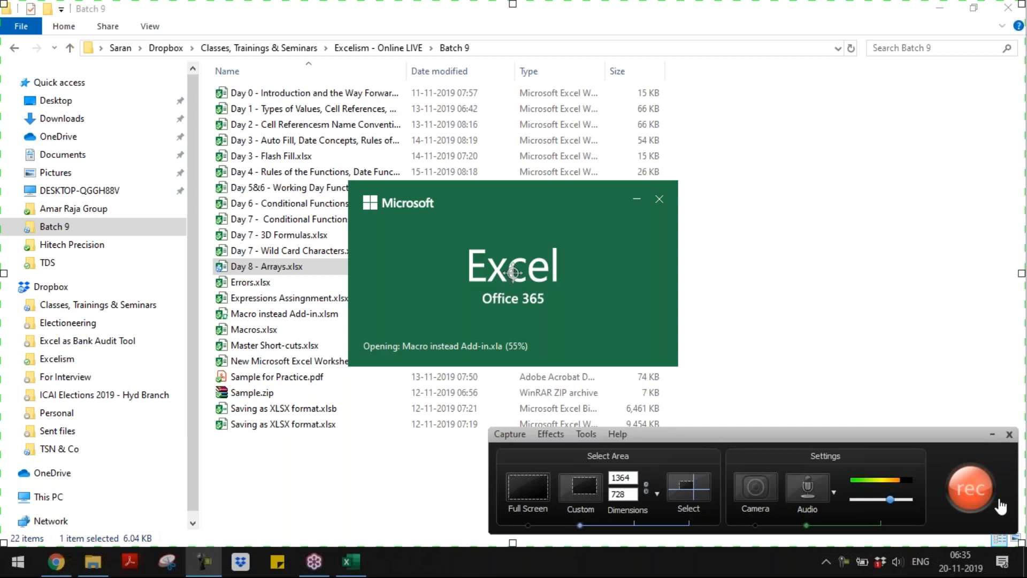
- Dismiss the Java update notification and close the Office Insider notice over the Day 8 - Arrays.xlsx workbook
{"action": "left_click", "coordinate": [980, 499]}
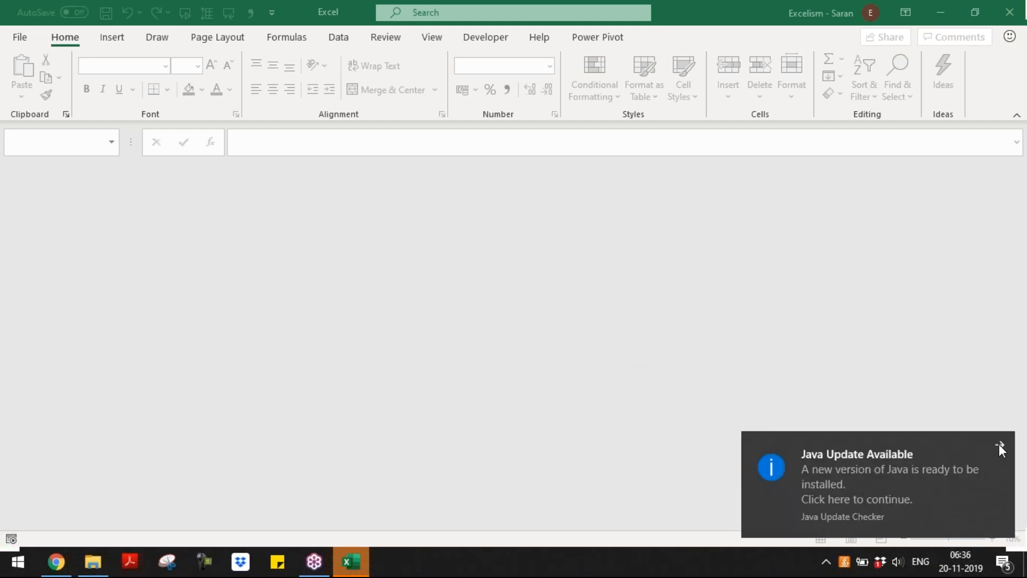
{"action": "left_click", "coordinate": [999, 445]}
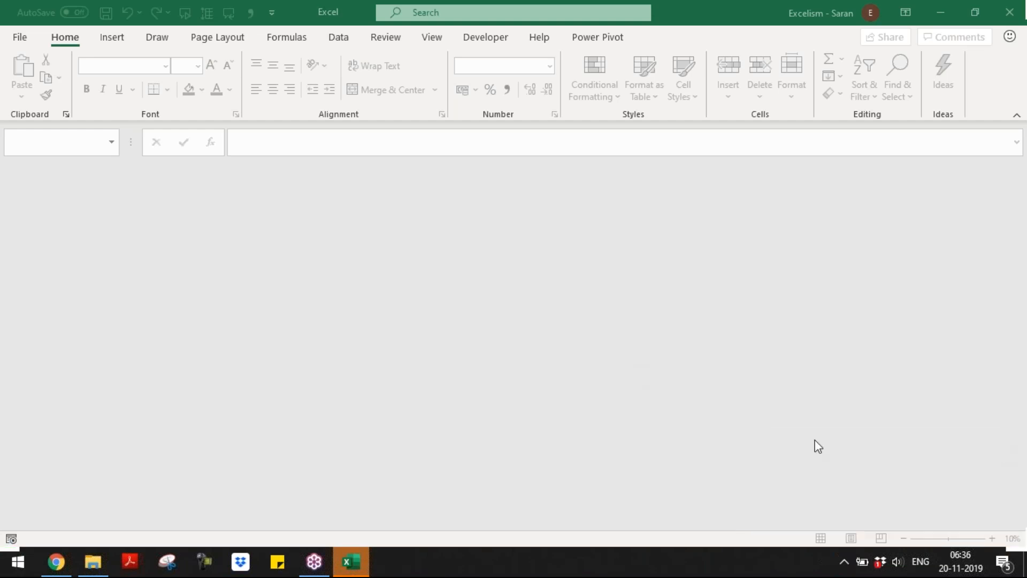
{"action": "left_click", "coordinate": [362, 566]}
{"action": "left_click", "coordinate": [349, 561]}
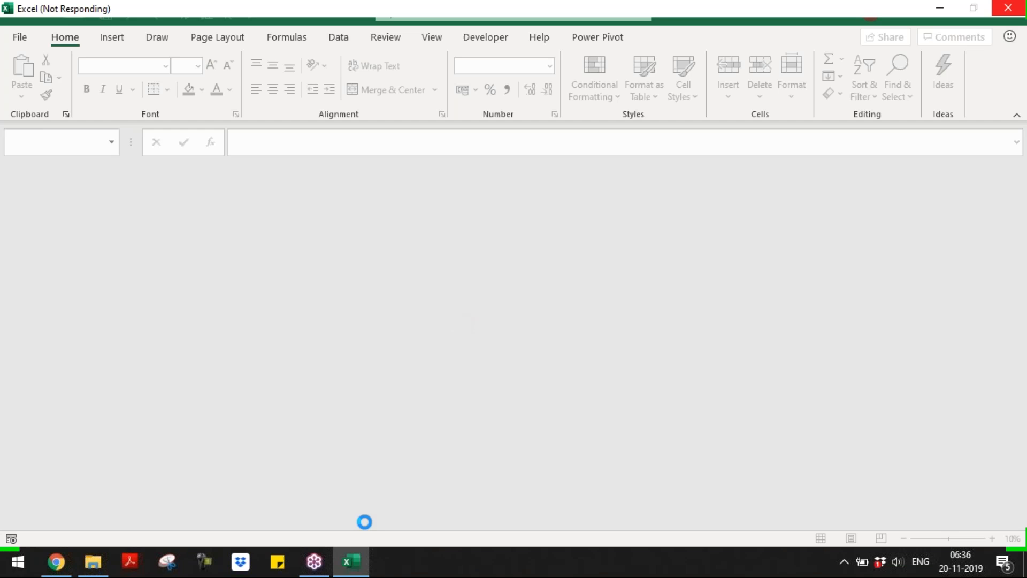
{"action": "mouse_move", "coordinate": [362, 560]}
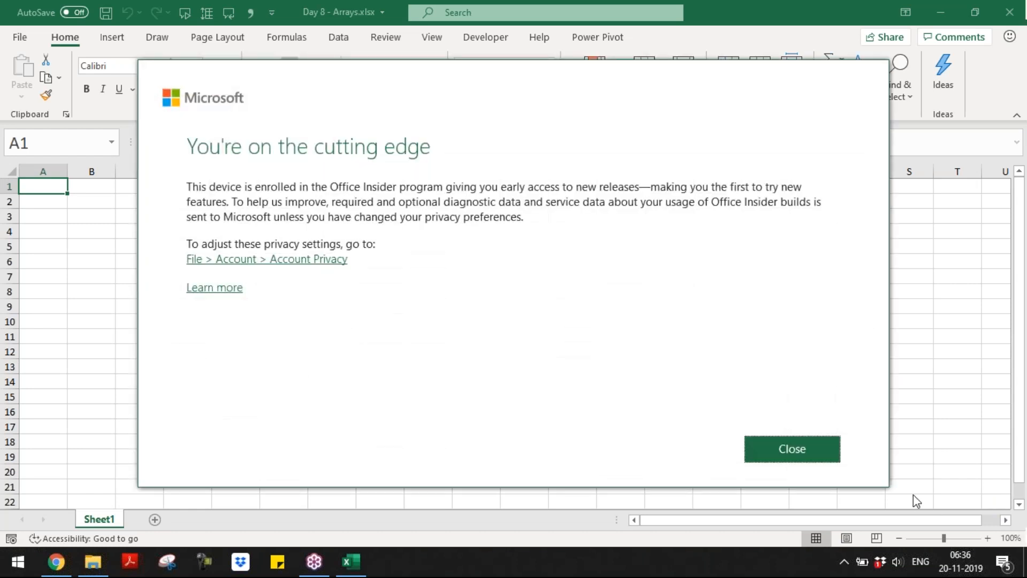
{"action": "left_click", "coordinate": [822, 449]}
- Enlarge the worksheet's zoom level to 180%
{"action": "left_click", "coordinate": [987, 538]}
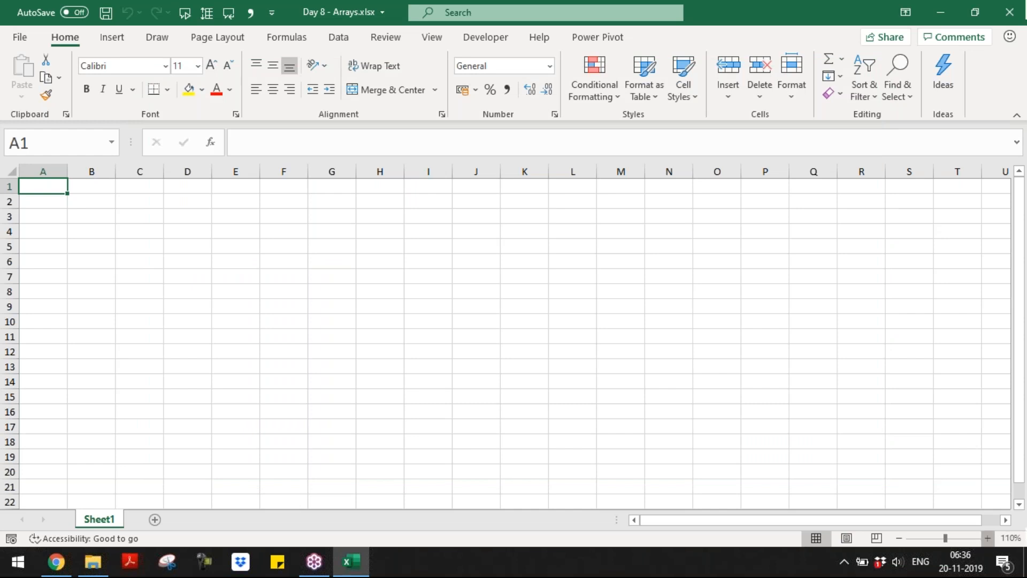
{"action": "left_click", "coordinate": [987, 538]}
{"action": "left_click", "coordinate": [988, 538]}
{"action": "left_click", "coordinate": [987, 538]}
{"action": "left_click", "coordinate": [987, 538]}
{"action": "left_click", "coordinate": [987, 538]}
{"action": "left_click", "coordinate": [987, 538]}
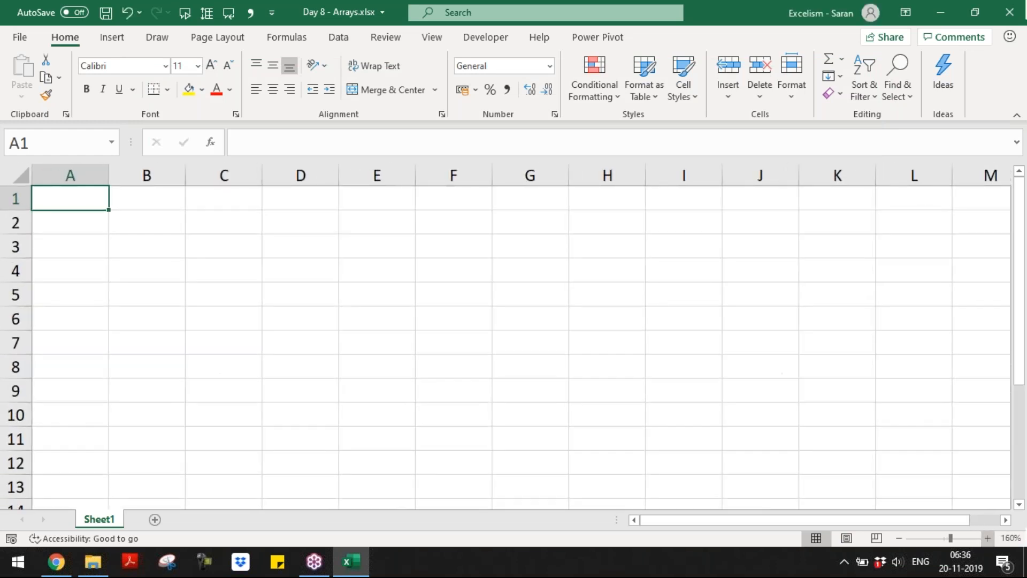
{"action": "left_click", "coordinate": [988, 538]}
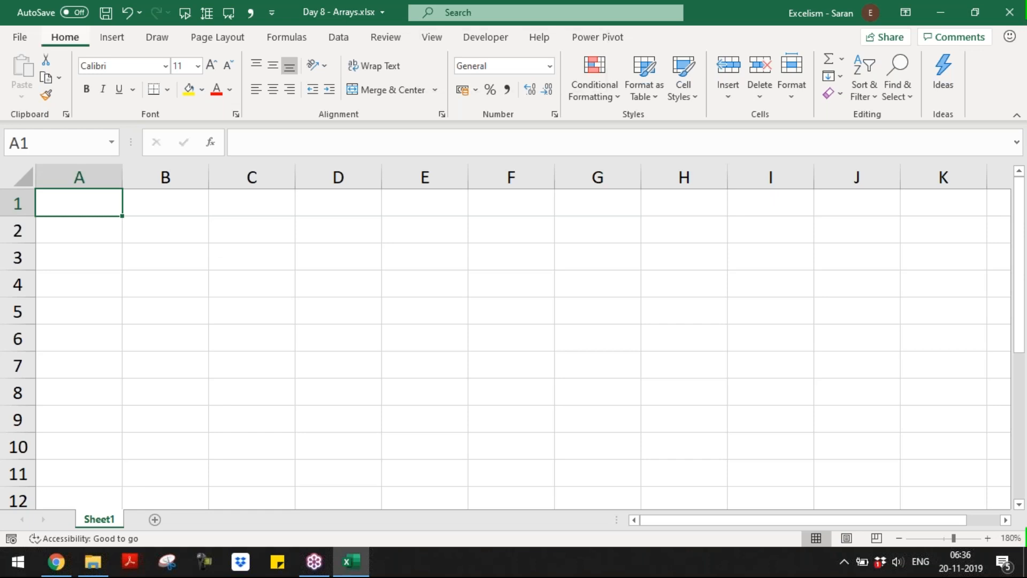
- Rename the worksheet Sheet1 as "Rules of Array"
{"action": "key", "text": "alt+h"}
{"action": "key", "text": "o"}
{"action": "key", "text": "r"}
{"action": "type", "text": "Rulwa o"}
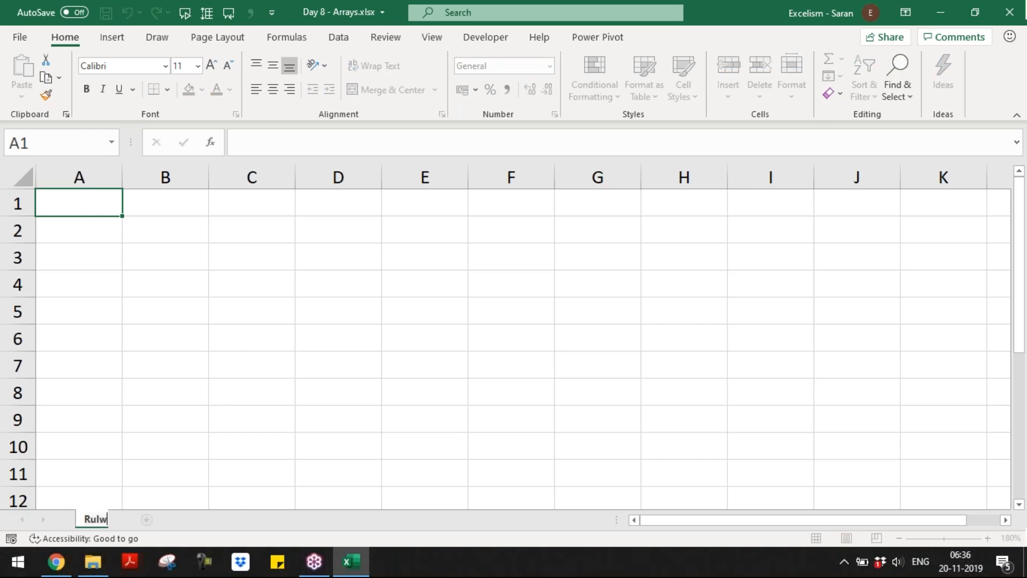
{"action": "key", "text": "BackSpace"}
{"action": "key", "text": "BackSpace"}
{"action": "key", "text": "BackSpace"}
{"action": "key", "text": "BackSpace"}
{"action": "type", "text": "wa"}
{"action": "key", "text": "BackSpace"}
{"action": "key", "text": "BackSpace"}
{"action": "key", "text": "BackSpace"}
{"action": "key", "text": "BackSpace"}
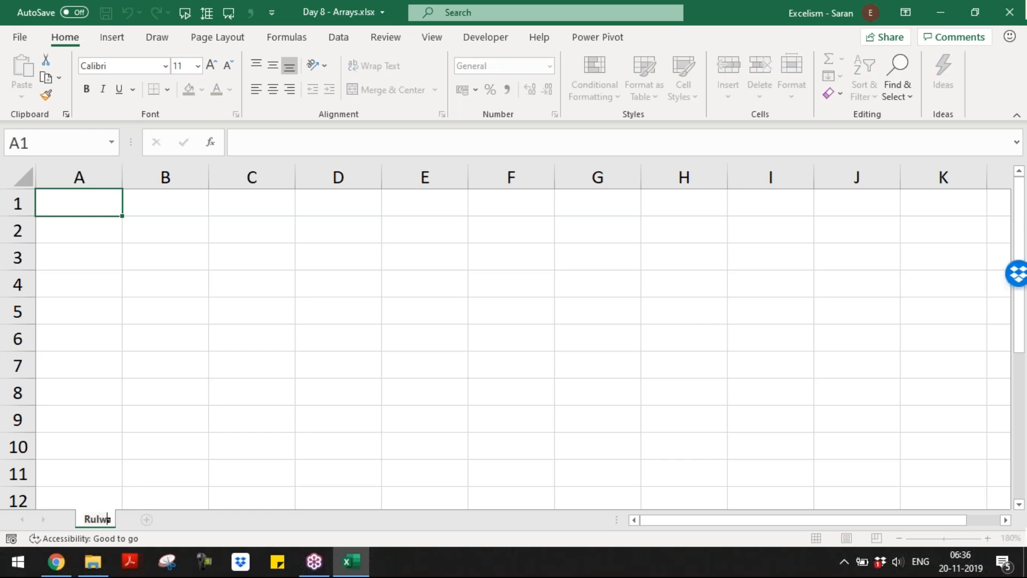
{"action": "type", "text": "les od"}
{"action": "key", "text": "BackSpace"}
{"action": "type", "text": "f "}
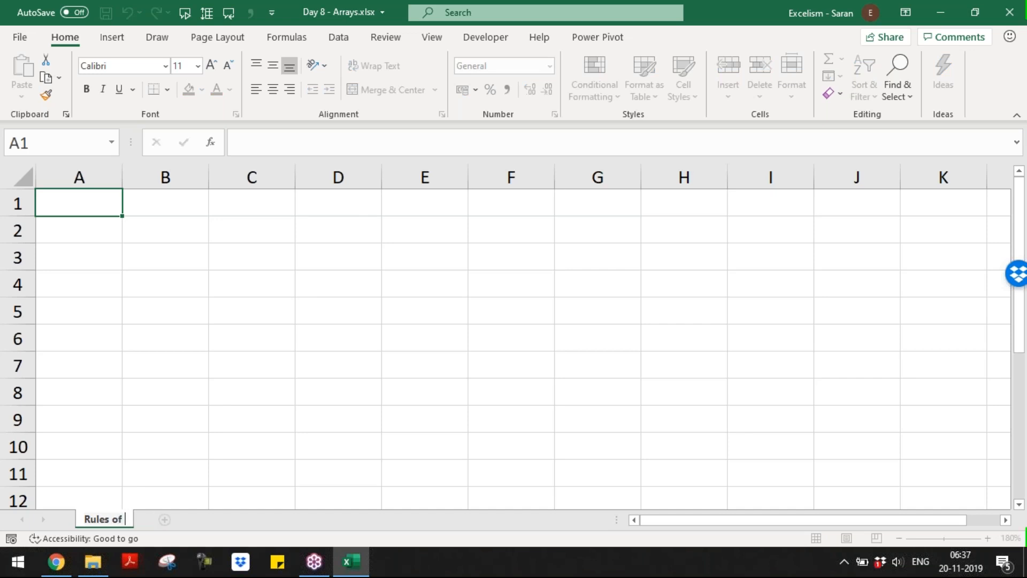
{"action": "type", "text": "Array"}
{"action": "key", "text": "Return"}
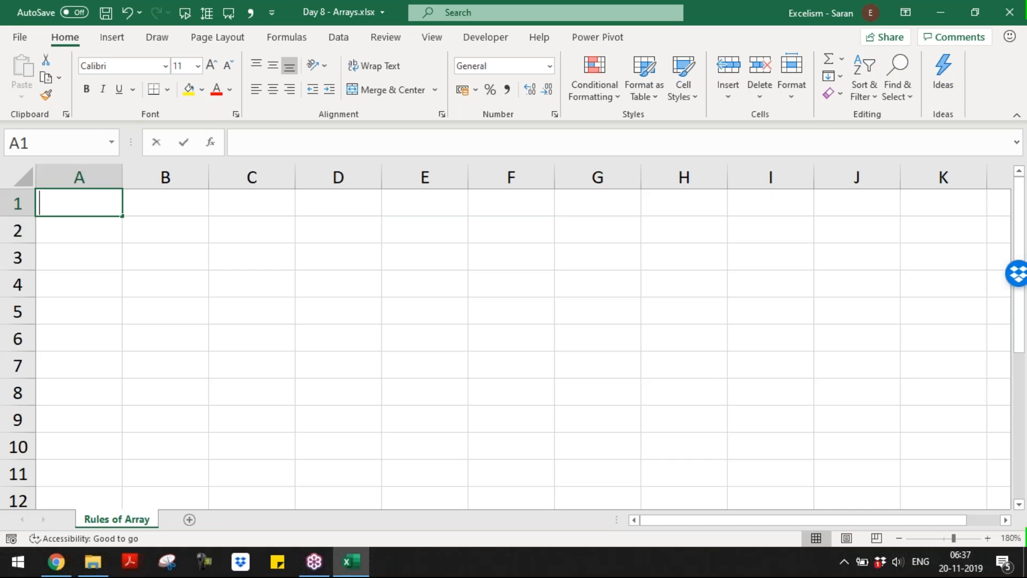
- Enter the heading "There are two types of Formulas in Excel" in cell A1
{"action": "type", "text": "There are t"}
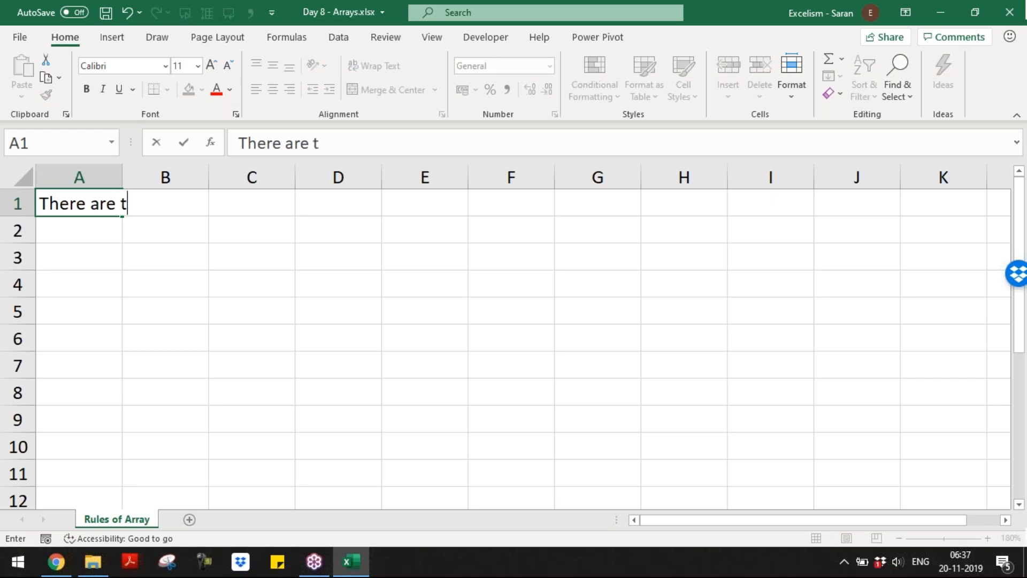
{"action": "type", "text": "wo tyes of"}
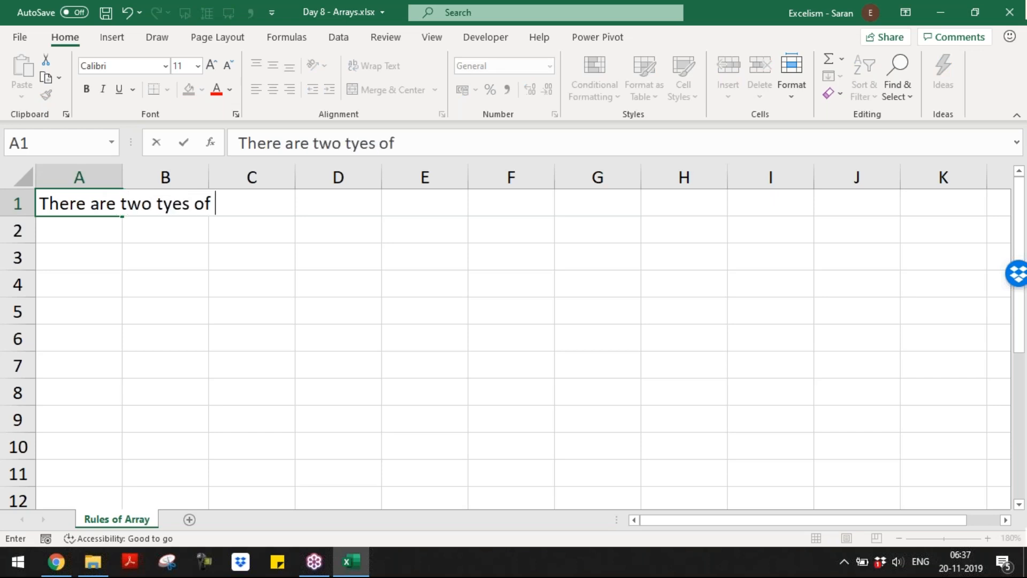
{"action": "key", "text": "BackSpace"}
{"action": "key", "text": "BackSpace"}
{"action": "key", "text": "BackSpace"}
{"action": "key", "text": "BackSpace"}
{"action": "key", "text": "BackSpace"}
{"action": "type", "text": "pes"}
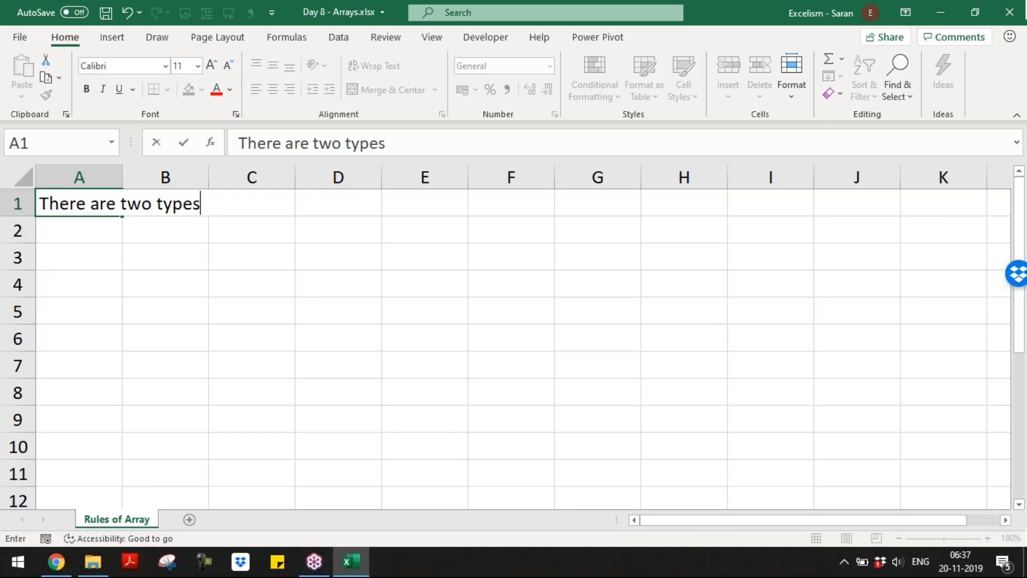
{"action": "type", "text": " of Formula"}
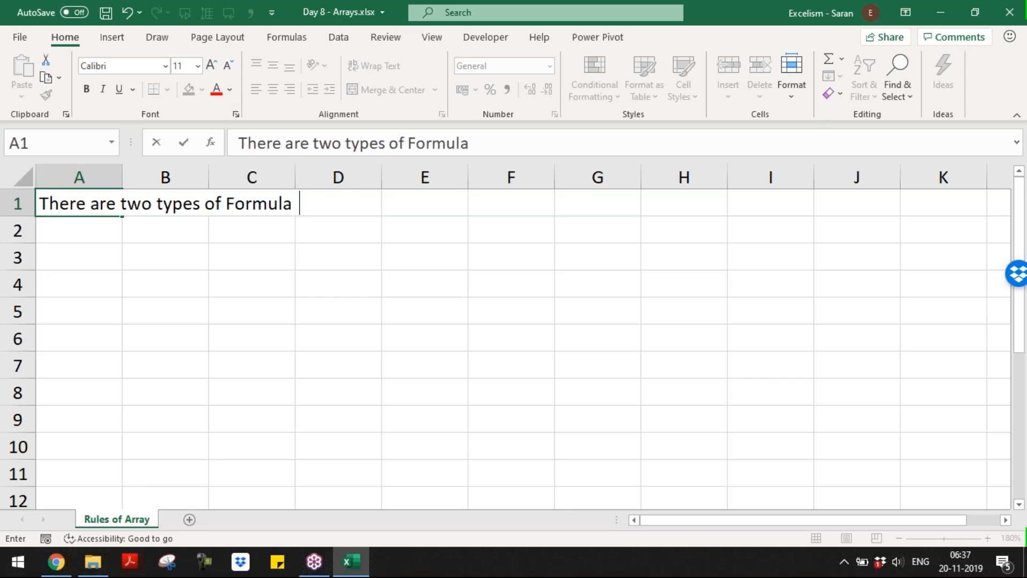
{"action": "key", "text": "BackSpace"}
{"action": "type", "text": "s in Excel"}
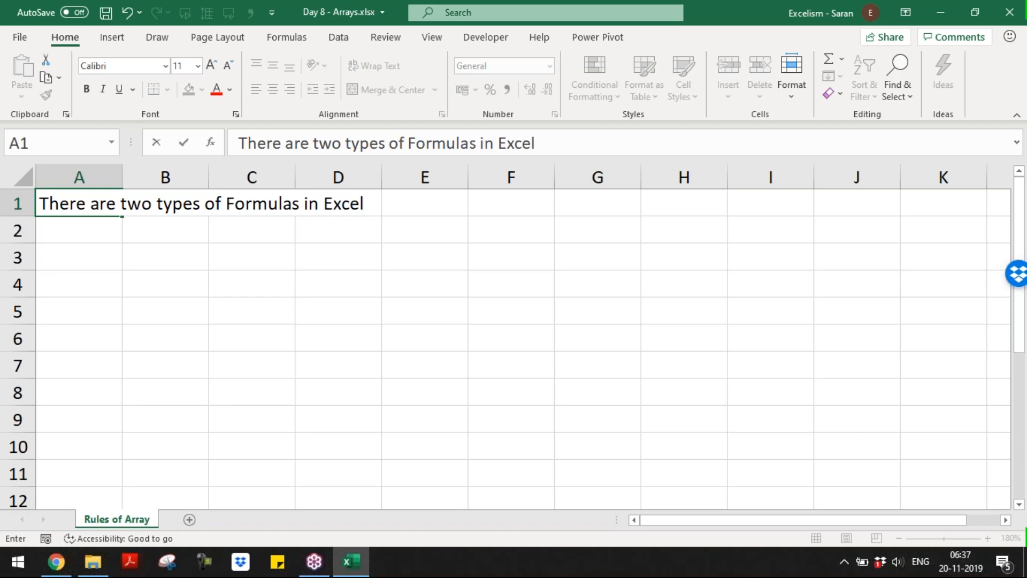
{"action": "key", "text": "Return"}
- List the two formula types below the heading: "1. Normal Formula" in A2 and "2. Array Formula" in A3
{"action": "type", "text": "1. Normal Formula"}
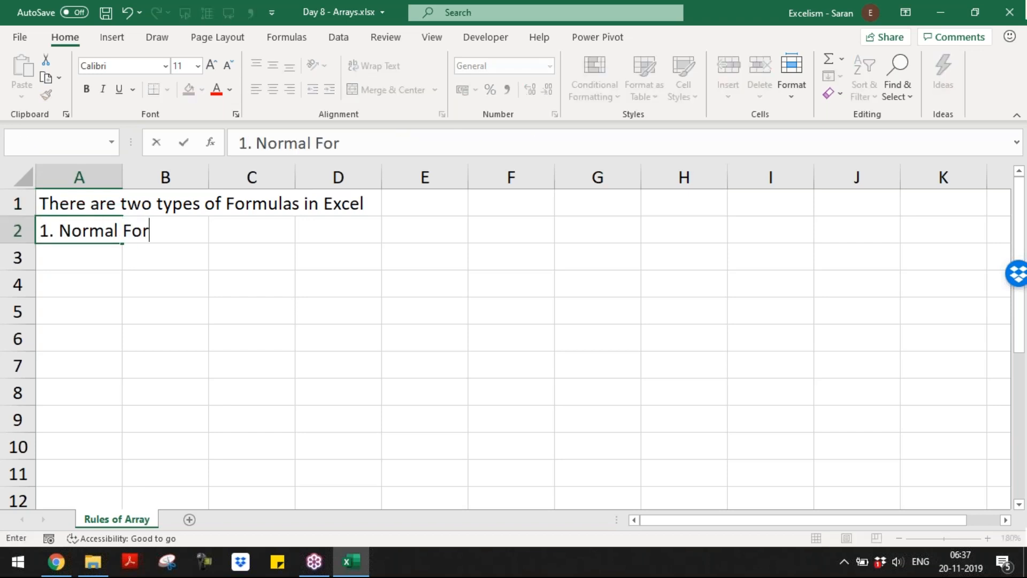
{"action": "key", "text": "Return"}
{"action": "type", "text": "2. Arrya"}
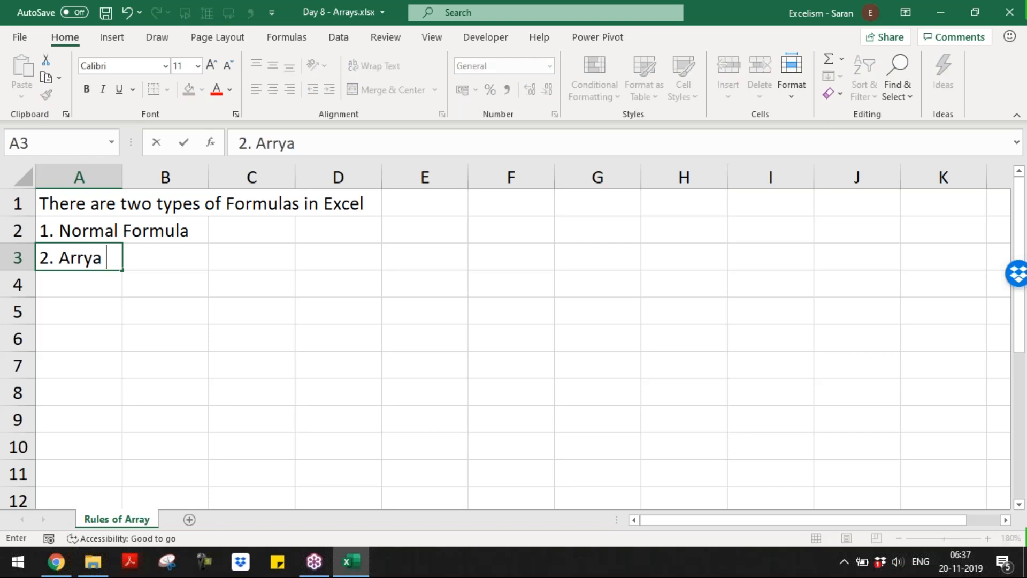
{"action": "key", "text": "BackSpace"}
{"action": "key", "text": "BackSpace"}
{"action": "type", "text": "ay Formula"}
{"action": "key", "text": "Return"}
{"action": "key", "text": "Return"}
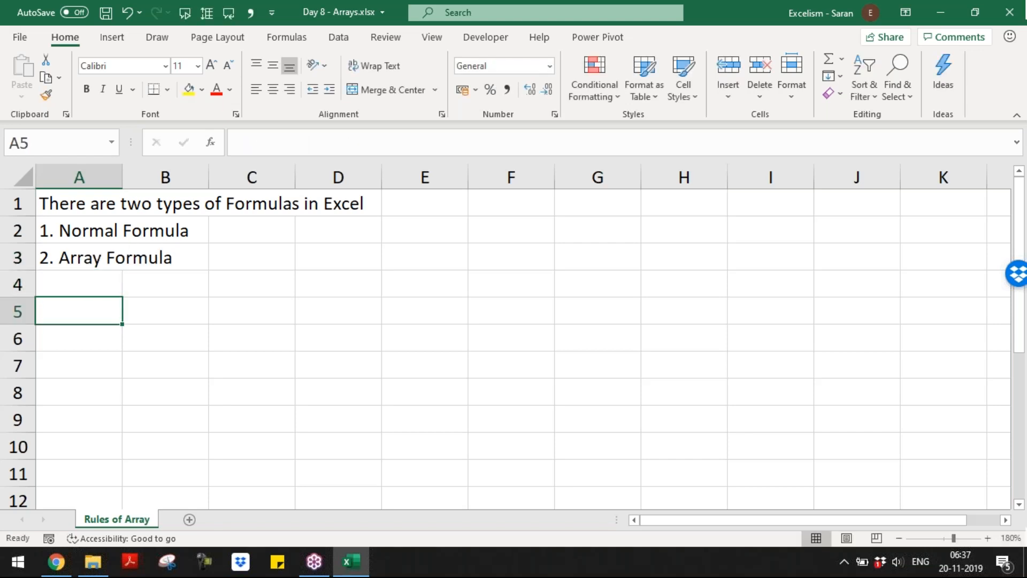
- Enter the definition "Array is a decoded form of a Range" in cell A5
{"action": "type", "text": "Arrya m"}
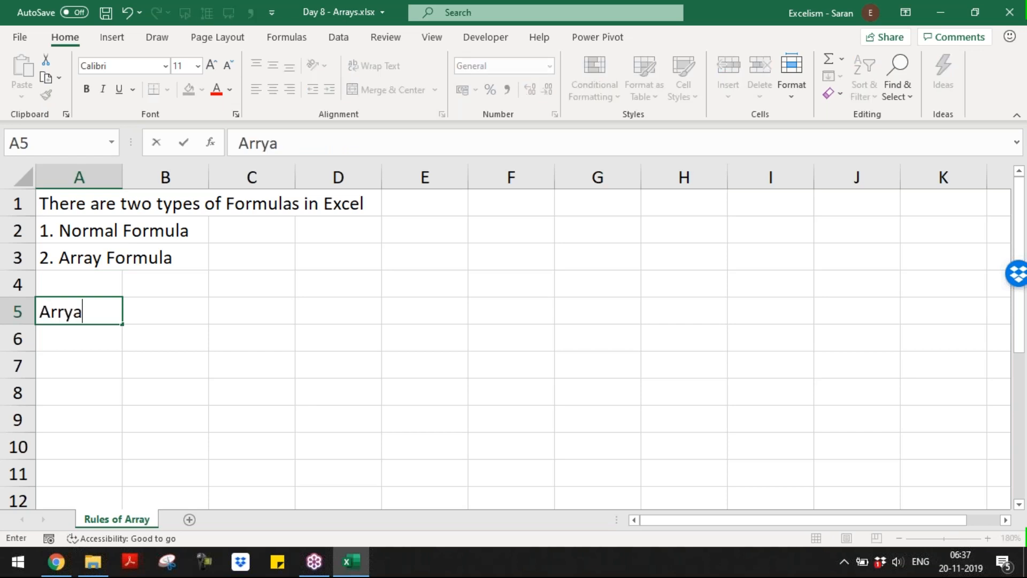
{"action": "key", "text": "BackSpace"}
{"action": "key", "text": "BackSpace"}
{"action": "key", "text": "BackSpace"}
{"action": "key", "text": "BackSpace"}
{"action": "type", "text": "ay is a dec"}
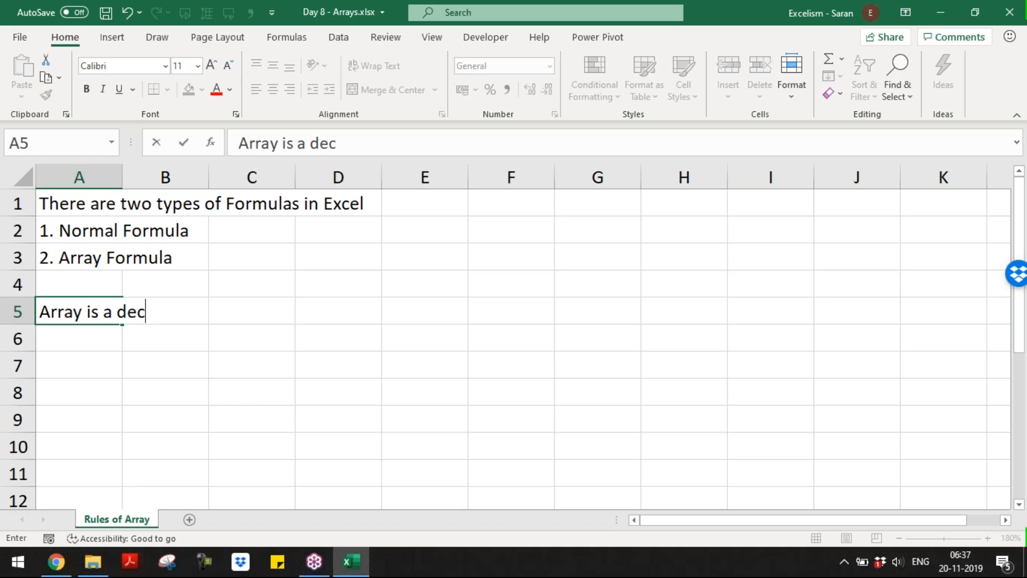
{"action": "type", "text": "oded form "}
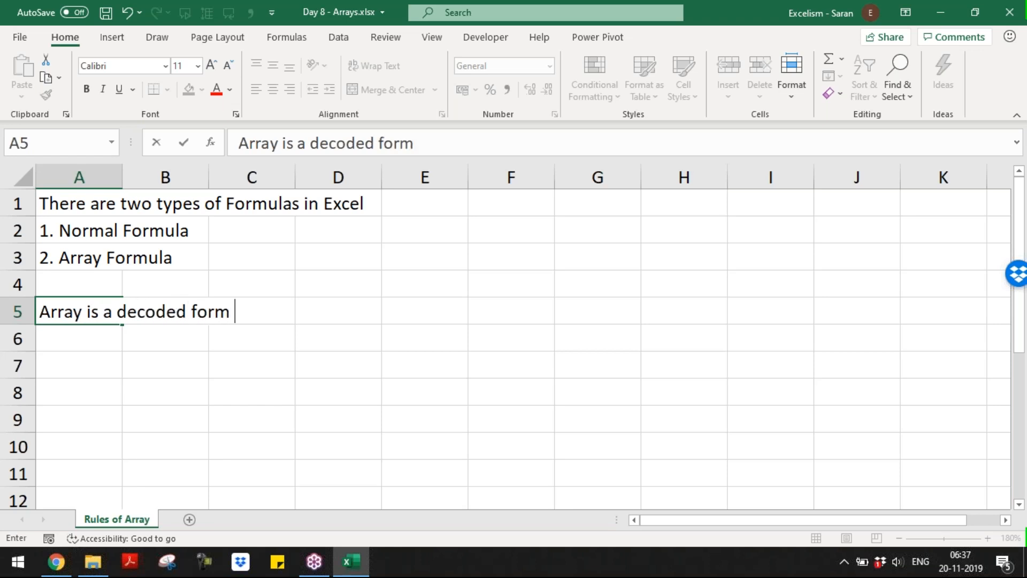
{"action": "type", "text": "of a Range"}
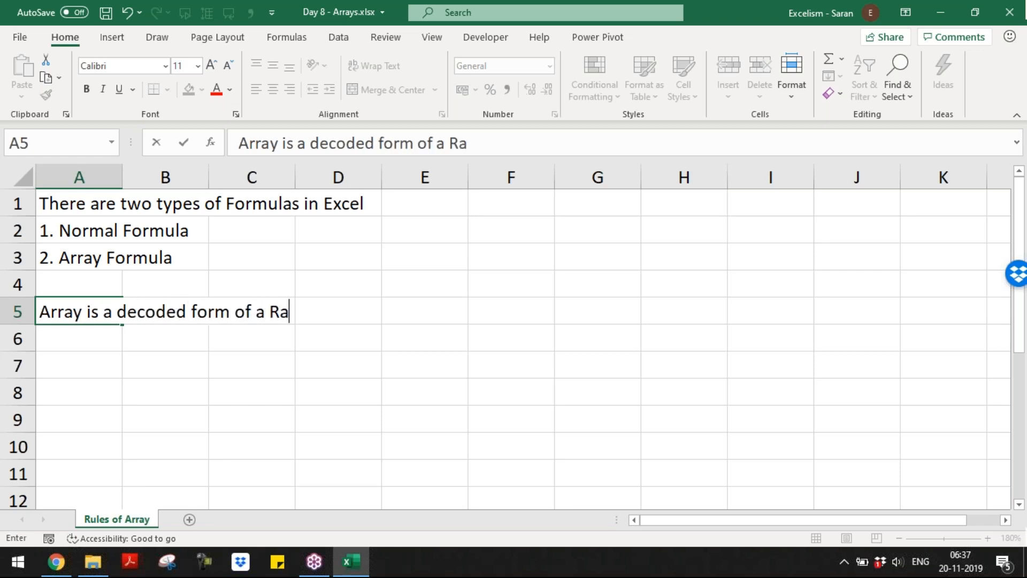
{"action": "key", "text": "Return"}
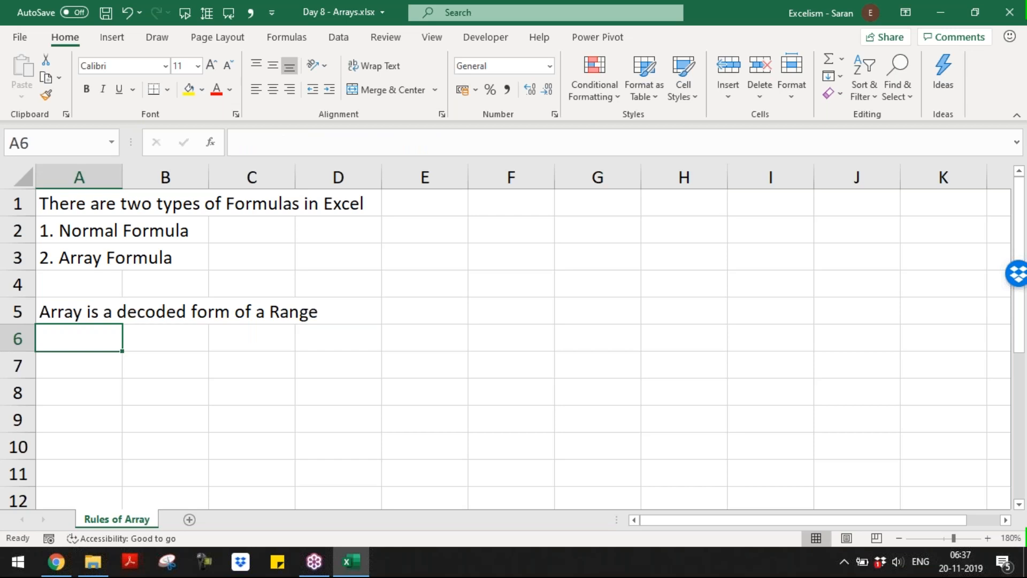
- Enter "Range is generally for the user, but Array is for the excel to understand" in cell A6
{"action": "type", "text": "Range I s"}
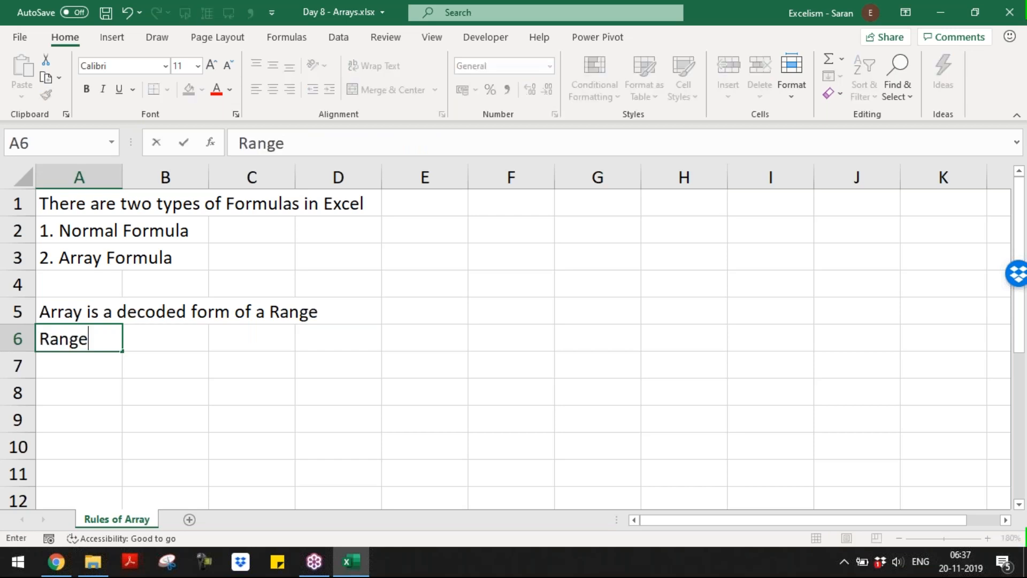
{"action": "key", "text": "BackSpace"}
{"action": "key", "text": "BackSpace"}
{"action": "key", "text": "BackSpace"}
{"action": "type", "text": "i"}
{"action": "key", "text": "BackSpace"}
{"action": "type", "text": "s ge"}
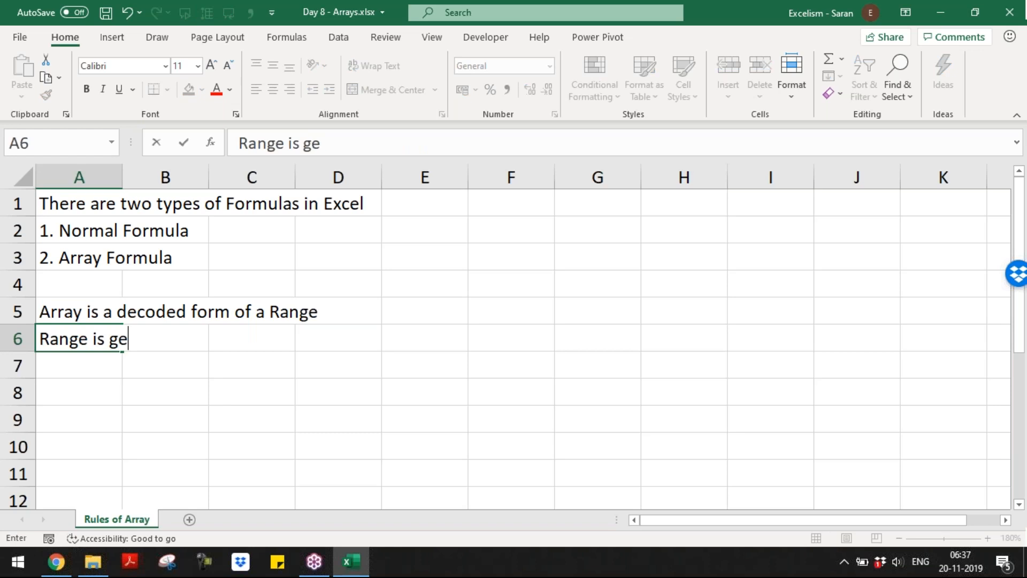
{"action": "type", "text": "nerally for the "}
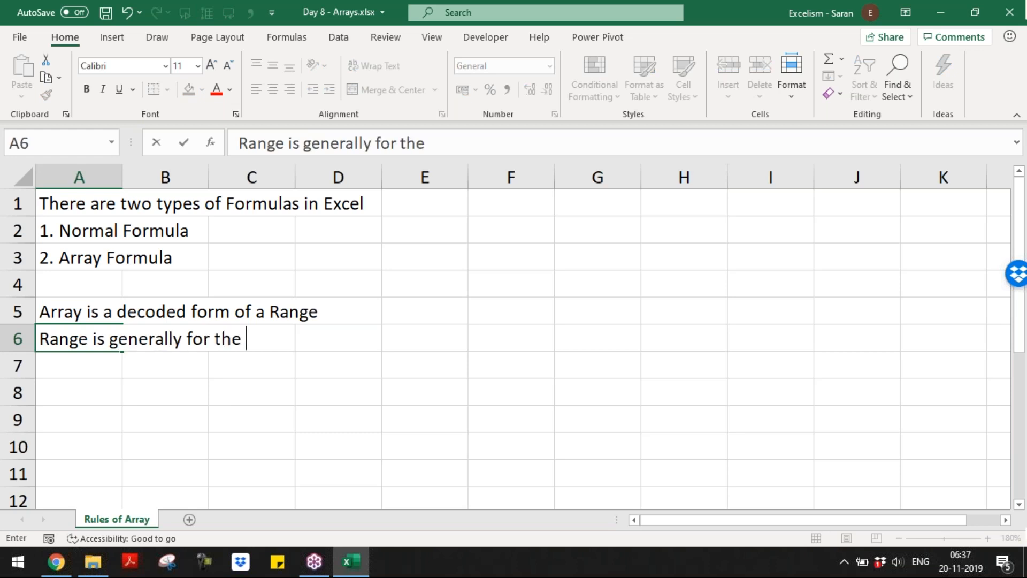
{"action": "type", "text": "user, but Arrya"}
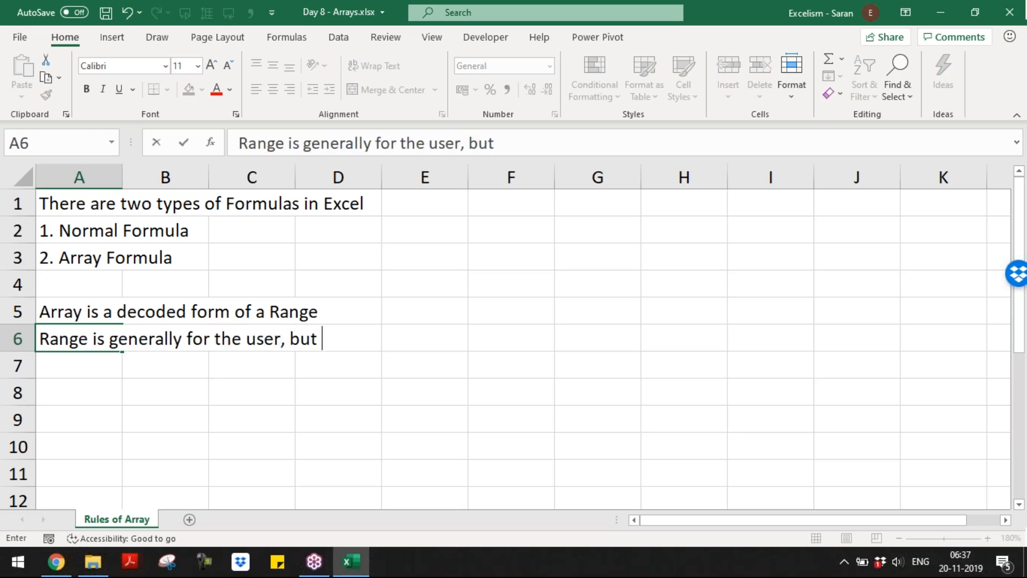
{"action": "key", "text": "BackSpace"}
{"action": "type", "text": "Arrya"}
{"action": "key", "text": "BackSpace"}
{"action": "key", "text": "BackSpace"}
{"action": "type", "text": "ay is for the e"}
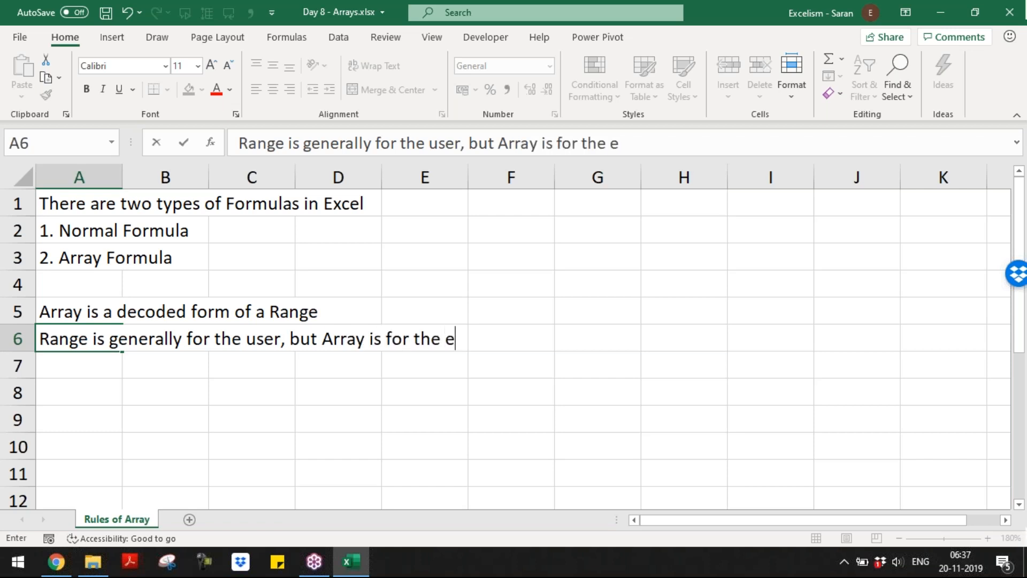
{"action": "type", "text": "xcel to understand"}
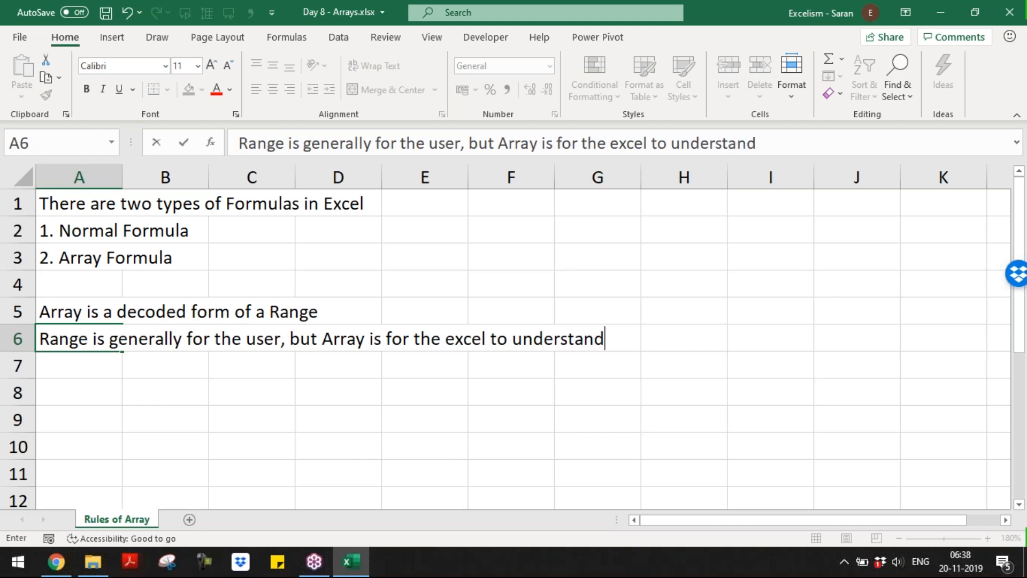
{"action": "key", "text": "Return"}
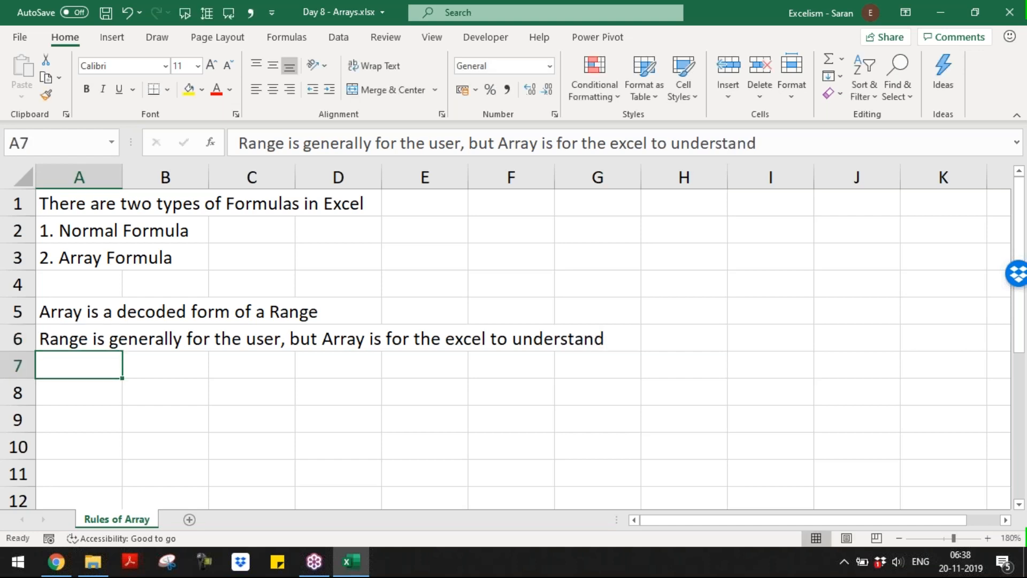
- Enter the text "Ctrl+Shift+Enter" in cell A8 and autofit column A's width to that entry
{"action": "key", "text": "Return"}
{"action": "type", "text": "Ct"}
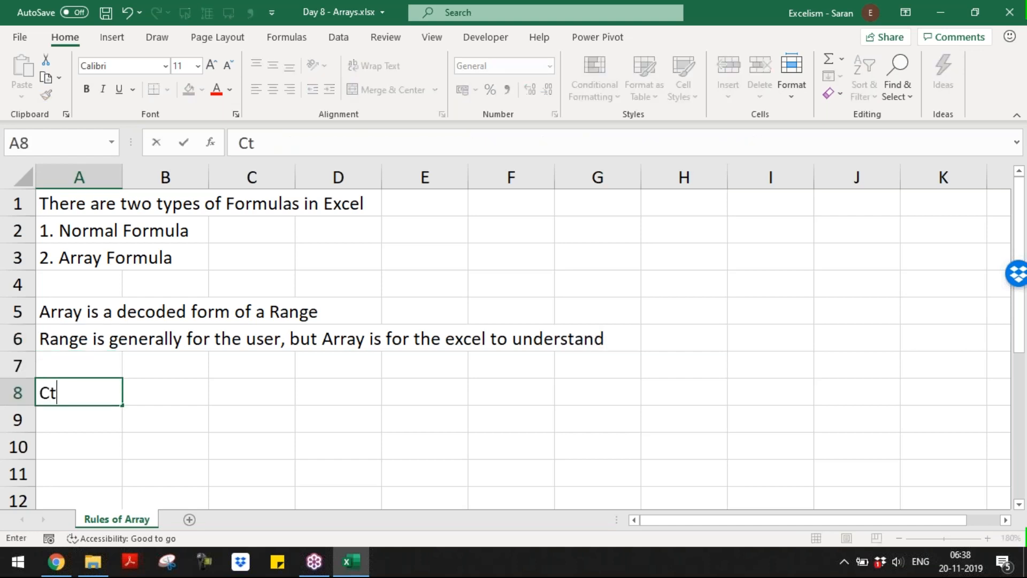
{"action": "type", "text": "rl+Sh"}
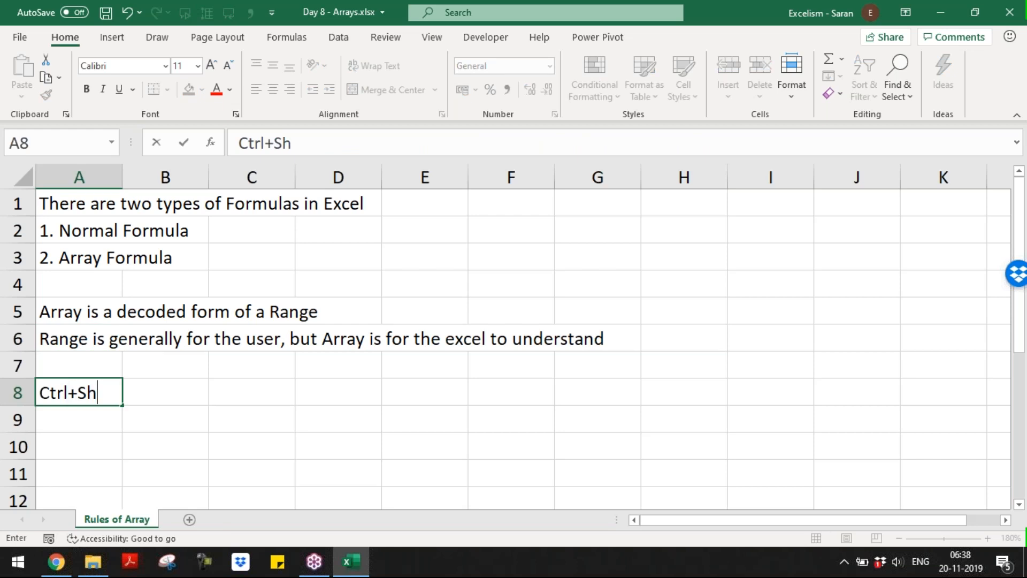
{"action": "type", "text": "ift+Enter"}
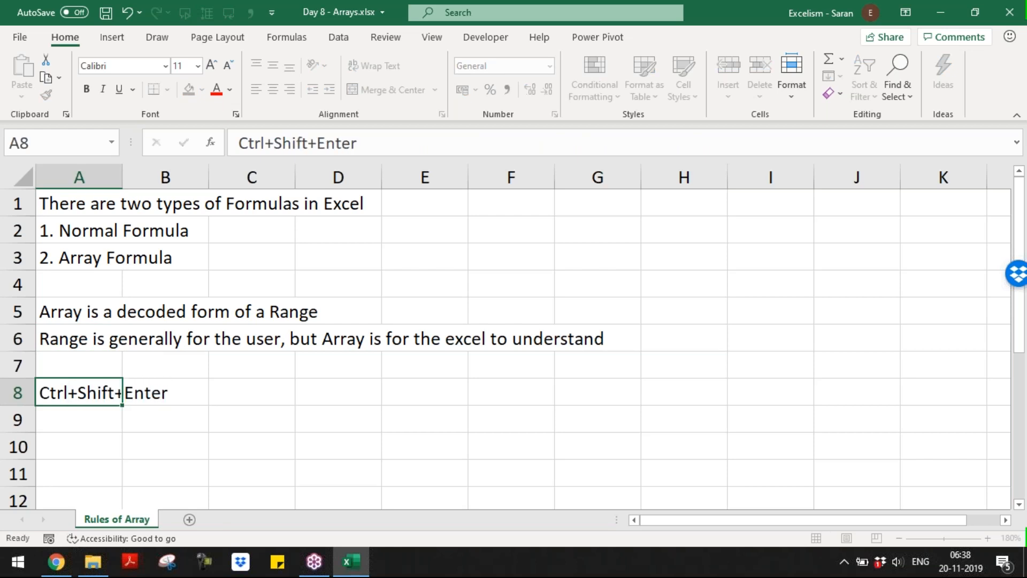
{"action": "key", "text": "ctrl+Return"}
{"action": "key", "text": "alt+o"}
{"action": "key", "text": "c"}
{"action": "key", "text": "a"}
- Enter the description "to Enter Array contant in the Formula" in cell B8, beside the Ctrl+Shift+Enter entry
{"action": "left_click", "coordinate": [222, 392]}
{"action": "type", "text": "Array c"}
{"action": "key", "text": "BackSpace"}
{"action": "key", "text": "BackSpace"}
{"action": "key", "text": "BackSpace"}
{"action": "key", "text": "BackSpace"}
{"action": "key", "text": "BackSpace"}
{"action": "key", "text": "BackSpace"}
{"action": "key", "text": "BackSpace"}
{"action": "type", "text": "t"}
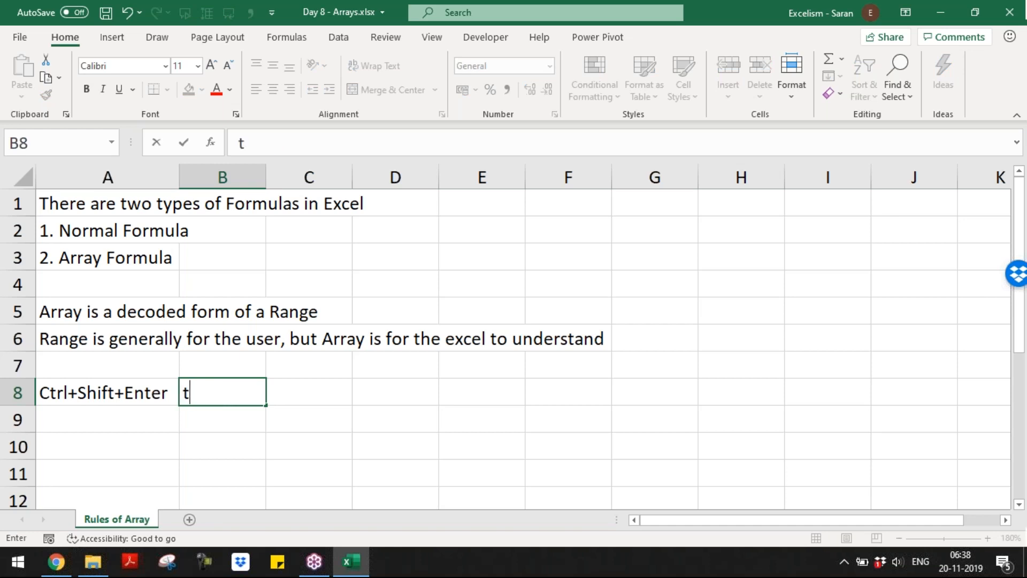
{"action": "type", "text": "o Enter Arr"}
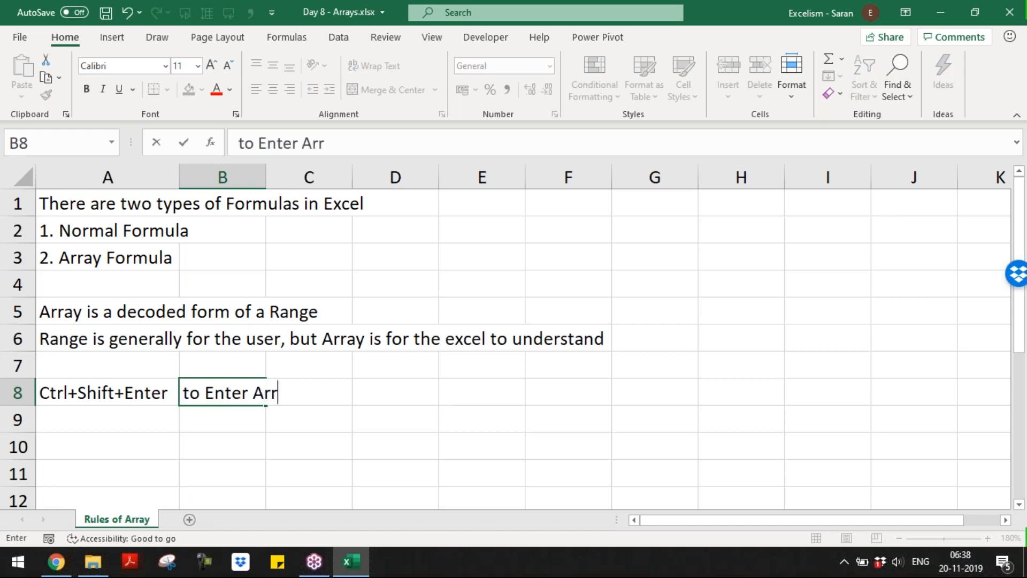
{"action": "type", "text": "ay contan"}
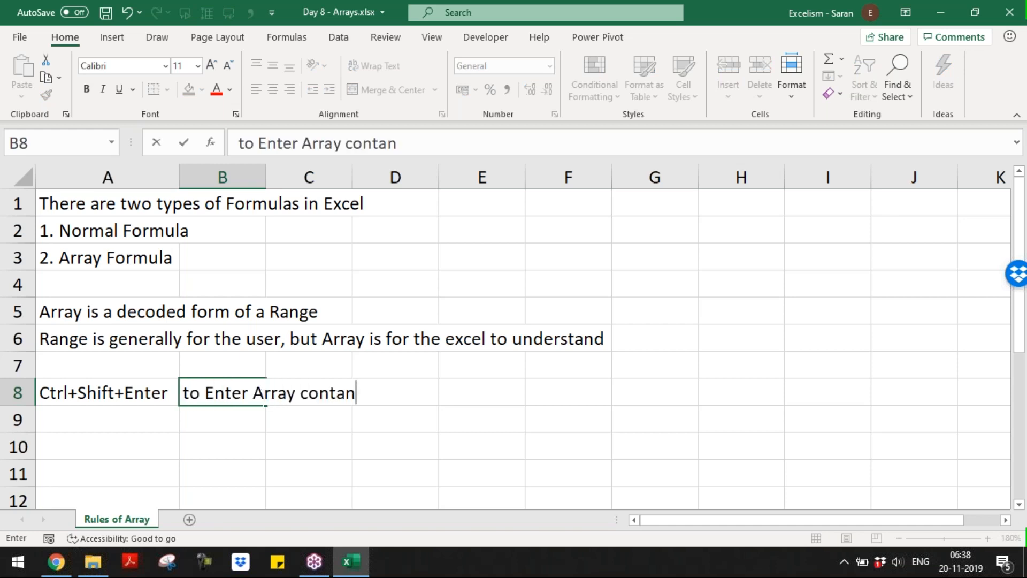
{"action": "type", "text": "t in the Formula"}
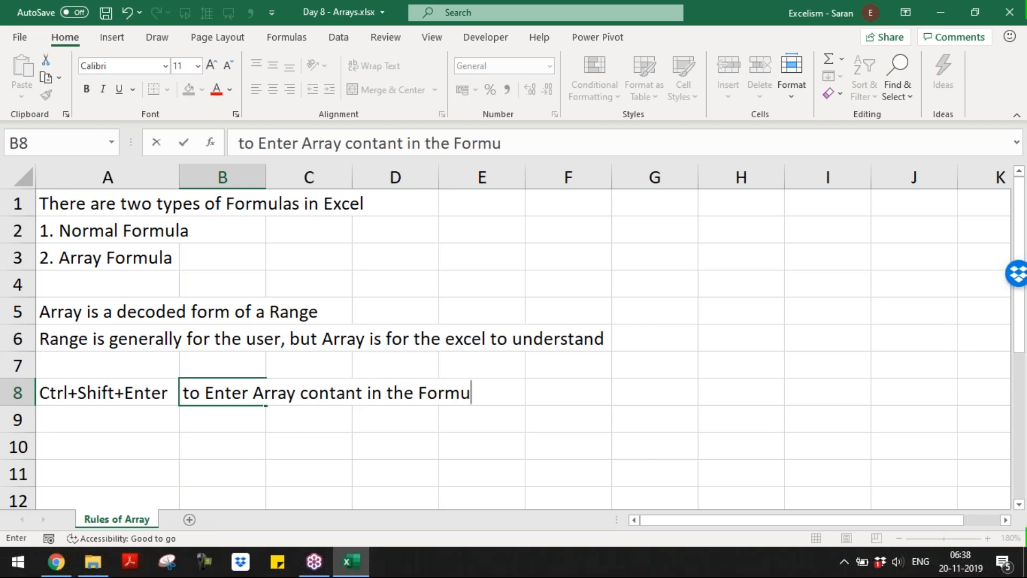
{"action": "key", "text": "Return"}
- Enter "Ctrl+Shift+Enter" in cell A9 with the description "to Execute the formula as an Array" in B9
{"action": "type", "text": "Ctrl"}
{"action": "key", "text": "ctrl+Return"}
{"action": "left_click", "coordinate": [223, 419]}
{"action": "type", "text": "to E"}
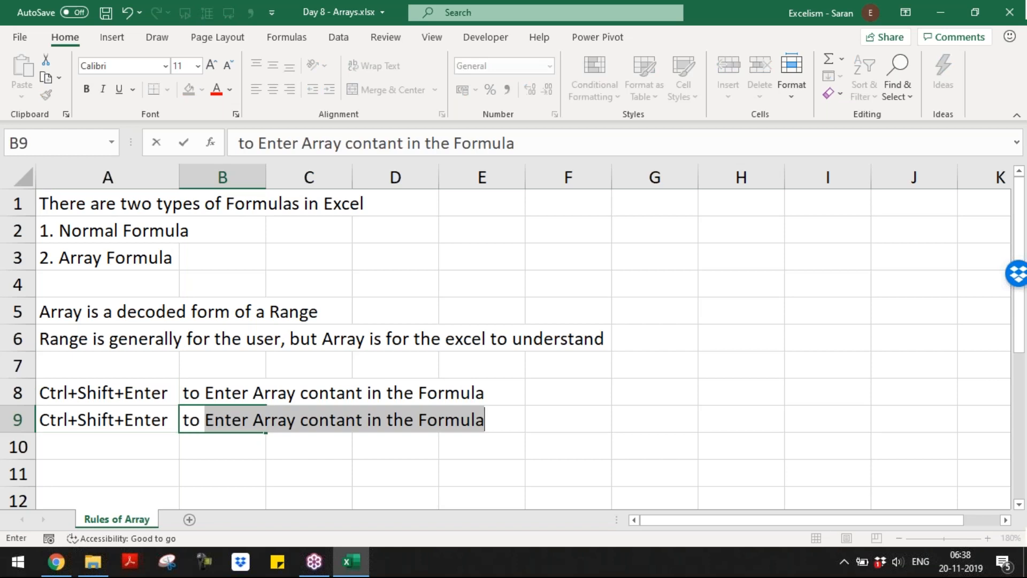
{"action": "type", "text": "xecute the f"}
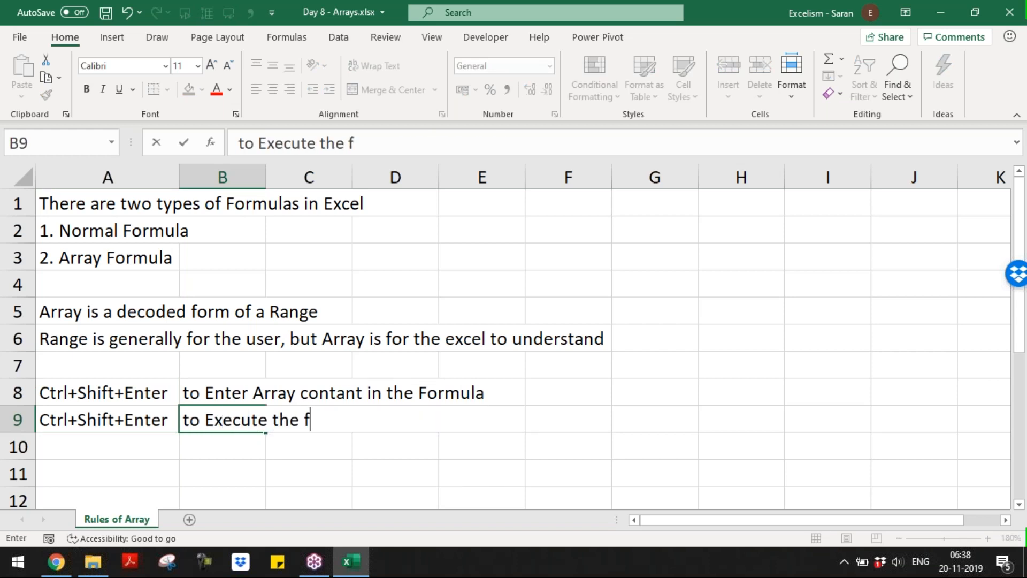
{"action": "type", "text": "ormula as an Arr"}
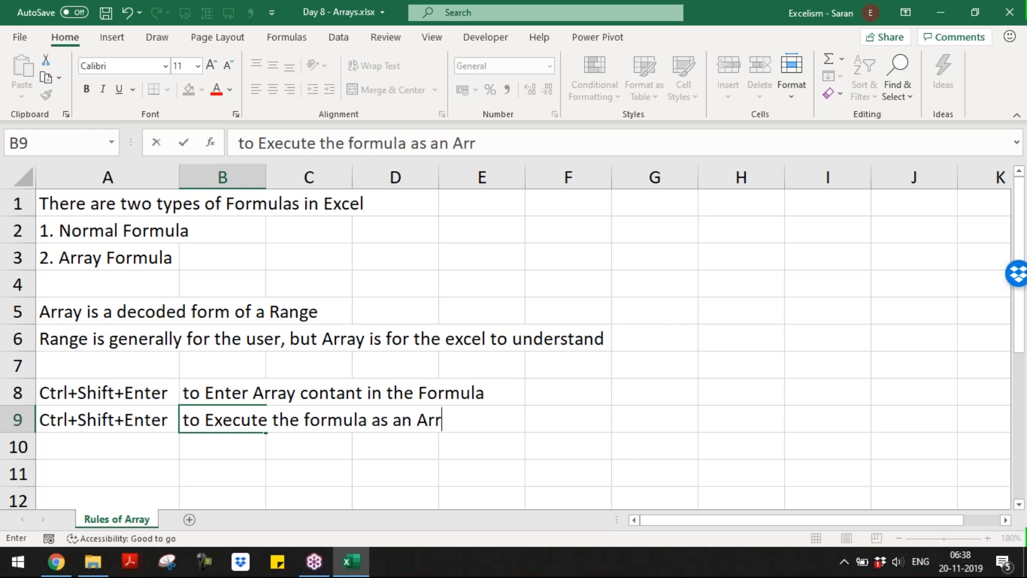
{"action": "type", "text": "ay"}
{"action": "key", "text": "Return"}
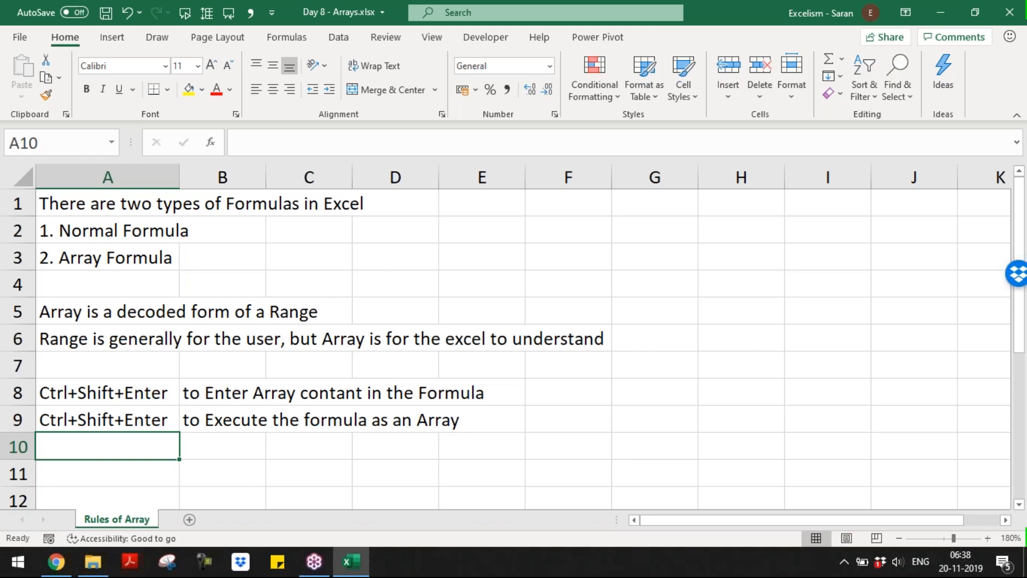
- Enter the rule "Array must be covered in the { }" in cell A11
{"action": "key", "text": "Down"}
{"action": "key", "text": "Down"}
{"action": "key", "text": "Down"}
{"action": "key", "text": "Down"}
{"action": "key", "text": "Down"}
{"action": "key", "text": "Down"}
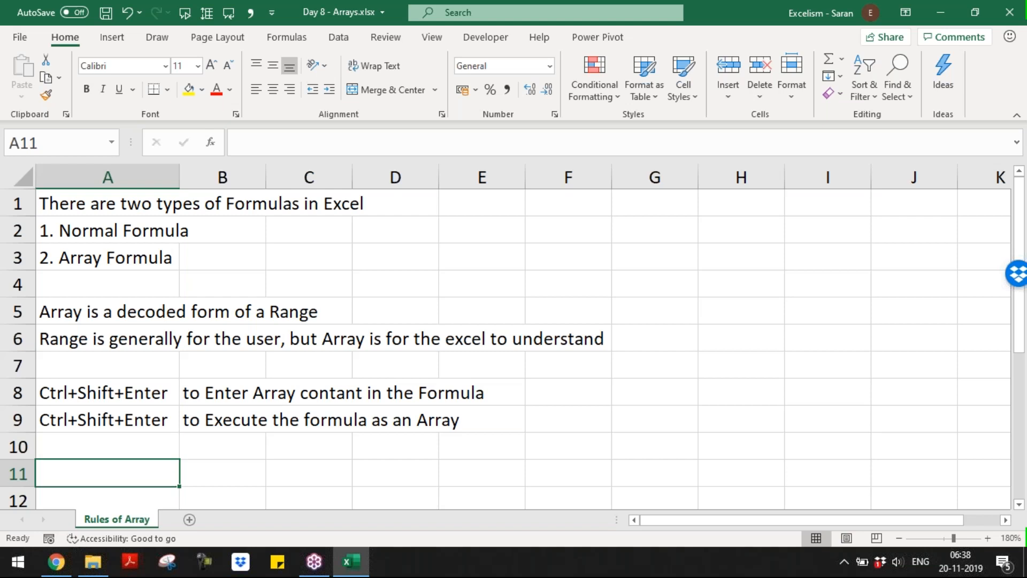
{"action": "key", "text": "Up"}
{"action": "key", "text": "Up"}
{"action": "key", "text": "Up"}
{"action": "key", "text": "Up"}
{"action": "key", "text": "Up"}
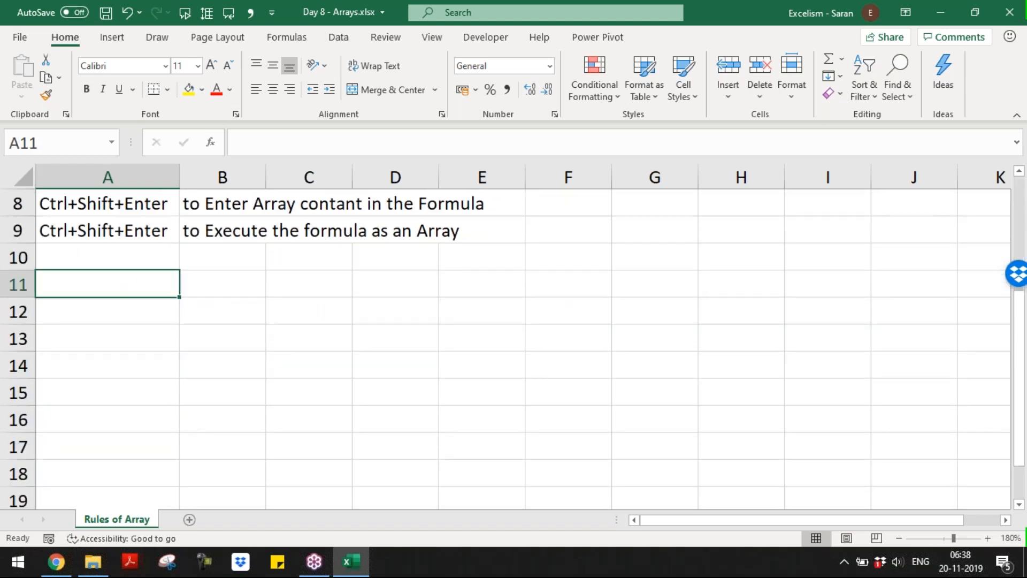
{"action": "type", "text": "Array must b"}
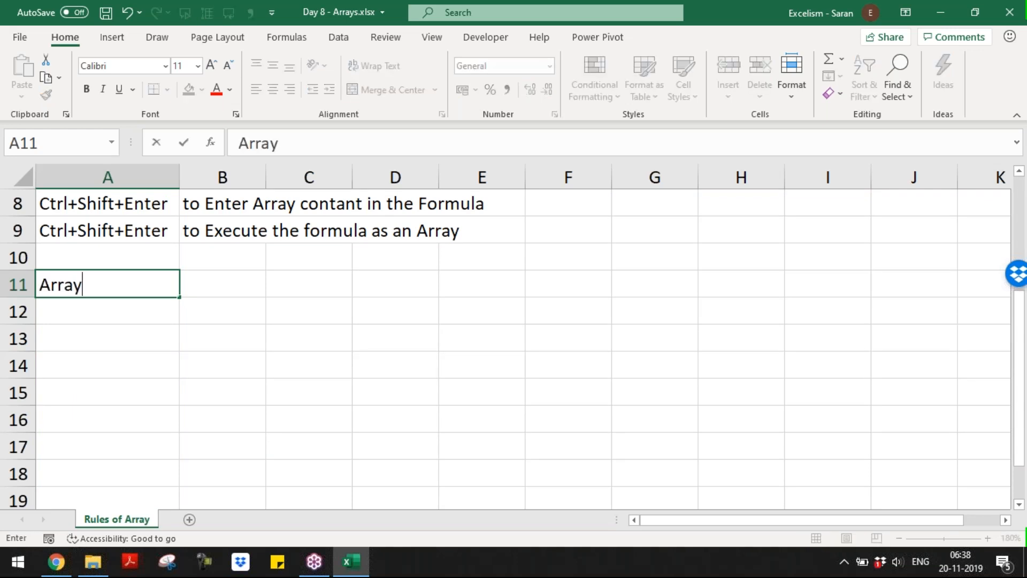
{"action": "type", "text": "ver"}
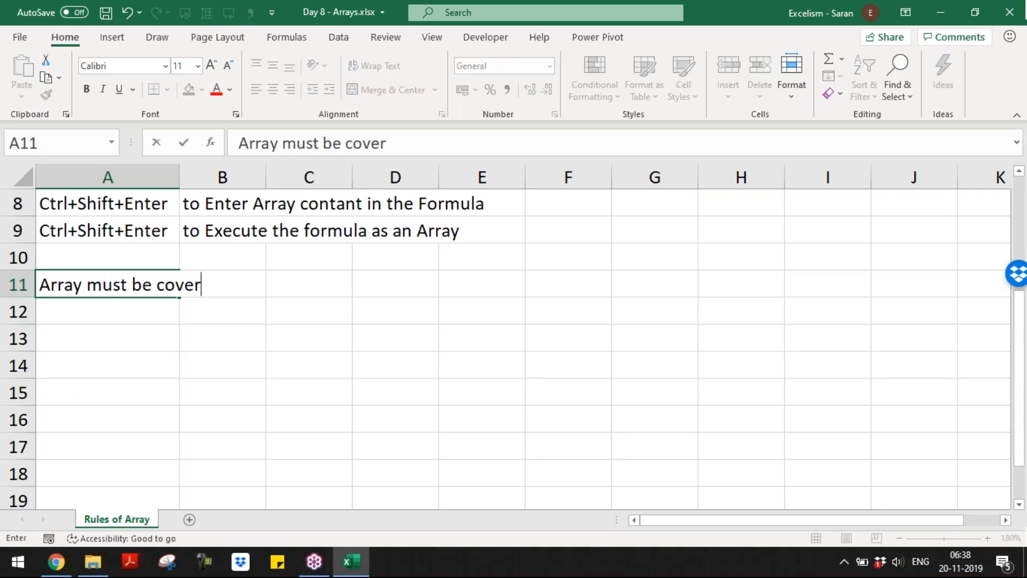
{"action": "type", "text": "ed in the"}
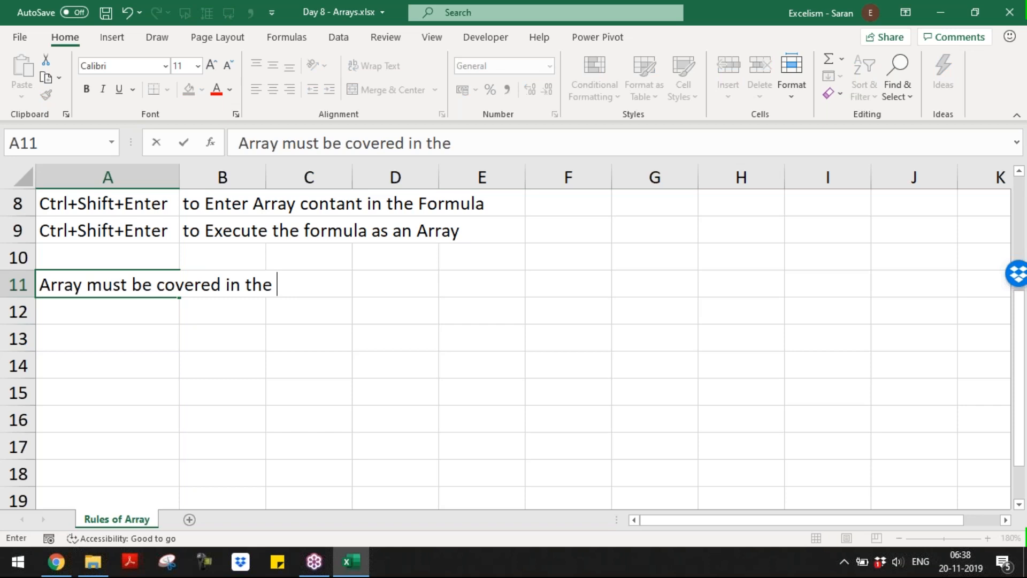
{"action": "key", "text": "BackSpace"}
{"action": "key", "text": "BackSpace"}
{"action": "key", "text": "BackSpace"}
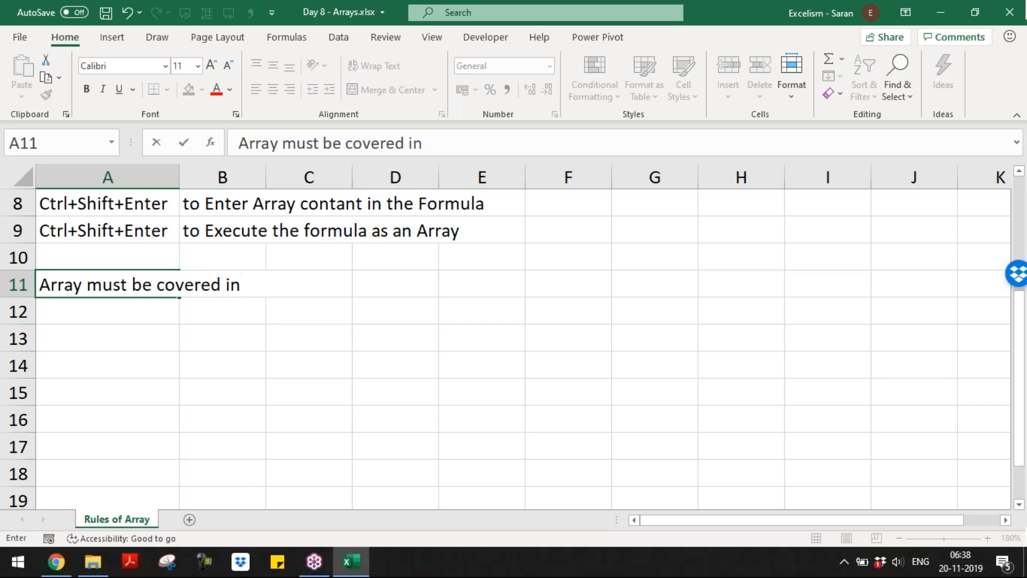
{"action": "key", "text": "BackSpace"}
{"action": "key", "text": "BackSpace"}
{"action": "key", "text": "BackSpace"}
{"action": "type", "text": "in the { }"}
{"action": "key", "text": "Return"}
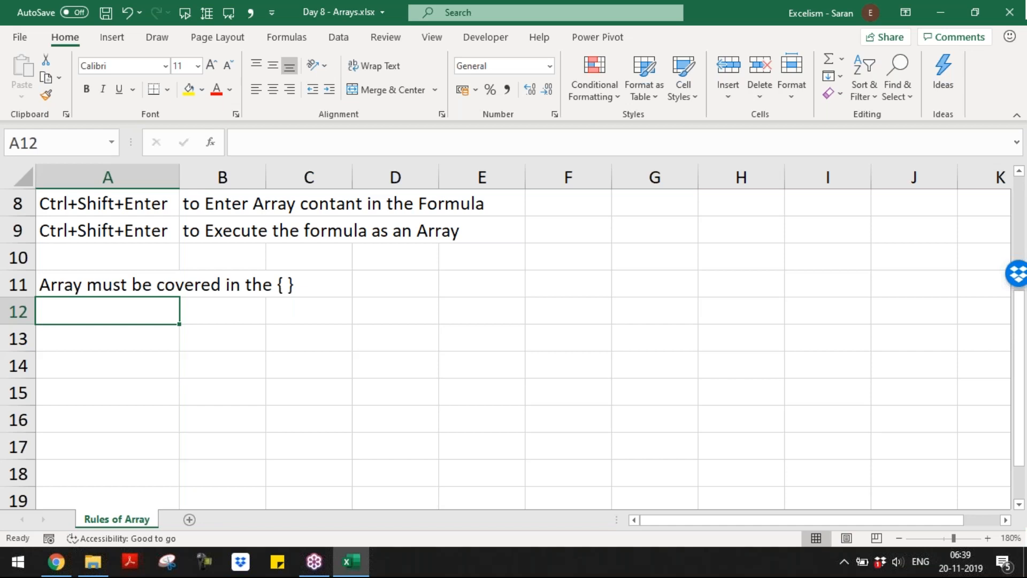
- Enter the line "The Array must always carry the following:" in cell A12
{"action": "type", "text": "The"}
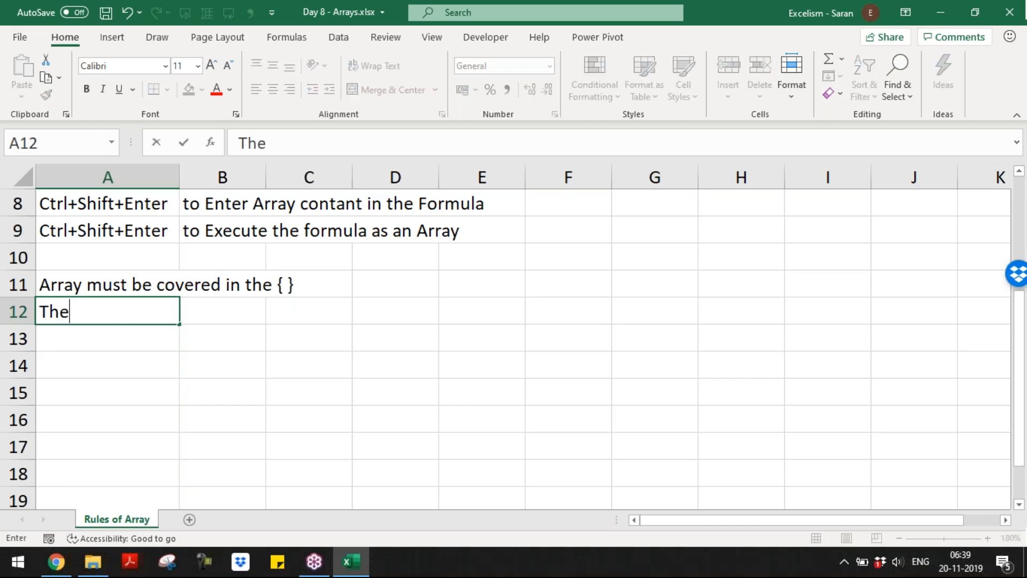
{"action": "type", "text": " Array mu"}
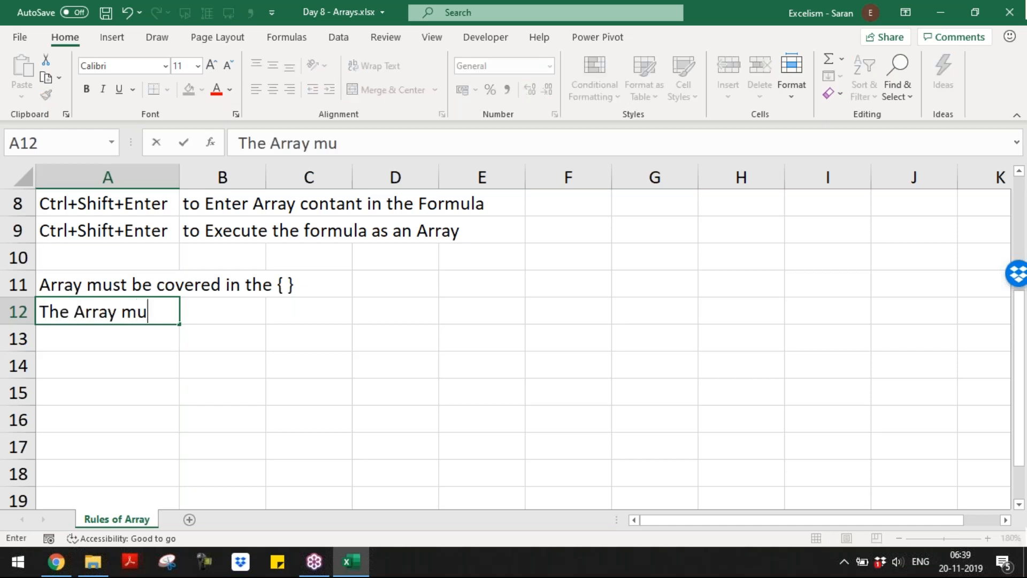
{"action": "type", "text": "st arlways carry t"}
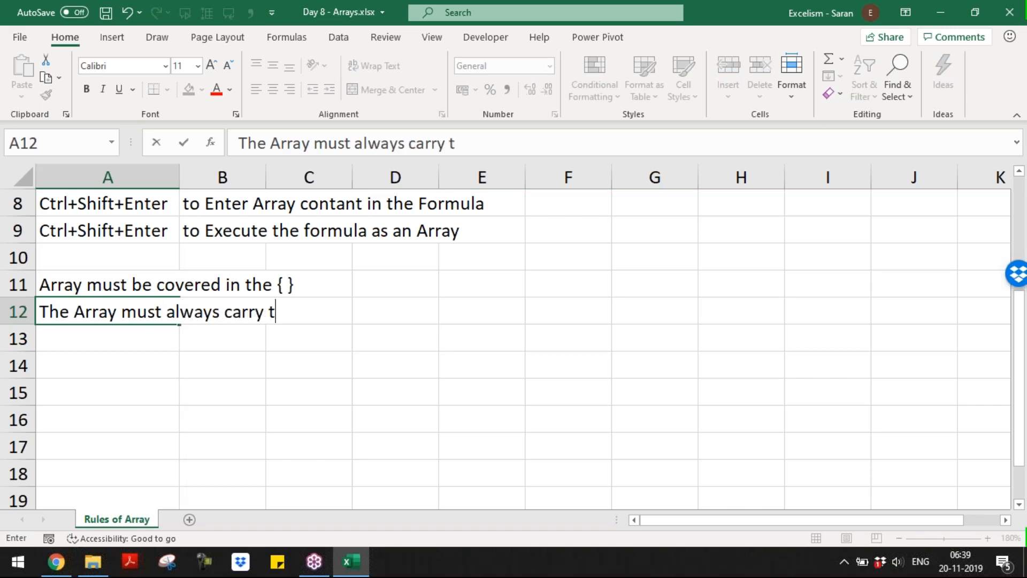
{"action": "type", "text": "he following"}
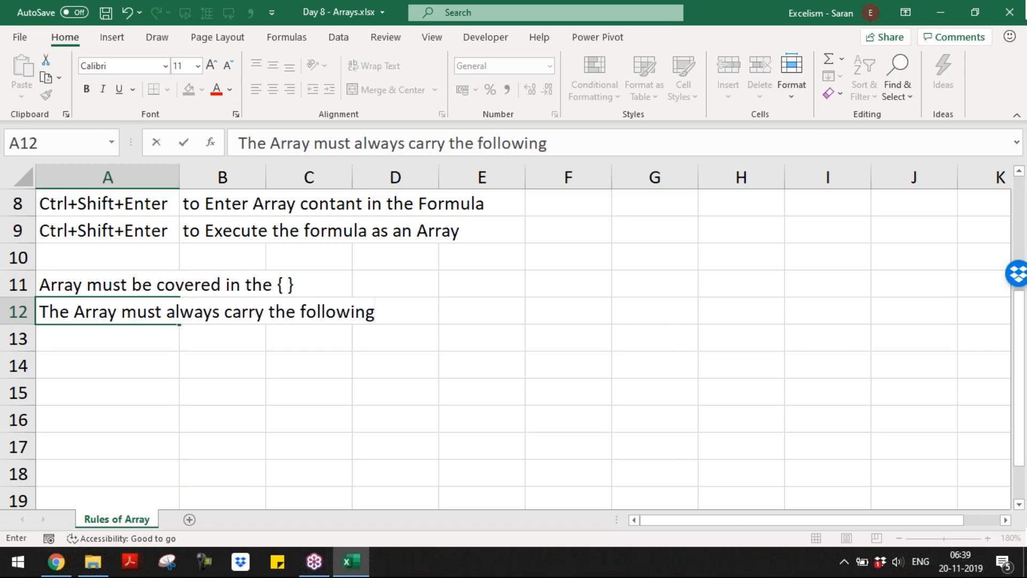
{"action": "type", "text": ":"}
{"action": "key", "text": "Return"}
- Enter the first list item "1. Numbers directly" in cell A13
{"action": "type", "text": "1. "}
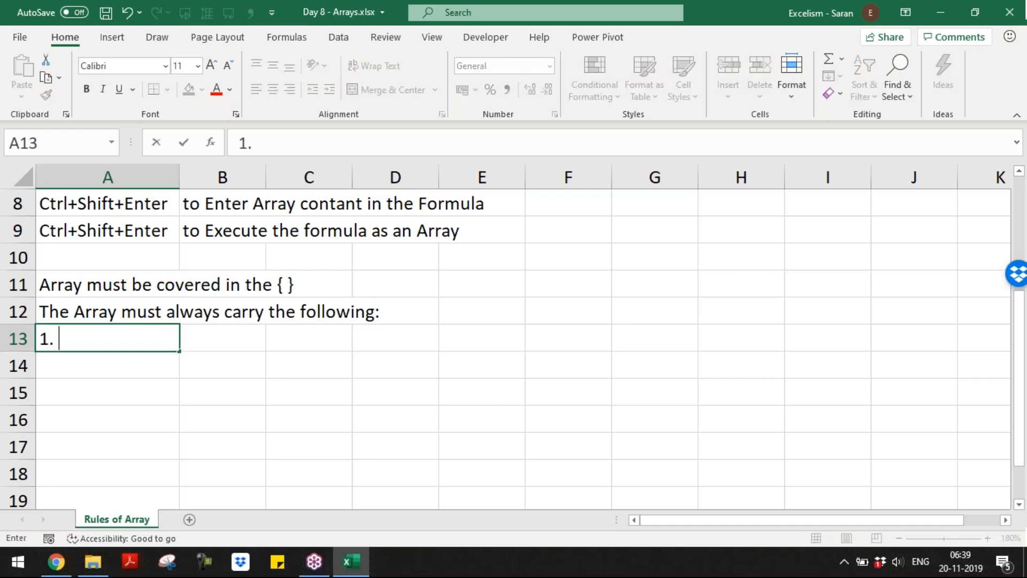
{"action": "type", "text": "Num"}
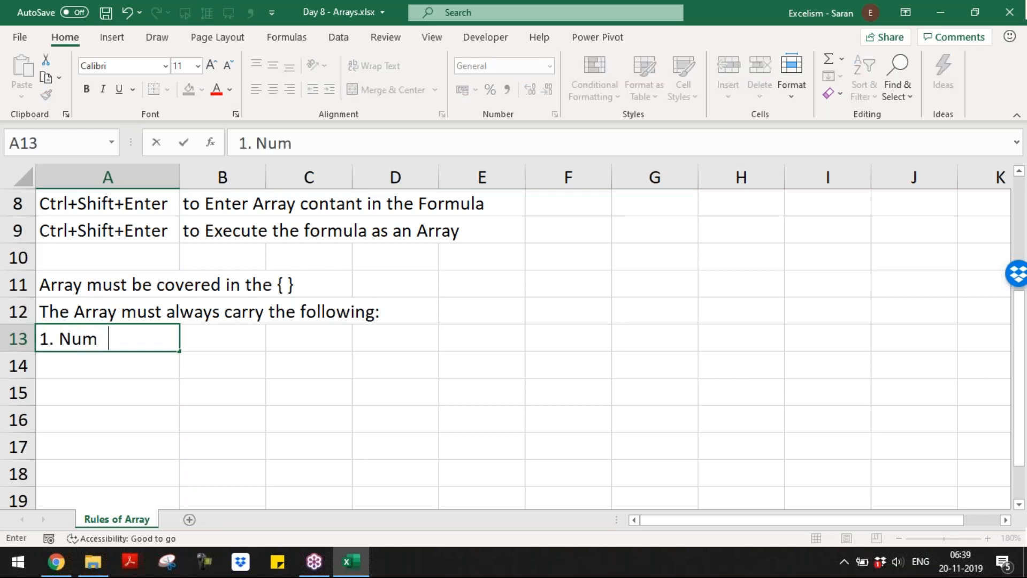
{"action": "type", "text": "bers directly"}
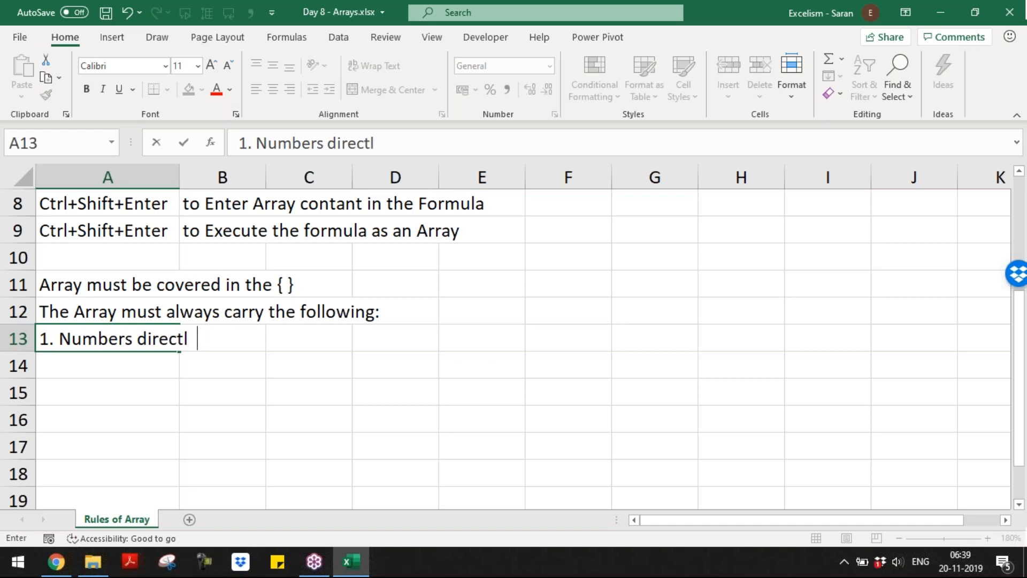
{"action": "key", "text": "Return"}
- Enter the second list item "2. Text by coverting with Double Quotes" in cell A14
{"action": "type", "text": "2. "}
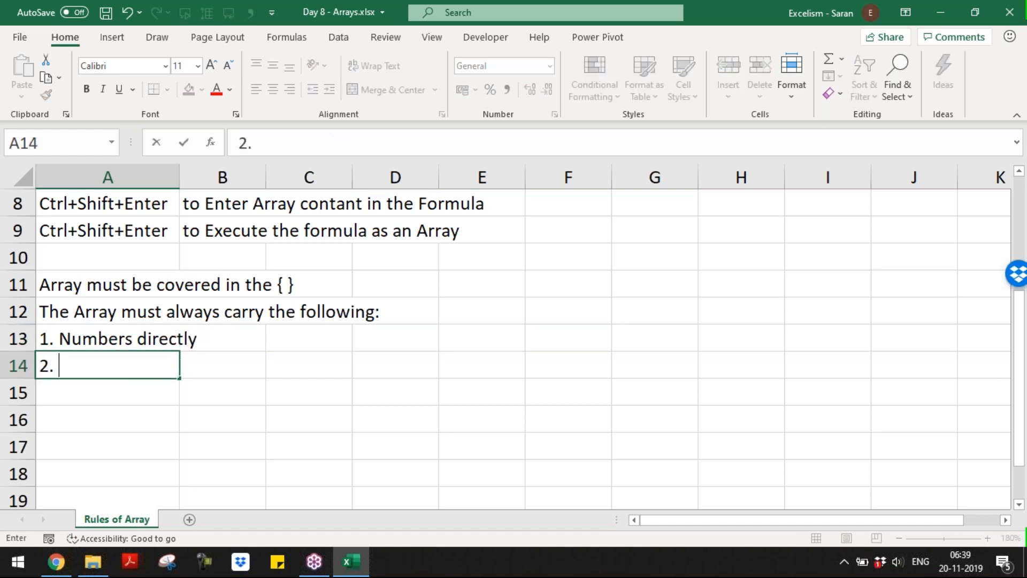
{"action": "type", "text": "Text by c"}
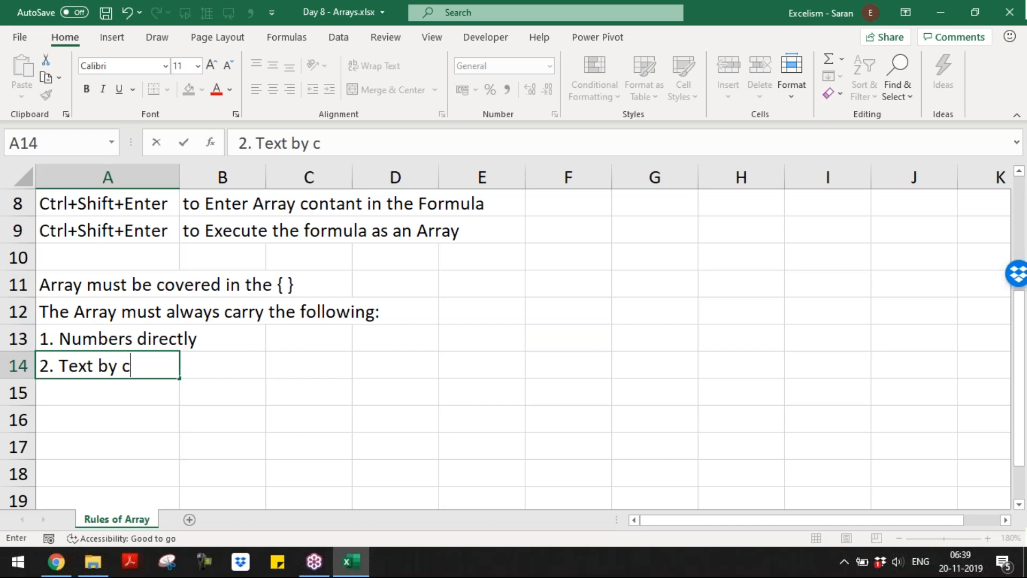
{"action": "type", "text": "overting "}
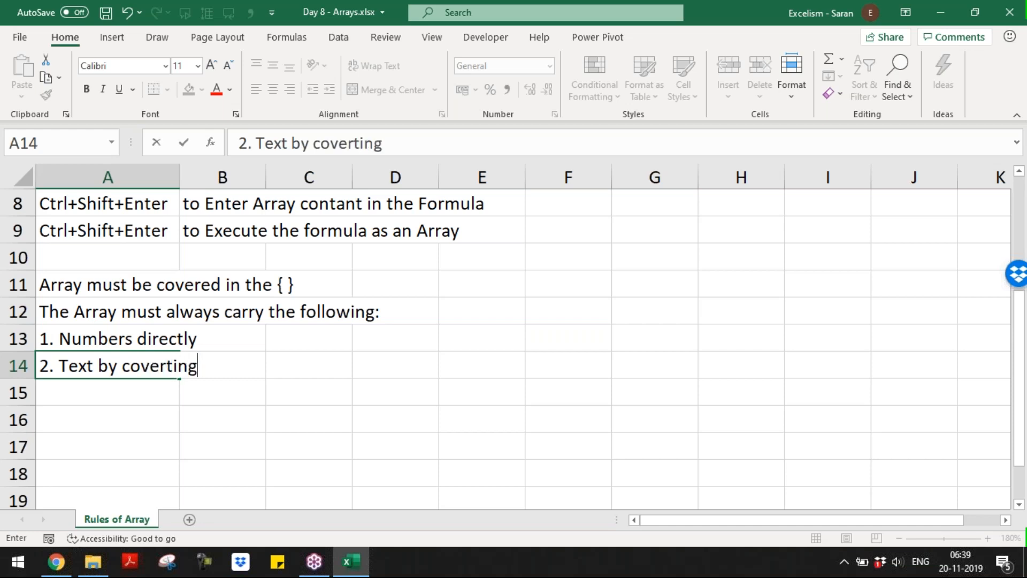
{"action": "type", "text": "with"}
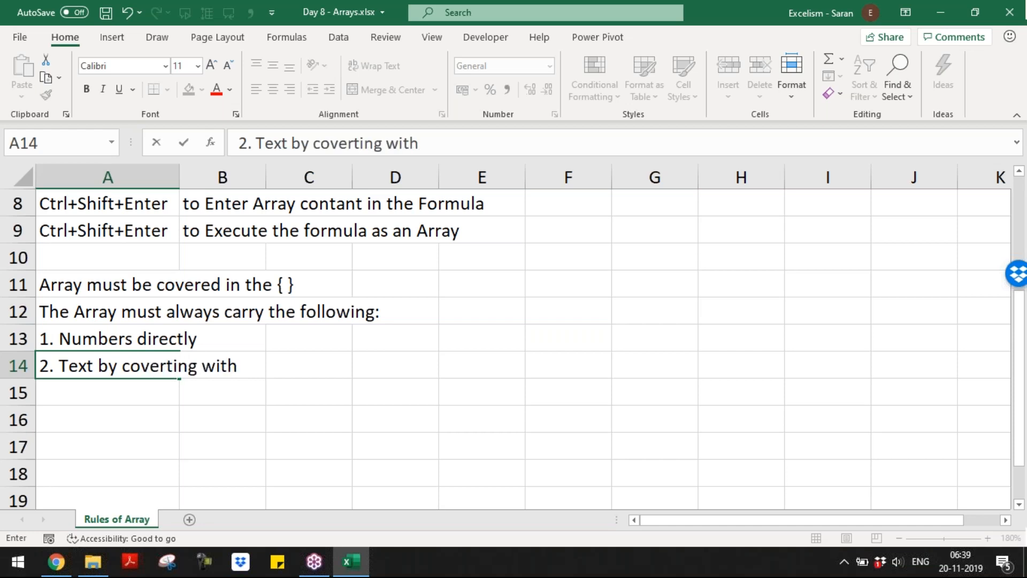
{"action": "type", "text": " Double q"}
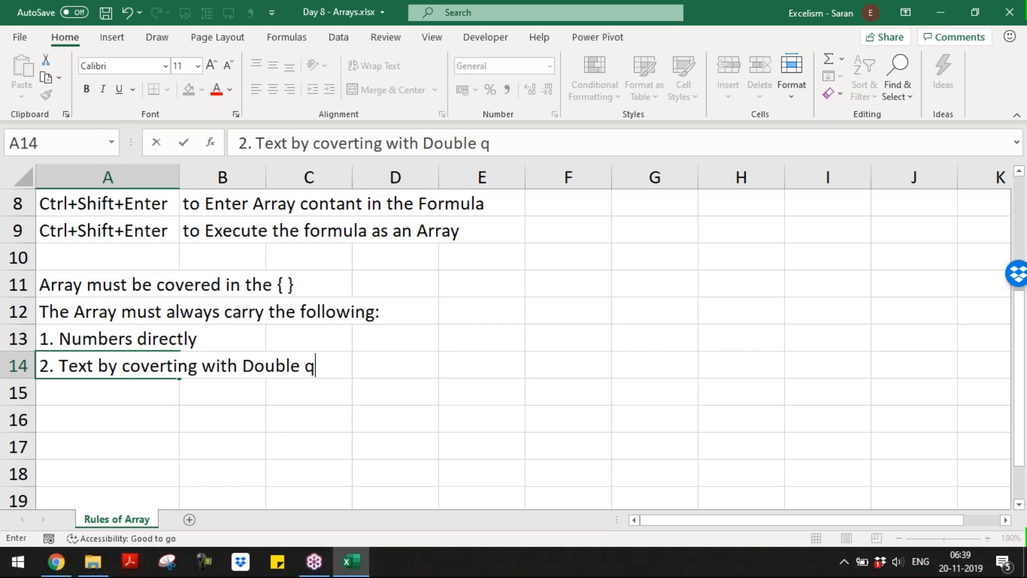
{"action": "key", "text": "BackSpace"}
{"action": "type", "text": "Quotes"}
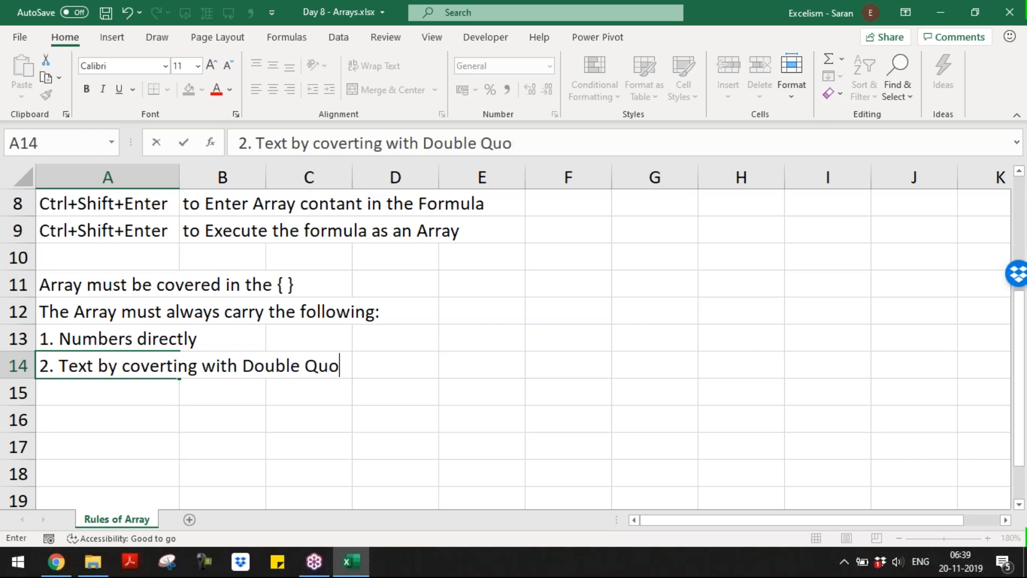
{"action": "key", "text": "Return"}
- Enter the third list item "3. Boolean Values directly" in cell A15
{"action": "type", "text": "3. Bool"}
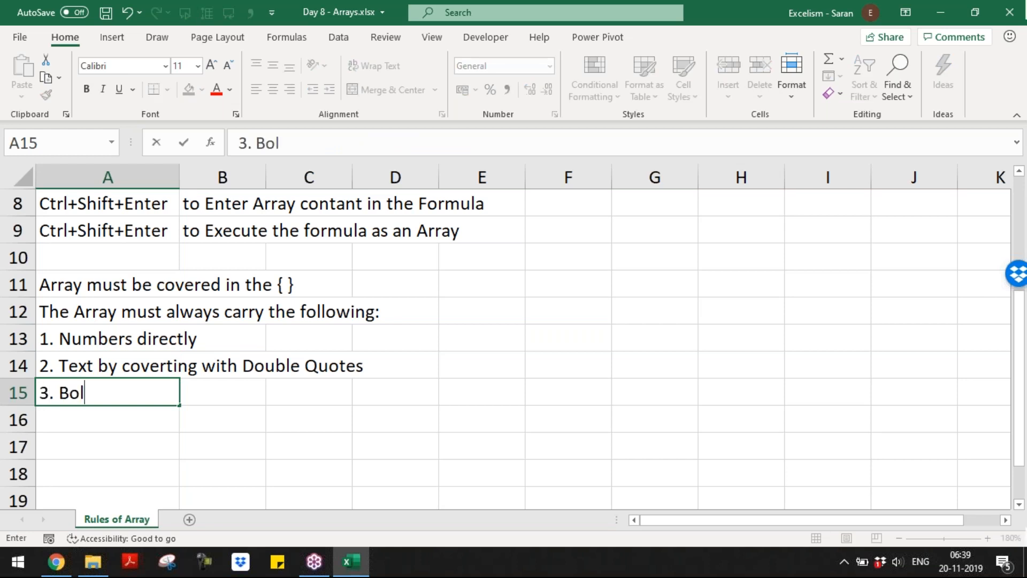
{"action": "key", "text": "BackSpace"}
{"action": "type", "text": "olean aV"}
{"action": "key", "text": "BackSpace"}
{"action": "key", "text": "BackSpace"}
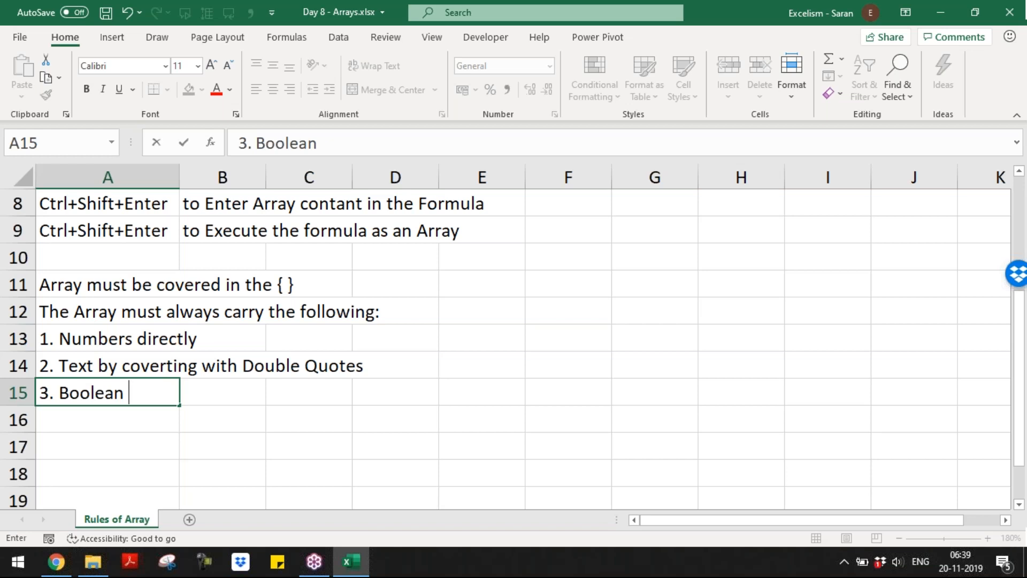
{"action": "type", "text": "Values directly"}
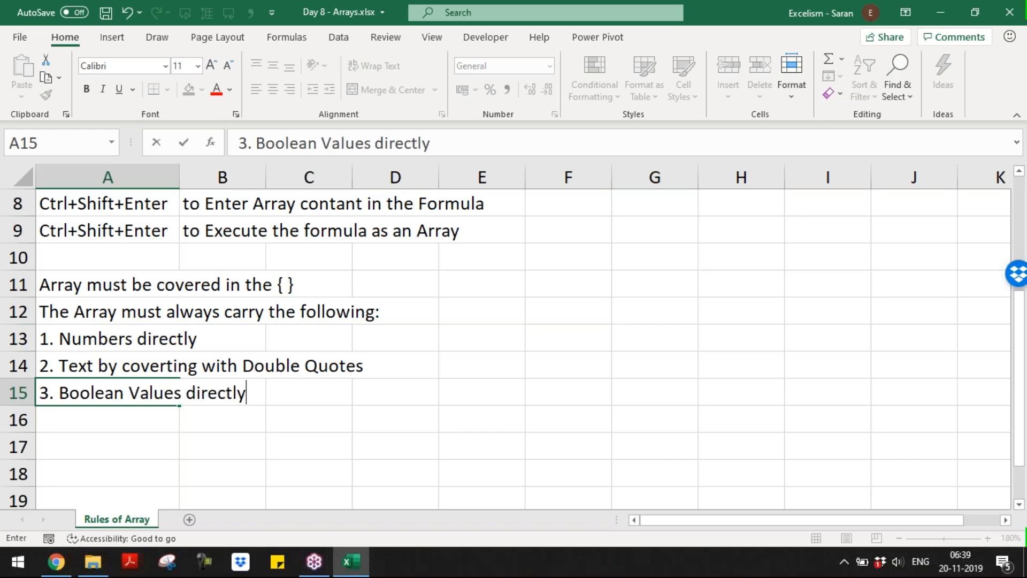
{"action": "key", "text": "ctrl+Return"}
{"action": "key", "text": "Down"}
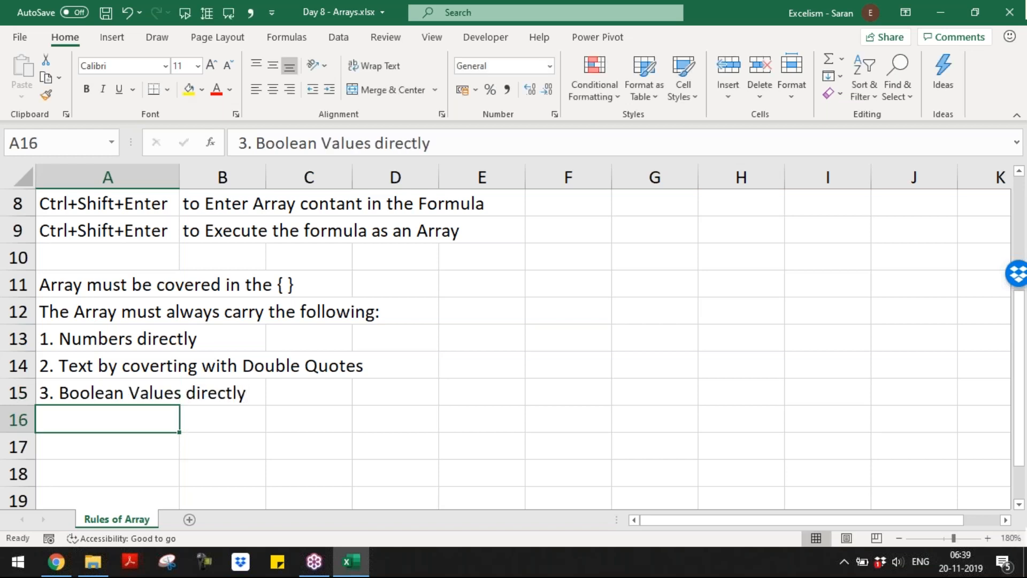
- Enter the fourth list item "4. Error" in cell A16
{"action": "type", "text": "4."}
{"action": "type", "text": " A"}
{"action": "key", "text": "BackSpace"}
{"action": "type", "text": "Error"}
{"action": "key", "text": "Return"}
- Review the rule in A12 and the four list items below it, one cell at a time through A16
{"action": "key", "text": "Up"}
{"action": "key", "text": "Up"}
{"action": "key", "text": "Up"}
{"action": "key", "text": "Up"}
{"action": "key", "text": "Up"}
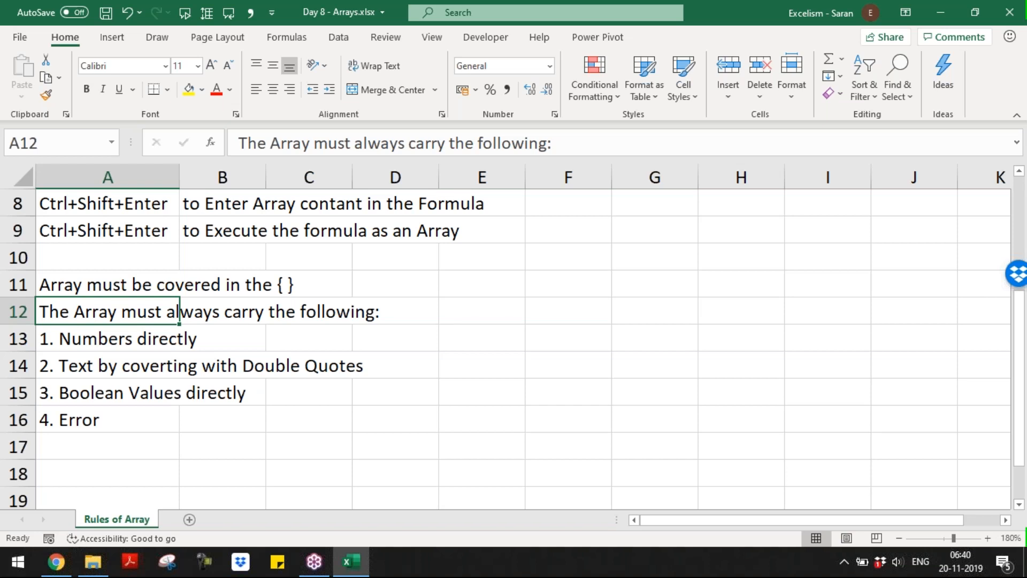
{"action": "left_click", "coordinate": [179, 338]}
{"action": "left_click", "coordinate": [180, 367]}
{"action": "left_click", "coordinate": [180, 393]}
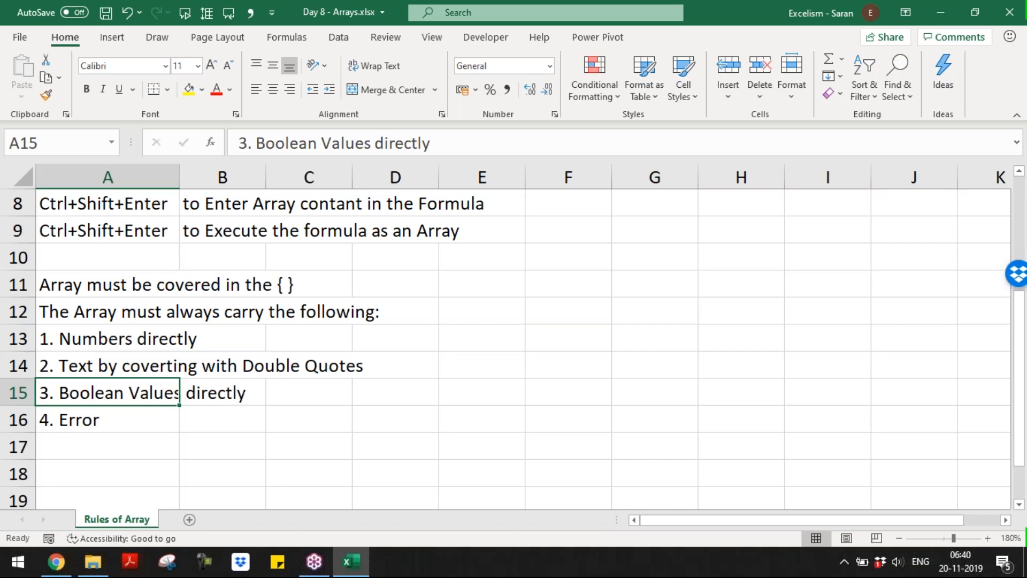
{"action": "left_click", "coordinate": [179, 419]}
- Enter the rule heading "The Array MUST not carry the following:" in cell A18
{"action": "left_click", "coordinate": [179, 447]}
{"action": "left_click", "coordinate": [179, 473]}
{"action": "type", "text": "The Arrat"}
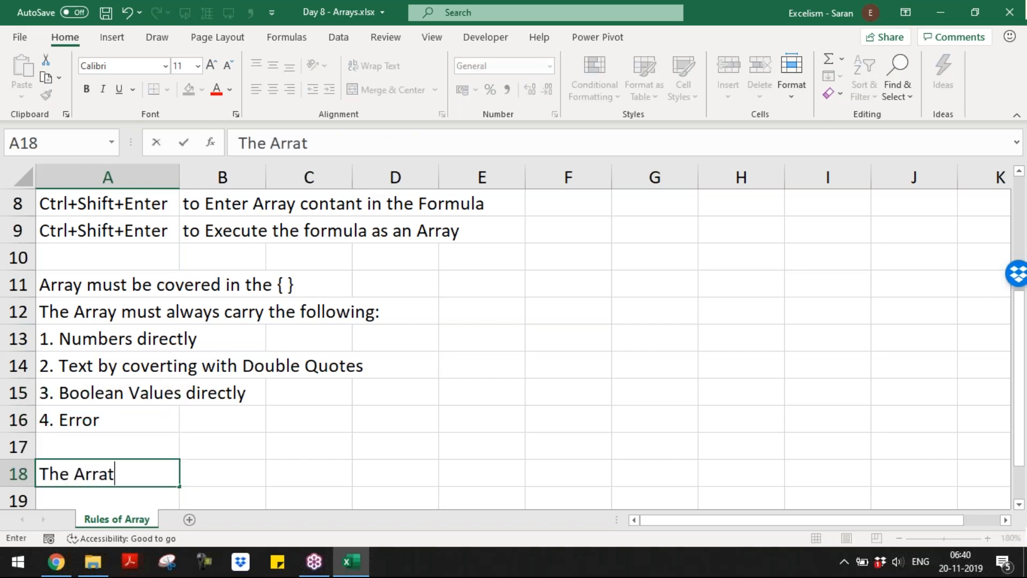
{"action": "key", "text": "BackSpace"}
{"action": "type", "text": "y"}
{"action": "key", "text": "BackSpace"}
{"action": "key", "text": "BackSpace"}
{"action": "key", "text": "BackSpace"}
{"action": "type", "text": "MUST not t"}
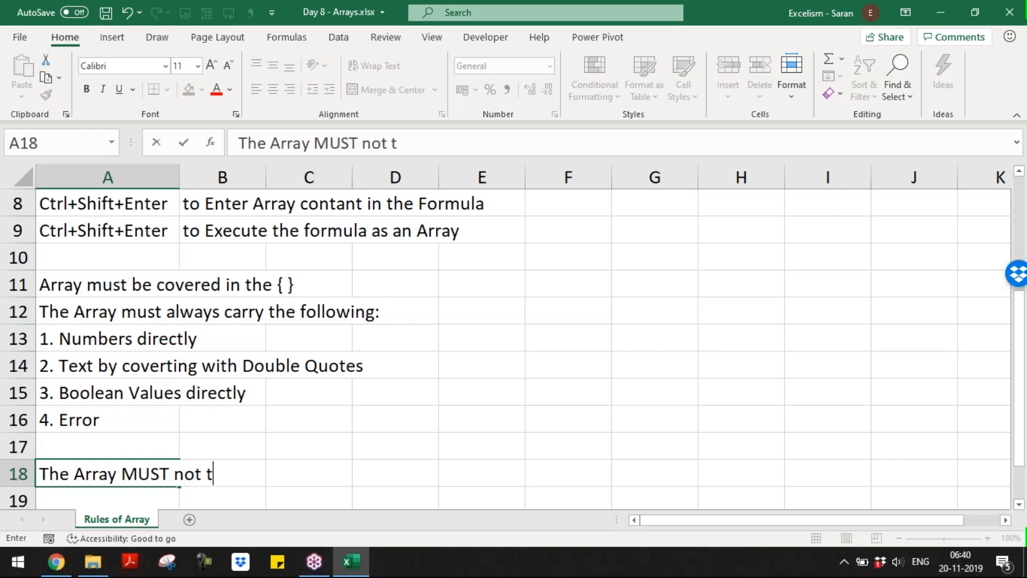
{"action": "key", "text": "BackSpace"}
{"action": "type", "text": "cary"}
{"action": "key", "text": "BackSpace"}
{"action": "type", "text": "ry the "}
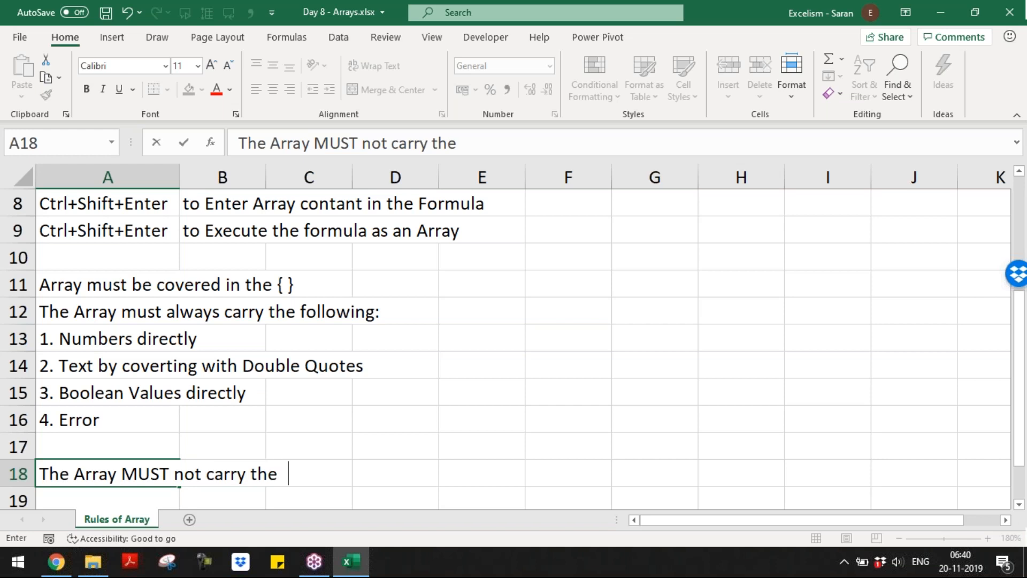
{"action": "type", "text": "following:"}
{"action": "key", "text": "Return"}
{"action": "key", "text": "Return"}
{"action": "key", "text": "Return"}
{"action": "key", "text": "Return"}
{"action": "key", "text": "Return"}
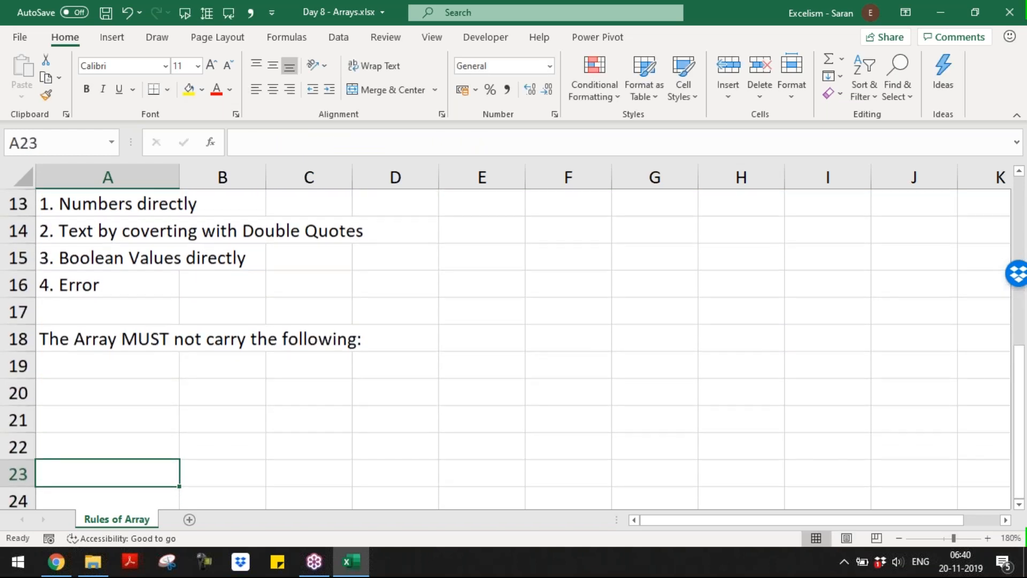
{"action": "key", "text": "Up"}
{"action": "key", "text": "Up"}
{"action": "key", "text": "Up"}
{"action": "key", "text": "Up"}
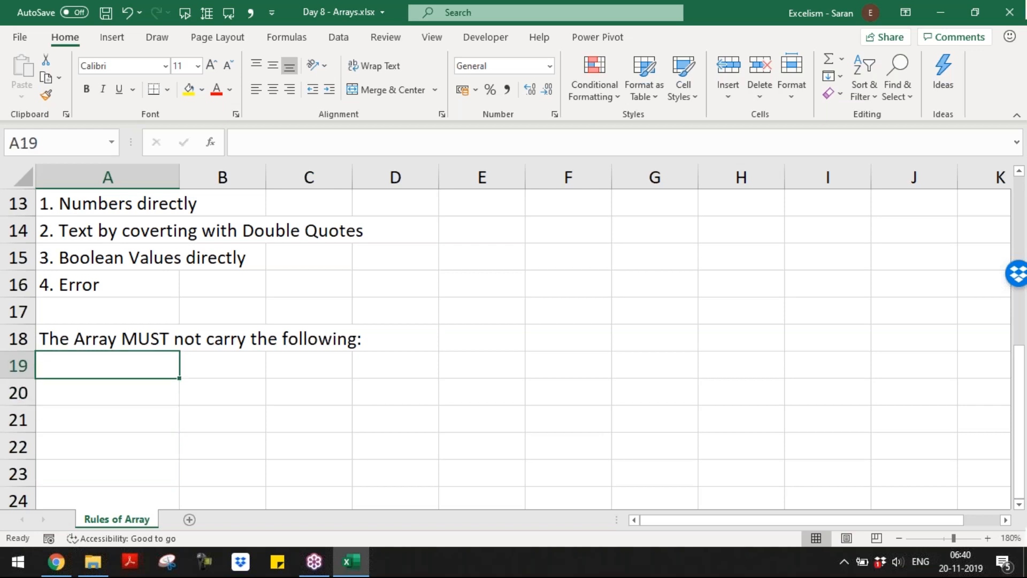
{"action": "left_click", "coordinate": [222, 230]}
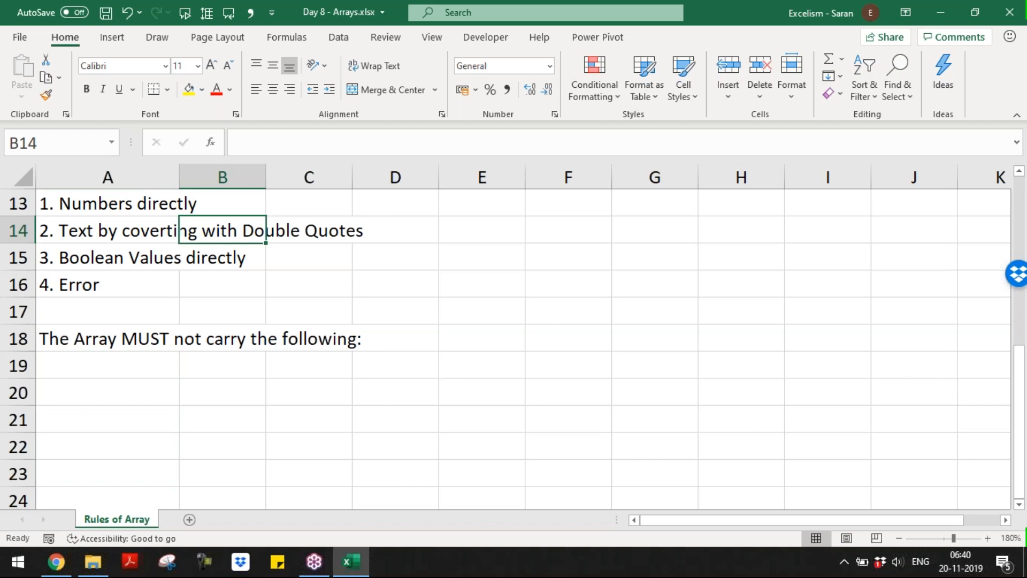
{"action": "key", "text": "Down"}
{"action": "key", "text": "Down"}
{"action": "key", "text": "Down"}
{"action": "key", "text": "Down"}
{"action": "key", "text": "Down"}
{"action": "key", "text": "Left"}
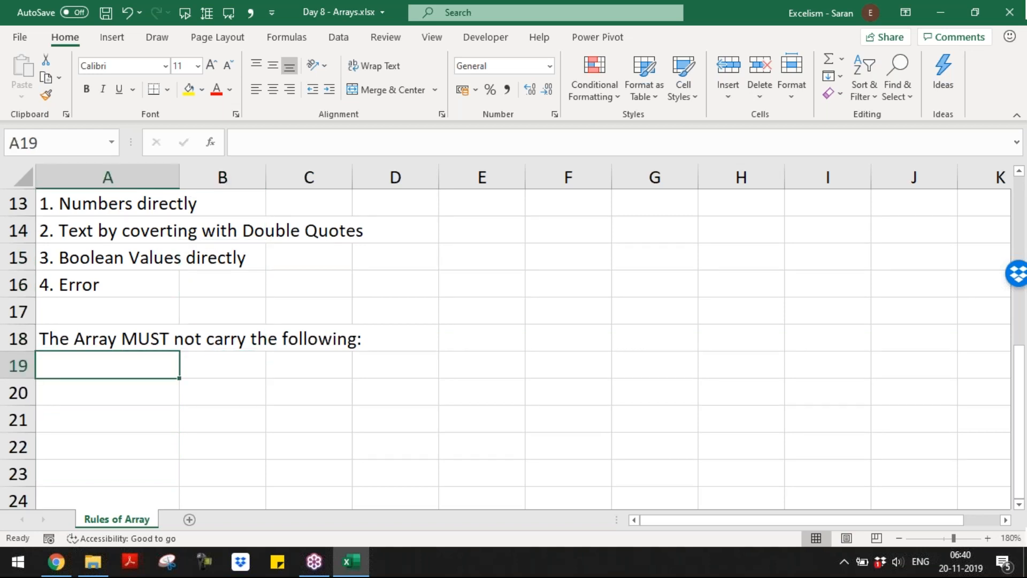
- Enter the first two list items, "1. Cell References" in cell A19 and "2. Ranges" in cell A20
{"action": "type", "text": "1. "}
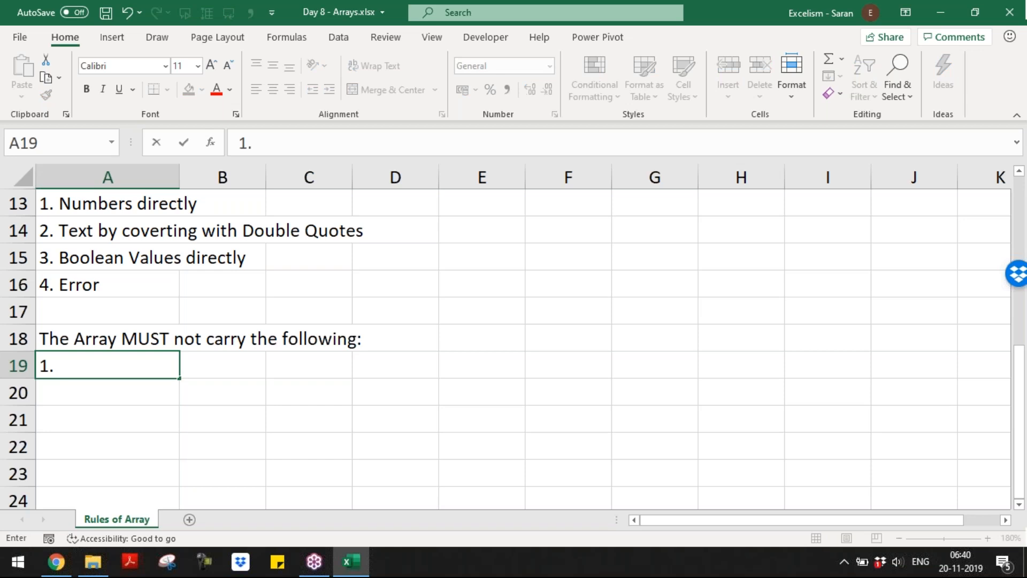
{"action": "type", "text": "Cell Ref"}
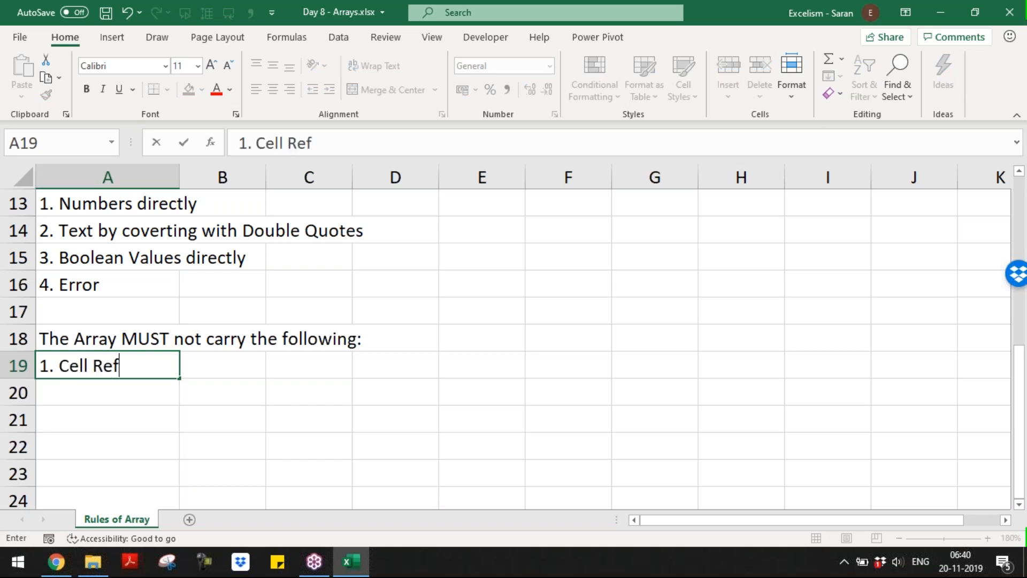
{"action": "type", "text": "erences"}
{"action": "key", "text": "Return"}
{"action": "type", "text": "2. Ranges"}
{"action": "key", "text": "Return"}
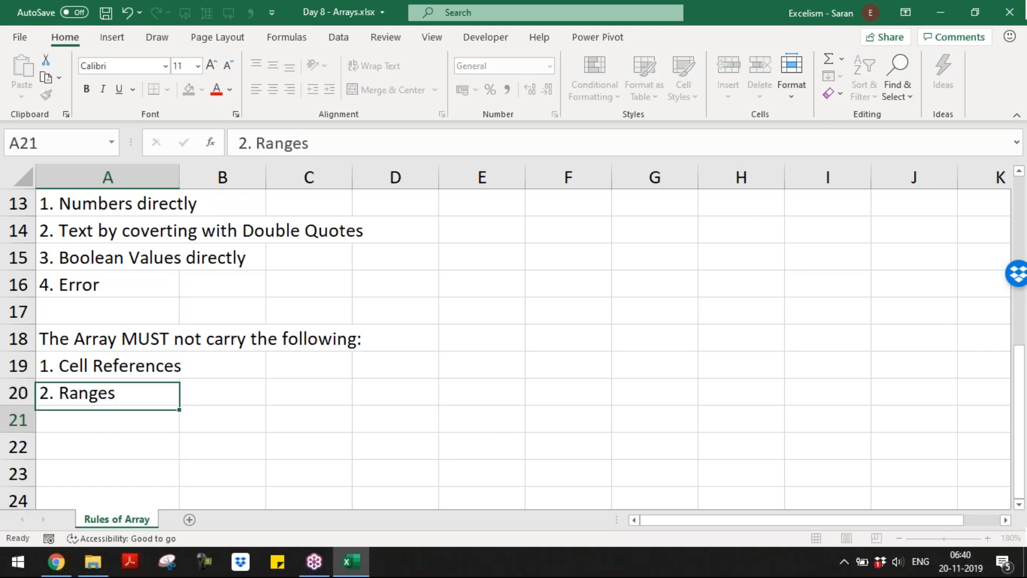
- Continue the list with "3. Defined Name" in cell A21 and "4. Formula" in cell A22
{"action": "type", "text": "3. Defi"}
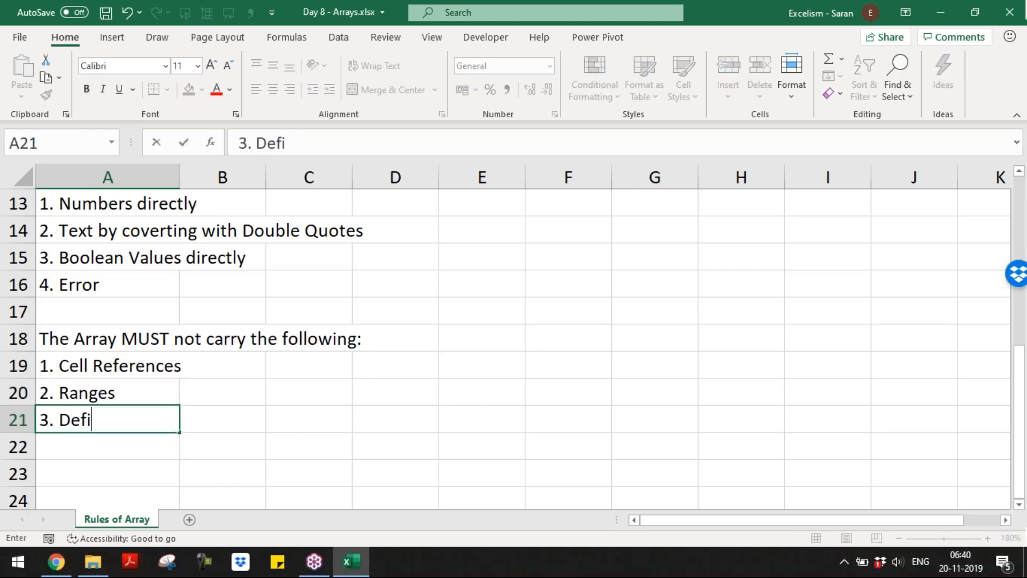
{"action": "type", "text": "ned Name"}
{"action": "key", "text": "Return"}
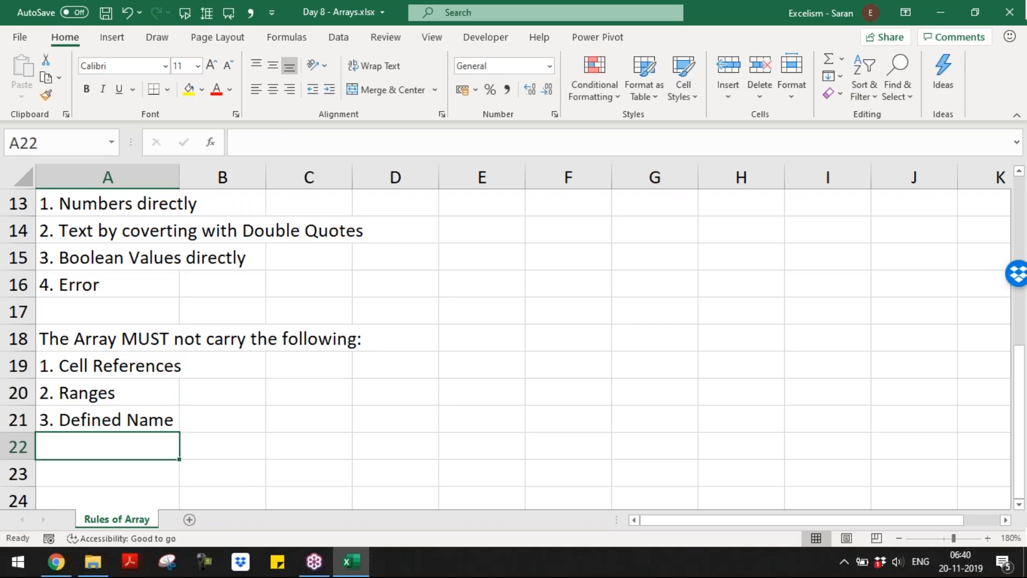
{"action": "type", "text": "3"}
{"action": "key", "text": "BackSpace"}
{"action": "type", "text": "4"}
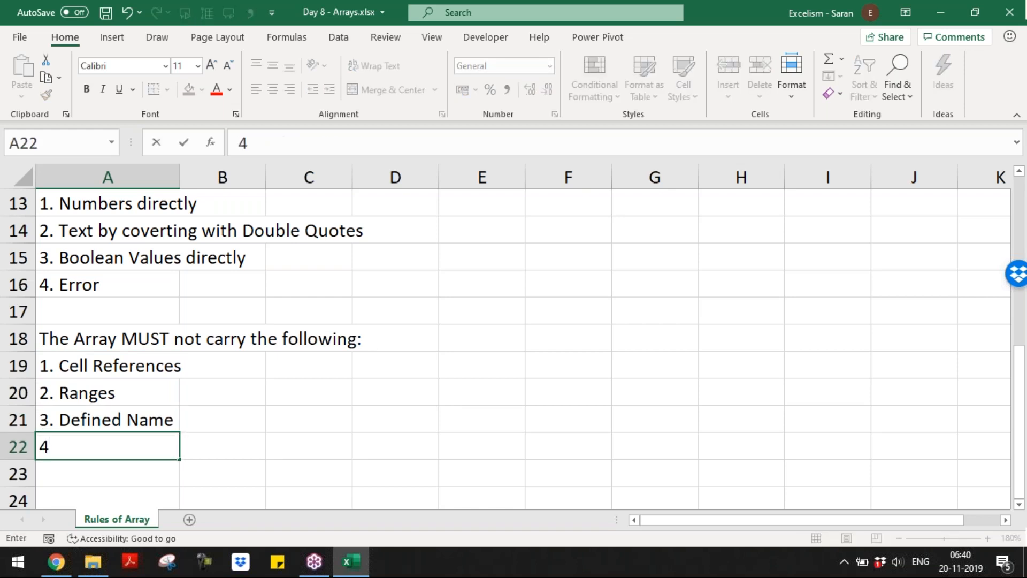
{"action": "type", "text": ". Formula"}
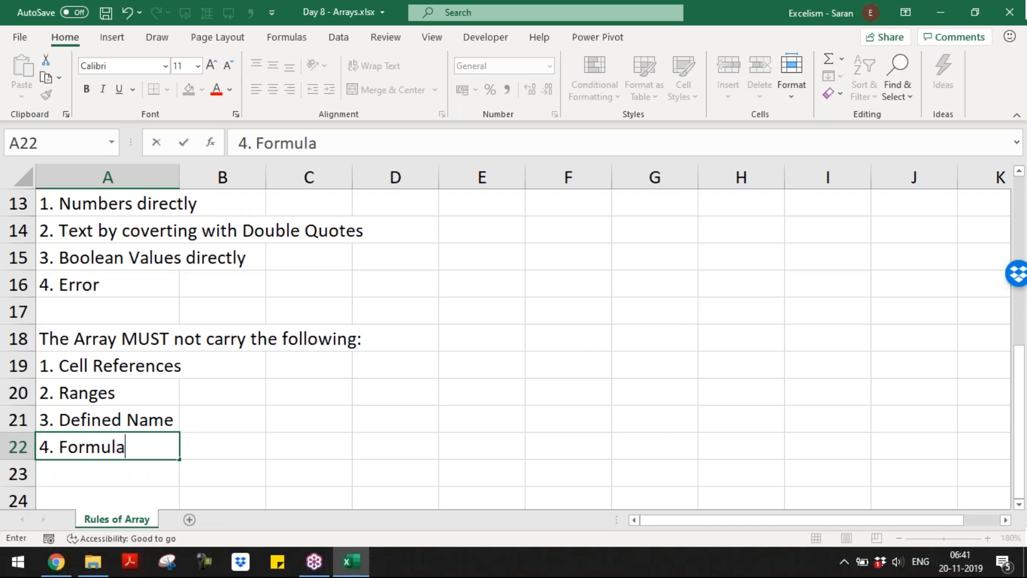
{"action": "key", "text": "Return"}
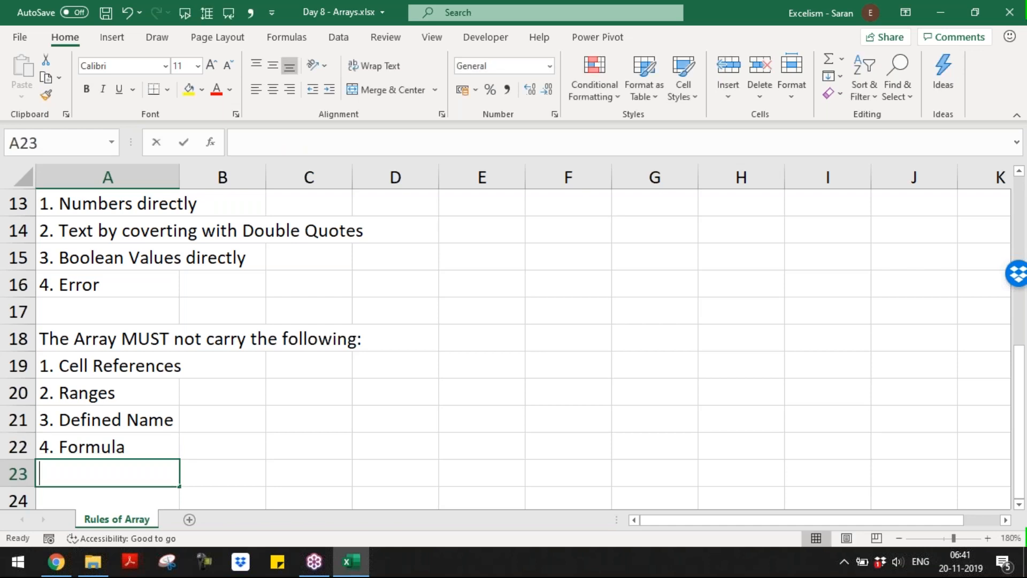
- Complete the list with "5. Array", "6. Function" and "7. Format" in cells A23 to A25
{"action": "type", "text": "5."}
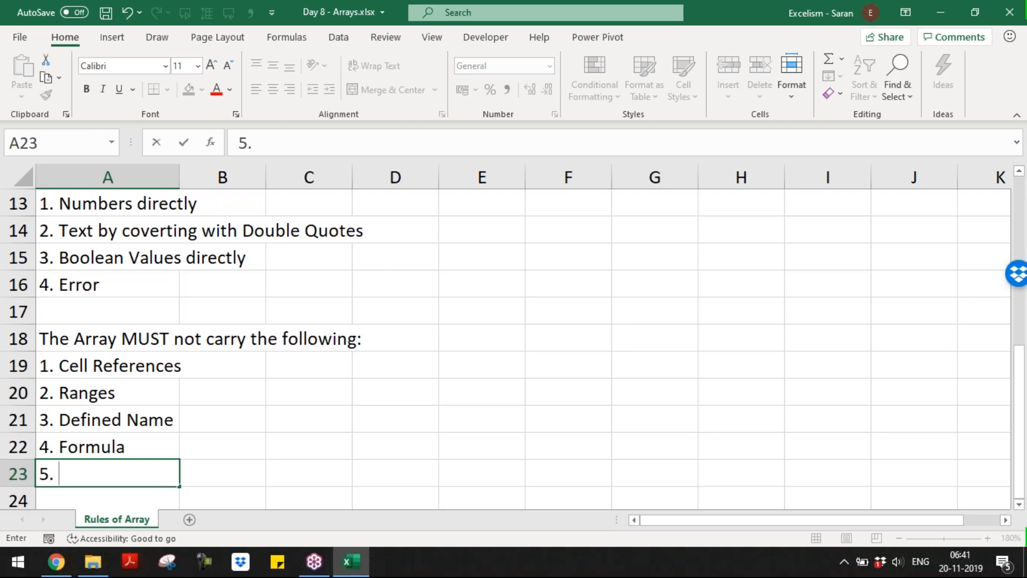
{"action": "type", "text": "Array"}
{"action": "key", "text": "Return"}
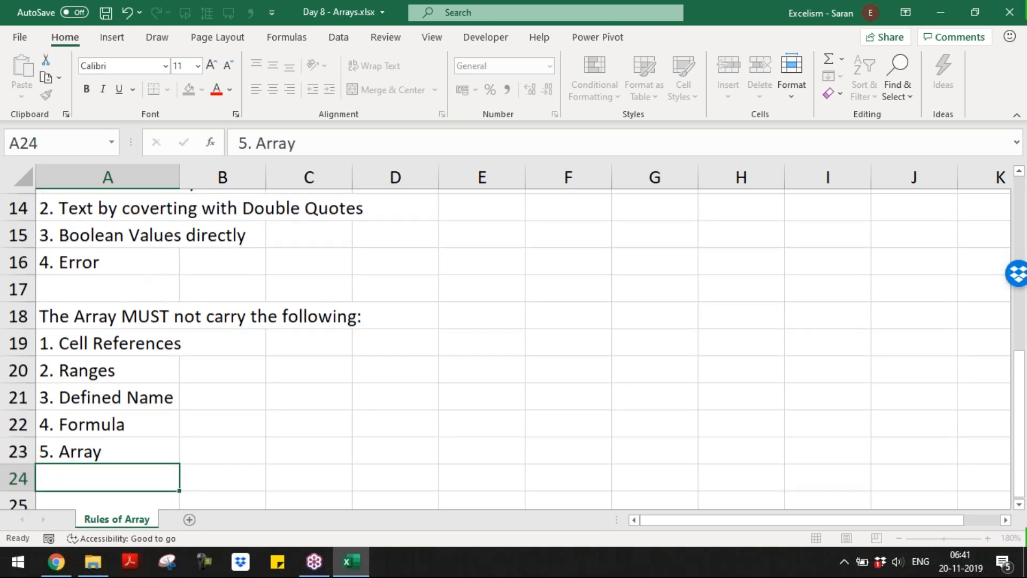
{"action": "type", "text": "6. Functions"}
{"action": "key", "text": "Return"}
{"action": "key", "text": "Up"}
{"action": "key", "text": "BackSpace"}
{"action": "key", "text": "Return"}
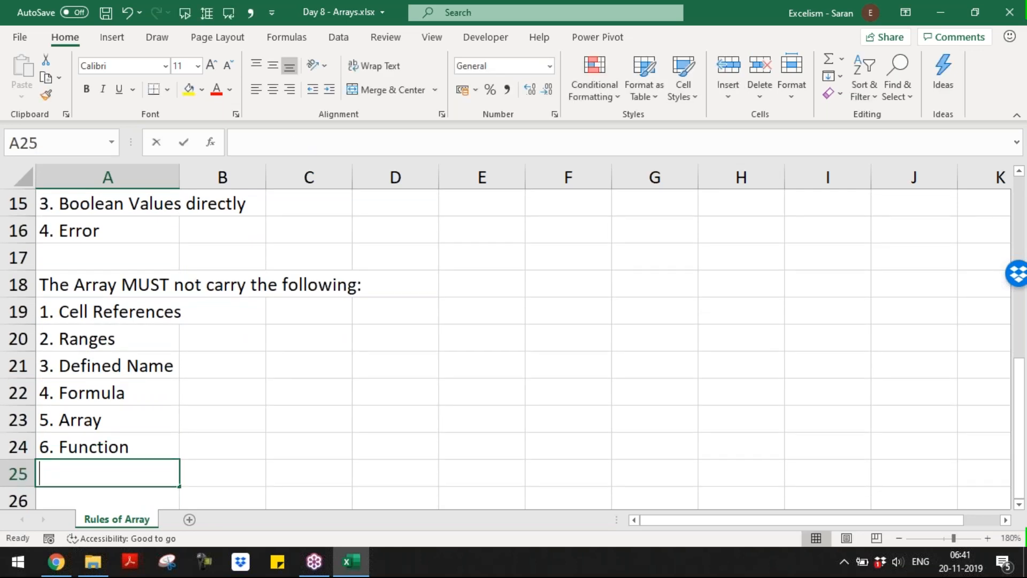
{"action": "type", "text": "7. Format"}
{"action": "key", "text": "Return"}
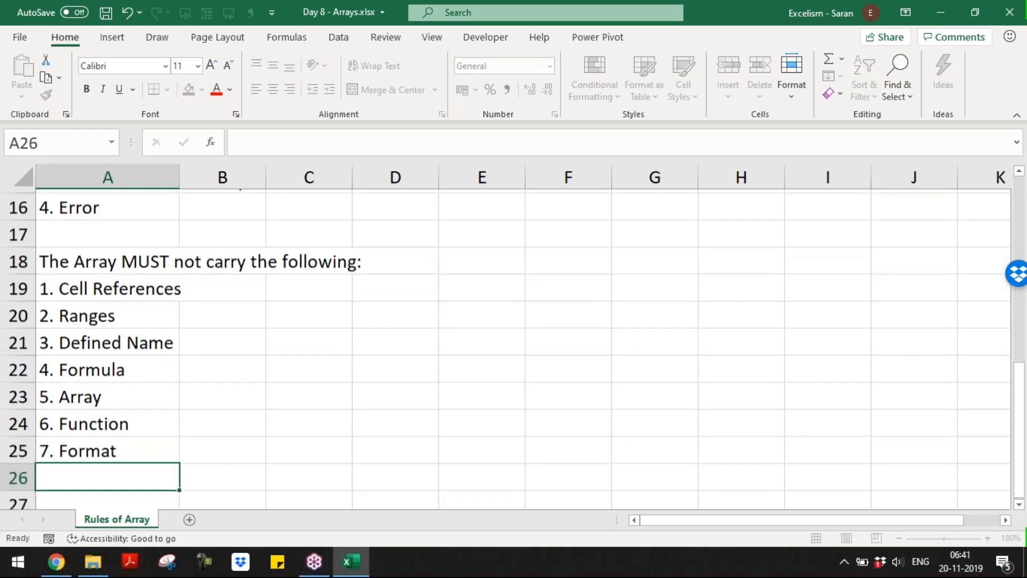
- Review the heading in A18 and the list of disallowed array contents below it, one cell at a time
{"action": "key", "text": "Up"}
{"action": "key", "text": "Up"}
{"action": "key", "text": "Up"}
{"action": "key", "text": "Up"}
{"action": "key", "text": "Up"}
{"action": "key", "text": "Up"}
{"action": "key", "text": "Up"}
{"action": "key", "text": "Up"}
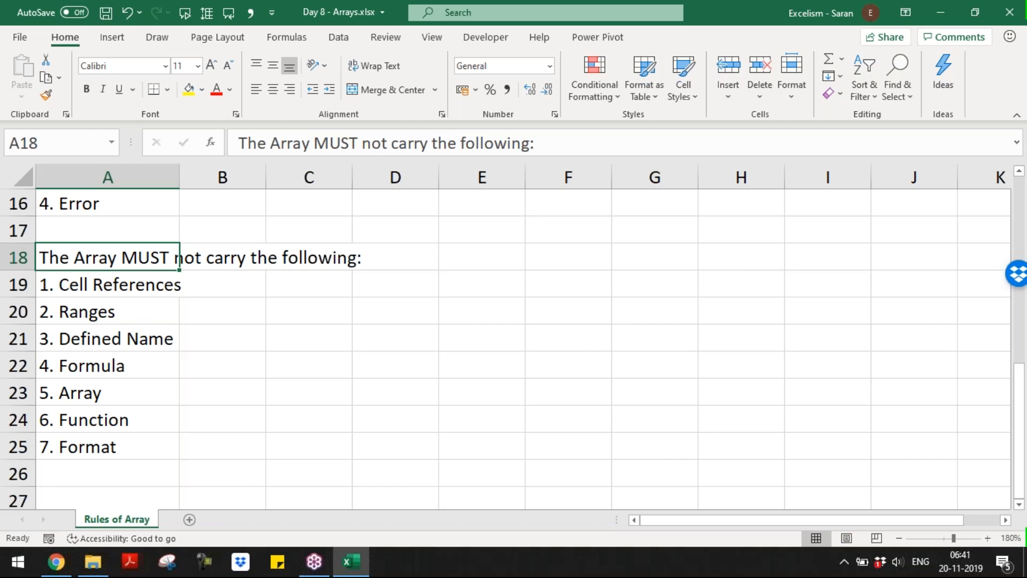
{"action": "key", "text": "Down"}
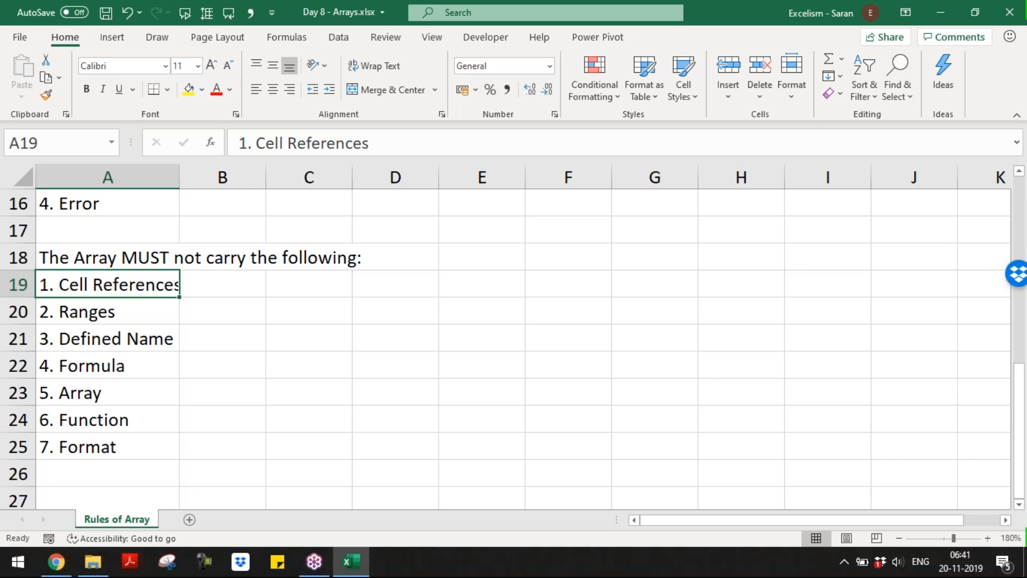
{"action": "key", "text": "Down"}
{"action": "key", "text": "Down"}
{"action": "key", "text": "Down"}
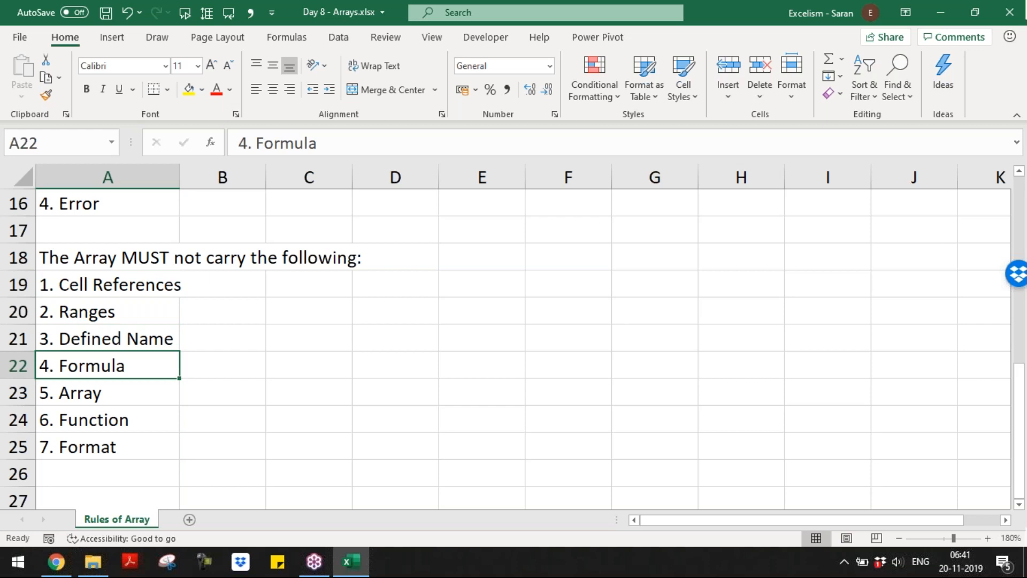
{"action": "key", "text": "Down"}
{"action": "key", "text": "Right"}
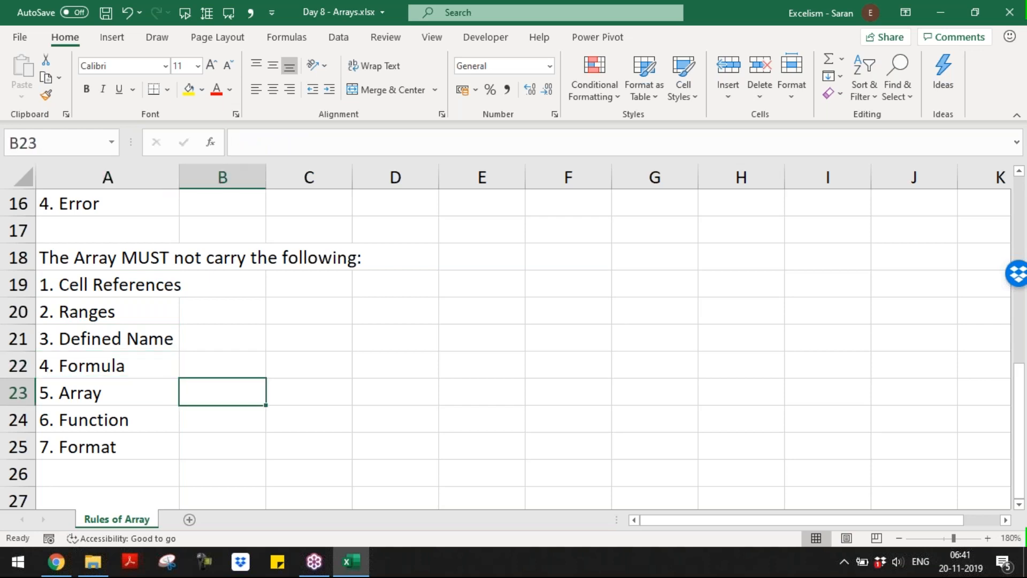
- Enter the note "Nested Array is not possible" in cell A27, leaving a blank row below the list
{"action": "key", "text": "Down"}
{"action": "key", "text": "Left"}
{"action": "key", "text": "Down"}
{"action": "key", "text": "Down"}
{"action": "key", "text": "Down"}
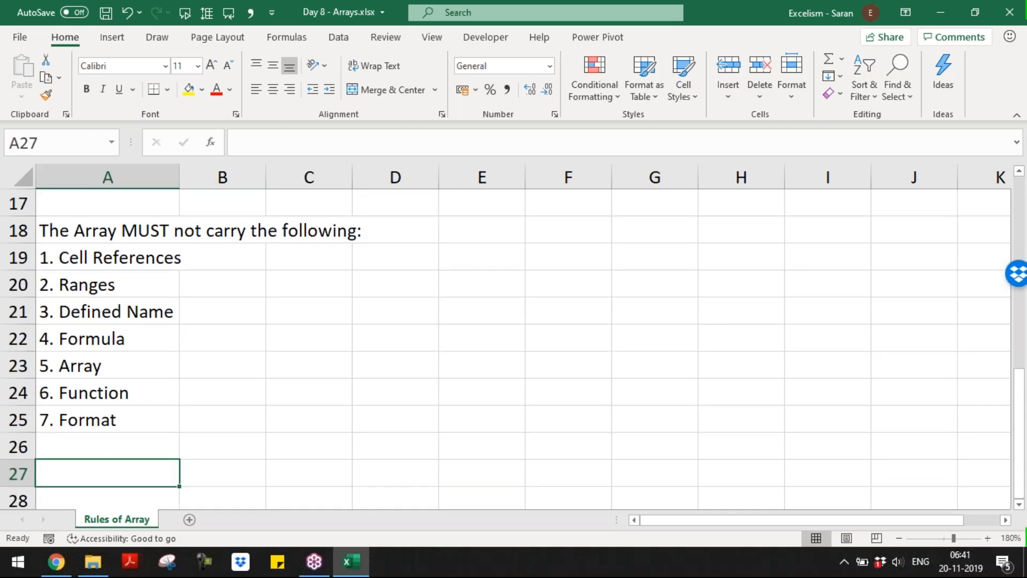
{"action": "type", "text": "Nested Array s"}
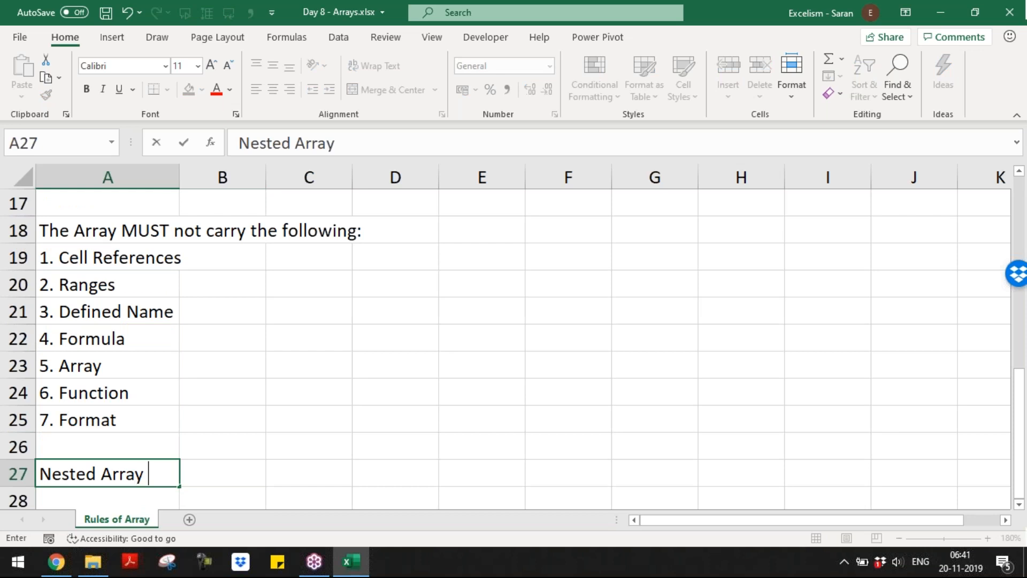
{"action": "key", "text": "BackSpace"}
{"action": "type", "text": "is not possible"}
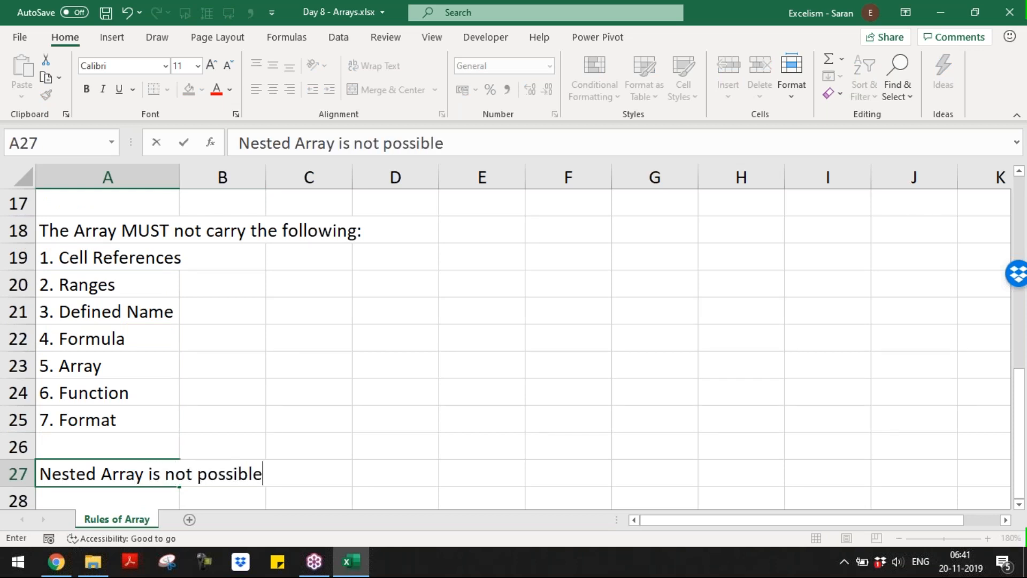
{"action": "key", "text": "Return"}
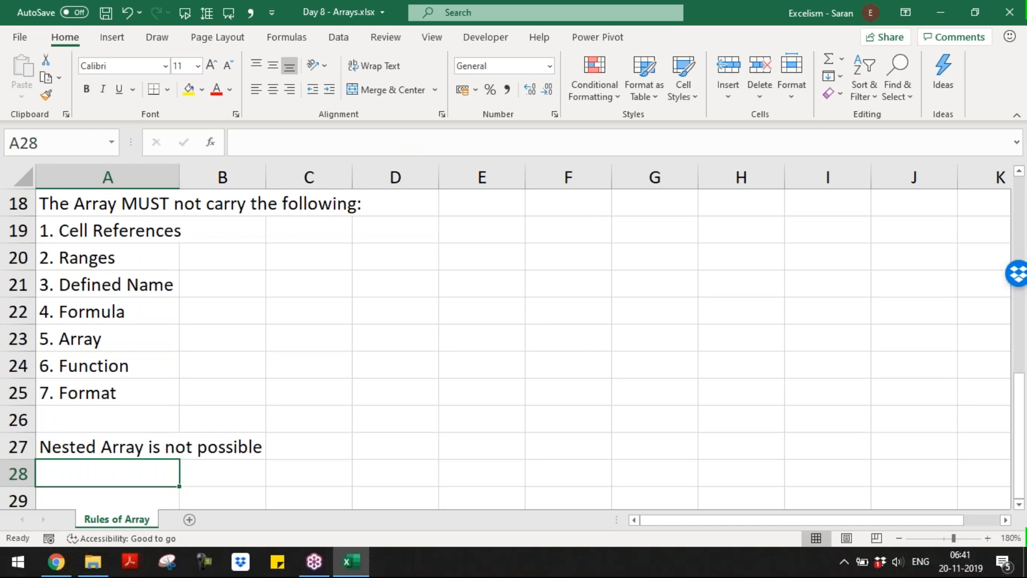
{"action": "left_click", "coordinate": [177, 447]}
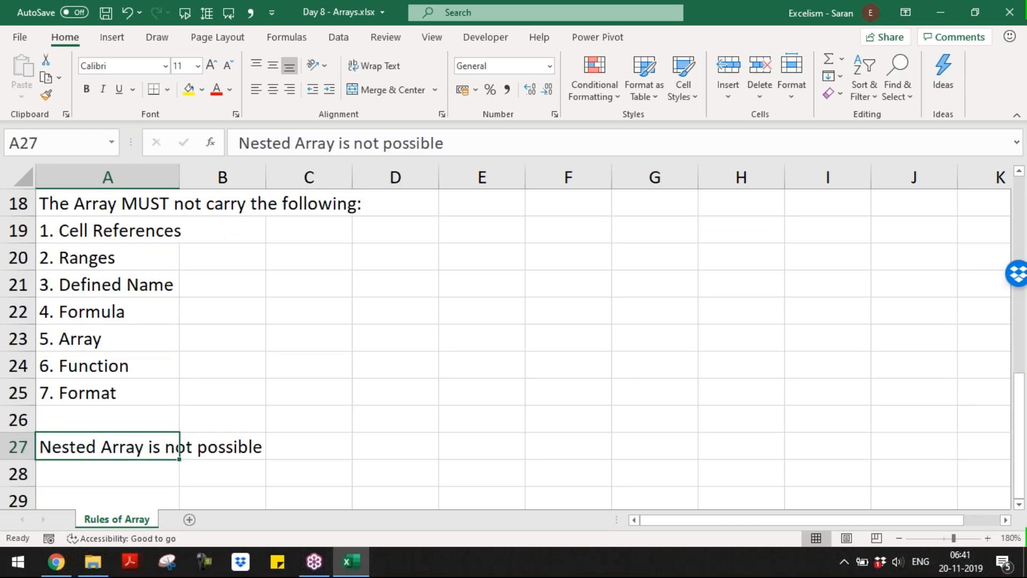
{"action": "key", "text": "Down"}
{"action": "key", "text": "Down"}
{"action": "key", "text": "Up"}
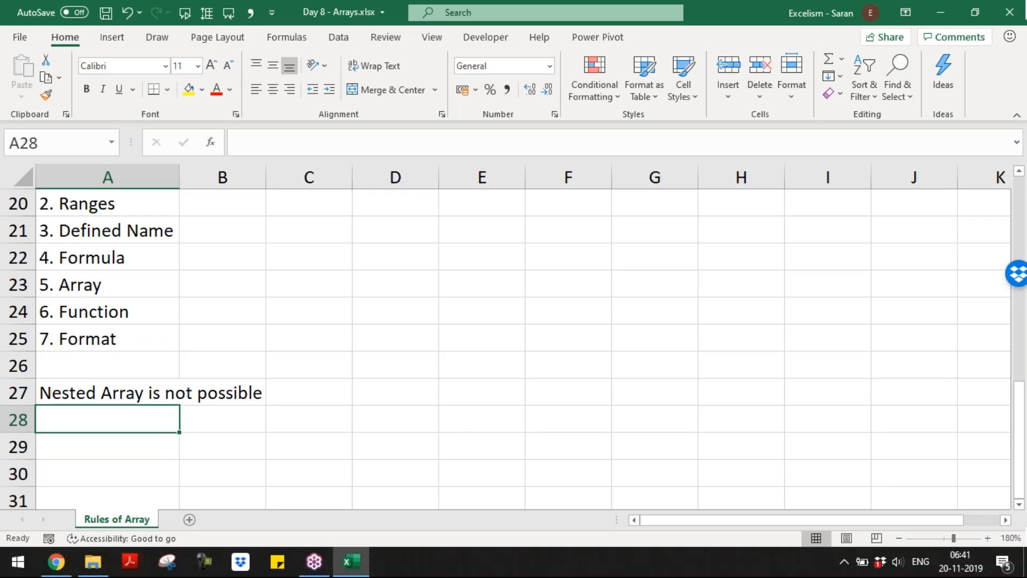
{"action": "key", "text": "Up"}
{"action": "key", "text": "Up"}
{"action": "key", "text": "Up"}
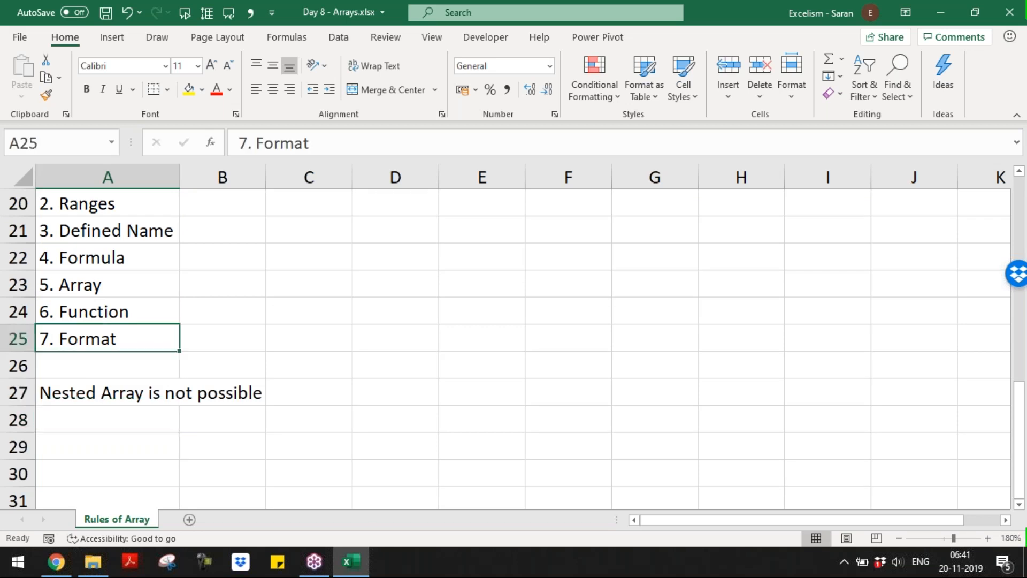
- Review all the notes on the sheet from cell A1 down past the nested array rule, and return to A1
{"action": "key", "text": "ctrl+Home"}
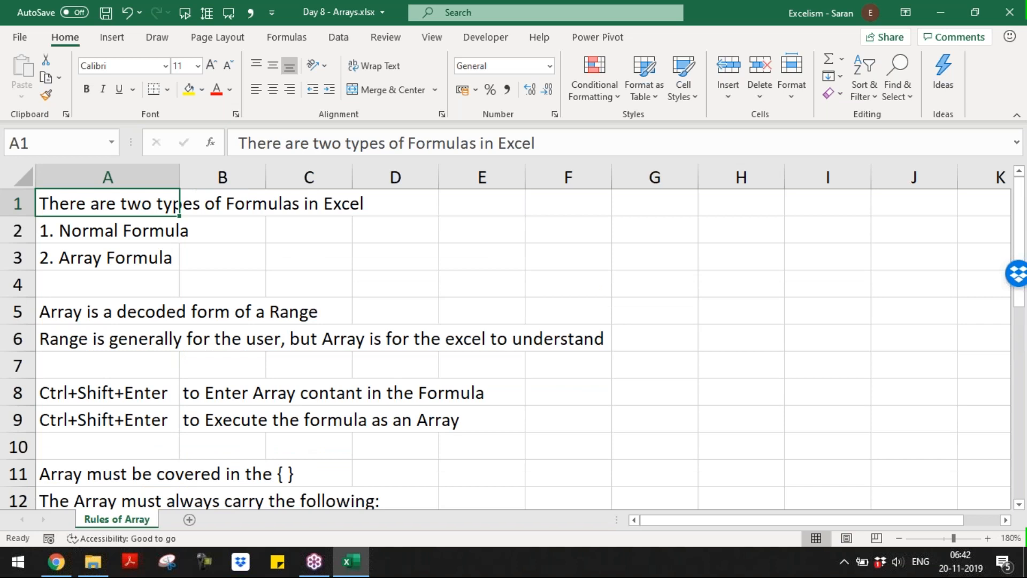
{"action": "key", "text": "Down"}
{"action": "key", "text": "Down"}
{"action": "key", "text": "Down"}
{"action": "key", "text": "Down"}
{"action": "key", "text": "Down"}
{"action": "key", "text": "Down"}
{"action": "key", "text": "Down"}
{"action": "key", "text": "Down"}
{"action": "key", "text": "Down"}
{"action": "key", "text": "Down"}
{"action": "key", "text": "Down"}
{"action": "key", "text": "Down"}
{"action": "key", "text": "Down"}
{"action": "key", "text": "Down"}
{"action": "key", "text": "Down"}
{"action": "key", "text": "Down"}
{"action": "key", "text": "Down"}
{"action": "key", "text": "Down"}
{"action": "key", "text": "Down"}
{"action": "key", "text": "Down"}
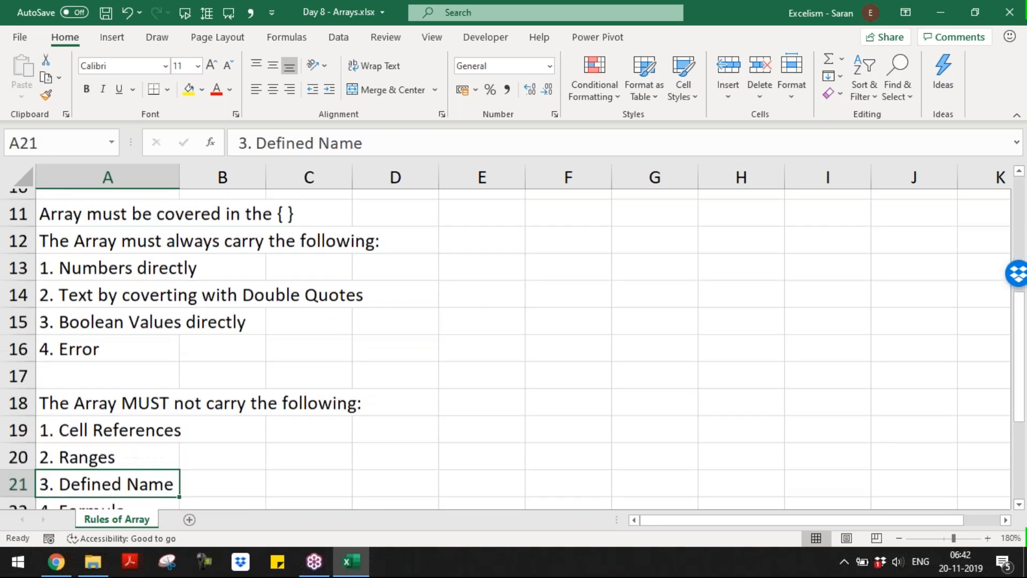
{"action": "key", "text": "Down"}
{"action": "key", "text": "Down"}
{"action": "key", "text": "Down"}
{"action": "key", "text": "Down"}
{"action": "key", "text": "Down"}
{"action": "key", "text": "Down"}
{"action": "key", "text": "Down"}
{"action": "key", "text": "Down"}
{"action": "key", "text": "Down"}
{"action": "key", "text": "Down"}
{"action": "key", "text": "Down"}
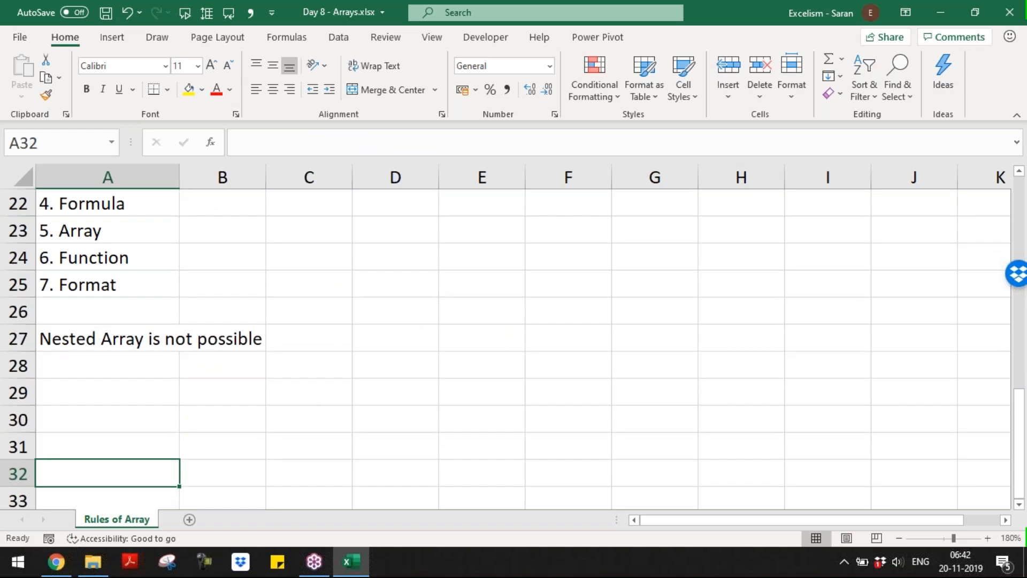
{"action": "key", "text": "ctrl+Home"}
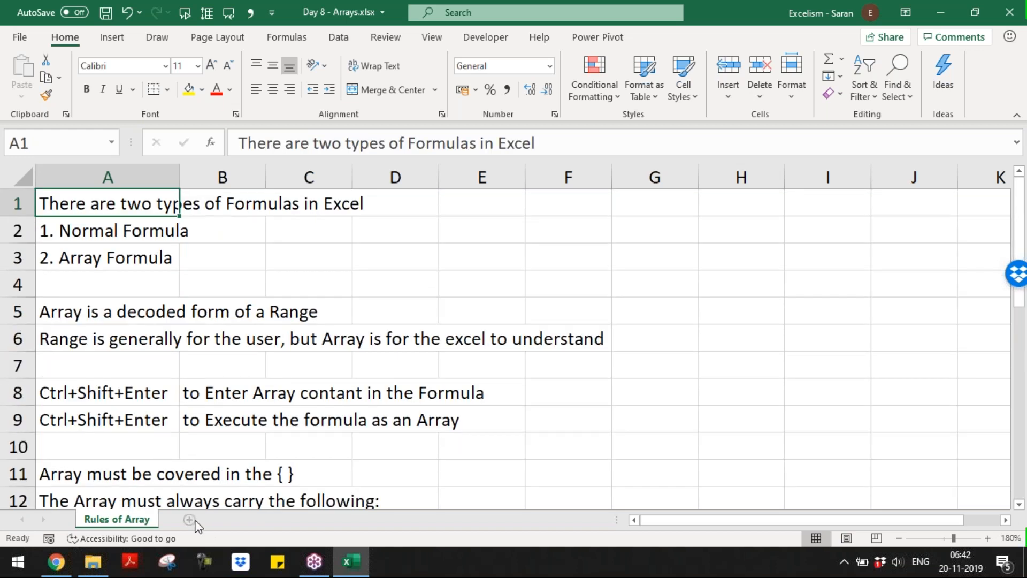
- Add a new worksheet after Rules of Array and raise its zoom to 170%
{"action": "key", "text": "shift+F11"}
{"action": "left_click", "coordinate": [988, 538]}
{"action": "left_click", "coordinate": [987, 537]}
{"action": "left_click", "coordinate": [987, 537]}
{"action": "left_click", "coordinate": [987, 538]}
{"action": "left_click", "coordinate": [988, 538]}
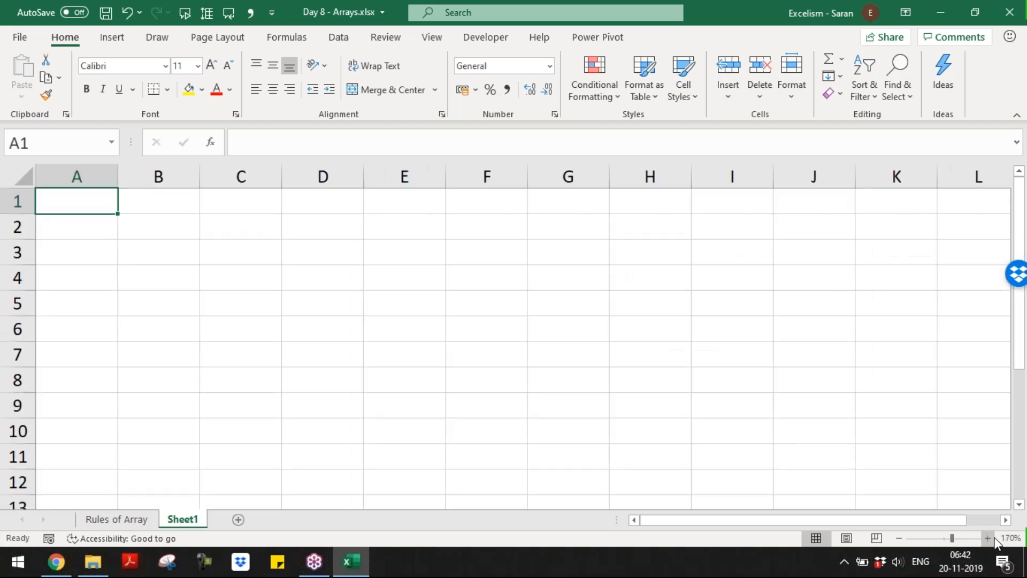
- Rename the new worksheet as Array Basics
{"action": "key", "text": "alt+o"}
{"action": "type", "text": "hrArray"}
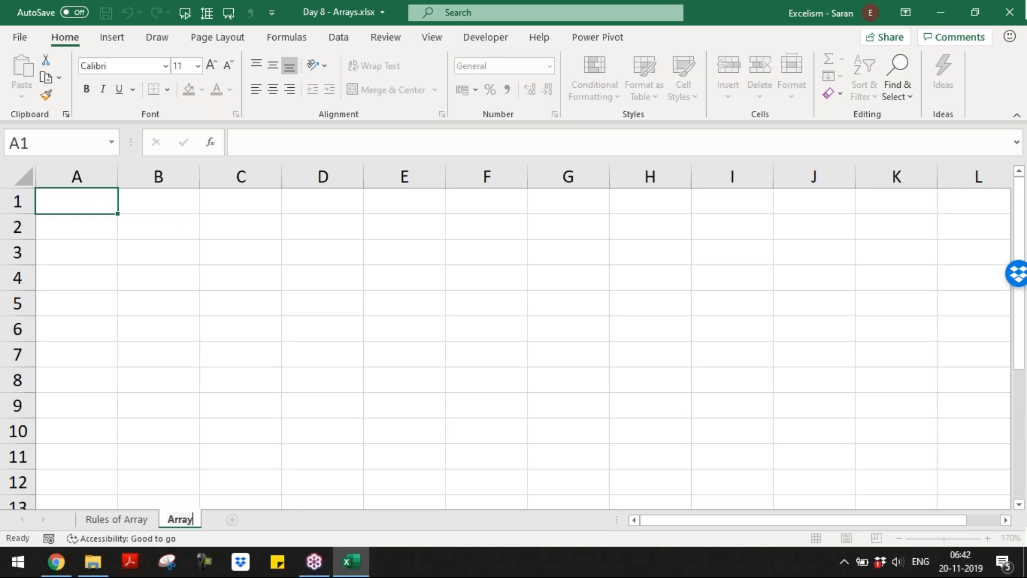
{"action": "type", "text": " Basics"}
{"action": "key", "text": "Return"}
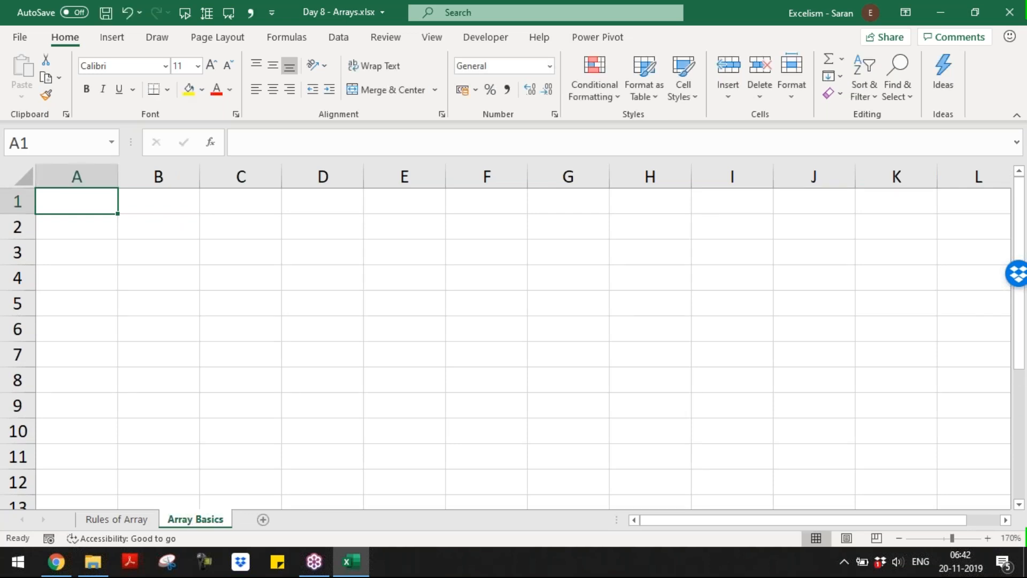
- Enter the sample values 10, 20 and 30 in cells A1 to A3
{"action": "type", "text": "10"}
{"action": "key", "text": "Return"}
{"action": "type", "text": "0"}
{"action": "key", "text": "BackSpace"}
{"action": "type", "text": "20"}
{"action": "key", "text": "Return"}
{"action": "type", "text": "30"}
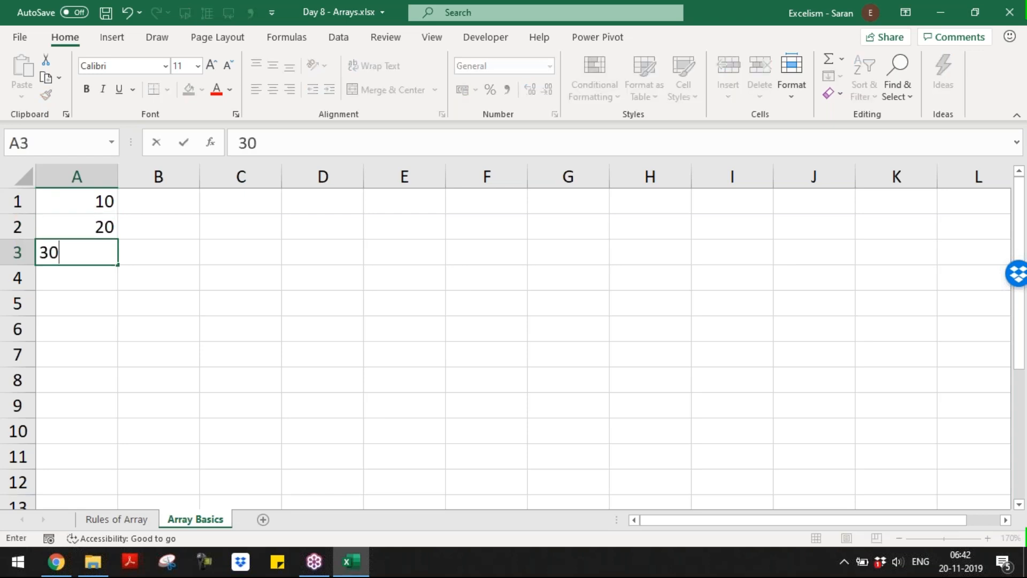
{"action": "key", "text": "Return"}
- Enter the formula =A1 in cell A4, directly below the sample values
{"action": "type", "text": "="}
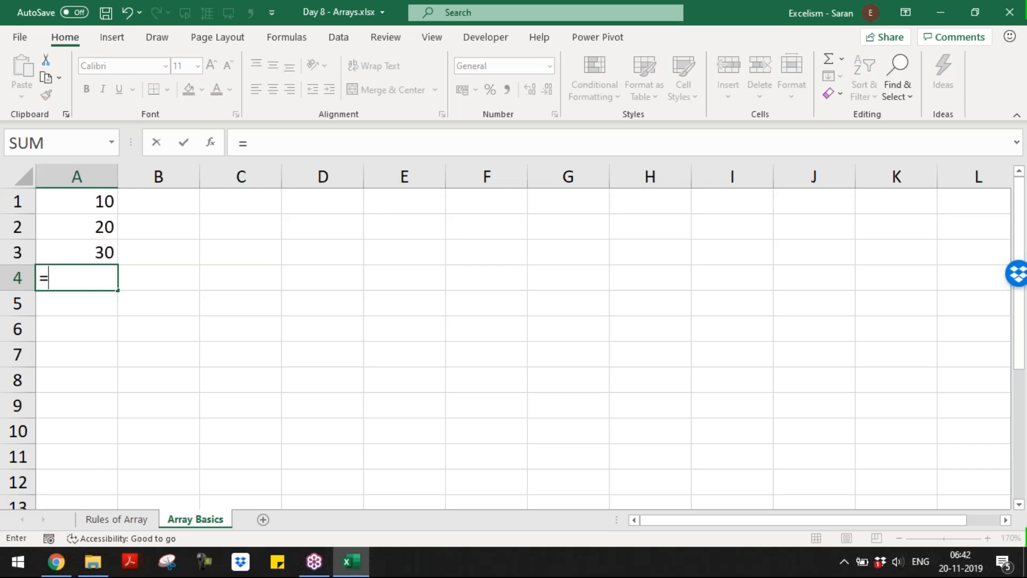
{"action": "left_click", "coordinate": [75, 205]}
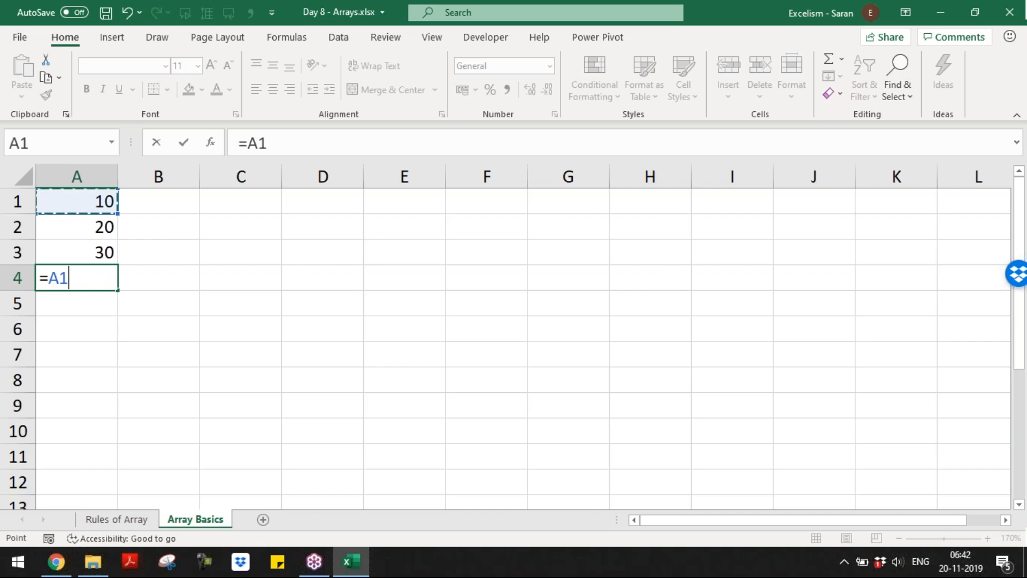
{"action": "key", "text": "Return"}
{"action": "double_click", "coordinate": [45, 278]}
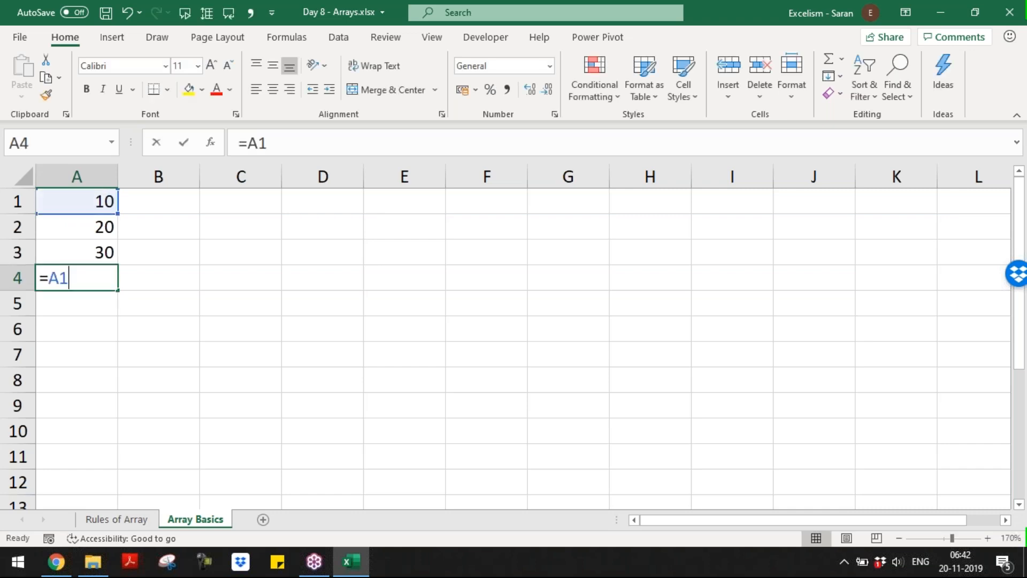
{"action": "left_click_drag", "start_coordinate": [47, 278], "coordinate": [74, 279]}
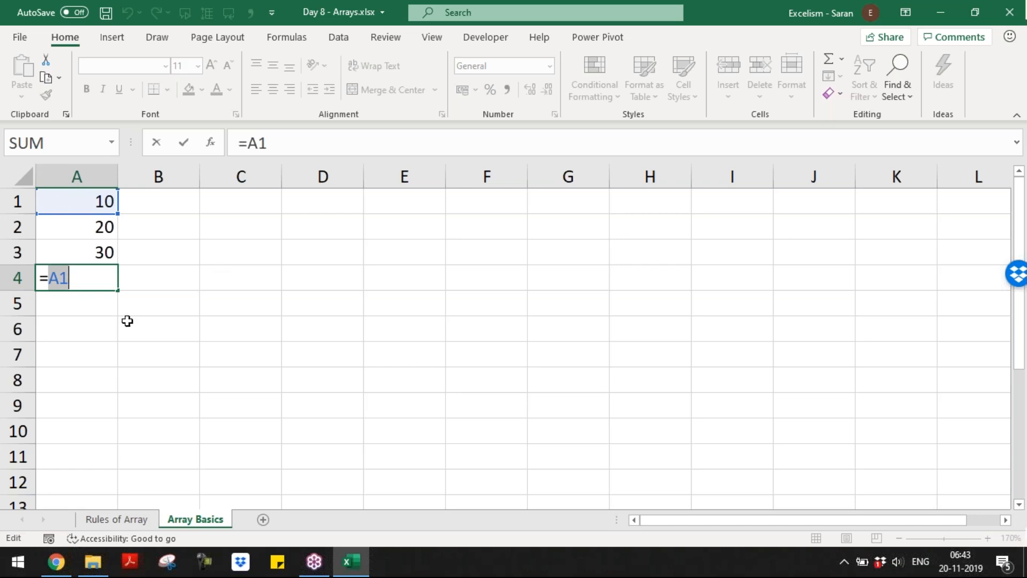
{"action": "left_click", "coordinate": [75, 320]}
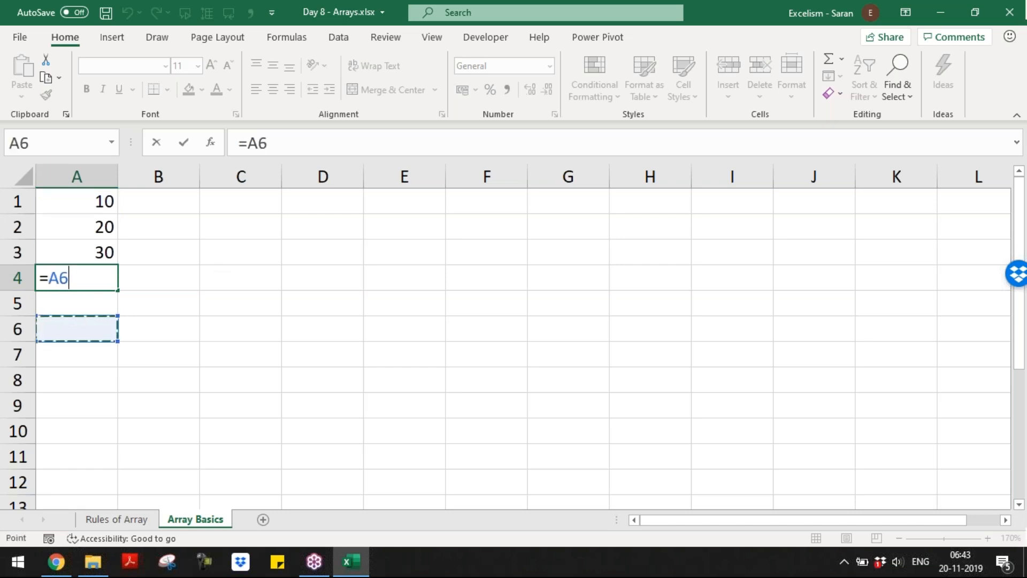
{"action": "key", "text": "Escape"}
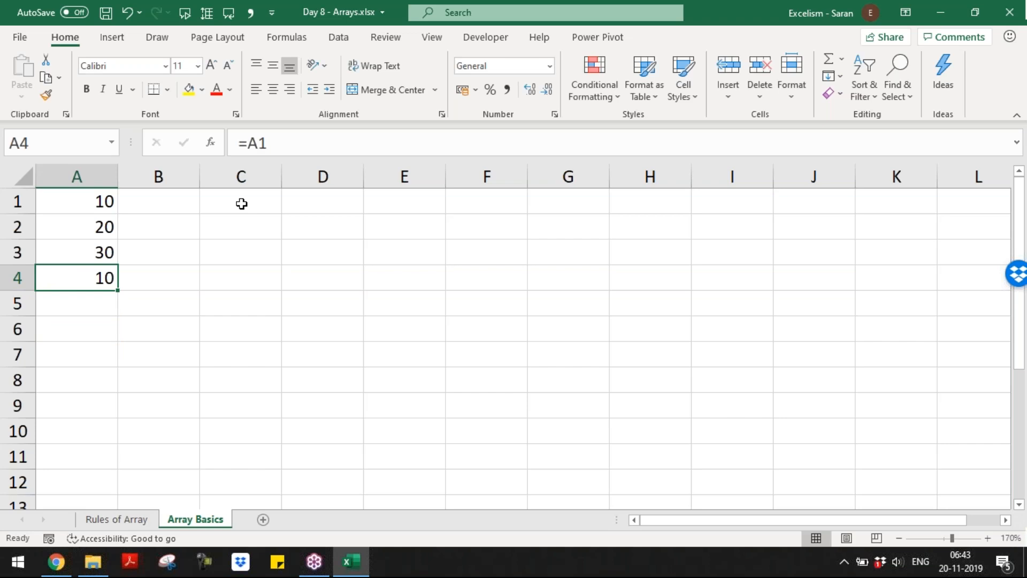
- Enter the note "1 Cell is a 1x1 Matrix having 1 Row 1 Column" in cell C1
{"action": "left_click", "coordinate": [242, 203]}
{"action": "type", "text": "1 Cell is "}
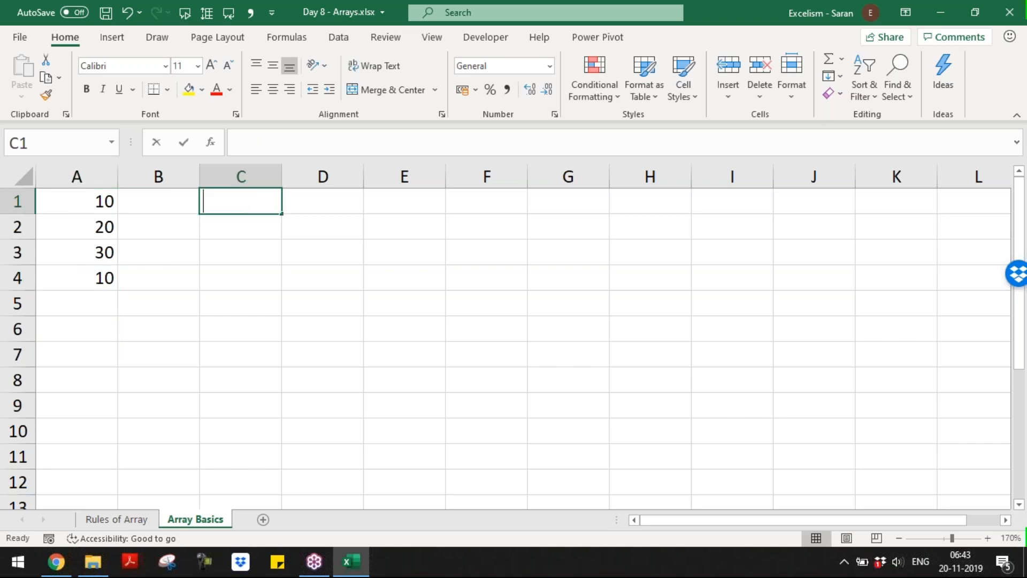
{"action": "type", "text": "a "}
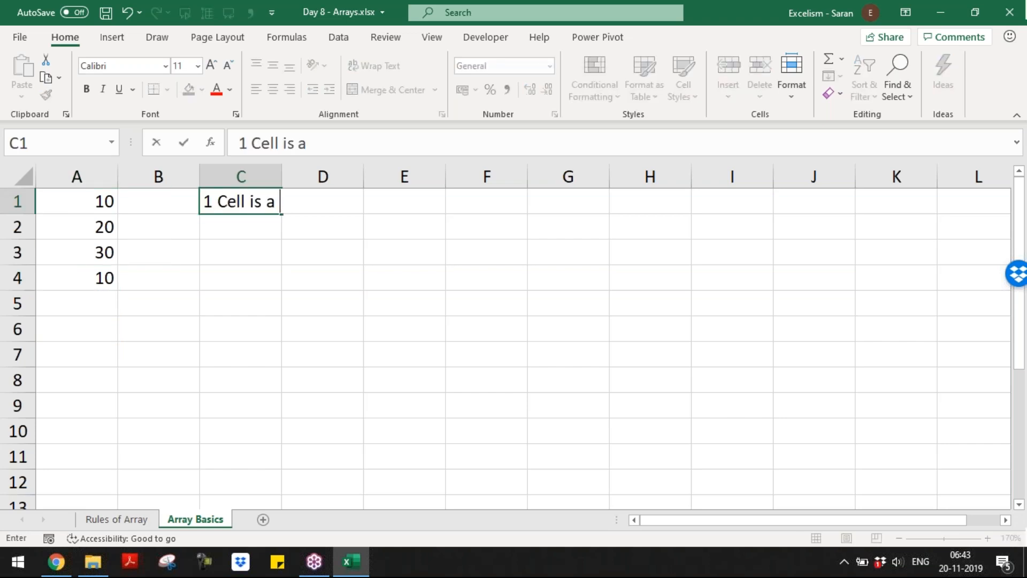
{"action": "type", "text": "1x1 "}
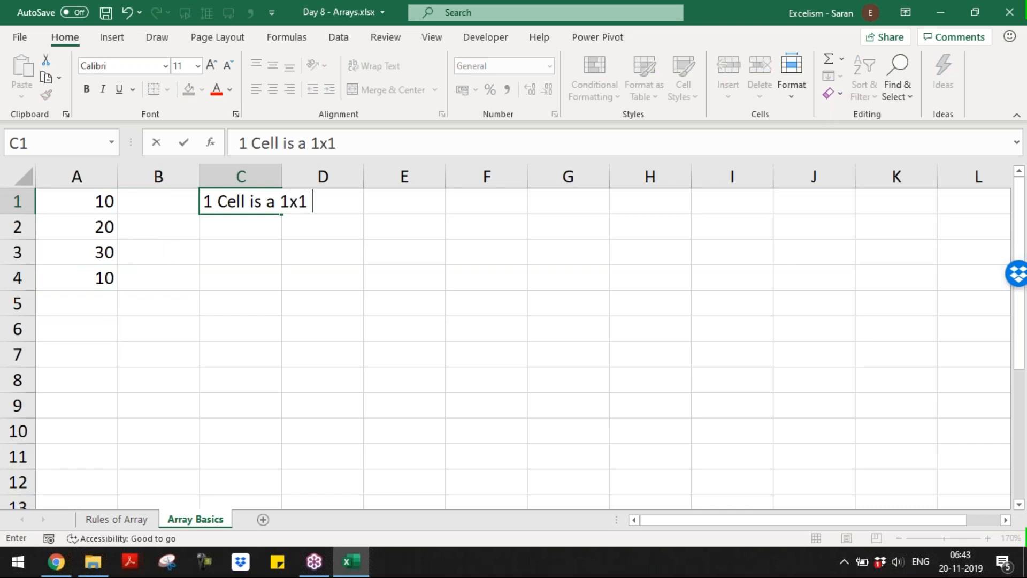
{"action": "type", "text": "Matric"}
{"action": "key", "text": "BackSpace"}
{"action": "key", "text": "BackSpace"}
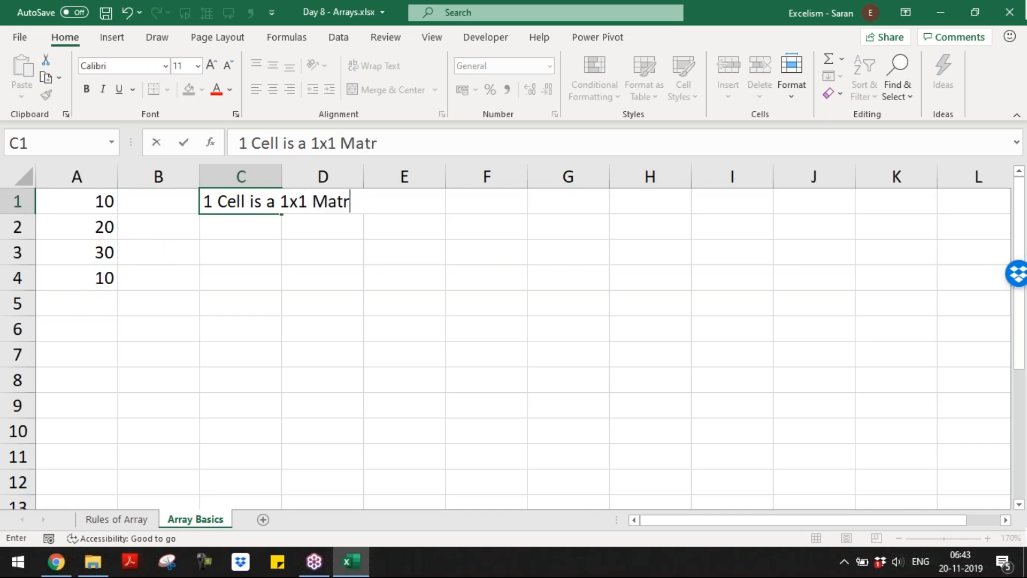
{"action": "type", "text": "ix havin g 1 Row 1 Colu"}
{"action": "key", "text": "BackSpace"}
{"action": "type", "text": "umn"}
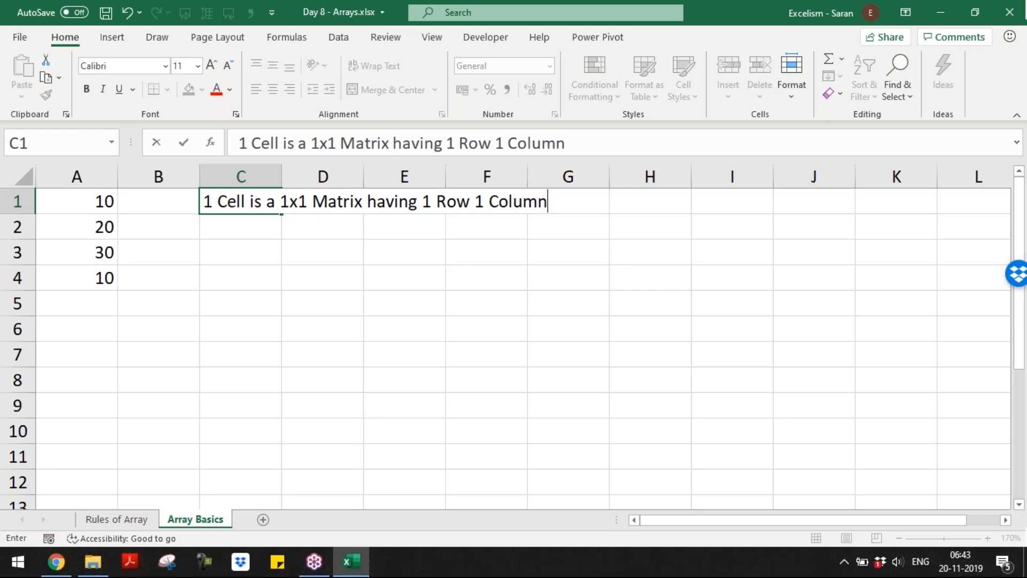
{"action": "key", "text": "Return"}
- Show the formula of A4 as text in cell B4 with the FORMULATEXT function
{"action": "key", "text": "Return"}
{"action": "key", "text": "Return"}
{"action": "key", "text": "Left"}
{"action": "key", "text": "Left"}
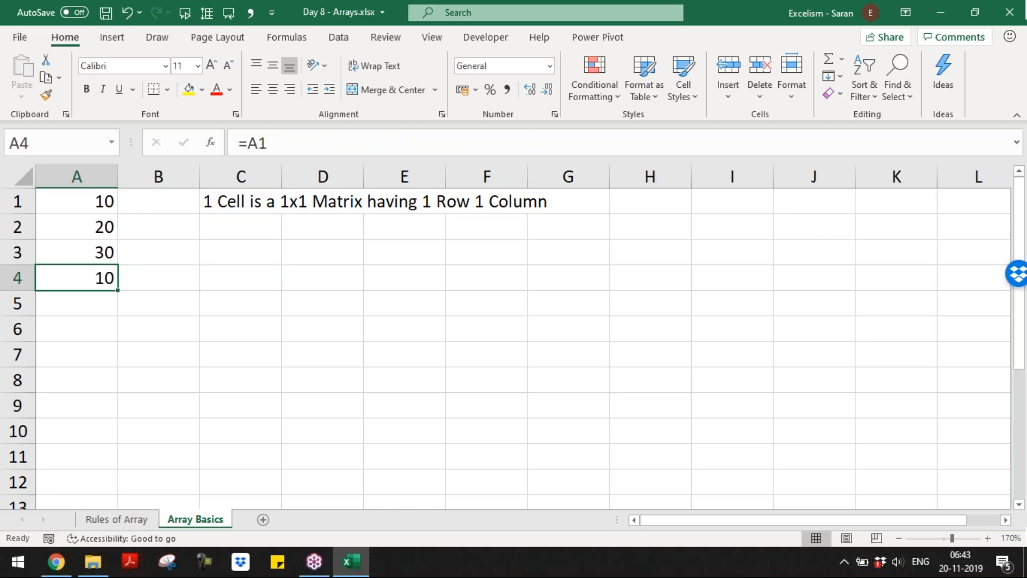
{"action": "key", "text": "F2"}
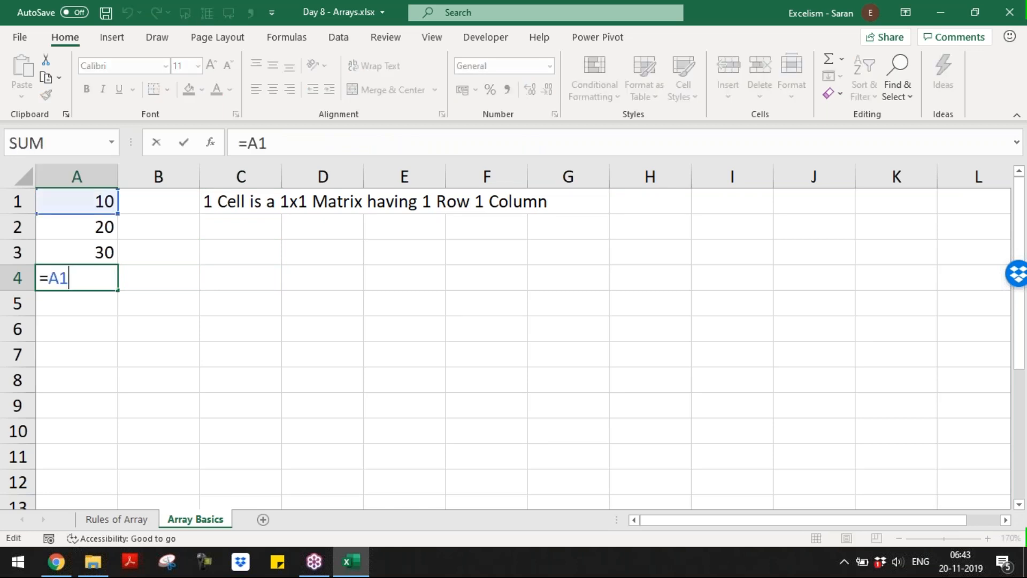
{"action": "key", "text": "Tab"}
{"action": "type", "text": "=form"}
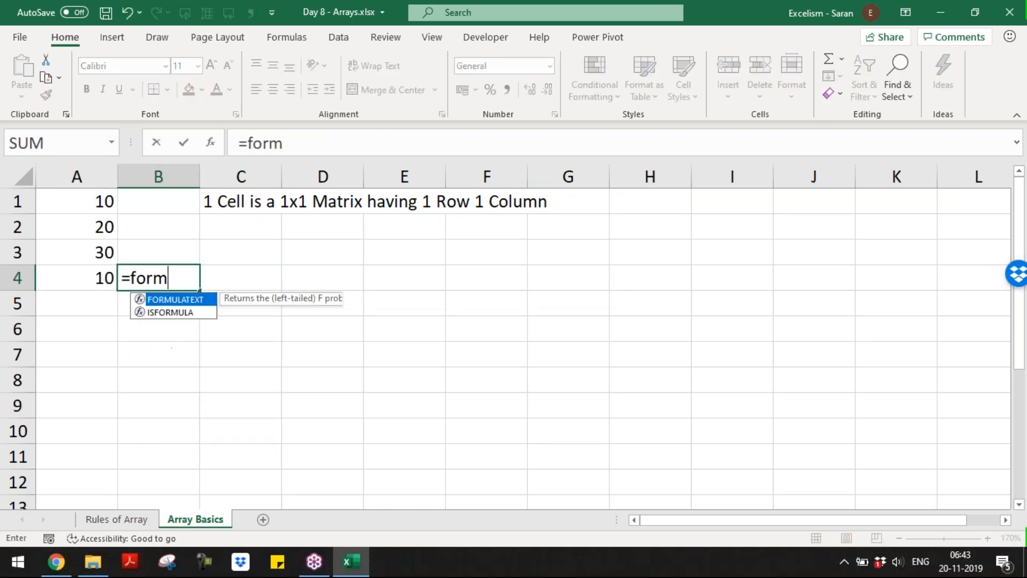
{"action": "key", "text": "Tab"}
{"action": "key", "text": "Left"}
{"action": "key", "text": "Tab"}
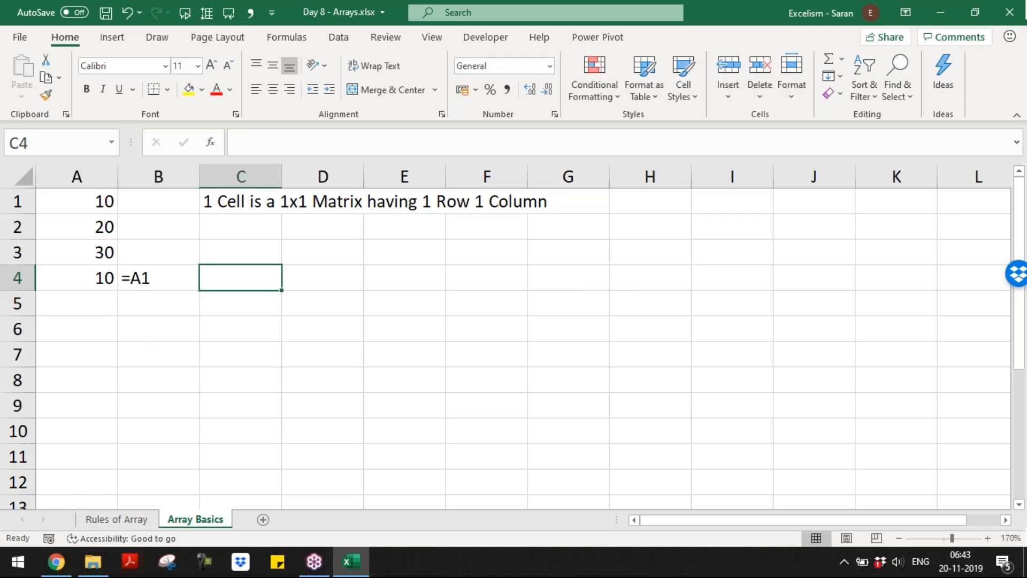
- Enter the note "We are writing formula in 1x1 matrix referring another 1x1 matrix." in cell C4
{"action": "type", "text": "We are writ"}
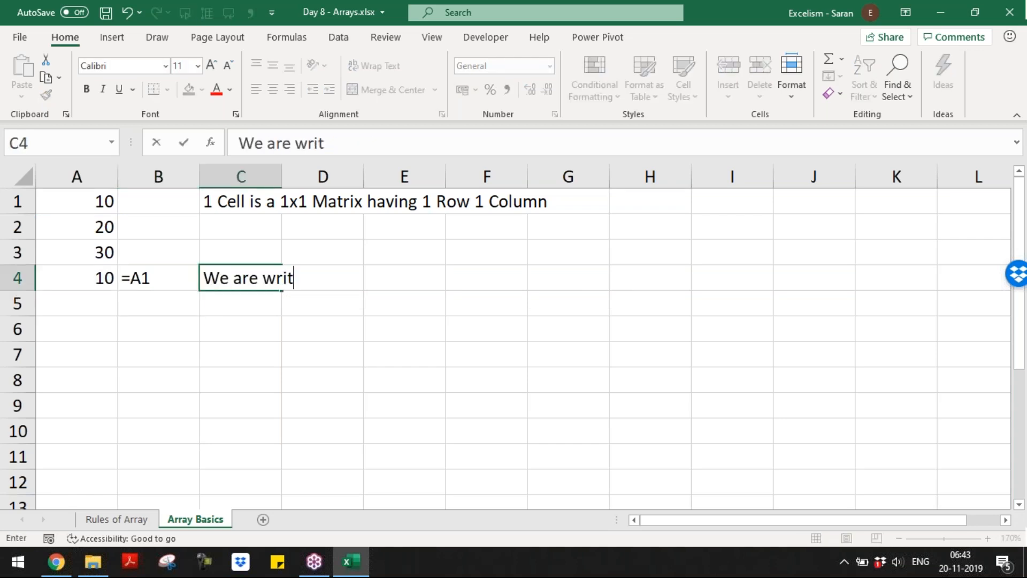
{"action": "type", "text": "ing formua i"}
{"action": "key", "text": "BackSpace"}
{"action": "key", "text": "BackSpace"}
{"action": "key", "text": "BackSpace"}
{"action": "type", "text": "la in"}
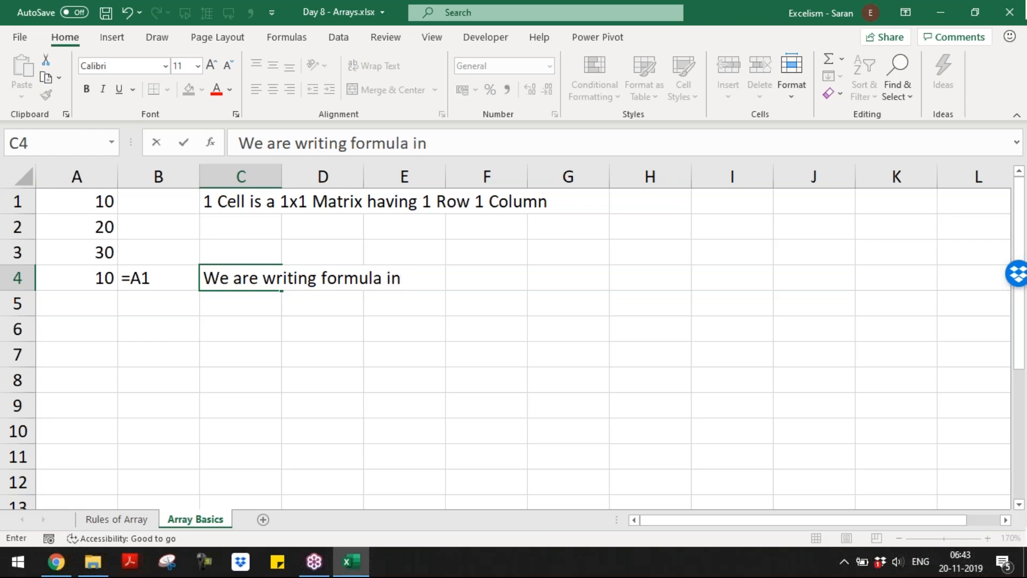
{"action": "key", "text": "Up"}
{"action": "key", "text": "Down"}
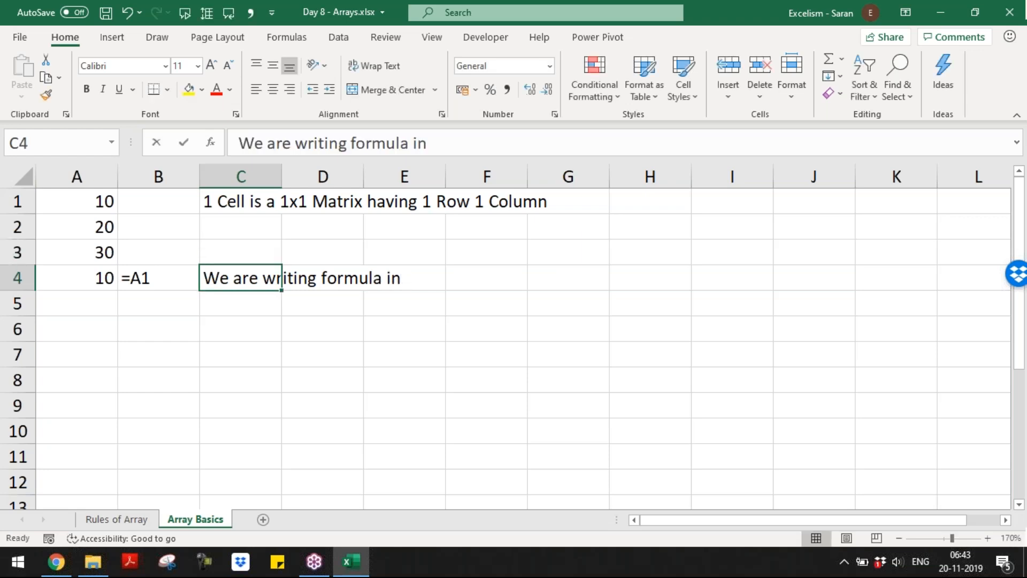
{"action": "key", "text": "F2"}
{"action": "type", "text": "1x"}
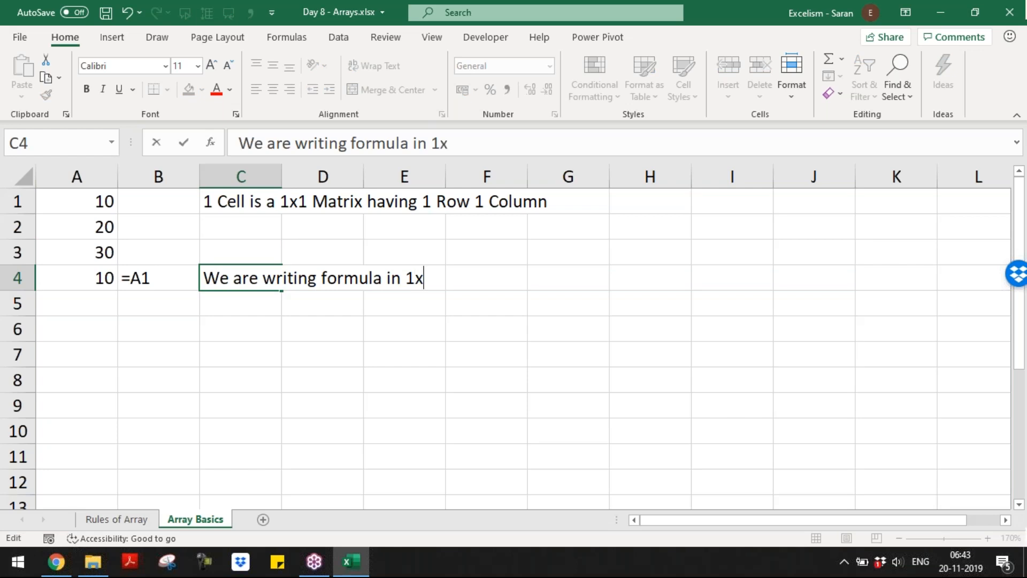
{"action": "type", "text": "1 matric"}
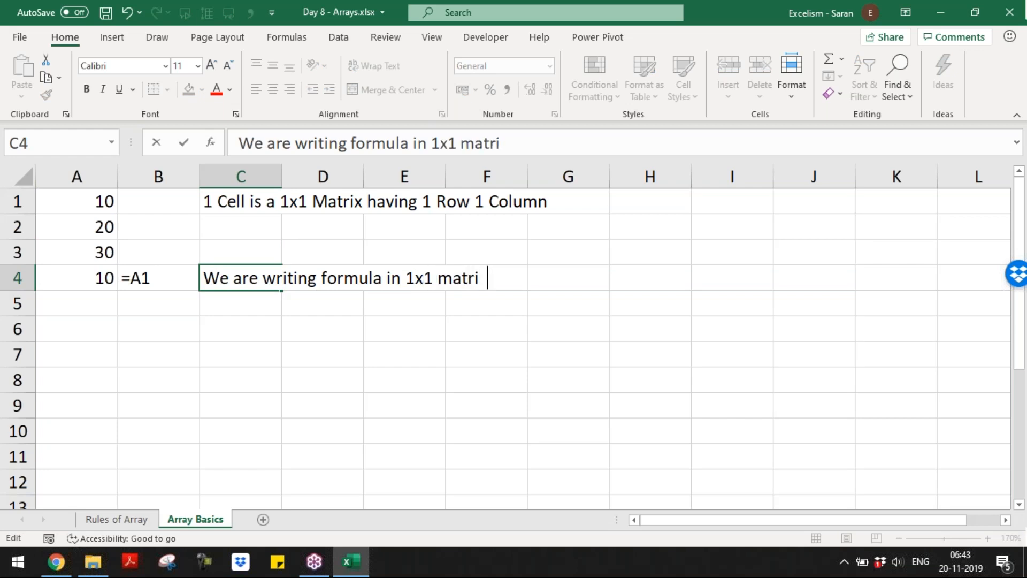
{"action": "key", "text": "BackSpace"}
{"action": "type", "text": "x referring"}
{"action": "key", "text": "BackSpace"}
{"action": "key", "text": "BackSpace"}
{"action": "type", "text": "ing anothe"}
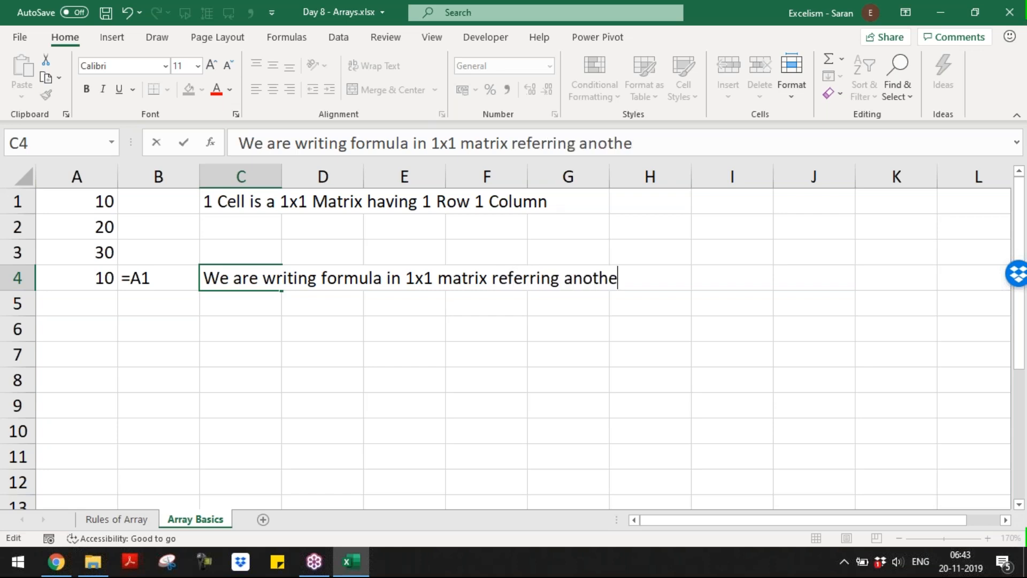
{"action": "type", "text": "r 1x1 m"}
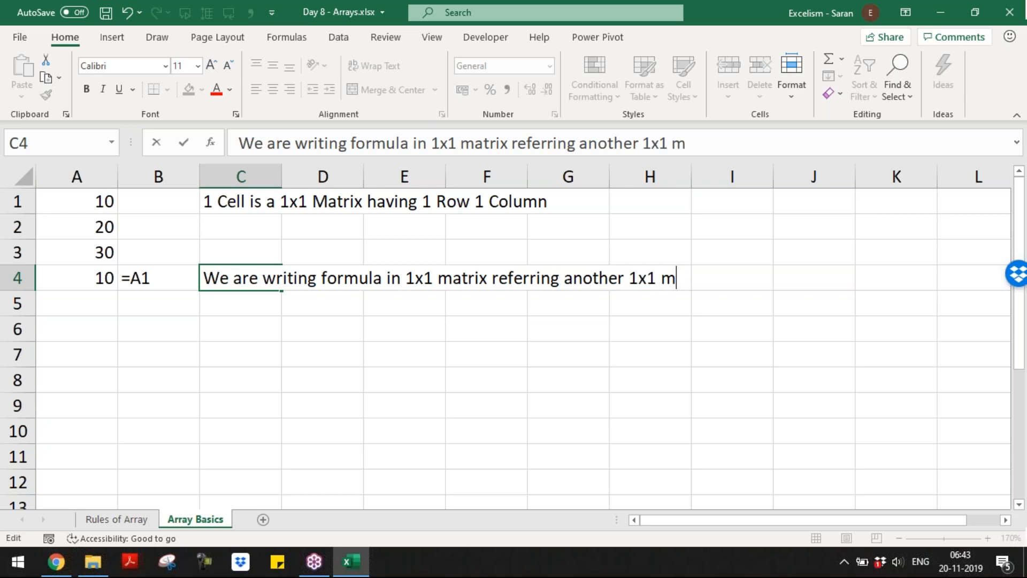
{"action": "type", "text": "atrix."}
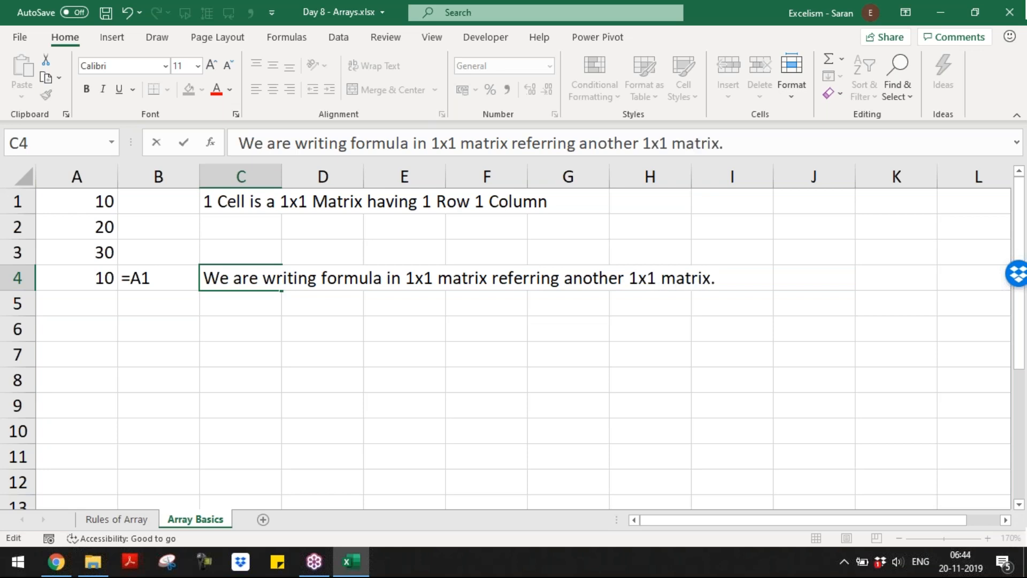
{"action": "key", "text": "ctrl+Return"}
- Enter the note "Since we can fit 1x1 matrix into another 1x1 matrix, excel displayed the result." in cell C5
{"action": "key", "text": "Down"}
{"action": "type", "text": "Si"}
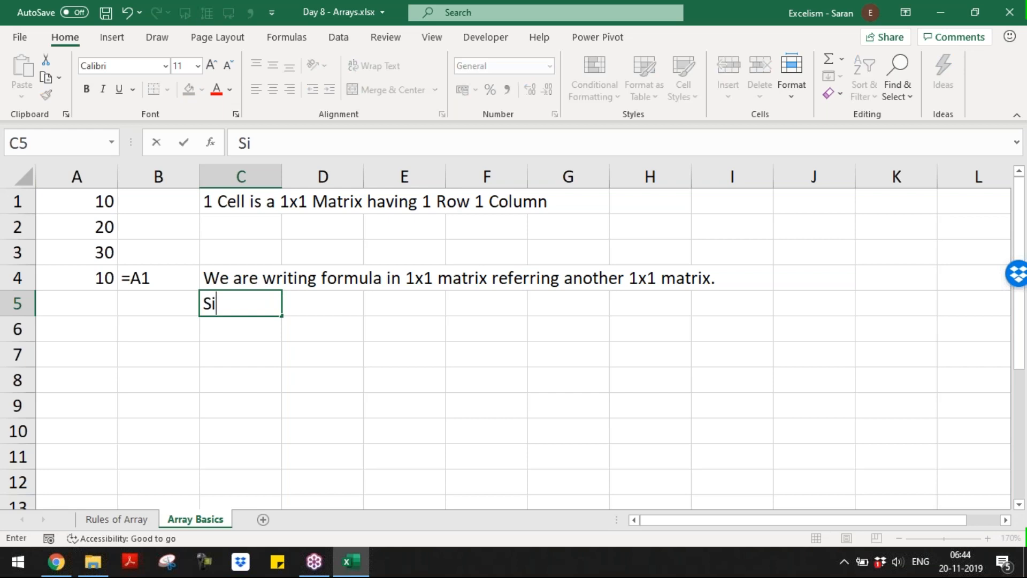
{"action": "type", "text": "nce we can fit "}
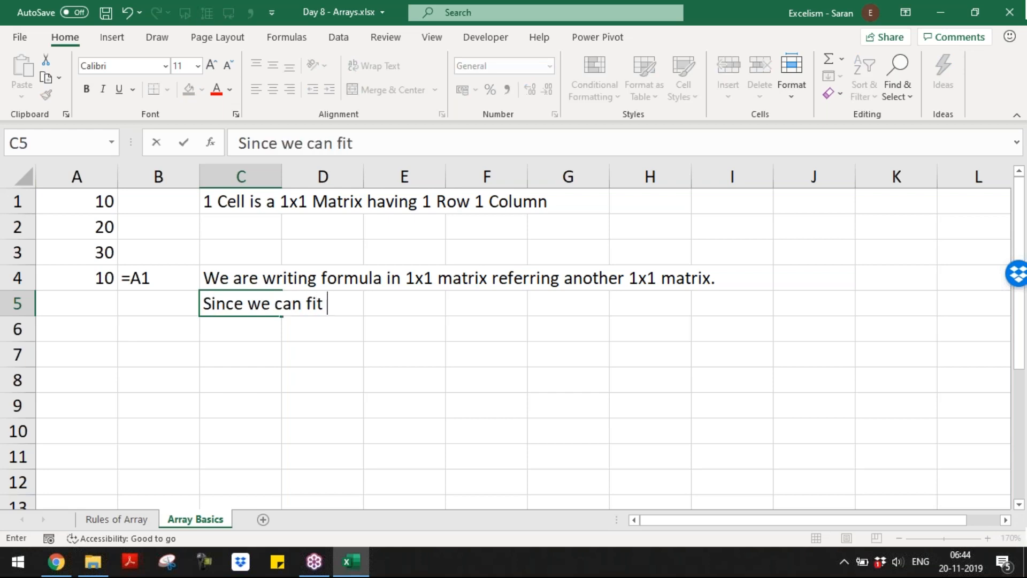
{"action": "type", "text": "1x1 matri"}
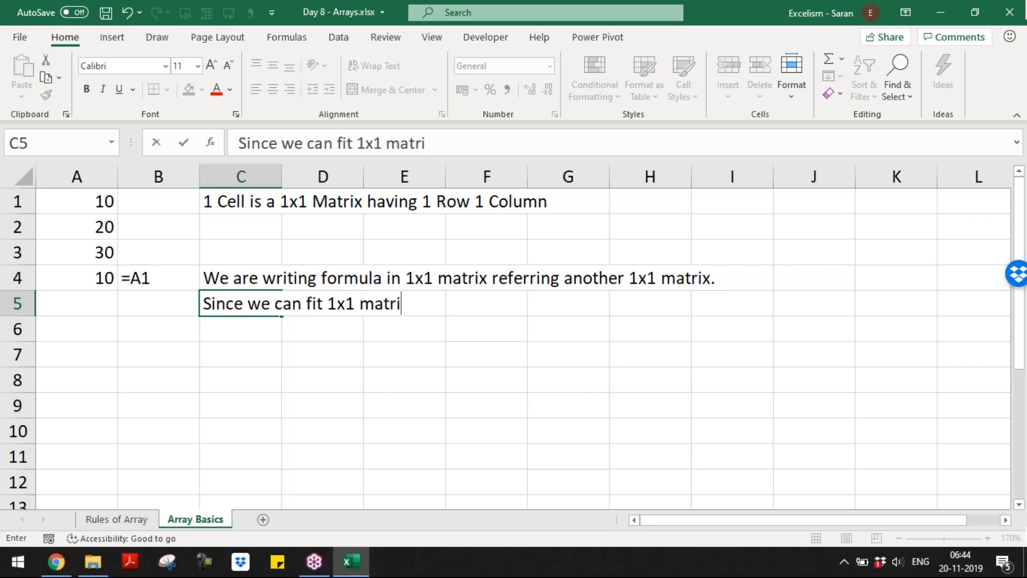
{"action": "type", "text": "x into another"}
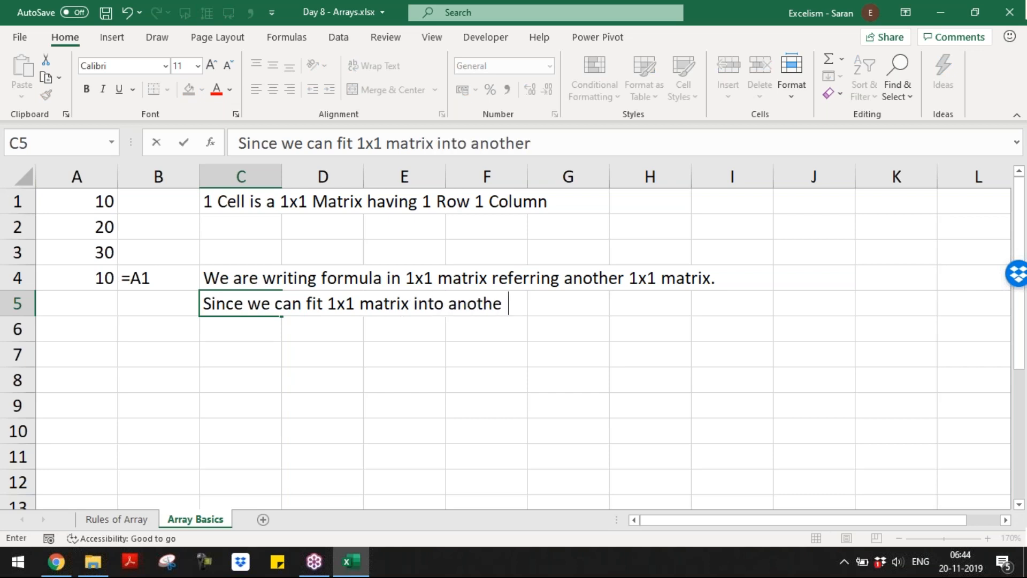
{"action": "type", "text": " 1x1 matri"}
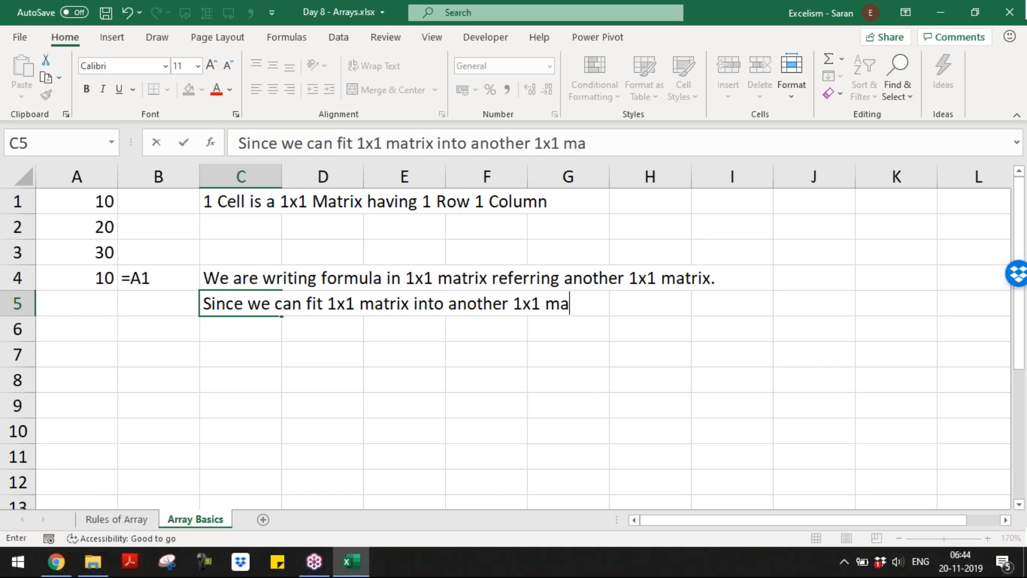
{"action": "type", "text": "x, e"}
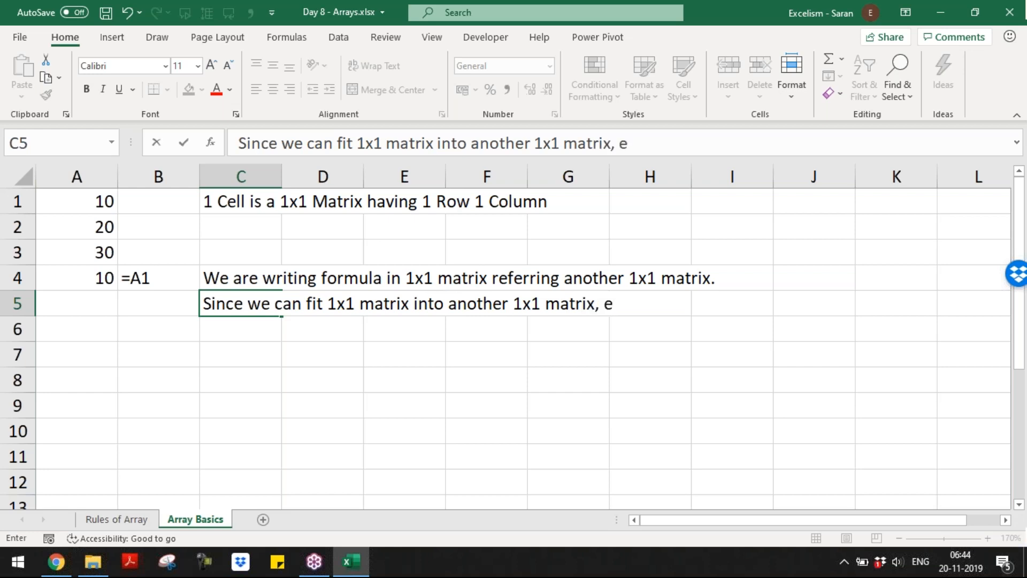
{"action": "type", "text": "xcel displa"}
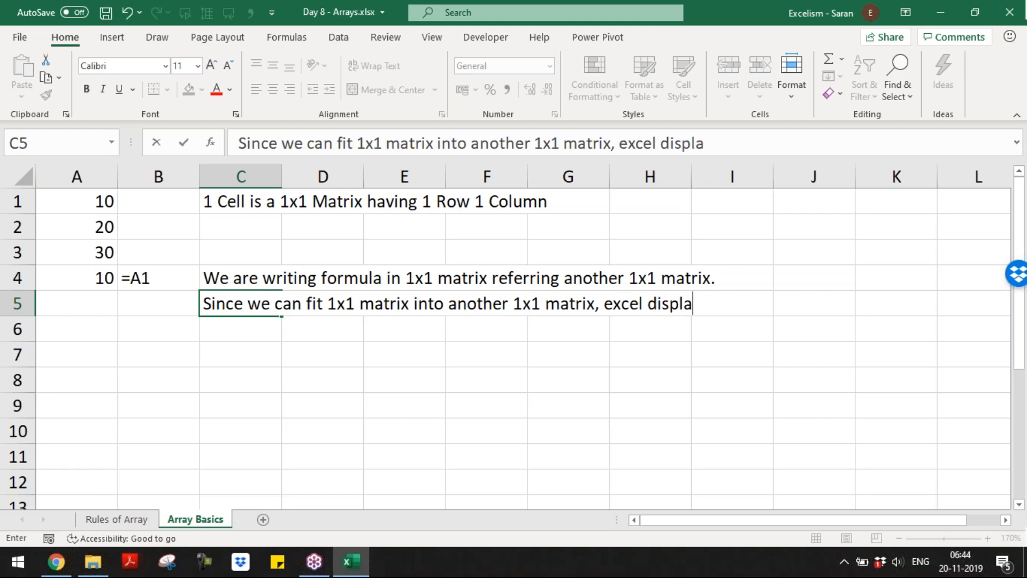
{"action": "type", "text": "yed the result."}
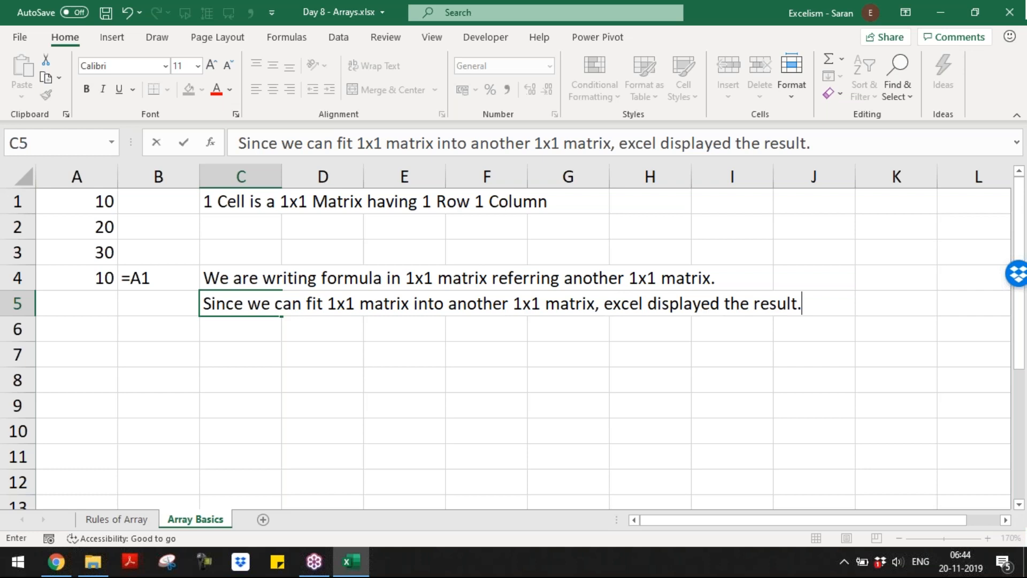
{"action": "key", "text": "Return"}
{"action": "key", "text": "Down"}
{"action": "key", "text": "Down"}
{"action": "key", "text": "Up"}
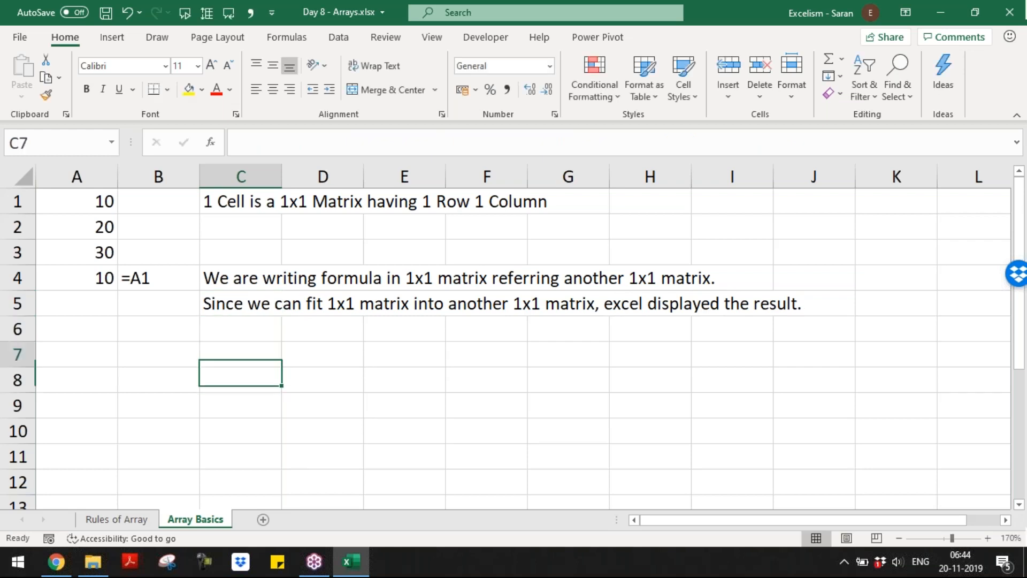
- Write a formula in cell A6 that refers to the range A1:A3
{"action": "key", "text": "Left"}
{"action": "key", "text": "Left"}
{"action": "key", "text": "Up"}
{"action": "key", "text": "Up"}
{"action": "key", "text": "Down"}
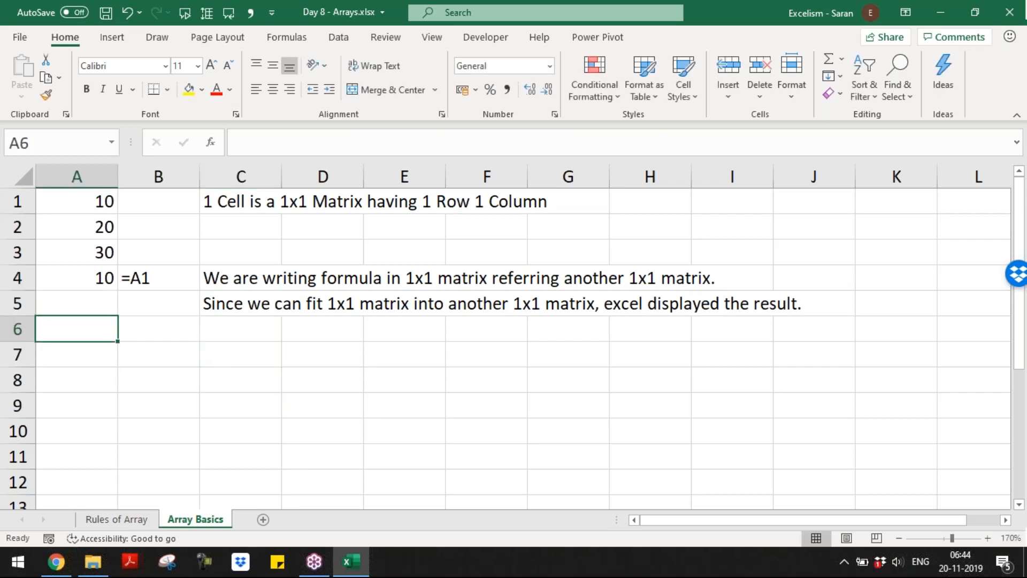
{"action": "type", "text": "="}
{"action": "left_click_drag", "start_coordinate": [74, 192], "coordinate": [81, 251]}
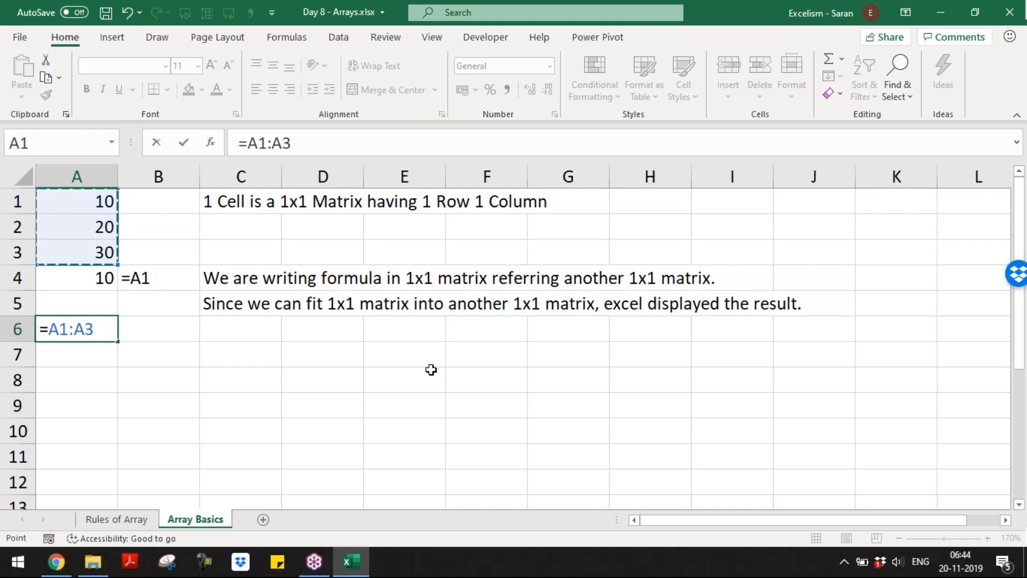
- Turn the formula in A6 into plain text by adding a leading apostrophe, giving '=A1:A3
{"action": "left_click", "coordinate": [49, 329]}
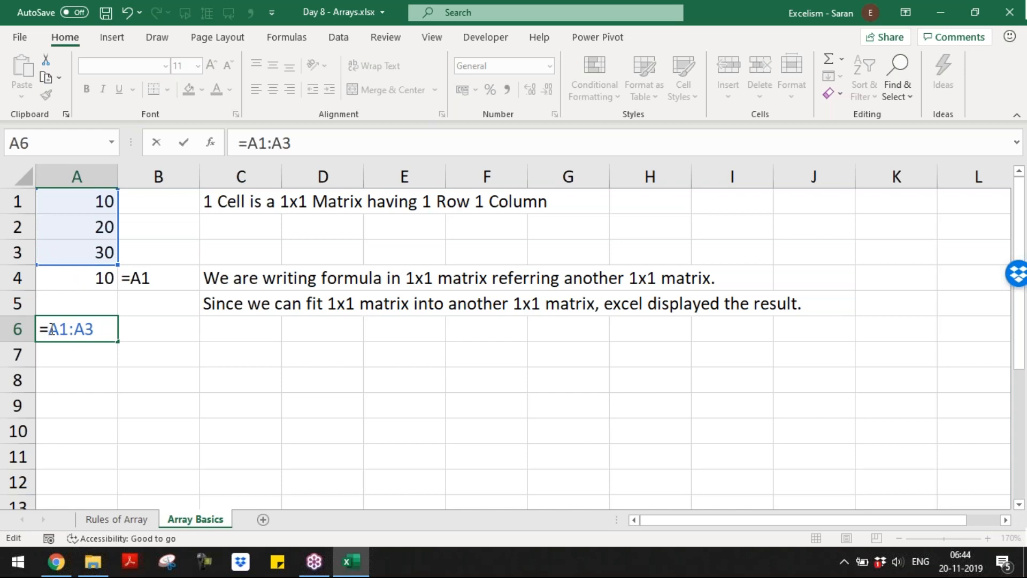
{"action": "left_click_drag", "start_coordinate": [50, 328], "coordinate": [97, 327]}
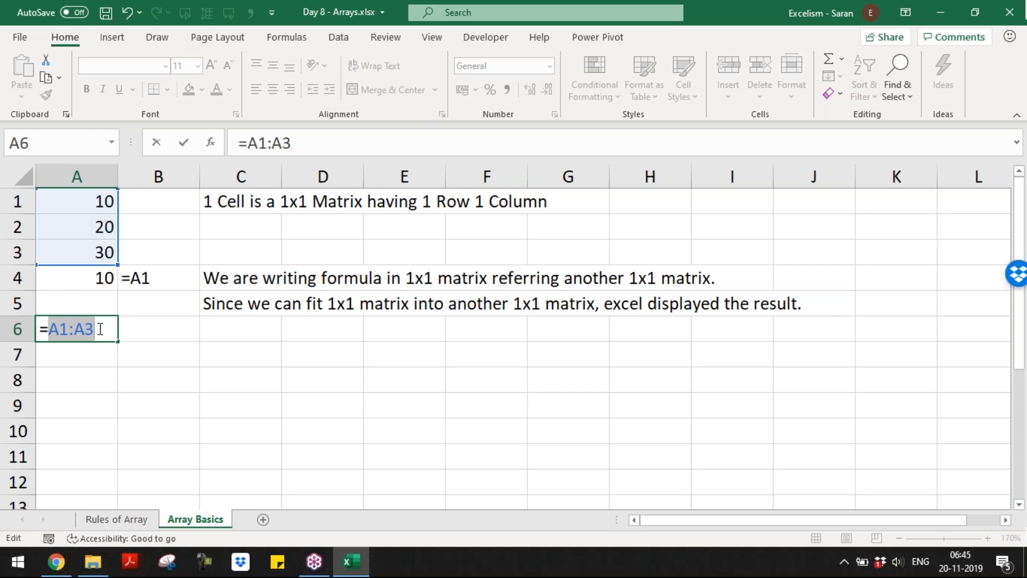
{"action": "left_click", "coordinate": [44, 328]}
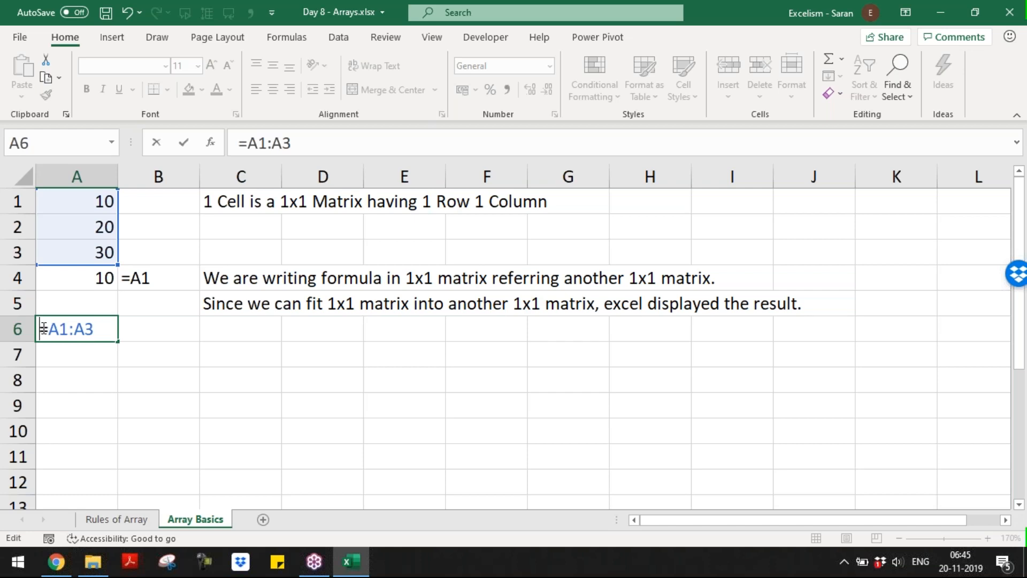
{"action": "type", "text": "'"}
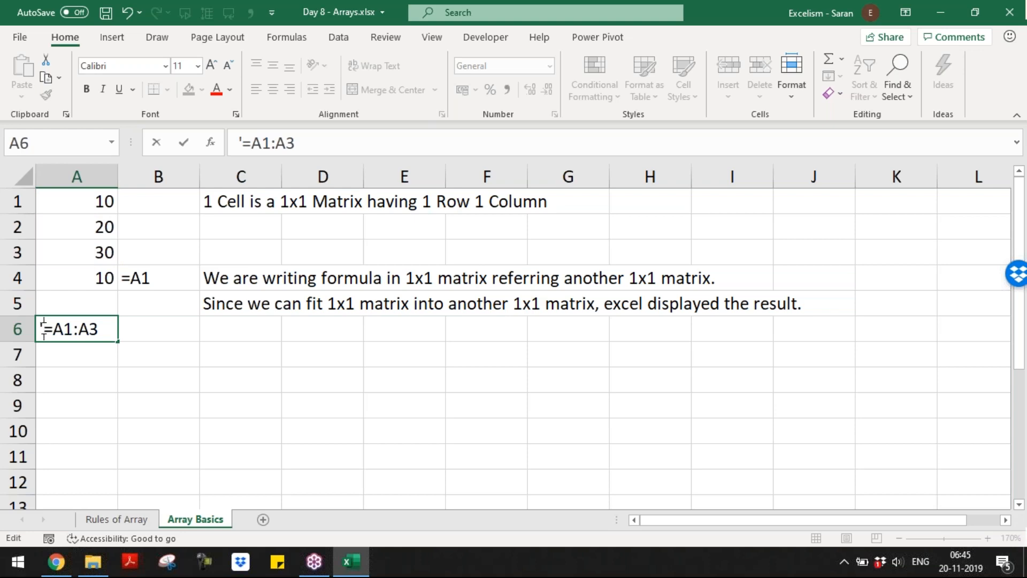
{"action": "key", "text": "BackSpace"}
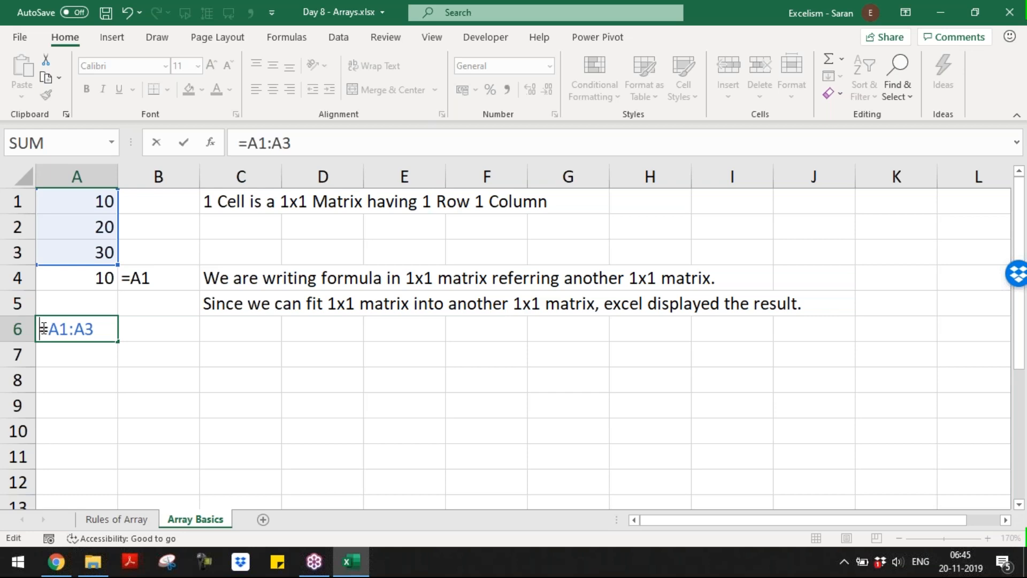
{"action": "type", "text": "'"}
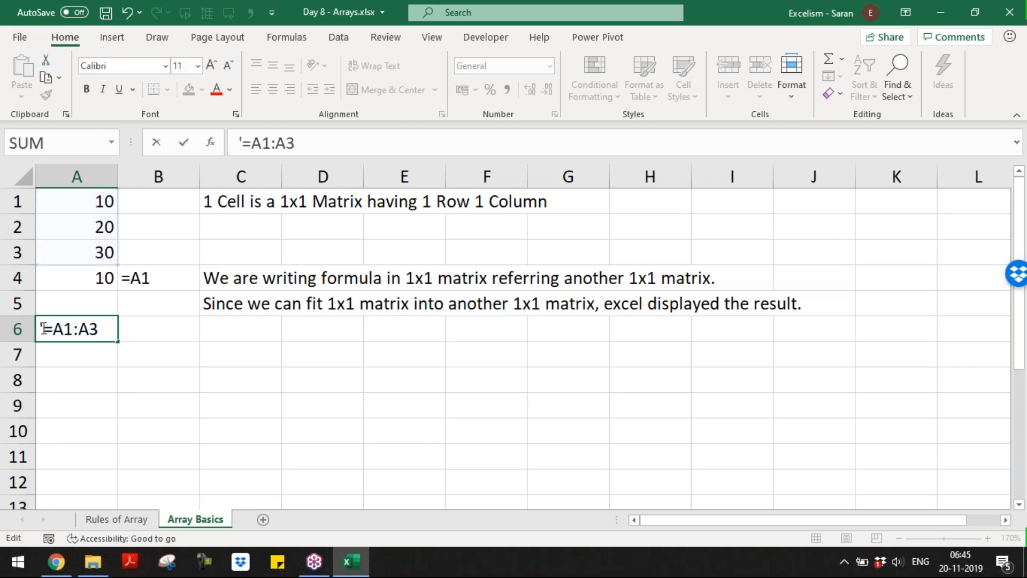
- Enter the note "We are writing formula in 1x1 matrix referring another 1x1 matrix." in cell C6
{"action": "left_click", "coordinate": [240, 328]}
{"action": "type", "text": "We are w"}
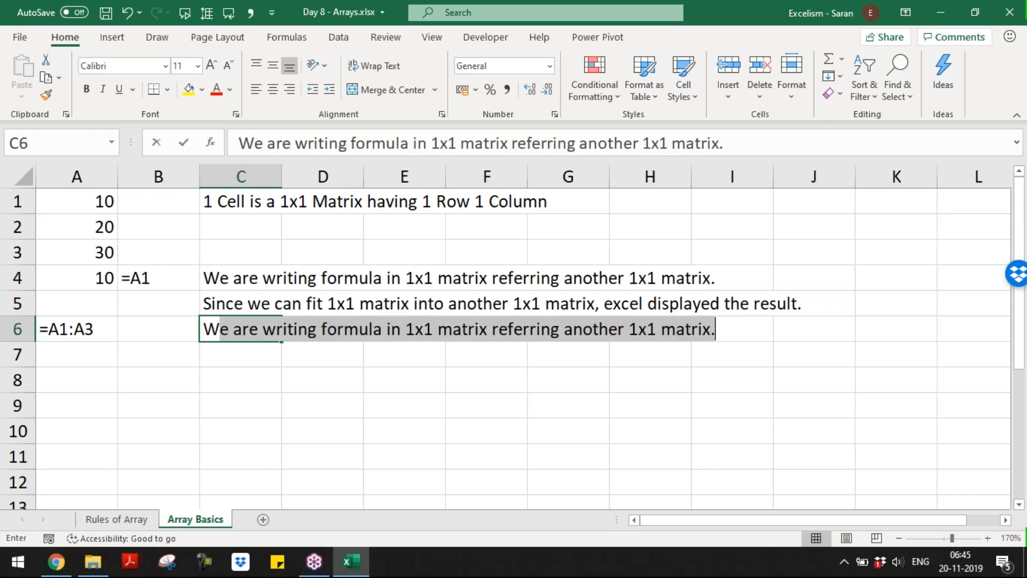
{"action": "type", "text": "ritign"}
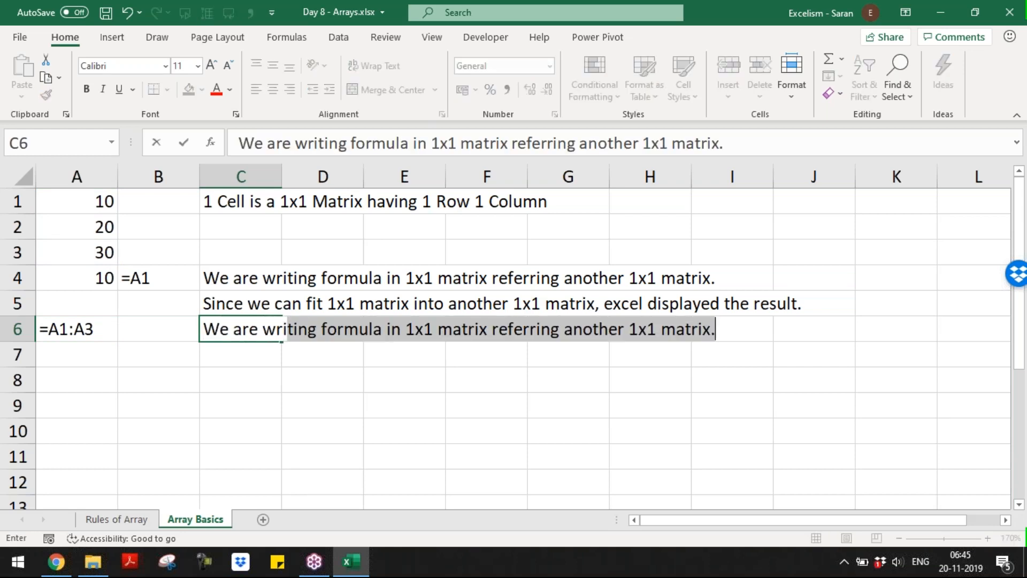
{"action": "key", "text": "BackSpace"}
{"action": "key", "text": "BackSpace"}
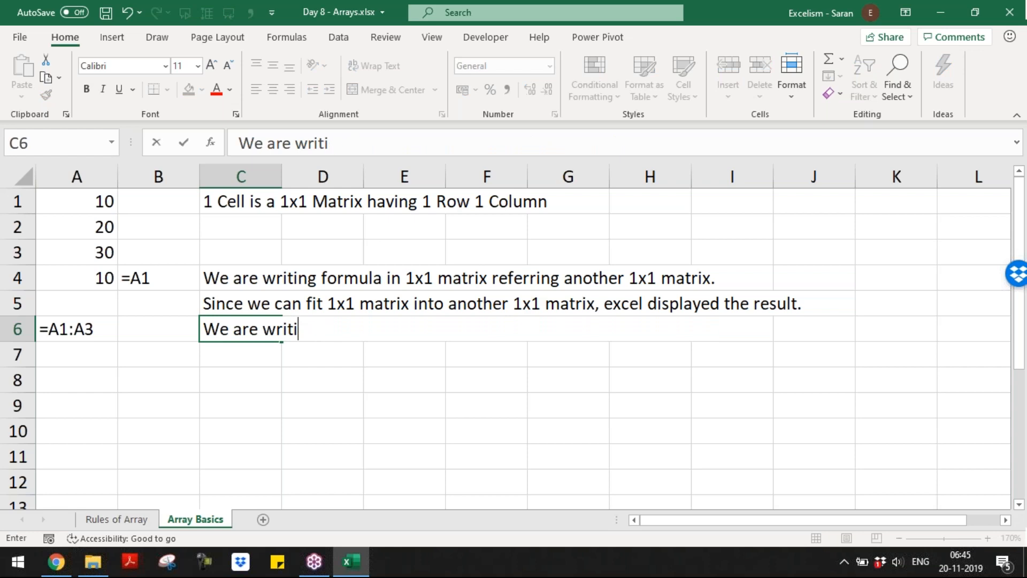
{"action": "type", "text": "ng formula in"}
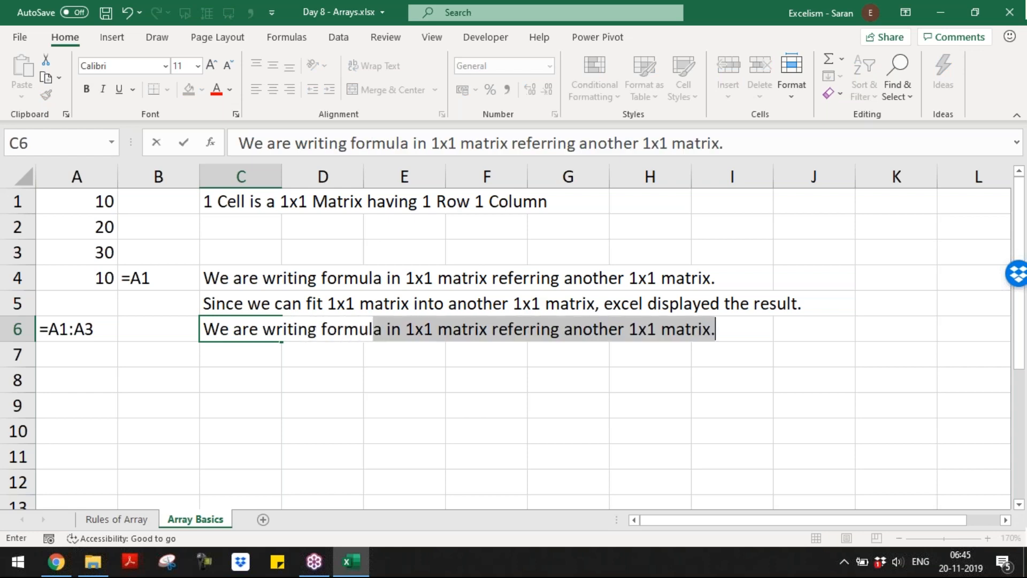
{"action": "type", "text": "x1"}
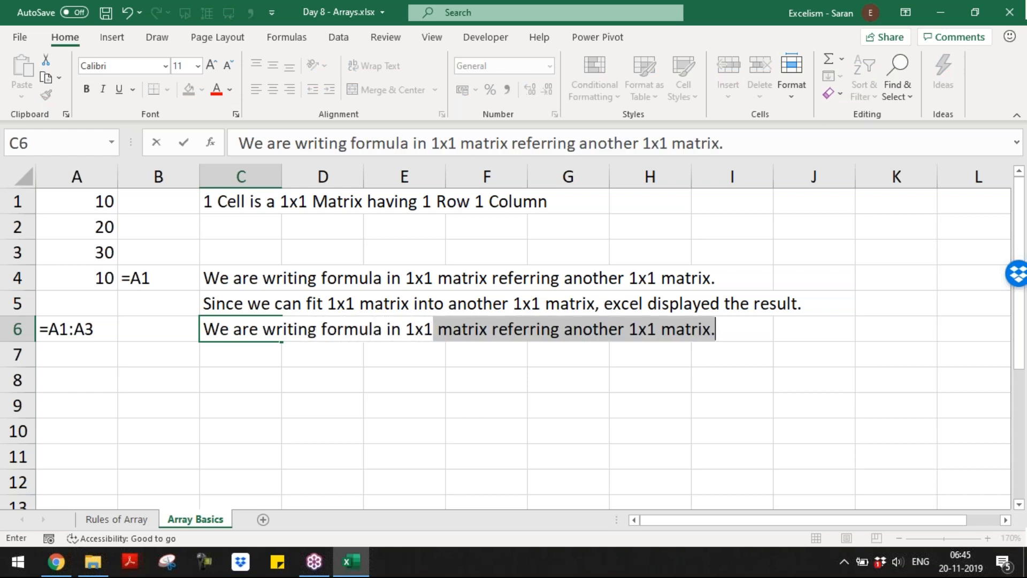
{"action": "type", "text": " matrix"}
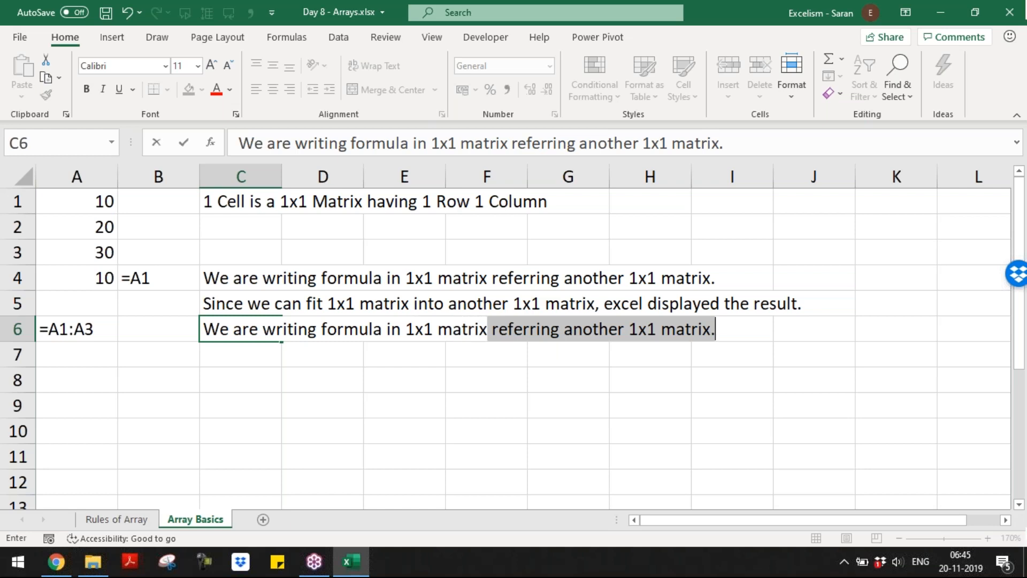
{"action": "key", "text": "Return"}
- Highlight cell A6 with a yellow fill
{"action": "left_click", "coordinate": [86, 307]}
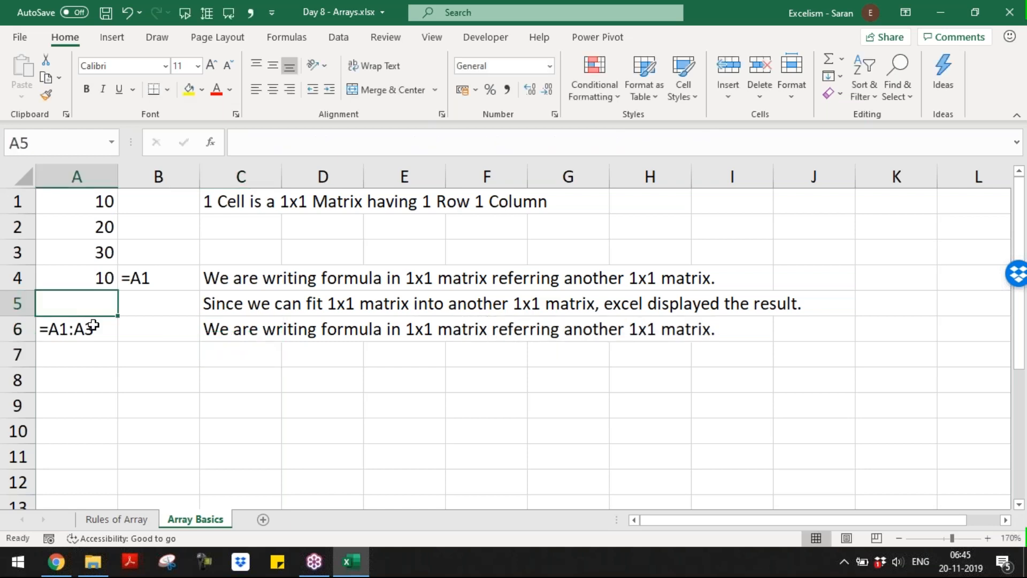
{"action": "left_click", "coordinate": [93, 325]}
{"action": "left_click", "coordinate": [186, 91]}
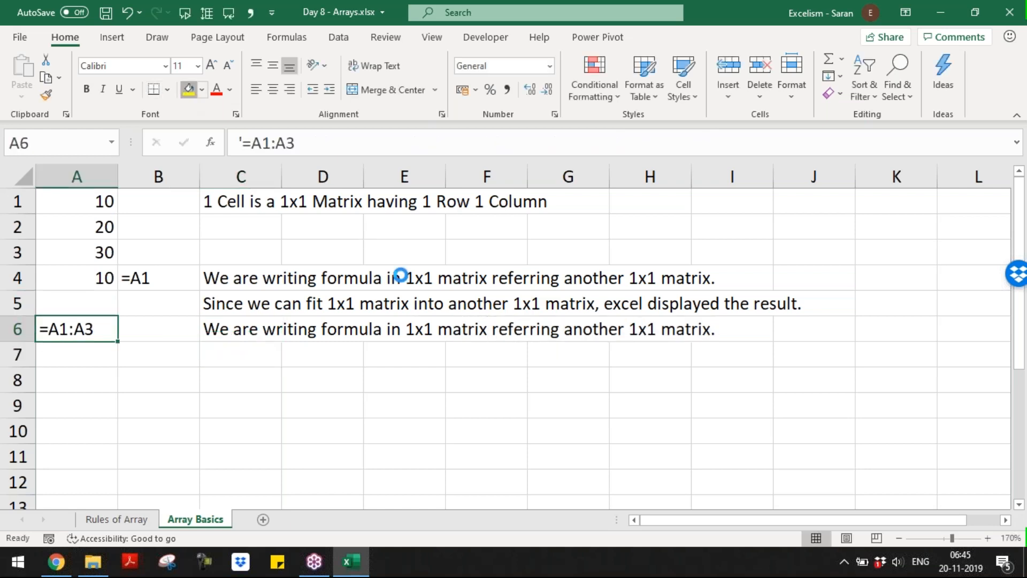
{"action": "left_click_drag", "start_coordinate": [95, 209], "coordinate": [95, 251]}
- Change the ending of the note in C6 to "referring another 3x1 matrix"
{"action": "left_click", "coordinate": [247, 329]}
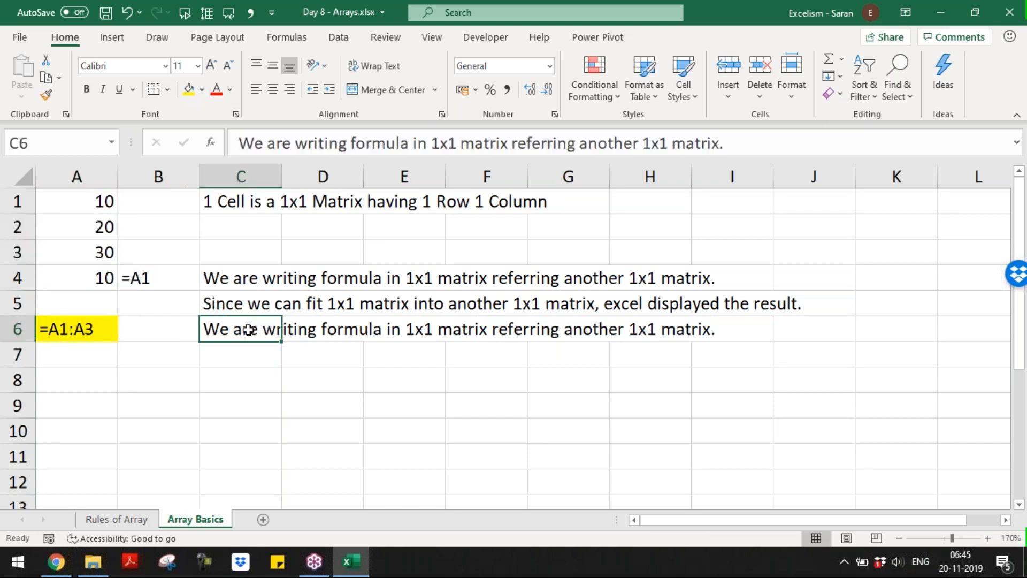
{"action": "key", "text": "F2"}
{"action": "key", "text": "BackSpace"}
{"action": "key", "text": "BackSpace"}
{"action": "key", "text": "BackSpace"}
{"action": "key", "text": "BackSpace"}
{"action": "key", "text": "BackSpace"}
{"action": "key", "text": "BackSpace"}
{"action": "key", "text": "BackSpace"}
{"action": "key", "text": "BackSpace"}
{"action": "key", "text": "BackSpace"}
{"action": "key", "text": "BackSpace"}
{"action": "key", "text": "BackSpace"}
{"action": "key", "text": "BackSpace"}
{"action": "key", "text": "BackSpace"}
{"action": "key", "text": "BackSpace"}
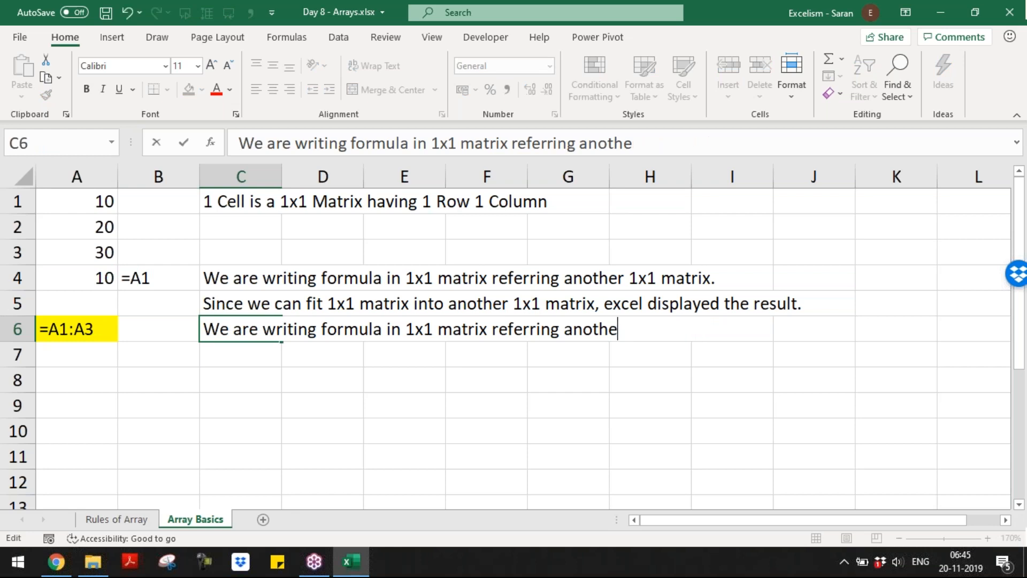
{"action": "key", "text": "BackSpace"}
{"action": "key", "text": "BackSpace"}
{"action": "key", "text": "BackSpace"}
{"action": "key", "text": "BackSpace"}
{"action": "key", "text": "BackSpace"}
{"action": "key", "text": "BackSpace"}
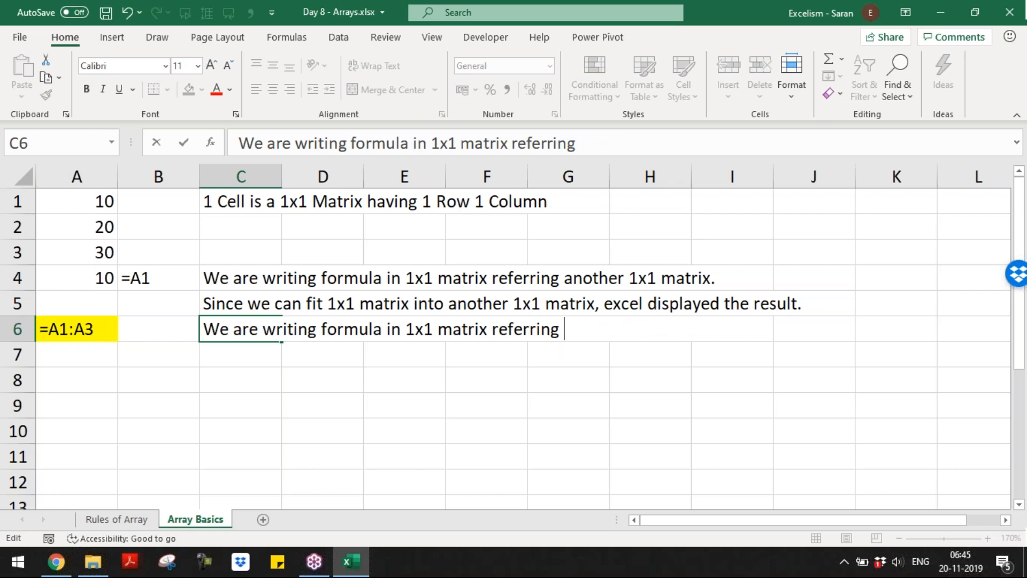
{"action": "type", "text": "another "}
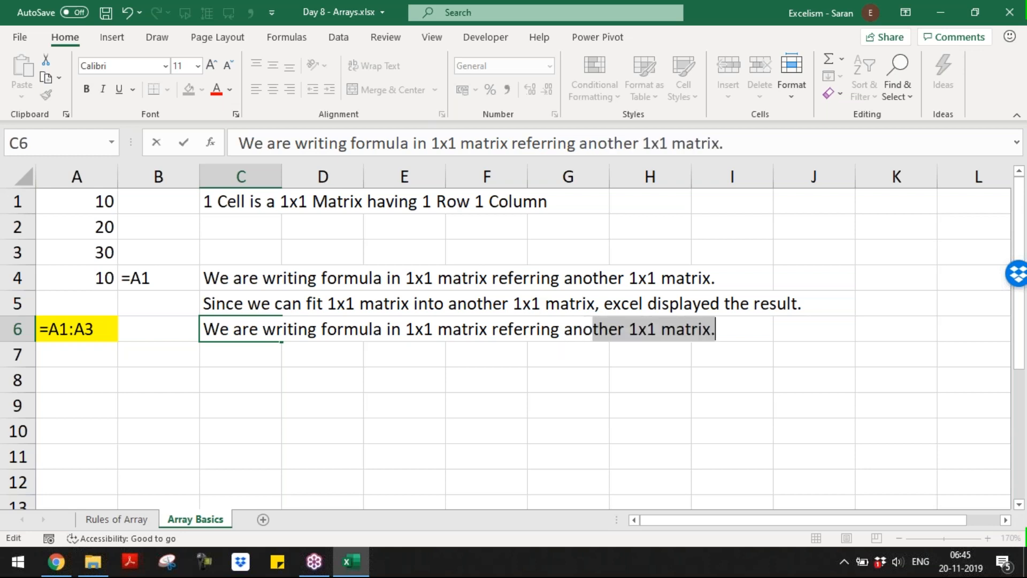
{"action": "type", "text": "3x1 mat"}
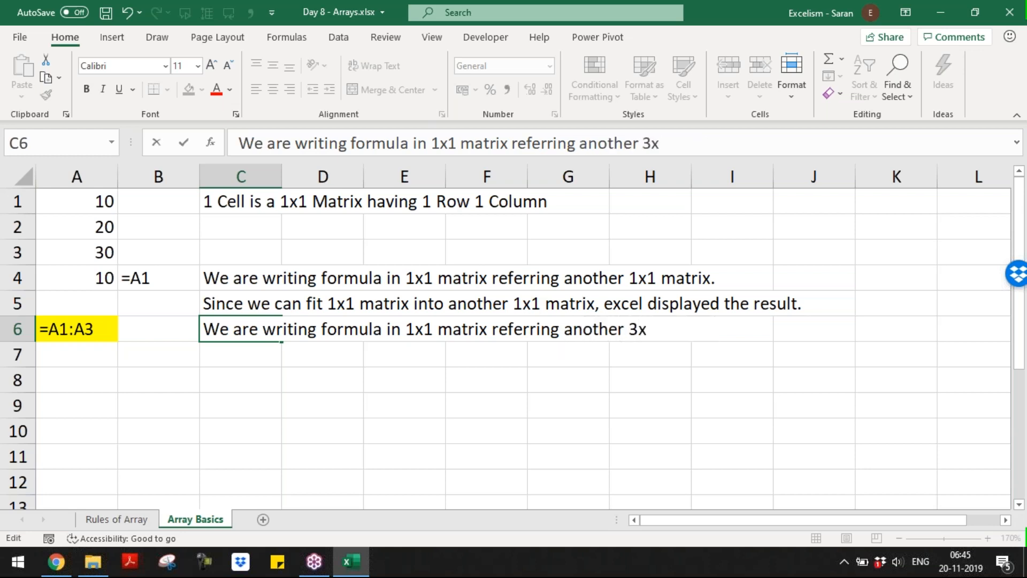
{"action": "type", "text": "rix"}
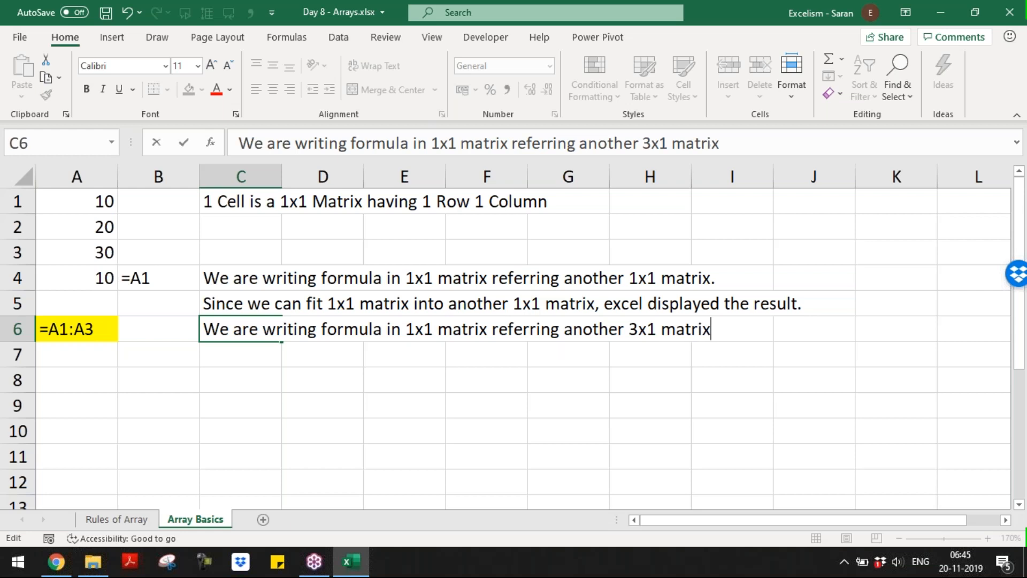
{"action": "key", "text": "Return"}
- Enter the note "Excel can not fit 3x1 matrix into another 1x1 matrix. Hence excel results #VALUE!" in cell C7
{"action": "left_click", "coordinate": [91, 324]}
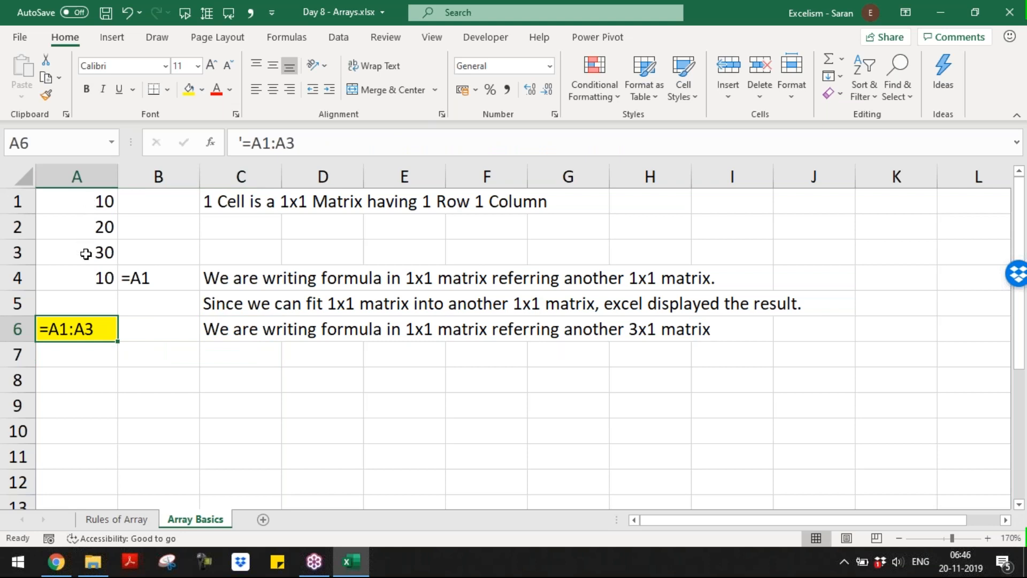
{"action": "left_click", "coordinate": [251, 345]}
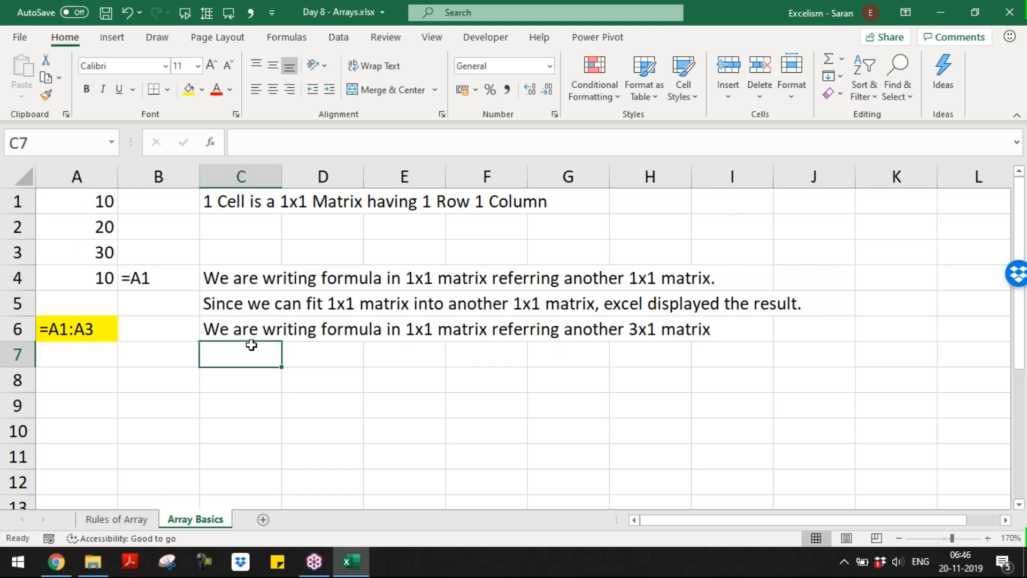
{"action": "type", "text": "W"}
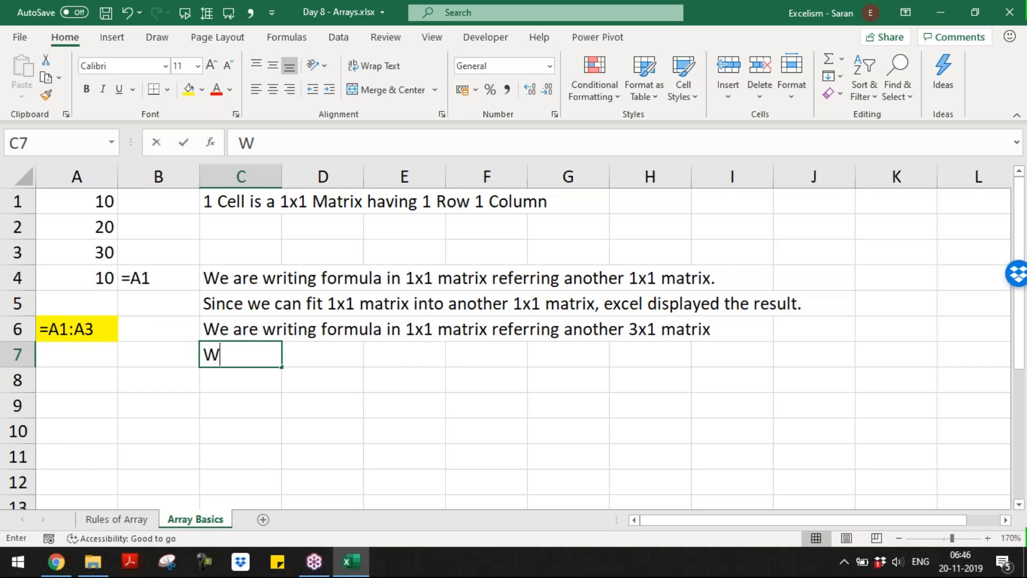
{"action": "key", "text": "Escape"}
{"action": "type", "text": "Excel can not fti"}
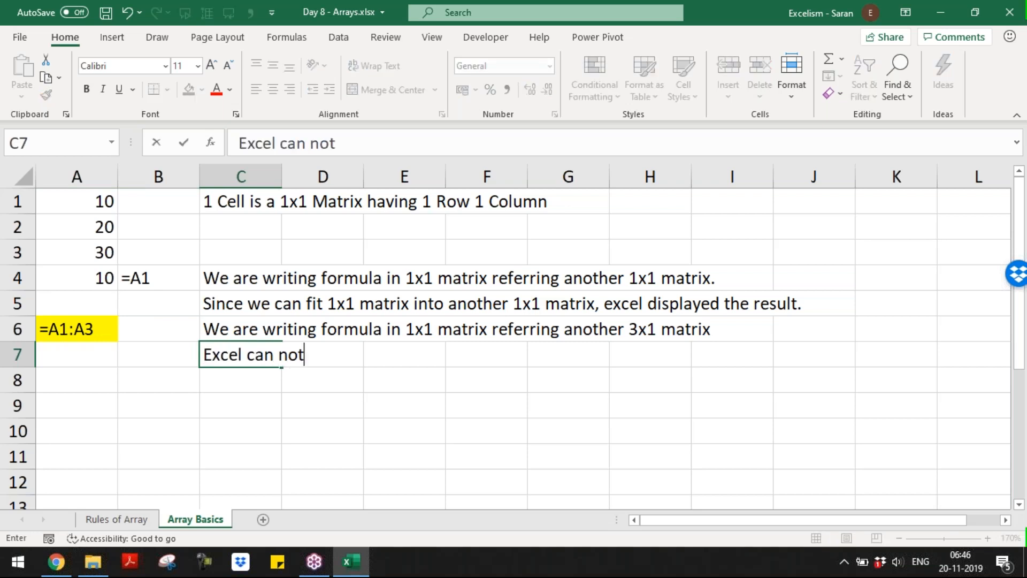
{"action": "key", "text": "BackSpace"}
{"action": "key", "text": "BackSpace"}
{"action": "type", "text": "ot"}
{"action": "key", "text": "BackSpace"}
{"action": "key", "text": "BackSpace"}
{"action": "type", "text": "it 3x"}
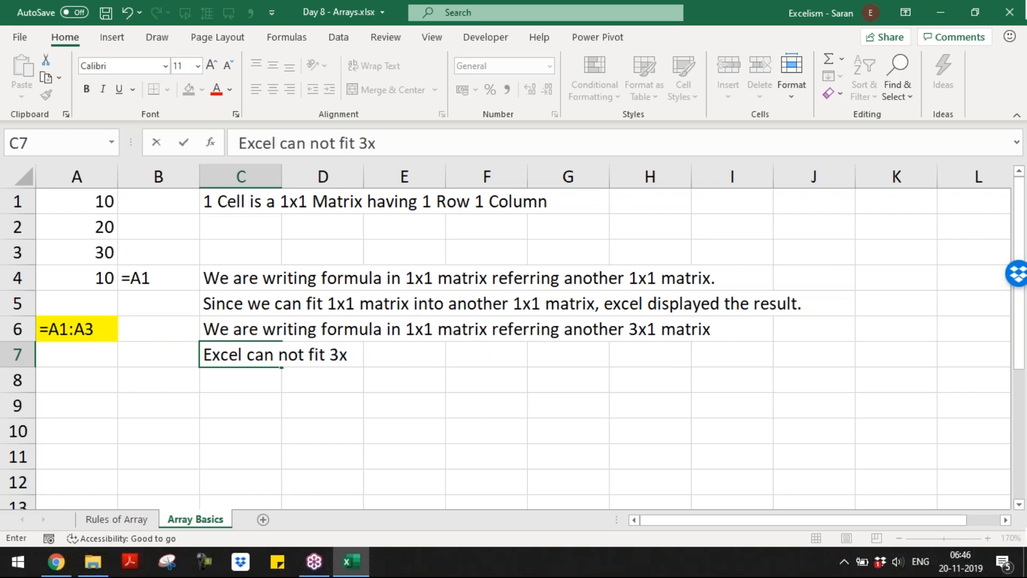
{"action": "type", "text": "1 matri"}
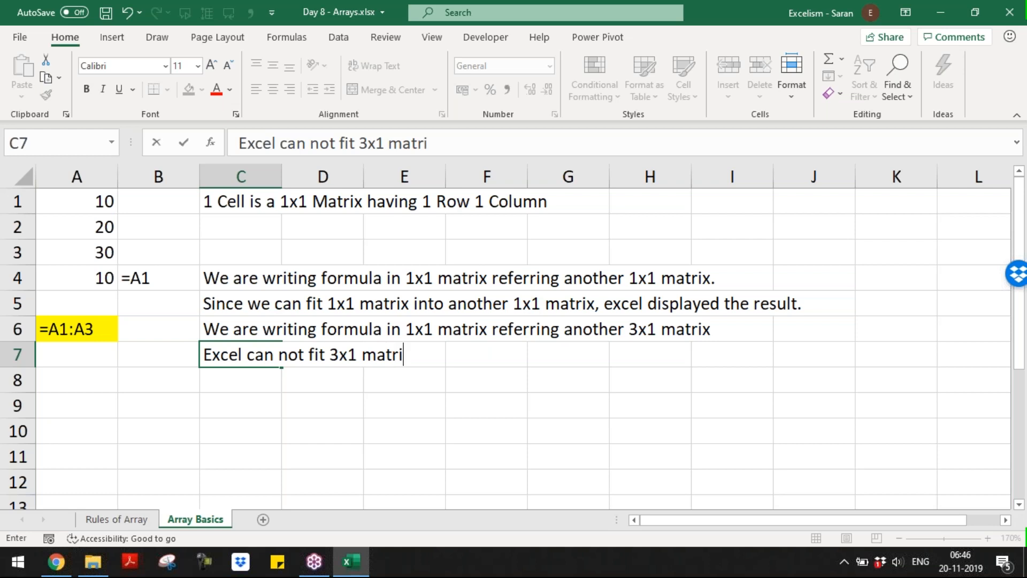
{"action": "type", "text": "x into an"}
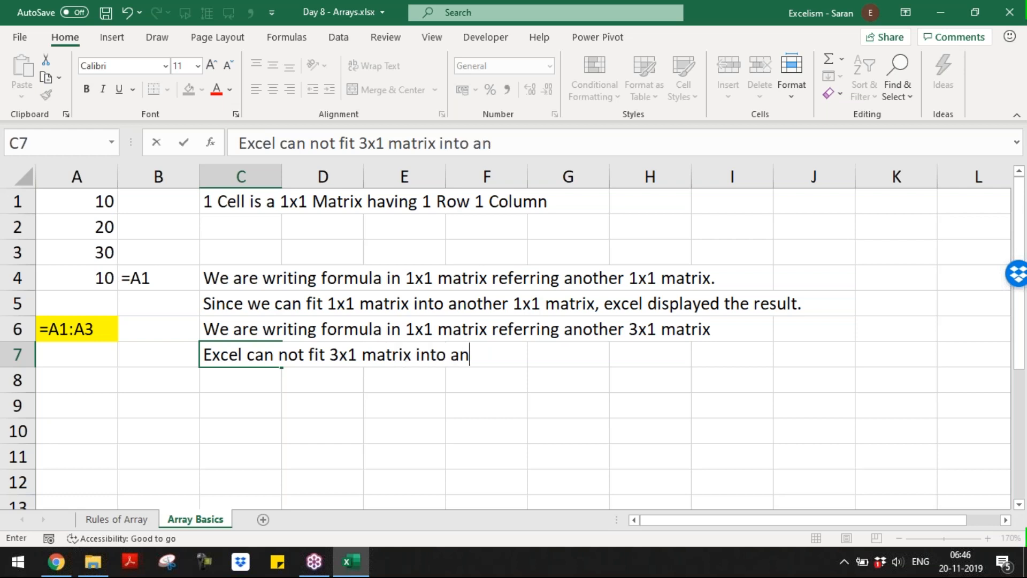
{"action": "type", "text": "other 1x1"}
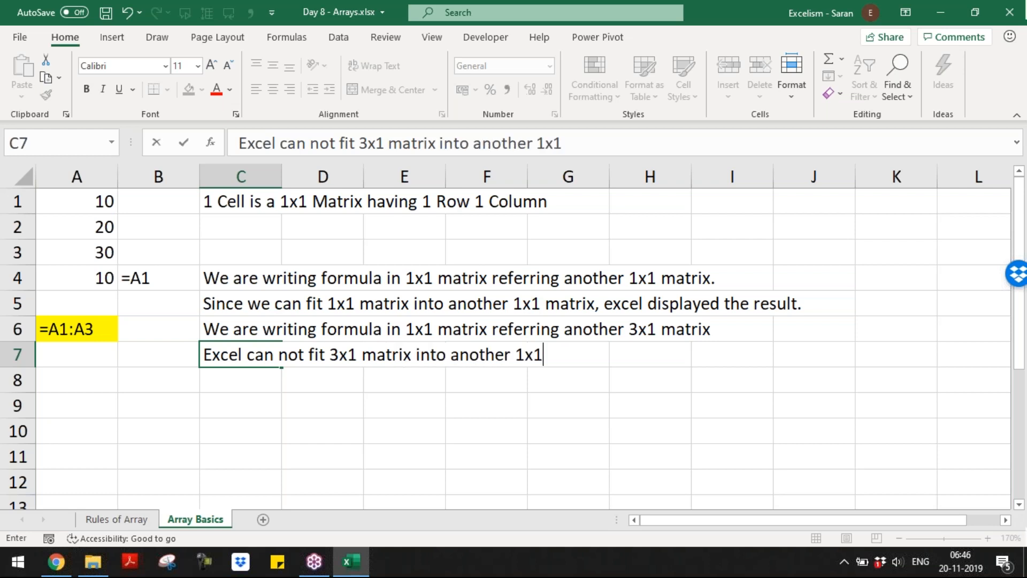
{"action": "type", "text": " matrix,"}
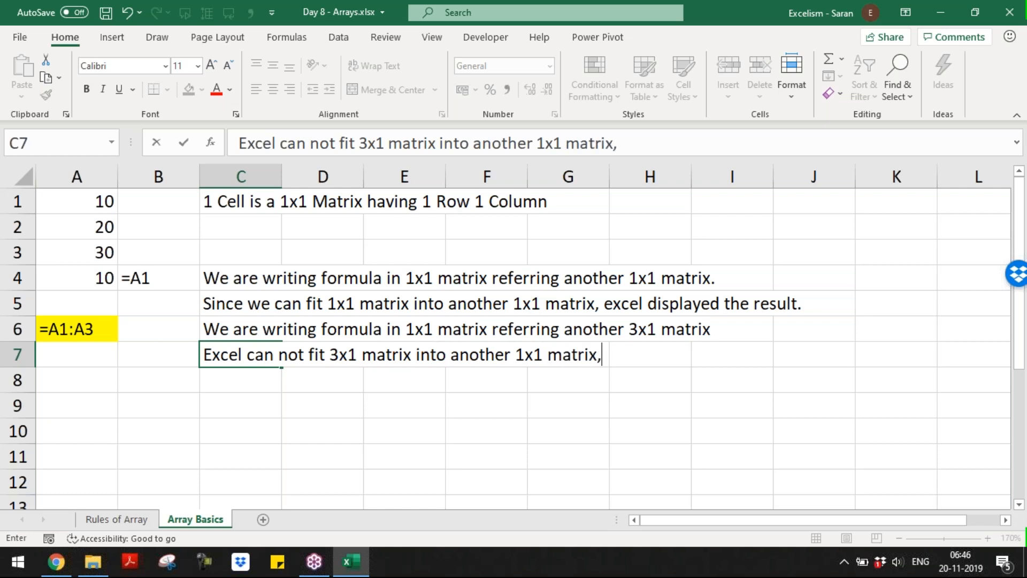
{"action": "key", "text": "BackSpace"}
{"action": "key", "text": "BackSpace"}
{"action": "type", "text": ". Hence "}
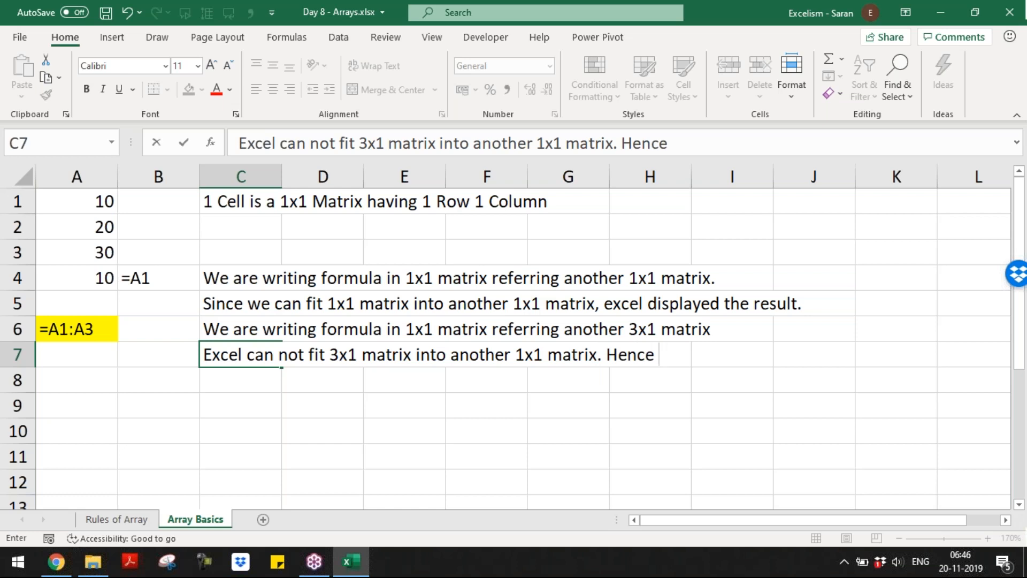
{"action": "type", "text": "excel re"}
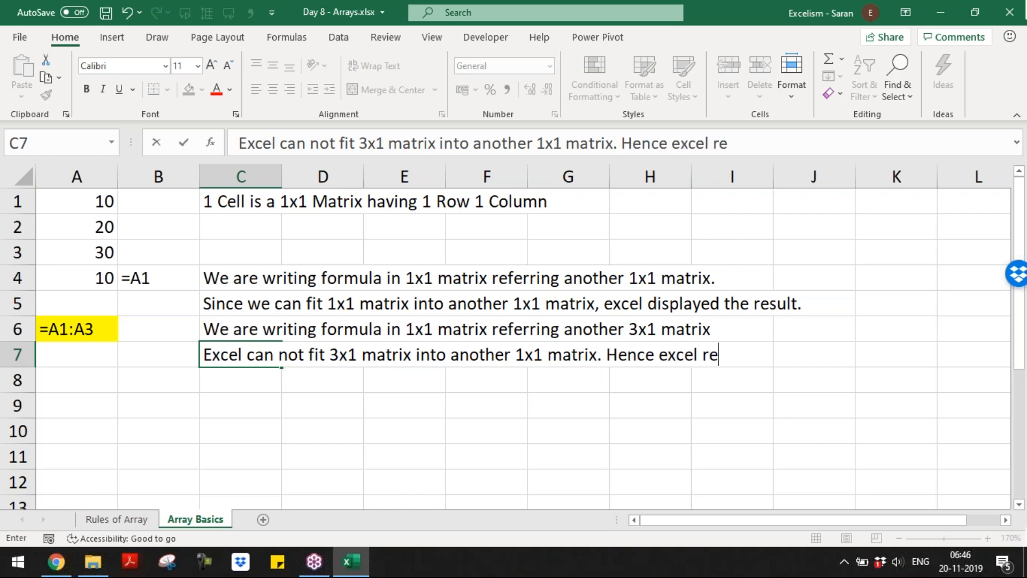
{"action": "type", "text": "sults #V"}
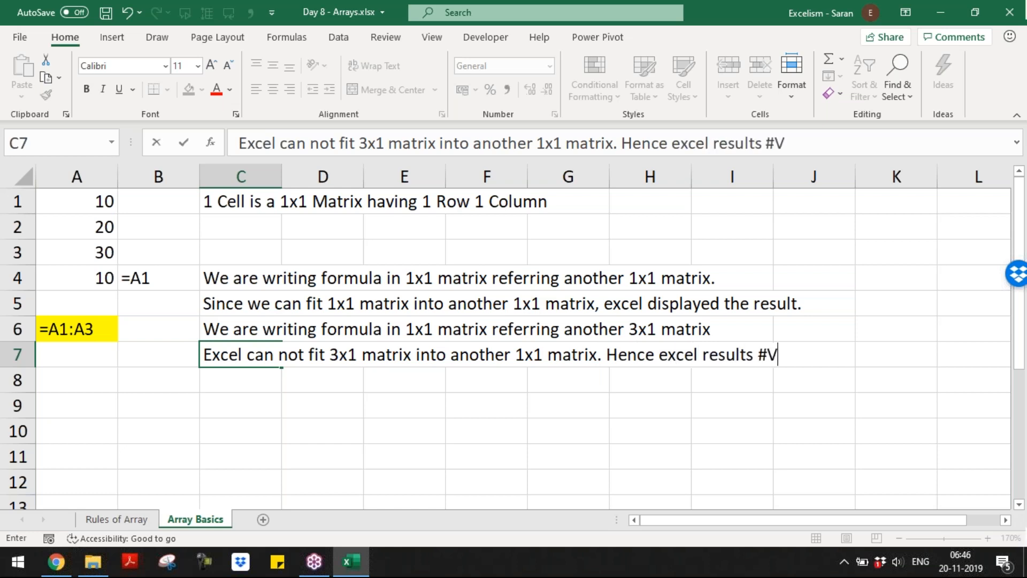
{"action": "type", "text": "ALUE!"}
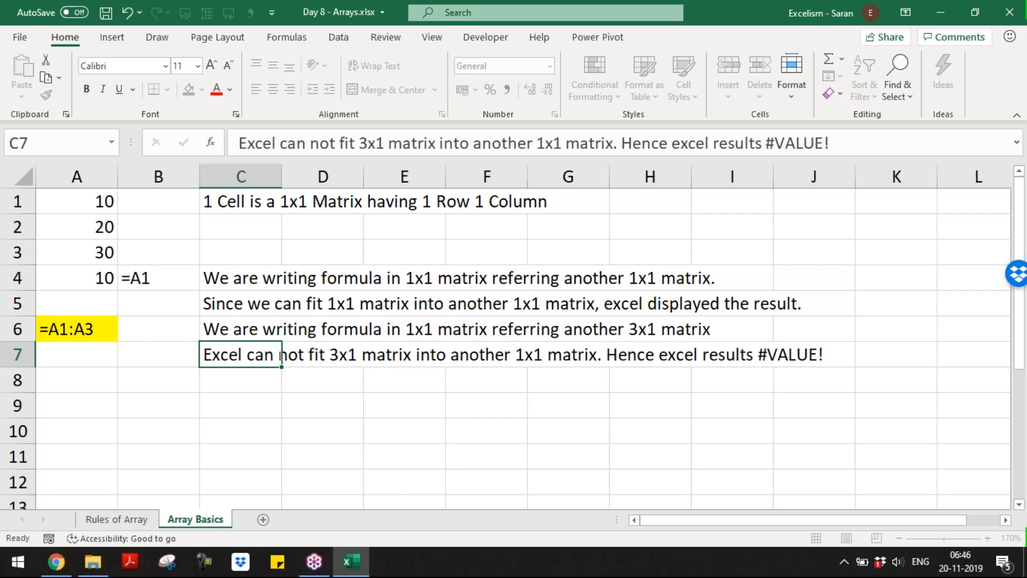
- Enter the note "A1:A3 is a 3x1 Matrix" in cell C2
{"action": "key", "text": "Return"}
{"action": "left_click", "coordinate": [152, 335]}
{"action": "left_click", "coordinate": [67, 332]}
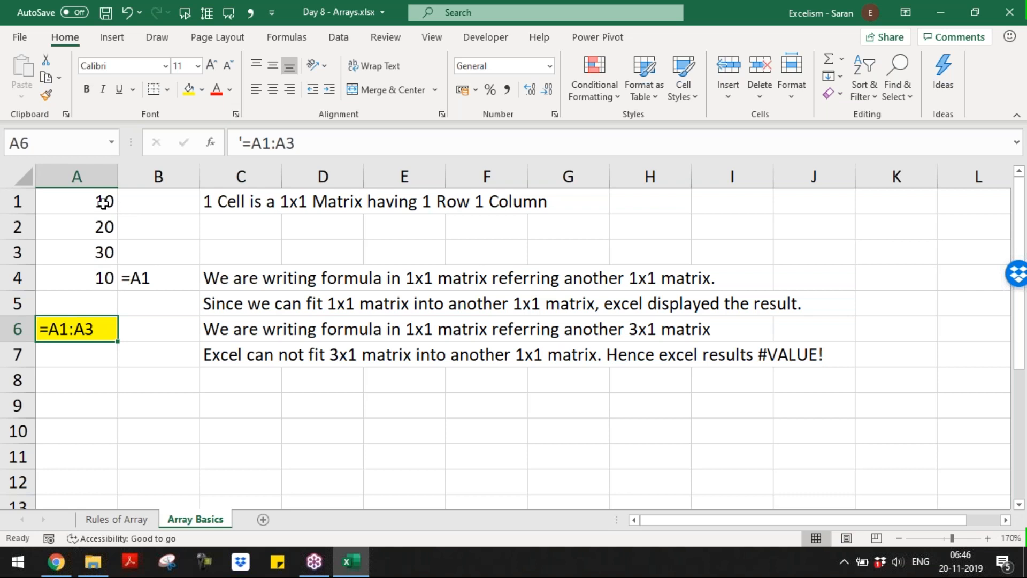
{"action": "left_click_drag", "start_coordinate": [101, 200], "coordinate": [101, 252]}
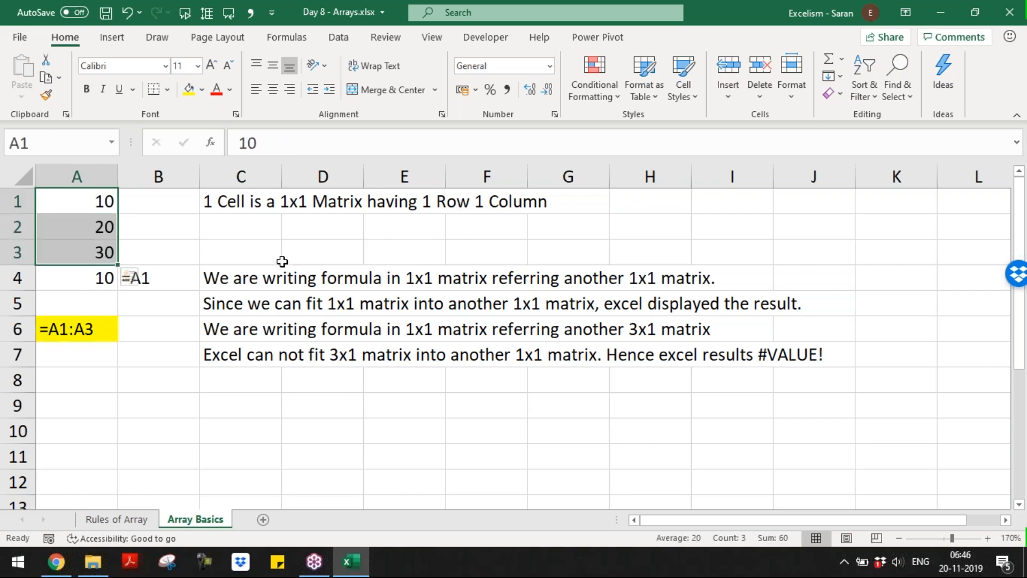
{"action": "left_click", "coordinate": [257, 234]}
{"action": "type", "text": "A1"}
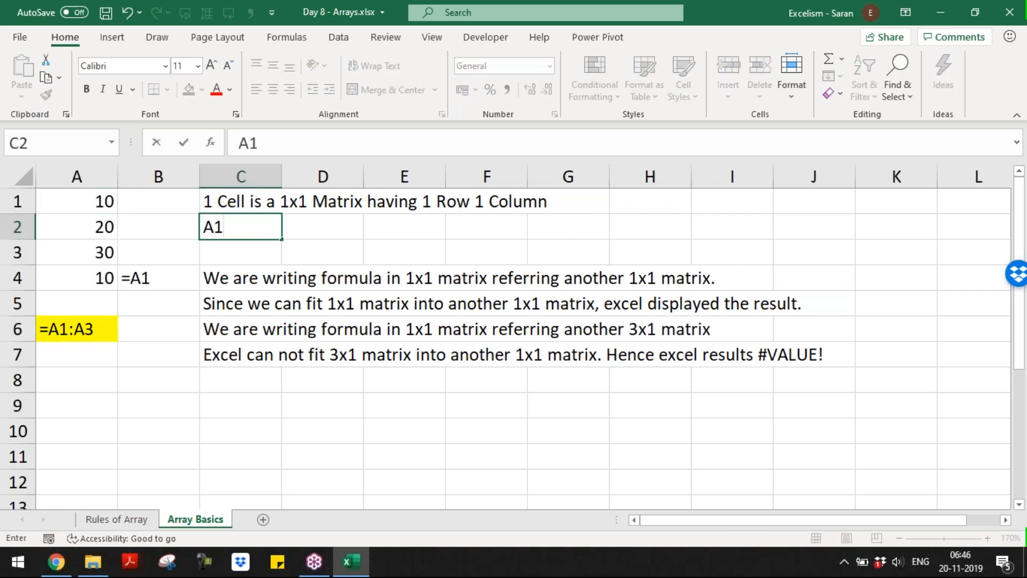
{"action": "type", "text": ":A3 is a "}
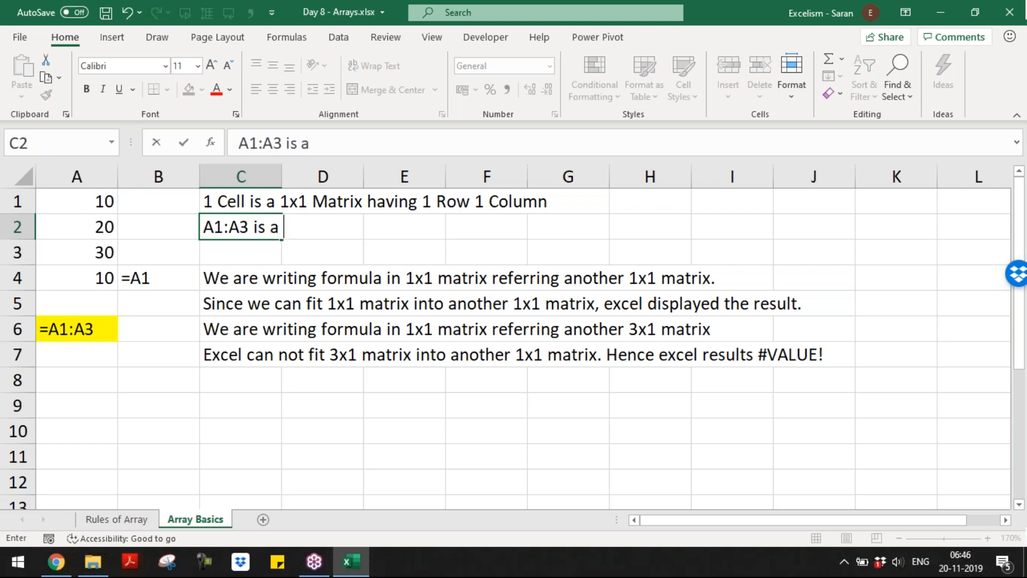
{"action": "type", "text": "3x1 Matrix"}
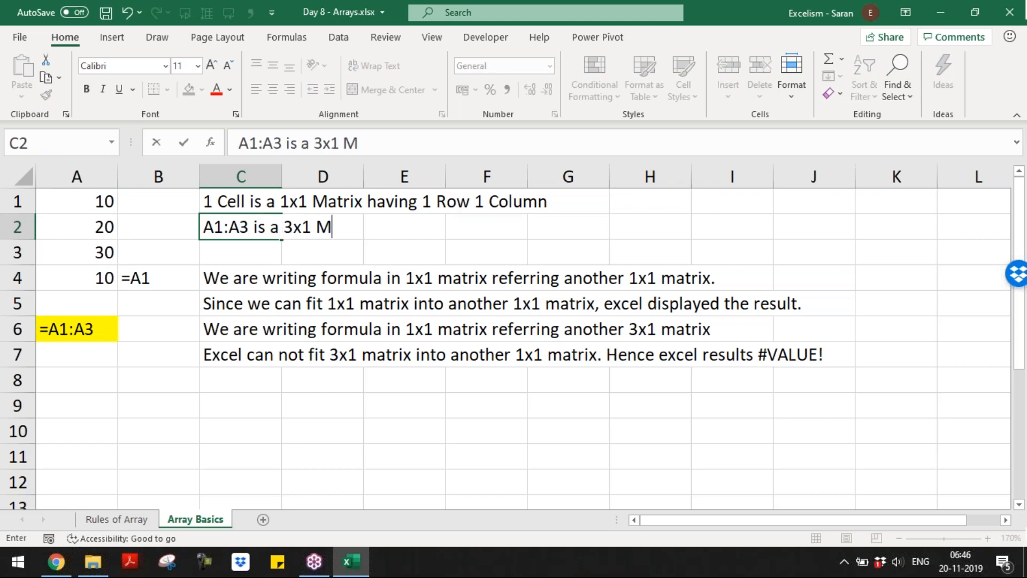
{"action": "key", "text": "Return"}
- Start the formula =A1:A3 in cell A9 and try to evaluate its A1:A3 reference in place
{"action": "left_click_drag", "start_coordinate": [99, 202], "coordinate": [100, 252]}
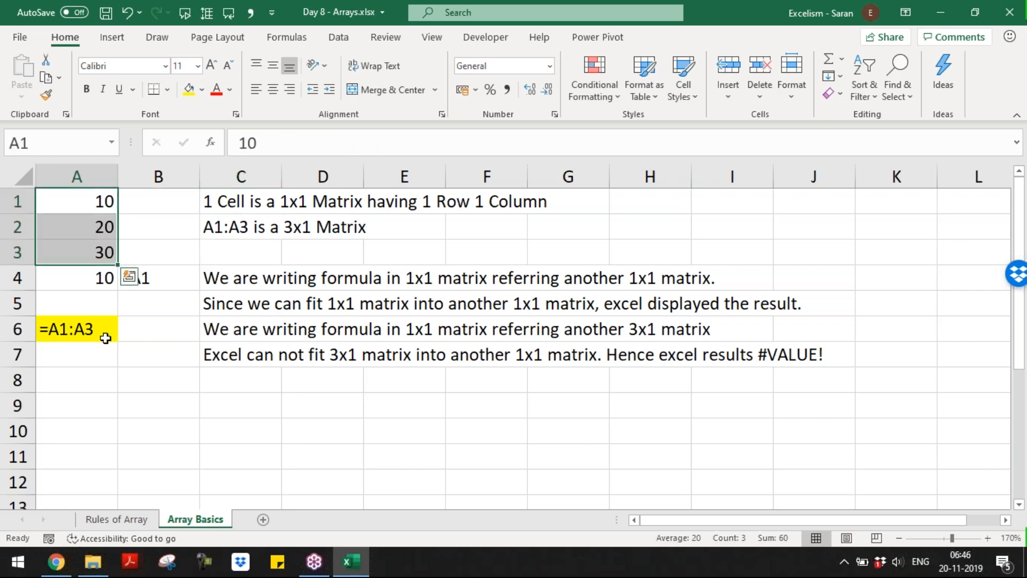
{"action": "left_click", "coordinate": [105, 327]}
{"action": "left_click", "coordinate": [238, 350]}
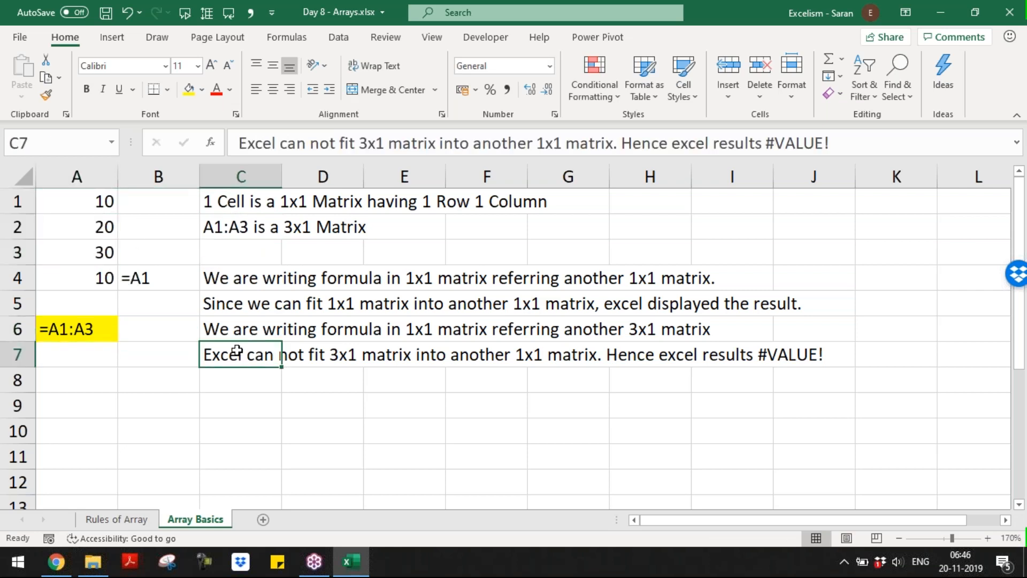
{"action": "left_click_drag", "start_coordinate": [80, 357], "coordinate": [96, 415]}
{"action": "left_click", "coordinate": [96, 410]}
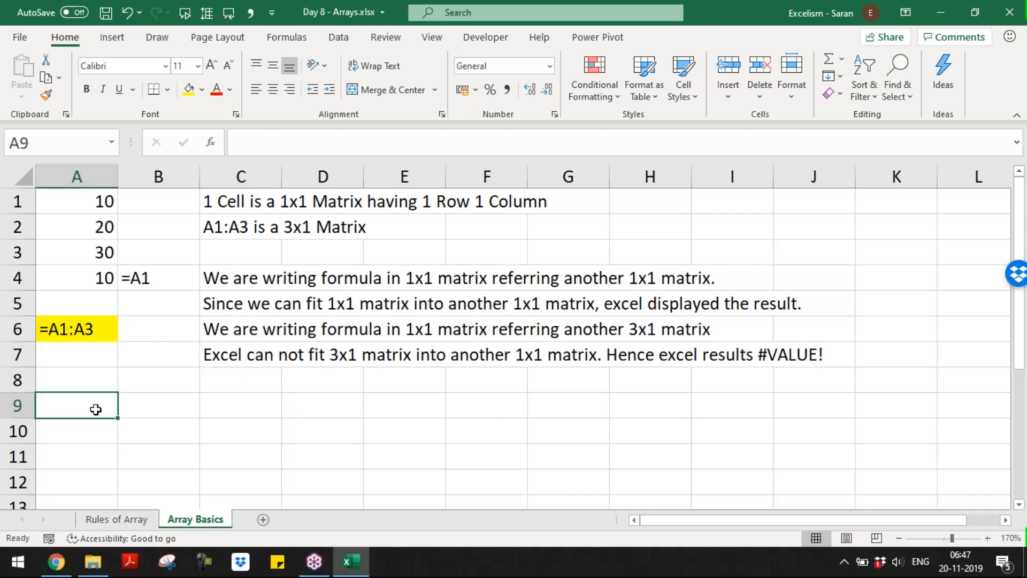
{"action": "type", "text": "="}
{"action": "left_click_drag", "start_coordinate": [82, 199], "coordinate": [79, 253]}
{"action": "left_click_drag", "start_coordinate": [48, 407], "coordinate": [126, 415]}
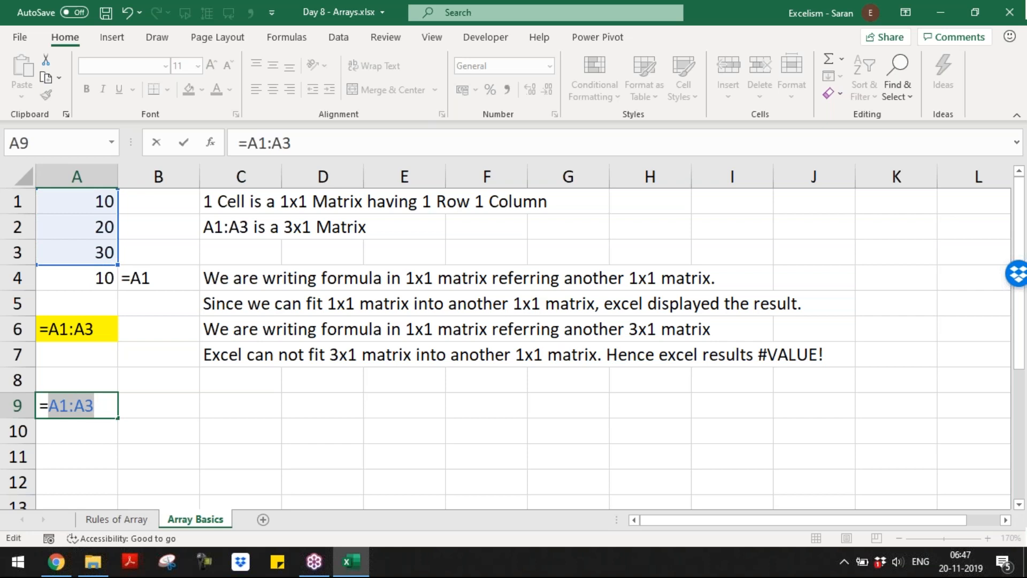
{"action": "key", "text": "F9"}
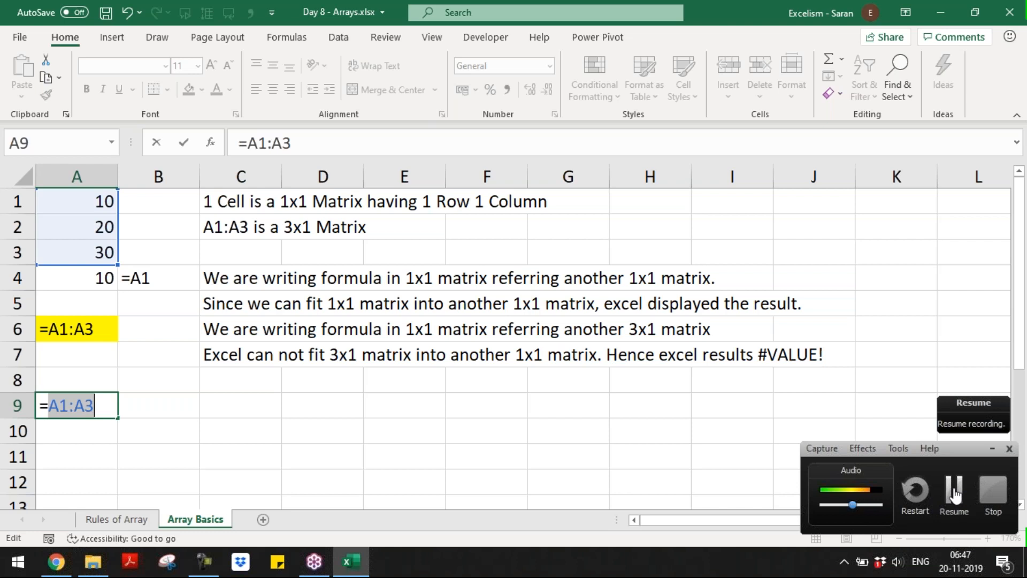
- Switch to Camtasia Recorder, stop the running recording and save it as capture-13.camrec
{"action": "left_click", "coordinate": [998, 496]}
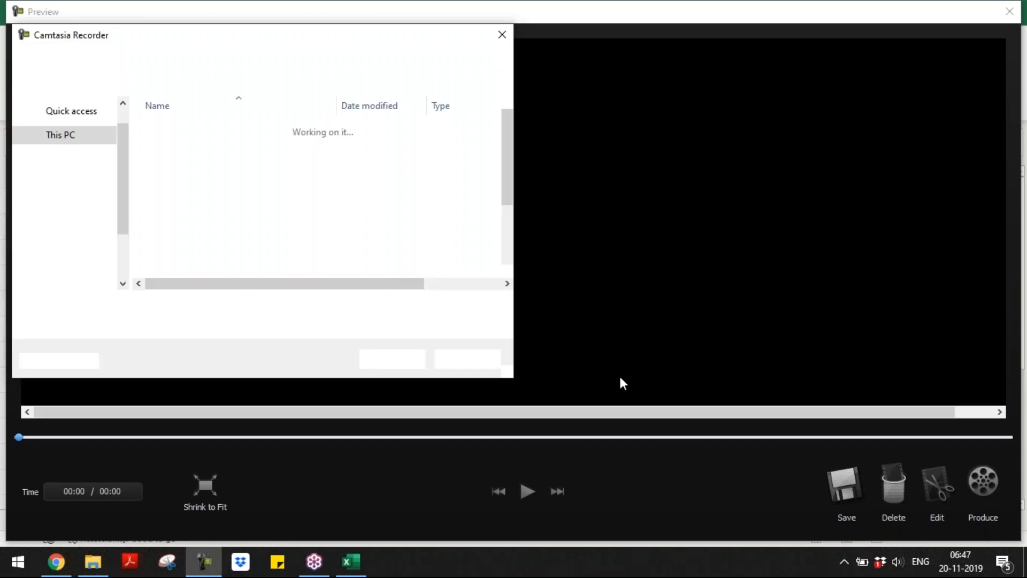
{"action": "left_click", "coordinate": [380, 361]}
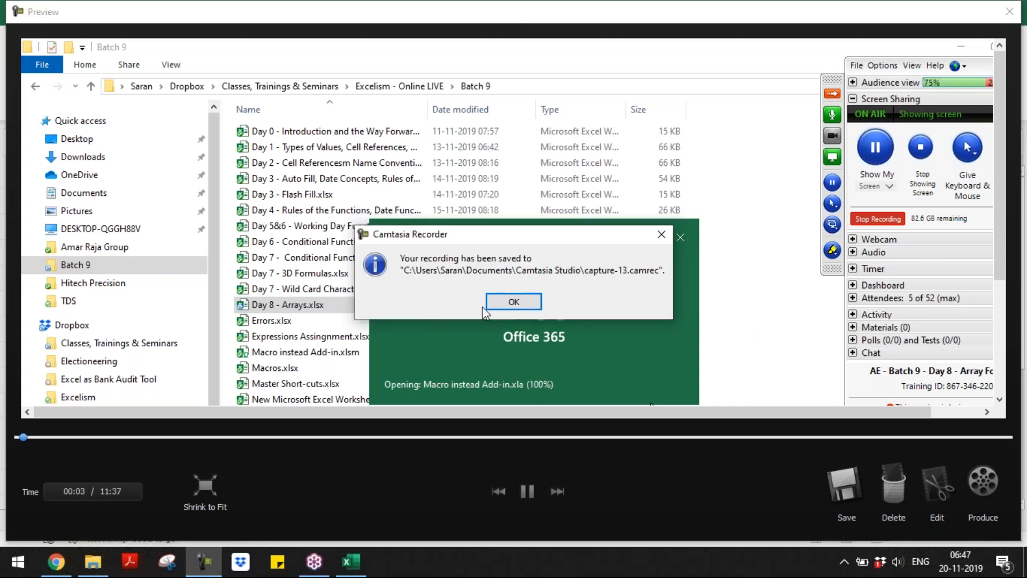
{"action": "left_click", "coordinate": [513, 302]}
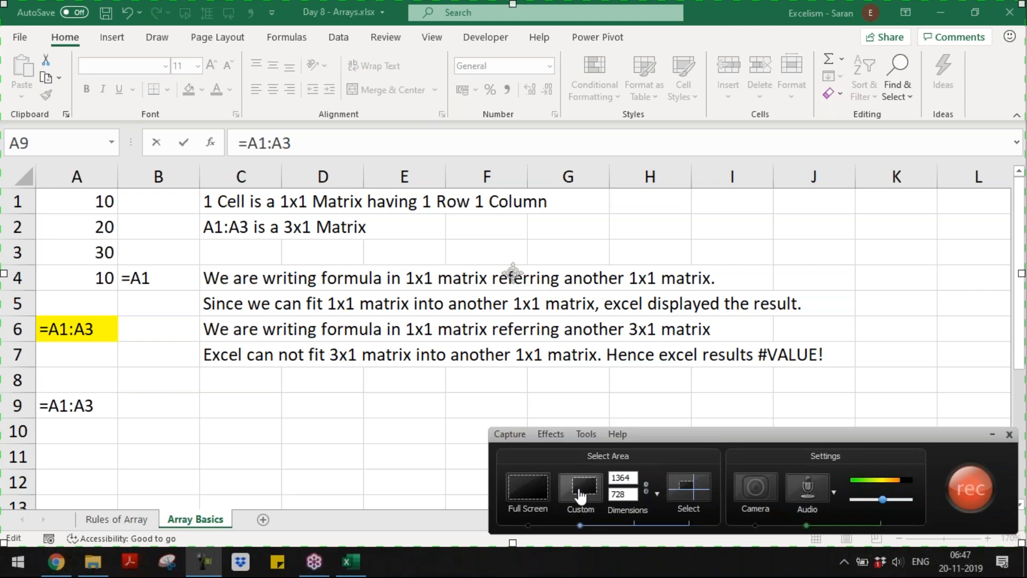
{"action": "left_click", "coordinate": [522, 438]}
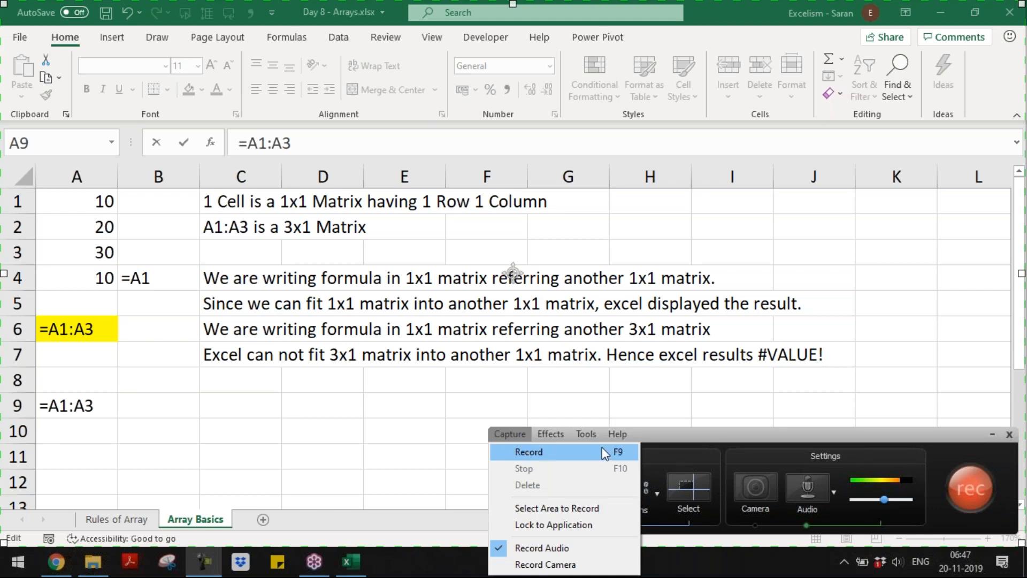
{"action": "mouse_move", "coordinate": [559, 435]}
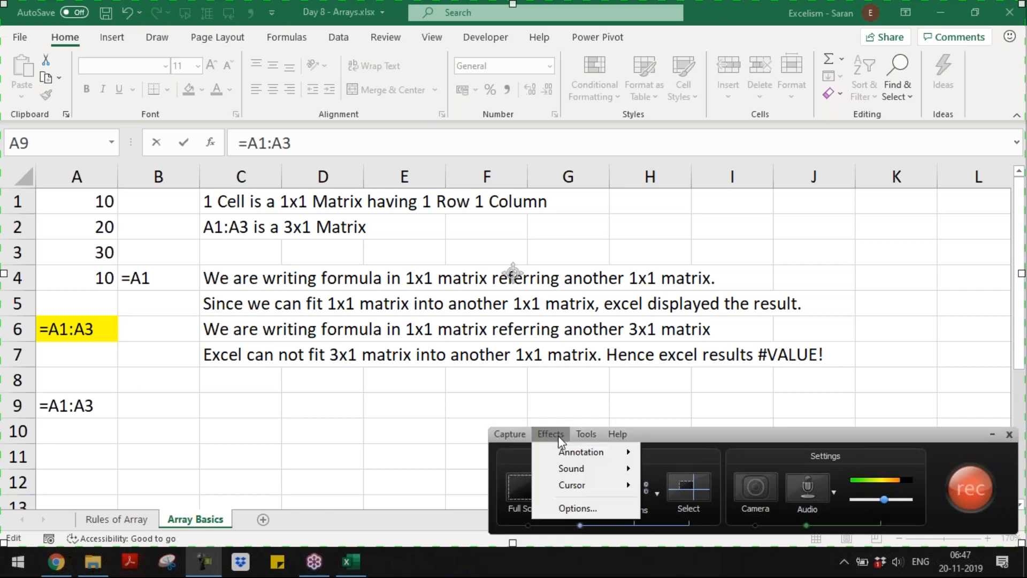
{"action": "left_click", "coordinate": [583, 505]}
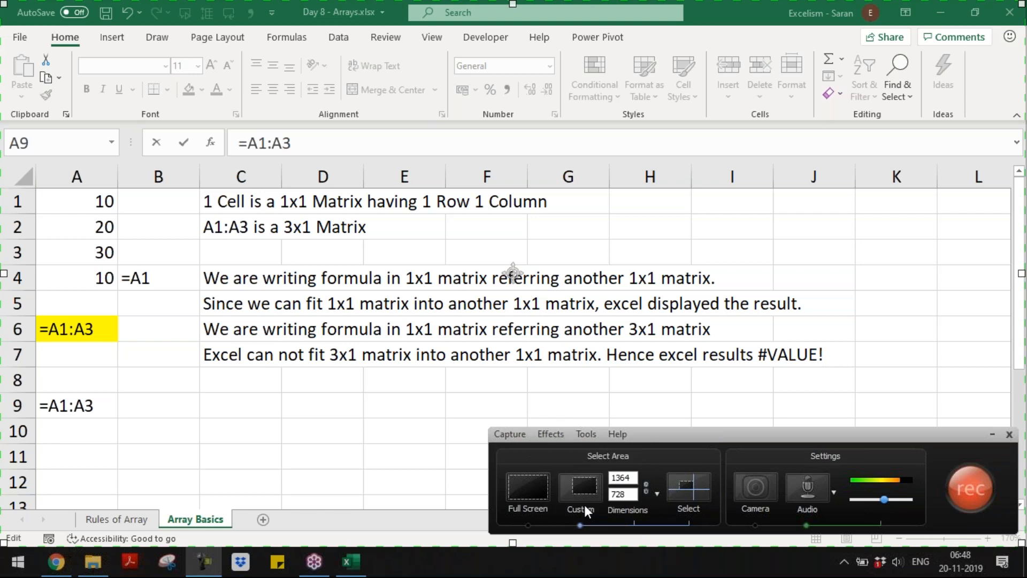
{"action": "left_click", "coordinate": [677, 122]}
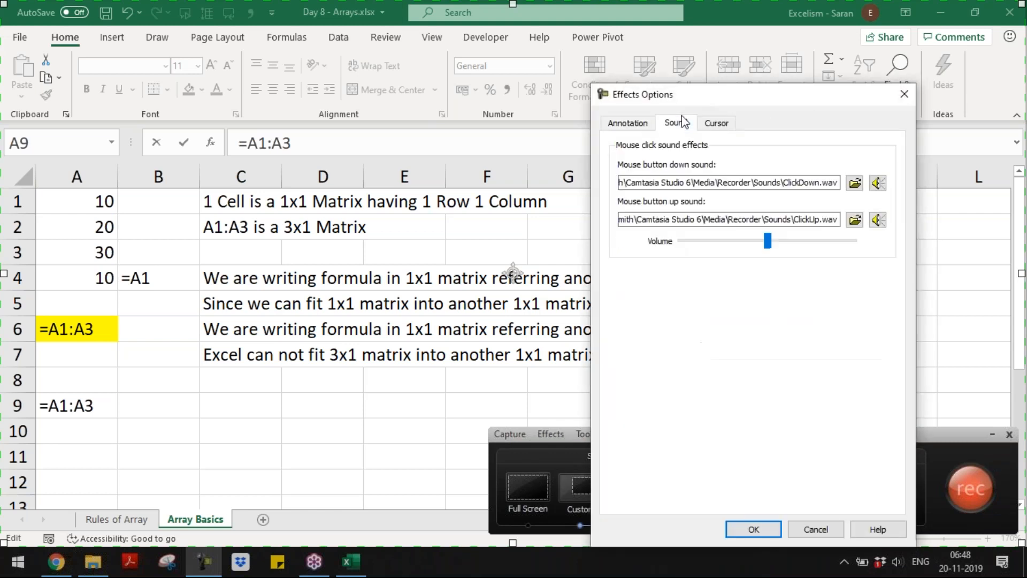
{"action": "left_click", "coordinate": [716, 123]}
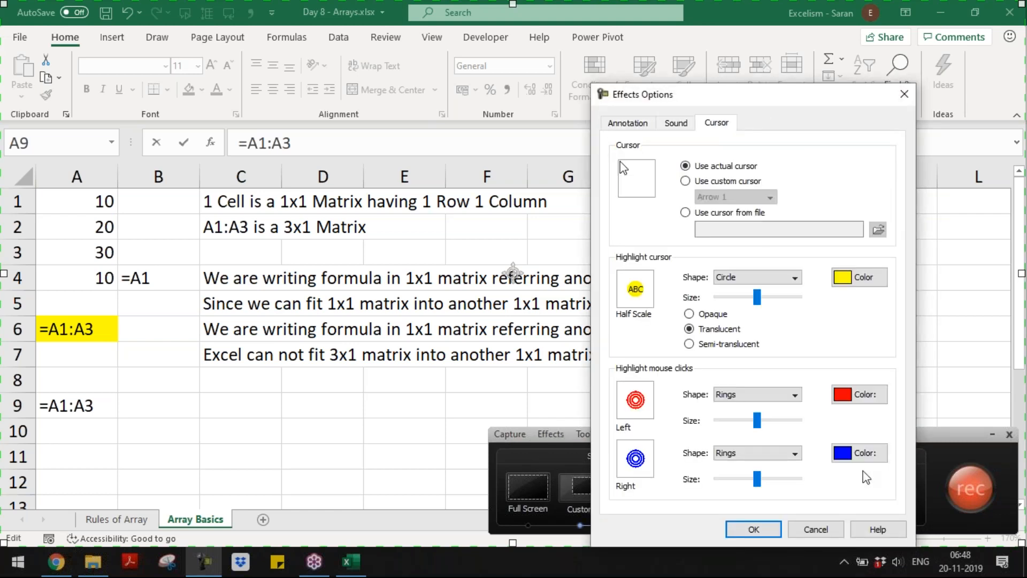
{"action": "left_click", "coordinate": [842, 526]}
- Set the recorder's Record/Pause hotkey to F1 in its tool options and start a new recording
{"action": "left_click", "coordinate": [587, 434]}
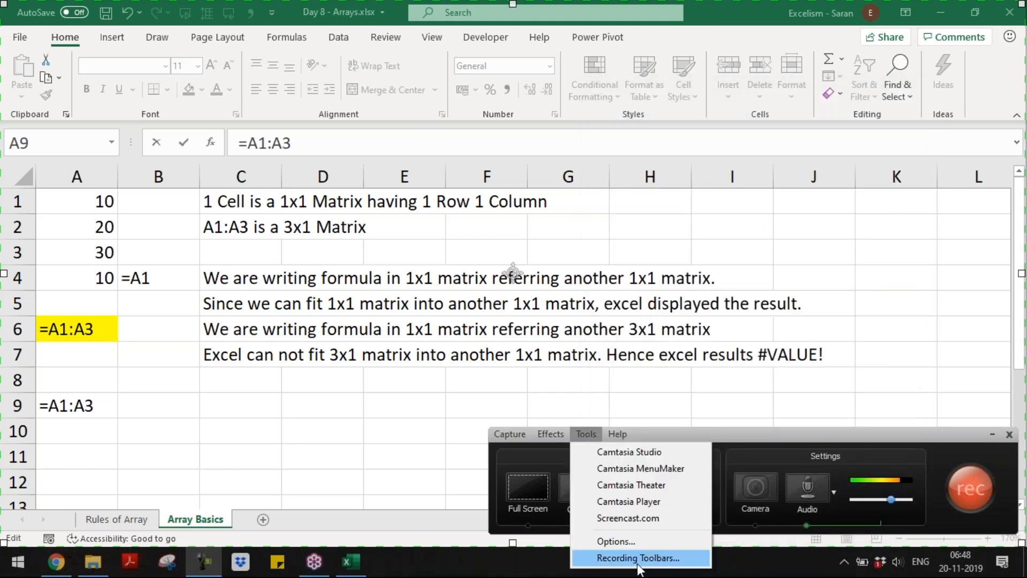
{"action": "left_click", "coordinate": [630, 540]}
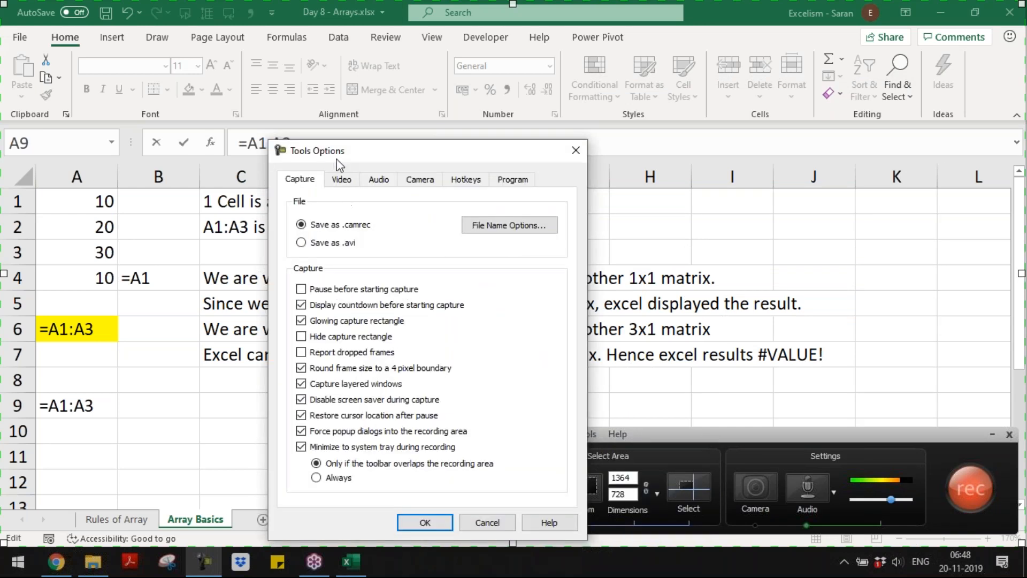
{"action": "left_click", "coordinate": [343, 179]}
{"action": "left_click", "coordinate": [376, 182]}
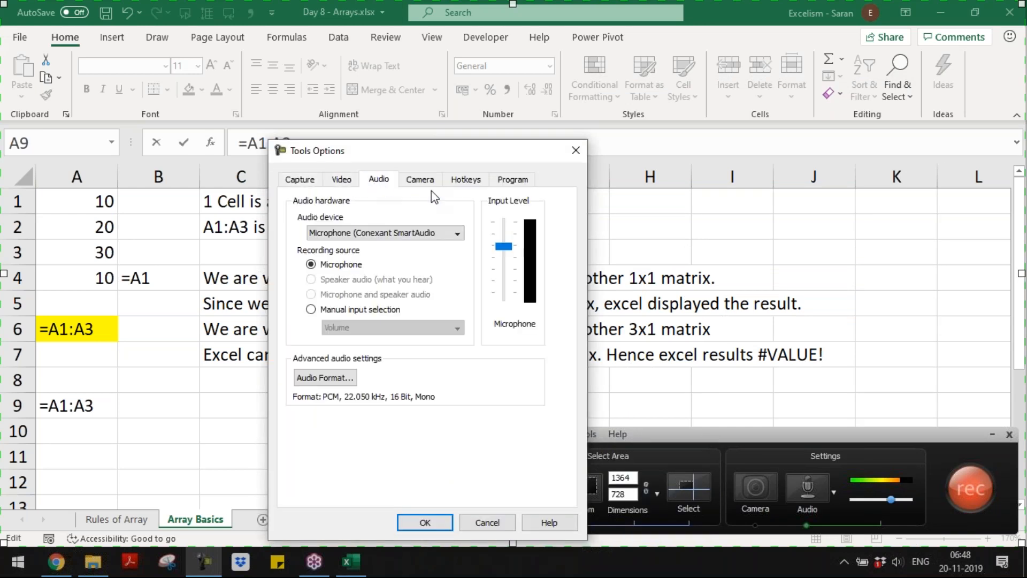
{"action": "left_click", "coordinate": [471, 184]}
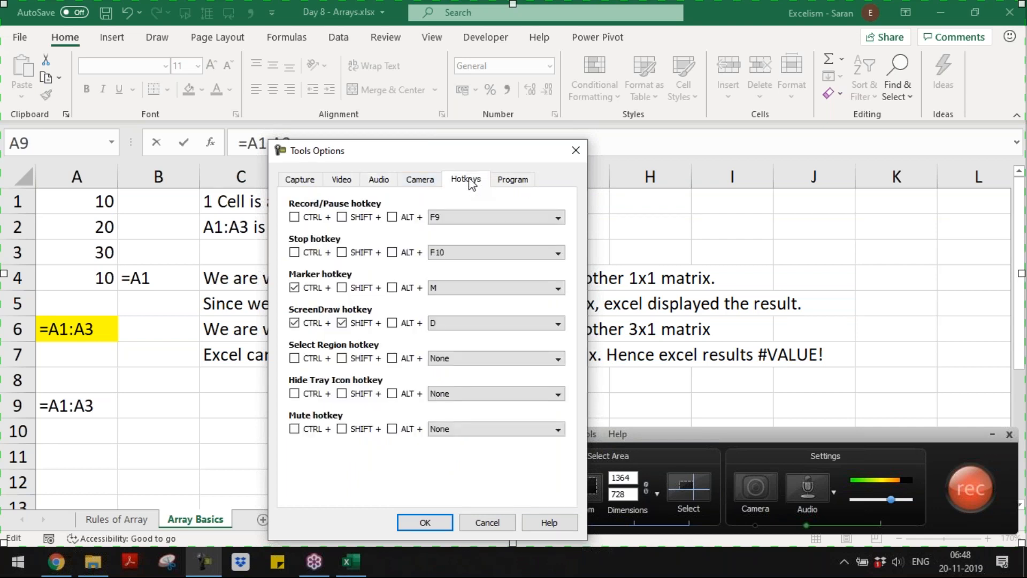
{"action": "left_click", "coordinate": [487, 215]}
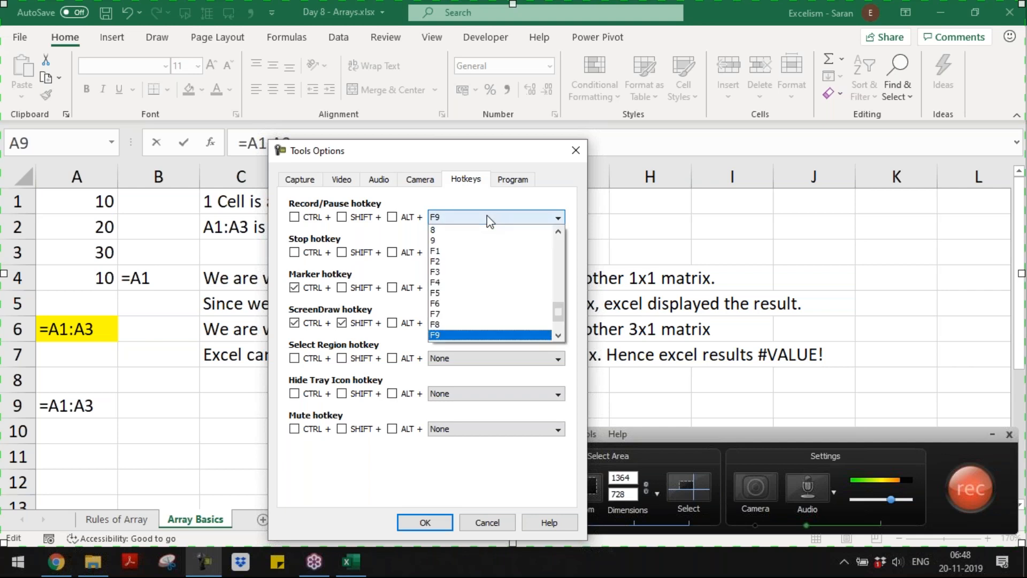
{"action": "left_click", "coordinate": [488, 252]}
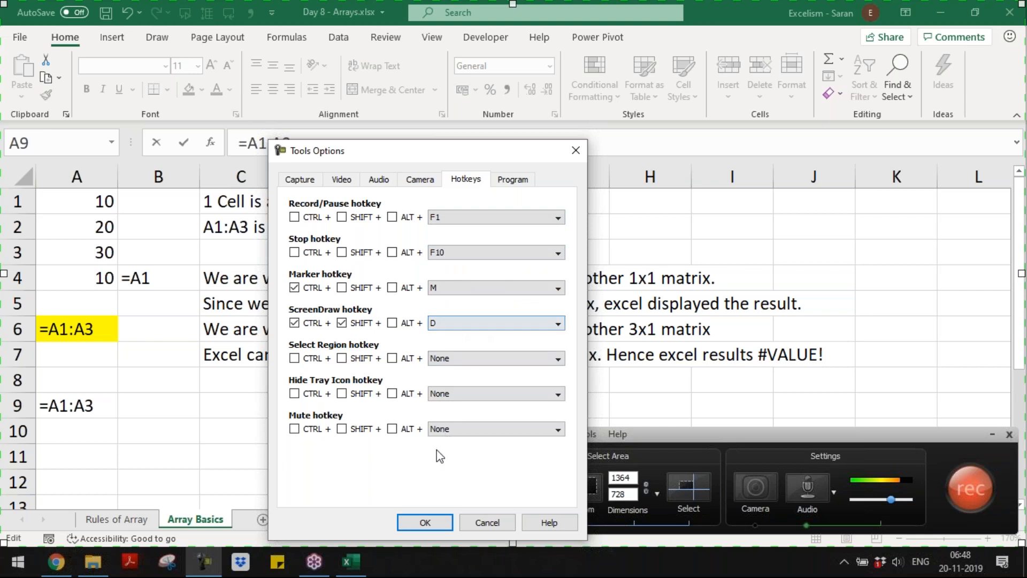
{"action": "left_click", "coordinate": [425, 522]}
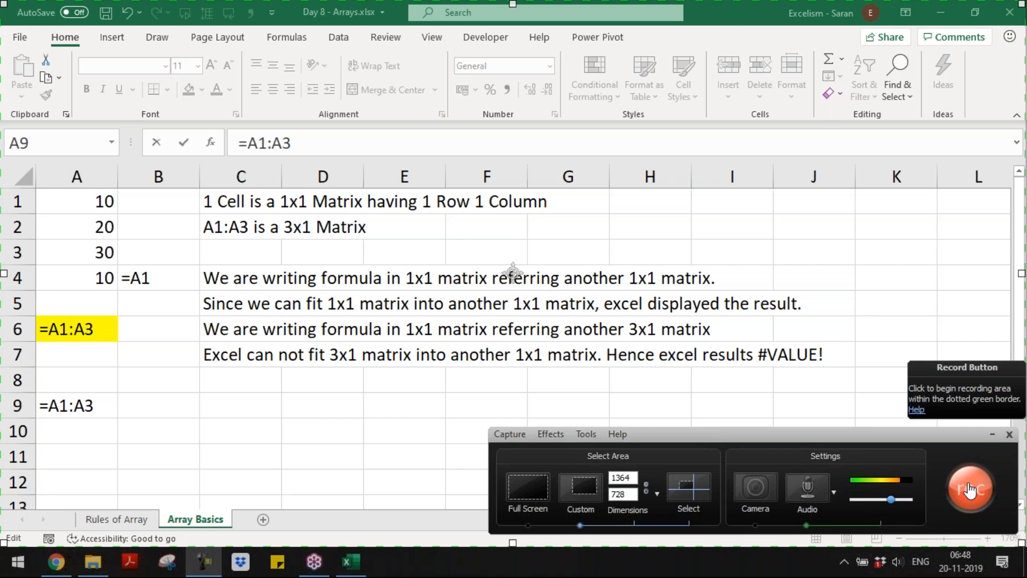
{"action": "left_click", "coordinate": [970, 490]}
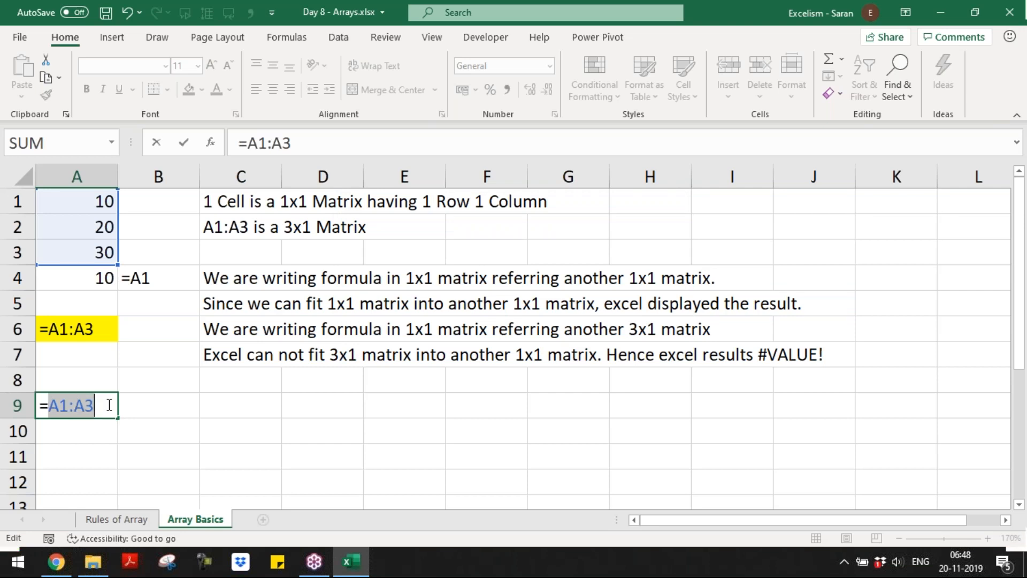
- Evaluate the A1:A3 reference in cell A9 and keep the decoded formula ={10;20;30} there as text
{"action": "key", "text": "F9"}
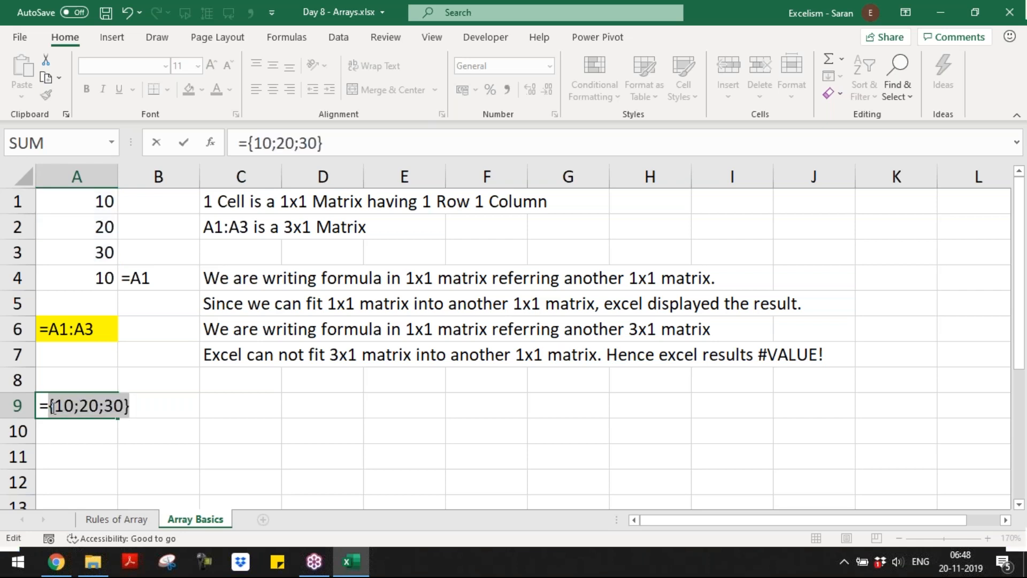
{"action": "left_click_drag", "start_coordinate": [48, 407], "coordinate": [136, 411]}
{"action": "left_click", "coordinate": [41, 401]}
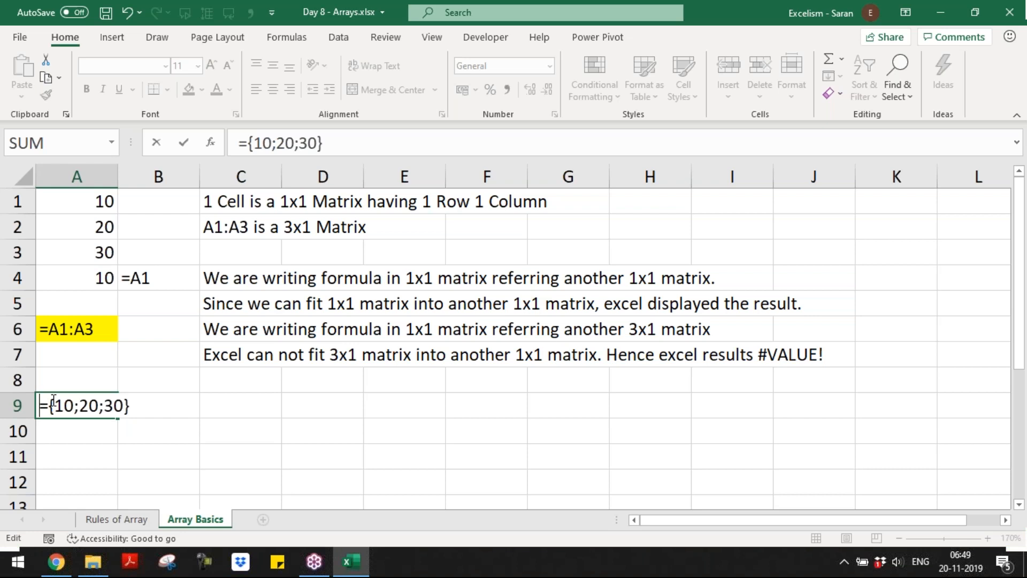
{"action": "key", "text": "Return"}
- Enter the note "This is decoded form of A1:A3" in cell C9
{"action": "key", "text": "Up"}
{"action": "key", "text": "Up"}
{"action": "key", "text": "Right"}
{"action": "key", "text": "Right"}
{"action": "key", "text": "Down"}
{"action": "type", "text": "This is decoded form of"}
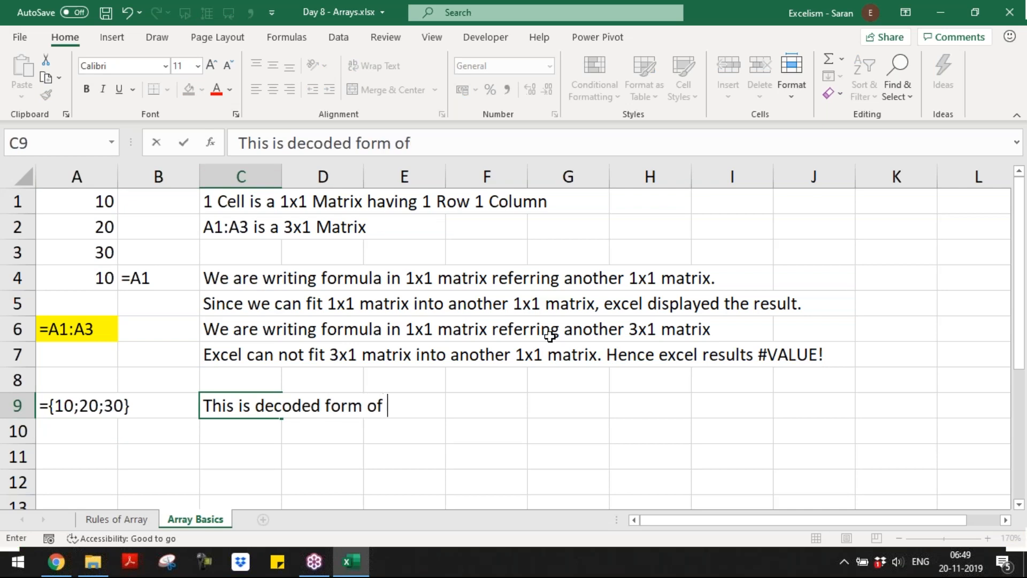
{"action": "type", "text": " A1A:"}
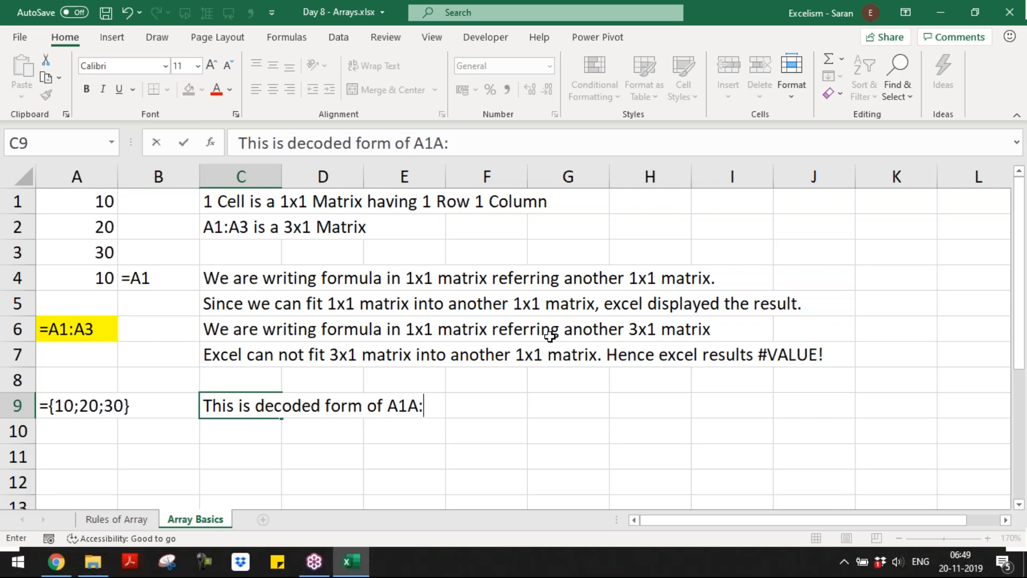
{"action": "key", "text": "BackSpace"}
{"action": "key", "text": "BackSpace"}
{"action": "type", "text": ":A3"}
{"action": "key", "text": "Return"}
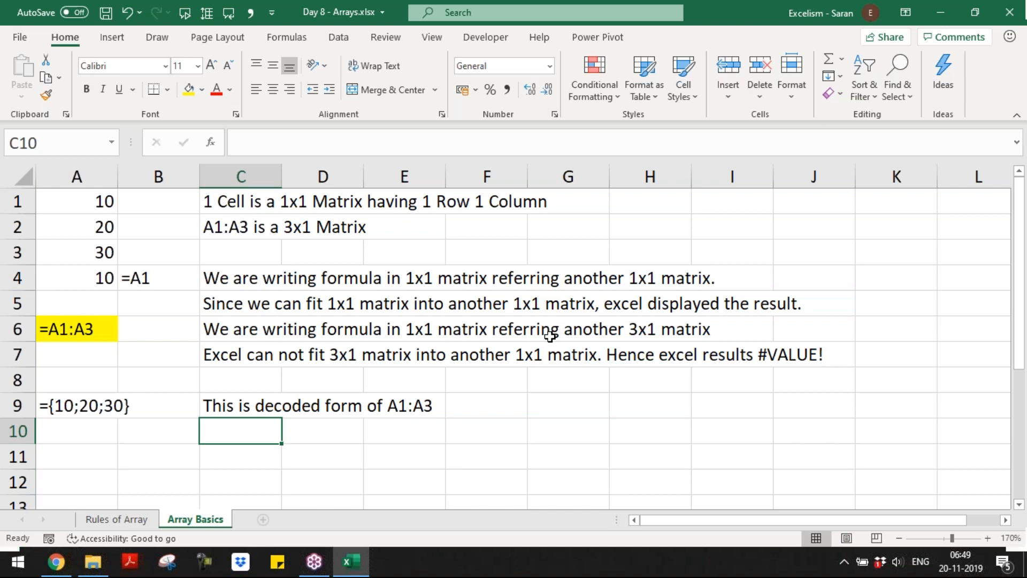
- Enter the question "Q. How can excel understands that the range is having 3 Rows and 1 Column" in cell C10
{"action": "type", "text": "Q. How can ex"}
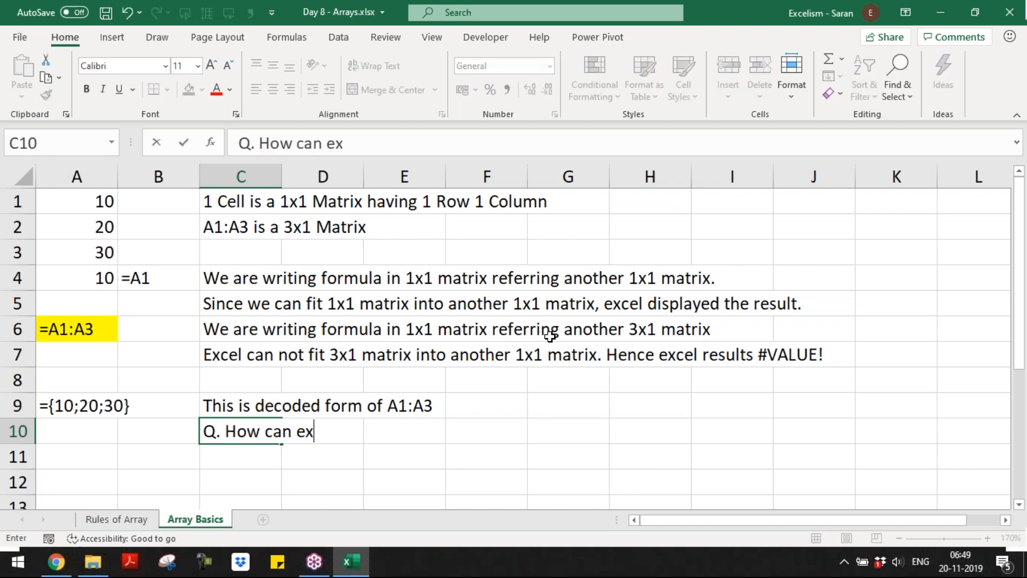
{"action": "type", "text": "cel understand"}
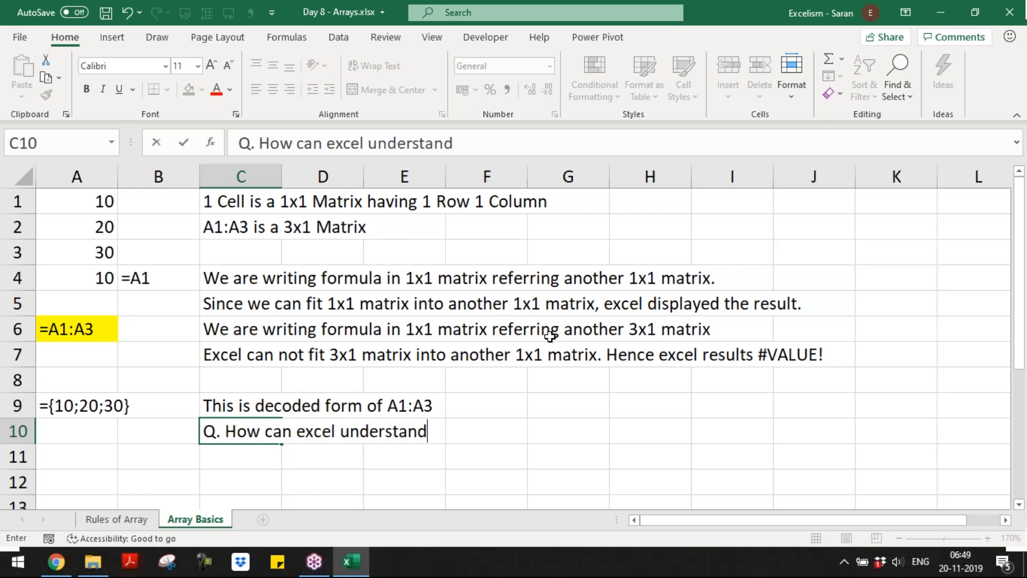
{"action": "key", "text": "BackSpace"}
{"action": "type", "text": "s that the"}
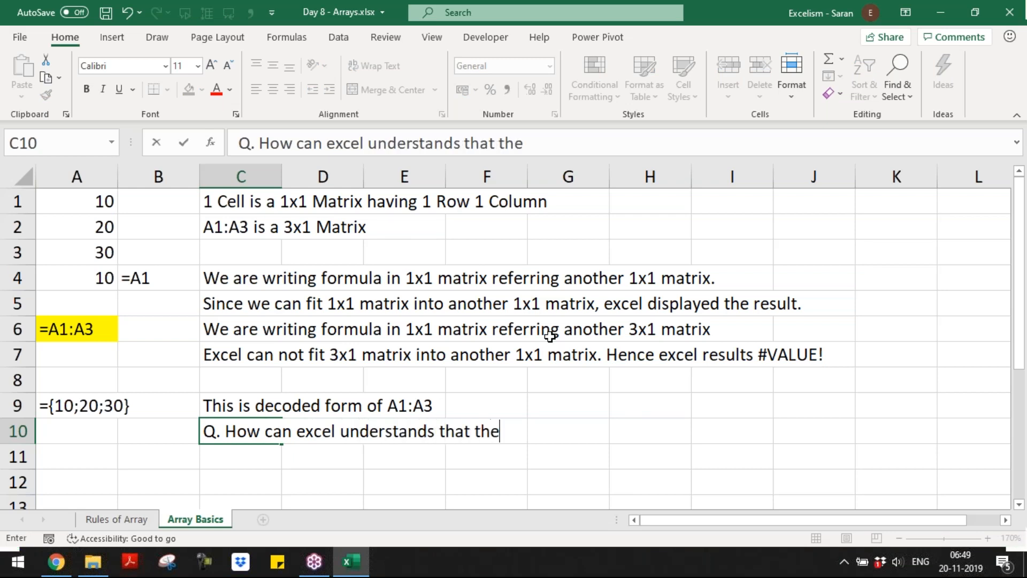
{"action": "type", "text": " range is having "}
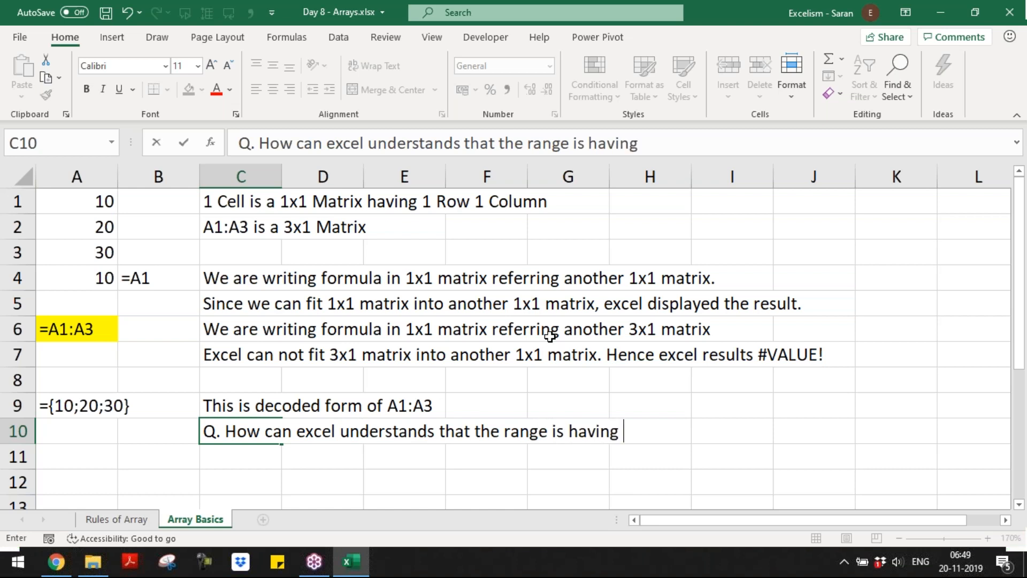
{"action": "type", "text": "3 Rows "}
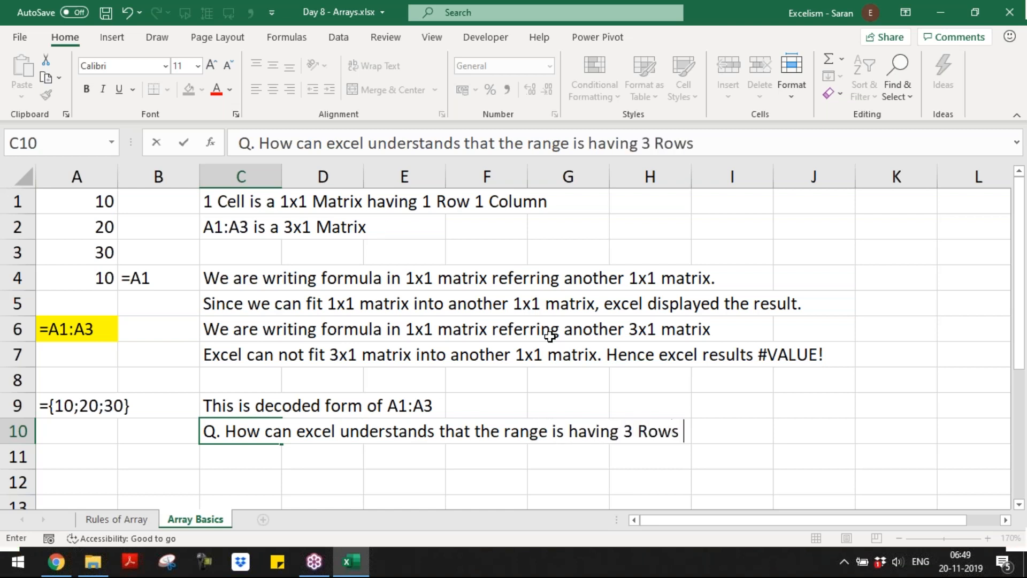
{"action": "type", "text": "and 1 Colu"}
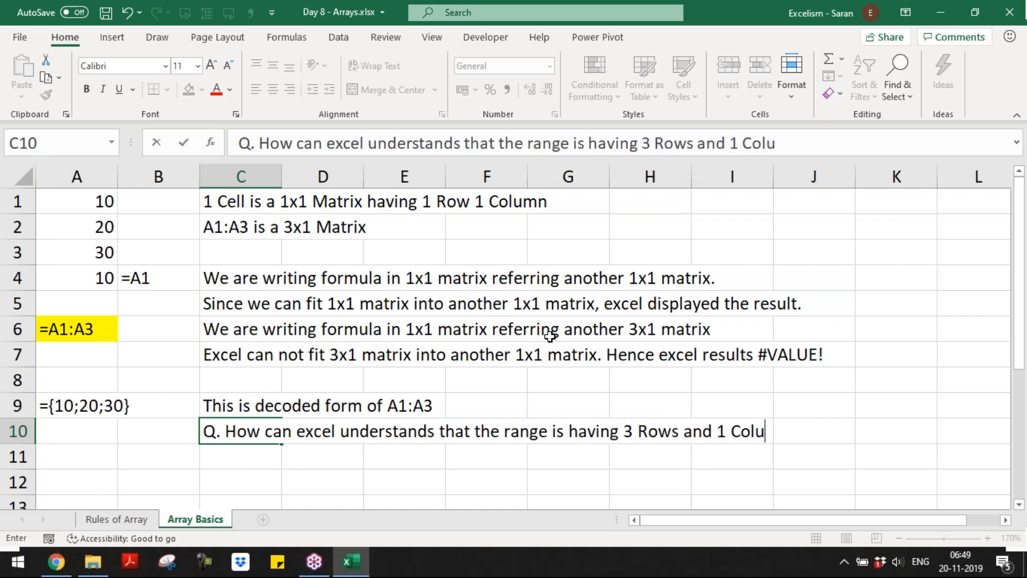
{"action": "type", "text": "nmn"}
{"action": "key", "text": "Return"}
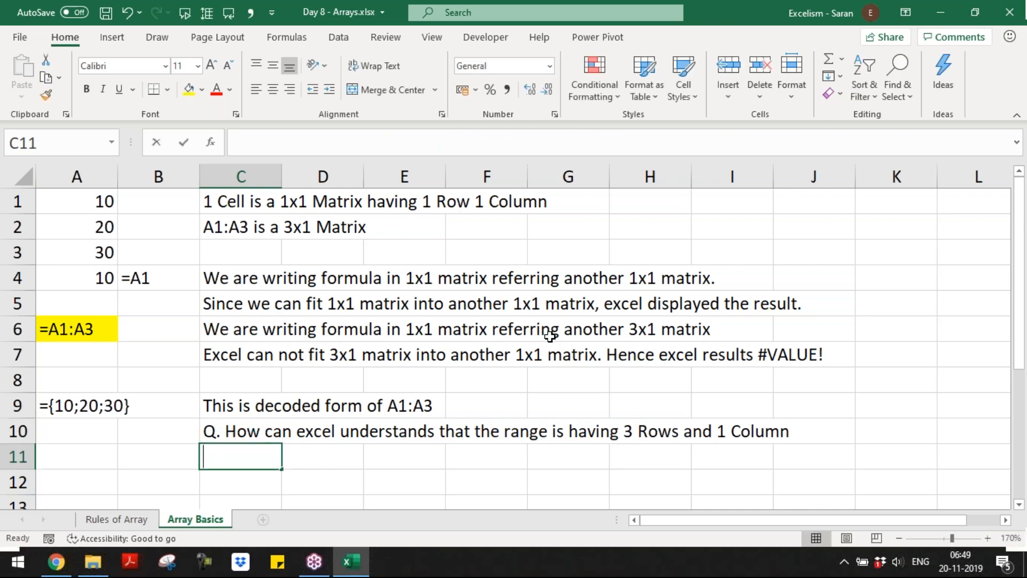
- Enter the note "In the above Array each value is seperated with ;" in cell C11
{"action": "type", "text": "In the above A"}
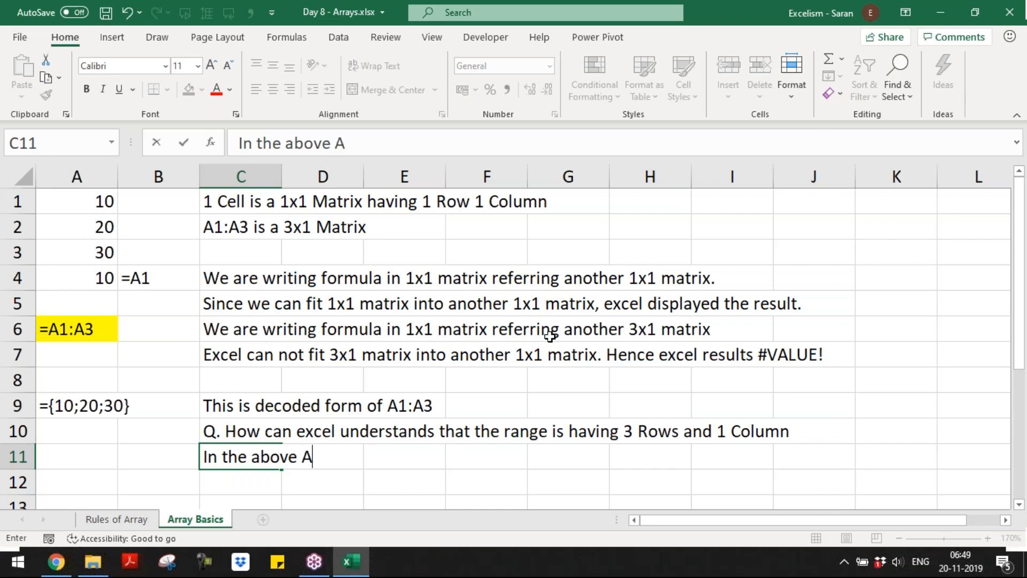
{"action": "type", "text": "rr "}
{"action": "type", "text": "y ec"}
{"action": "key", "text": "BackSpace"}
{"action": "type", "text": "ach v"}
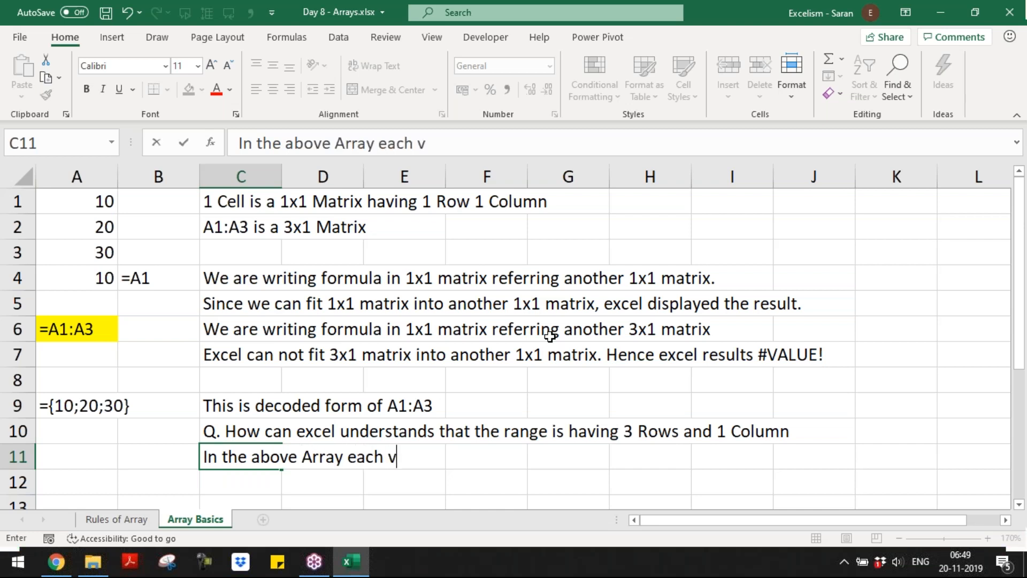
{"action": "type", "text": "alue is sepeart"}
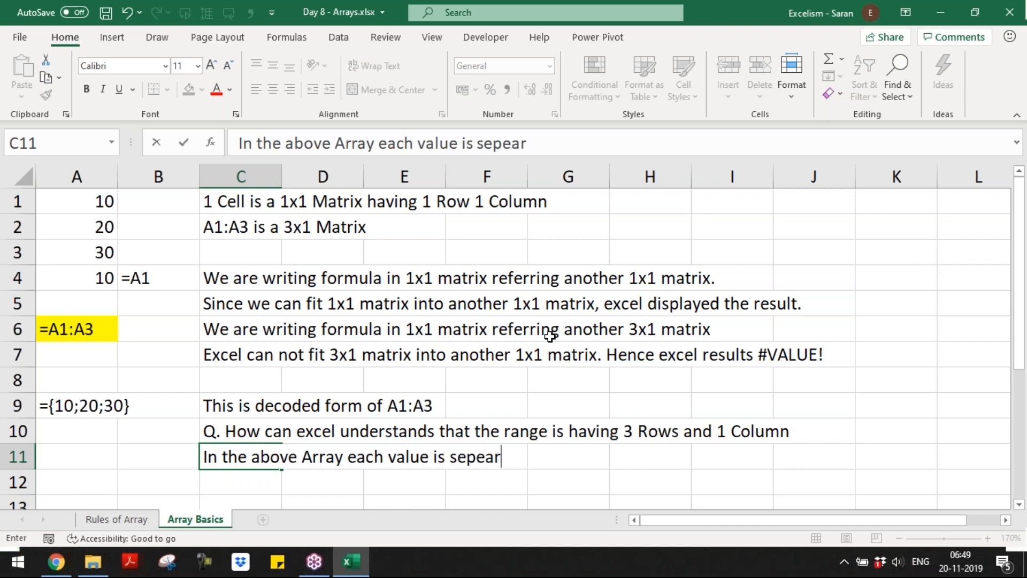
{"action": "key", "text": "BackSpace"}
{"action": "key", "text": "BackSpace"}
{"action": "key", "text": "BackSpace"}
{"action": "type", "text": "rated wi"}
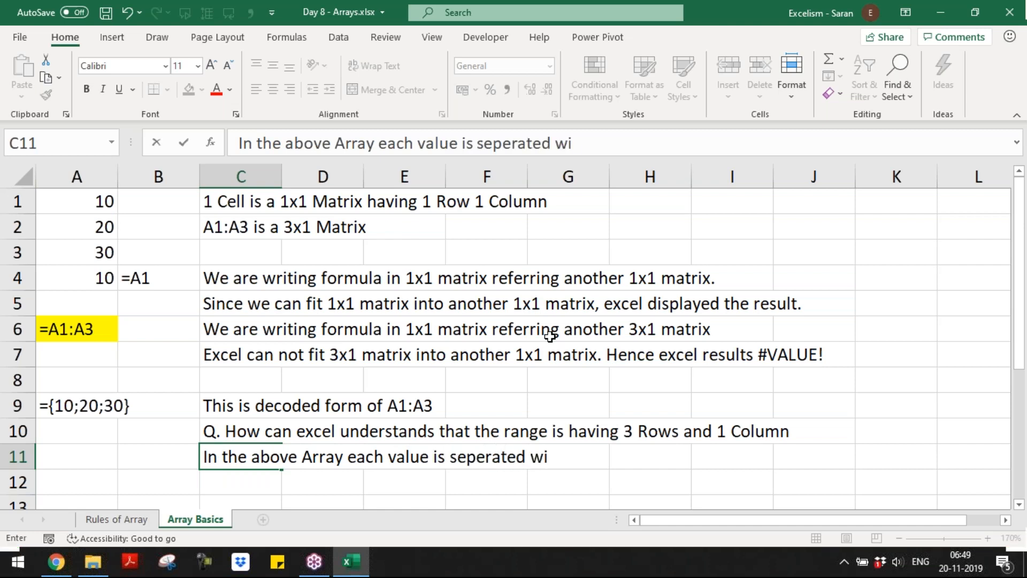
{"action": "type", "text": "th ;"}
{"action": "key", "text": "Return"}
- Enter the note "; is the indication that the value is in the next Row" in cell C12
{"action": "type", "text": "S"}
{"action": "key", "text": "BackSpace"}
{"action": "type", "text": ";"}
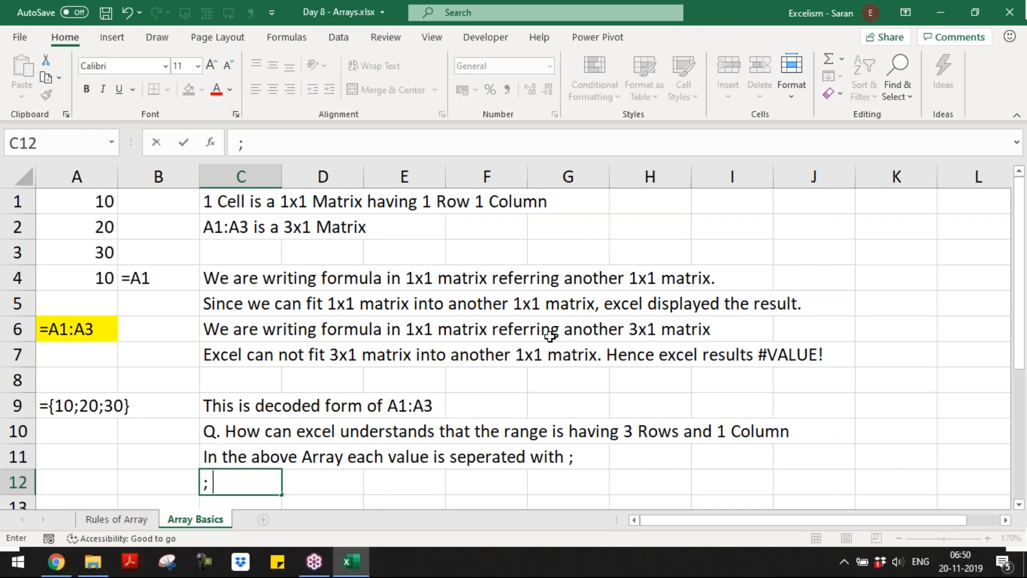
{"action": "type", "text": " is the "}
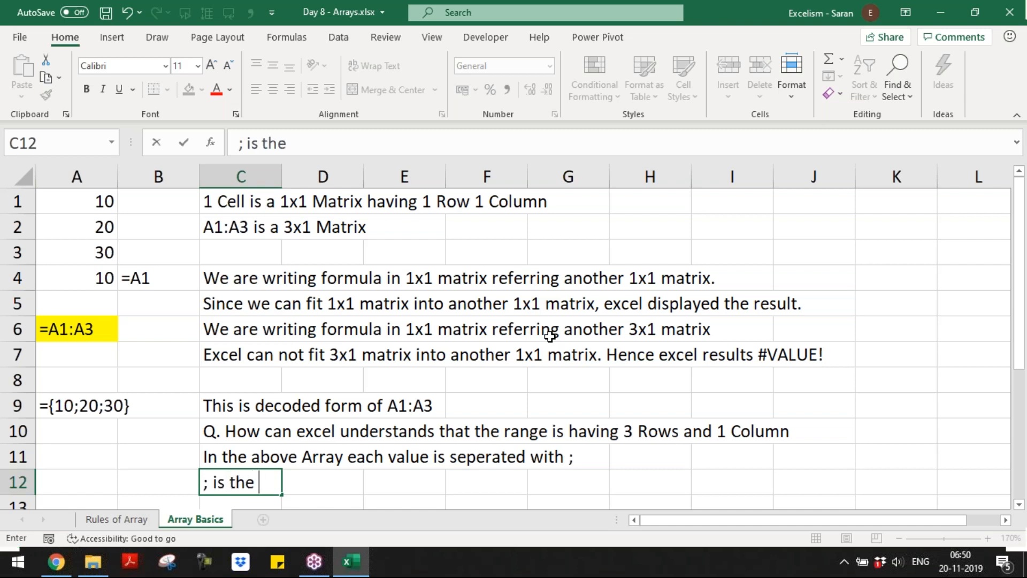
{"action": "type", "text": "indication t"}
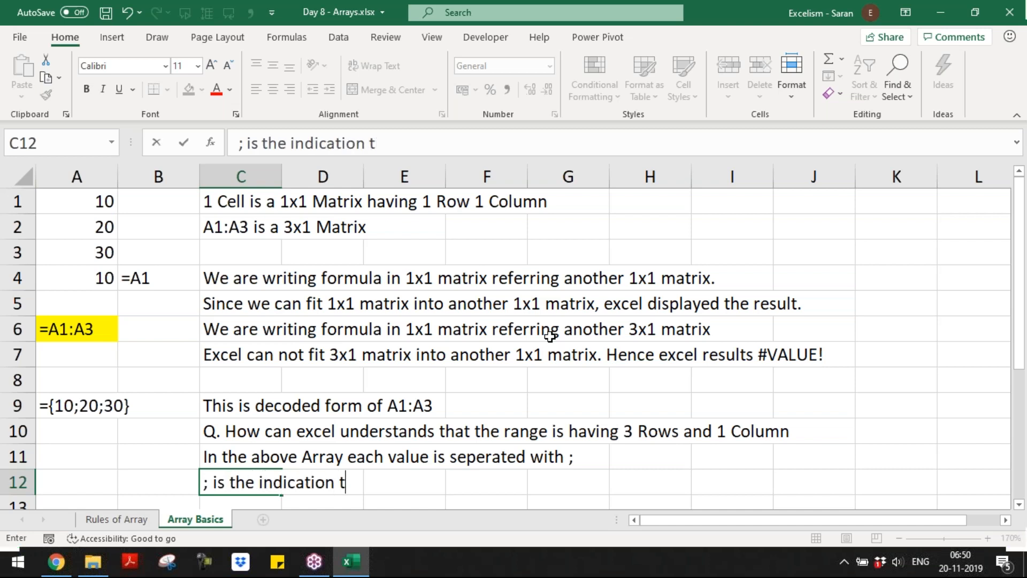
{"action": "type", "text": "hat the va"}
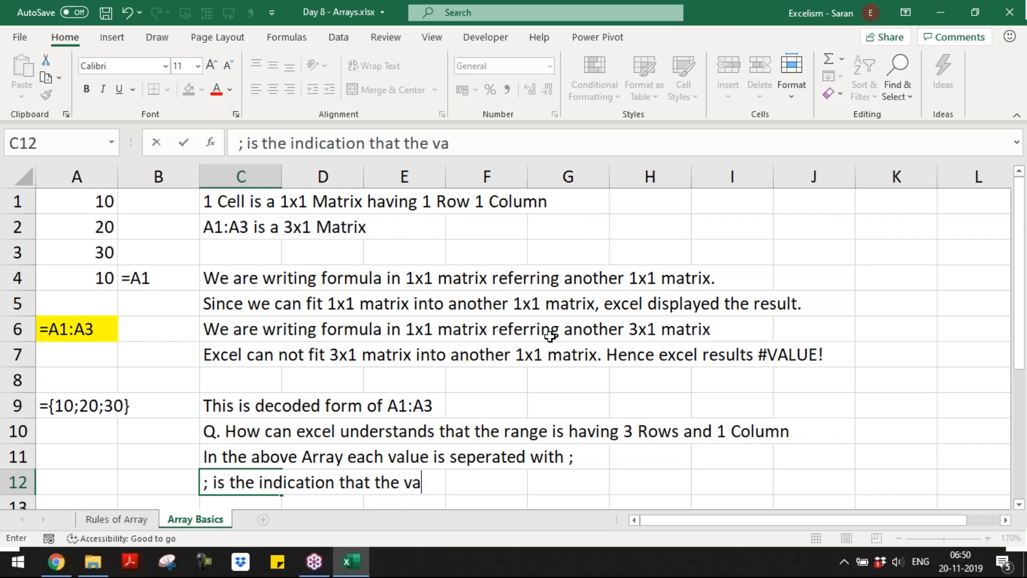
{"action": "type", "text": "lue is in the next Row"}
{"action": "key", "text": "ctrl+Return"}
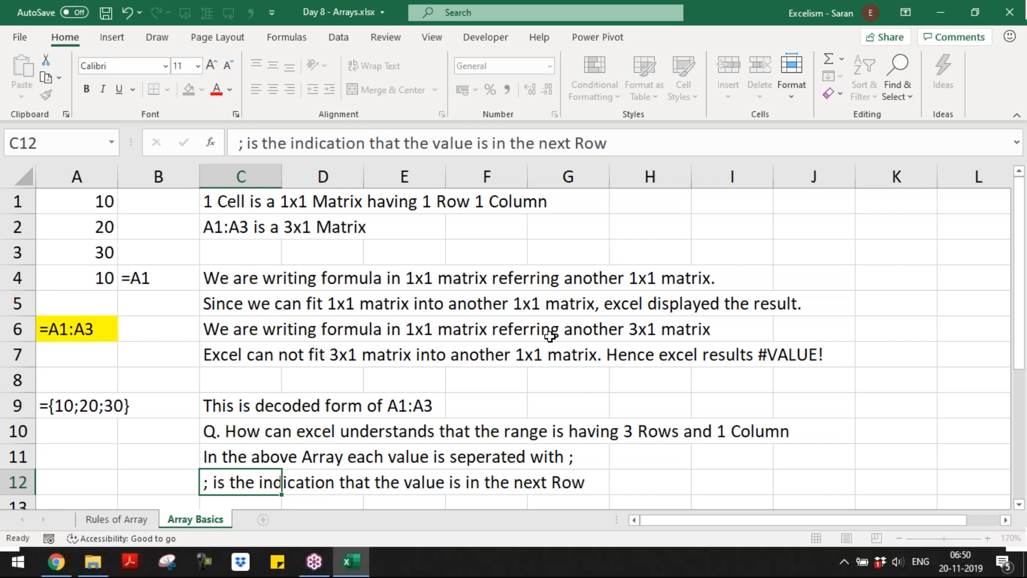
{"action": "key", "text": "Down"}
- Enter the sample values 10, 20 and 30 across cells C14 to E14
{"action": "left_click", "coordinate": [62, 377]}
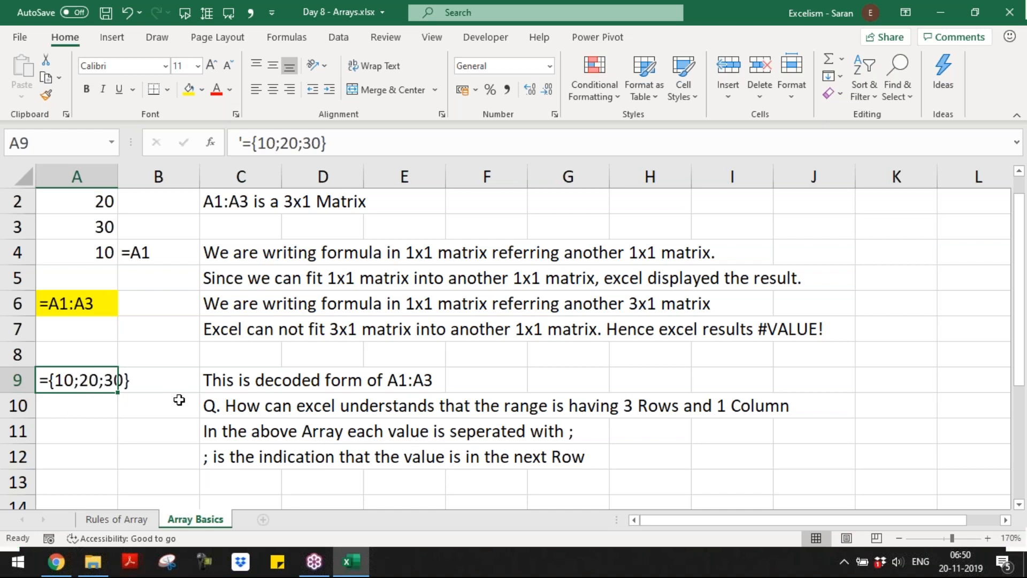
{"action": "left_click", "coordinate": [124, 476]}
{"action": "key", "text": "Down"}
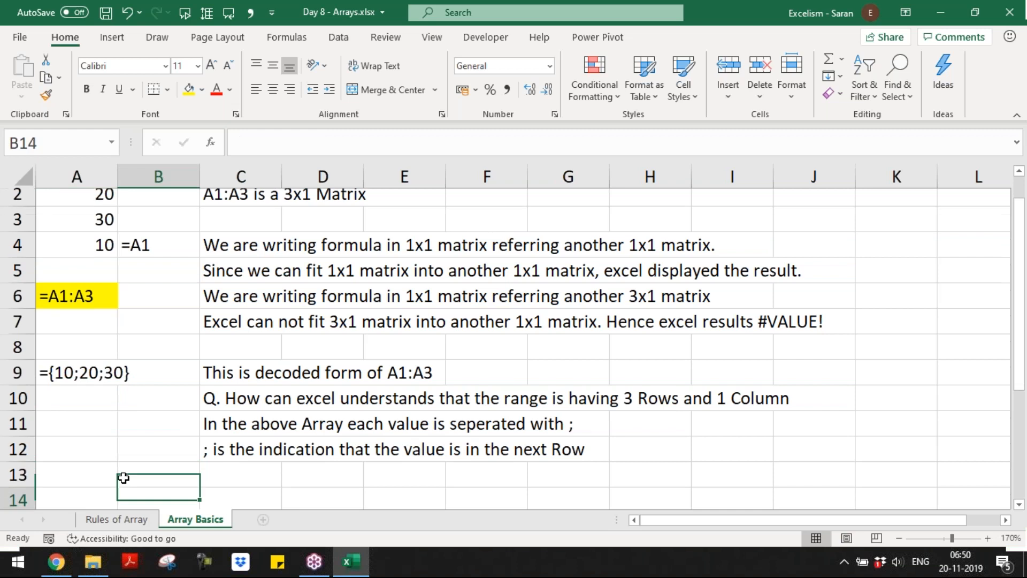
{"action": "key", "text": "Down"}
{"action": "scroll", "coordinate": [123, 478], "scroll_direction": "down", "scroll_amount": 2}
{"action": "key", "text": "Up"}
{"action": "key", "text": "Right"}
{"action": "type", "text": "1"}
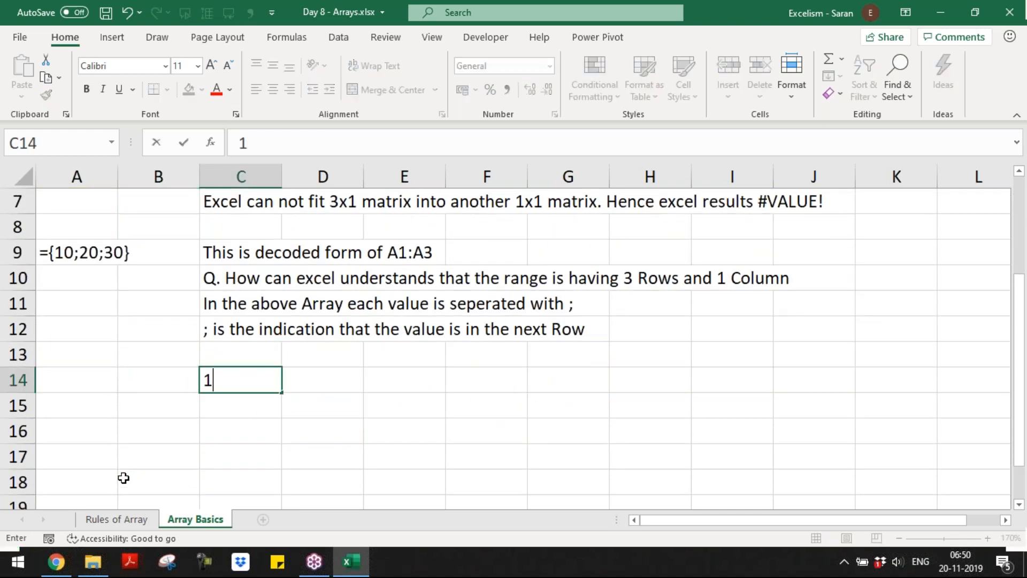
{"action": "type", "text": "0"}
{"action": "key", "text": "Right"}
{"action": "type", "text": "20"}
{"action": "key", "text": "Right"}
{"action": "type", "text": "30"}
{"action": "key", "text": "Right"}
- Try the formula =C14:E14 in cell A15 and undo it
{"action": "key", "text": "Down"}
{"action": "key", "text": "Down"}
{"action": "key", "text": "Left"}
{"action": "key", "text": "Left"}
{"action": "key", "text": "Left"}
{"action": "key", "text": "Left"}
{"action": "key", "text": "Left"}
{"action": "key", "text": "Up"}
{"action": "type", "text": "="}
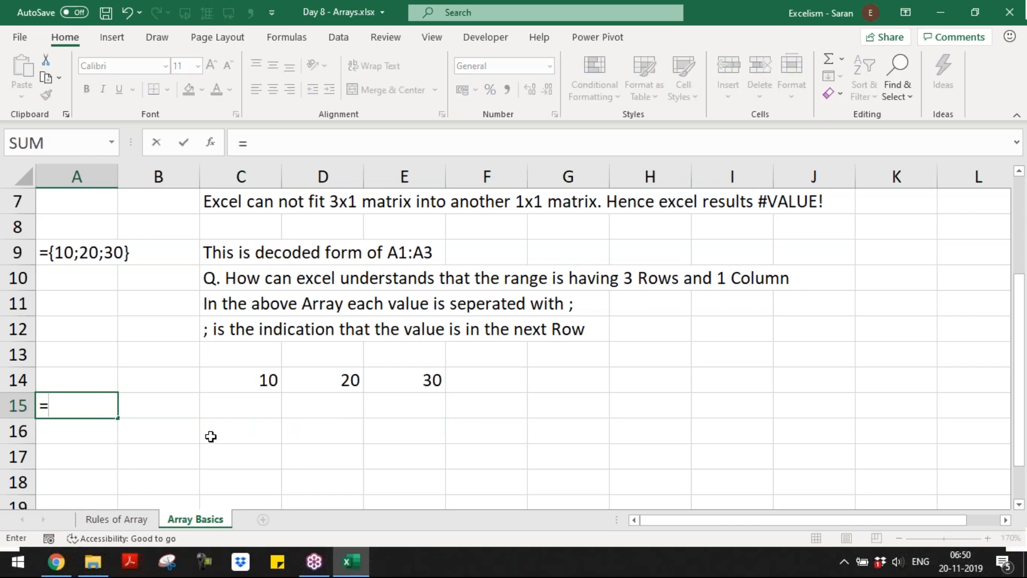
{"action": "left_click_drag", "start_coordinate": [238, 379], "coordinate": [434, 381]}
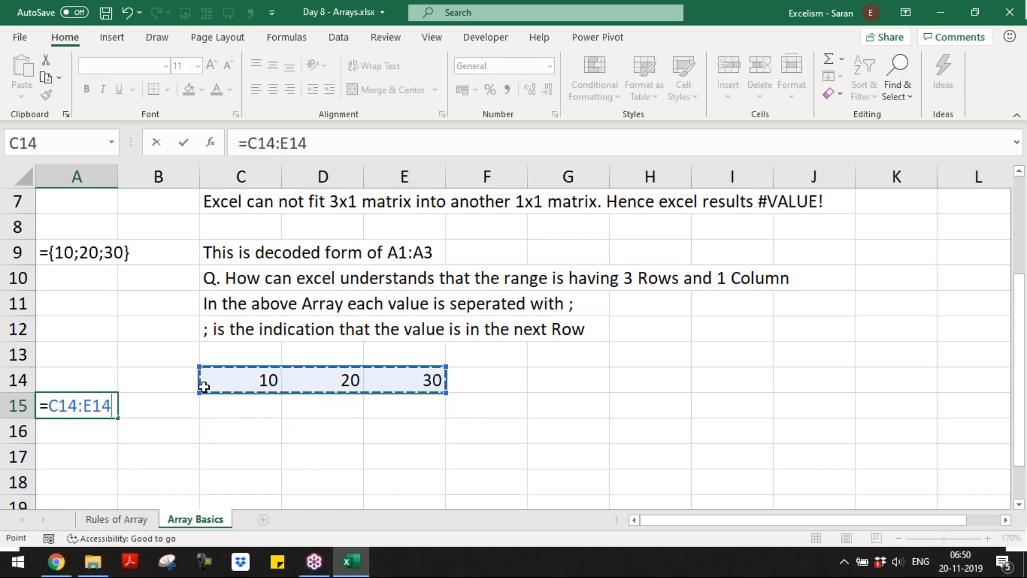
{"action": "key", "text": "ctrl+Return"}
{"action": "left_click", "coordinate": [224, 384]}
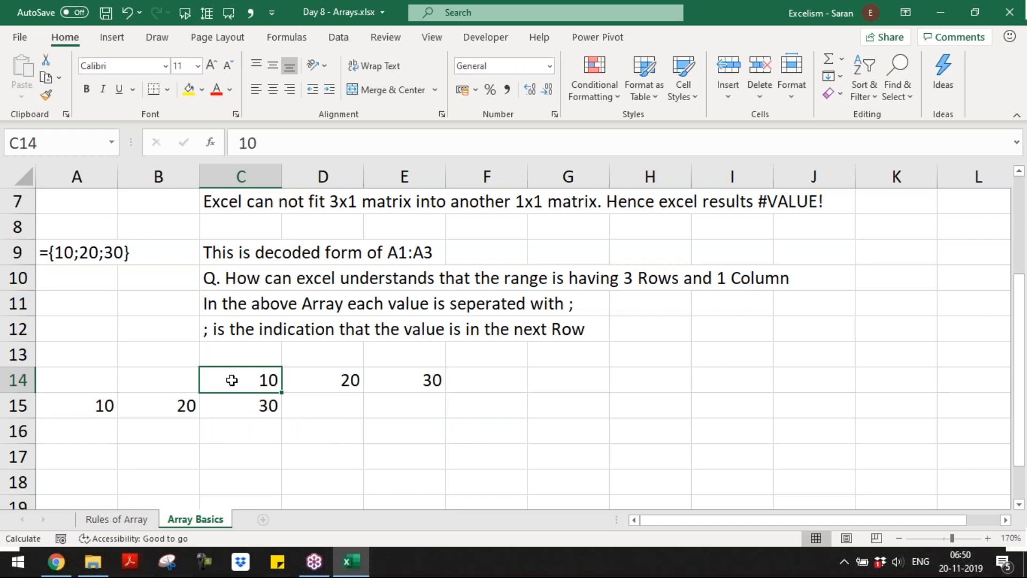
{"action": "key", "text": "ctrl+z"}
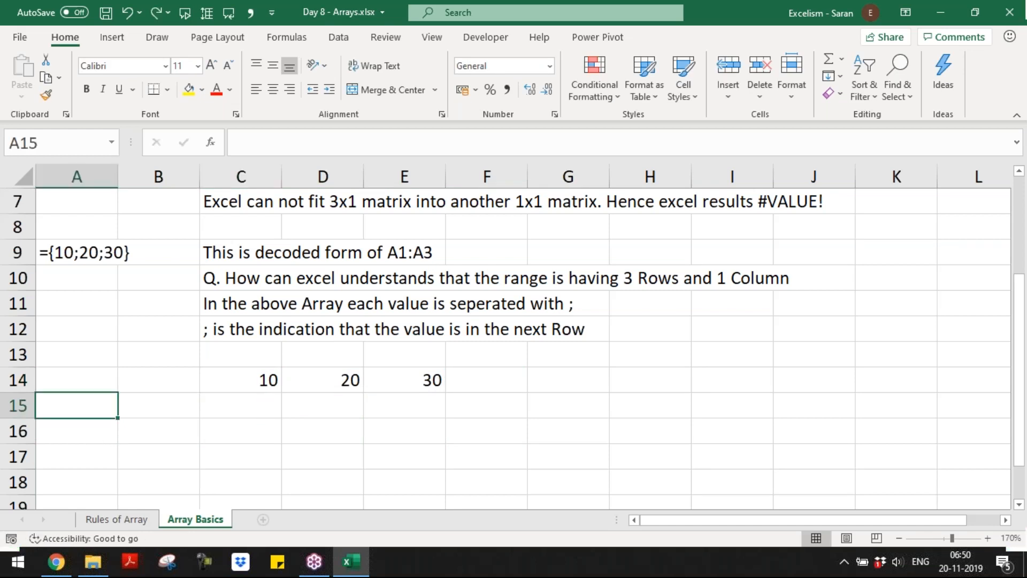
{"action": "type", "text": "="}
{"action": "left_click", "coordinate": [264, 380]}
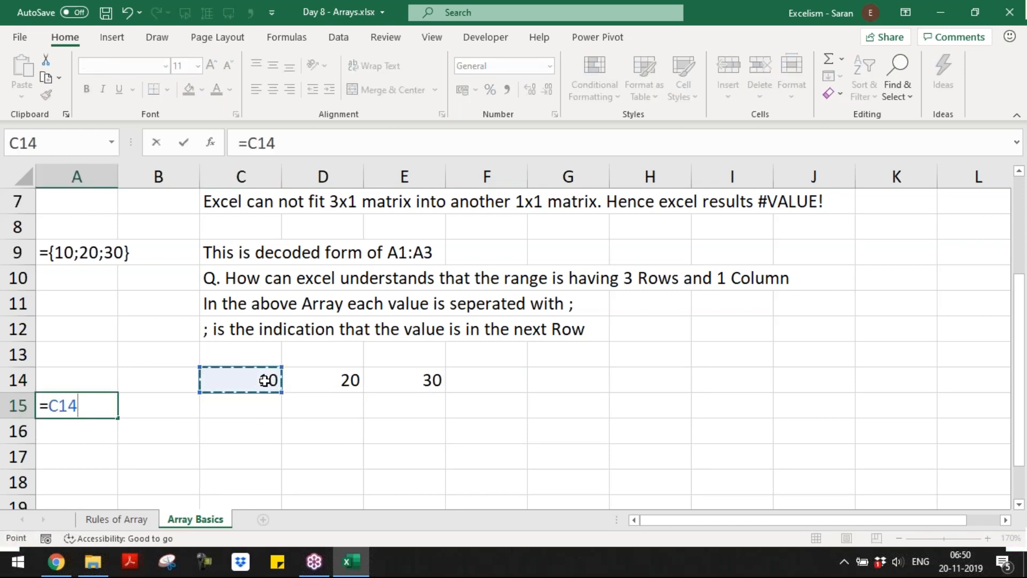
{"action": "key", "text": "Return"}
{"action": "key", "text": "Up"}
- Evaluate a C14:E14 reference in cell A15 and keep the decoded formula ={10,20,30} there as text
{"action": "type", "text": "="}
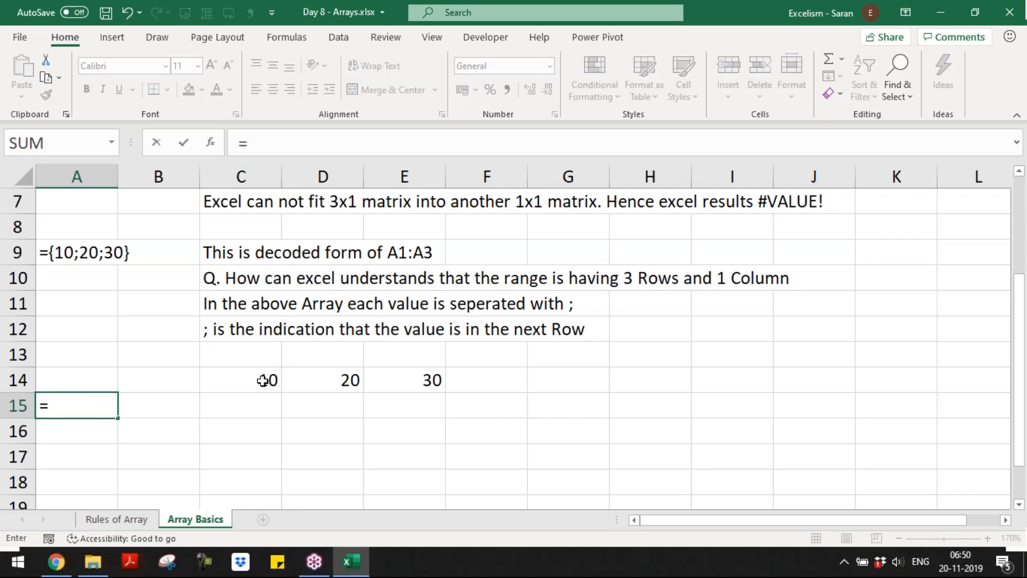
{"action": "left_click_drag", "start_coordinate": [264, 379], "coordinate": [413, 370]}
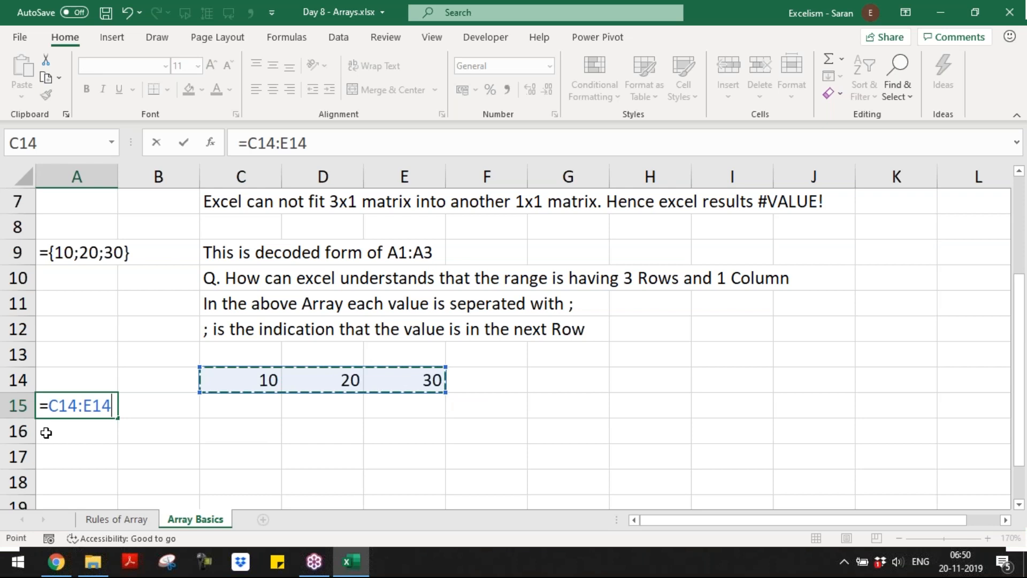
{"action": "key", "text": "shift+Left"}
{"action": "key", "text": "shift+Left"}
{"action": "key", "text": "shift+Left"}
{"action": "key", "text": "shift+Left"}
{"action": "key", "text": "shift+Left"}
{"action": "key", "text": "shift+Left"}
{"action": "key", "text": "shift+Left"}
{"action": "key", "text": "F2"}
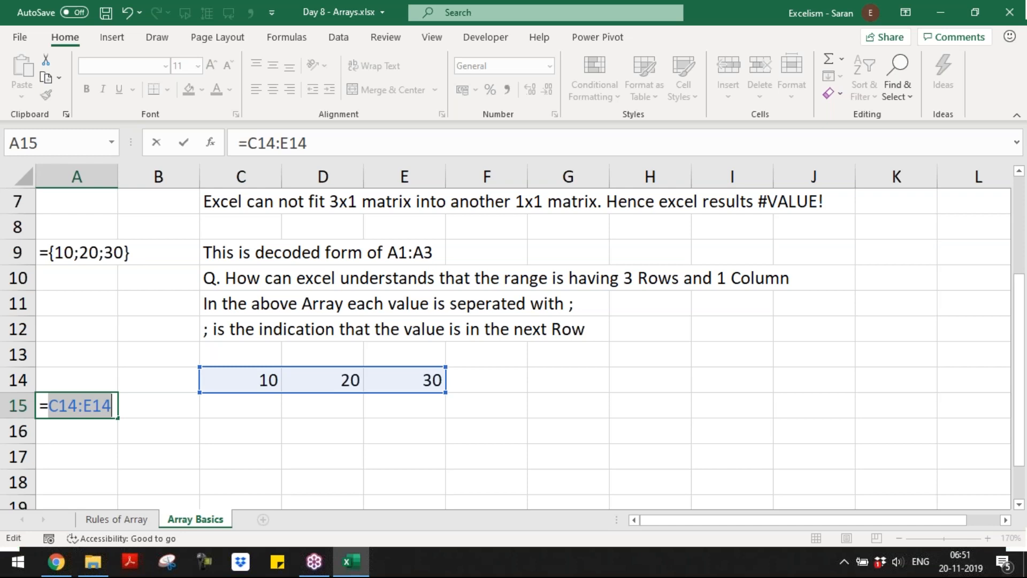
{"action": "key", "text": "F9"}
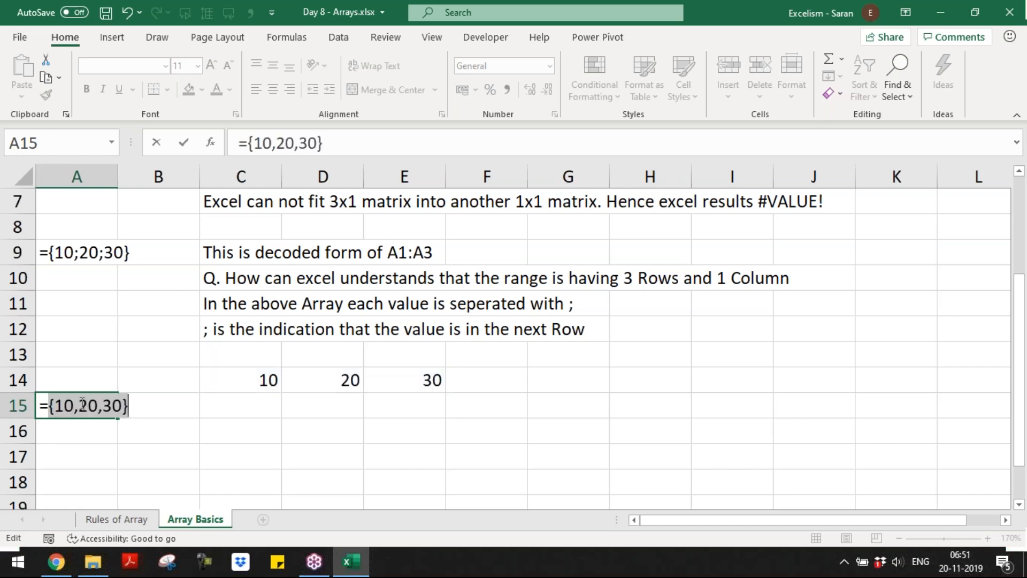
{"action": "left_click", "coordinate": [43, 407]}
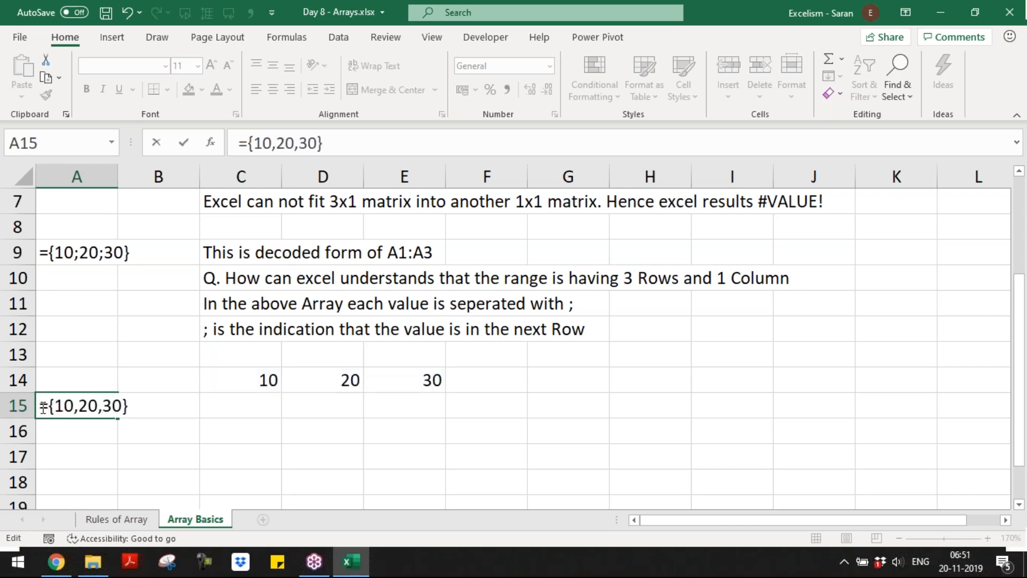
{"action": "type", "text": "'"}
{"action": "key", "text": "Tab"}
- Enter the note "This is decoded form of C14:E14" in cell C15
{"action": "key", "text": "Tab"}
{"action": "type", "text": "T"}
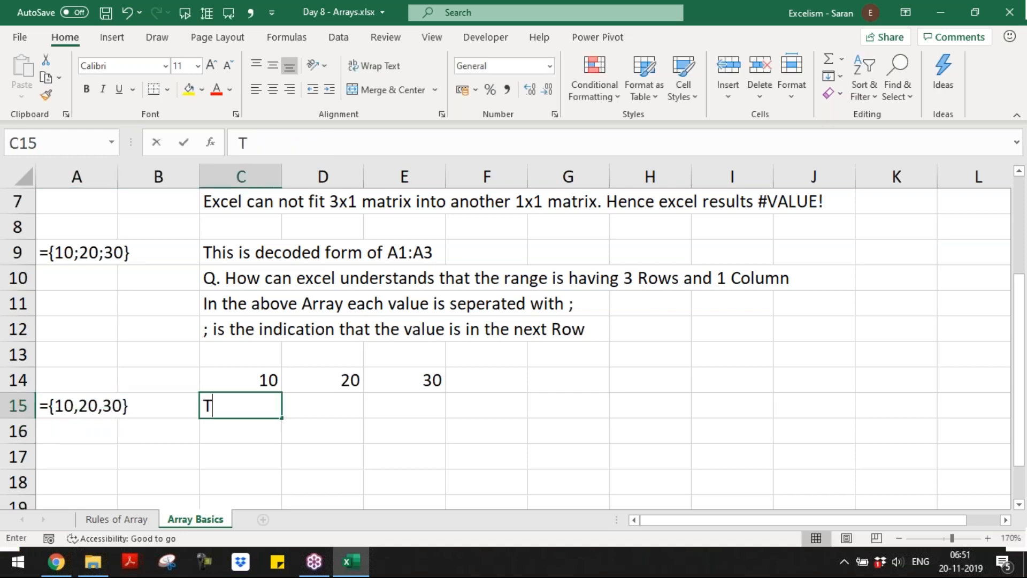
{"action": "type", "text": "his is the"}
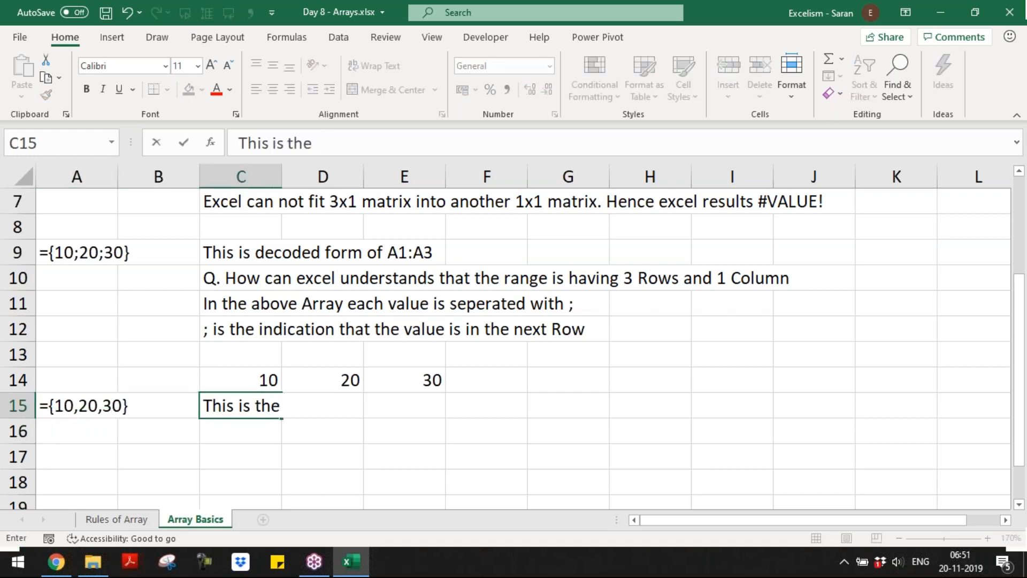
{"action": "key", "text": "BackSpace"}
{"action": "key", "text": "BackSpace"}
{"action": "key", "text": "BackSpace"}
{"action": "type", "text": "ded"}
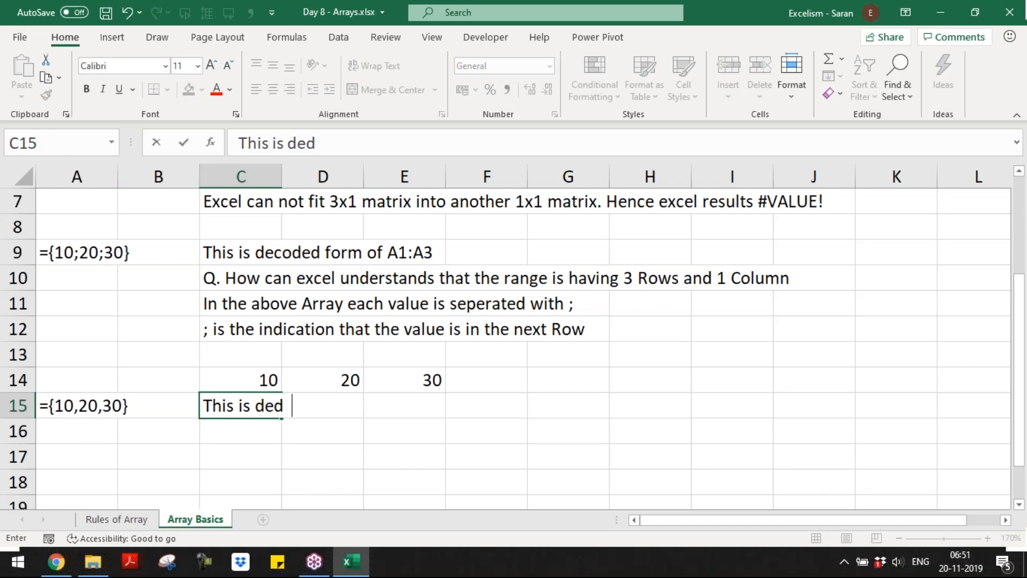
{"action": "key", "text": "BackSpace"}
{"action": "type", "text": "coded form of C2"}
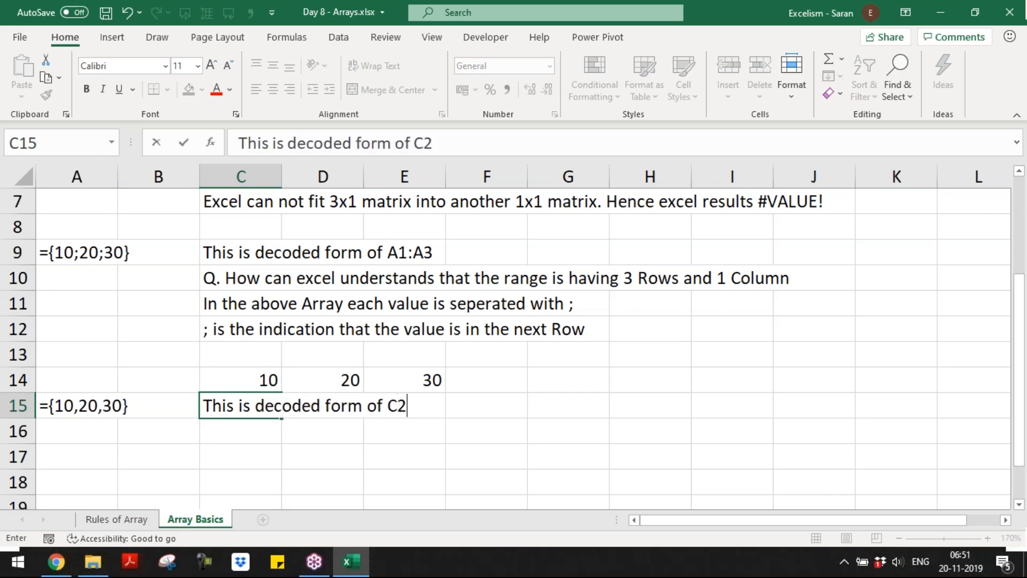
{"action": "key", "text": "BackSpace"}
{"action": "type", "text": "14:E14"}
{"action": "key", "text": "Return"}
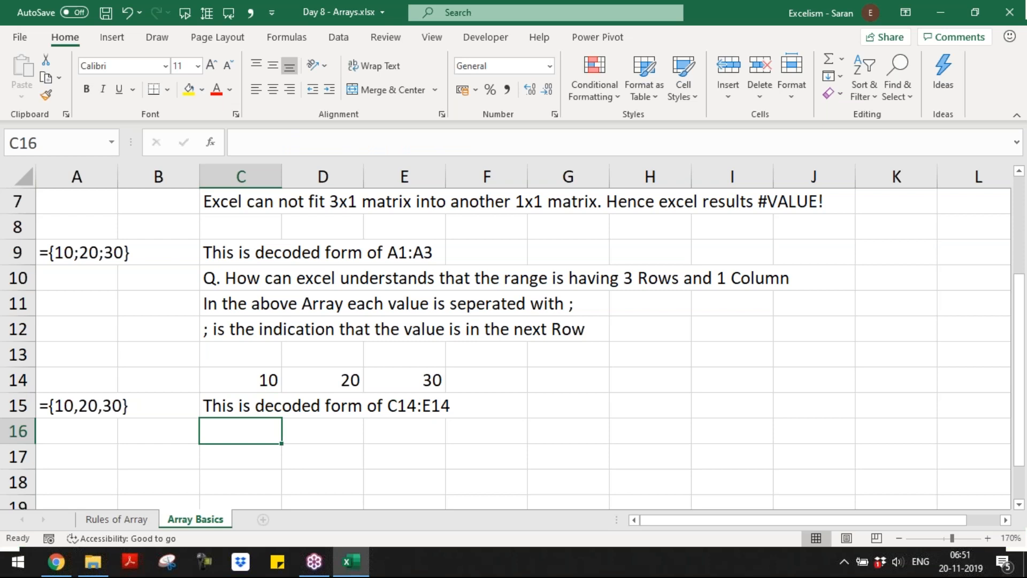
- Enter the note "In the array each value is seperated with Comma (,)" in cell C16
{"action": "type", "text": "In the arrya each"}
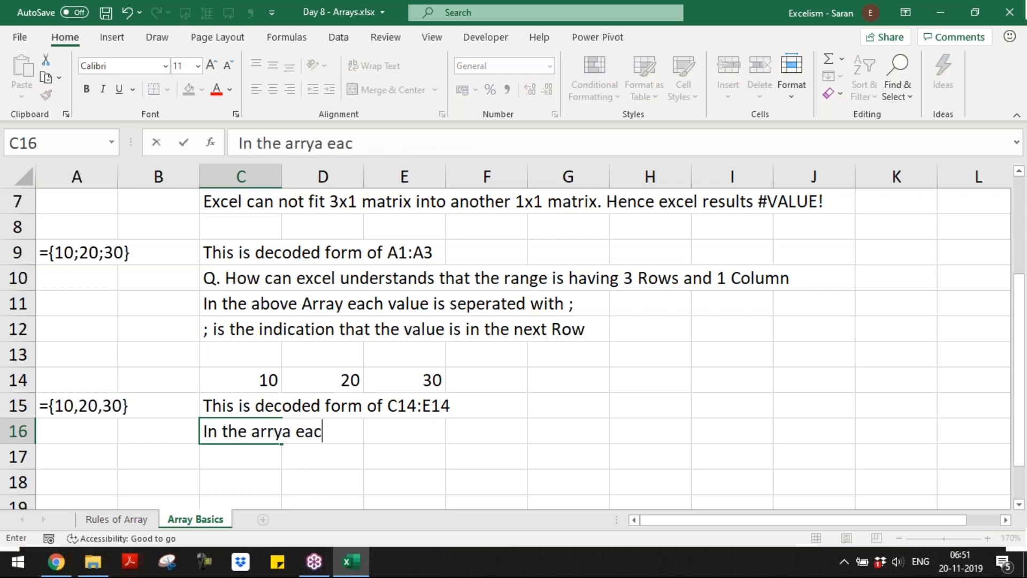
{"action": "key", "text": "BackSpace"}
{"action": "key", "text": "BackSpace"}
{"action": "key", "text": "BackSpace"}
{"action": "key", "text": "BackSpace"}
{"action": "key", "text": "BackSpace"}
{"action": "key", "text": "BackSpace"}
{"action": "key", "text": "BackSpace"}
{"action": "type", "text": "a"}
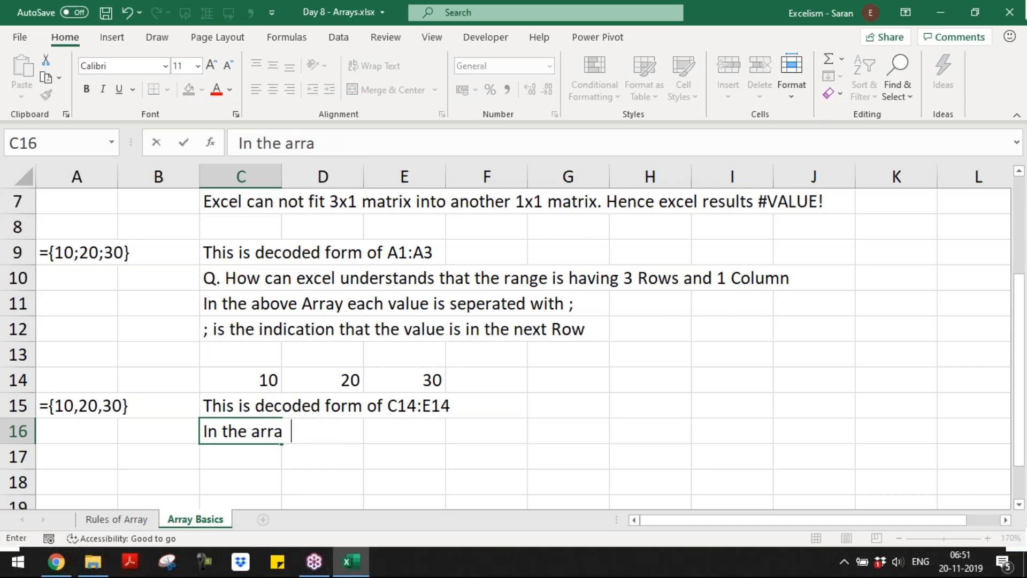
{"action": "type", "text": "y each value is spe"}
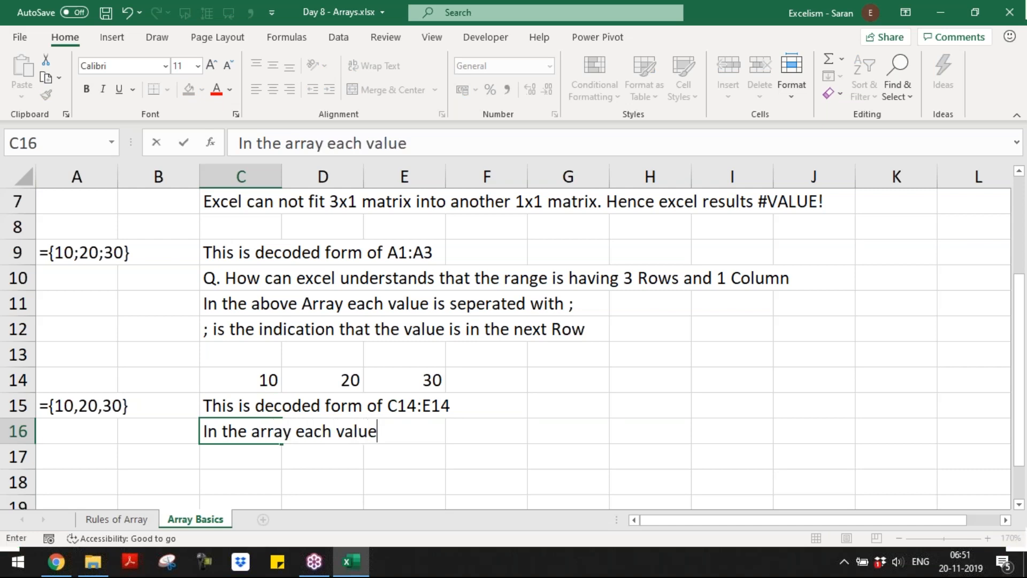
{"action": "key", "text": "BackSpace"}
{"action": "key", "text": "BackSpace"}
{"action": "type", "text": "eperated with "}
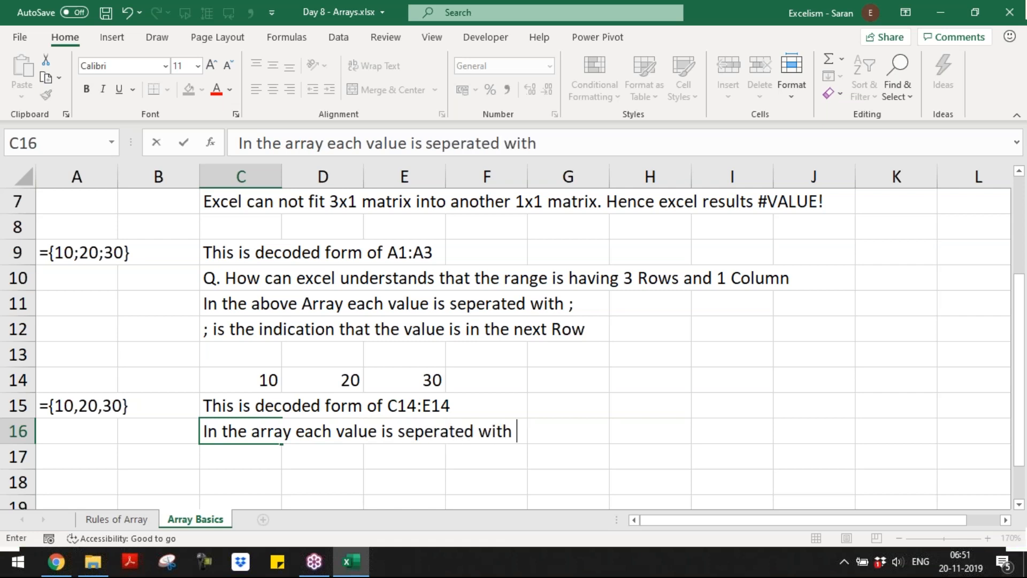
{"action": "type", "text": "Comman"}
{"action": "key", "text": "BackSpace"}
{"action": "type", "text": "(,)"}
{"action": "key", "text": "Return"}
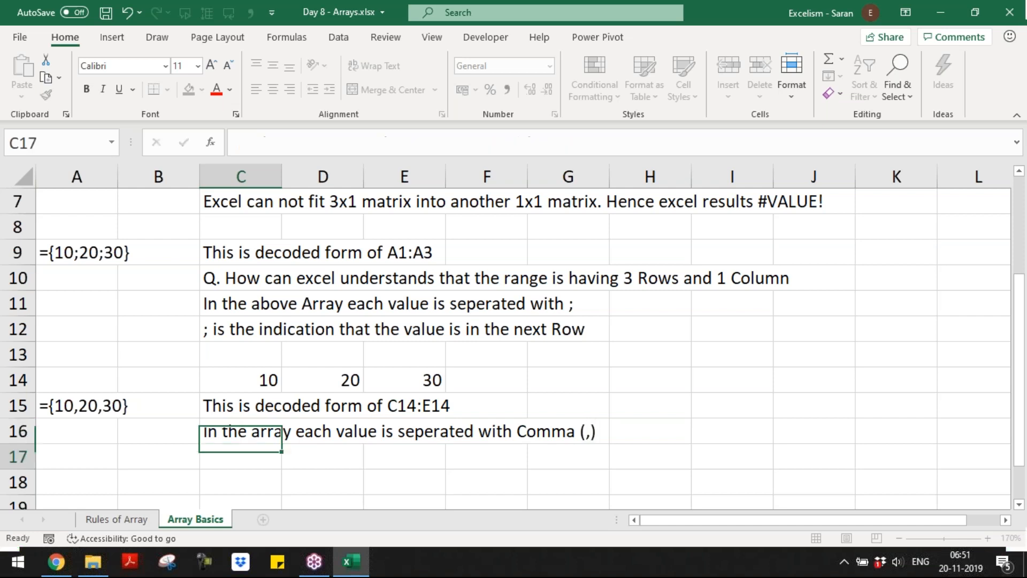
- Enter the note ", is the indication that the value is in the next Column" in cell C17
{"action": "left_click", "coordinate": [82, 404]}
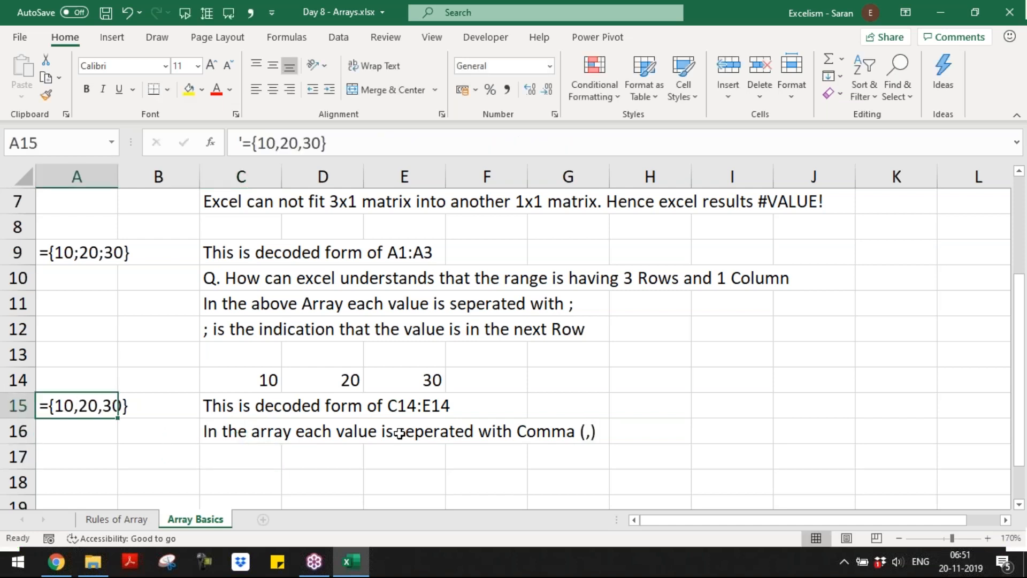
{"action": "left_click", "coordinate": [271, 456]}
{"action": "key", "text": "F2"}
{"action": "type", "text": ", is the "}
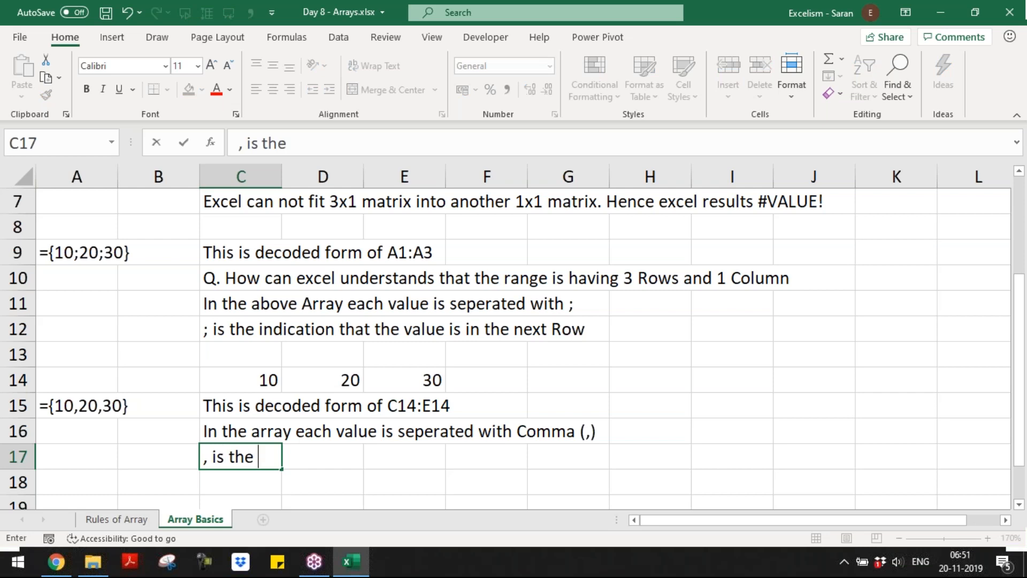
{"action": "type", "text": "indicat"}
{"action": "key", "text": "BackSpace"}
{"action": "key", "text": "BackSpace"}
{"action": "type", "text": "ica"}
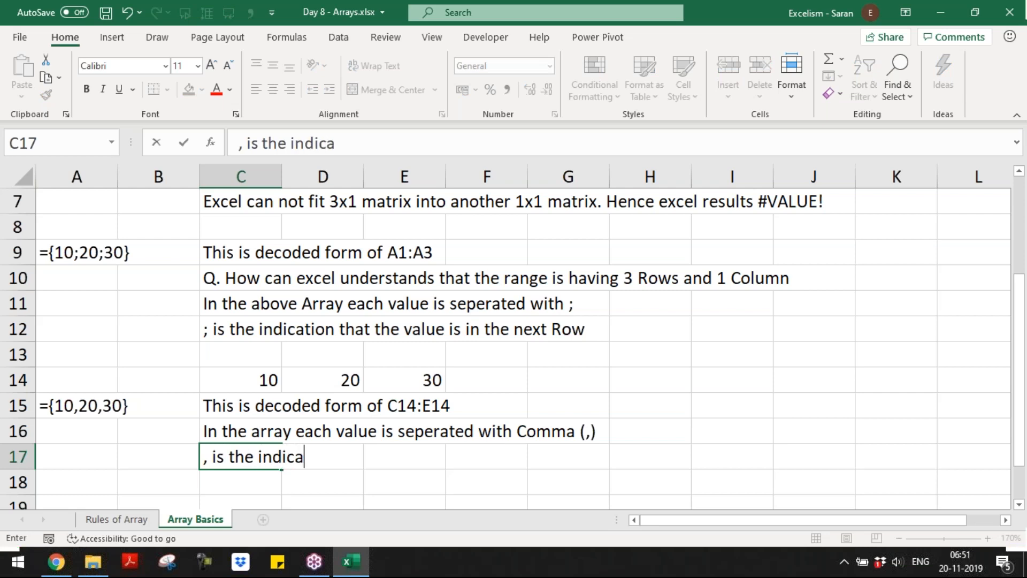
{"action": "type", "text": "tion that "}
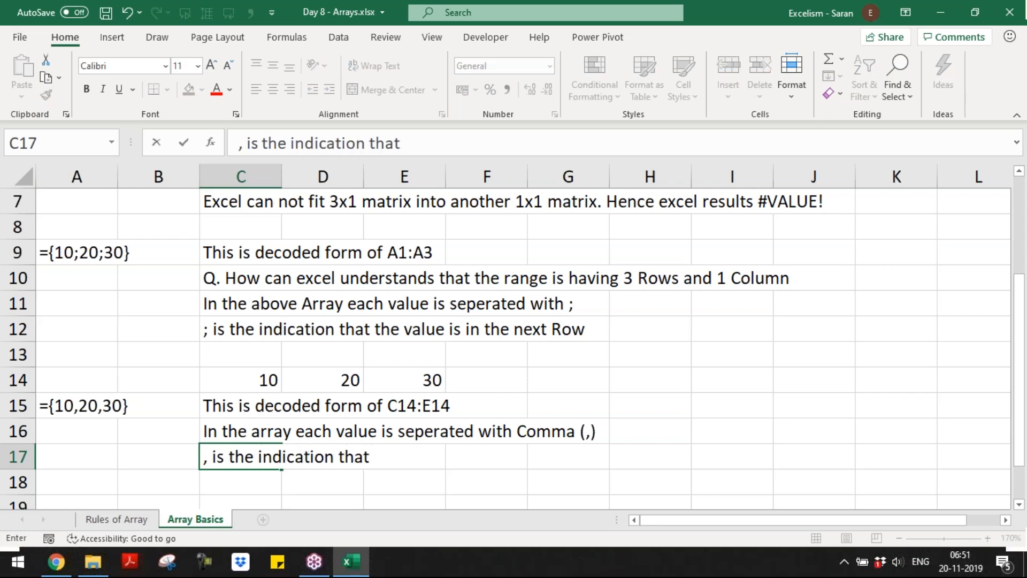
{"action": "type", "text": "the value is in the next"}
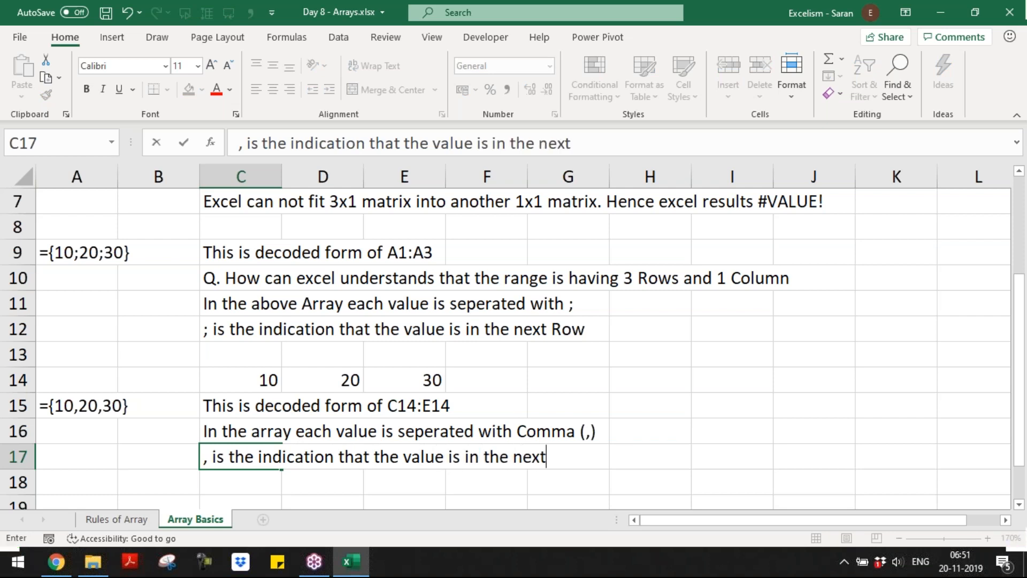
{"action": "type", "text": " Column"}
{"action": "key", "text": "Return"}
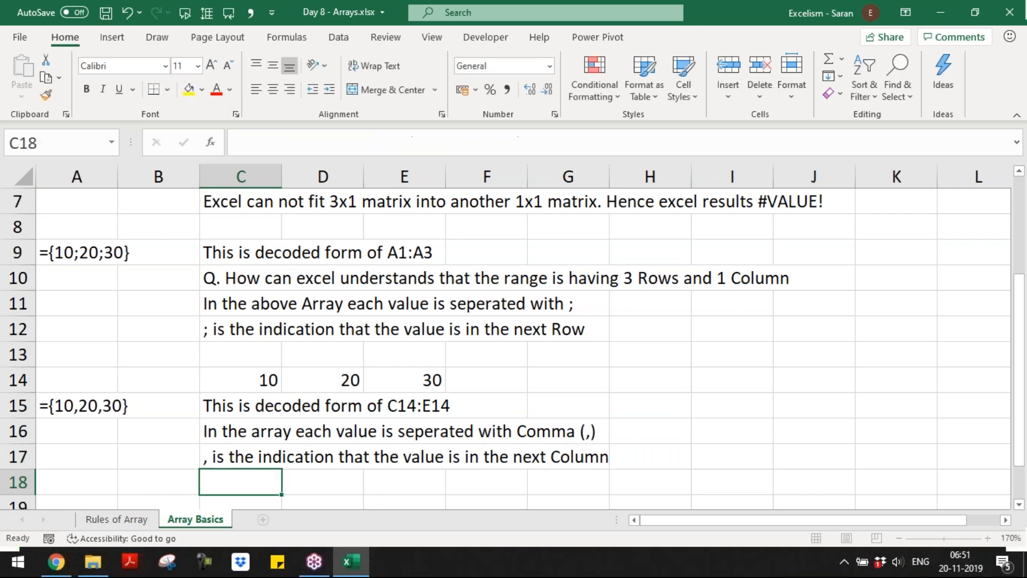
- Enter the sample values 10, 20 and 30 across cells A19 to C19
{"action": "key", "text": "Return"}
{"action": "key", "text": "Return"}
{"action": "key", "text": "Up"}
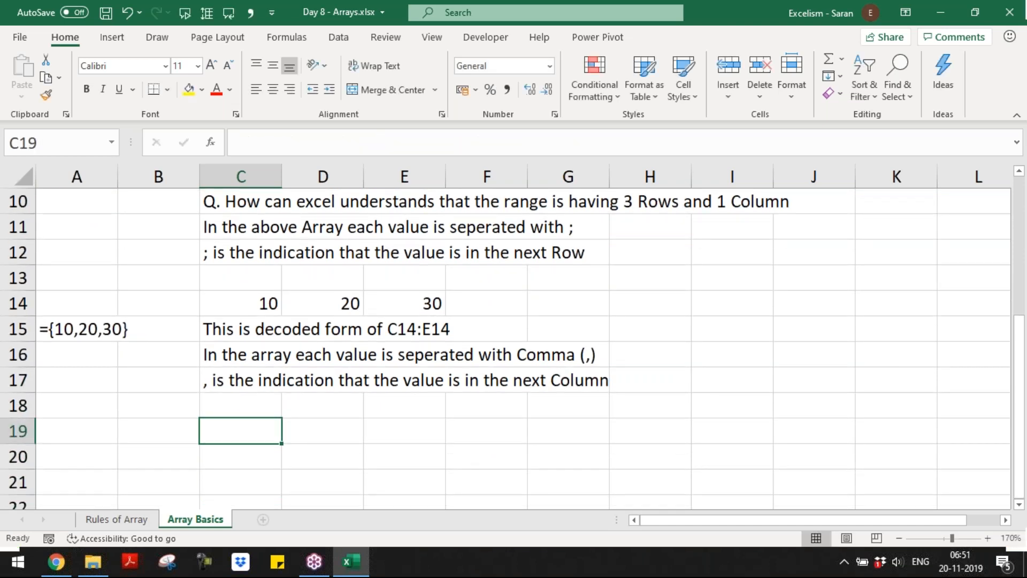
{"action": "left_click", "coordinate": [77, 431]}
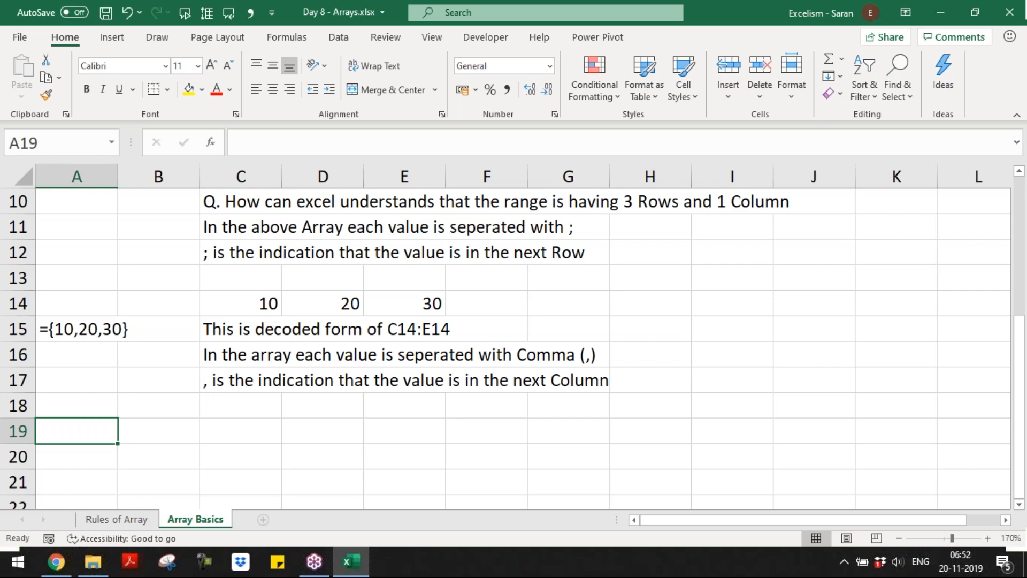
{"action": "left_click", "coordinate": [322, 430]}
{"action": "left_click", "coordinate": [76, 431]}
{"action": "left_click_drag", "start_coordinate": [77, 430], "coordinate": [76, 500]}
{"action": "key", "text": "Up"}
{"action": "key", "text": "Down"}
{"action": "type", "text": "10"}
{"action": "key", "text": "Tab"}
{"action": "type", "text": "20"}
{"action": "key", "text": "Tab"}
{"action": "key", "text": "Tab"}
{"action": "type", "text": "30"}
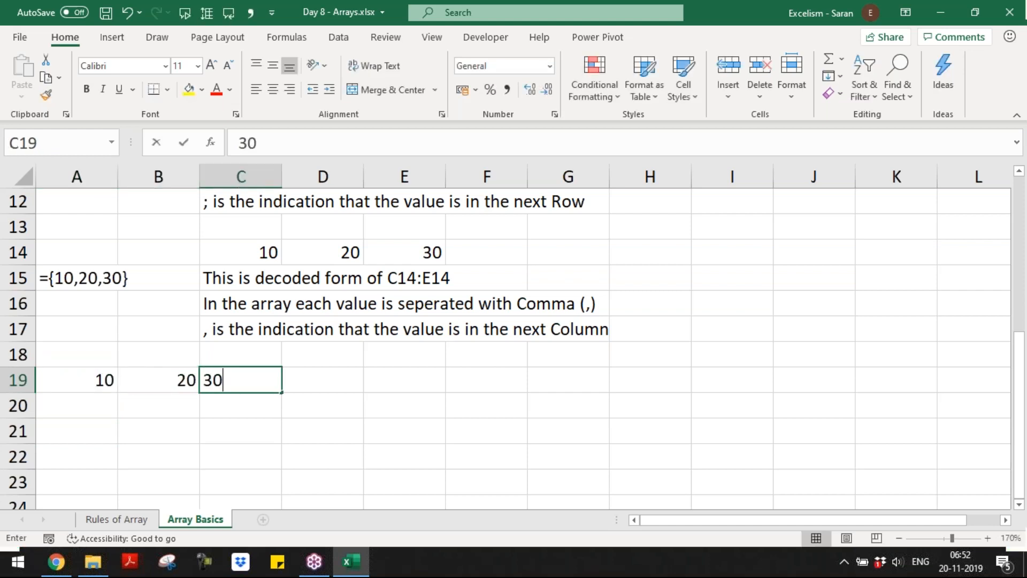
{"action": "key", "text": "Return"}
- Enter the values 40, 50 and 60 across cells A20 to C20
{"action": "type", "text": "40"}
{"action": "key", "text": "Tab"}
{"action": "type", "text": "50"}
{"action": "key", "text": "Tab"}
{"action": "type", "text": "60"}
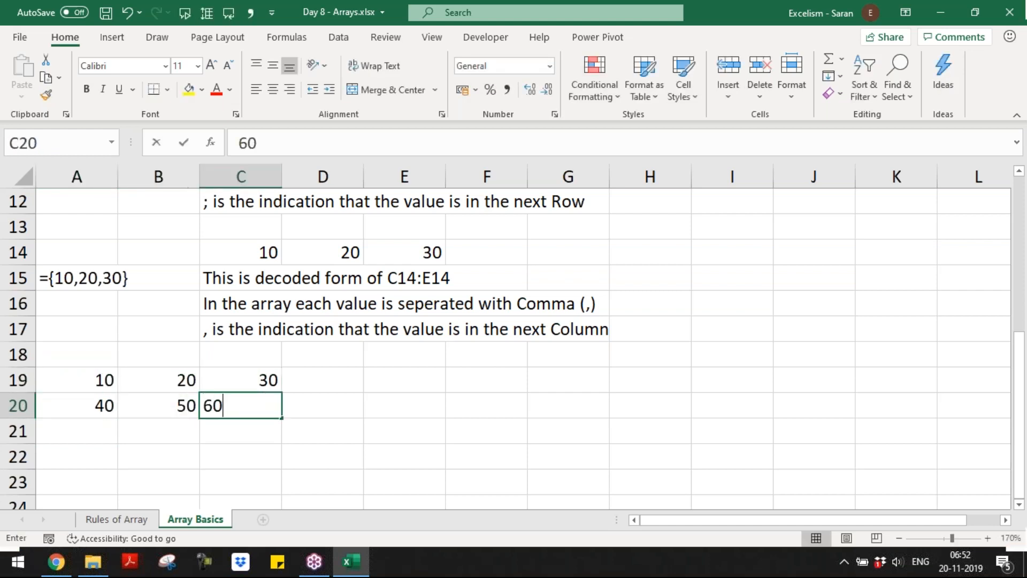
{"action": "key", "text": "Return"}
- Enter the values 70, 80 and 90 across cells A21 to C21
{"action": "type", "text": "70"}
{"action": "key", "text": "Tab"}
{"action": "type", "text": "80"}
{"action": "key", "text": "Tab"}
{"action": "type", "text": "9"}
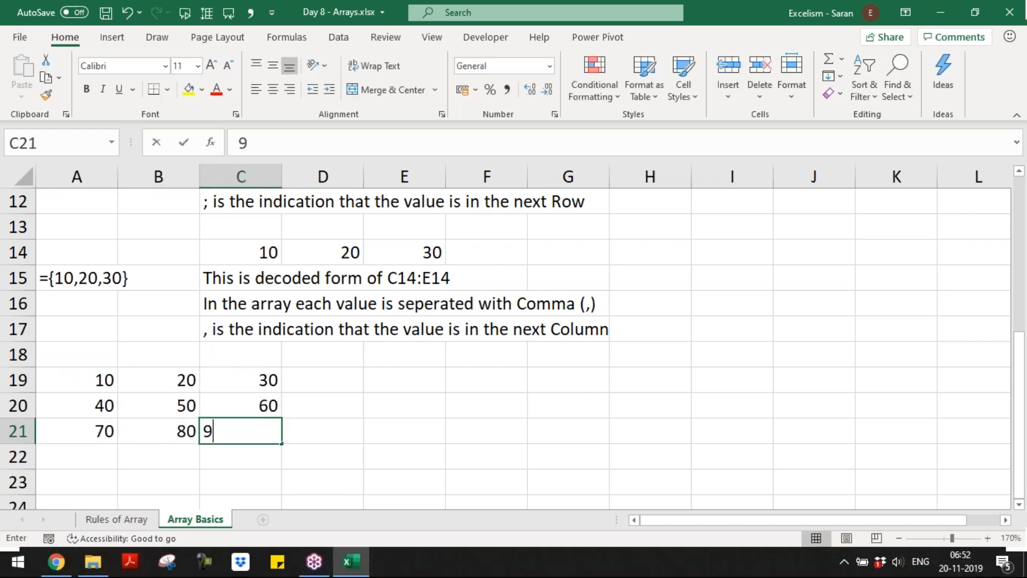
{"action": "key", "text": "Return"}
{"action": "key", "text": "Up"}
{"action": "key", "text": "Right"}
{"action": "key", "text": "Right"}
{"action": "type", "text": "90"}
{"action": "key", "text": "Return"}
{"action": "key", "text": "Down"}
{"action": "key", "text": "Down"}
{"action": "key", "text": "Down"}
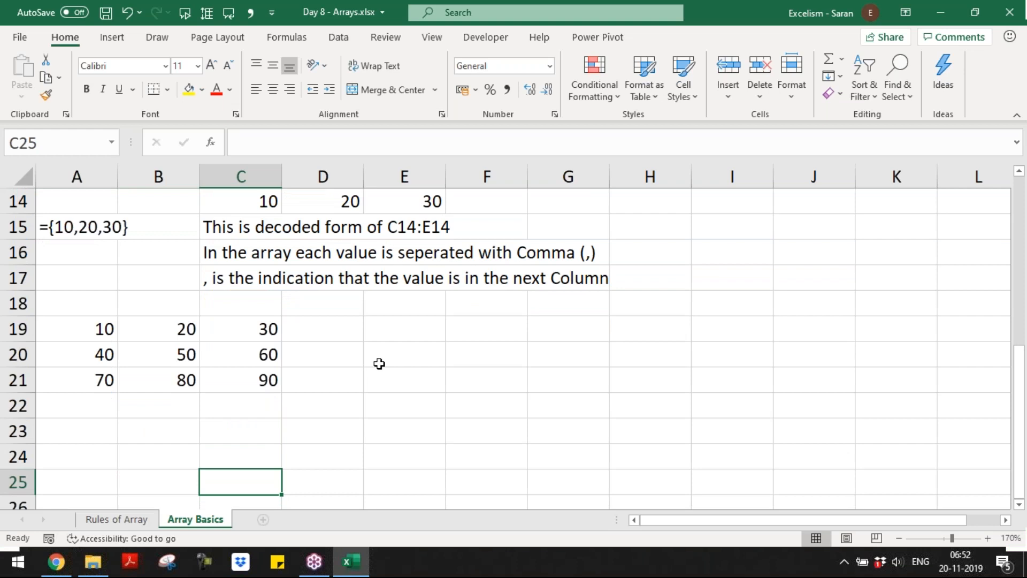
- Try the references =A1 and =A19 in cell E19 and clear the cell
{"action": "left_click", "coordinate": [399, 351]}
{"action": "key", "text": "Up"}
{"action": "type", "text": "=A1"}
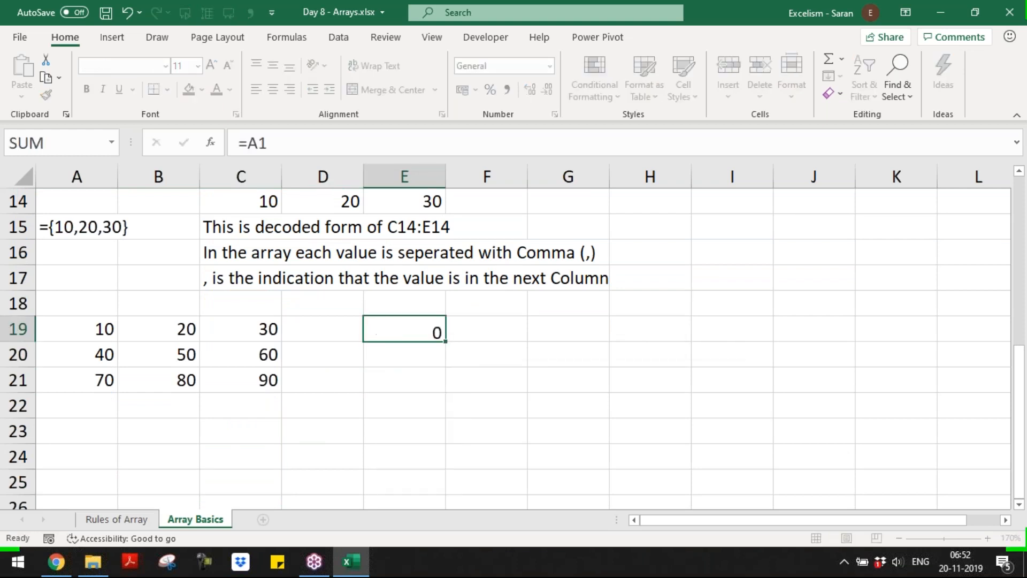
{"action": "key", "text": "Return"}
{"action": "key", "text": "Up"}
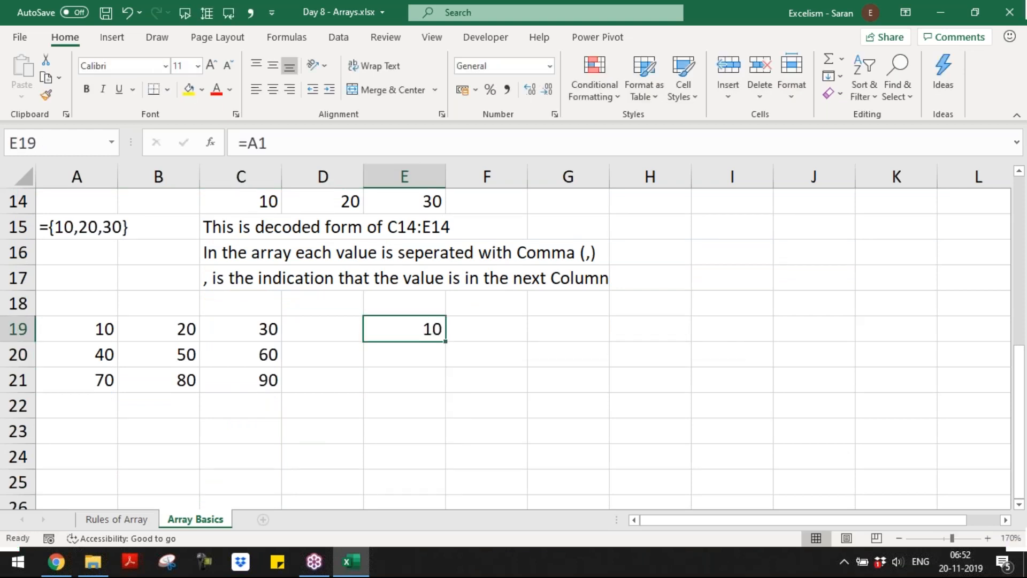
{"action": "type", "text": "=A19"}
{"action": "key", "text": "Return"}
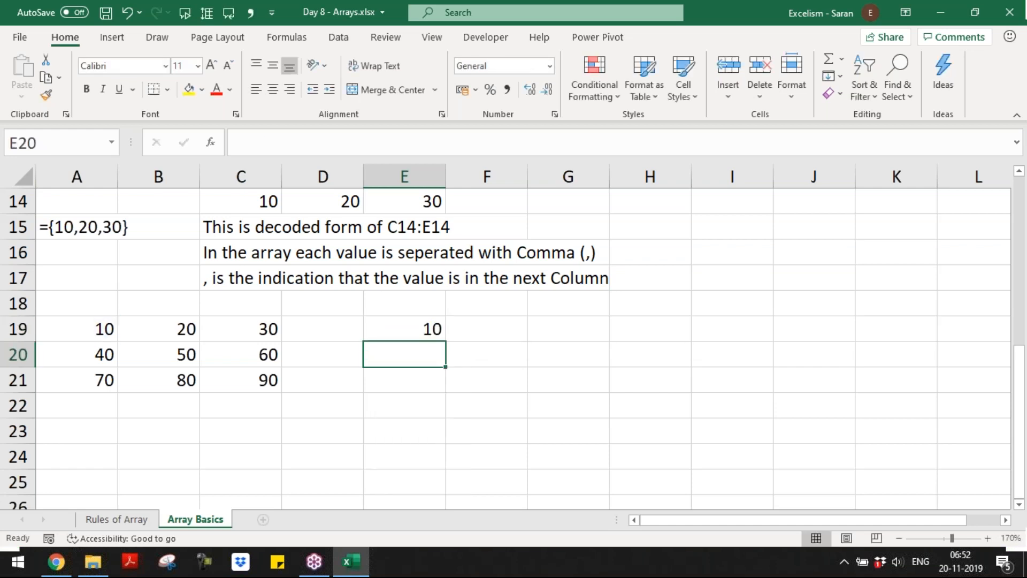
{"action": "key", "text": "Up"}
{"action": "key", "text": "Delete"}
- Enter the reference =A19:C21 as plain text in cell E19
{"action": "type", "text": "=A"}
{"action": "key", "text": "BackSpace"}
{"action": "left_click", "coordinate": [85, 332]}
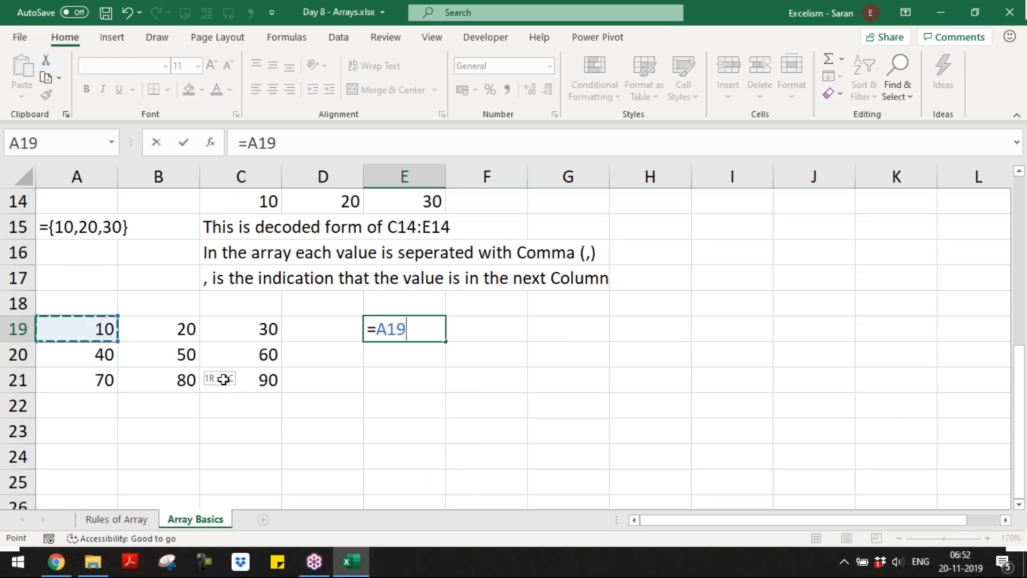
{"action": "left_click_drag", "start_coordinate": [223, 378], "coordinate": [232, 382]}
{"action": "left_click", "coordinate": [367, 329]}
{"action": "type", "text": "'"}
{"action": "key", "text": "Return"}
{"action": "key", "text": "Up"}
{"action": "key", "text": "Right"}
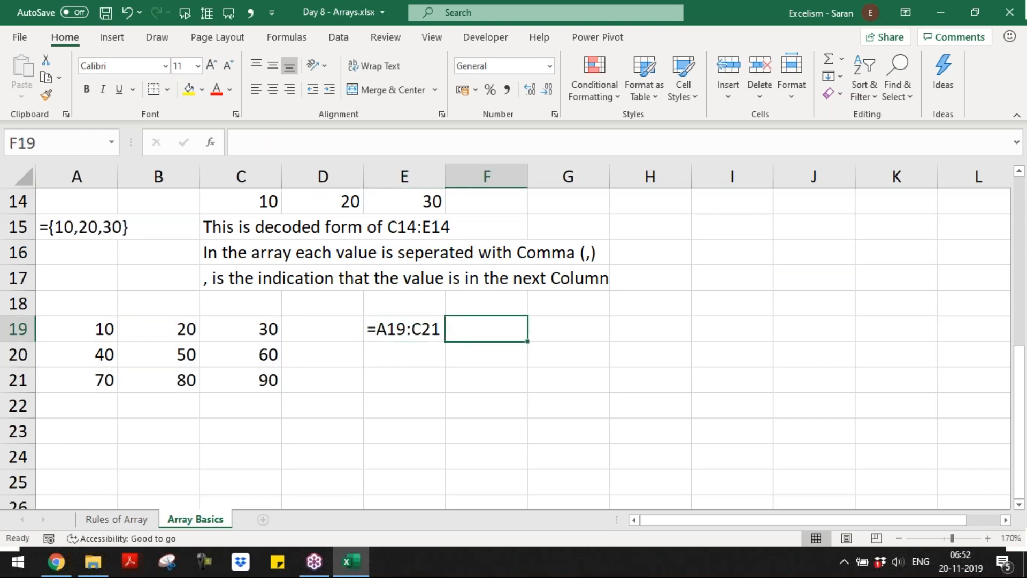
- Enter the note "This results the value error. Because we cannot keep 3x3 matrix into 1x1 matrix" in cell F19
{"action": "type", "text": "This results t"}
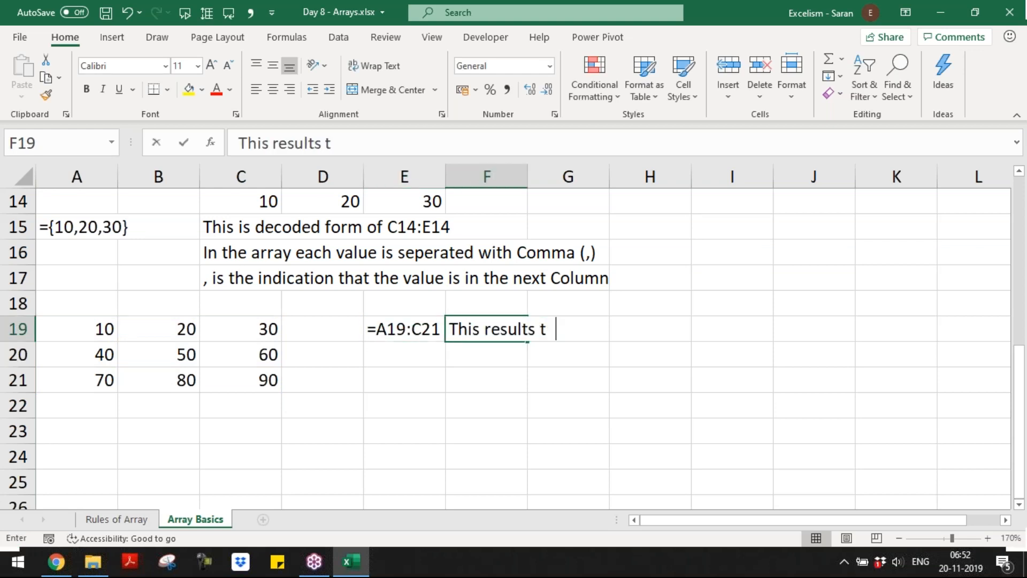
{"action": "type", "text": "he value error"}
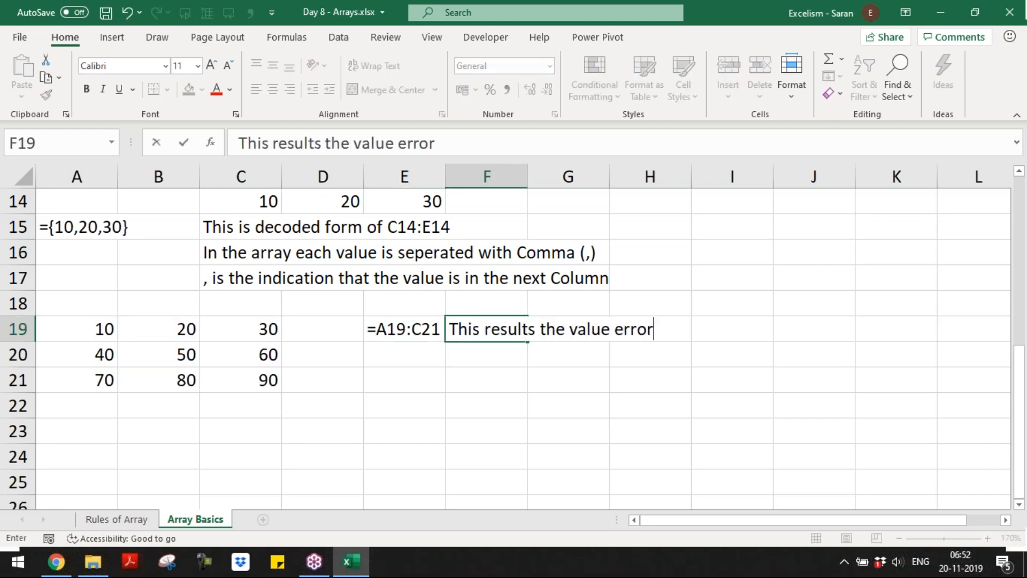
{"action": "type", "text": ". becau"}
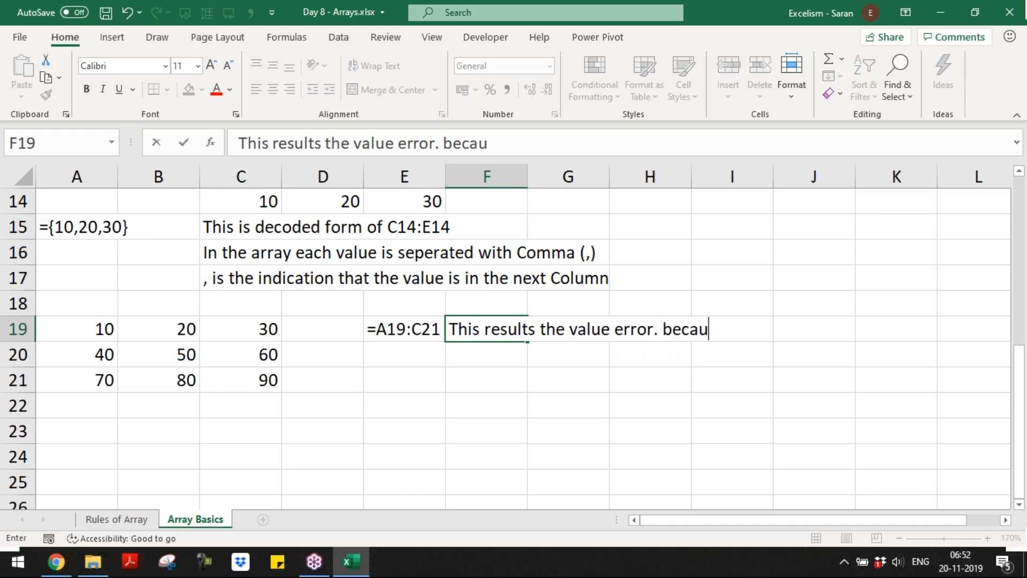
{"action": "type", "text": "se we cann"}
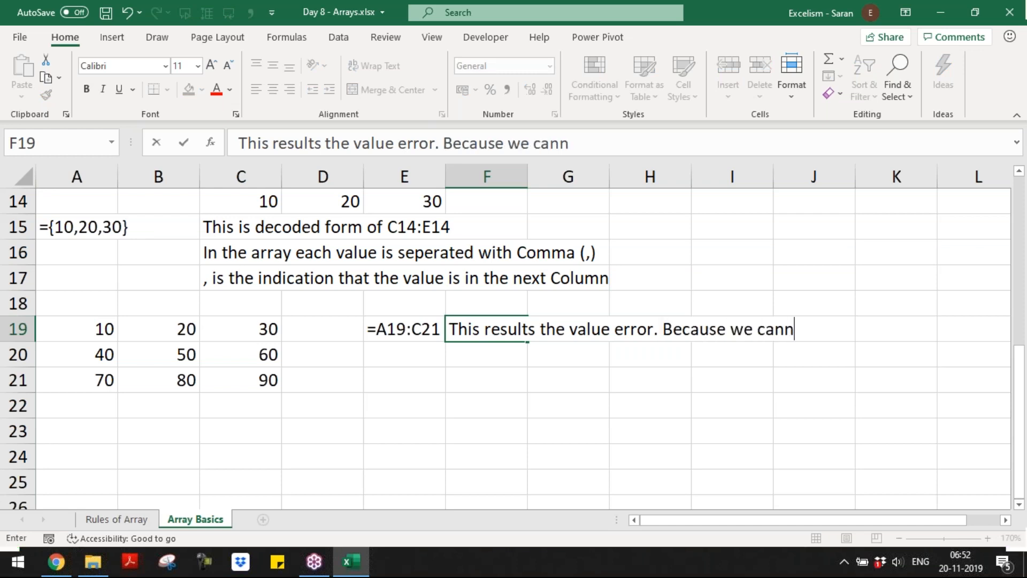
{"action": "type", "text": "ot ke"}
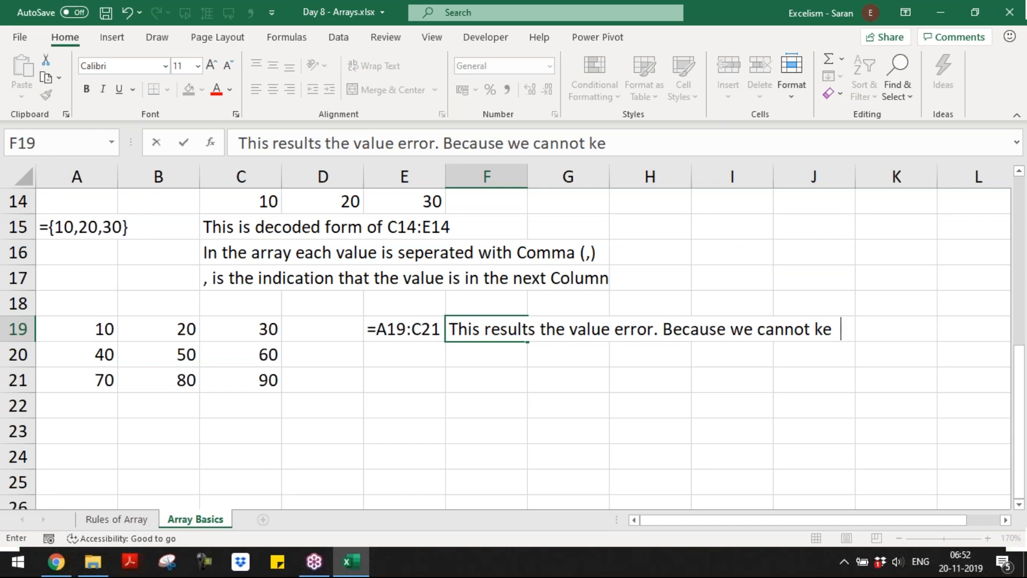
{"action": "type", "text": "ep 3x3"}
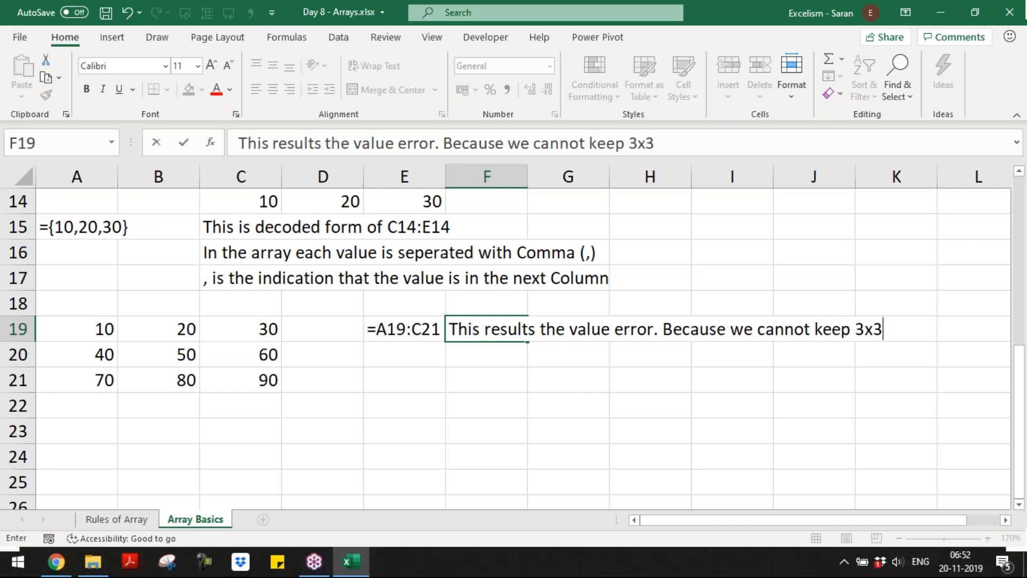
{"action": "type", "text": " matc"}
{"action": "key", "text": "BackSpace"}
{"action": "type", "text": "rix into "}
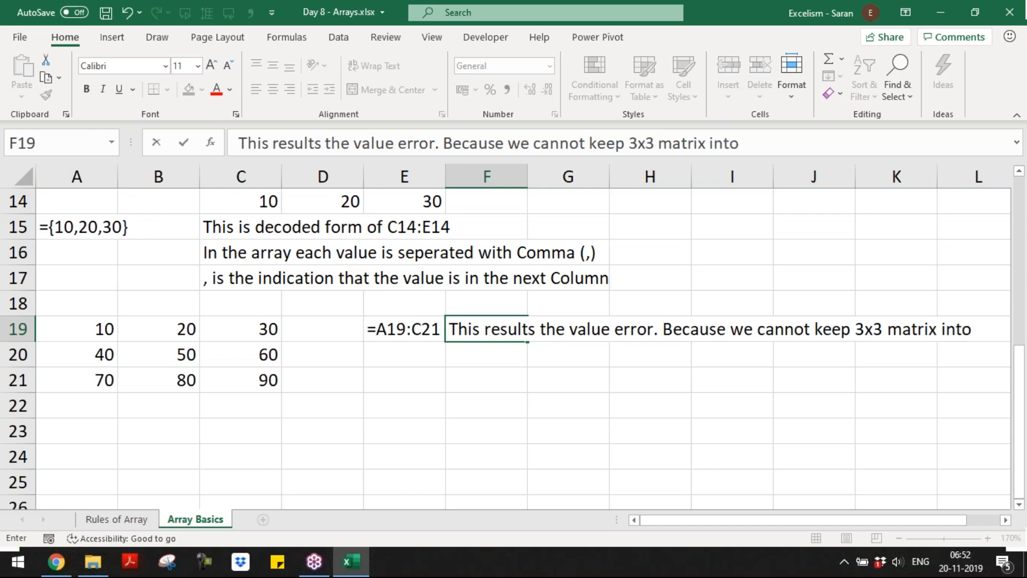
{"action": "type", "text": "1x1 matrix"}
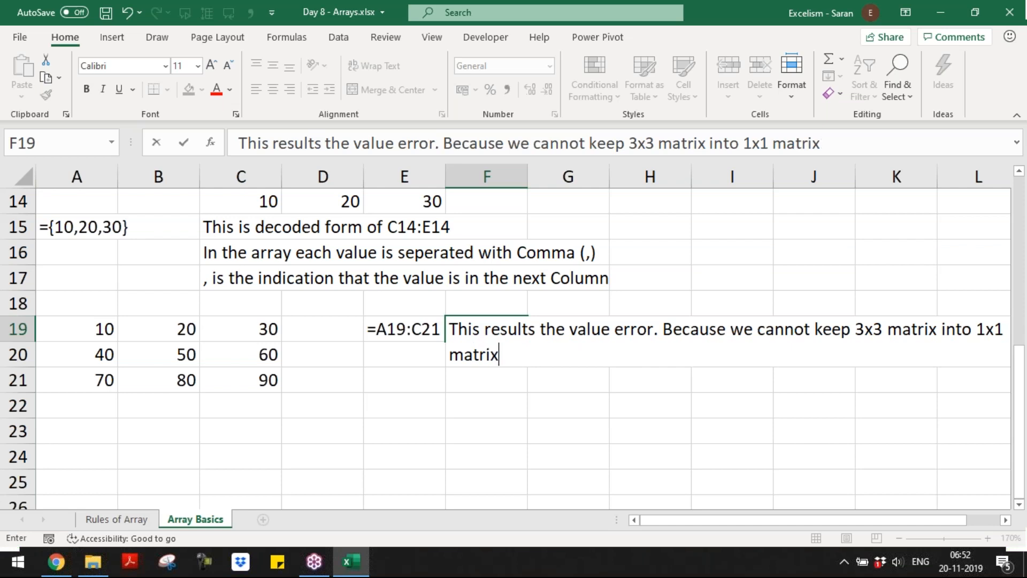
{"action": "key", "text": "Return"}
- Highlight cell E19, which holds the =A19:C21 text, with a yellow fill
{"action": "left_click_drag", "start_coordinate": [91, 326], "coordinate": [271, 375]}
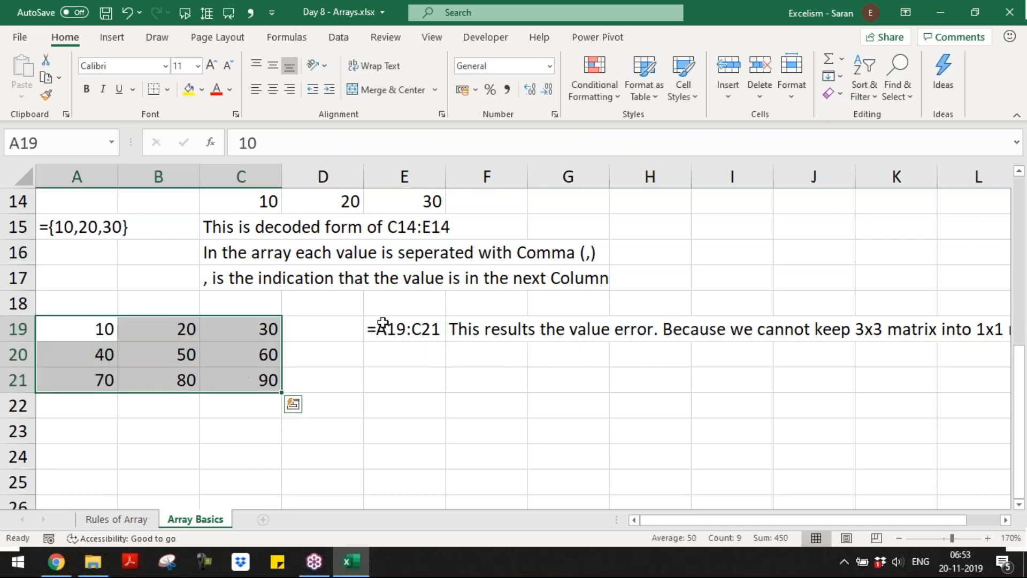
{"action": "left_click", "coordinate": [402, 324]}
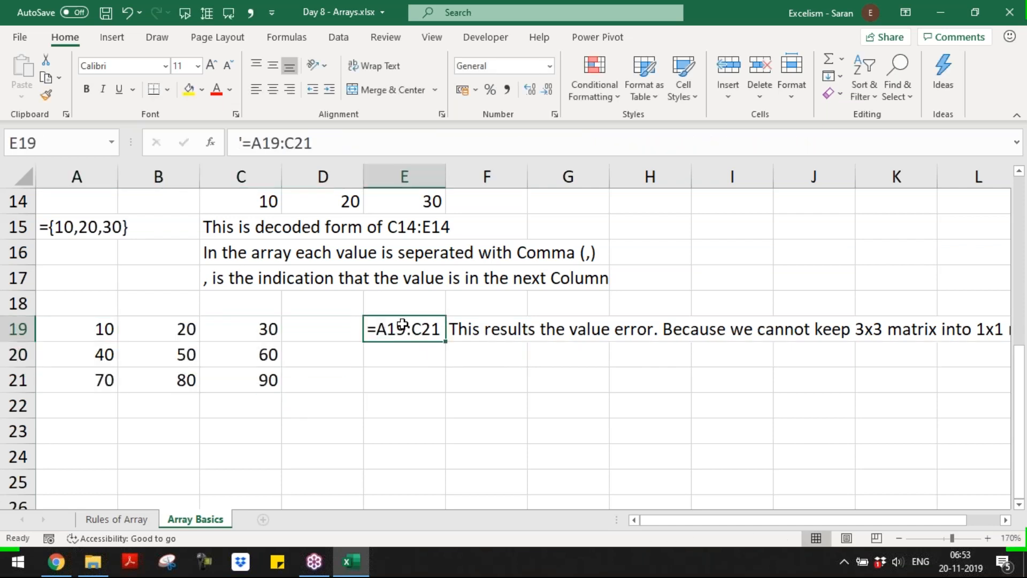
{"action": "left_click", "coordinate": [188, 89]}
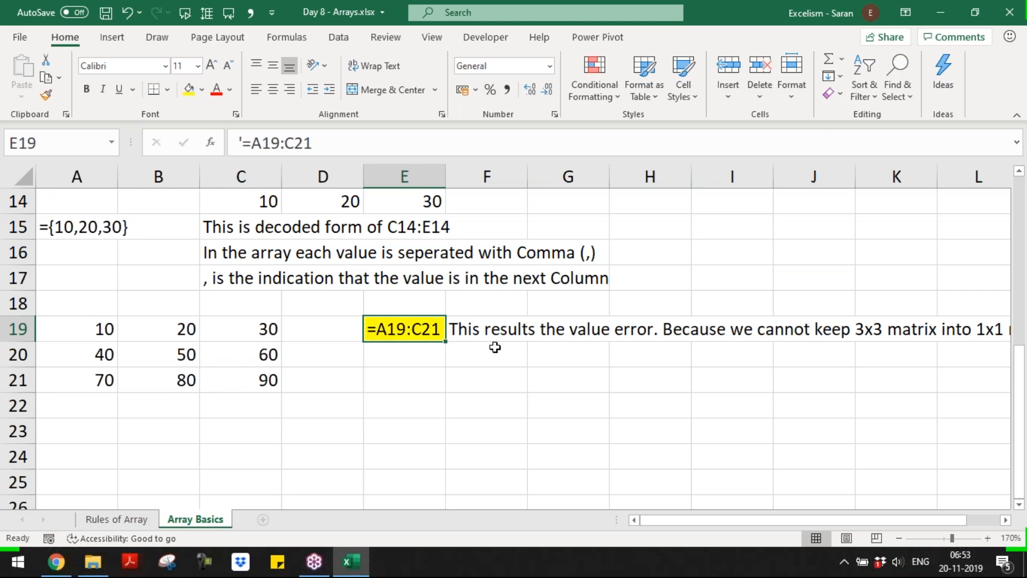
{"action": "left_click", "coordinate": [495, 347]}
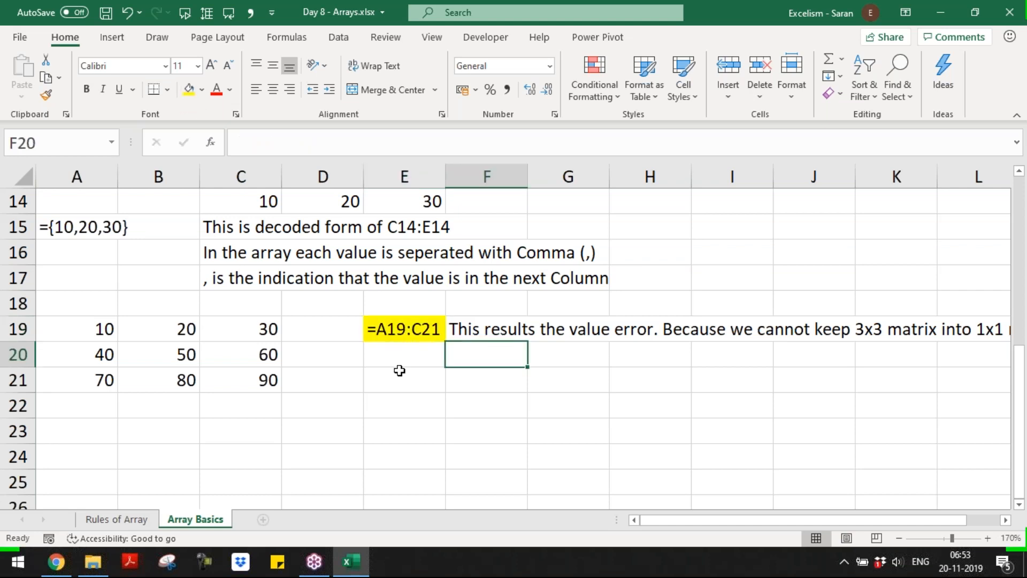
{"action": "left_click", "coordinate": [400, 371]}
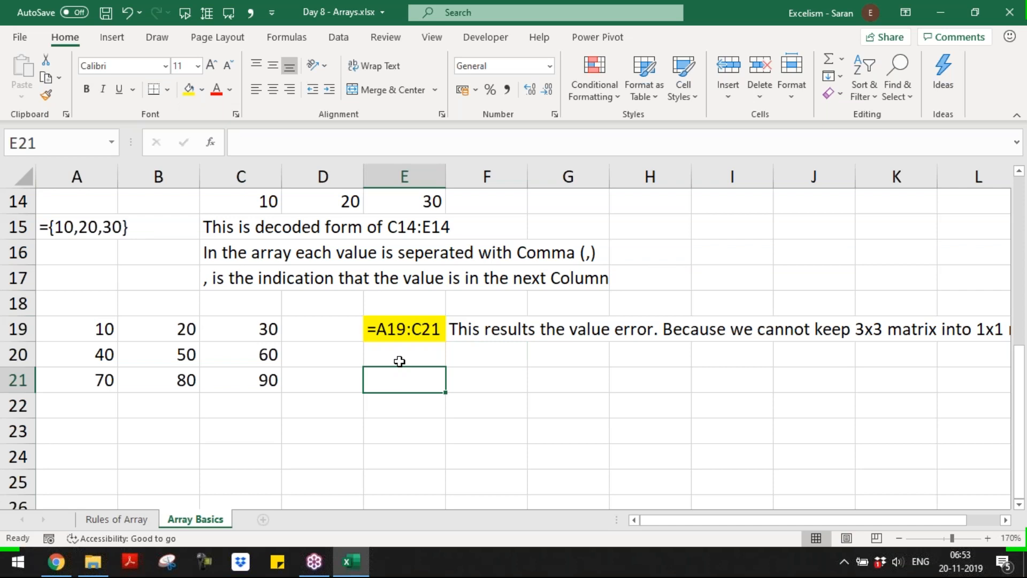
- Try the decoded array of A19:C21 as a live formula in cell E21 and undo it
{"action": "type", "text": "="}
{"action": "left_click_drag", "start_coordinate": [74, 327], "coordinate": [230, 379]}
{"action": "left_click_drag", "start_coordinate": [377, 380], "coordinate": [556, 391]}
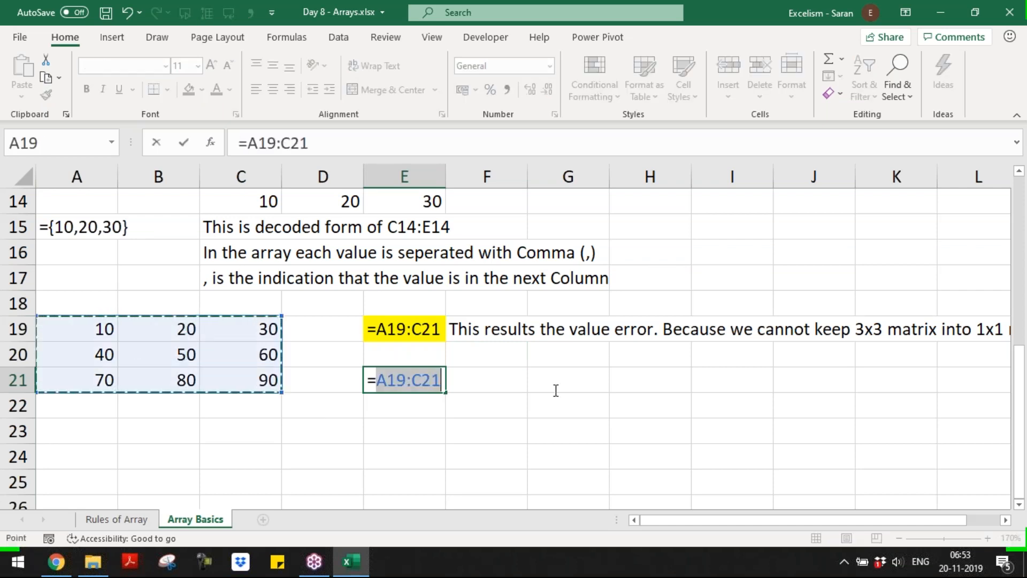
{"action": "key", "text": "F2"}
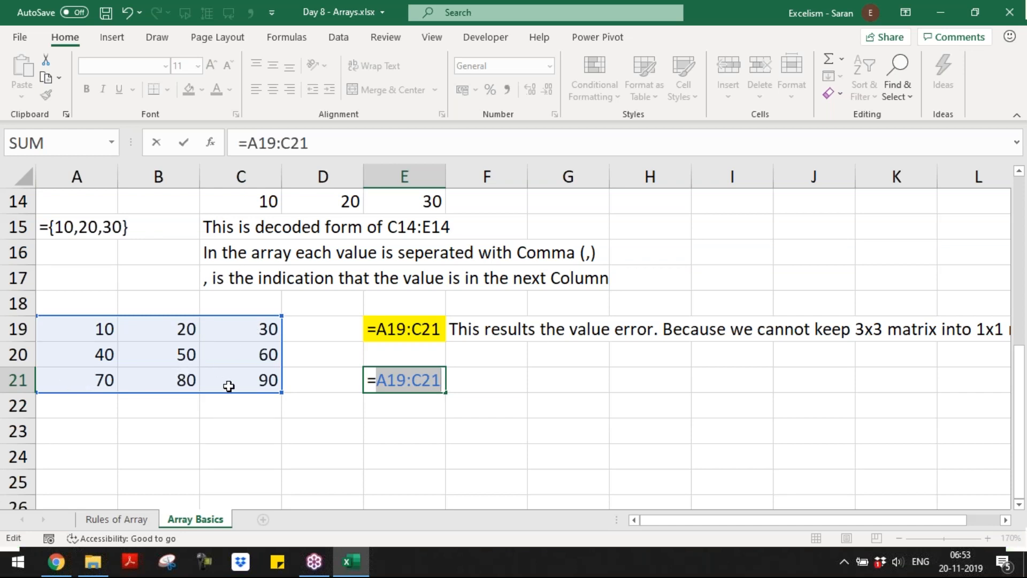
{"action": "key", "text": "F9"}
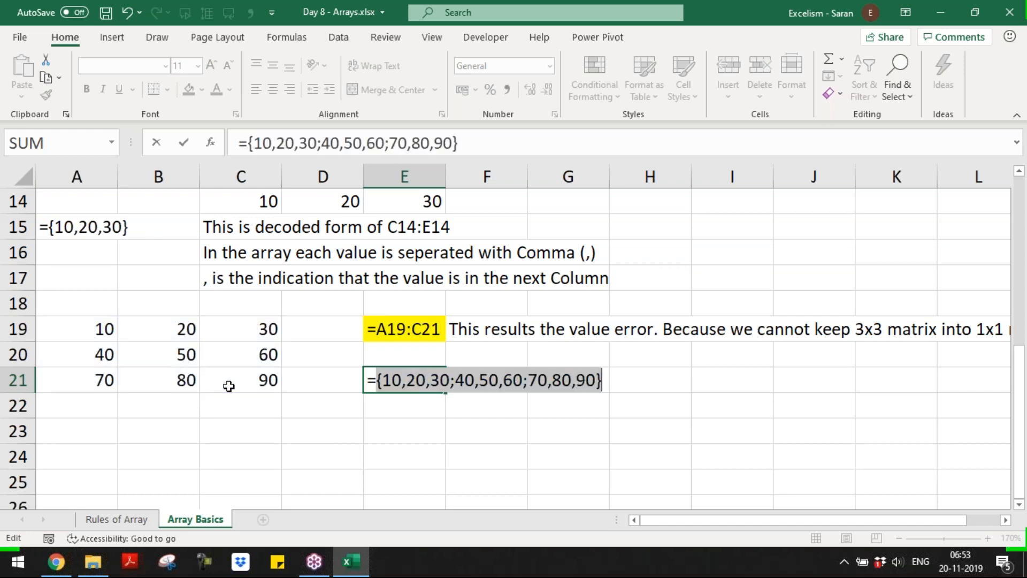
{"action": "left_click", "coordinate": [371, 383]}
{"action": "key", "text": "Return"}
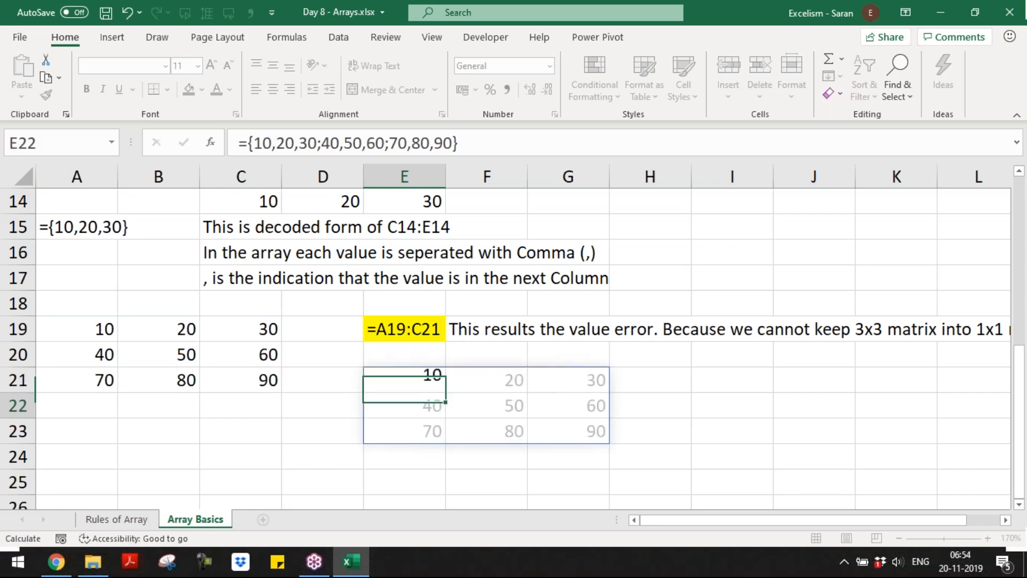
{"action": "key", "text": "Return"}
{"action": "key", "text": "ctrl+z"}
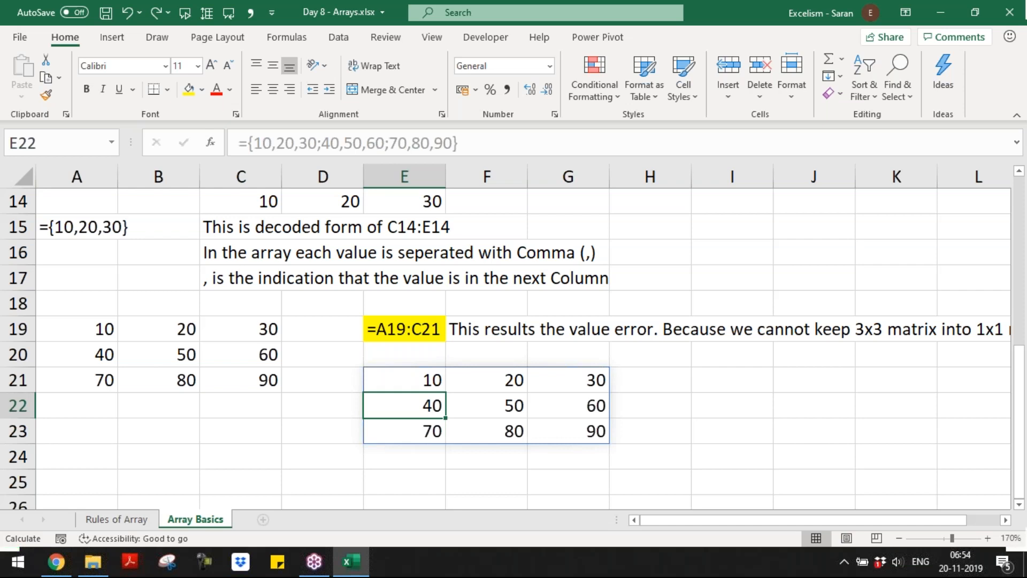
{"action": "key", "text": "ctrl+z"}
- Decode the reference =A19:C21 in cell E21 and keep it as the plain text ={10,20,30;40,50,60;70,80,90}
{"action": "type", "text": "="}
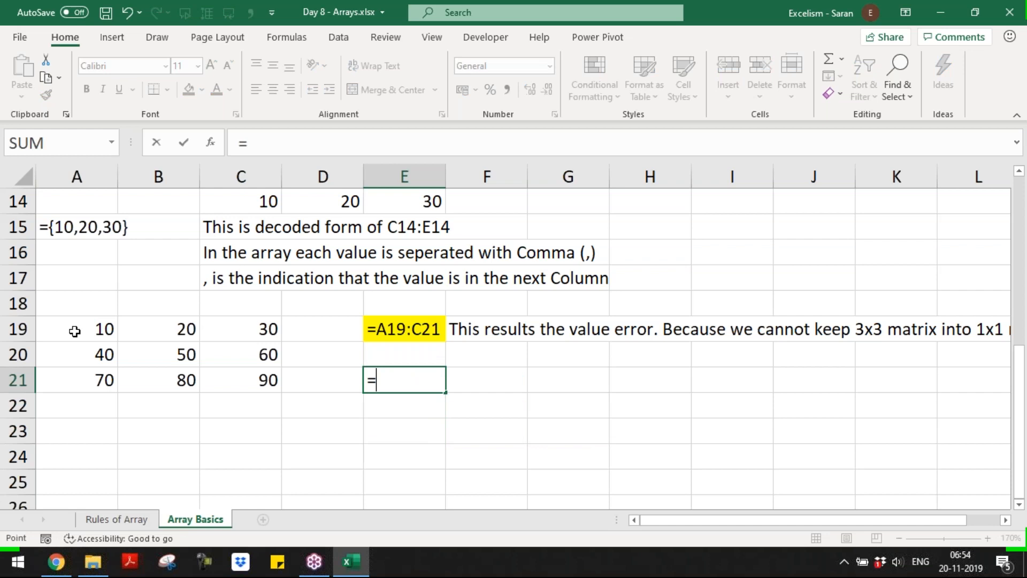
{"action": "left_click_drag", "start_coordinate": [75, 328], "coordinate": [270, 379]}
{"action": "double_click", "coordinate": [403, 369]}
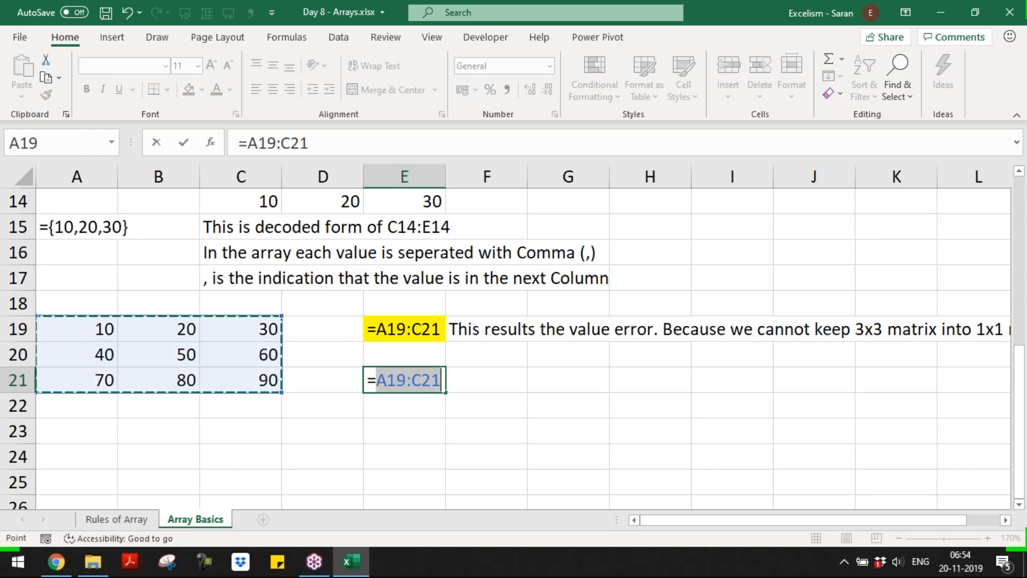
{"action": "key", "text": "F9"}
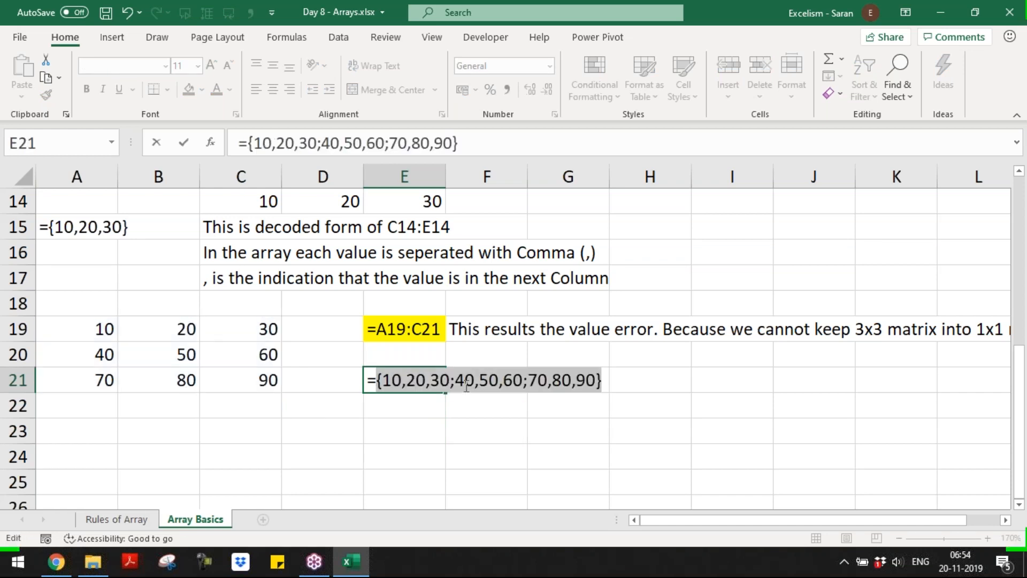
{"action": "left_click", "coordinate": [370, 380]}
{"action": "type", "text": "'"}
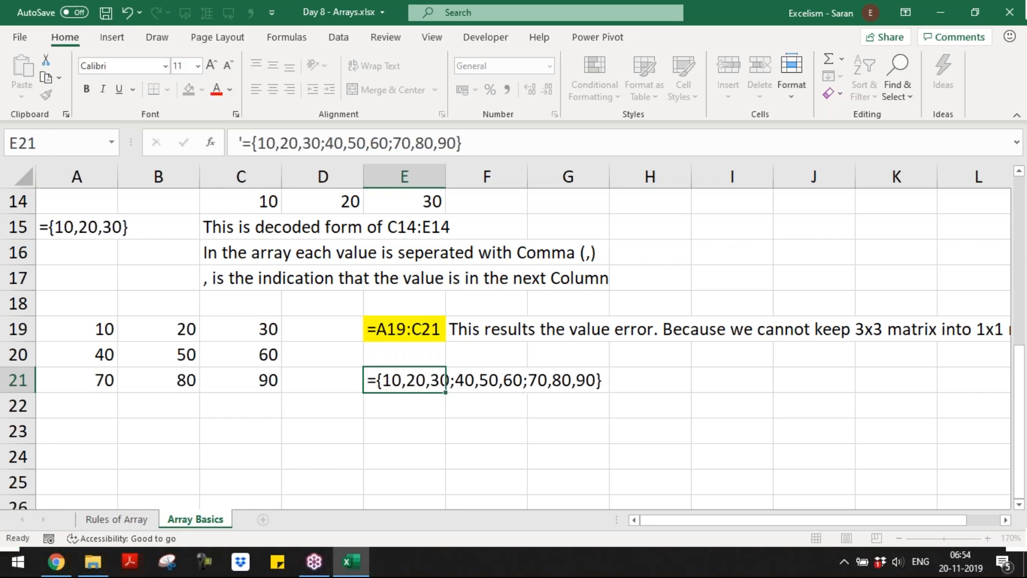
{"action": "key", "text": "Return"}
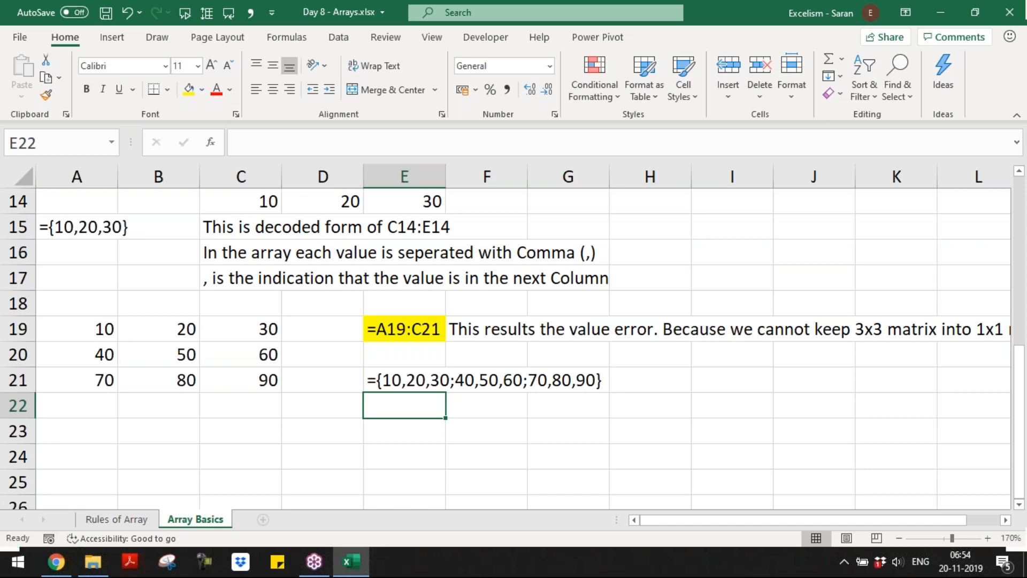
{"action": "key", "text": "Down"}
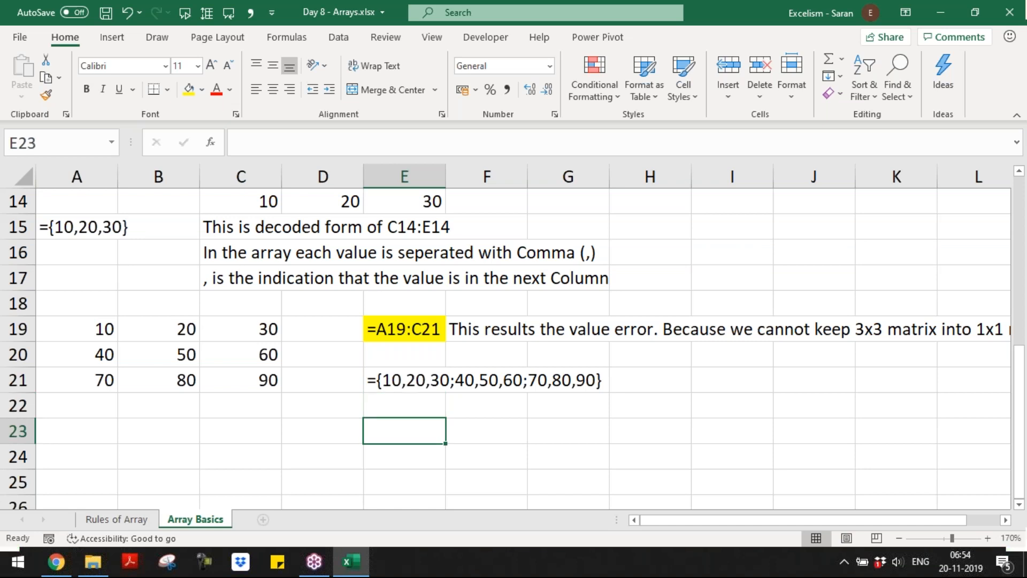
- Open Day 7 - Conditional Functions Part2.xlsx from the Batch 9 folder and show its SUMIFS sheet
{"action": "key", "text": "alt+Tab"}
{"action": "key", "text": "Up"}
{"action": "key", "text": "Up"}
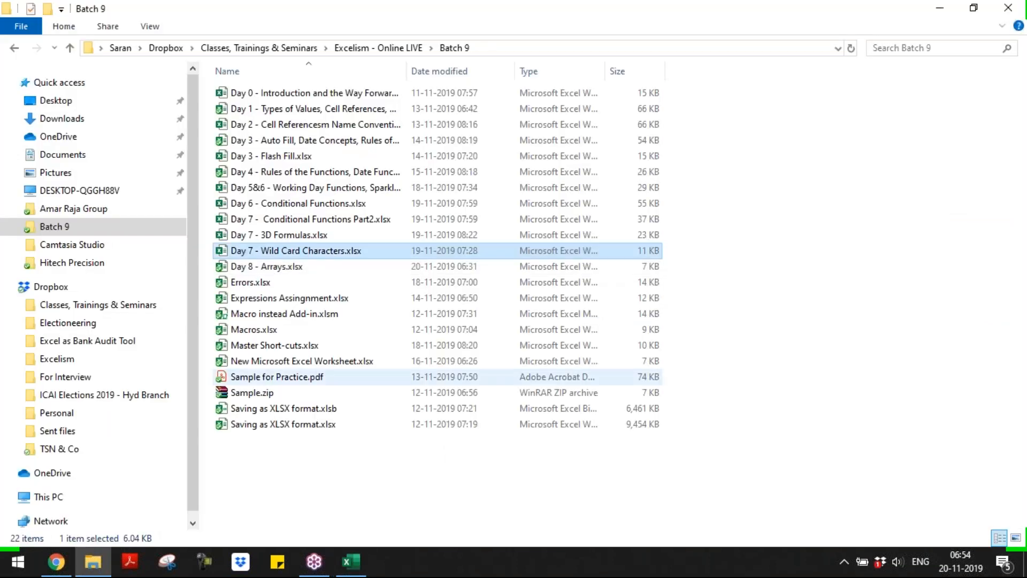
{"action": "key", "text": "Up"}
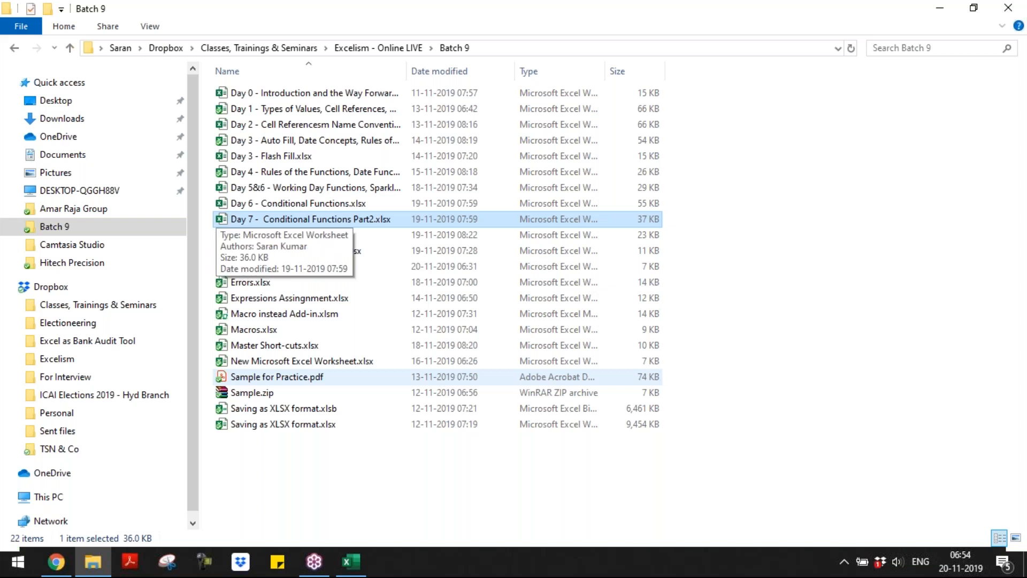
{"action": "key", "text": "alt+Tab"}
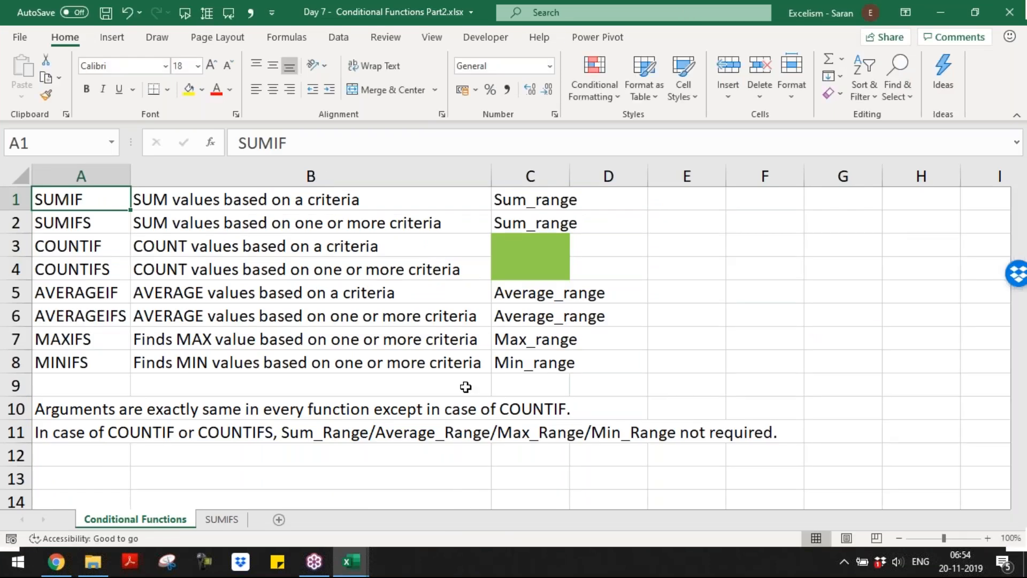
{"action": "key", "text": "ctrl+Page_Down"}
- Refreeze the SUMIFS sheet's panes at cell H2 so the header row and the data columns stay fixed
{"action": "left_click", "coordinate": [566, 210]}
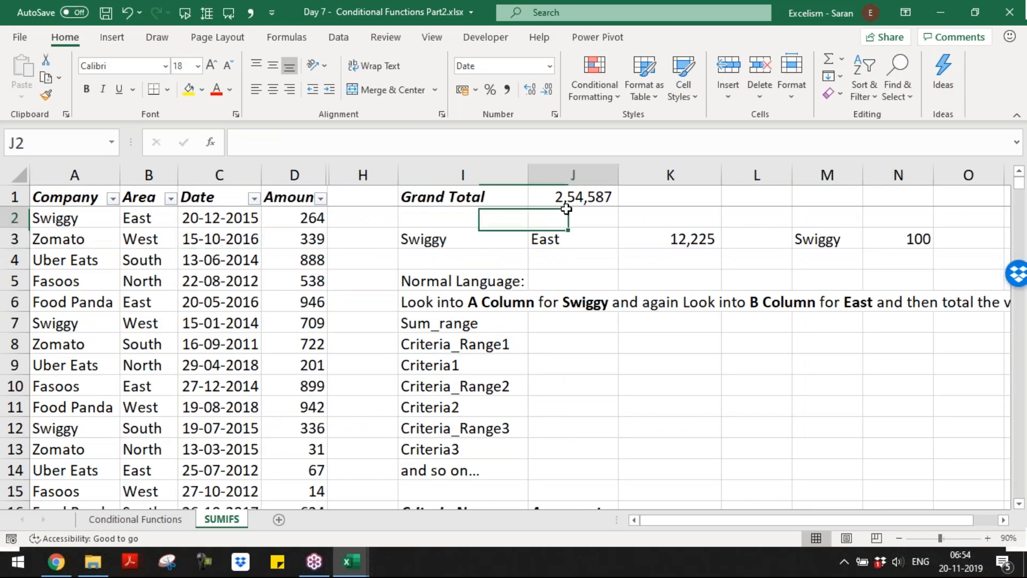
{"action": "key", "text": "Left"}
{"action": "key", "text": "Left"}
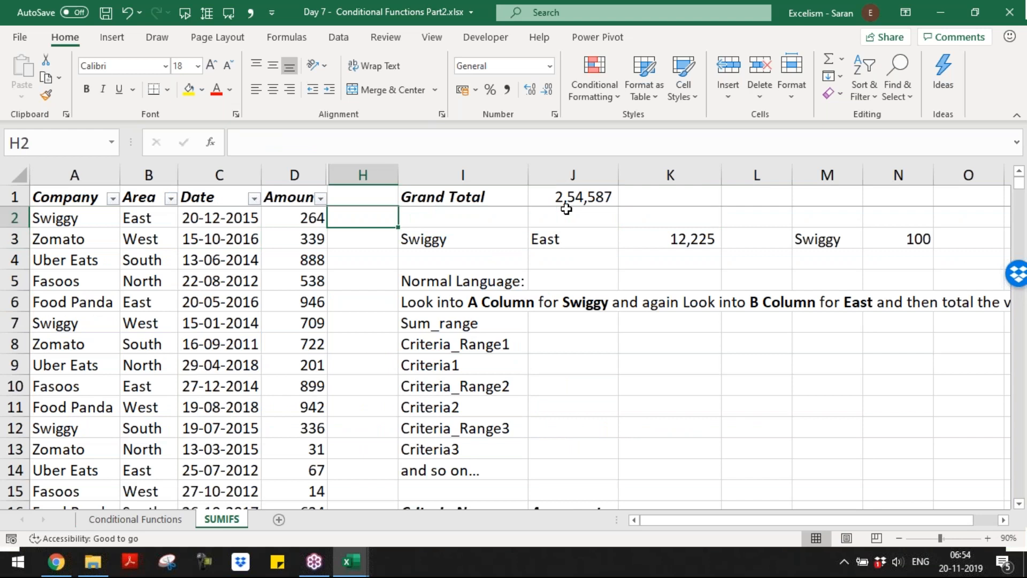
{"action": "key", "text": "alt+w"}
{"action": "key", "text": "f"}
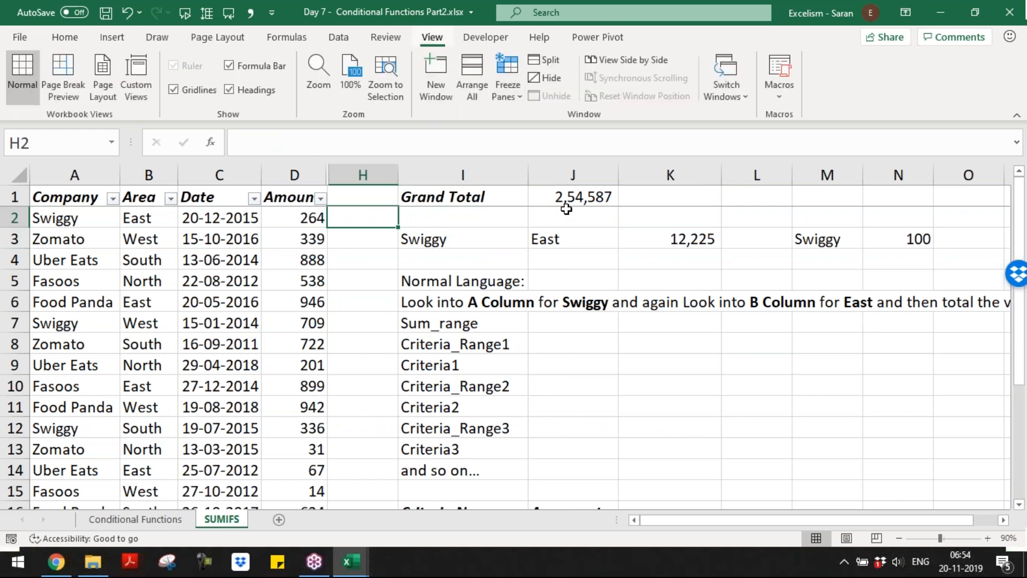
{"action": "key", "text": "alt+w"}
{"action": "key", "text": "f"}
{"action": "key", "text": "f"}
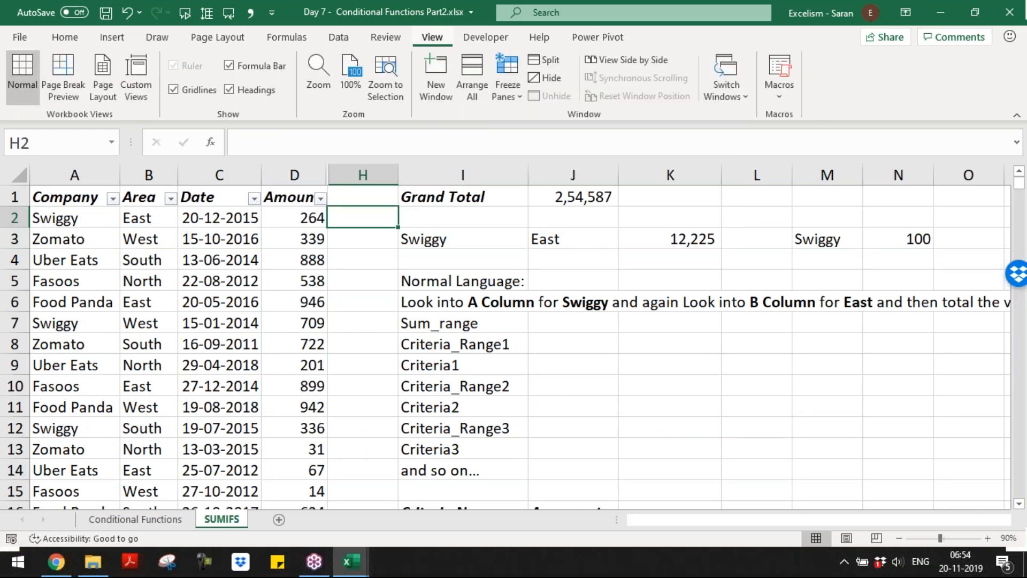
- Reference the named range with =Company in the empty cell P2 and evaluate the name into its decoded array
{"action": "key", "text": "Right"}
{"action": "key", "text": "Right"}
{"action": "key", "text": "Right"}
{"action": "key", "text": "Right"}
{"action": "key", "text": "Right"}
{"action": "key", "text": "Right"}
{"action": "key", "text": "Right"}
{"action": "key", "text": "Right"}
{"action": "key", "text": "Right"}
{"action": "key", "text": "Right"}
{"action": "key", "text": "Right"}
{"action": "key", "text": "Right"}
{"action": "key", "text": "Right"}
{"action": "key", "text": "Right"}
{"action": "key", "text": "Left"}
{"action": "key", "text": "Left"}
{"action": "key", "text": "Left"}
{"action": "key", "text": "Left"}
{"action": "key", "text": "Left"}
{"action": "key", "text": "Left"}
{"action": "type", "text": "="}
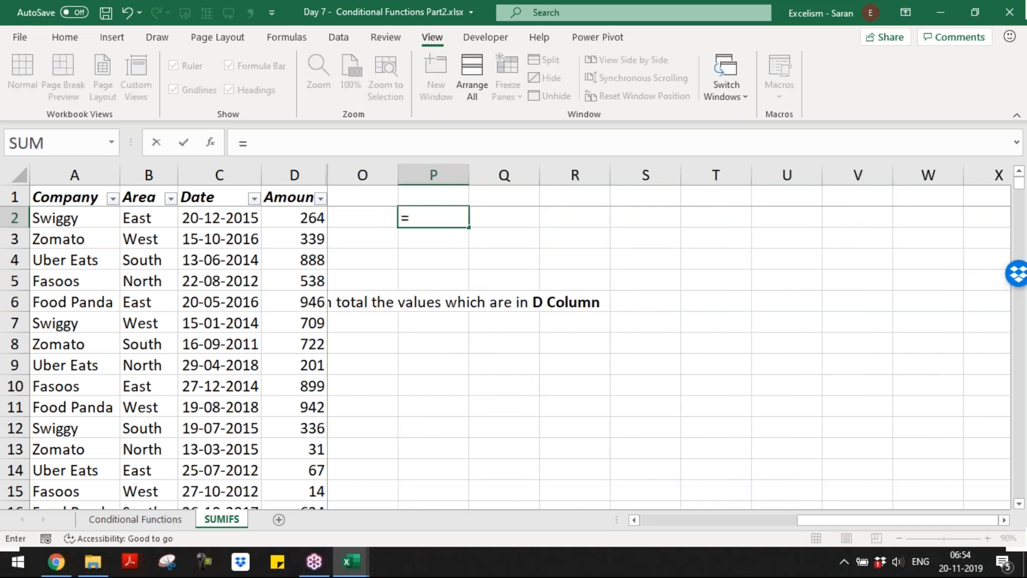
{"action": "type", "text": "Company"}
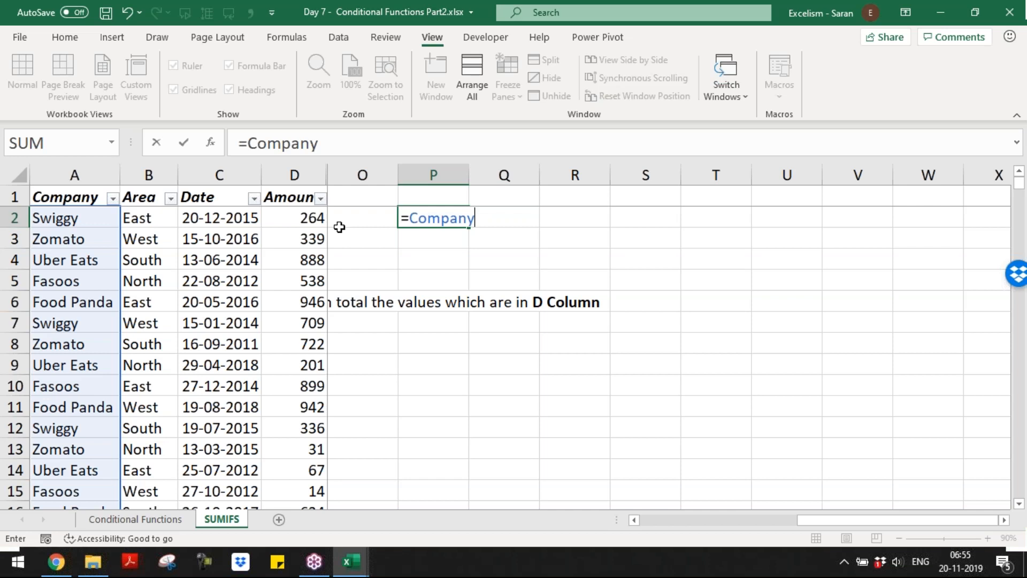
{"action": "double_click", "coordinate": [431, 221]}
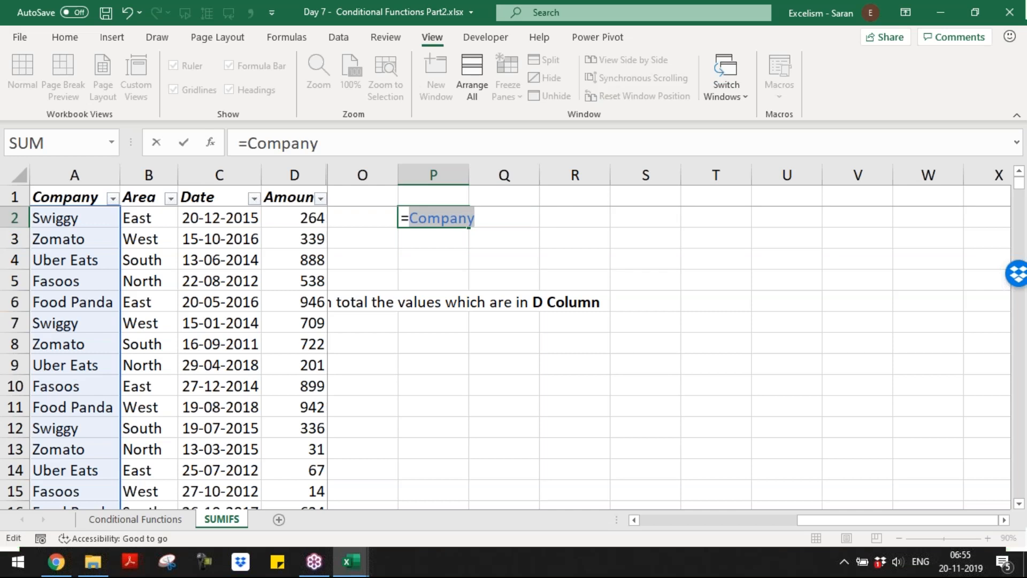
{"action": "key", "text": "F9"}
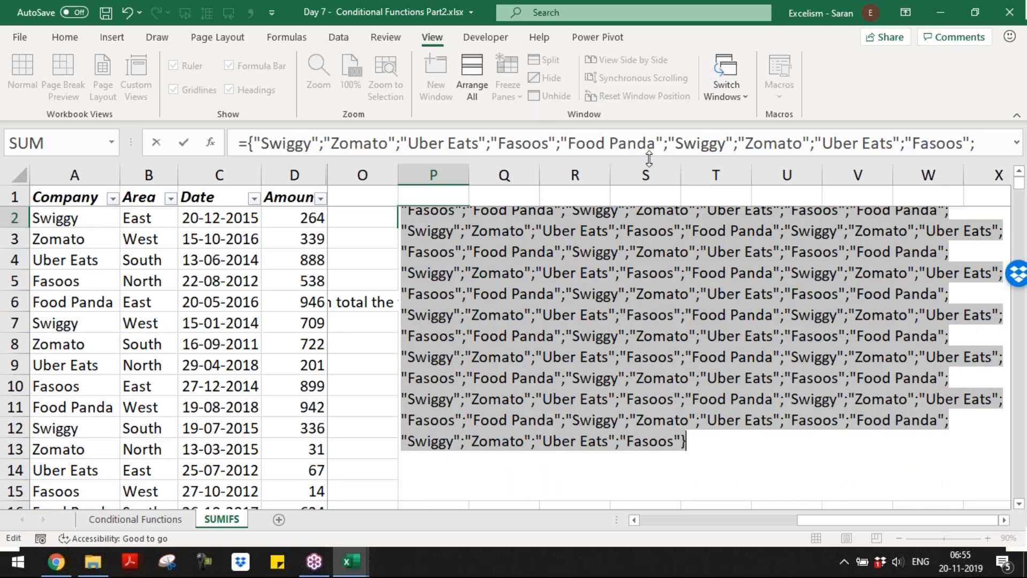
- Examine the separators in the decoded Company array in an enlarged formula bar, restore the bar's size and cancel the entry in P2
{"action": "left_click_drag", "start_coordinate": [649, 159], "coordinate": [644, 206]}
{"action": "left_click_drag", "start_coordinate": [640, 274], "coordinate": [628, 542]}
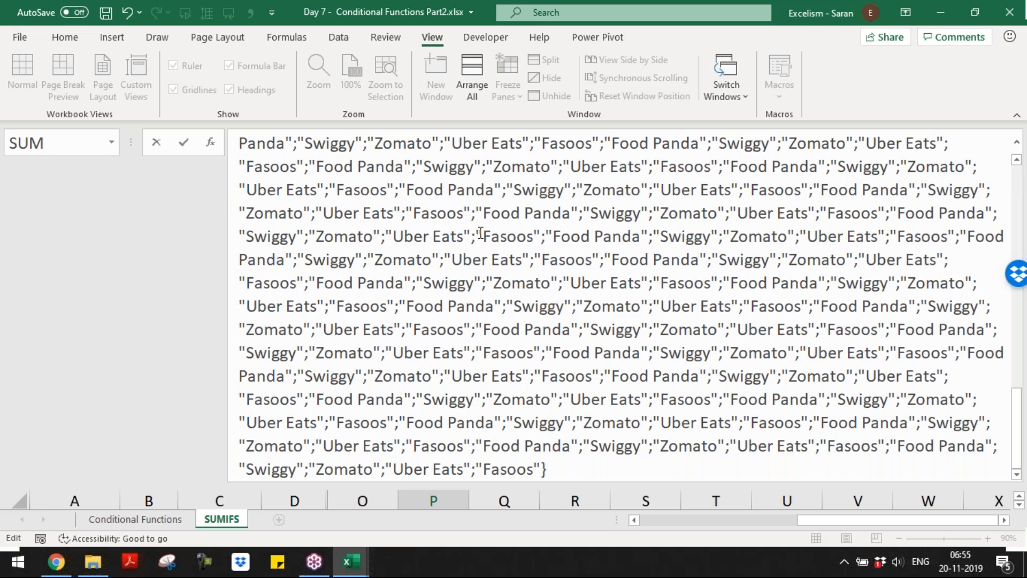
{"action": "left_click", "coordinate": [299, 143]}
{"action": "left_click_drag", "start_coordinate": [366, 145], "coordinate": [374, 145]}
{"action": "left_click_drag", "start_coordinate": [440, 145], "coordinate": [452, 144]}
{"action": "key", "text": "ctrl+z"}
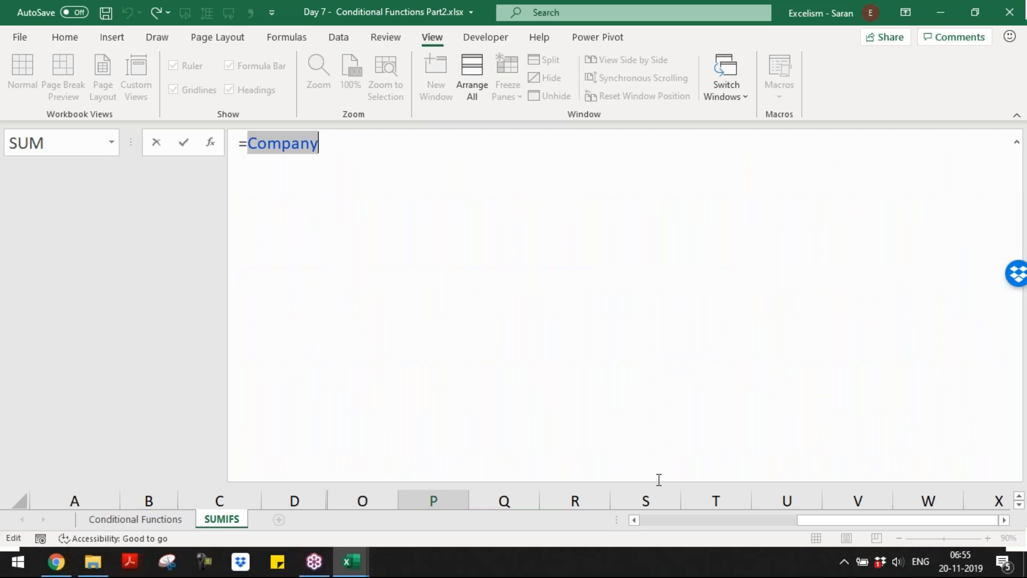
{"action": "left_click_drag", "start_coordinate": [660, 481], "coordinate": [559, 140]}
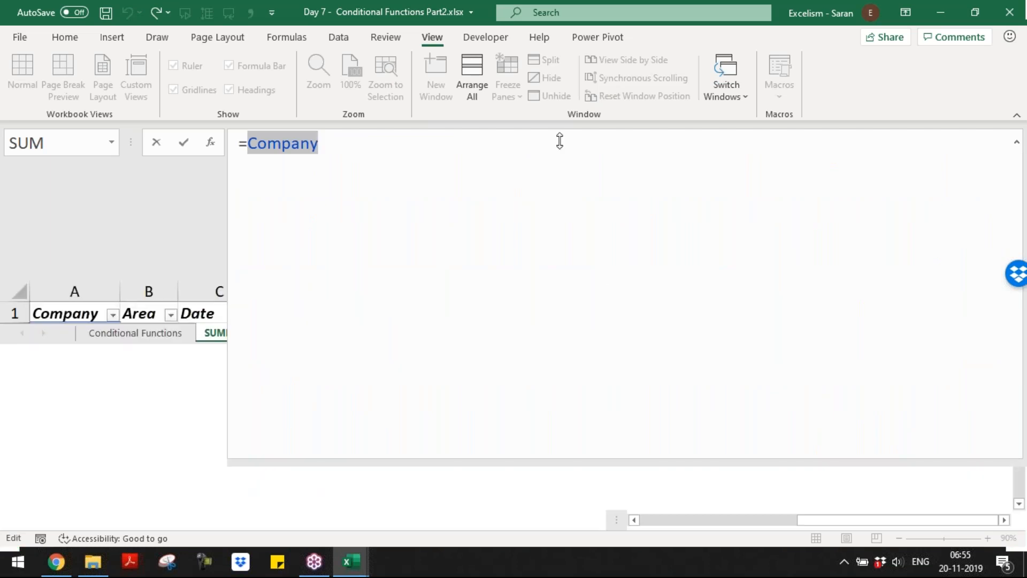
{"action": "key", "text": "Escape"}
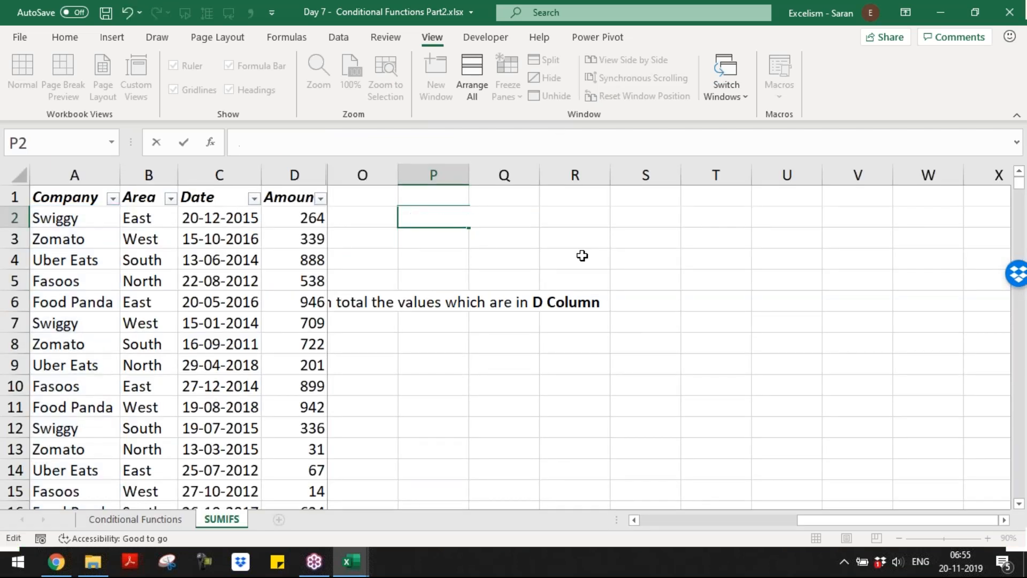
- Decode the named range Area in cell P2 to view its array, and revert it to =Area
{"action": "type", "text": "=Area"}
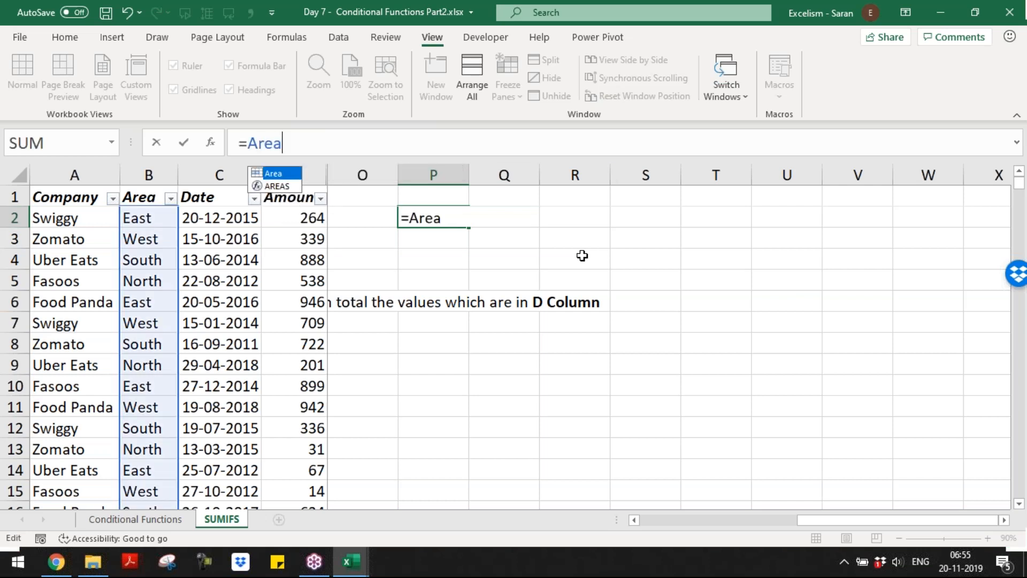
{"action": "left_click_drag", "start_coordinate": [410, 220], "coordinate": [474, 222]}
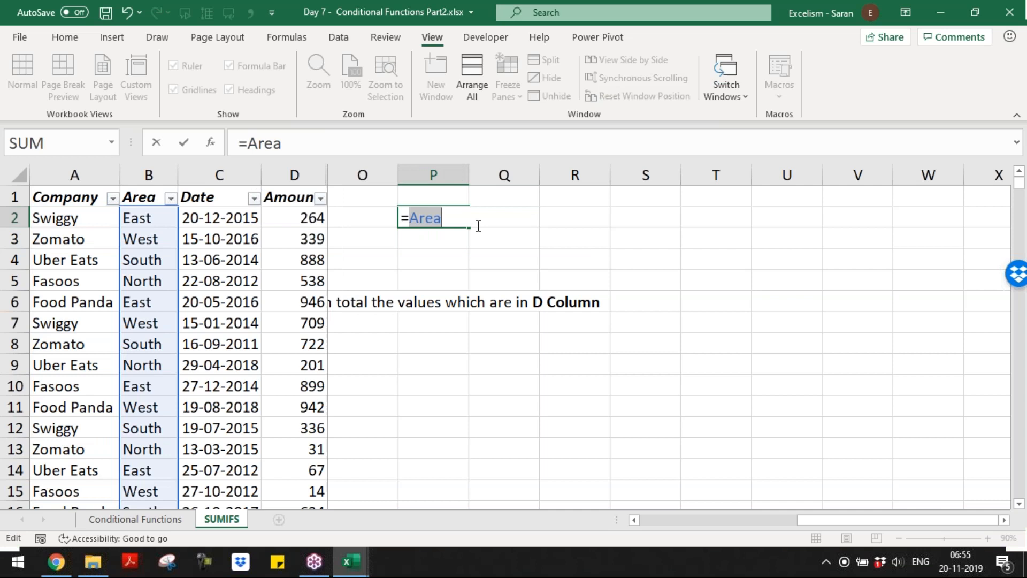
{"action": "key", "text": "F9"}
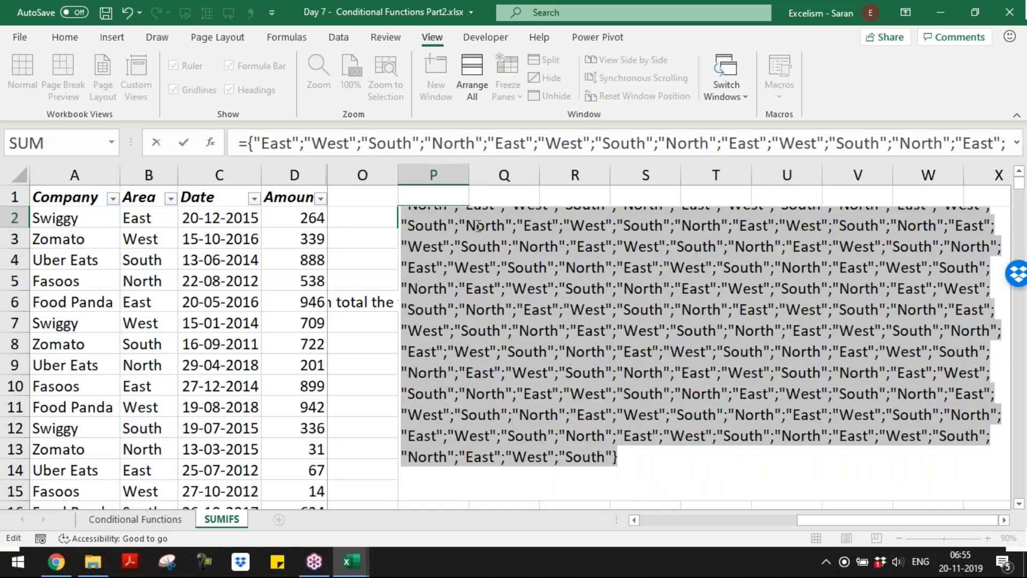
{"action": "key", "text": "ctrl+z"}
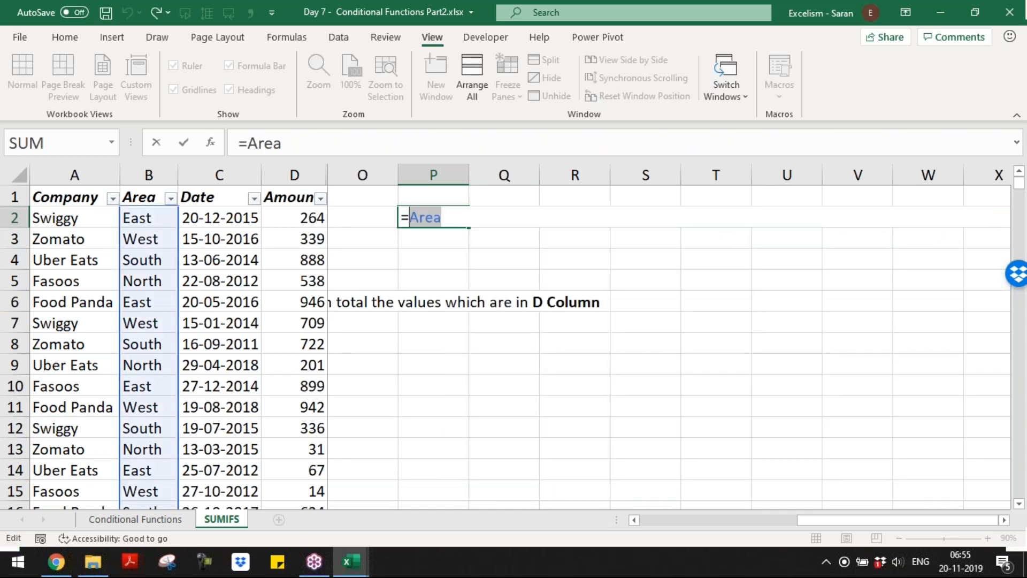
- Replace Area with the named range Date in P2, decode it to view its array, and revert it to =Date
{"action": "key", "text": "BackSpace"}
{"action": "type", "text": "Date"}
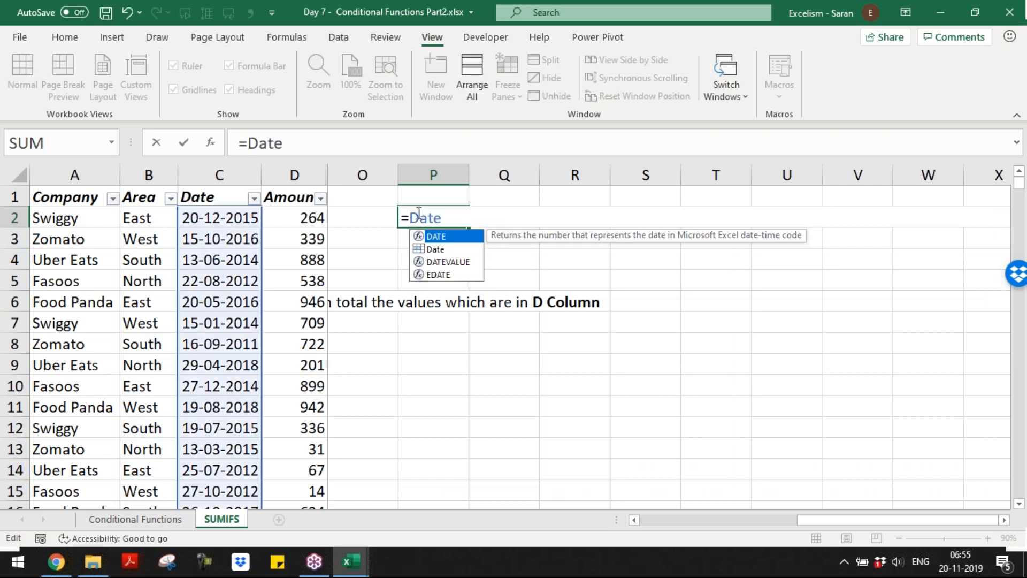
{"action": "left_click_drag", "start_coordinate": [416, 211], "coordinate": [456, 213]}
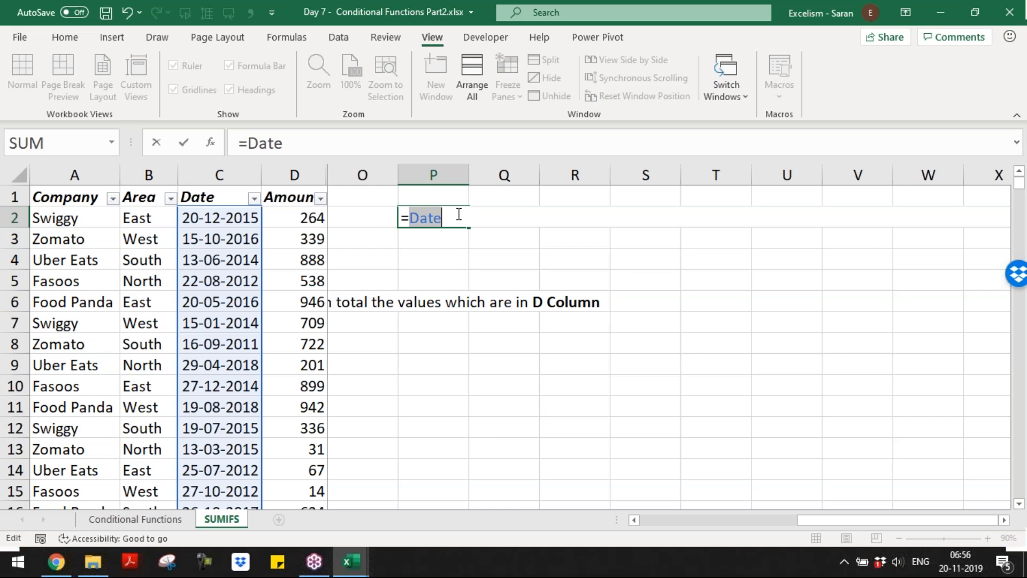
{"action": "key", "text": "F9"}
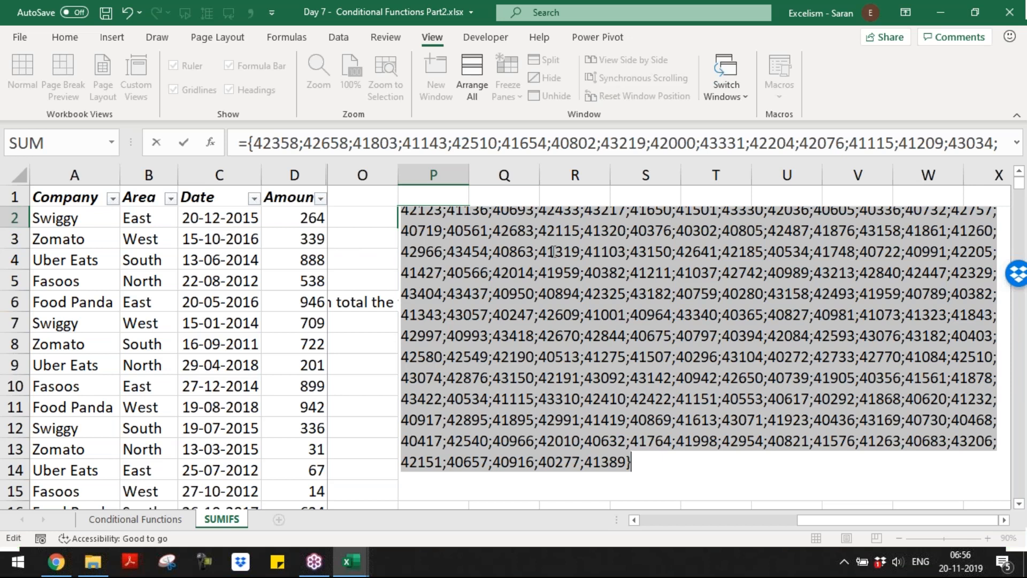
{"action": "key", "text": "ctrl+z"}
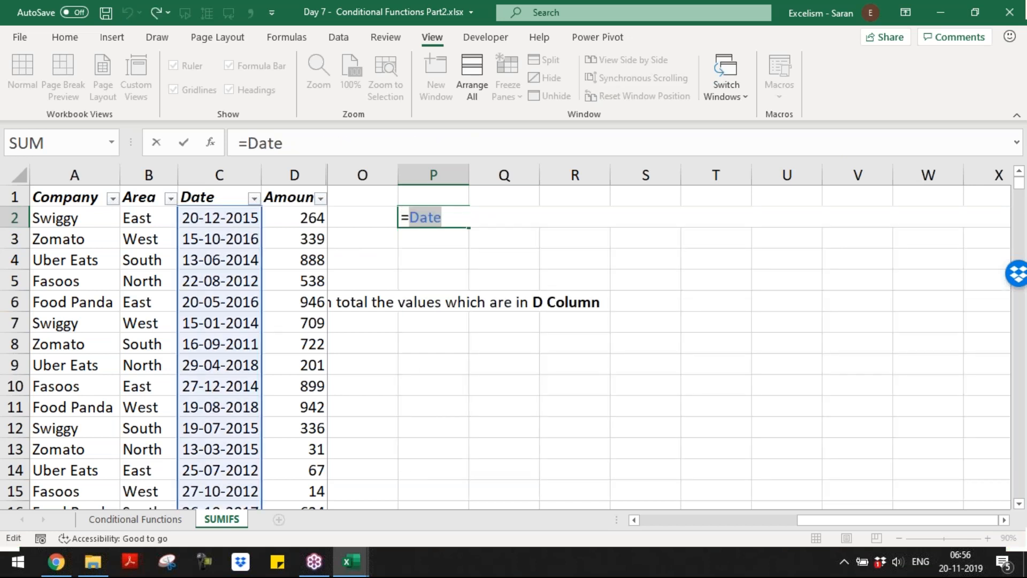
- Replace Date with the named range Amount in P2, decode it to view its array, and cancel the entry
{"action": "type", "text": "Amount"}
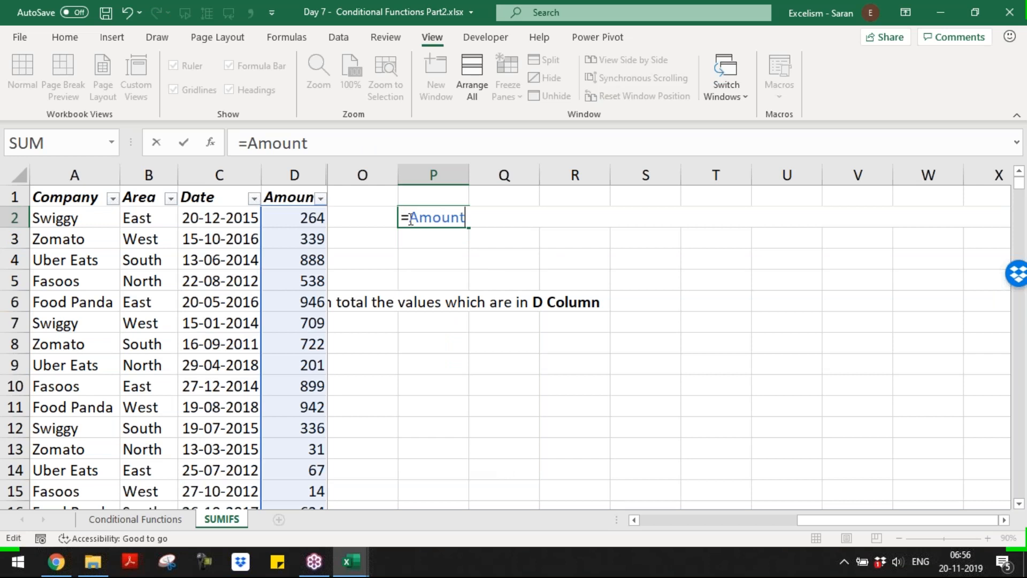
{"action": "left_click_drag", "start_coordinate": [410, 220], "coordinate": [548, 220]}
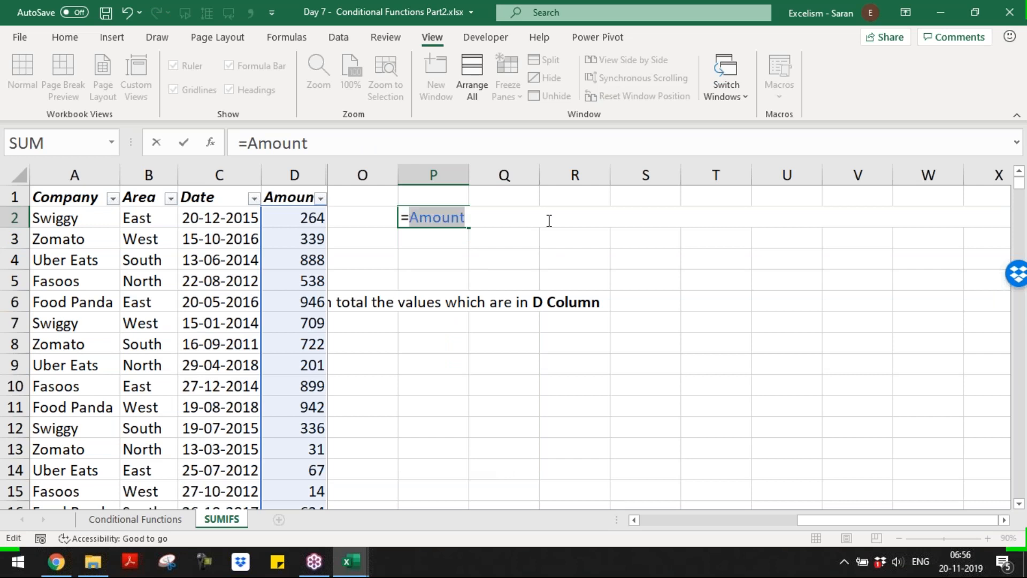
{"action": "key", "text": "F9"}
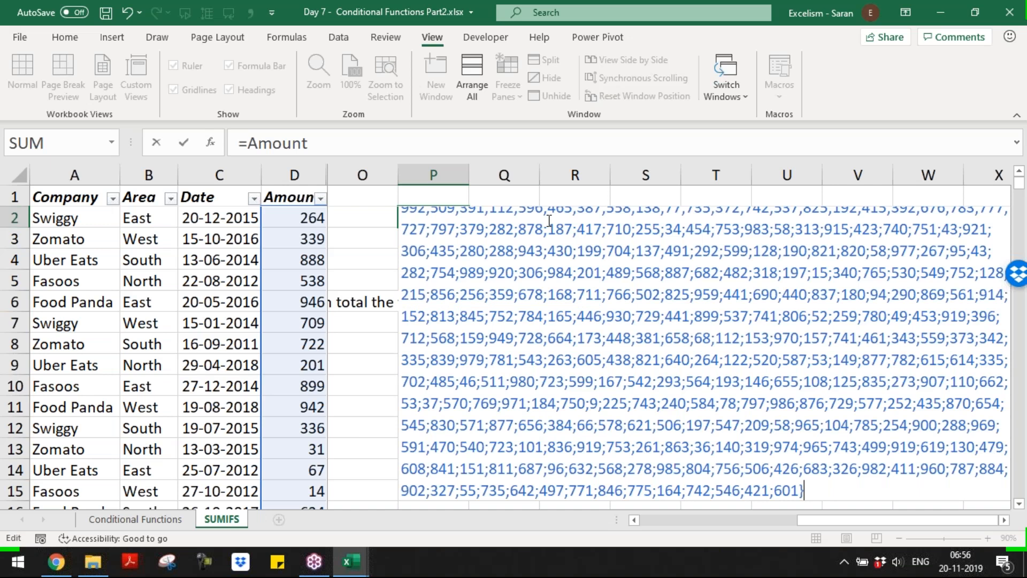
{"action": "key", "text": "Escape"}
- Return to the Array Basics sheet of Day 8 - Arrays.xlsx and select cell A23
{"action": "key", "text": "alt+Tab"}
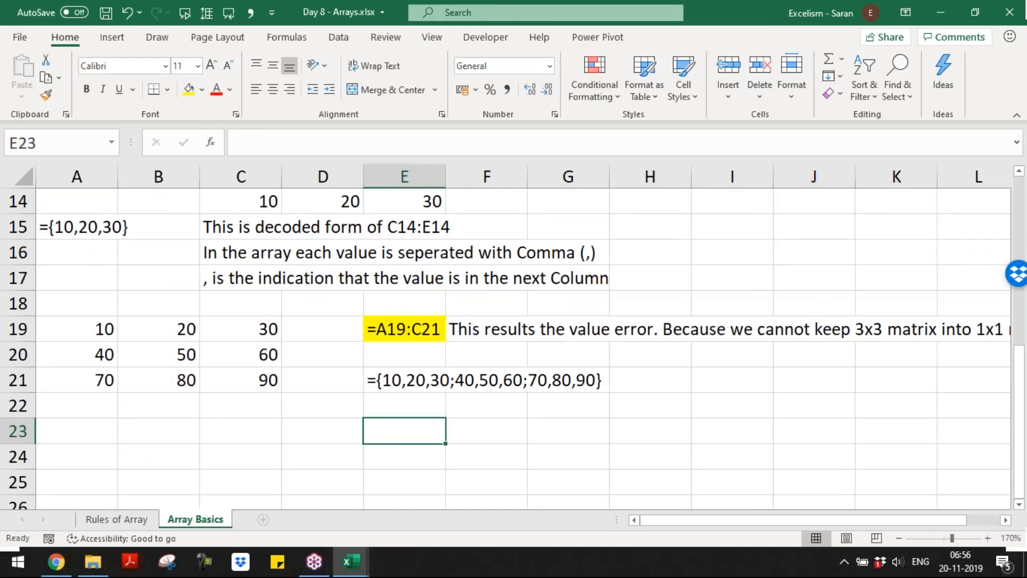
{"action": "key", "text": "Left"}
{"action": "key", "text": "Left"}
{"action": "key", "text": "Left"}
{"action": "key", "text": "Left"}
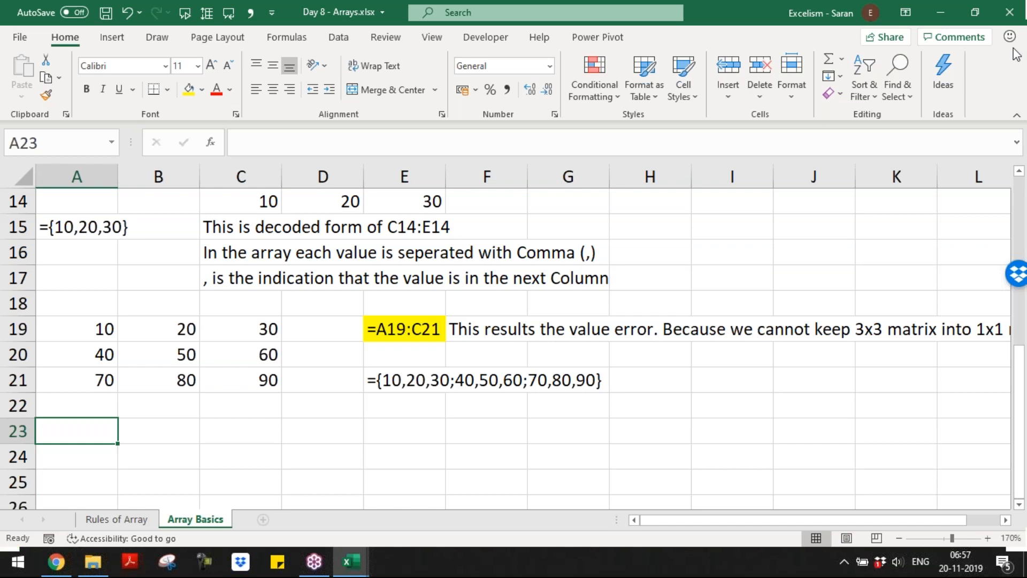
- Enter the formula =10 in cell A23
{"action": "left_click", "coordinate": [938, 167]}
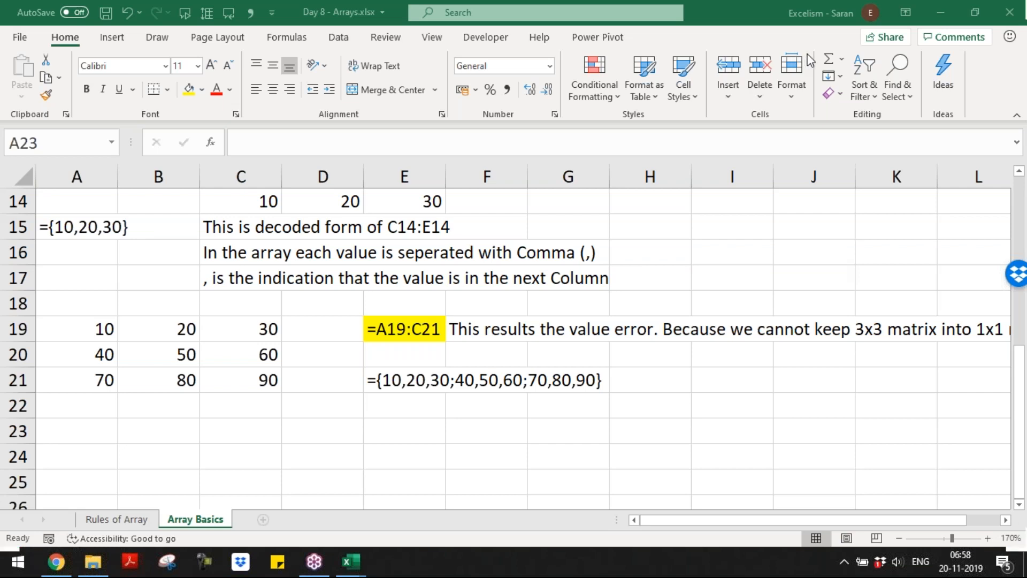
{"action": "left_click", "coordinate": [82, 432]}
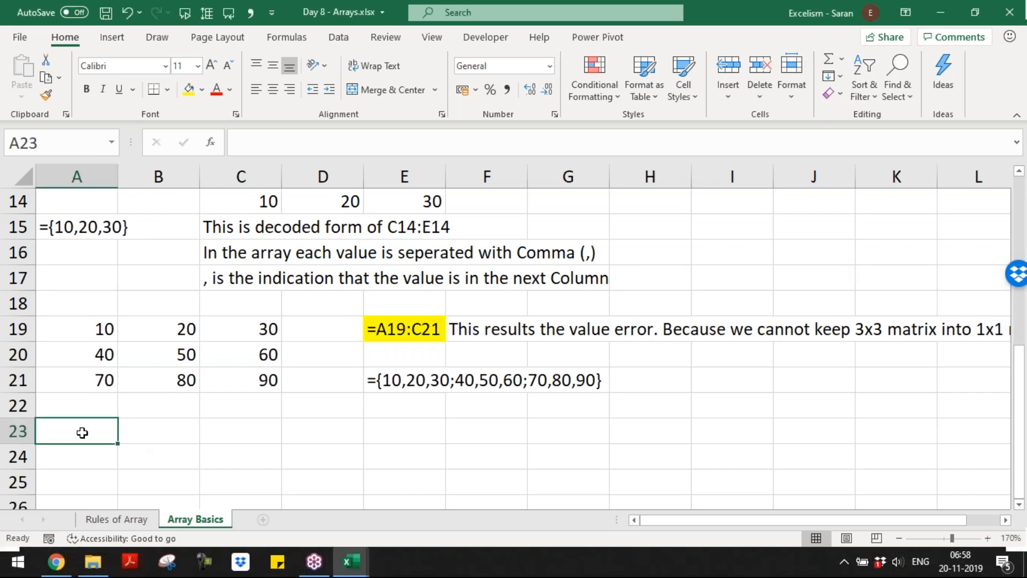
{"action": "key", "text": "Down"}
{"action": "left_click", "coordinate": [82, 432]}
{"action": "type", "text": "=10"}
{"action": "key", "text": "Return"}
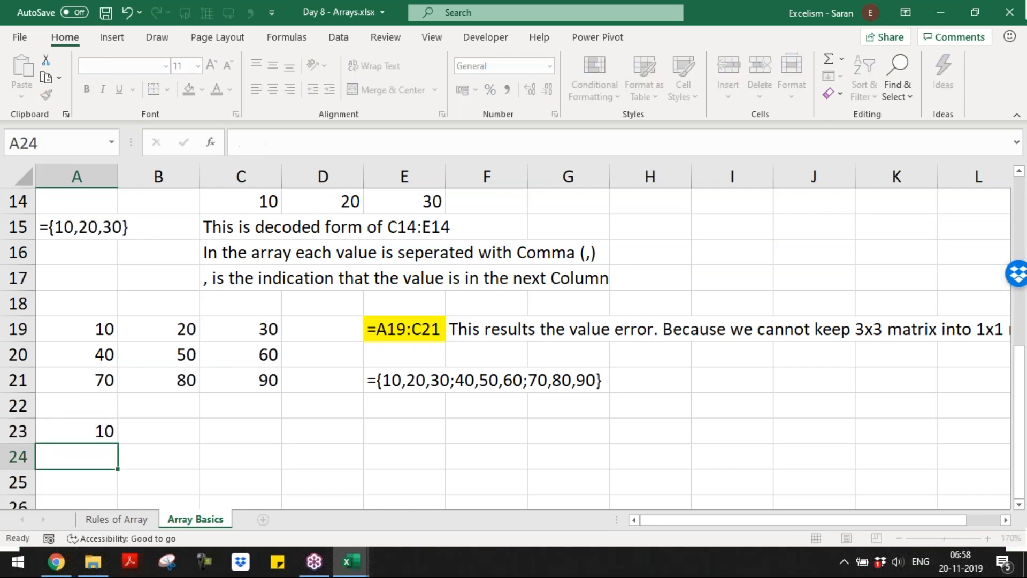
- Enter ={10,20,30} in cell A24 and commit it as an array formula
{"action": "type", "text": "={10,20,30"}
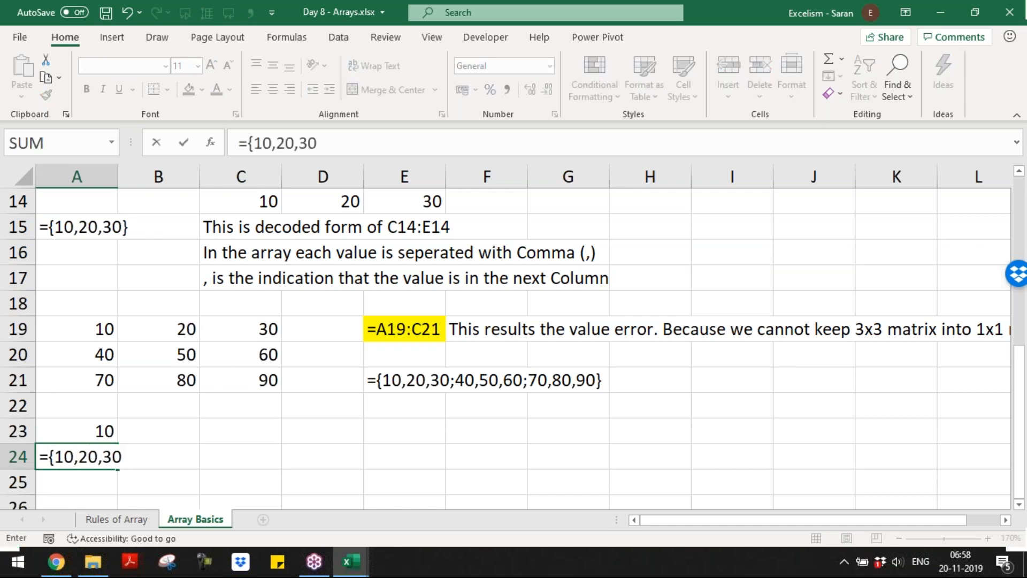
{"action": "type", "text": "\""}
{"action": "key", "text": "BackSpace"}
{"action": "type", "text": "}"}
{"action": "left_click", "coordinate": [1018, 505]}
{"action": "left_click", "coordinate": [1018, 506]}
{"action": "left_click", "coordinate": [1018, 505]}
{"action": "left_click", "coordinate": [1018, 505]}
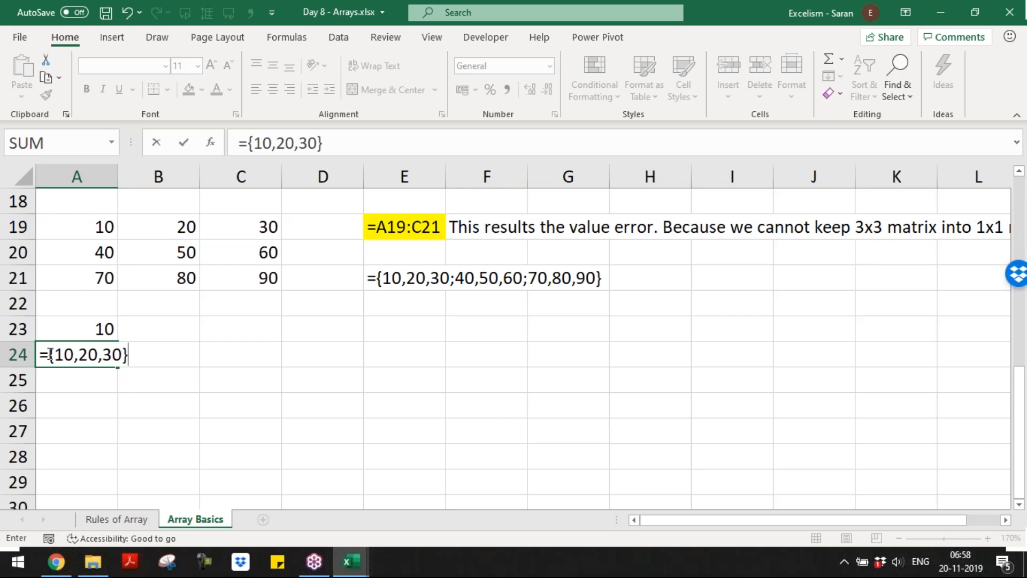
{"action": "left_click_drag", "start_coordinate": [49, 354], "coordinate": [141, 349]}
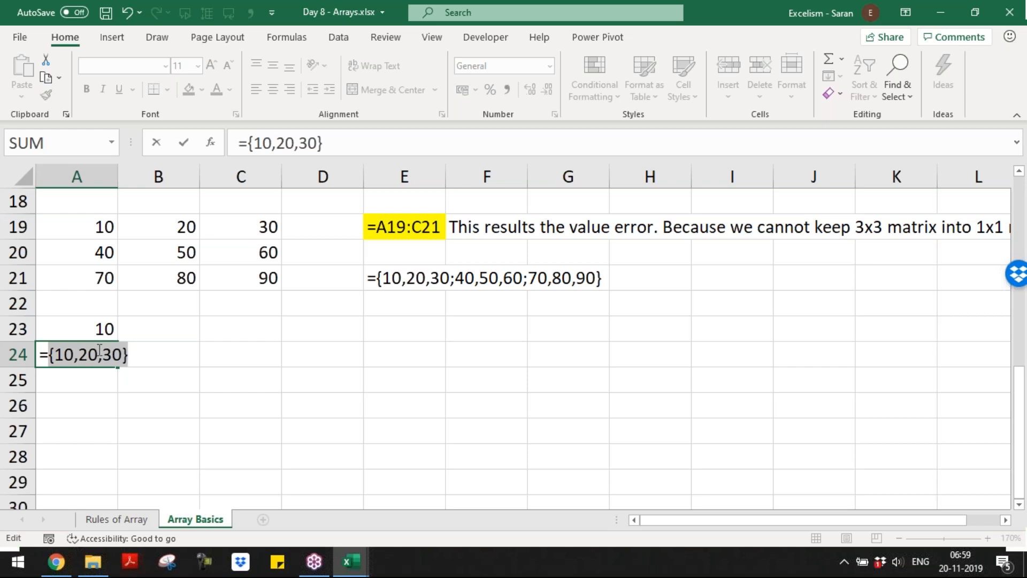
{"action": "key", "text": "ctrl+shift+Return"}
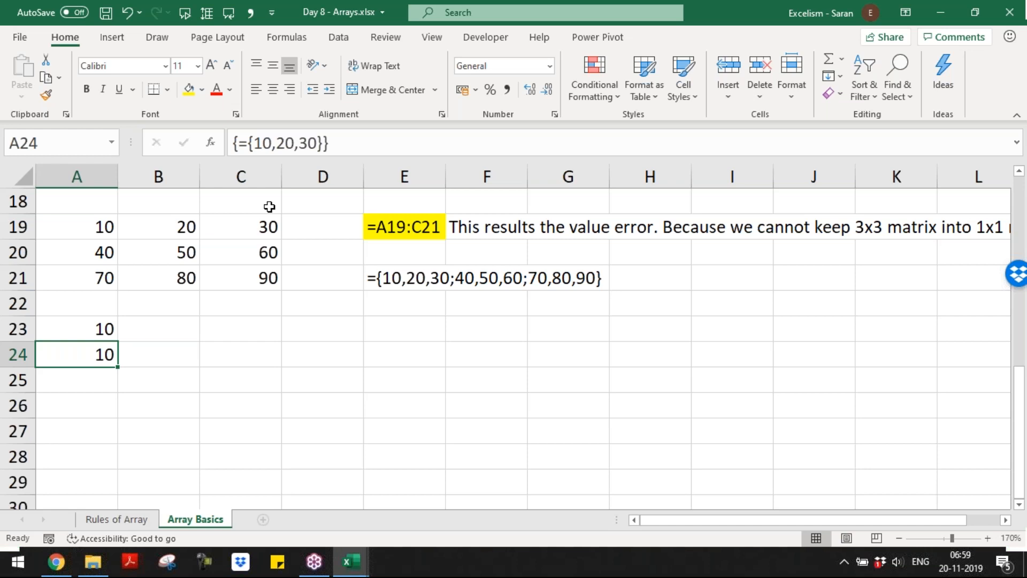
{"action": "left_click", "coordinate": [1020, 84]}
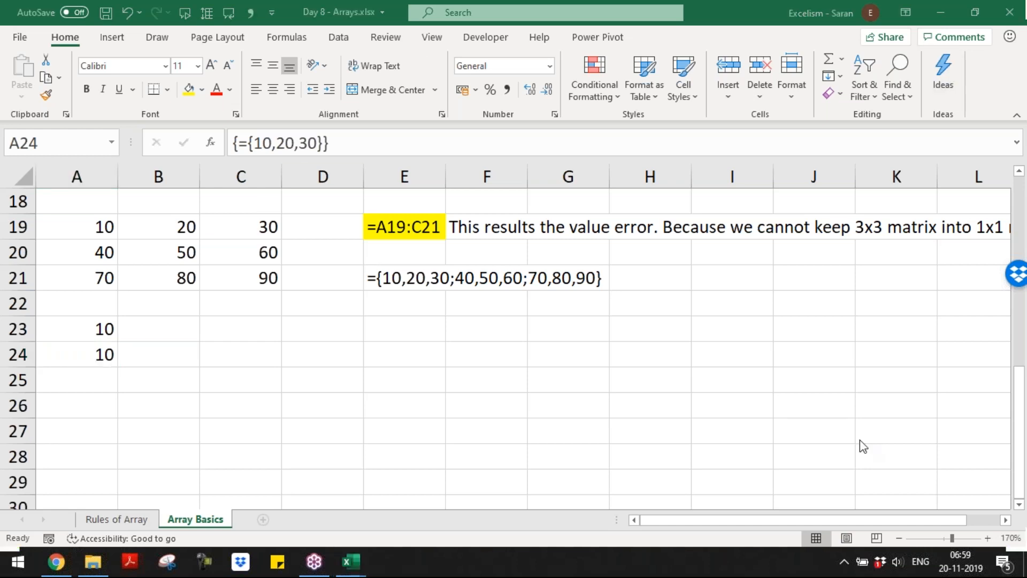
{"action": "left_click", "coordinate": [839, 570]}
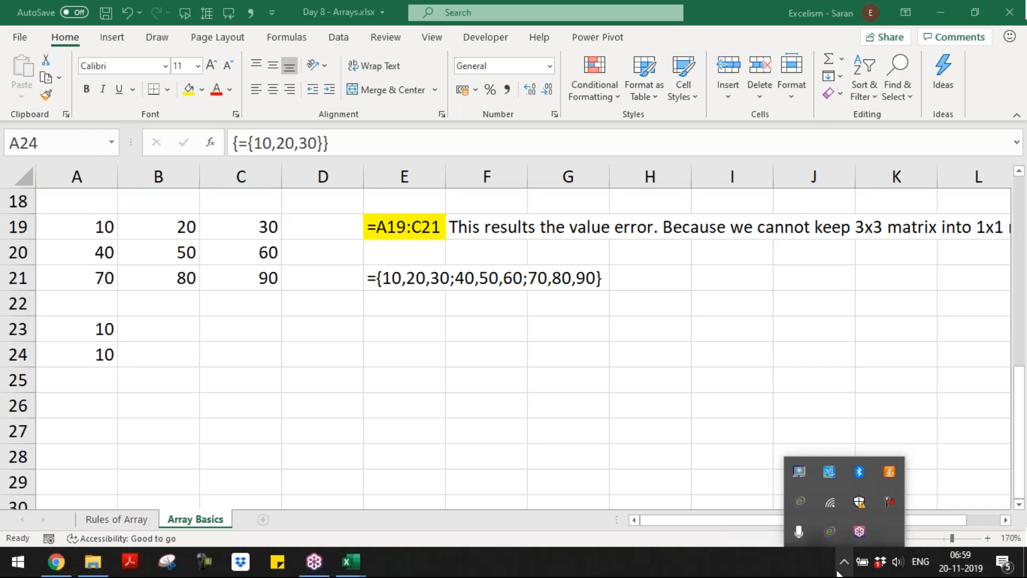
{"action": "left_click", "coordinate": [1010, 79]}
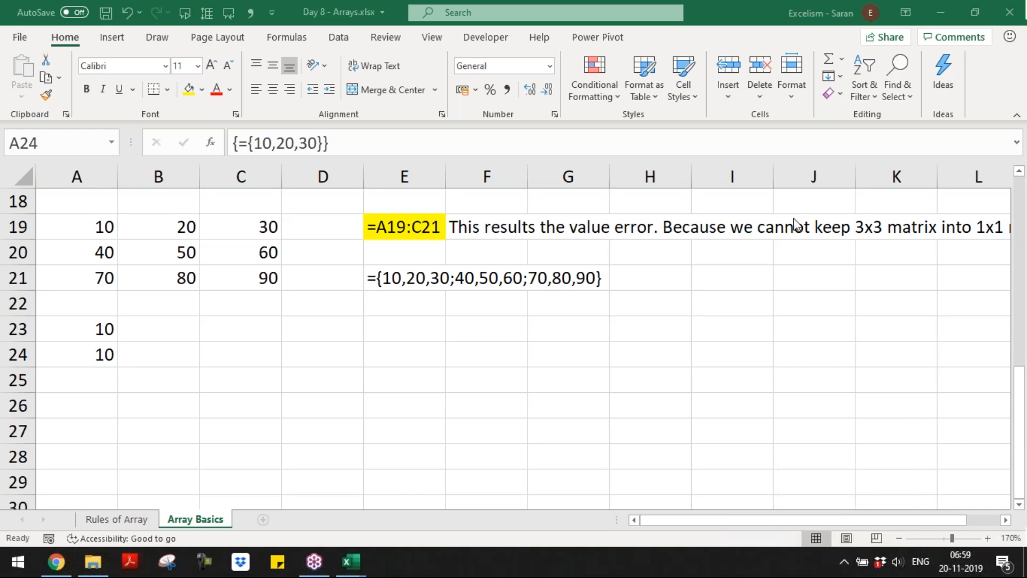
- Inspect the array formula in A24, highlighting its first value 10, and recommit it as an array formula without changes
{"action": "left_click", "coordinate": [64, 351]}
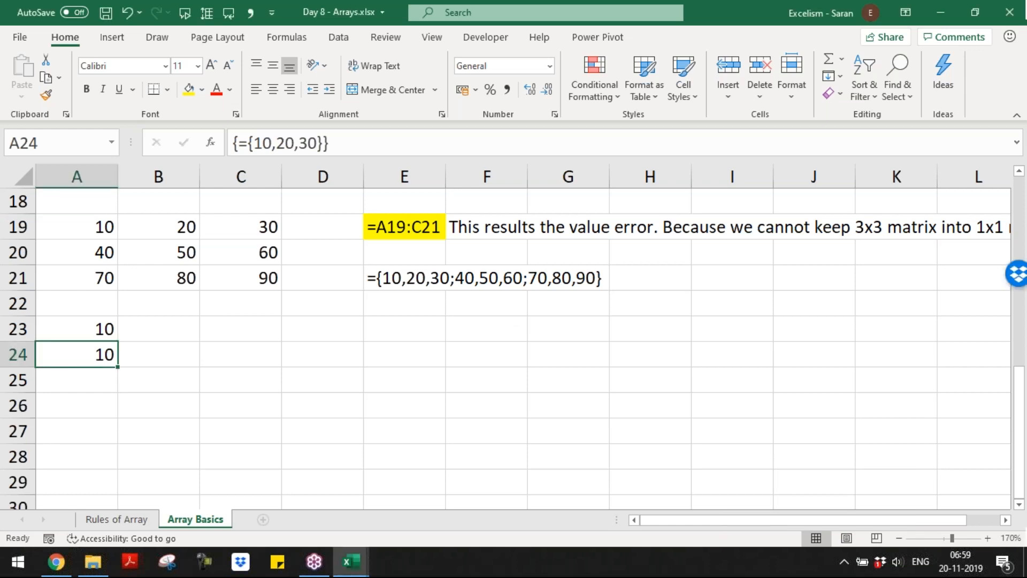
{"action": "double_click", "coordinate": [73, 351]}
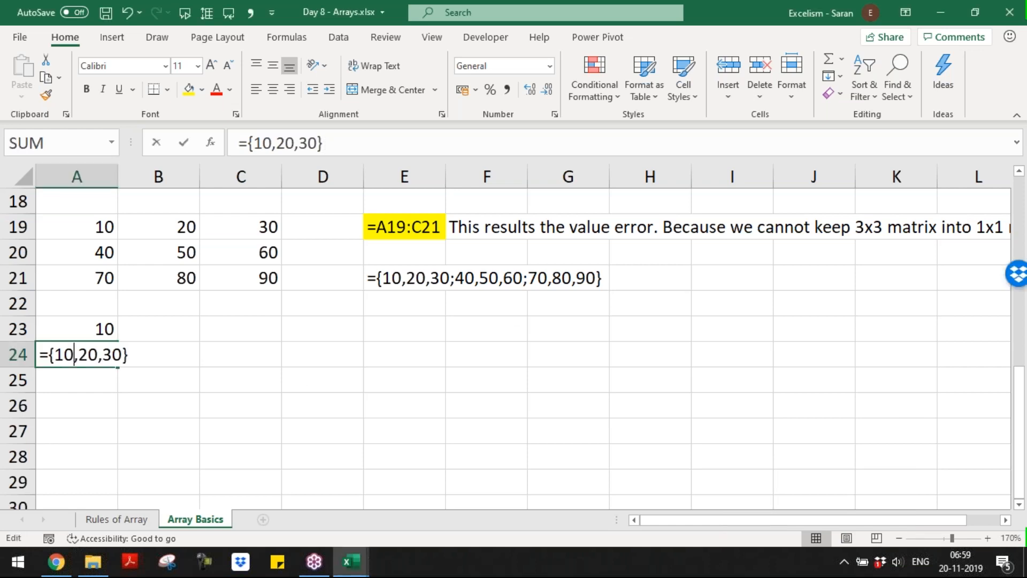
{"action": "double_click", "coordinate": [59, 354]}
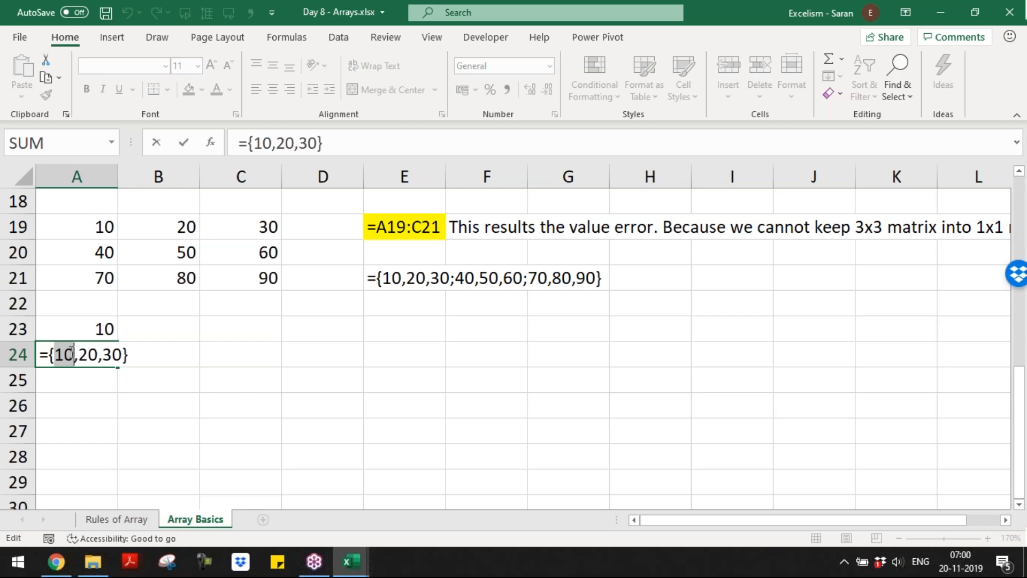
{"action": "key", "text": "ctrl+shift+Return"}
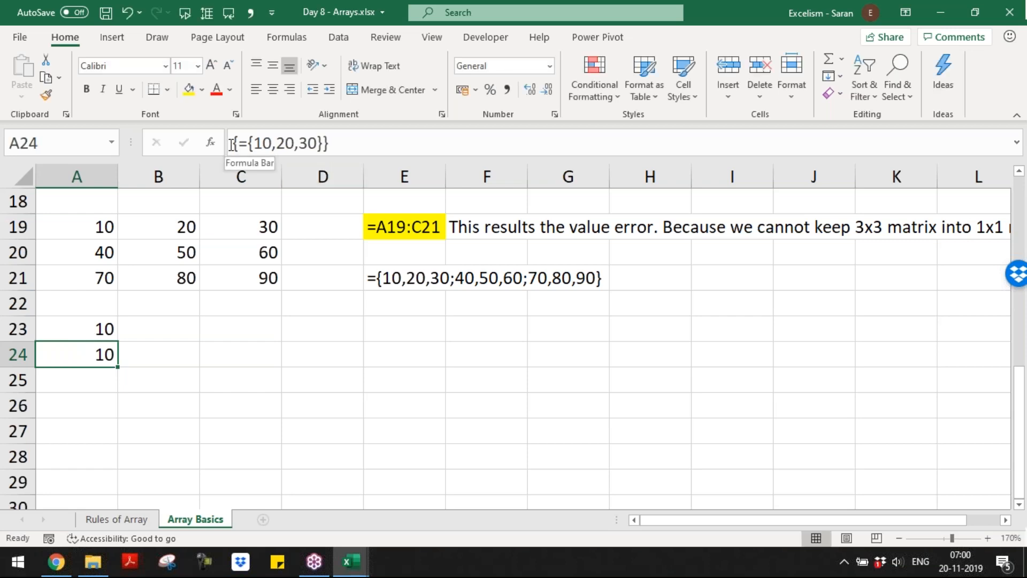
{"action": "left_click", "coordinate": [237, 143]}
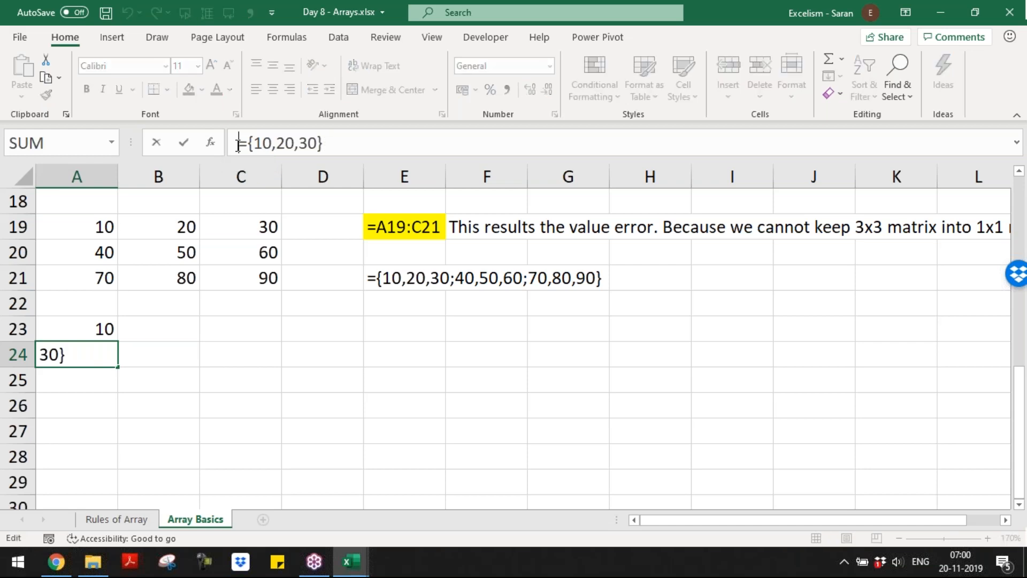
{"action": "key", "text": "ctrl+shift+Return"}
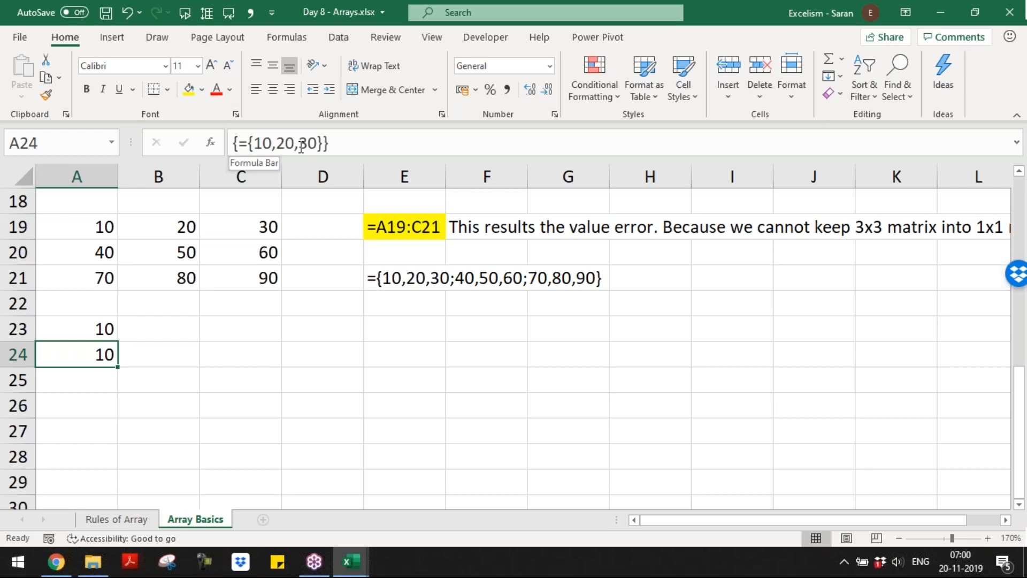
- Extend the array formula in A24 across A24:B24 and further to A24:C24, committing it as an array formula each time
{"action": "key", "text": "shift+Right"}
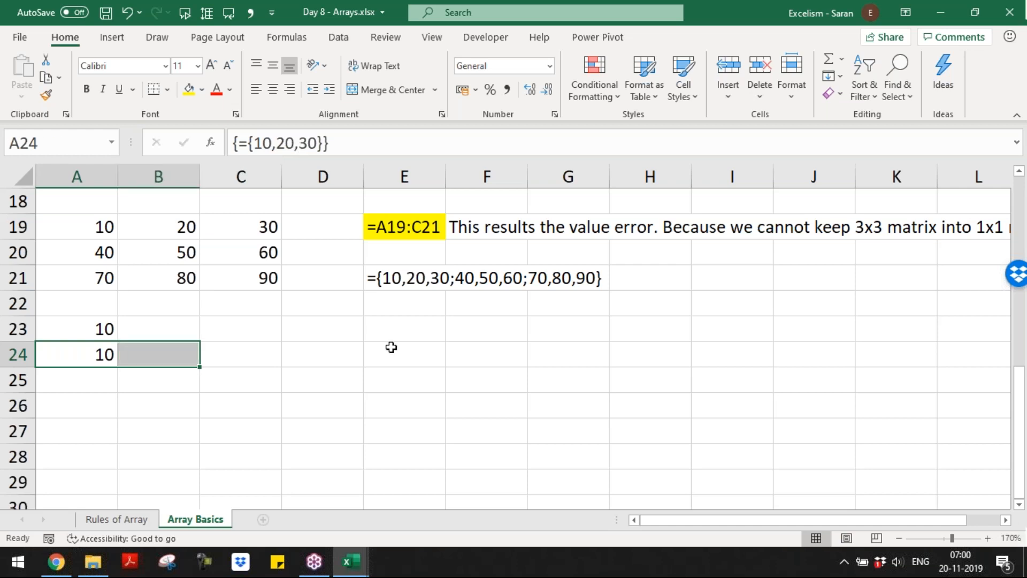
{"action": "key", "text": "F2"}
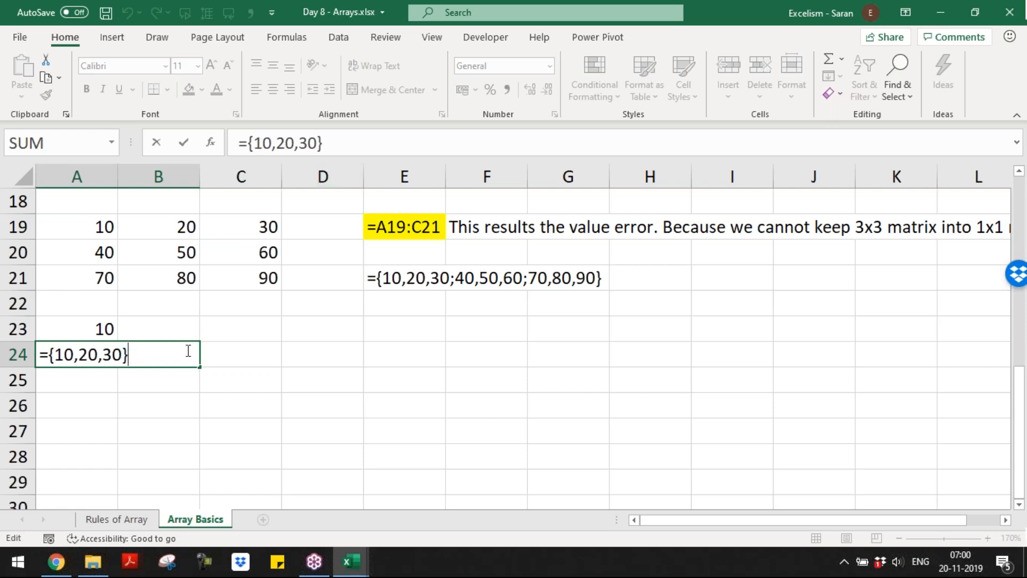
{"action": "key", "text": "ctrl+shift+Return"}
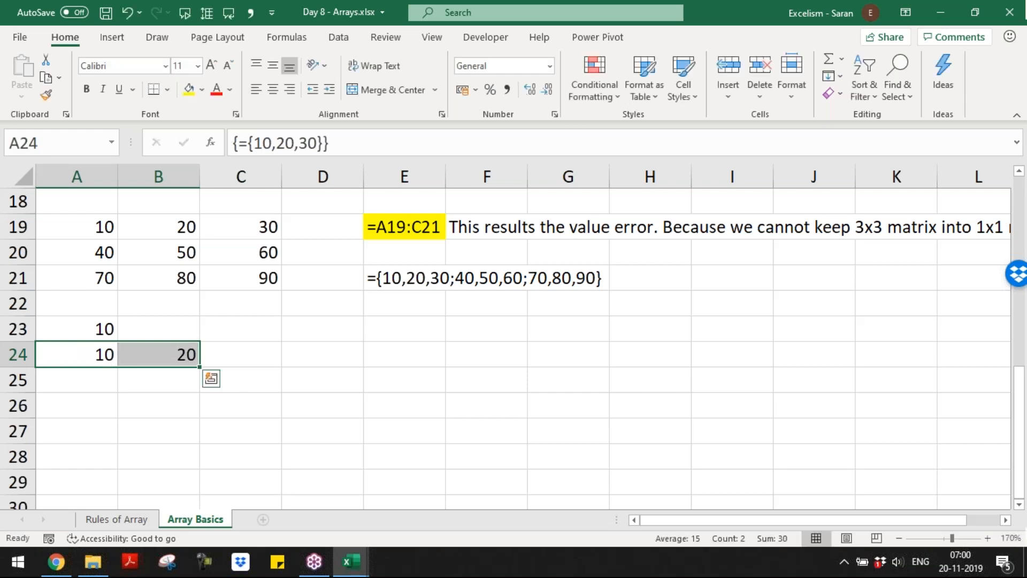
{"action": "key", "text": "shift+Right"}
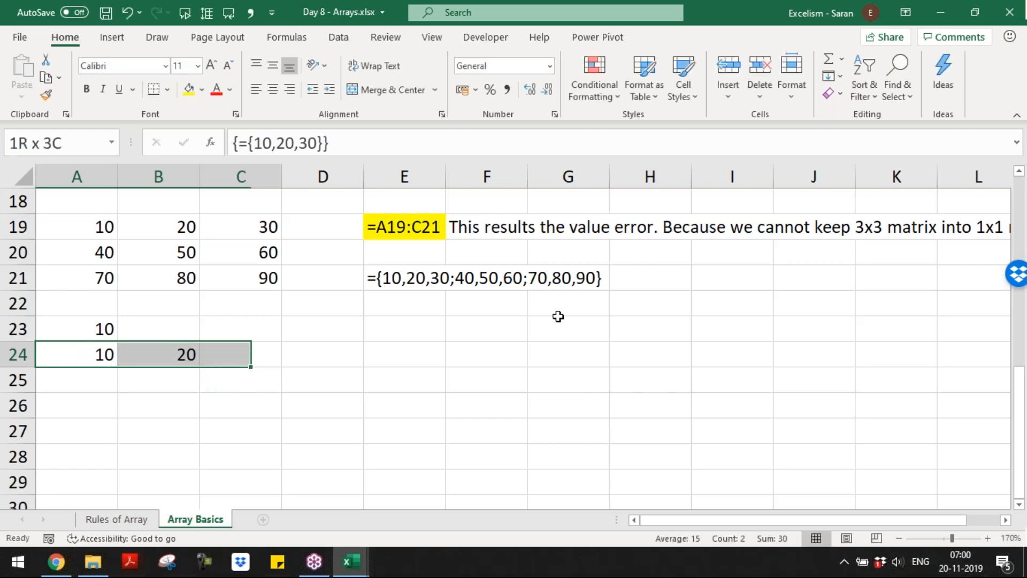
{"action": "key", "text": "F2"}
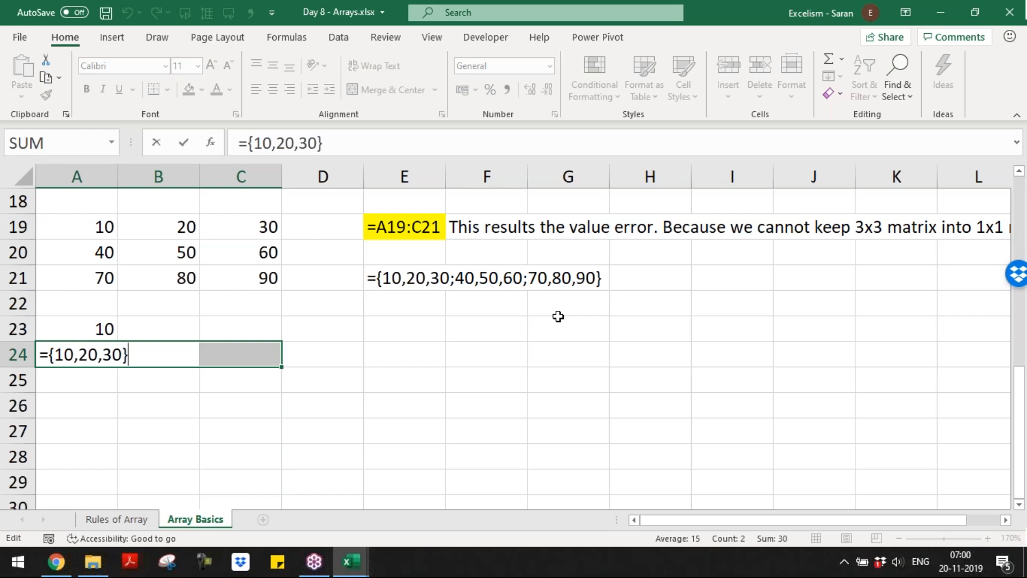
{"action": "key", "text": "ctrl+shift+Return"}
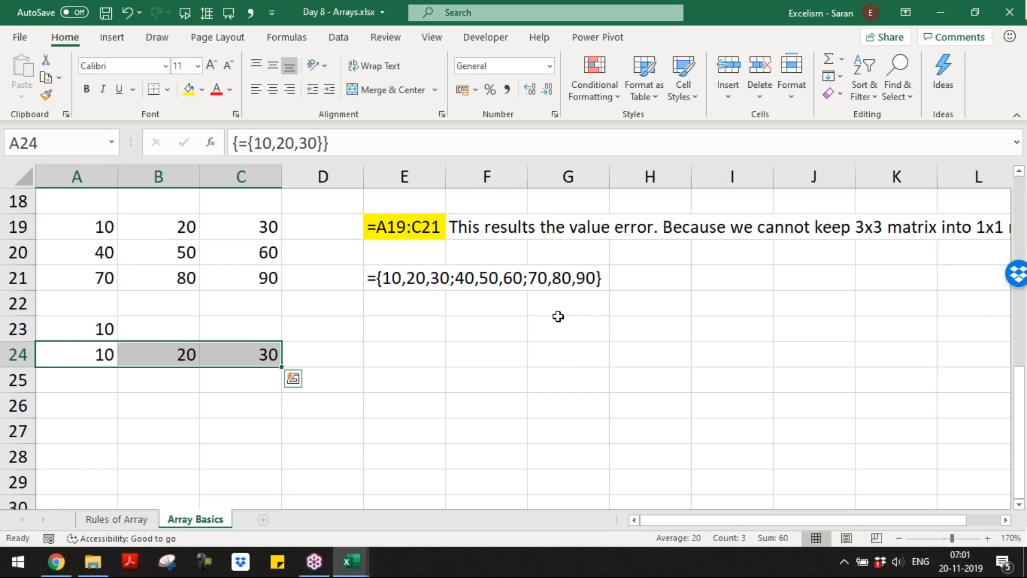
- Extend the ={10,20,30} array formula over the four cells A24:D24 and recommit it as an array formula
{"action": "left_click_drag", "start_coordinate": [281, 369], "coordinate": [270, 368]}
{"action": "key", "text": "shift+Right"}
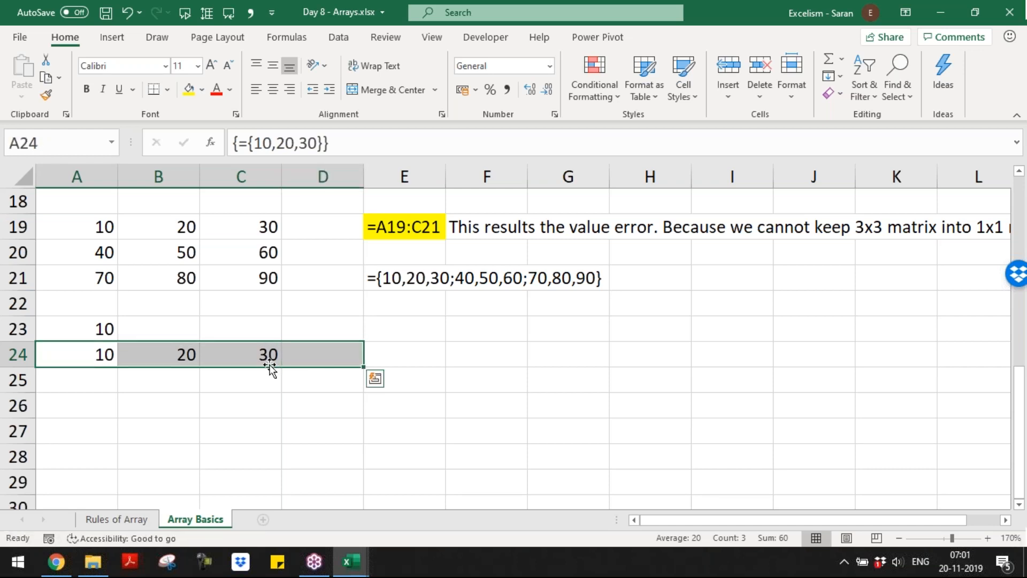
{"action": "key", "text": "F2"}
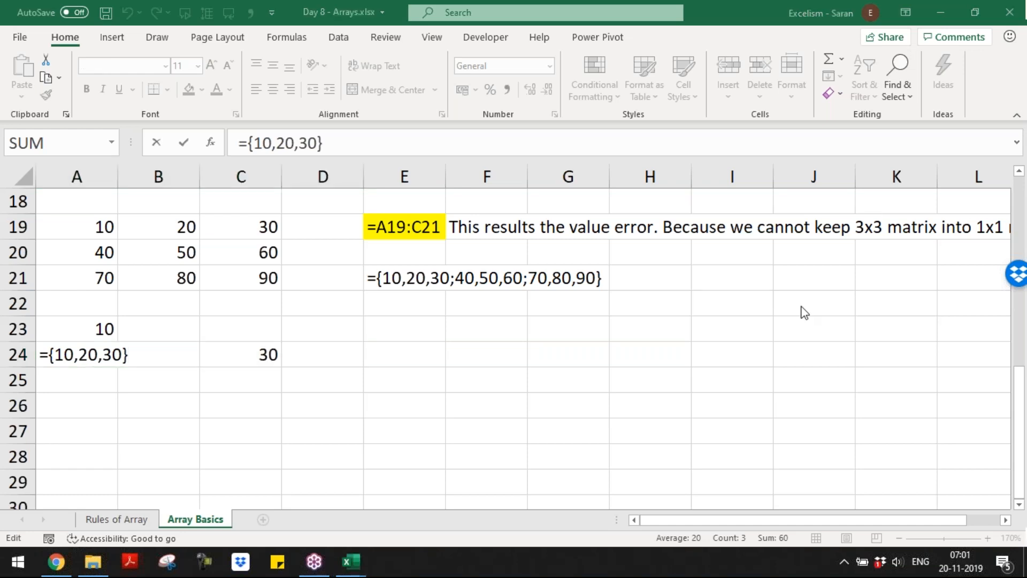
{"action": "left_click", "coordinate": [204, 351]}
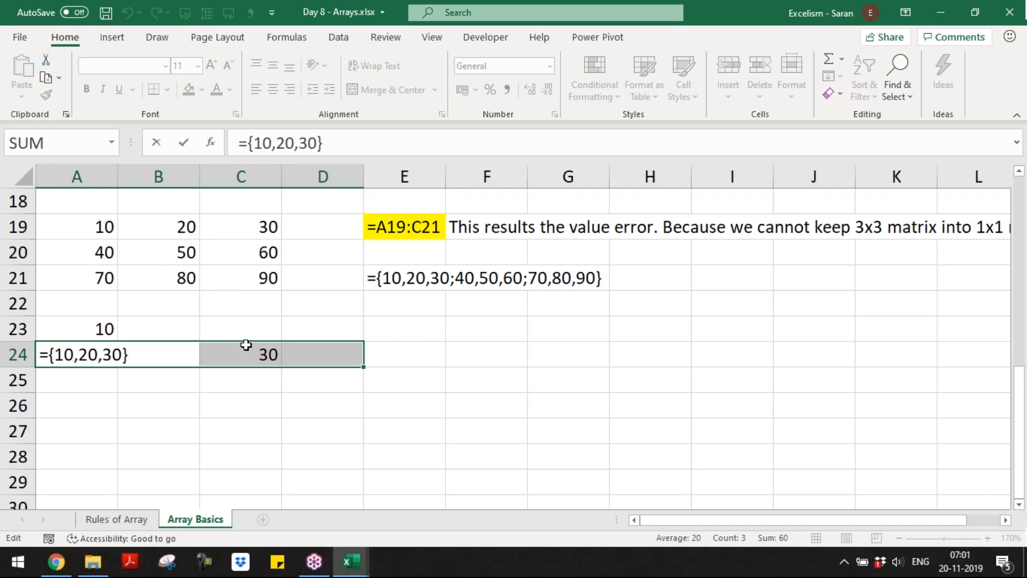
{"action": "key", "text": "ctrl+shift+Return"}
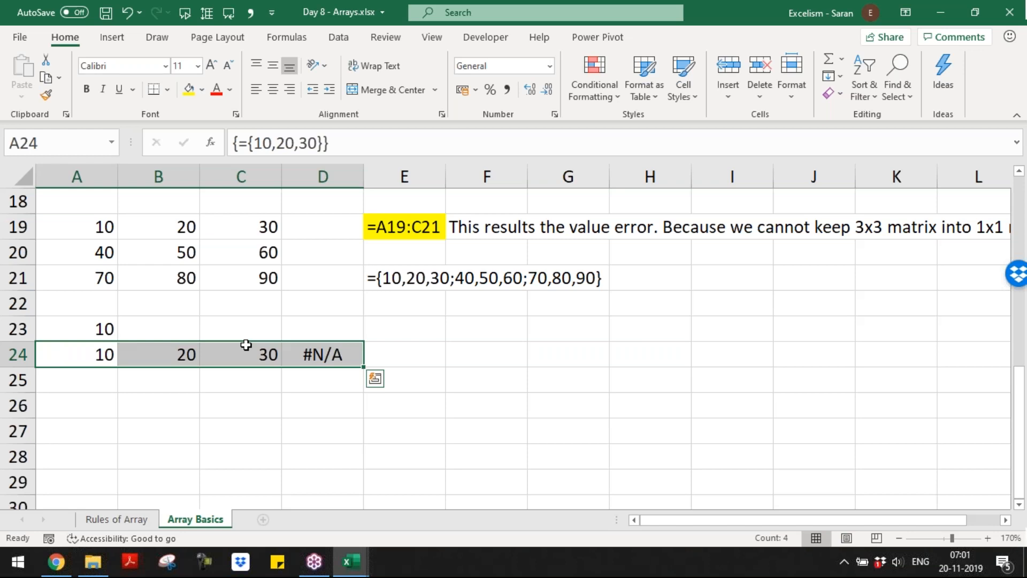
- Enter ={10;20;30} in cell A26 and commit it as an array formula
{"action": "key", "text": "Down"}
{"action": "key", "text": "Down"}
{"action": "key", "text": "shift+Down"}
{"action": "key", "text": "shift+Down"}
{"action": "key", "text": "shift+Down"}
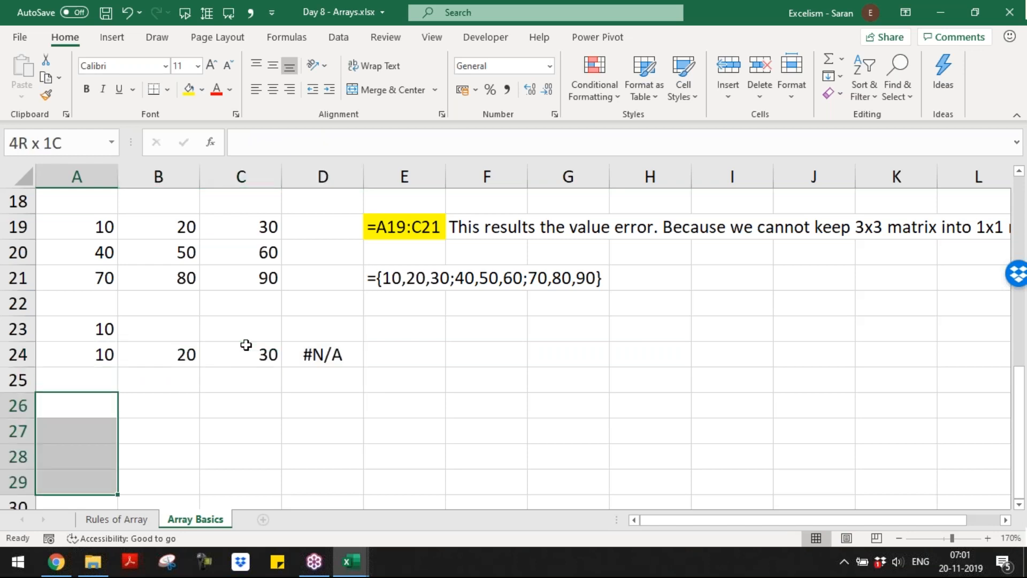
{"action": "key", "text": "shift+Up"}
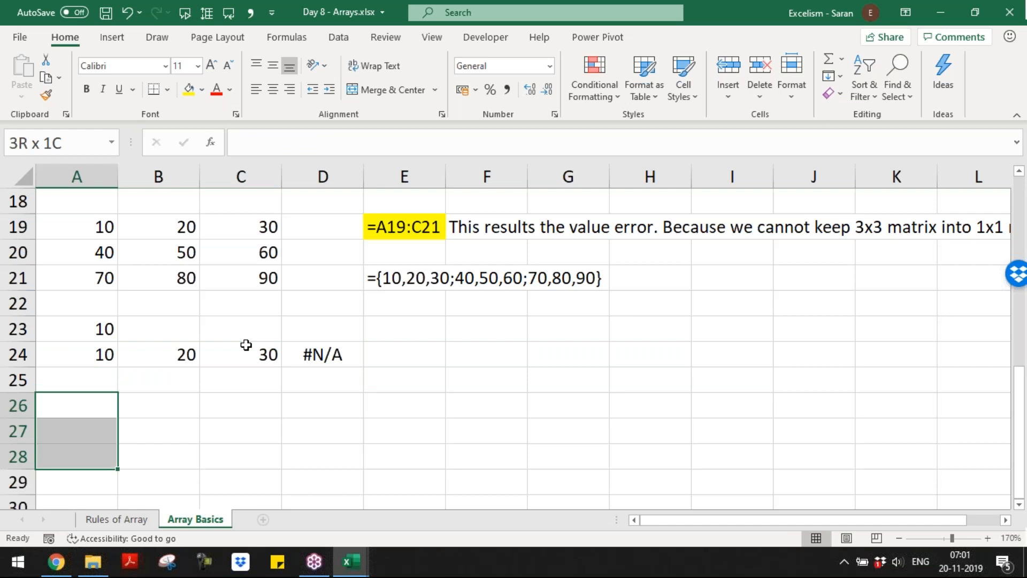
{"action": "key", "text": "Up"}
{"action": "key", "text": "Down"}
{"action": "type", "text": "="}
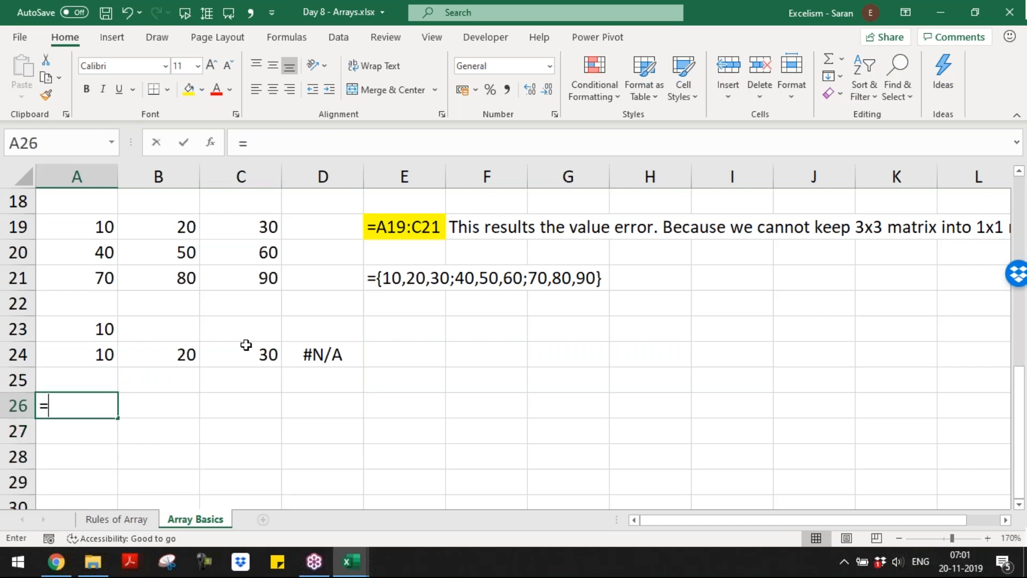
{"action": "type", "text": "{10;20;30"}
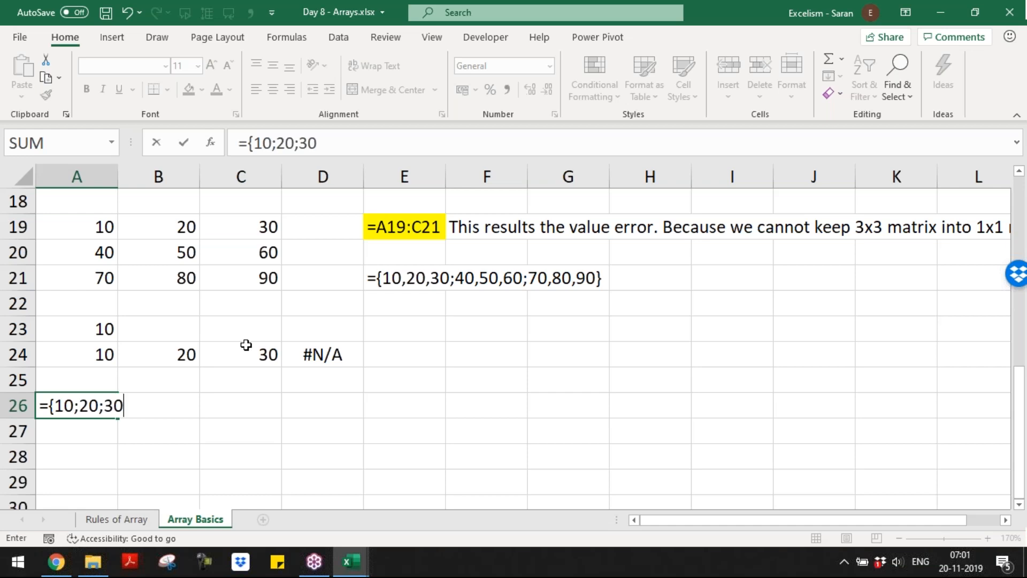
{"action": "type", "text": "}"}
{"action": "key", "text": "ctrl+shift+Return"}
- Try to fill A26:A27 with ={10;20;30} as an ordinary formula, and undo the fill
{"action": "key", "text": "shift+Down"}
{"action": "key", "text": "F2"}
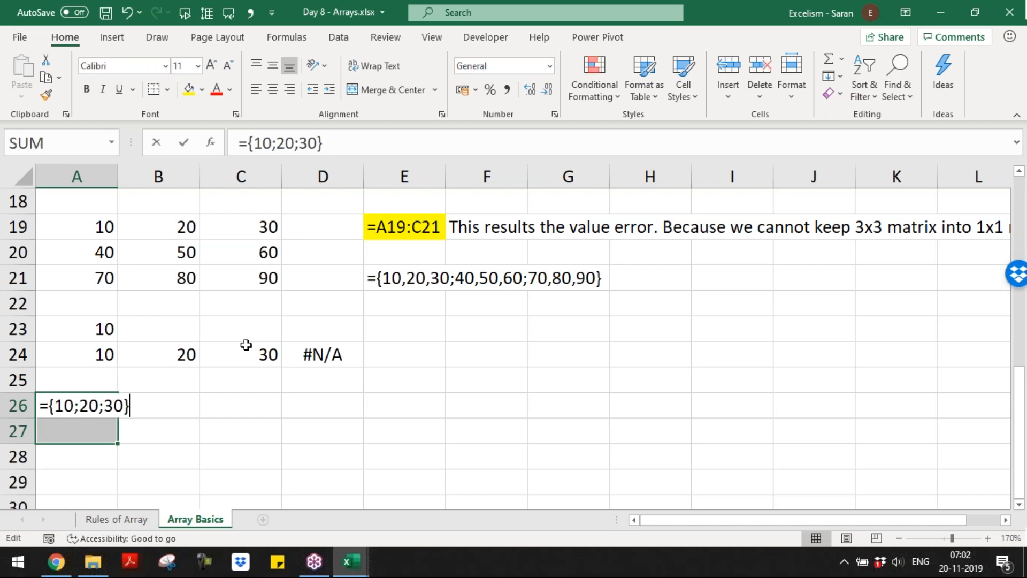
{"action": "key", "text": "ctrl+Return"}
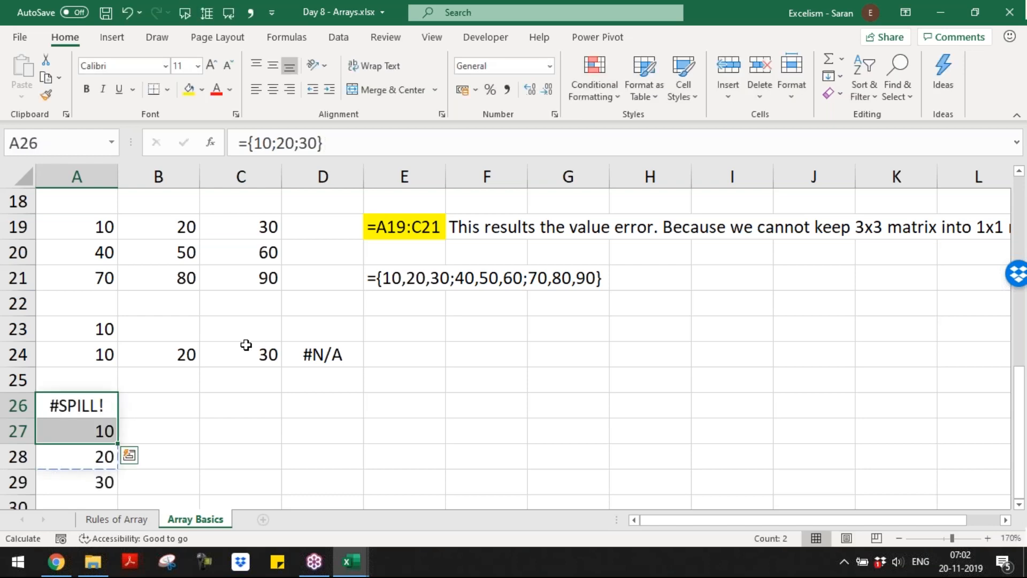
{"action": "key", "text": "ctrl+z"}
- Extend the ={10;20;30} array formula down to A26:A27 and further to A26:A28, committing it as an array formula each time
{"action": "key", "text": "Down"}
{"action": "key", "text": "shift+Down"}
{"action": "key", "text": "F2"}
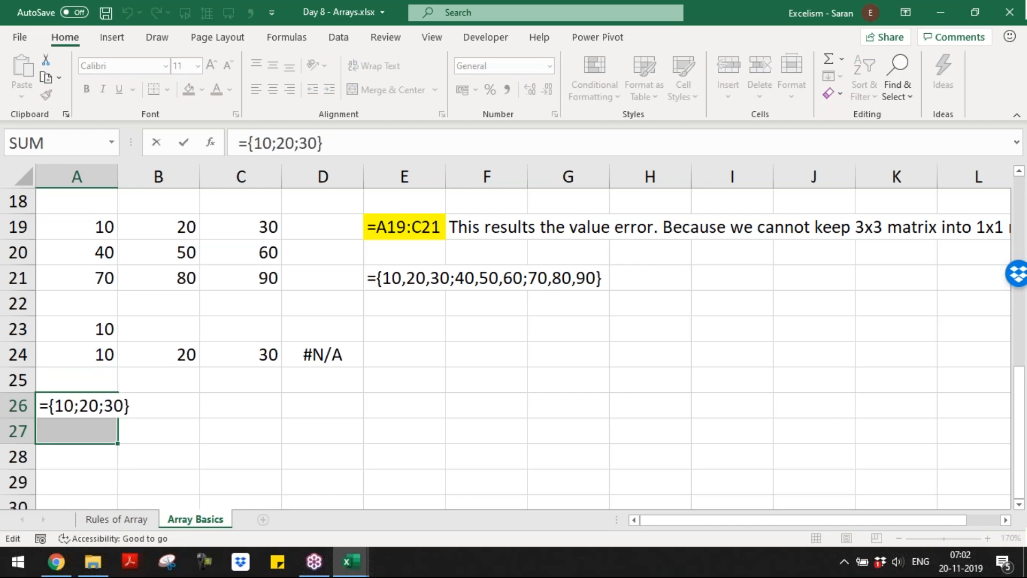
{"action": "key", "text": "ctrl+shift+Return"}
{"action": "key", "text": "shift+Down"}
{"action": "key", "text": "shift+Down"}
{"action": "key", "text": "shift+Up"}
{"action": "key", "text": "ctrl+shift+Return"}
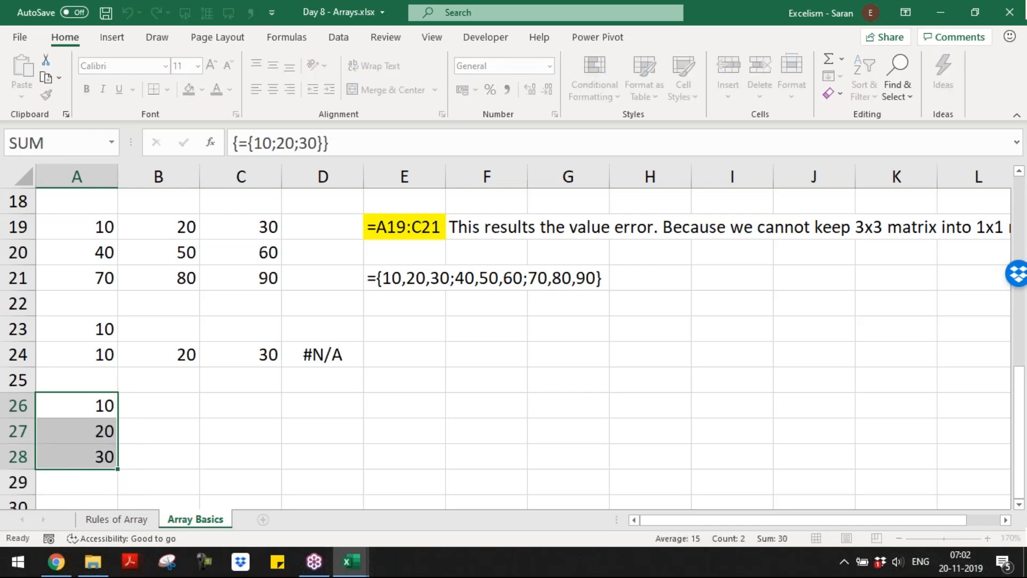
- Extend the ={10;20;30} array formula down to A26:A29 and commit it as an array formula
{"action": "key", "text": "shift+Down"}
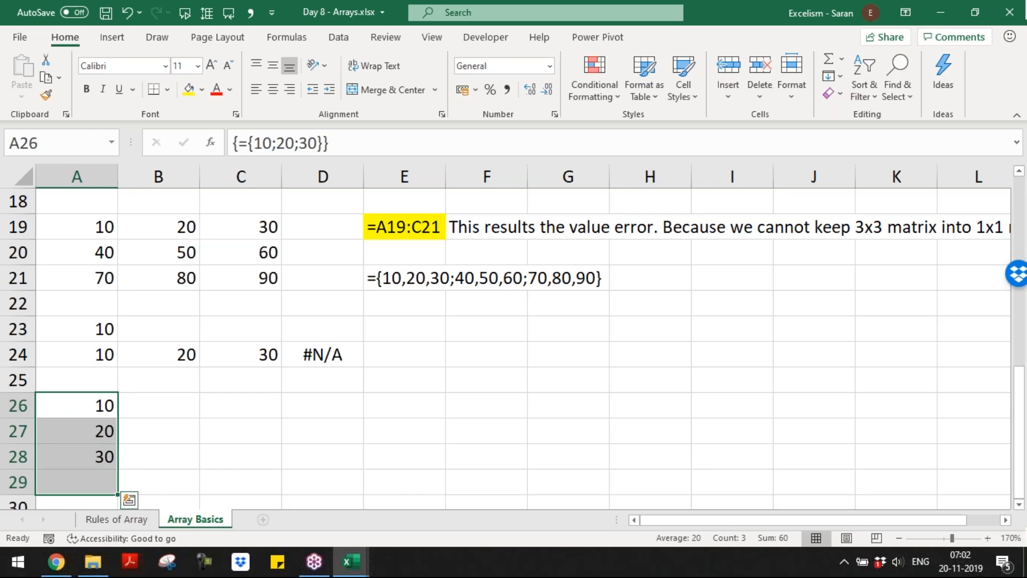
{"action": "key", "text": "F2"}
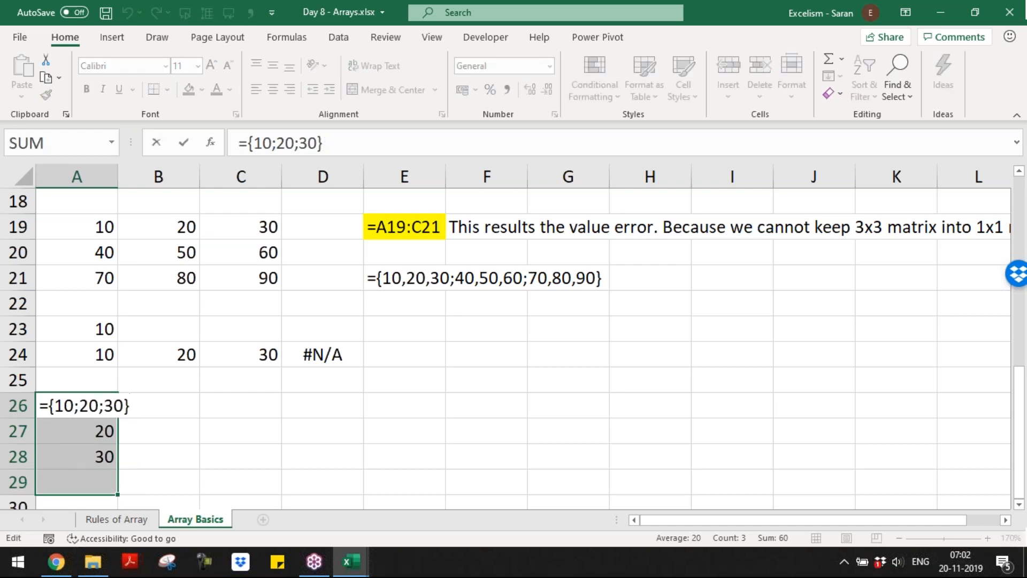
{"action": "key", "text": "ctrl+shift+Return"}
- Enter ={10,20;30,40} over the 3x3 range D26:F28 and commit it as an array formula
{"action": "key", "text": "Right"}
{"action": "key", "text": "Right"}
{"action": "key", "text": "Right"}
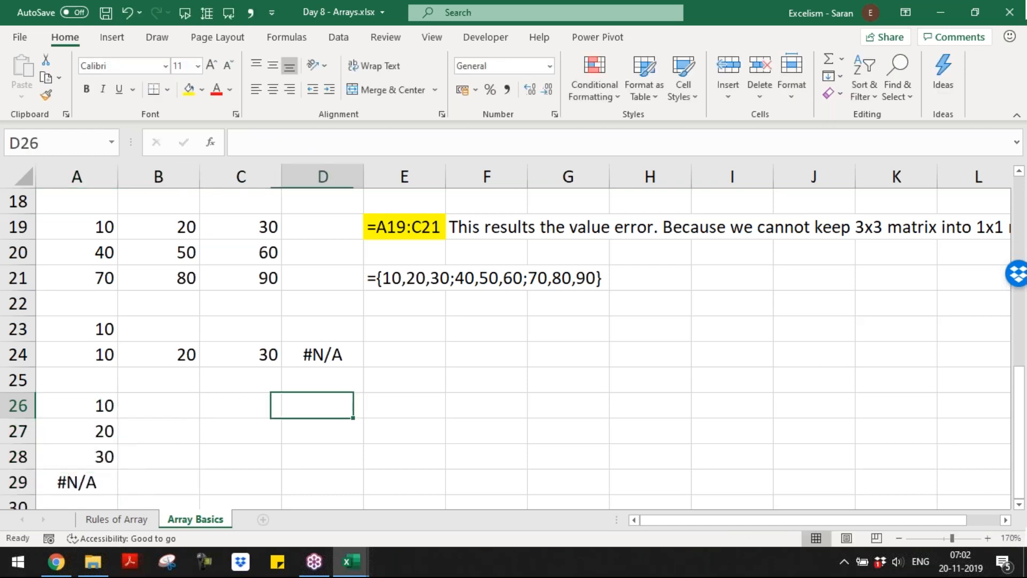
{"action": "key", "text": "shift+Right"}
{"action": "key", "text": "shift+Right"}
{"action": "key", "text": "shift+Right"}
{"action": "key", "text": "shift+Down"}
{"action": "key", "text": "shift+Left"}
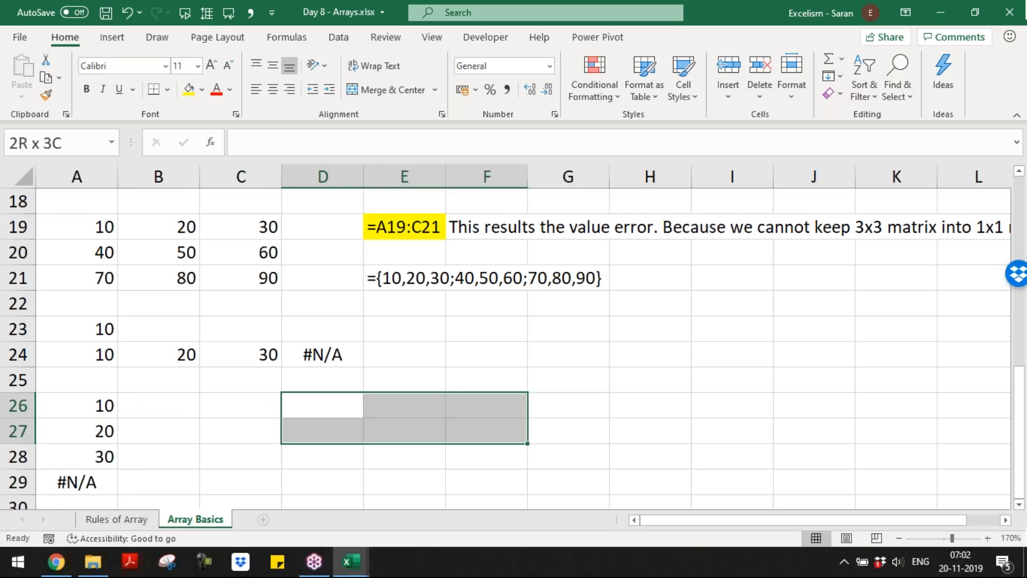
{"action": "key", "text": "shift+Down"}
{"action": "key", "text": "shift+Down"}
{"action": "key", "text": "shift+Down"}
{"action": "key", "text": "shift+Up"}
{"action": "key", "text": "shift+Up"}
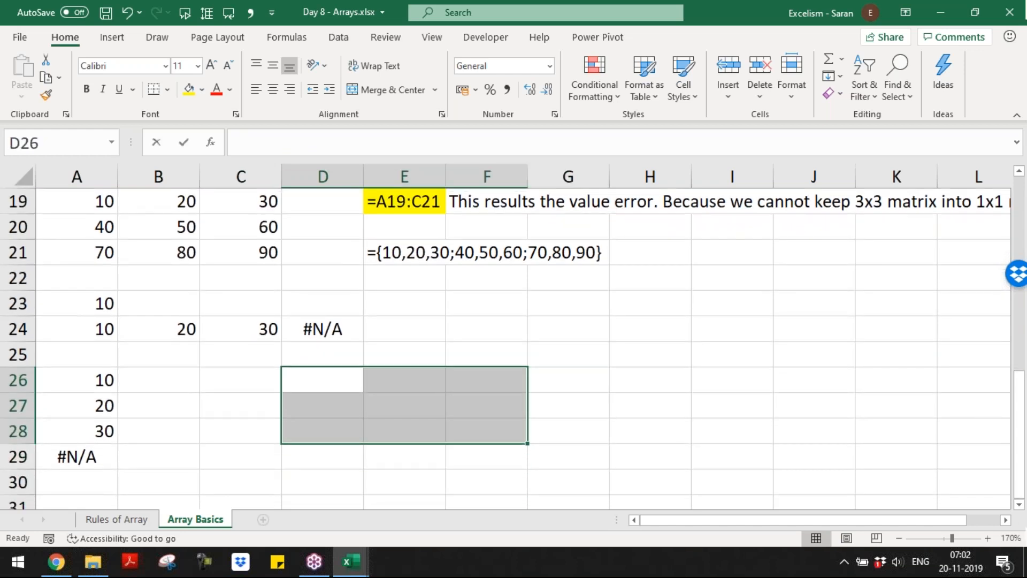
{"action": "type", "text": "={10,20"}
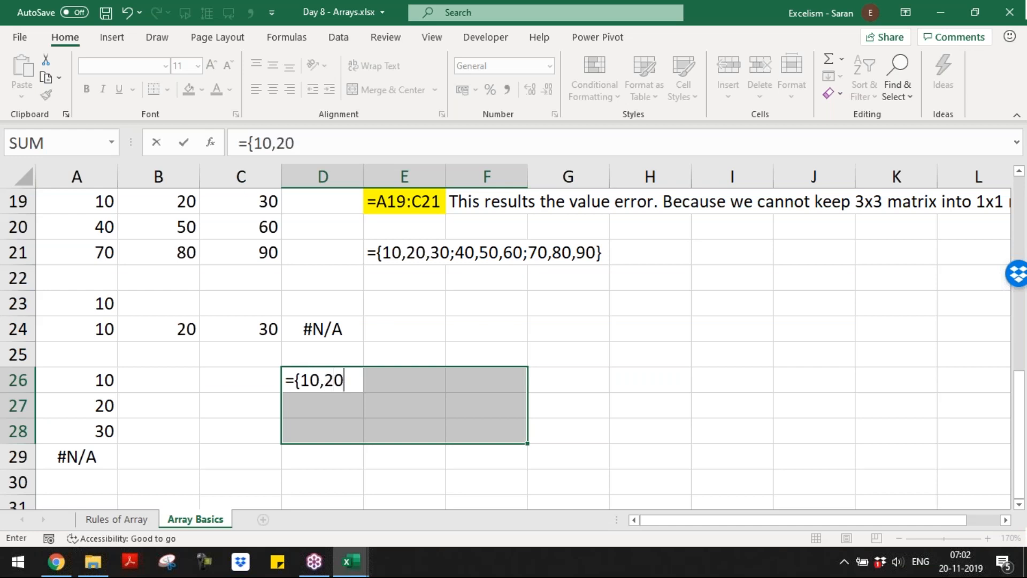
{"action": "type", "text": ";30;40"}
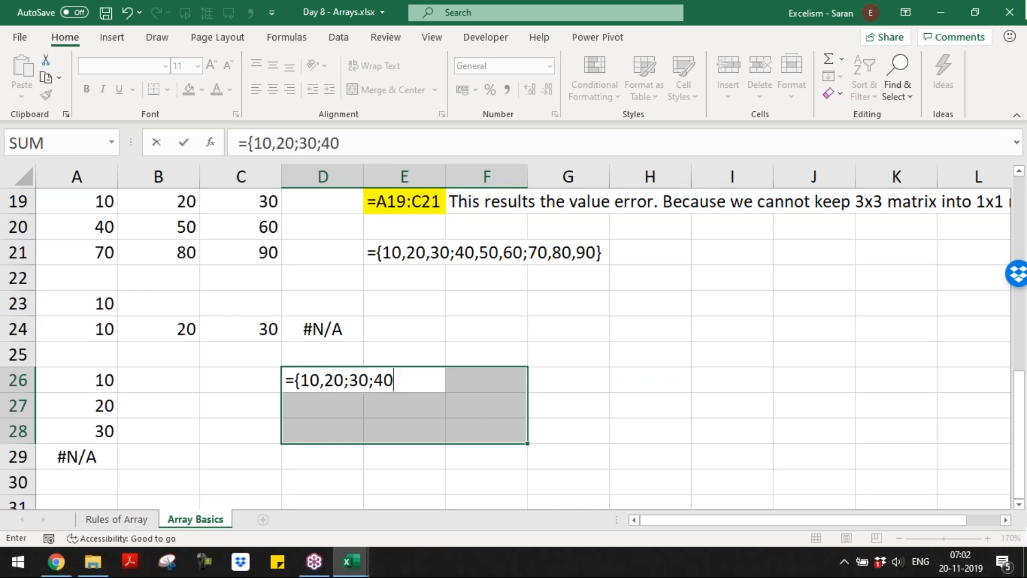
{"action": "key", "text": "BackSpace"}
{"action": "key", "text": "BackSpace"}
{"action": "key", "text": "BackSpace"}
{"action": "type", "text": ",40}"}
{"action": "key", "text": "ctrl+shift+Return"}
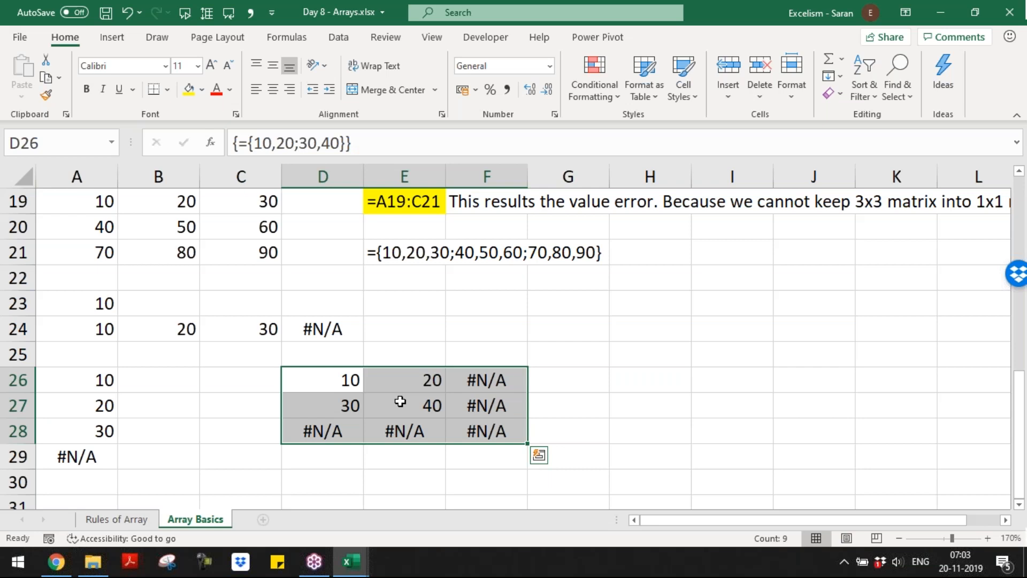
- Try to enter ={10;20,30;40} over the range D30:F32 as an array formula
{"action": "left_click", "coordinate": [400, 401]}
{"action": "key", "text": "Down"}
{"action": "key", "text": "Down"}
{"action": "key", "text": "Down"}
{"action": "key", "text": "Down"}
{"action": "key", "text": "Down"}
{"action": "key", "text": "Down"}
{"action": "key", "text": "Down"}
{"action": "key", "text": "Down"}
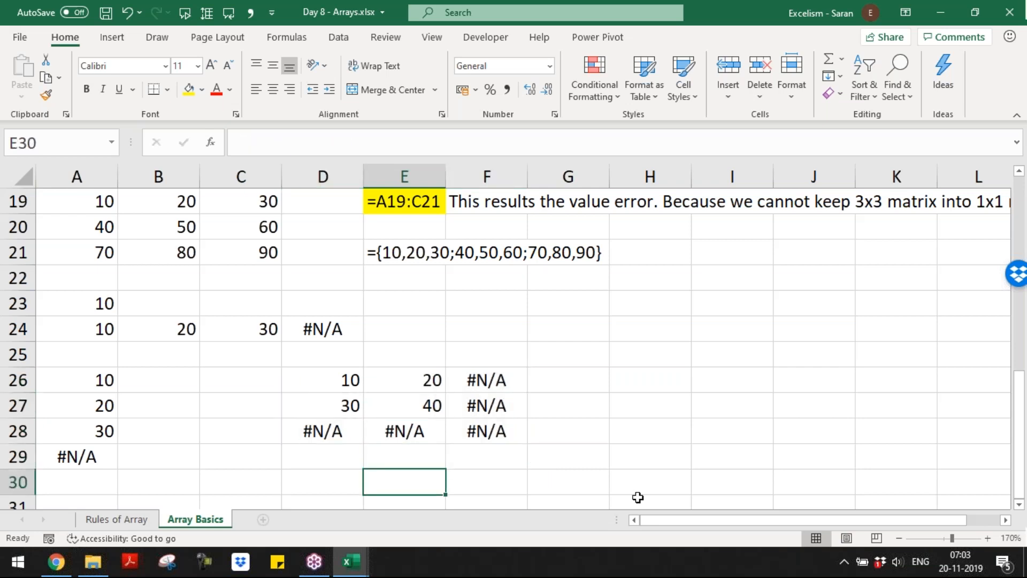
{"action": "key", "text": "Up"}
{"action": "key", "text": "Up"}
{"action": "key", "text": "Up"}
{"action": "key", "text": "Up"}
{"action": "key", "text": "Up"}
{"action": "key", "text": "Left"}
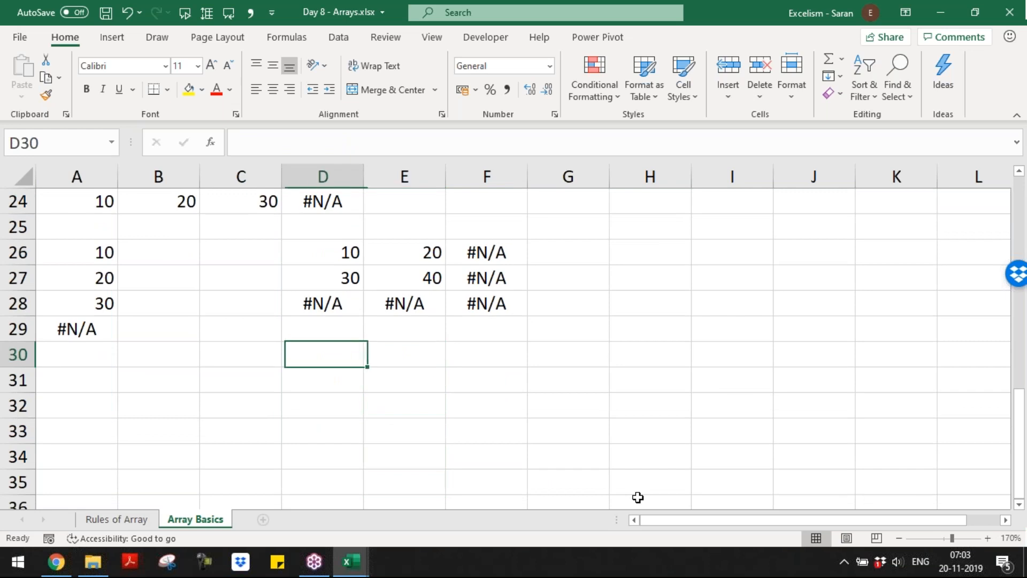
{"action": "key", "text": "shift+Right"}
{"action": "key", "text": "shift+Right"}
{"action": "key", "text": "shift+Down"}
{"action": "key", "text": "shift+Down"}
{"action": "key", "text": "shift+Down"}
{"action": "key", "text": "shift+Up"}
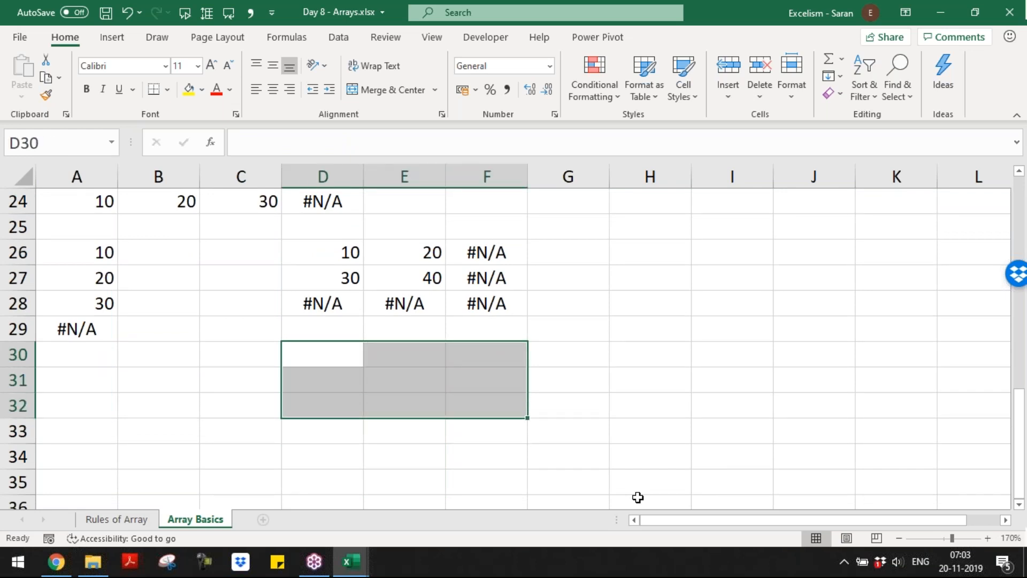
{"action": "type", "text": "={10"}
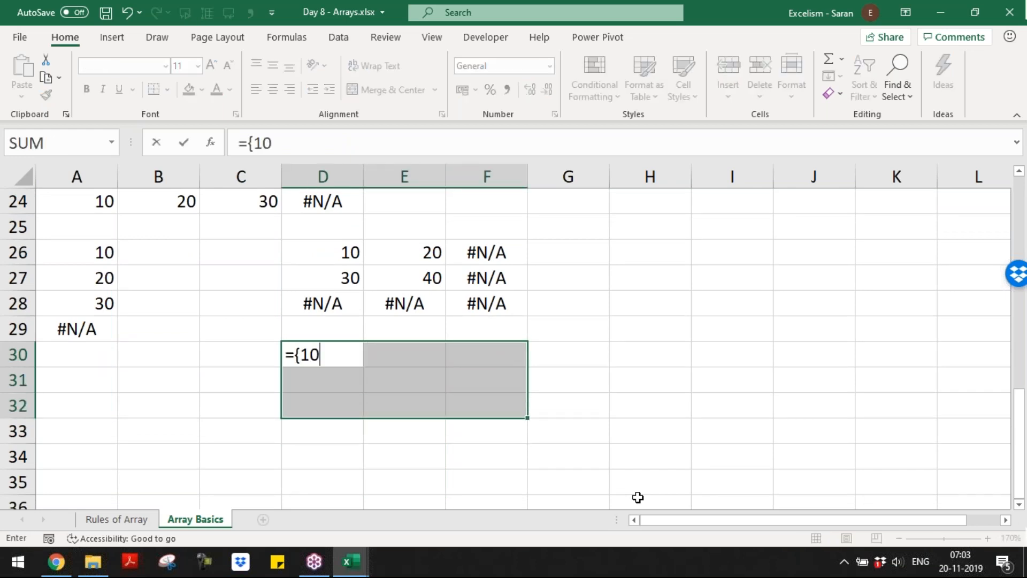
{"action": "type", "text": ";20,30;40}"}
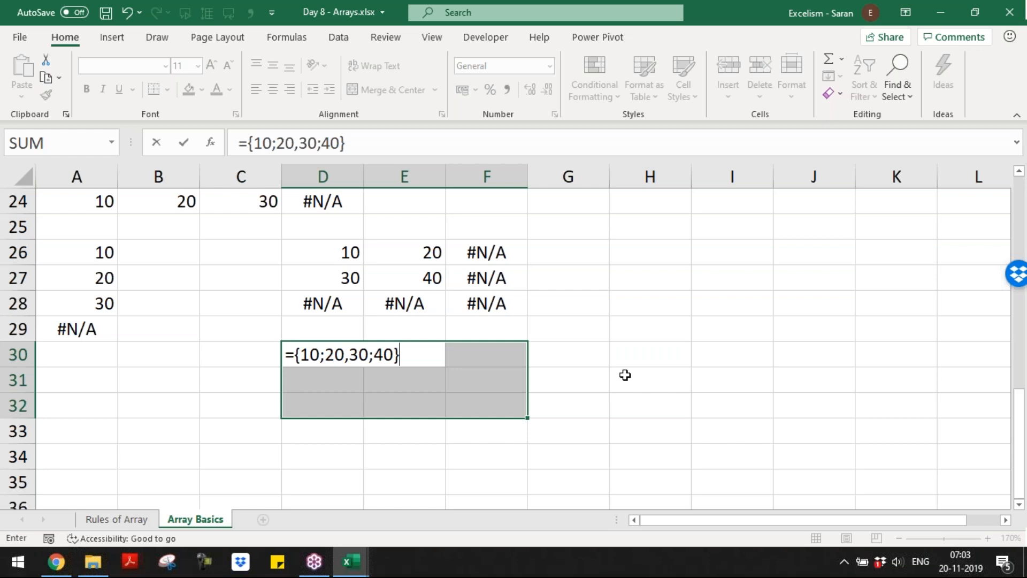
{"action": "key", "text": "ctrl+shift+Return"}
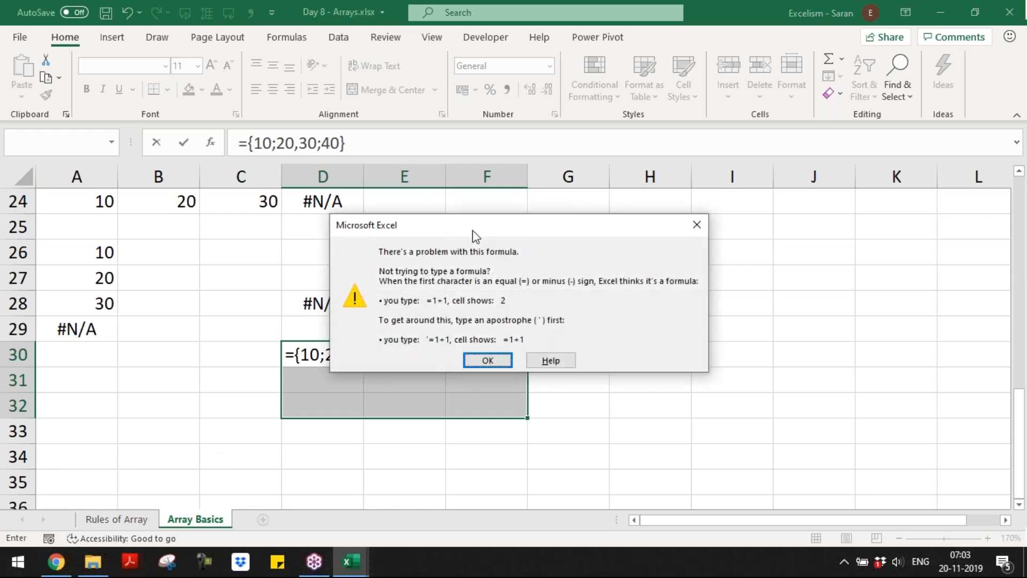
- Move the formula error message clear of the data, capture it with the Snipping Tool, and return to Excel to dismiss it
{"action": "left_click_drag", "start_coordinate": [478, 216], "coordinate": [683, 203]}
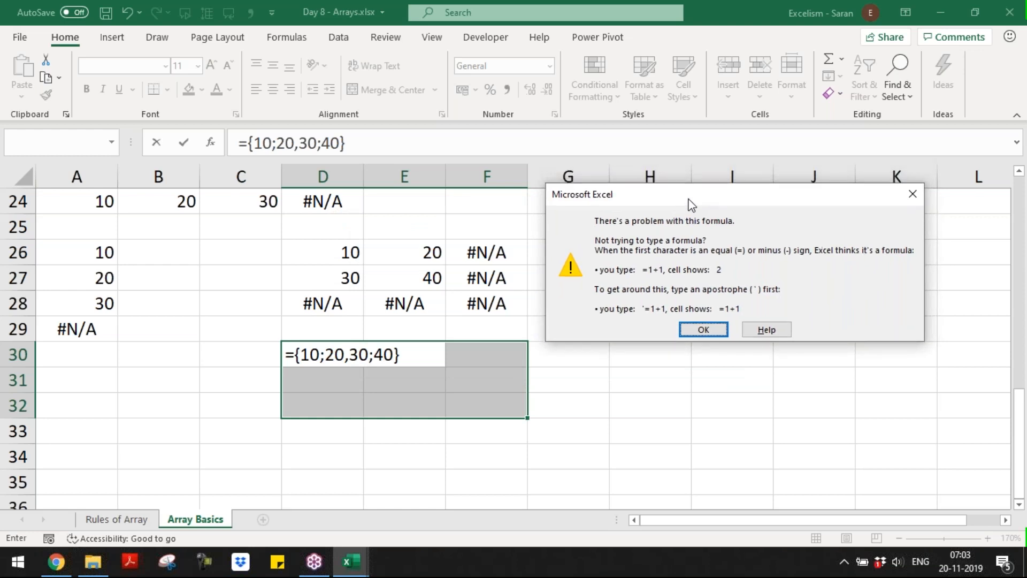
{"action": "left_click", "coordinate": [170, 564]}
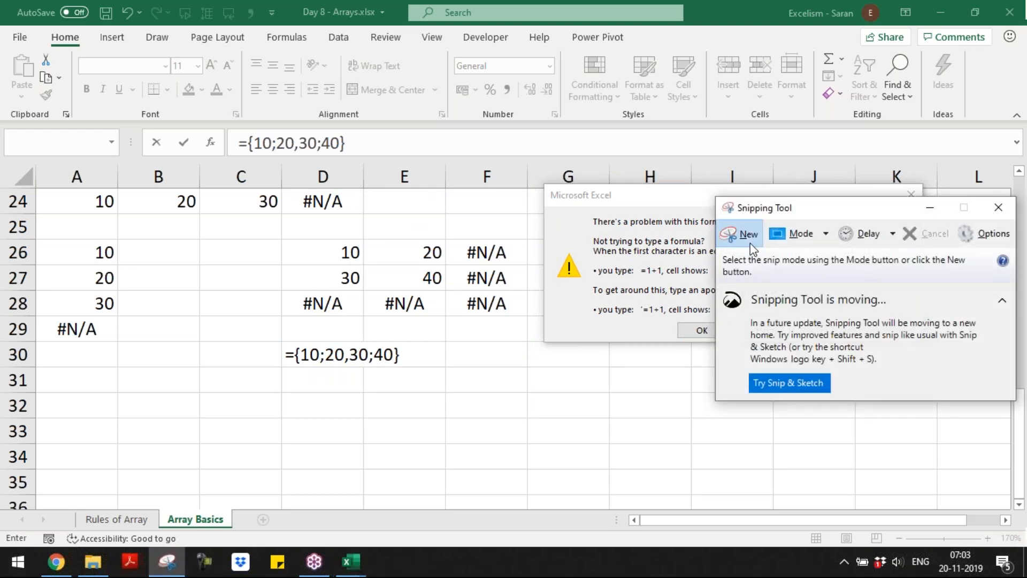
{"action": "left_click", "coordinate": [749, 238]}
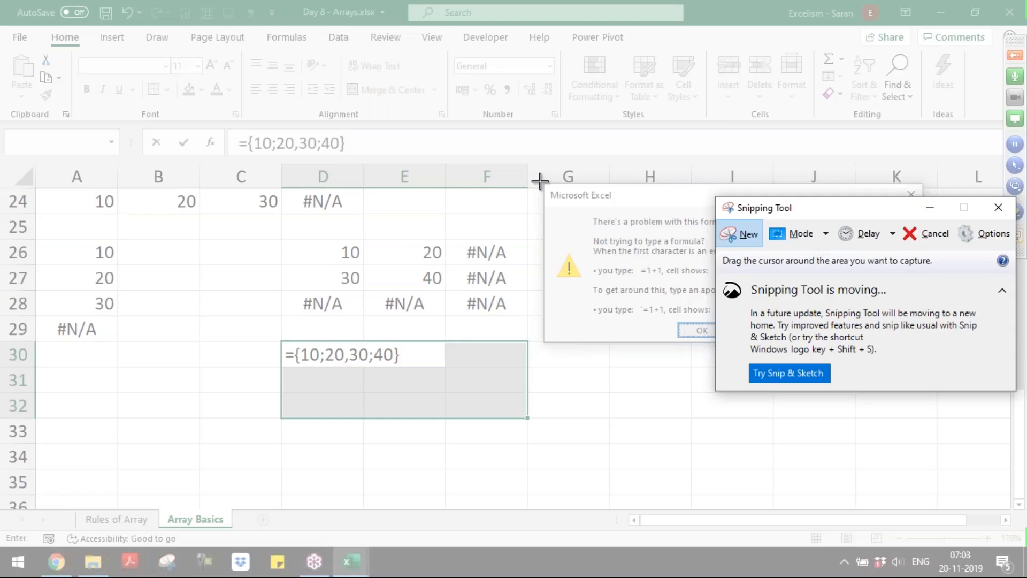
{"action": "left_click_drag", "start_coordinate": [540, 182], "coordinate": [927, 343]}
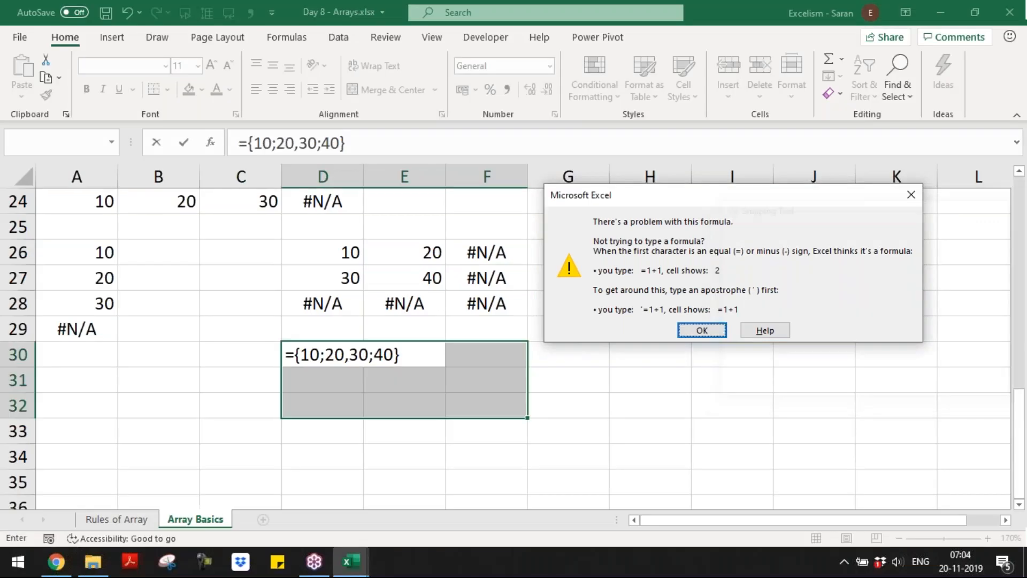
{"action": "key", "text": "alt+Tab"}
{"action": "key", "text": "Return"}
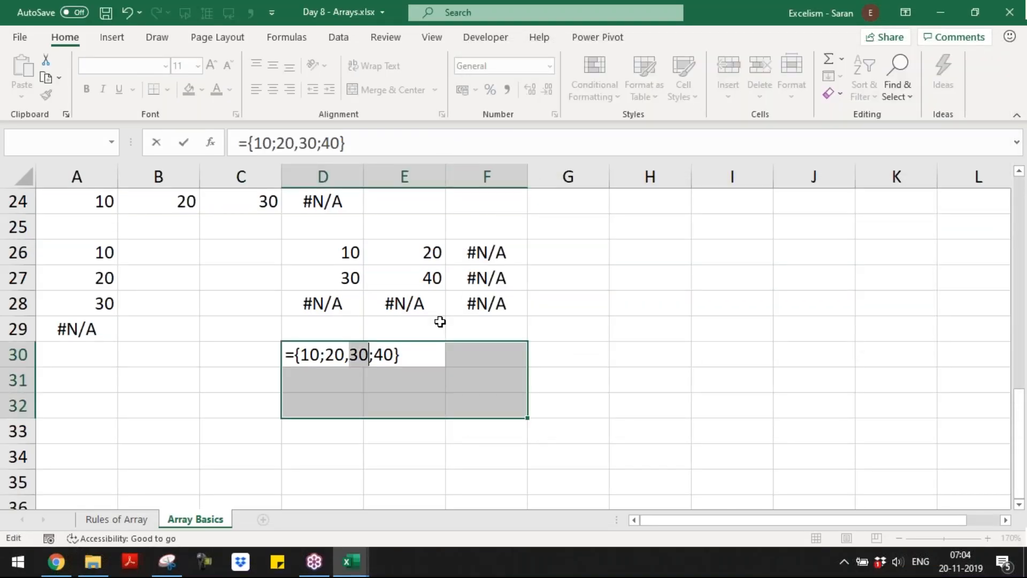
- Try to fill D30:F32 with ={10;20,30;40} as apostrophe-prefixed text, and undo the fill
{"action": "left_click", "coordinate": [287, 355]}
{"action": "type", "text": "'"}
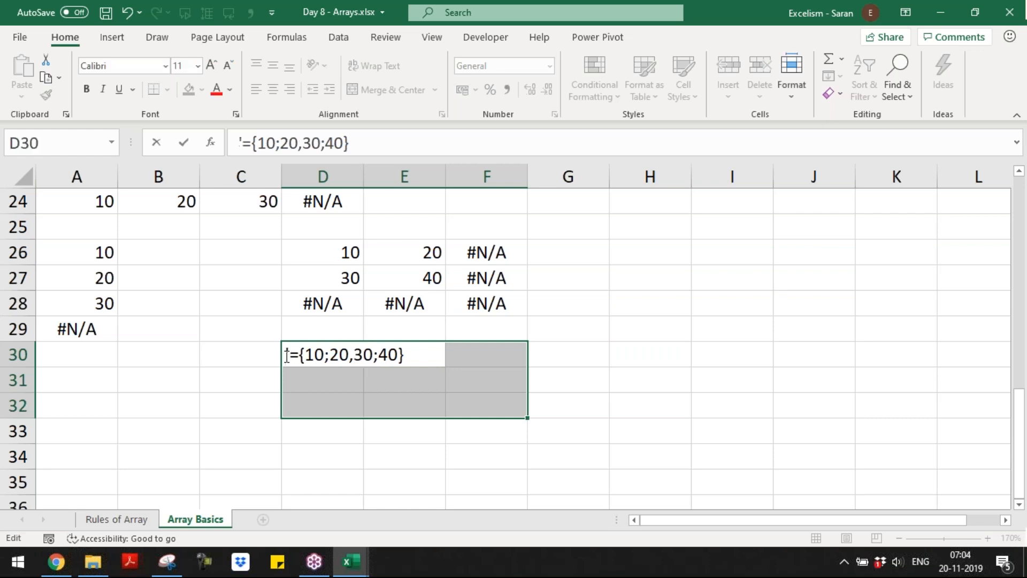
{"action": "key", "text": "ctrl+Return"}
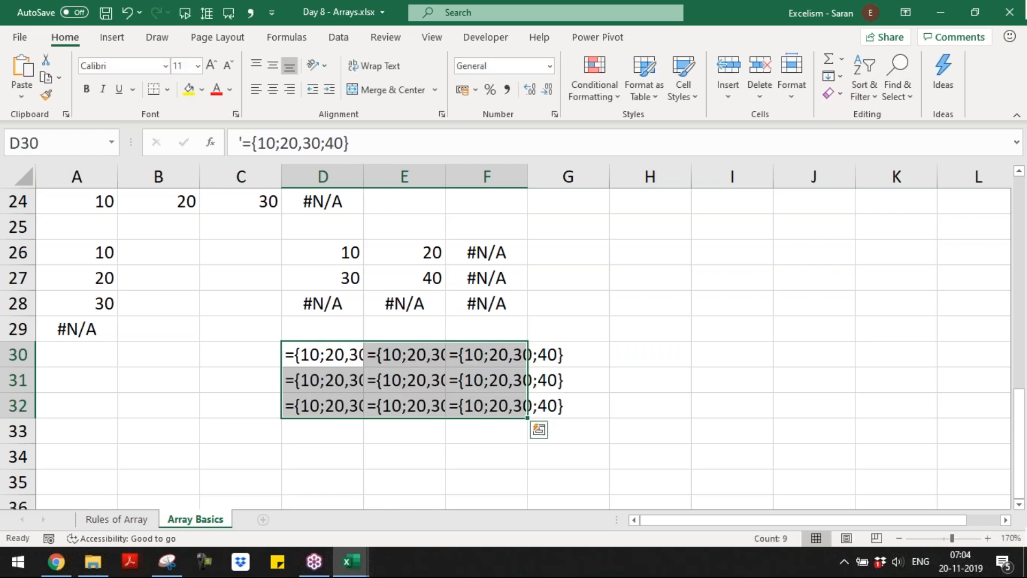
{"action": "key", "text": "ctrl+z"}
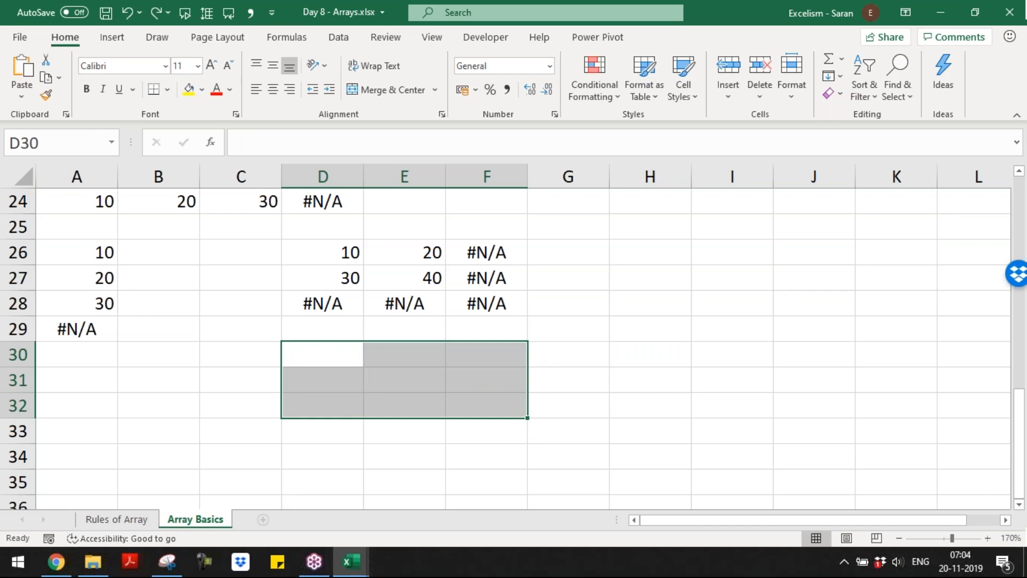
- Enter ={10;20,30;40} in cell D30 only, stored as text with a leading apostrophe
{"action": "type", "text": "={"}
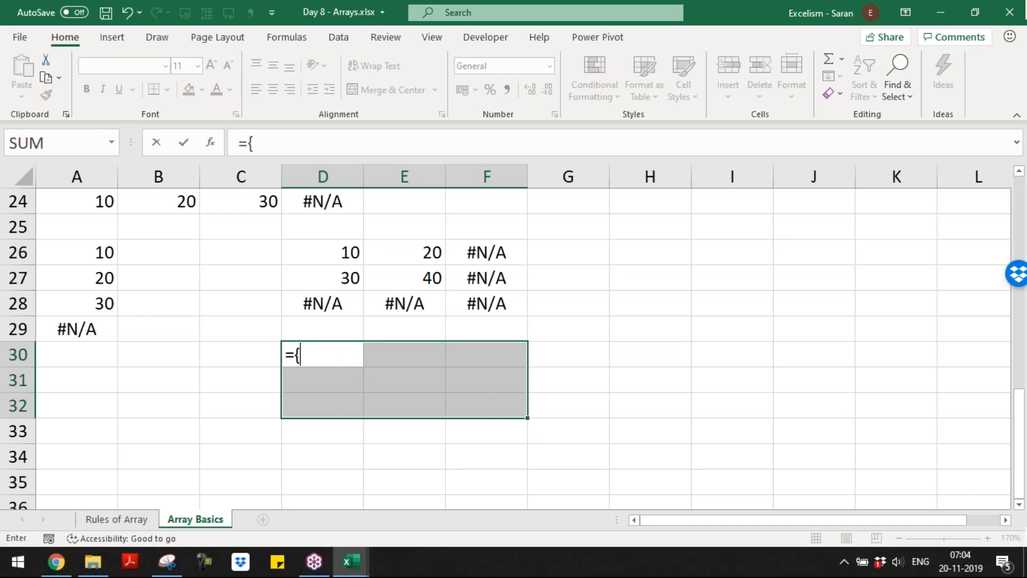
{"action": "type", "text": "10;2"}
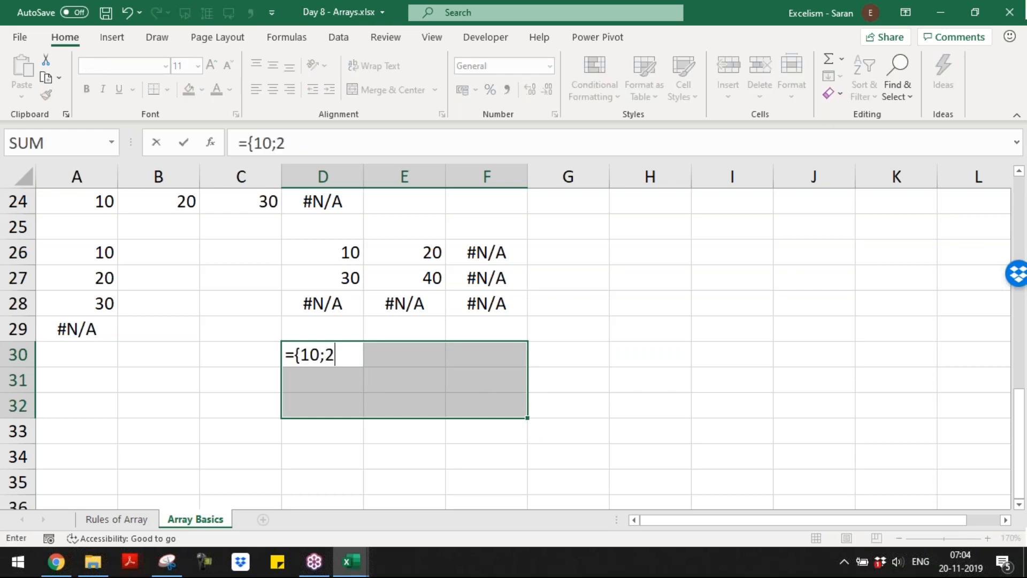
{"action": "type", "text": "0,30;40"}
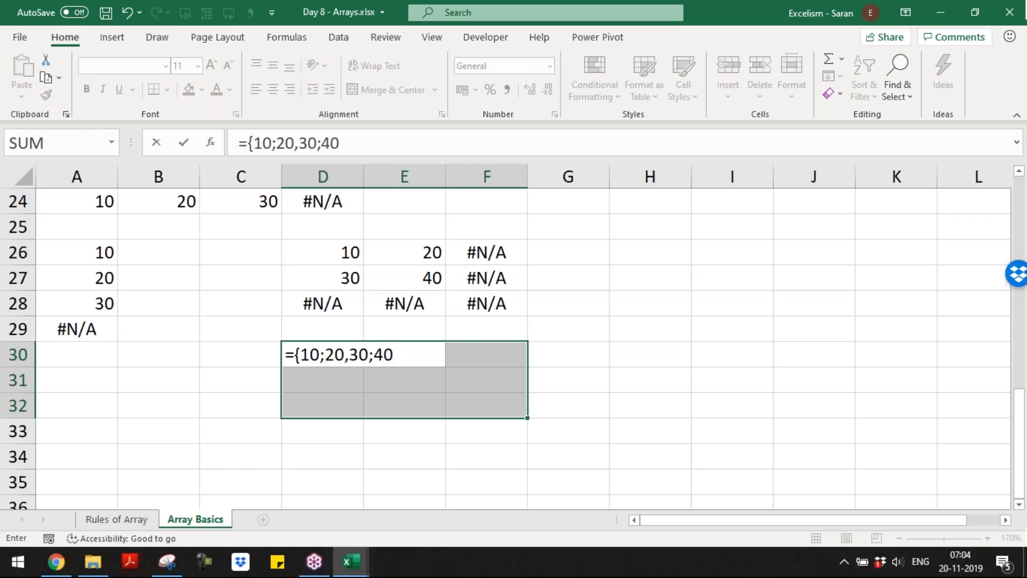
{"action": "key", "text": "ctrl+shift+Return"}
{"action": "key", "text": "End"}
{"action": "type", "text": "}"}
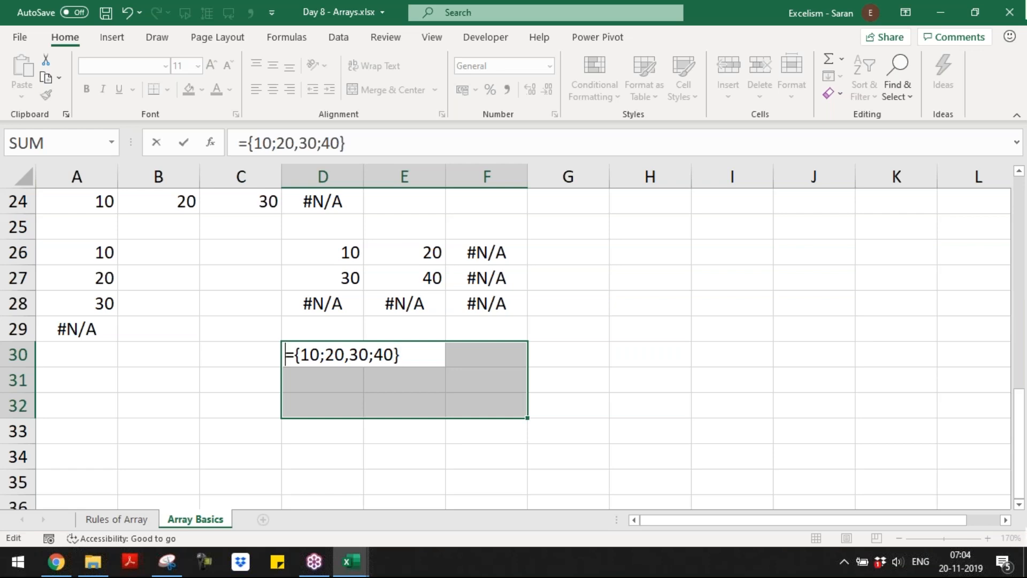
{"action": "type", "text": "'"}
{"action": "key", "text": "Return"}
{"action": "key", "text": "Up"}
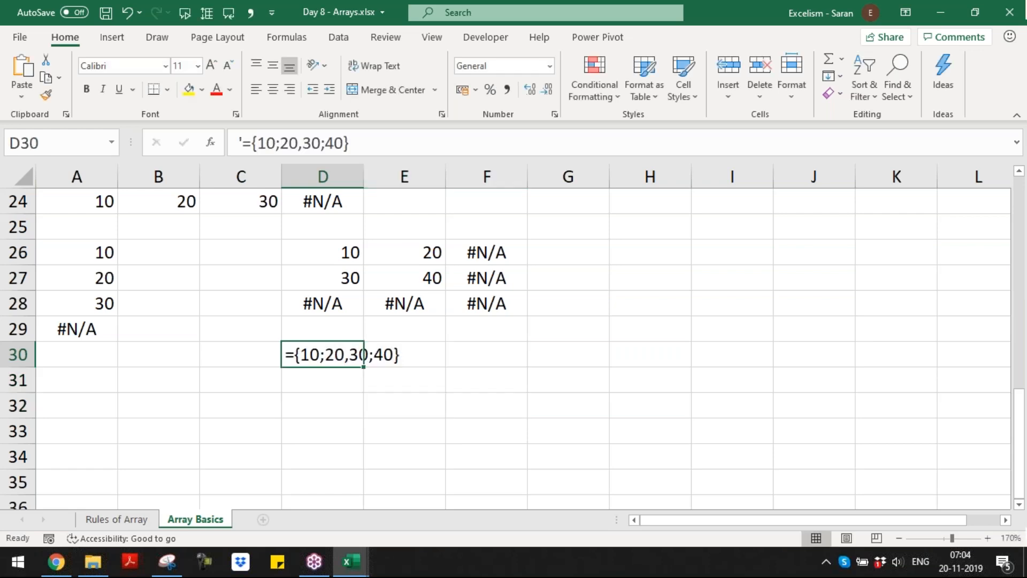
- Try a red fill on D30:F32, undo it, and shade the range light orange instead
{"action": "key", "text": "shift+Right"}
{"action": "key", "text": "shift+Right"}
{"action": "key", "text": "shift+Down"}
{"action": "key", "text": "shift+Down"}
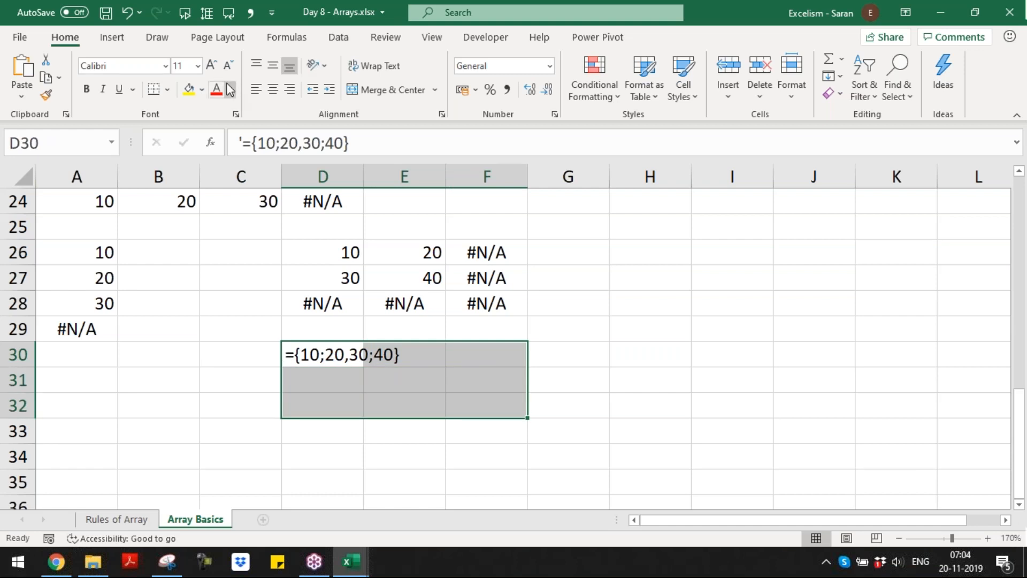
{"action": "left_click", "coordinate": [202, 89]}
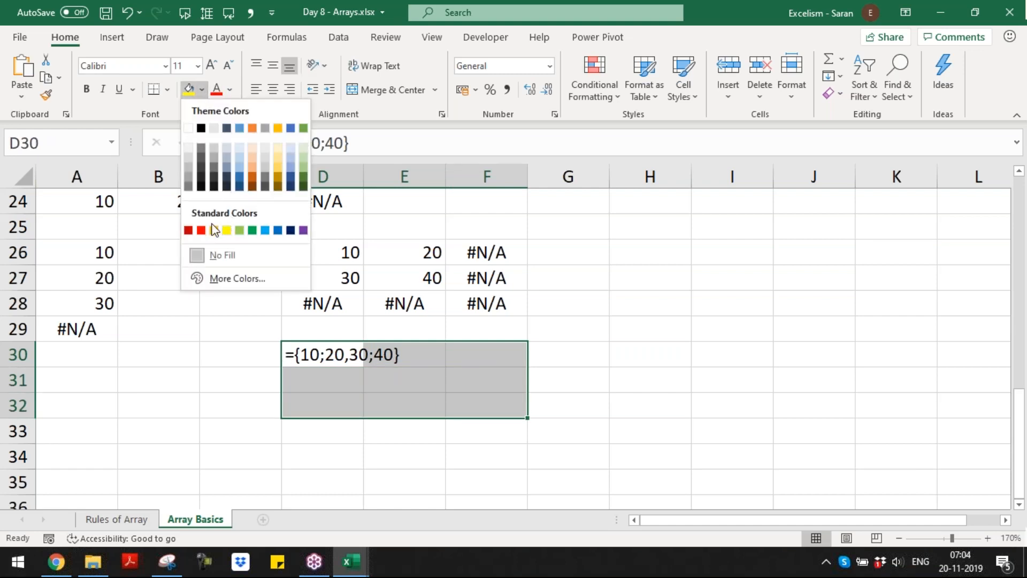
{"action": "left_click", "coordinate": [199, 228]}
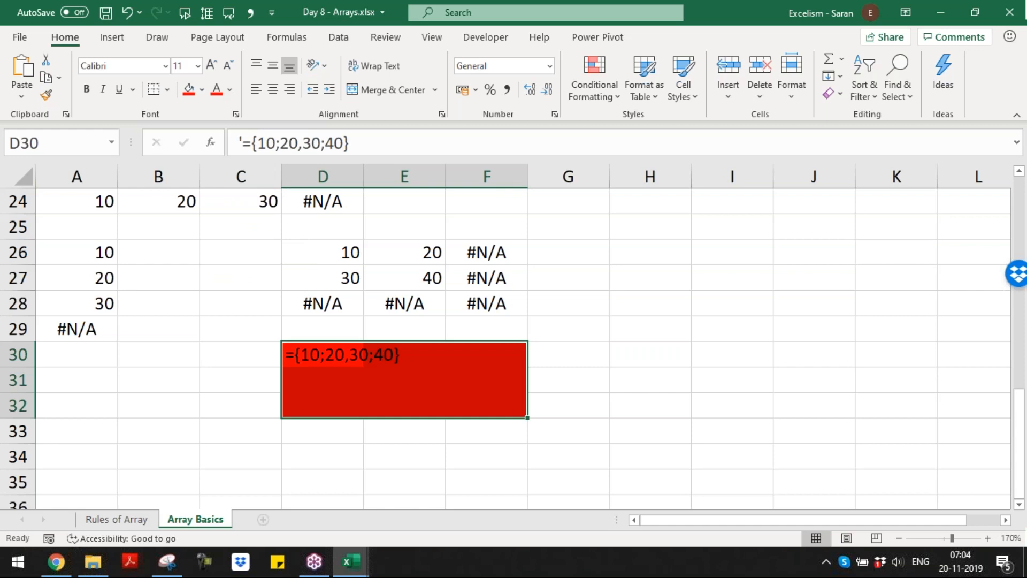
{"action": "key", "text": "ctrl+z"}
{"action": "left_click", "coordinate": [203, 89]}
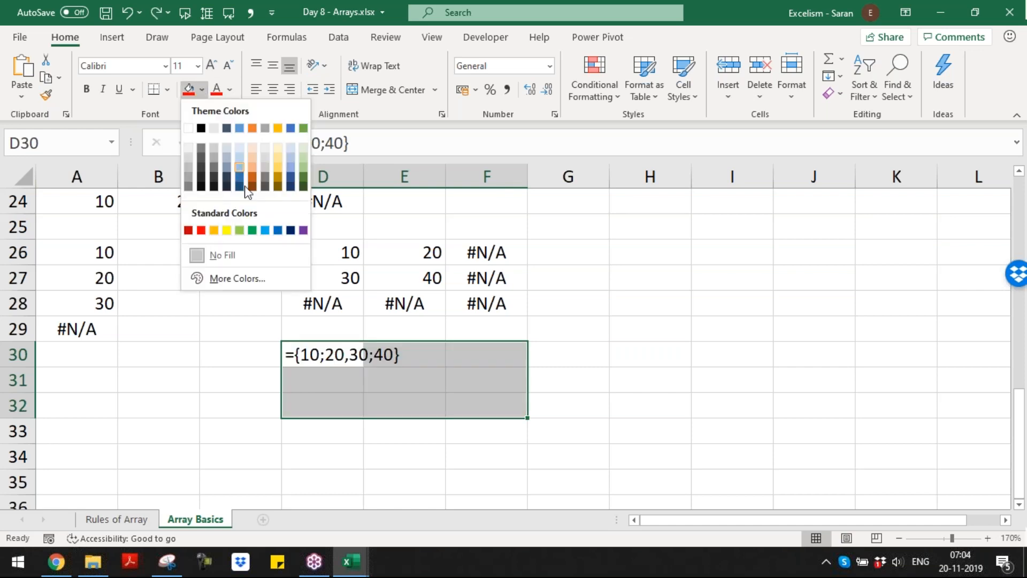
{"action": "left_click", "coordinate": [252, 162]}
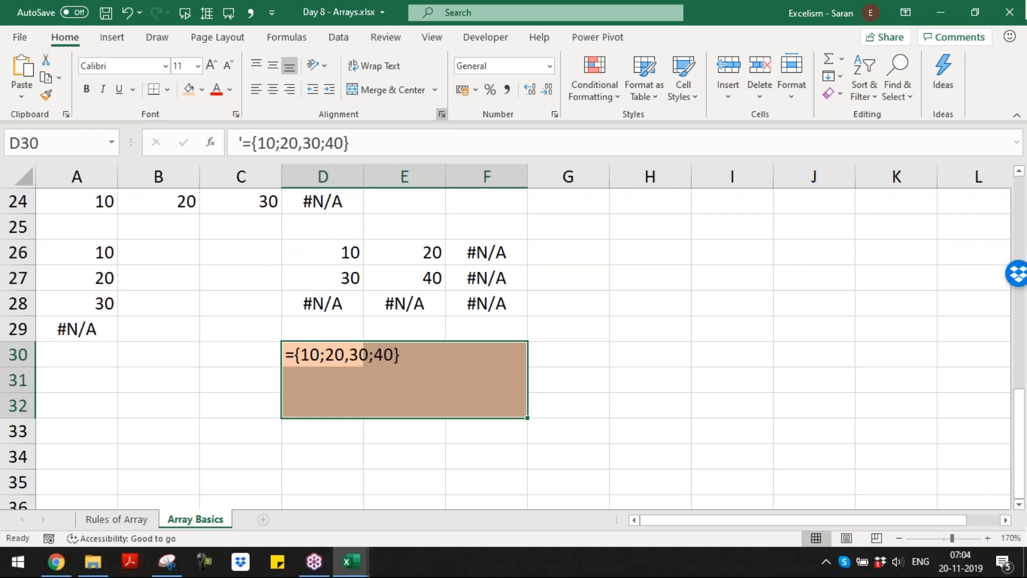
- Add both diagonal borders to every cell in D30:F32 so the invalid array range is crossed out
{"action": "left_click", "coordinate": [442, 114]}
{"action": "left_click", "coordinate": [430, 72]}
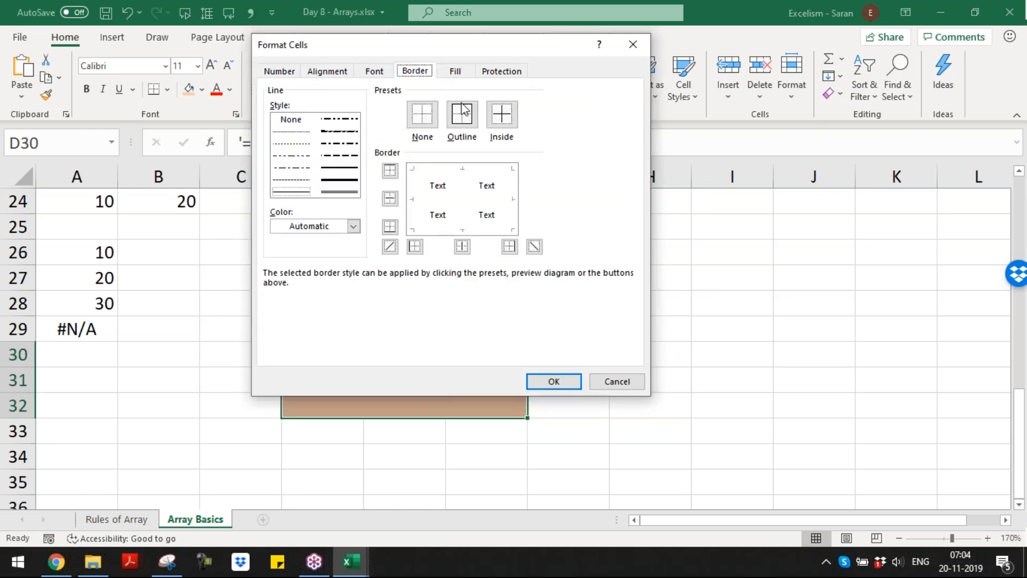
{"action": "left_click", "coordinate": [440, 189]}
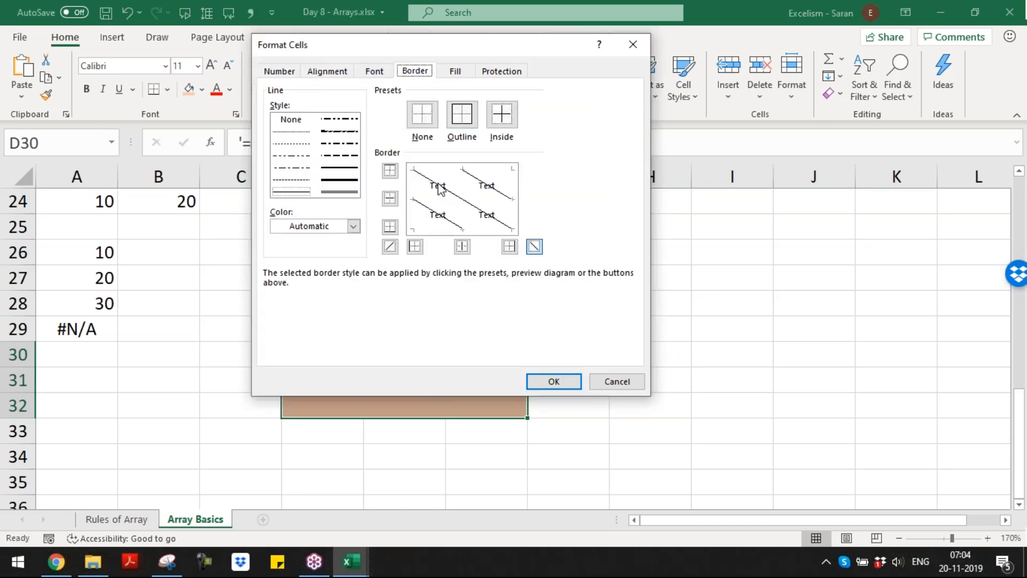
{"action": "left_click", "coordinate": [437, 222]}
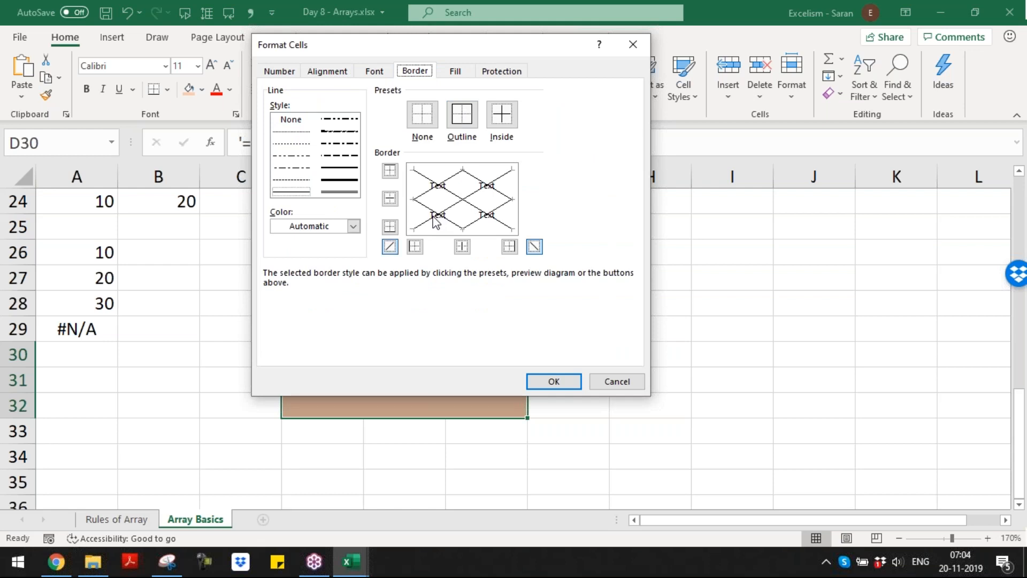
{"action": "left_click", "coordinate": [570, 383]}
- Paste the captured formula error message as a picture, shrink it, and place it beside the crossed-out range around G29:I32
{"action": "left_click", "coordinate": [603, 356]}
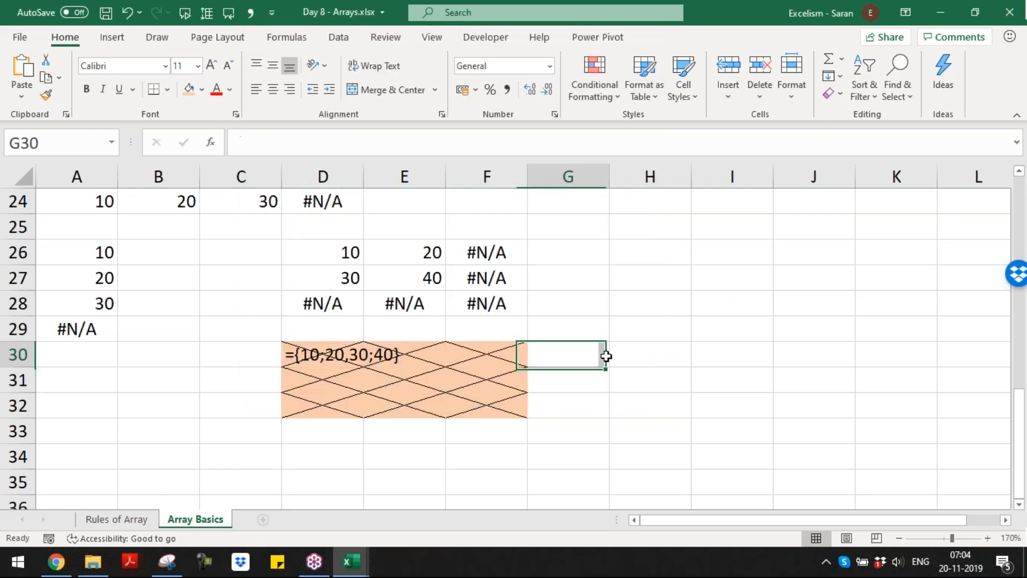
{"action": "key", "text": "ctrl+v"}
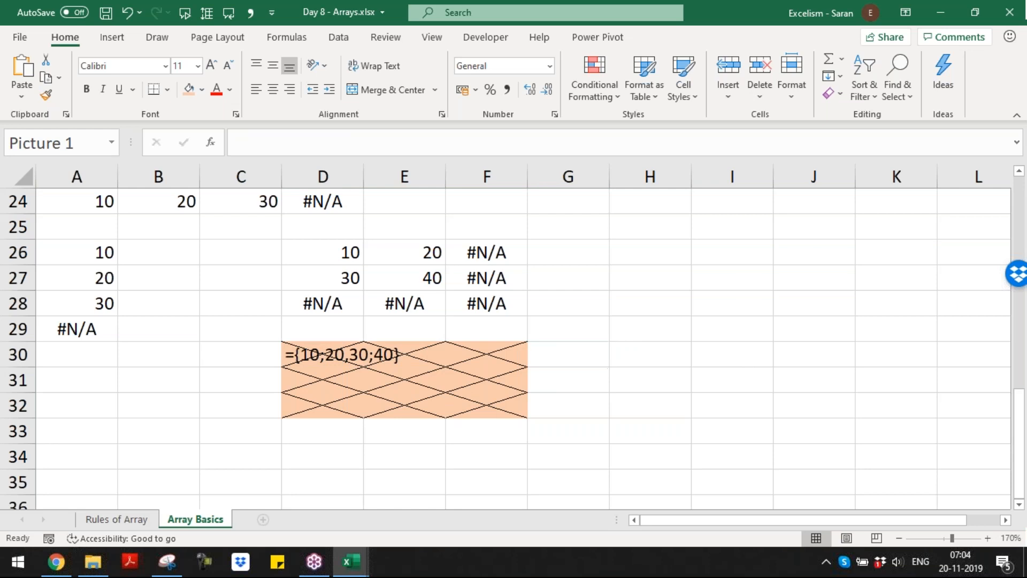
{"action": "left_click_drag", "start_coordinate": [530, 343], "coordinate": [771, 443]}
{"action": "left_click_drag", "start_coordinate": [863, 460], "coordinate": [696, 272]}
{"action": "left_click_drag", "start_coordinate": [603, 416], "coordinate": [603, 386]}
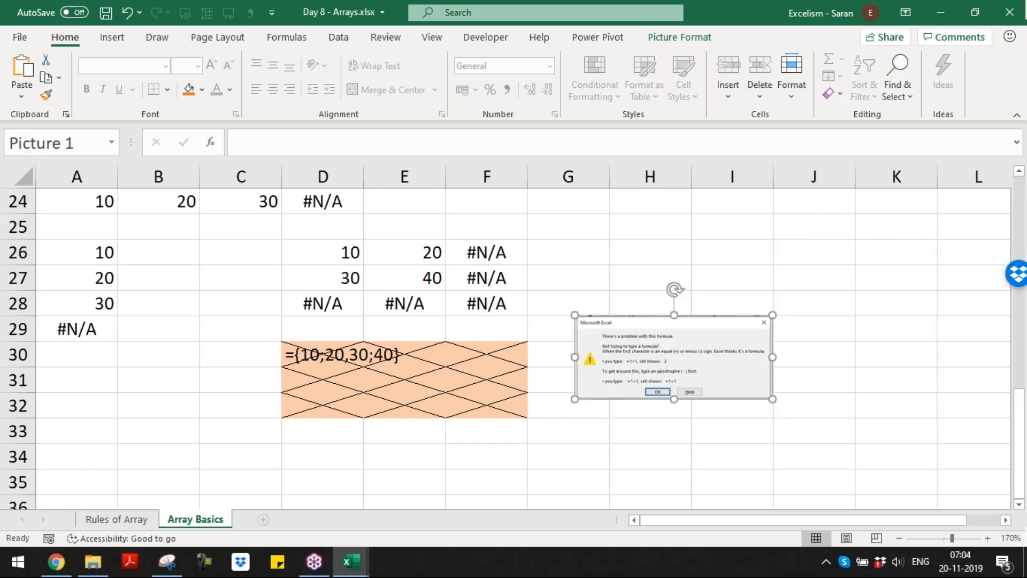
- Start a note in D34 reading "The above array is not possible because, Array after reads"
{"action": "left_click", "coordinate": [348, 449]}
{"action": "type", "text": "T"}
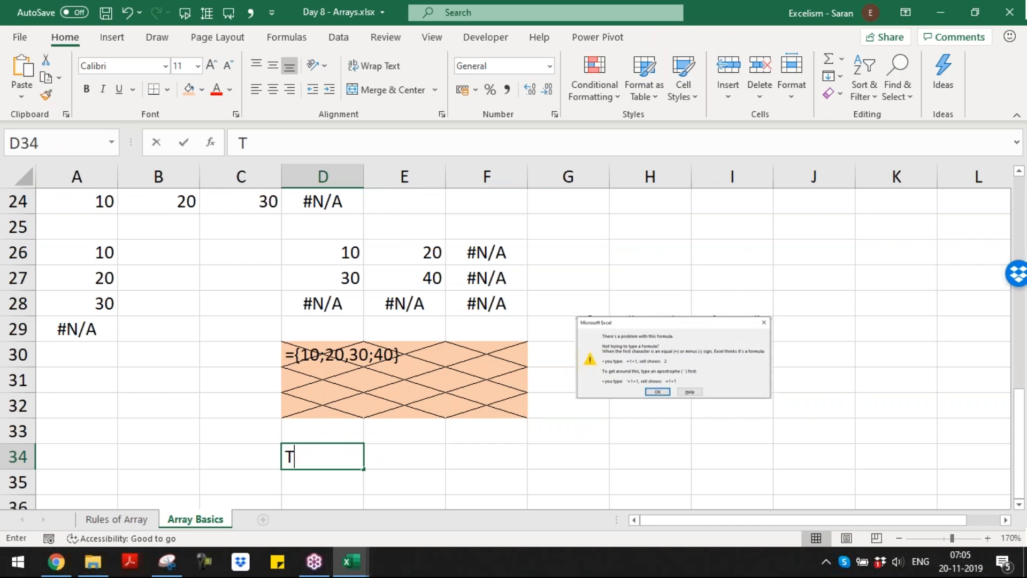
{"action": "type", "text": "he above array i"}
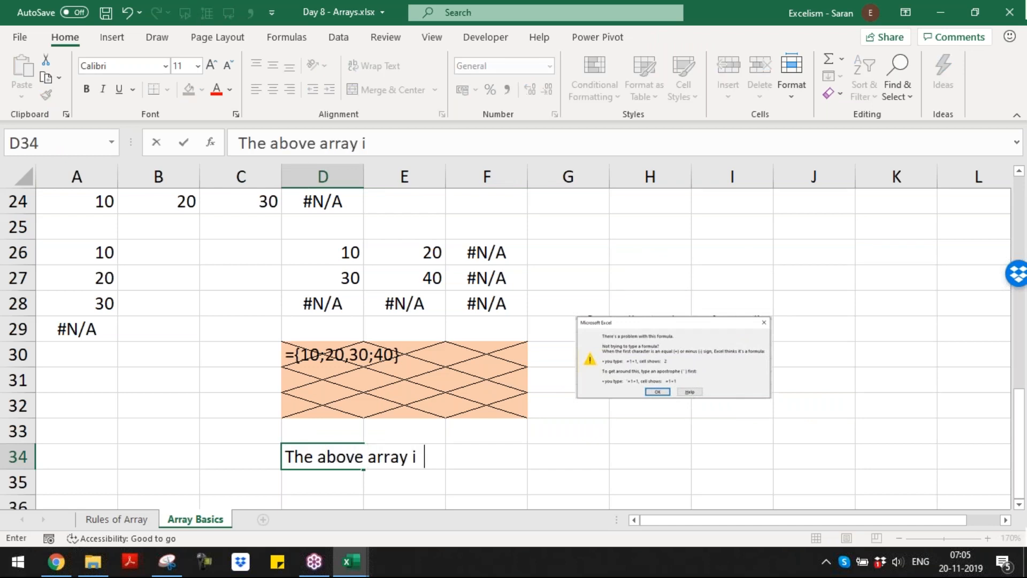
{"action": "type", "text": "s not possibl"}
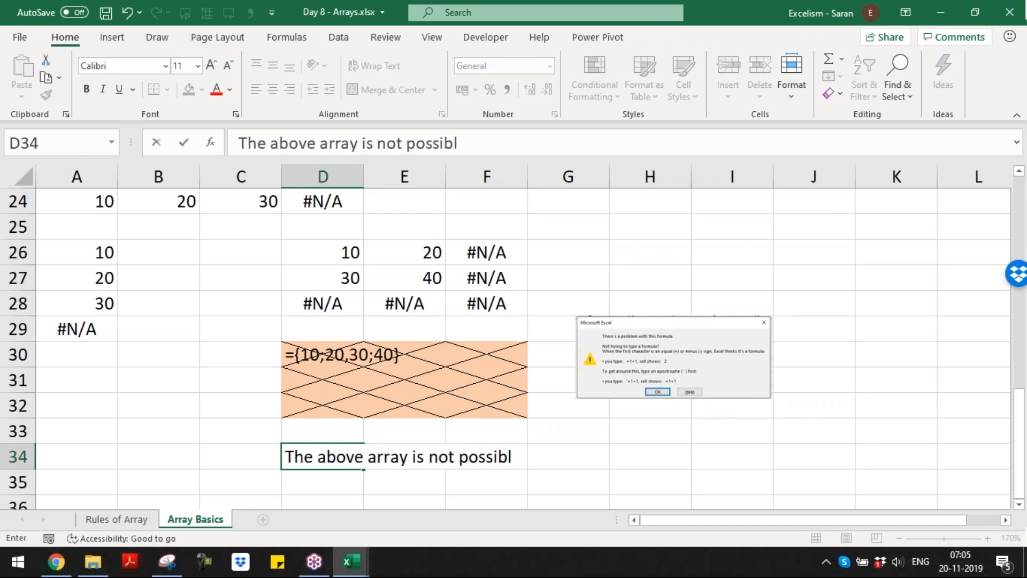
{"action": "type", "text": "e because, Ar"}
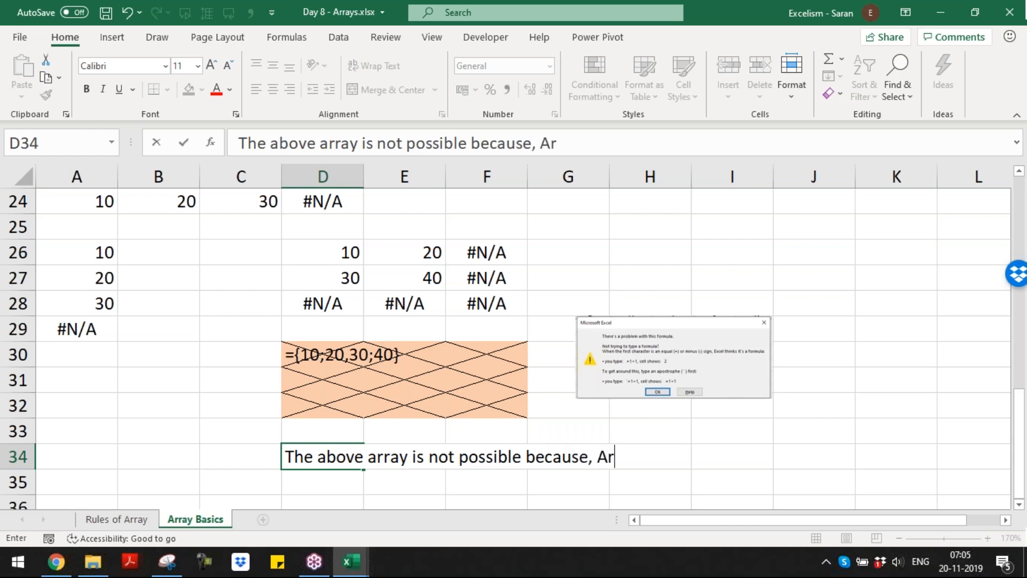
{"action": "type", "text": "ray after"}
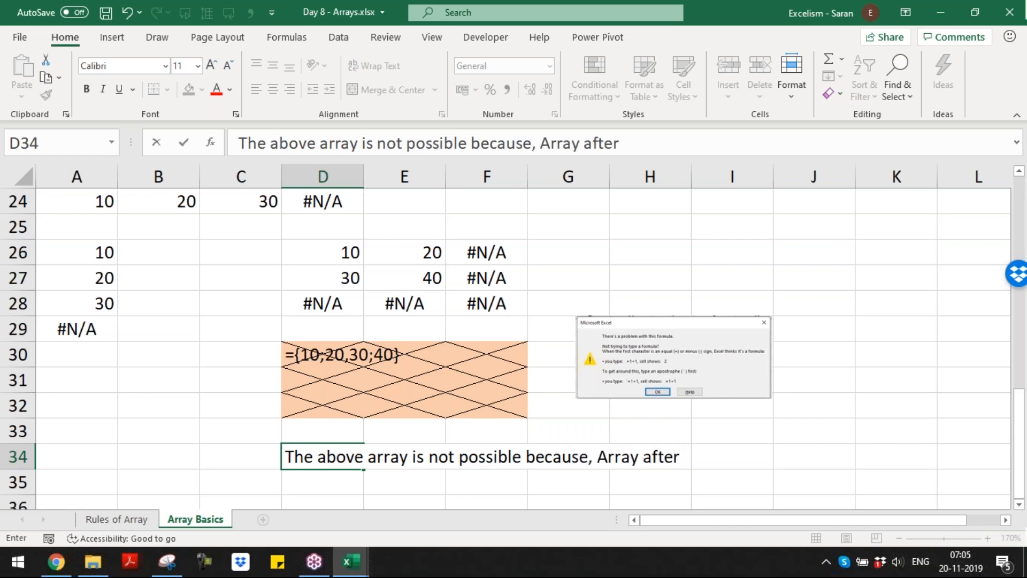
{"action": "type", "text": " reads "}
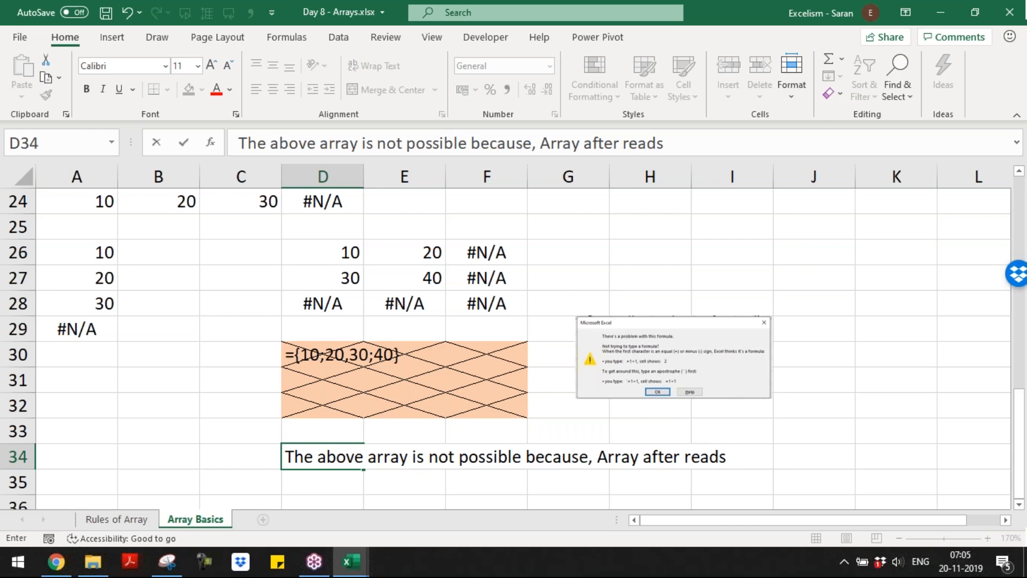
{"action": "type", "text": "f"}
{"action": "key", "text": "BackSpace"}
{"action": "type", "text": "colu"}
{"action": "key", "text": "BackSpace"}
{"action": "key", "text": "BackSpace"}
{"action": "key", "text": "BackSpace"}
{"action": "key", "text": "BackSpace"}
{"action": "type", "text": "columnwise"}
{"action": "key", "text": "BackSpace"}
{"action": "key", "text": "BackSpace"}
{"action": "key", "text": "BackSpace"}
{"action": "key", "text": "BackSpace"}
{"action": "key", "text": "BackSpace"}
{"action": "key", "text": "BackSpace"}
{"action": "key", "text": "BackSpace"}
{"action": "key", "text": "BackSpace"}
{"action": "key", "text": "BackSpace"}
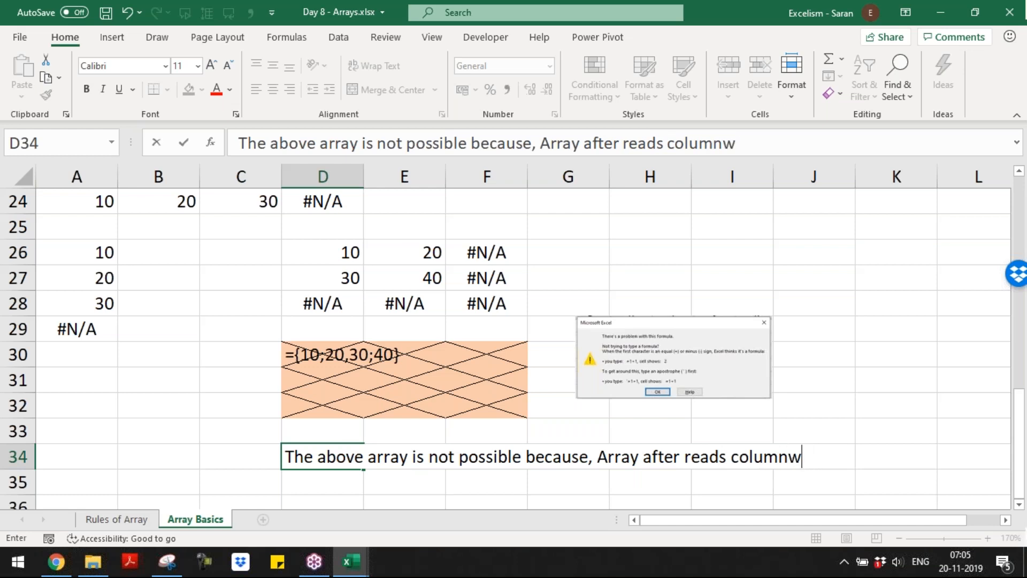
{"action": "key", "text": "BackSpace"}
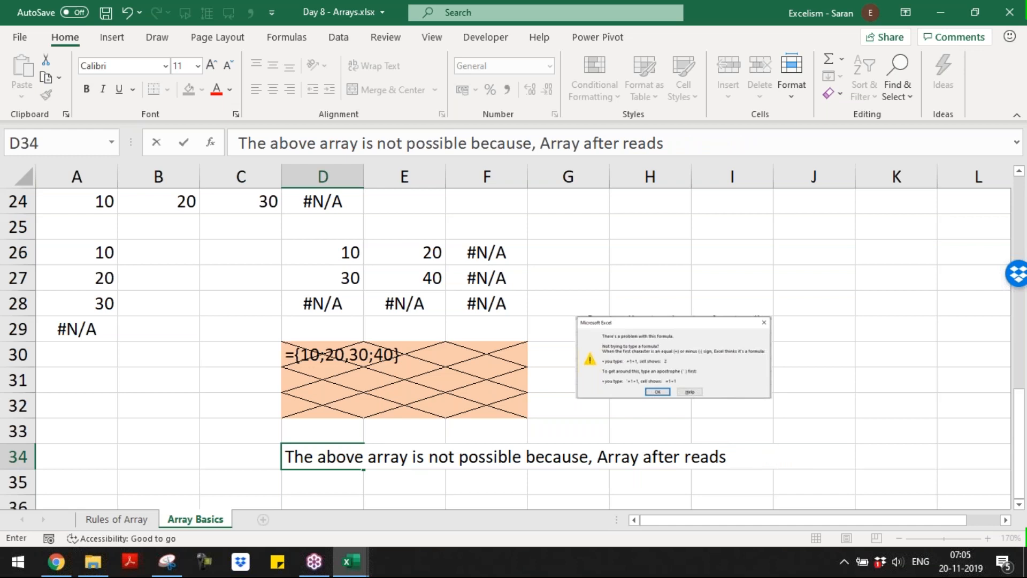
- Complete the D34 note with the words "one column after other.."
{"action": "type", "text": "one co"}
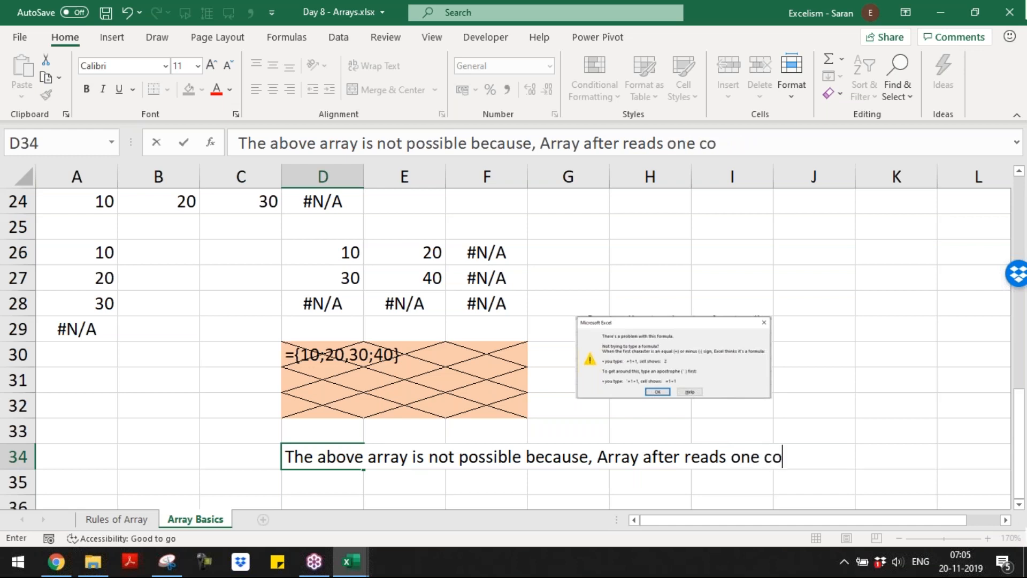
{"action": "type", "text": "lumn after ot"}
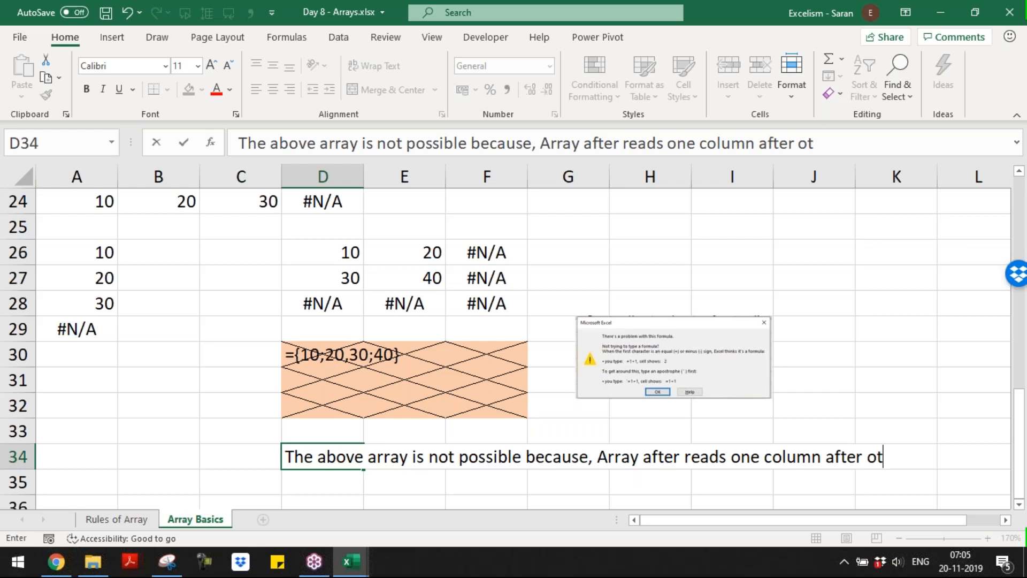
{"action": "type", "text": "her.."}
{"action": "key", "text": "Return"}
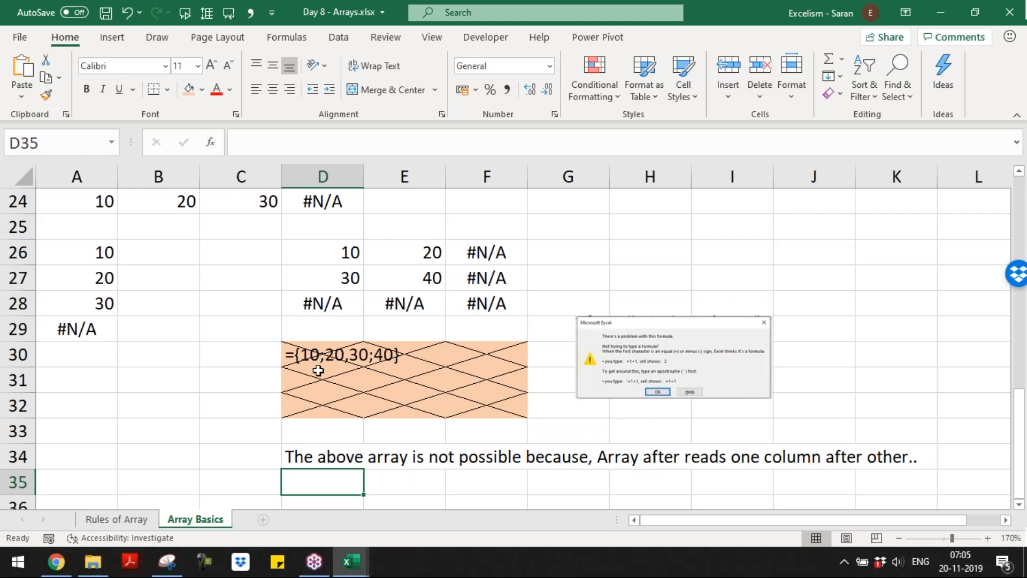
- Shorten the note in D34 to "The above array is not possible because"
{"action": "left_click", "coordinate": [342, 459]}
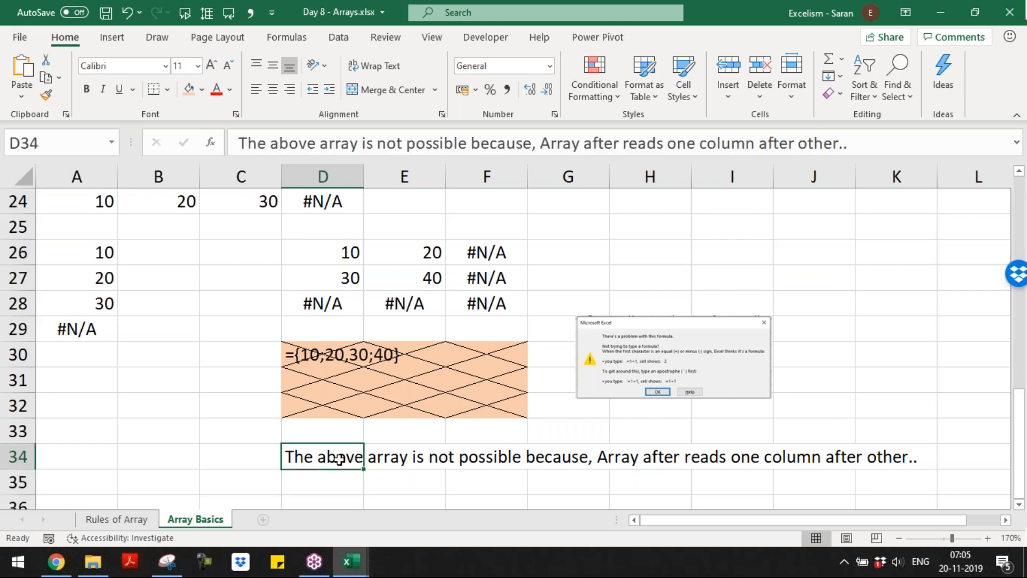
{"action": "key", "text": "F2"}
{"action": "key", "text": "ctrl+shift+Left"}
{"action": "key", "text": "ctrl+shift+Left"}
{"action": "key", "text": "ctrl+shift+Left"}
{"action": "key", "text": "ctrl+shift+Left"}
{"action": "key", "text": "ctrl+shift+Left"}
{"action": "key", "text": "ctrl+shift+Left"}
{"action": "key", "text": "ctrl+shift+Left"}
{"action": "key", "text": "ctrl+shift+Left"}
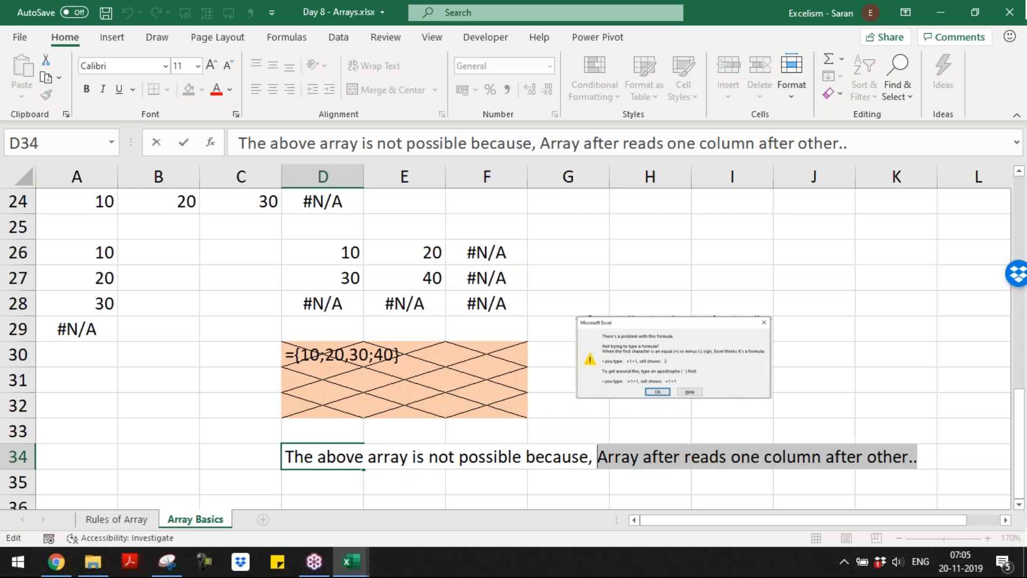
{"action": "key", "text": "Delete"}
{"action": "key", "text": "Return"}
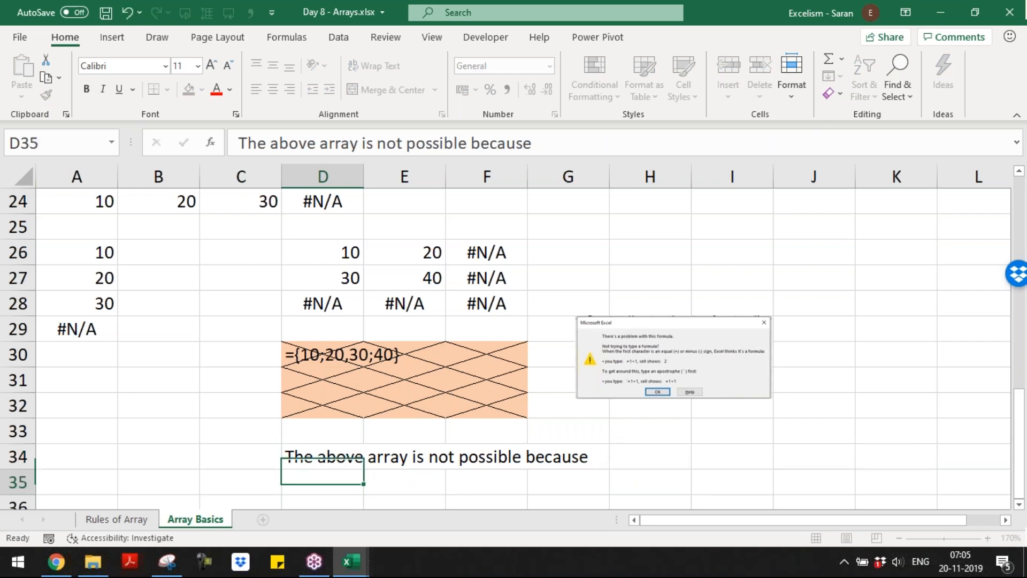
- Enter "Array always decode the row after row" in D35 as the continuation of the note
{"action": "type", "text": "Array always"}
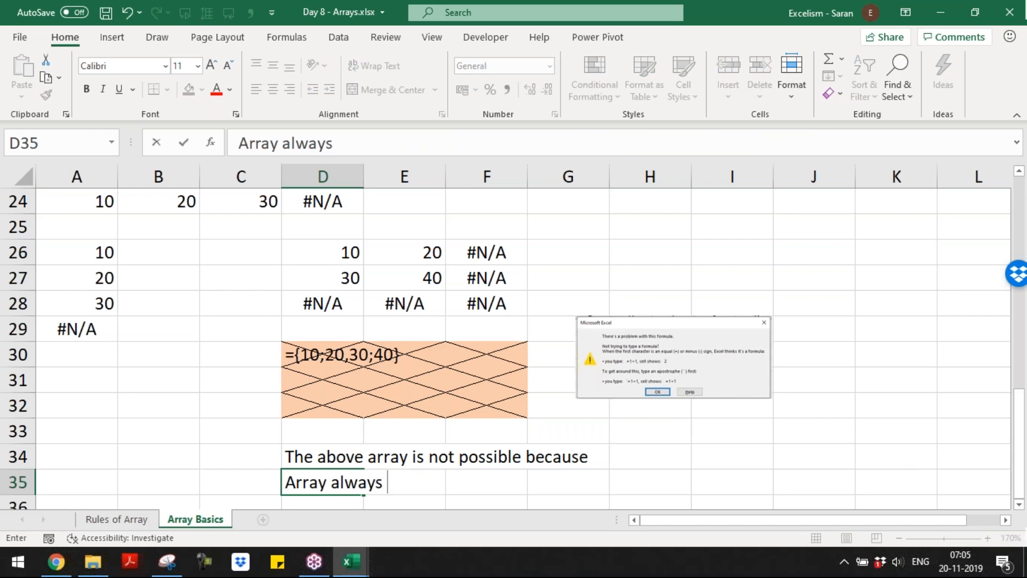
{"action": "type", "text": " decode "}
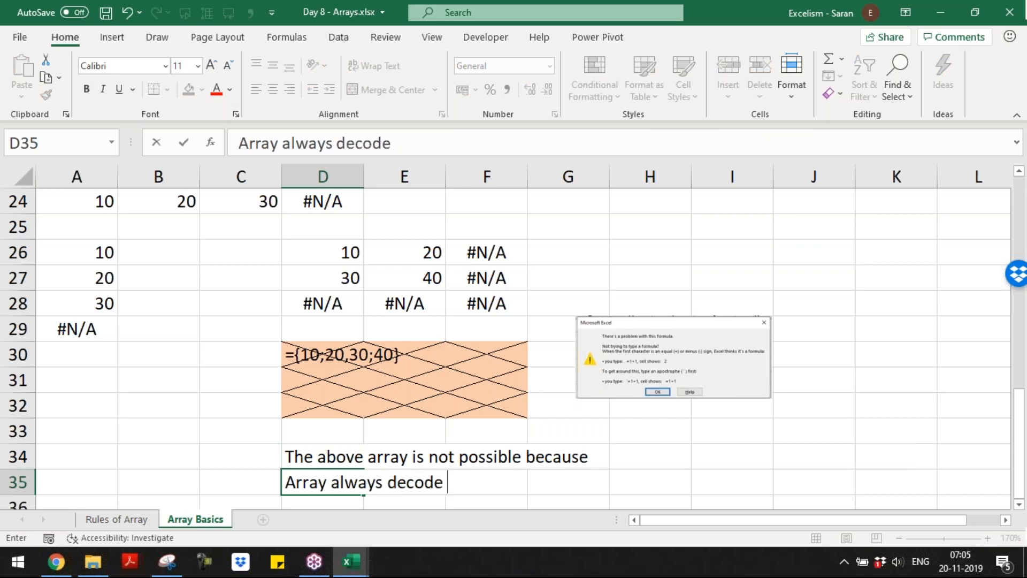
{"action": "type", "text": "the row after"}
{"action": "type", "text": " row"}
{"action": "key", "text": "BackSpace"}
{"action": "type", "text": "ow"}
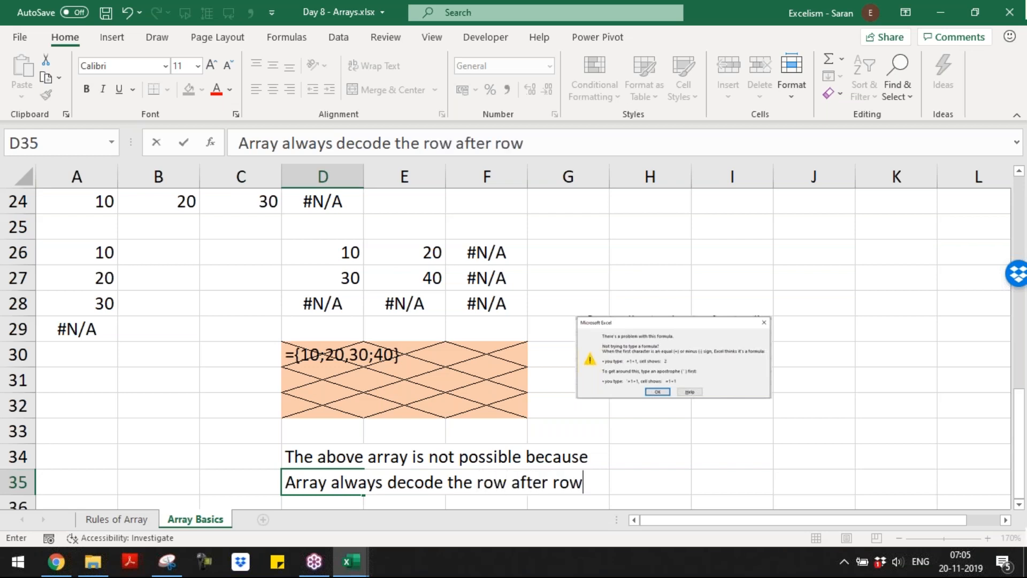
{"action": "key", "text": "Return"}
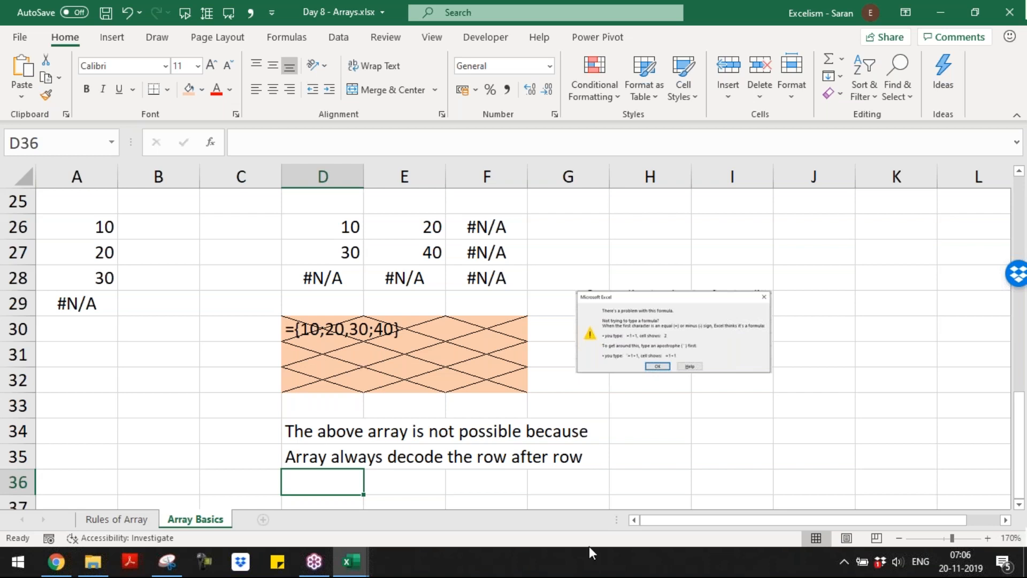
- Fill cells D37:F37 with the standard yellow color
{"action": "key", "text": "Down"}
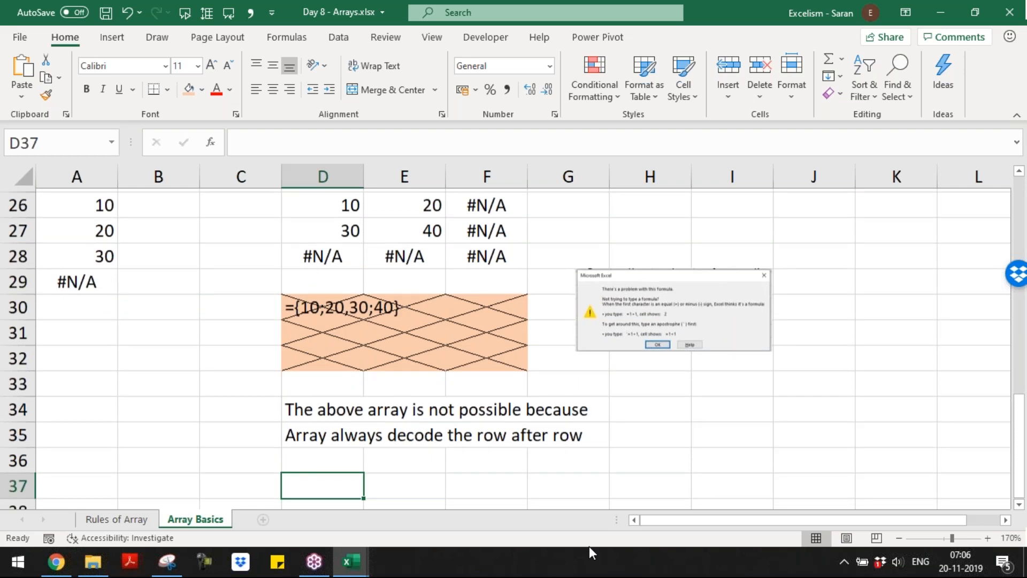
{"action": "key", "text": "shift+Right"}
{"action": "key", "text": "shift+Right"}
{"action": "left_click", "coordinate": [202, 89]}
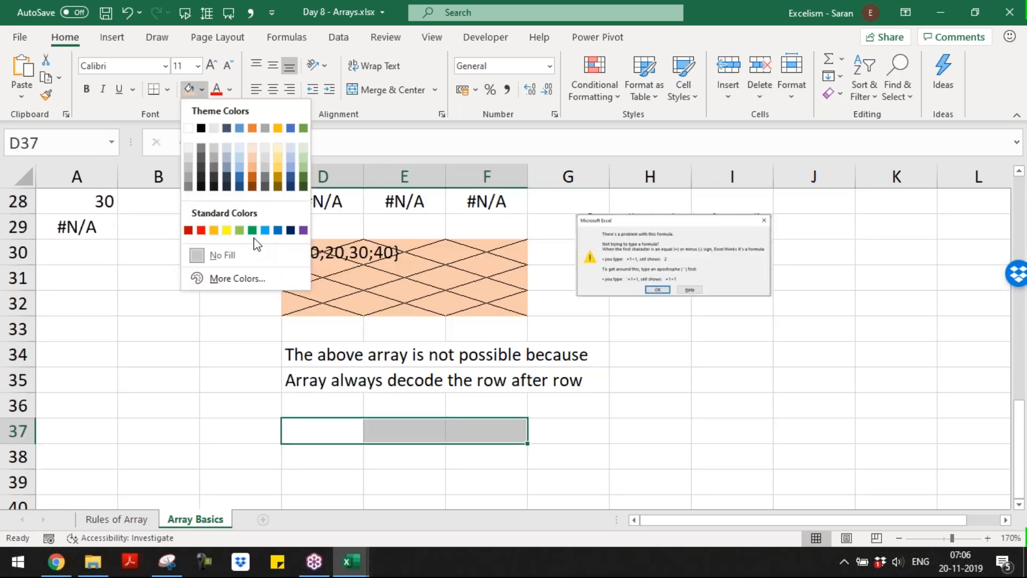
{"action": "left_click", "coordinate": [227, 230]}
- Copy the yellow band D37:F37 to D39:F39 and D41:F41
{"action": "key", "text": "ctrl+c"}
{"action": "key", "text": "Down"}
{"action": "key", "text": "Down"}
{"action": "key", "text": "Return"}
{"action": "key", "text": "ctrl+c"}
{"action": "key", "text": "Down"}
{"action": "key", "text": "Down"}
{"action": "key", "text": "Down"}
{"action": "key", "text": "Up"}
{"action": "key", "text": "Return"}
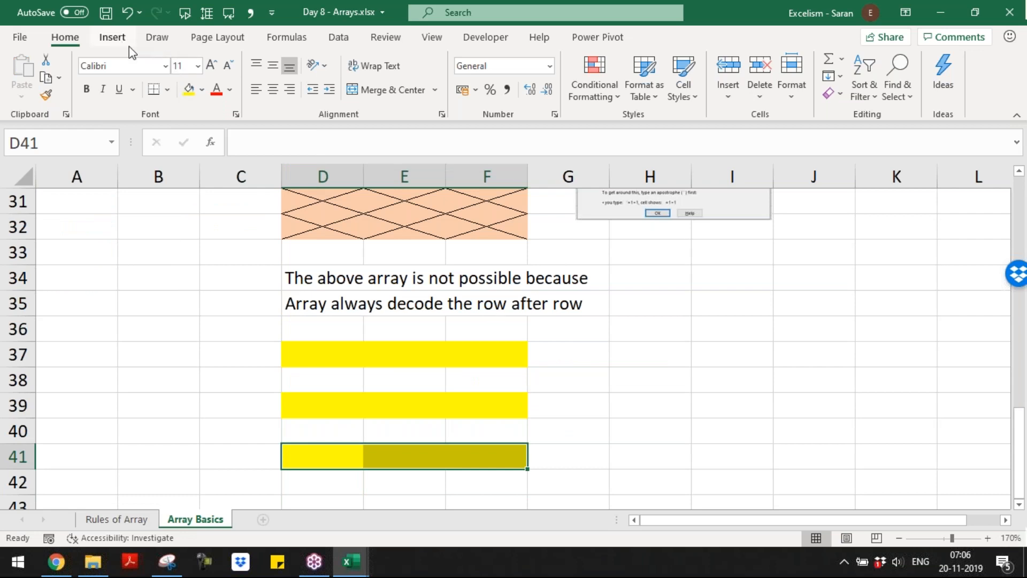
- Draw a straight arrow from the right end of the row 37 band to the row 39 band's left end, and duplicate it between rows 39 and 41
{"action": "scroll", "coordinate": [273, 92], "scroll_direction": "down", "scroll_amount": 1}
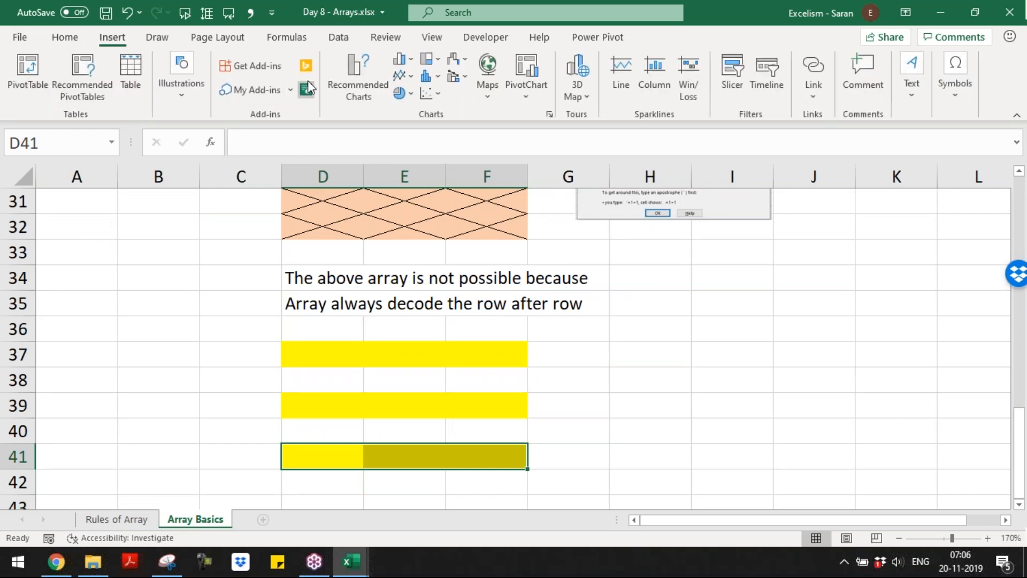
{"action": "left_click", "coordinate": [194, 87]}
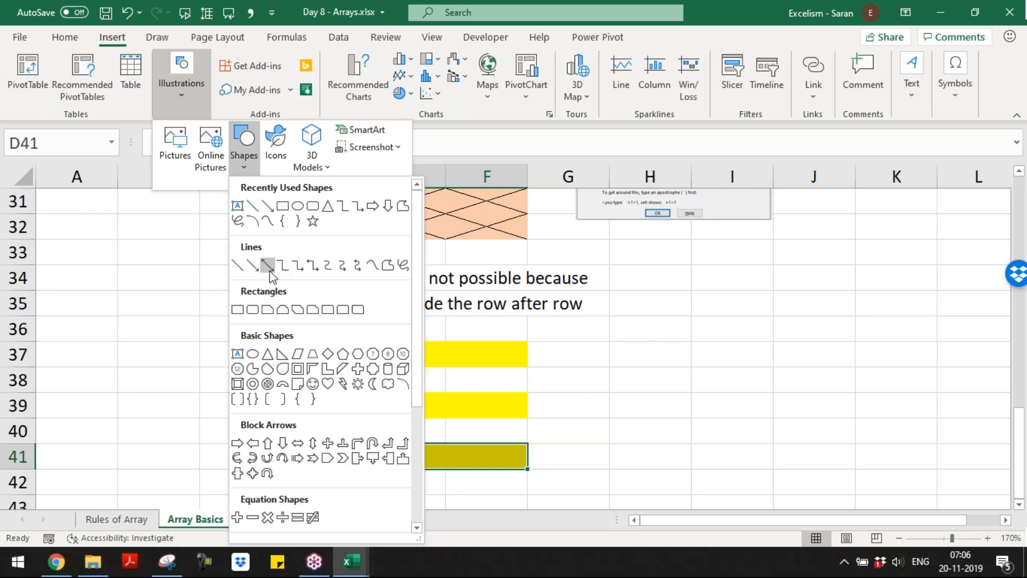
{"action": "left_click", "coordinate": [252, 266]}
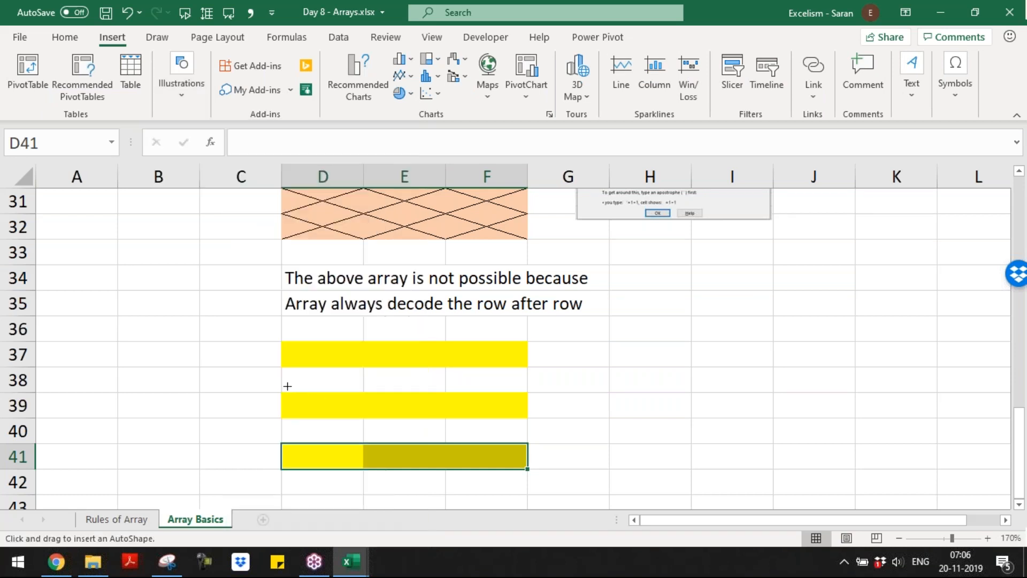
{"action": "left_click_drag", "start_coordinate": [287, 385], "coordinate": [89, 424]}
{"action": "left_click_drag", "start_coordinate": [145, 413], "coordinate": [334, 379]}
{"action": "left_click_drag", "start_coordinate": [476, 353], "coordinate": [530, 366]}
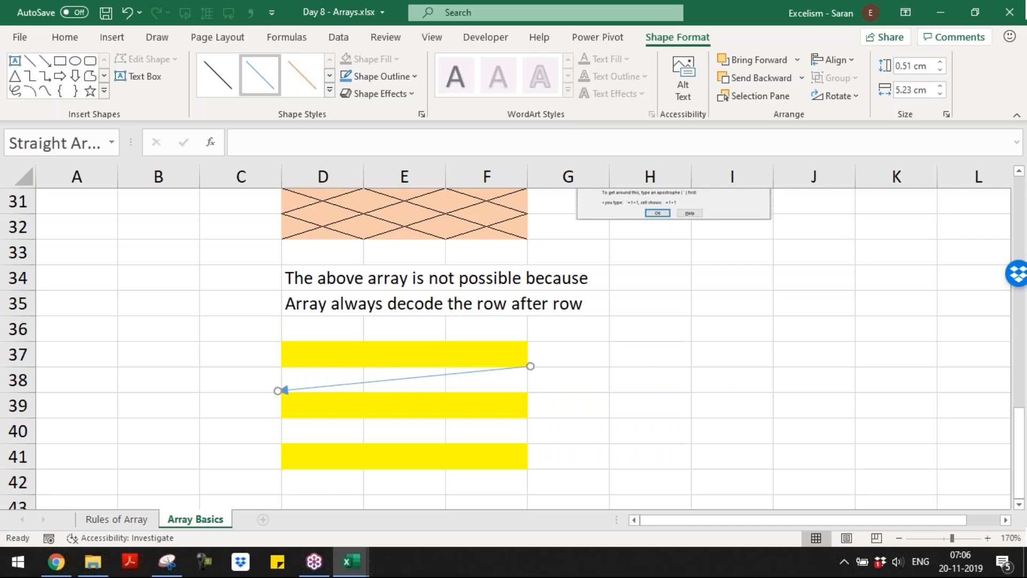
{"action": "left_click_drag", "start_coordinate": [419, 377], "coordinate": [417, 427], "text": "ctrl"}
- Fill the vertical ranges H37:H41, J37:J41 and L37:L41 with yellow
{"action": "left_click_drag", "start_coordinate": [653, 348], "coordinate": [667, 455]}
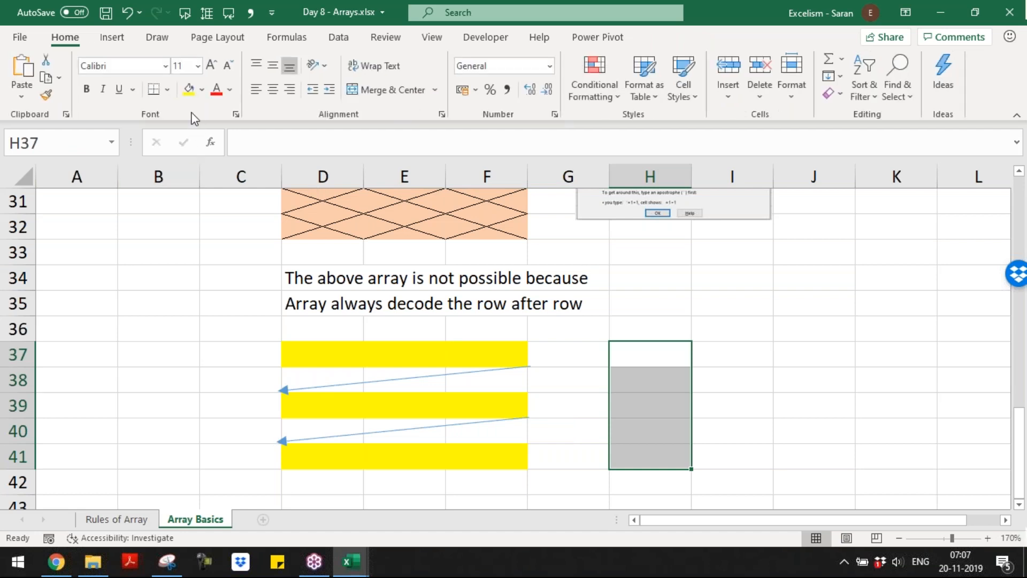
{"action": "left_click", "coordinate": [188, 89]}
{"action": "left_click_drag", "start_coordinate": [792, 348], "coordinate": [820, 464]}
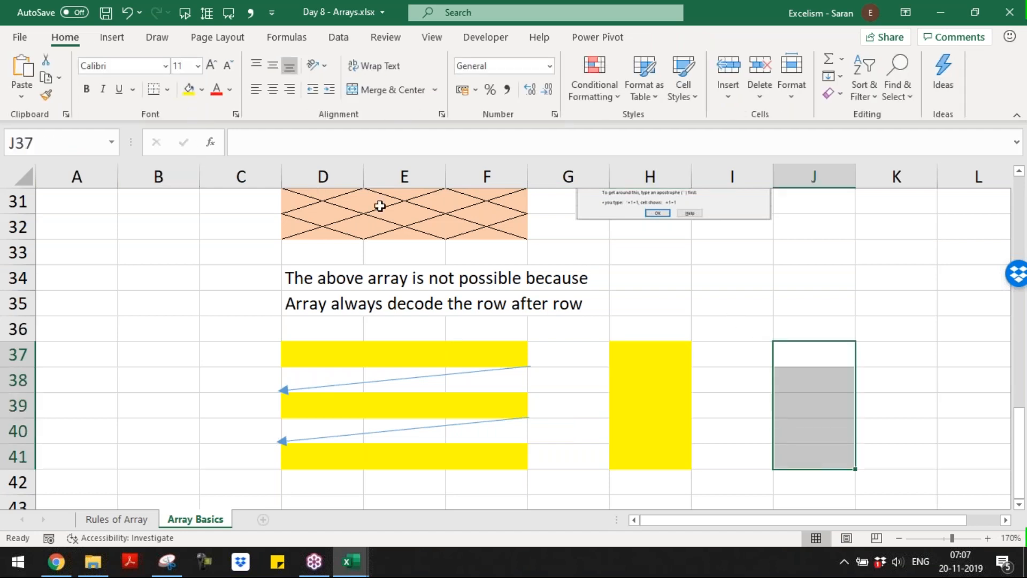
{"action": "left_click", "coordinate": [188, 88]}
{"action": "left_click_drag", "start_coordinate": [958, 360], "coordinate": [976, 446]}
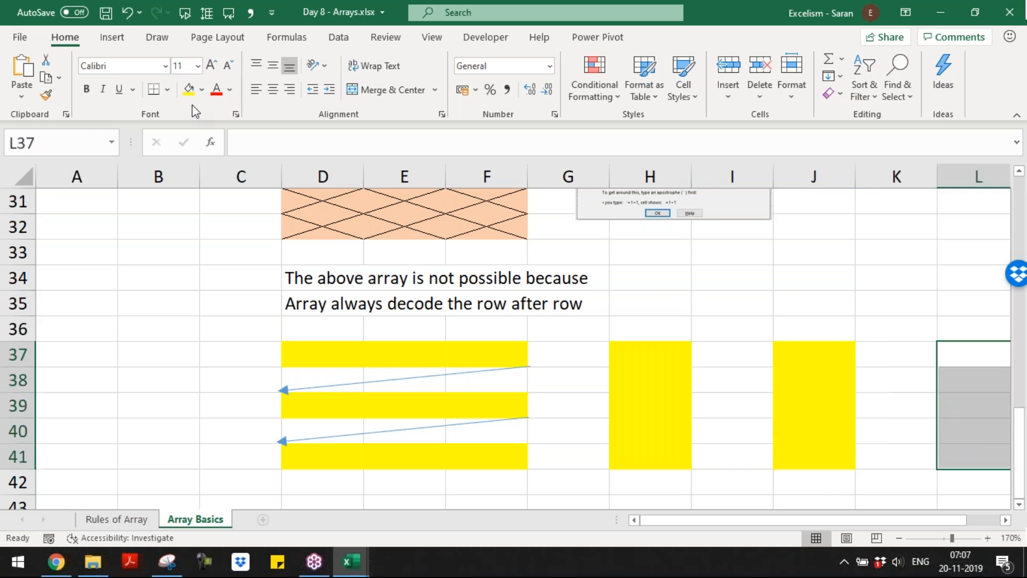
{"action": "left_click", "coordinate": [188, 89]}
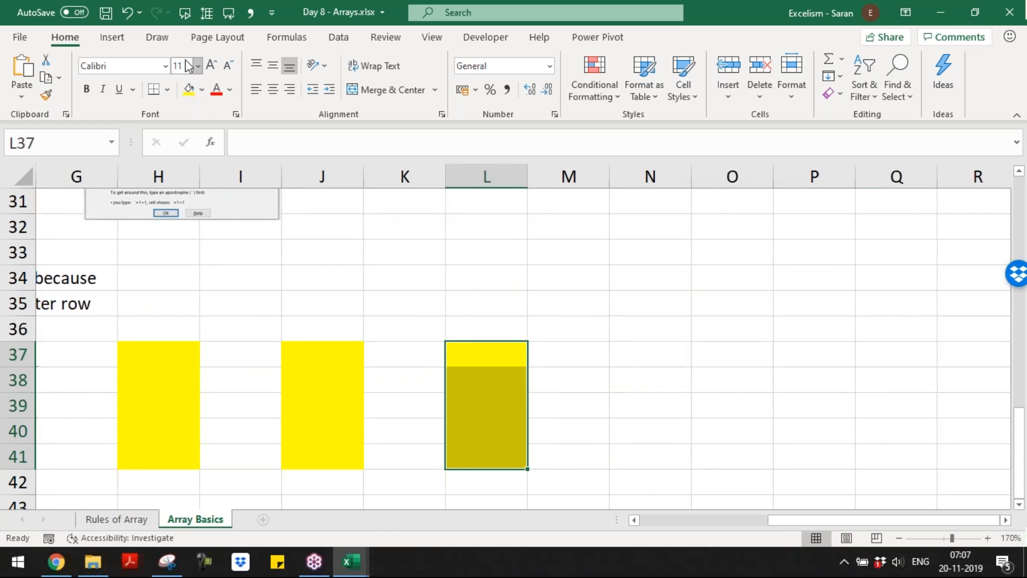
- Draw a straight arrow from the bottom of the column H band to the top of the column J band, and duplicate it between J and L
{"action": "left_click", "coordinate": [112, 38]}
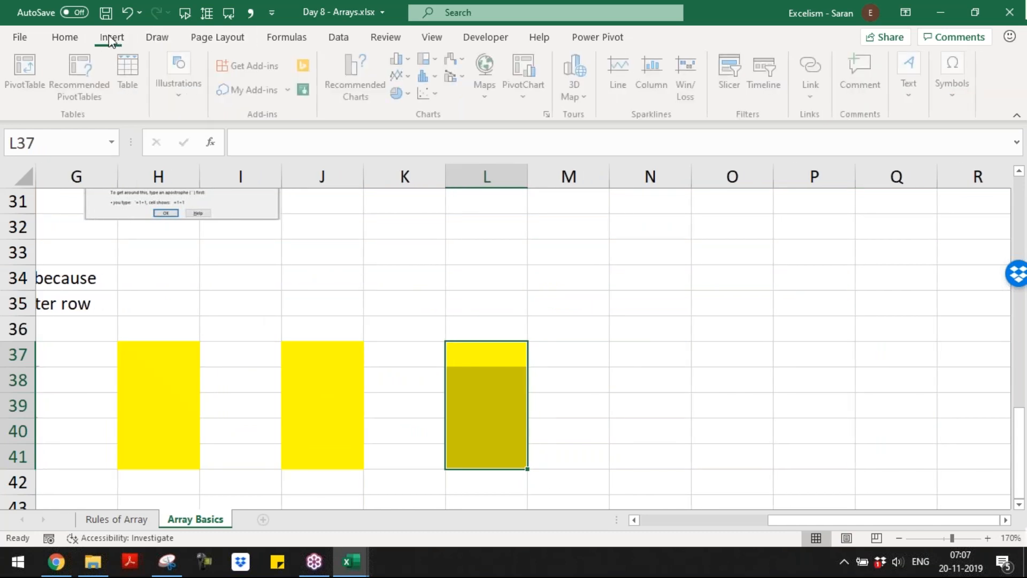
{"action": "left_click", "coordinate": [192, 81]}
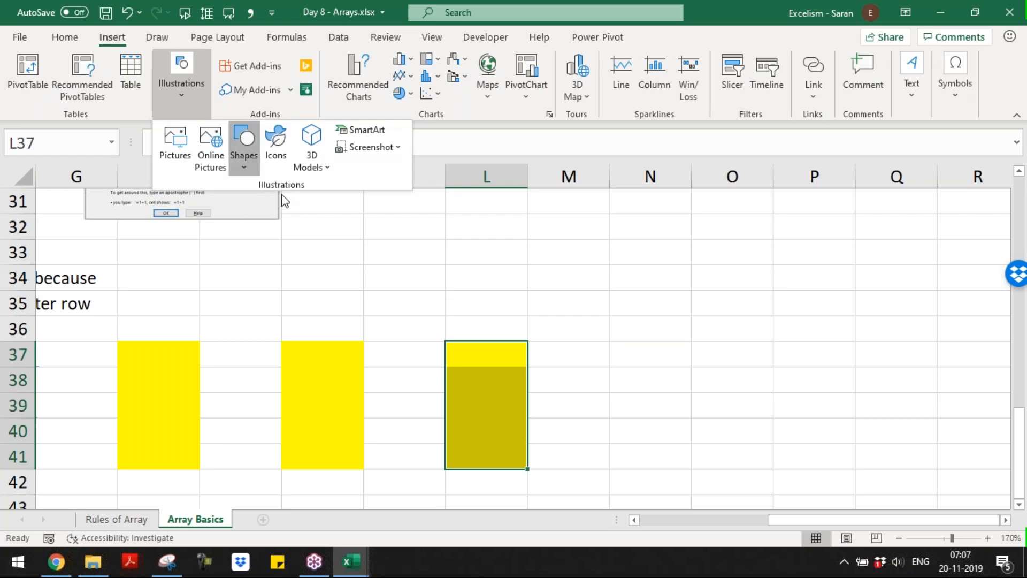
{"action": "left_click", "coordinate": [267, 205]}
{"action": "mouse_move", "coordinate": [201, 463]}
{"action": "left_mouse_down"}
{"action": "mouse_move", "coordinate": [247, 359]}
{"action": "mouse_move", "coordinate": [281, 347]}
{"action": "left_mouse_up"}
{"action": "key", "text": "ctrl+c"}
{"action": "key", "text": "ctrl+v"}
{"action": "left_click_drag", "start_coordinate": [252, 440], "coordinate": [396, 419]}
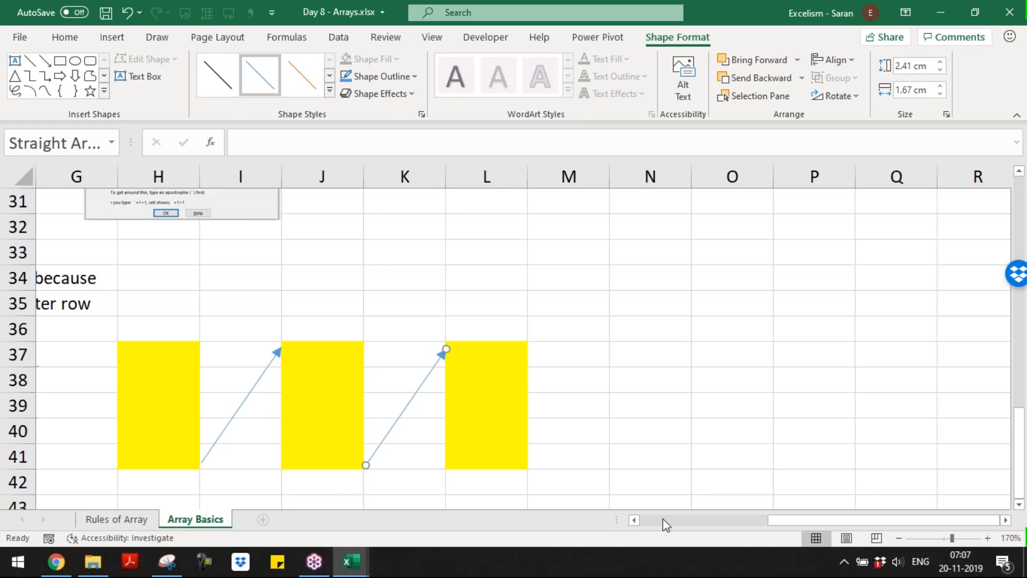
- Cross out the column-by-column diagram in H36:L41 by applying both diagonal borders to its cells
{"action": "scroll", "coordinate": [643, 521], "scroll_direction": "left", "scroll_amount": 3}
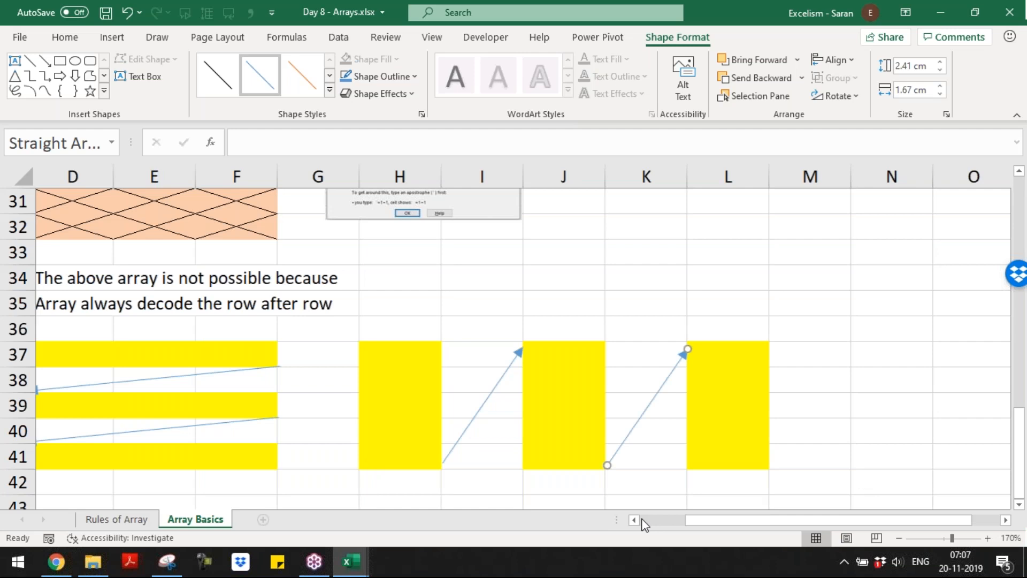
{"action": "scroll", "coordinate": [643, 523], "scroll_direction": "left", "scroll_amount": 2}
{"action": "scroll", "coordinate": [644, 523], "scroll_direction": "left", "scroll_amount": 1}
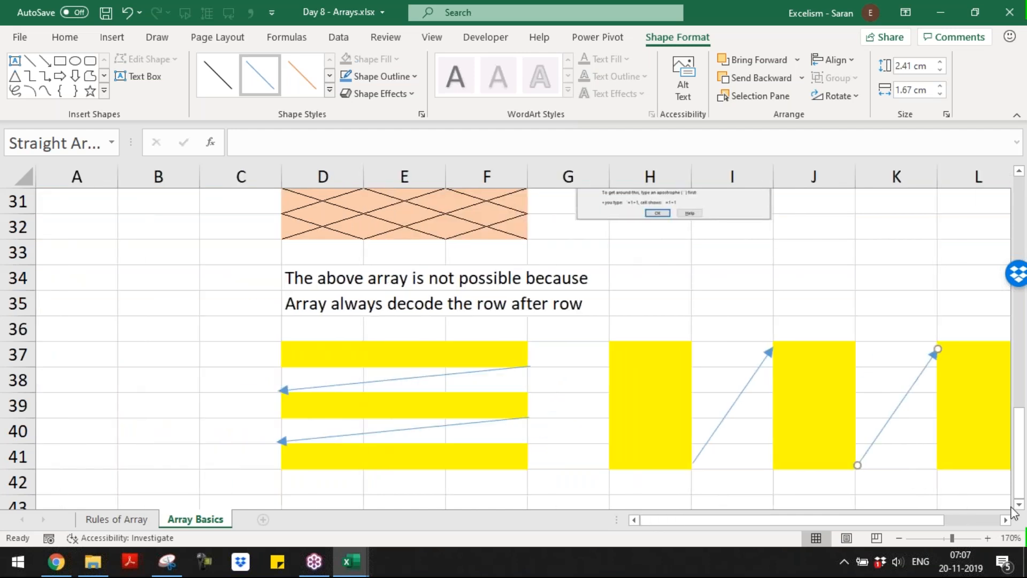
{"action": "scroll", "coordinate": [571, 418], "scroll_direction": "right", "scroll_amount": 2}
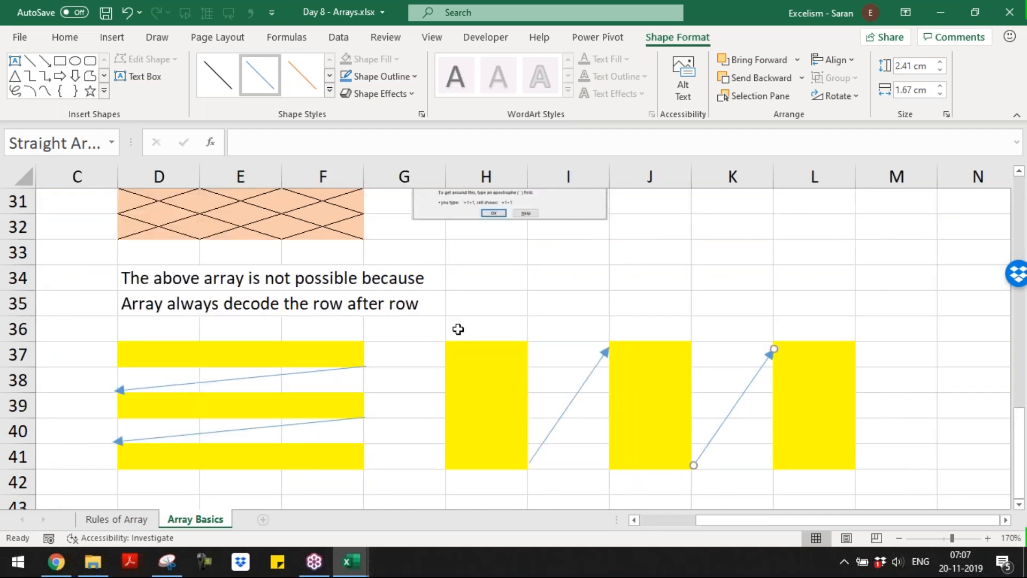
{"action": "left_click_drag", "start_coordinate": [457, 329], "coordinate": [804, 462]}
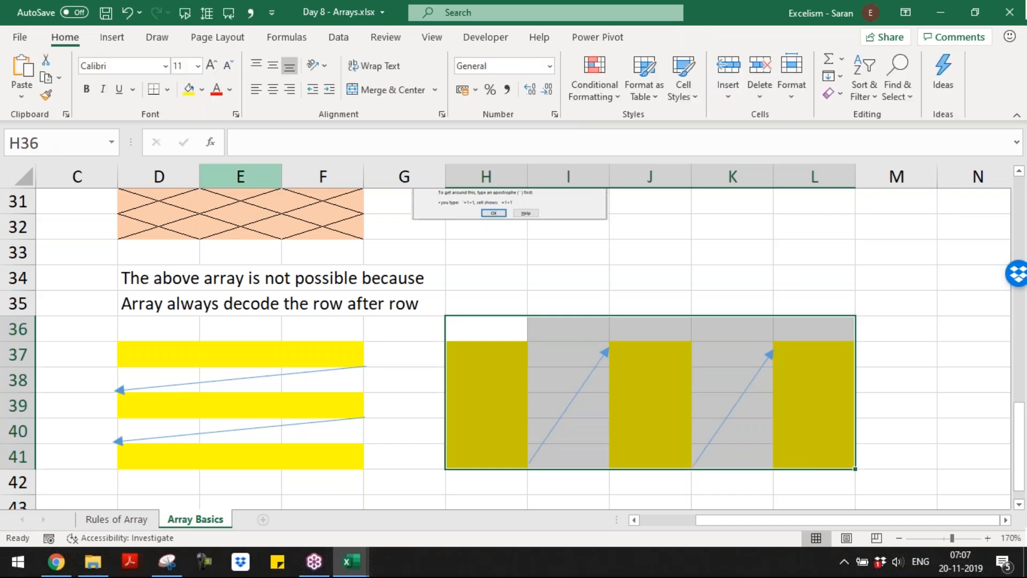
{"action": "left_click", "coordinate": [442, 114]}
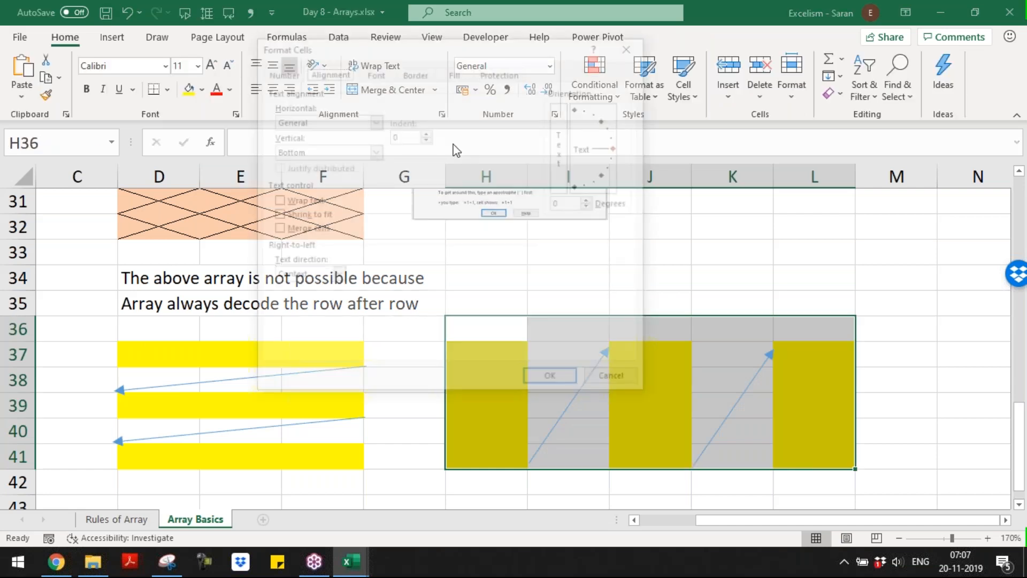
{"action": "left_click", "coordinate": [415, 71]}
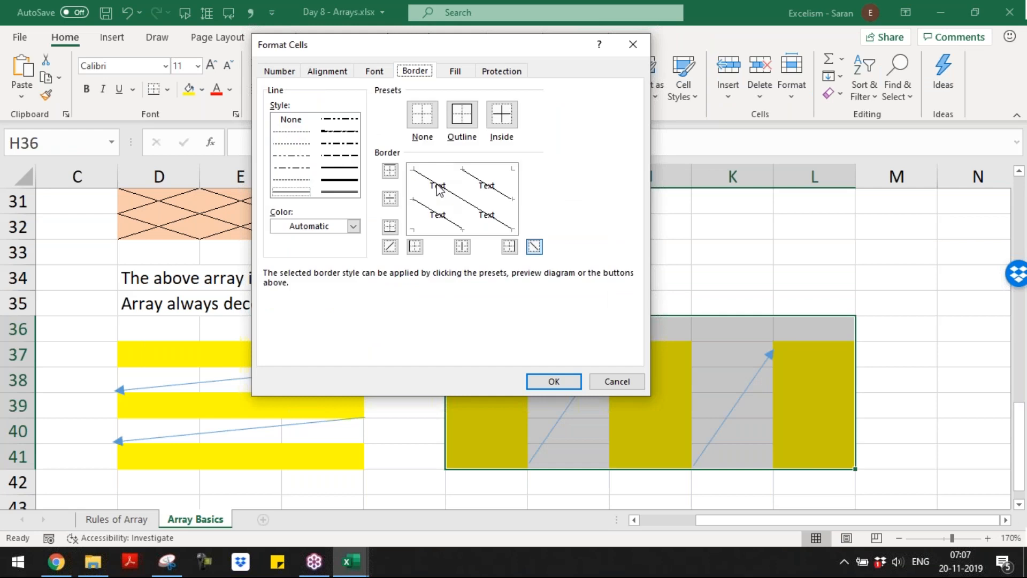
{"action": "left_click", "coordinate": [443, 212]}
{"action": "left_click", "coordinate": [554, 382]}
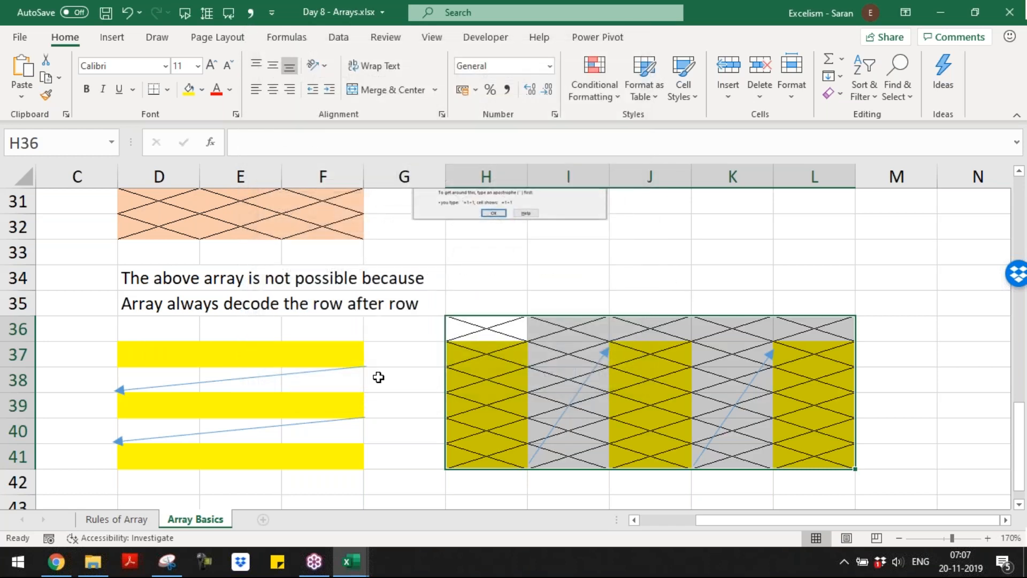
- Select cell A43 in the empty area below the yellow diagrams
{"action": "left_click", "coordinate": [59, 346]}
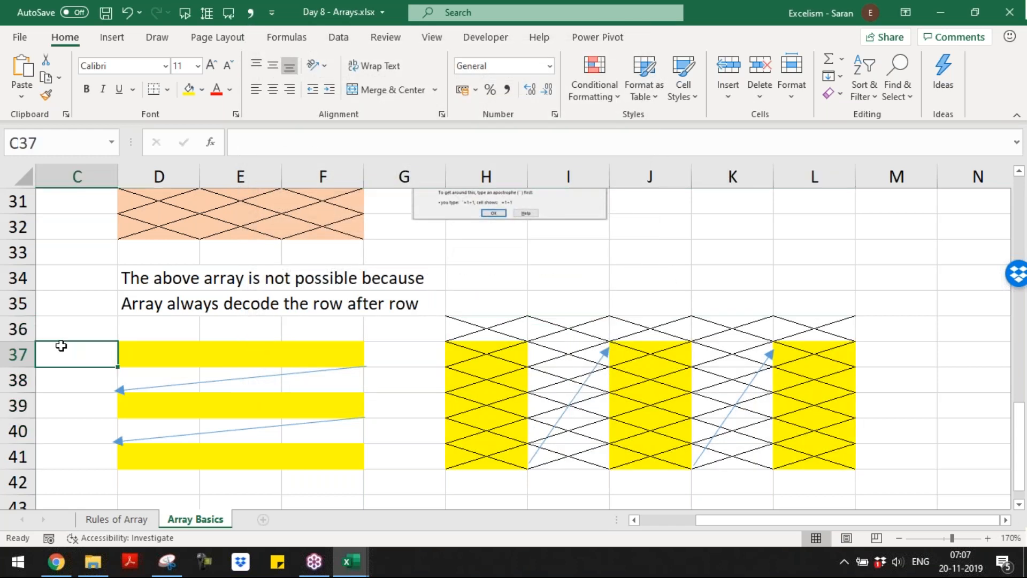
{"action": "key", "text": "Down"}
{"action": "key", "text": "Left"}
{"action": "key", "text": "Down"}
{"action": "key", "text": "Left"}
{"action": "key", "text": "Down"}
{"action": "key", "text": "Down"}
{"action": "key", "text": "Down"}
{"action": "key", "text": "Down"}
{"action": "key", "text": "Down"}
{"action": "key", "text": "Down"}
{"action": "key", "text": "Down"}
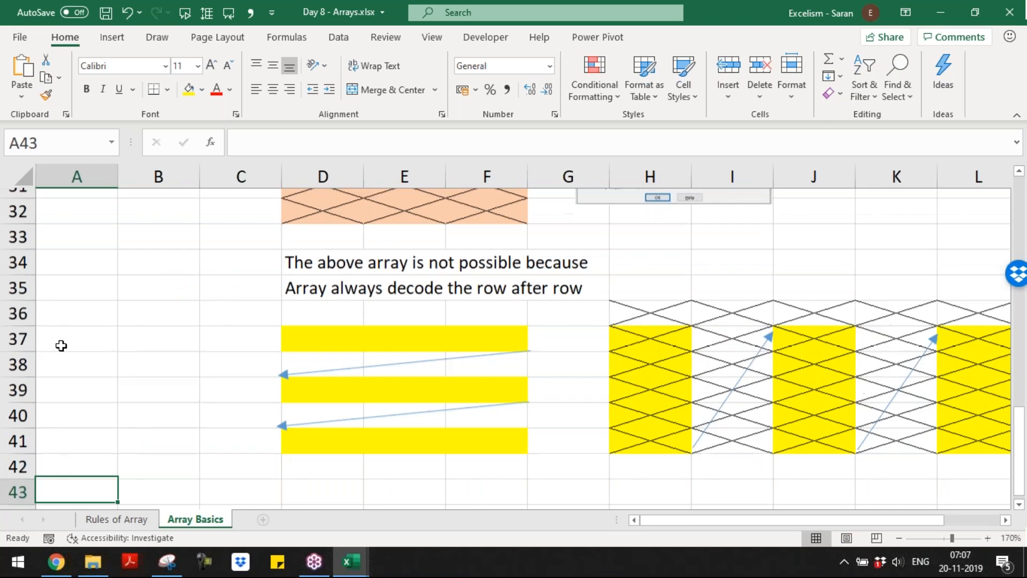
{"action": "key", "text": "Down"}
{"action": "key", "text": "Down"}
{"action": "key", "text": "Down"}
{"action": "key", "text": "Up"}
{"action": "key", "text": "Up"}
{"action": "key", "text": "Up"}
{"action": "key", "text": "Up"}
{"action": "key", "text": "Up"}
{"action": "key", "text": "Up"}
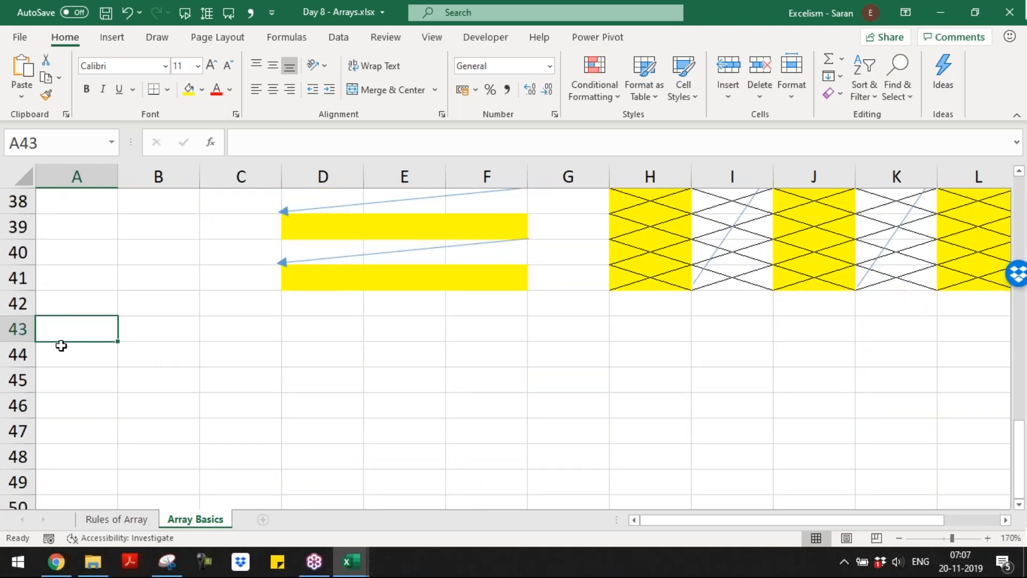
{"action": "type", "text": "="}
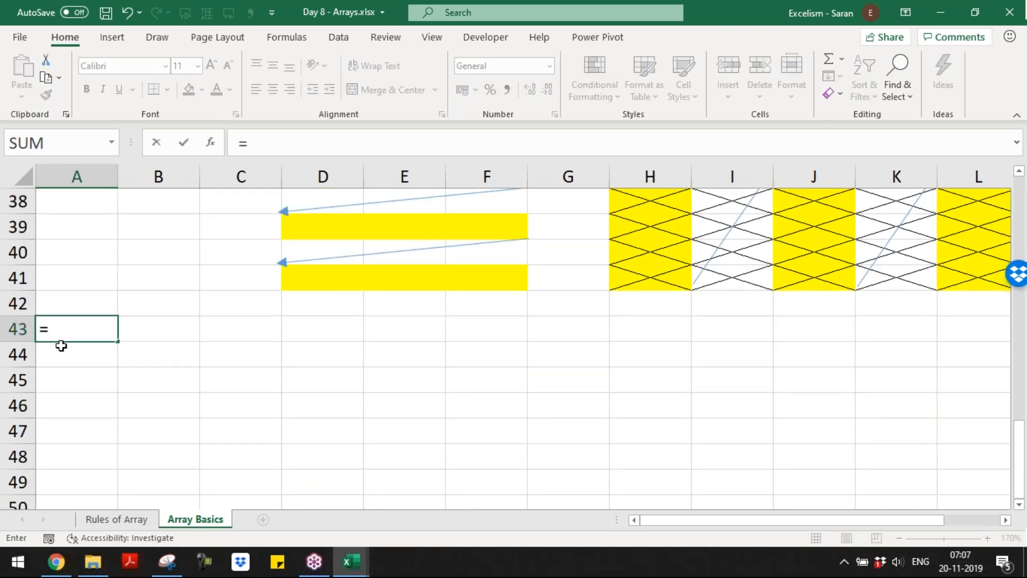
{"action": "type", "text": "{10,20,30"}
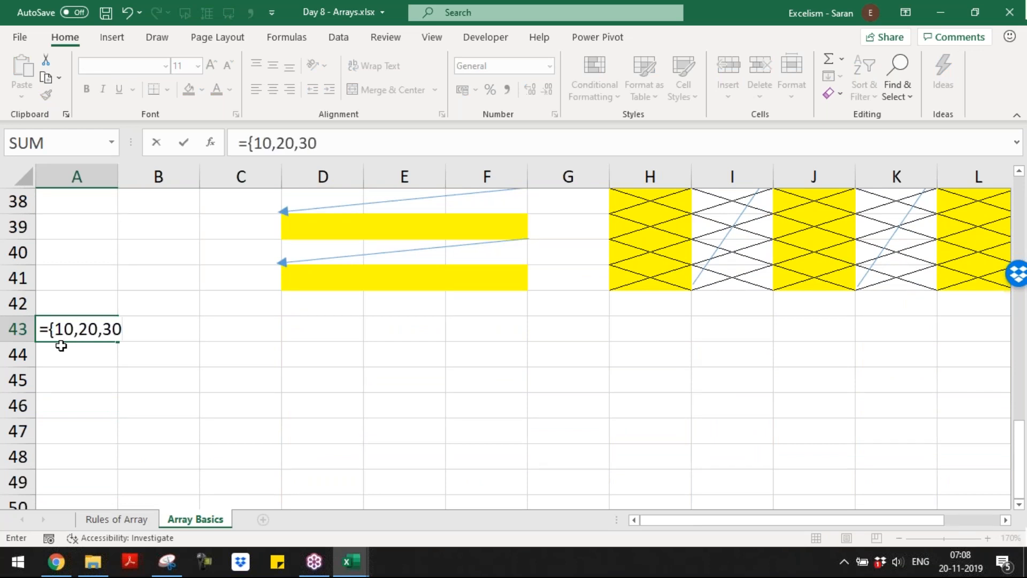
{"action": "type", "text": "}"}
{"action": "key", "text": "Escape"}
- Enter the vertical array constant ={10;20;30} in cell A43 as an array formula
{"action": "type", "text": "="}
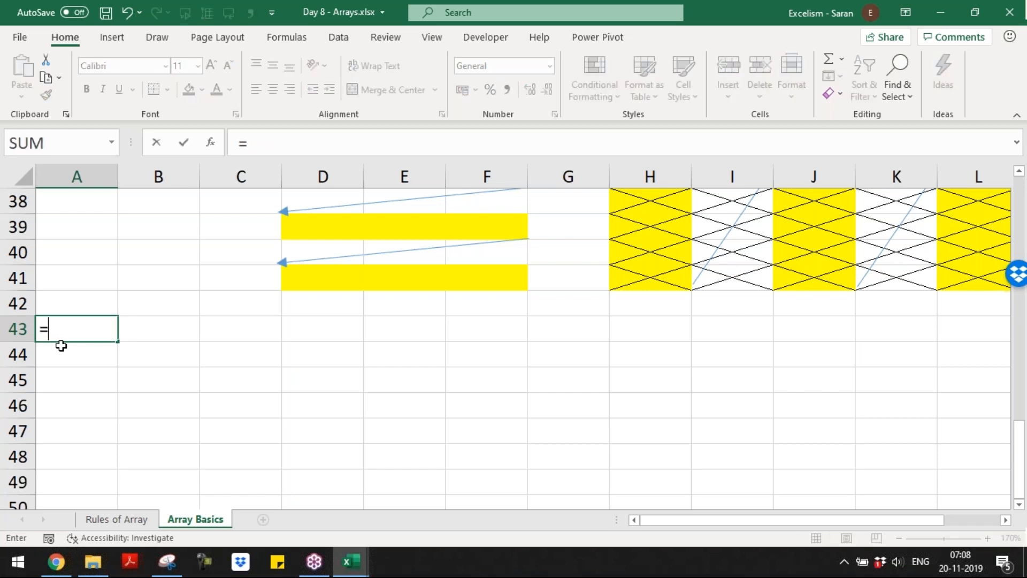
{"action": "type", "text": "{10"}
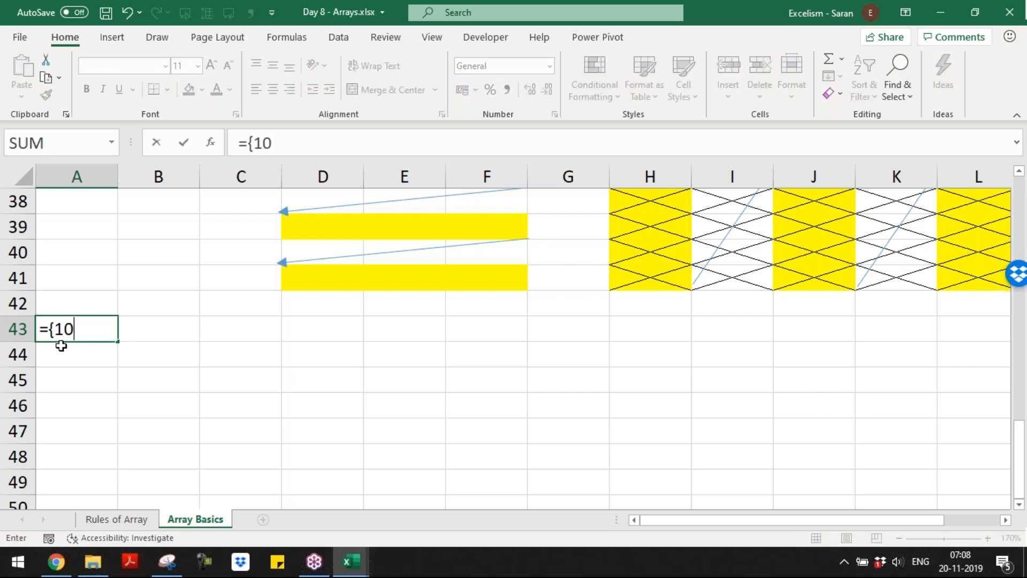
{"action": "type", "text": ";20;30}"}
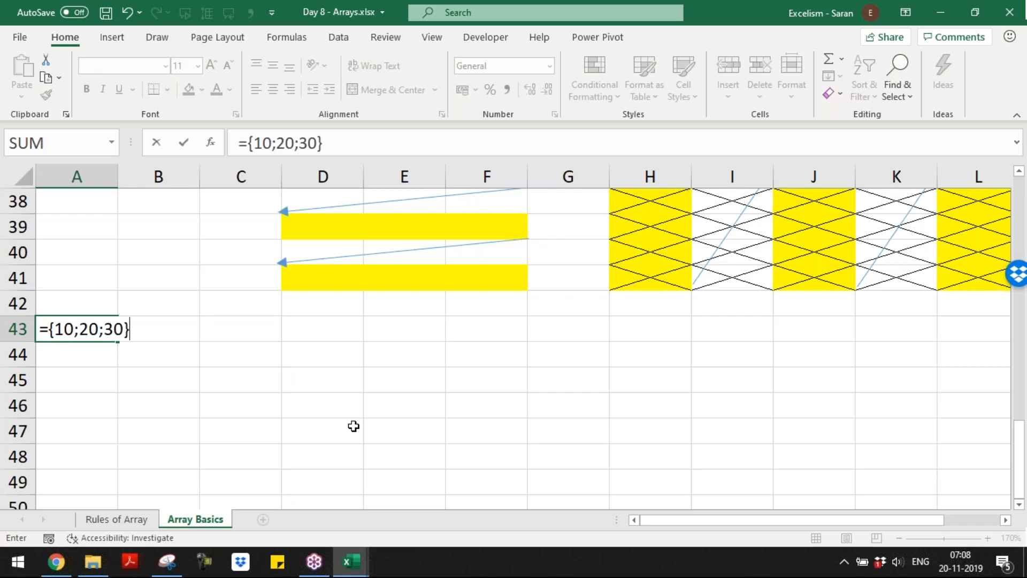
{"action": "key", "text": "ctrl+shift+Return"}
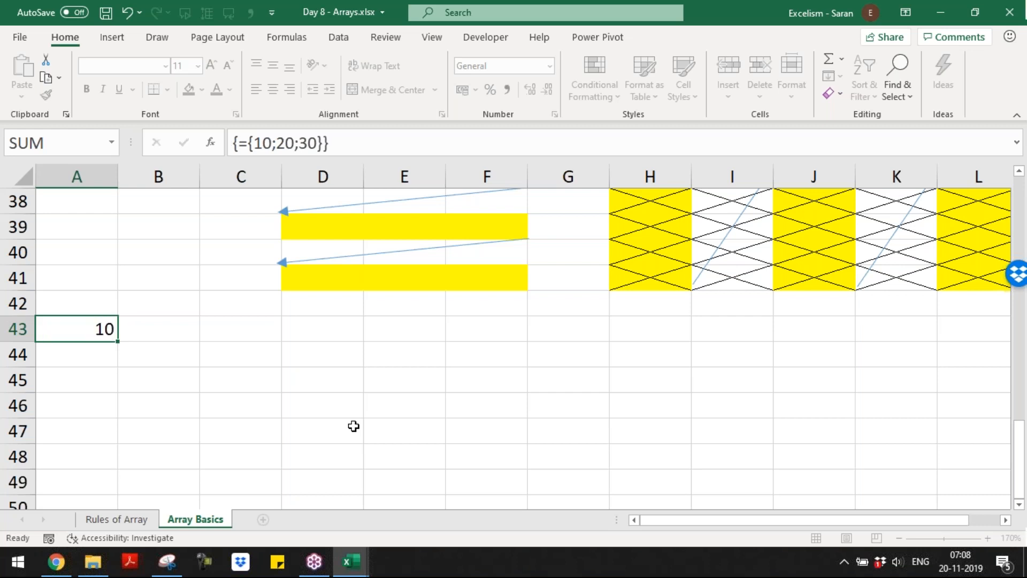
- Extend the array formula to A43:B43, highlighting the constant's individual values 10, 20 and 30 before committing it
{"action": "key", "text": "shift+Right"}
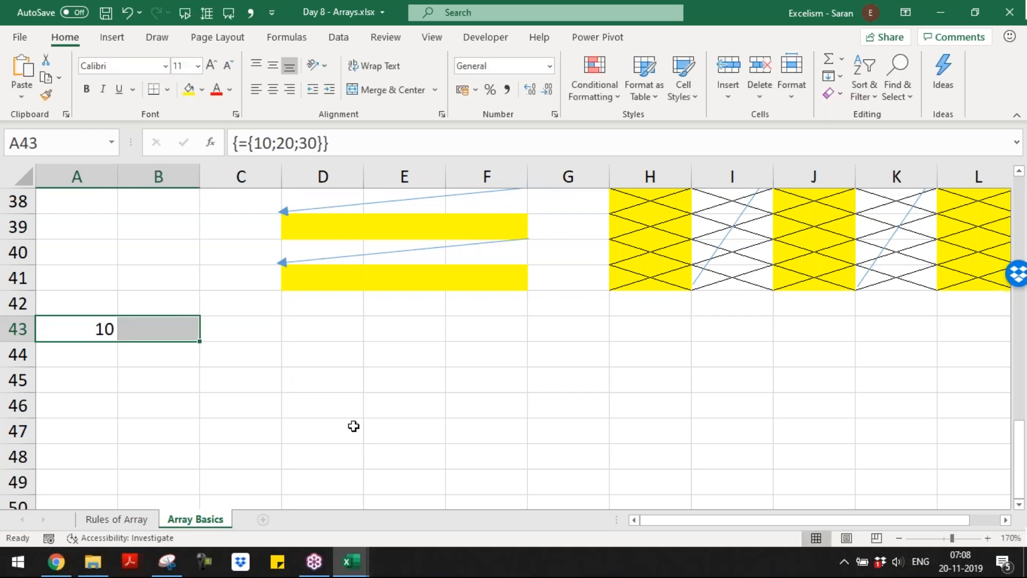
{"action": "key", "text": "F2"}
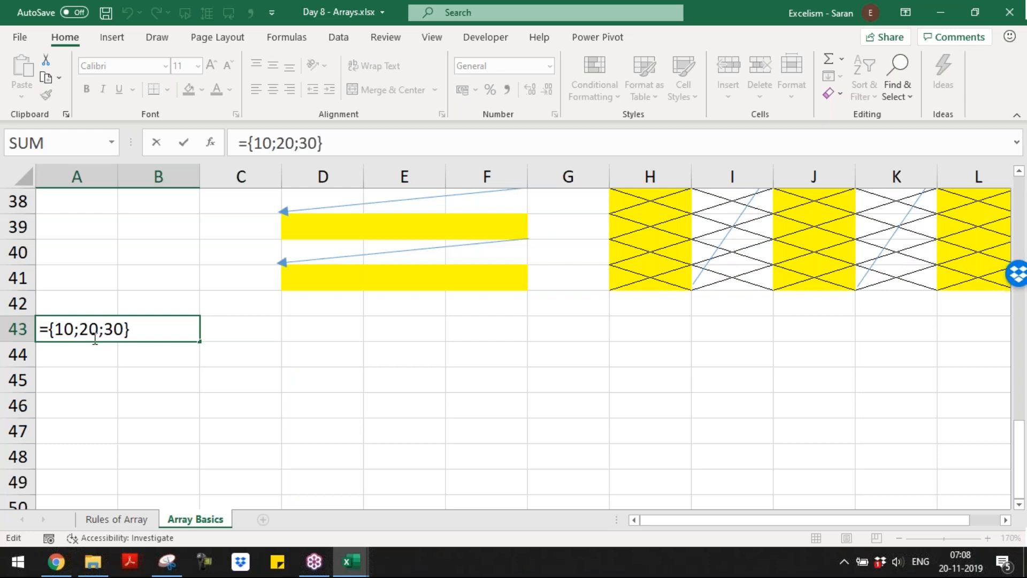
{"action": "double_click", "coordinate": [60, 328]}
{"action": "double_click", "coordinate": [89, 329]}
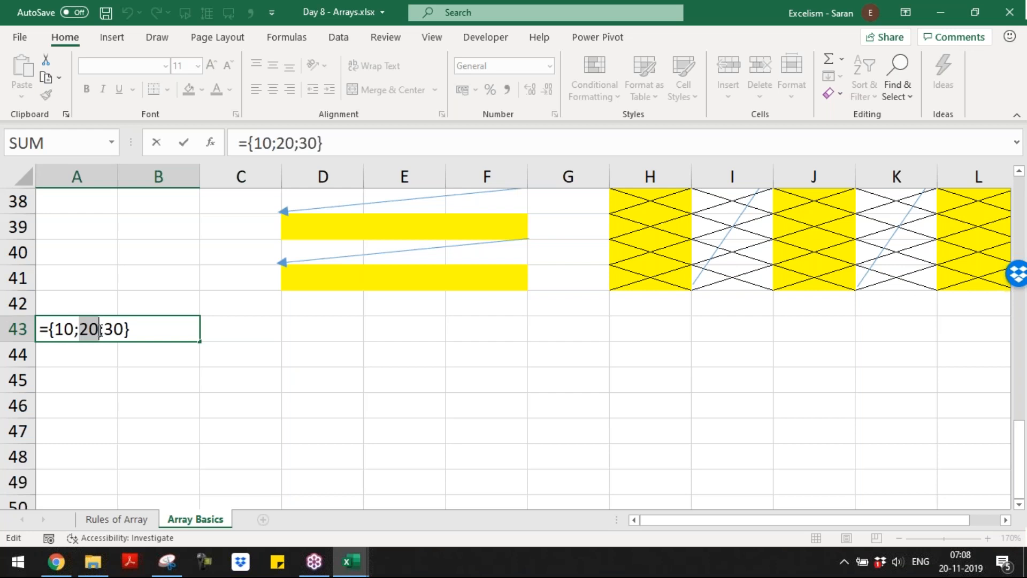
{"action": "left_click_drag", "start_coordinate": [106, 330], "coordinate": [118, 330]}
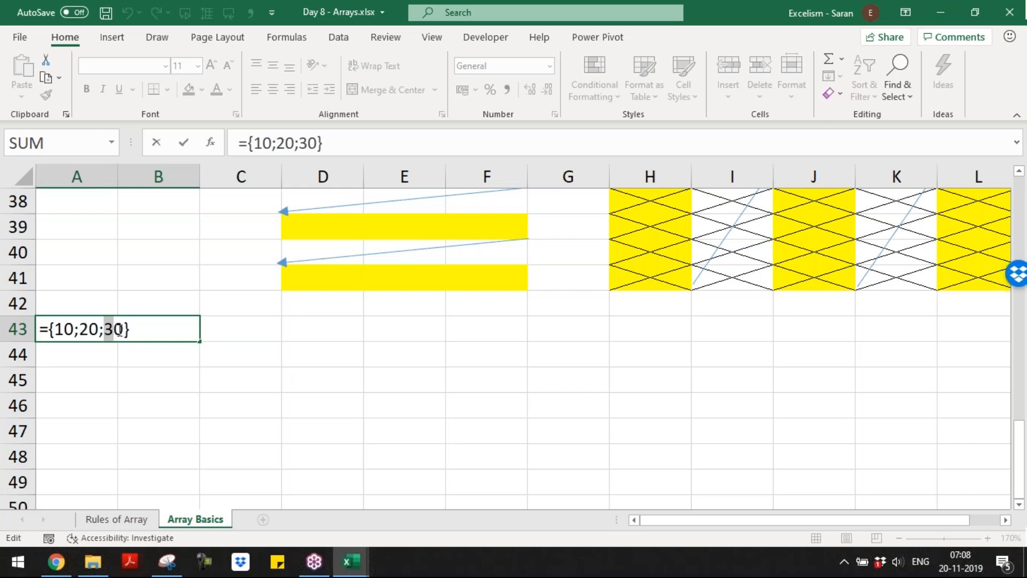
{"action": "left_click", "coordinate": [167, 333]}
{"action": "left_click_drag", "start_coordinate": [54, 329], "coordinate": [74, 327]}
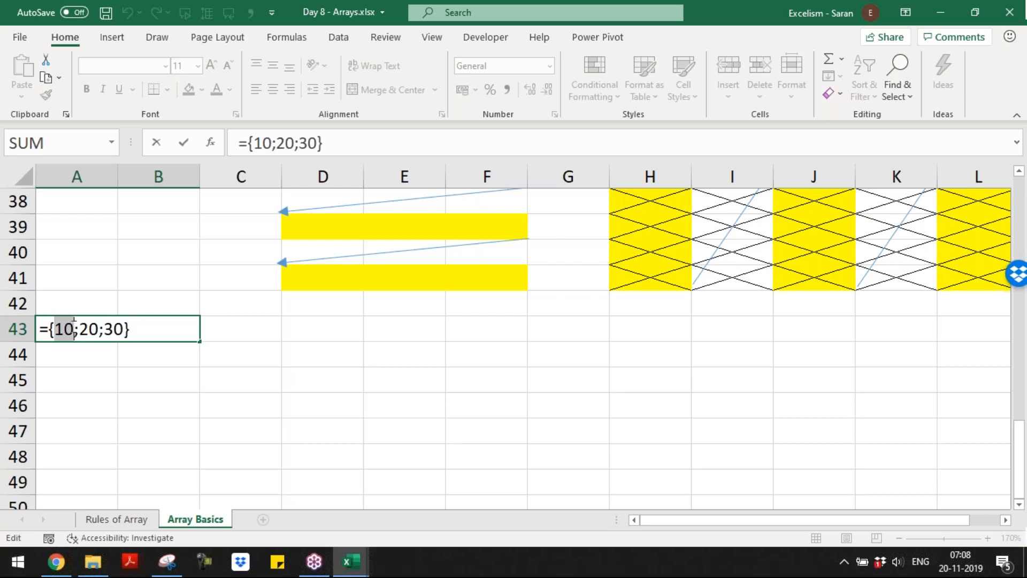
{"action": "key", "text": "ctrl+shift+Return"}
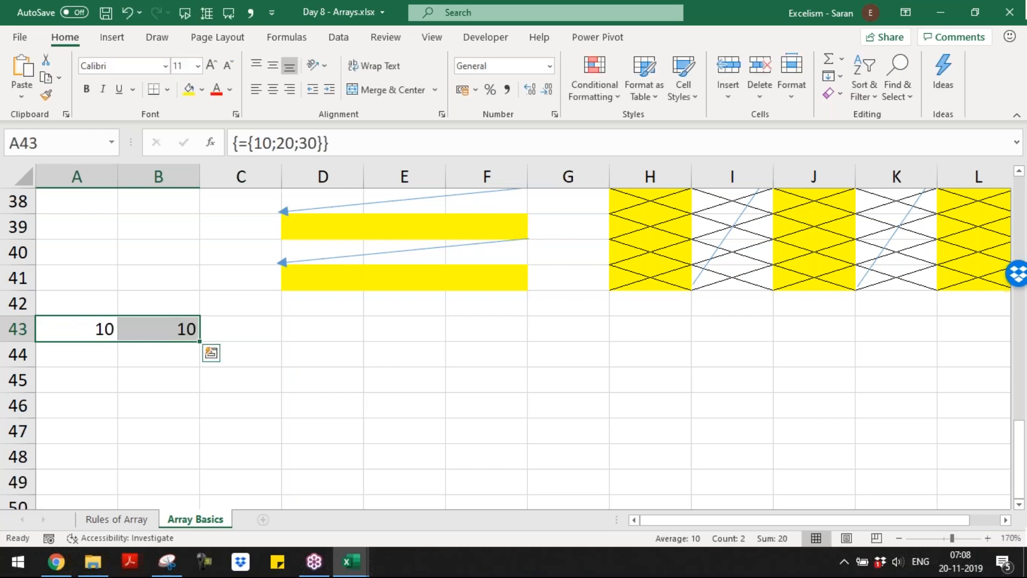
- Extend the array formula across row 43 to A43:E43, highlighting the first value of the constant before committing it
{"action": "key", "text": "shift+Right"}
{"action": "key", "text": "shift+Right"}
{"action": "key", "text": "shift+Right"}
{"action": "key", "text": "F2"}
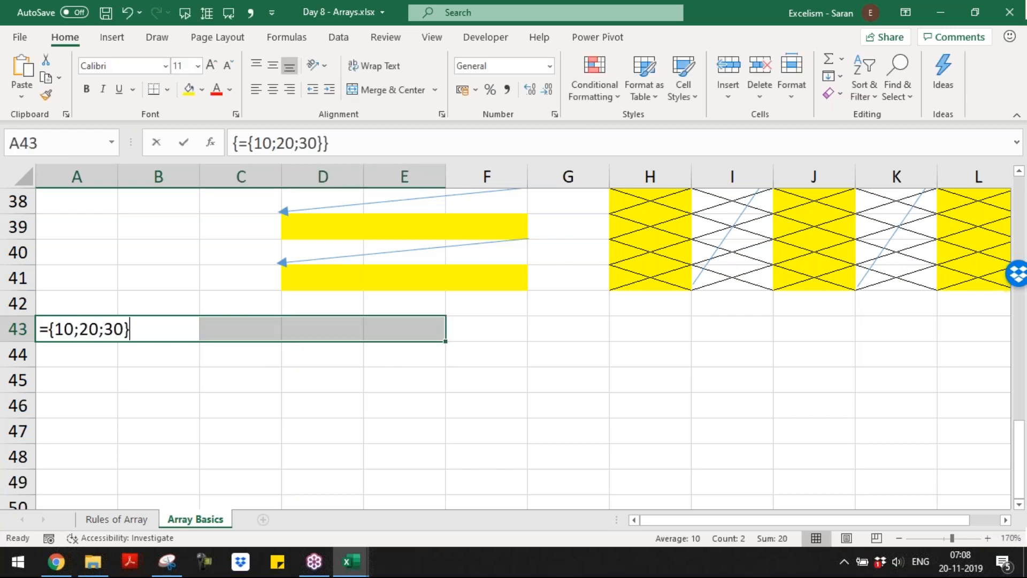
{"action": "left_click_drag", "start_coordinate": [53, 328], "coordinate": [75, 328]}
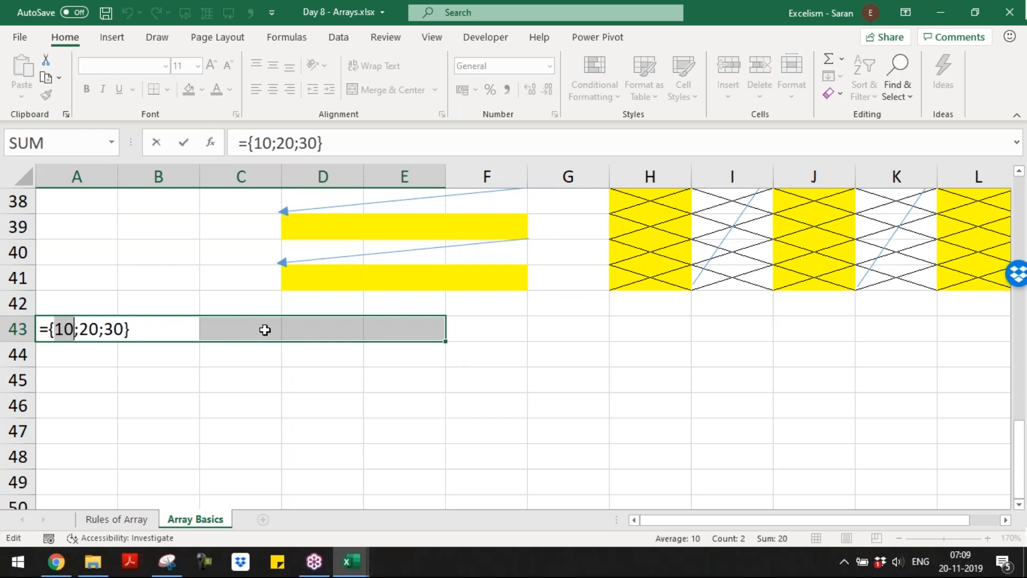
{"action": "key", "text": "ctrl+shift+Return"}
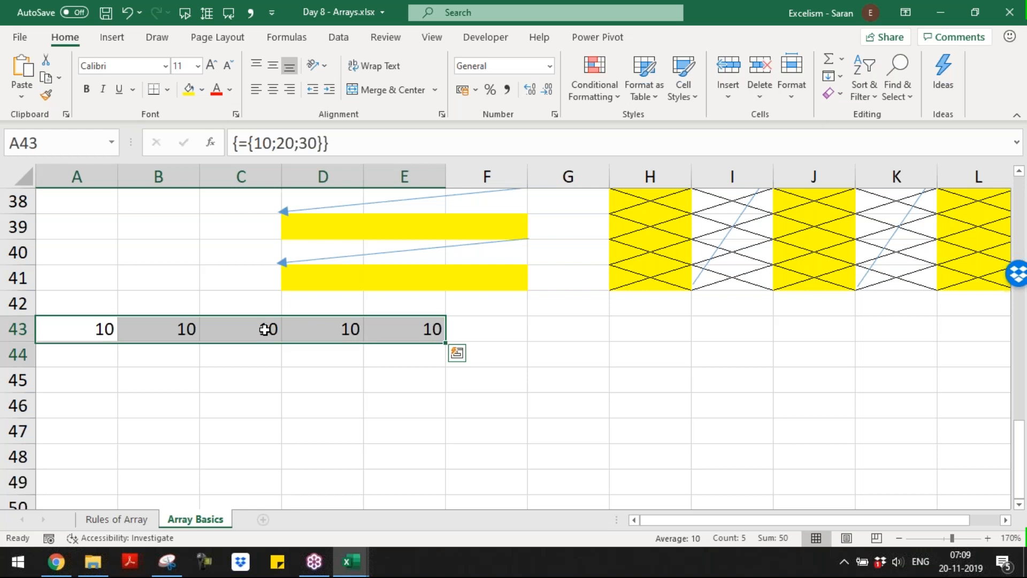
- Extend the array formula down one row to A43:E44, highlighting the constant's second value before committing it
{"action": "key", "text": "shift+Down"}
{"action": "key", "text": "F2"}
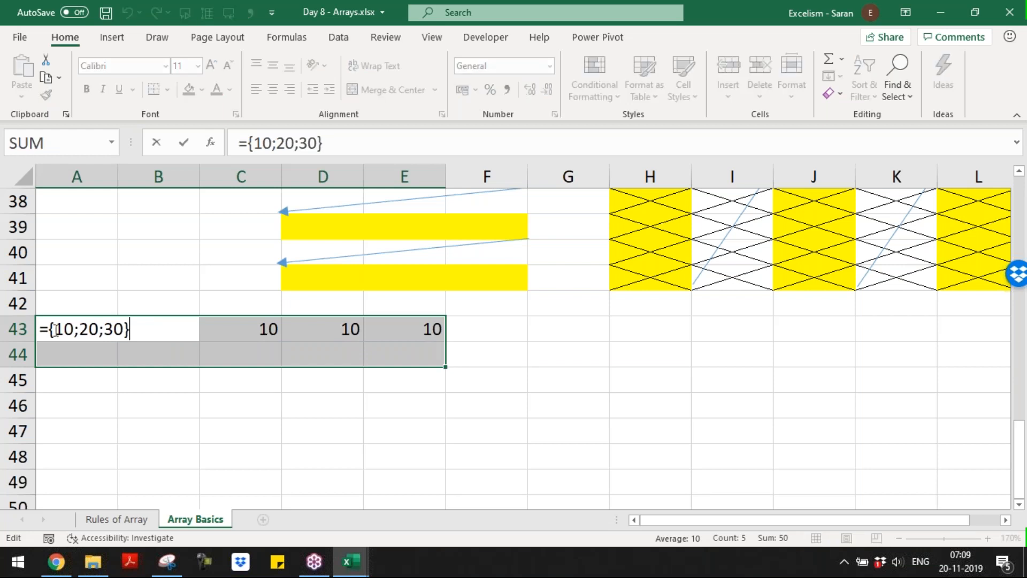
{"action": "left_click_drag", "start_coordinate": [79, 329], "coordinate": [90, 329]}
{"action": "key", "text": "ctrl+shift+Return"}
- Extend the ={10;20;30} array formula to the range A43:E46
{"action": "left_click_drag", "start_coordinate": [102, 328], "coordinate": [431, 405]}
{"action": "key", "text": "F2"}
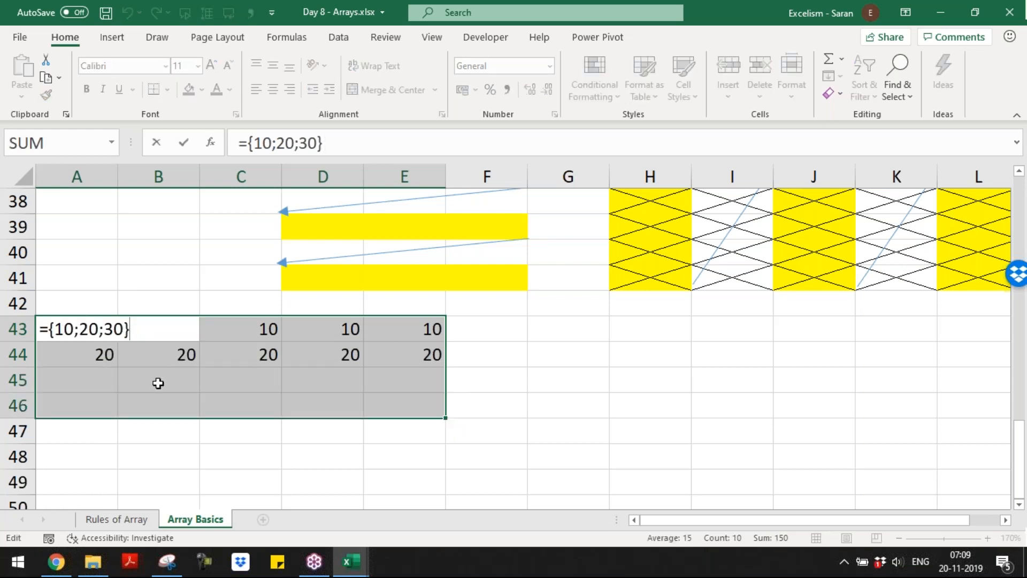
{"action": "key", "text": "ctrl+shift+Return"}
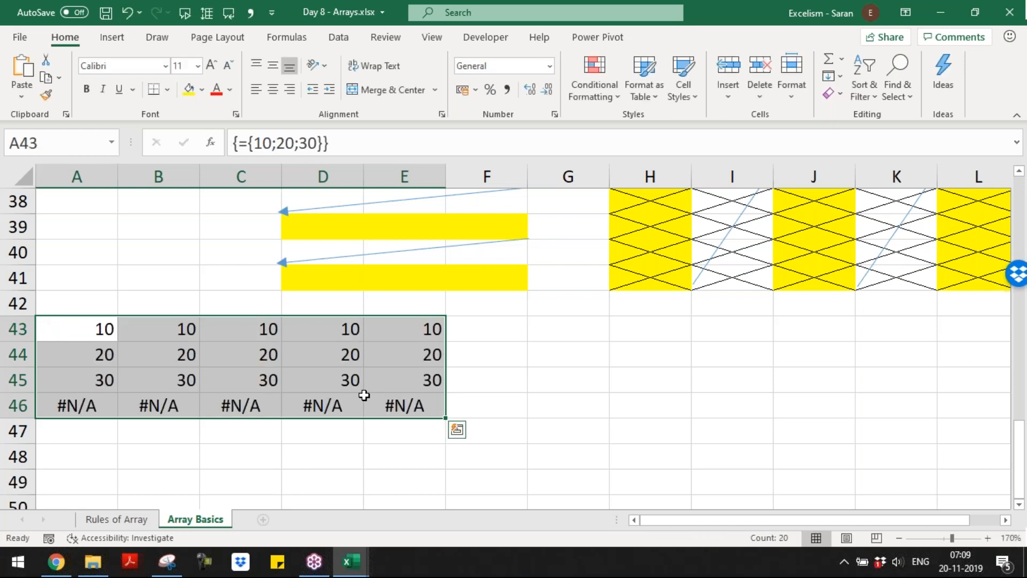
- Enter the array formula ={10,20,30,40} in the range A48:A52, highlighting the constant's first value before committing it
{"action": "key", "text": "Down"}
{"action": "key", "text": "Down"}
{"action": "key", "text": "Down"}
{"action": "key", "text": "Down"}
{"action": "key", "text": "Down"}
{"action": "key", "text": "Down"}
{"action": "key", "text": "Down"}
{"action": "key", "text": "Down"}
{"action": "key", "text": "Down"}
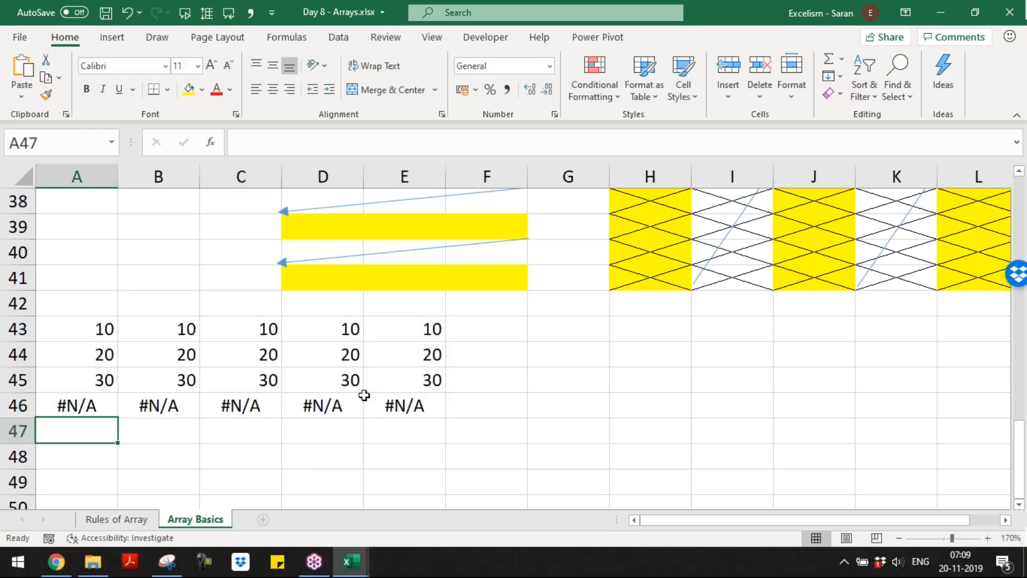
{"action": "key", "text": "Up"}
{"action": "key", "text": "Up"}
{"action": "key", "text": "Up"}
{"action": "key", "text": "Up"}
{"action": "key", "text": "shift+Down"}
{"action": "key", "text": "shift+Down"}
{"action": "key", "text": "shift+Down"}
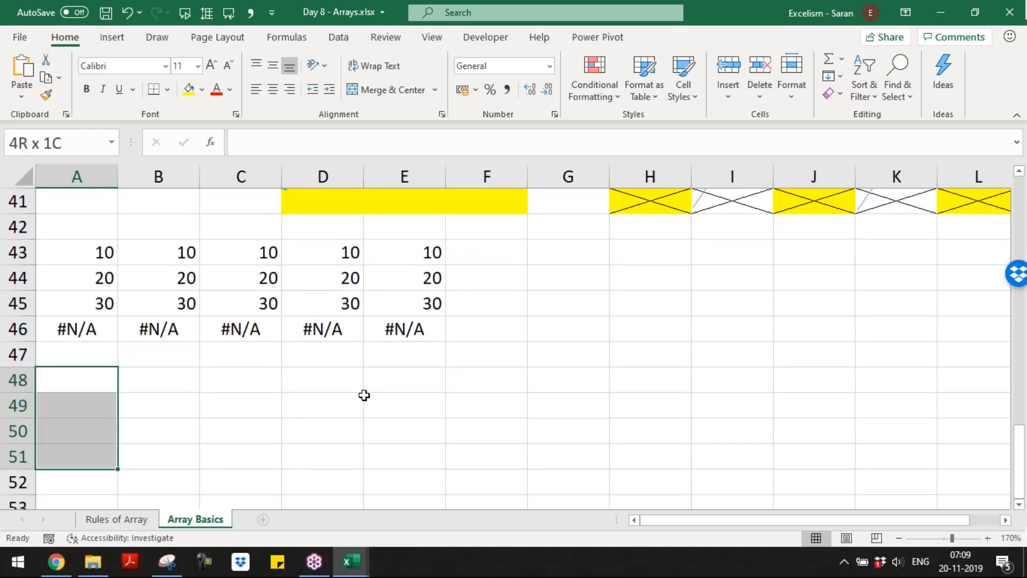
{"action": "key", "text": "shift+Down"}
{"action": "key", "text": "F2"}
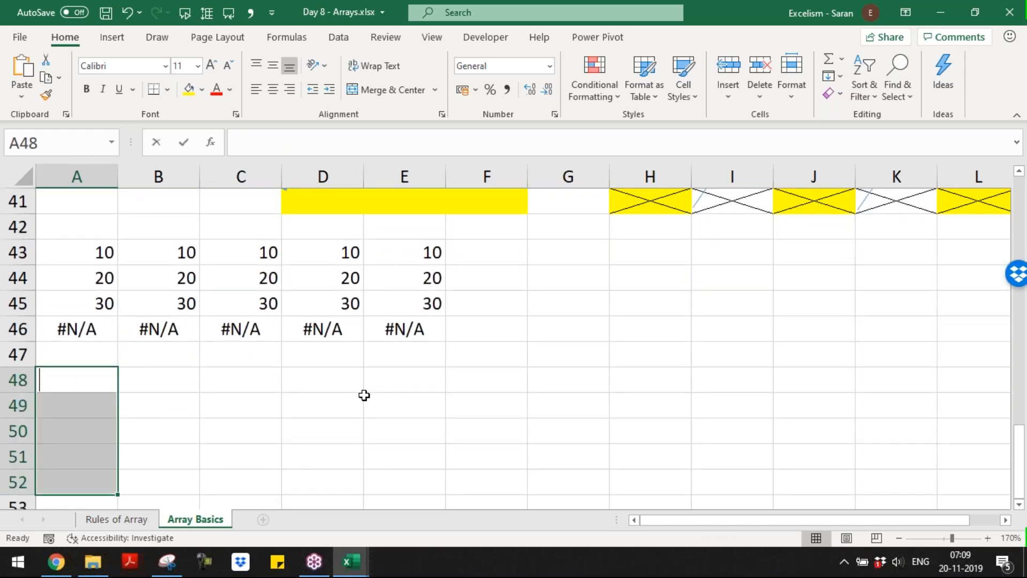
{"action": "type", "text": "="}
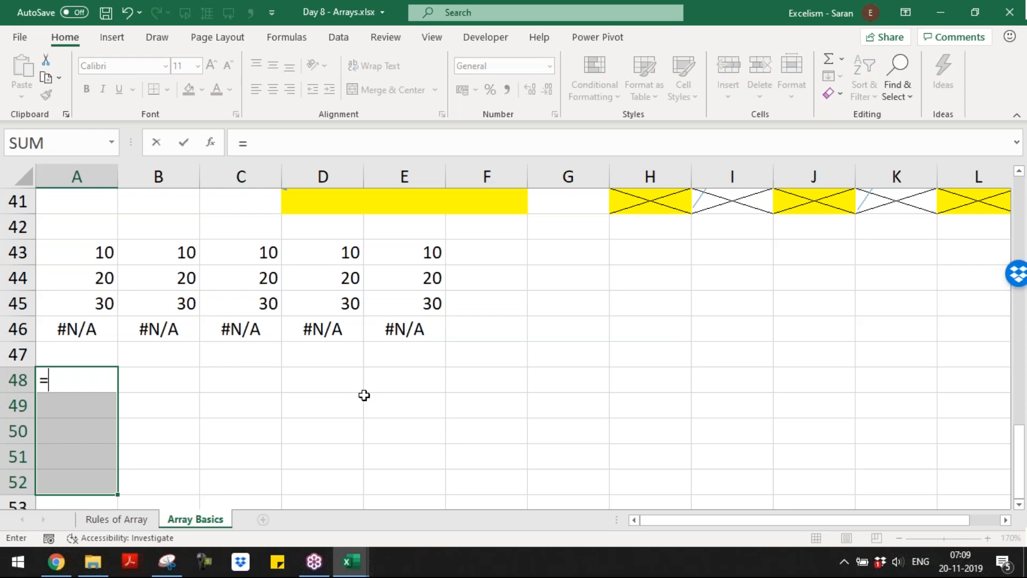
{"action": "type", "text": "{10,20,30,40}"}
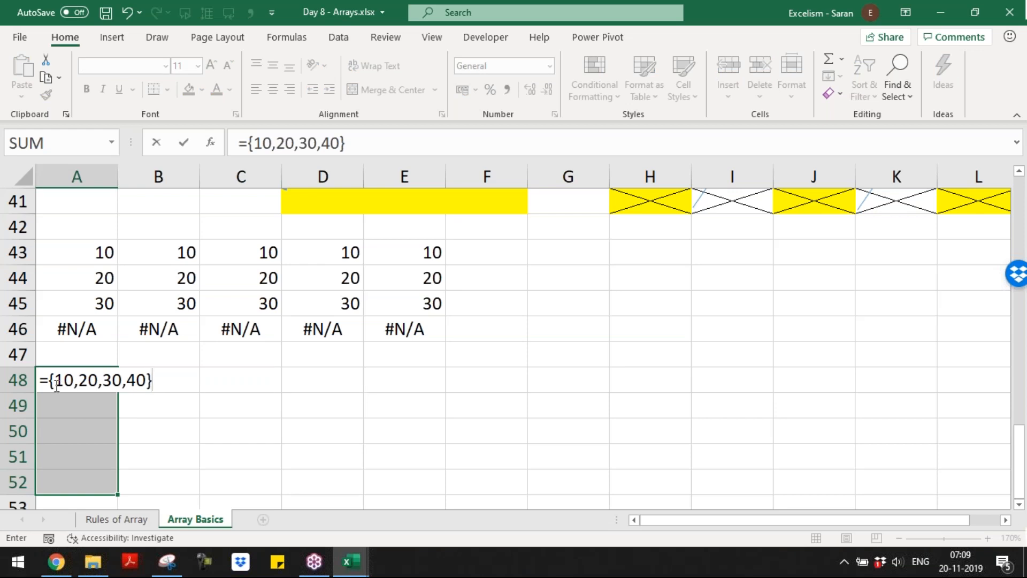
{"action": "left_click_drag", "start_coordinate": [55, 380], "coordinate": [75, 380]}
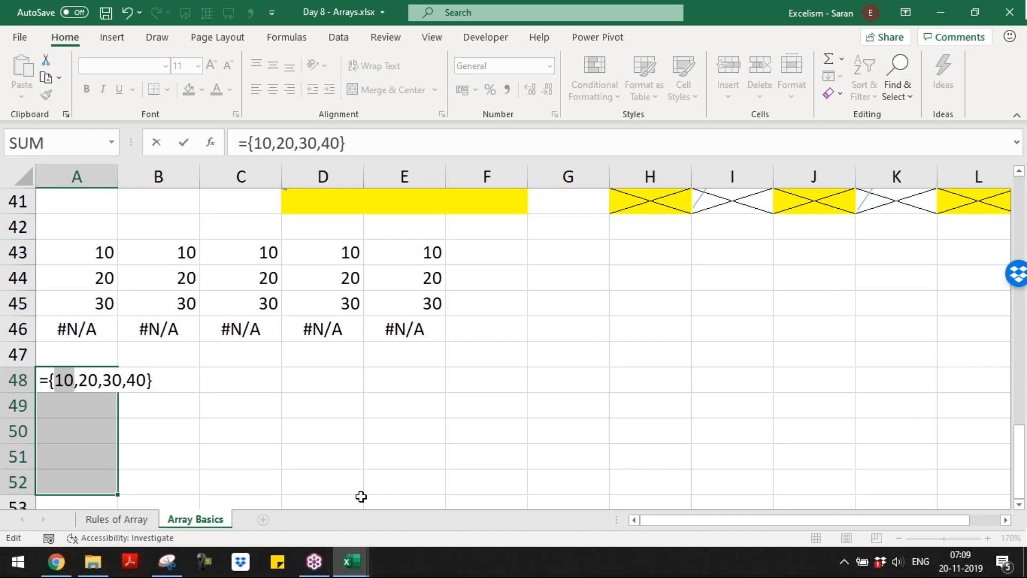
{"action": "key", "text": "ctrl+shift+Return"}
- Extend the ={10,20,30,40} array formula by one column to A48:B52
{"action": "key", "text": "shift+Right"}
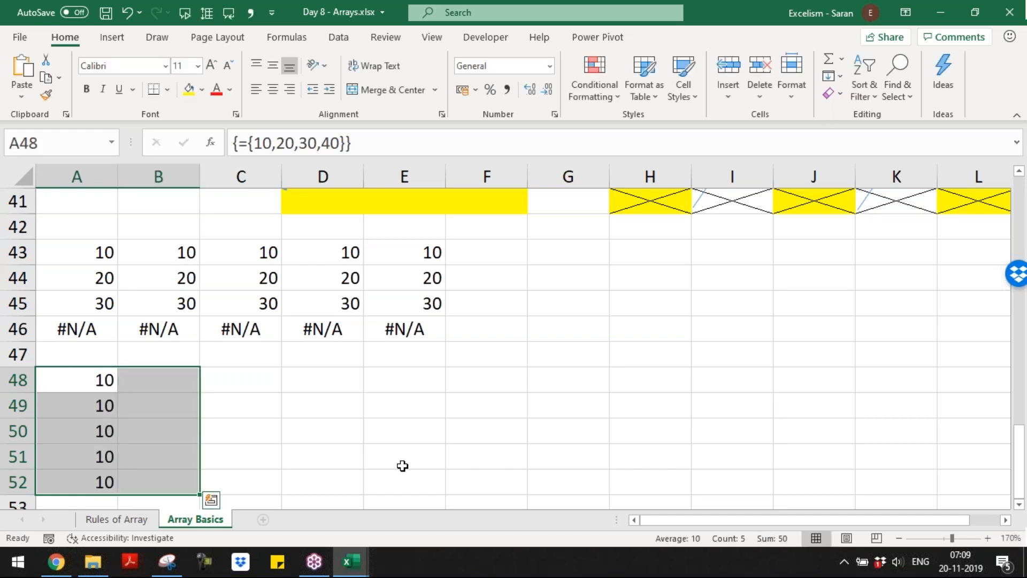
{"action": "key", "text": "F2"}
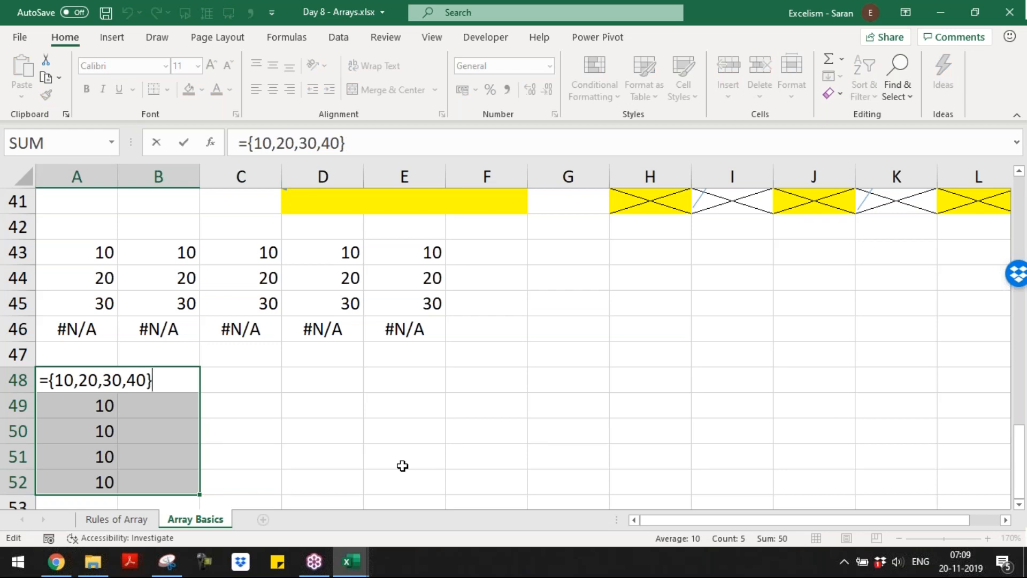
{"action": "key", "text": "ctrl+shift+Return"}
- Extend the ={10,20,30,40} array formula across to the range A48:E52
{"action": "key", "text": "shift+Right"}
{"action": "key", "text": "shift+Right"}
{"action": "key", "text": "shift+Right"}
{"action": "key", "text": "F2"}
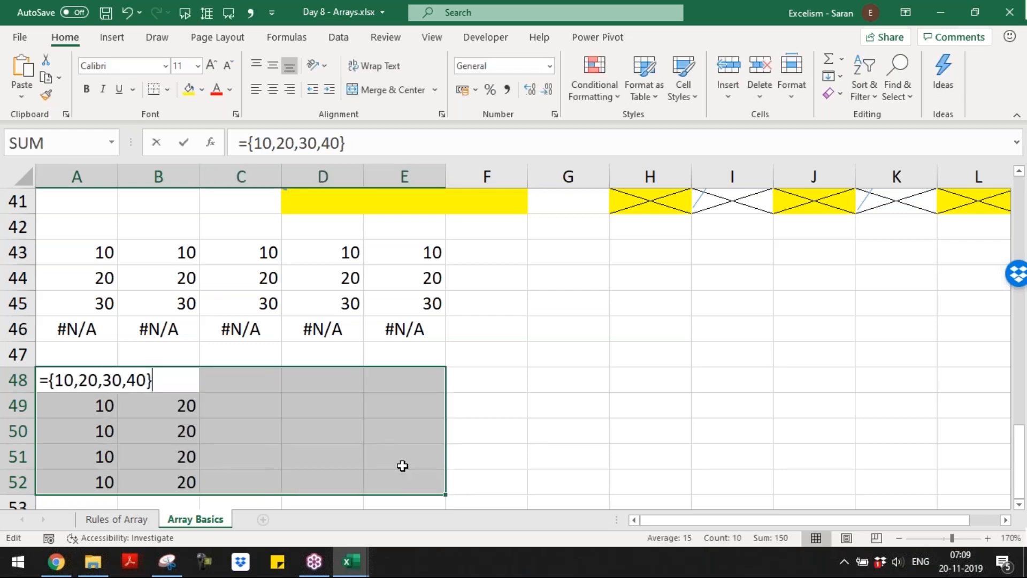
{"action": "key", "text": "ctrl+shift+Return"}
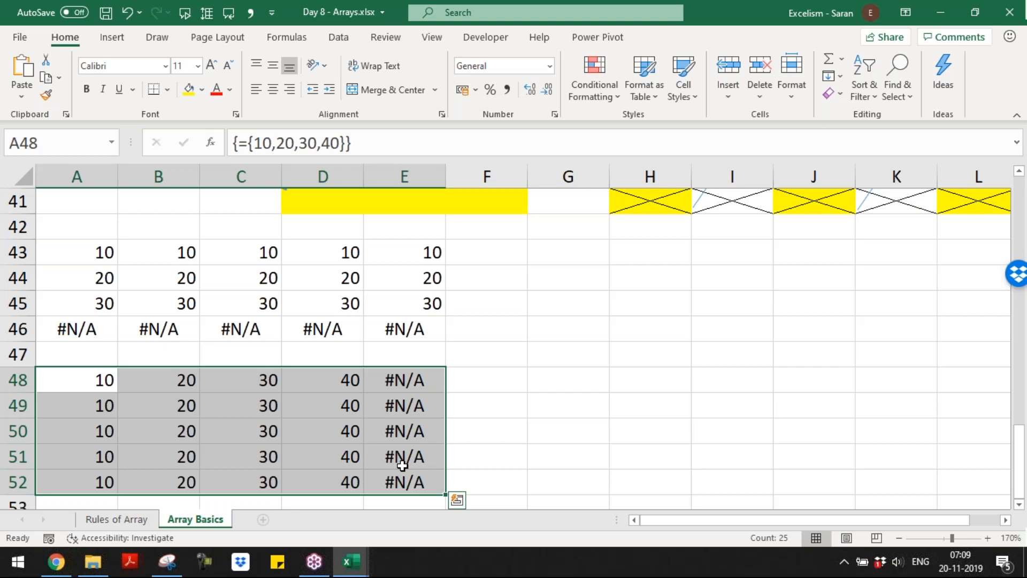
- Try to enter the array constant ={A1,10,20}, containing a cell reference, in cell A54
{"action": "key", "text": "Down"}
{"action": "key", "text": "Down"}
{"action": "key", "text": "Down"}
{"action": "key", "text": "Down"}
{"action": "key", "text": "Down"}
{"action": "key", "text": "Down"}
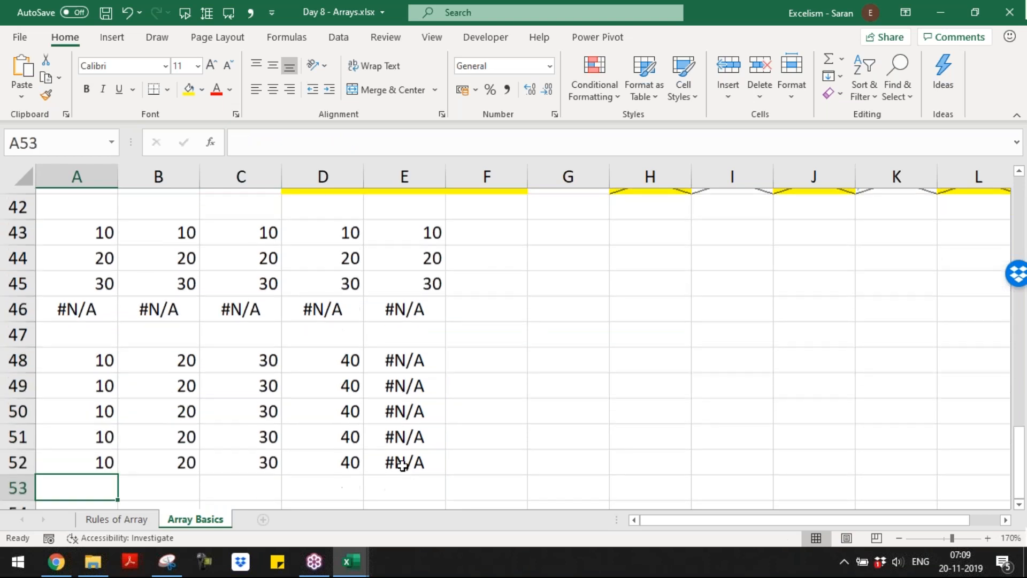
{"action": "key", "text": "Down"}
{"action": "key", "text": "Down"}
{"action": "key", "text": "Down"}
{"action": "key", "text": "Down"}
{"action": "key", "text": "Up"}
{"action": "key", "text": "Up"}
{"action": "key", "text": "Up"}
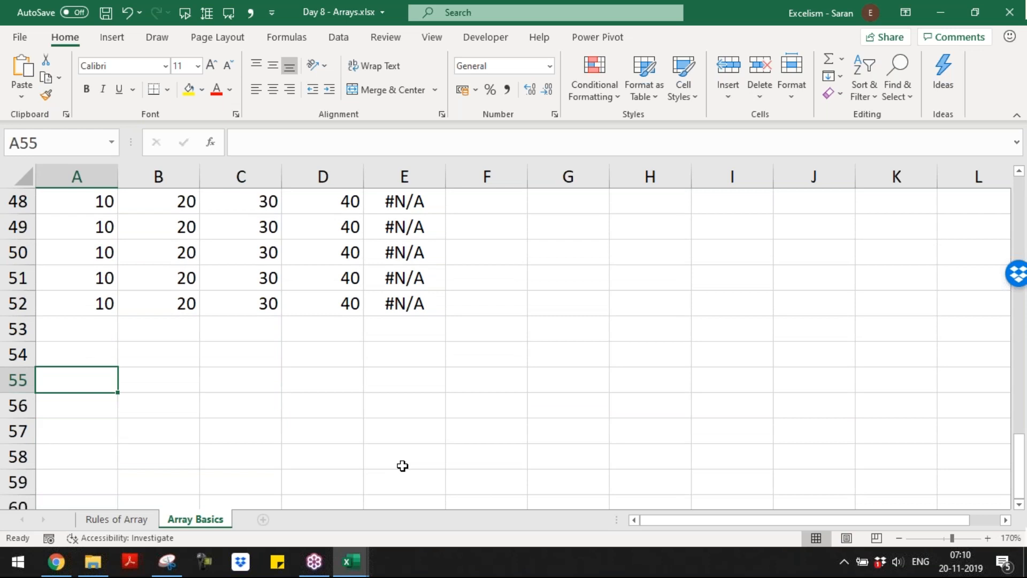
{"action": "key", "text": "Up"}
{"action": "key", "text": "Up"}
{"action": "key", "text": "Down"}
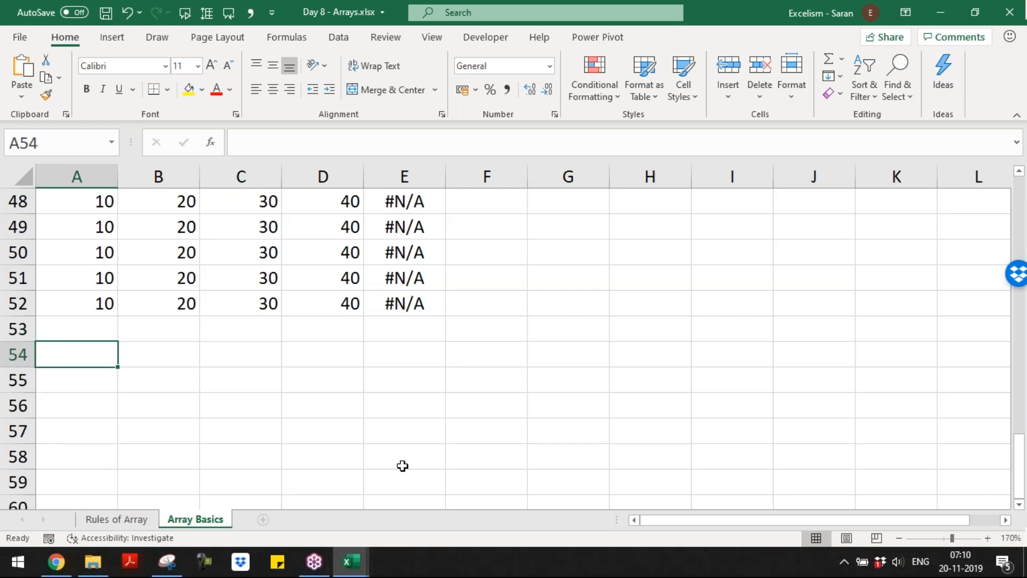
{"action": "type", "text": "="}
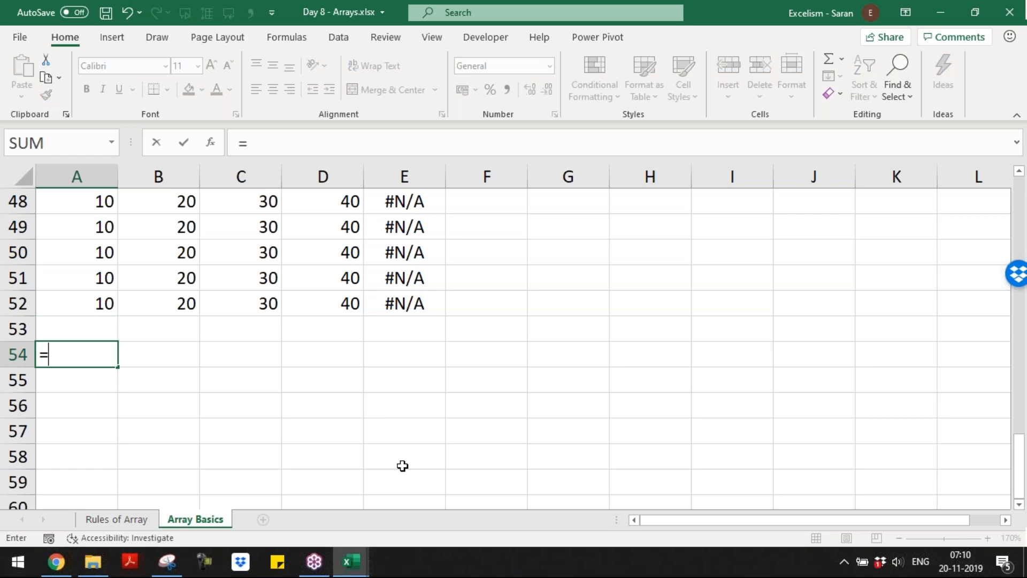
{"action": "type", "text": "{A1"}
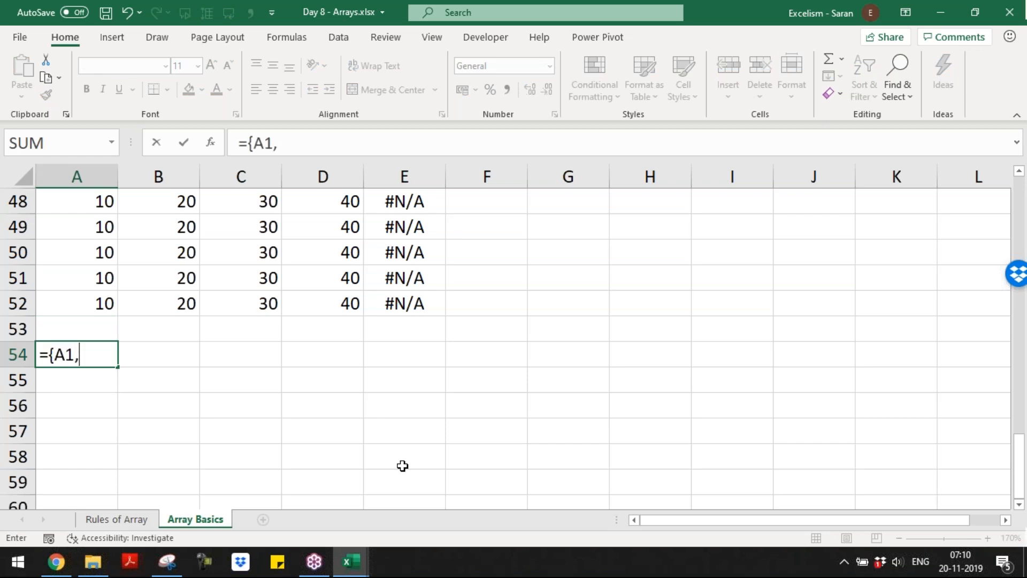
{"action": "type", "text": ",10,20}"}
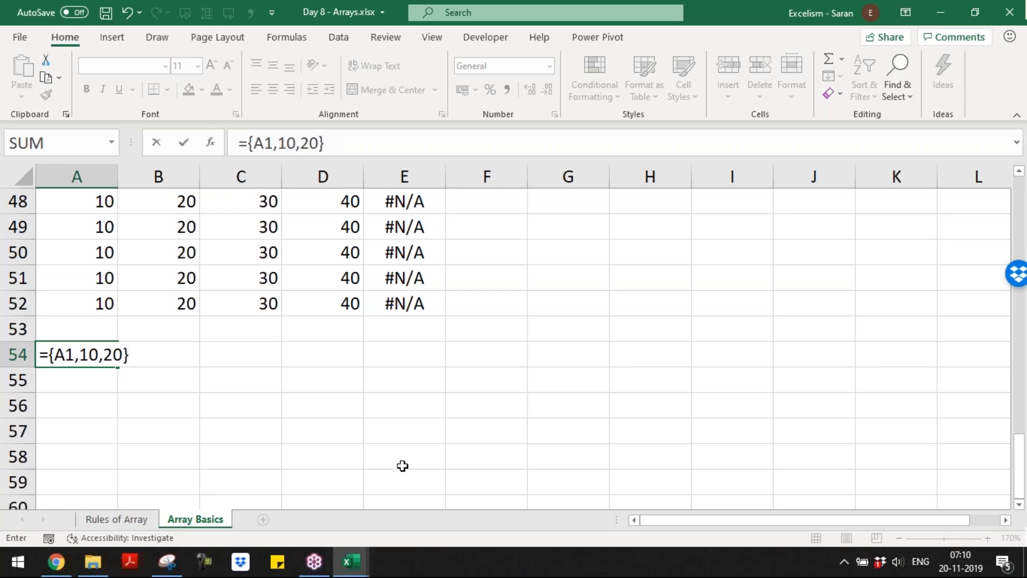
{"action": "key", "text": "Return"}
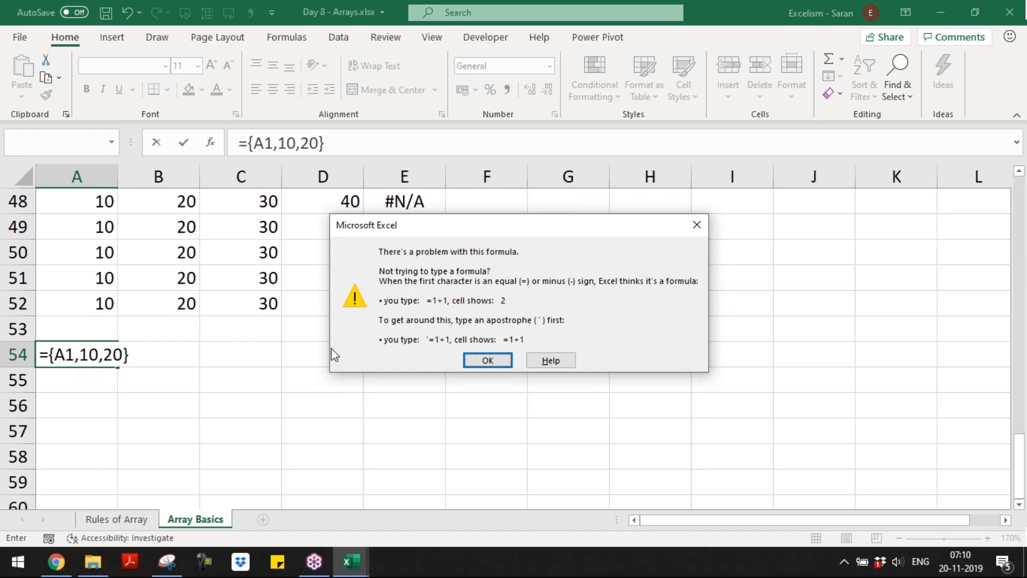
{"action": "left_click", "coordinate": [487, 360]}
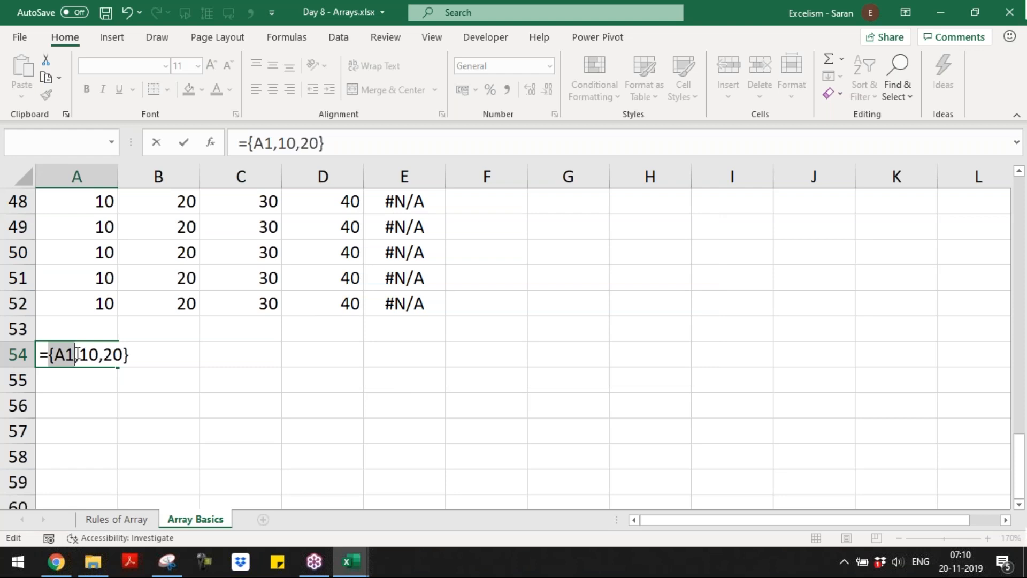
- Change the A54 constant to ={20,10+10,20}, highlight the 10+10 calculation, and try to commit it
{"action": "type", "text": "20"}
{"action": "key", "text": "Right"}
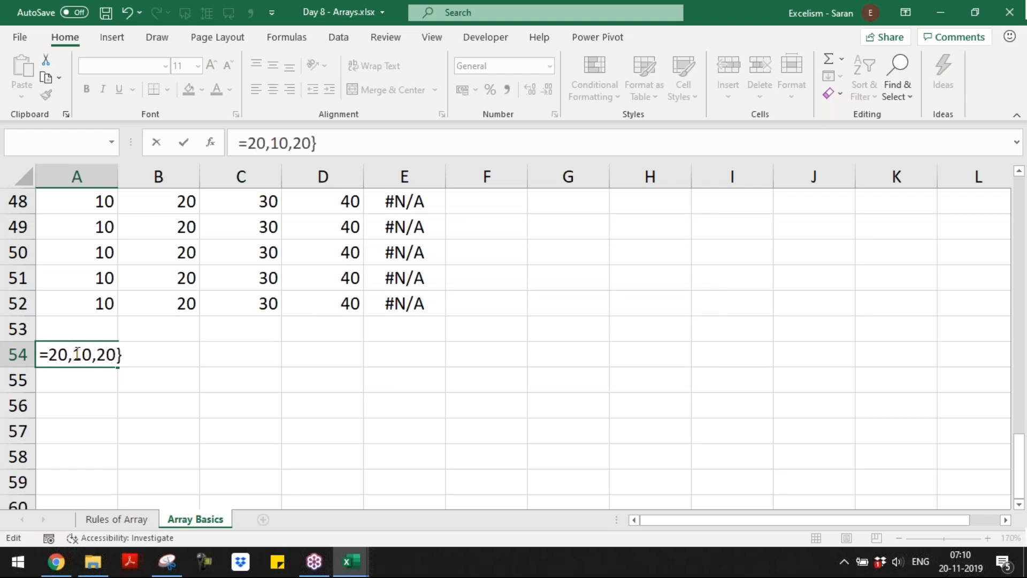
{"action": "type", "text": "+"}
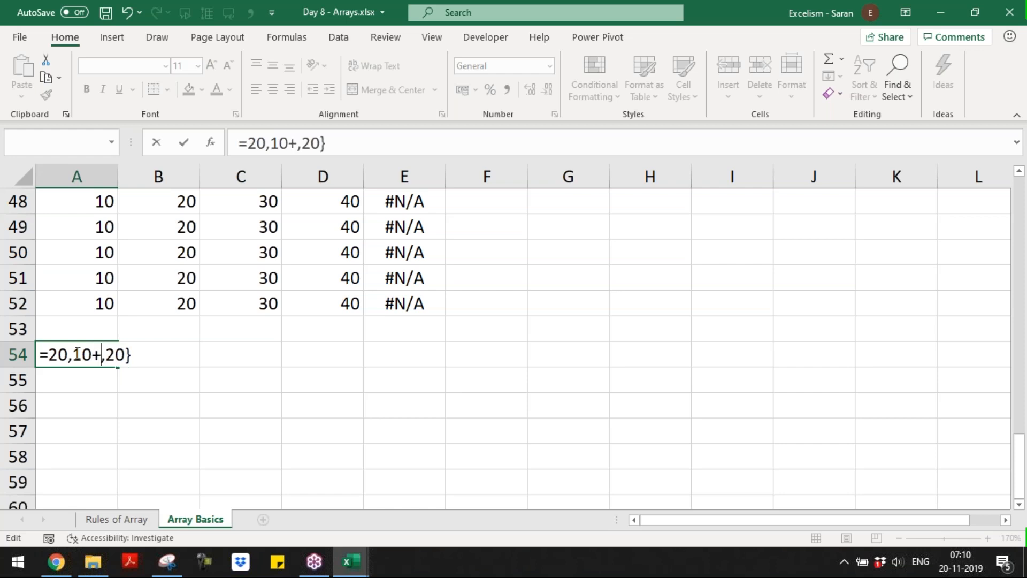
{"action": "type", "text": "10"}
{"action": "left_click", "coordinate": [49, 356]}
{"action": "type", "text": "{"}
{"action": "left_click", "coordinate": [79, 356]}
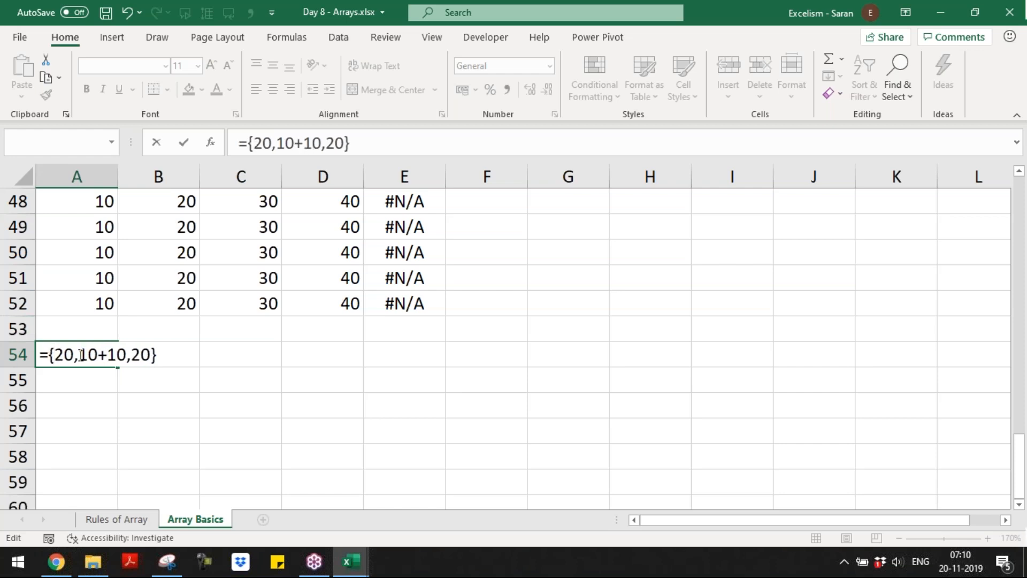
{"action": "left_click", "coordinate": [127, 356], "text": "shift"}
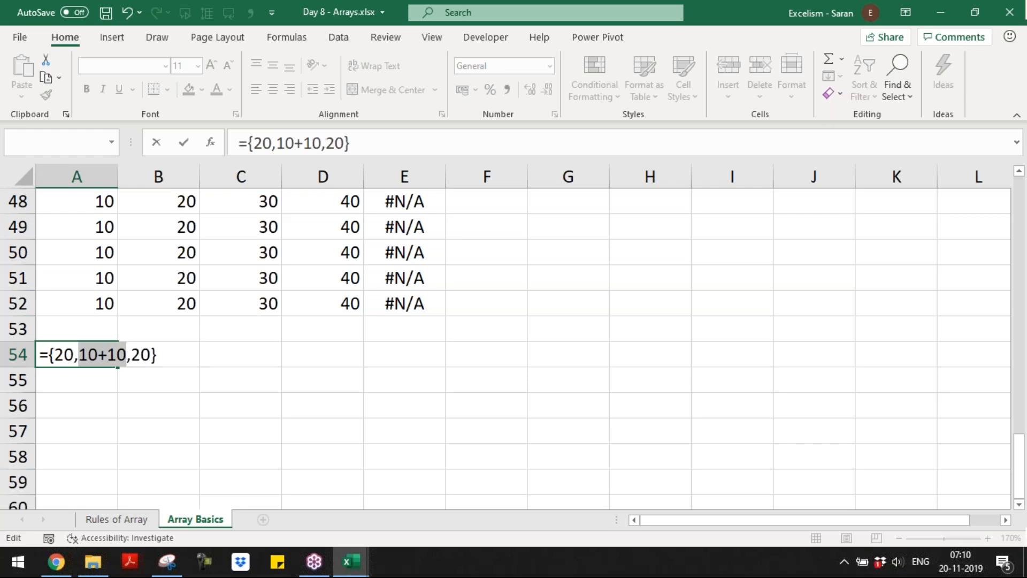
{"action": "key", "text": "Return"}
{"action": "key", "text": "Return"}
- Replace the 10+10 element in A54 with the range A1:A3 and try to commit ={20,A1:A3,20}
{"action": "left_click_drag", "start_coordinate": [80, 356], "coordinate": [126, 355]}
{"action": "type", "text": "A1:A3"}
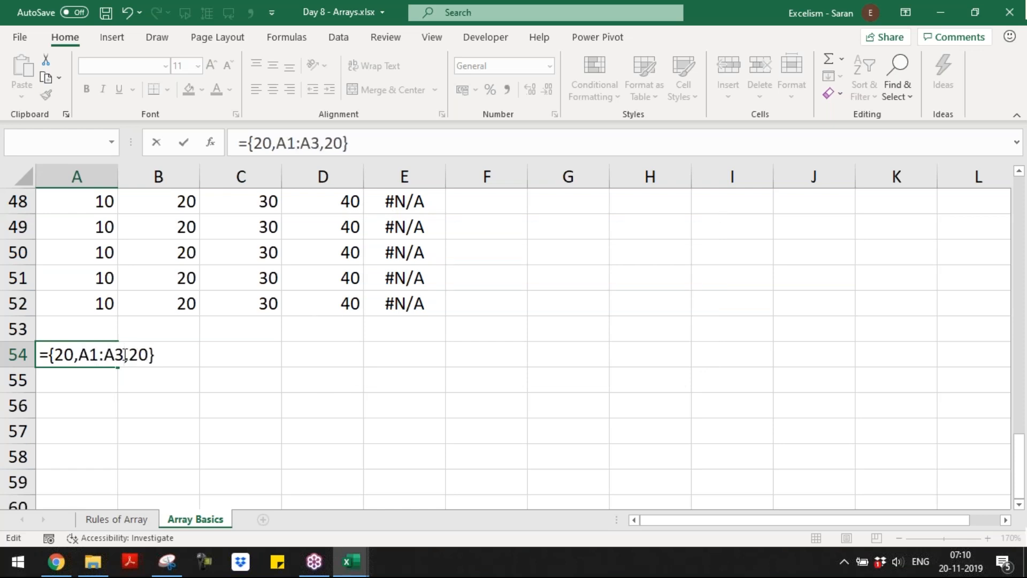
{"action": "key", "text": "Return"}
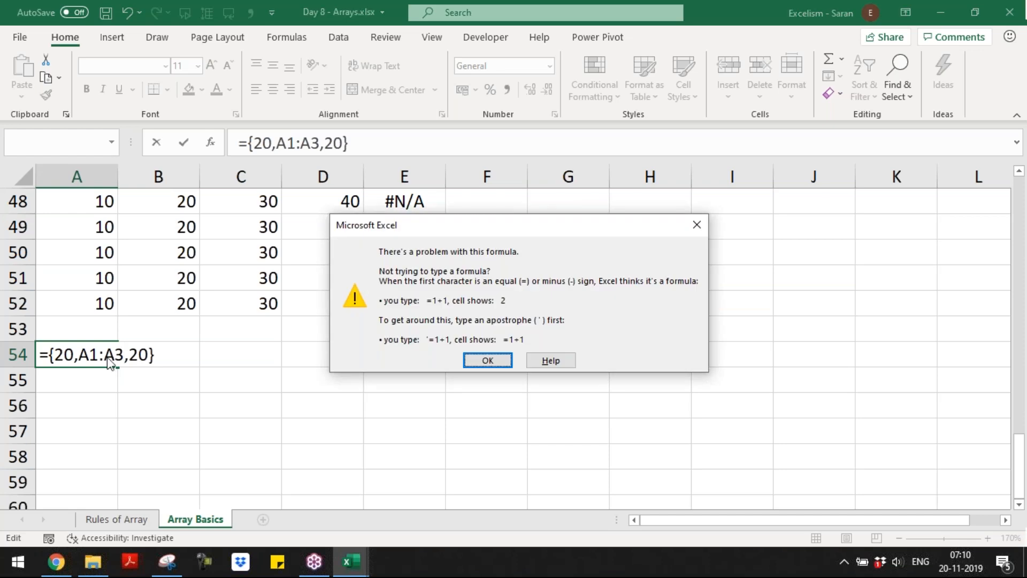
{"action": "key", "text": "Return"}
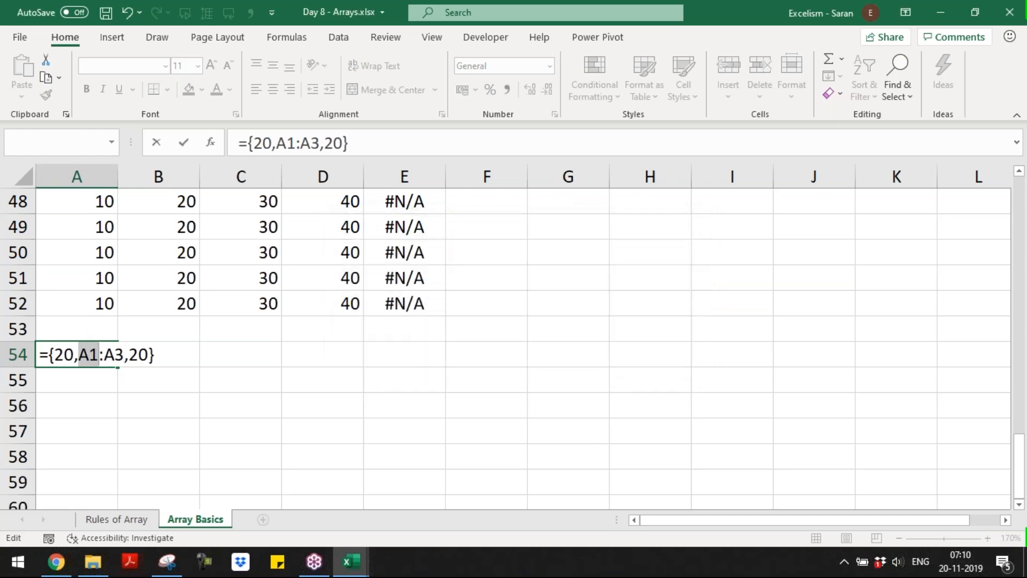
- Replace the A1:A3 element in A54 with a function and try to commit ={20,sum(A1:A4),20}
{"action": "left_click_drag", "start_coordinate": [78, 354], "coordinate": [125, 354]}
{"action": "type", "text": "sum("}
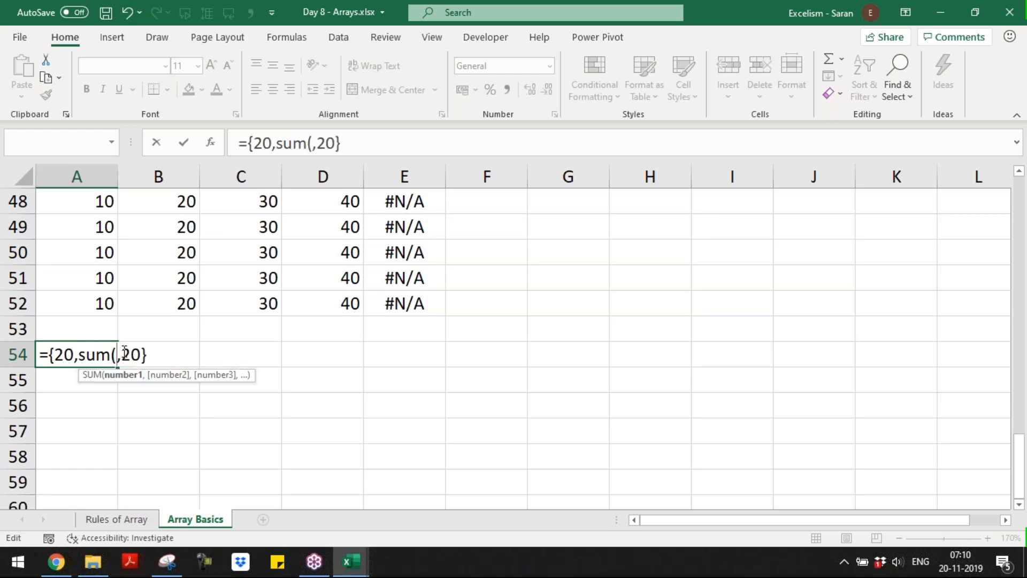
{"action": "type", "text": "A1:"}
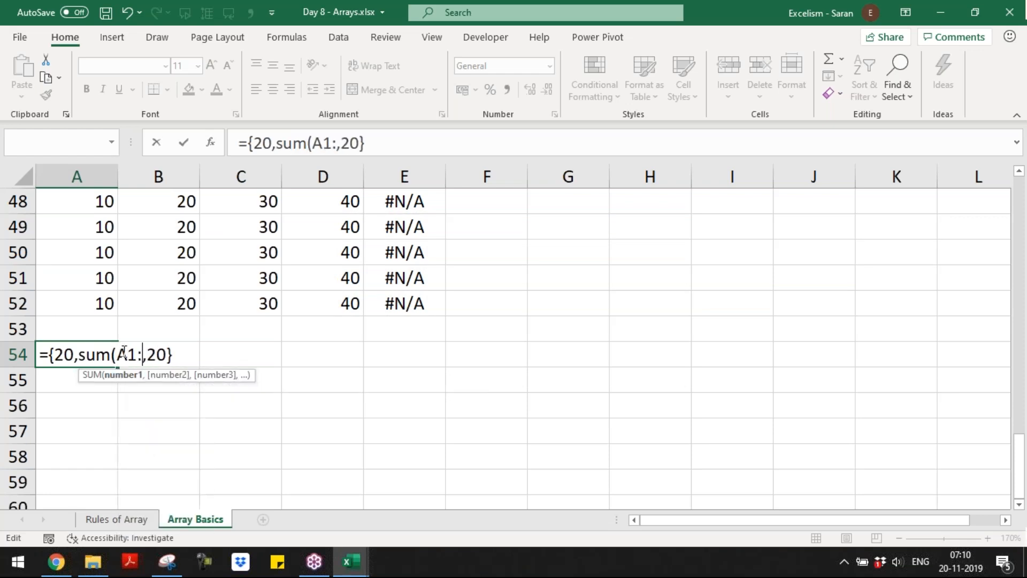
{"action": "type", "text": "A"}
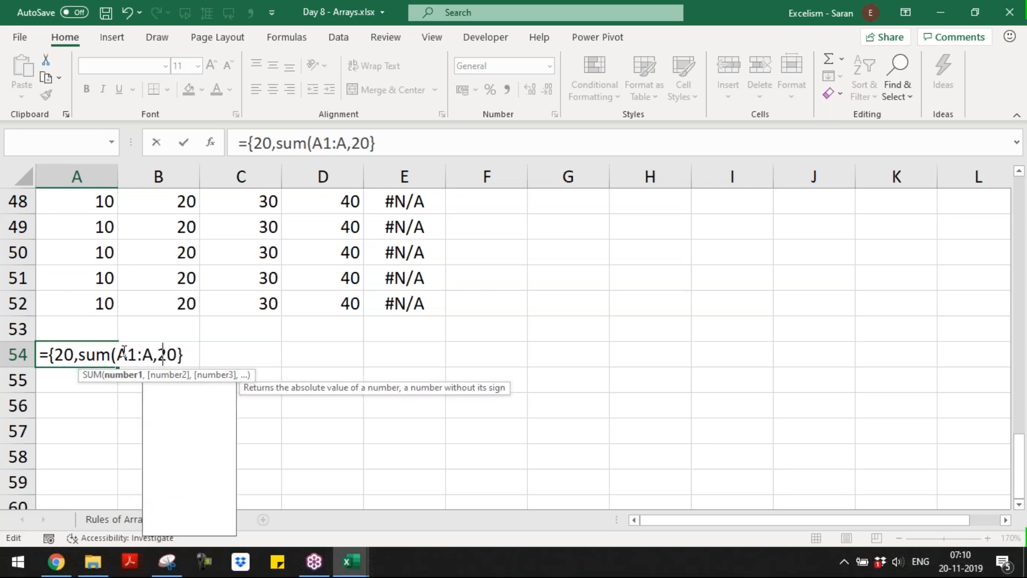
{"action": "type", "text": "4"}
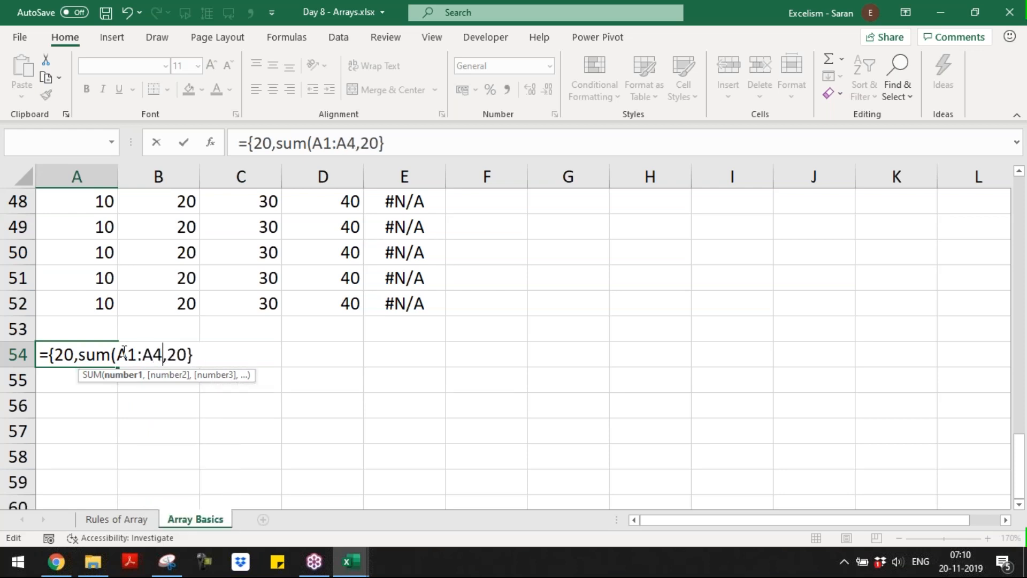
{"action": "type", "text": ")"}
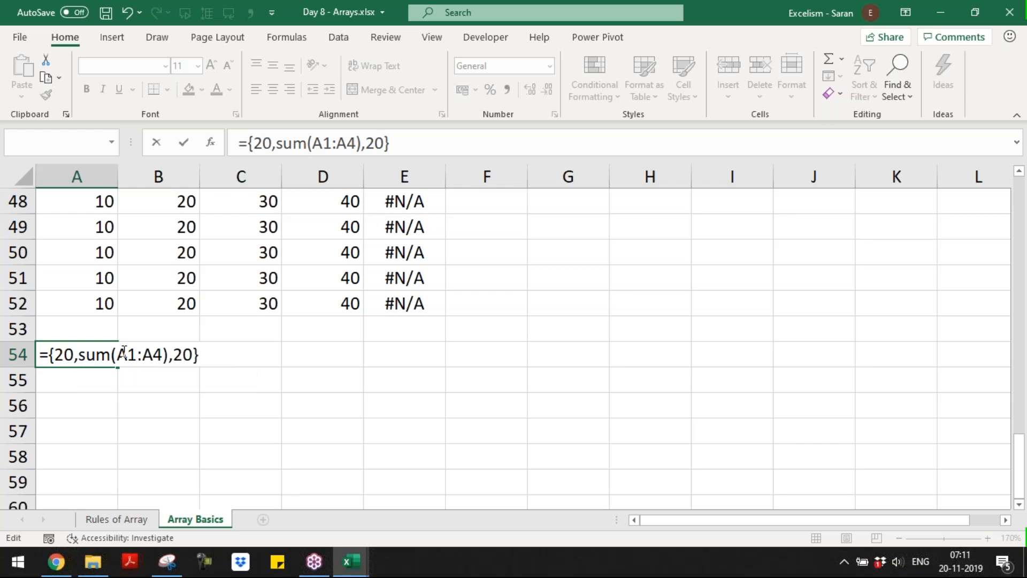
{"action": "key", "text": "Return"}
{"action": "key", "text": "Return"}
- Replace the sum function in A54 with a nested constant and try to commit ={20,{10,20},20}
{"action": "left_click_drag", "start_coordinate": [78, 354], "coordinate": [165, 352]}
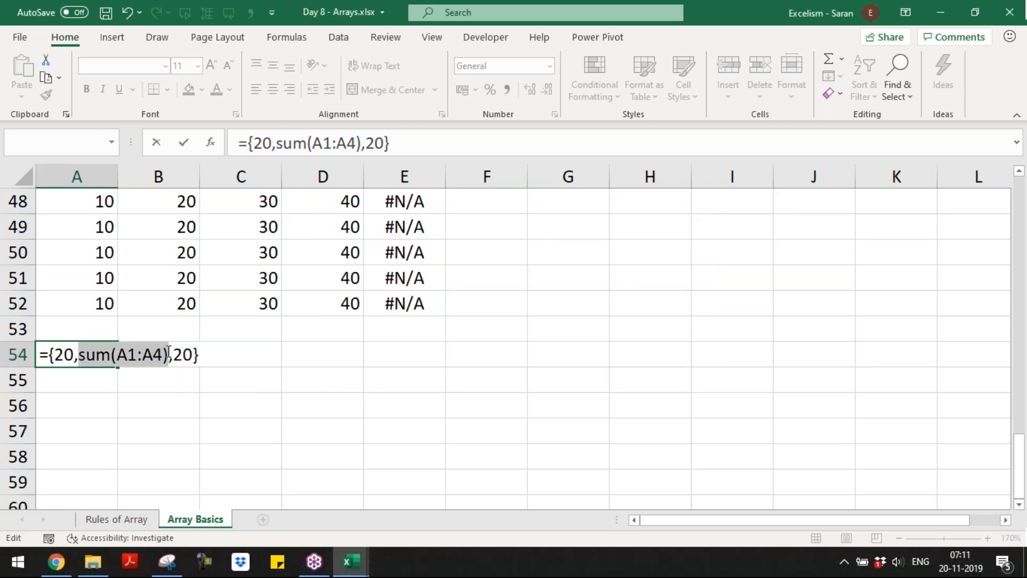
{"action": "type", "text": "{10,20"}
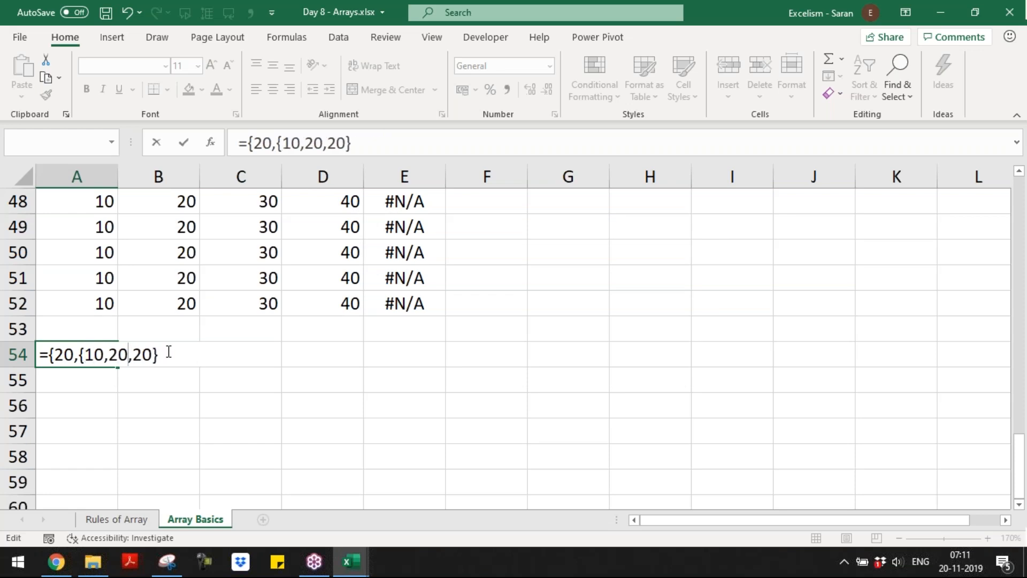
{"action": "type", "text": "}"}
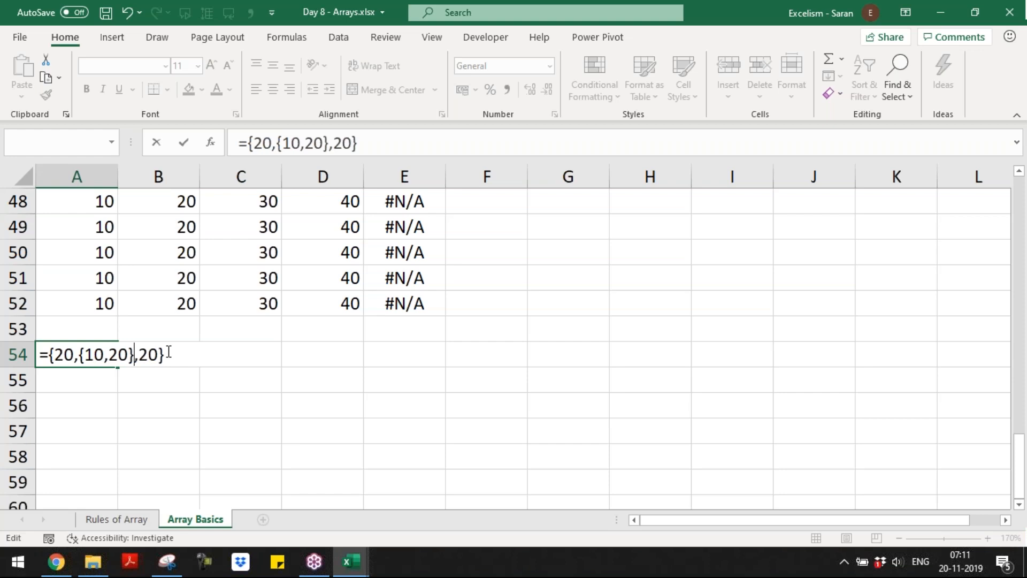
{"action": "key", "text": "Return"}
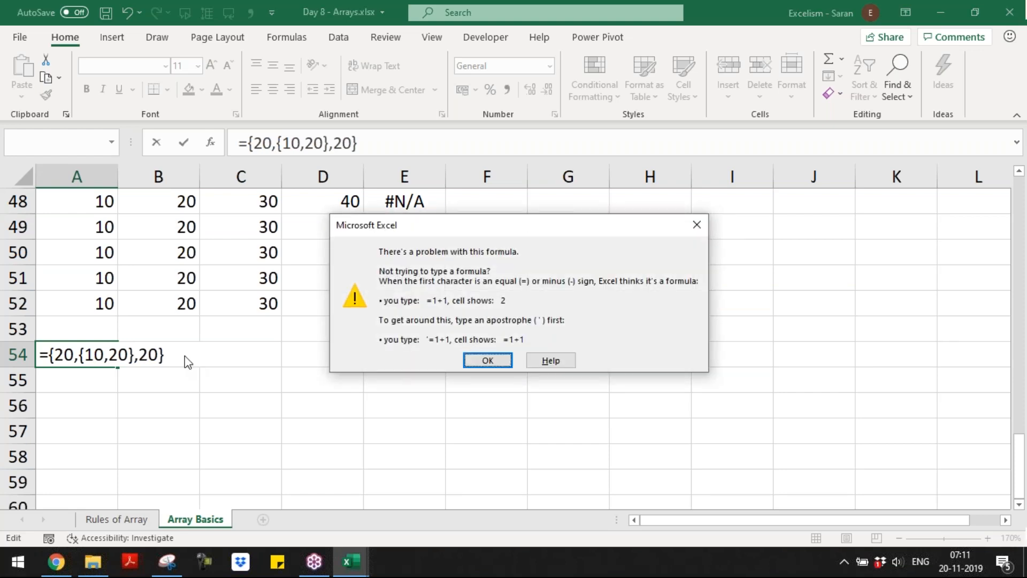
{"action": "key", "text": "Return"}
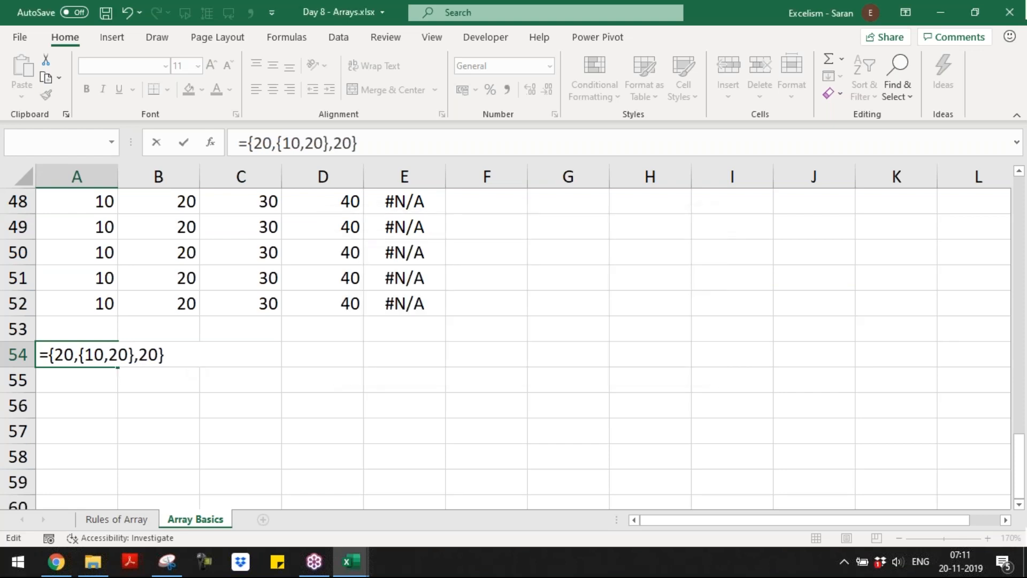
- Cancel the pending A54 entry and write the formula ={10,20,30}+10 for the range A54:D54
{"action": "key", "text": "Escape"}
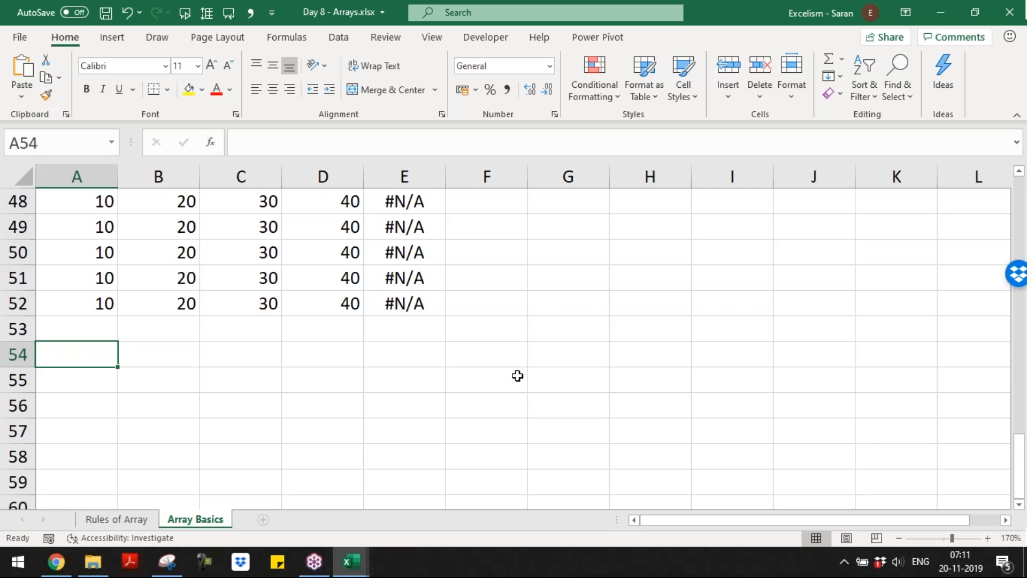
{"action": "key", "text": "shift+Right"}
{"action": "key", "text": "shift+Right"}
{"action": "key", "text": "shift+Right"}
{"action": "type", "text": "={10,2"}
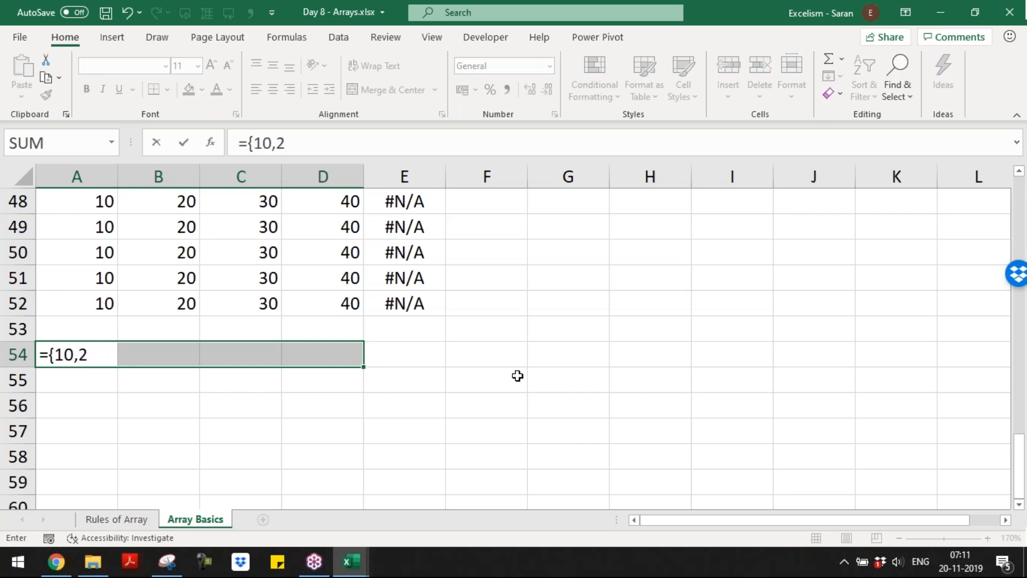
{"action": "type", "text": "0,30}+"}
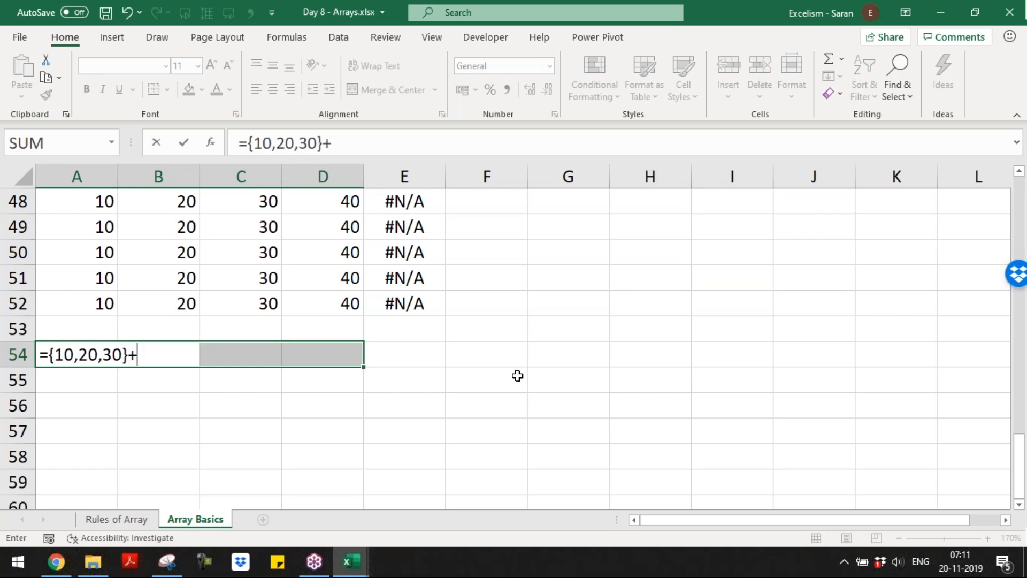
{"action": "type", "text": "10"}
- Highlight the added 10 and the array constant in the A54 formula, and commit it as an array formula across A54:D54
{"action": "left_click_drag", "start_coordinate": [138, 353], "coordinate": [166, 352]}
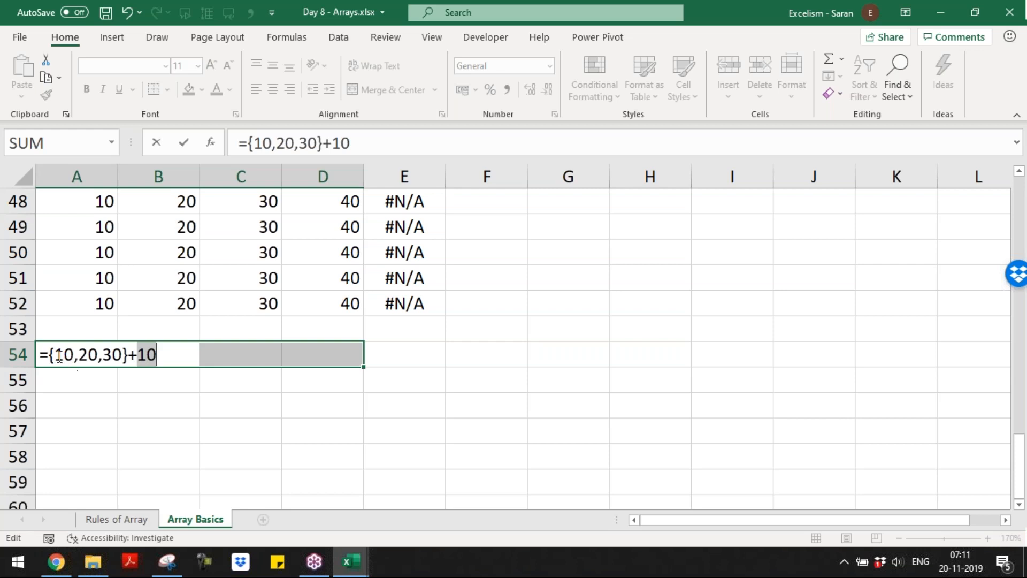
{"action": "left_click_drag", "start_coordinate": [49, 354], "coordinate": [135, 354]}
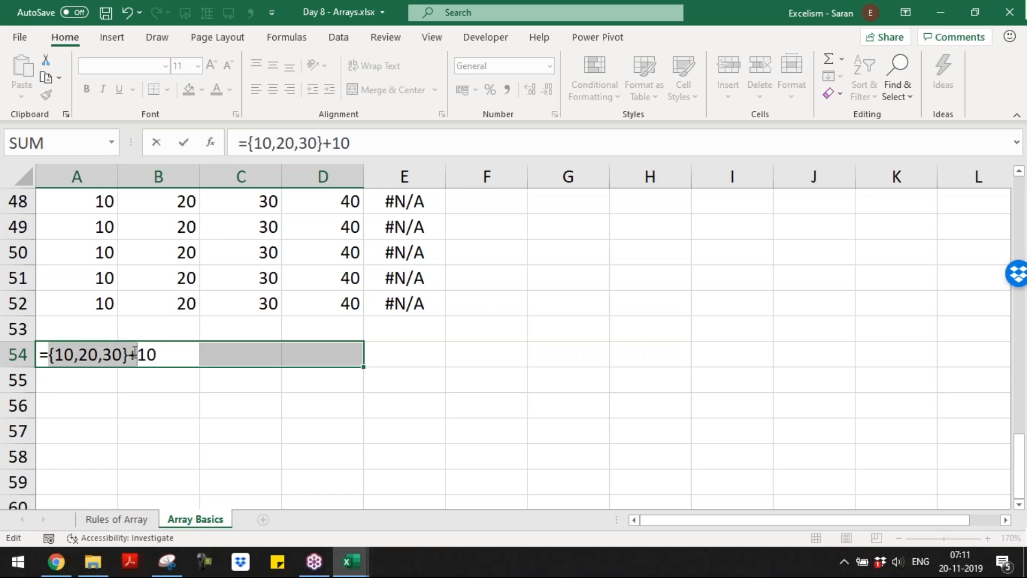
{"action": "left_click", "coordinate": [72, 354]}
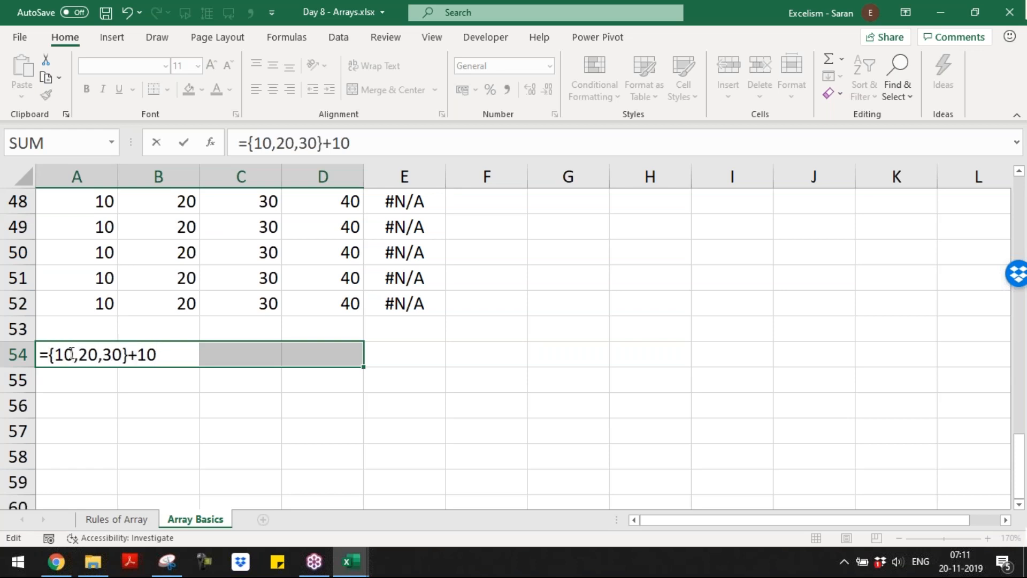
{"action": "left_click_drag", "start_coordinate": [138, 354], "coordinate": [164, 356]}
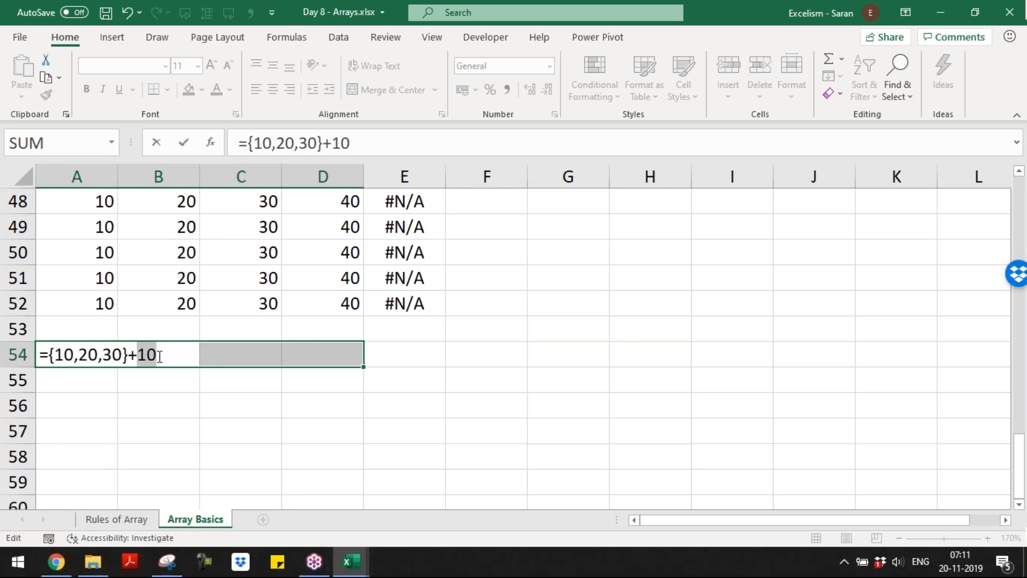
{"action": "double_click", "coordinate": [163, 354]}
{"action": "double_click", "coordinate": [163, 352]}
{"action": "left_click", "coordinate": [65, 354]}
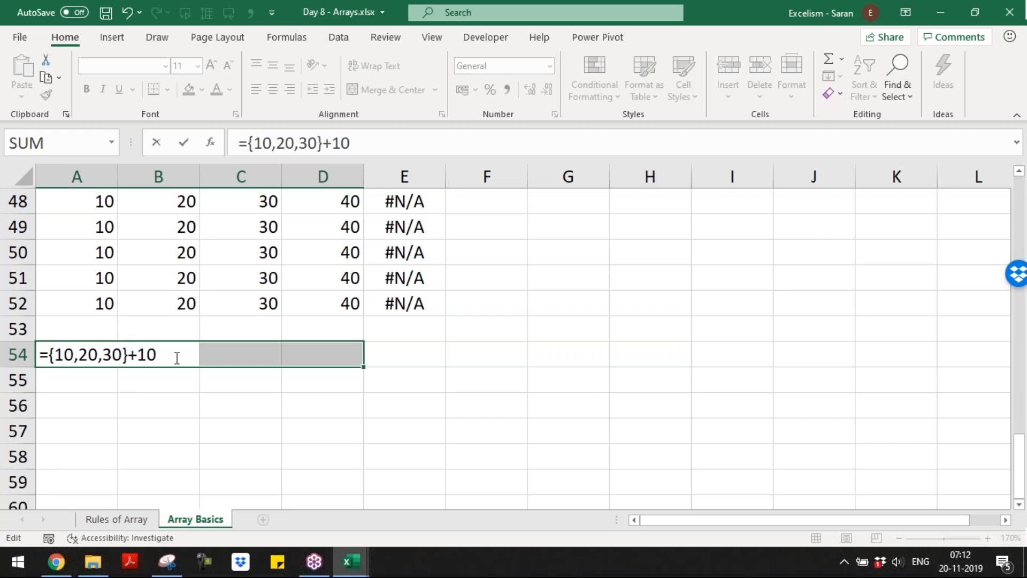
{"action": "key", "text": "ctrl+shift+Return"}
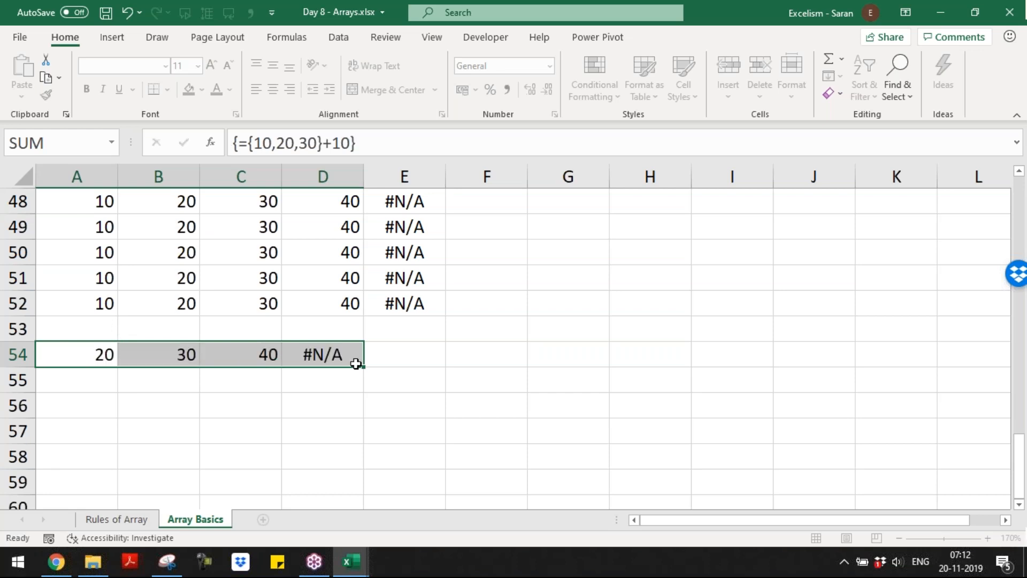
- Write the formula ={10,20,30,40}+{10,20,30,40} for the range A56:D56
{"action": "key", "text": "Down"}
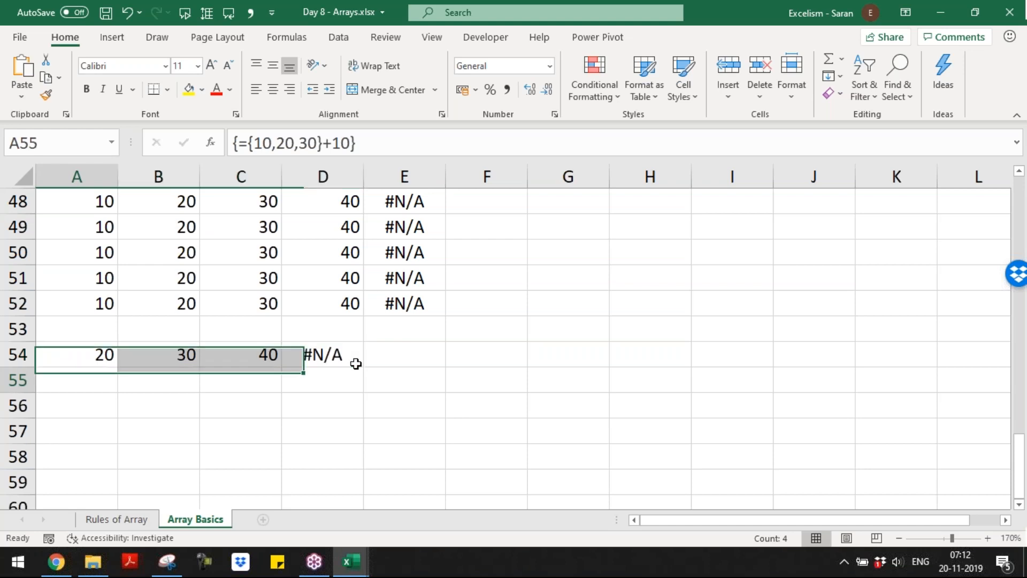
{"action": "key", "text": "Down"}
{"action": "key", "text": "shift+Right"}
{"action": "key", "text": "shift+Right"}
{"action": "key", "text": "shift+Right"}
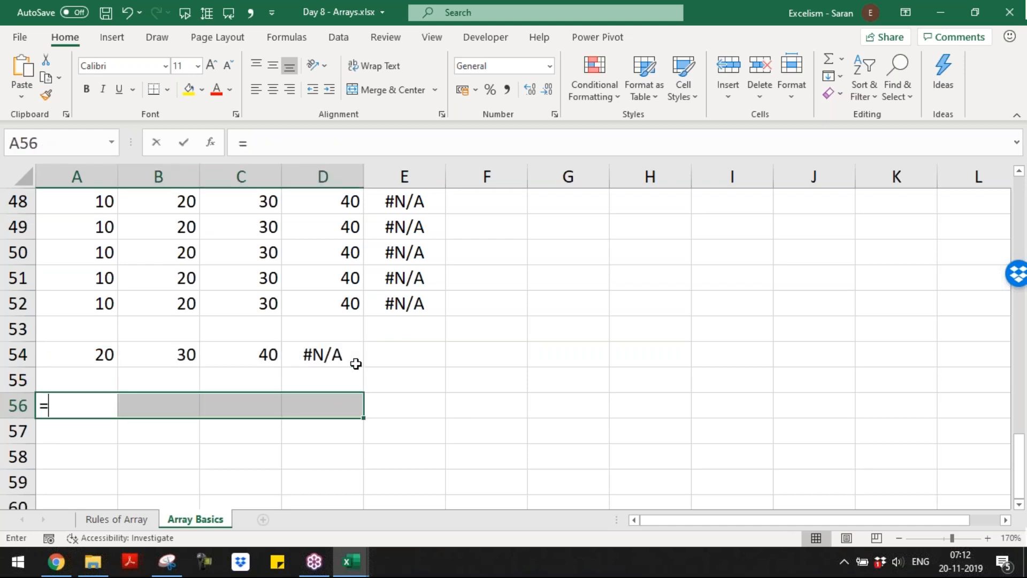
{"action": "type", "text": "={10,20,30"}
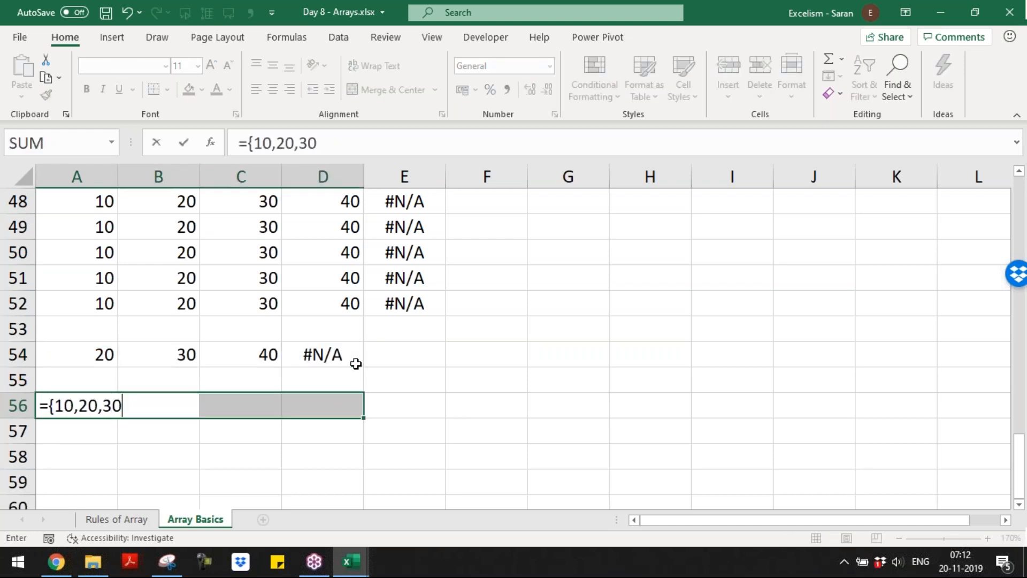
{"action": "type", "text": ",40}+"}
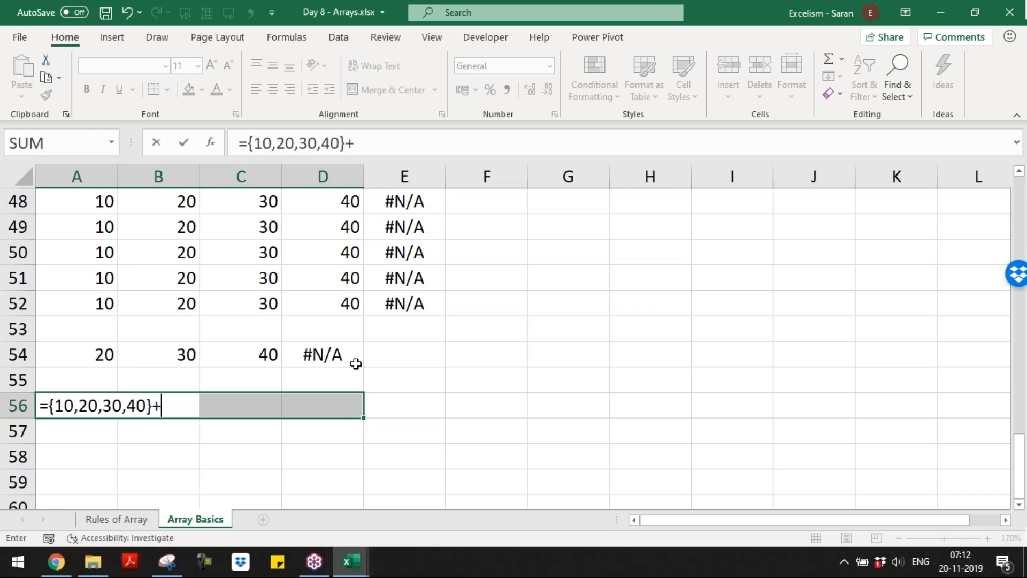
{"action": "type", "text": "{10,20,30,4"}
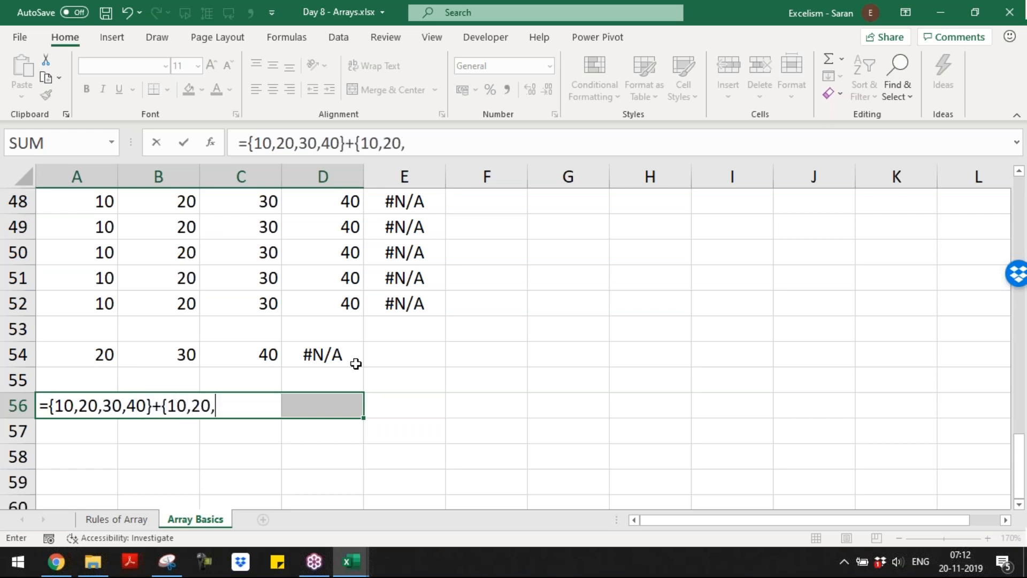
{"action": "type", "text": "0}"}
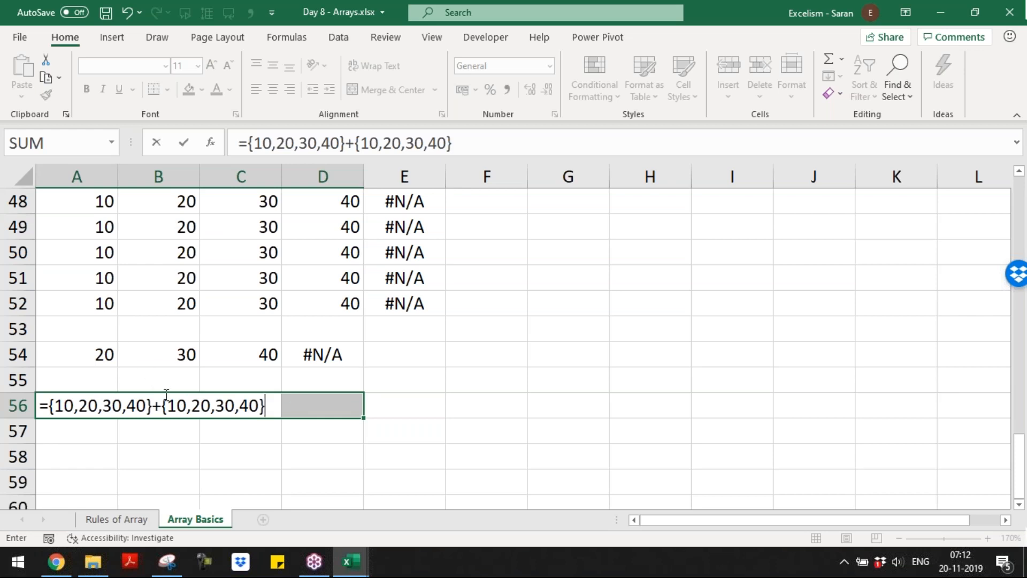
- Evaluate the sum of both constants inside the A56 formula, restore the original expression, and commit it as an array formula across A56:D56
{"action": "left_click_drag", "start_coordinate": [160, 405], "coordinate": [265, 405]}
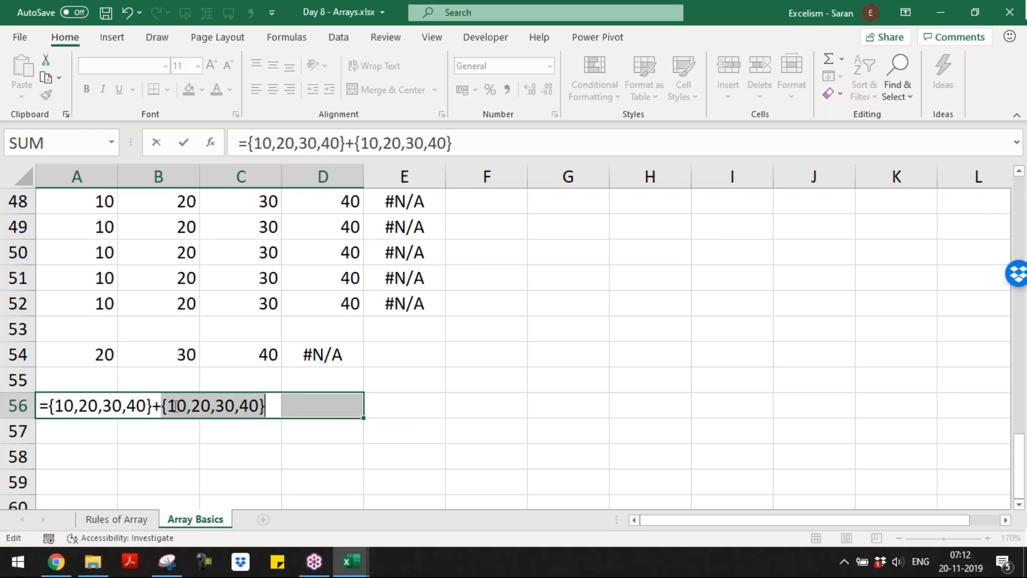
{"action": "left_click_drag", "start_coordinate": [48, 405], "coordinate": [275, 405]}
{"action": "left_click_drag", "start_coordinate": [46, 405], "coordinate": [153, 405]}
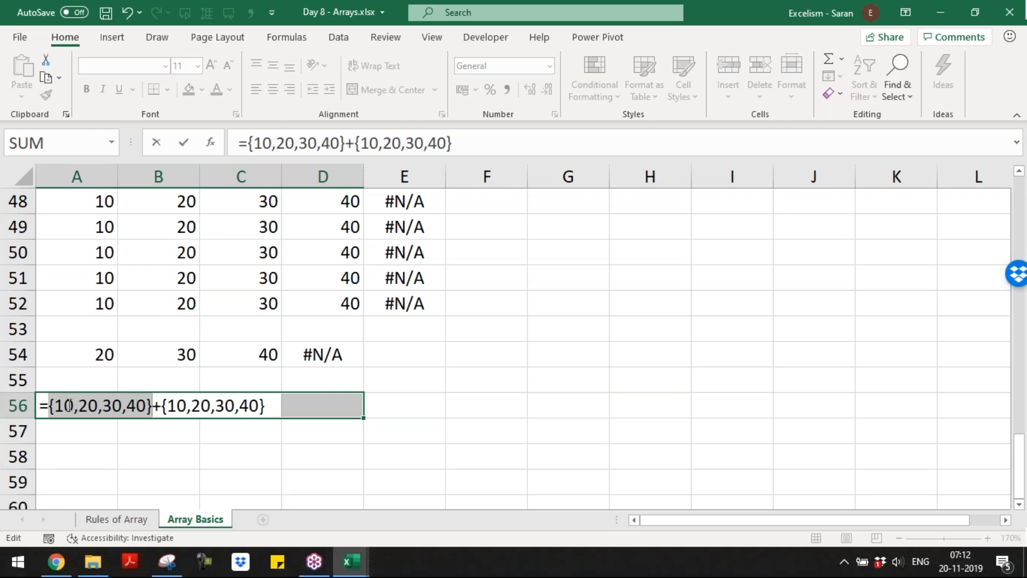
{"action": "left_click_drag", "start_coordinate": [49, 405], "coordinate": [286, 418]}
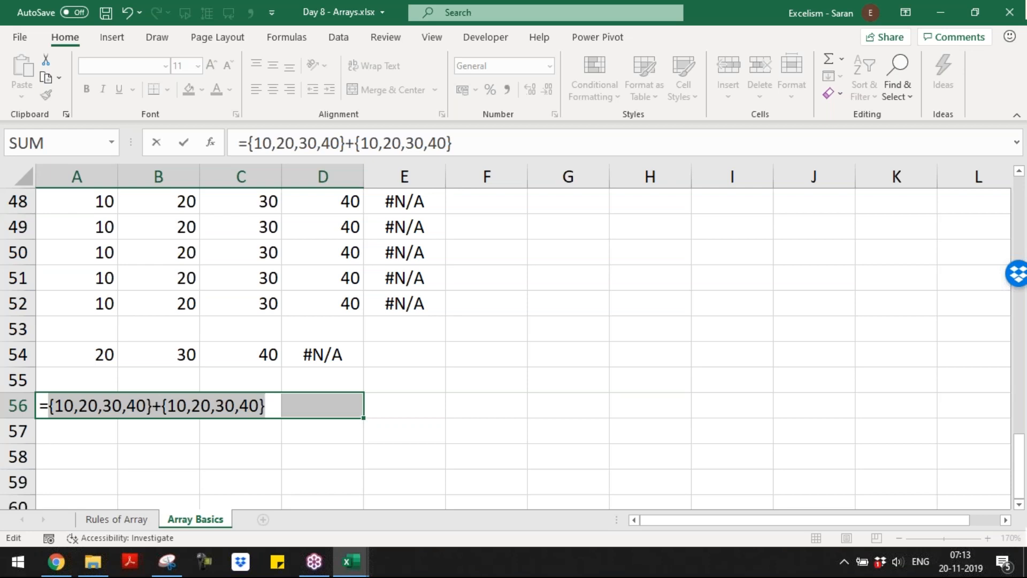
{"action": "key", "text": "F9"}
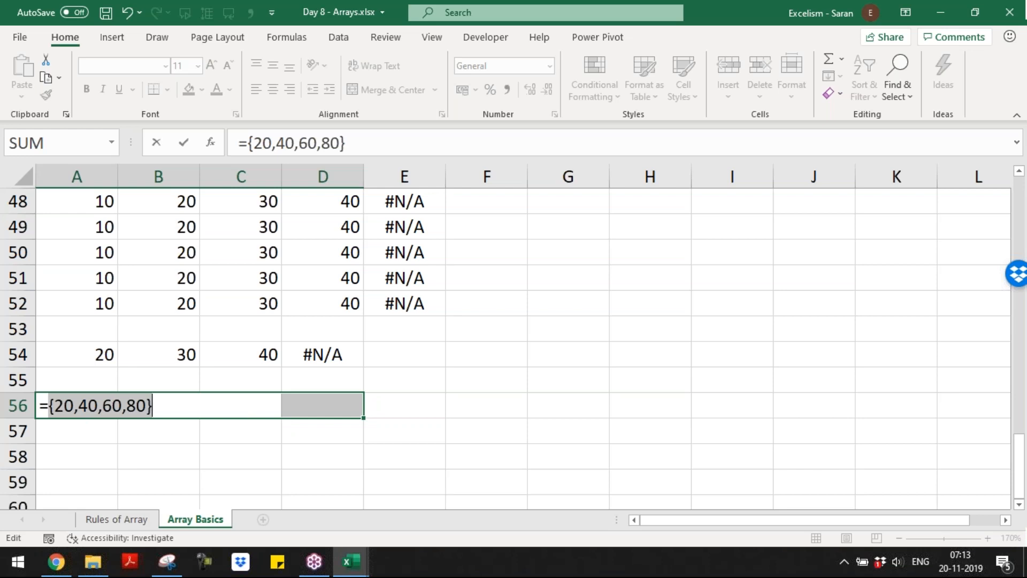
{"action": "key", "text": "ctrl+z"}
{"action": "key", "text": "ctrl+shift+Return"}
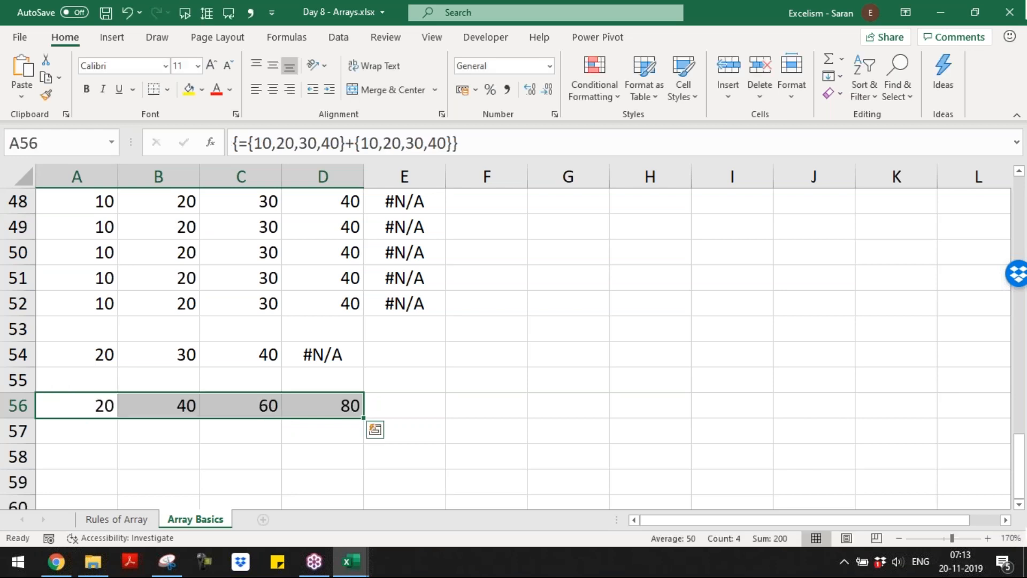
- Extend the row 56 array to A56:E56, add 50 to the first constant only, and commit it as an array formula
{"action": "key", "text": "shift+Right"}
{"action": "key", "text": "F2"}
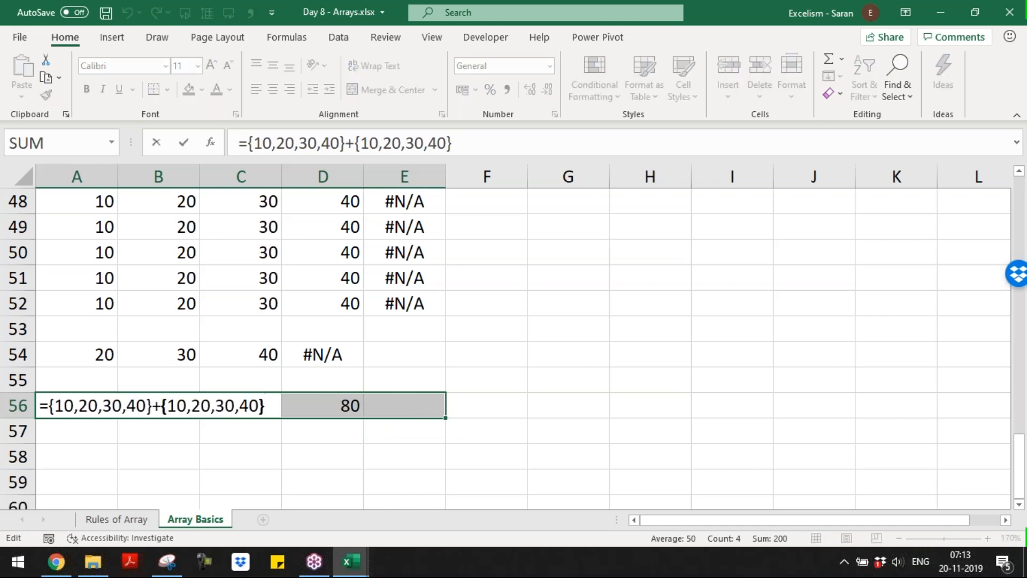
{"action": "type", "text": ",5"}
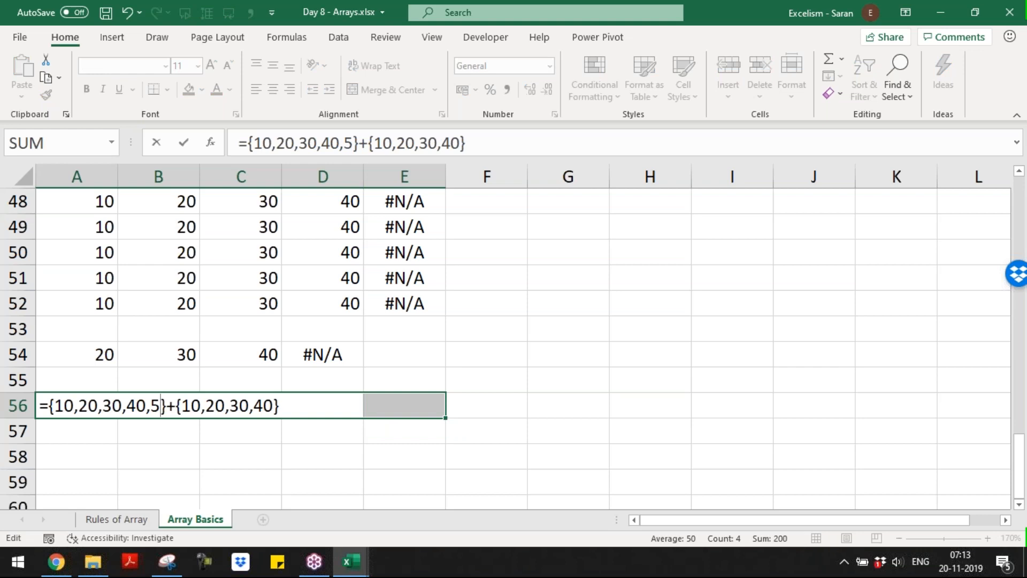
{"action": "type", "text": "0"}
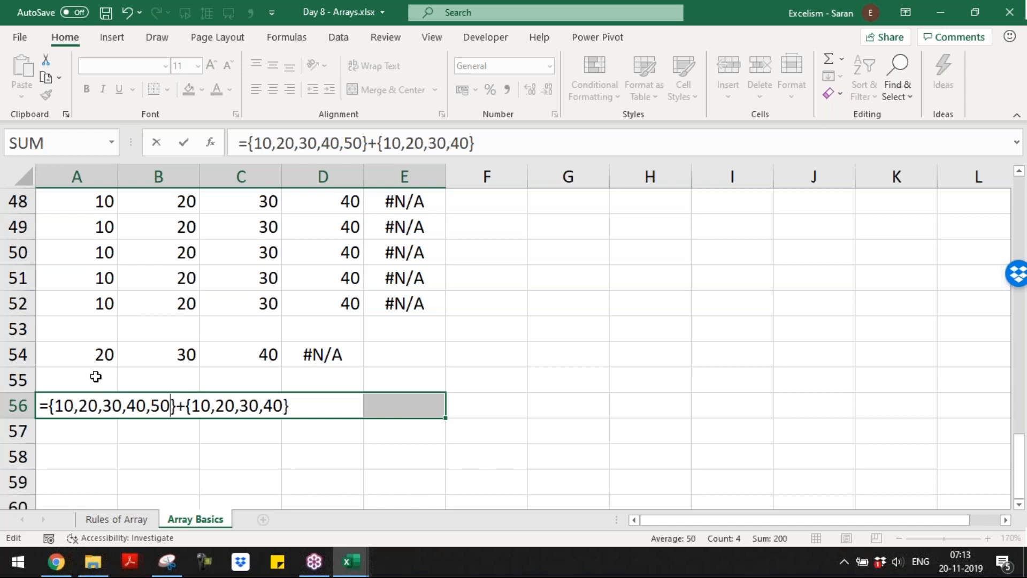
{"action": "double_click", "coordinate": [159, 405]}
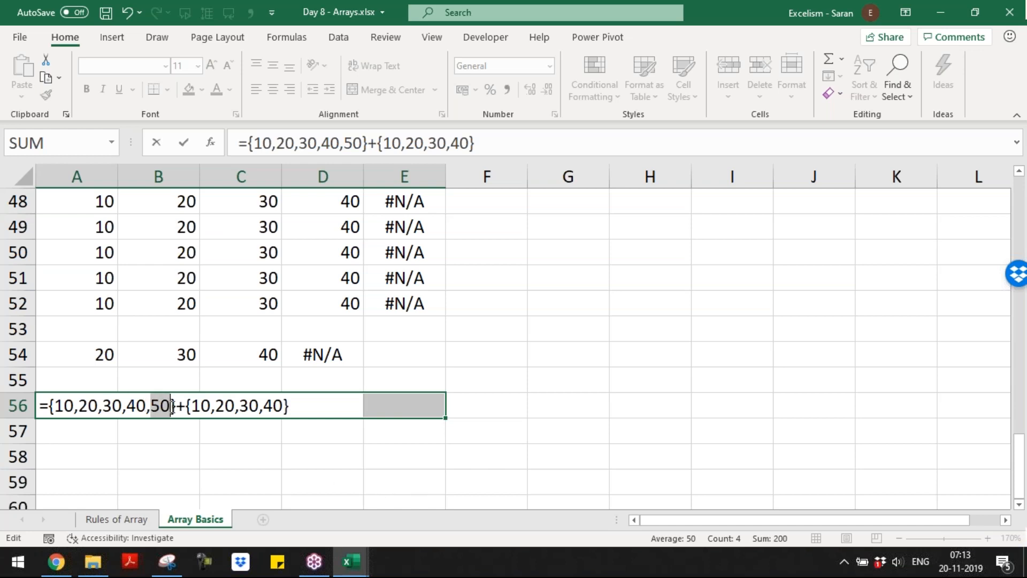
{"action": "left_click", "coordinate": [280, 405]}
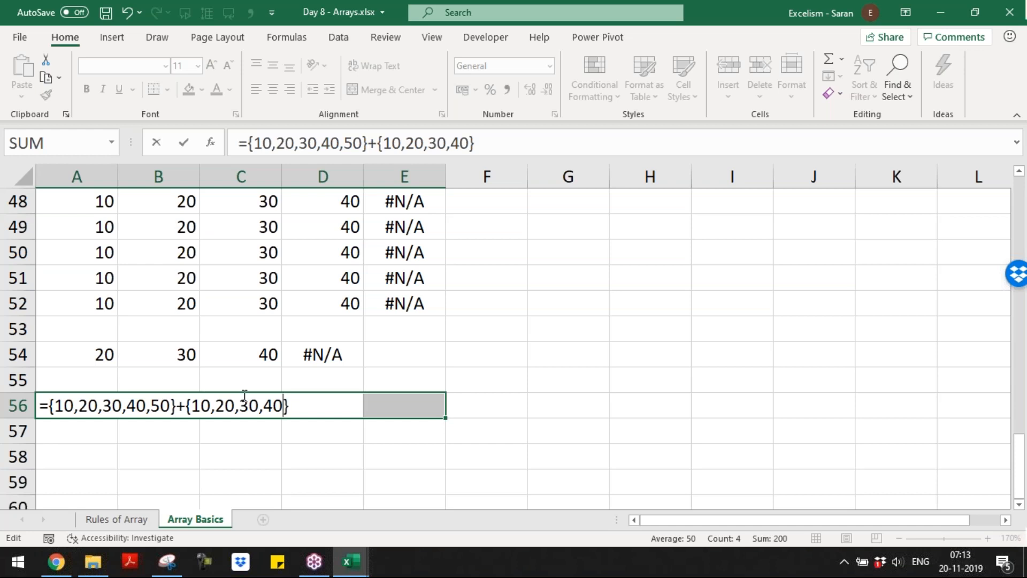
{"action": "key", "text": "ctrl+shift+Return"}
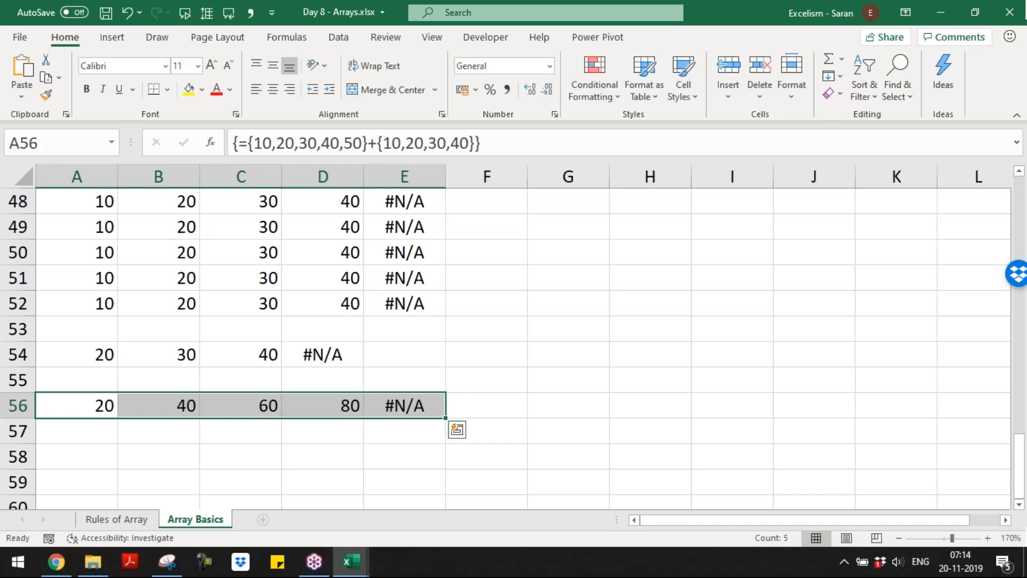
- Enter ={10,20,30,40,50}&"A" as an array formula across A58:E58
{"action": "key", "text": "Down"}
{"action": "key", "text": "Down"}
{"action": "key", "text": "Down"}
{"action": "key", "text": "Down"}
{"action": "key", "text": "Down"}
{"action": "key", "text": "Down"}
{"action": "key", "text": "Down"}
{"action": "key", "text": "Down"}
{"action": "key", "text": "Down"}
{"action": "key", "text": "Down"}
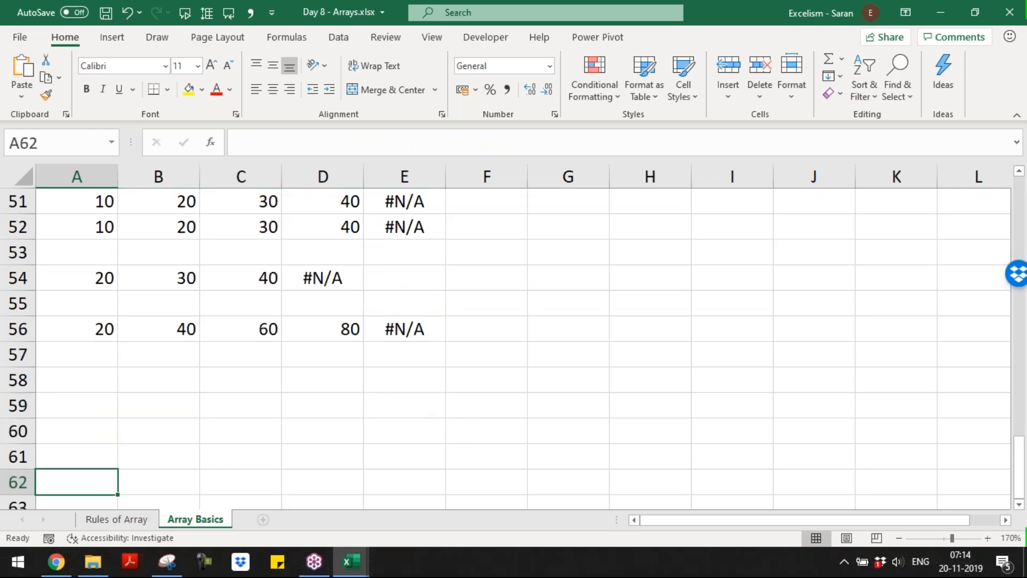
{"action": "key", "text": "Up"}
{"action": "key", "text": "Up"}
{"action": "key", "text": "Up"}
{"action": "key", "text": "Up"}
{"action": "key", "text": "Up"}
{"action": "key", "text": "Up"}
{"action": "key", "text": "Up"}
{"action": "key", "text": "Up"}
{"action": "key", "text": "shift+Right"}
{"action": "key", "text": "shift+Right"}
{"action": "key", "text": "shift+Right"}
{"action": "key", "text": "shift+Right"}
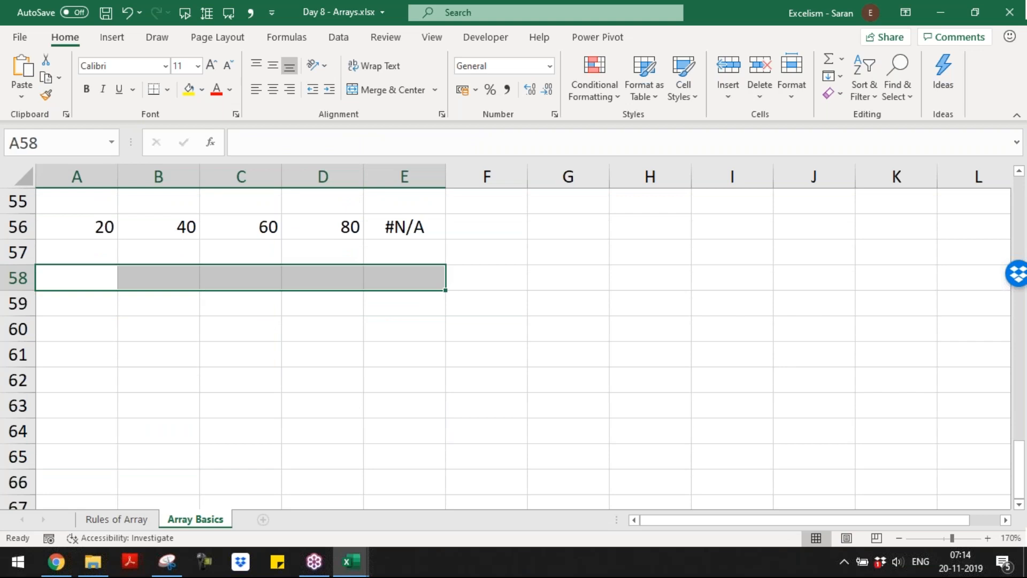
{"action": "type", "text": "={"}
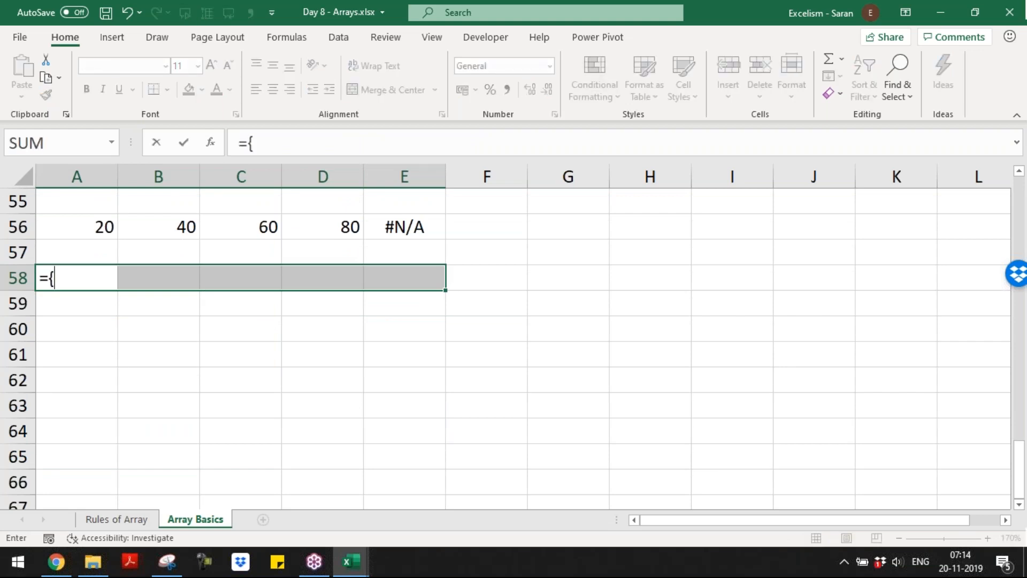
{"action": "type", "text": "10,20,"}
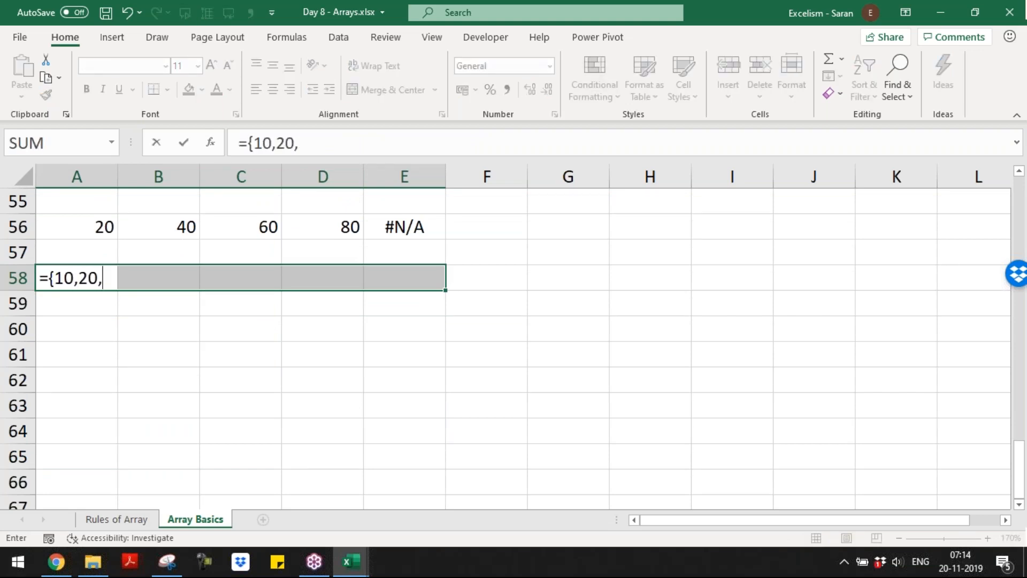
{"action": "type", "text": "30,40,50"}
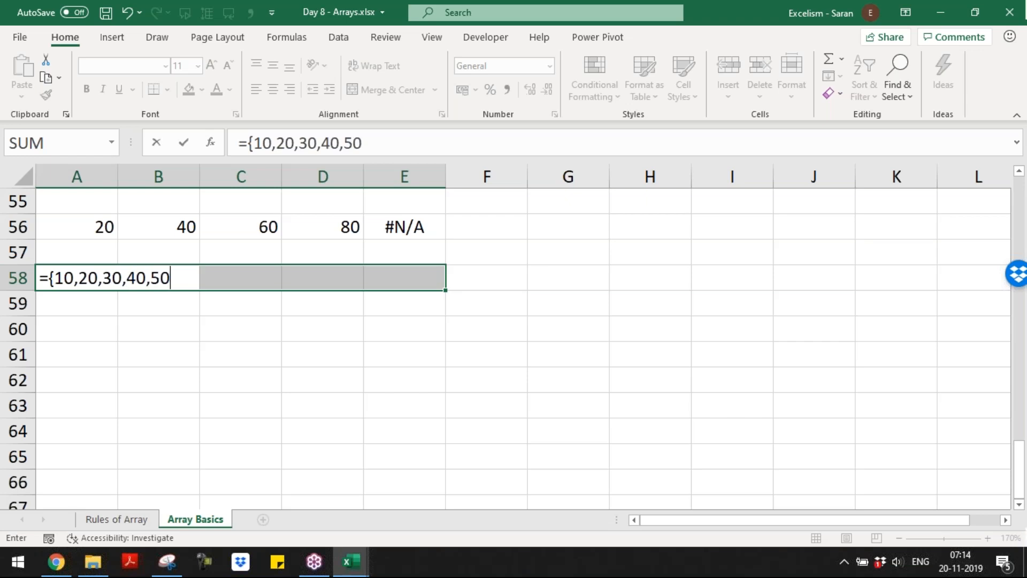
{"action": "type", "text": "}&\"A\""}
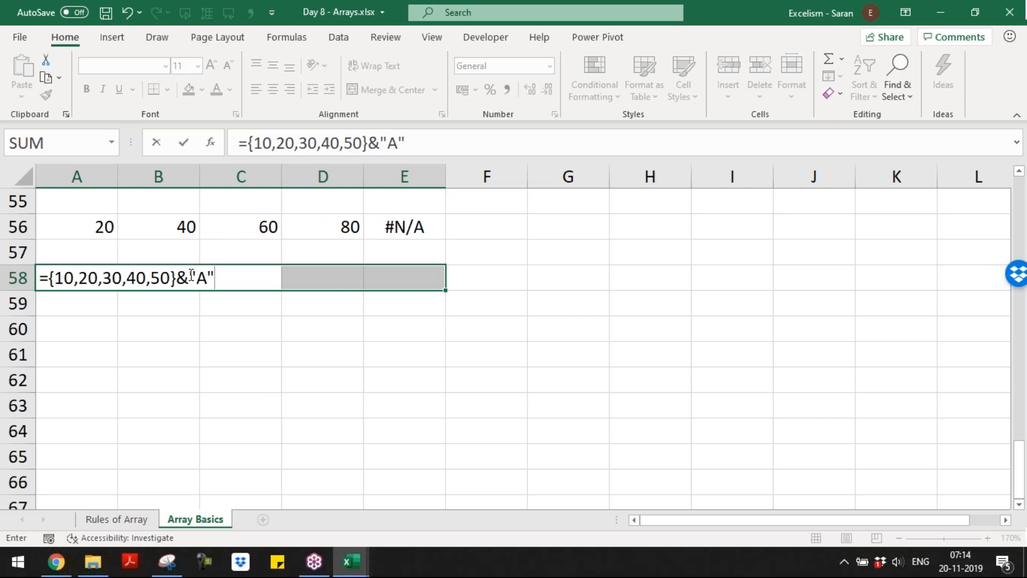
{"action": "double_click", "coordinate": [210, 278]}
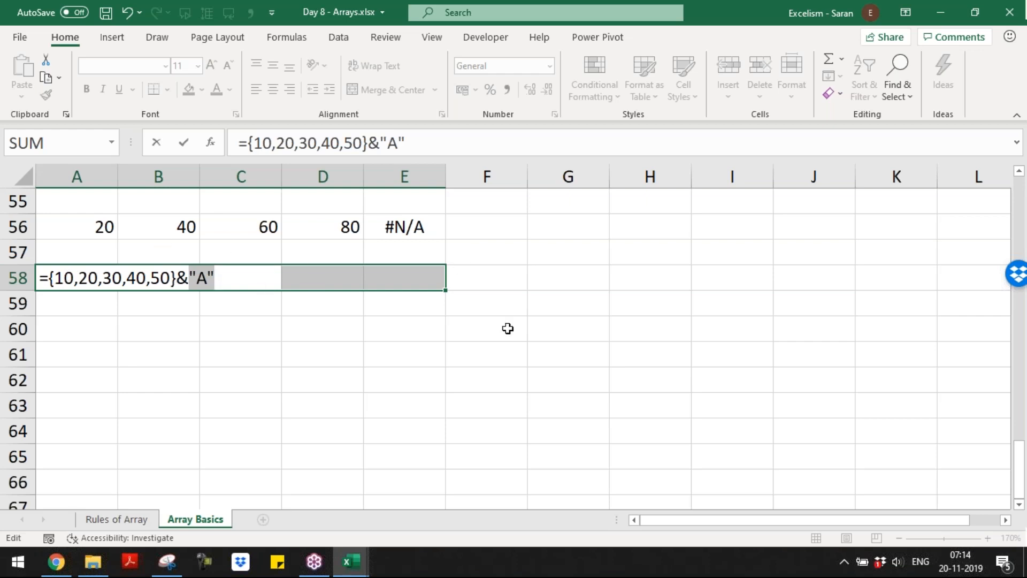
{"action": "key", "text": "ctrl+shift+Return"}
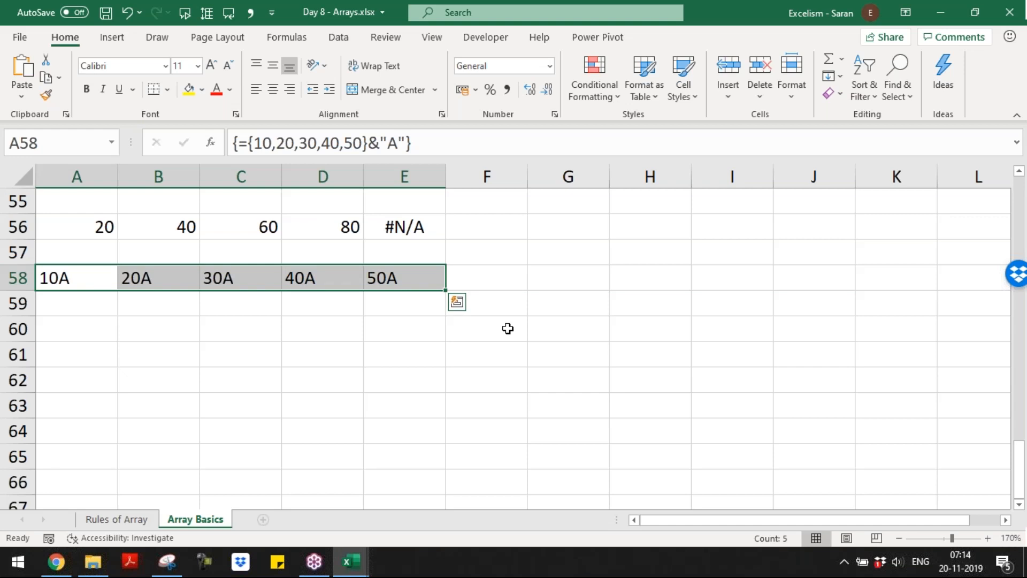
- Write the formula ={10,20,30,40,50}&{50,40,30,20,10} for the range A60:E60
{"action": "key", "text": "Down"}
{"action": "key", "text": "Down"}
{"action": "key", "text": "shift+Right"}
{"action": "key", "text": "shift+Right"}
{"action": "key", "text": "shift+Right"}
{"action": "key", "text": "shift+Right"}
{"action": "type", "text": "={10,20,"}
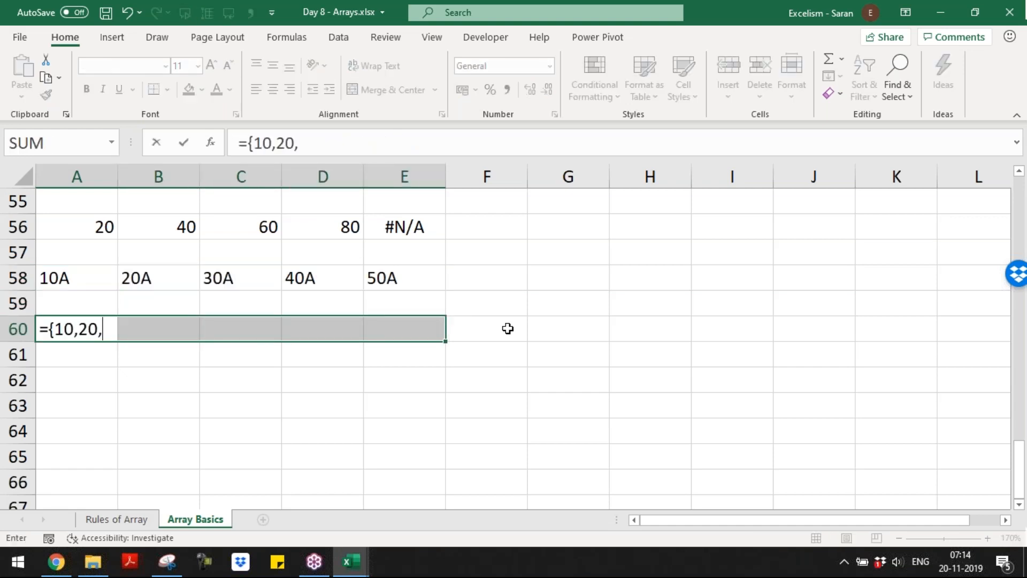
{"action": "type", "text": "30,40,50"}
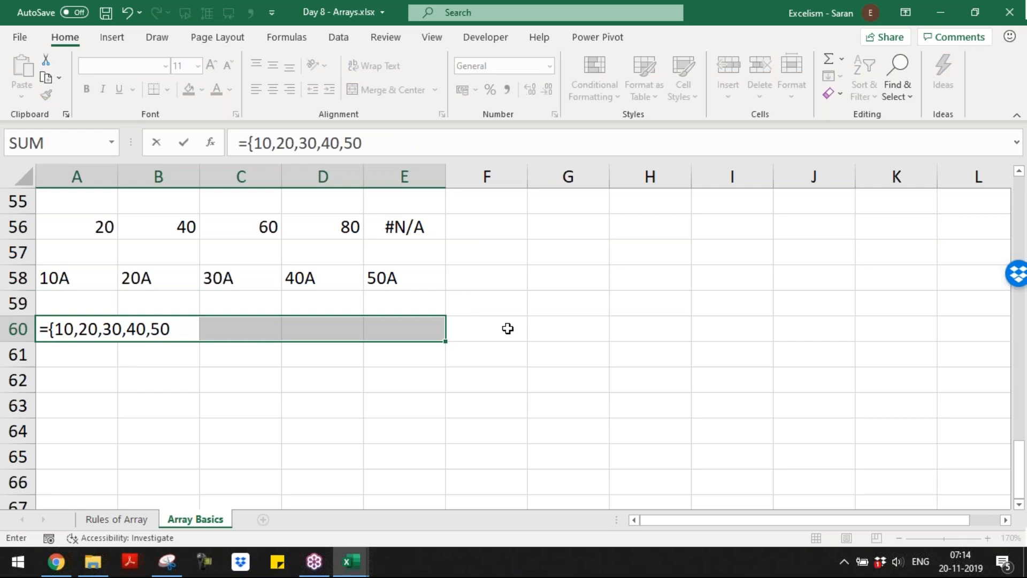
{"action": "type", "text": "}&\""}
{"action": "key", "text": "BackSpace"}
{"action": "type", "text": "{"}
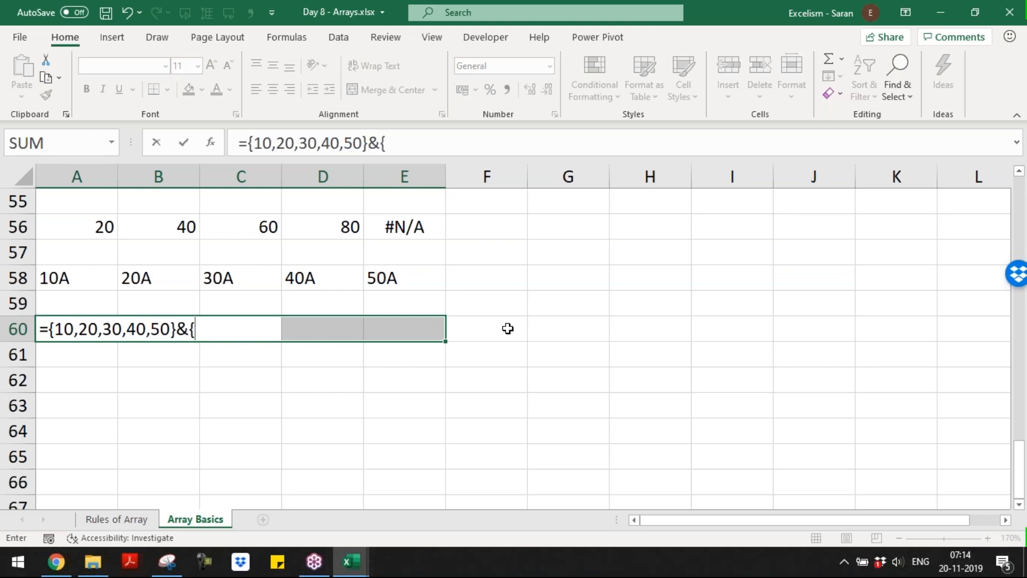
{"action": "type", "text": "50,40,30,2"}
{"action": "key", "text": "BackSpace"}
{"action": "type", "text": ",20"}
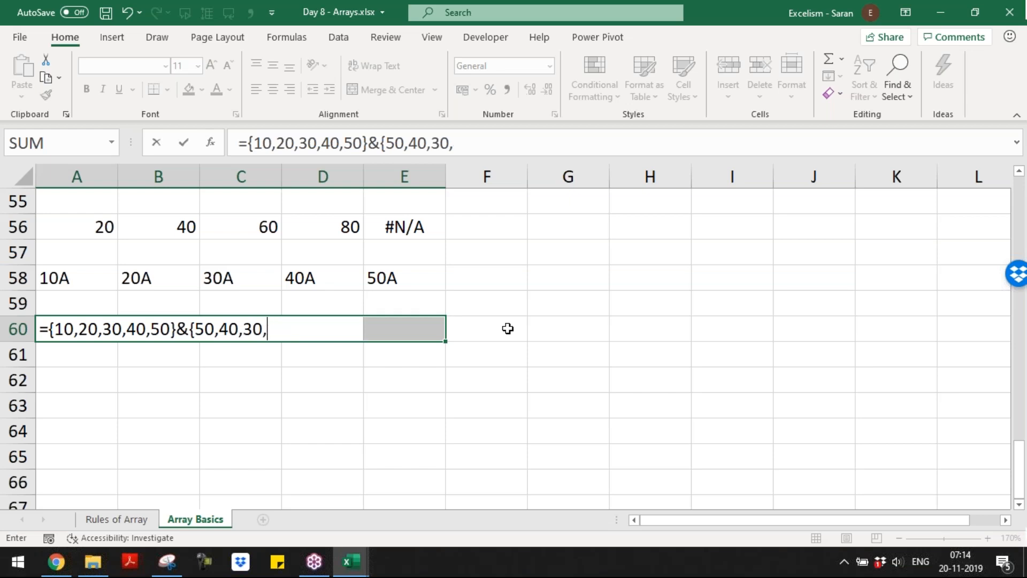
{"action": "type", "text": ",10}"}
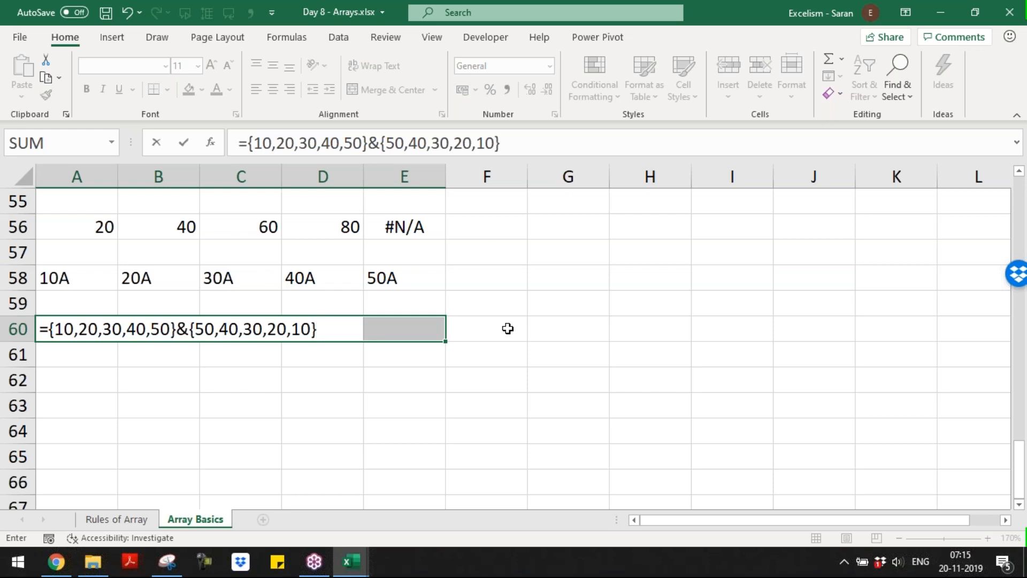
- Evaluate the joined constants inside the A60 formula, restore the original expression, and commit it as an array formula across A60:E60
{"action": "left_click_drag", "start_coordinate": [179, 330], "coordinate": [191, 330]}
{"action": "left_click_drag", "start_coordinate": [48, 329], "coordinate": [335, 337]}
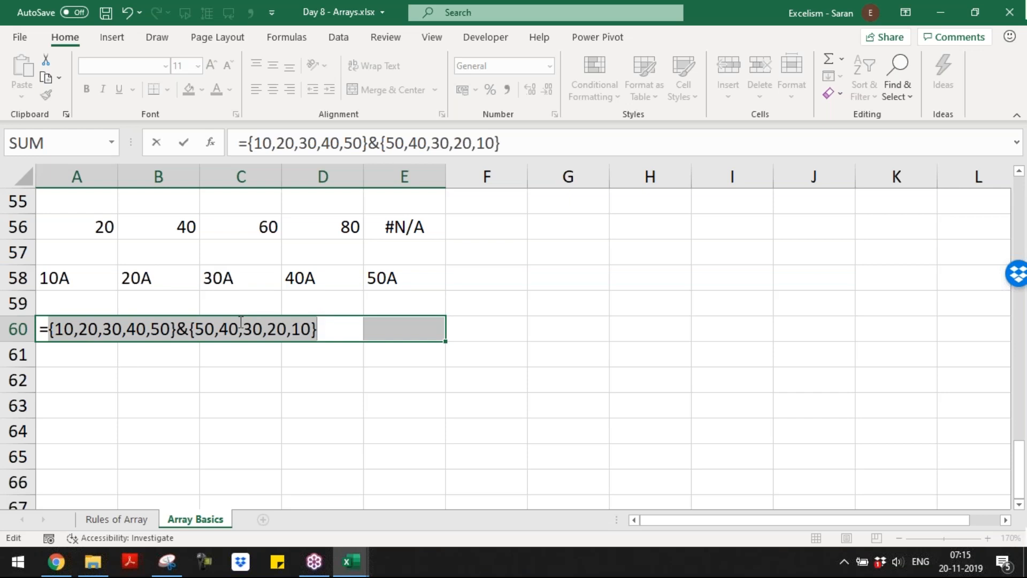
{"action": "key", "text": "F9"}
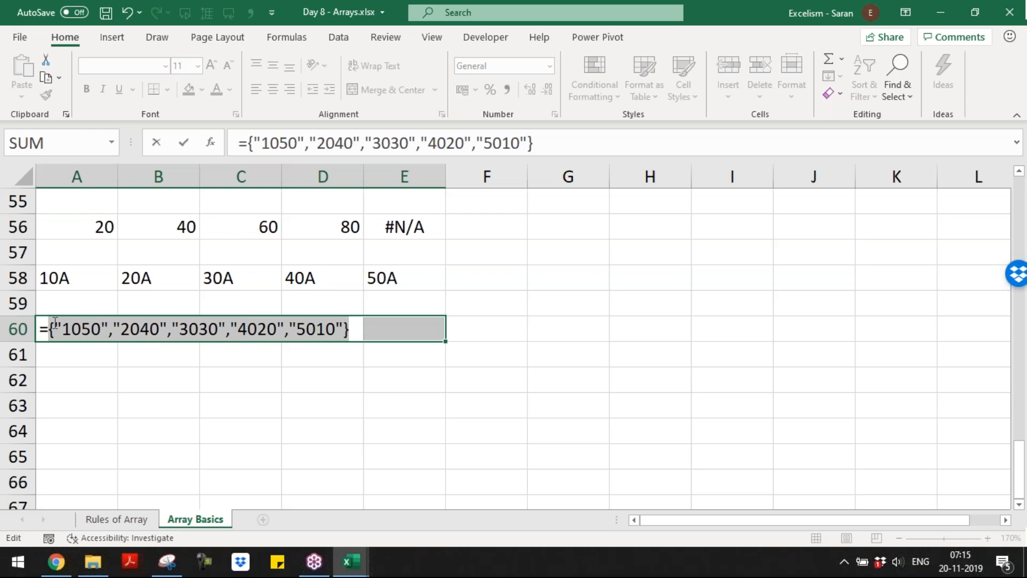
{"action": "key", "text": "Left"}
{"action": "key", "text": "Left"}
{"action": "key", "text": "Left"}
{"action": "key", "text": "Left"}
{"action": "key", "text": "ctrl+z"}
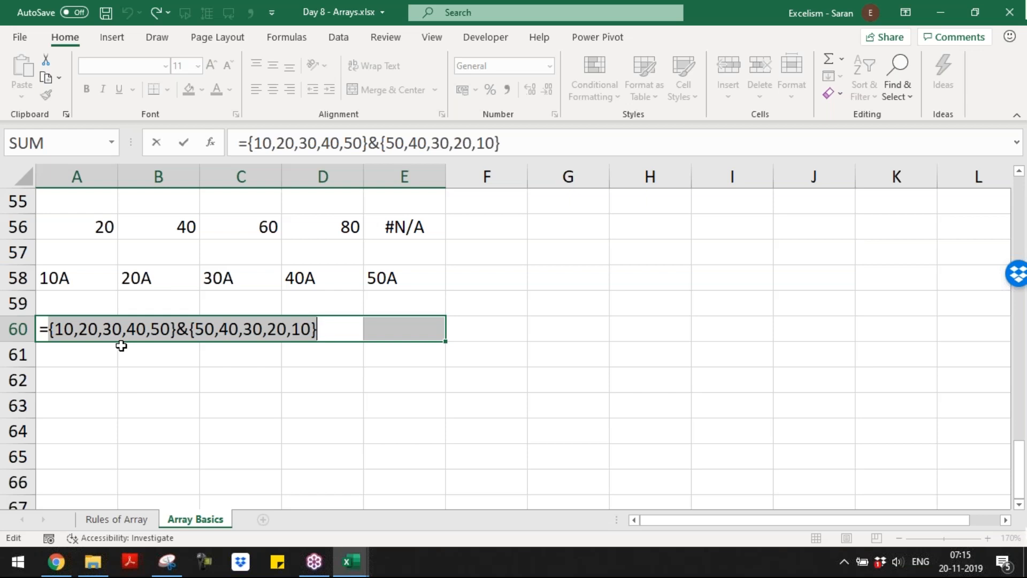
{"action": "key", "text": "ctrl+shift+Return"}
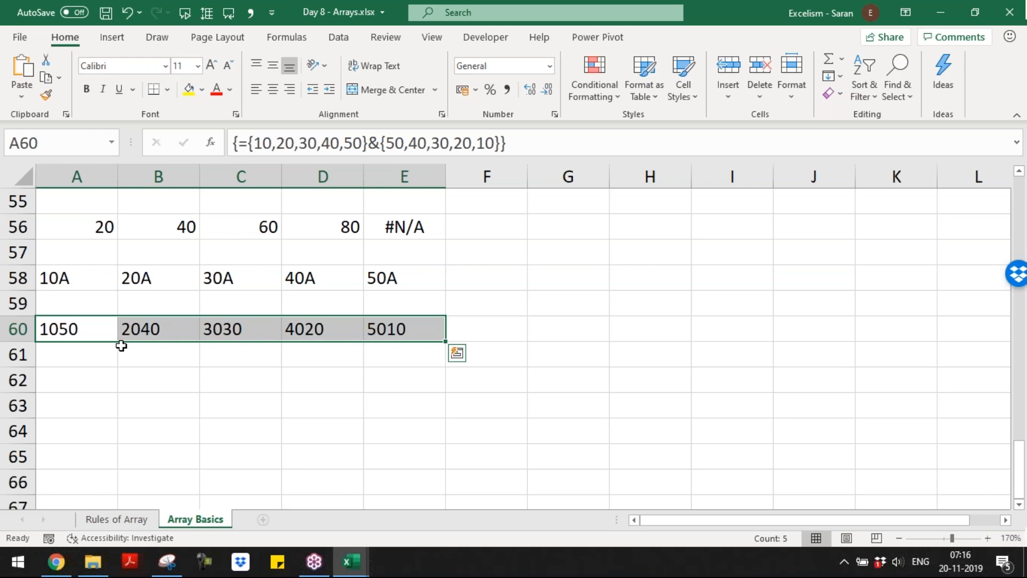
- Write the comparison formula ={10,20,30,40,50}>=25 for the range A62:E62
{"action": "key", "text": "Down"}
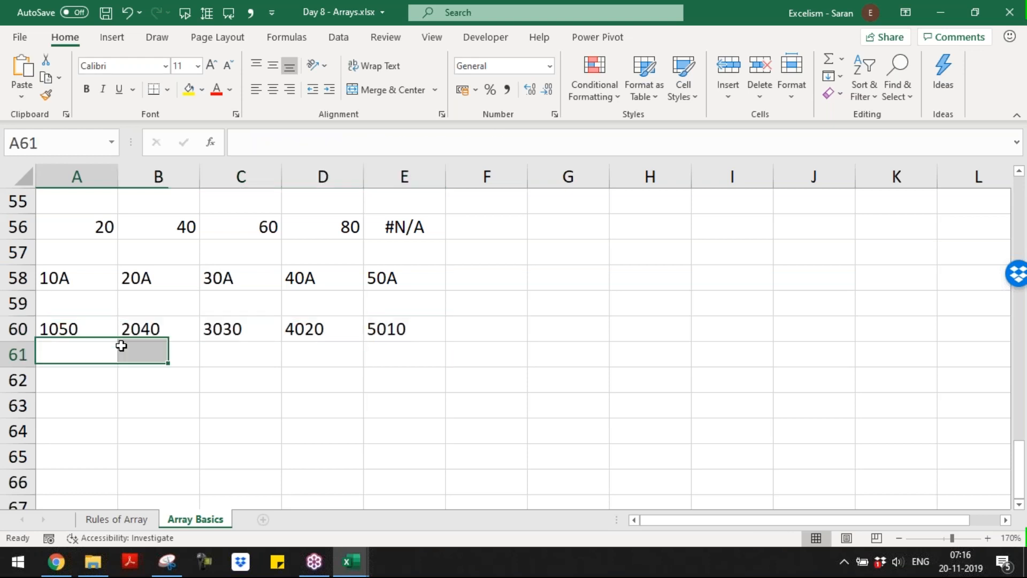
{"action": "key", "text": "Down"}
{"action": "key", "text": "shift+Right"}
{"action": "key", "text": "shift+Right"}
{"action": "key", "text": "shift+Right"}
{"action": "key", "text": "shift+Right"}
{"action": "type", "text": "="}
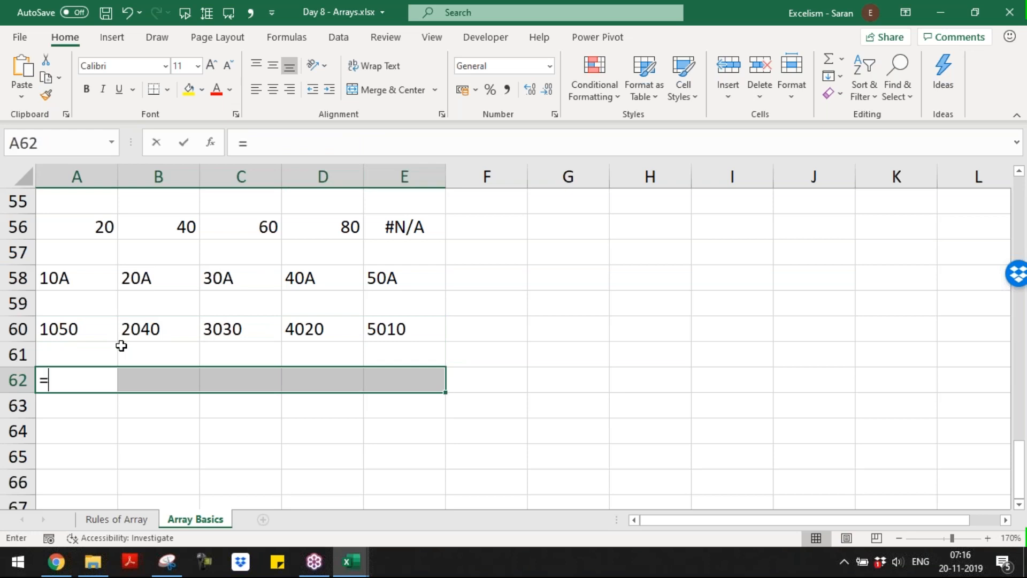
{"action": "type", "text": "{"}
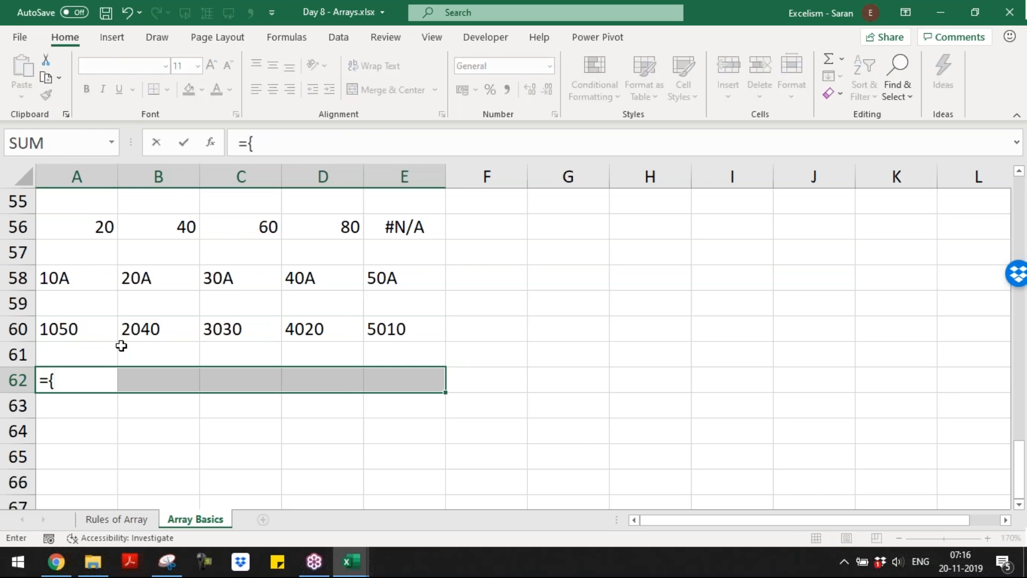
{"action": "type", "text": "10,20,30,40,50}>=25"}
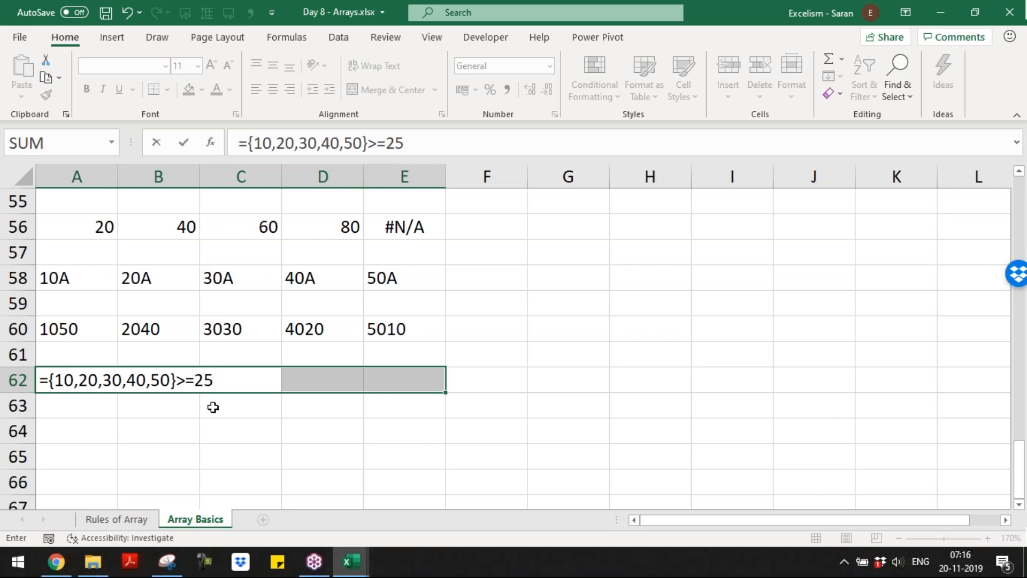
- Evaluate the comparison inside the A62 formula, restore the original expression, and commit it as an array formula across A62:E62
{"action": "double_click", "coordinate": [197, 380]}
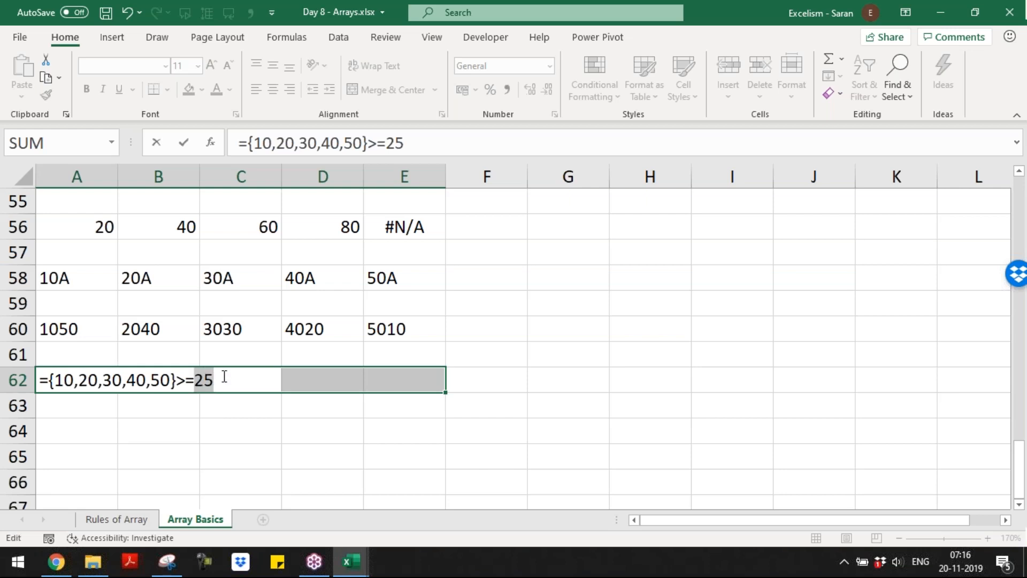
{"action": "left_click", "coordinate": [197, 380]}
{"action": "double_click", "coordinate": [192, 379]}
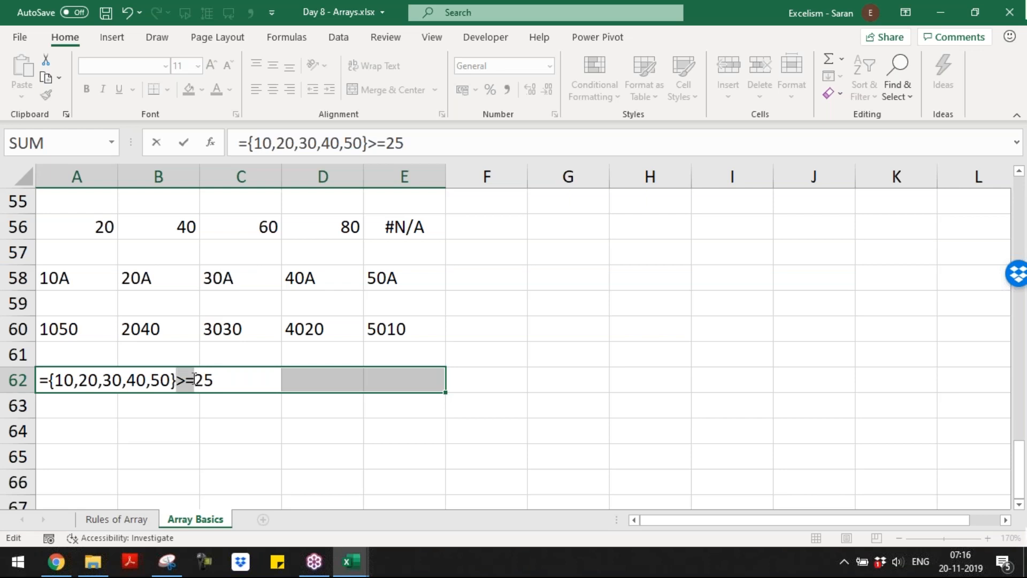
{"action": "left_click_drag", "start_coordinate": [47, 379], "coordinate": [177, 380]}
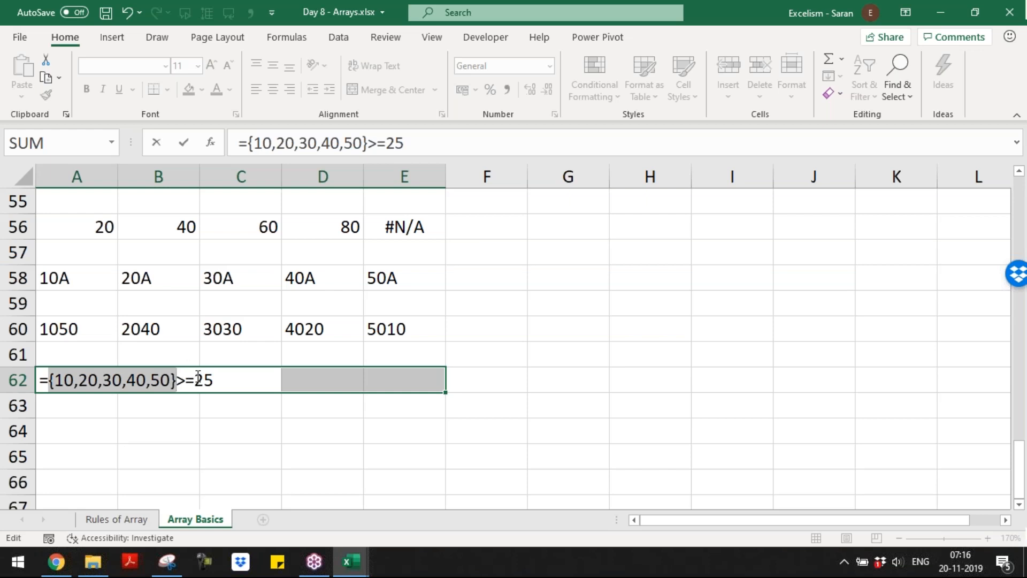
{"action": "left_click_drag", "start_coordinate": [51, 382], "coordinate": [245, 385]}
{"action": "key", "text": "F9"}
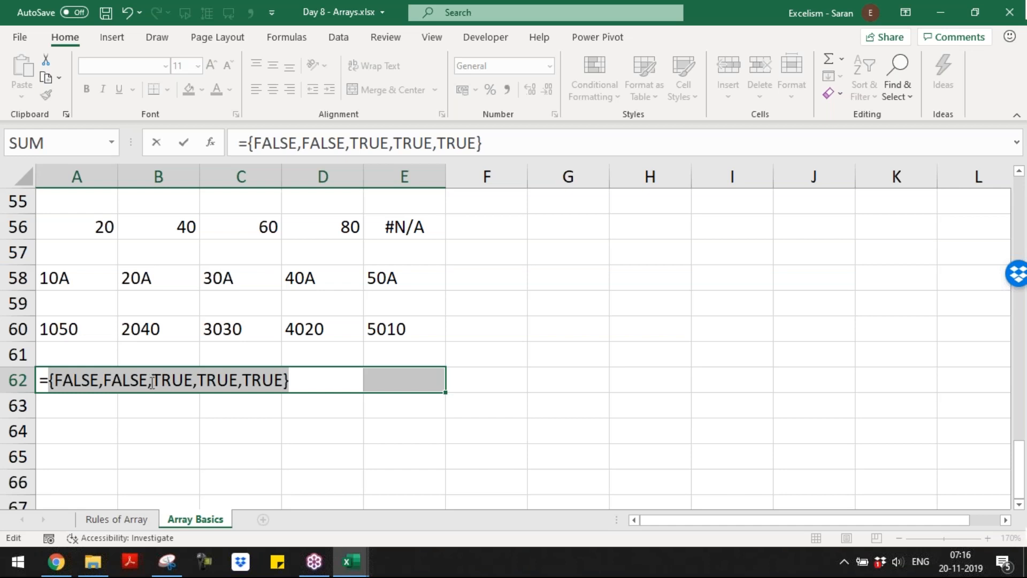
{"action": "key", "text": "ctrl+z"}
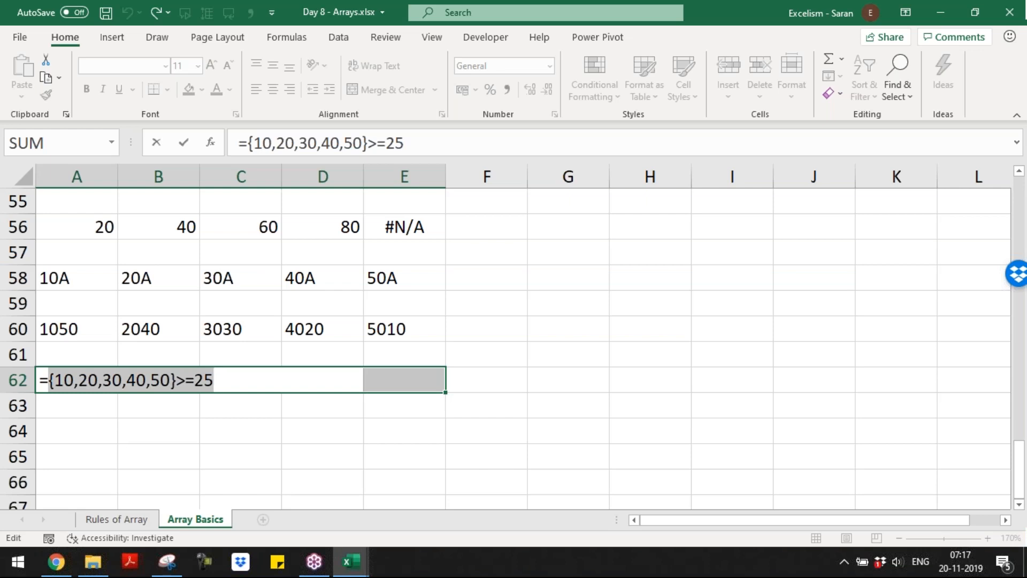
{"action": "key", "text": "ctrl+shift+Return"}
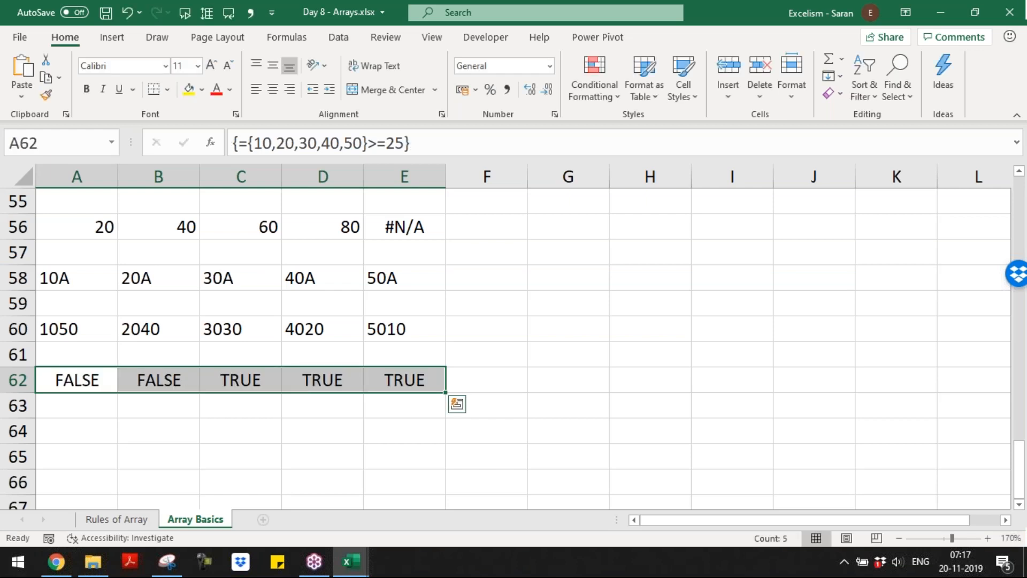
- Copy the formula text from A62 and paste it as the formula for the range A64:E64
{"action": "key", "text": "Down"}
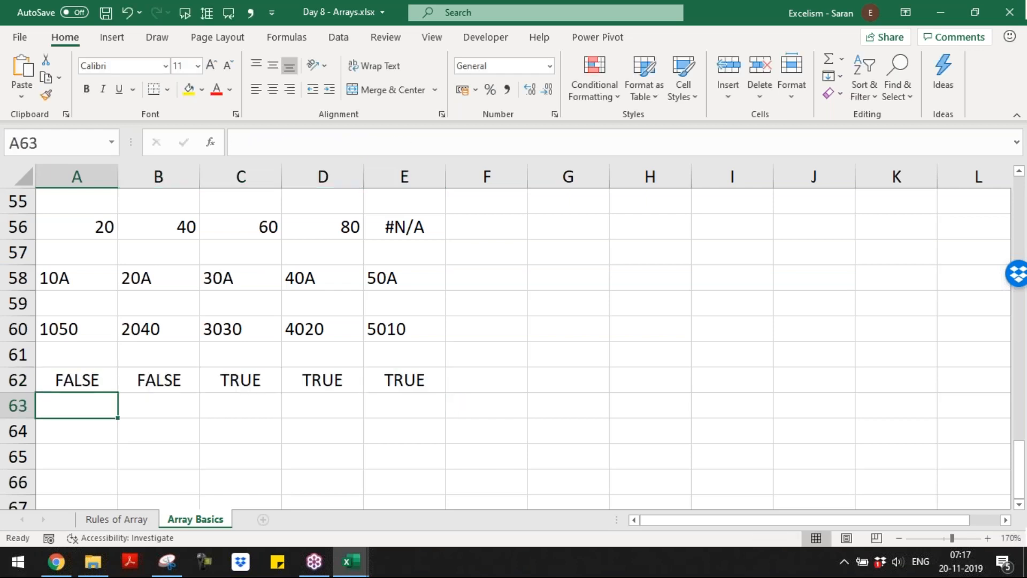
{"action": "key", "text": "Up"}
{"action": "key", "text": "F2"}
{"action": "key", "text": "shift+Home"}
{"action": "key", "text": "ctrl+c"}
{"action": "key", "text": "Escape"}
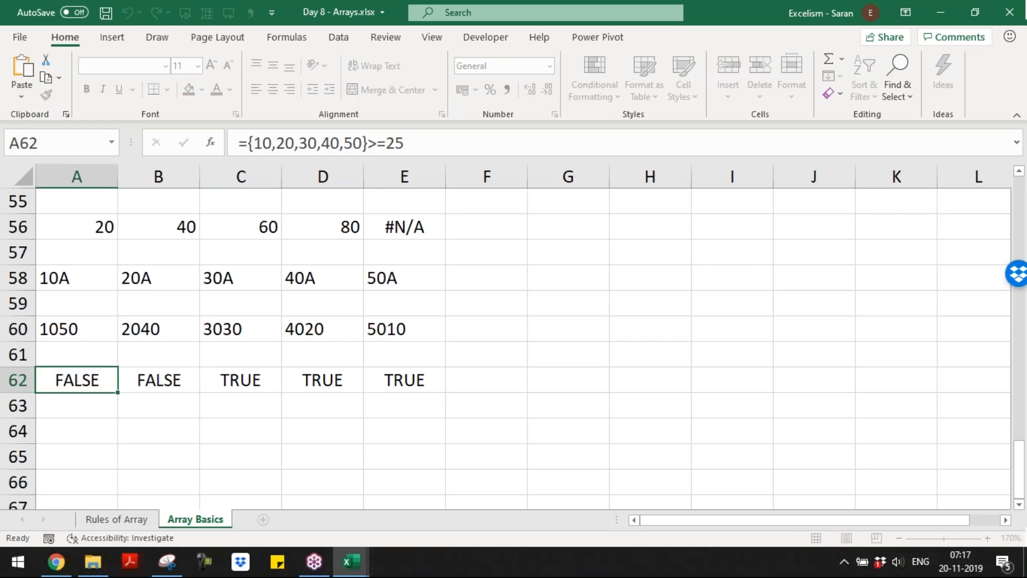
{"action": "key", "text": "Down"}
{"action": "key", "text": "Down"}
{"action": "key", "text": "shift+Right"}
{"action": "key", "text": "shift+Right"}
{"action": "key", "text": "shift+Right"}
{"action": "key", "text": "shift+Right"}
{"action": "key", "text": "F2"}
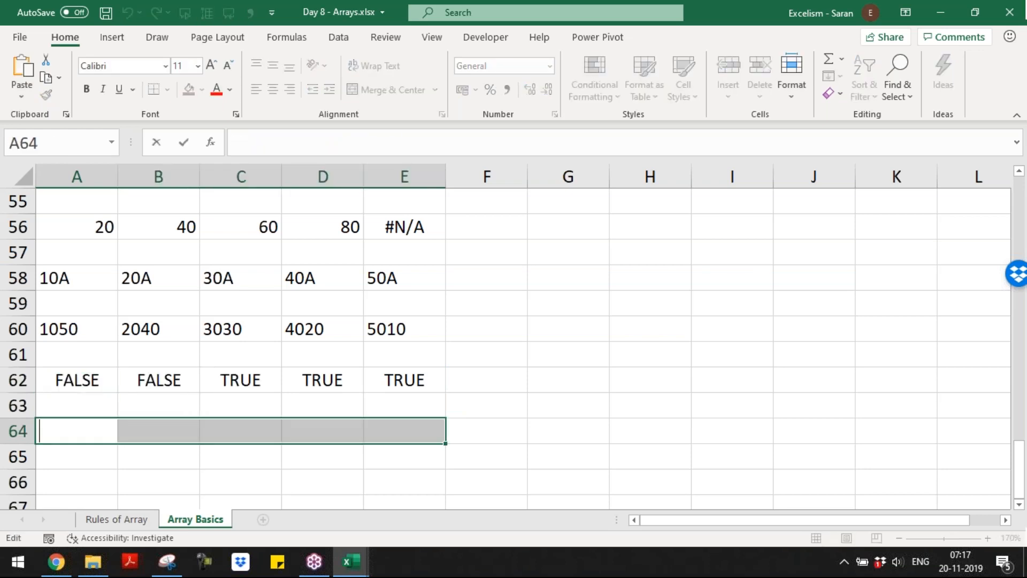
{"action": "key", "text": "ctrl+v"}
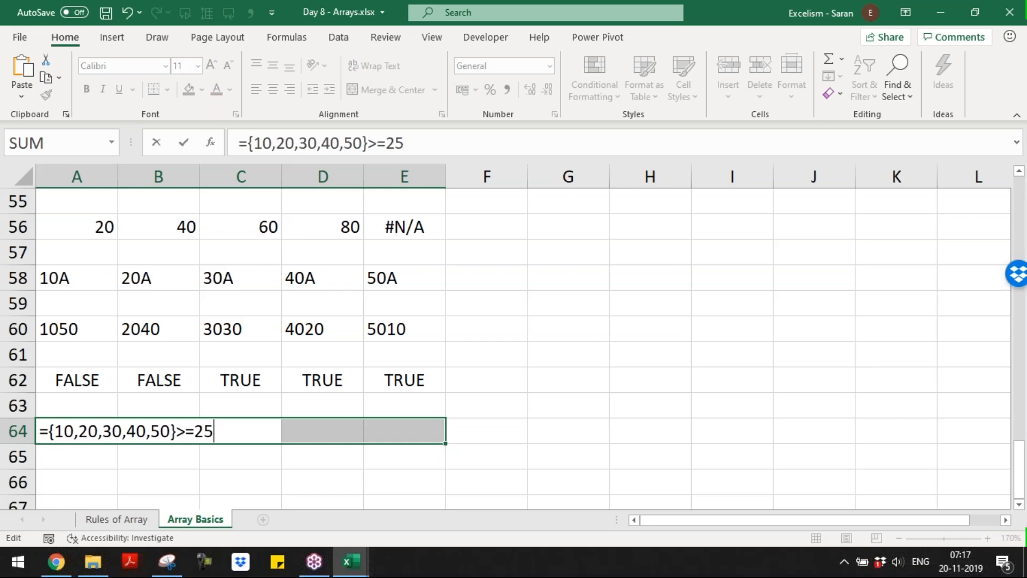
- Enclose the row 64 comparison in parentheses and commit it as an array formula across A64:E64
{"action": "left_click", "coordinate": [48, 431]}
{"action": "type", "text": "("}
{"action": "key", "text": "End"}
{"action": "type", "text": ")"}
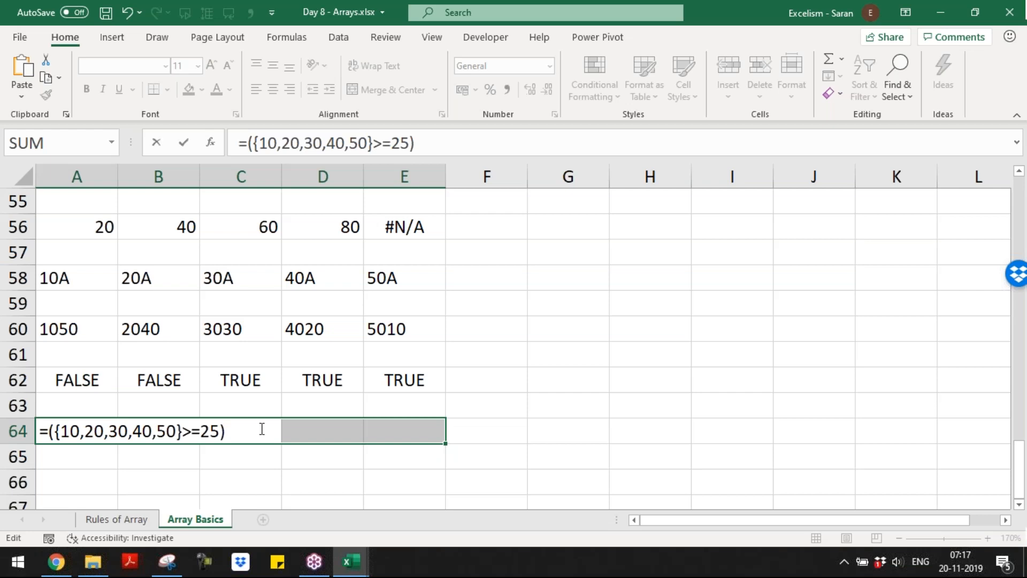
{"action": "key", "text": "ctrl+shift+Return"}
- Multiply the parenthesized comparison in the A64:E64 formula by 1 and commit it again as an array formula
{"action": "key", "text": "F2"}
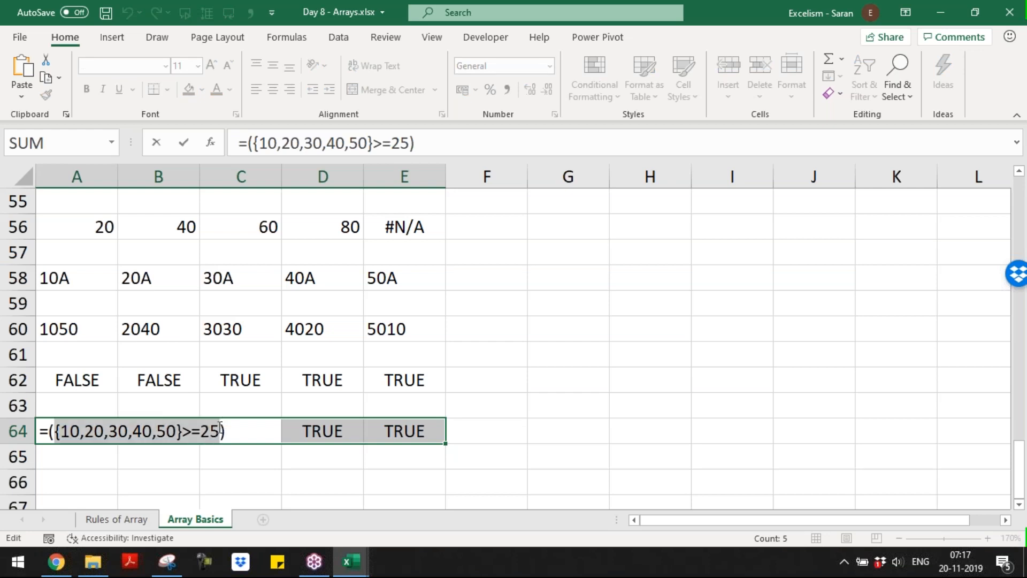
{"action": "left_click", "coordinate": [54, 432]}
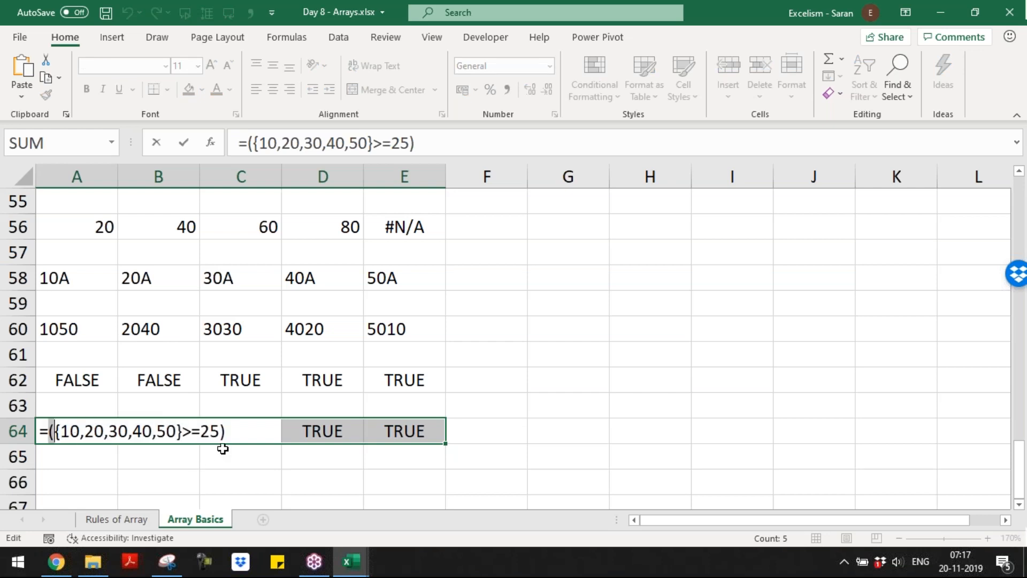
{"action": "left_click", "coordinate": [269, 432]}
{"action": "type", "text": "*1"}
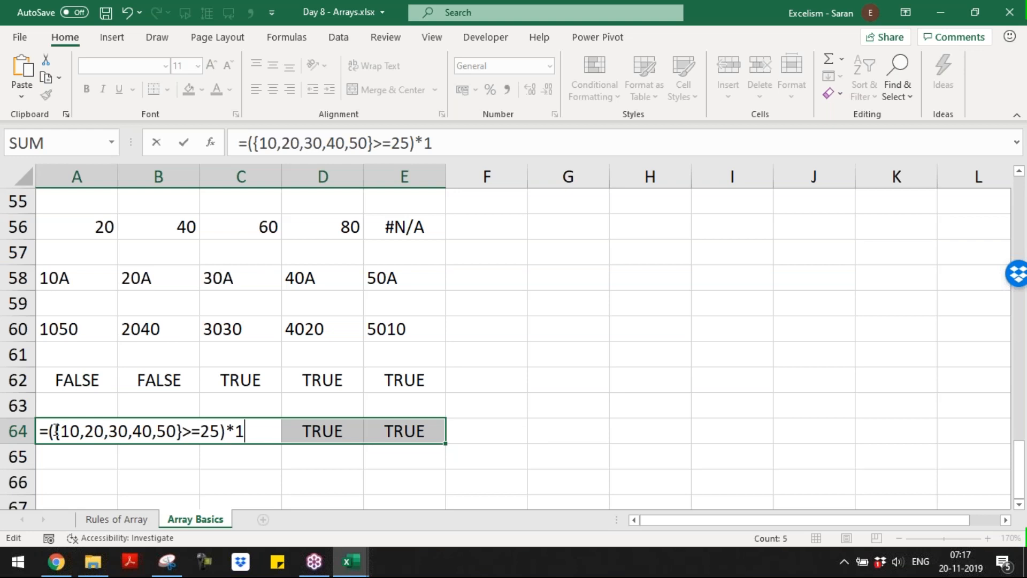
{"action": "left_click_drag", "start_coordinate": [54, 430], "coordinate": [220, 434]}
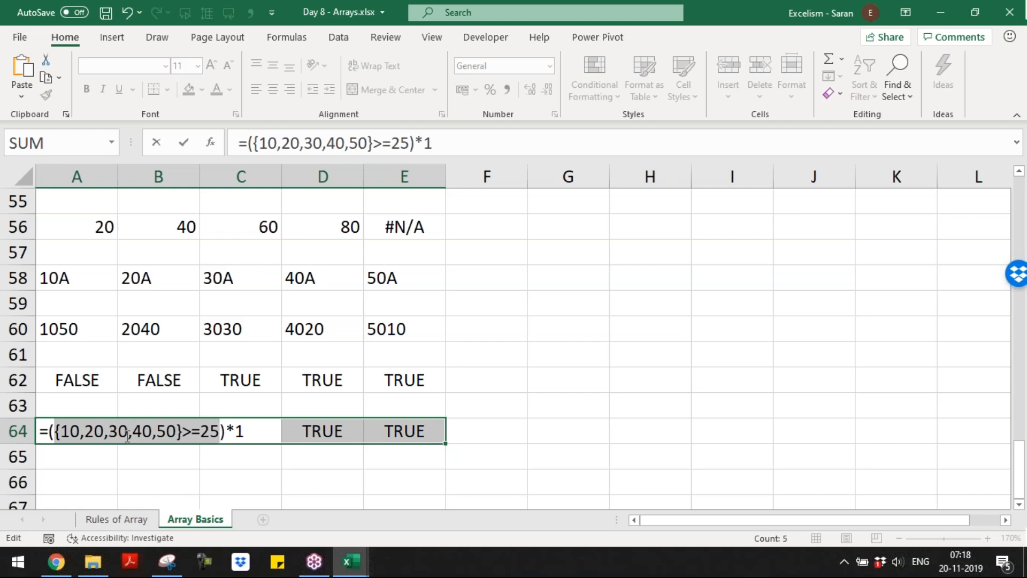
{"action": "left_click", "coordinate": [57, 432]}
{"action": "left_click_drag", "start_coordinate": [57, 432], "coordinate": [246, 432]}
{"action": "double_click", "coordinate": [247, 431]}
{"action": "left_click", "coordinate": [239, 431]}
{"action": "left_click_drag", "start_coordinate": [219, 431], "coordinate": [55, 430]}
{"action": "left_click_drag", "start_coordinate": [48, 431], "coordinate": [272, 428]}
{"action": "left_click", "coordinate": [261, 427]}
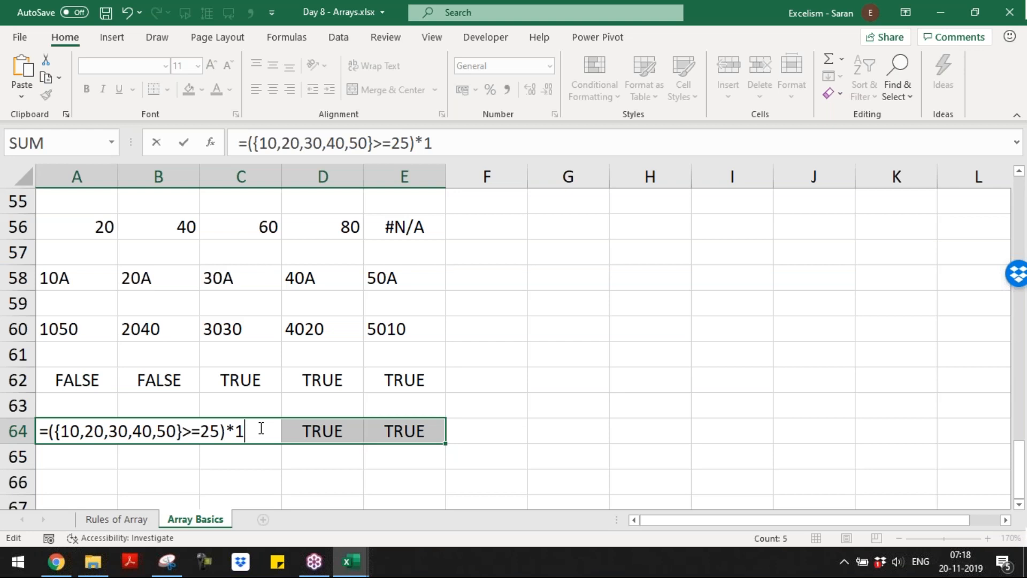
{"action": "key", "text": "ctrl+shift+Return"}
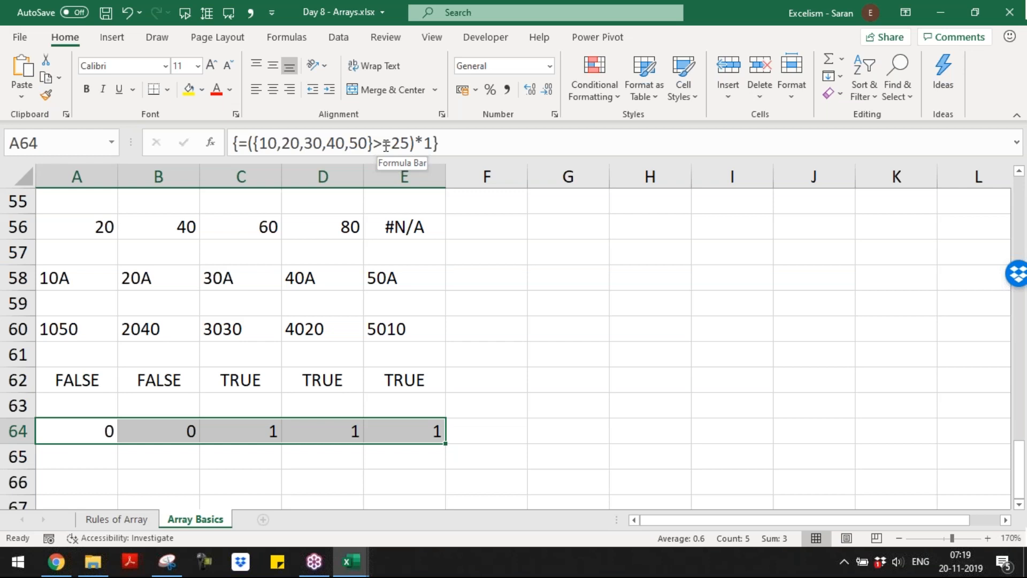
- Review the array examples and notes on the sheet from row 1 down through row 65
{"action": "key", "text": "ctrl+Home"}
{"action": "key", "text": "Down"}
{"action": "key", "text": "Down"}
{"action": "key", "text": "Down"}
{"action": "key", "text": "Down"}
{"action": "key", "text": "Down"}
{"action": "key", "text": "Down"}
{"action": "key", "text": "Down"}
{"action": "key", "text": "Down"}
{"action": "key", "text": "Down"}
{"action": "key", "text": "Down"}
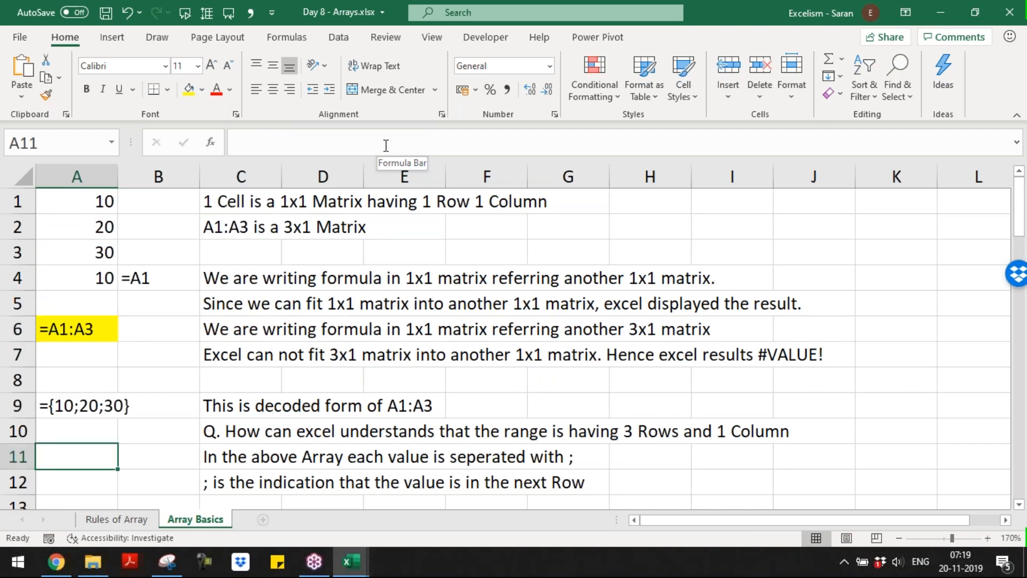
{"action": "key", "text": "Down"}
{"action": "key", "text": "Down"}
{"action": "key", "text": "Down"}
{"action": "key", "text": "Down"}
{"action": "key", "text": "Down"}
{"action": "key", "text": "Down"}
{"action": "key", "text": "Down"}
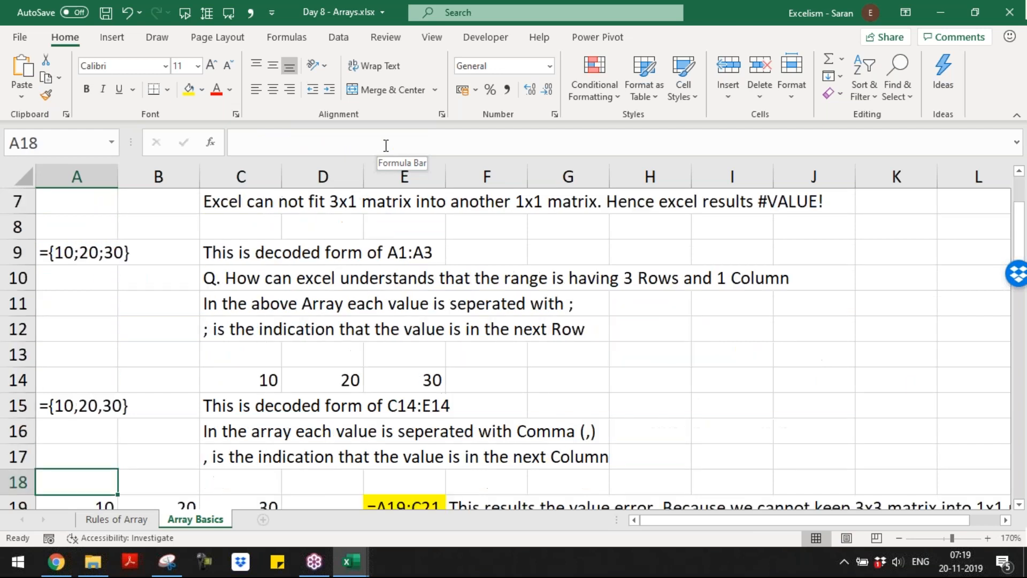
{"action": "key", "text": "Down"}
{"action": "key", "text": "Down"}
{"action": "key", "text": "Down"}
{"action": "key", "text": "Down"}
{"action": "key", "text": "Down"}
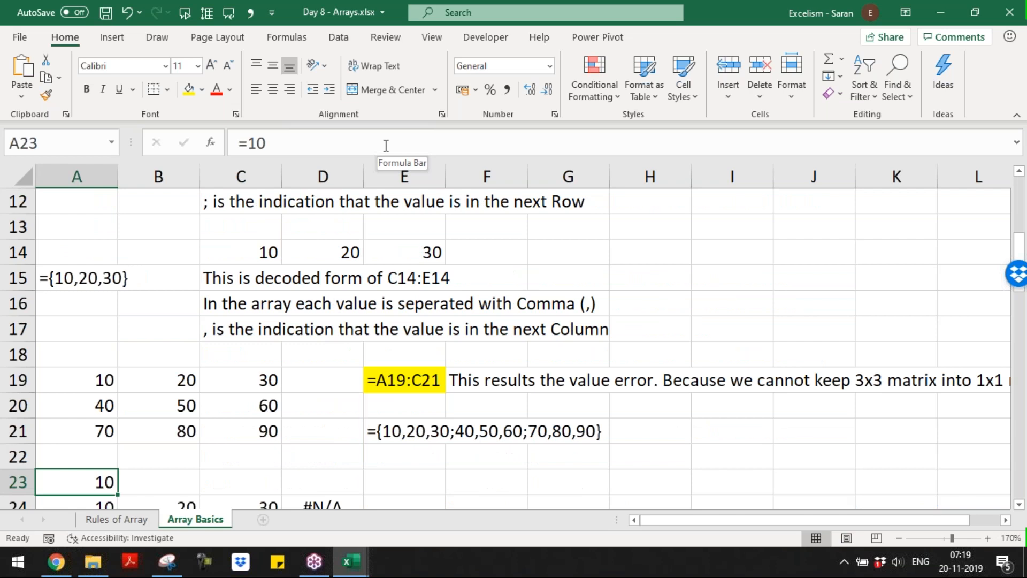
{"action": "key", "text": "Down"}
{"action": "key", "text": "Down"}
{"action": "key", "text": "Down"}
{"action": "key", "text": "Down"}
{"action": "key", "text": "Down"}
{"action": "key", "text": "Down"}
{"action": "key", "text": "Down"}
{"action": "key", "text": "Down"}
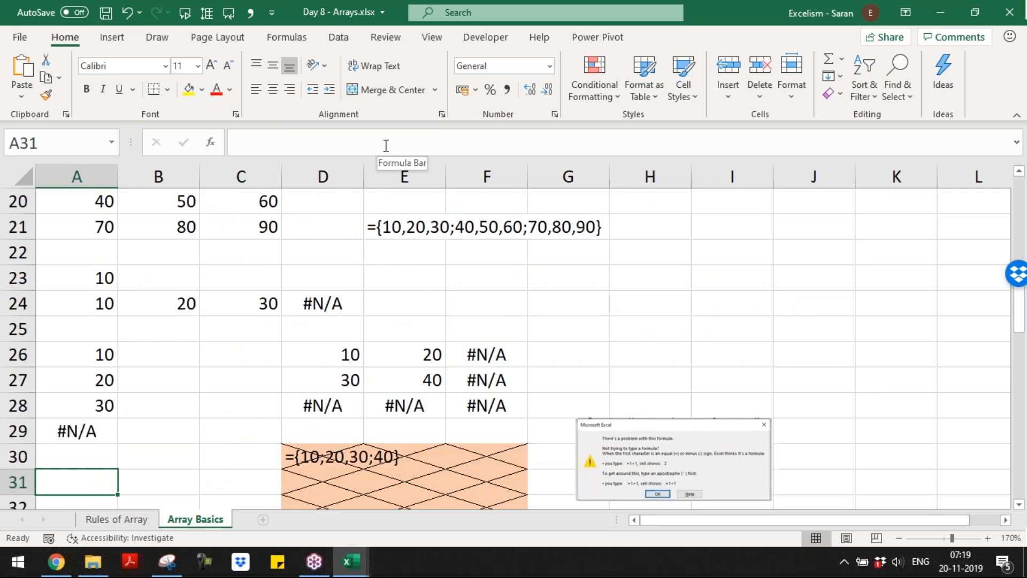
{"action": "key", "text": "Down"}
{"action": "key", "text": "Down"}
{"action": "key", "text": "Down"}
{"action": "key", "text": "Down"}
{"action": "key", "text": "Down"}
{"action": "key", "text": "Down"}
{"action": "key", "text": "Down"}
{"action": "key", "text": "Down"}
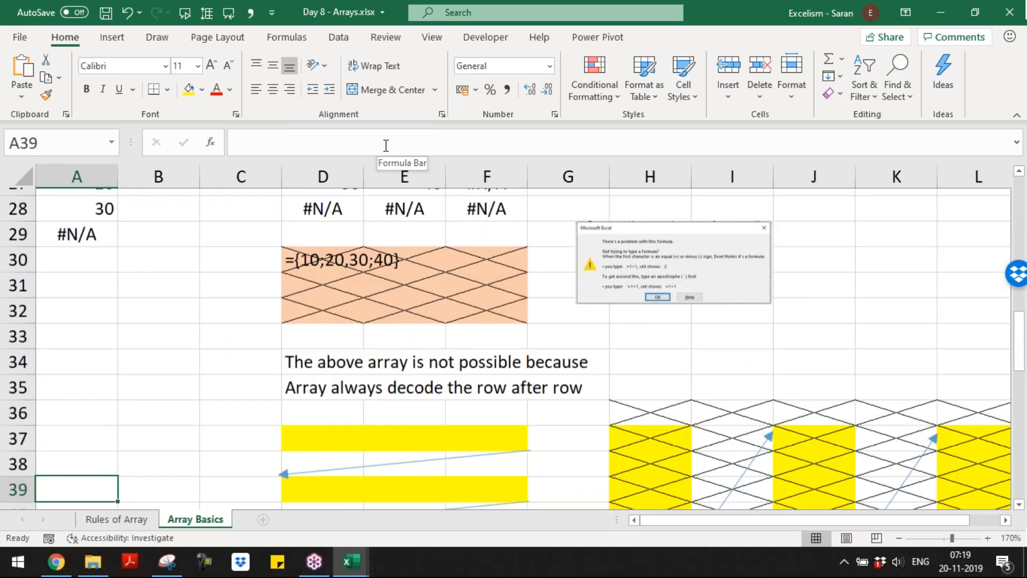
{"action": "key", "text": "Down"}
{"action": "key", "text": "Down"}
{"action": "key", "text": "Down"}
{"action": "key", "text": "Down"}
{"action": "key", "text": "Down"}
{"action": "key", "text": "Down"}
{"action": "key", "text": "Down"}
{"action": "key", "text": "Down"}
{"action": "key", "text": "Down"}
{"action": "key", "text": "Down"}
{"action": "key", "text": "Down"}
{"action": "key", "text": "Down"}
{"action": "key", "text": "Down"}
{"action": "key", "text": "Down"}
{"action": "key", "text": "Down"}
{"action": "key", "text": "Down"}
{"action": "key", "text": "Down"}
{"action": "key", "text": "Down"}
{"action": "key", "text": "Down"}
{"action": "key", "text": "Down"}
{"action": "key", "text": "Down"}
{"action": "key", "text": "Down"}
{"action": "key", "text": "Down"}
{"action": "key", "text": "Down"}
{"action": "key", "text": "Down"}
{"action": "key", "text": "Down"}
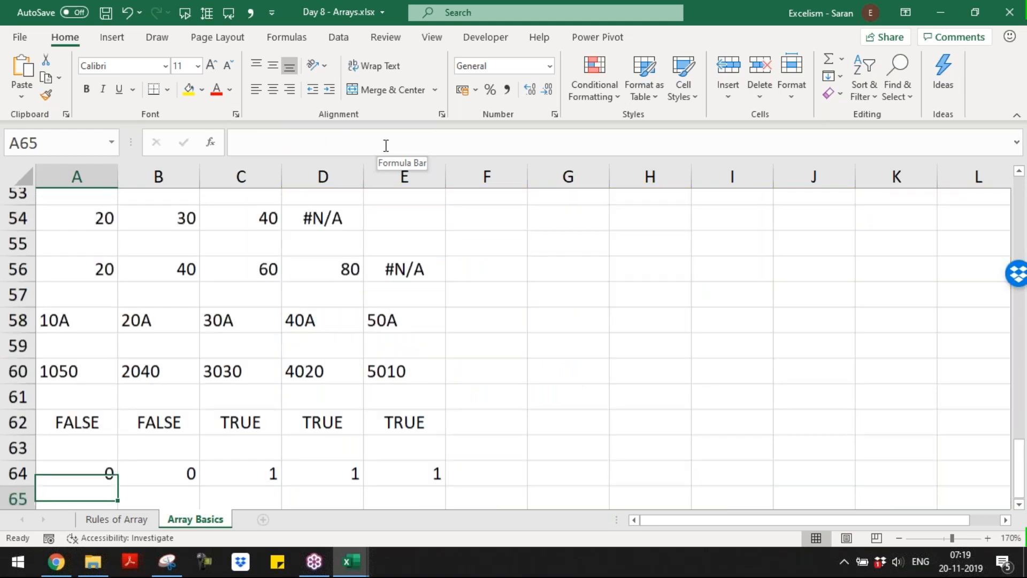
{"action": "key", "text": "Up"}
{"action": "key", "text": "Down"}
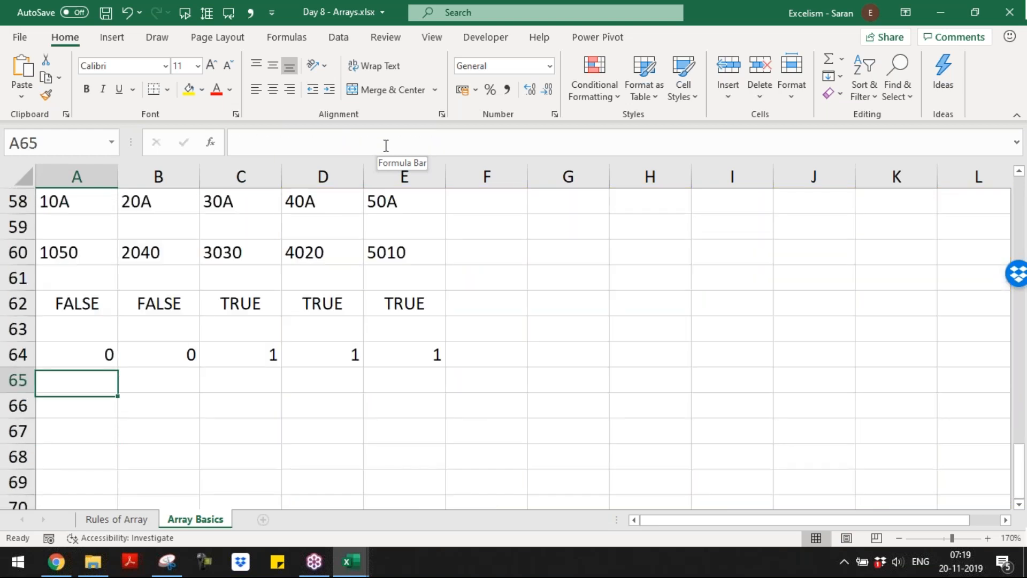
- Copy the expression after the equals sign from the A64 formula, leaving the cell unchanged
{"action": "key", "text": "Up"}
{"action": "key", "text": "F2"}
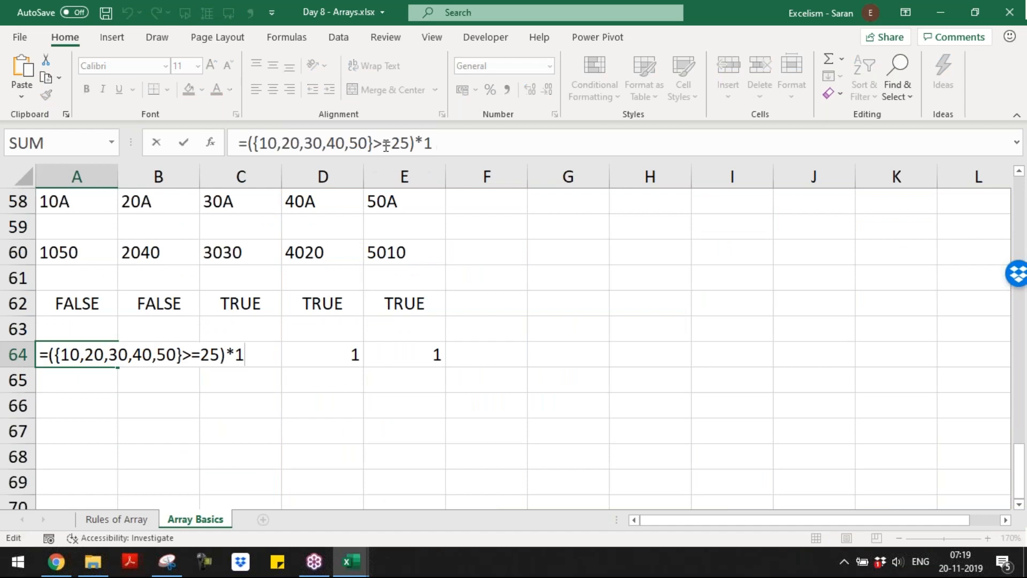
{"action": "key", "text": "shift+Home"}
{"action": "key", "text": "shift+Right"}
{"action": "key", "text": "Escape"}
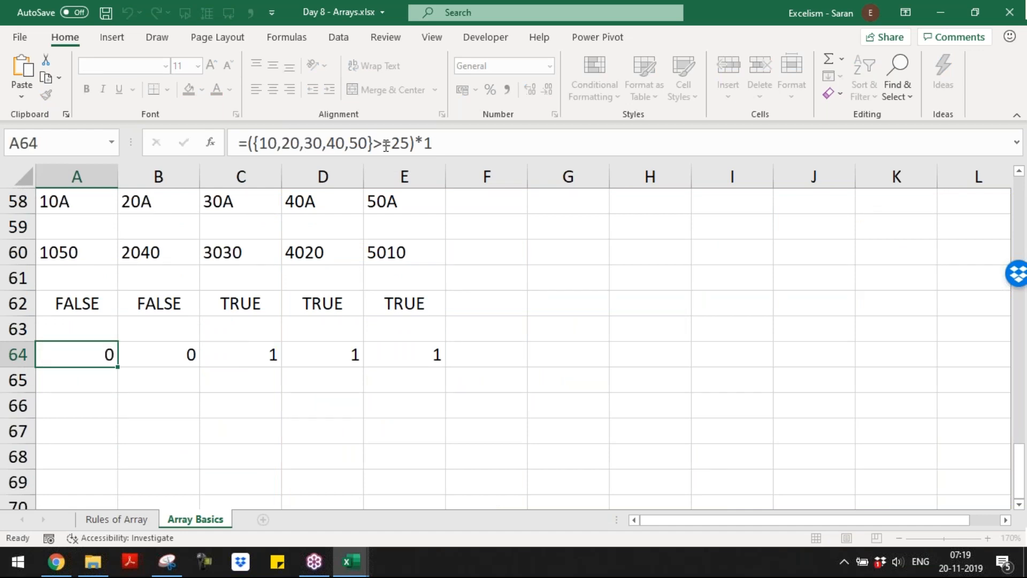
- Enter =SUM(({10,20,30,40,50}>=25)*1) in A66, reusing the copied expression, and commit it as an array formula
{"action": "key", "text": "Down"}
{"action": "key", "text": "Down"}
{"action": "type", "text": "="}
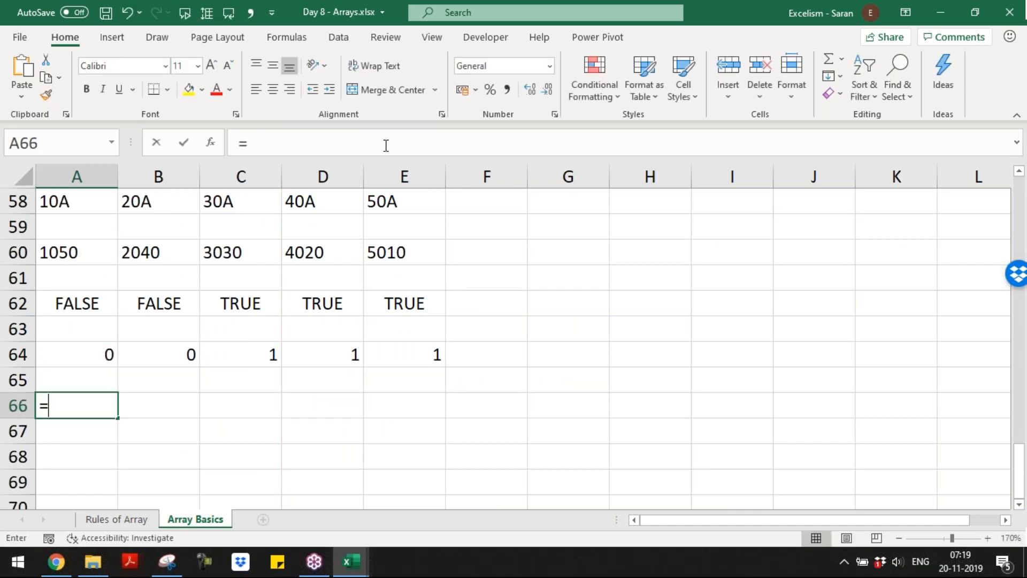
{"action": "type", "text": "s"}
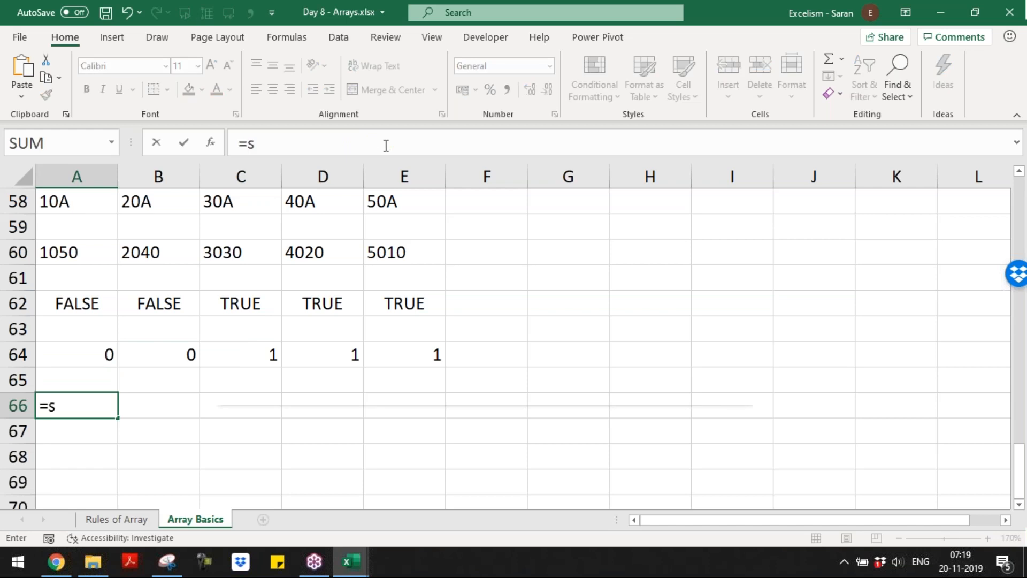
{"action": "key", "text": "Tab"}
{"action": "type", "text": "({10,20,30,40,50}>=25)*1)"}
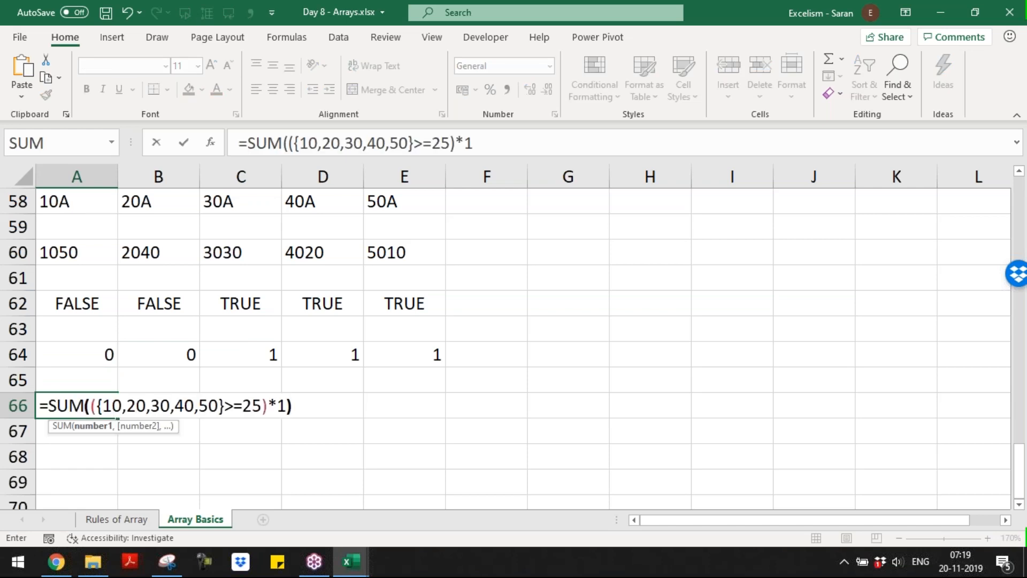
{"action": "left_click_drag", "start_coordinate": [91, 405], "coordinate": [287, 405]}
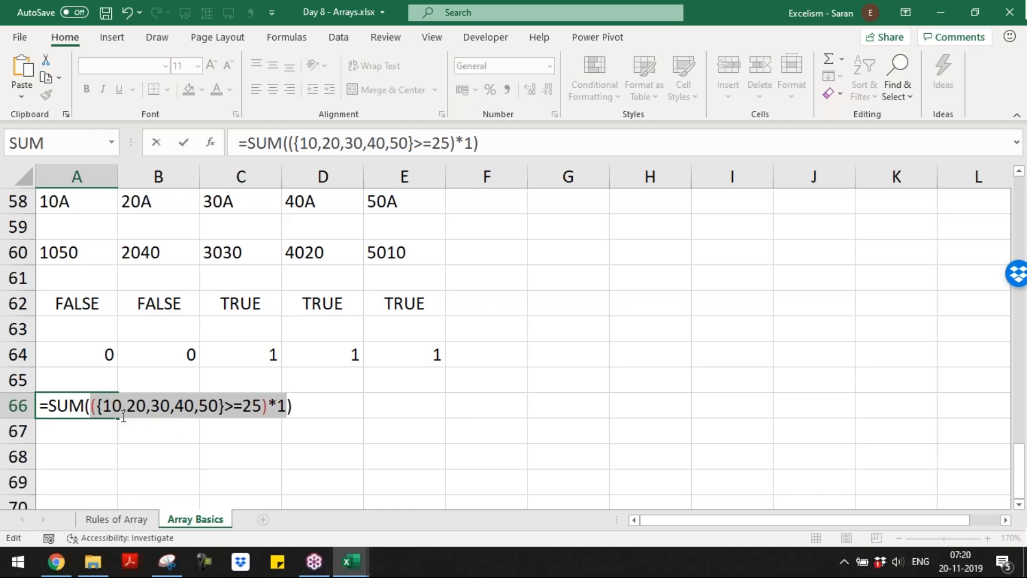
{"action": "key", "text": "ctrl+shift+Return"}
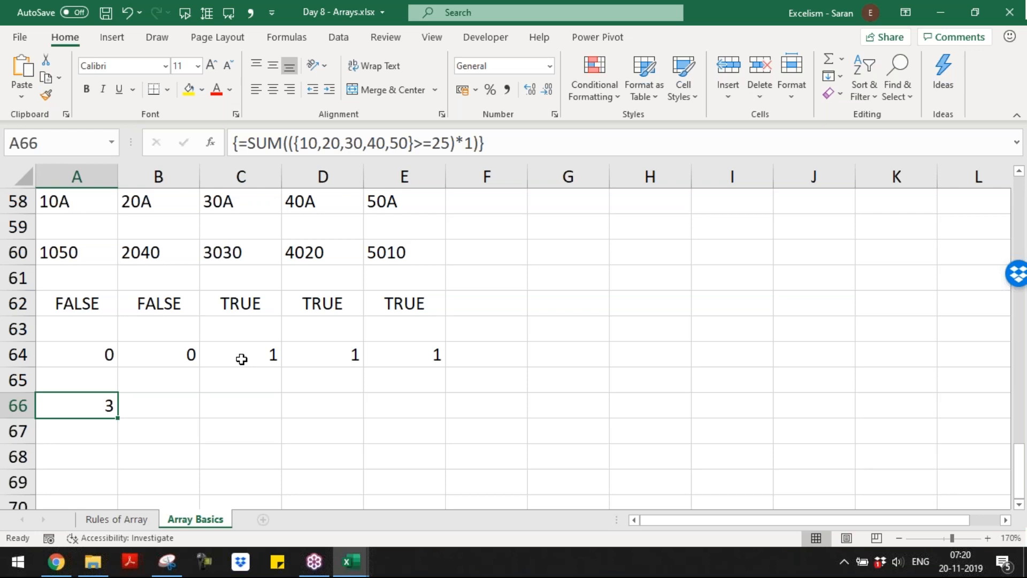
- Enter the headers Amt 1 in A68 and Amt 2 in B68
{"action": "key", "text": "Down"}
{"action": "key", "text": "Down"}
{"action": "key", "text": "Down"}
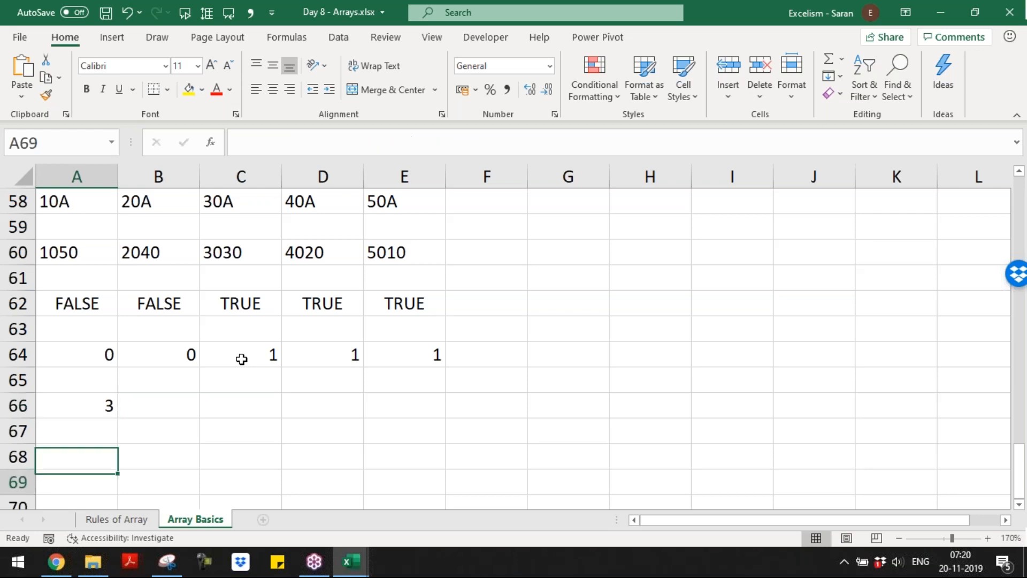
{"action": "key", "text": "Down"}
{"action": "key", "text": "Down"}
{"action": "scroll", "coordinate": [241, 359], "scroll_direction": "down", "scroll_amount": 1}
{"action": "key", "text": "Up"}
{"action": "key", "text": "Up"}
{"action": "key", "text": "Up"}
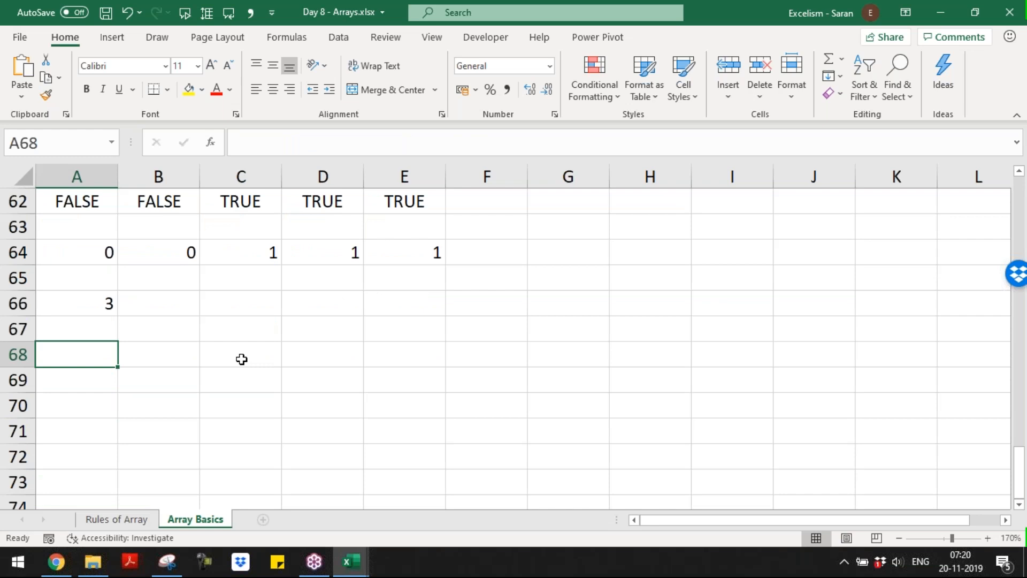
{"action": "key", "text": "shift+Right"}
{"action": "key", "text": "shift+Right"}
{"action": "key", "text": "shift+Right"}
{"action": "type", "text": "Amt 1"}
{"action": "key", "text": "Tab"}
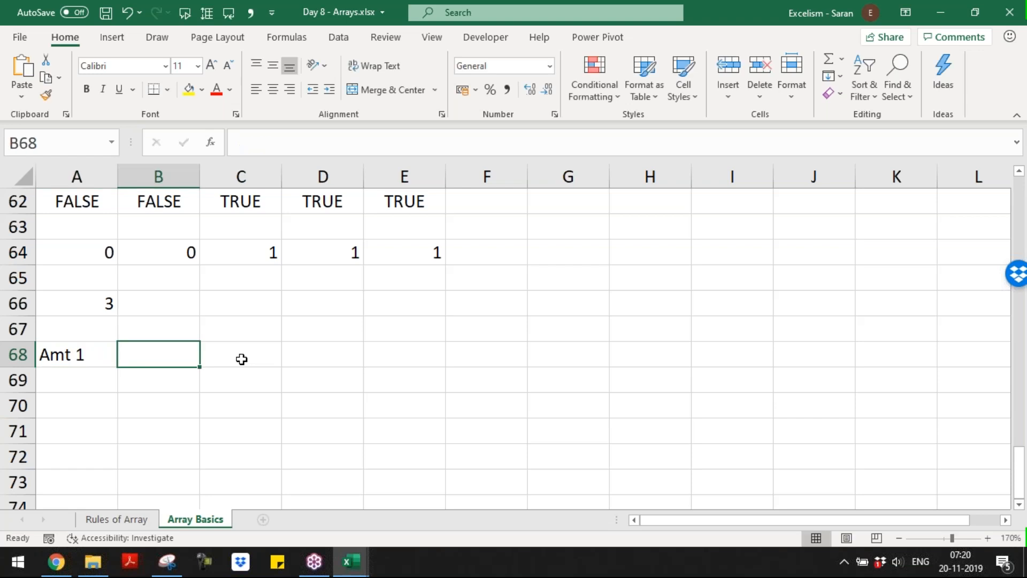
{"action": "type", "text": "Amt 2"}
{"action": "key", "text": "ctrl+Return"}
- Enter the header Amt 1-Amt 2 in C68 and autofit the width of column C
{"action": "left_click", "coordinate": [242, 359]}
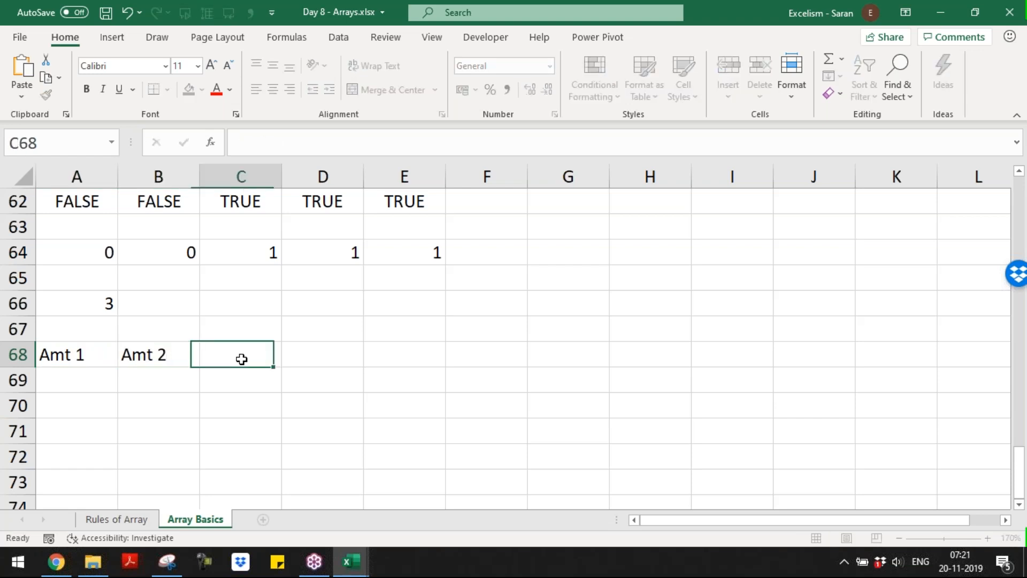
{"action": "type", "text": "Amt 1-Amt 2"}
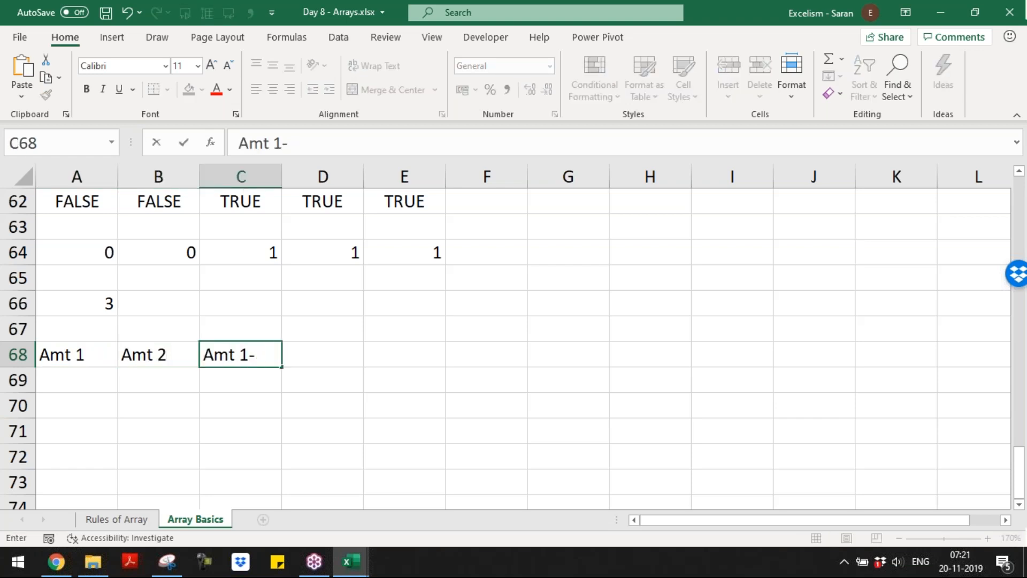
{"action": "key", "text": "ctrl+Return"}
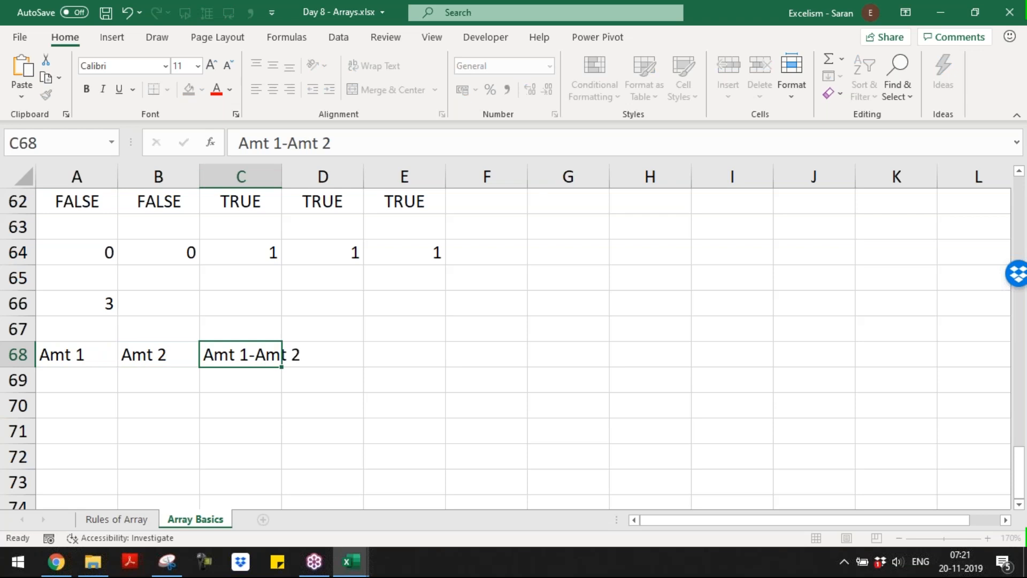
{"action": "key", "text": "Right"}
{"action": "key", "text": "Left"}
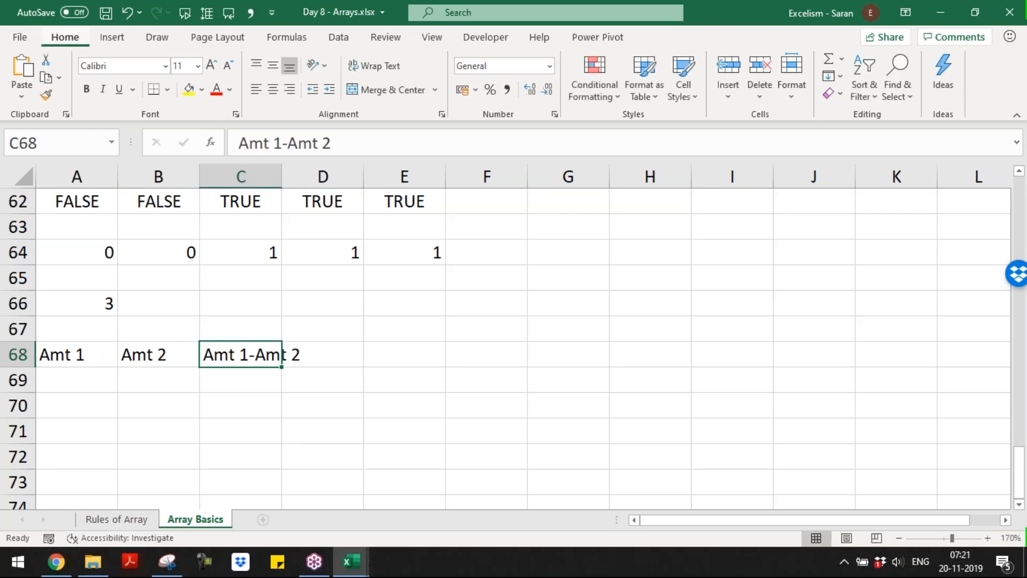
{"action": "key", "text": "alt+h"}
{"action": "key", "text": "o"}
{"action": "key", "text": "i"}
- Enter the values 10, 20 and 30 under Amt 1 in A69:A71
{"action": "key", "text": "Down"}
{"action": "key", "text": "Down"}
{"action": "key", "text": "ctrl+Left"}
{"action": "key", "text": "ctrl+Down"}
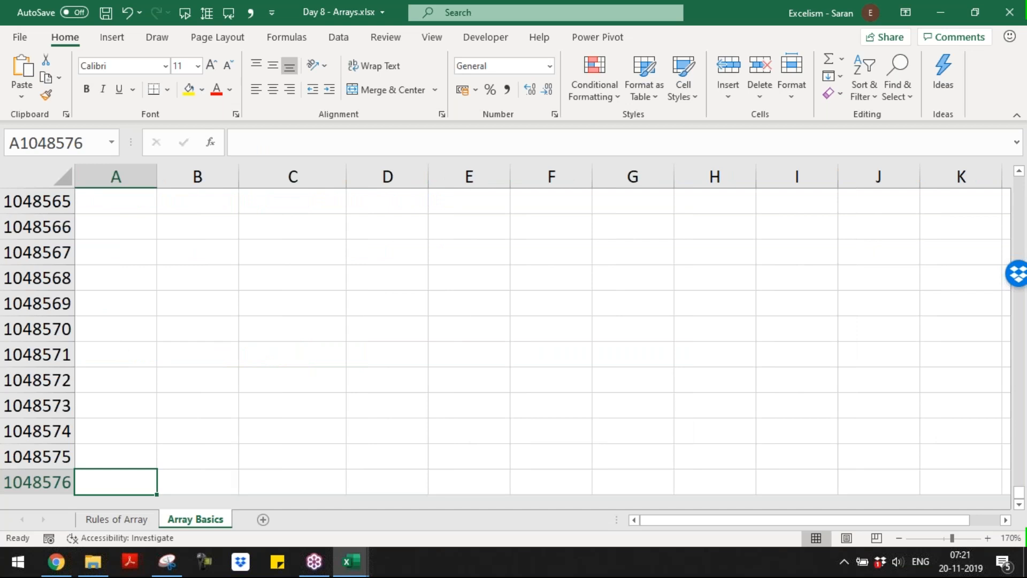
{"action": "key", "text": "ctrl+Up"}
{"action": "key", "text": "Down"}
{"action": "type", "text": "10"}
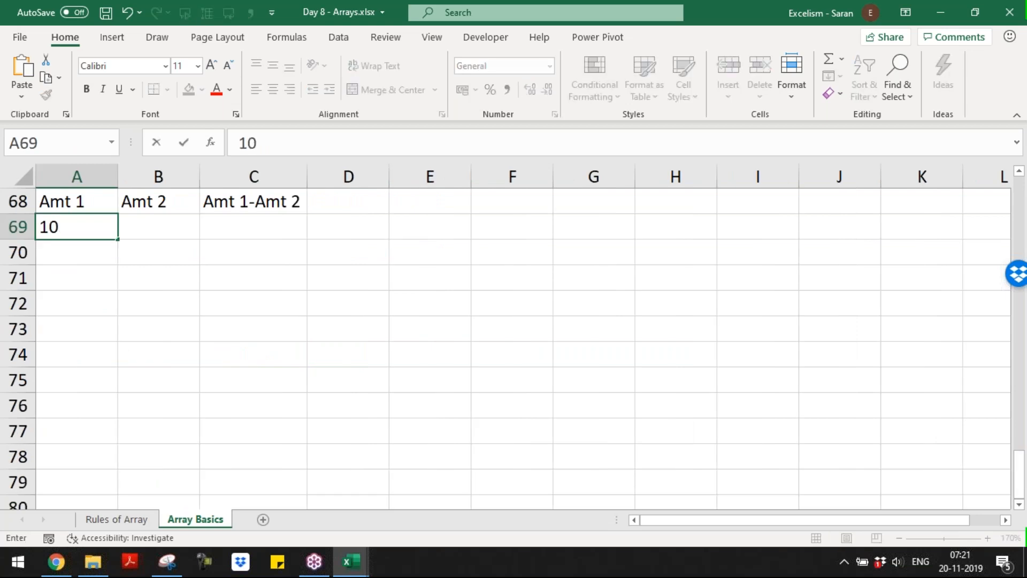
{"action": "key", "text": "Return"}
{"action": "type", "text": "20"}
{"action": "key", "text": "Return"}
{"action": "type", "text": "30"}
{"action": "key", "text": "Return"}
- Enter the values 5, 12 and 18 under Amt 2 in B69:B71
{"action": "left_click", "coordinate": [77, 226]}
{"action": "left_click", "coordinate": [158, 201]}
{"action": "left_click", "coordinate": [159, 226]}
{"action": "type", "text": "5"}
{"action": "key", "text": "Return"}
{"action": "type", "text": "12"}
{"action": "key", "text": "Return"}
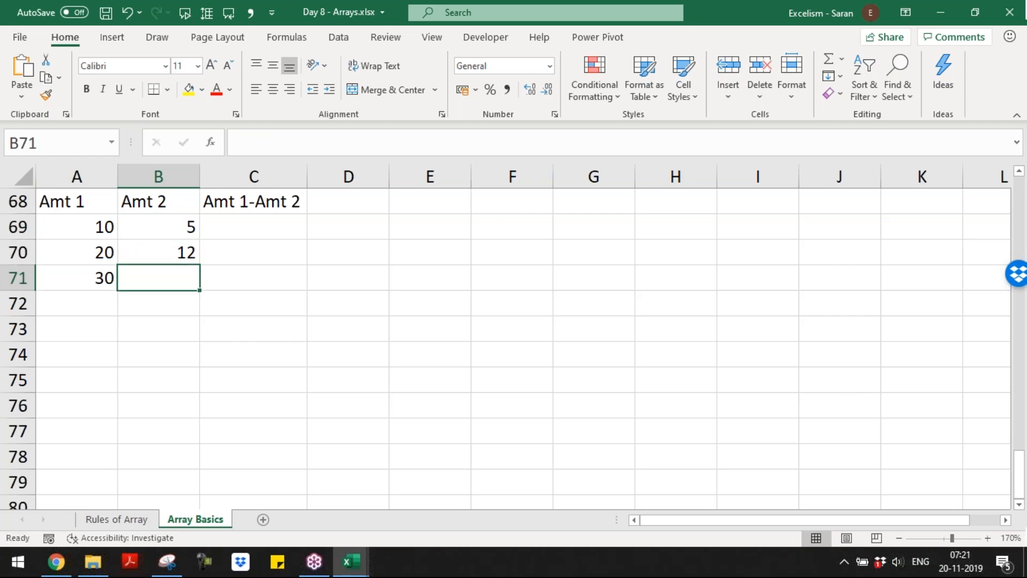
{"action": "type", "text": "18"}
{"action": "key", "text": "Return"}
- Enter the formula =A69-B69 in C69 to subtract Amt 2 from Amt 1
{"action": "left_click", "coordinate": [253, 226]}
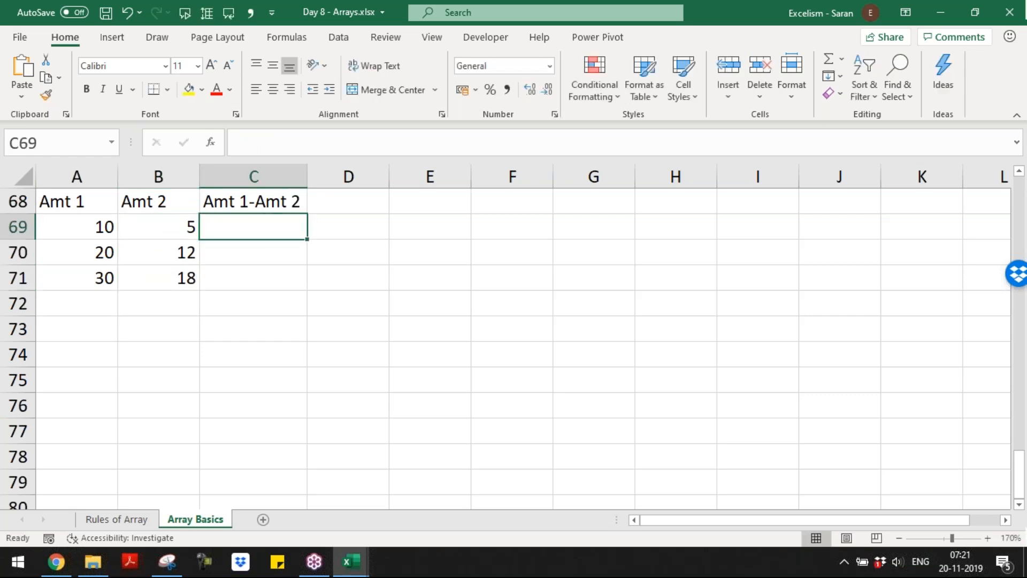
{"action": "key", "text": "Left"}
{"action": "key", "text": "Left"}
{"action": "key", "text": "Right"}
{"action": "key", "text": "Right"}
{"action": "type", "text": "="}
{"action": "key", "text": "Left"}
{"action": "key", "text": "Left"}
{"action": "type", "text": "-"}
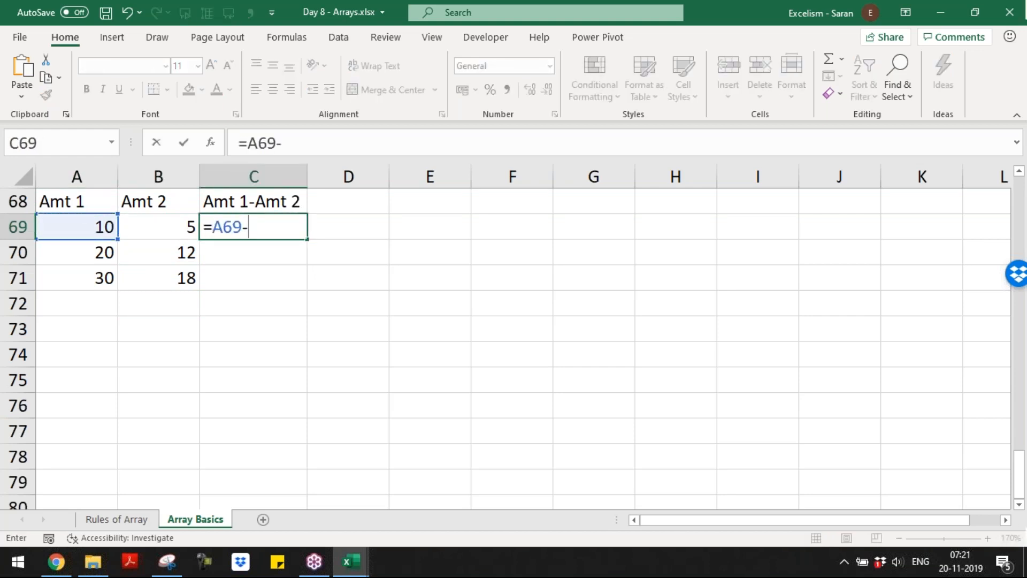
{"action": "key", "text": "Left"}
{"action": "key", "text": "Return"}
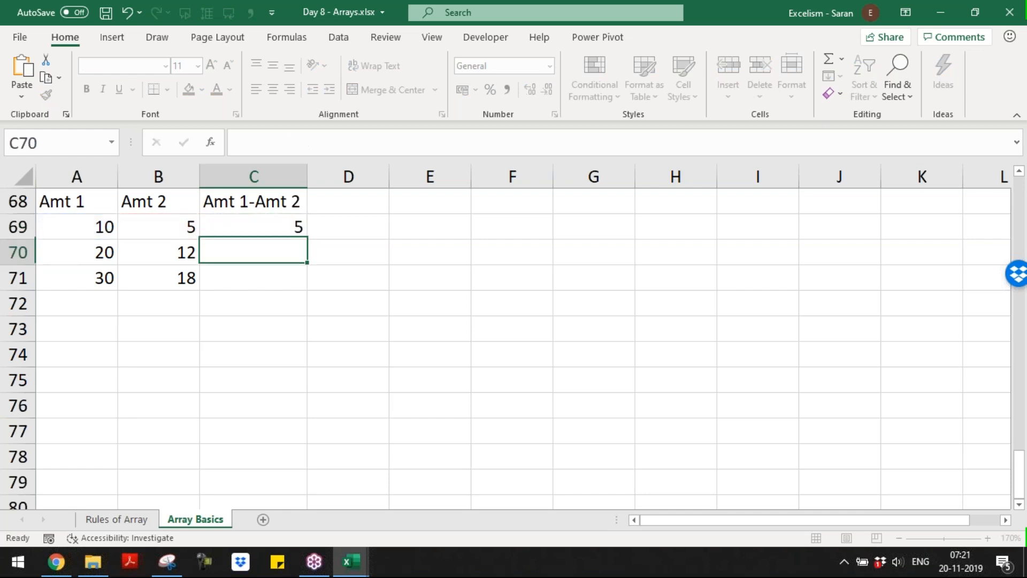
- Copy the C69 subtraction formula into C70:C71
{"action": "key", "text": "Up"}
{"action": "key", "text": "ctrl+c"}
{"action": "key", "text": "Down"}
{"action": "key", "text": "shift+Down"}
{"action": "key", "text": "ctrl+v"}
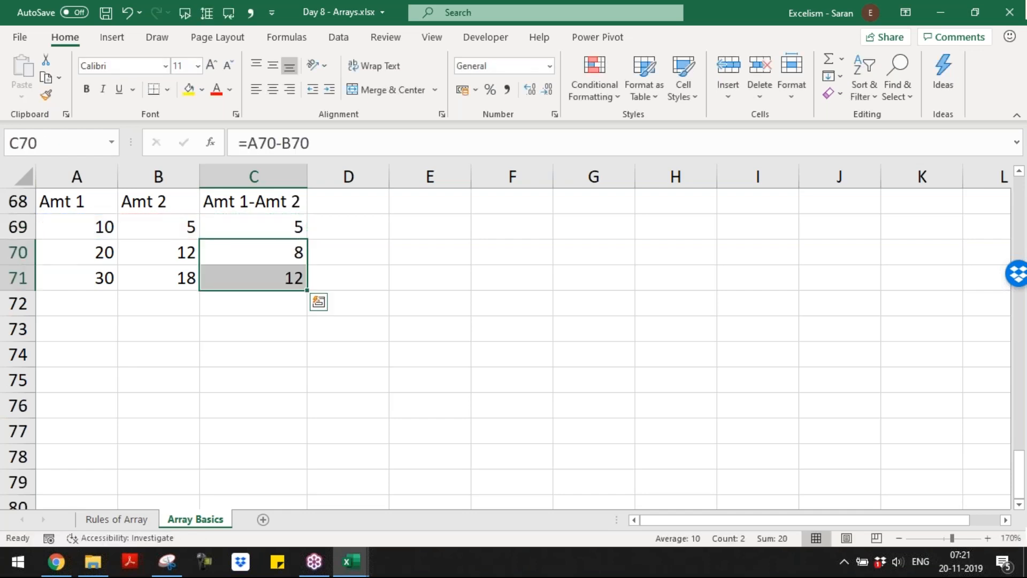
- Select D69:D71 and write the formula =A69:A71-B69:B71 for the range, keeping it open for editing
{"action": "key", "text": "Up"}
{"action": "key", "text": "Right"}
{"action": "key", "text": "shift+Down"}
{"action": "key", "text": "shift+Down"}
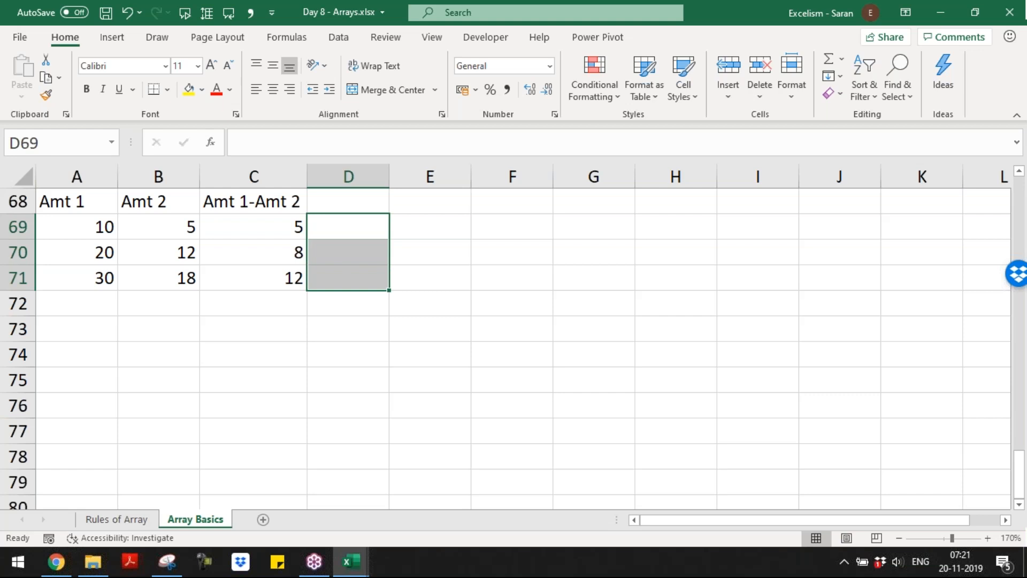
{"action": "type", "text": "="}
{"action": "left_click_drag", "start_coordinate": [99, 229], "coordinate": [96, 274]}
{"action": "type", "text": "-"}
{"action": "left_click_drag", "start_coordinate": [165, 239], "coordinate": [175, 280]}
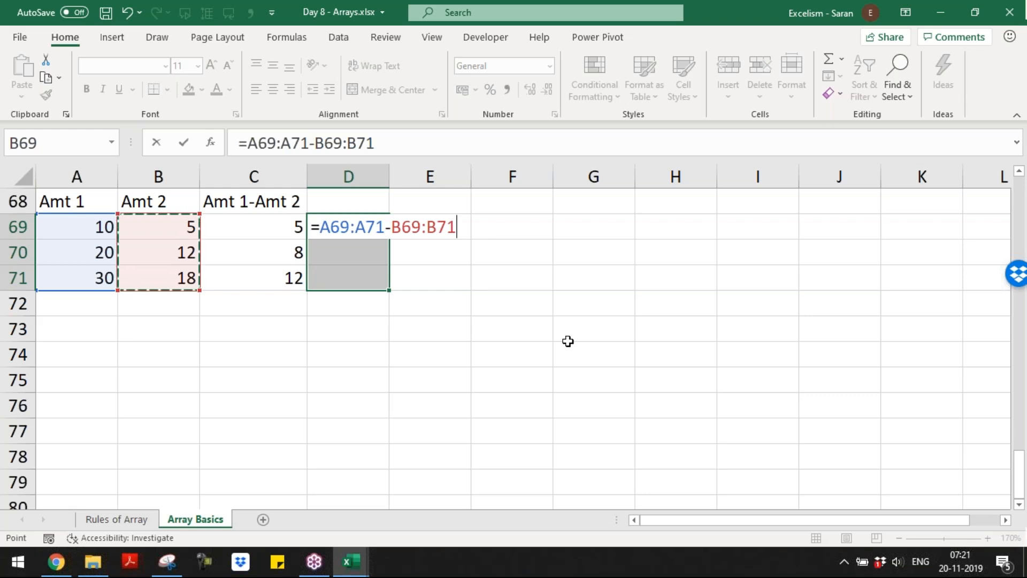
- Evaluate each range in the open D69:D71 formula and their difference as array constants, and discard the edit
{"action": "left_click_drag", "start_coordinate": [320, 227], "coordinate": [384, 222]}
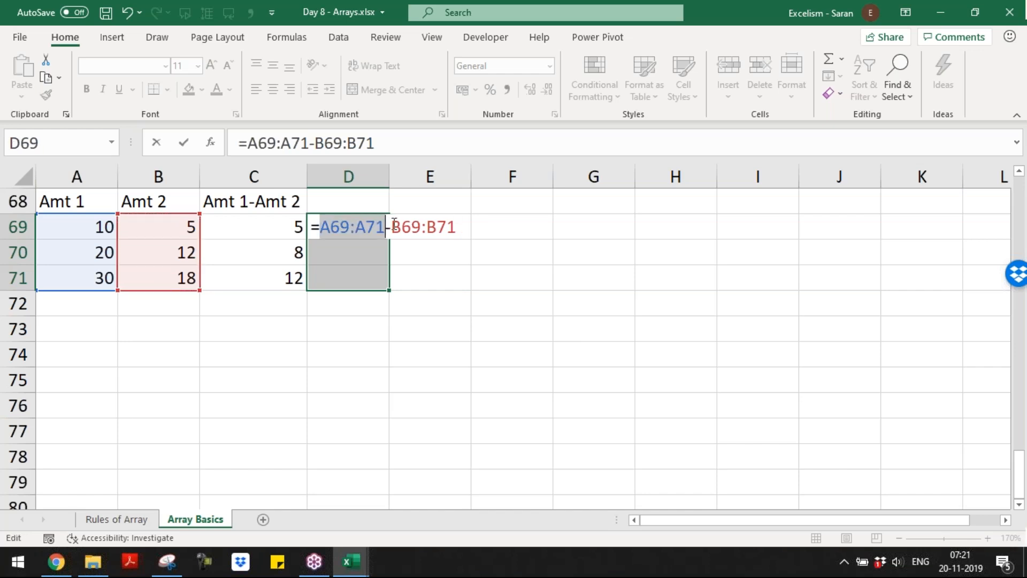
{"action": "left_click_drag", "start_coordinate": [392, 226], "coordinate": [548, 236]}
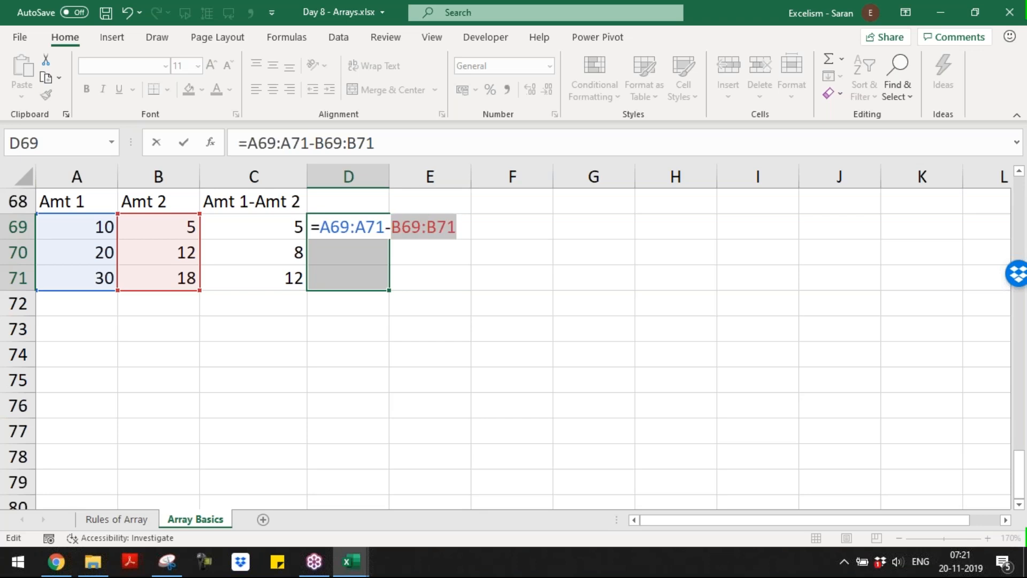
{"action": "left_click_drag", "start_coordinate": [320, 227], "coordinate": [385, 225]}
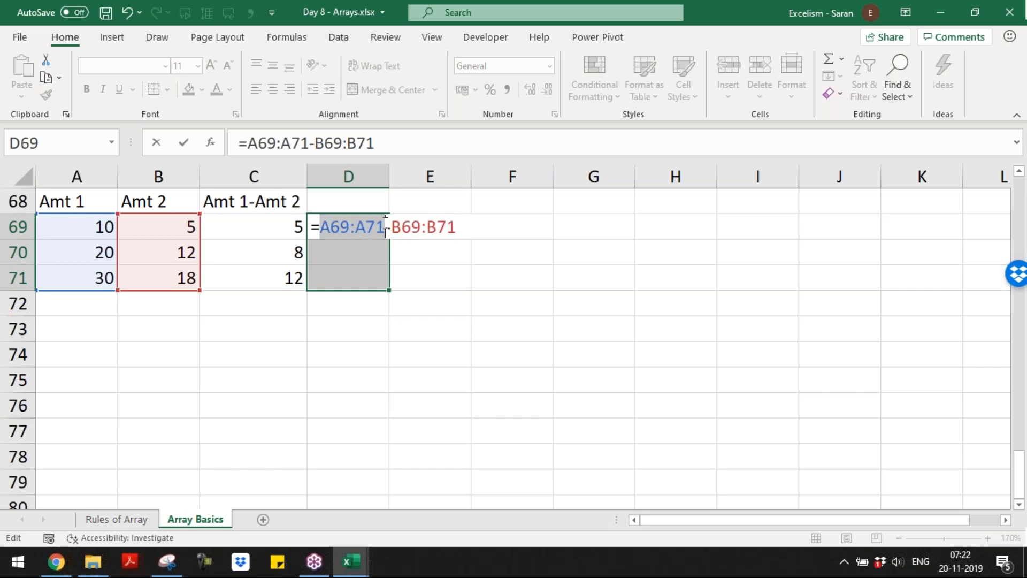
{"action": "key", "text": "F9"}
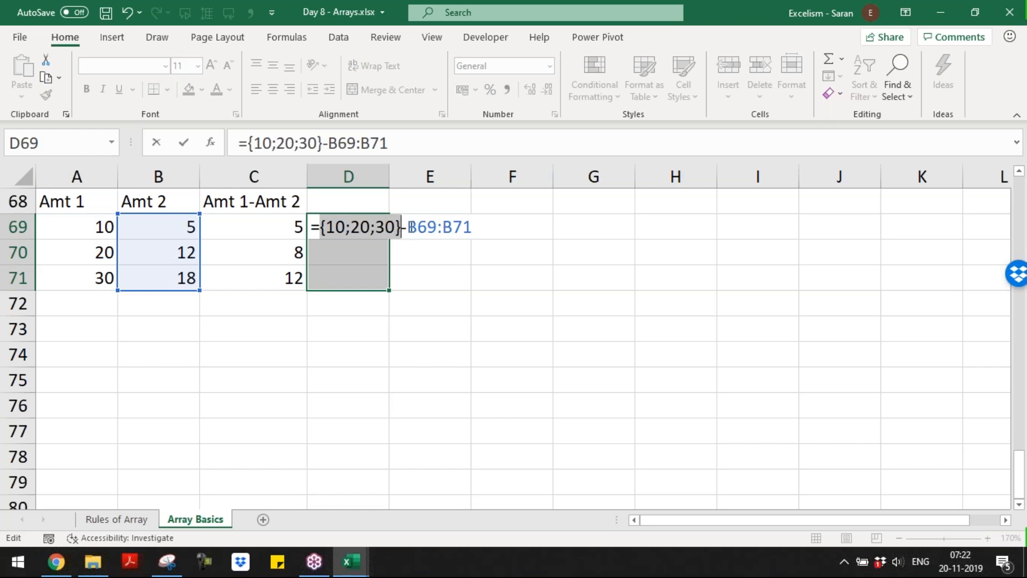
{"action": "left_click_drag", "start_coordinate": [406, 227], "coordinate": [526, 230]}
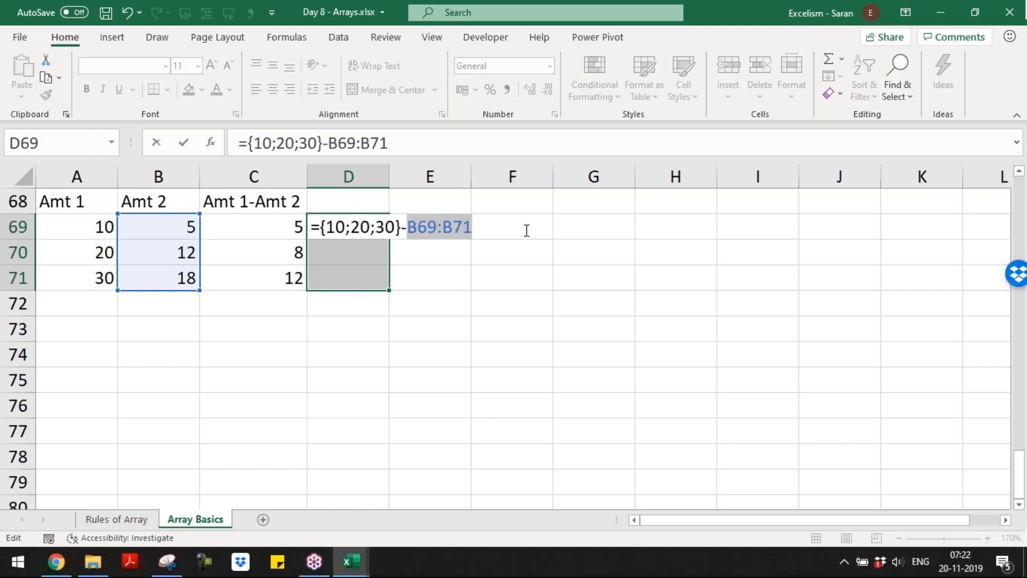
{"action": "key", "text": "F9"}
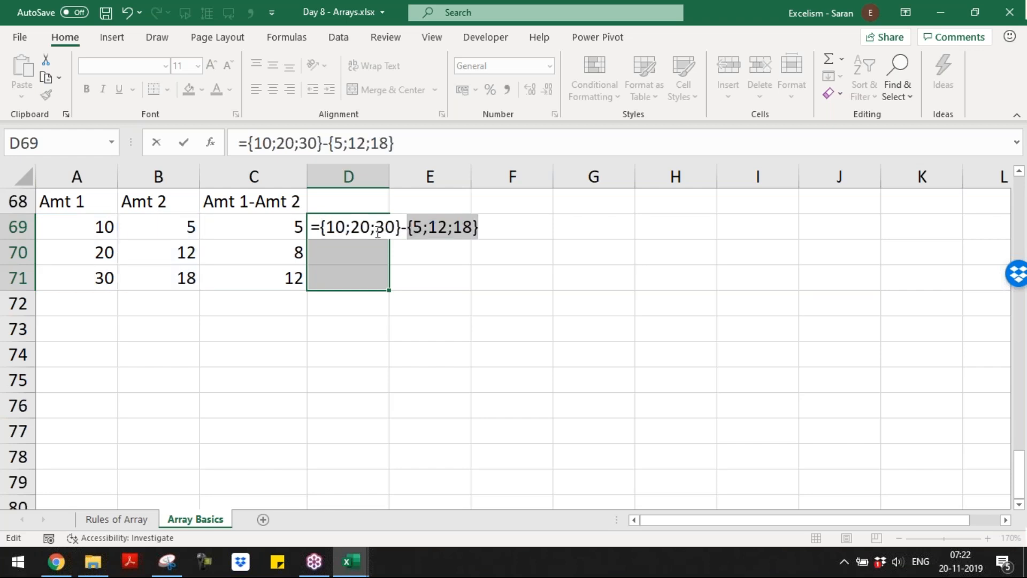
{"action": "left_click", "coordinate": [318, 227]}
{"action": "left_click_drag", "start_coordinate": [319, 227], "coordinate": [478, 227]}
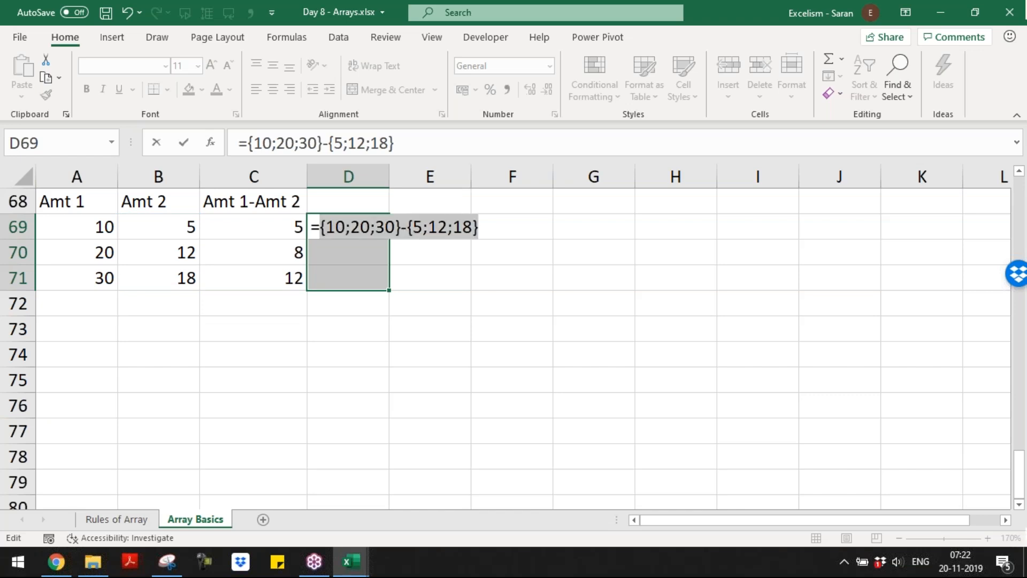
{"action": "key", "text": "F9"}
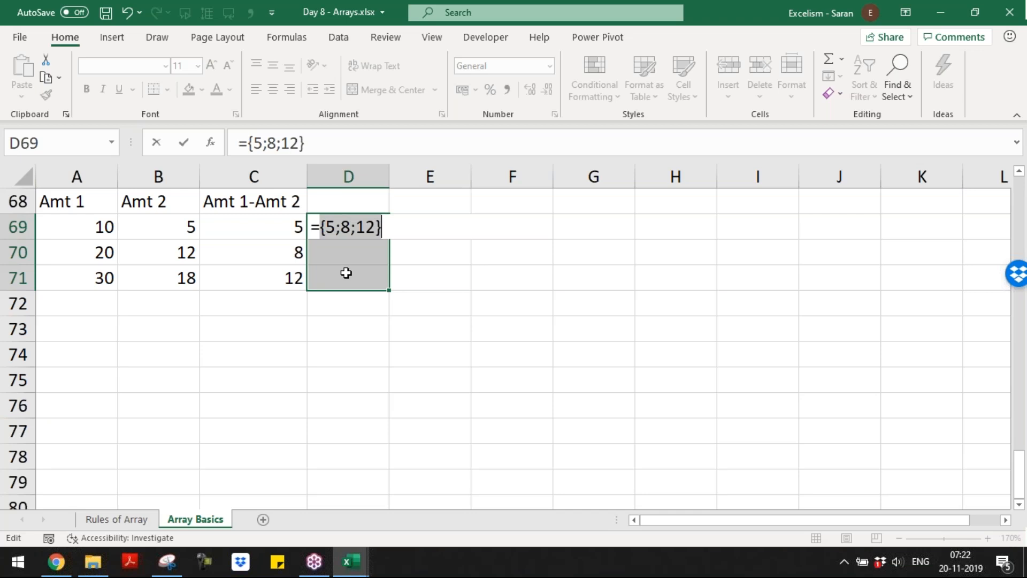
{"action": "key", "text": "Escape"}
- Enter the array formula =A69:A71-B69:B71 across D69:D71
{"action": "type", "text": "="}
{"action": "left_click_drag", "start_coordinate": [75, 231], "coordinate": [85, 281]}
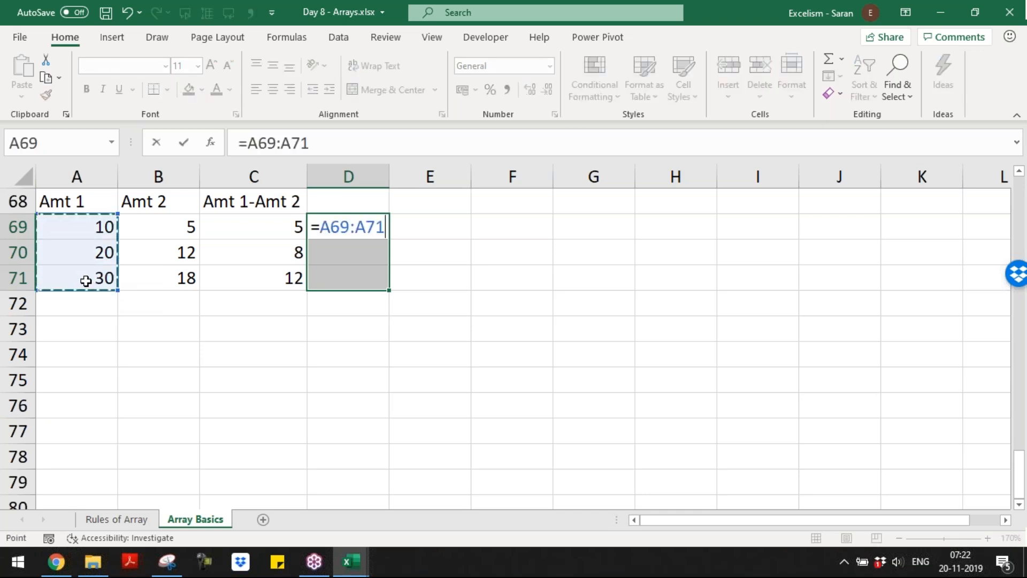
{"action": "type", "text": "-"}
{"action": "left_click_drag", "start_coordinate": [159, 230], "coordinate": [162, 277]}
{"action": "key", "text": "ctrl+shift+Return"}
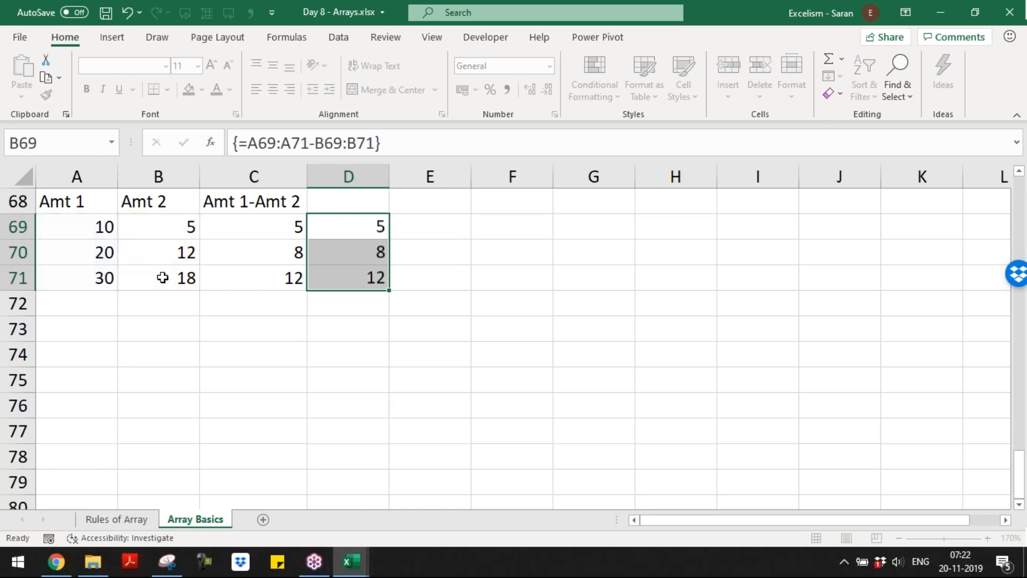
- Enter the headers Amt 1, Amt 2 and Amt 1*Amt 2 in A73:C73
{"action": "left_click", "coordinate": [92, 334]}
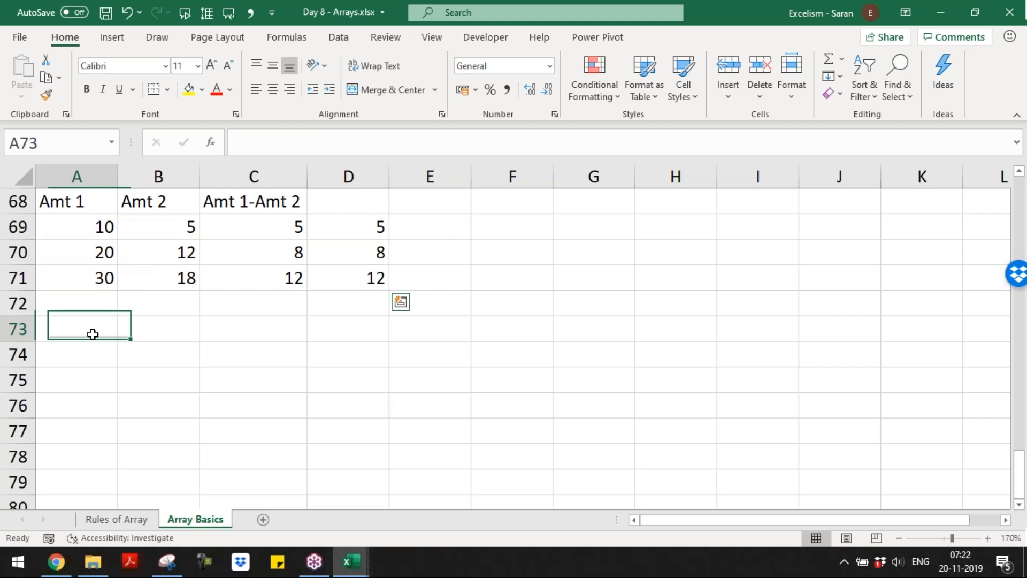
{"action": "type", "text": "Amt "}
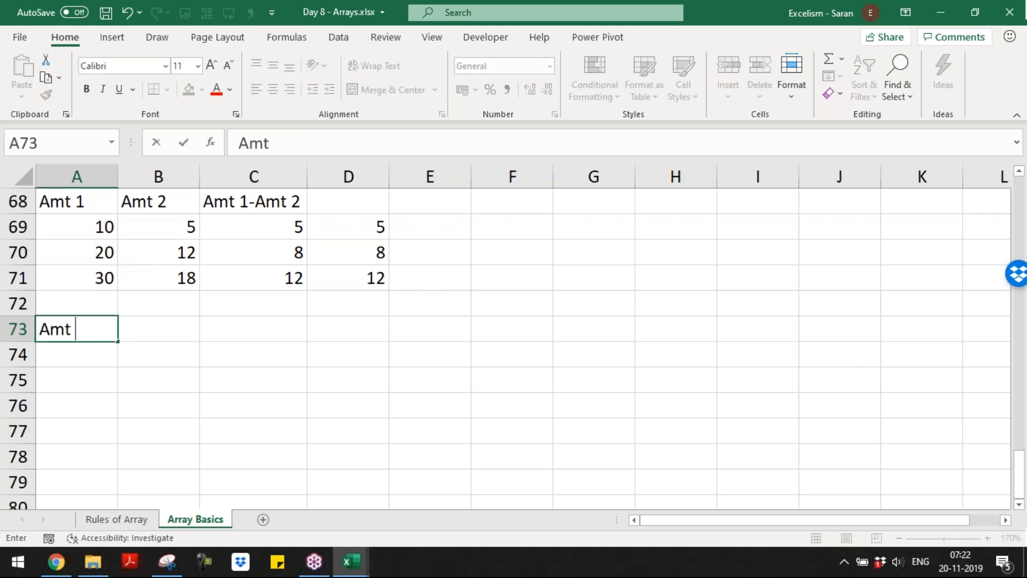
{"action": "type", "text": "1"}
{"action": "key", "text": "Tab"}
{"action": "type", "text": "Amt 2"}
{"action": "key", "text": "Tab"}
{"action": "type", "text": "Am"}
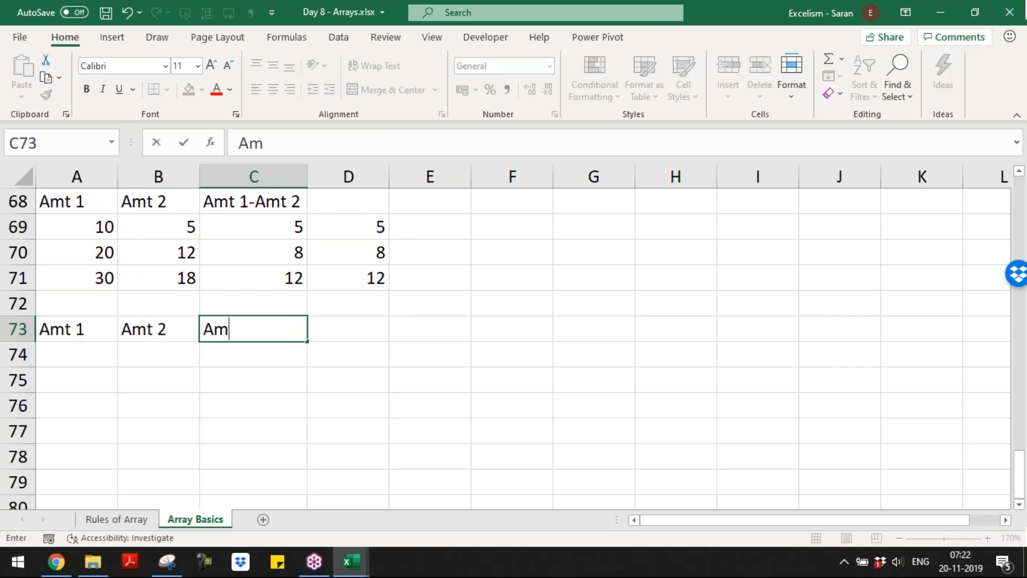
{"action": "type", "text": "t 1*Amt"}
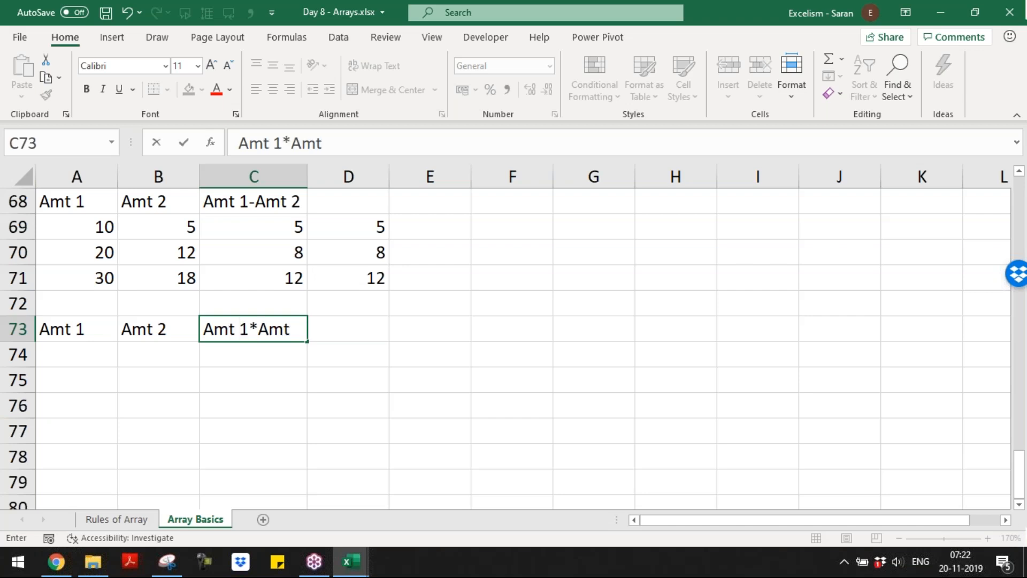
{"action": "type", "text": " 2"}
{"action": "key", "text": "Return"}
- Enter the values 10, 20 and 30 under Amt 1 in A74:A76
{"action": "type", "text": "10"}
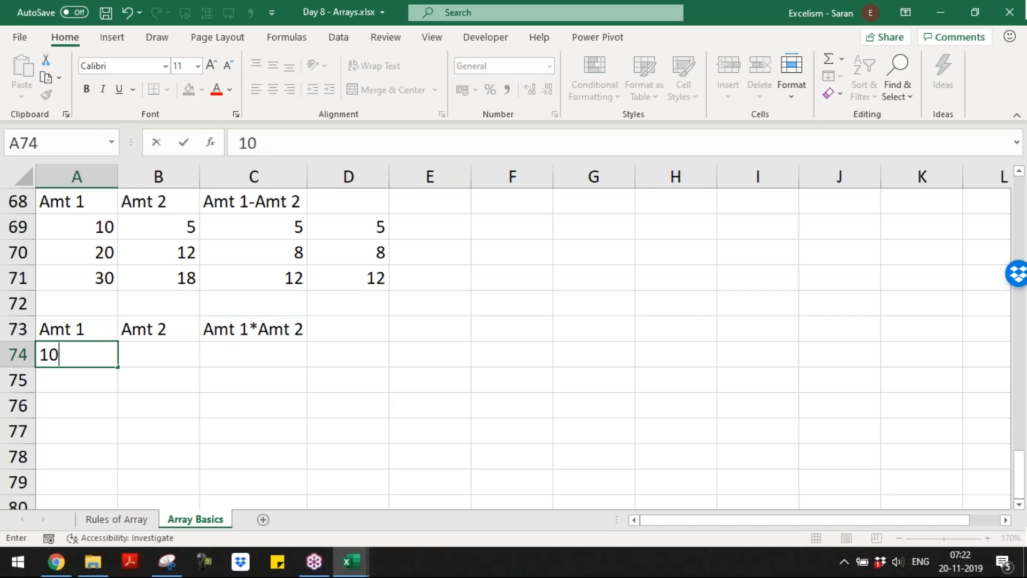
{"action": "key", "text": "Return"}
{"action": "type", "text": "20"}
{"action": "key", "text": "Return"}
{"action": "type", "text": "30"}
{"action": "key", "text": "Up"}
{"action": "type", "text": "1"}
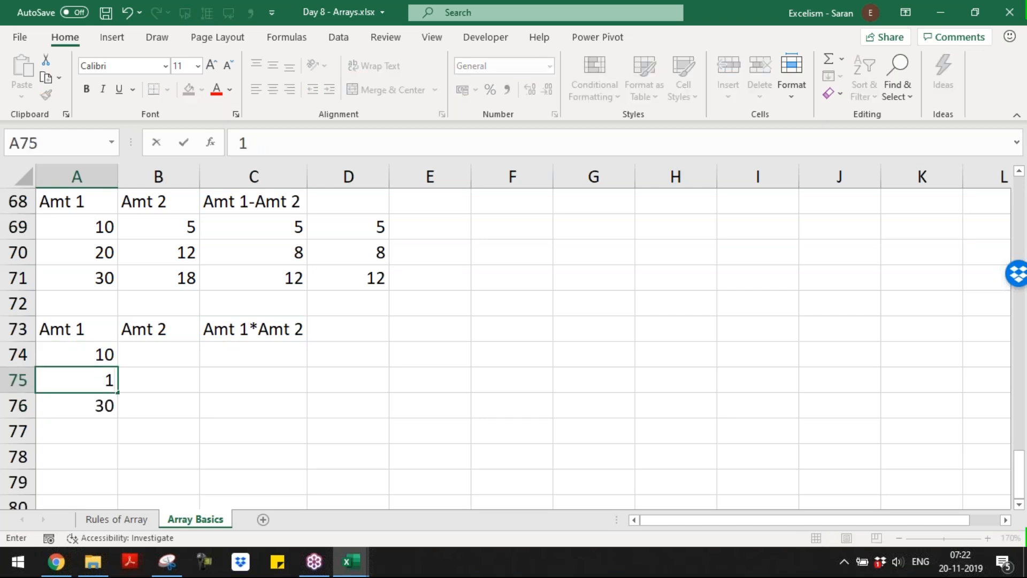
{"action": "key", "text": "Escape"}
- Enter the values 1, 2 and 3 under Amt 2 in B74:B76
{"action": "key", "text": "Up"}
{"action": "key", "text": "Right"}
{"action": "type", "text": "1"}
{"action": "key", "text": "Down"}
{"action": "type", "text": "2"}
{"action": "key", "text": "Down"}
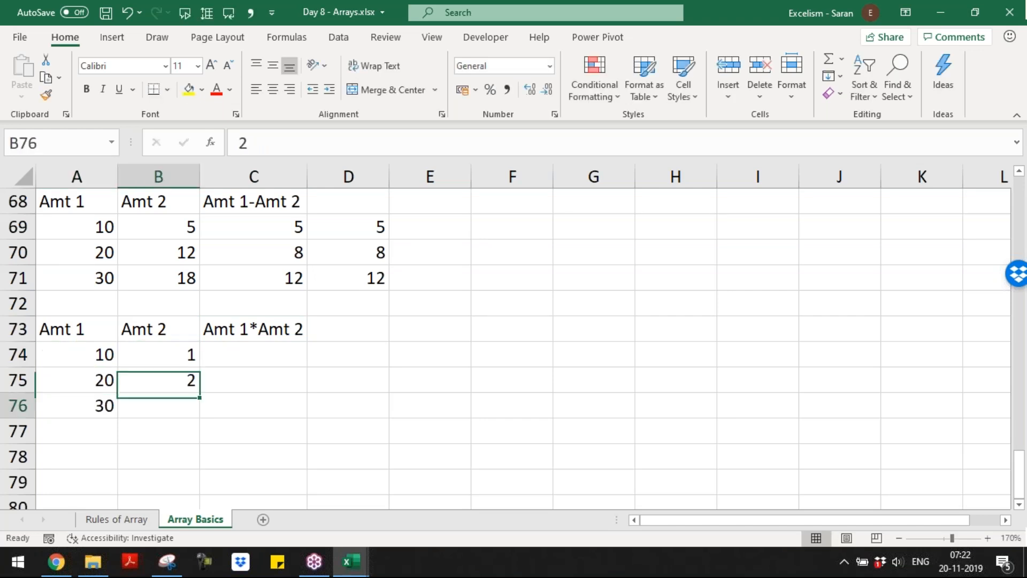
{"action": "type", "text": "3"}
{"action": "key", "text": "Up"}
- Enter the formula =A74*B74 in C74 to multiply Amt 1 by Amt 2
{"action": "key", "text": "Up"}
{"action": "key", "text": "Right"}
{"action": "type", "text": "="}
{"action": "key", "text": "Left"}
{"action": "key", "text": "Left"}
{"action": "type", "text": "*"}
{"action": "key", "text": "Left"}
{"action": "key", "text": "Return"}
- Copy the C74 multiplication formula into C75:C76
{"action": "key", "text": "Up"}
{"action": "key", "text": "ctrl+c"}
{"action": "key", "text": "Down"}
{"action": "key", "text": "shift+Down"}
{"action": "key", "text": "Return"}
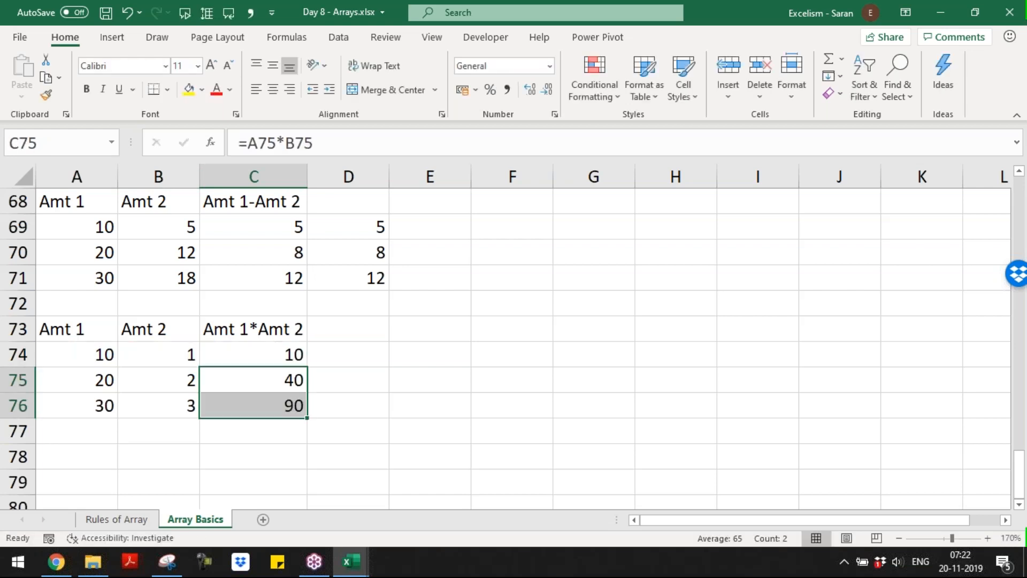
- Enter the array formula =A74:A76*B74:B76 across D74:D76
{"action": "key", "text": "Up"}
{"action": "key", "text": "Right"}
{"action": "key", "text": "shift+Down"}
{"action": "key", "text": "shift+Down"}
{"action": "type", "text": "="}
{"action": "key", "text": "Left"}
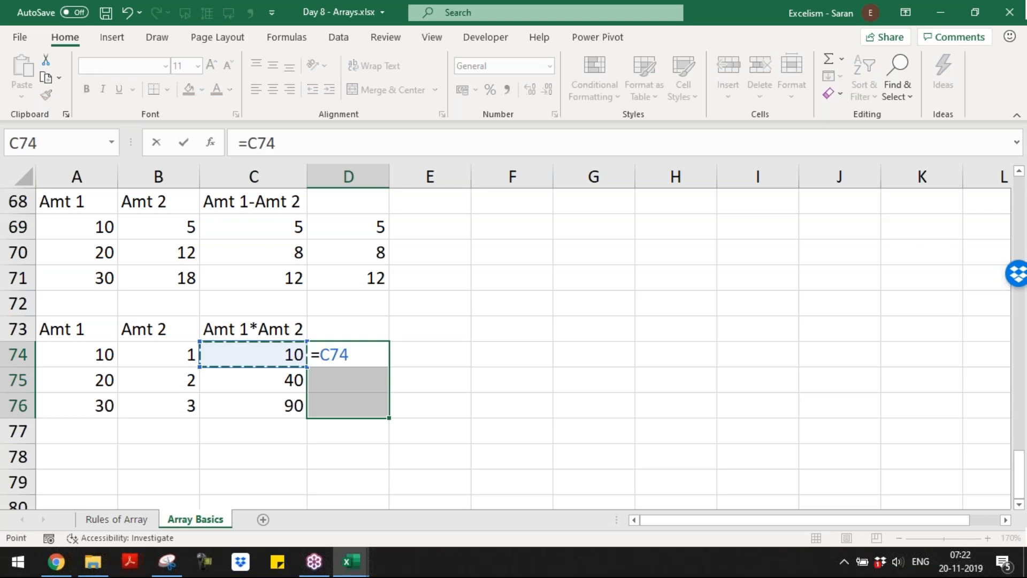
{"action": "key", "text": "Left"}
{"action": "key", "text": "Left"}
{"action": "key", "text": "shift+Down"}
{"action": "key", "text": "shift+Down"}
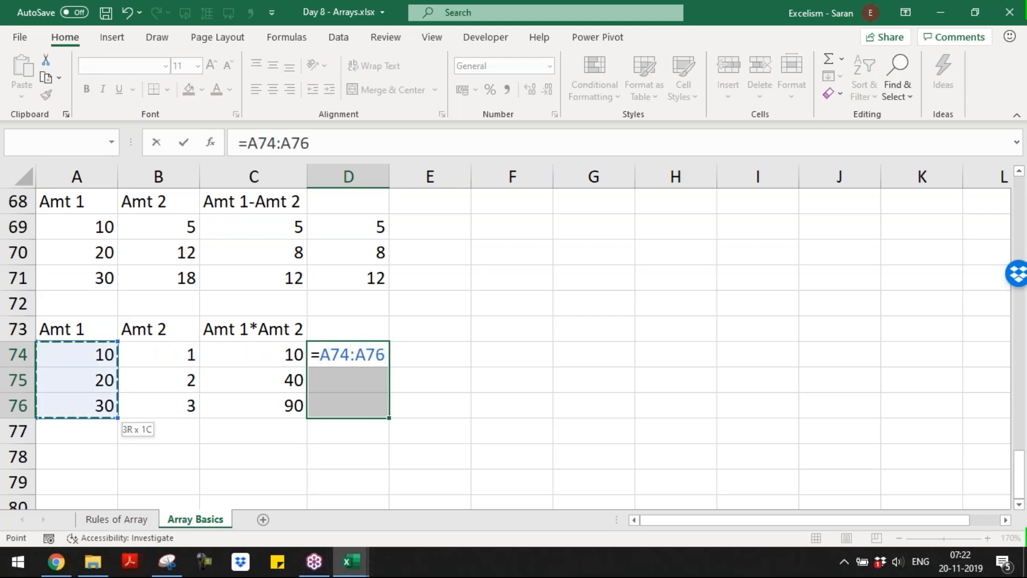
{"action": "type", "text": "*"}
{"action": "key", "text": "Left"}
{"action": "key", "text": "Left"}
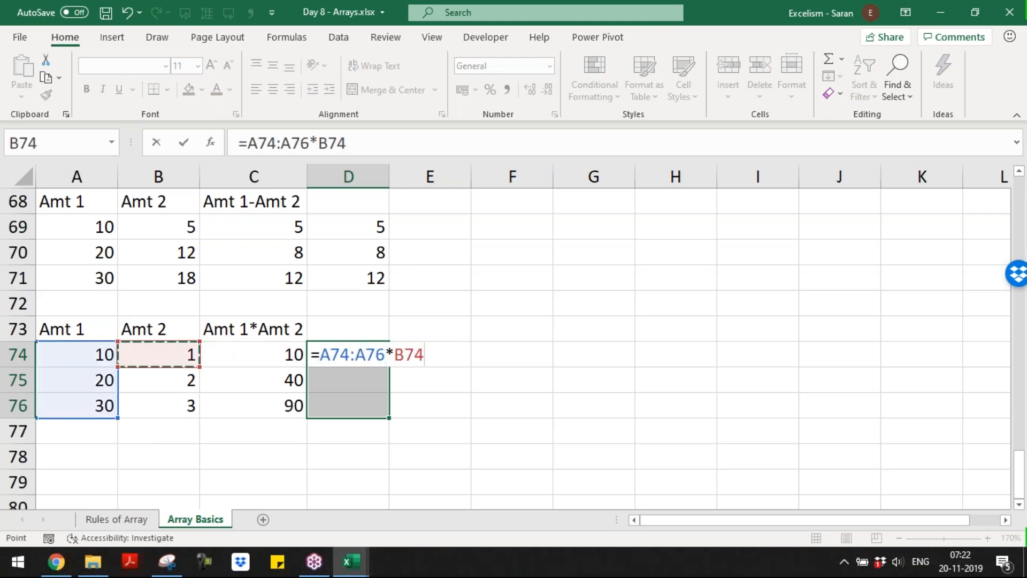
{"action": "key", "text": "shift+Down"}
{"action": "key", "text": "shift+Down"}
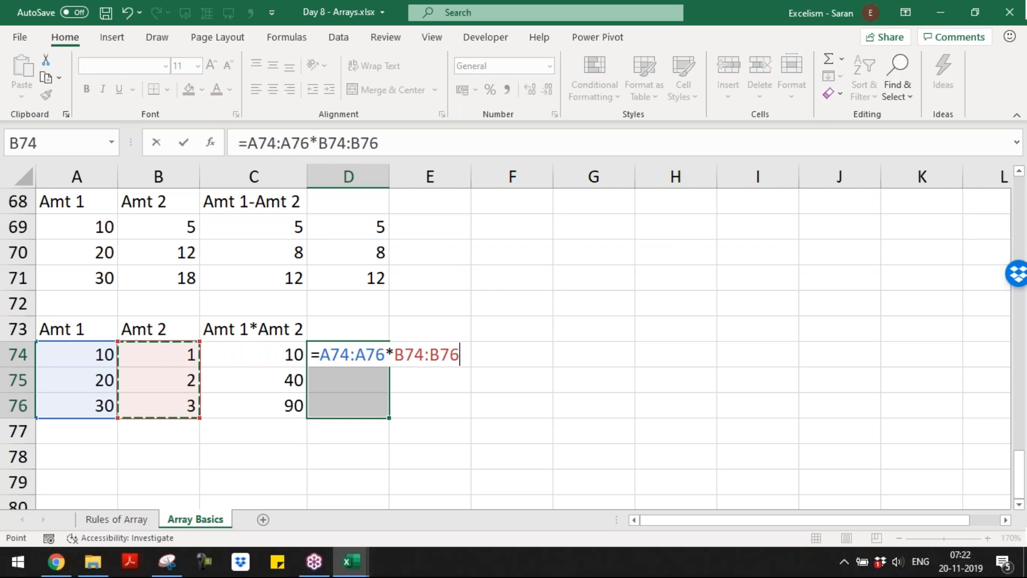
{"action": "key", "text": "ctrl+shift+Return"}
- Add AutoSum totals for C74:C76 in C77 and for D74:D76 in D77
{"action": "key", "text": "Left"}
{"action": "key", "text": "Down"}
{"action": "key", "text": "Down"}
{"action": "key", "text": "Down"}
{"action": "key", "text": "alt+equal"}
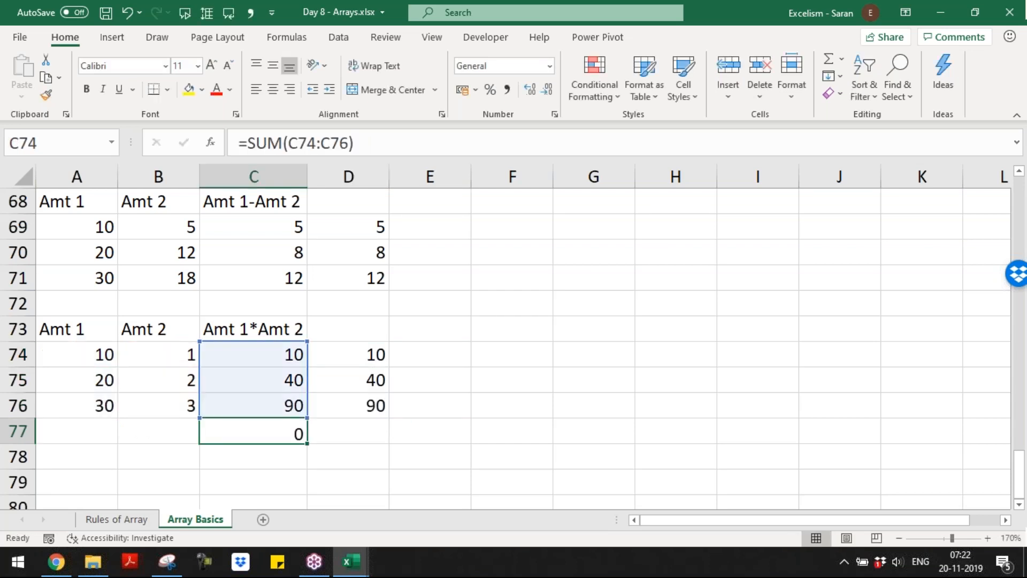
{"action": "key", "text": "ctrl+Return"}
{"action": "key", "text": "Right"}
{"action": "key", "text": "alt+equal"}
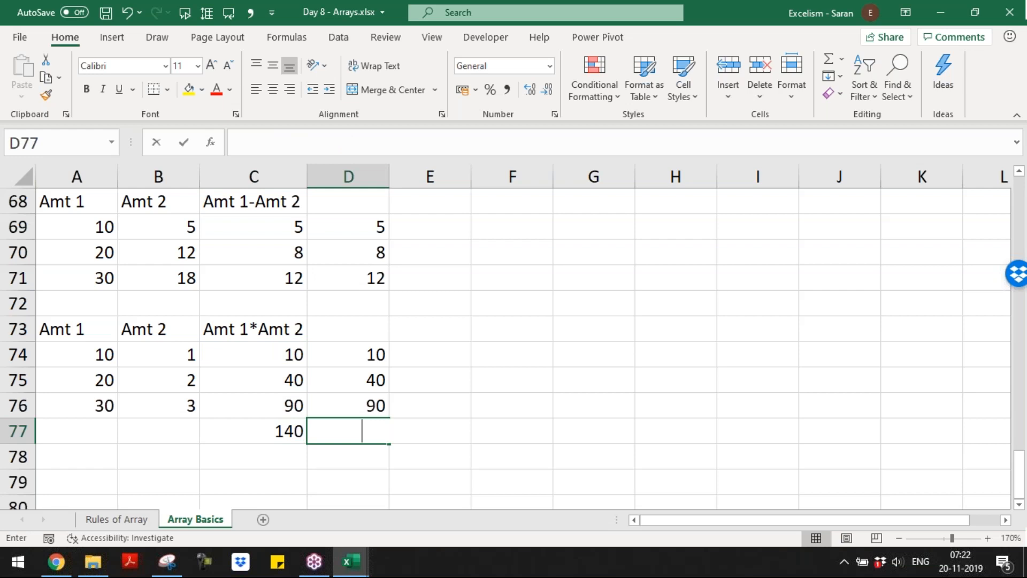
{"action": "key", "text": "Return"}
- Review the amounts, the two product columns and their totals in A74:D77
{"action": "key", "text": "Home"}
{"action": "key", "text": "Down"}
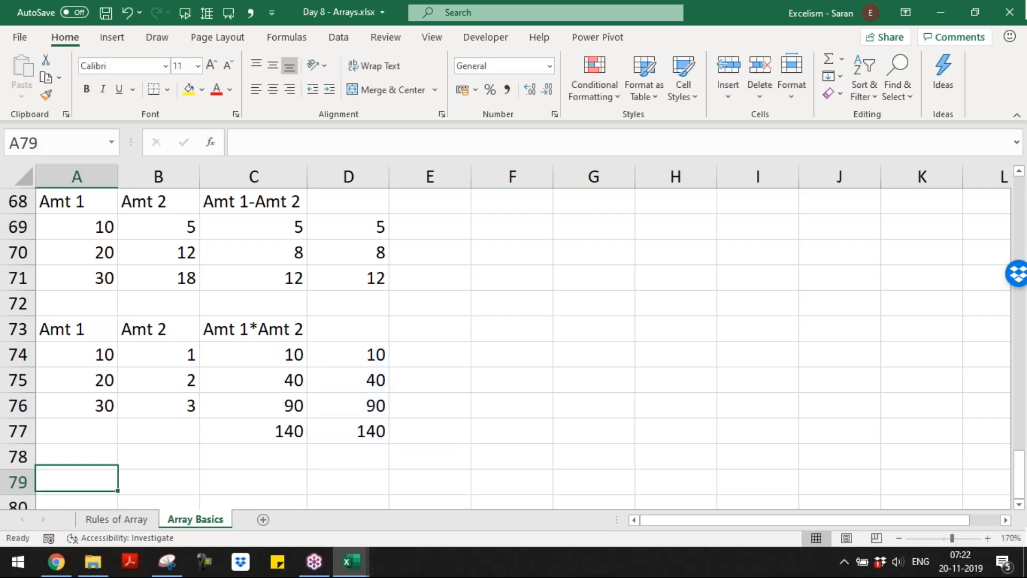
{"action": "key", "text": "Down"}
{"action": "key", "text": "Down"}
{"action": "key", "text": "Right"}
{"action": "key", "text": "Right"}
{"action": "key", "text": "ctrl+Up"}
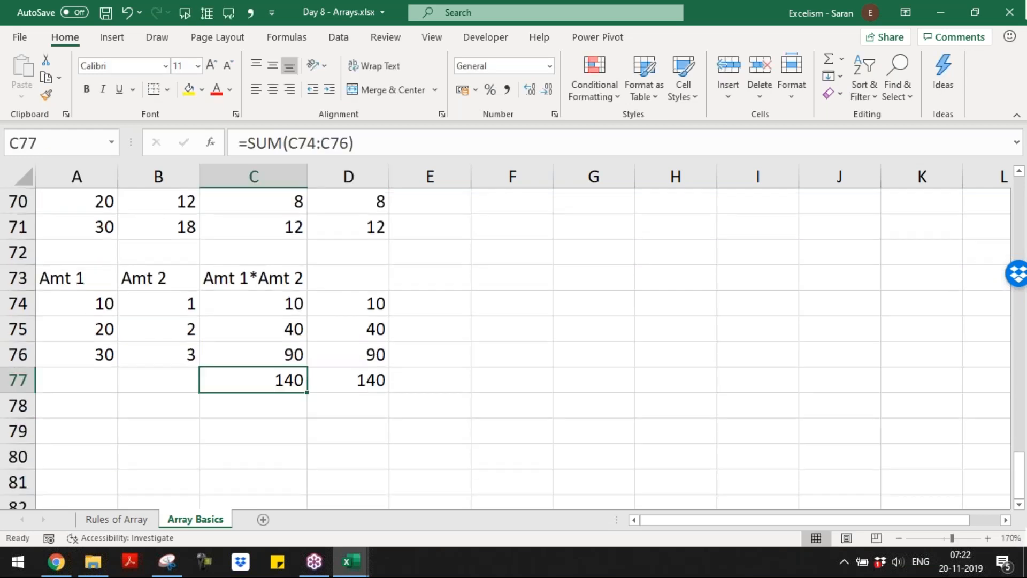
{"action": "key", "text": "Up"}
{"action": "key", "text": "Up"}
{"action": "key", "text": "Up"}
{"action": "key", "text": "Left"}
{"action": "key", "text": "Down"}
{"action": "key", "text": "Down"}
{"action": "key", "text": "Down"}
{"action": "key", "text": "Right"}
{"action": "key", "text": "Right"}
{"action": "key", "text": "Up"}
{"action": "key", "text": "Up"}
{"action": "key", "text": "Up"}
{"action": "key", "text": "Down"}
{"action": "key", "text": "Down"}
{"action": "key", "text": "Down"}
- Enter the array formula =SUM(A74:A76*B74:B76) in C78 to total the products in a single cell
{"action": "key", "text": "Down"}
{"action": "key", "text": "Left"}
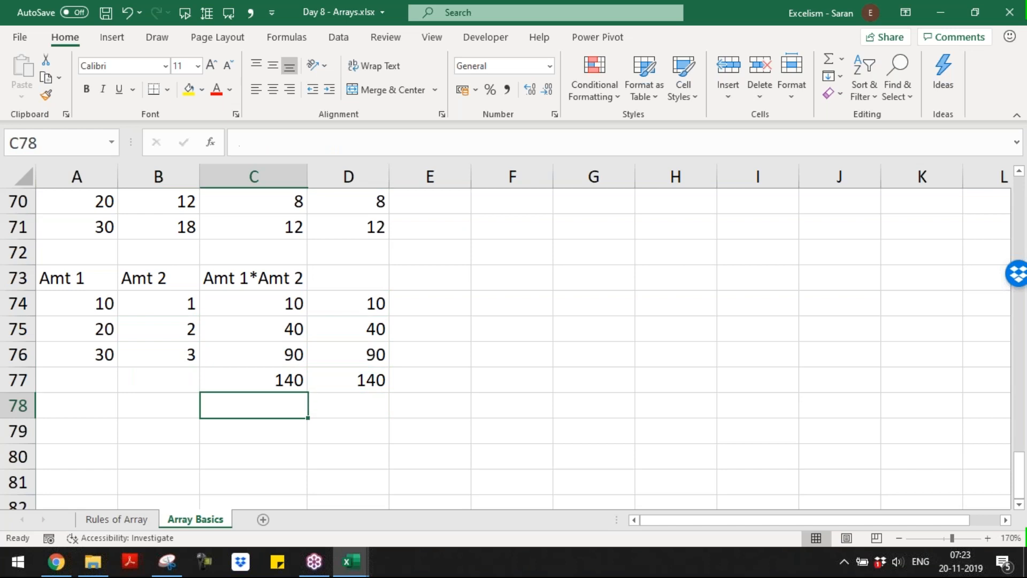
{"action": "type", "text": "="}
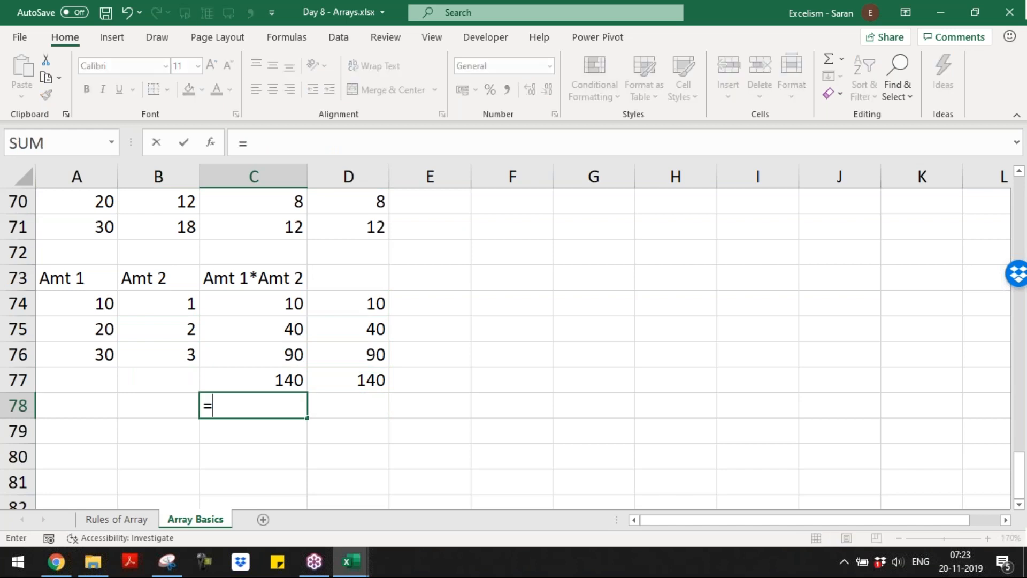
{"action": "type", "text": "SUM("}
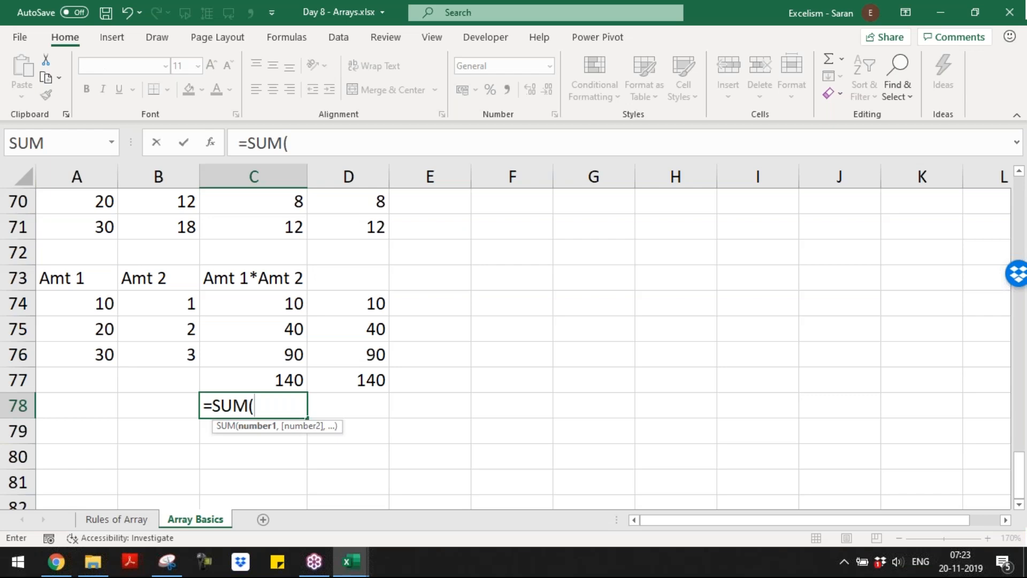
{"action": "left_click", "coordinate": [100, 303]}
{"action": "left_click_drag", "start_coordinate": [100, 304], "coordinate": [96, 366]}
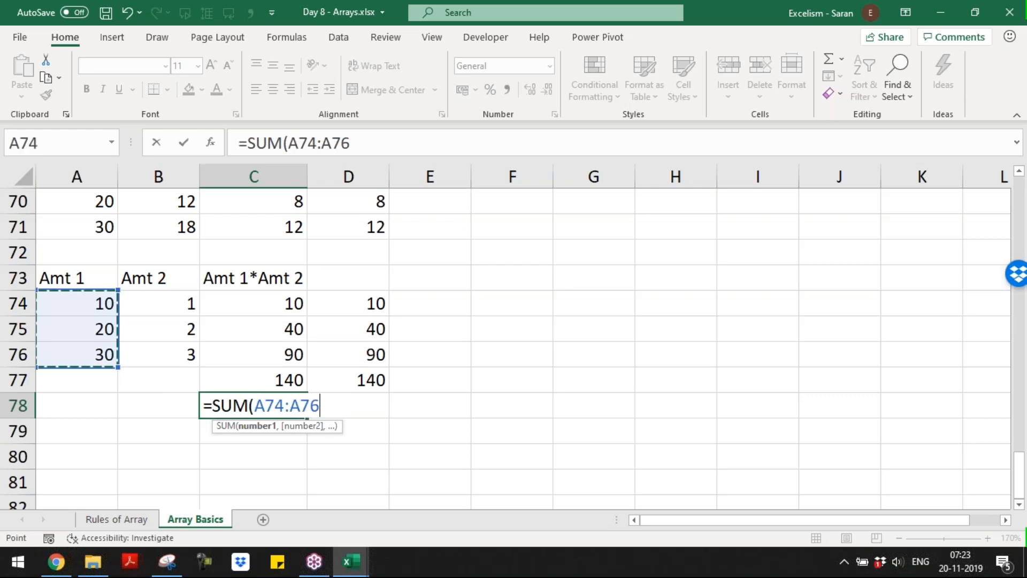
{"action": "type", "text": "*"}
{"action": "left_click_drag", "start_coordinate": [160, 303], "coordinate": [169, 362]}
{"action": "type", "text": ")"}
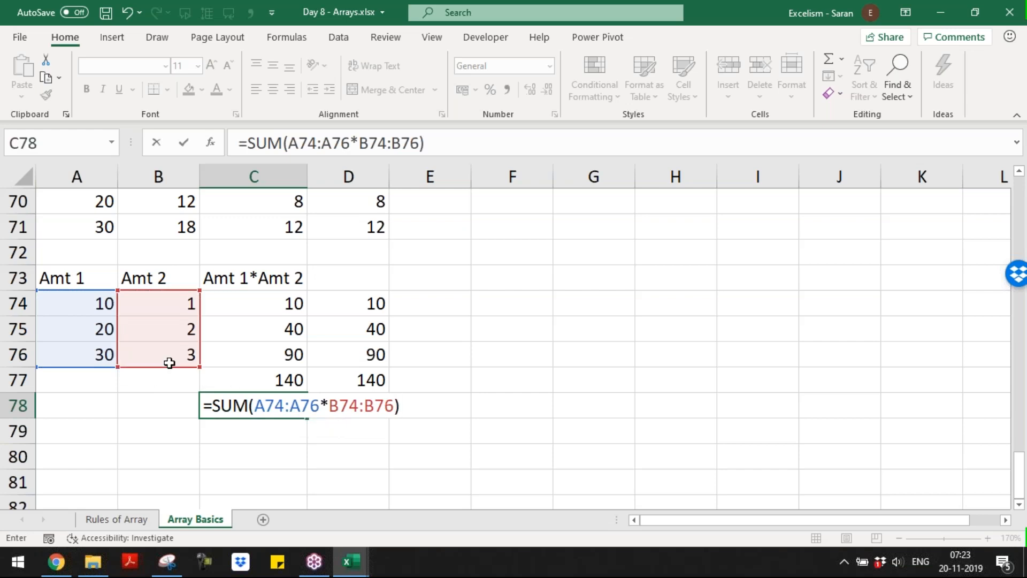
{"action": "left_click_drag", "start_coordinate": [257, 407], "coordinate": [319, 409]}
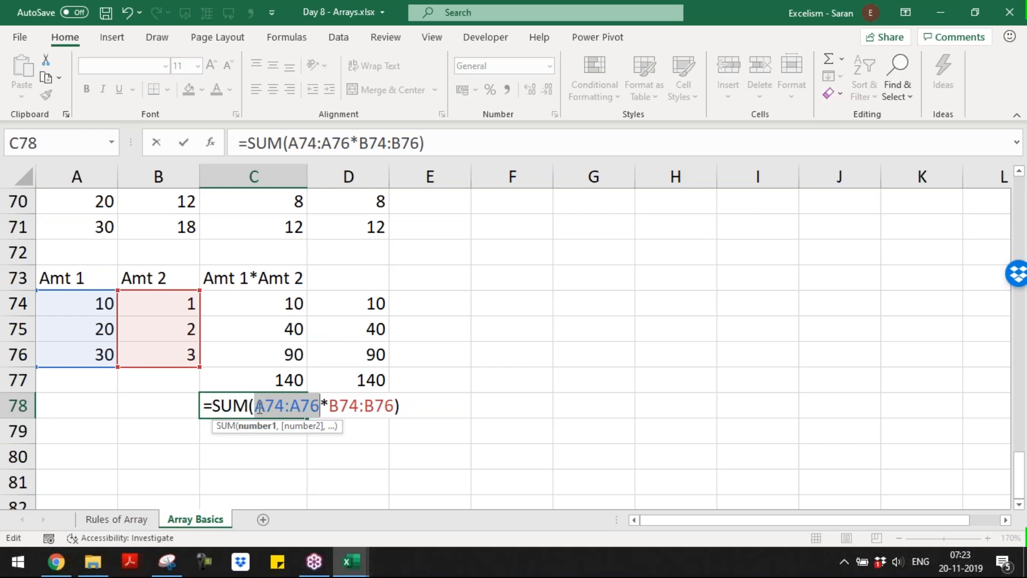
{"action": "left_click_drag", "start_coordinate": [258, 408], "coordinate": [325, 408]}
{"action": "double_click", "coordinate": [396, 406]}
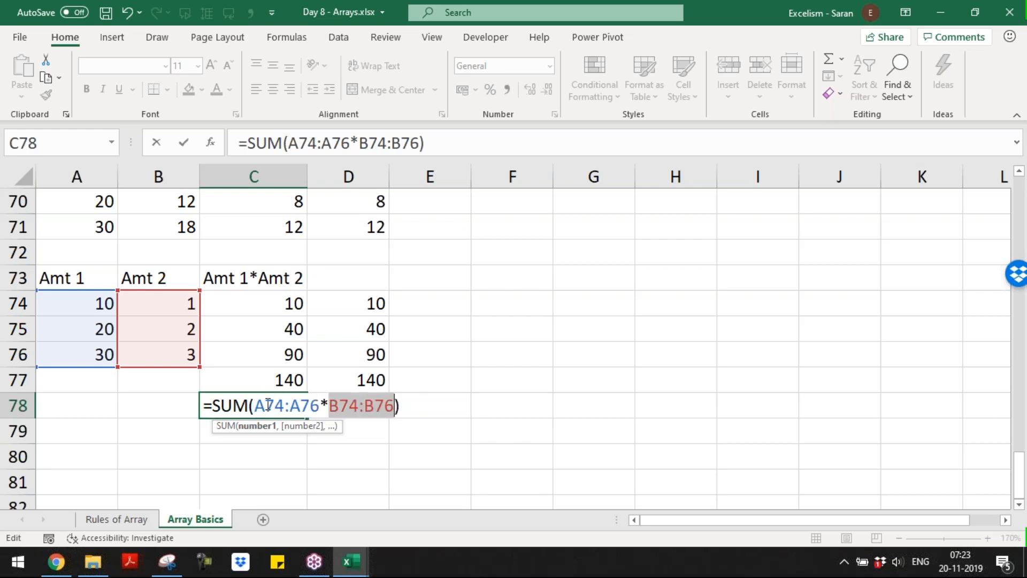
{"action": "left_click_drag", "start_coordinate": [255, 405], "coordinate": [396, 398]}
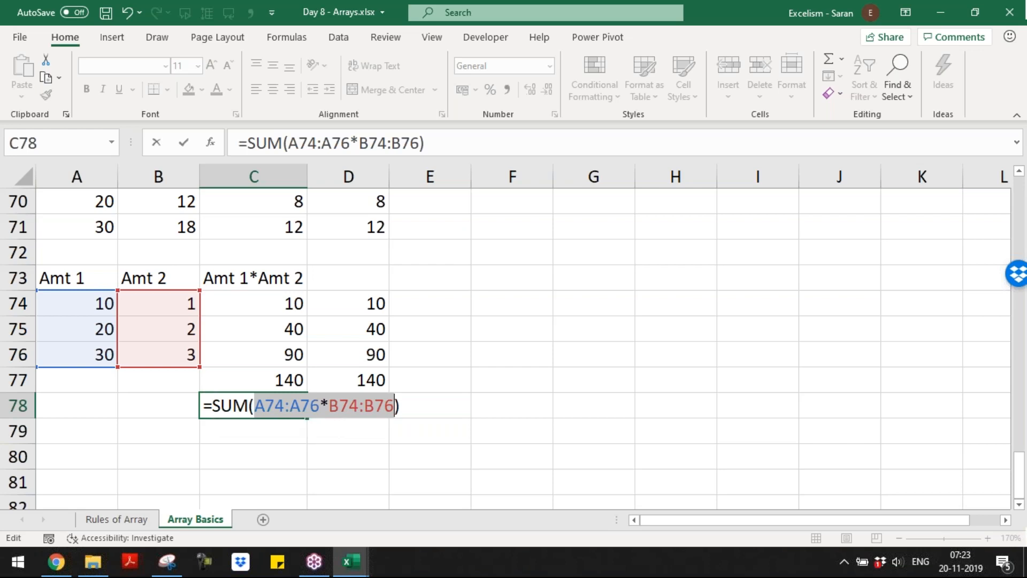
{"action": "key", "text": "ctrl+shift+Return"}
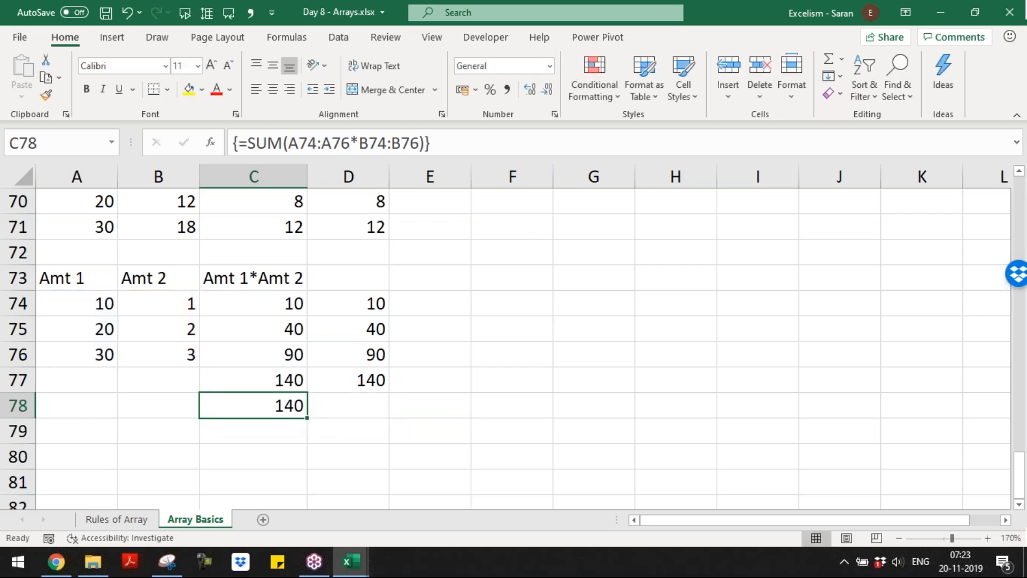
- Try to delete only cell D75 from the array formula in D74:D76
{"action": "key", "text": "Up"}
{"action": "key", "text": "Up"}
{"action": "key", "text": "Up"}
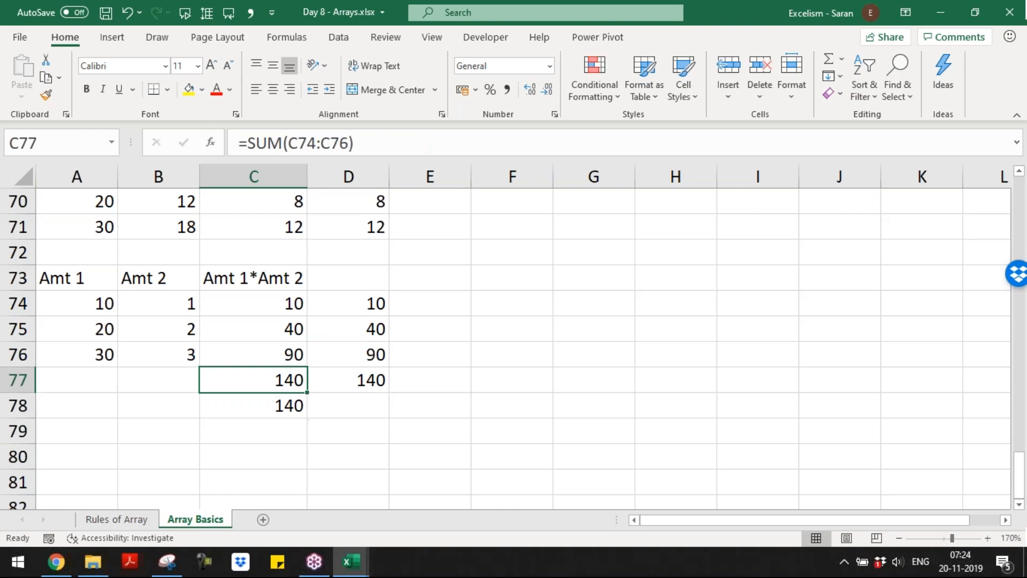
{"action": "key", "text": "Right"}
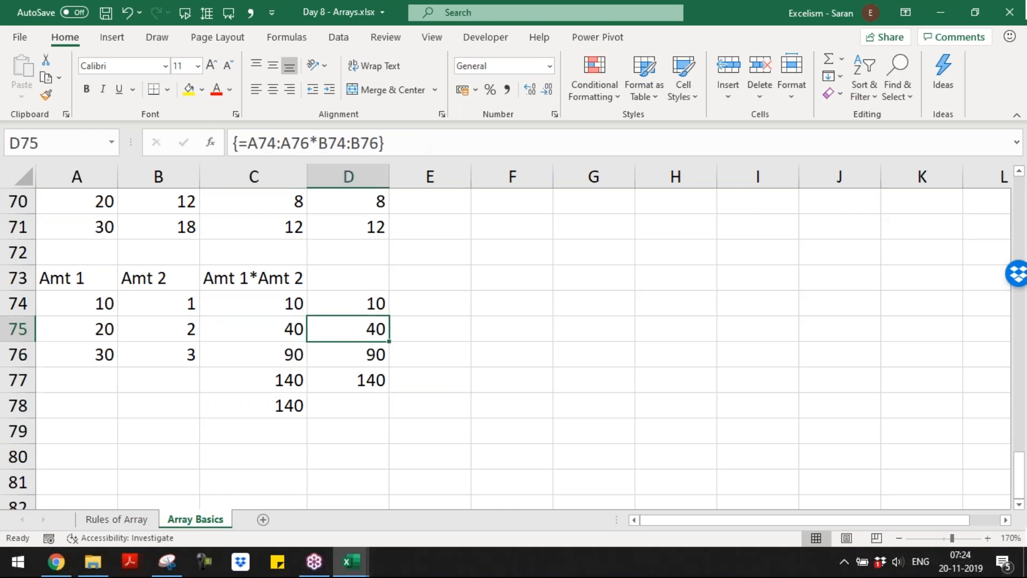
{"action": "key", "text": "Delete"}
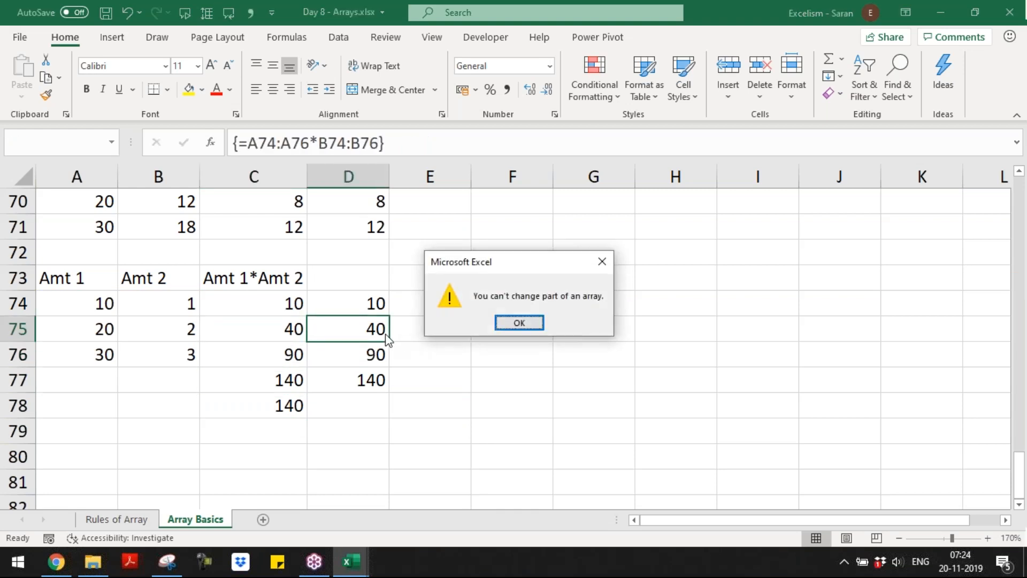
{"action": "left_click", "coordinate": [535, 322]}
- Fill D74:D76 with yellow and enter the note "These all three values are part of 1 Array" in E74
{"action": "left_click_drag", "start_coordinate": [376, 303], "coordinate": [373, 348]}
{"action": "left_click", "coordinate": [189, 90]}
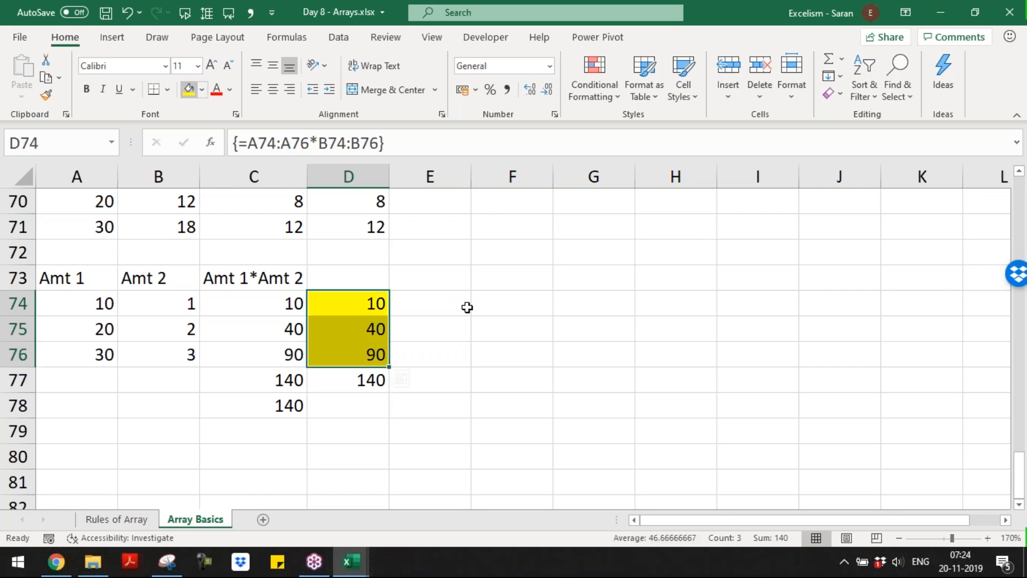
{"action": "left_click", "coordinate": [457, 306]}
{"action": "type", "text": "The"}
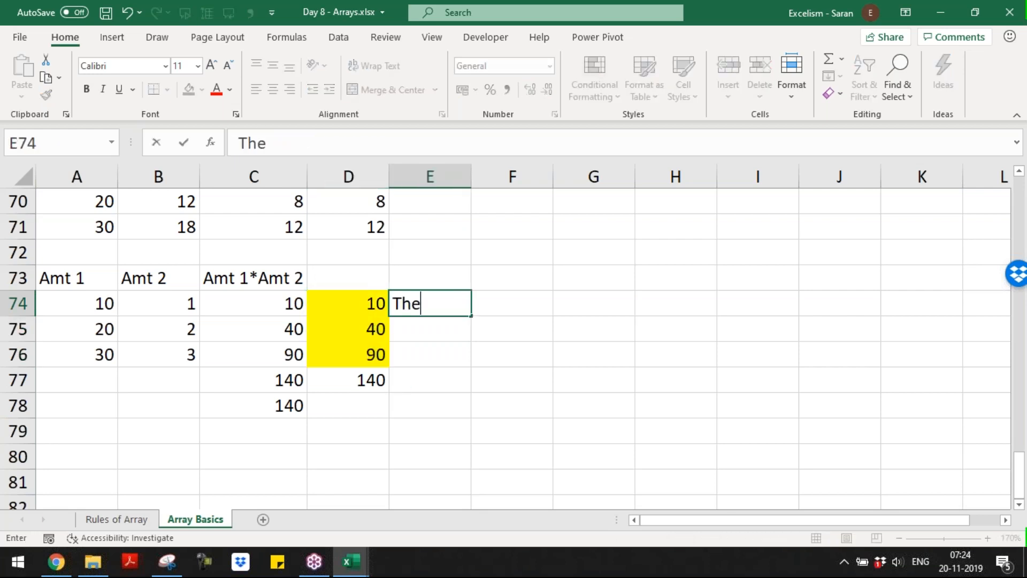
{"action": "type", "text": "se all three v"}
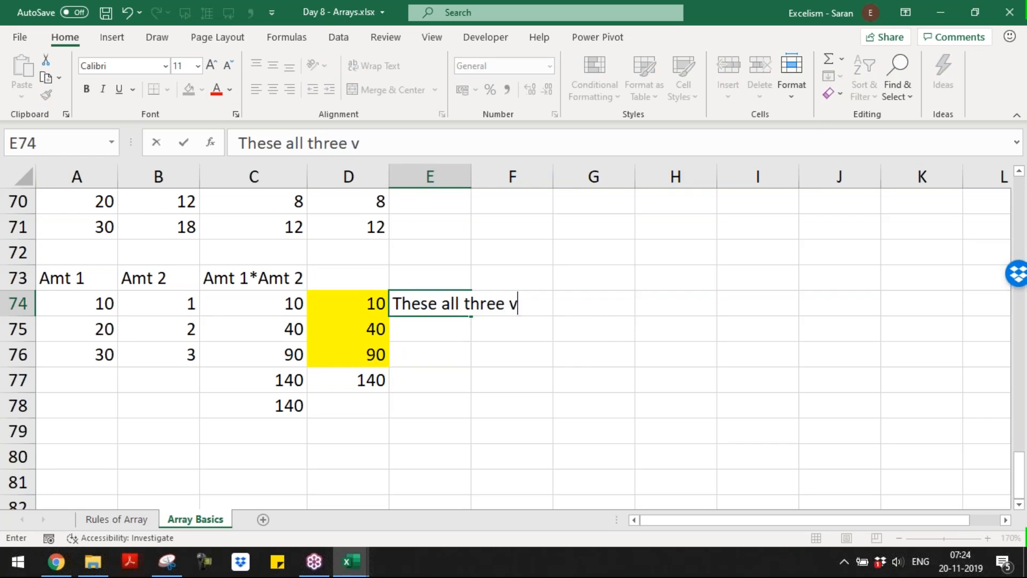
{"action": "type", "text": "alues are "}
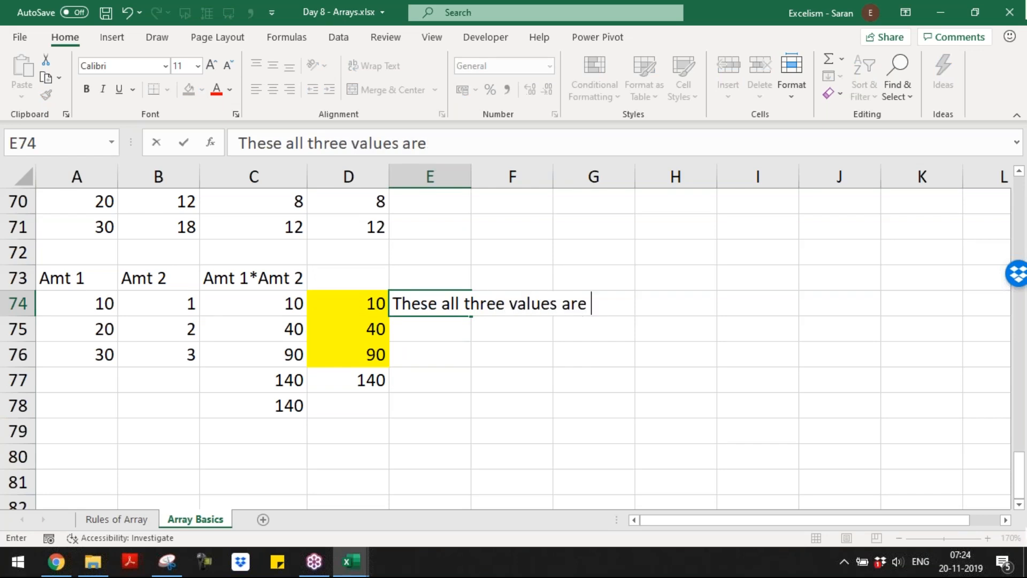
{"action": "type", "text": "part of "}
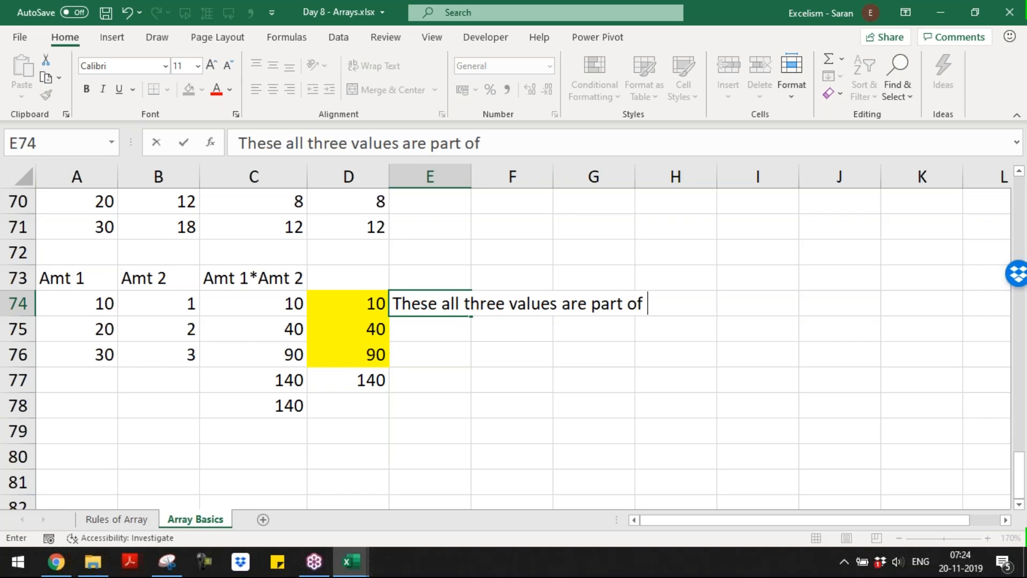
{"action": "type", "text": "1 Array"}
{"action": "key", "text": "Return"}
- Enter the note "Excel will not allow to change the part of Array" in E75
{"action": "type", "text": "E"}
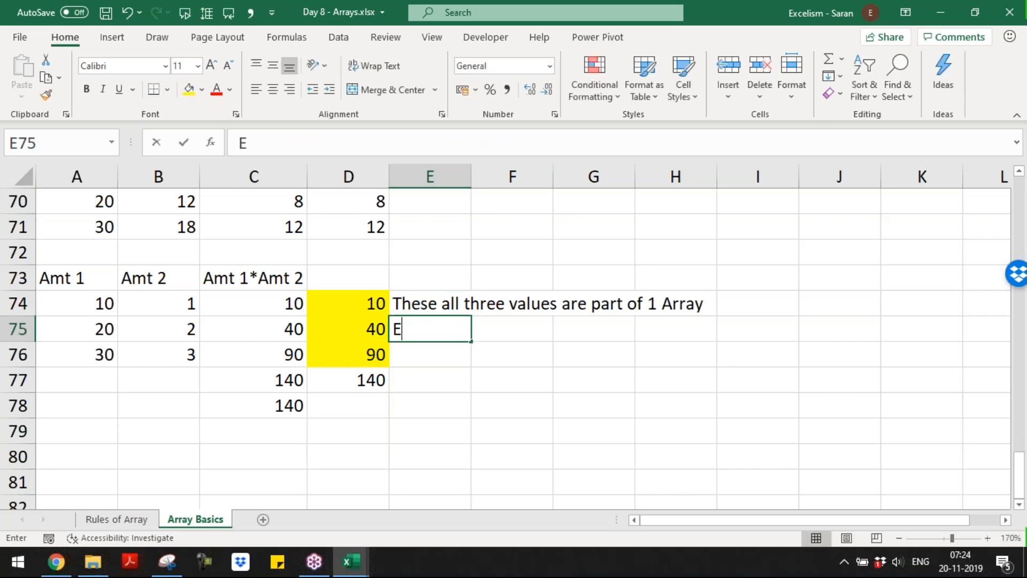
{"action": "type", "text": "xcel will not allow to chang"}
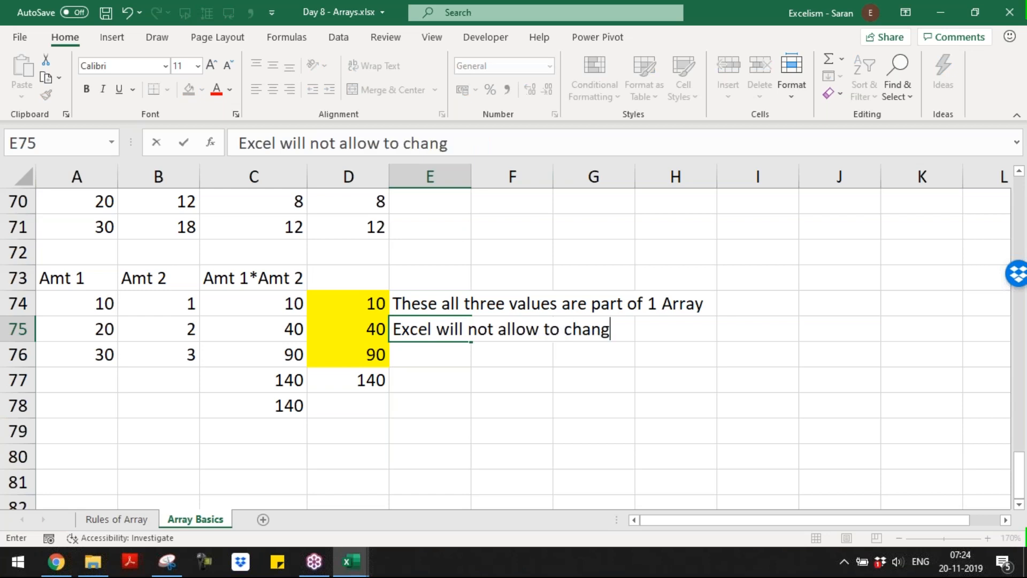
{"action": "type", "text": "e the part of A"}
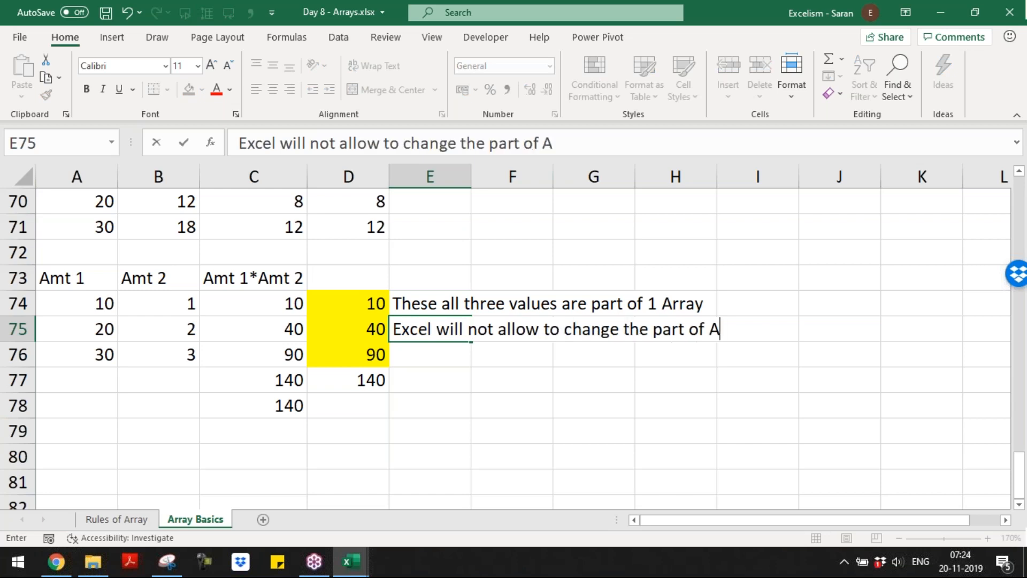
{"action": "type", "text": "rray"}
{"action": "key", "text": "Return"}
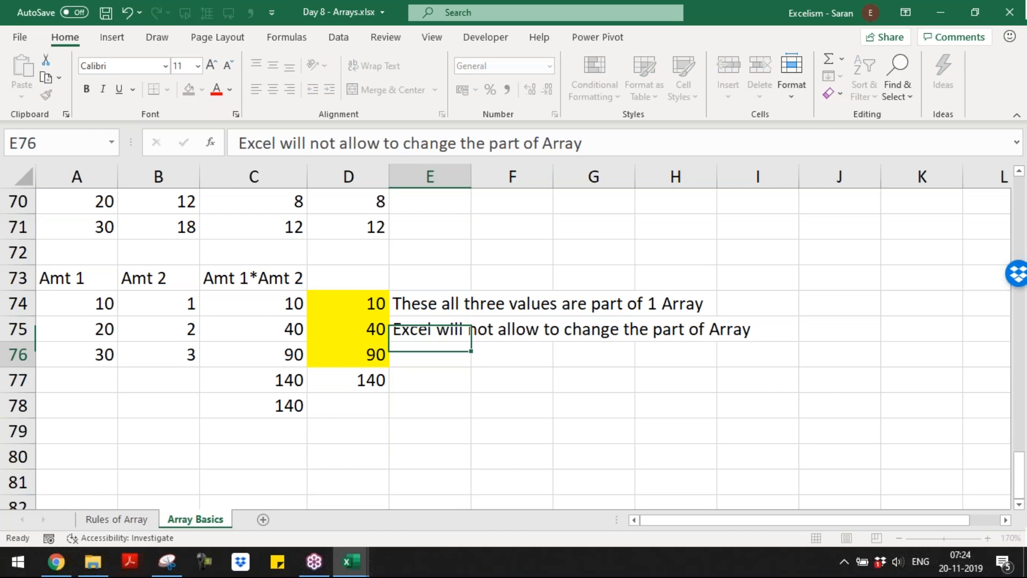
- Try to change the formula in D74 alone to =A74:A76*B74:B76+10 as a normal entry
{"action": "left_click", "coordinate": [366, 304]}
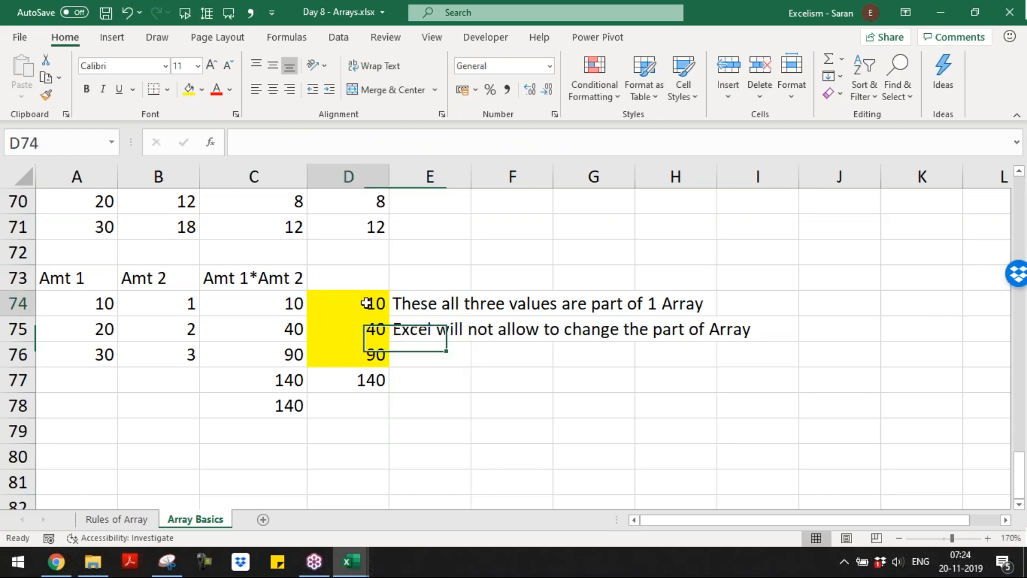
{"action": "double_click", "coordinate": [366, 304]}
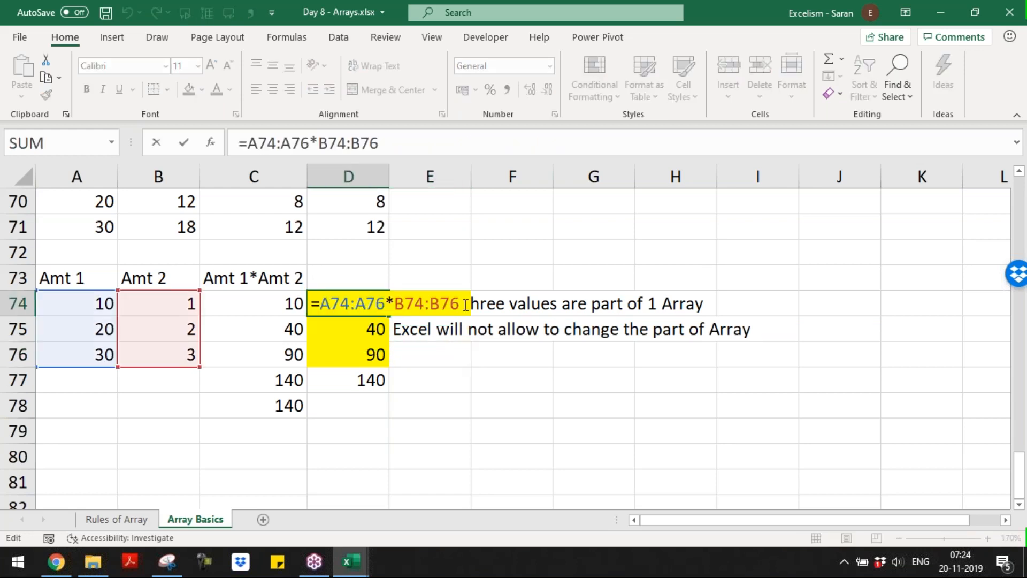
{"action": "type", "text": "+10"}
{"action": "key", "text": "Return"}
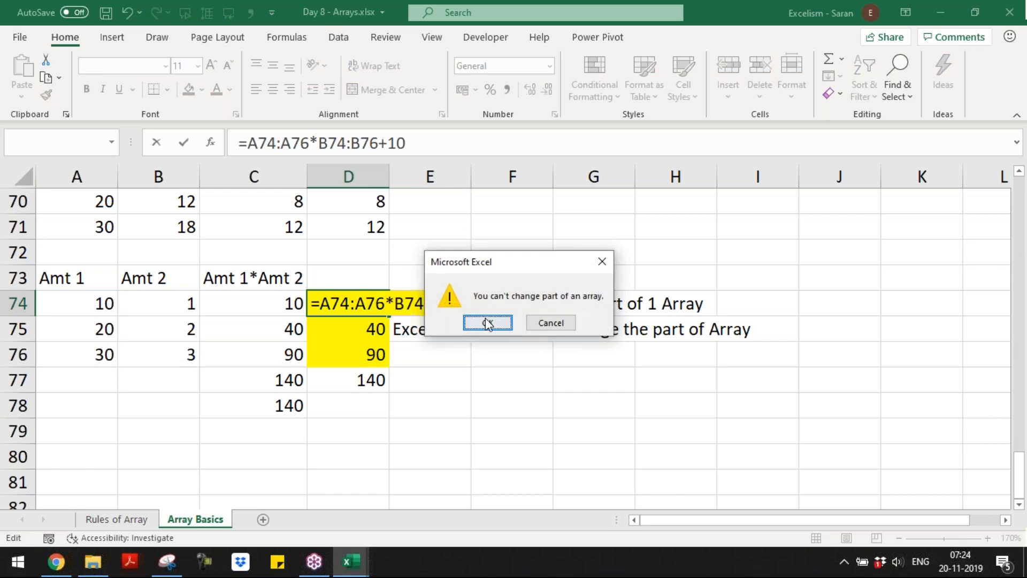
- Dismiss the array warning and discard the pending +10 edit in cell D74
{"action": "left_click", "coordinate": [486, 318]}
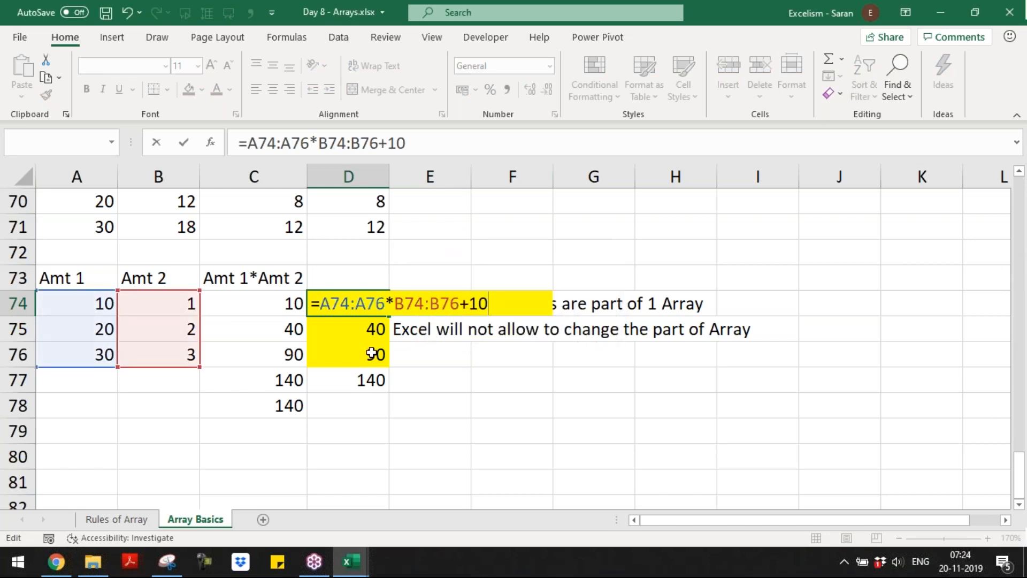
{"action": "key", "text": "shift+Left"}
{"action": "key", "text": "shift+Left"}
{"action": "key", "text": "shift+Left"}
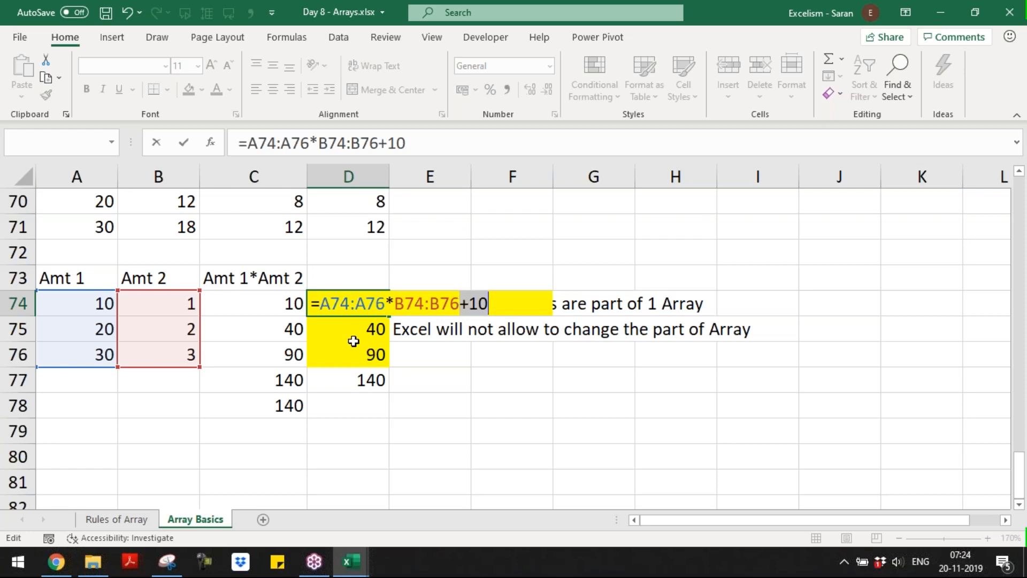
{"action": "key", "text": "Escape"}
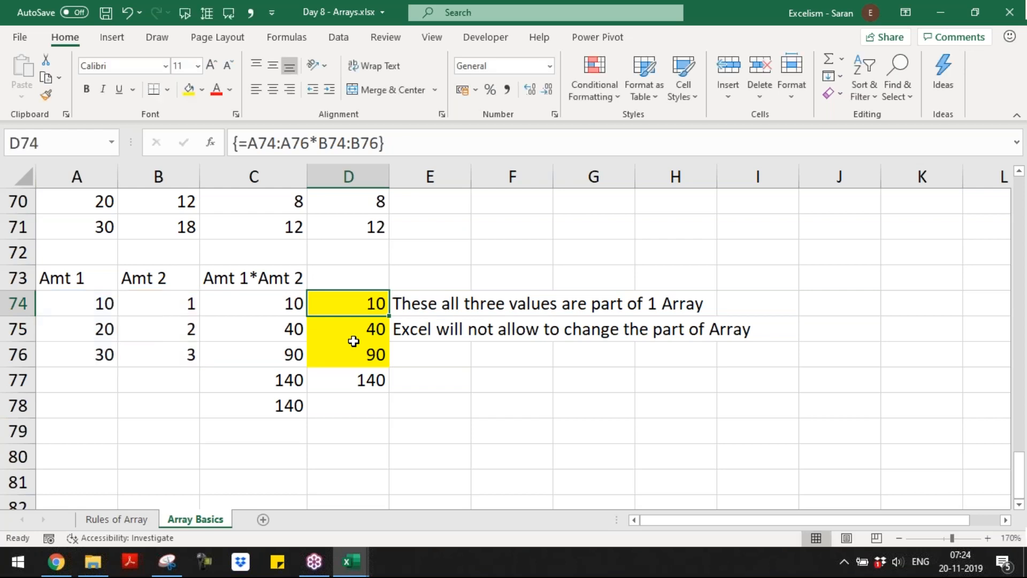
- Append +10 to the array formula across D74:D76 and enter it as a single array formula
{"action": "key", "text": "shift+Down"}
{"action": "key", "text": "shift+Down"}
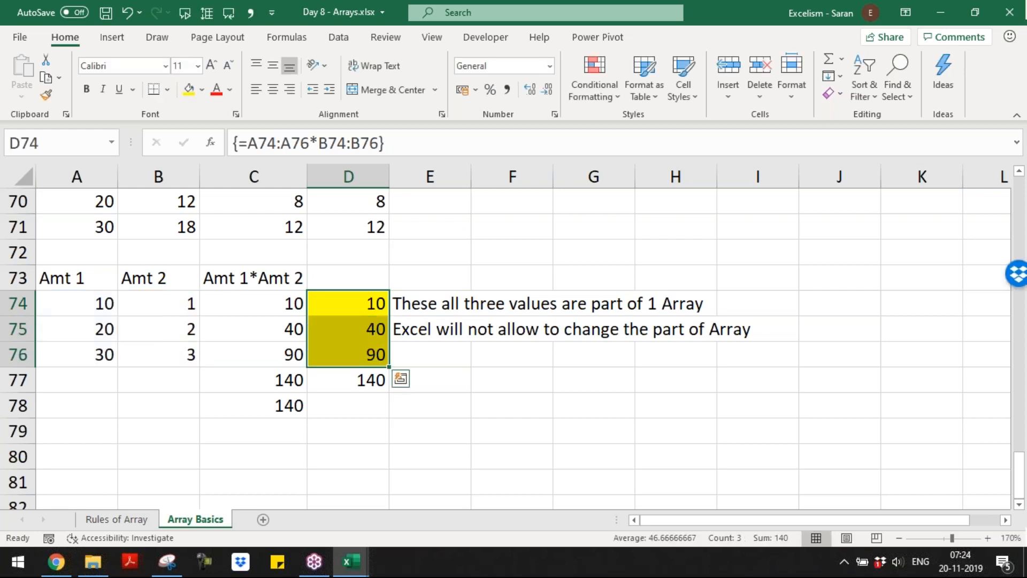
{"action": "key", "text": "F2"}
{"action": "type", "text": "+10"}
{"action": "key", "text": "ctrl+shift+Return"}
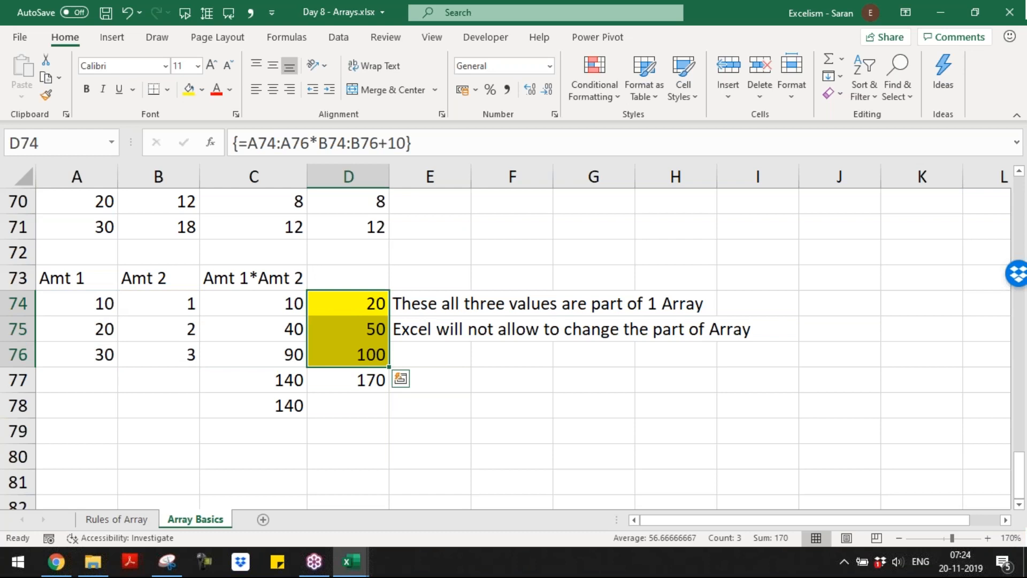
- Change the added constant in the D74:D76 array formula to 100, and undo the array formula changes
{"action": "key", "text": "F2"}
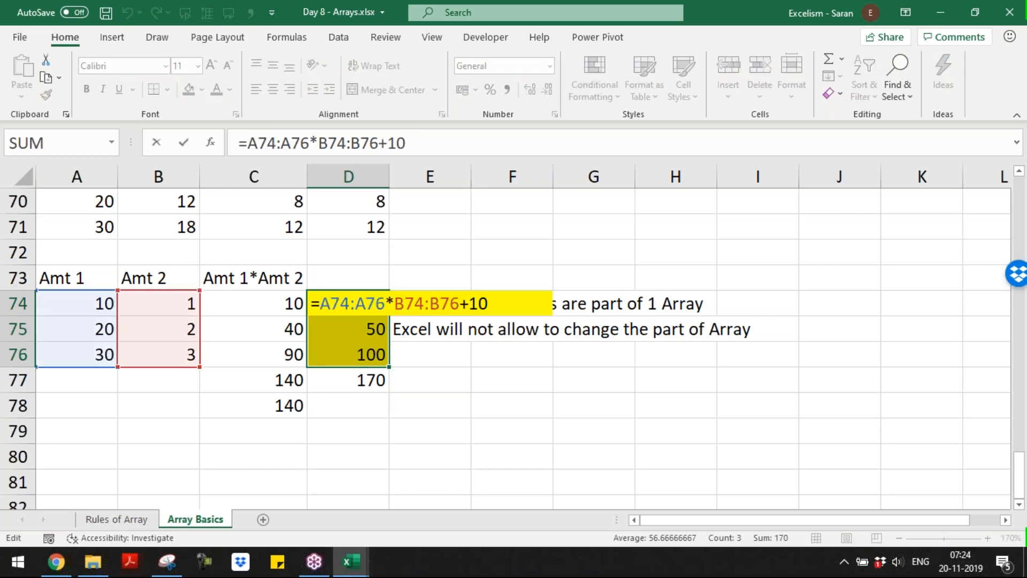
{"action": "type", "text": "0"}
{"action": "key", "text": "ctrl+shift+Return"}
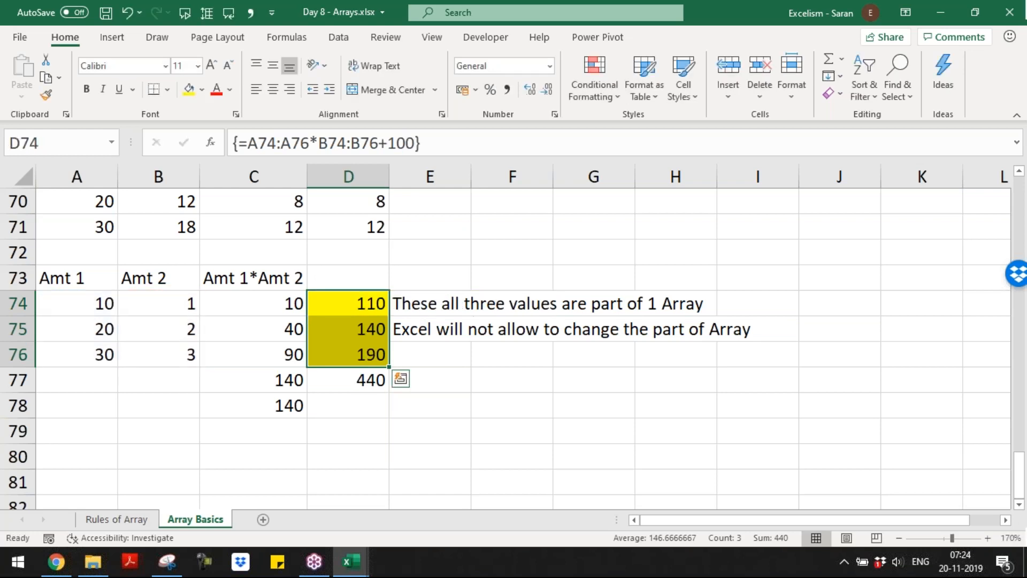
{"action": "key", "text": "ctrl+z"}
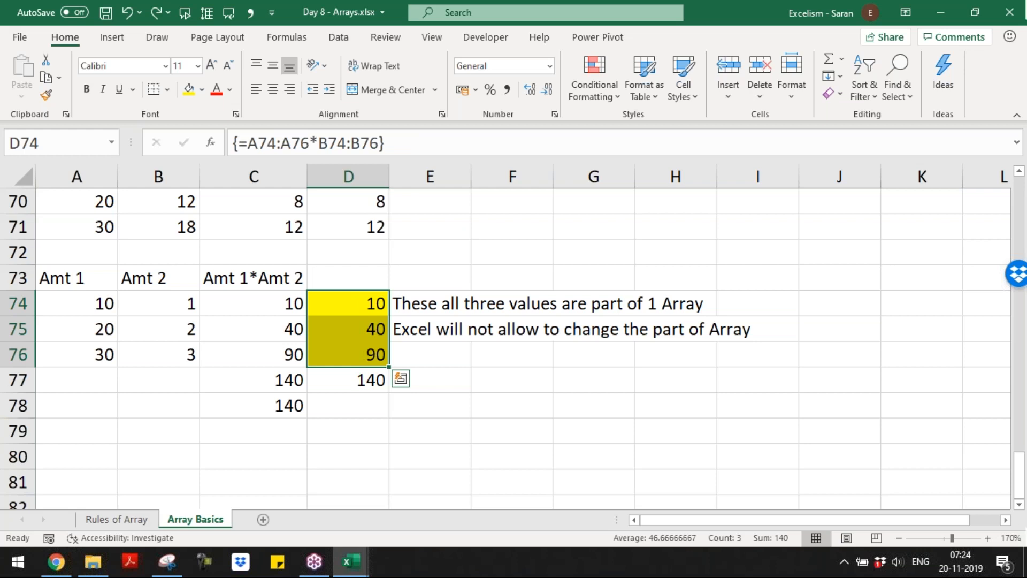
- Skim the whole Array Basics sheet from the first row down through its array examples and return to cell A1
{"action": "key", "text": "ctrl+Home"}
{"action": "key", "text": "Page_Down"}
{"action": "key", "text": "Page_Down"}
{"action": "key", "text": "Page_Down"}
{"action": "key", "text": "Page_Down"}
{"action": "key", "text": "Page_Down"}
{"action": "key", "text": "Page_Down"}
{"action": "key", "text": "Page_Down"}
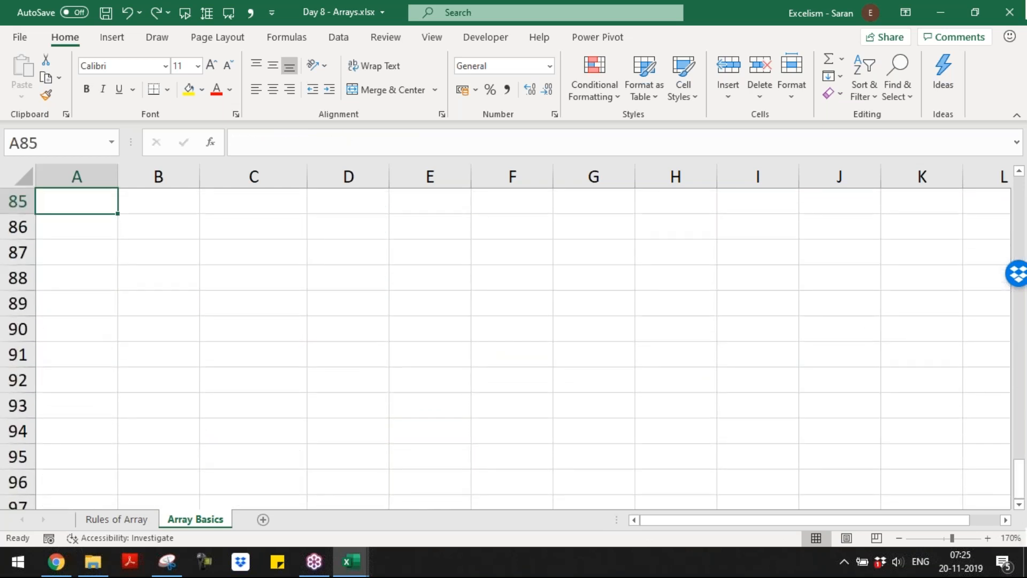
{"action": "key", "text": "ctrl+Home"}
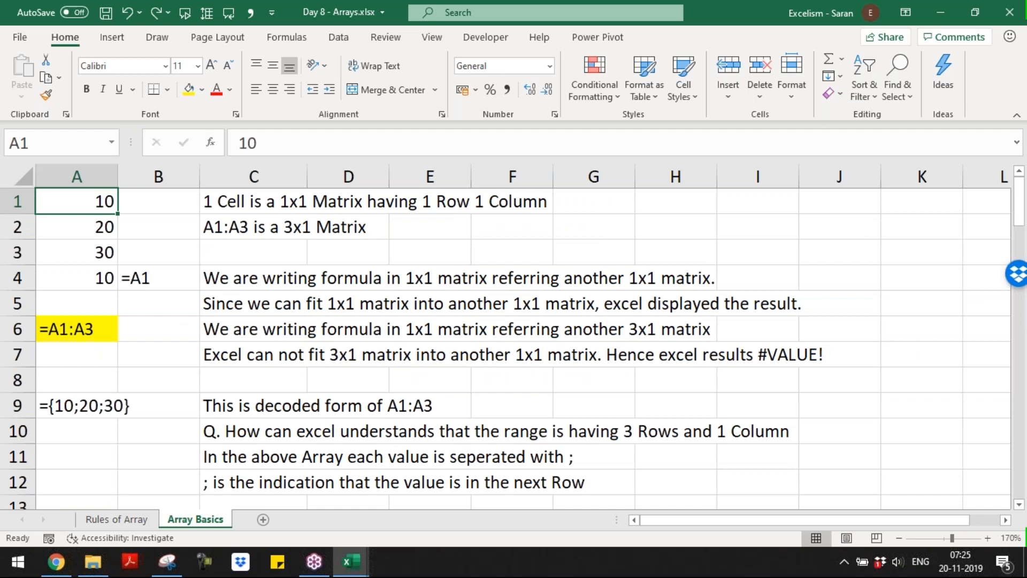
{"action": "key", "text": "Page_Down"}
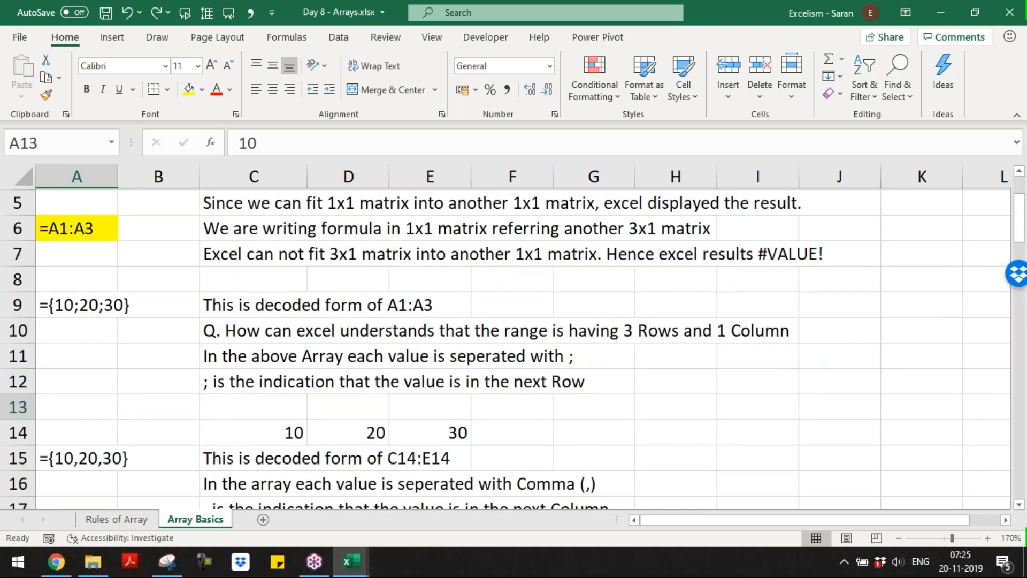
{"action": "key", "text": "Page_Down"}
{"action": "key", "text": "Page_Down"}
{"action": "key", "text": "Page_Down"}
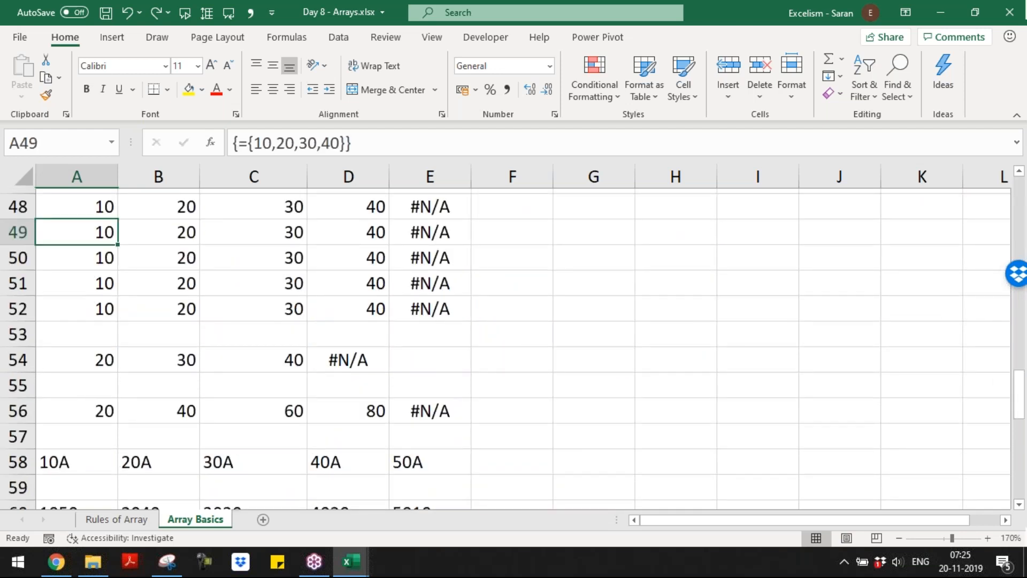
{"action": "key", "text": "ctrl+Home"}
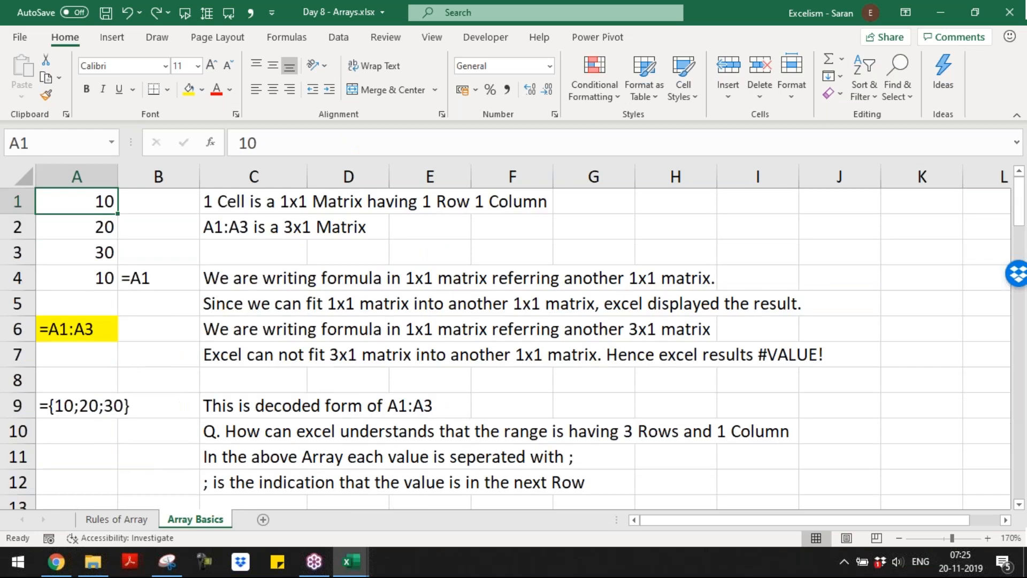
- Review the Array Basics notes row by row, from the matrix explanations to the row-after-row decoding diagram
{"action": "key", "text": "Down"}
{"action": "key", "text": "Down"}
{"action": "key", "text": "Down"}
{"action": "key", "text": "Down"}
{"action": "key", "text": "Down"}
{"action": "key", "text": "Down"}
{"action": "key", "text": "Down"}
{"action": "key", "text": "Down"}
{"action": "key", "text": "Down"}
{"action": "key", "text": "Down"}
{"action": "key", "text": "Down"}
{"action": "key", "text": "Down"}
{"action": "key", "text": "Down"}
{"action": "key", "text": "Down"}
{"action": "key", "text": "Down"}
{"action": "key", "text": "Down"}
{"action": "key", "text": "Down"}
{"action": "key", "text": "Down"}
{"action": "key", "text": "Down"}
{"action": "key", "text": "Down"}
{"action": "key", "text": "Down"}
{"action": "key", "text": "Down"}
{"action": "key", "text": "Down"}
{"action": "key", "text": "Down"}
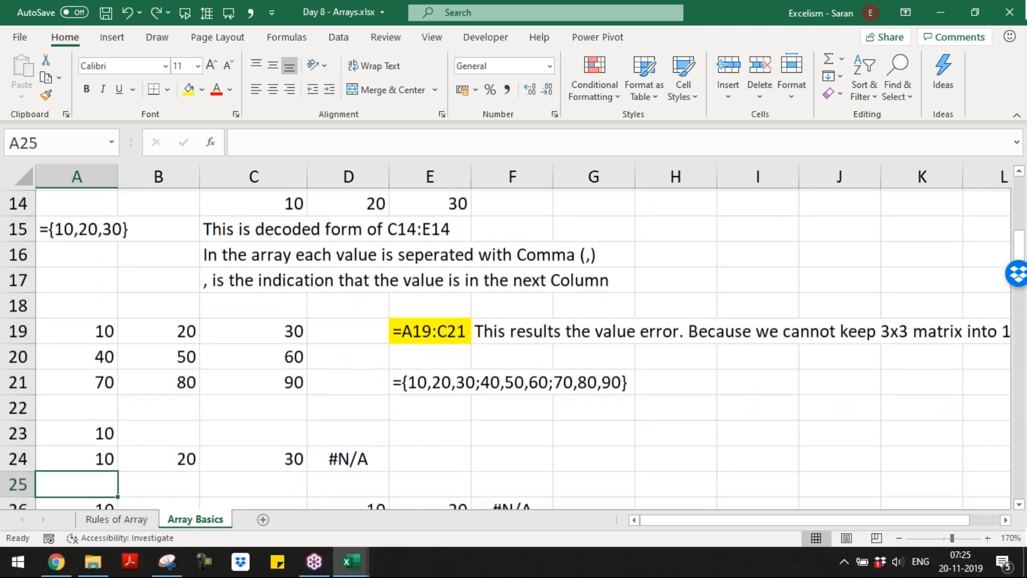
{"action": "key", "text": "Down"}
{"action": "key", "text": "Down"}
{"action": "key", "text": "Down"}
{"action": "key", "text": "Down"}
{"action": "key", "text": "Down"}
{"action": "key", "text": "Down"}
{"action": "key", "text": "Down"}
{"action": "key", "text": "Down"}
{"action": "key", "text": "Down"}
{"action": "key", "text": "Down"}
{"action": "key", "text": "Down"}
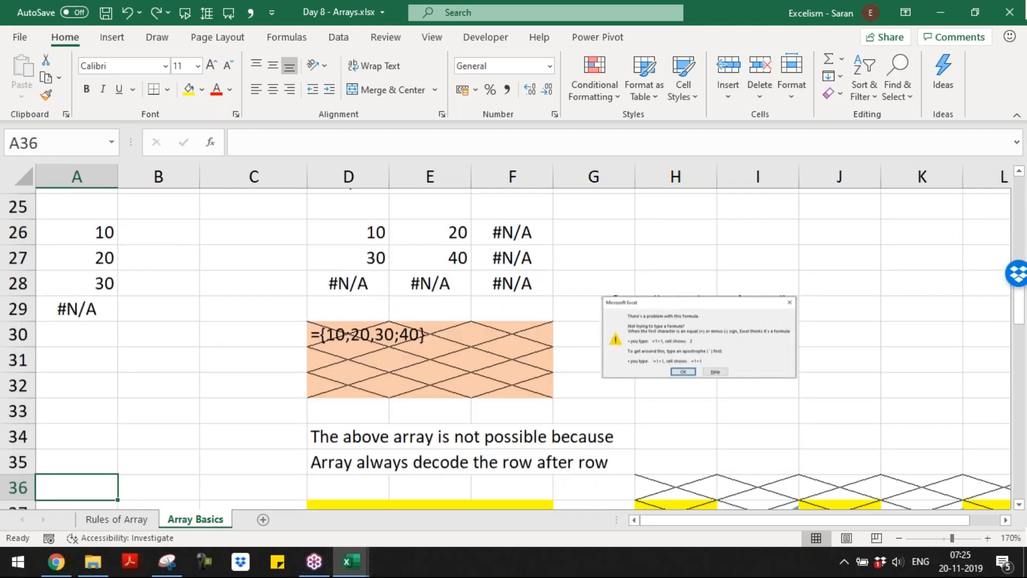
{"action": "key", "text": "Down"}
{"action": "key", "text": "Down"}
{"action": "key", "text": "Down"}
{"action": "key", "text": "Down"}
{"action": "key", "text": "Down"}
{"action": "key", "text": "Down"}
{"action": "key", "text": "Down"}
{"action": "key", "text": "Down"}
{"action": "key", "text": "Down"}
{"action": "key", "text": "Down"}
{"action": "key", "text": "Down"}
{"action": "key", "text": "Down"}
{"action": "key", "text": "Down"}
{"action": "key", "text": "Up"}
{"action": "key", "text": "Up"}
{"action": "key", "text": "Up"}
{"action": "key", "text": "Up"}
{"action": "key", "text": "Up"}
{"action": "key", "text": "Up"}
{"action": "key", "text": "Up"}
{"action": "key", "text": "Up"}
{"action": "key", "text": "Up"}
{"action": "key", "text": "Up"}
{"action": "key", "text": "Up"}
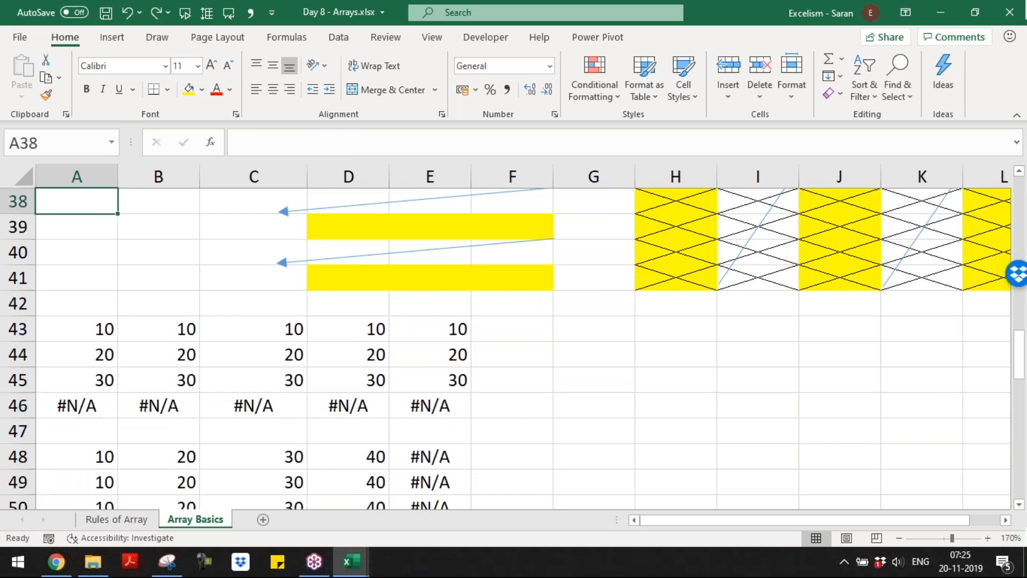
{"action": "key", "text": "Up"}
{"action": "key", "text": "Up"}
{"action": "key", "text": "Up"}
{"action": "key", "text": "Up"}
{"action": "key", "text": "Up"}
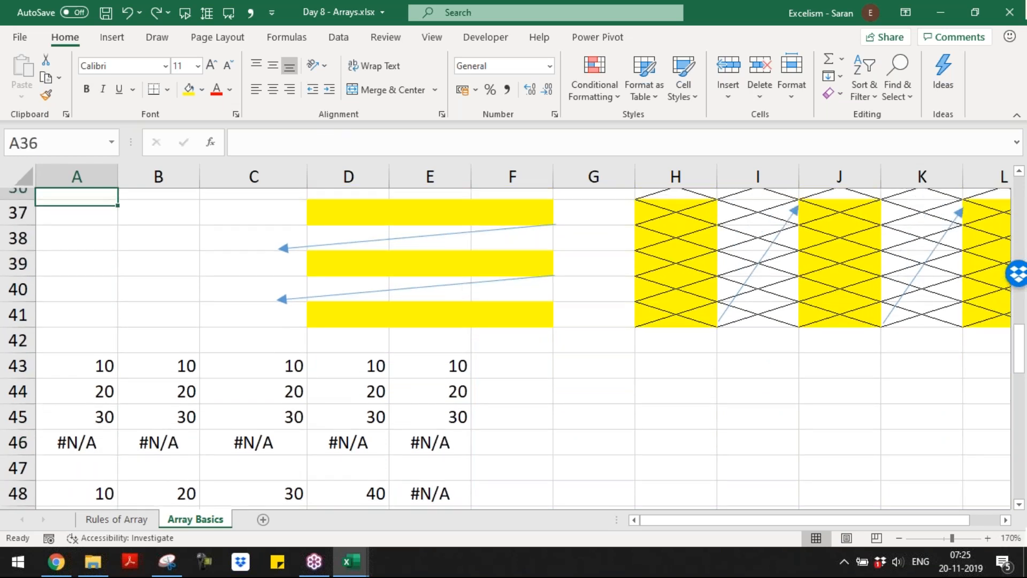
- Adjust the two row-decoding arrows in rows 38 to 41 to span the yellow bars in columns D to F, and save the workbook
{"action": "left_click", "coordinate": [345, 327]}
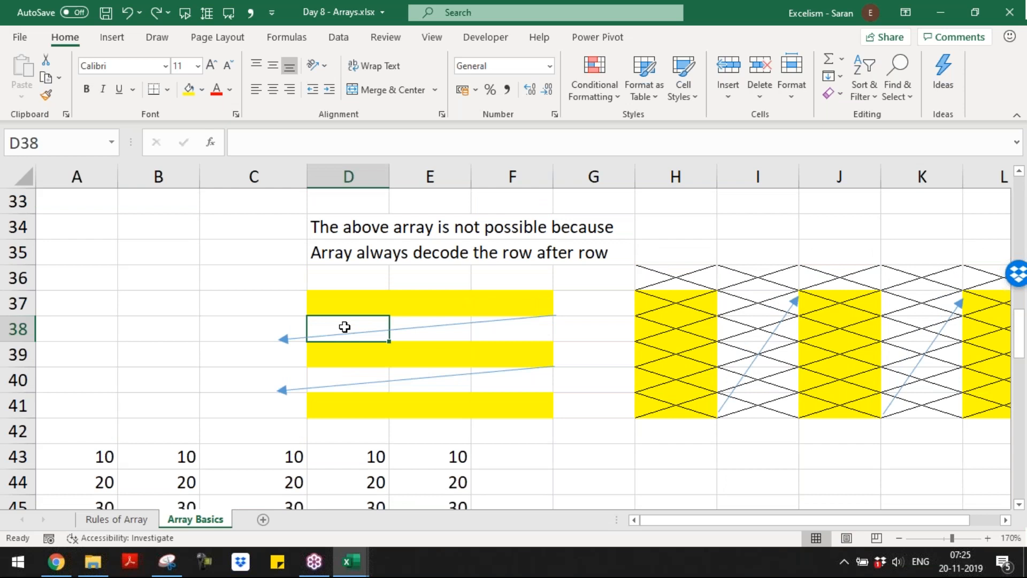
{"action": "left_click", "coordinate": [331, 335]}
{"action": "left_click_drag", "start_coordinate": [278, 339], "coordinate": [318, 337]}
{"action": "mouse_move", "coordinate": [324, 388]}
{"action": "left_mouse_down"}
{"action": "mouse_move", "coordinate": [310, 390]}
{"action": "mouse_move", "coordinate": [319, 392]}
{"action": "left_mouse_up"}
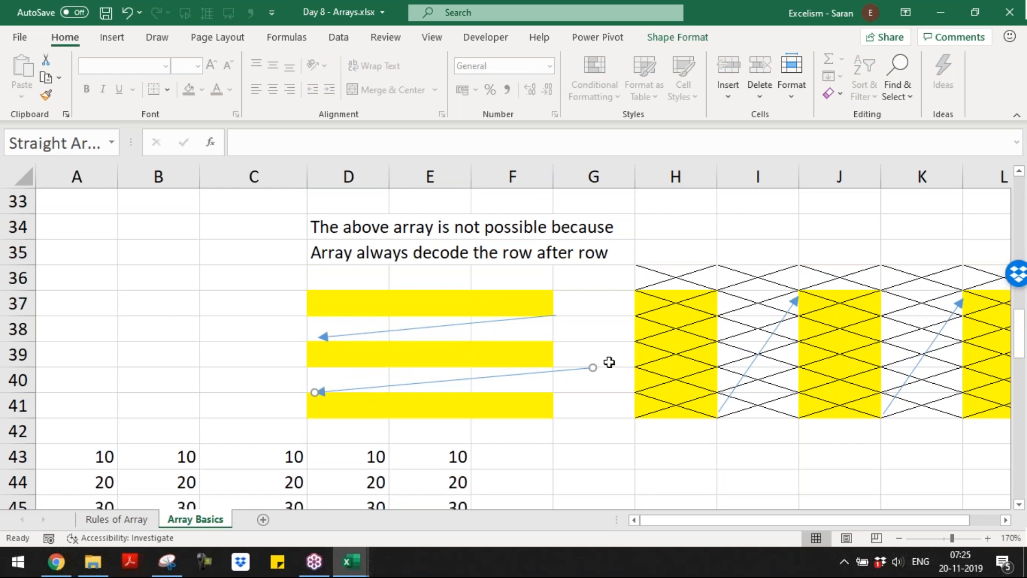
{"action": "left_click_drag", "start_coordinate": [591, 369], "coordinate": [548, 365]}
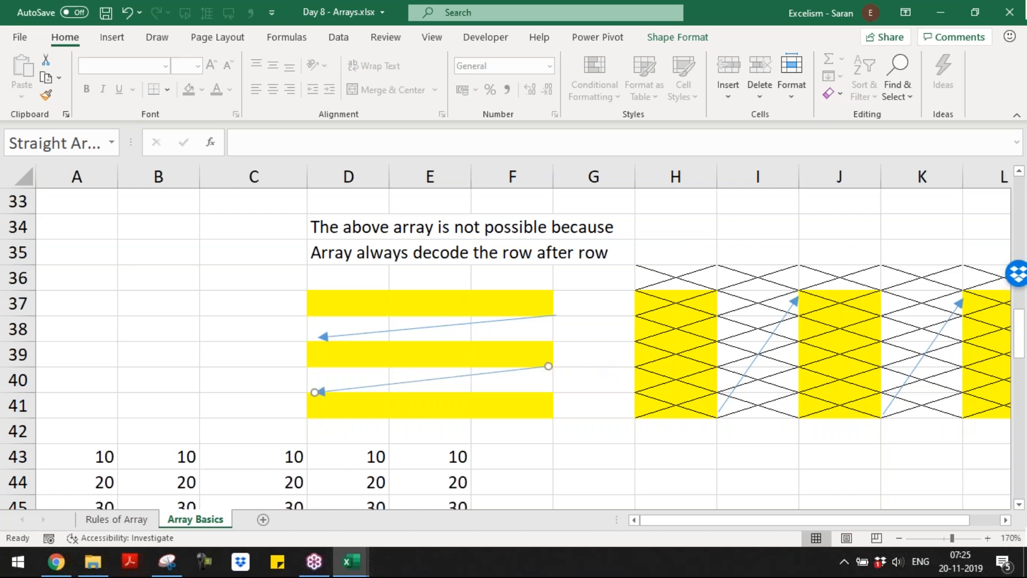
{"action": "key", "text": "Escape"}
{"action": "key", "text": "ctrl+s"}
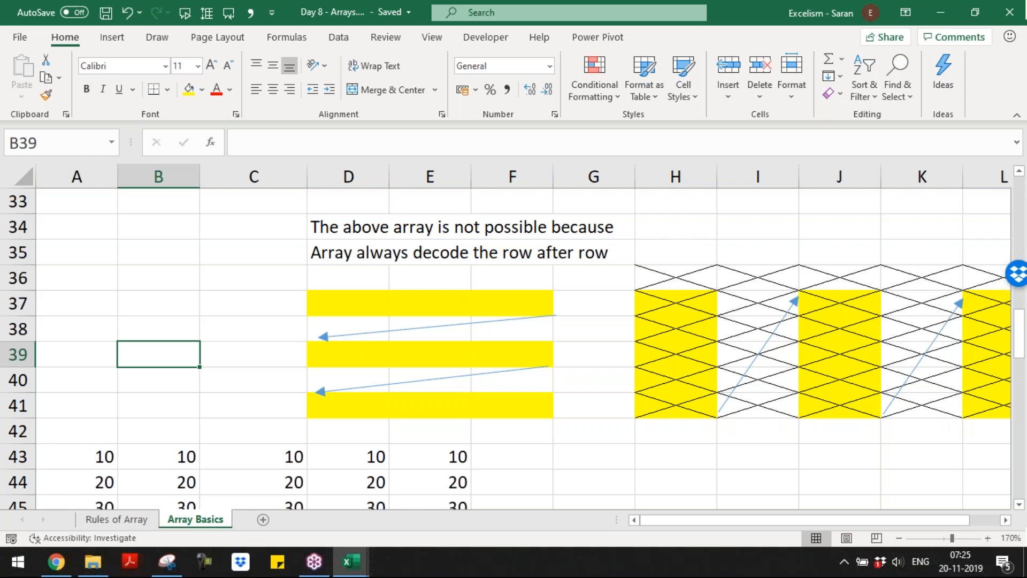
- Review the array result examples below the decoding diagram, down to row 59
{"action": "left_click", "coordinate": [1018, 51]}
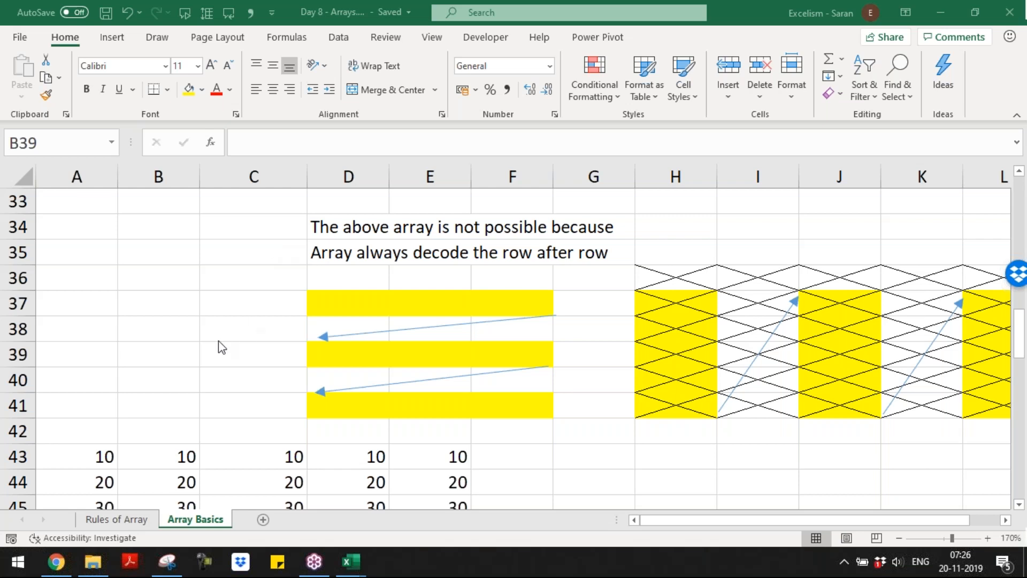
{"action": "left_click", "coordinate": [179, 353]}
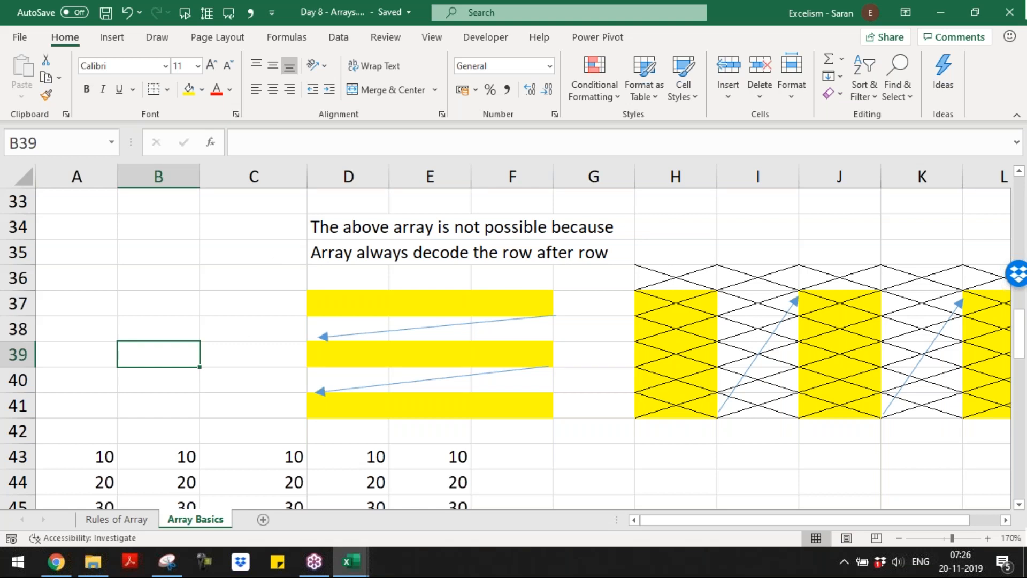
{"action": "key", "text": "Down"}
{"action": "key", "text": "Down"}
{"action": "key", "text": "Down"}
{"action": "key", "text": "Down"}
{"action": "key", "text": "Down"}
{"action": "key", "text": "Down"}
{"action": "key", "text": "Down"}
{"action": "key", "text": "Down"}
{"action": "key", "text": "Down"}
{"action": "key", "text": "Down"}
{"action": "key", "text": "Down"}
{"action": "key", "text": "Down"}
{"action": "key", "text": "Down"}
{"action": "key", "text": "Down"}
{"action": "key", "text": "Down"}
{"action": "key", "text": "Down"}
{"action": "key", "text": "Down"}
{"action": "key", "text": "Down"}
{"action": "key", "text": "Down"}
{"action": "key", "text": "Down"}
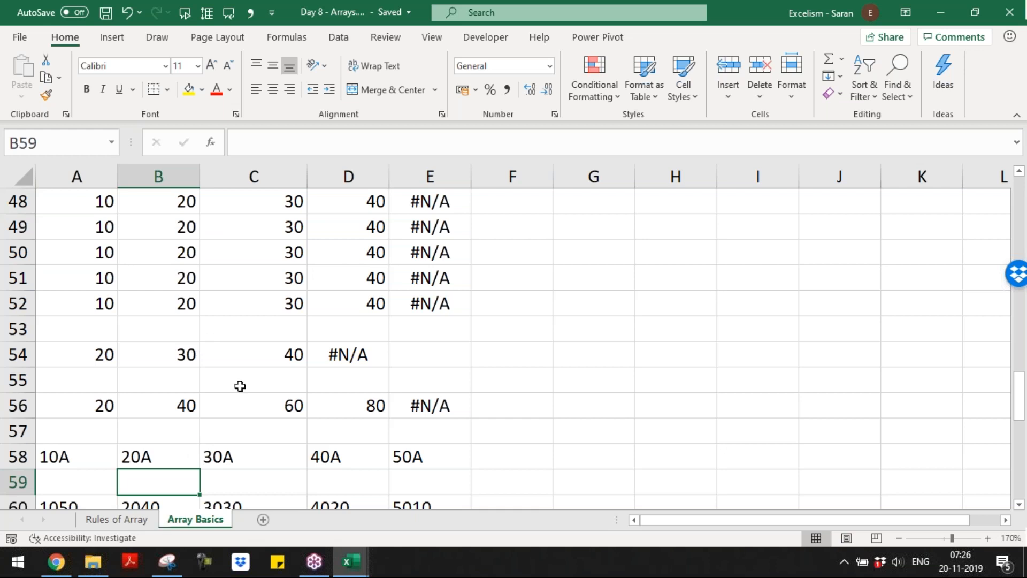
- Save the workbook and switch to the GoToTraining My Trainings page in Chrome
{"action": "key", "text": "ctrl+s"}
{"action": "key", "text": "alt+Tab"}
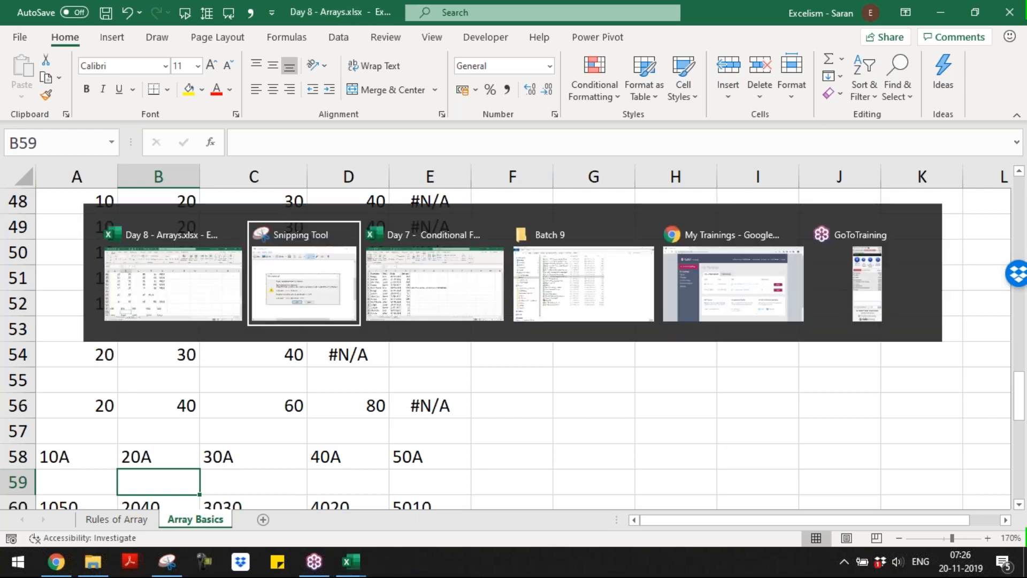
{"action": "key", "text": "alt+Tab"}
{"action": "key", "text": "alt+Tab"}
{"action": "key", "text": "alt+Tab"}
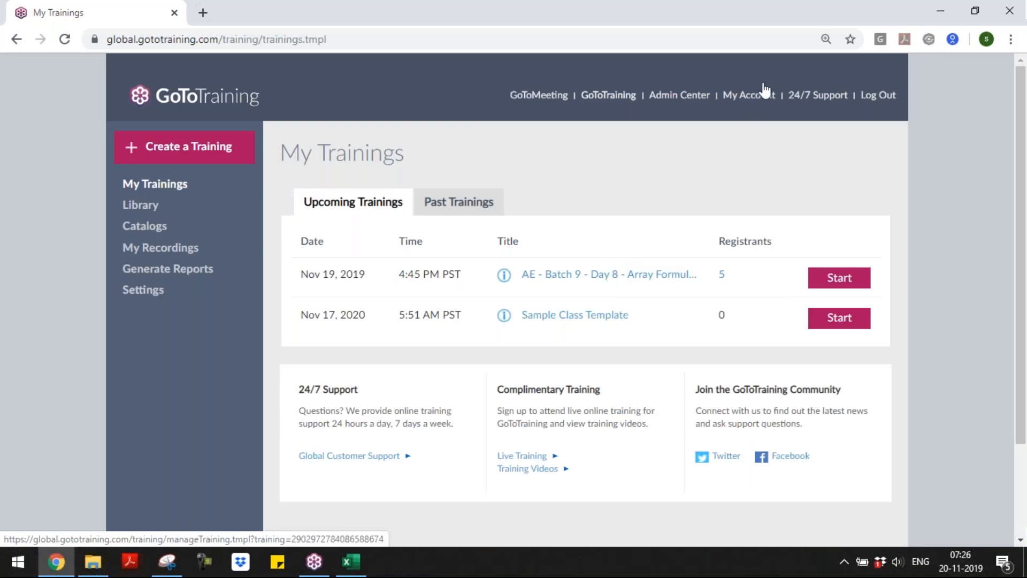
- Open the materials of the "AE - Batch 9 - Day 8 - Array Formulas" training and choose to add material from the computer
{"action": "left_click", "coordinate": [797, 53]}
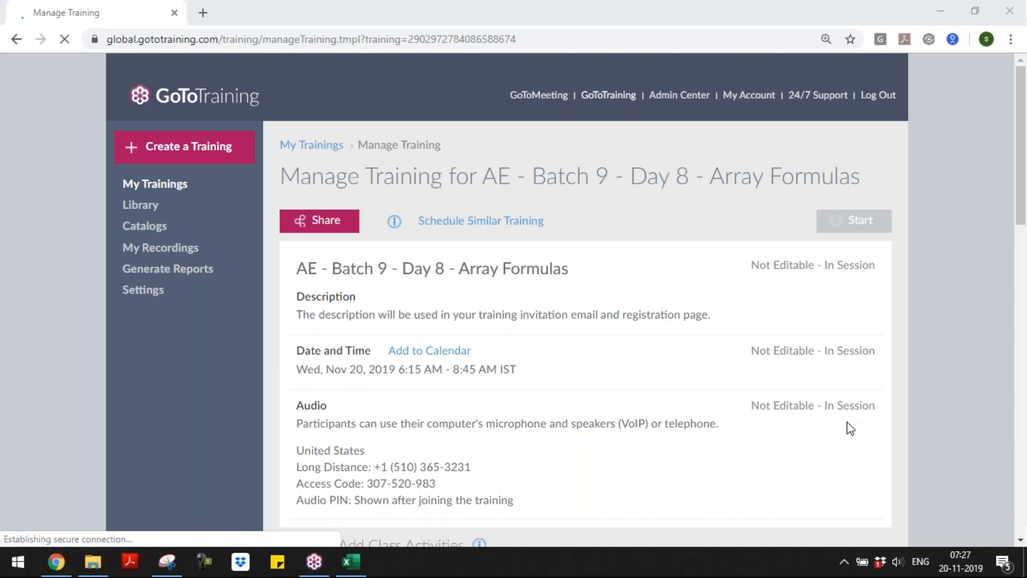
{"action": "scroll", "coordinate": [847, 423], "scroll_direction": "down", "scroll_amount": 2}
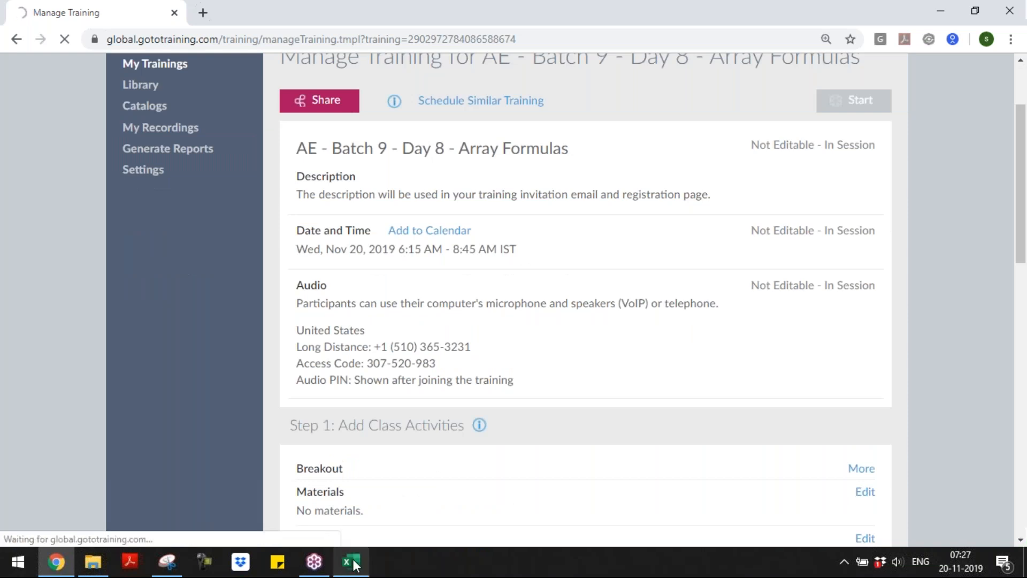
{"action": "mouse_move", "coordinate": [356, 564]}
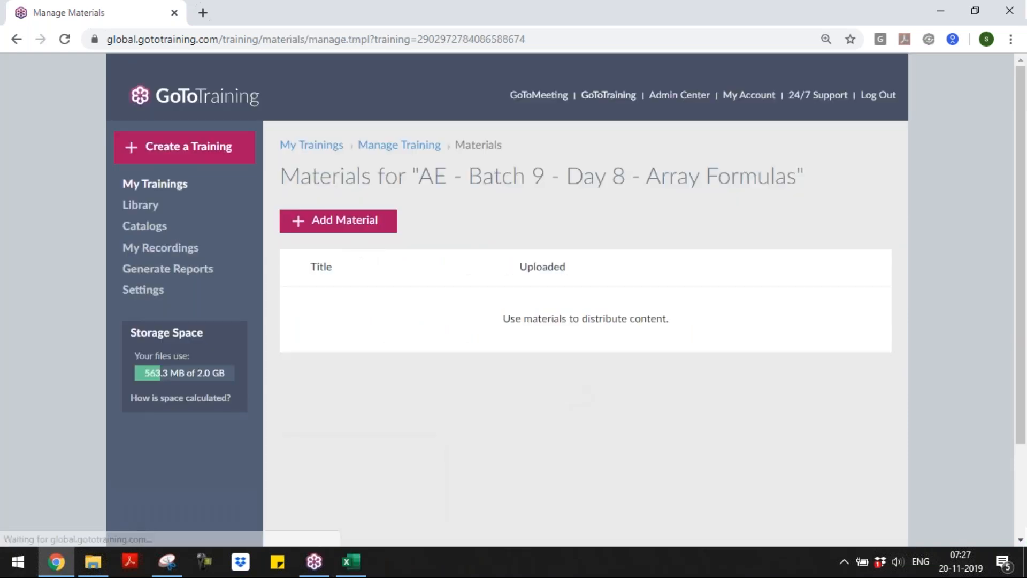
{"action": "left_click", "coordinate": [342, 224]}
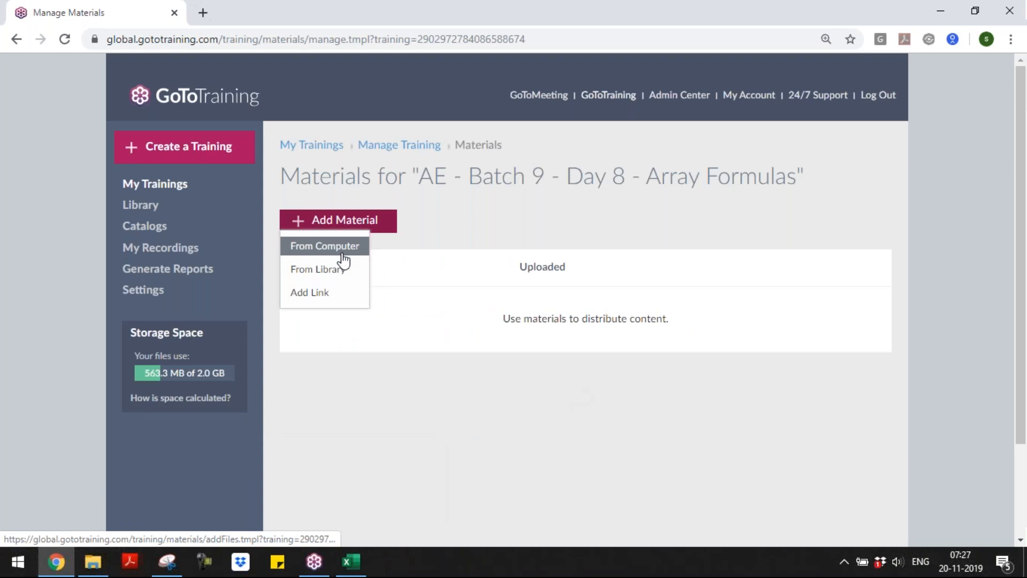
{"action": "left_click", "coordinate": [343, 258]}
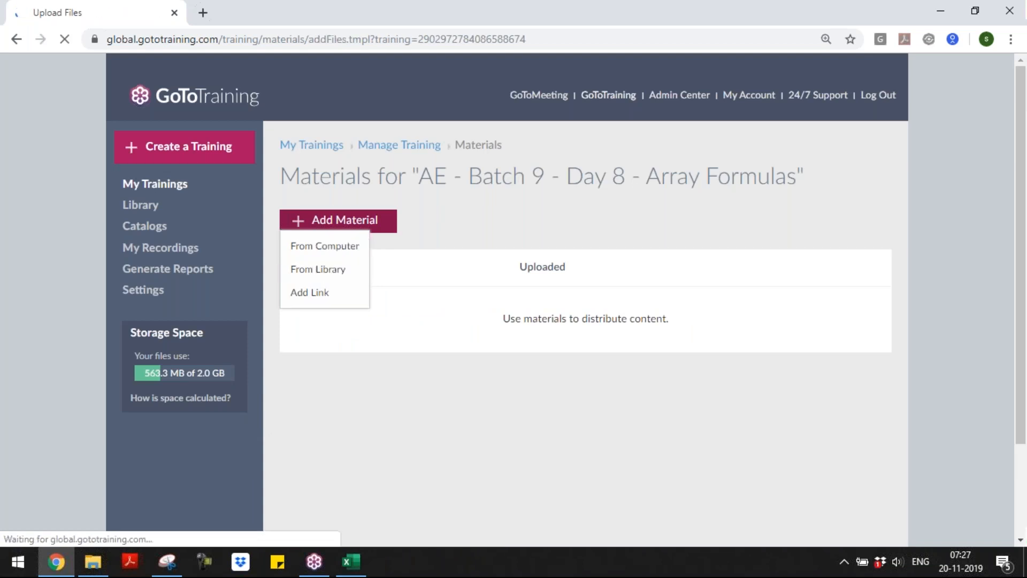
- Select Day 8 - Arrays.xlsx from the Batch 9 folder and upload it to the training materials
{"action": "left_click", "coordinate": [391, 274]}
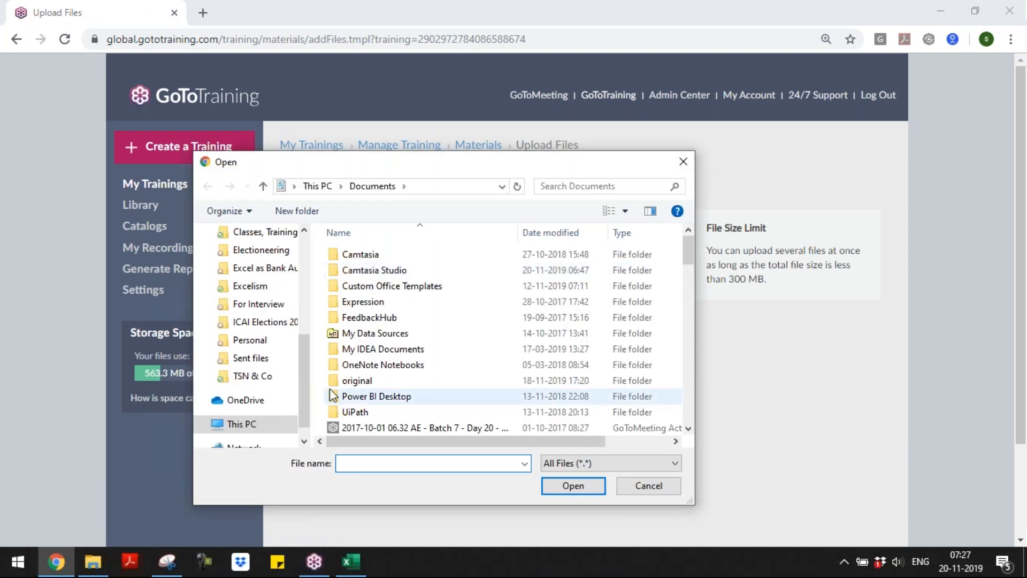
{"action": "left_click_drag", "start_coordinate": [301, 380], "coordinate": [308, 289]}
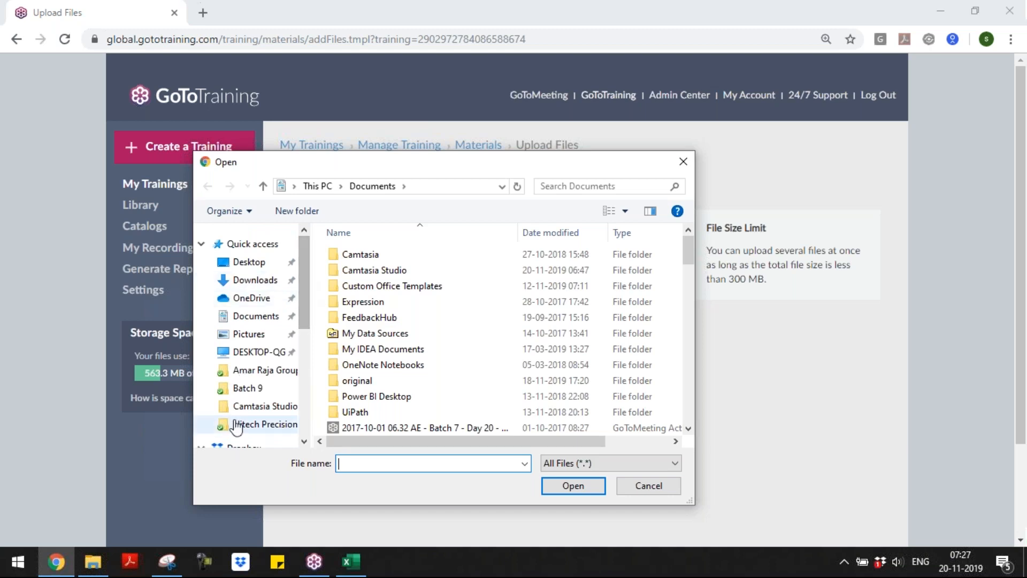
{"action": "left_click", "coordinate": [255, 389]}
{"action": "left_click", "coordinate": [429, 423]}
{"action": "double_click", "coordinate": [428, 423]}
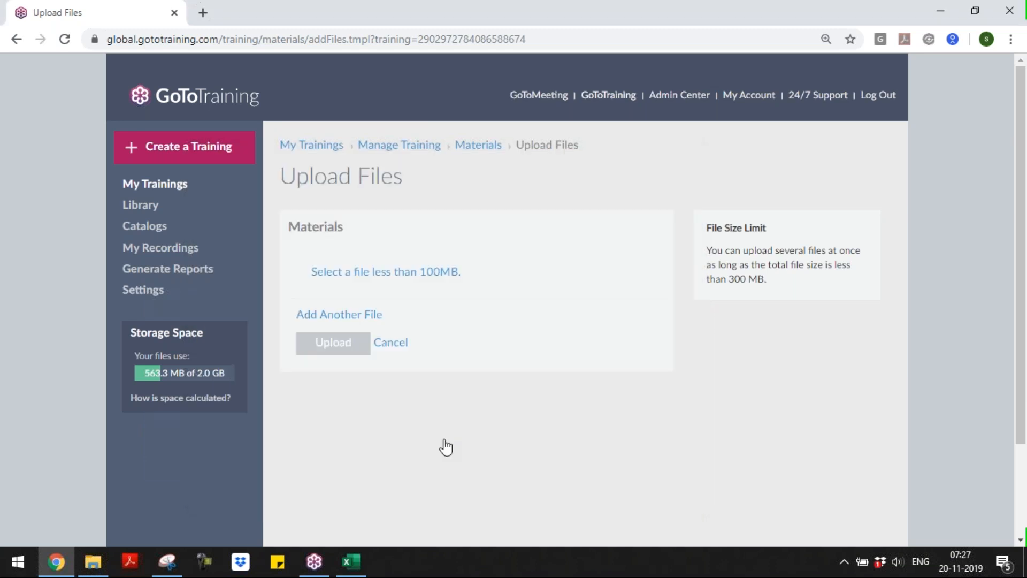
{"action": "left_click", "coordinate": [342, 430]}
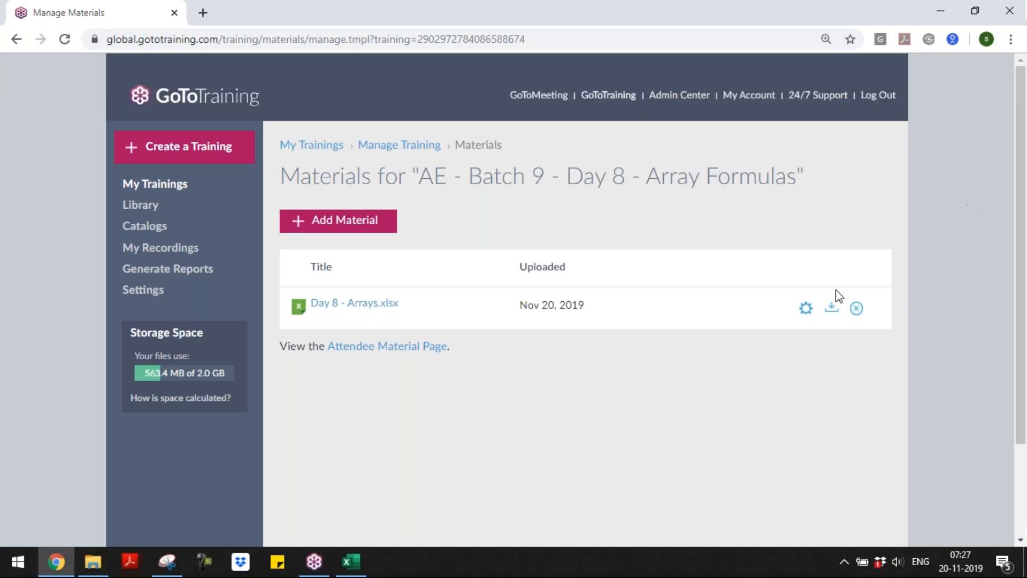
- Switch to the Batch 9 folder in File Explorer and open the Day 8 - Arrays.xlsx workbook
{"action": "left_click", "coordinate": [91, 564]}
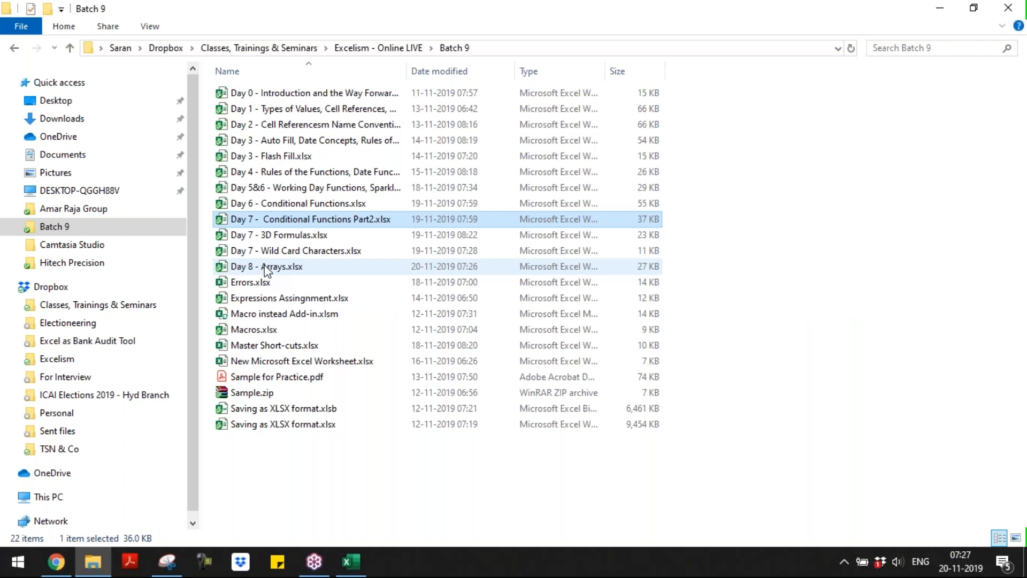
{"action": "double_click", "coordinate": [268, 267]}
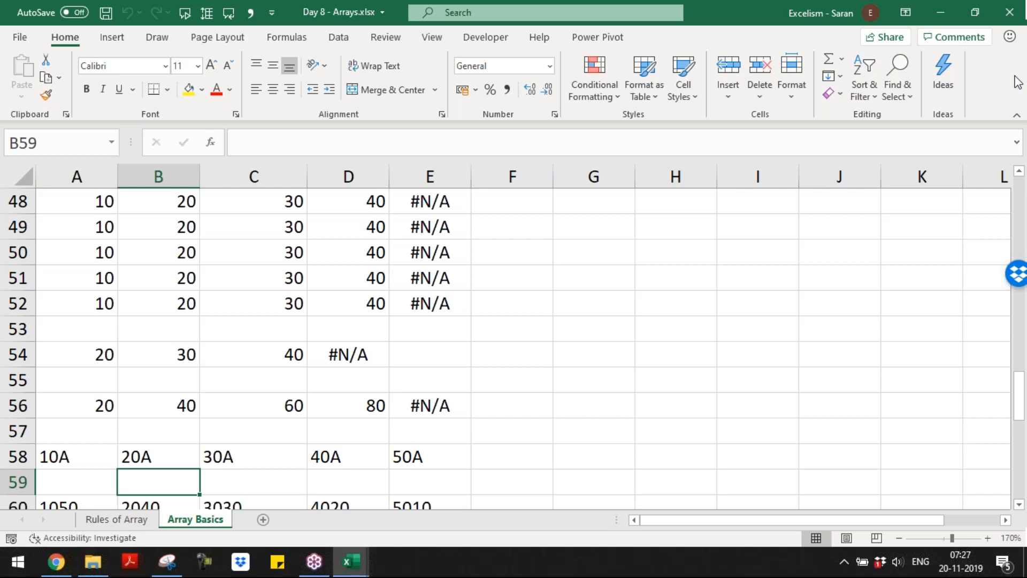
{"action": "left_click", "coordinate": [844, 561]}
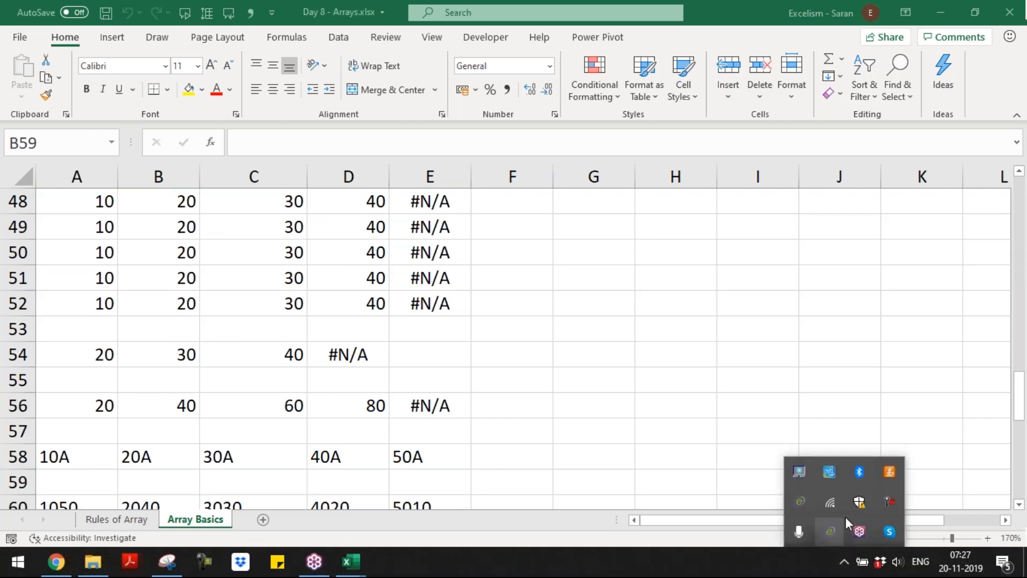
{"action": "left_click", "coordinate": [884, 501]}
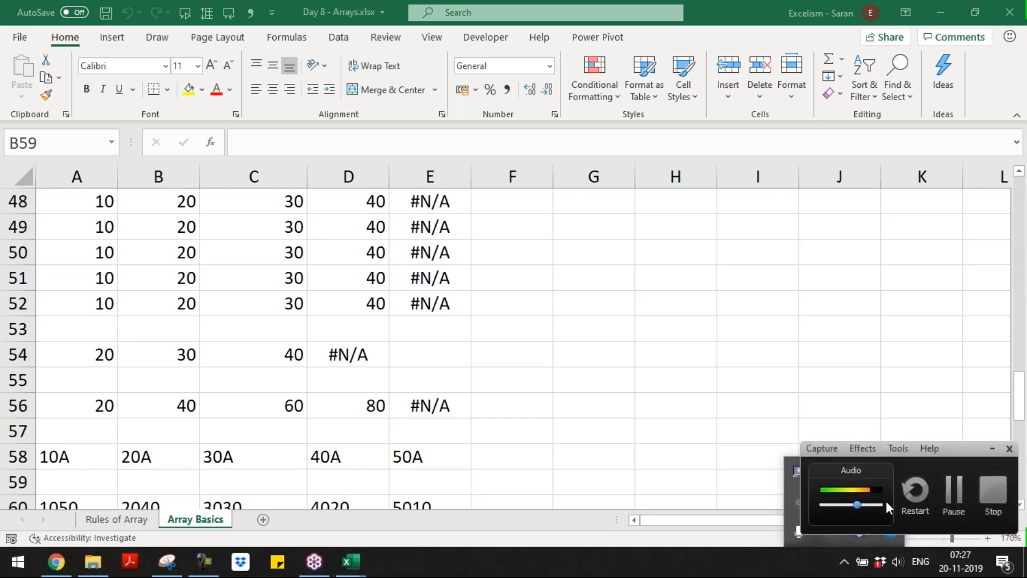
{"action": "left_click", "coordinate": [953, 497]}
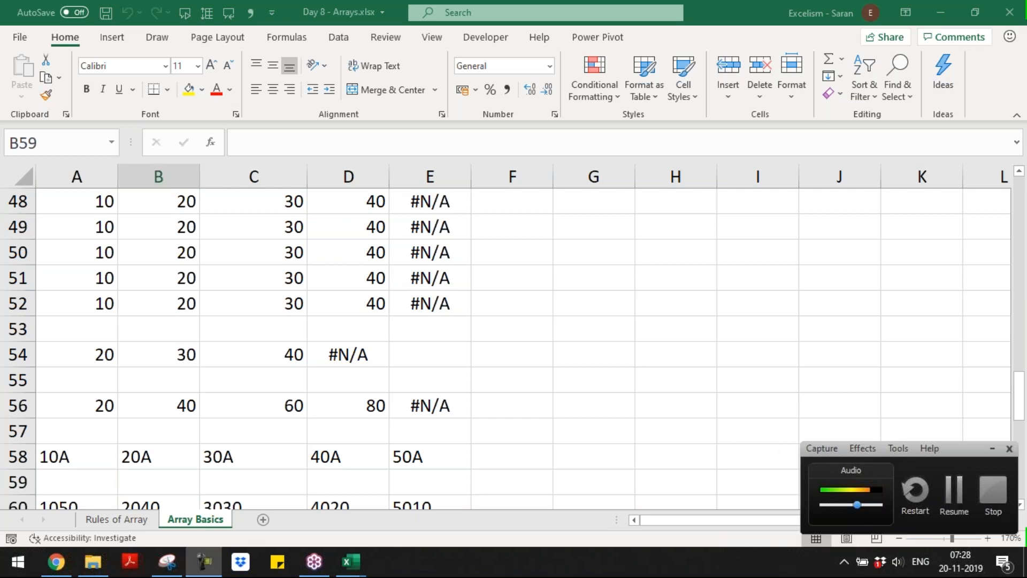
{"action": "left_click", "coordinate": [997, 446]}
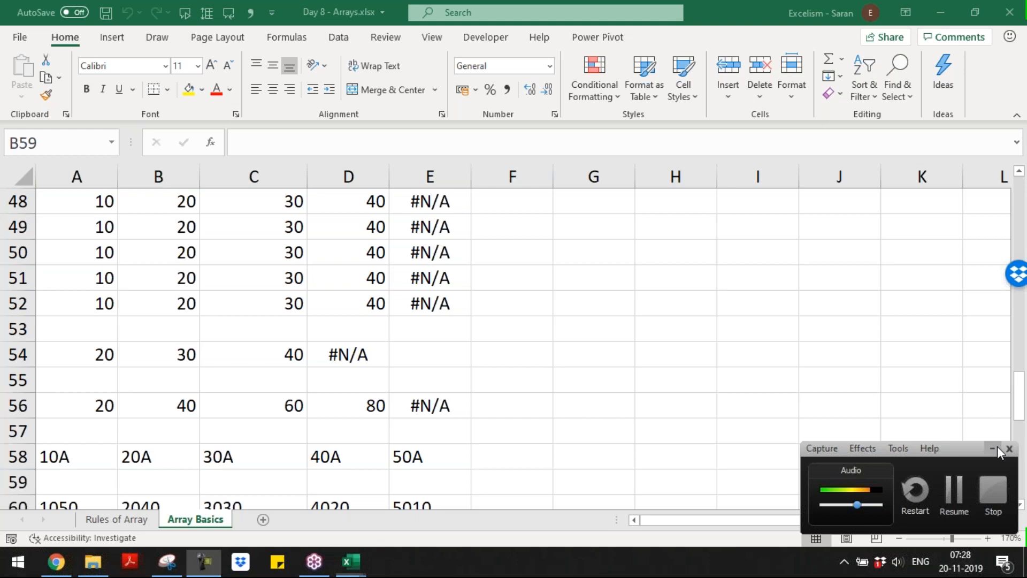
{"action": "left_click", "coordinate": [997, 446]}
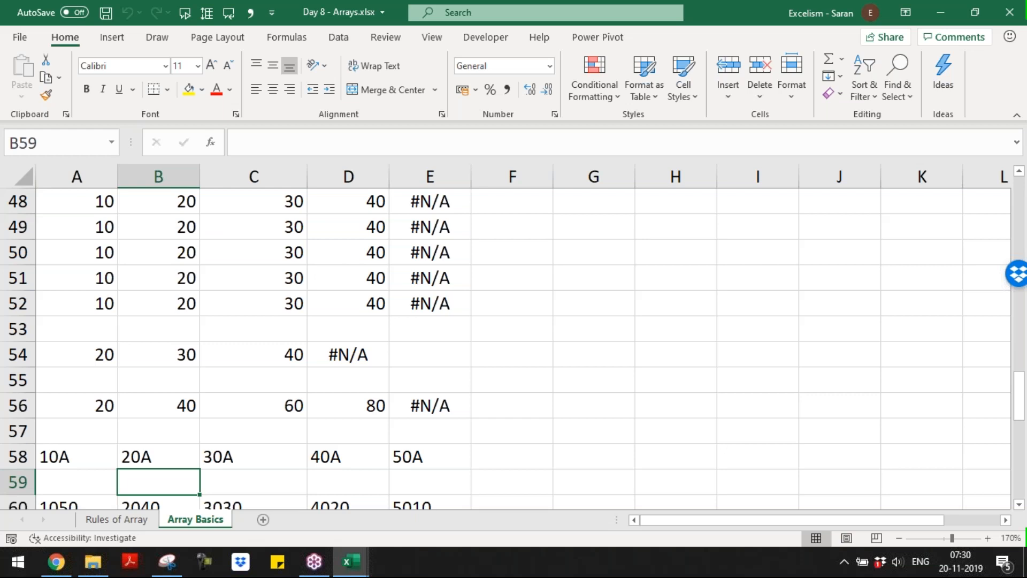
{"action": "left_click", "coordinate": [843, 566]}
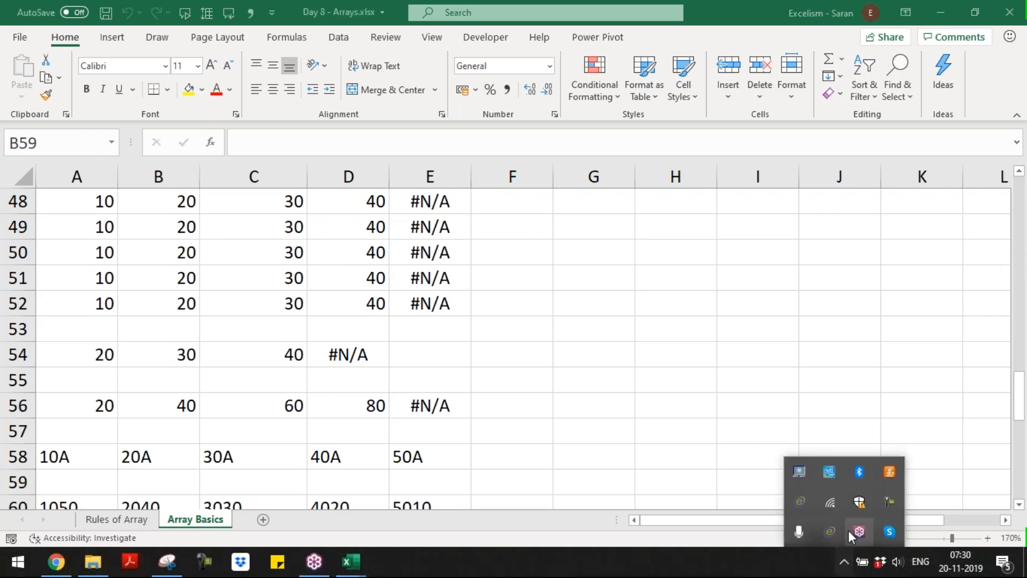
{"action": "left_click", "coordinate": [885, 509]}
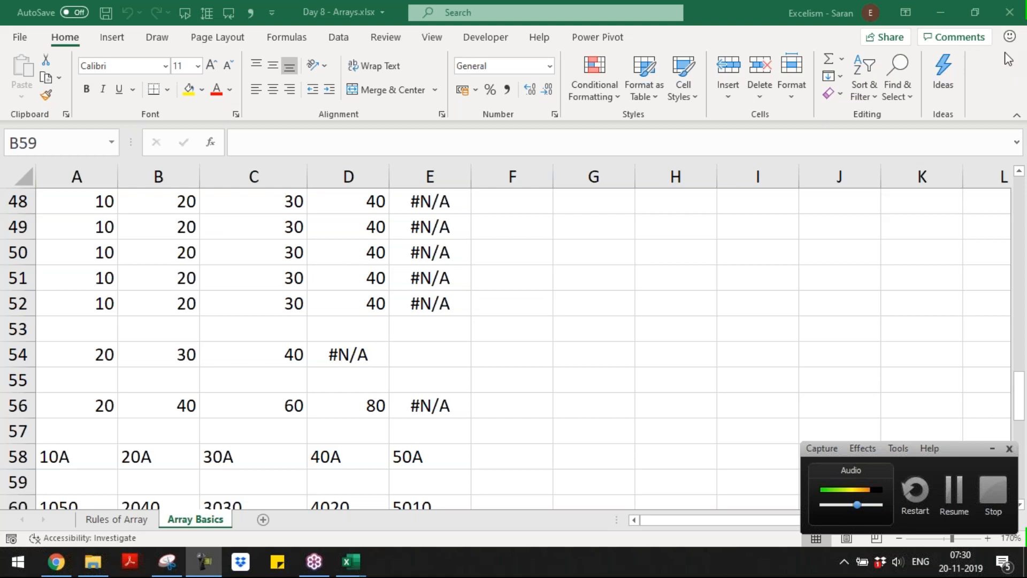
{"action": "left_click", "coordinate": [955, 488]}
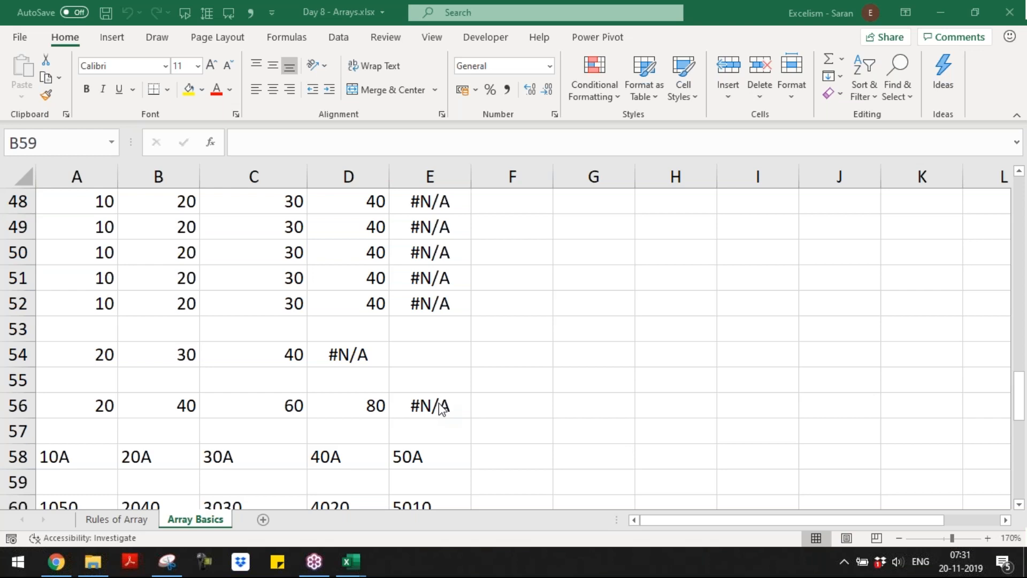
- Add a blank worksheet after the Array Basics sheet and return to Array Basics
{"action": "left_click", "coordinate": [351, 562]}
{"action": "left_click", "coordinate": [268, 516]}
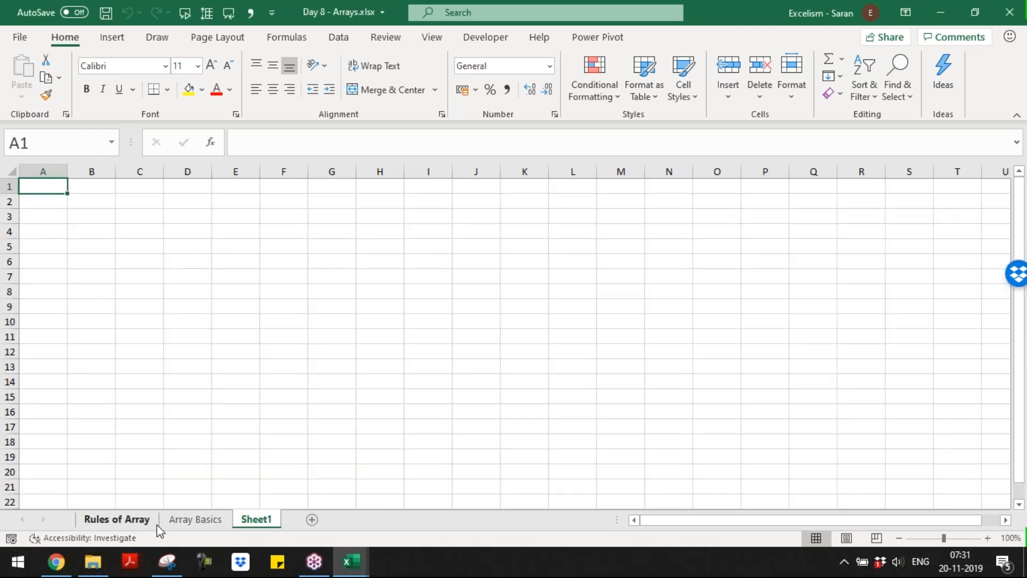
{"action": "left_click", "coordinate": [217, 523]}
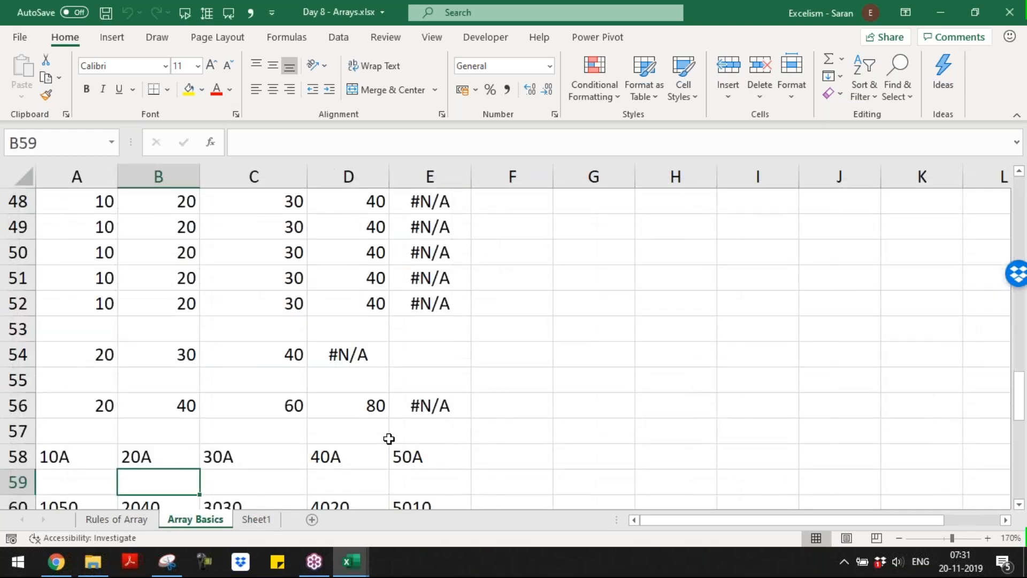
- Inspect the SUM array formula in C78 below the Amt 1*Amt 2 table without changing it
{"action": "key", "text": "Page_Down"}
{"action": "key", "text": "Page_Down"}
{"action": "key", "text": "Up"}
{"action": "key", "text": "Up"}
{"action": "key", "text": "Up"}
{"action": "key", "text": "Up"}
{"action": "key", "text": "Right"}
{"action": "key", "text": "Right"}
{"action": "key", "text": "Left"}
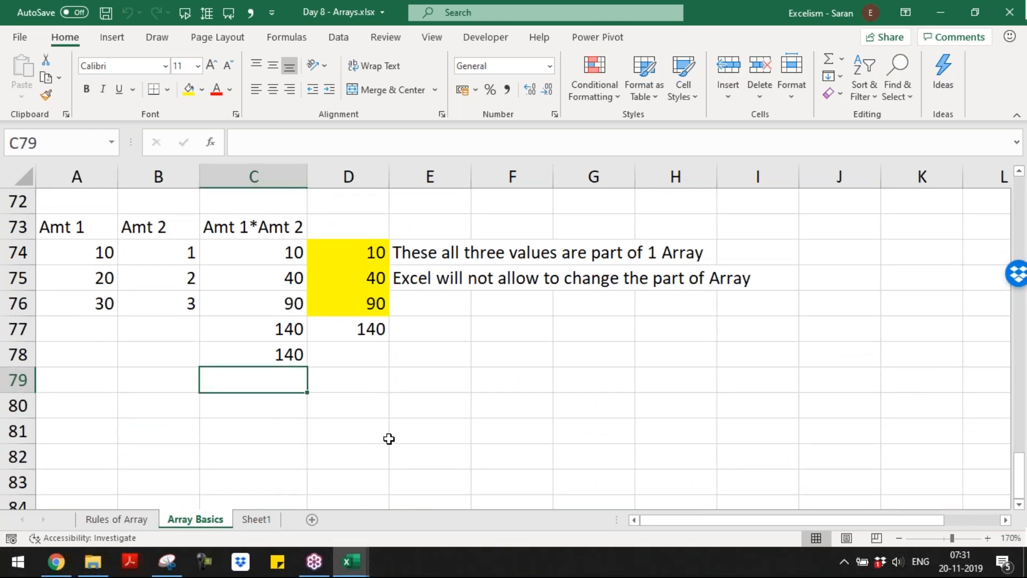
{"action": "key", "text": "Up"}
{"action": "key", "text": "F2"}
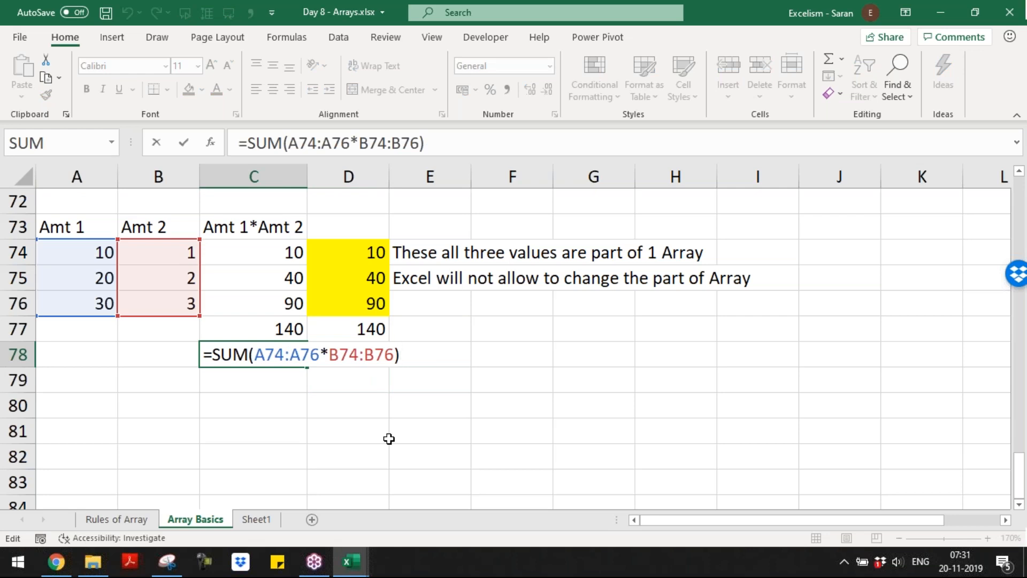
{"action": "key", "text": "Escape"}
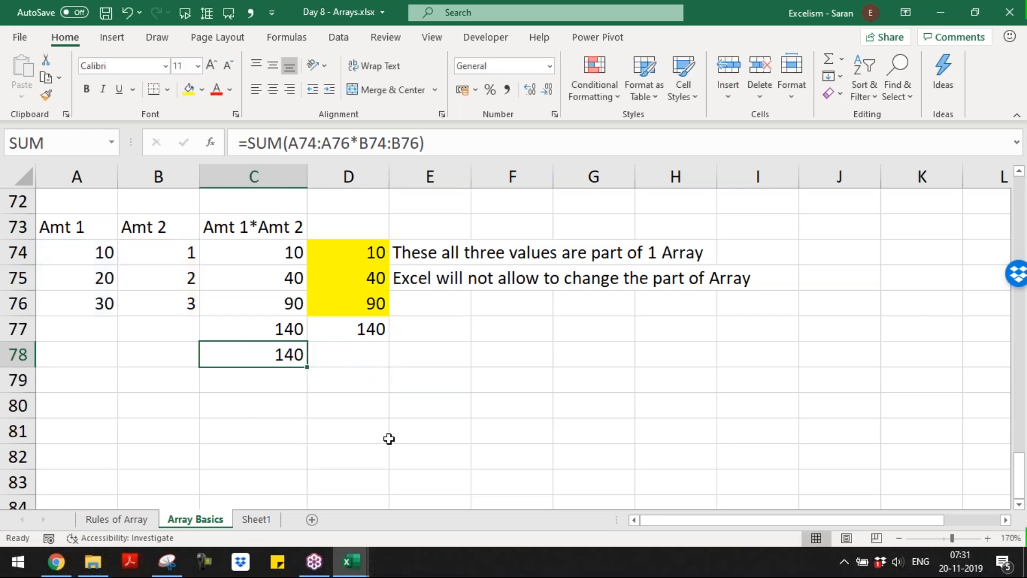
- Enter =SUMPRODUCT(A74:A76,B74:B76) in C79 to total the products of Amt 1 and Amt 2
{"action": "key", "text": "Down"}
{"action": "type", "text": "=sumpr"}
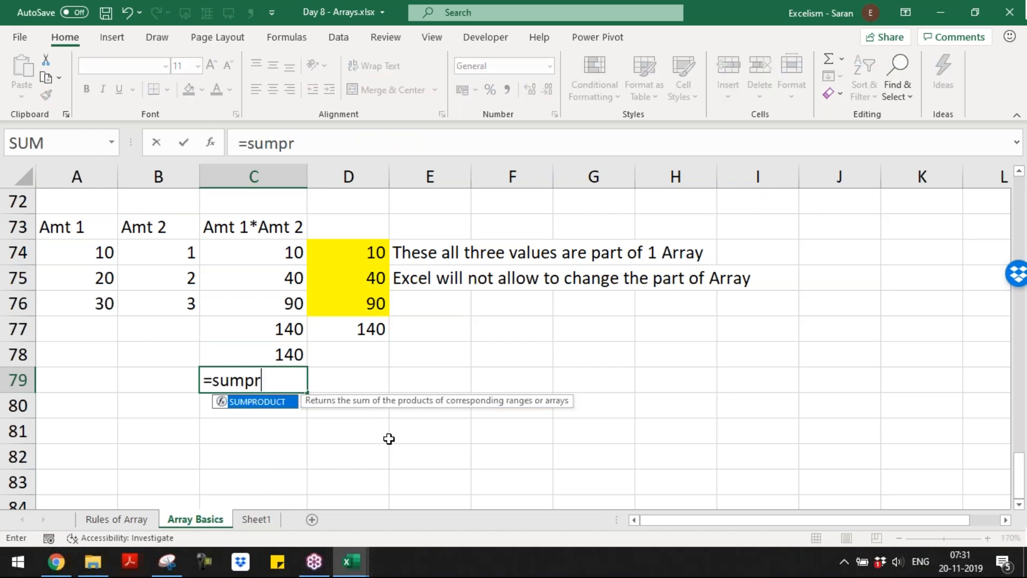
{"action": "key", "text": "Tab"}
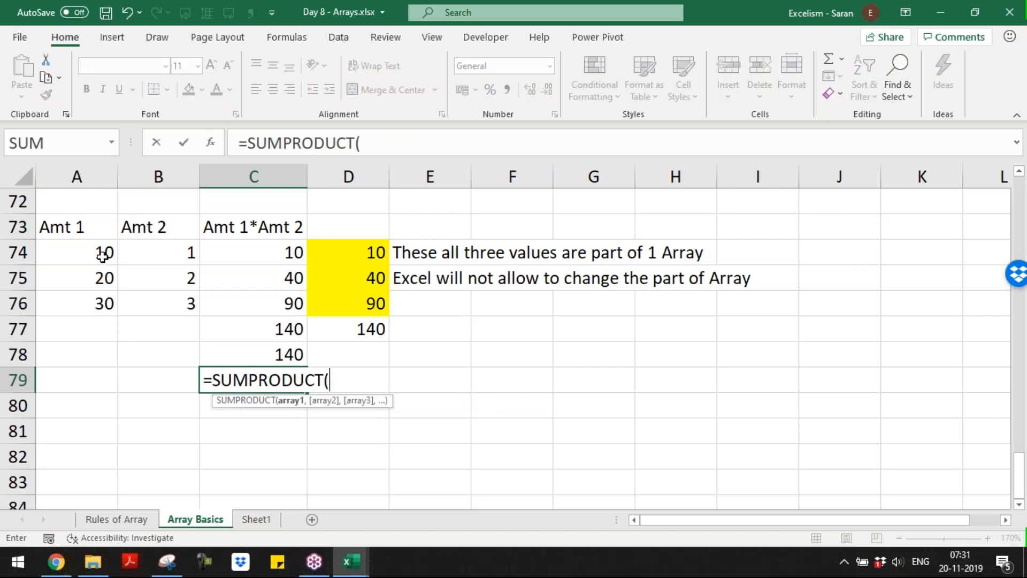
{"action": "left_click_drag", "start_coordinate": [103, 256], "coordinate": [102, 305]}
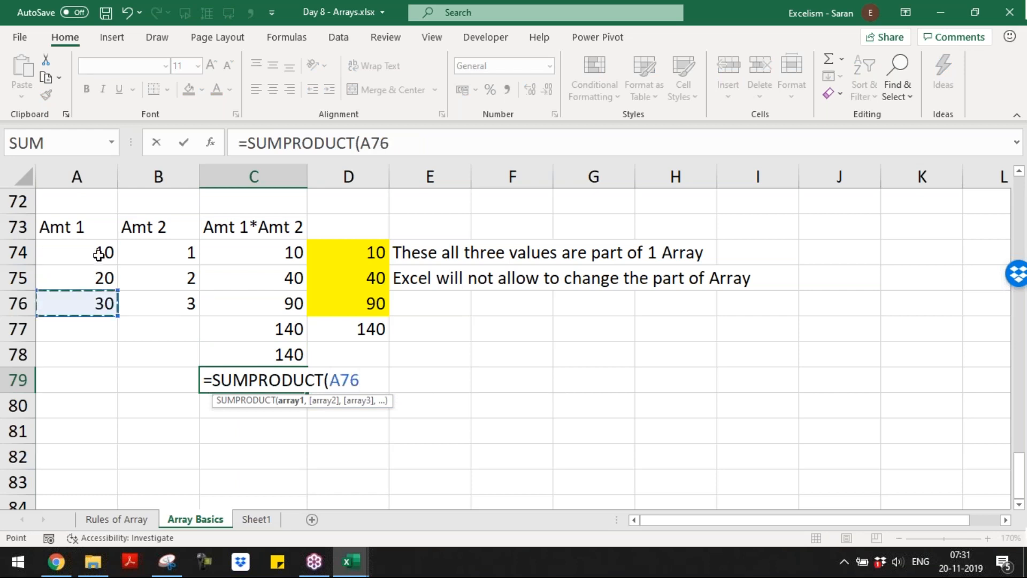
{"action": "left_click_drag", "start_coordinate": [100, 252], "coordinate": [102, 295]}
{"action": "type", "text": ","}
{"action": "left_click", "coordinate": [161, 252]}
{"action": "left_click", "coordinate": [169, 301]}
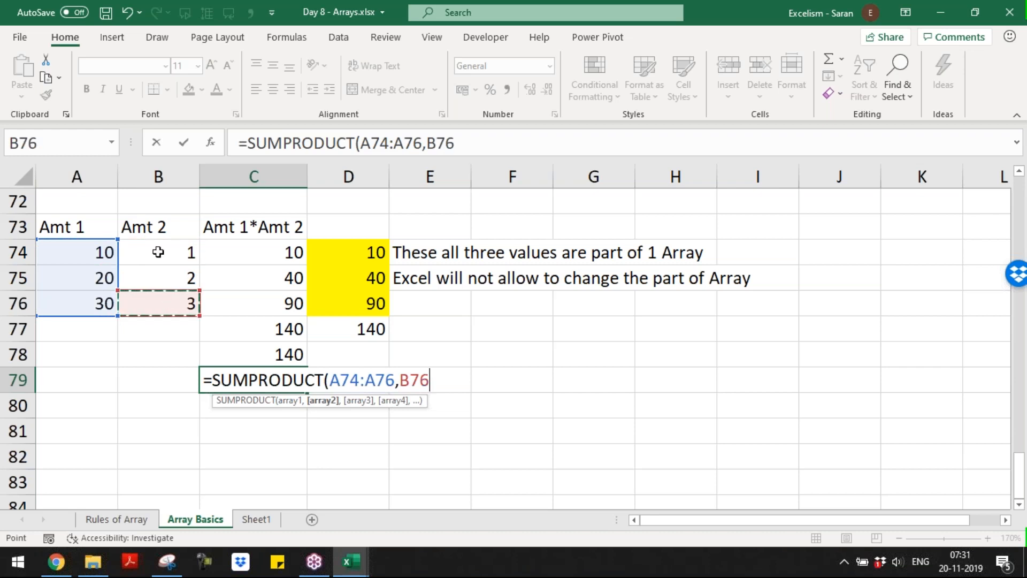
{"action": "left_click", "coordinate": [155, 234]}
{"action": "left_click_drag", "start_coordinate": [159, 249], "coordinate": [160, 299]}
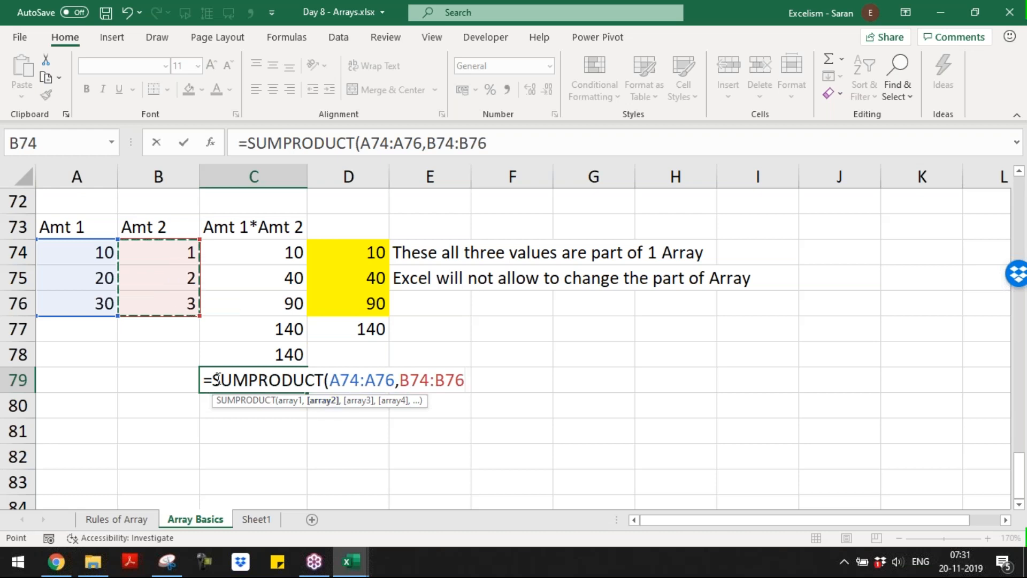
{"action": "left_click", "coordinate": [319, 380]}
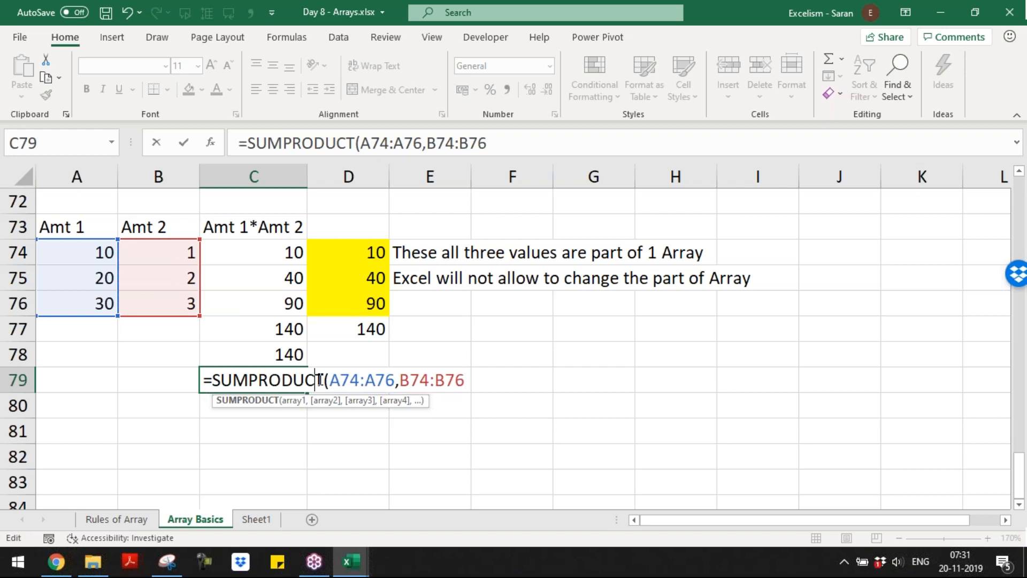
{"action": "left_click", "coordinate": [466, 379]}
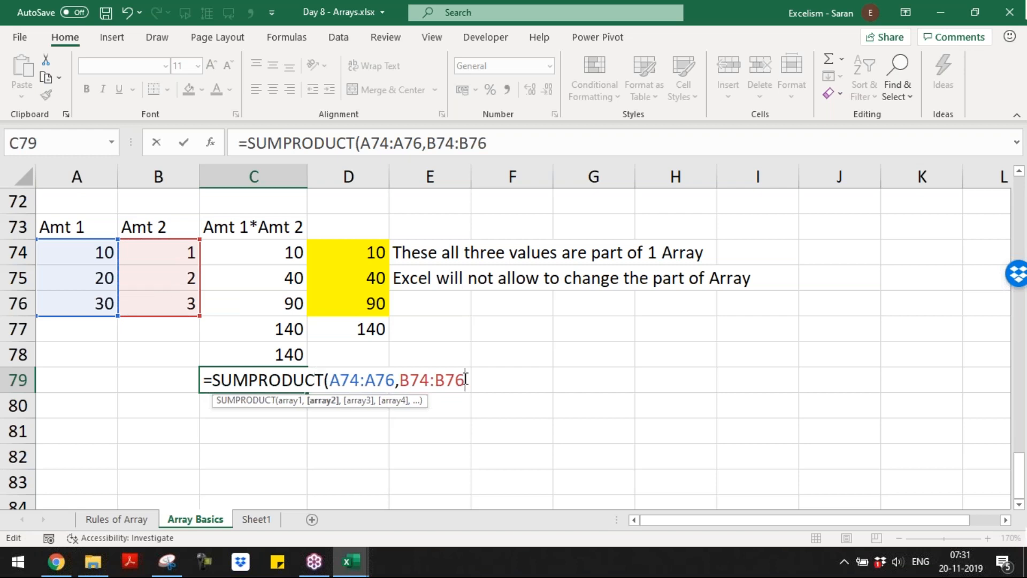
{"action": "key", "text": "Return"}
- Enter =FORMULATEXT(C78) in E78 to show the SUM array formula as text
{"action": "key", "text": "Up"}
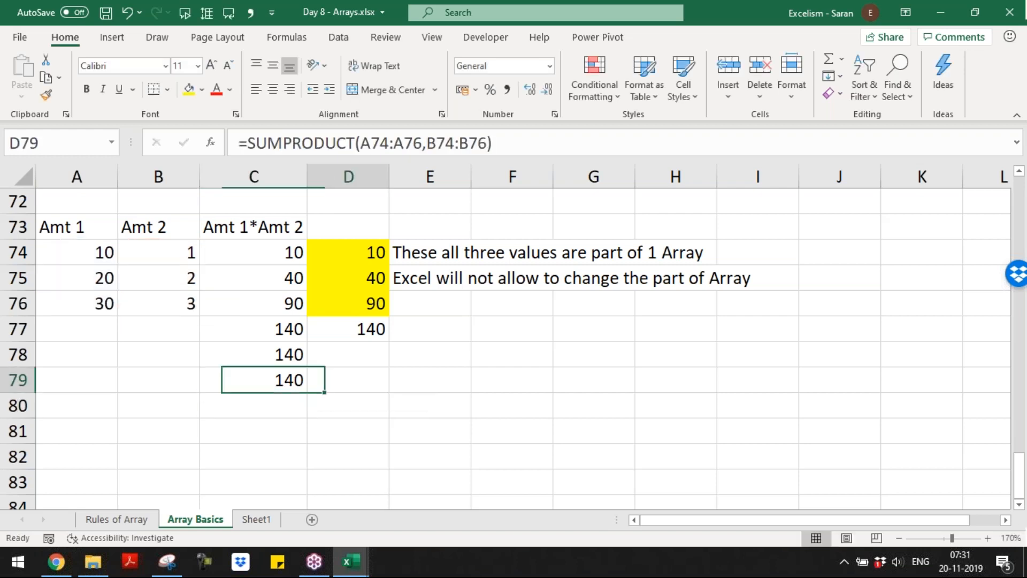
{"action": "key", "text": "Up"}
{"action": "key", "text": "Right"}
{"action": "key", "text": "Right"}
{"action": "key", "text": "F2"}
{"action": "type", "text": "=form"}
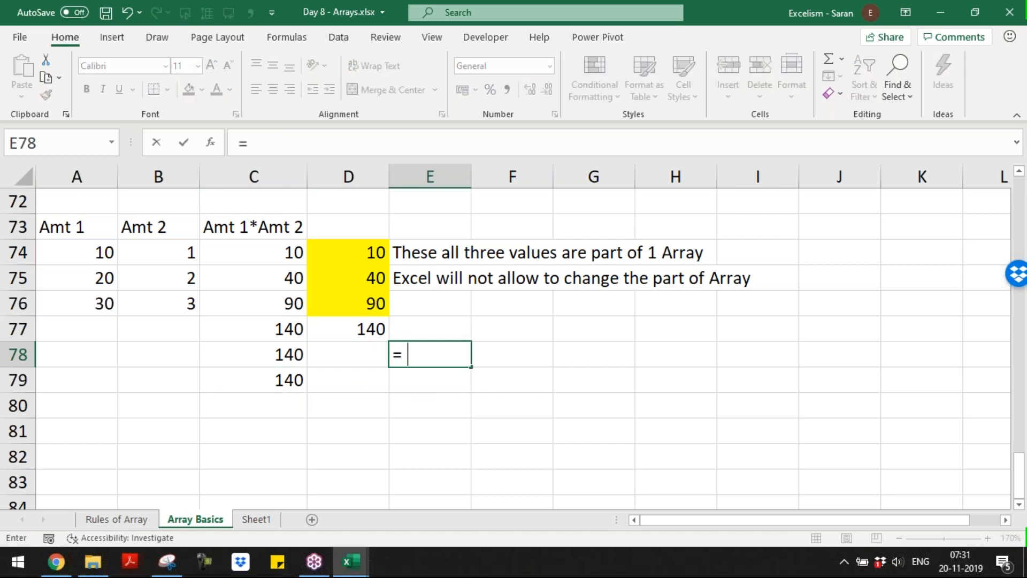
{"action": "key", "text": "Tab"}
{"action": "key", "text": "Left"}
{"action": "key", "text": "Left"}
{"action": "key", "text": "Return"}
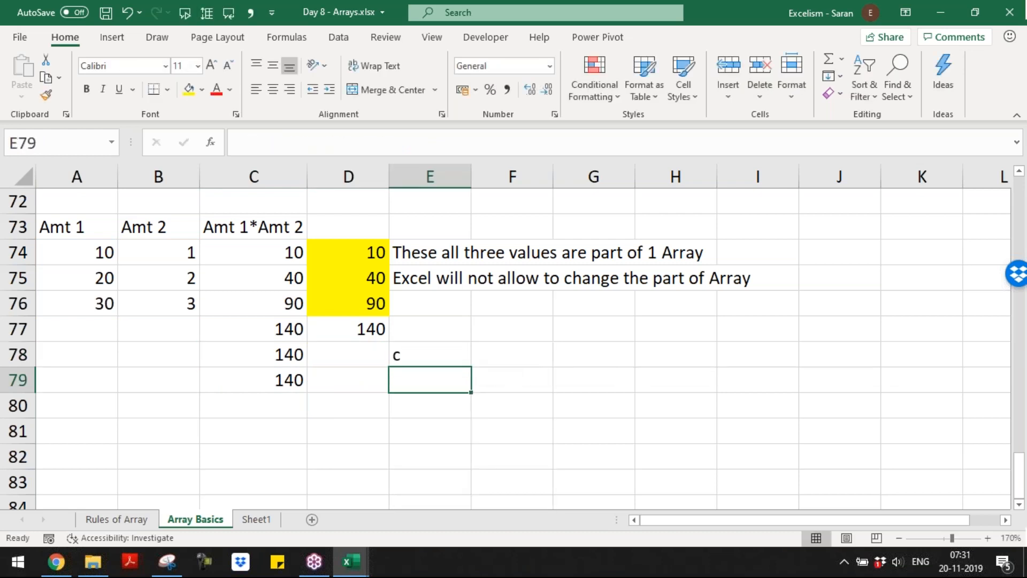
- Copy the FORMULATEXT formula from E78 to E79 to show the SUMPRODUCT formula as text
{"action": "key", "text": "Up"}
{"action": "key", "text": "ctrl+c"}
{"action": "key", "text": "Down"}
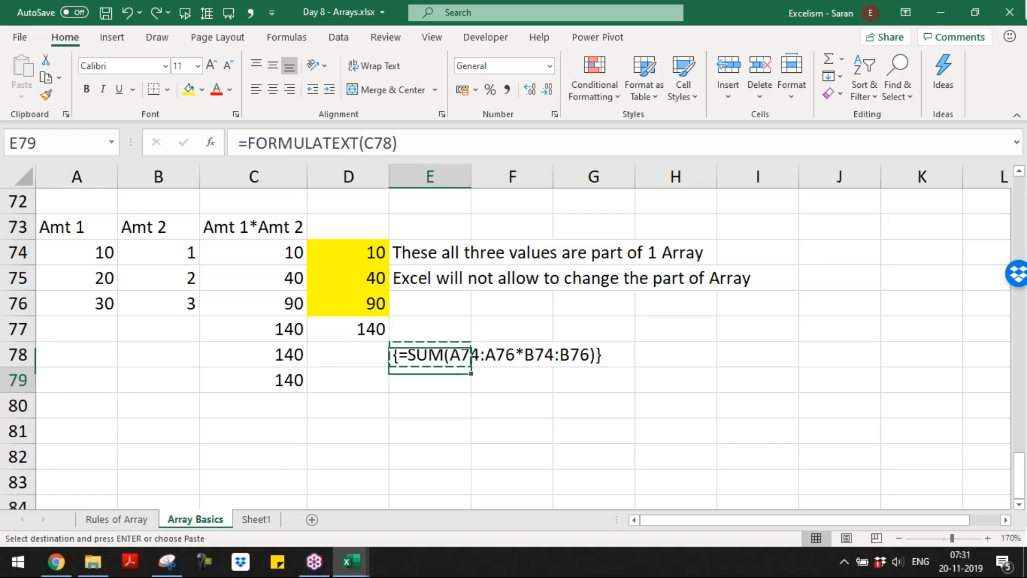
{"action": "key", "text": "Return"}
{"action": "left_click", "coordinate": [253, 431]}
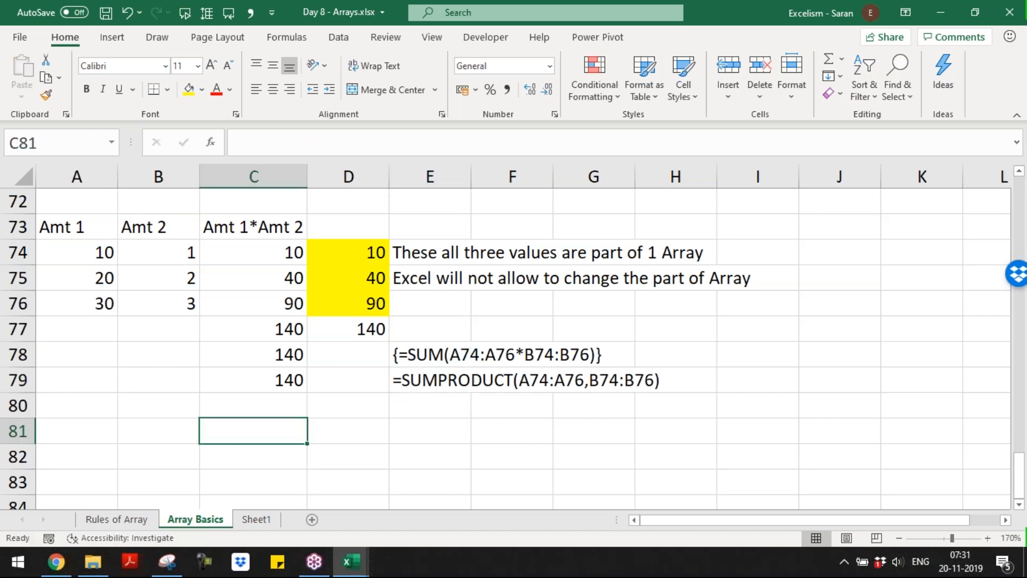
- In E80, enter the note "SUMPRODUCT is by-default is an array function. Means we need not to execure as Array with CSE key"
{"action": "left_click", "coordinate": [348, 405]}
{"action": "left_click", "coordinate": [430, 405]}
{"action": "type", "text": "S"}
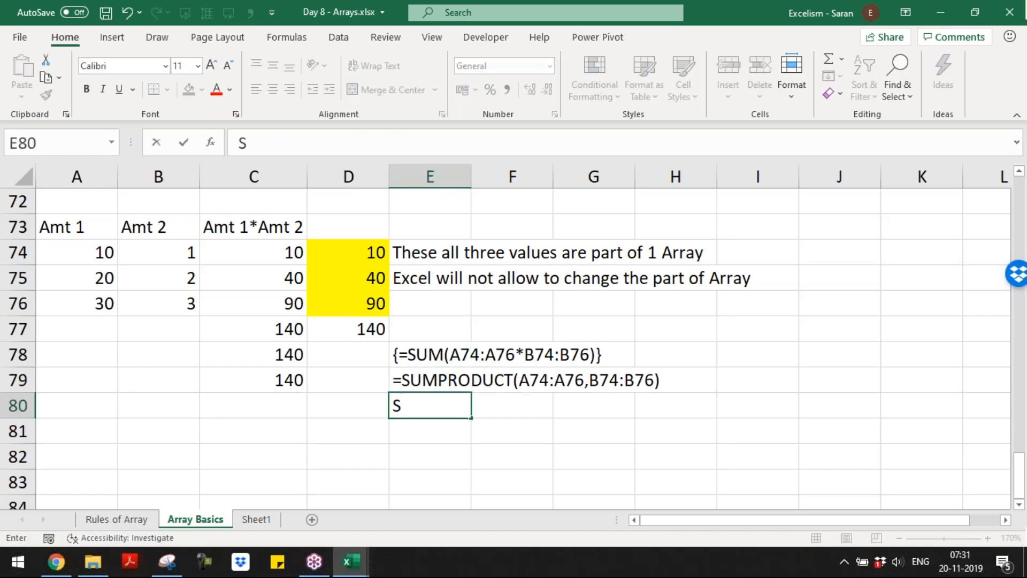
{"action": "type", "text": "UMPRODUCT is by-"}
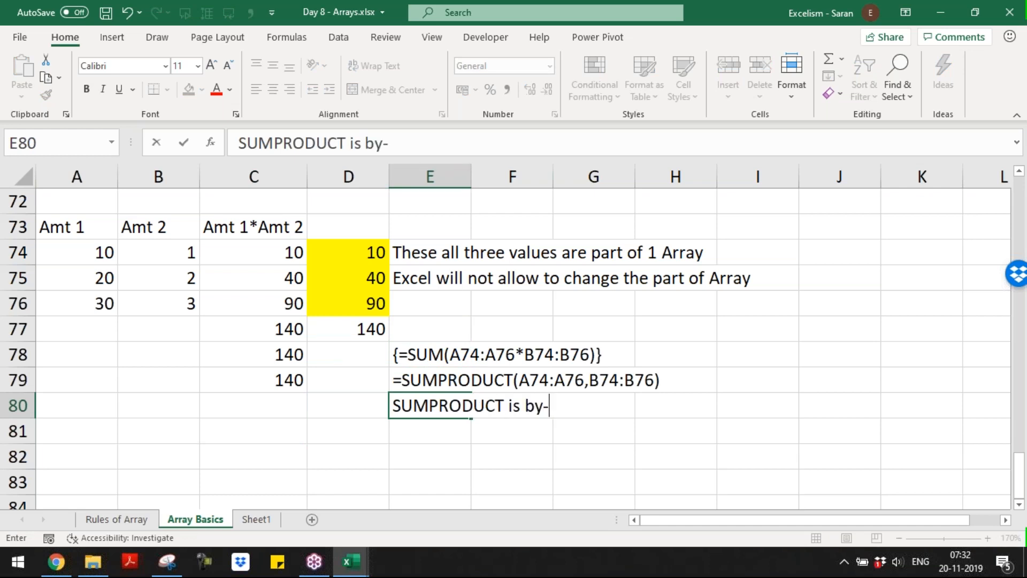
{"action": "type", "text": "default is "}
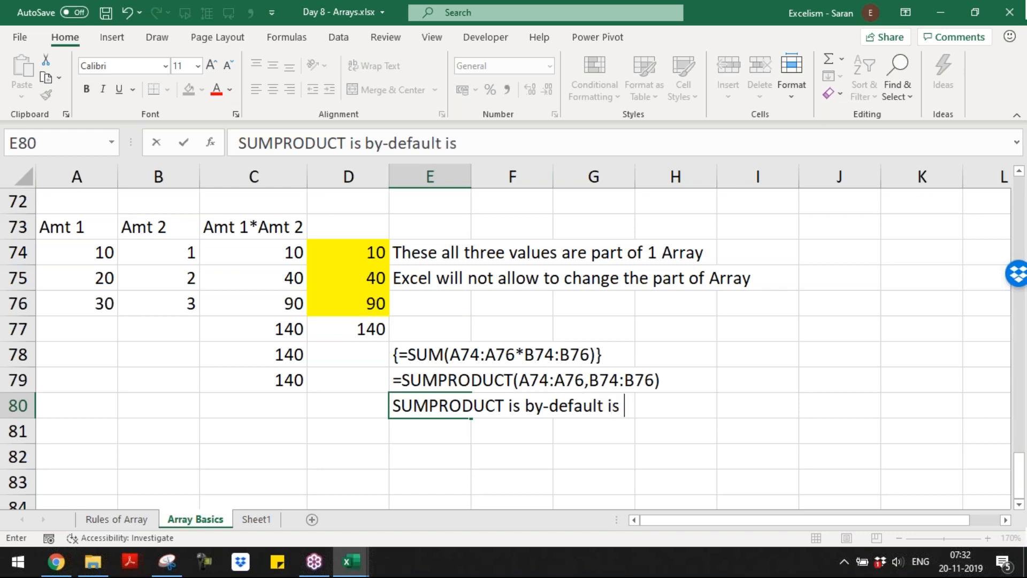
{"action": "type", "text": "an array funcit"}
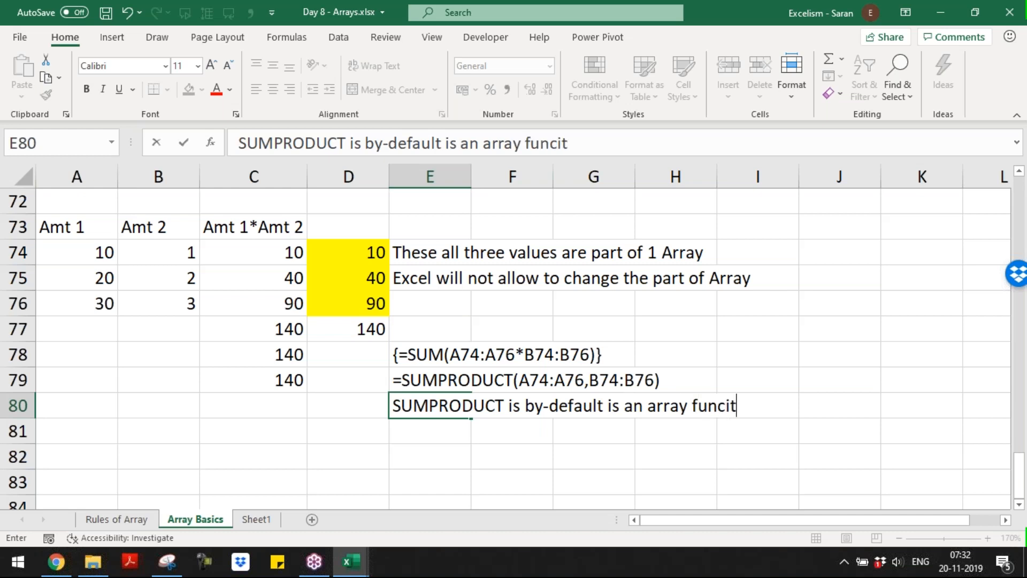
{"action": "key", "text": "BackSpace"}
{"action": "key", "text": "BackSpace"}
{"action": "type", "text": "tion. Means wee ne"}
{"action": "key", "text": "Left"}
{"action": "key", "text": "BackSpace"}
{"action": "key", "text": "BackSpace"}
{"action": "key", "text": "BackSpace"}
{"action": "key", "text": "BackSpace"}
{"action": "key", "text": "BackSpace"}
{"action": "type", "text": "e ne"}
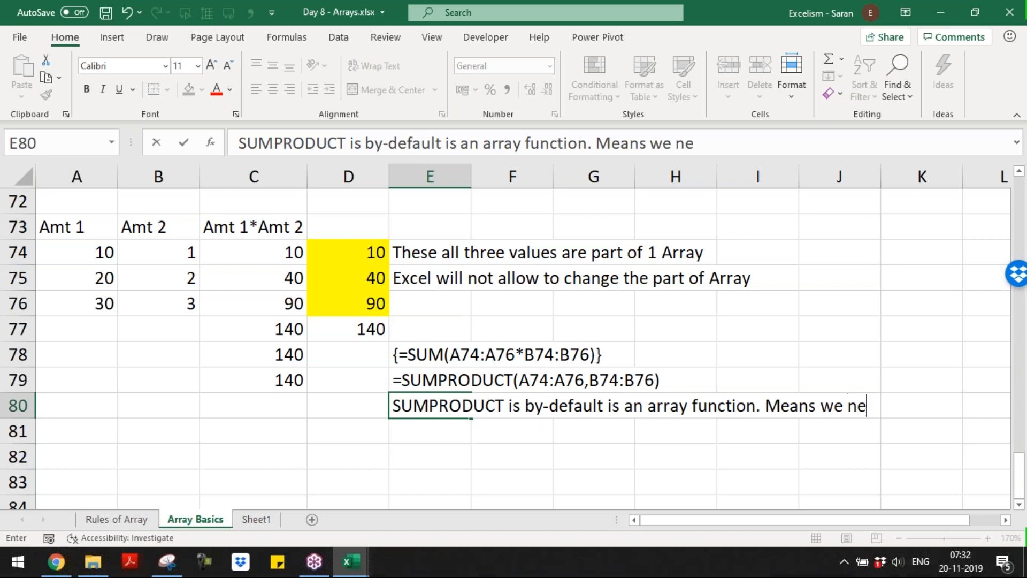
{"action": "type", "text": "ed not"}
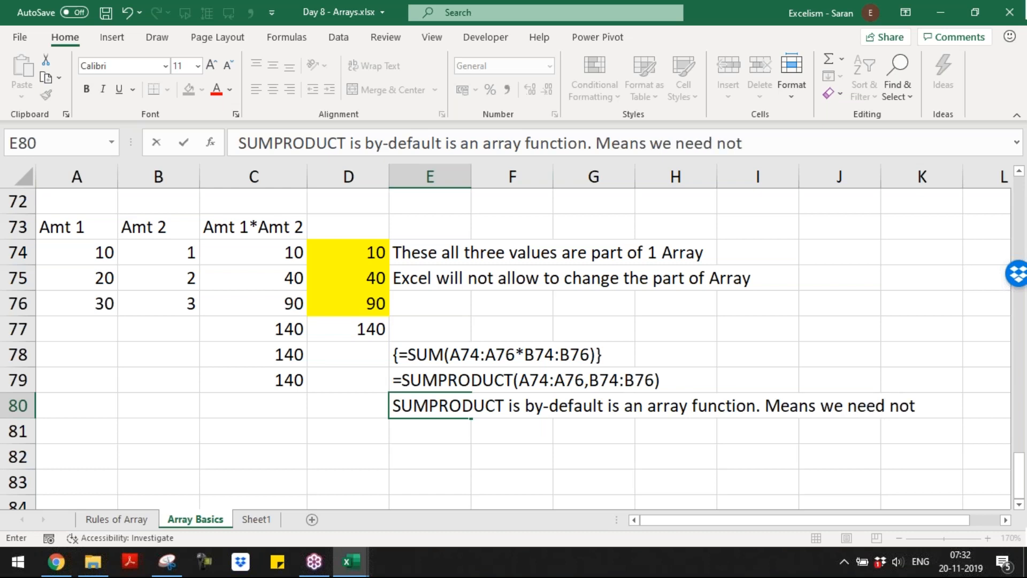
{"action": "type", "text": " to exc"}
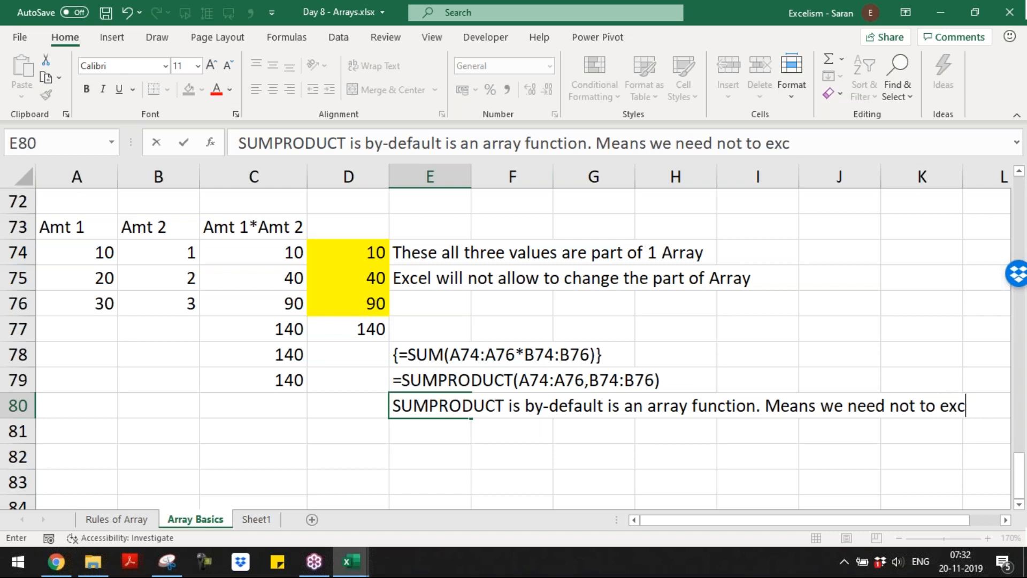
{"action": "key", "text": "BackSpace"}
{"action": "type", "text": "ecure"}
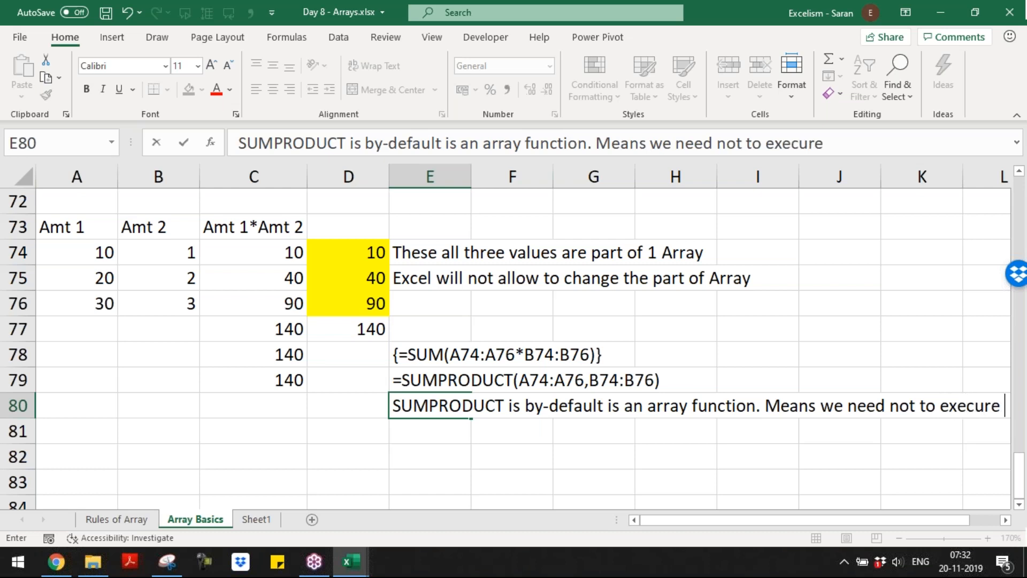
{"action": "type", "text": " as Array"}
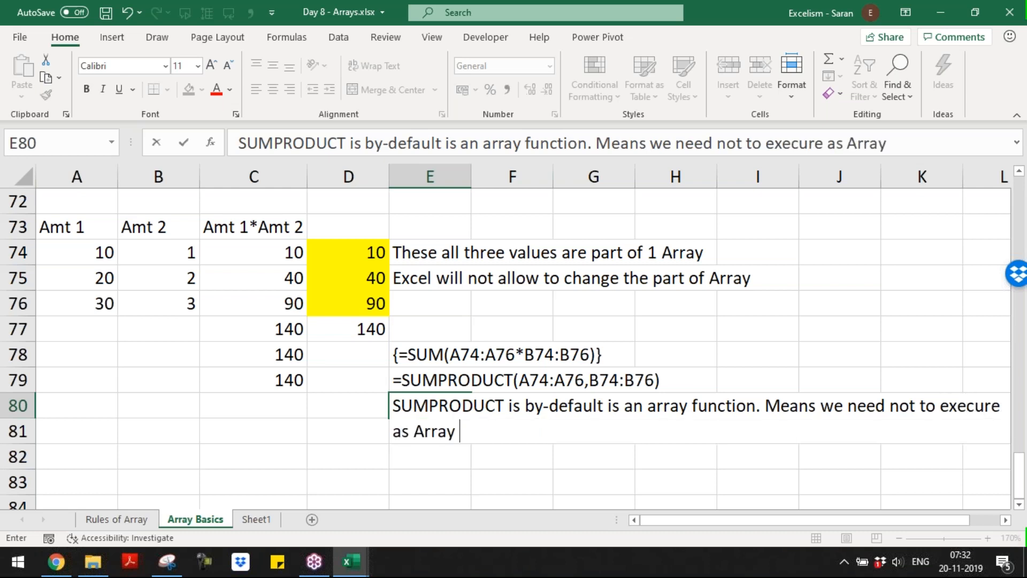
{"action": "type", "text": " with C"}
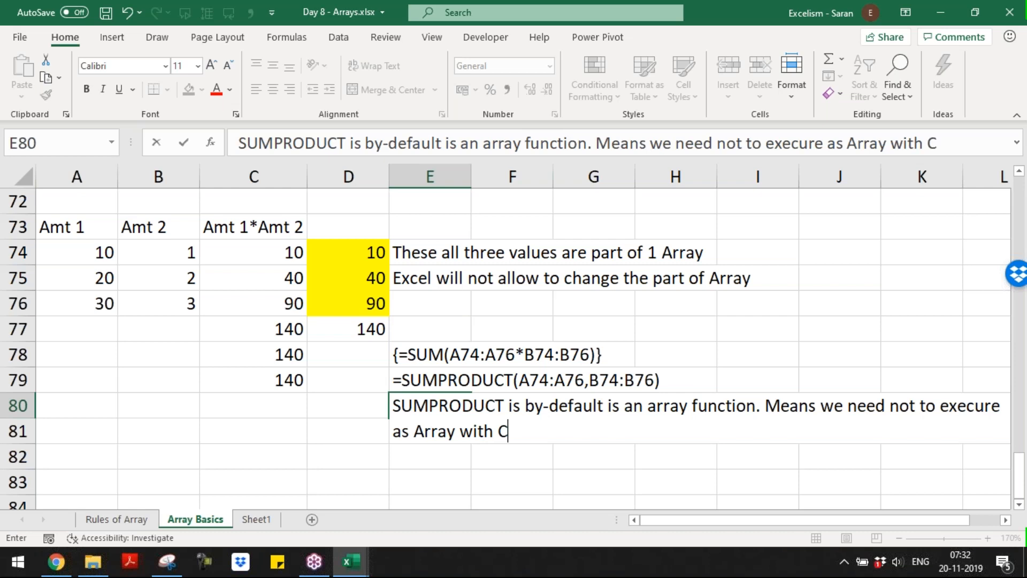
{"action": "type", "text": "SE key"}
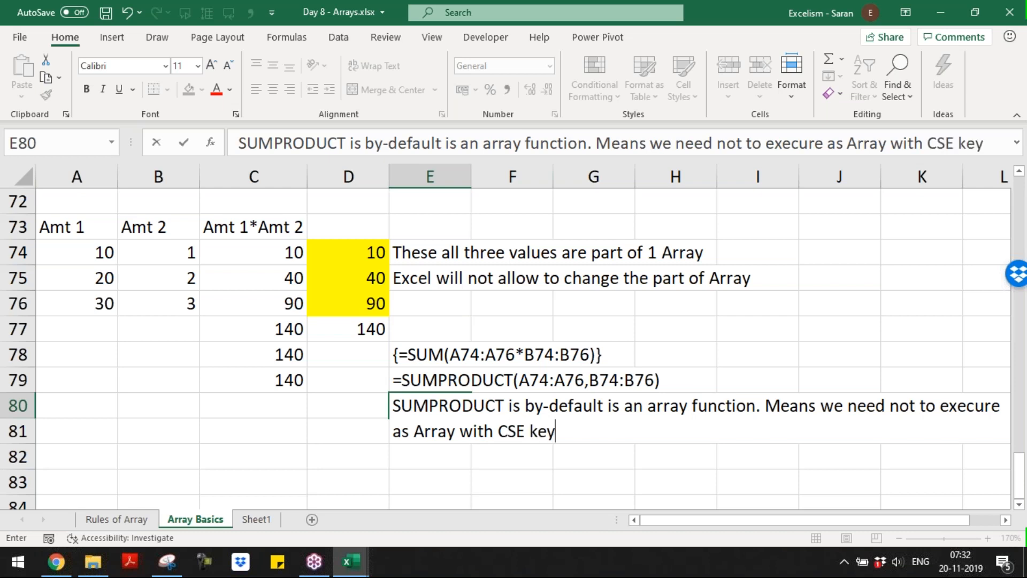
{"action": "key", "text": "Return"}
{"action": "key", "text": "Up"}
{"action": "key", "text": "Up"}
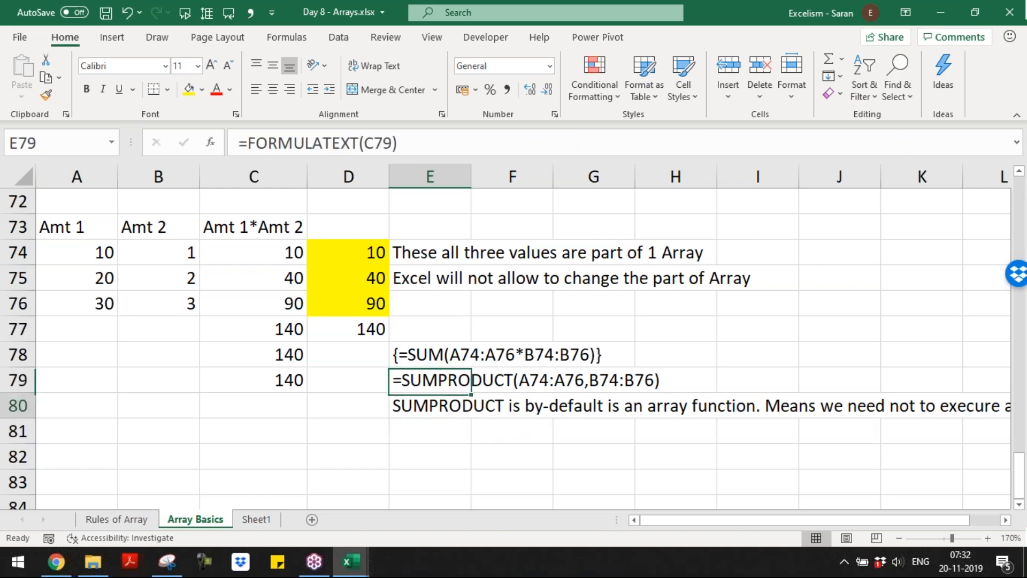
{"action": "key", "text": "Down"}
- Reopen the SUM formula in C78 and recommit it as an array formula, then open C79's SUMPRODUCT formula for comparison
{"action": "left_click", "coordinate": [270, 378]}
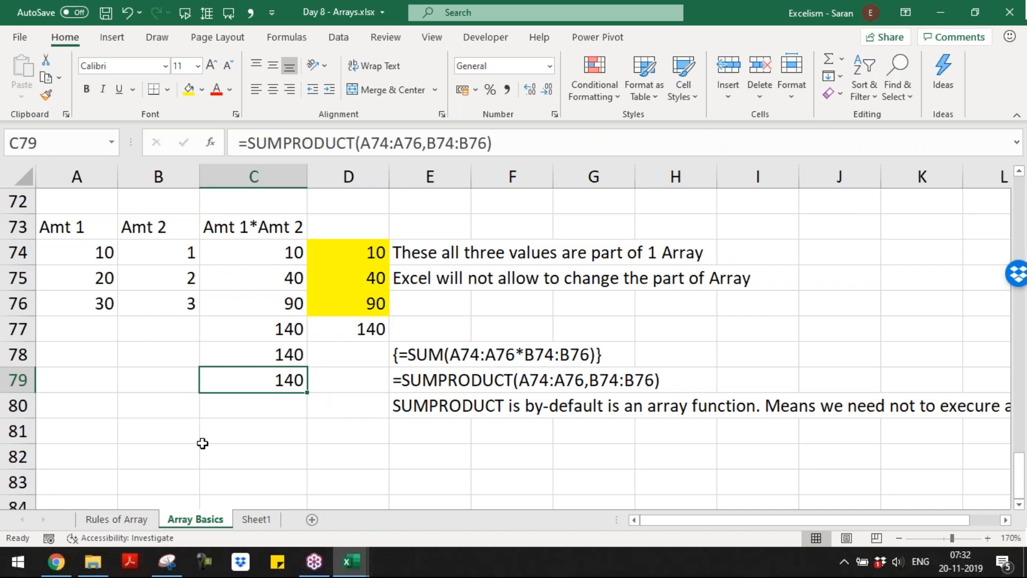
{"action": "left_click", "coordinate": [150, 442]}
{"action": "left_click_drag", "start_coordinate": [150, 439], "coordinate": [154, 489]}
{"action": "left_click", "coordinate": [158, 329]}
{"action": "key", "text": "Right"}
{"action": "key", "text": "F2"}
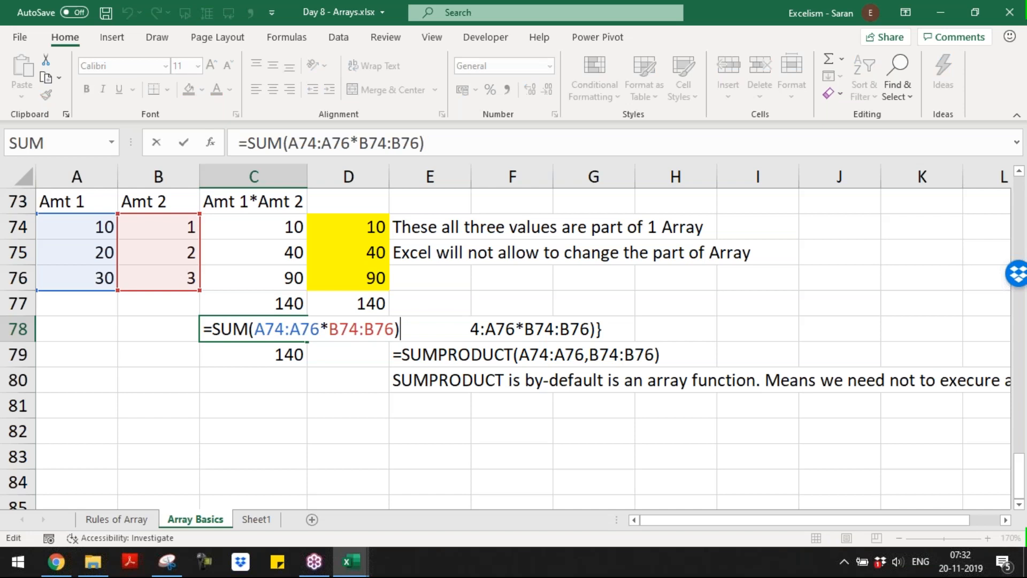
{"action": "key", "text": "ctrl+shift+Return"}
{"action": "key", "text": "Up"}
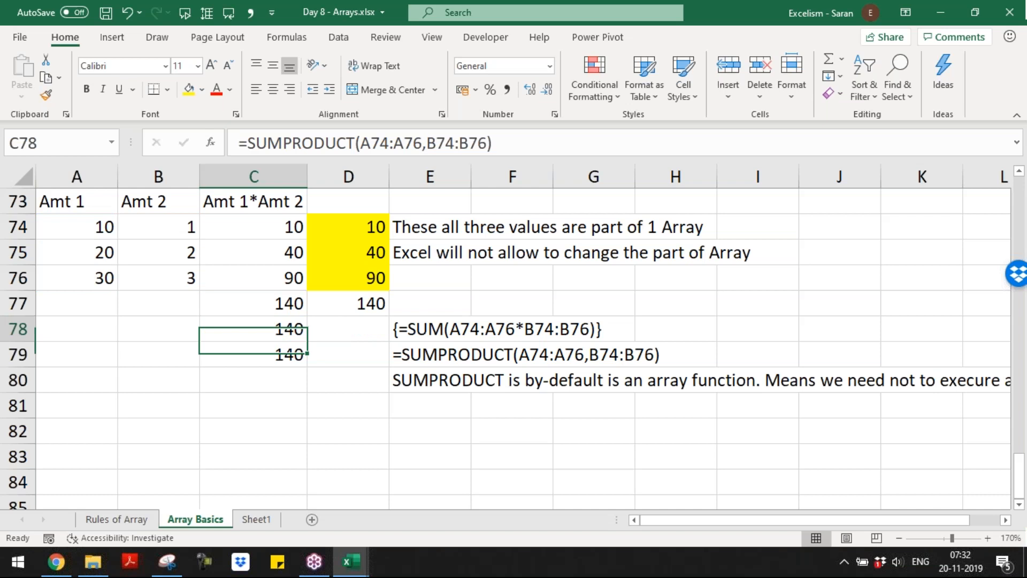
{"action": "key", "text": "F2"}
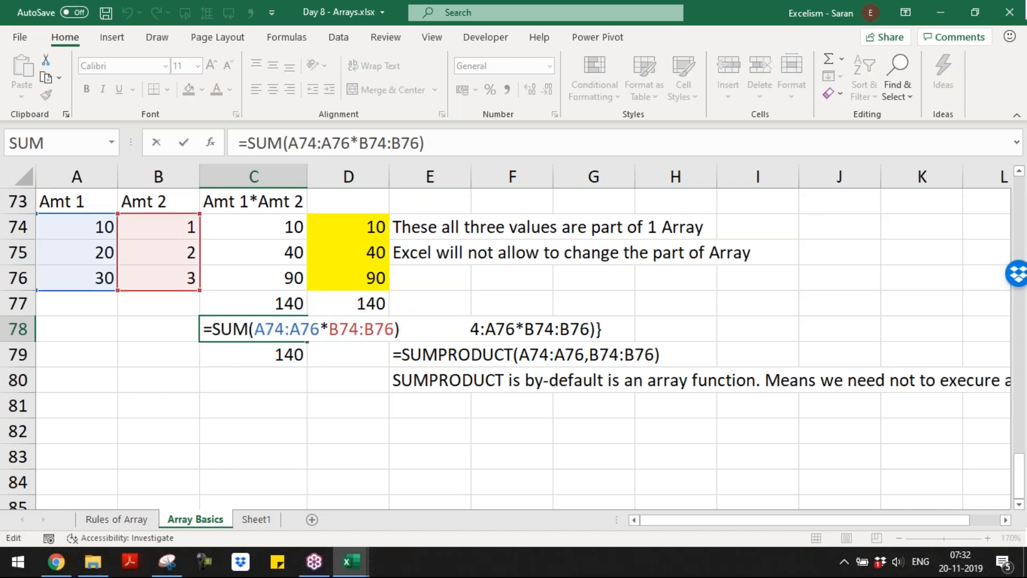
{"action": "key", "text": "ctrl+shift+Return"}
{"action": "key", "text": "Down"}
{"action": "key", "text": "F2"}
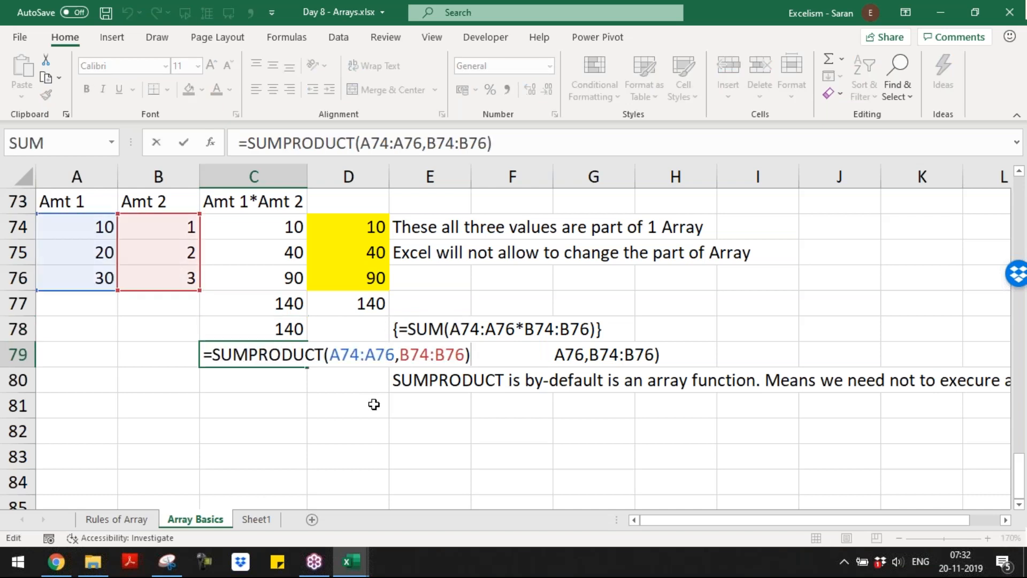
- Compare the multiplied ranges in C78's SUM formula with the separate array arguments in C79's SUMPRODUCT formula, leaving both formulas unedited
{"action": "left_click", "coordinate": [272, 326]}
{"action": "double_click", "coordinate": [272, 326]}
{"action": "left_click_drag", "start_coordinate": [255, 329], "coordinate": [351, 328]}
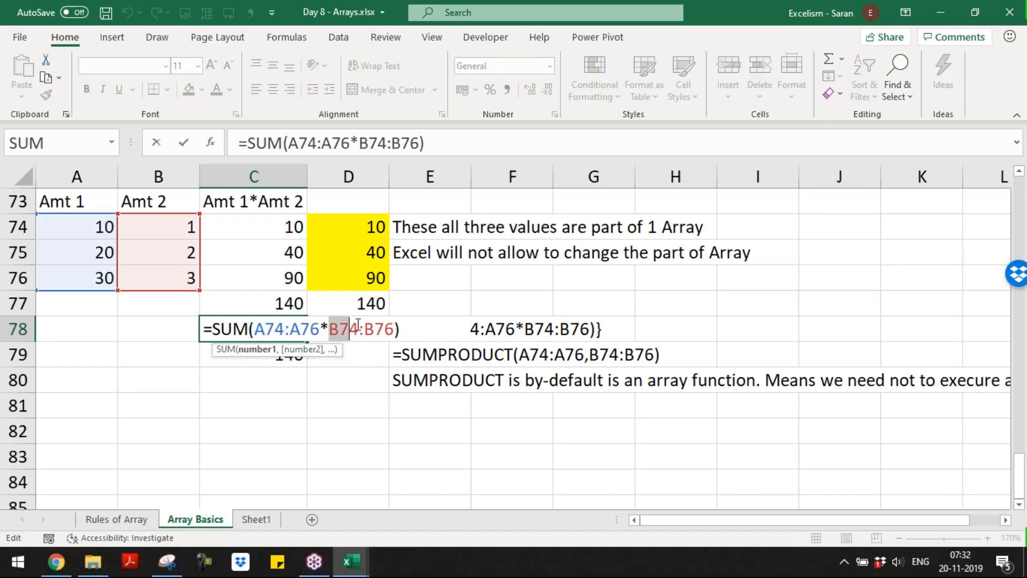
{"action": "key", "text": "Escape"}
{"action": "double_click", "coordinate": [295, 354]}
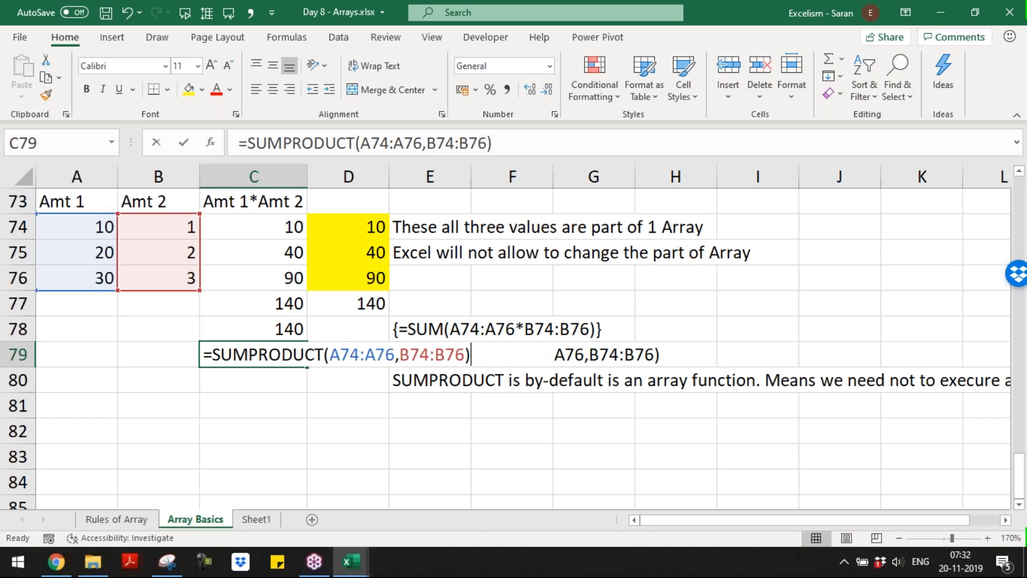
{"action": "left_click_drag", "start_coordinate": [328, 355], "coordinate": [467, 354]}
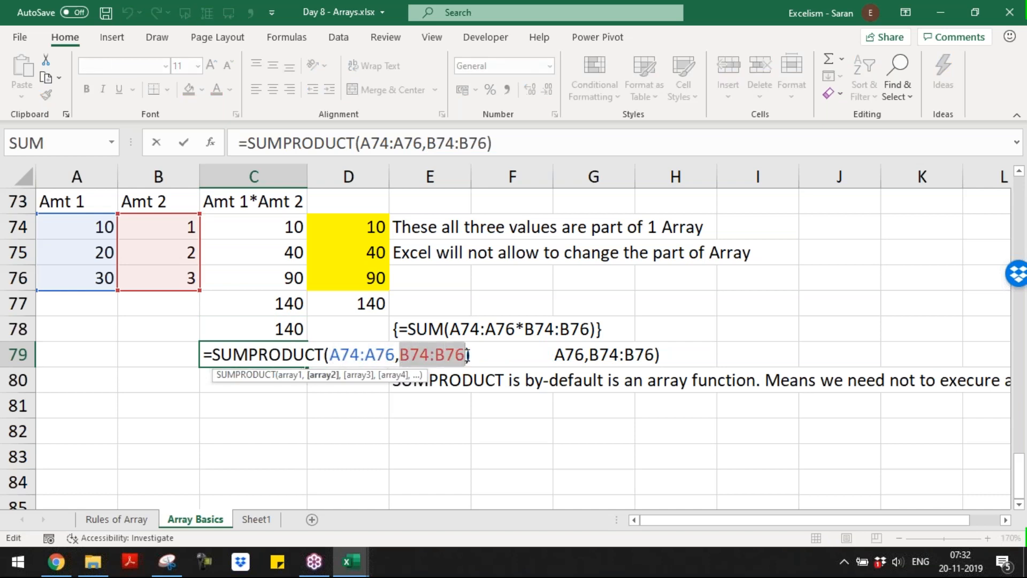
{"action": "left_click", "coordinate": [323, 356]}
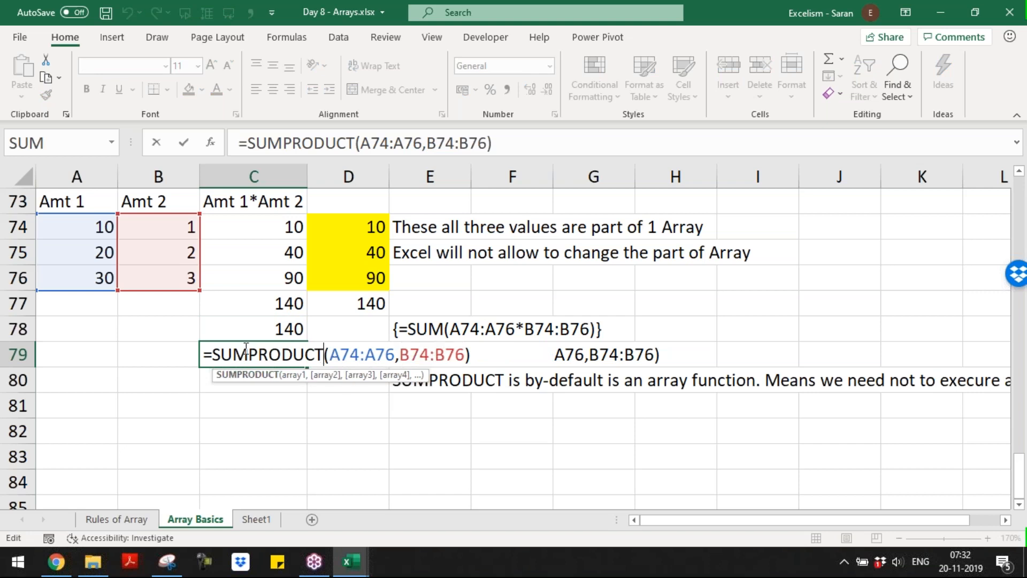
{"action": "left_click_drag", "start_coordinate": [250, 350], "coordinate": [394, 353]}
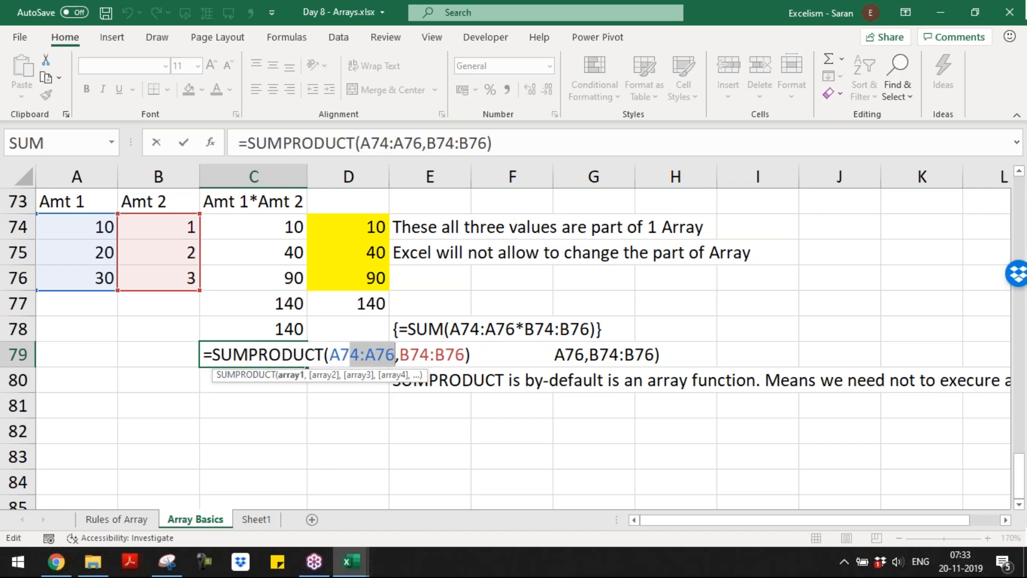
{"action": "left_click", "coordinate": [324, 377]}
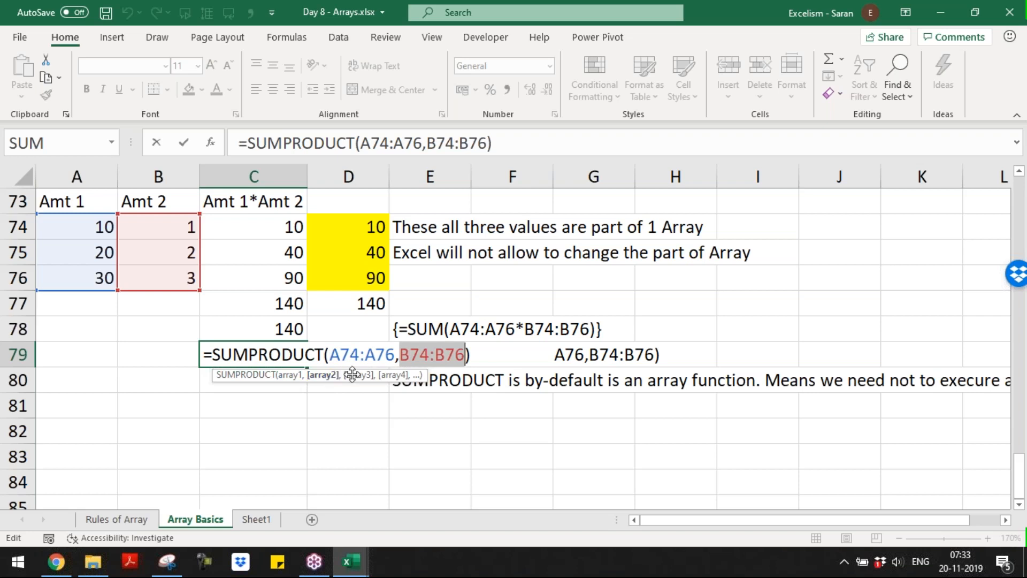
{"action": "key", "text": "Escape"}
{"action": "key", "text": "Escape"}
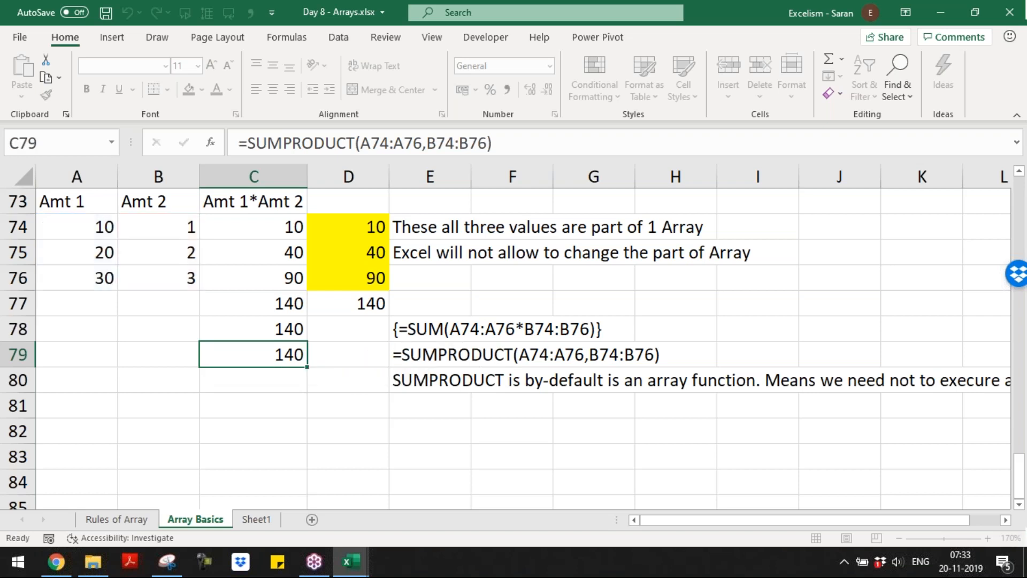
- Copy the Company, Area, Date and Amount table from the SUMIFS sheet of Day 7 - Conditional Functions Part2.xlsx into Sheet1 of Day 8 - Arrays.xlsx at A1
{"action": "key", "text": "ctrl+Page_Down"}
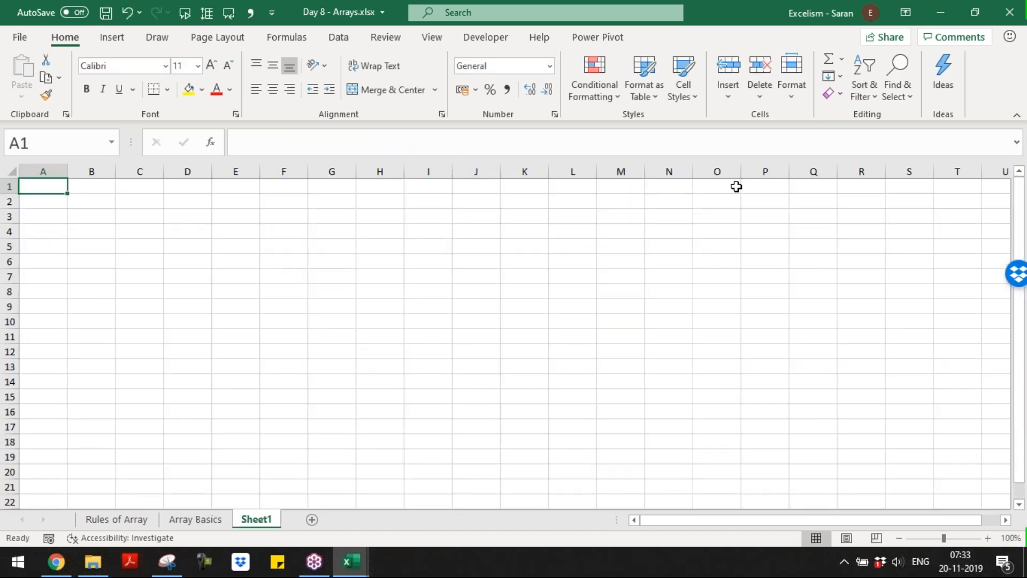
{"action": "left_click", "coordinate": [810, 63]}
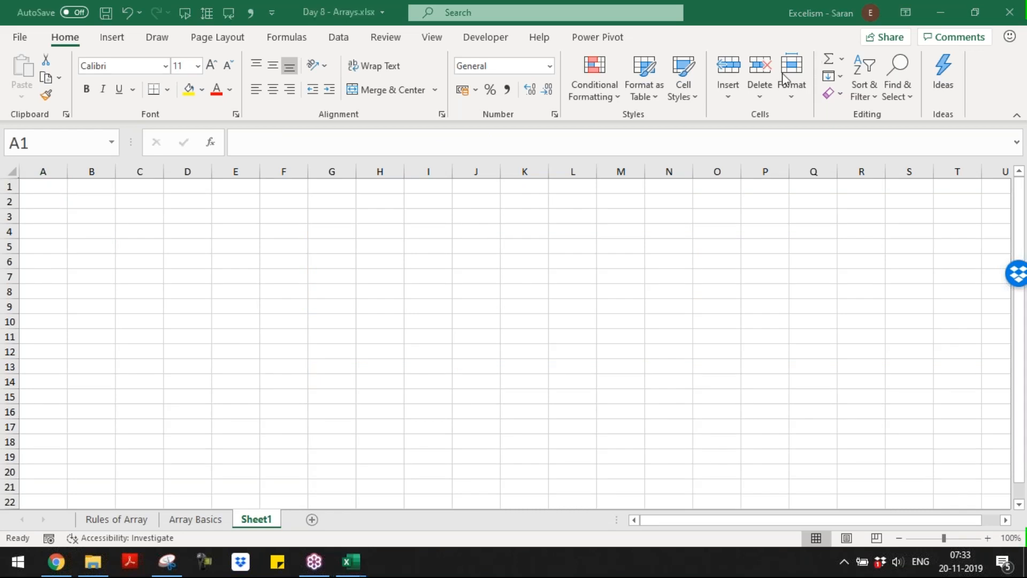
{"action": "key", "text": "alt+Tab"}
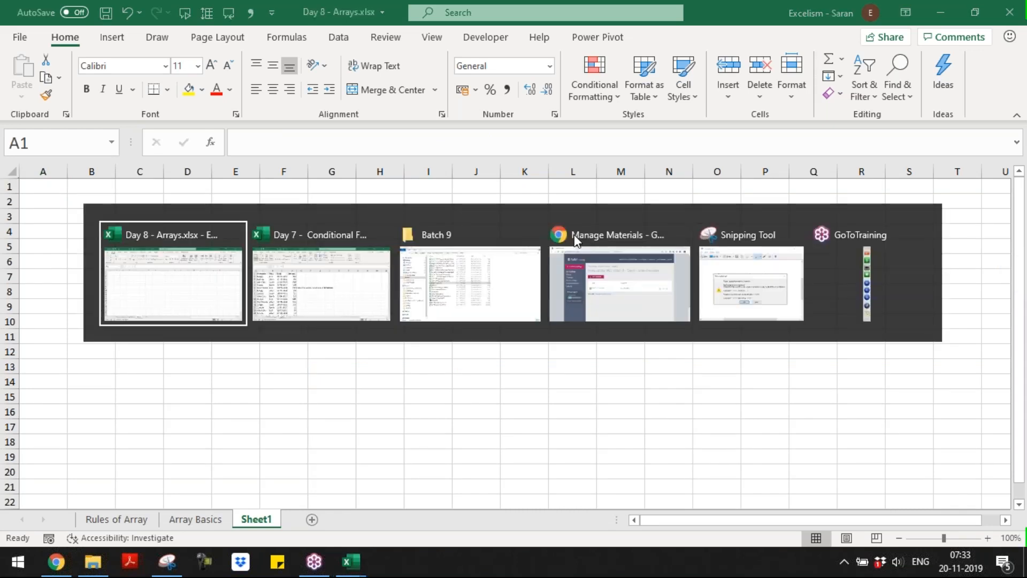
{"action": "key", "text": "alt+Tab"}
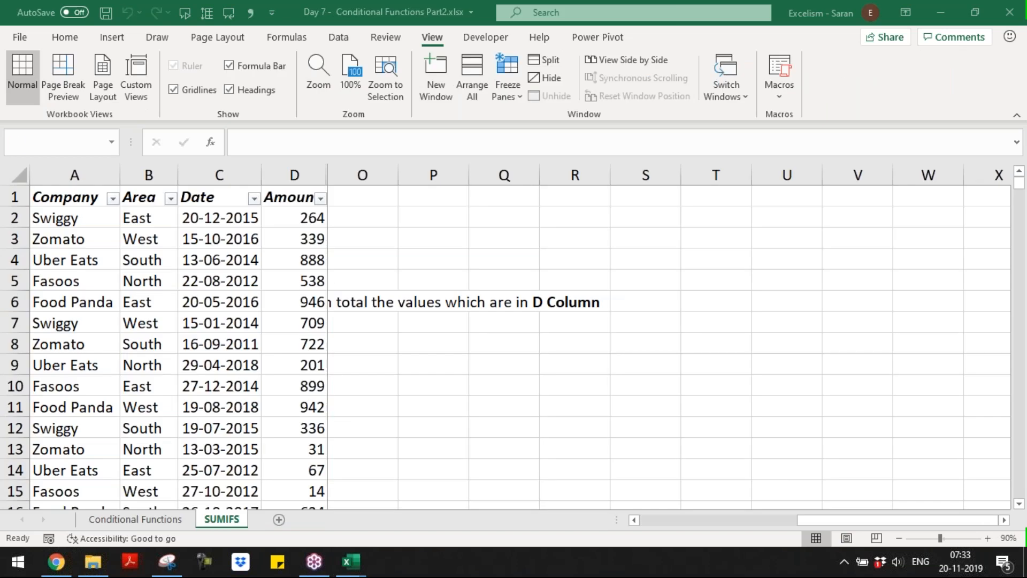
{"action": "key", "text": "Home"}
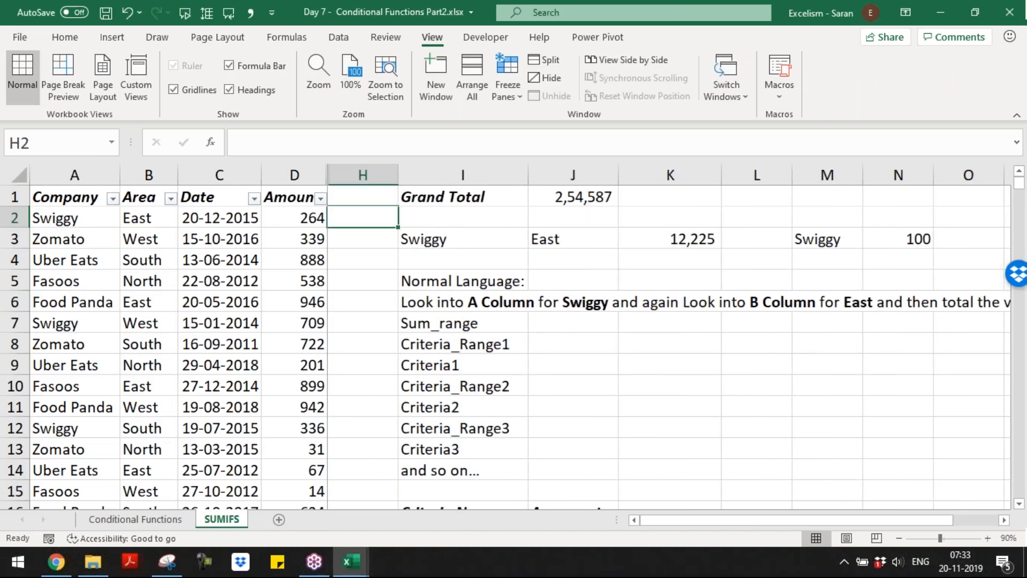
{"action": "key", "text": "Left"}
{"action": "key", "text": "Left"}
{"action": "key", "text": "Left"}
{"action": "key", "text": "Up"}
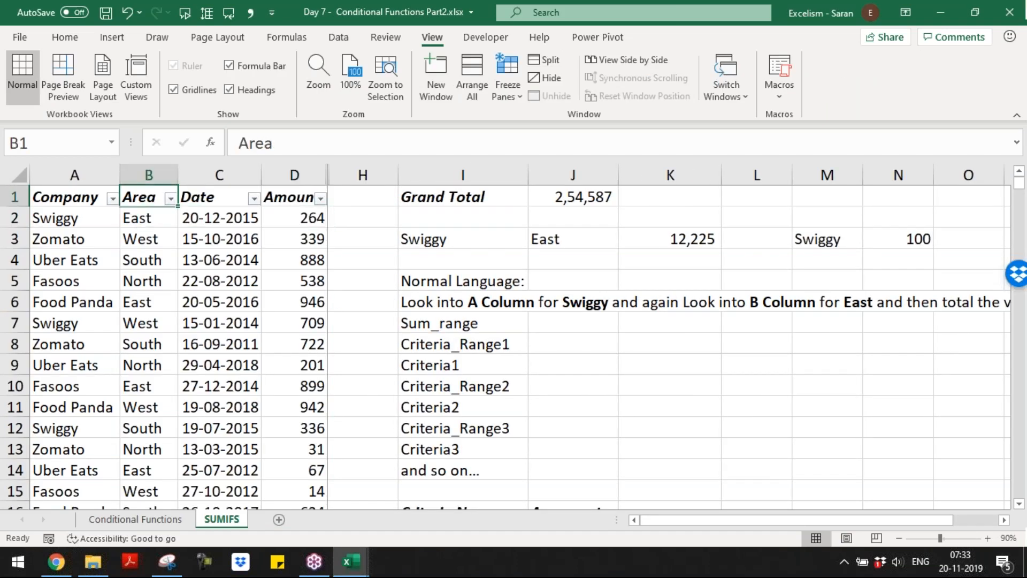
{"action": "key", "text": "Left"}
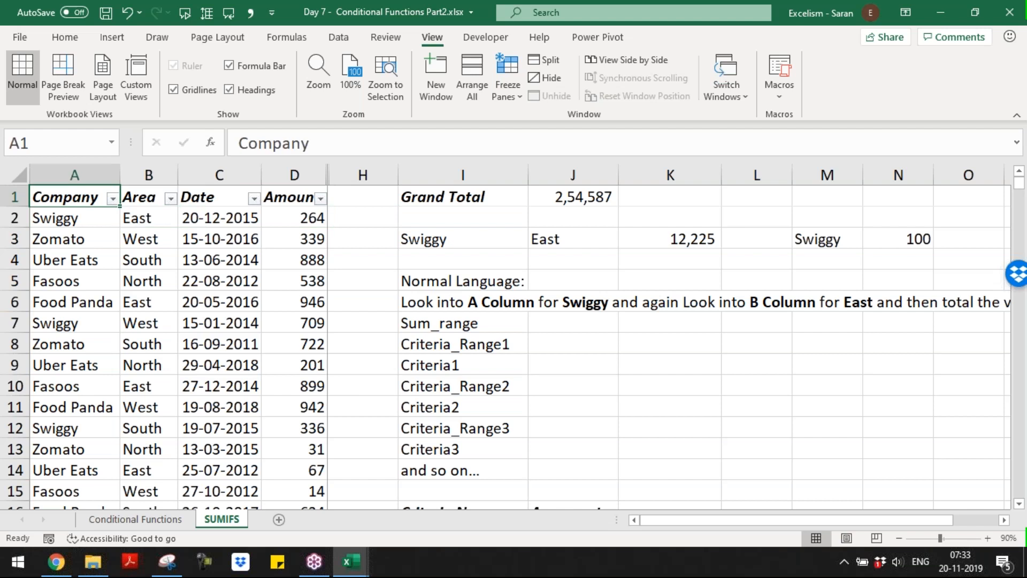
{"action": "key", "text": "ctrl+shift+Right"}
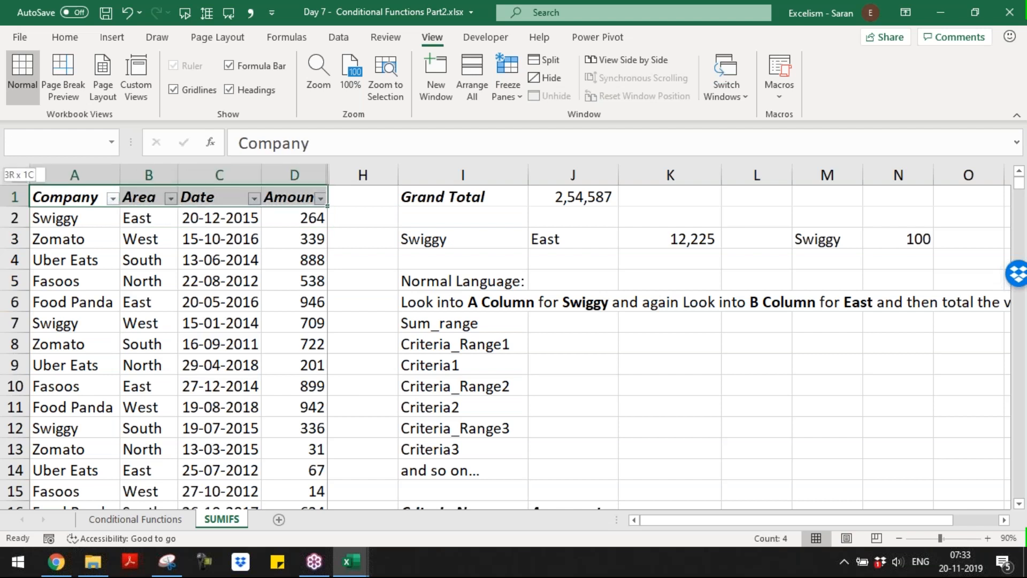
{"action": "key", "text": "ctrl+shift+Down"}
{"action": "key", "text": "ctrl+c"}
{"action": "key", "text": "alt+Tab"}
{"action": "key", "text": "Return"}
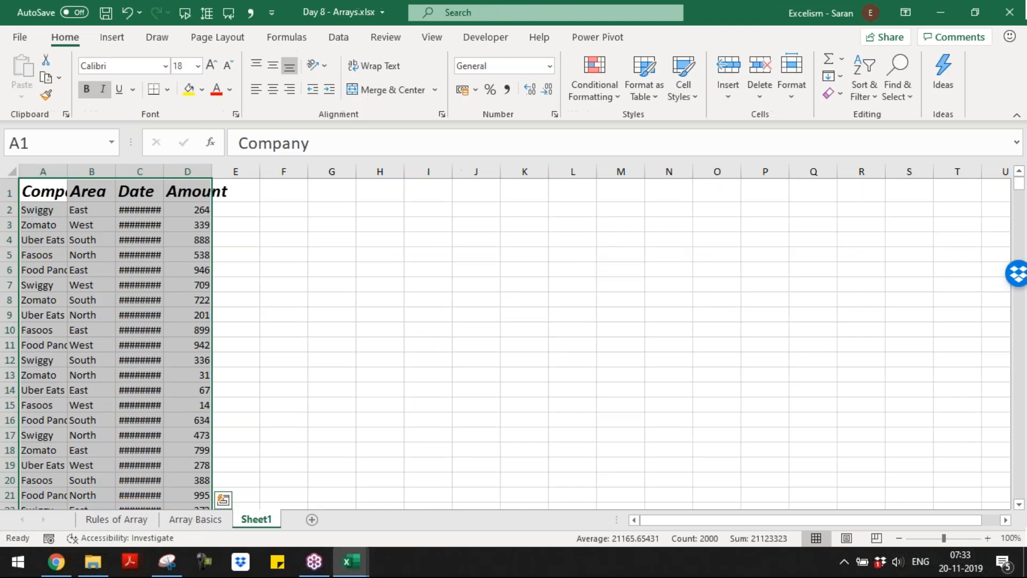
- Autofit the widths of columns A to D on Sheet1 to the pasted table
{"action": "key", "text": "alt+h"}
{"action": "key", "text": "o"}
{"action": "key", "text": "i"}
{"action": "key", "text": "Down"}
{"action": "key", "text": "Up"}
{"action": "key", "text": "shift+Right"}
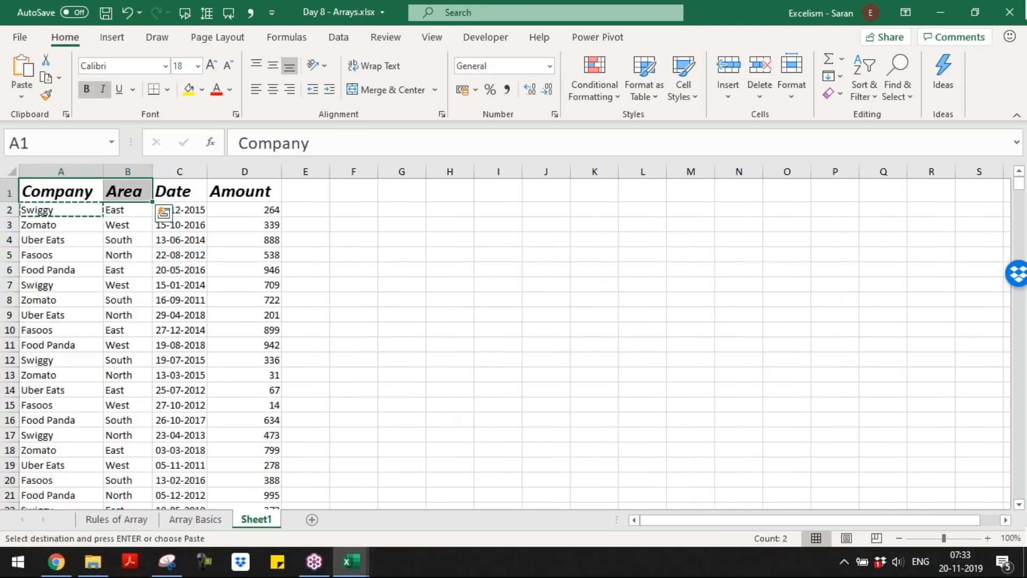
- Undo the column autofit and the pasted table on Sheet1
{"action": "key", "text": "Escape"}
{"action": "key", "text": "ctrl+z"}
{"action": "key", "text": "ctrl+z"}
{"action": "key", "text": "ctrl+z"}
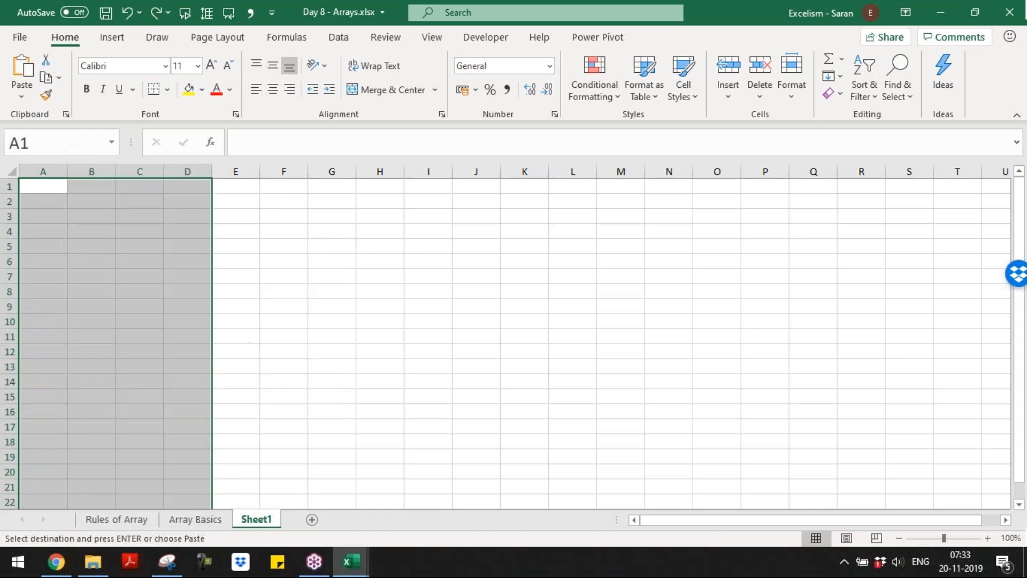
- Paste the copied table into Sheet1 at A1 as values and make the header row bold and italic
{"action": "key", "text": "ctrl+alt+v"}
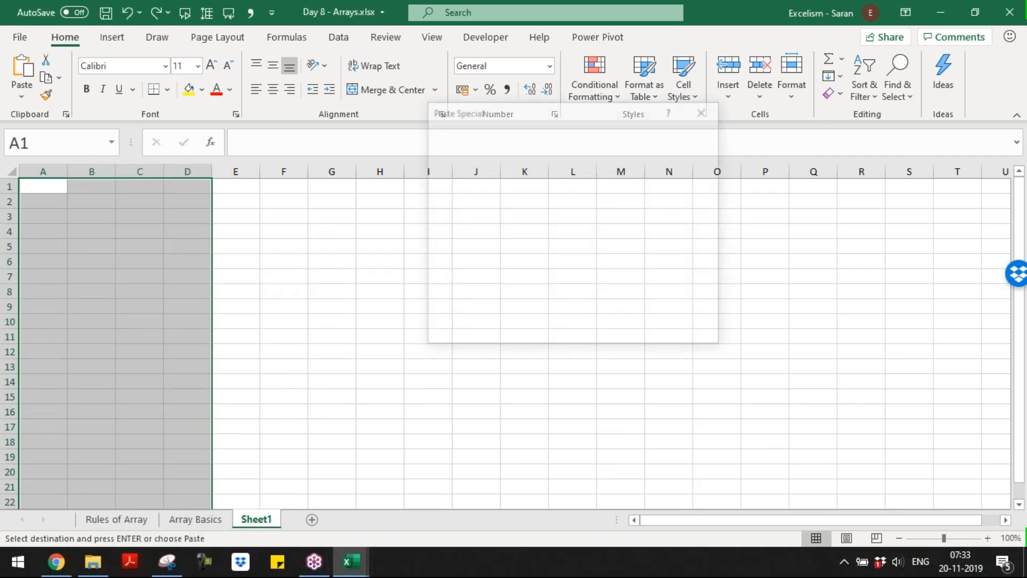
{"action": "key", "text": "Return"}
{"action": "key", "text": "ctrl+shift+Up"}
{"action": "key", "text": "Escape"}
{"action": "key", "text": "Down"}
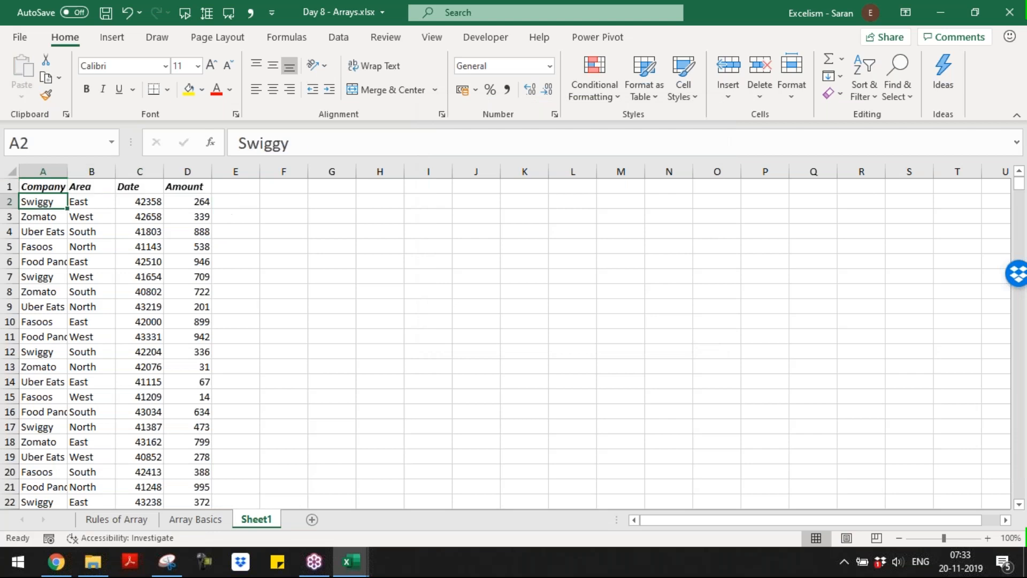
- Give the header row on Sheet1 an 18 pt font and show the Date column values as dates
{"action": "key", "text": "Right"}
{"action": "key", "text": "Right"}
{"action": "key", "text": "ctrl+shift+Down"}
{"action": "key", "text": "ctrl+Home"}
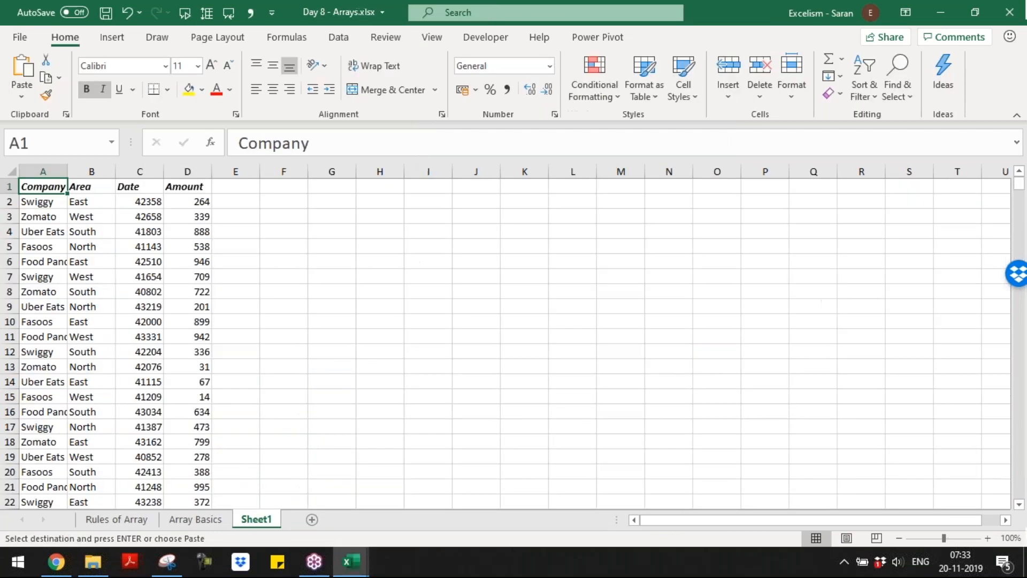
{"action": "key", "text": "shift+F10"}
{"action": "key", "text": "Escape"}
{"action": "key", "text": "ctrl+a"}
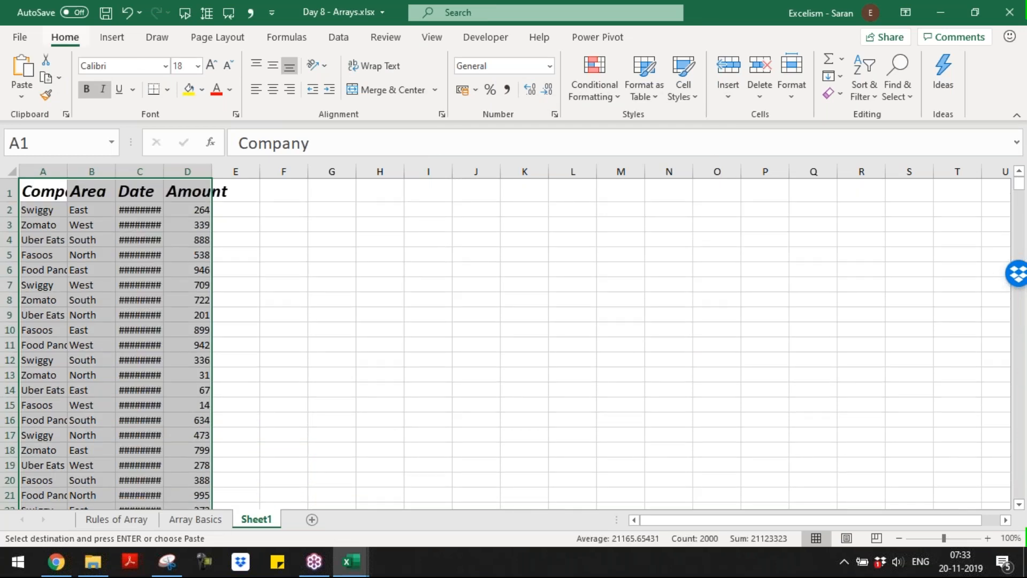
- Autofit the widths of columns A to D to the table on Sheet1
{"action": "key", "text": "alt+h"}
{"action": "key", "text": "o"}
{"action": "key", "text": "i"}
{"action": "key", "text": "ctrl+shift+Up"}
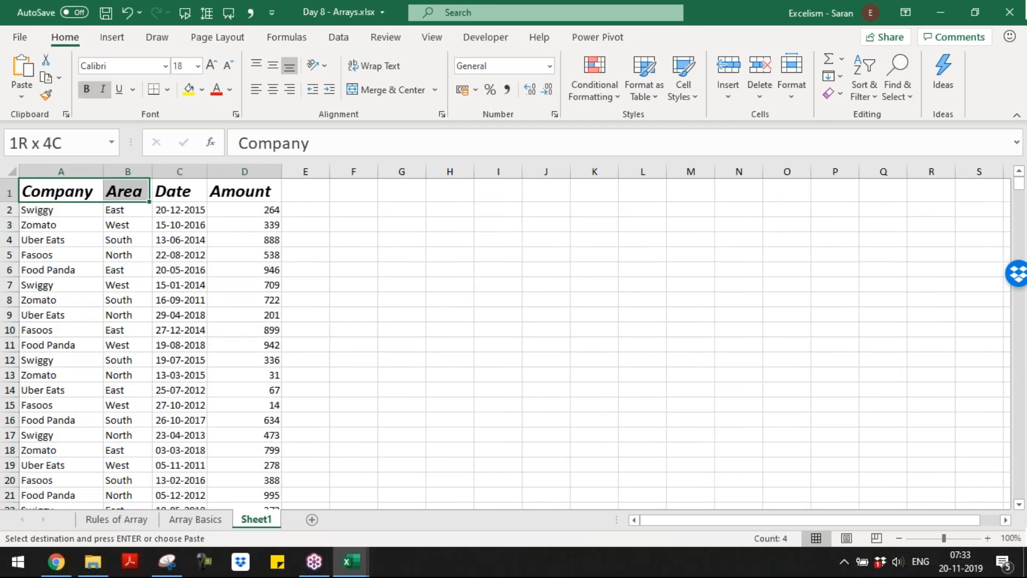
- Copy the Company header's formatting and paste only the formats onto the data rows A2:D500
{"action": "key", "text": "ctrl+c"}
{"action": "key", "text": "Down"}
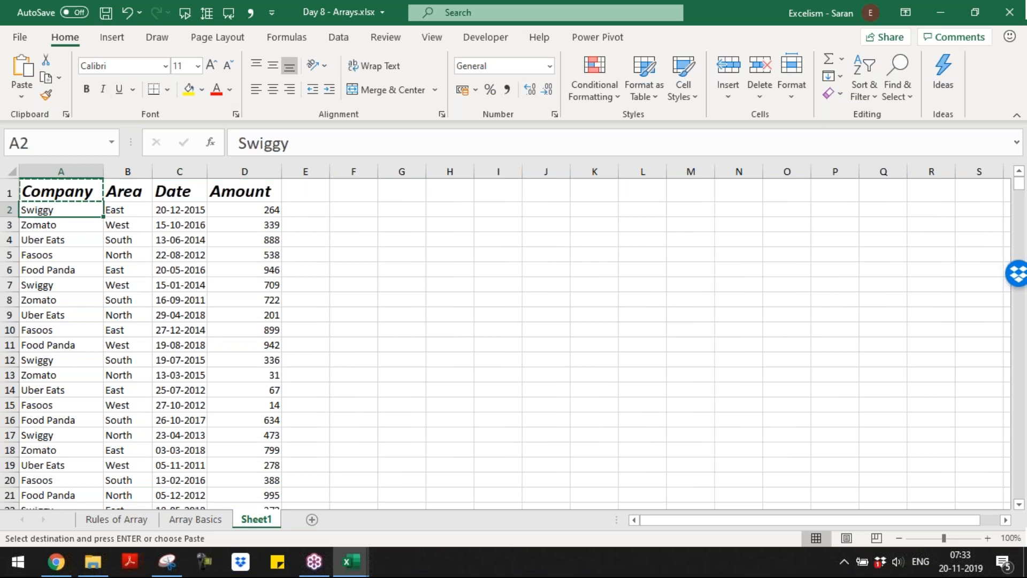
{"action": "key", "text": "shift+Right"}
{"action": "key", "text": "shift+Right"}
{"action": "key", "text": "Right"}
{"action": "key", "text": "ctrl+shift+Down"}
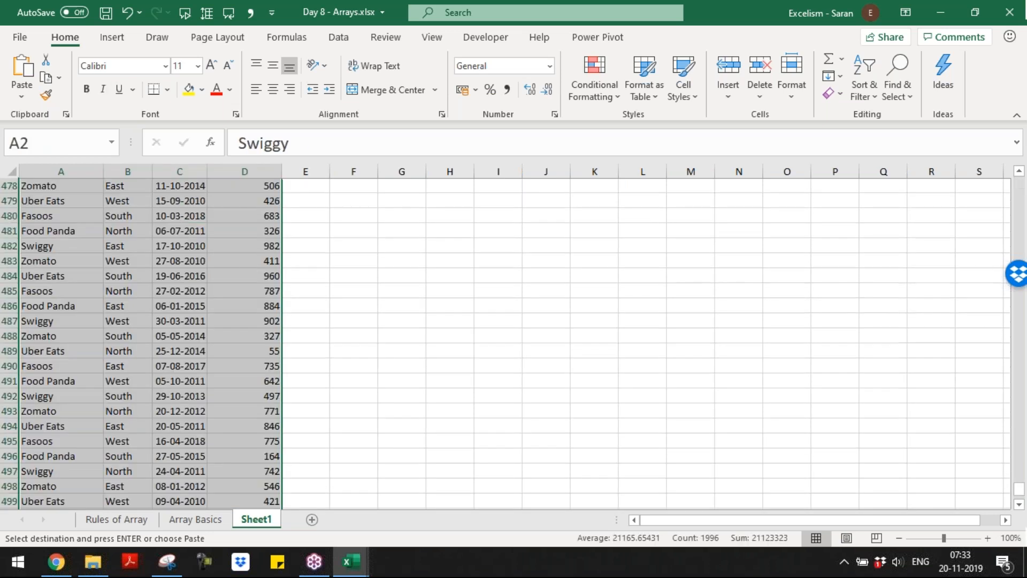
{"action": "key", "text": "ctrl+BackSpace"}
{"action": "key", "text": "ctrl+alt+v"}
{"action": "key", "text": "t"}
{"action": "key", "text": "Return"}
{"action": "key", "text": "Escape"}
{"action": "key", "text": "Left"}
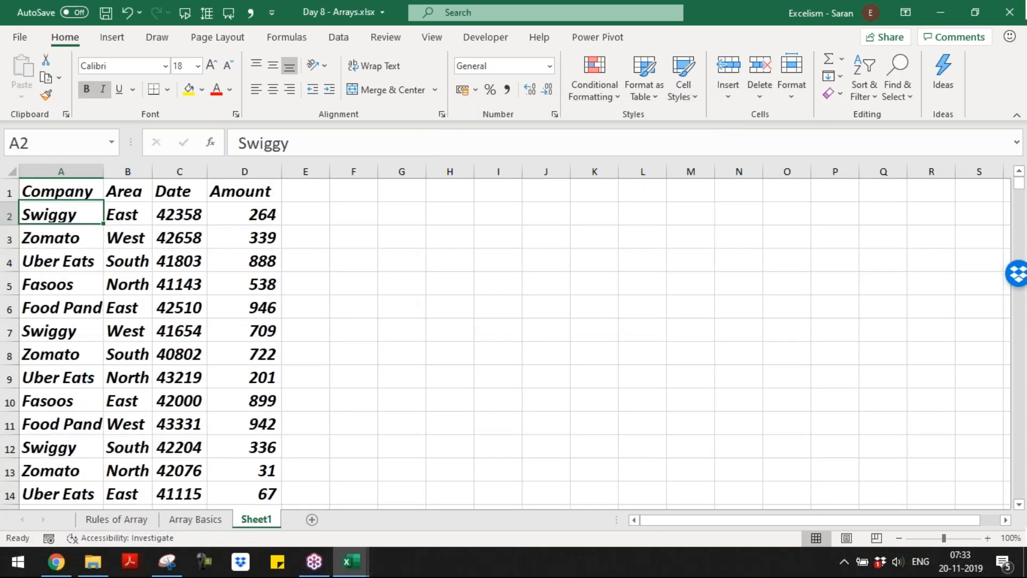
- Format the Date column values from C2 to C500 as Short Date
{"action": "key", "text": "Right"}
{"action": "key", "text": "Right"}
{"action": "key", "text": "ctrl+shift+Down"}
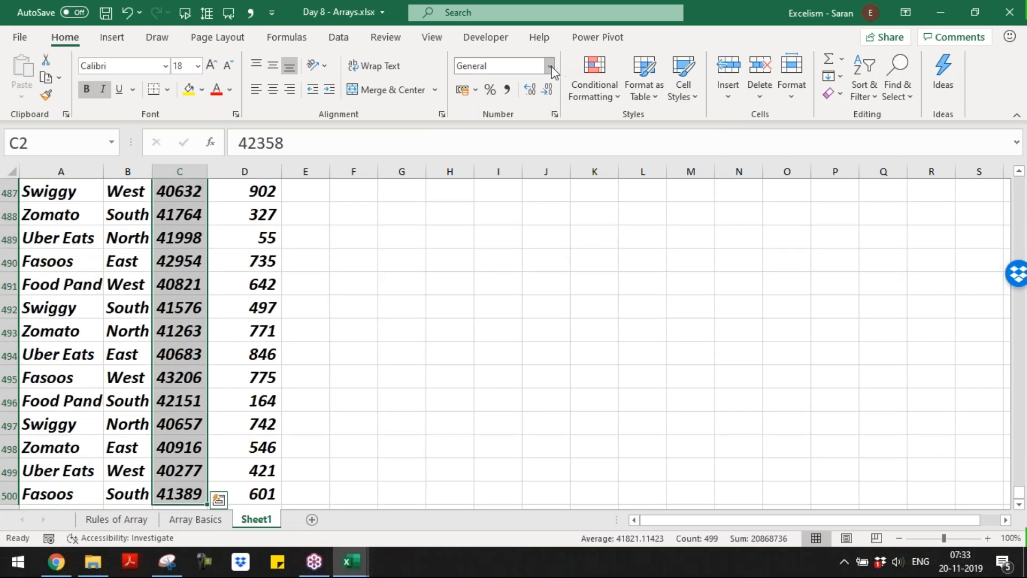
{"action": "left_click", "coordinate": [549, 65]}
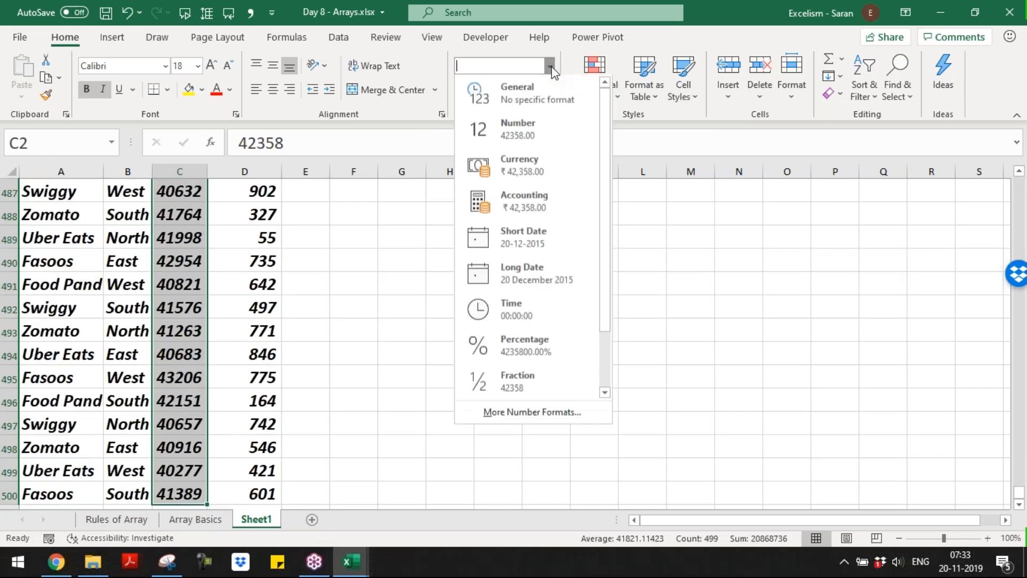
{"action": "left_click", "coordinate": [545, 237]}
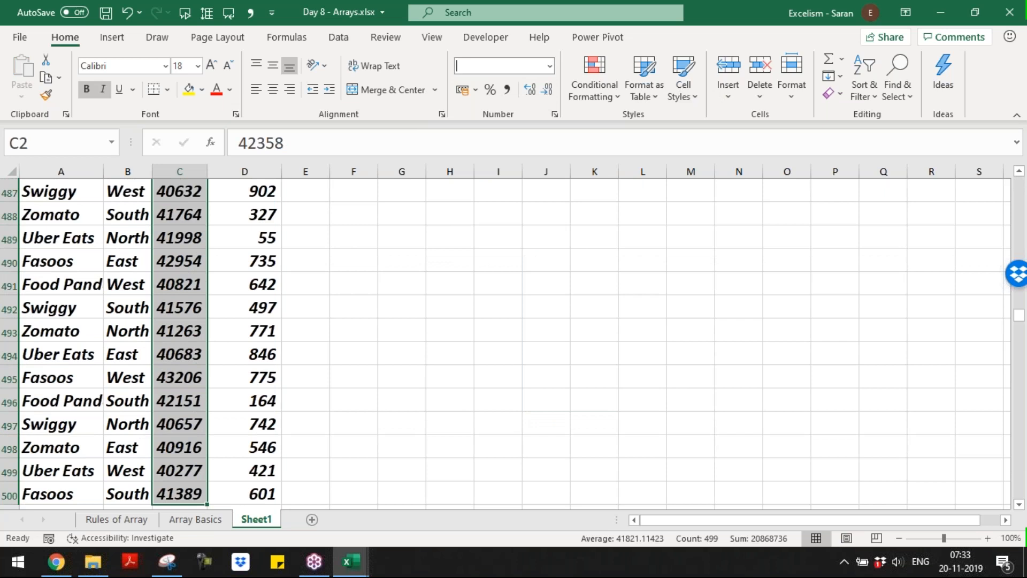
{"action": "scroll", "coordinate": [514, 342], "scroll_direction": "up", "scroll_amount": 4}
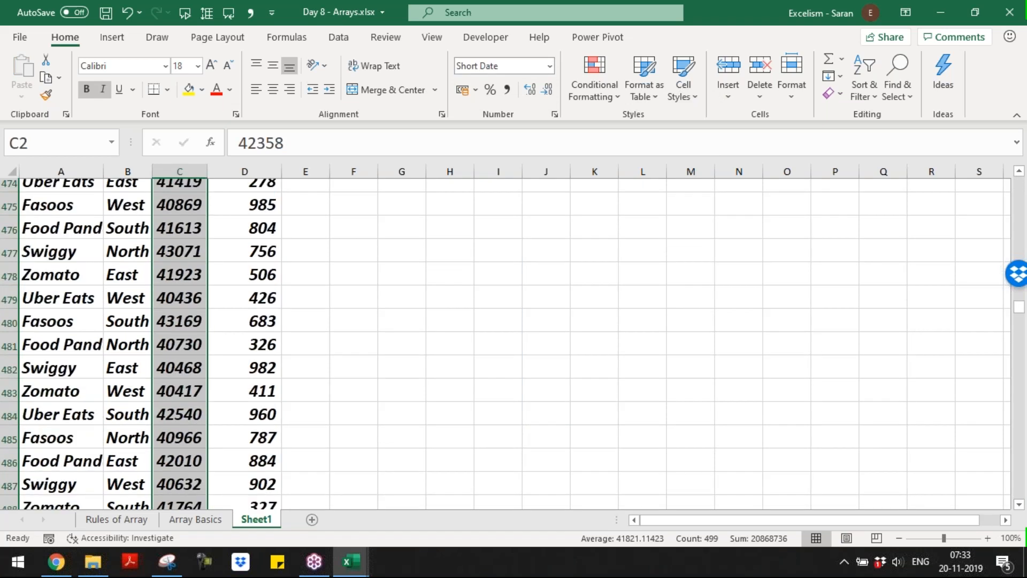
- Remove bold and italic from the data rows A2:D500, leaving the header row styled
{"action": "key", "text": "ctrl+Up"}
{"action": "key", "text": "ctrl+Left"}
{"action": "key", "text": "Down"}
{"action": "key", "text": "ctrl+shift+Right"}
{"action": "key", "text": "ctrl+shift+Down"}
{"action": "key", "text": "ctrl+BackSpace"}
{"action": "key", "text": "ctrl+b"}
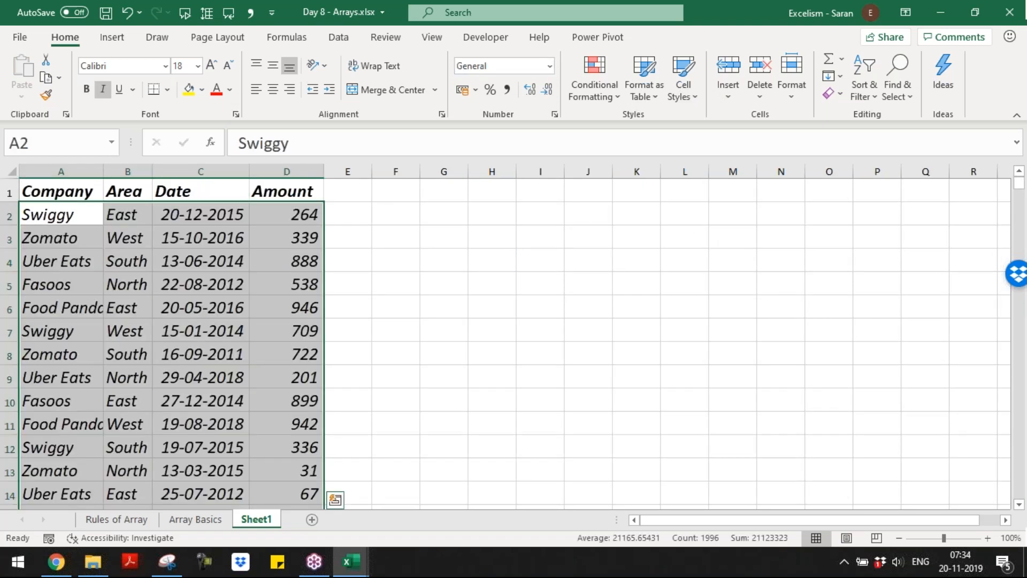
{"action": "key", "text": "ctrl+i"}
- Autofit columns A to D to the enlarged text of the whole table A1:D500
{"action": "key", "text": "ctrl+Home"}
{"action": "key", "text": "ctrl+shift+End"}
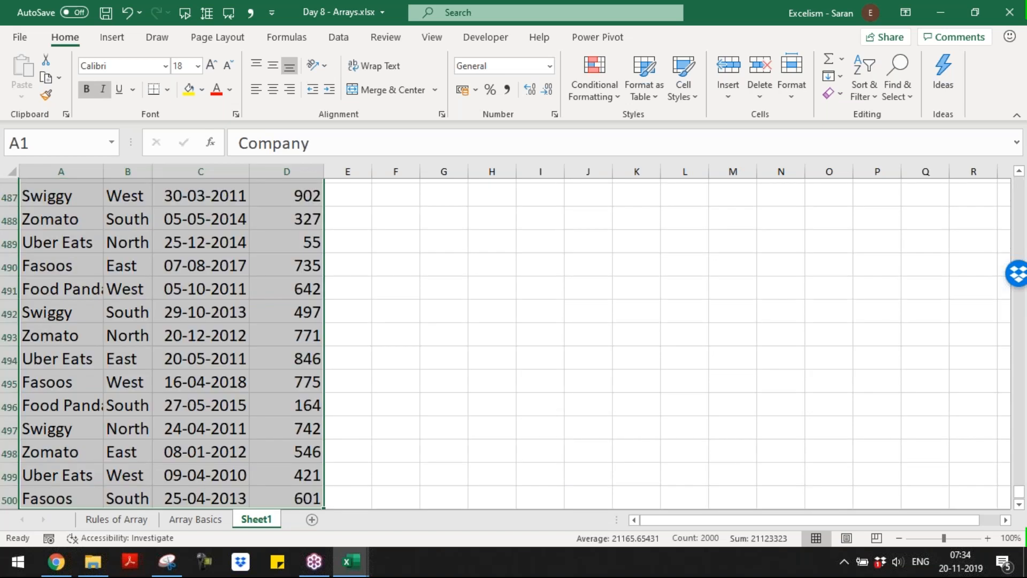
{"action": "key", "text": "alt+h"}
{"action": "key", "text": "o"}
{"action": "key", "text": "i"}
{"action": "key", "text": "ctrl+BackSpace"}
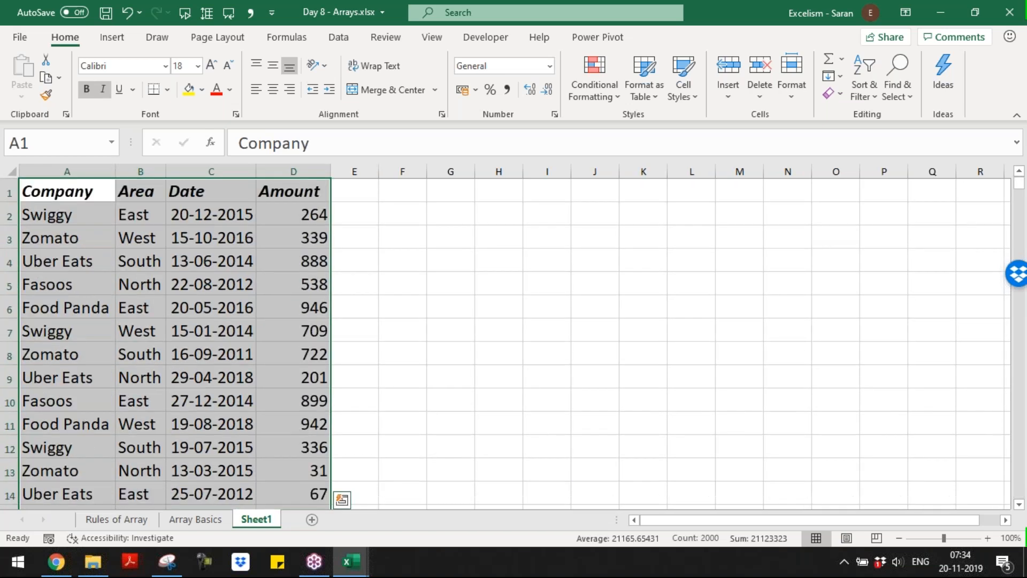
- Freeze the panes above row 2 so the header row stays in view
{"action": "key", "text": "Down"}
{"action": "key", "text": "alt+w"}
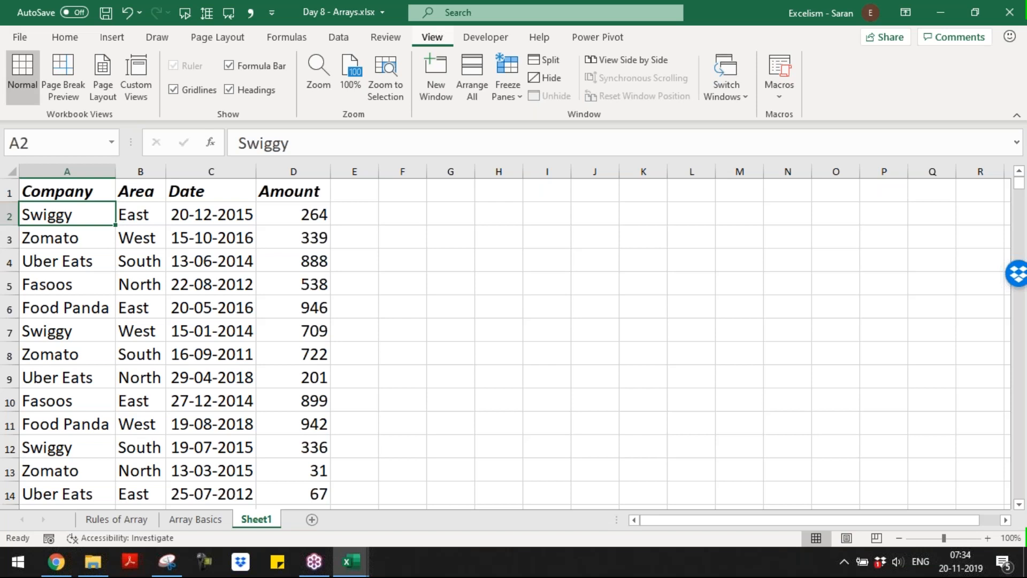
{"action": "key", "text": "f"}
{"action": "key", "text": "f"}
{"action": "key", "text": "Right"}
{"action": "key", "text": "Right"}
{"action": "key", "text": "Right"}
{"action": "key", "text": "Right"}
{"action": "key", "text": "Right"}
{"action": "key", "text": "Left"}
{"action": "key", "text": "Left"}
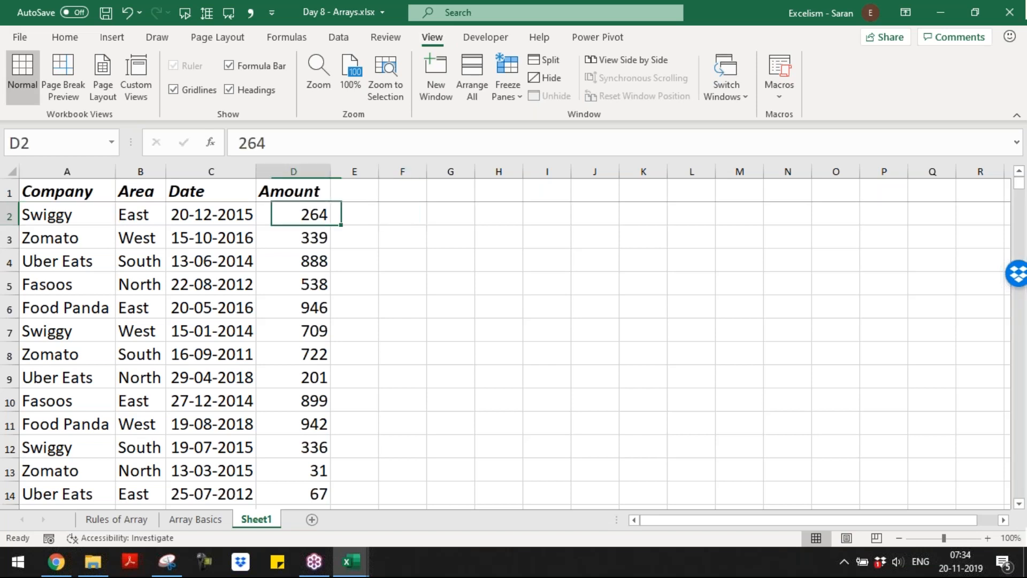
- Create named ranges for the table A1:D500 from its top row only, with the left column option off
{"action": "key", "text": "ctrl+Home"}
{"action": "key", "text": "ctrl+shift+End"}
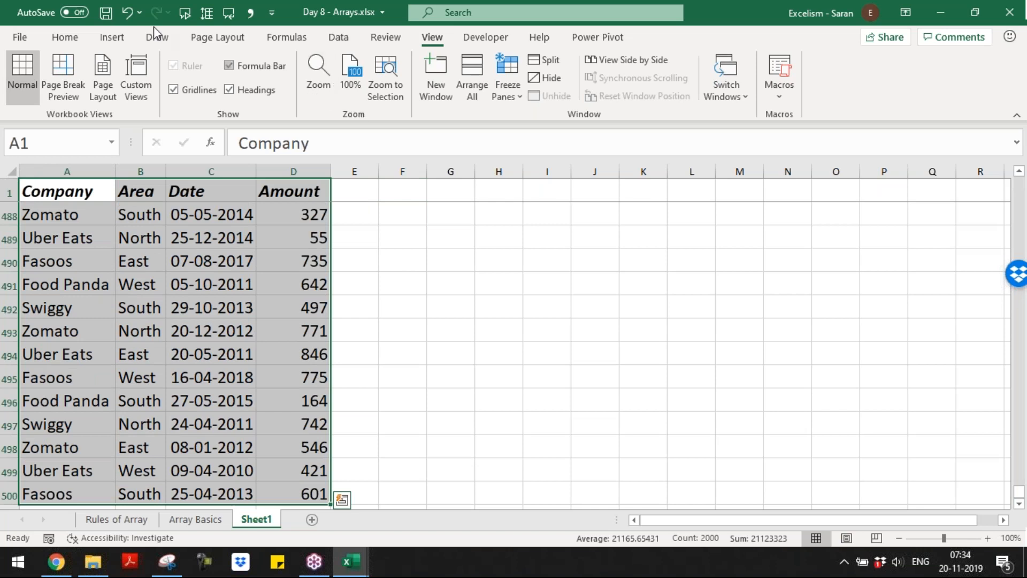
{"action": "left_click", "coordinate": [294, 37]}
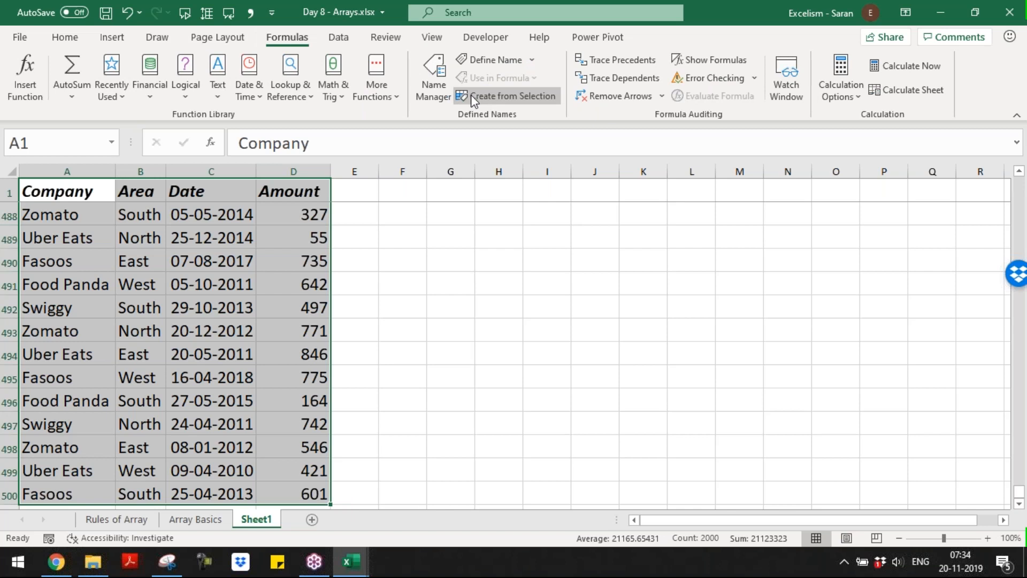
{"action": "left_click", "coordinate": [471, 95]}
{"action": "left_click", "coordinate": [397, 214]}
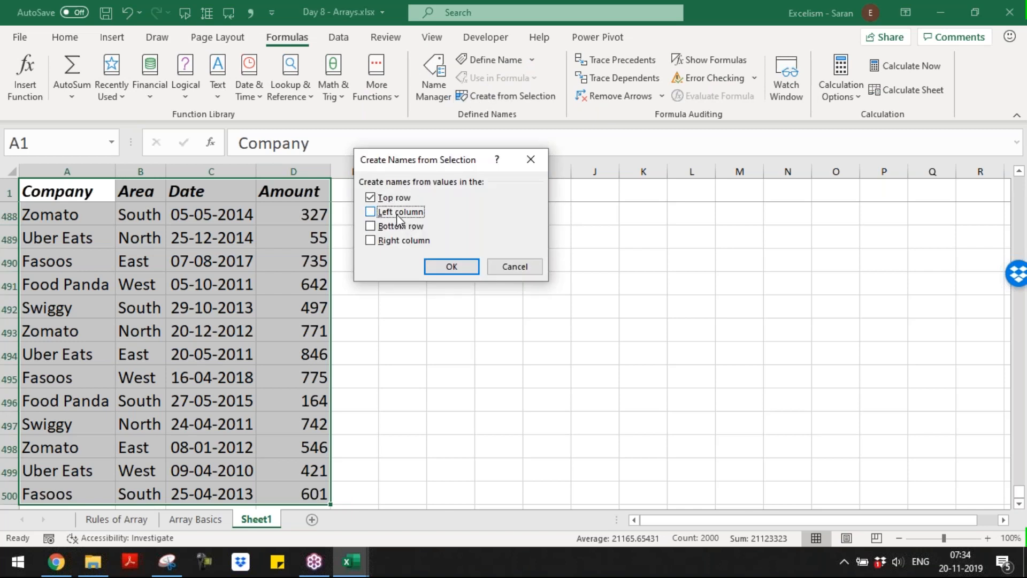
{"action": "left_click", "coordinate": [443, 268]}
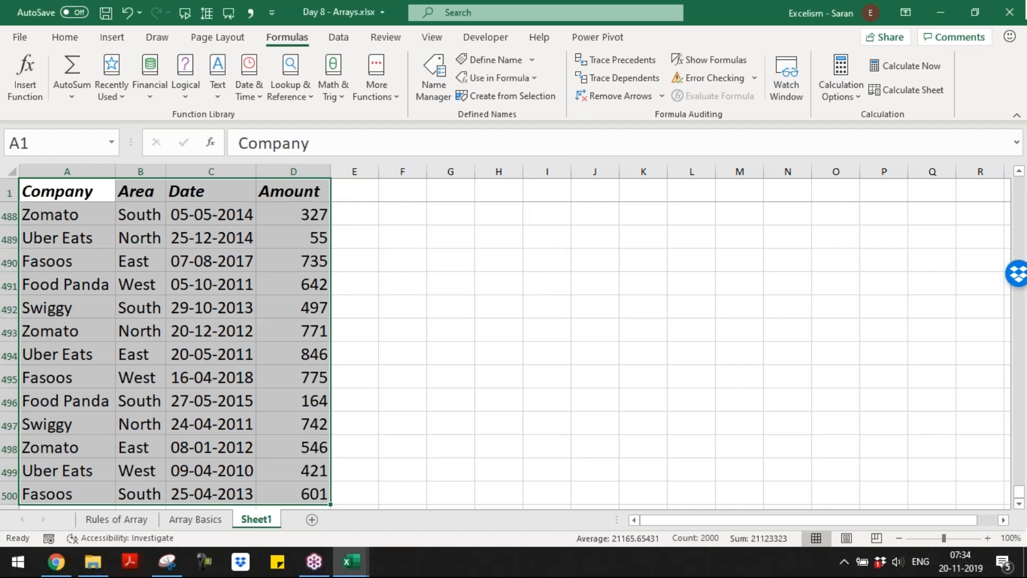
- Review the workbook's defined names and their ranges in the Name Manager
{"action": "left_click", "coordinate": [224, 265]}
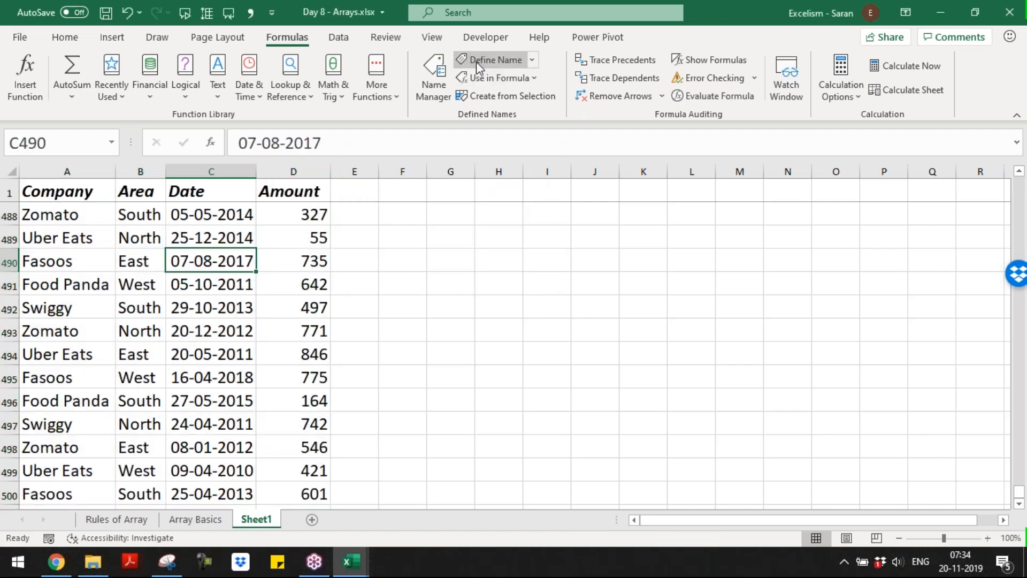
{"action": "left_click", "coordinate": [432, 88]}
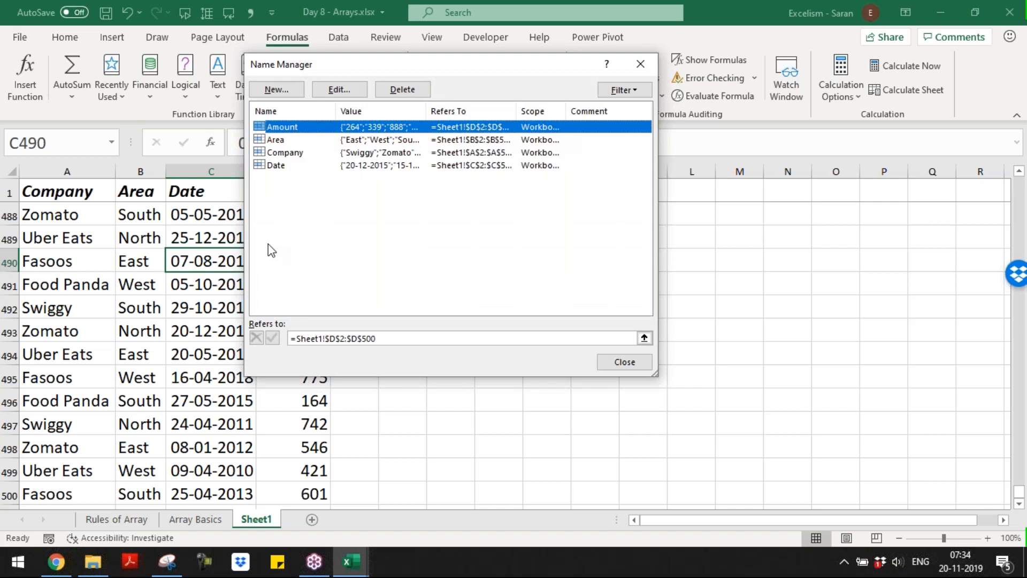
{"action": "key", "text": "Escape"}
- Enter the label Grand Total in F1 and autofit column F
{"action": "left_click", "coordinate": [418, 189]}
{"action": "type", "text": "Grand Total"}
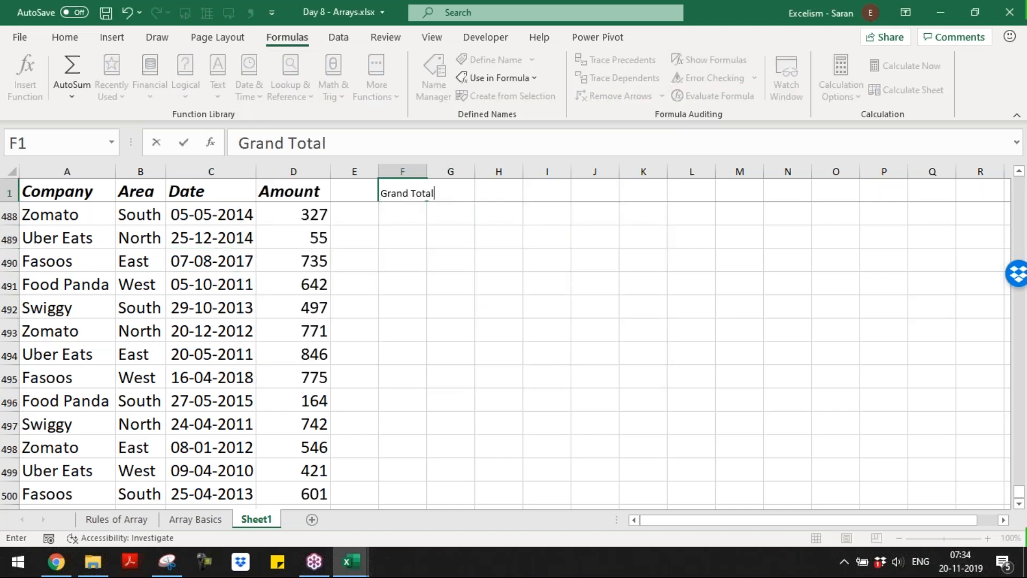
{"action": "key", "text": "Tab"}
{"action": "key", "text": "Left"}
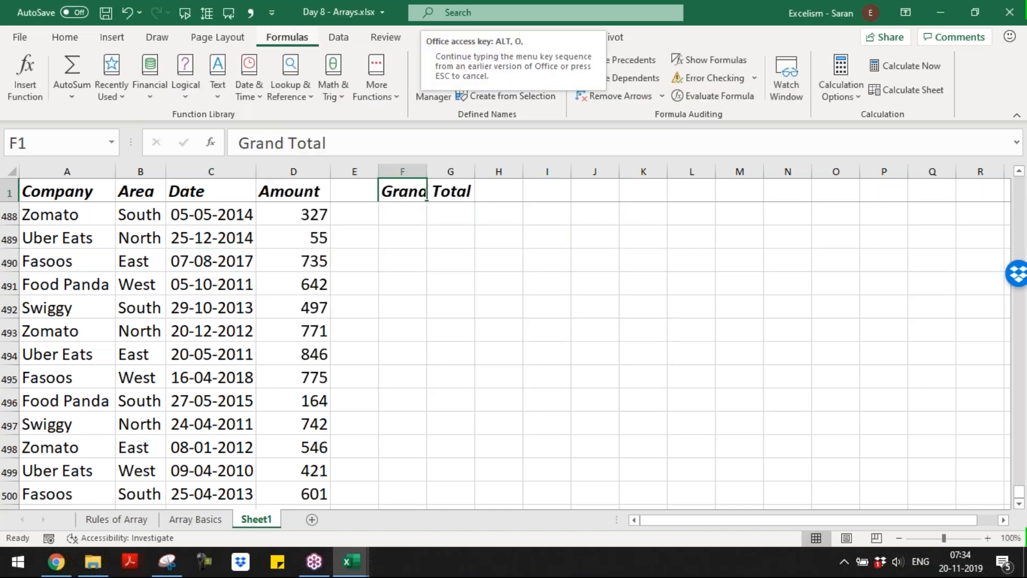
{"action": "key", "text": "alt+o"}
{"action": "key", "text": "c"}
{"action": "key", "text": "a"}
{"action": "key", "text": "Right"}
- Enter =SUM(Amount) in G1 to total the Amount named range
{"action": "type", "text": "=sum"}
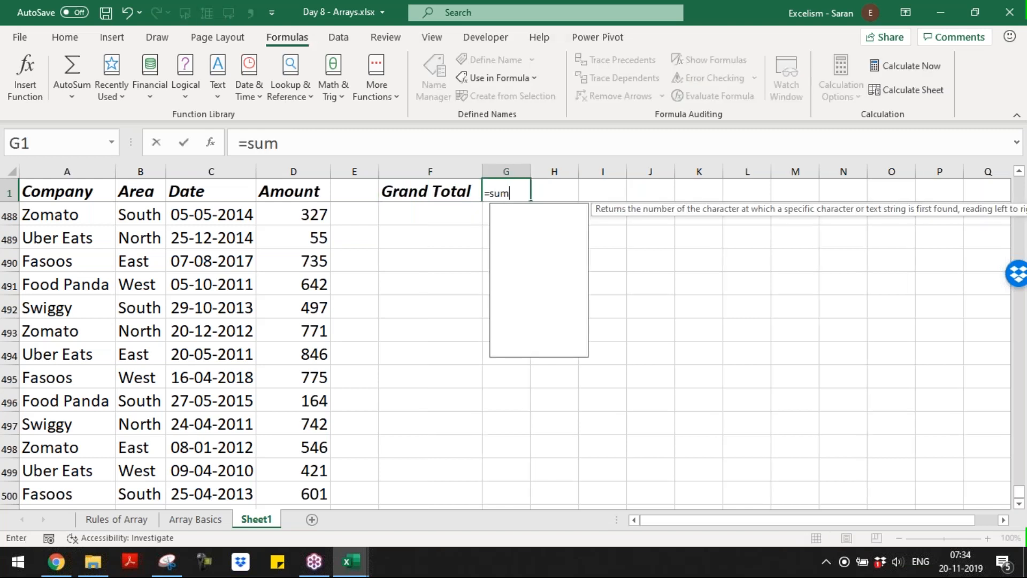
{"action": "key", "text": "Right"}
{"action": "key", "text": "Left"}
{"action": "type", "text": "=sum"}
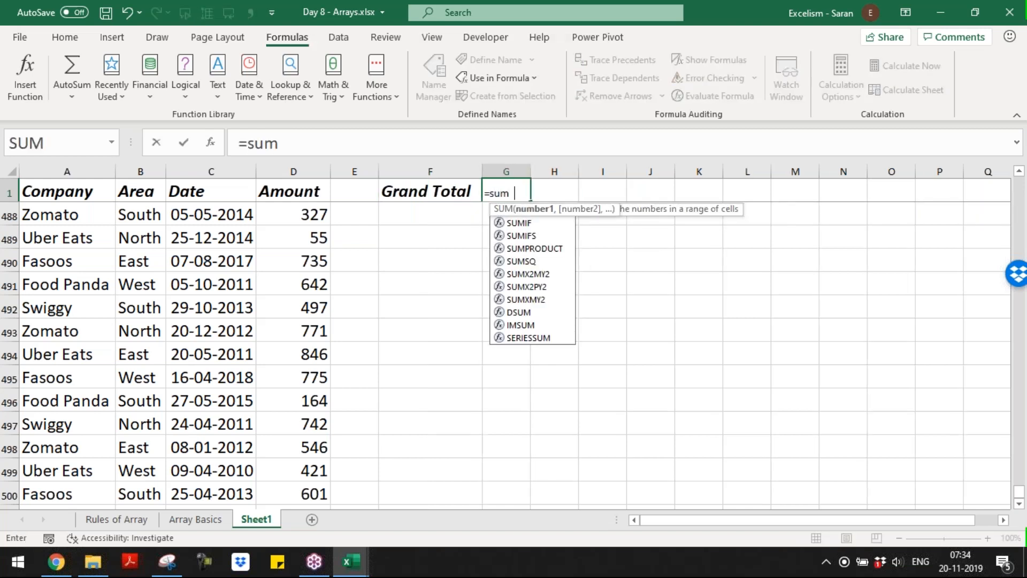
{"action": "key", "text": "Tab"}
{"action": "type", "text": "Amount"}
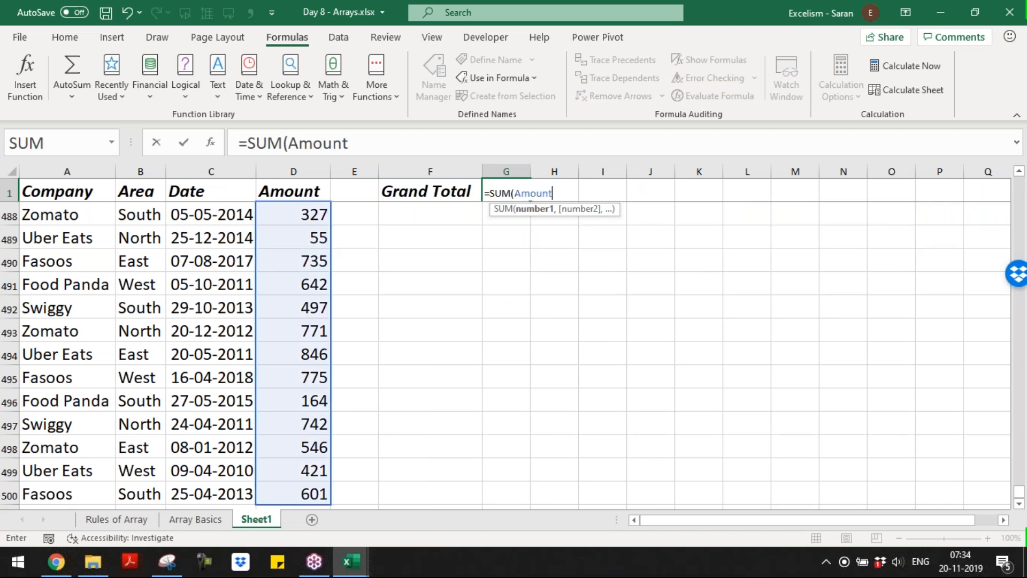
{"action": "key", "text": "Return"}
{"action": "key", "text": "Up"}
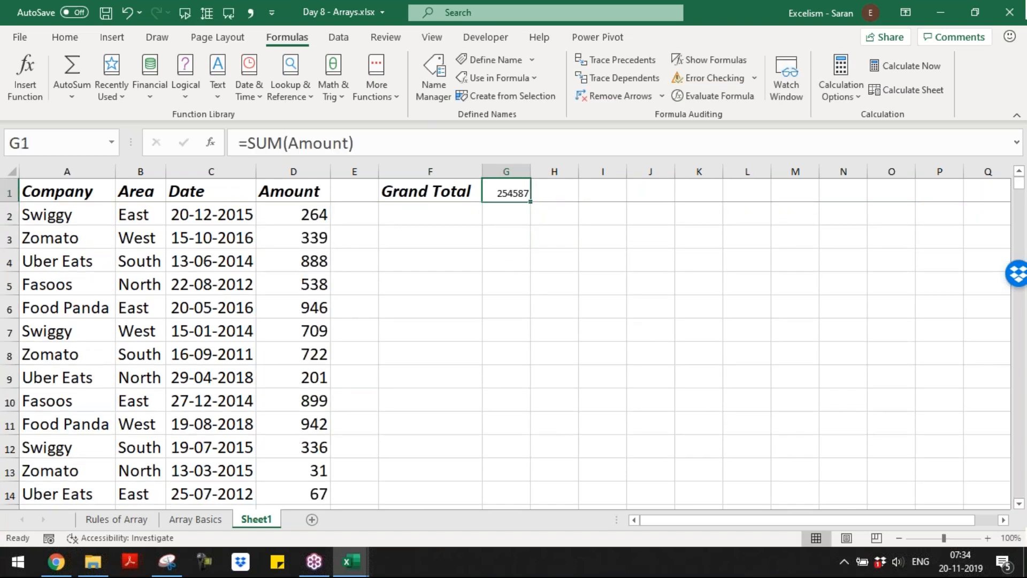
- Format the grand total in G1 with comma separators and no decimal places
{"action": "left_click", "coordinate": [65, 37]}
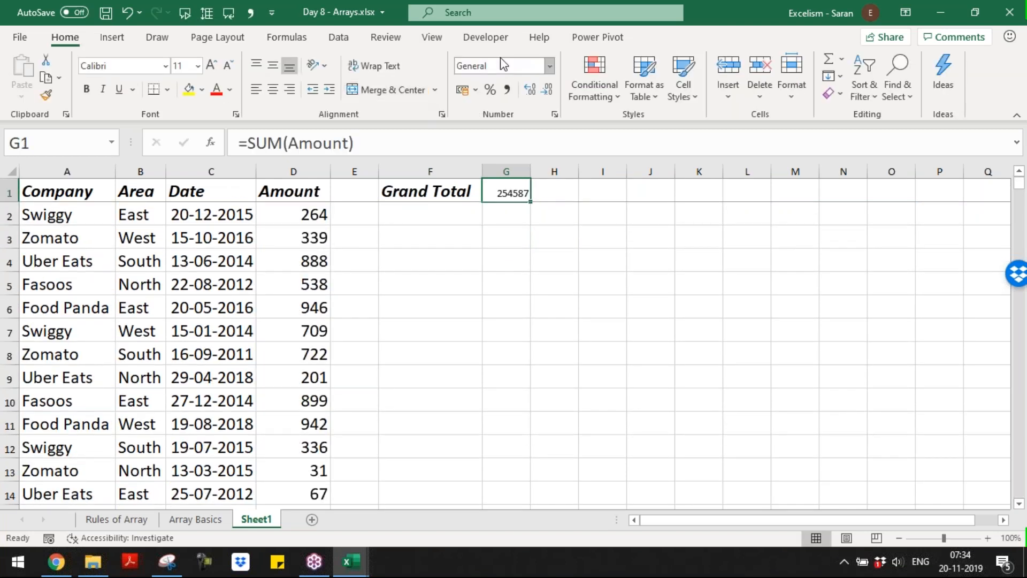
{"action": "left_click", "coordinate": [511, 88]}
{"action": "left_click", "coordinate": [544, 89]}
{"action": "left_click", "coordinate": [544, 89]}
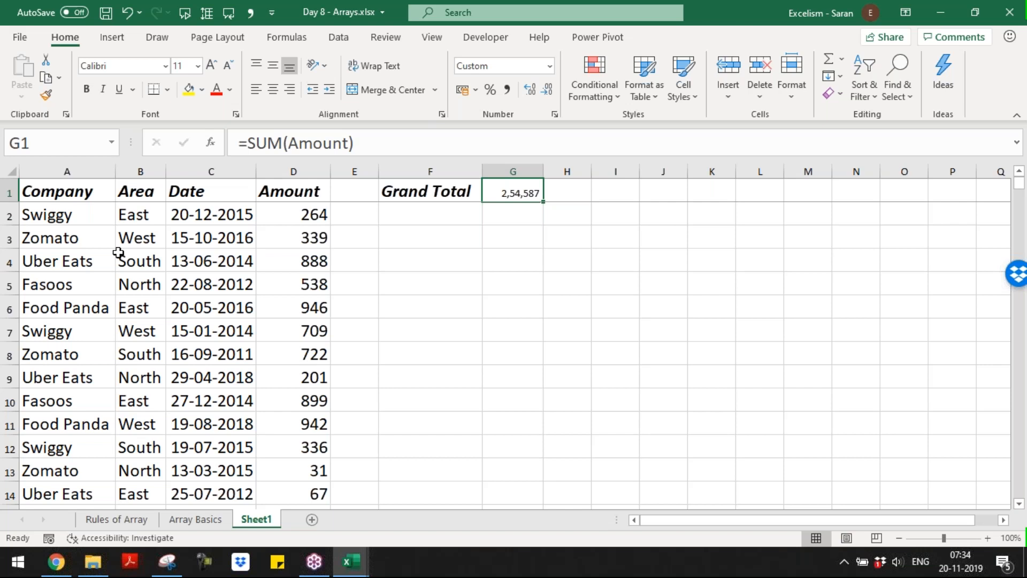
- Copy the SUMIFS table from Day 7 - Conditional Functions Part2.xlsx and paste it as values at A1 on Sheet2 of Day 8 - Arrays.xlsx
{"action": "key", "text": "ctrl+Home"}
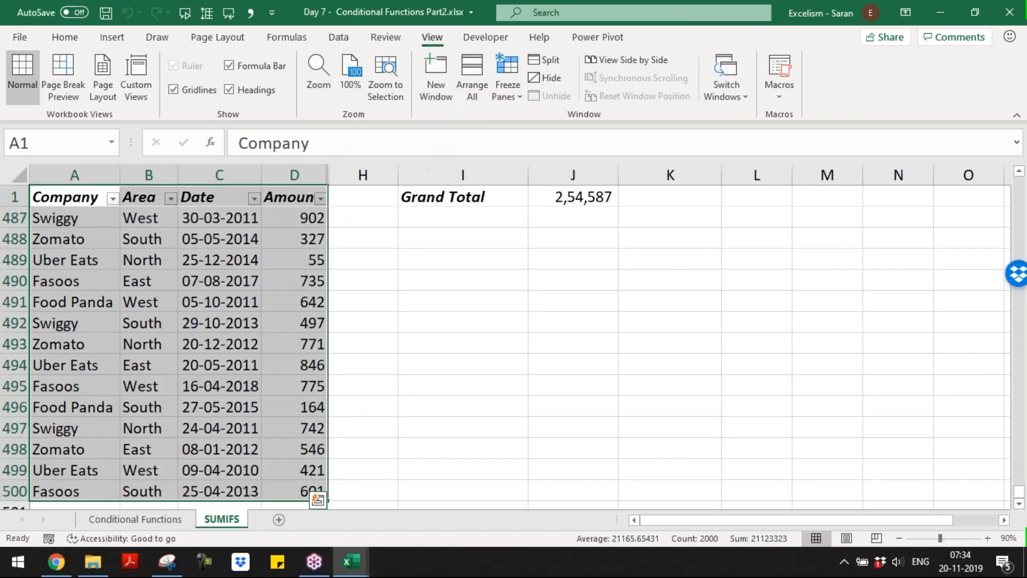
{"action": "key", "text": "ctrl+c"}
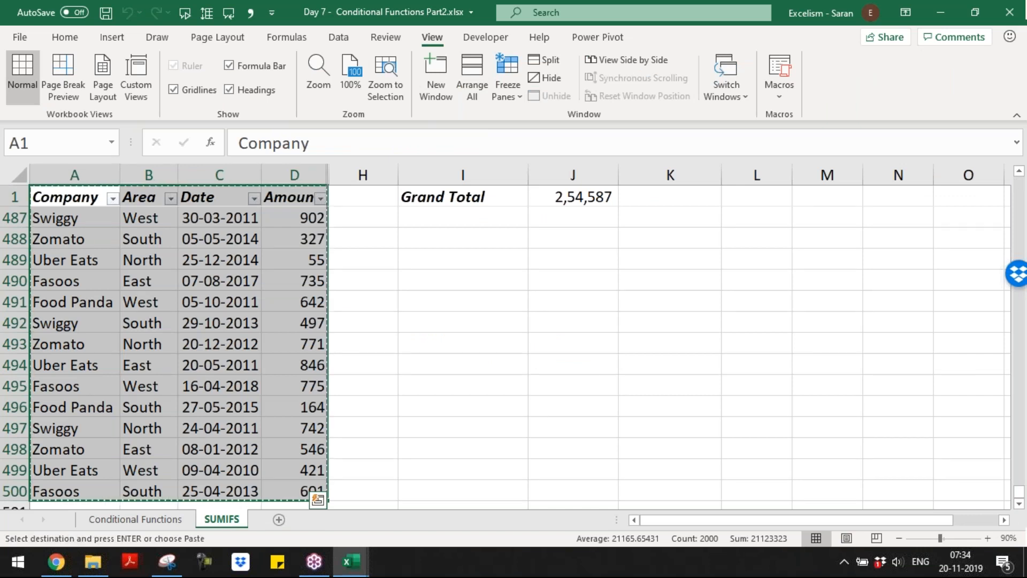
{"action": "key", "text": "alt+Tab"}
{"action": "right_click", "coordinate": [67, 186]}
{"action": "left_click", "coordinate": [106, 223]}
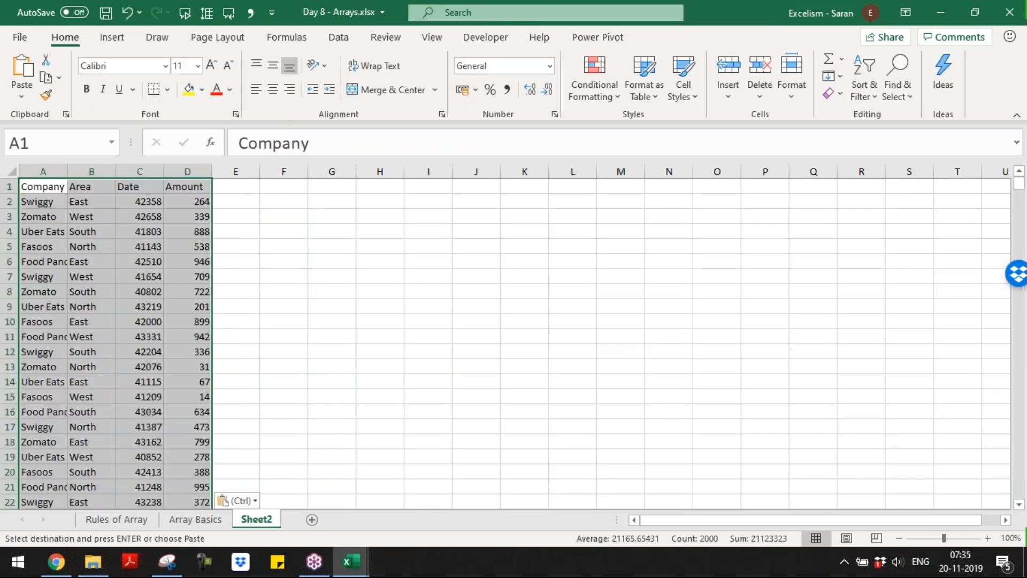
- Make the header cells A1:D1 on Sheet2 bold and italic
{"action": "left_click_drag", "start_coordinate": [43, 186], "coordinate": [187, 187]}
{"action": "key", "text": "Escape"}
{"action": "key", "text": "Down"}
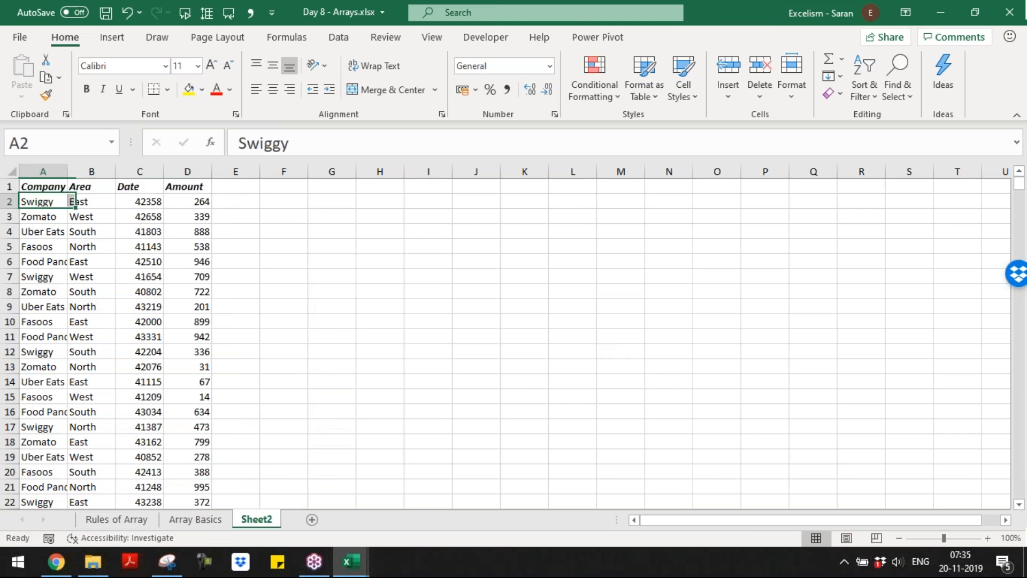
- Format the Date column values from C2 down to the last row as short dates
{"action": "key", "text": "Right"}
{"action": "key", "text": "Right"}
{"action": "key", "text": "ctrl+shift+Down"}
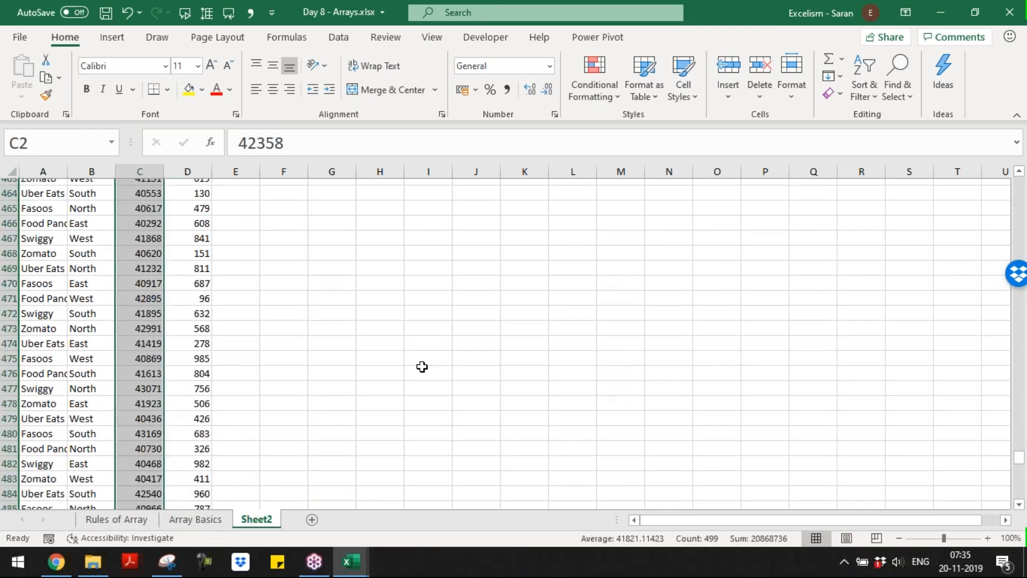
{"action": "left_click", "coordinate": [550, 65]}
{"action": "left_click", "coordinate": [556, 216]}
- Autofit the widths of columns A to D to the table's contents
{"action": "key", "text": "ctrl+Home"}
{"action": "key", "text": "ctrl+shift+Right"}
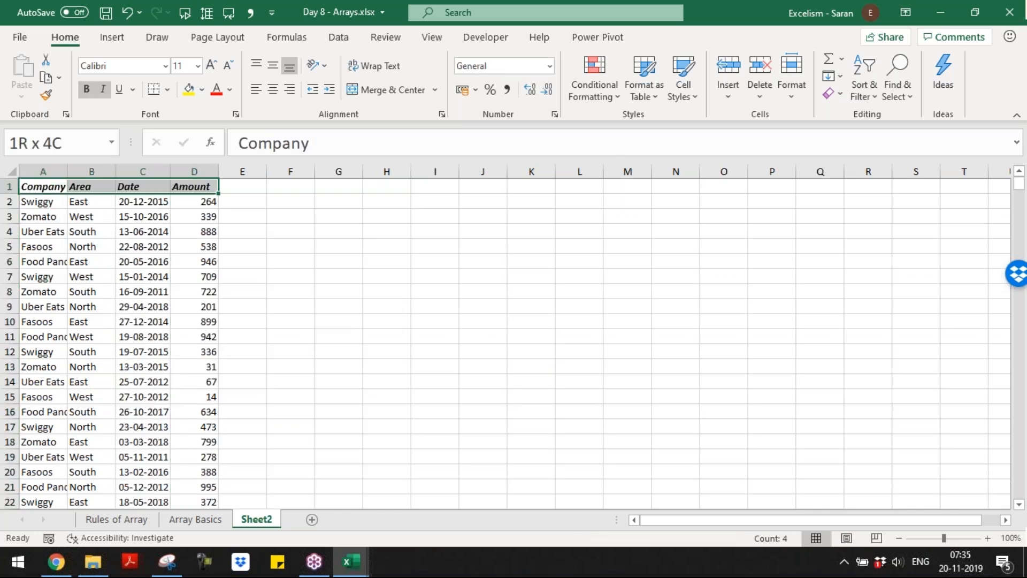
{"action": "key", "text": "ctrl+shift+Down"}
{"action": "key", "text": "alt+h"}
{"action": "key", "text": "o"}
{"action": "key", "text": "i"}
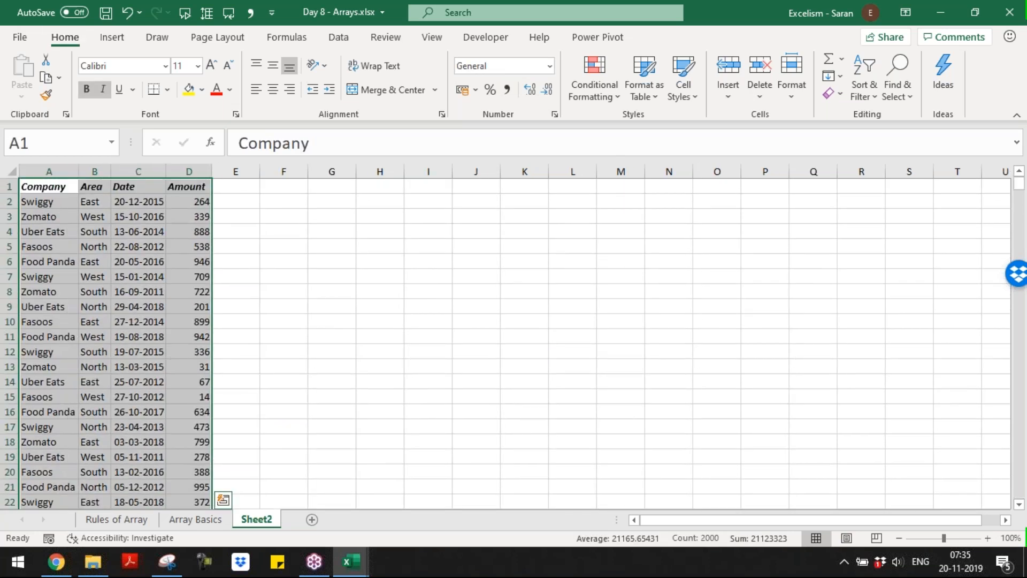
- Freeze the header row of Sheet2
{"action": "key", "text": "ctrl+Home"}
{"action": "key", "text": "Down"}
{"action": "key", "text": "alt+w"}
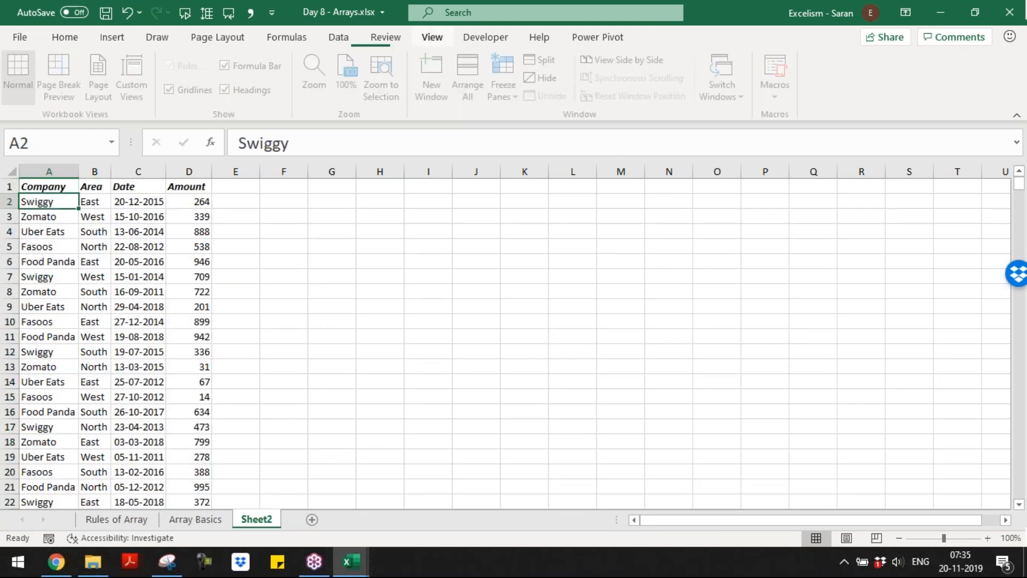
- Select the whole table from A1 and delete the broken names Amount, Area, Company and Date from the workbook
{"action": "key", "text": "Up"}
{"action": "key", "text": "ctrl+shift+Right"}
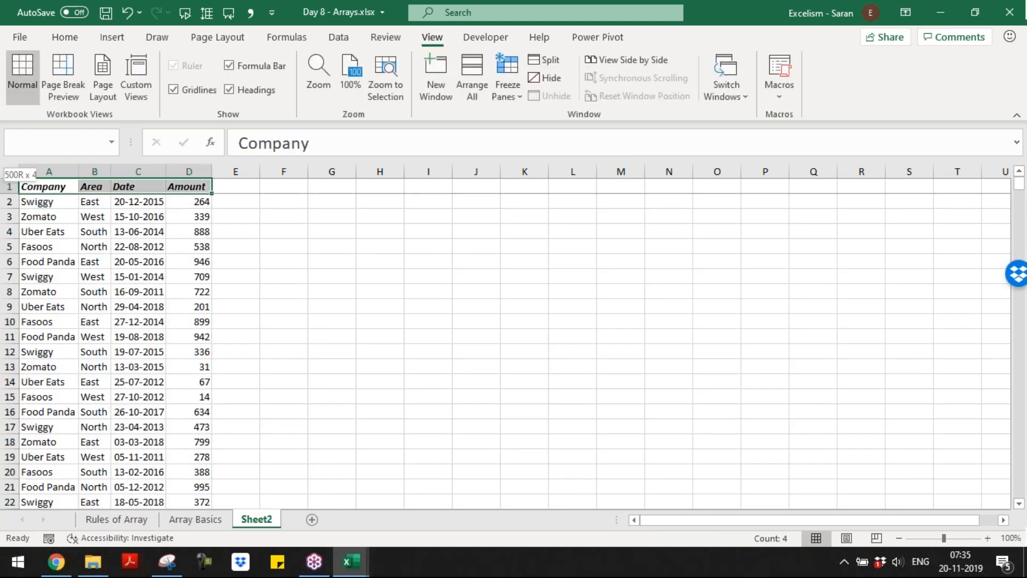
{"action": "key", "text": "ctrl+shift+Down"}
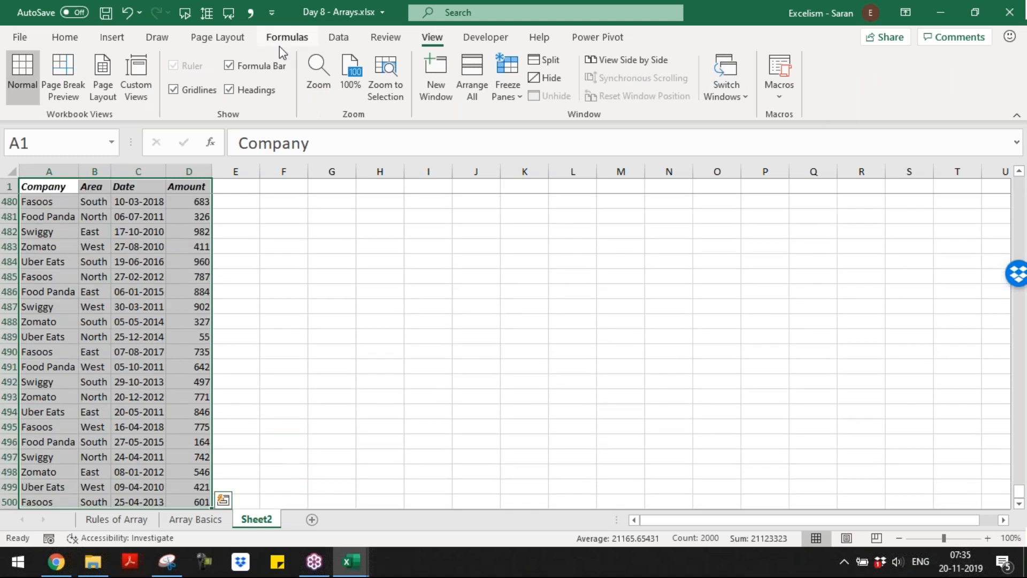
{"action": "scroll", "coordinate": [280, 46], "scroll_direction": "up", "scroll_amount": 2}
{"action": "scroll", "coordinate": [279, 46], "scroll_direction": "up", "scroll_amount": 1}
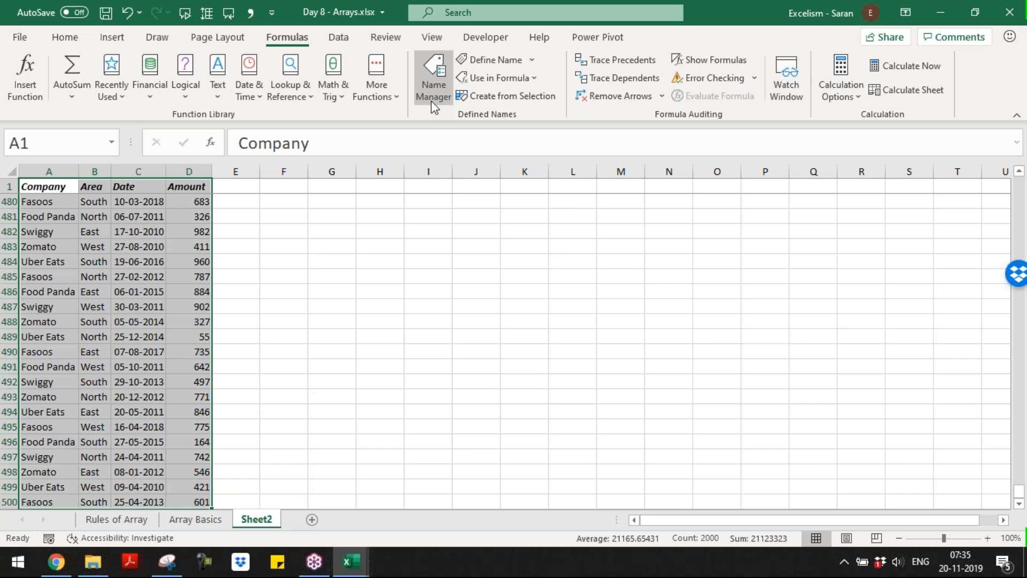
{"action": "left_click", "coordinate": [431, 101]}
{"action": "key", "text": "shift+End"}
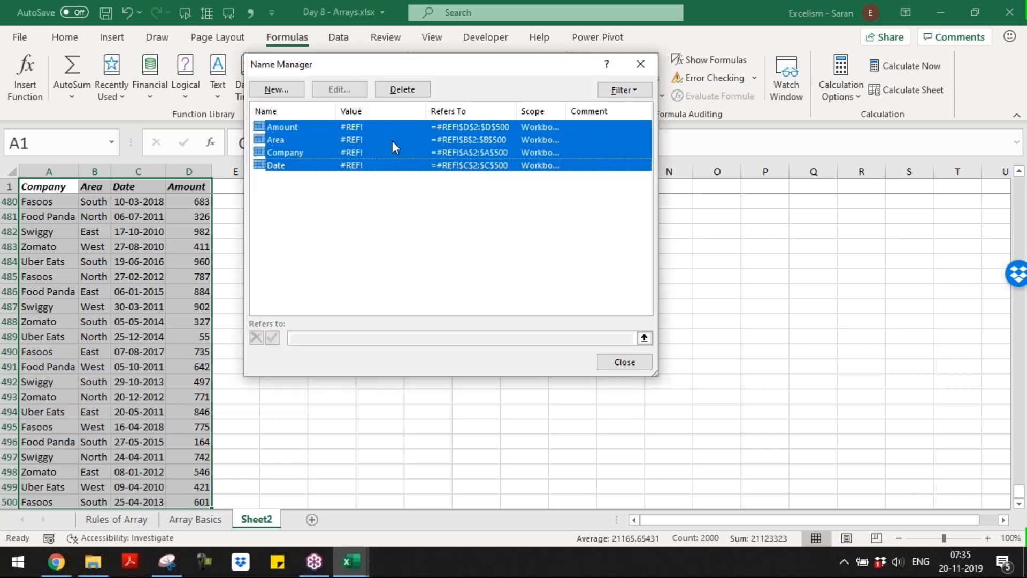
{"action": "left_click", "coordinate": [421, 86]}
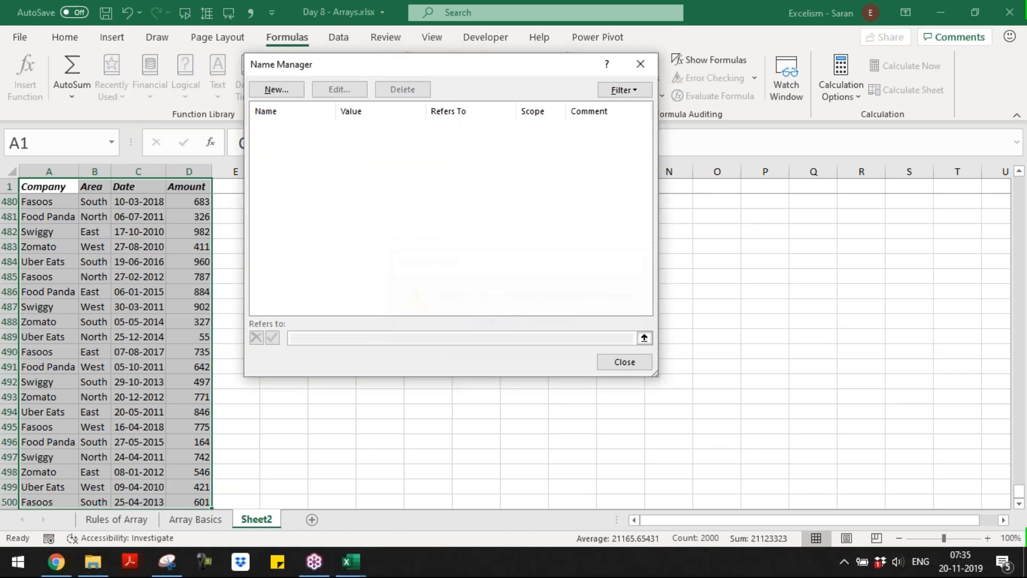
{"action": "key", "text": "Escape"}
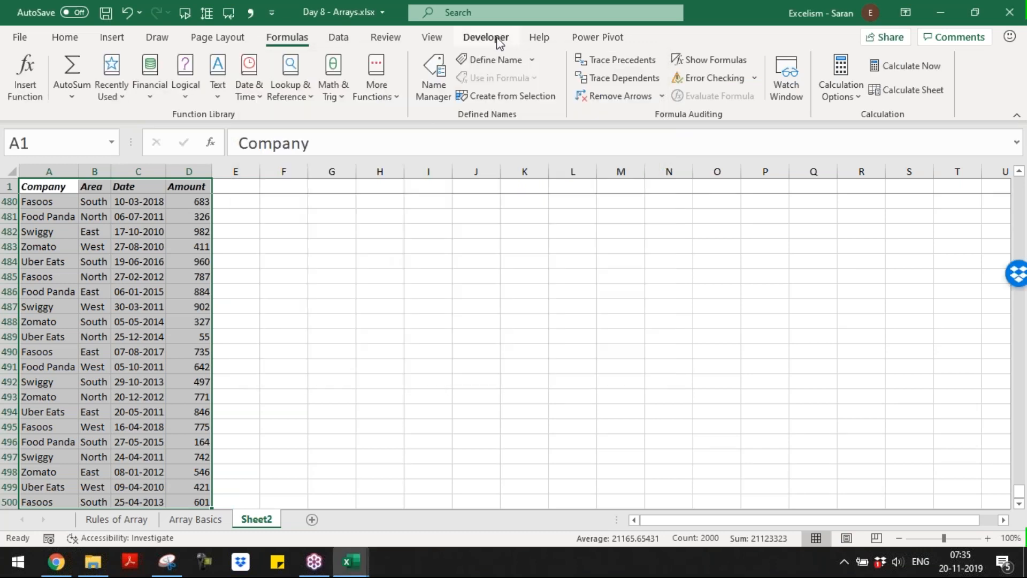
- Create named ranges for the selected table from its top row only
{"action": "left_click", "coordinate": [522, 93]}
{"action": "left_click", "coordinate": [406, 211]}
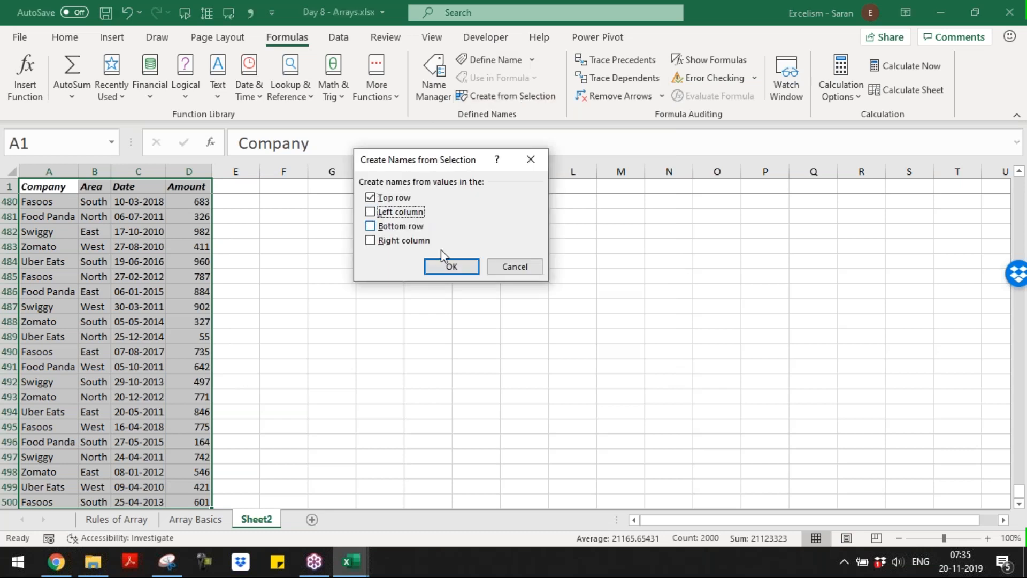
{"action": "left_click", "coordinate": [452, 267]}
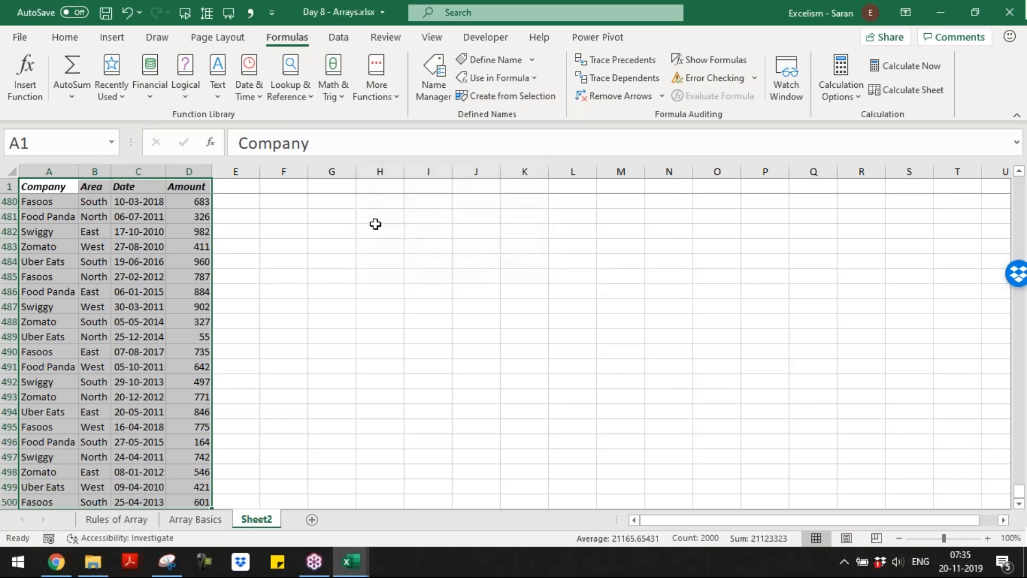
- Label F1 as Grand Total and enter =SUM(Amount) in G1
{"action": "left_click", "coordinate": [987, 537]}
{"action": "left_click", "coordinate": [987, 538]}
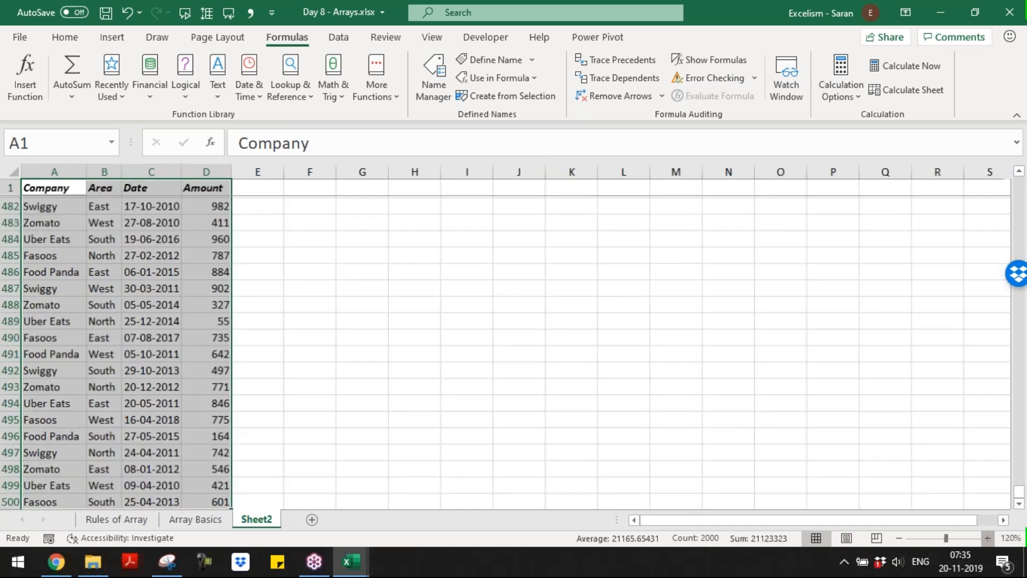
{"action": "left_click", "coordinate": [987, 538]}
{"action": "left_click", "coordinate": [987, 538]}
{"action": "left_click", "coordinate": [987, 537]}
{"action": "left_click", "coordinate": [987, 537]}
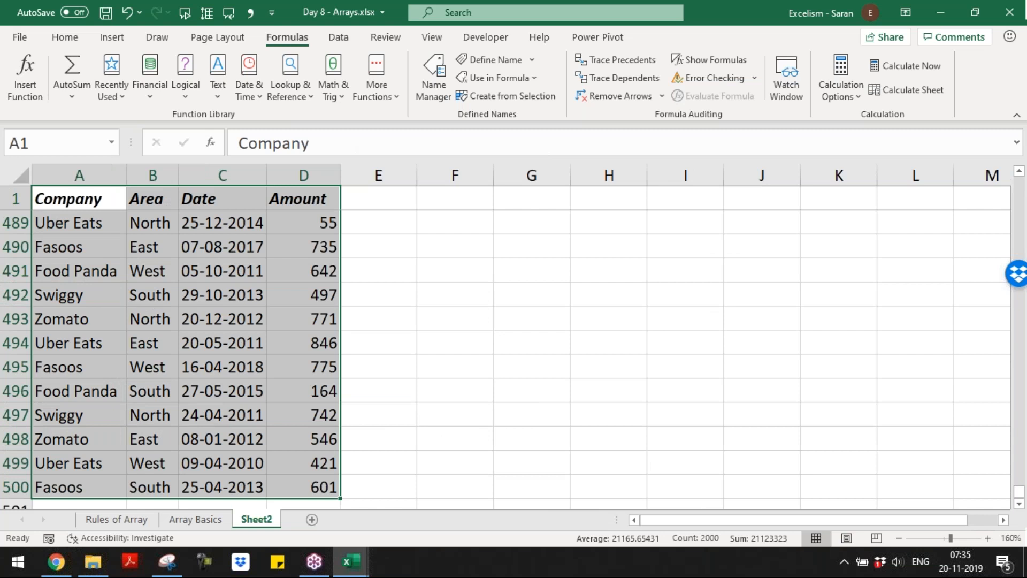
{"action": "key", "text": "ctrl+Right"}
{"action": "key", "text": "Right"}
{"action": "key", "text": "Right"}
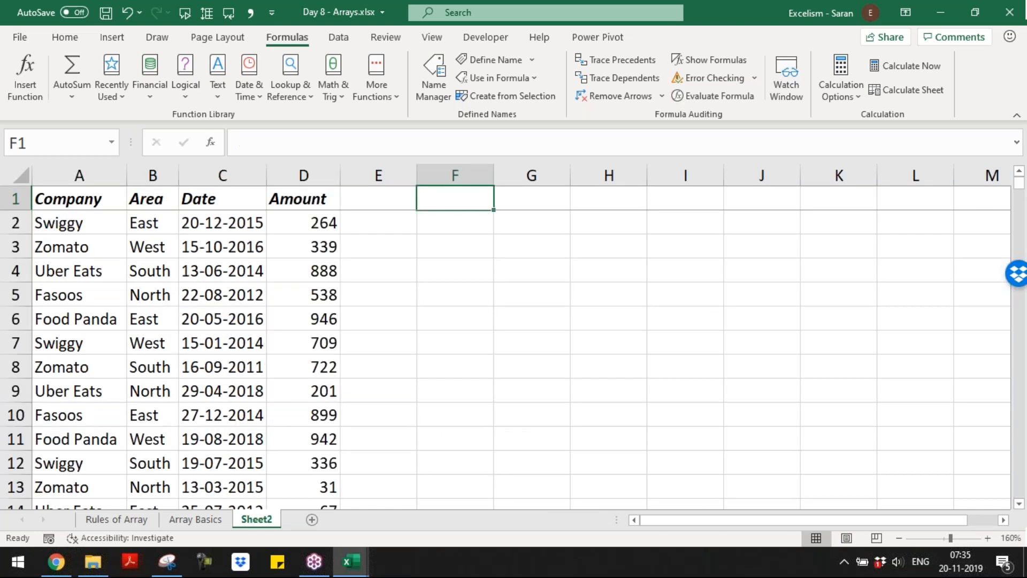
{"action": "type", "text": "Grand Total"}
{"action": "key", "text": "Tab"}
{"action": "type", "text": "=SUM(Amount"}
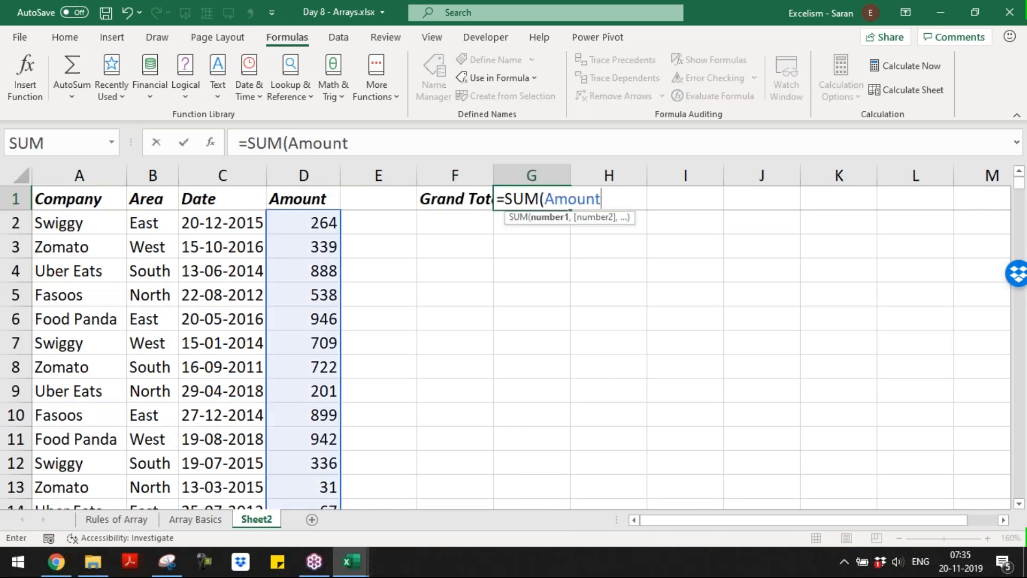
{"action": "key", "text": "Return"}
- Enter the criterion Swiggy in F3 and the label SUMIF in F4
{"action": "key", "text": "Return"}
{"action": "type", "text": "Swiggy"}
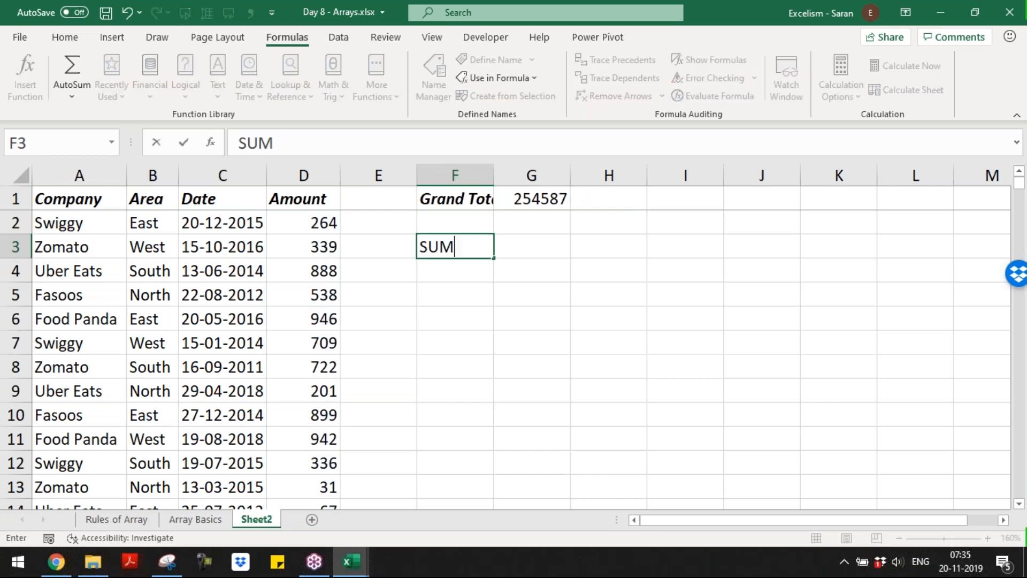
{"action": "key", "text": "ctrl+Return"}
{"action": "key", "text": "Tab"}
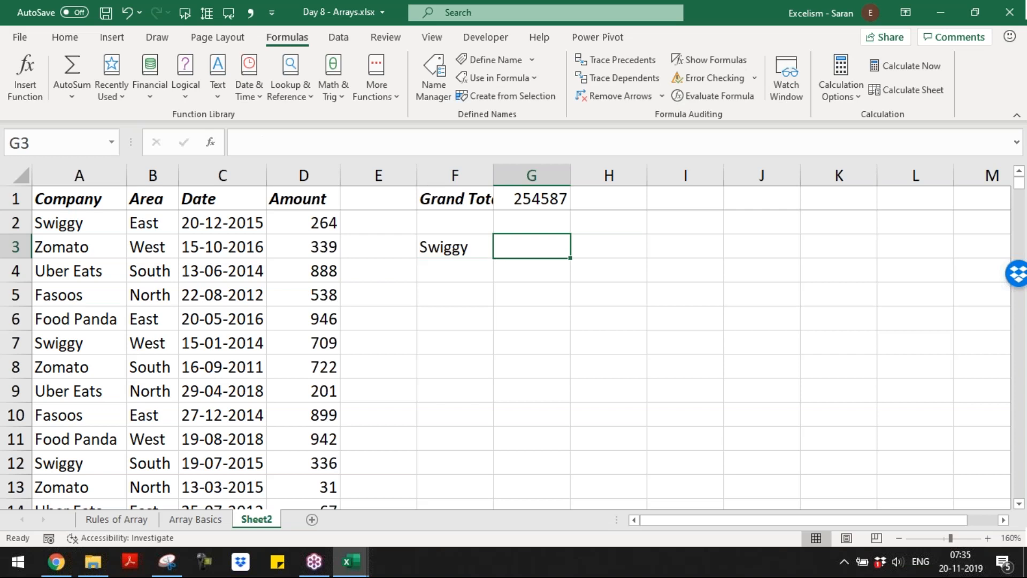
{"action": "key", "text": "Return"}
{"action": "type", "text": "SU"}
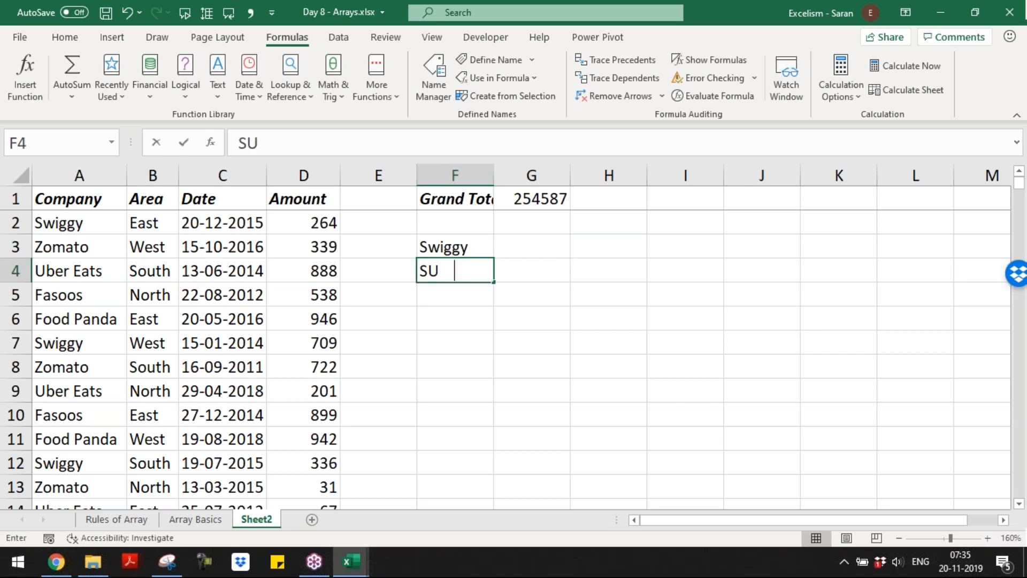
{"action": "type", "text": "MIF"}
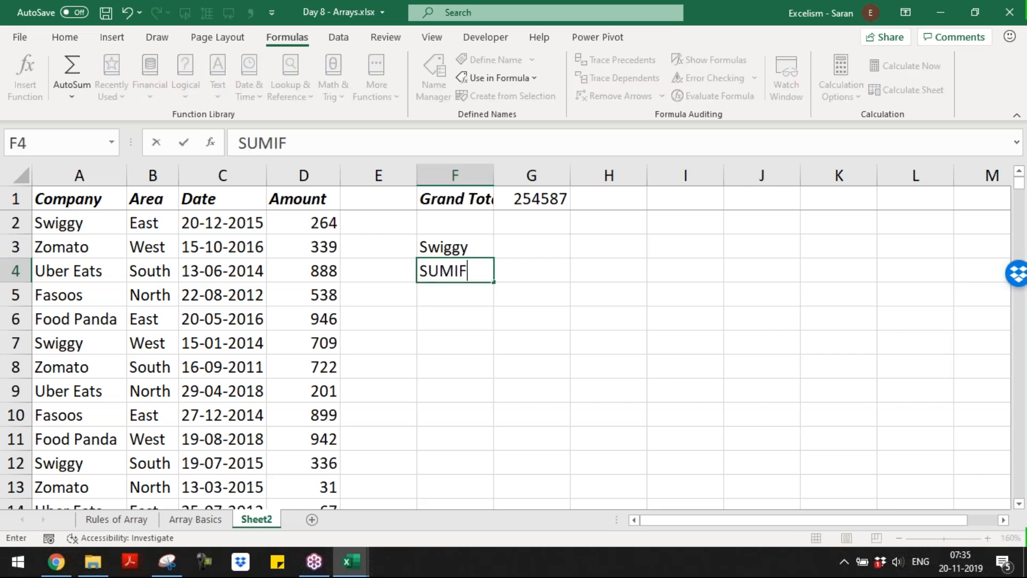
{"action": "key", "text": "Tab"}
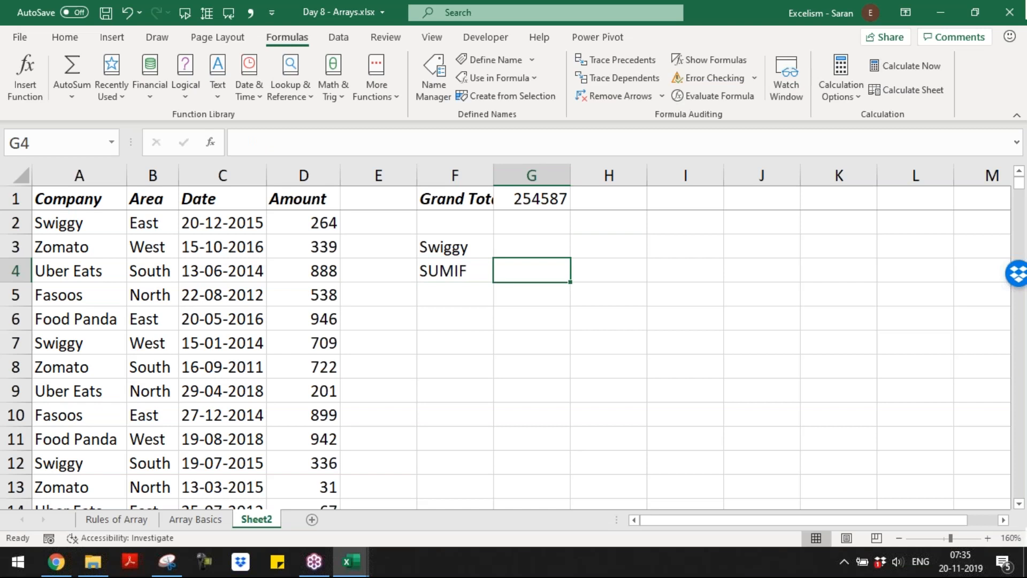
{"action": "left_click", "coordinate": [1016, 73]}
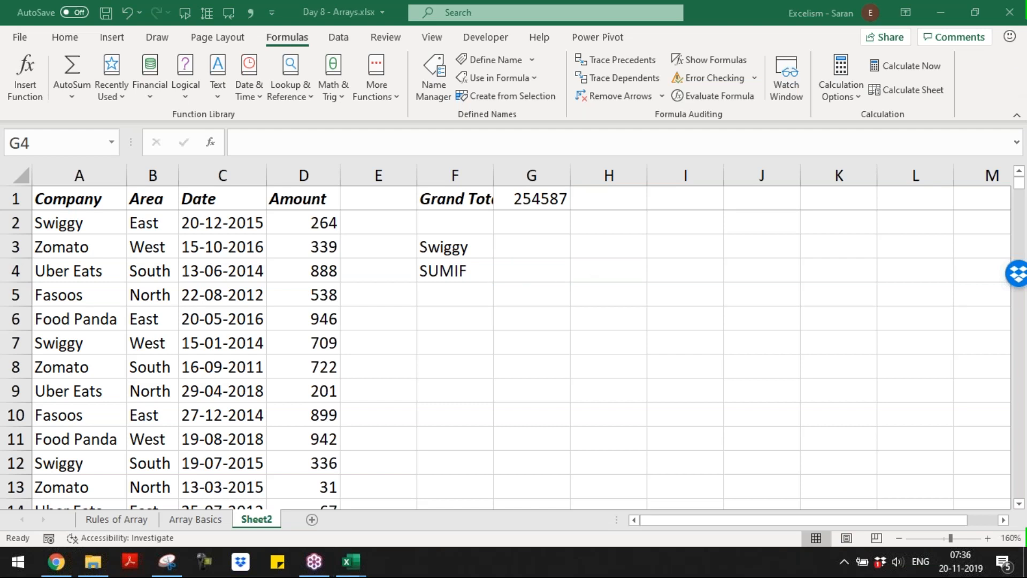
{"action": "left_click", "coordinate": [532, 271]}
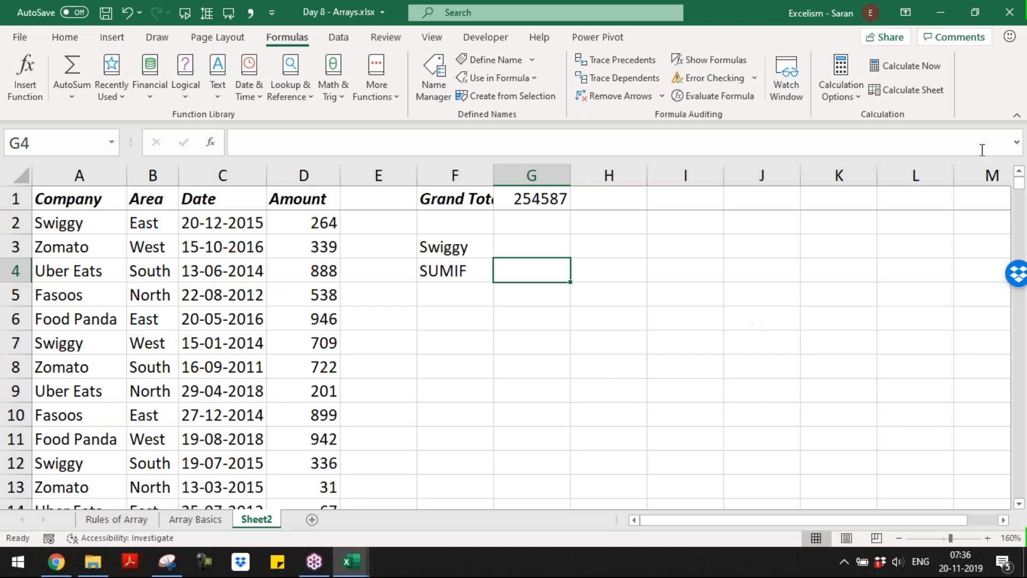
{"action": "left_click", "coordinate": [1011, 75]}
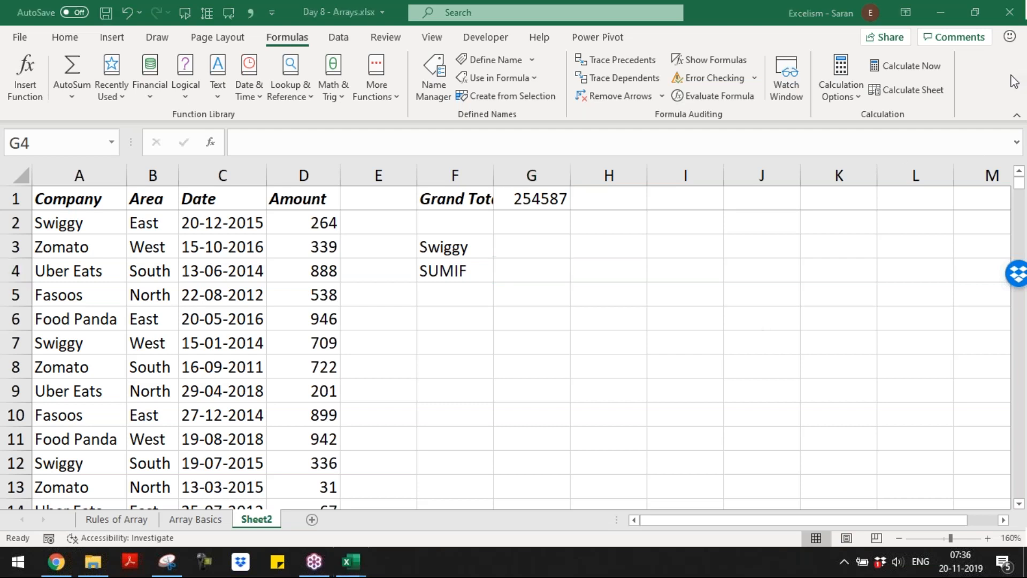
- Enter =SUMIF(Company,F3,Amount) in G4 to total Swiggy's amounts
{"action": "left_click", "coordinate": [523, 277]}
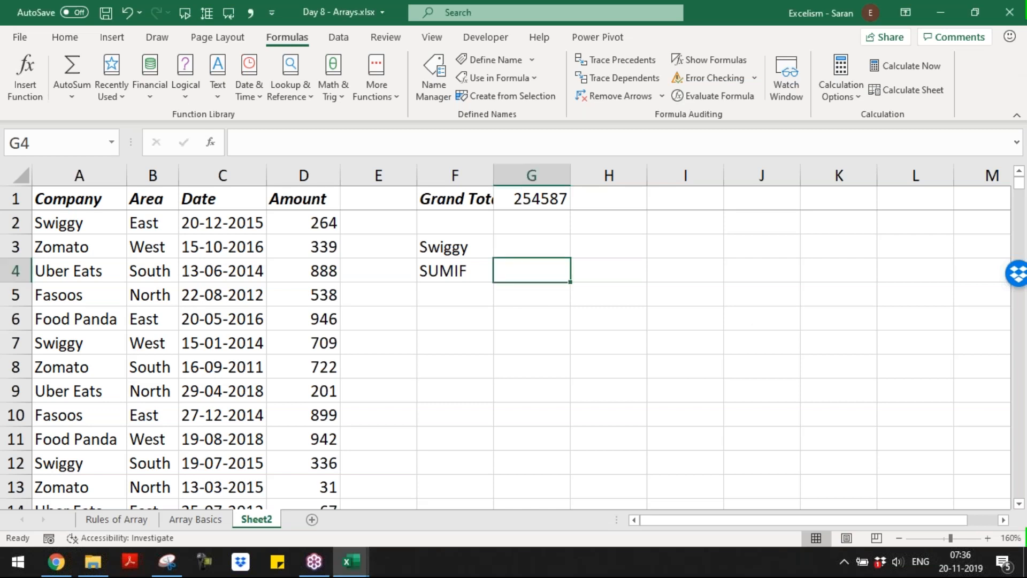
{"action": "type", "text": "="}
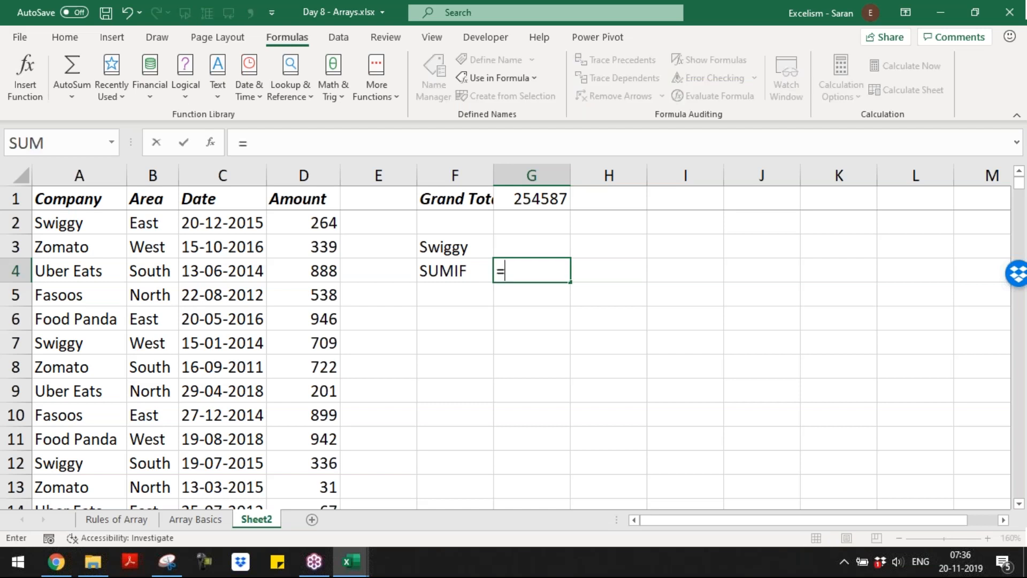
{"action": "type", "text": "SUMIF("}
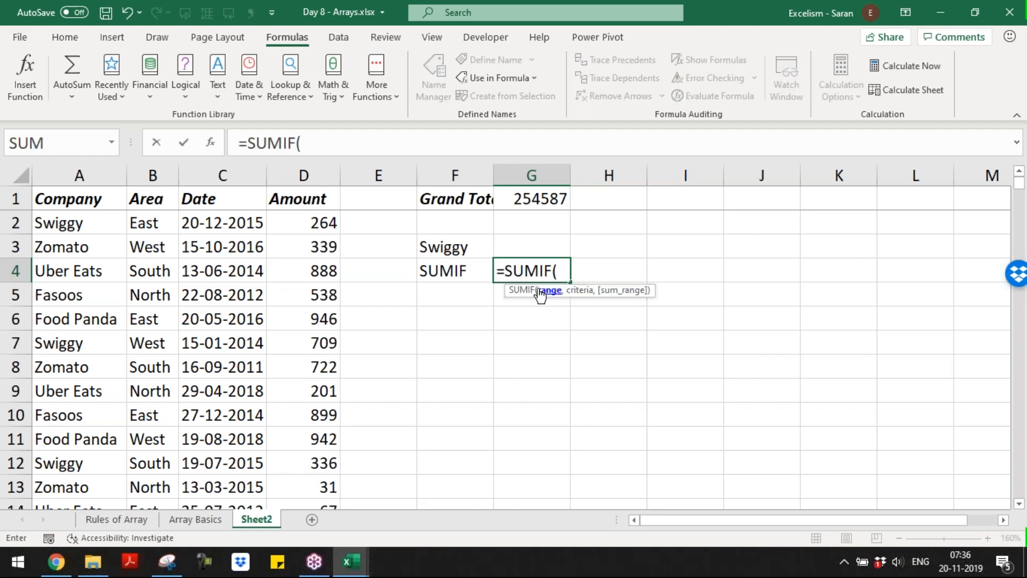
{"action": "type", "text": "C"}
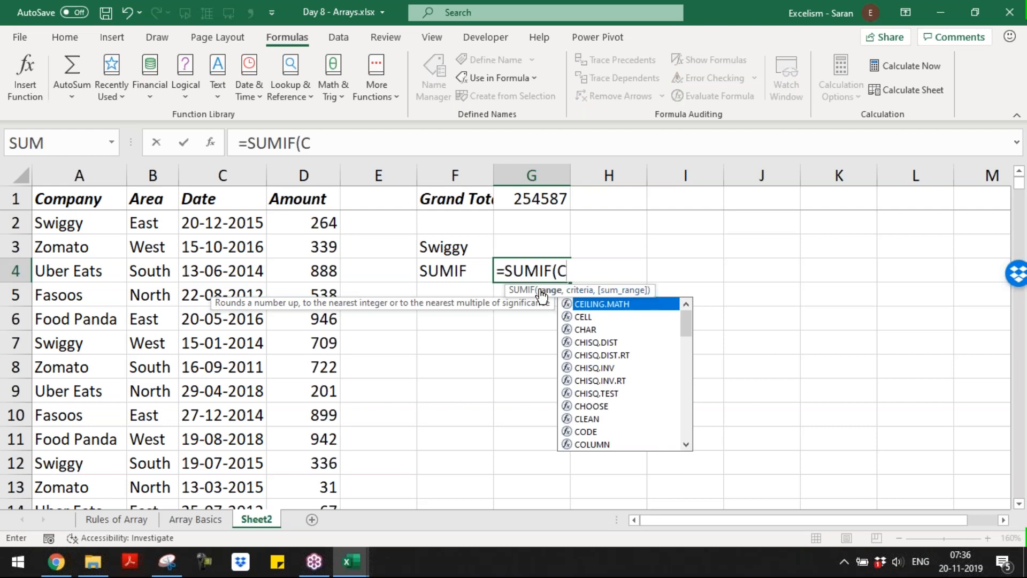
{"action": "type", "text": "ompany"}
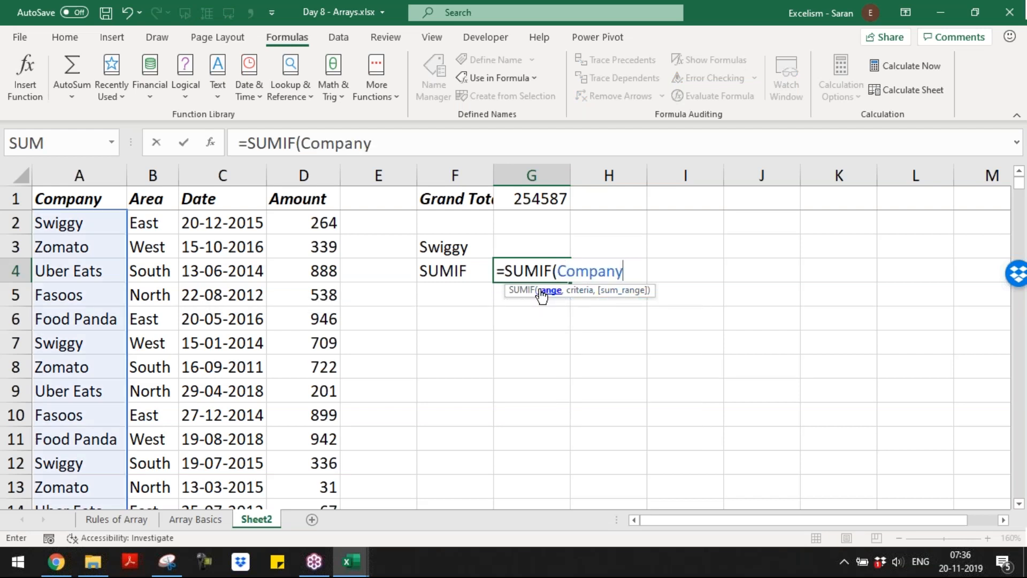
{"action": "type", "text": ","}
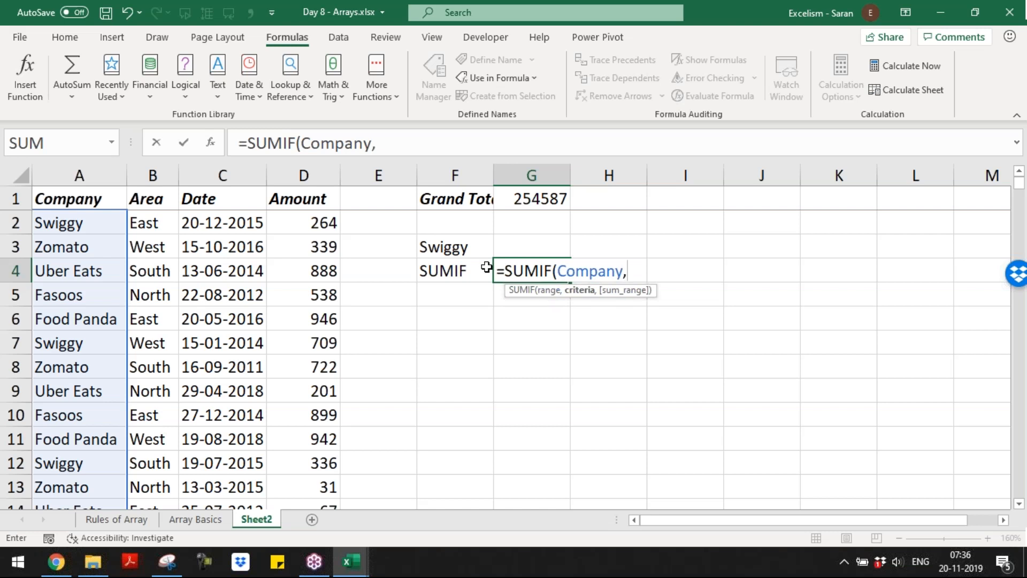
{"action": "left_click", "coordinate": [472, 252]}
{"action": "type", "text": ",Amount)"}
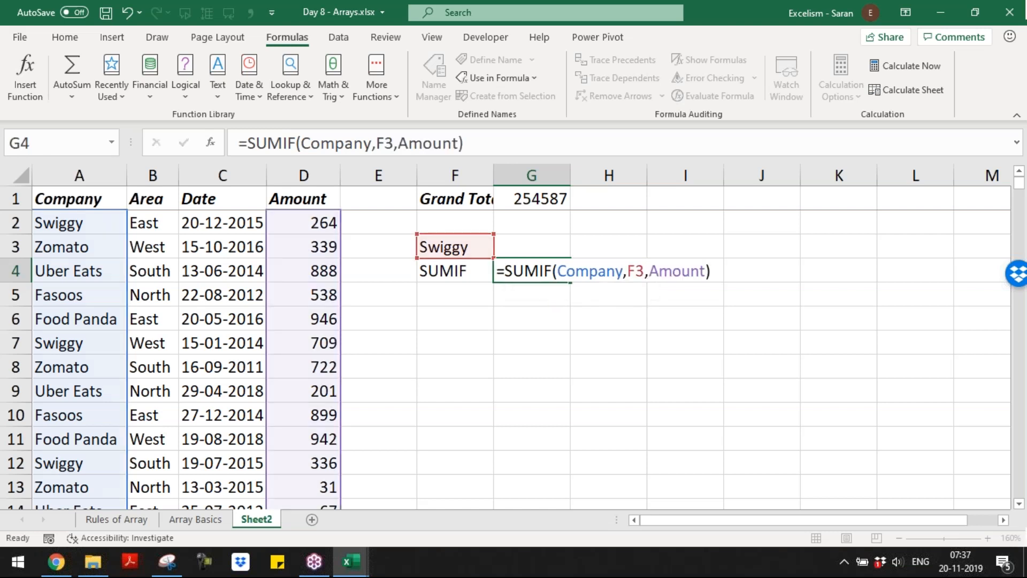
{"action": "key", "text": "Return"}
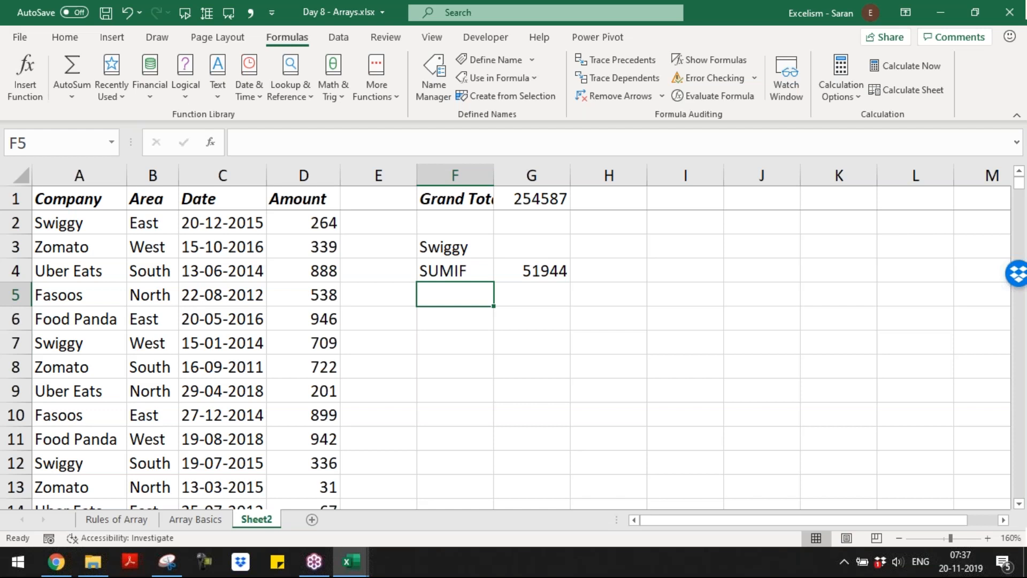
- Insert two blank columns before column E and enter the heading Swiggy in E1
{"action": "left_click", "coordinate": [379, 175]}
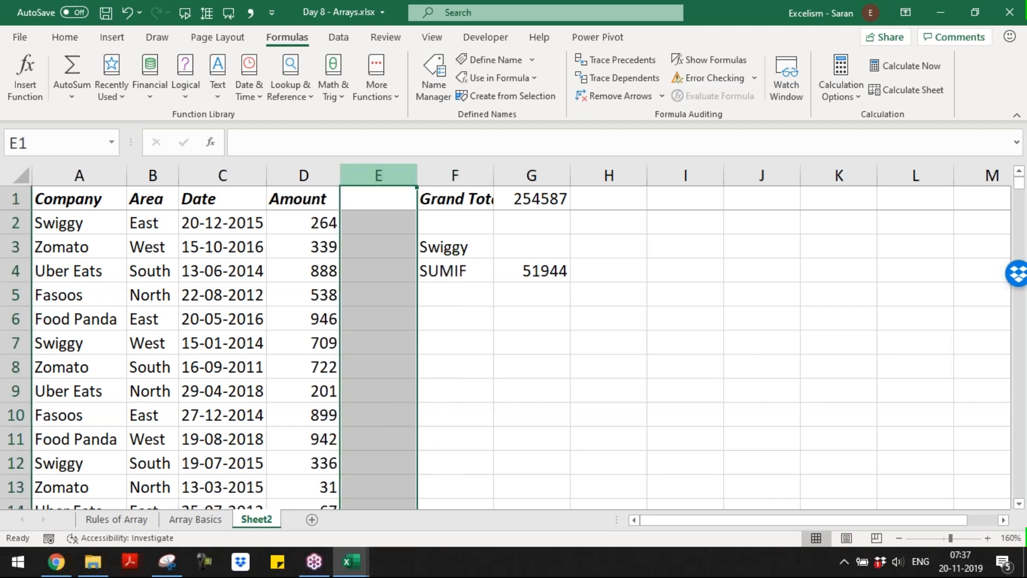
{"action": "key", "text": "ctrl+shift+plus"}
{"action": "key", "text": "ctrl+shift+plus"}
{"action": "double_click", "coordinate": [377, 198]}
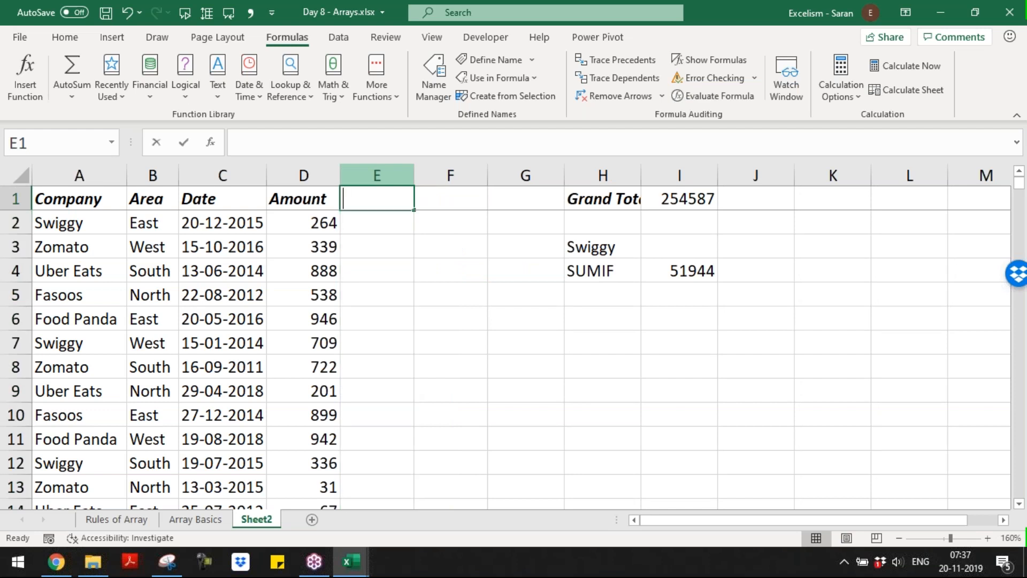
{"action": "type", "text": "Swiggy"}
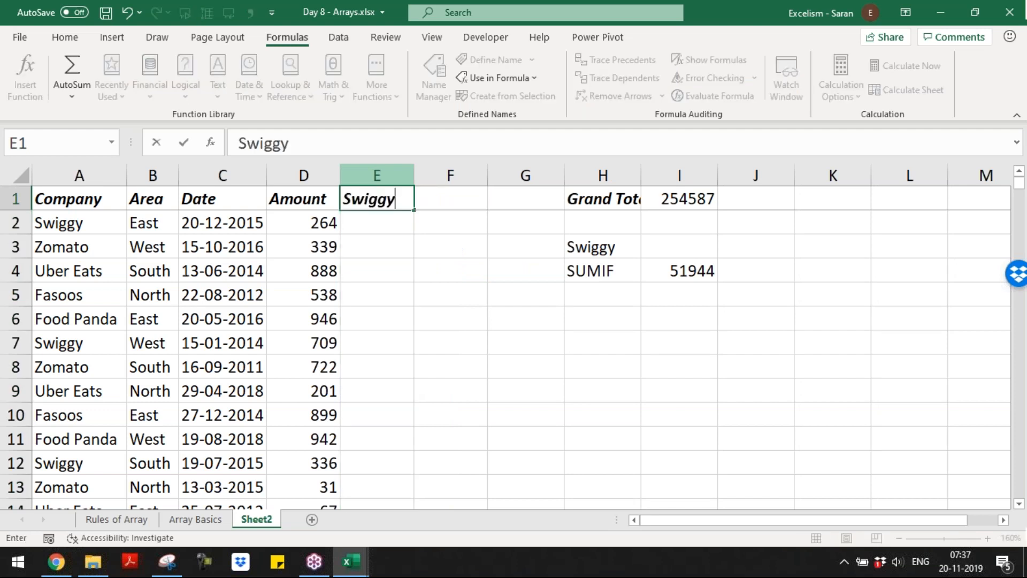
{"action": "key", "text": "Return"}
- Enter =A2=$E$1 in E2 to test whether the row's company is Swiggy
{"action": "type", "text": "="}
{"action": "key", "text": "ctrl+Left"}
{"action": "key", "text": "ctrl+Left"}
{"action": "type", "text": "="}
{"action": "key", "text": "Up"}
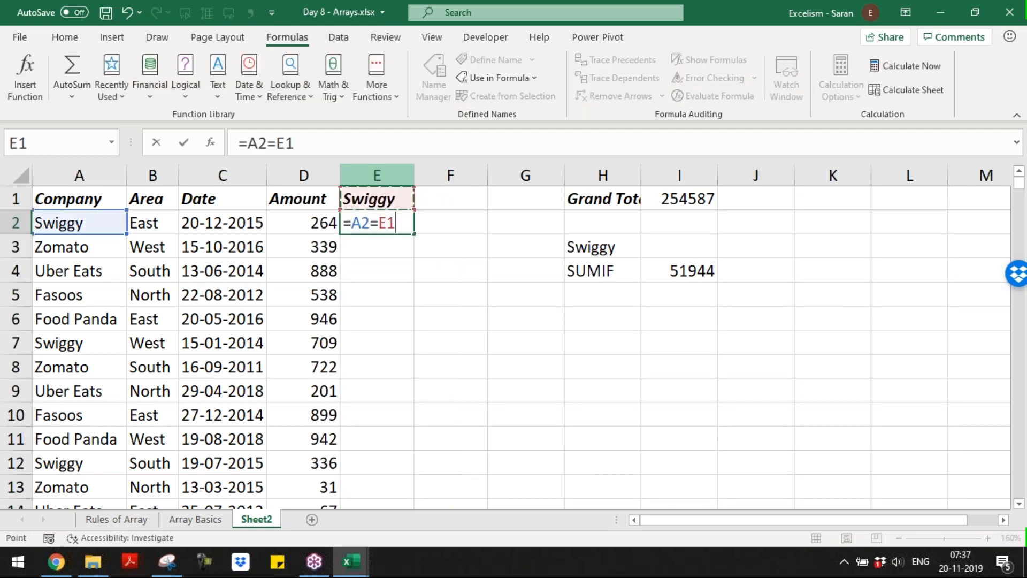
{"action": "key", "text": "F4"}
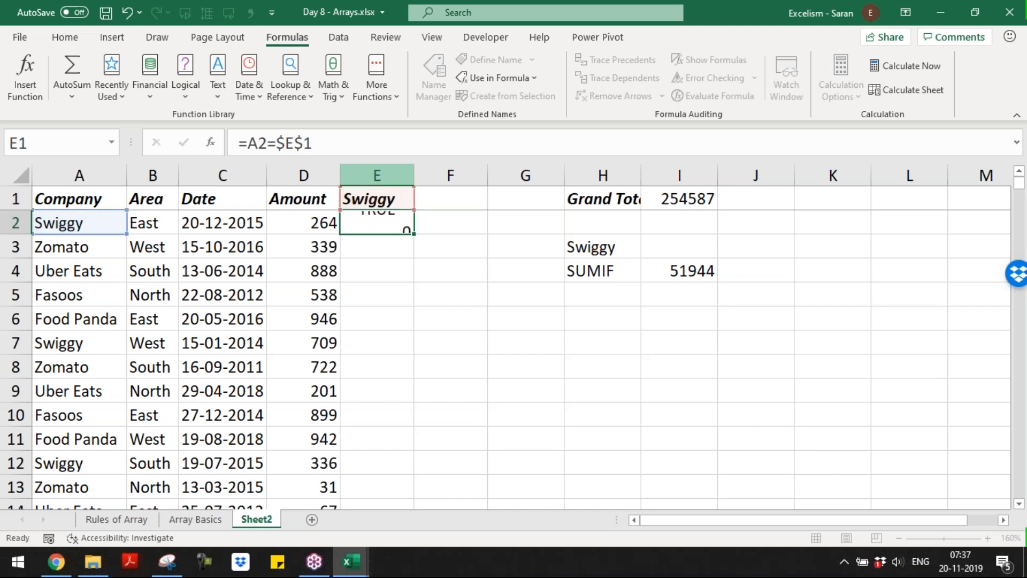
{"action": "key", "text": "Return"}
- Copy the E2 comparison formula down column E to row 500
{"action": "key", "text": "Up"}
{"action": "key", "text": "ctrl+c"}
{"action": "key", "text": "Left"}
{"action": "key", "text": "ctrl+Down"}
{"action": "key", "text": "Right"}
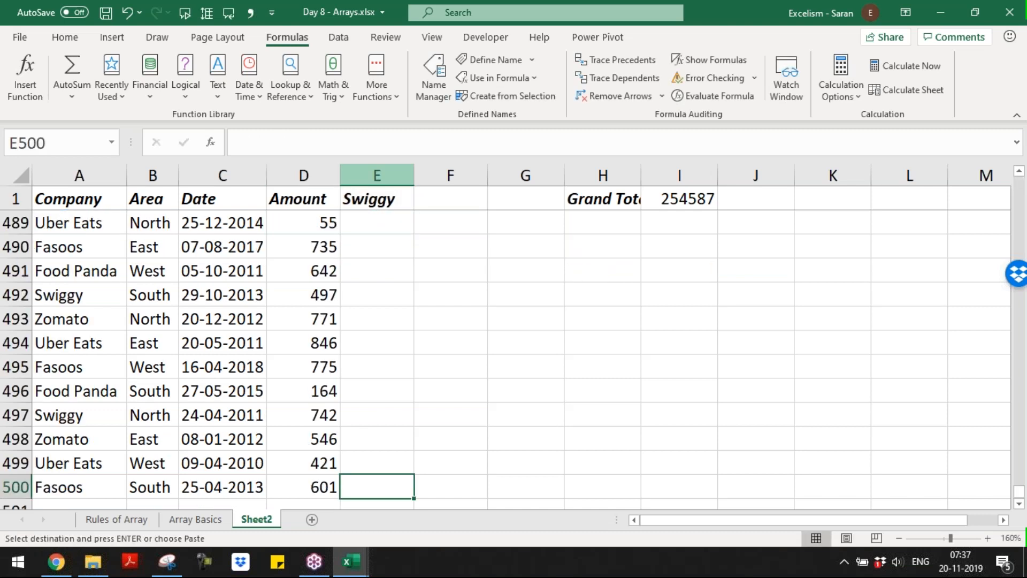
{"action": "key", "text": "ctrl+shift+Up"}
{"action": "key", "text": "Return"}
- Enter =D2*E2 in F2 to multiply the amount by its Swiggy test
{"action": "key", "text": "ctrl+Up"}
{"action": "key", "text": "Right"}
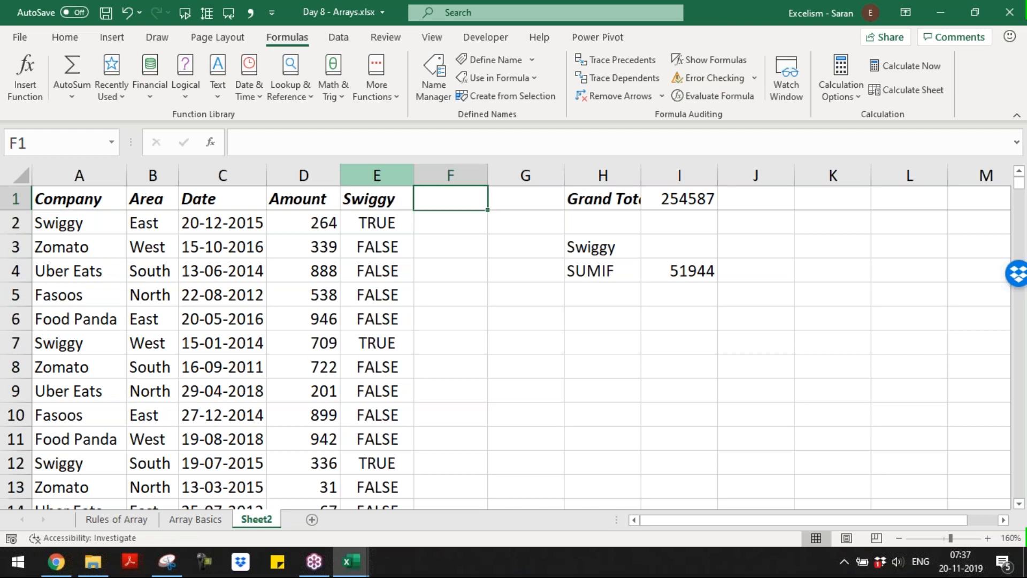
{"action": "key", "text": "Down"}
{"action": "type", "text": "="}
{"action": "key", "text": "Left"}
{"action": "key", "text": "Left"}
{"action": "type", "text": "*"}
{"action": "key", "text": "Left"}
{"action": "key", "text": "Return"}
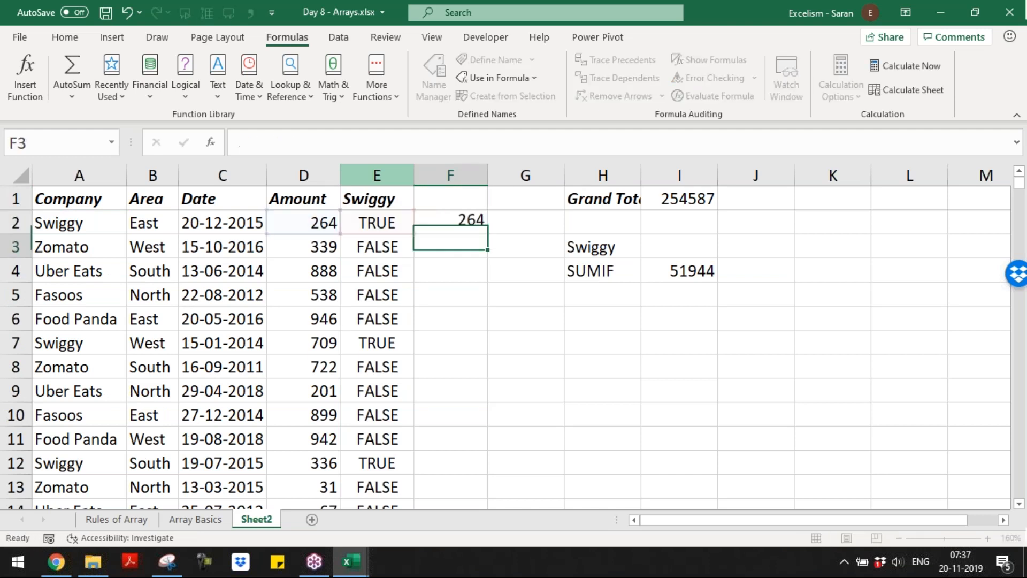
- Copy the F2 multiplication formula down column F to row 500
{"action": "key", "text": "Up"}
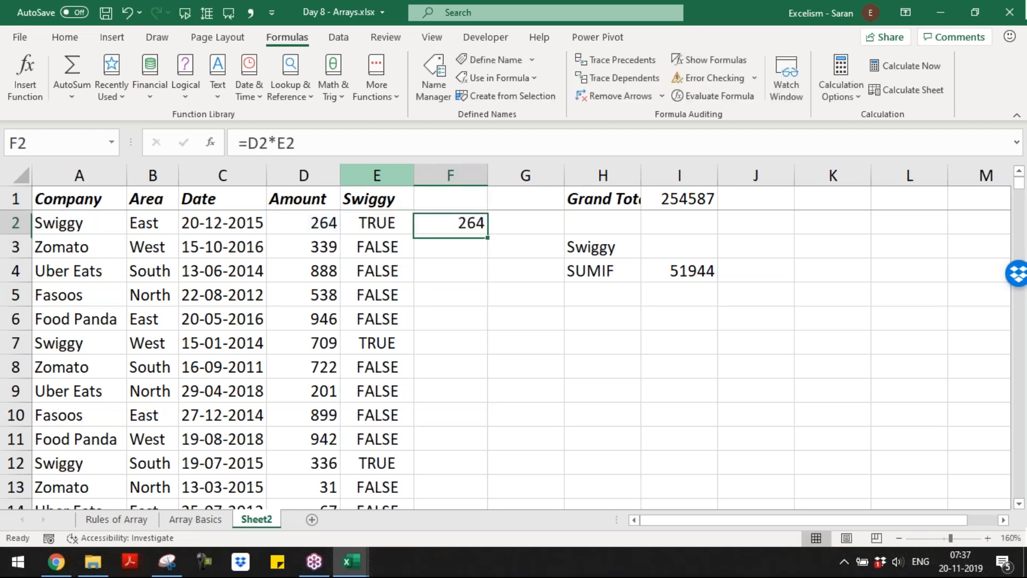
{"action": "key", "text": "ctrl+c"}
{"action": "key", "text": "Left"}
{"action": "key", "text": "ctrl+Down"}
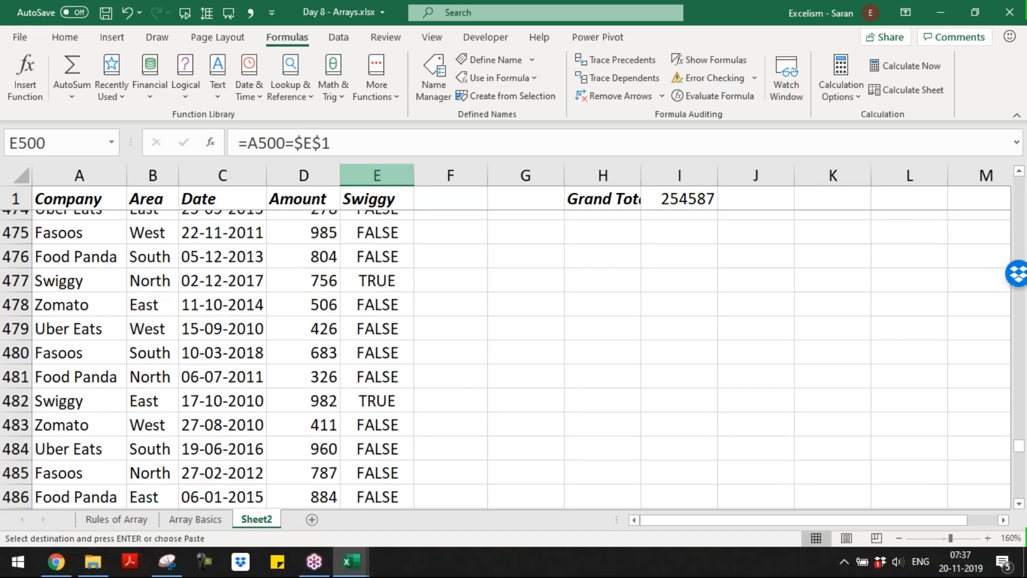
{"action": "key", "text": "Right"}
{"action": "key", "text": "ctrl+shift+Up"}
{"action": "key", "text": "shift+Down"}
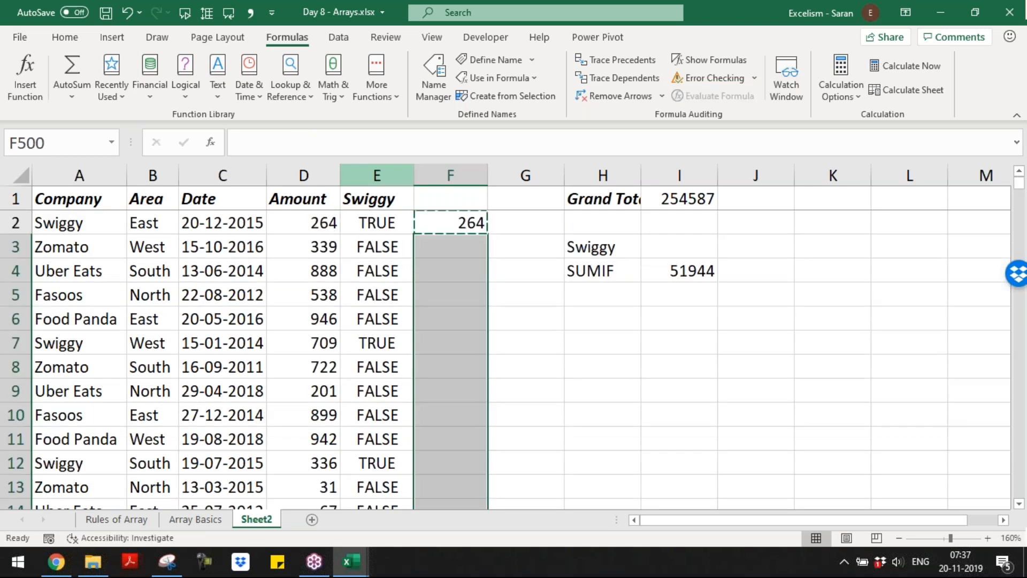
{"action": "key", "text": "ctrl+v"}
- Enter =SUM(F2:F500) in F1 to total the helper column
{"action": "key", "text": "ctrl+Up"}
{"action": "key", "text": "Up"}
{"action": "type", "text": "="}
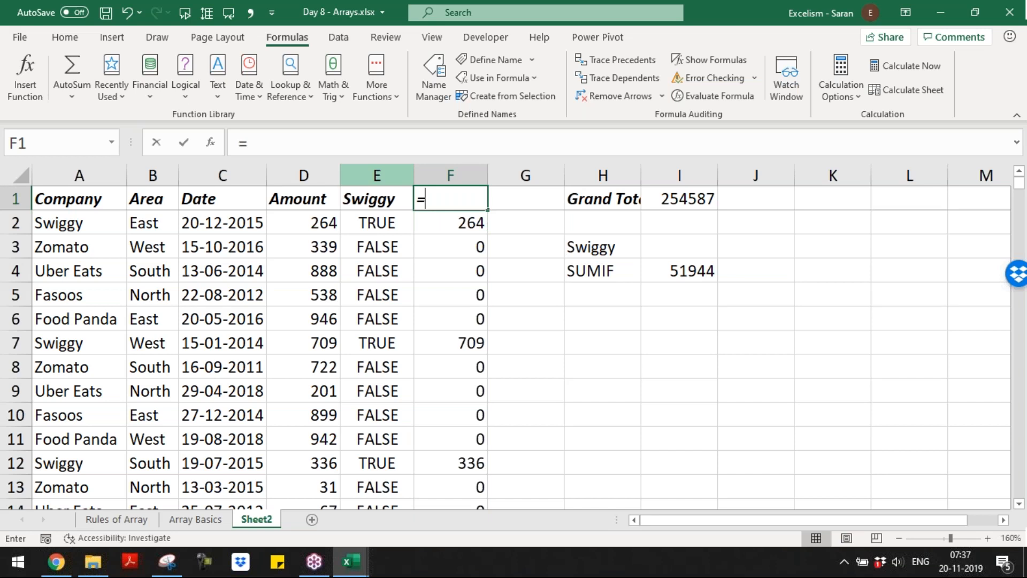
{"action": "type", "text": "SUM("}
{"action": "key", "text": "Down"}
{"action": "key", "text": "ctrl+shift+Down"}
{"action": "key", "text": "Return"}
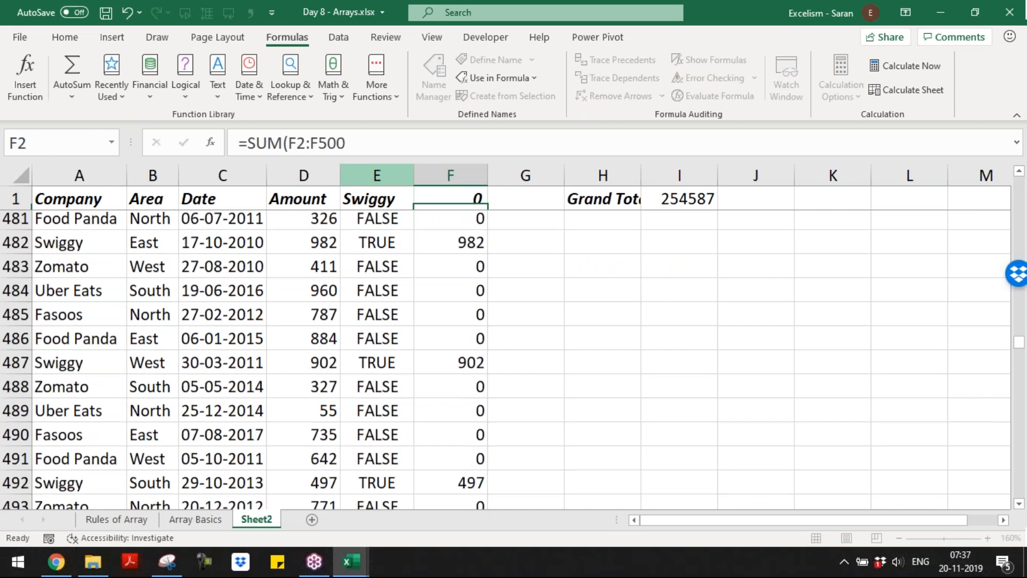
- Format column F in comma style with no decimal places
{"action": "left_click", "coordinate": [450, 176]}
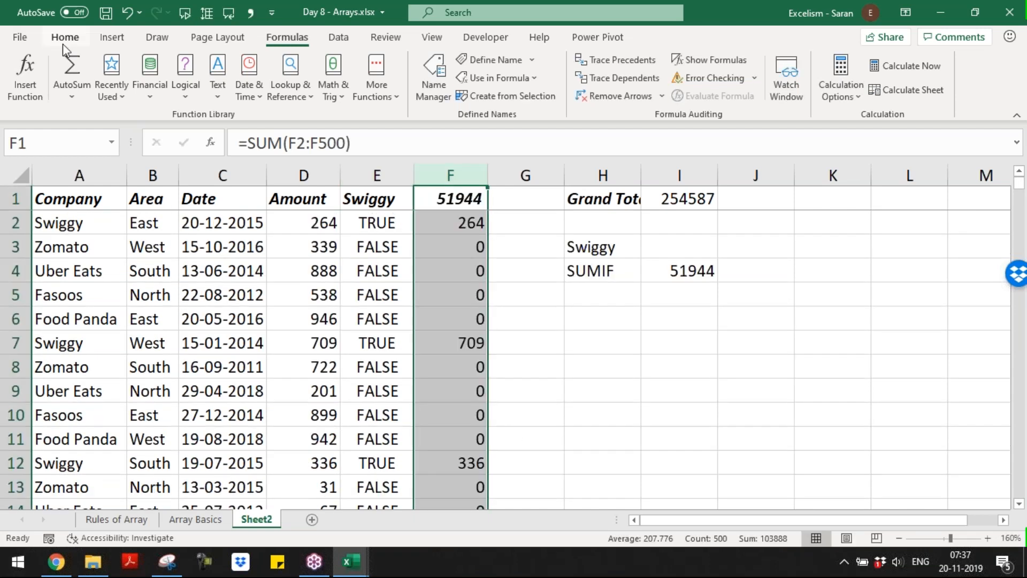
{"action": "left_click", "coordinate": [62, 44]}
{"action": "left_click", "coordinate": [506, 89]}
{"action": "double_click", "coordinate": [549, 90]}
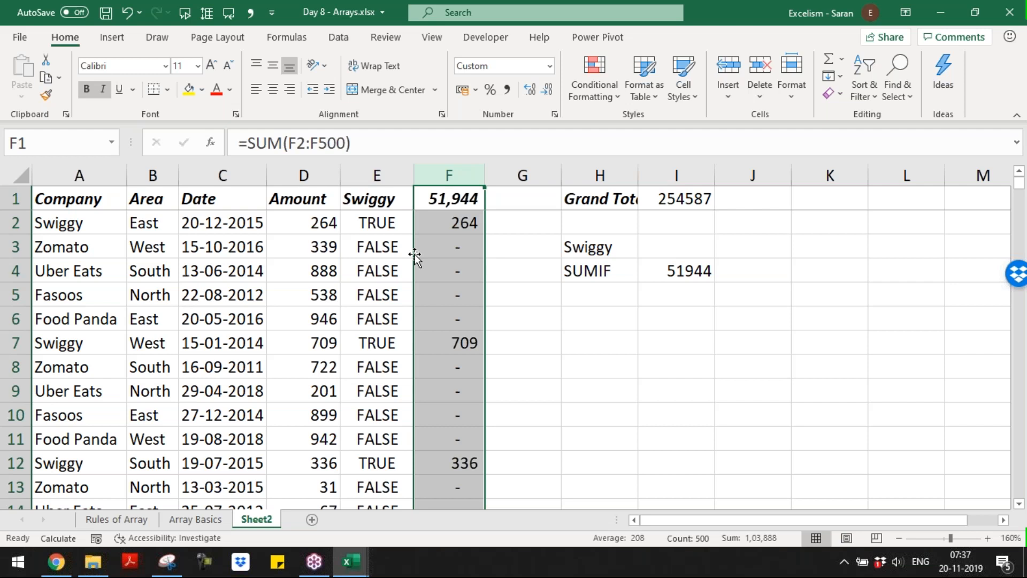
- Enter the labels SUMPRODUCT in H5 and SUM in H6, and fit column H to its contents
{"action": "left_click", "coordinate": [599, 294]}
{"action": "type", "text": "SJM"}
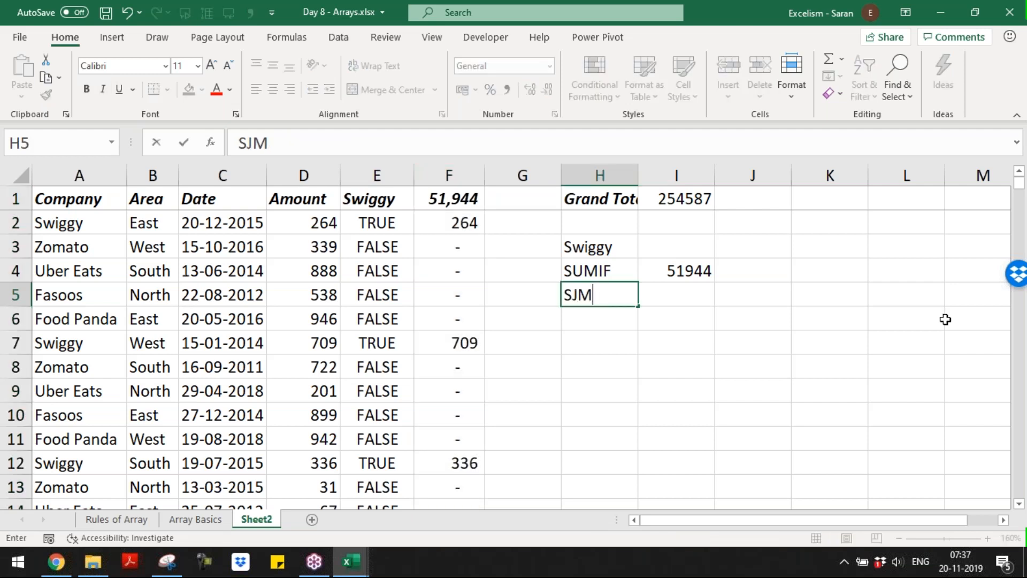
{"action": "type", "text": "PRODUCT"}
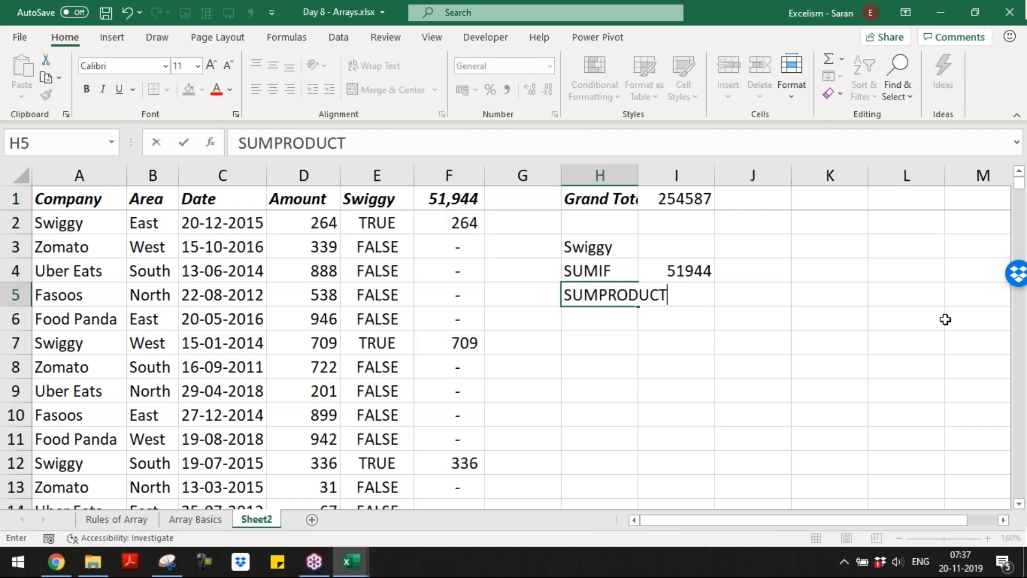
{"action": "key", "text": "Return"}
{"action": "type", "text": "SUM"}
{"action": "key", "text": "Right"}
{"action": "key", "text": "Up"}
{"action": "key", "text": "Up"}
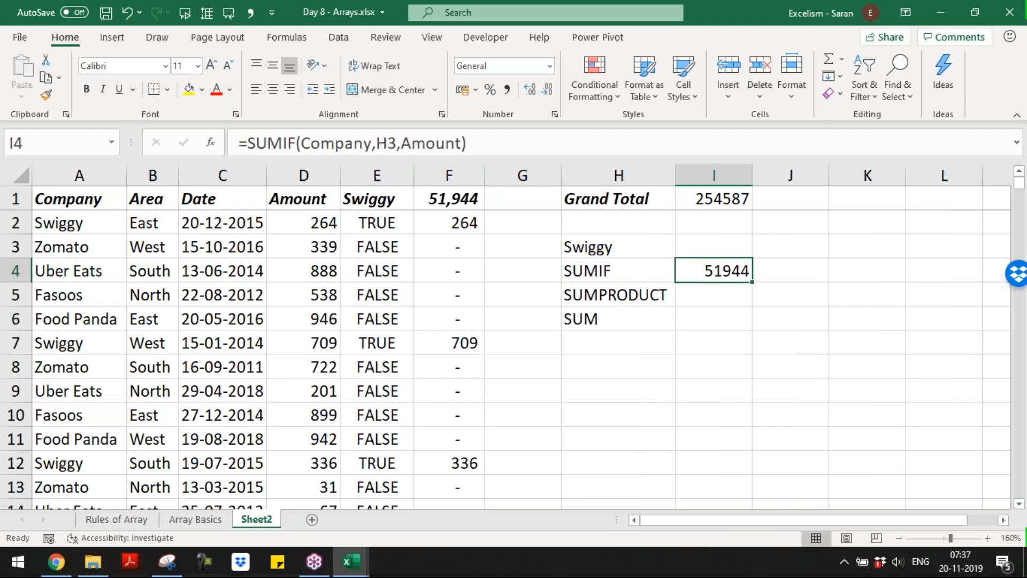
- Format the totals in I1 and I4 in comma style with no decimal places
{"action": "left_click", "coordinate": [713, 176]}
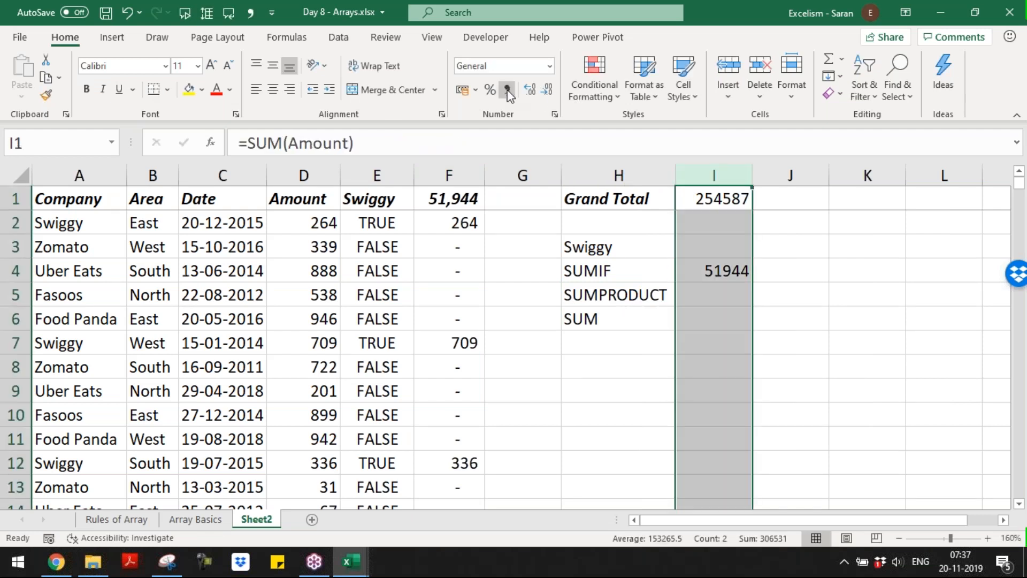
{"action": "left_click", "coordinate": [733, 269]}
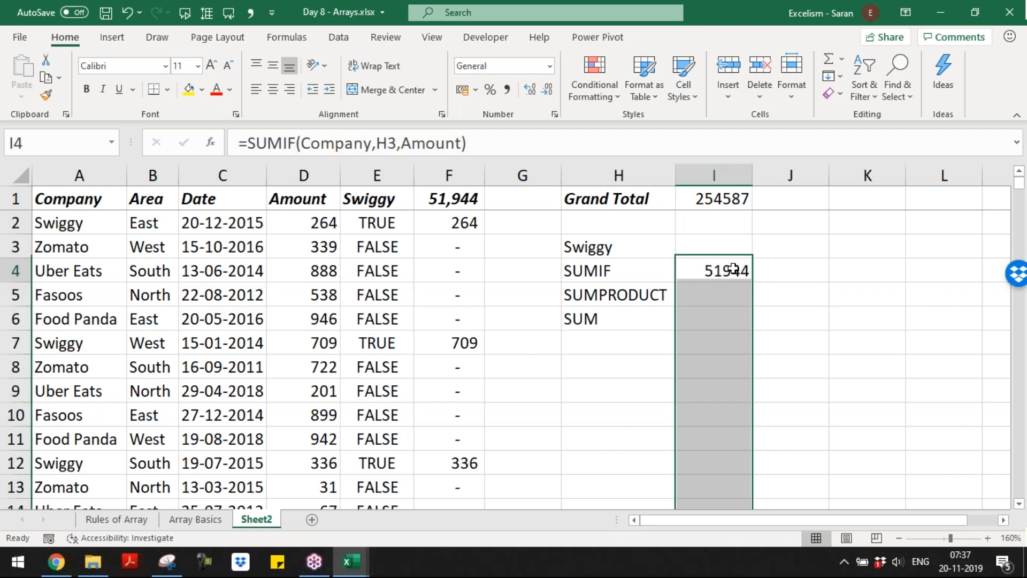
{"action": "left_click", "coordinate": [721, 207], "text": "ctrl"}
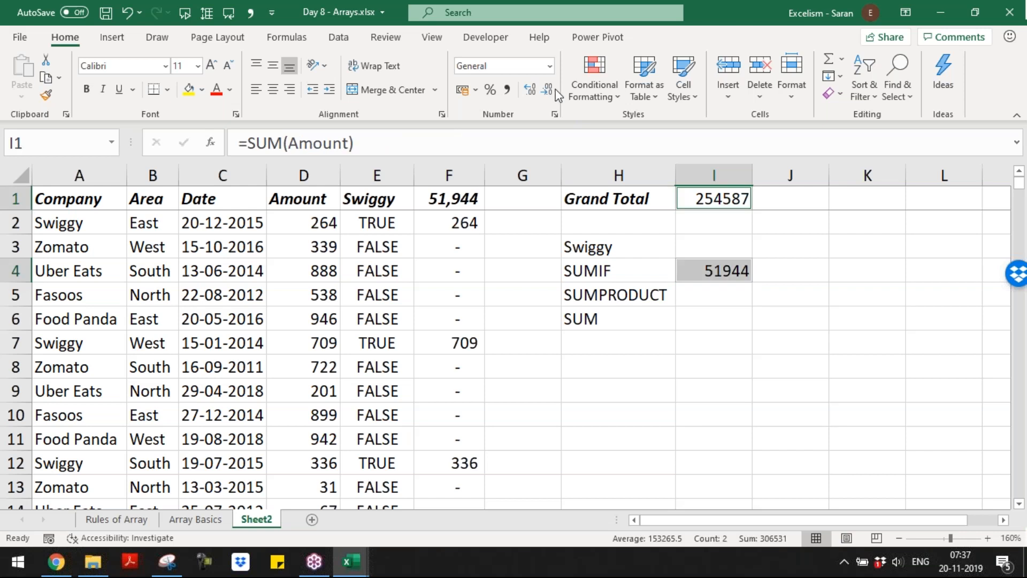
{"action": "left_click", "coordinate": [547, 90]}
{"action": "double_click", "coordinate": [545, 89]}
- Examine which cells the formulas in F1 and F2 refer to, without changing them
{"action": "left_click", "coordinate": [452, 198]}
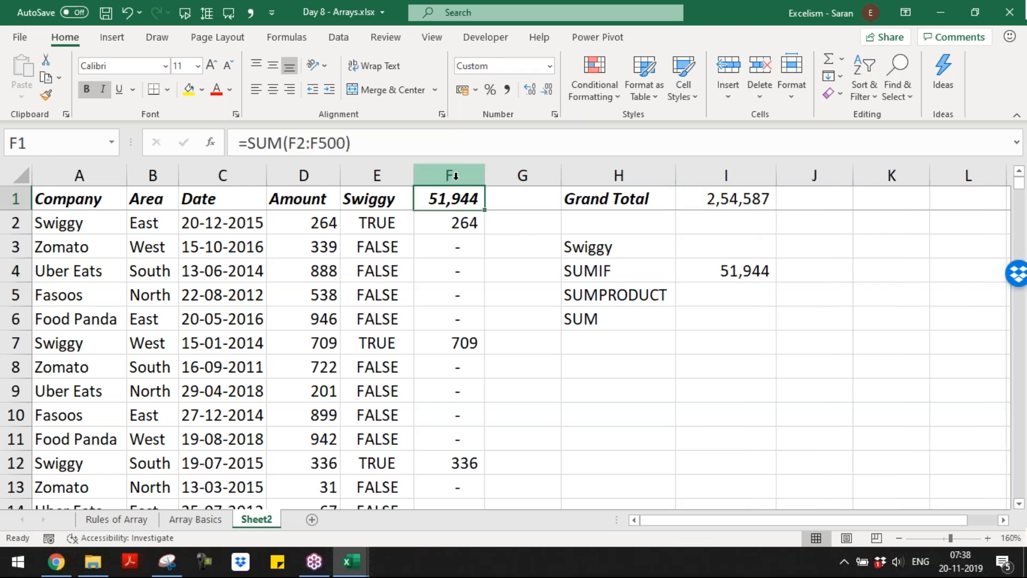
{"action": "key", "text": "F2"}
{"action": "key", "text": "Escape"}
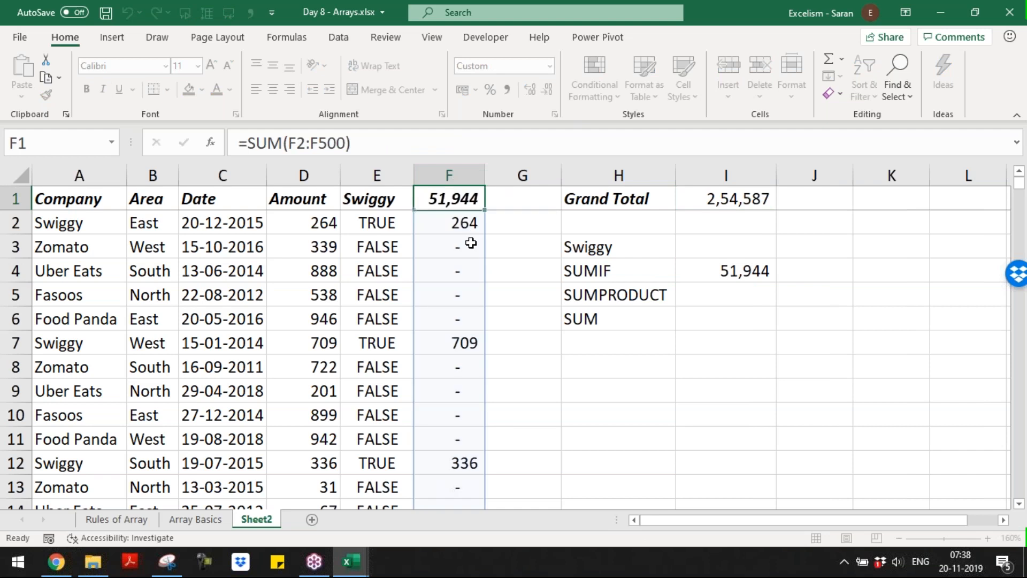
{"action": "left_click", "coordinate": [465, 232]}
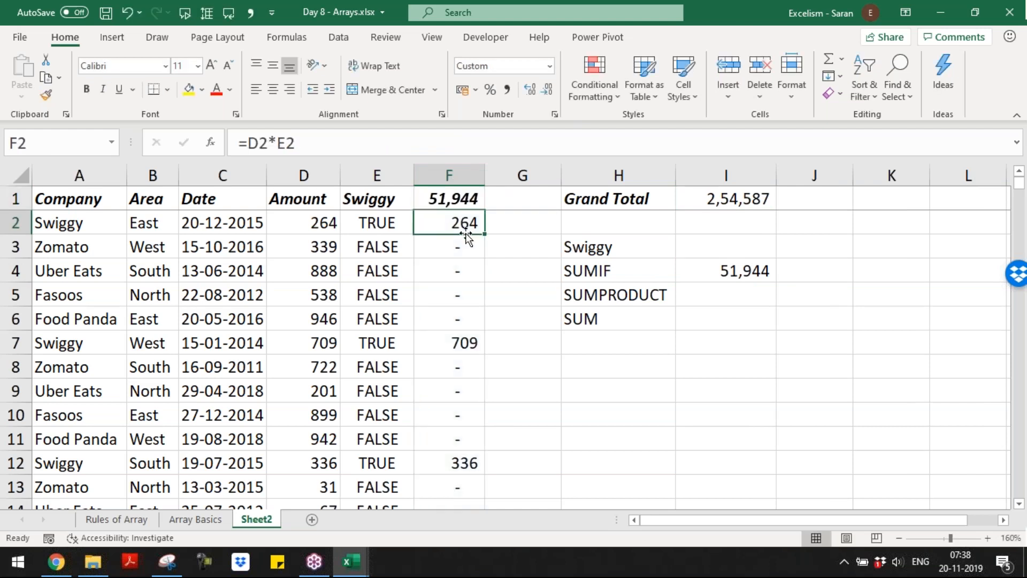
{"action": "key", "text": "F2"}
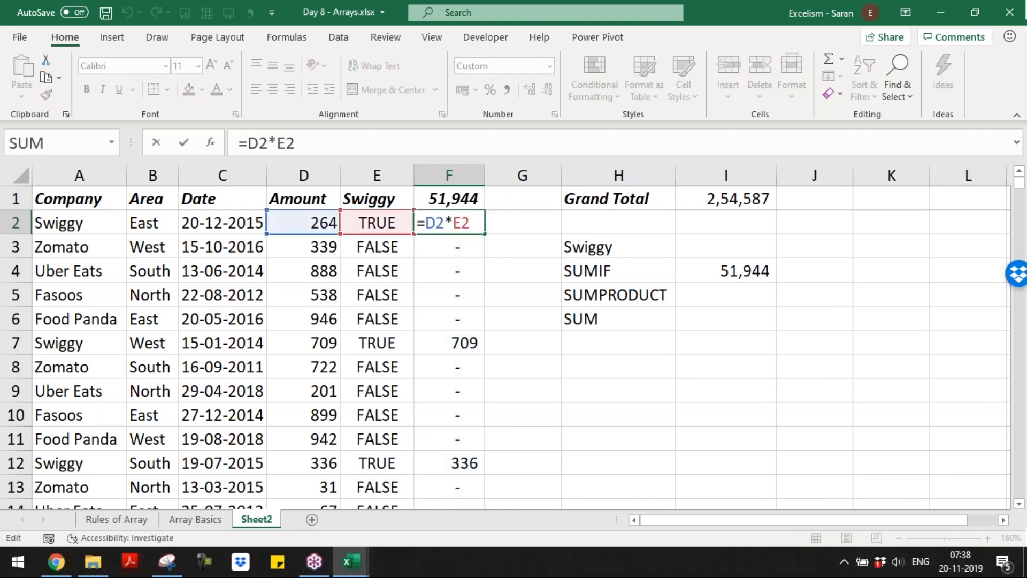
{"action": "key", "text": "Escape"}
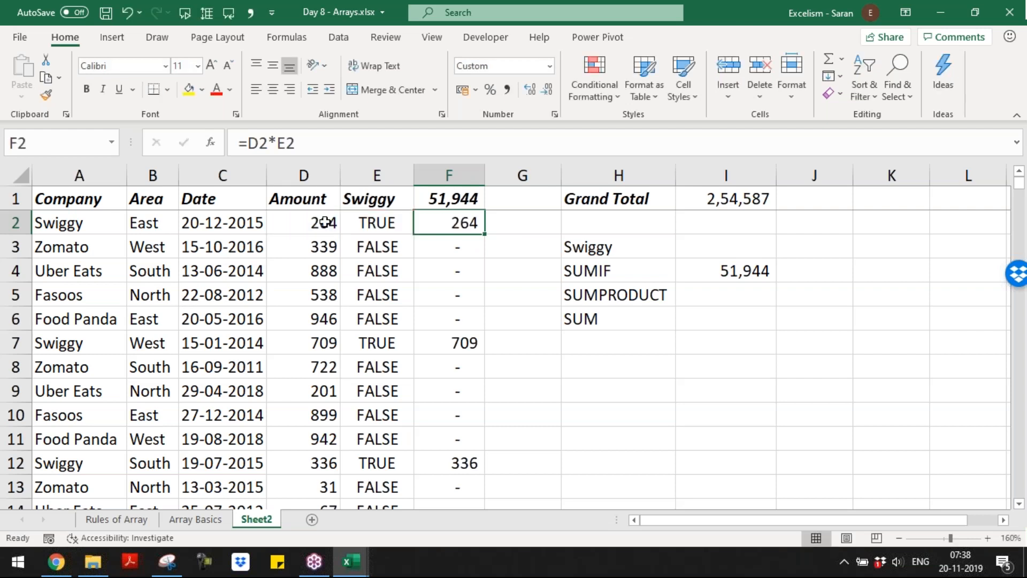
{"action": "key", "text": "Left"}
- Review the Amt 1 and Amt 2 arrays, their products and the sum in D77 on the Array Basics sheet
{"action": "key", "text": "ctrl+Page_Up"}
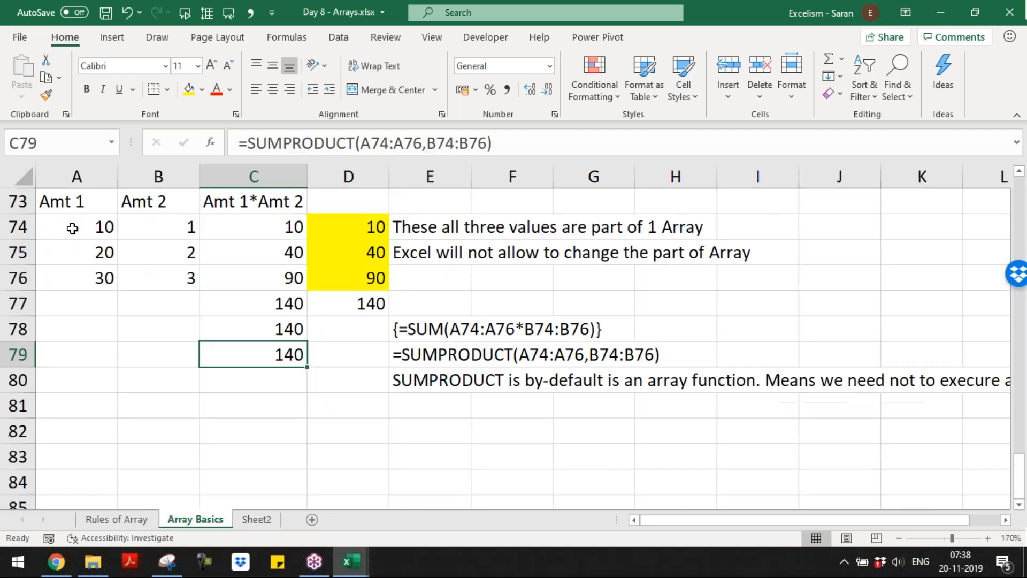
{"action": "left_click_drag", "start_coordinate": [72, 228], "coordinate": [75, 278]}
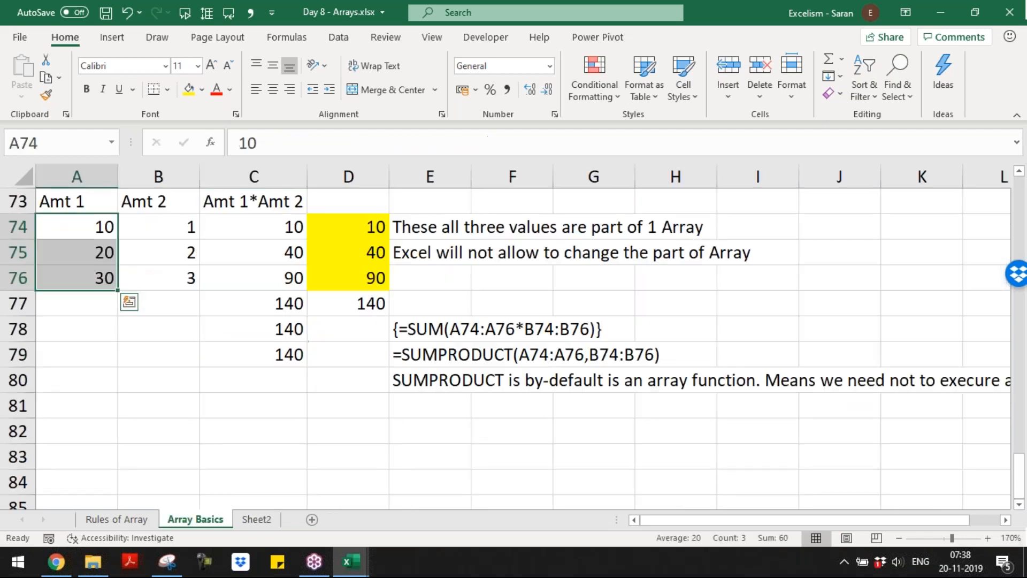
{"action": "left_click_drag", "start_coordinate": [161, 228], "coordinate": [161, 278]}
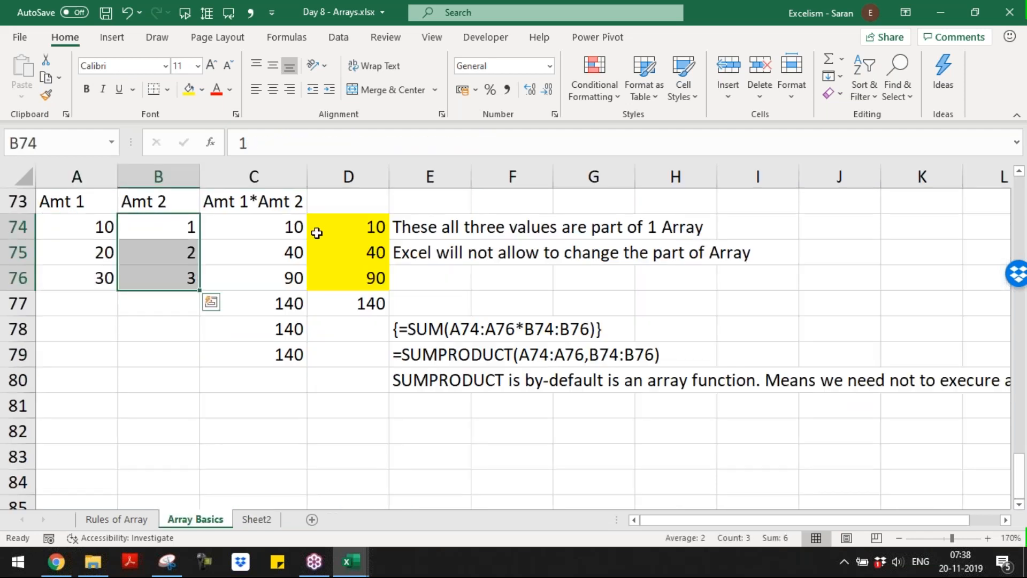
{"action": "double_click", "coordinate": [316, 232]}
{"action": "key", "text": "Escape"}
{"action": "left_click", "coordinate": [355, 300]}
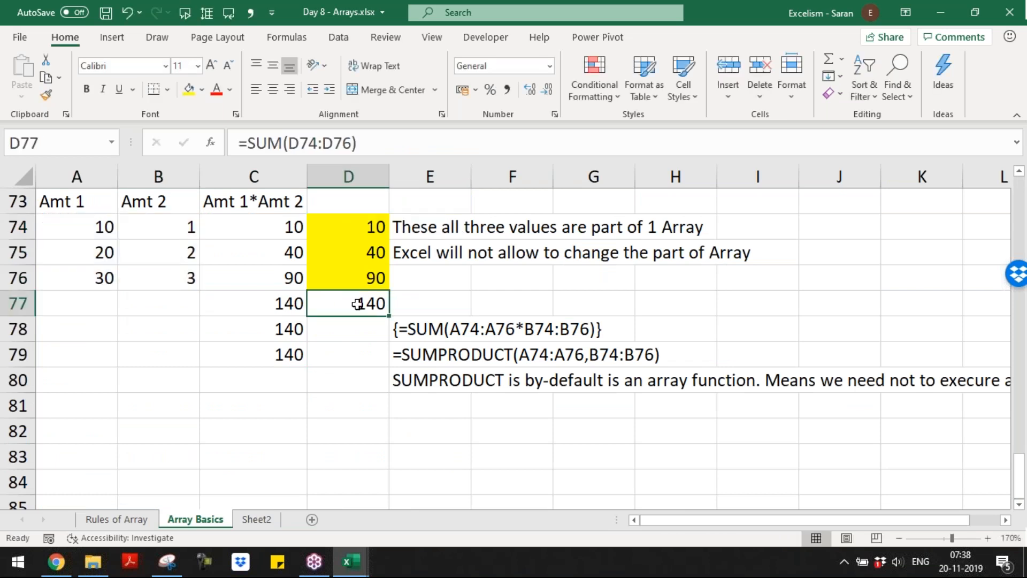
- On Sheet2, write the formula =SUMPRODUCT(D2:D500*E2:E500) in cell I5
{"action": "key", "text": "ctrl+Page_Down"}
{"action": "key", "text": "Right"}
{"action": "key", "text": "Right"}
{"action": "key", "text": "Right"}
{"action": "key", "text": "Down"}
{"action": "key", "text": "Down"}
{"action": "key", "text": "Down"}
{"action": "key", "text": "Right"}
{"action": "type", "text": "=sump"}
{"action": "key", "text": "Tab"}
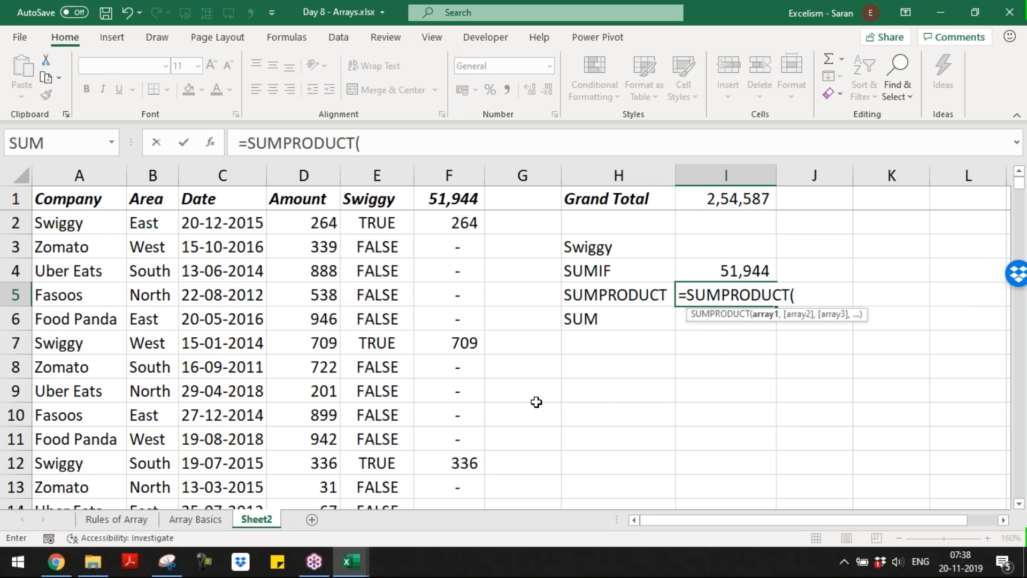
{"action": "type", "text": "D"}
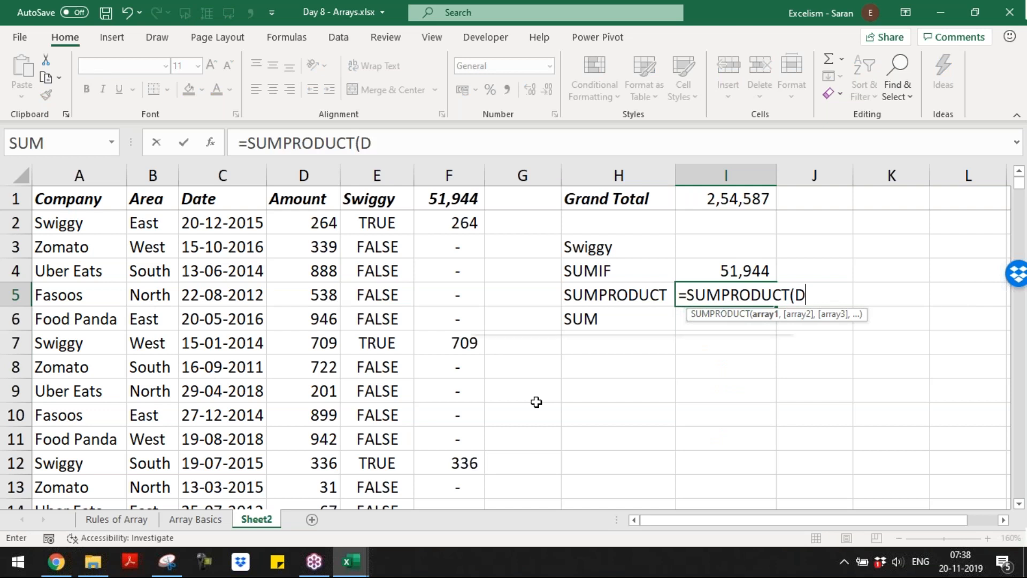
{"action": "type", "text": "2:"}
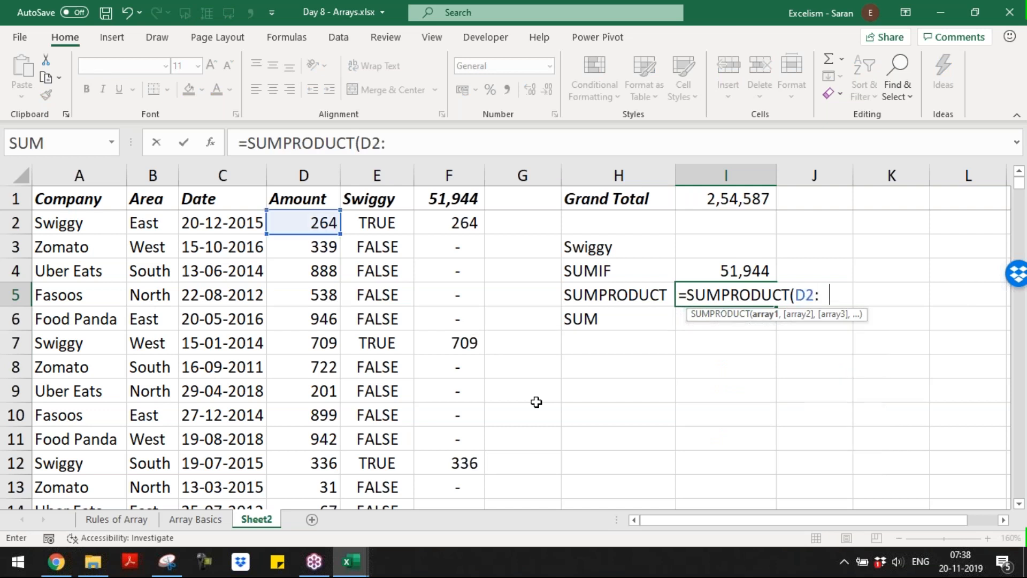
{"action": "type", "text": "D500"}
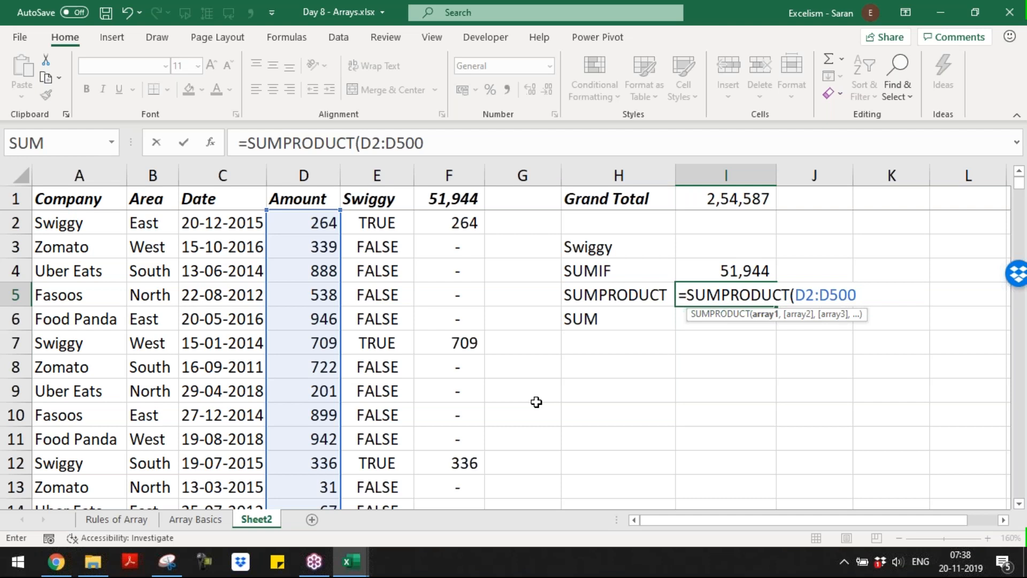
{"action": "type", "text": "*E"}
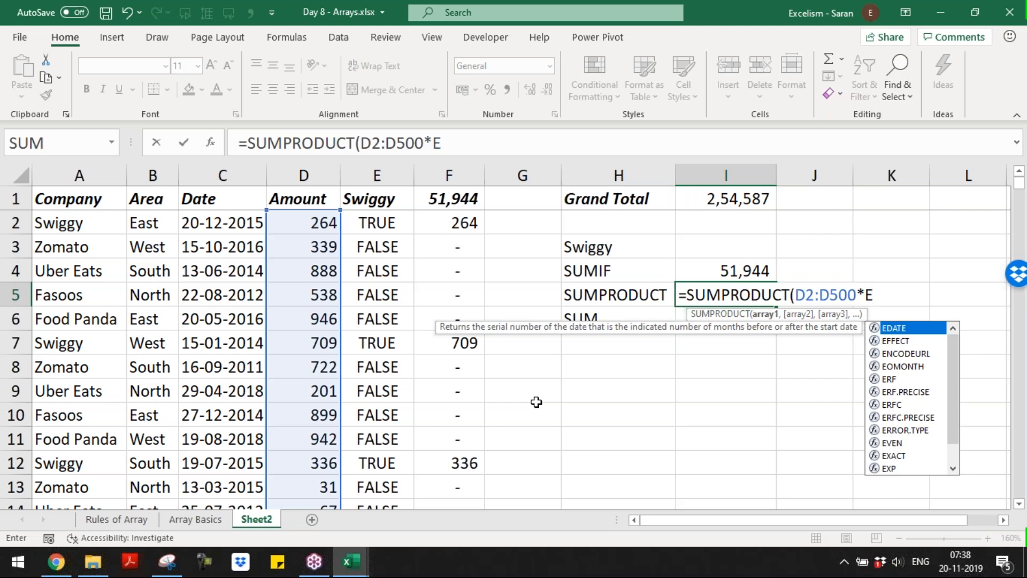
{"action": "type", "text": "2:E"}
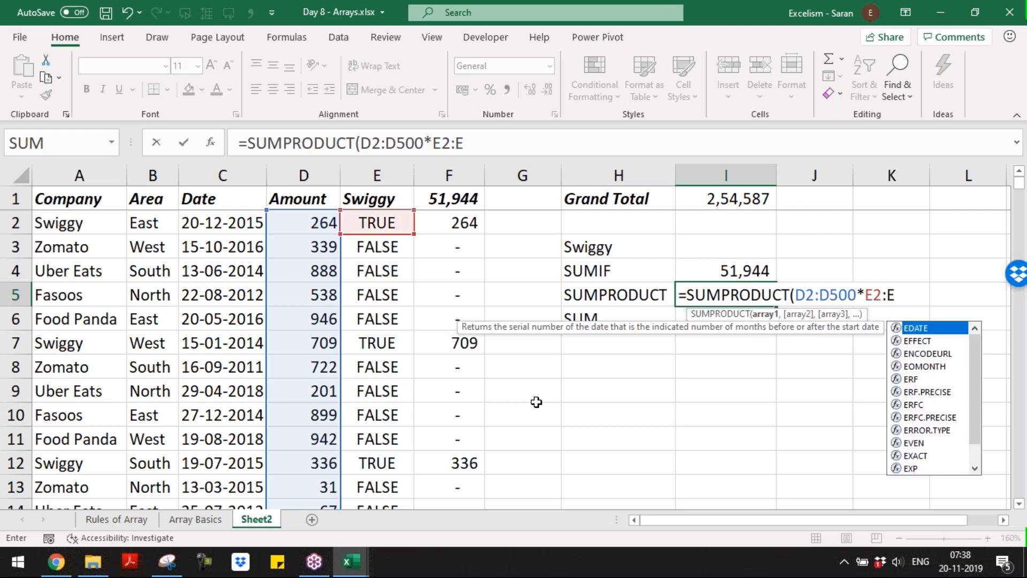
{"action": "type", "text": "500"}
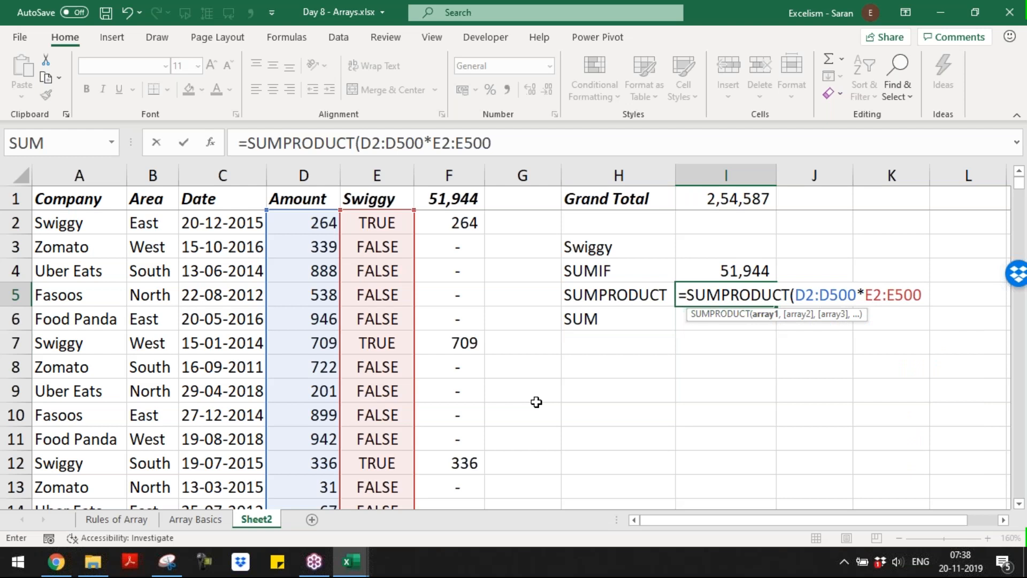
{"action": "type", "text": ")"}
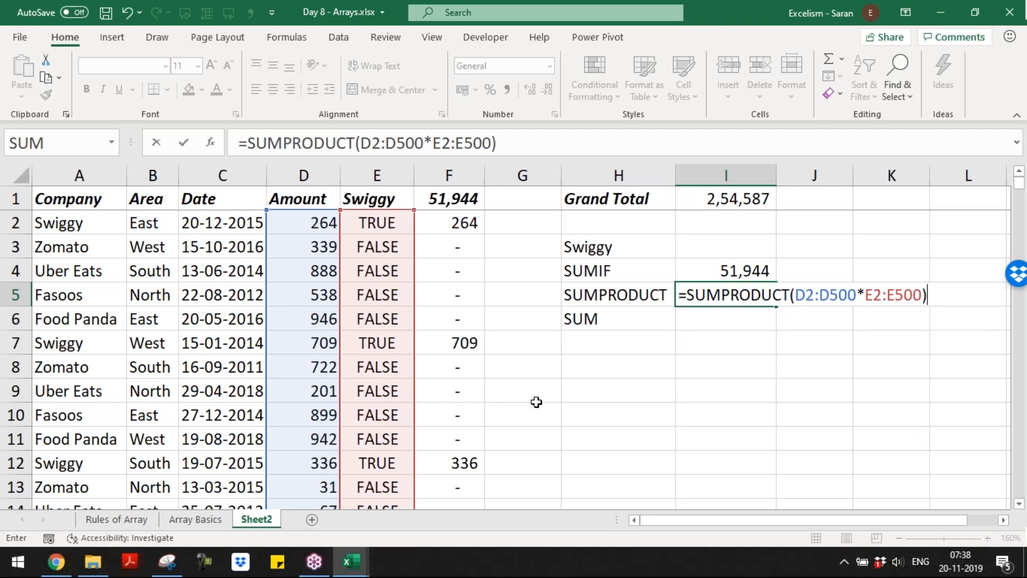
- Replace the multiplication sign in the I5 formula with a comma, giving =SUMPRODUCT(D2:D500,E2:E500)
{"action": "left_click", "coordinate": [859, 297]}
{"action": "key", "text": "BackSpace"}
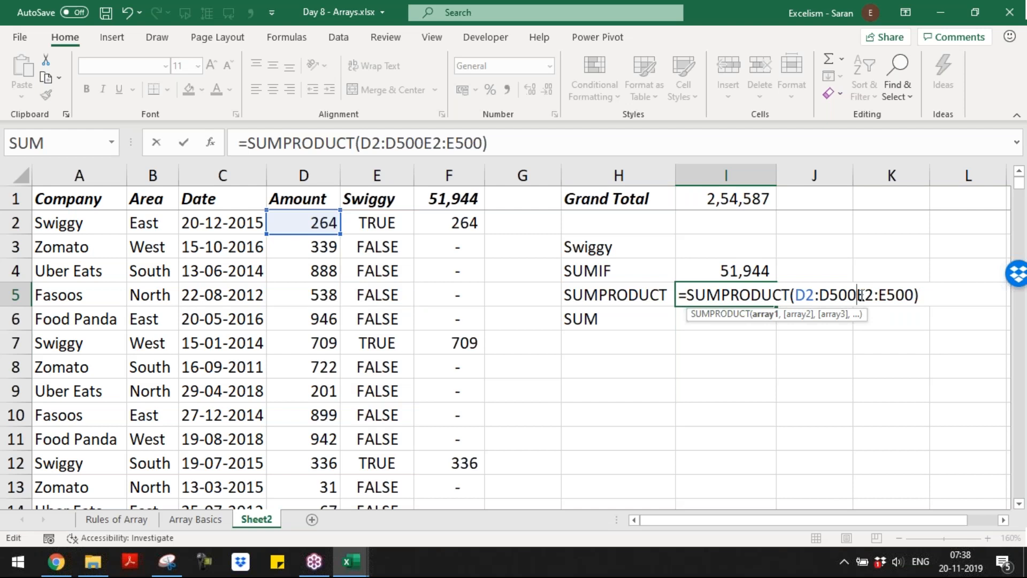
{"action": "type", "text": ","}
- Check the array1 and array2 arguments of the SUMPRODUCT formula and enter it in I5
{"action": "left_click", "coordinate": [766, 315]}
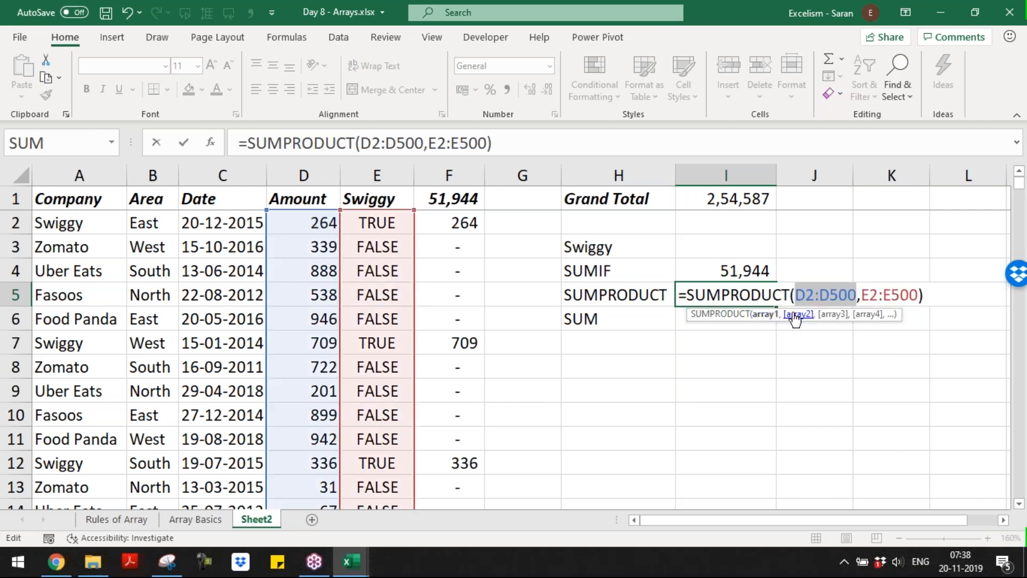
{"action": "left_click", "coordinate": [798, 315]}
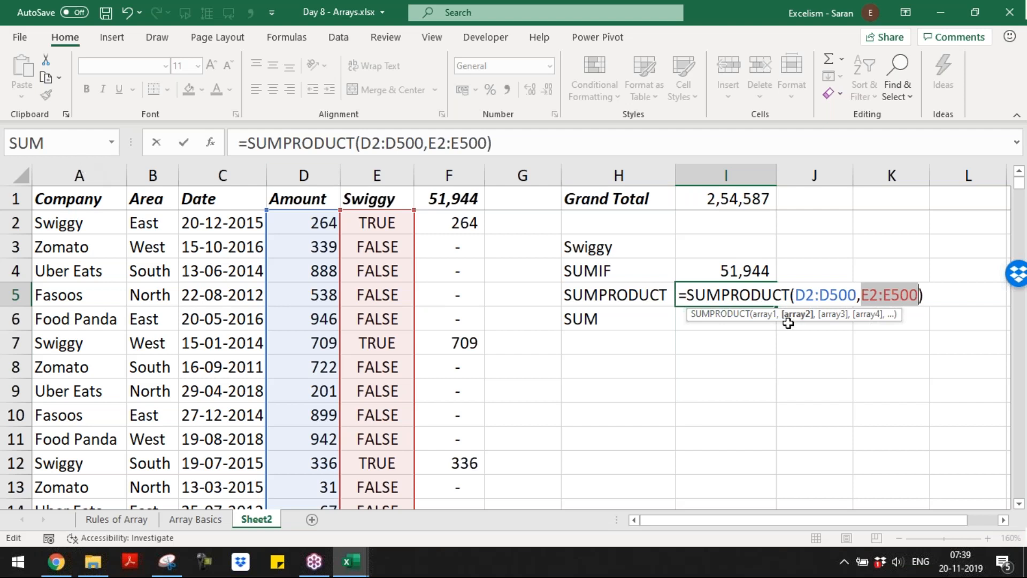
{"action": "left_click", "coordinate": [832, 294]}
{"action": "double_click", "coordinate": [835, 294]}
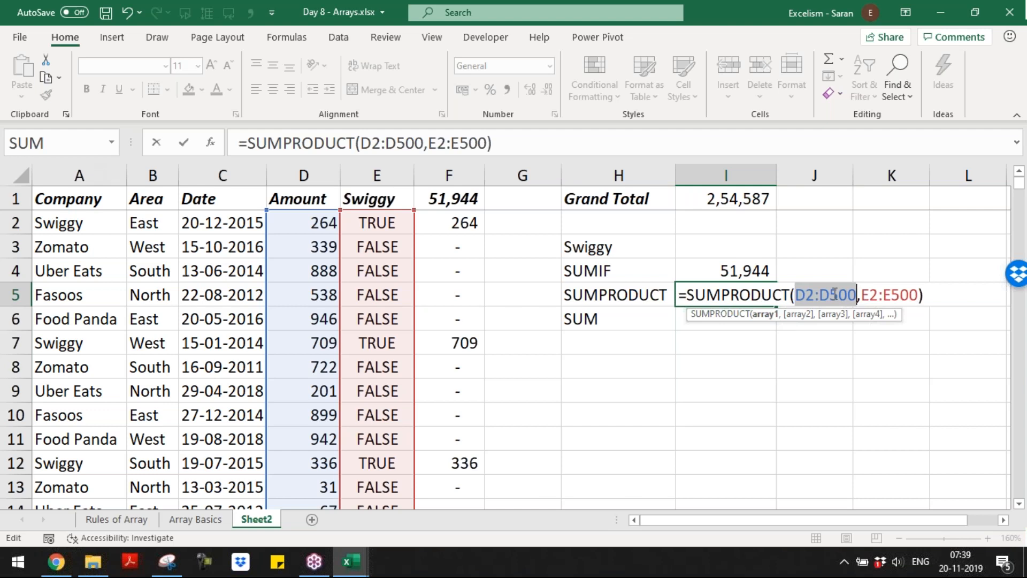
{"action": "left_click_drag", "start_coordinate": [862, 295], "coordinate": [918, 294]}
{"action": "left_click", "coordinate": [919, 294]}
{"action": "double_click", "coordinate": [799, 297]}
{"action": "left_click", "coordinate": [884, 297]}
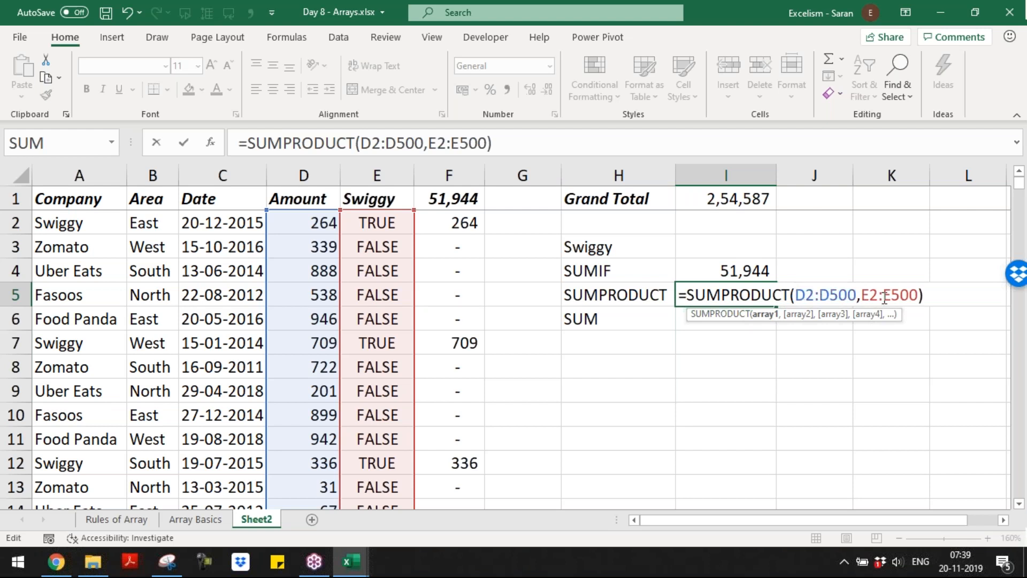
{"action": "double_click", "coordinate": [884, 297]}
{"action": "left_click_drag", "start_coordinate": [795, 296], "coordinate": [922, 296]}
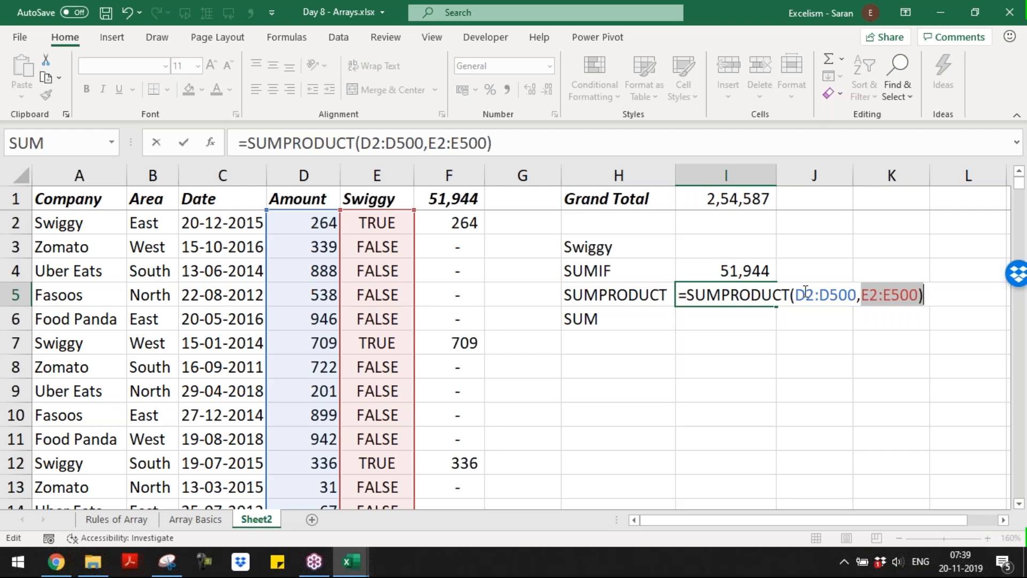
{"action": "key", "text": "Return"}
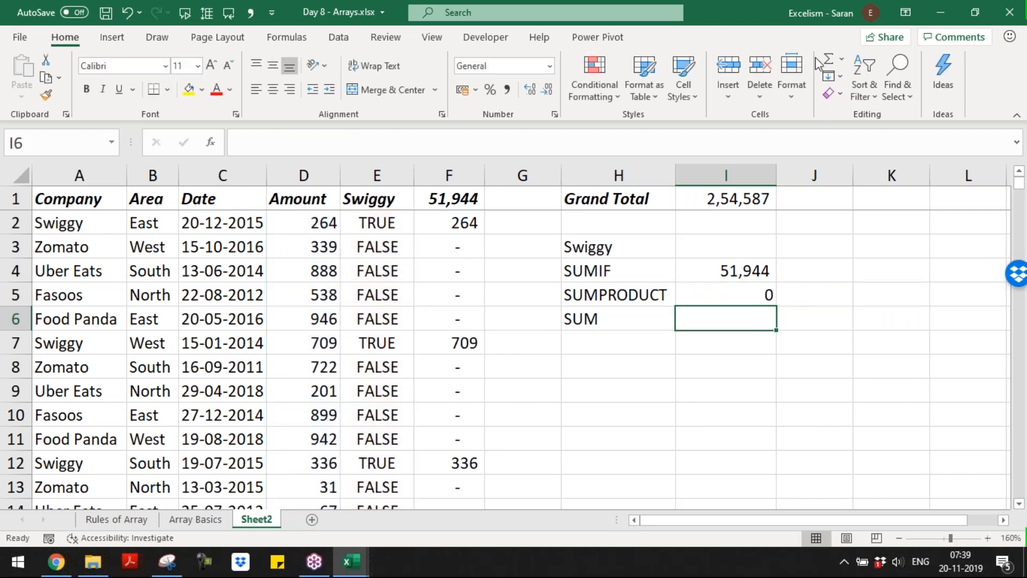
- Recheck the SUMPRODUCT formula in I5 without changing it
{"action": "key", "text": "Up"}
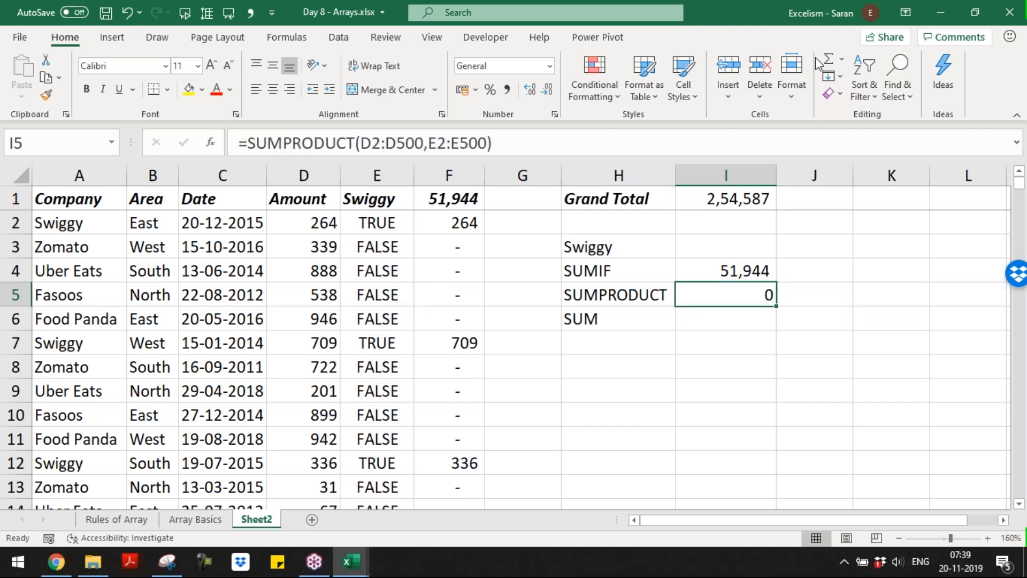
{"action": "key", "text": "Down"}
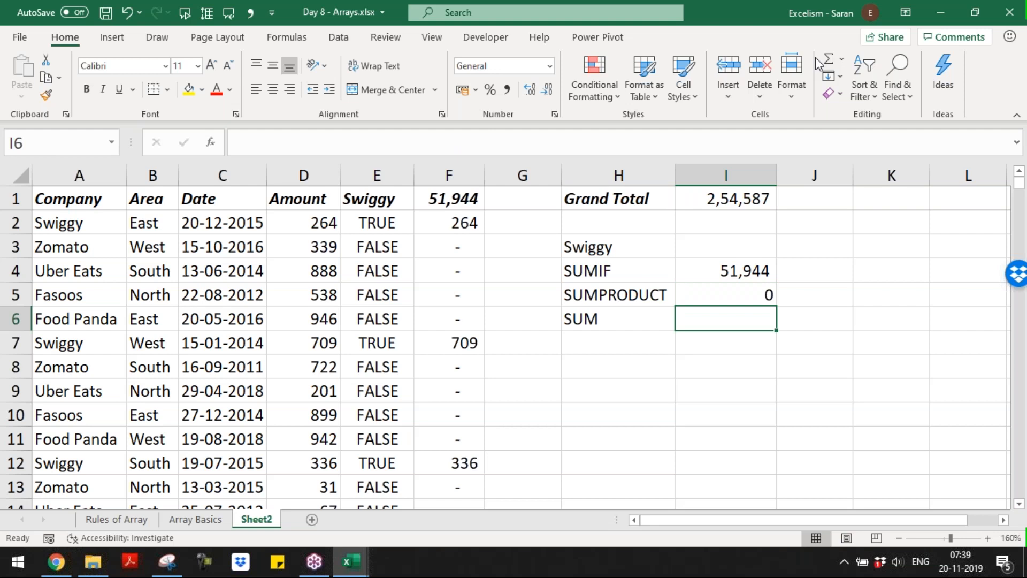
{"action": "key", "text": "Up"}
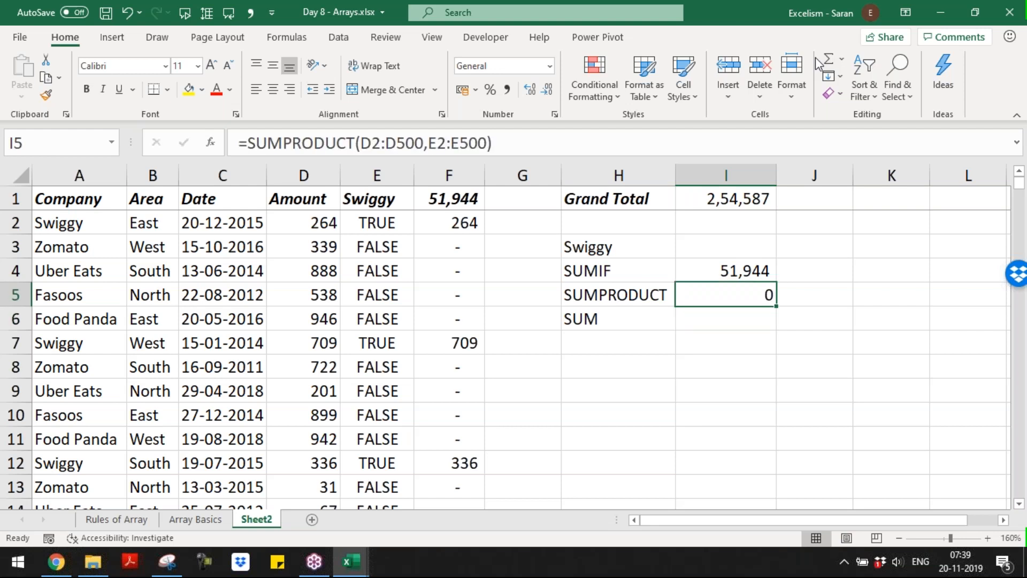
{"action": "key", "text": "F2"}
{"action": "key", "text": "Return"}
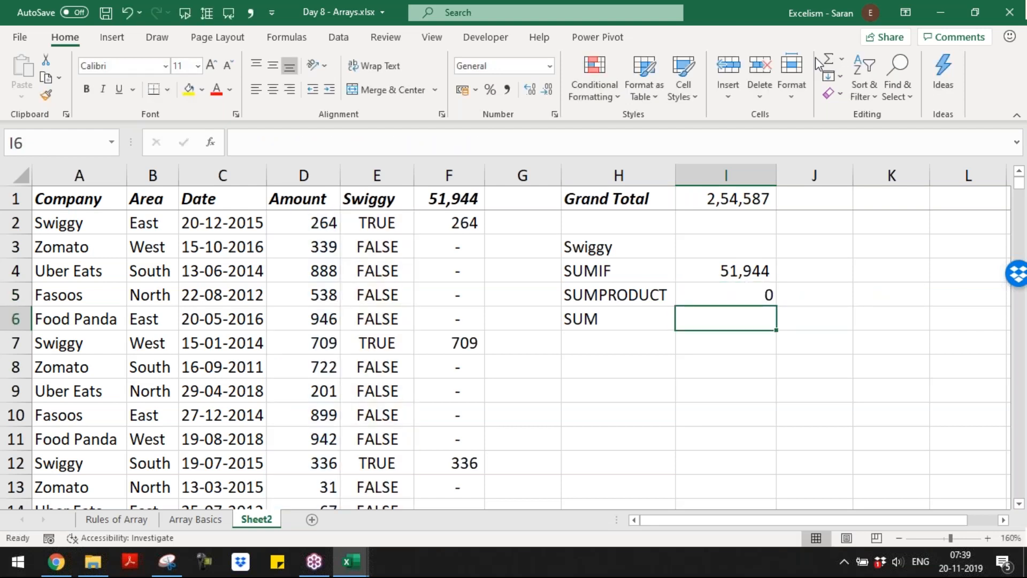
- Enter =SUM(D2:D500*E2:E500) in I6 as an array formula
{"action": "type", "text": "=sum"}
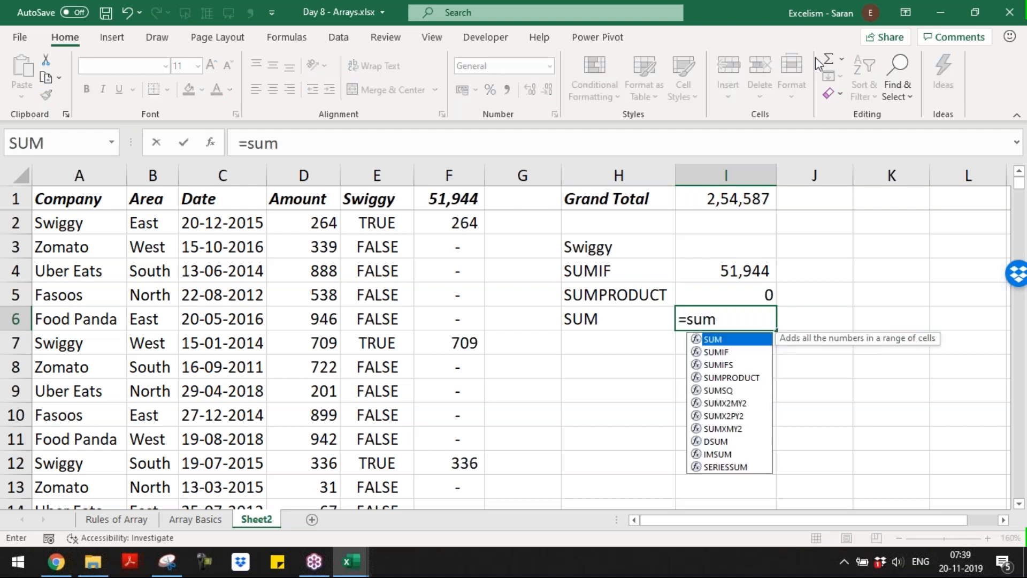
{"action": "key", "text": "Tab"}
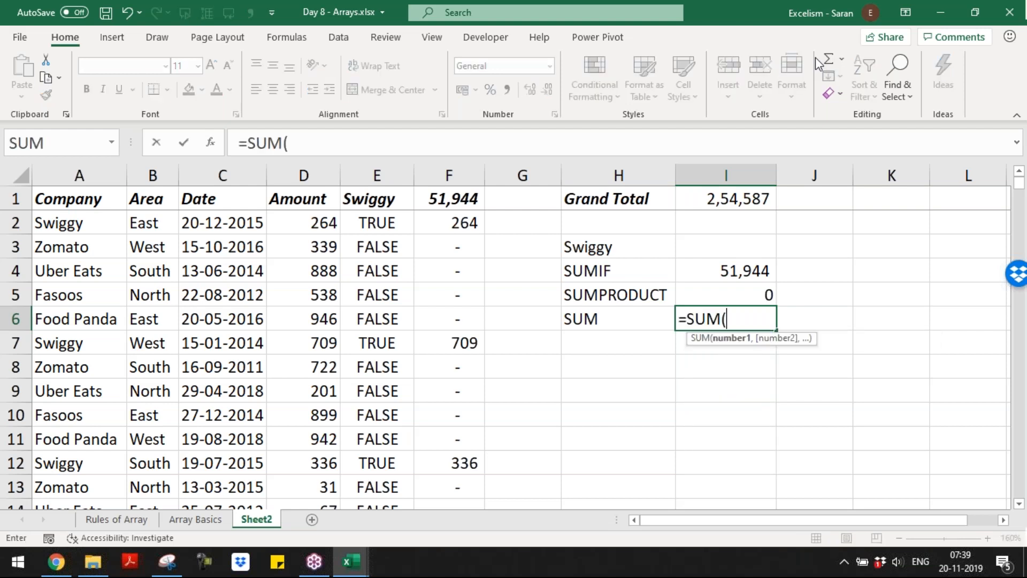
{"action": "type", "text": "D2"}
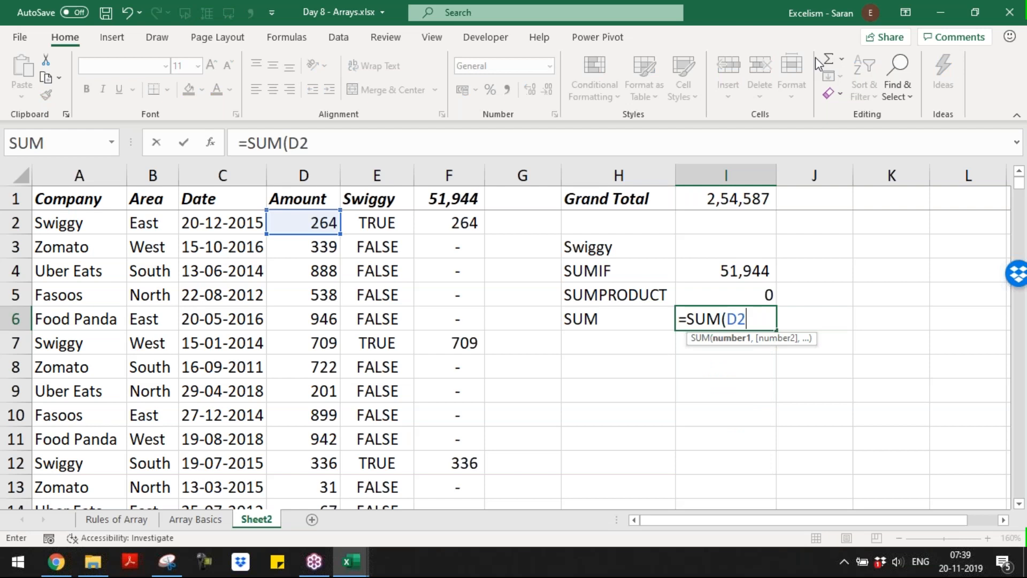
{"action": "type", "text": ":D500"}
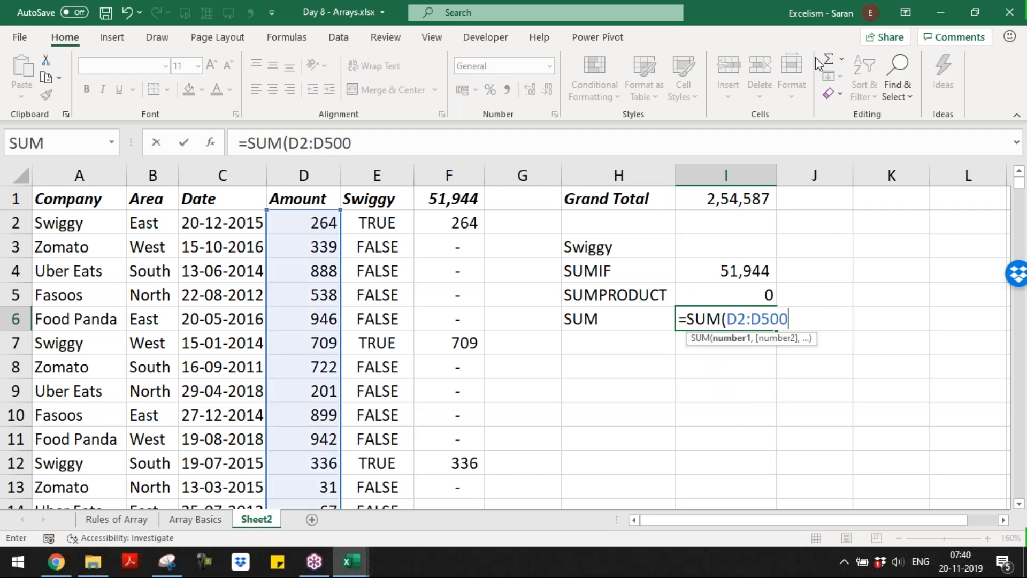
{"action": "type", "text": "*"}
{"action": "left_click", "coordinate": [790, 319]}
{"action": "type", "text": "E2:E500)"}
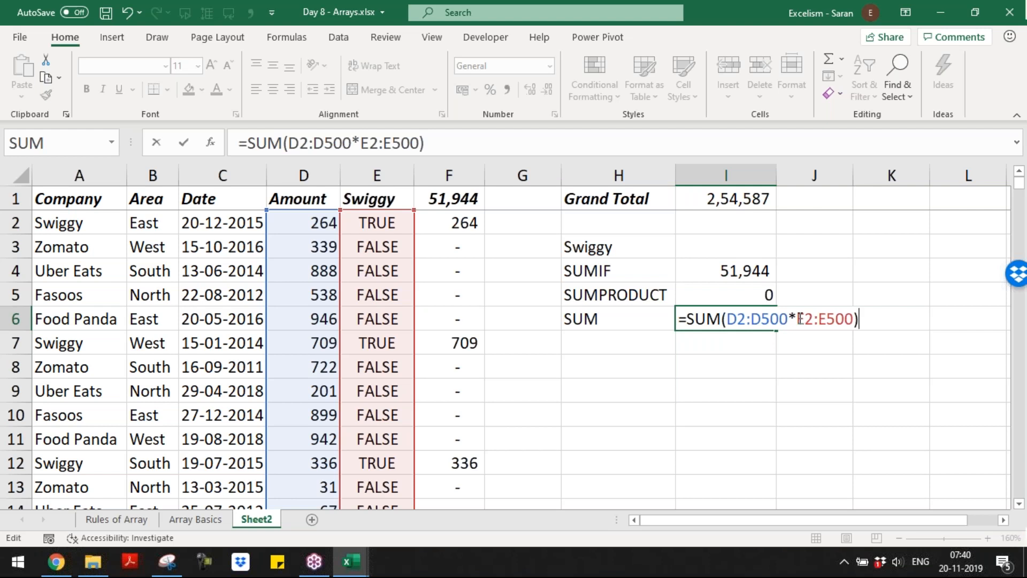
{"action": "key", "text": "ctrl+shift+Return"}
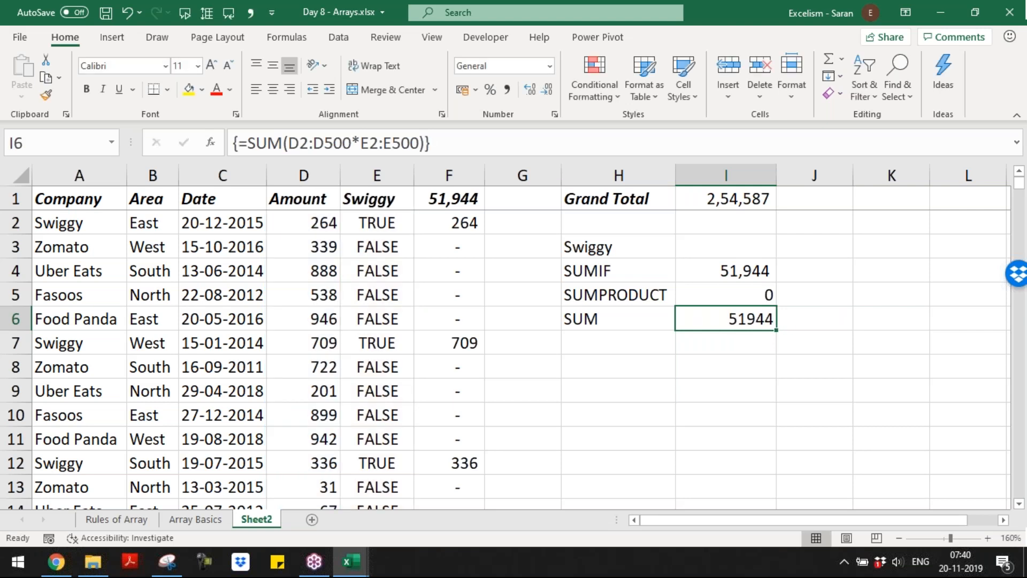
- Format the SUM total in I6 in comma style with no decimal places
{"action": "left_click", "coordinate": [506, 90]}
{"action": "left_click", "coordinate": [547, 90]}
{"action": "left_click", "coordinate": [546, 90]}
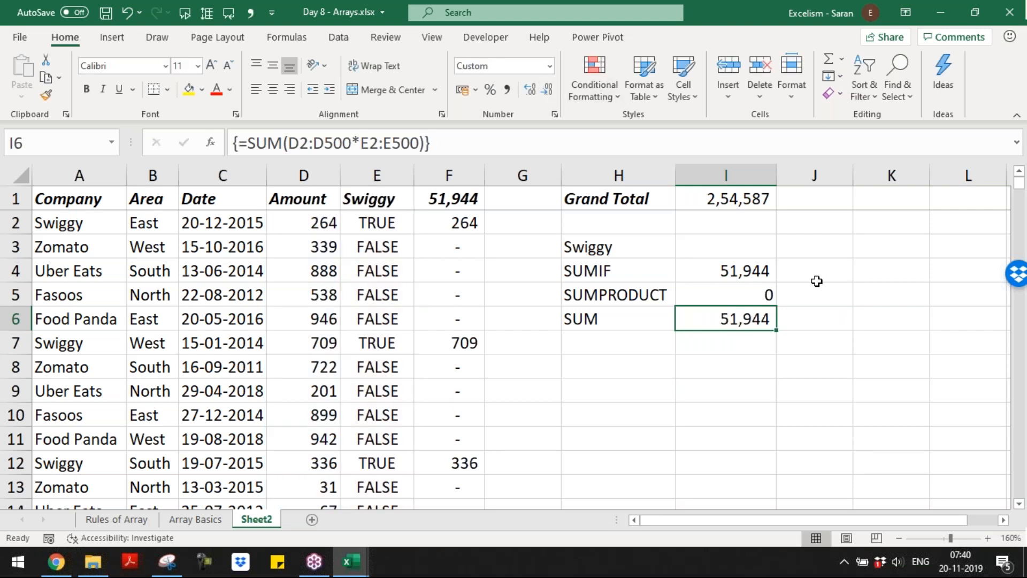
- Show the formulas of I4, I5 and I6 as text in J4:J6 using FORMULATEXT
{"action": "left_click", "coordinate": [817, 281]}
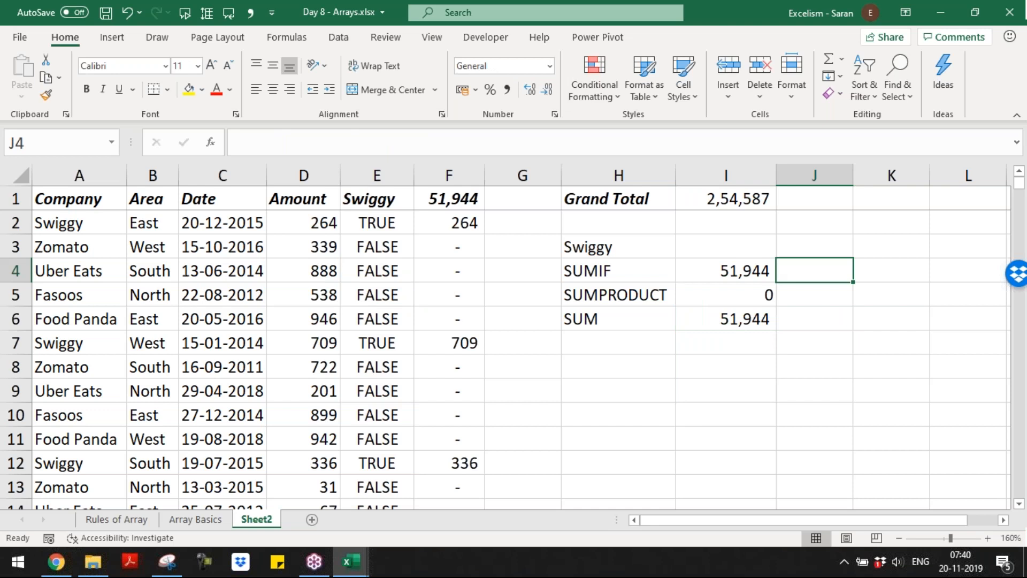
{"action": "type", "text": "="}
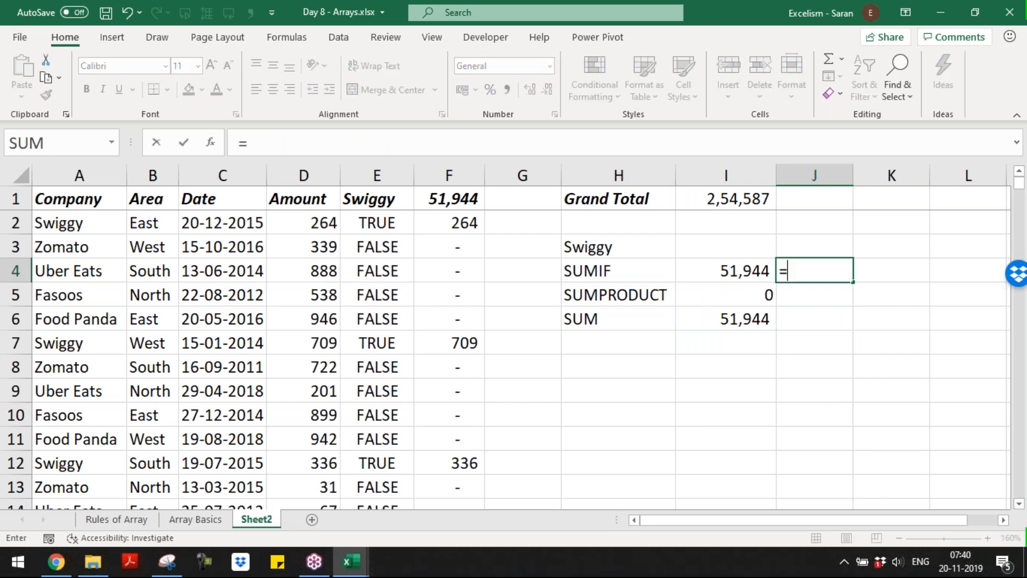
{"action": "key", "text": "BackSpace"}
{"action": "type", "text": "f"}
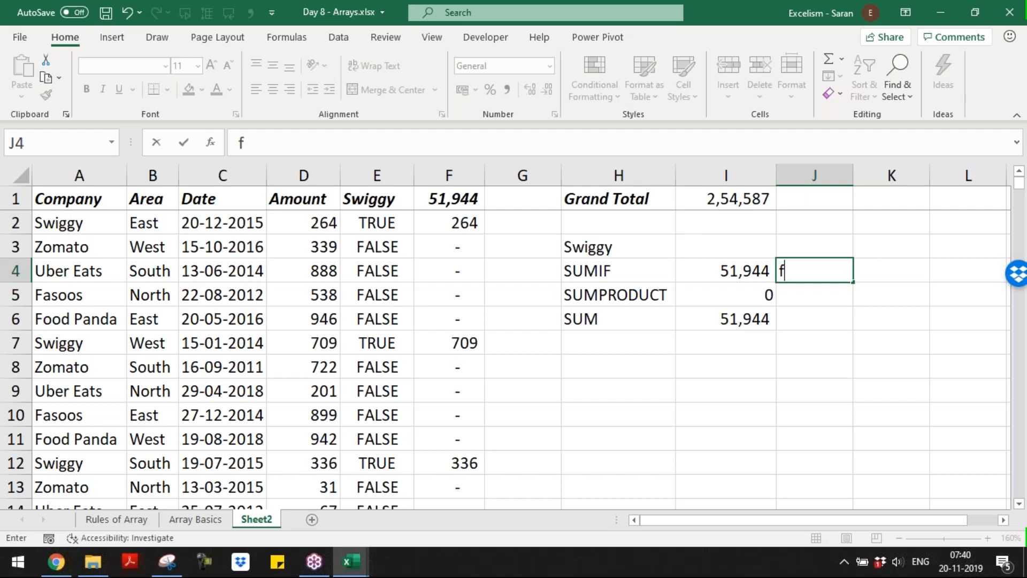
{"action": "key", "text": "BackSpace"}
{"action": "type", "text": "=FORMULATEXT("}
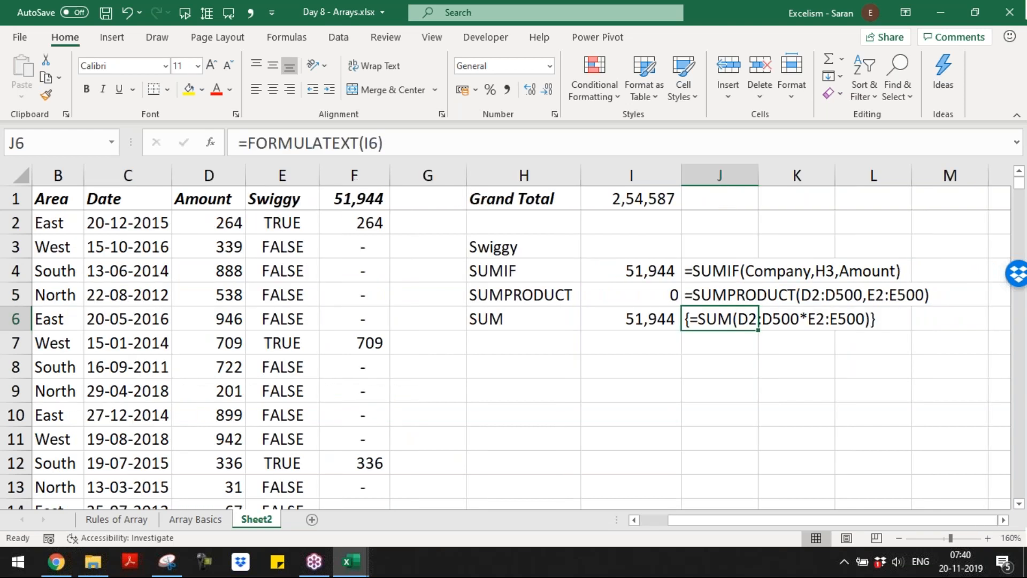
- Compare the formulas in I5 and I6 with the SUM and SUMPRODUCT formulas in C78 and C79 on the Array Basics sheet
{"action": "left_click", "coordinate": [659, 298]}
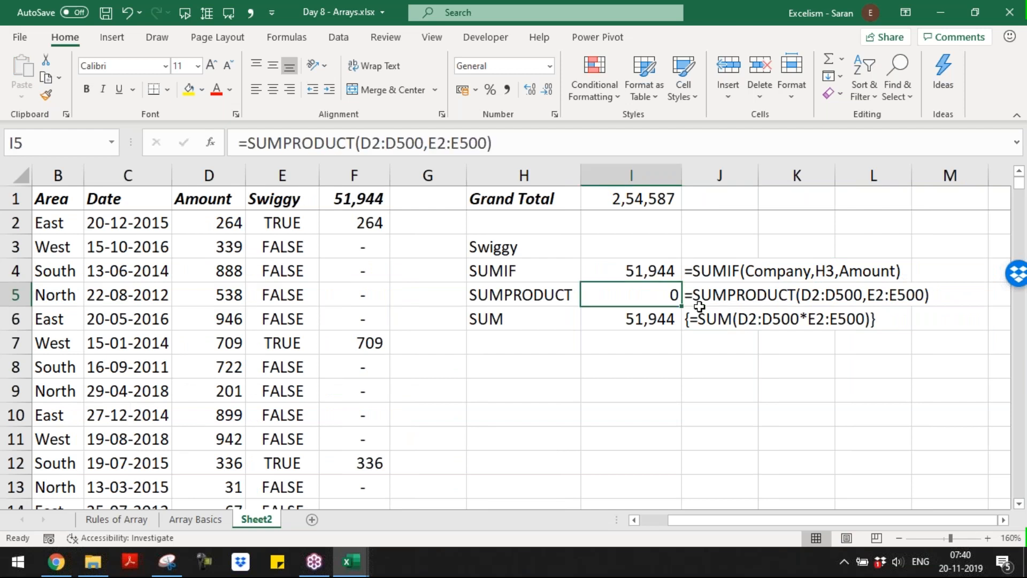
{"action": "key", "text": "Return"}
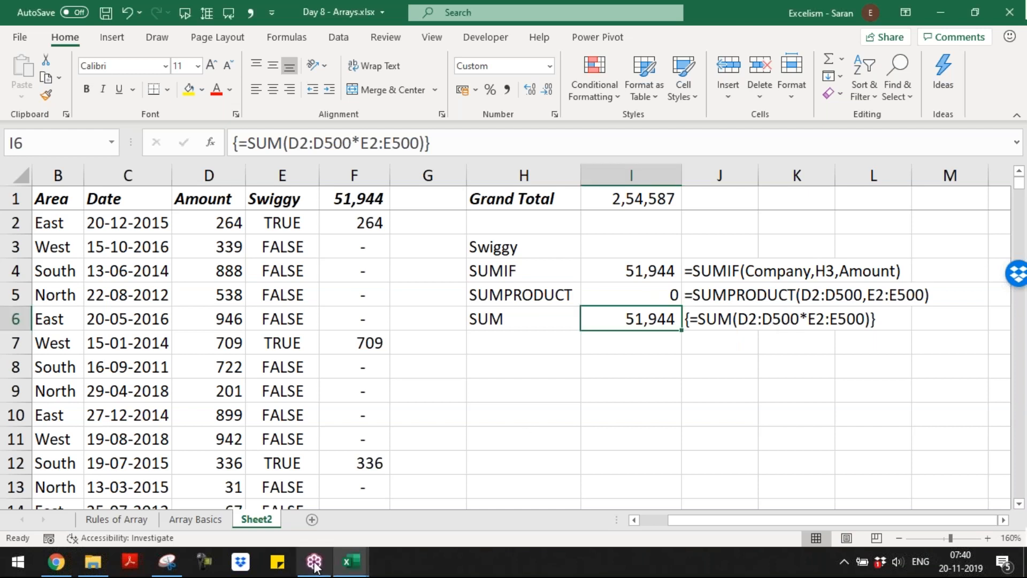
{"action": "left_click", "coordinate": [215, 527]}
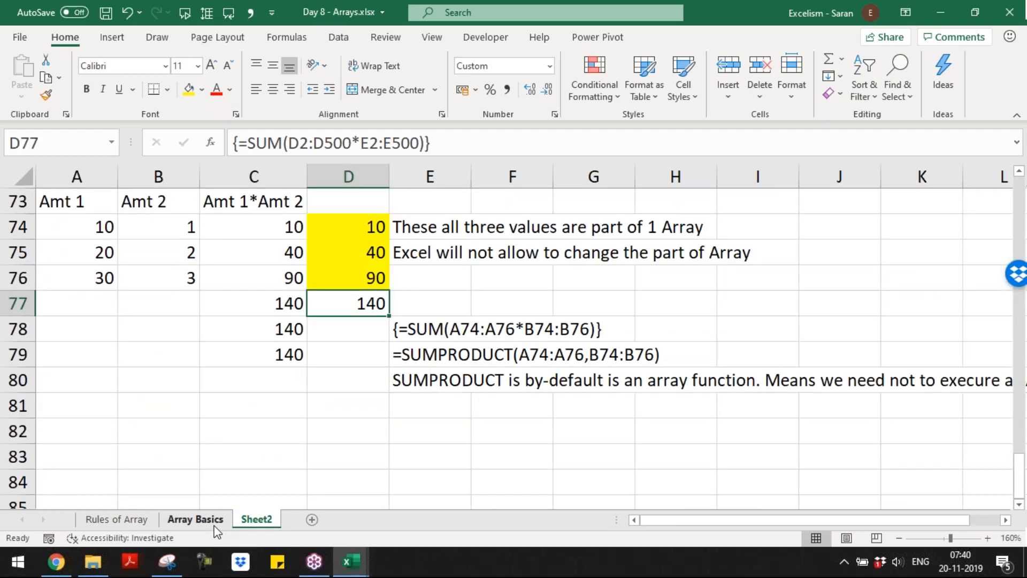
{"action": "left_click", "coordinate": [288, 329]}
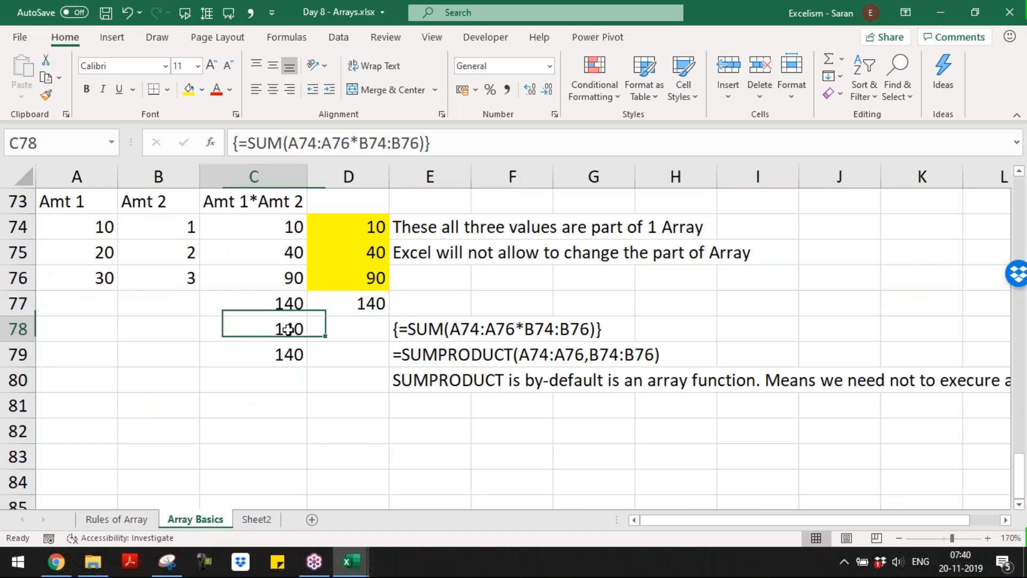
{"action": "key", "text": "Down"}
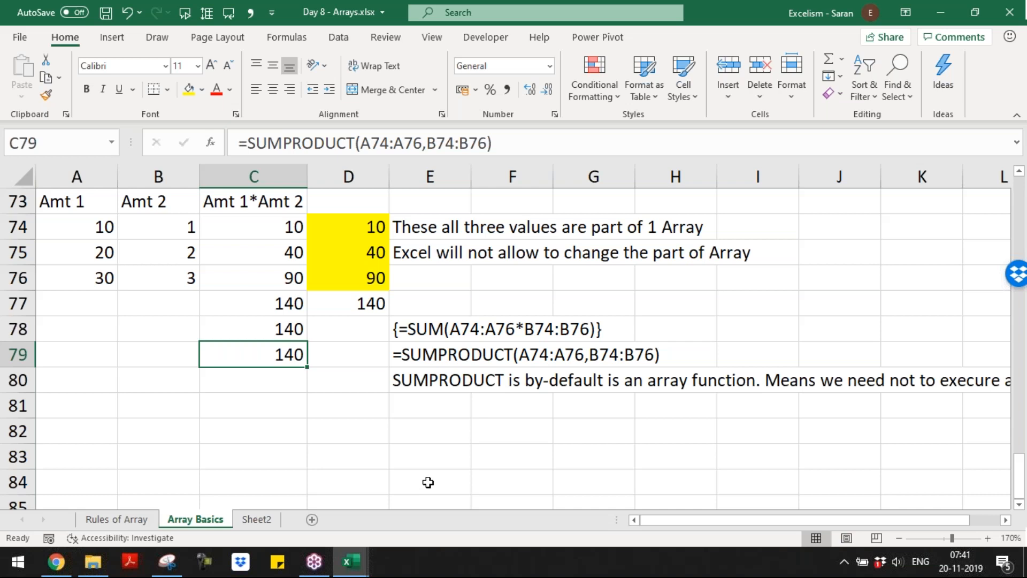
- Review the two arguments of the SUMPRODUCT formula in C79 on Array Basics against the SUMPRODUCT formula in I5 on Sheet2
{"action": "key", "text": "F2"}
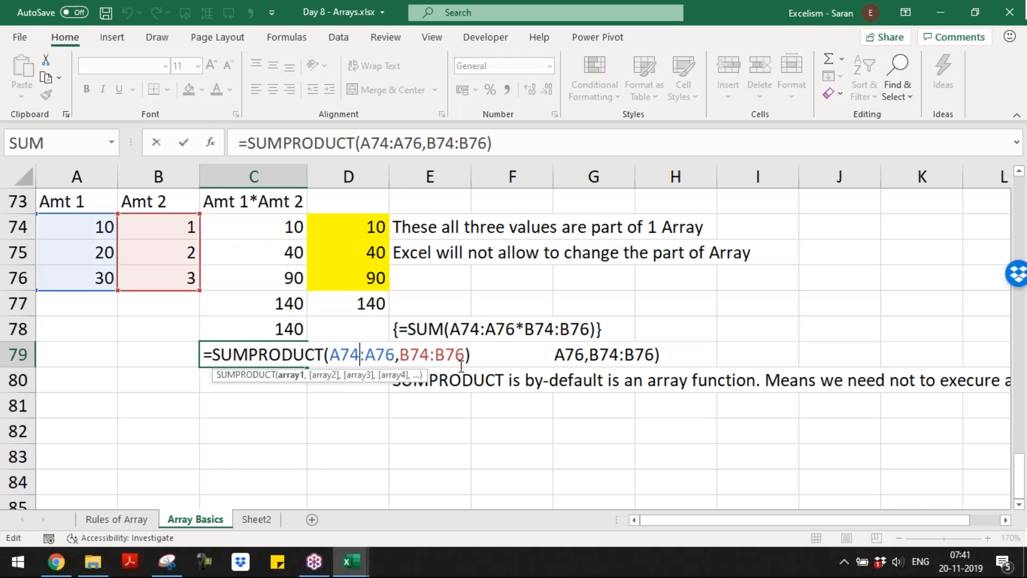
{"action": "left_click", "coordinate": [427, 353]}
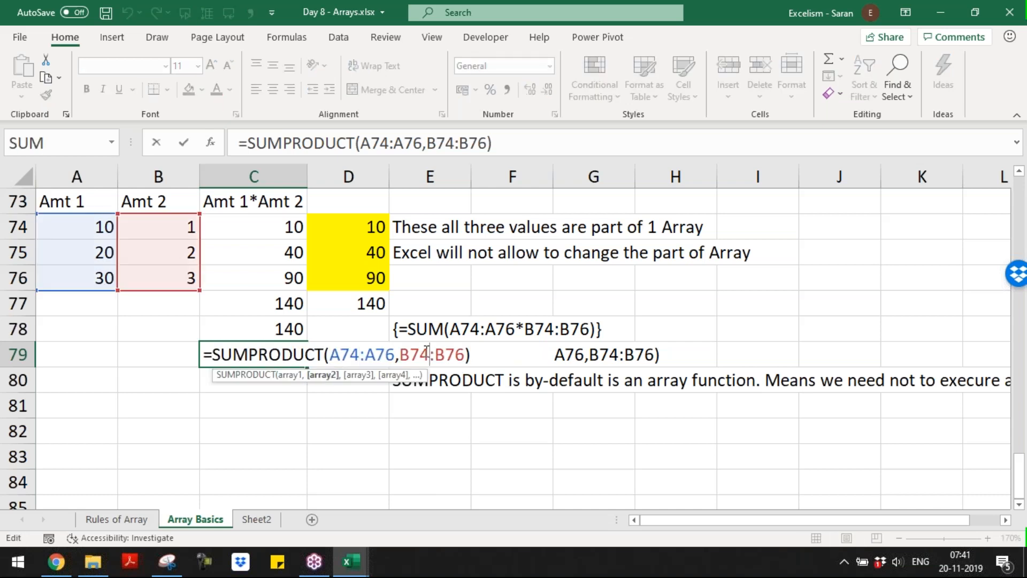
{"action": "key", "text": "Escape"}
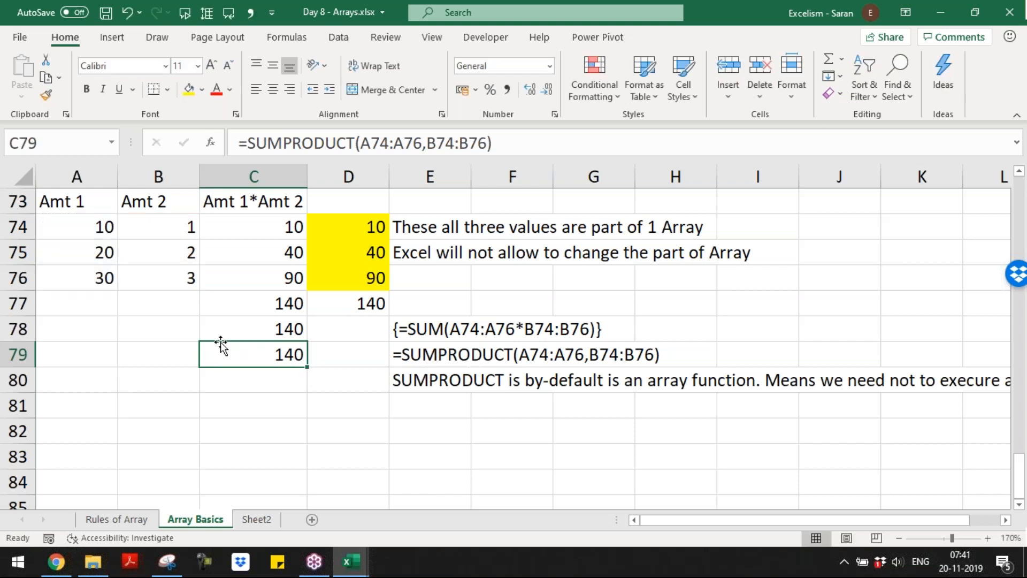
{"action": "key", "text": "ctrl+Page_Down"}
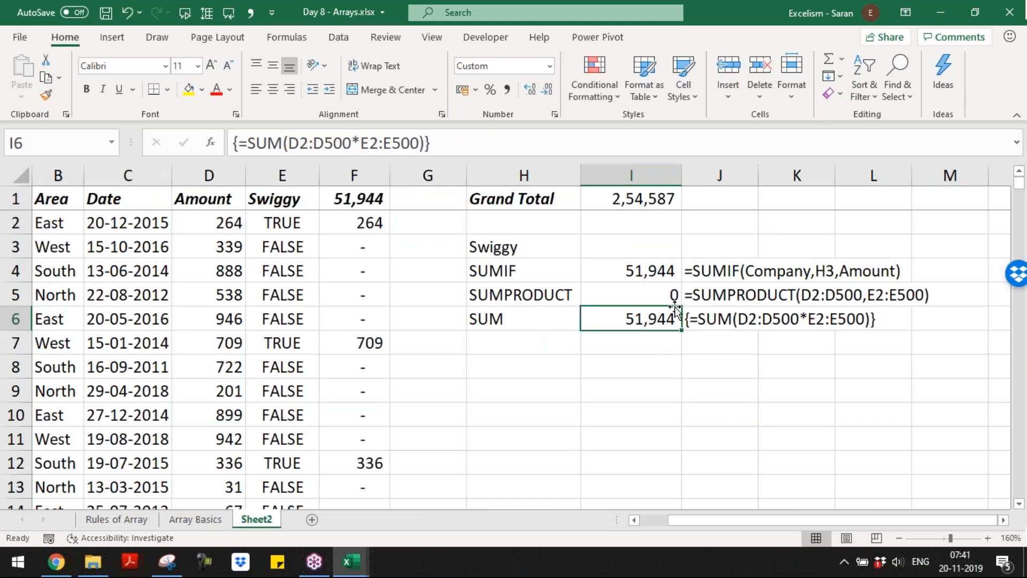
{"action": "key", "text": "Up"}
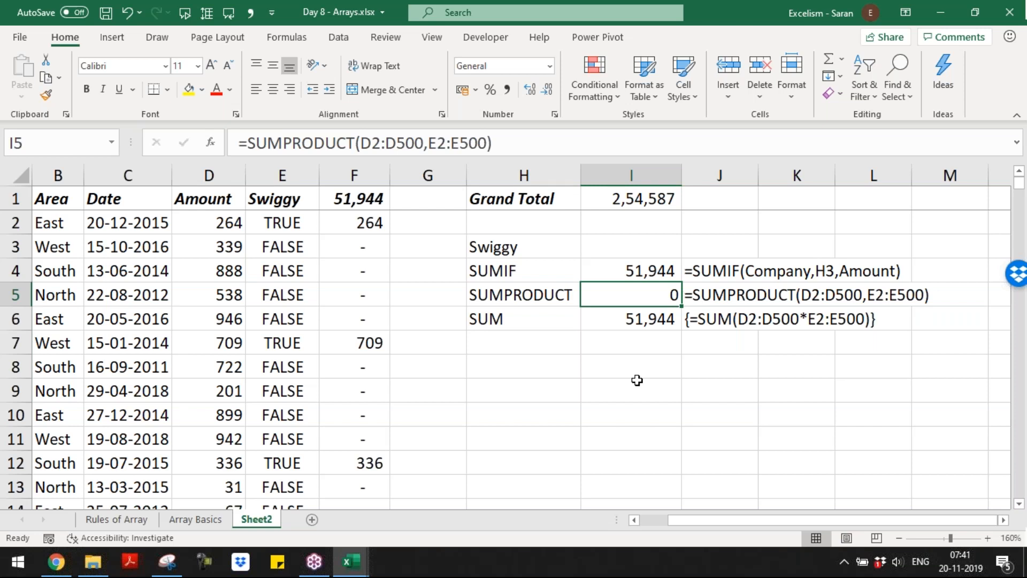
- Enter in H8 "Boolean Value converts to 1 in case of TRUE and 0 in case of FALSE ONLY if we use the same in the arithmetic expression"
{"action": "key", "text": "Down"}
{"action": "key", "text": "Down"}
{"action": "key", "text": "Left"}
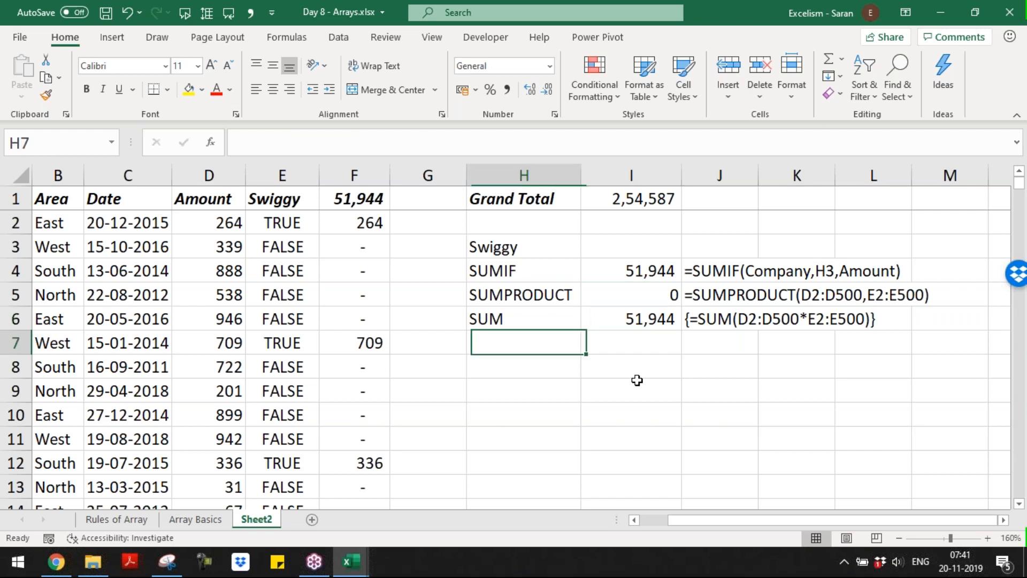
{"action": "key", "text": "Down"}
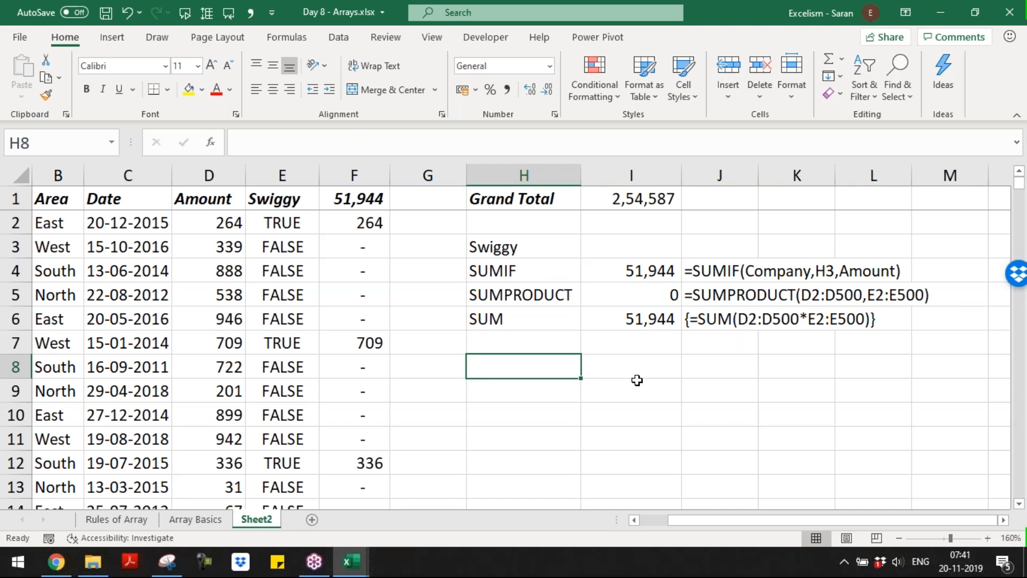
{"action": "type", "text": "Boolean "}
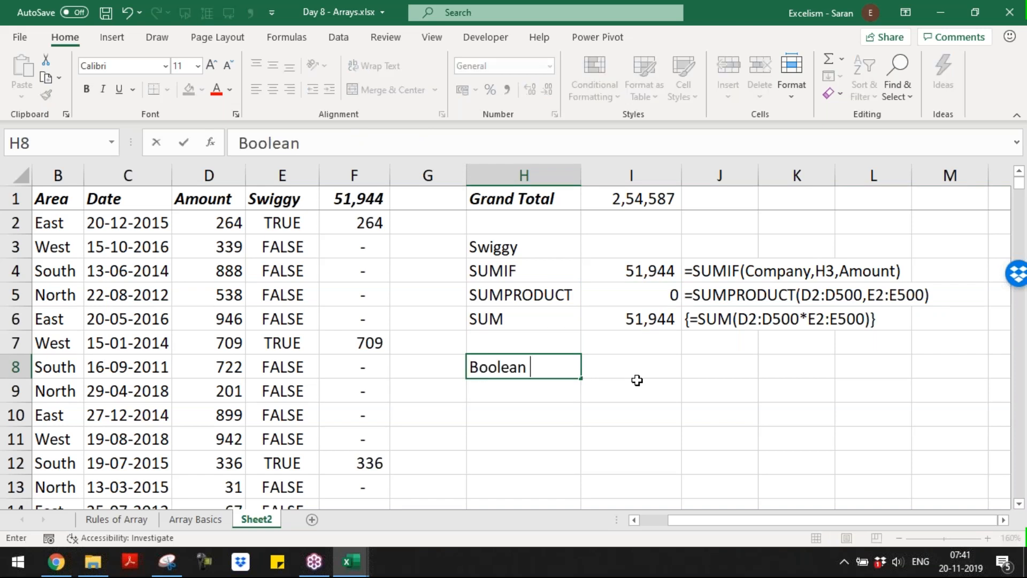
{"action": "type", "text": "Value conver"}
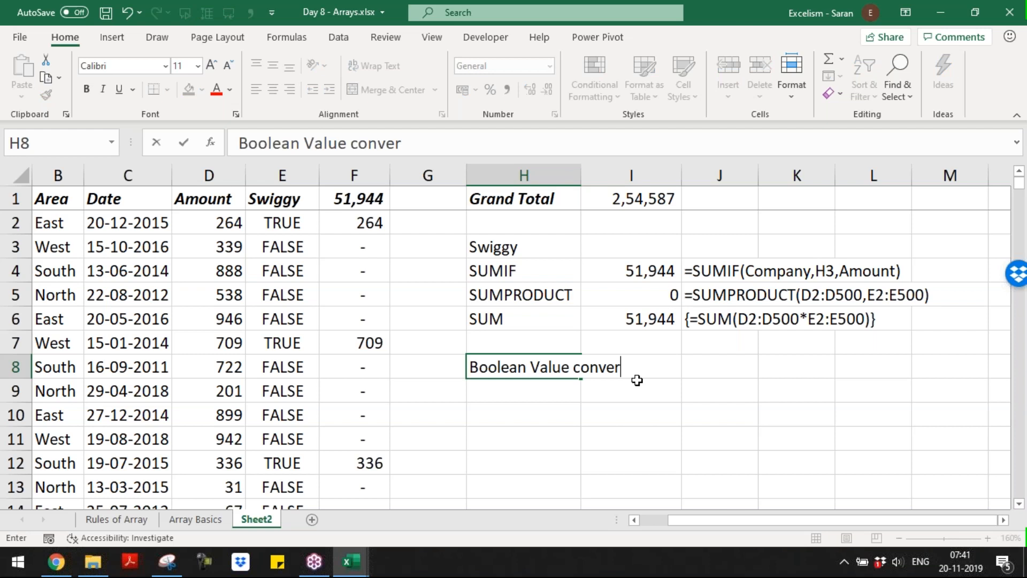
{"action": "type", "text": "ts to 1 in case of TRU"}
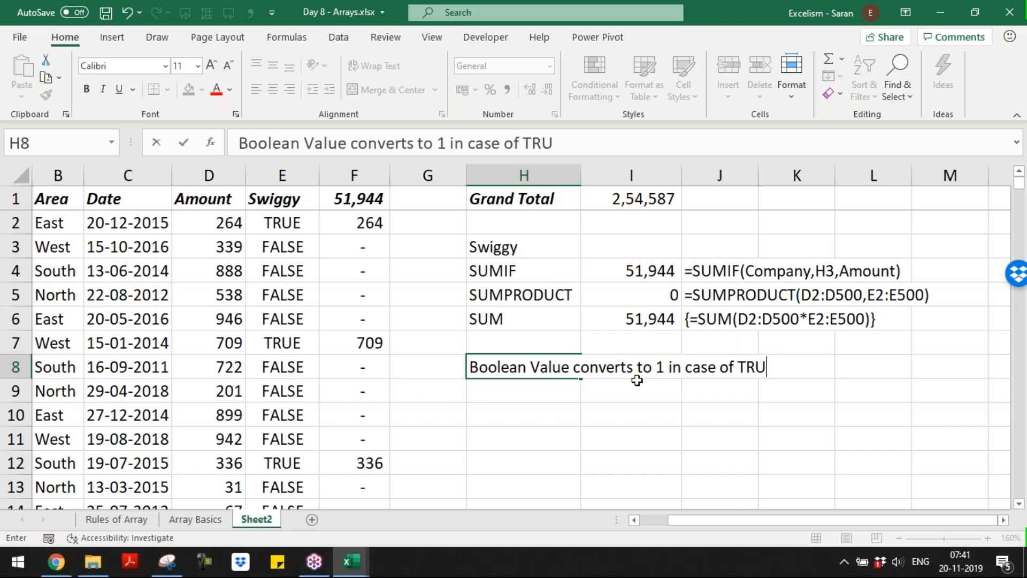
{"action": "type", "text": "E and 0 in case "}
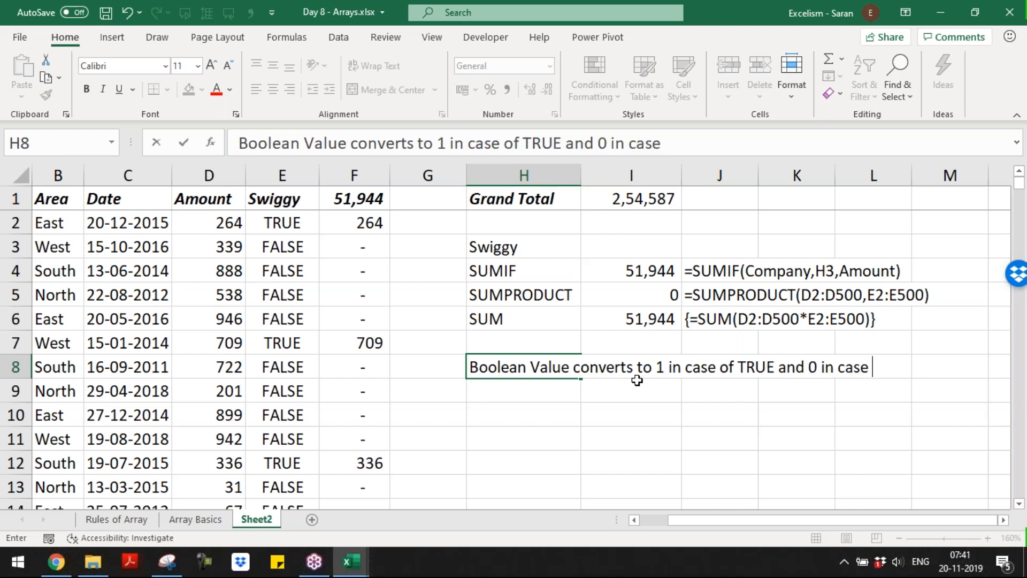
{"action": "type", "text": "of FALSE "}
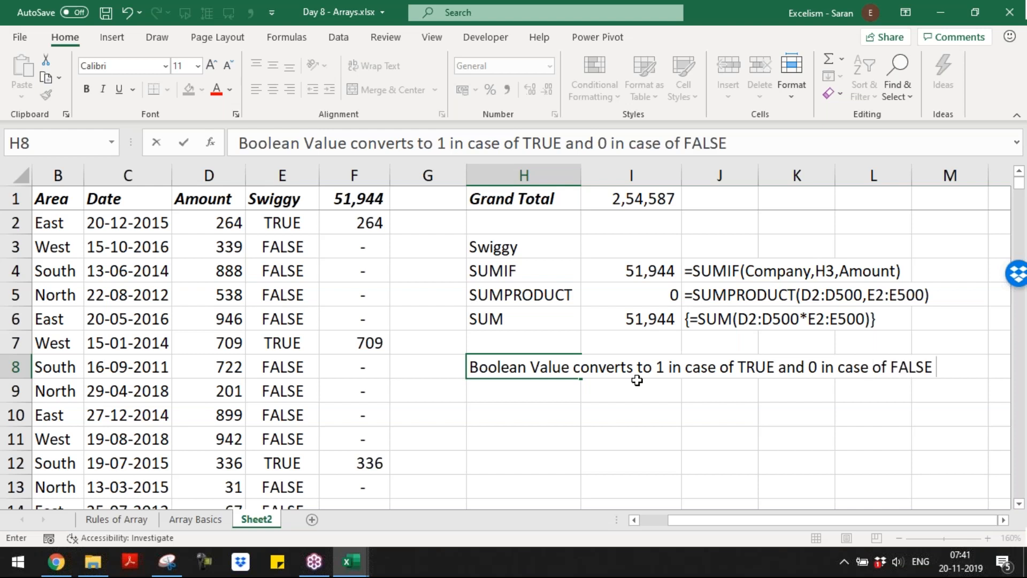
{"action": "type", "text": "ONLY if we use the same in the arith"}
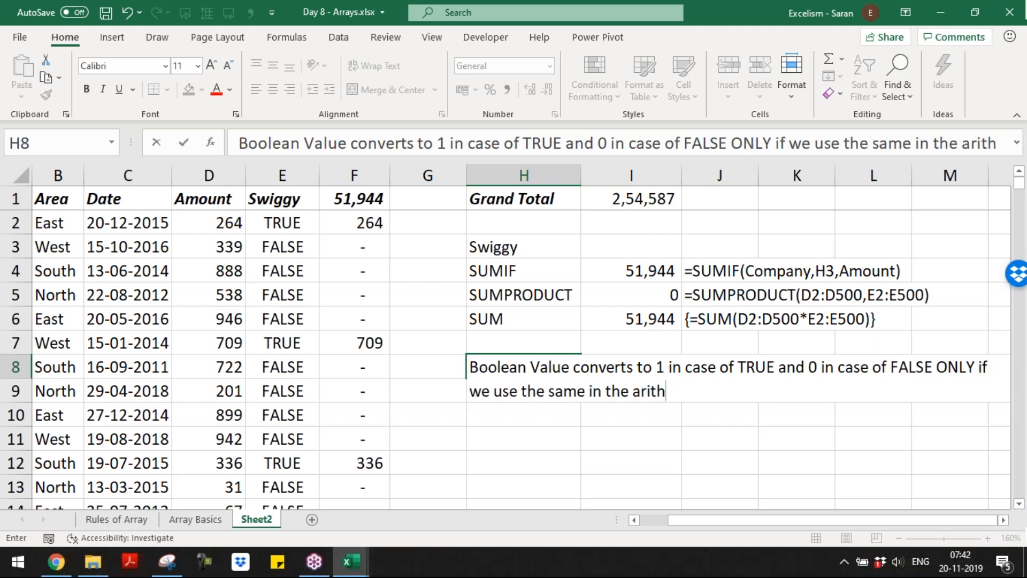
{"action": "type", "text": "metic "}
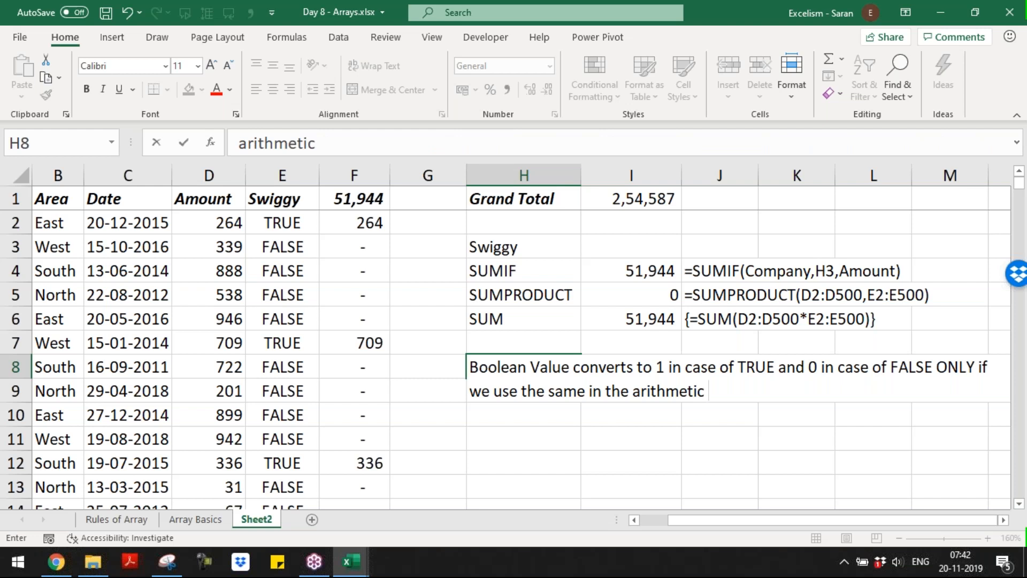
{"action": "type", "text": "exp"}
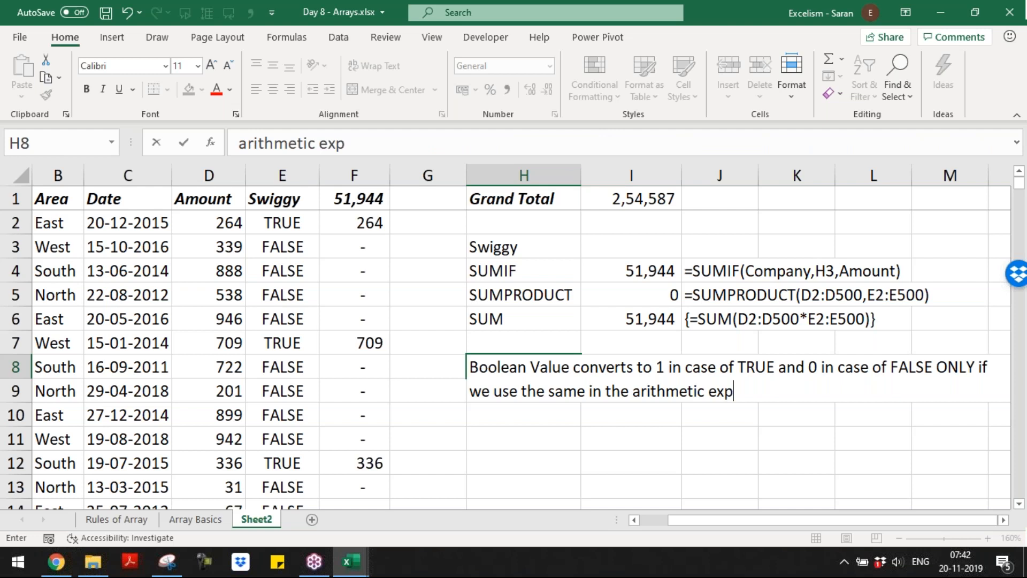
{"action": "type", "text": "ress"}
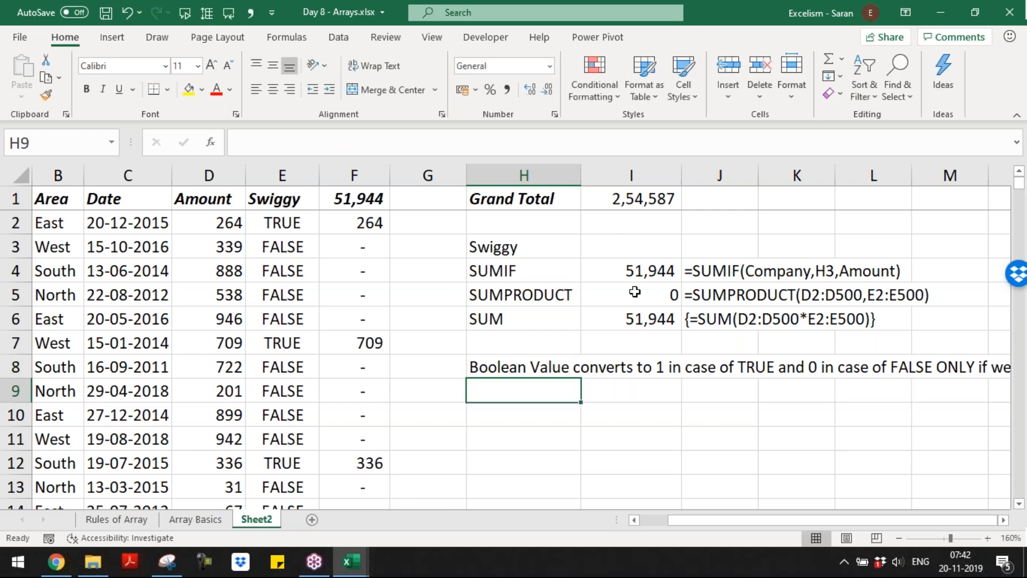
- Evaluate the E2:E500 argument inside the SUMPRODUCT formula in I5 as an array and restore the reference
{"action": "double_click", "coordinate": [697, 295]}
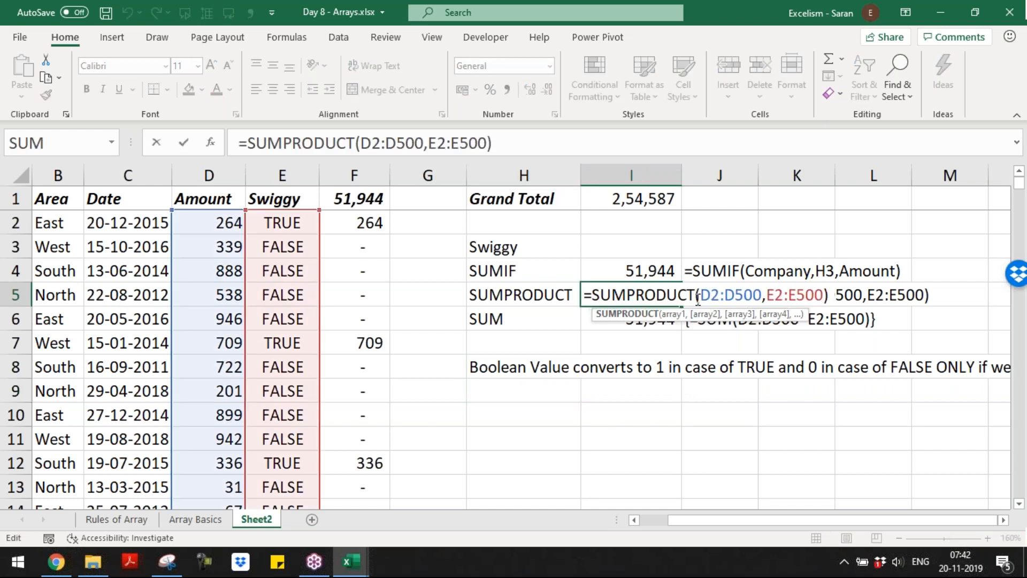
{"action": "left_click_drag", "start_coordinate": [698, 296], "coordinate": [771, 294]}
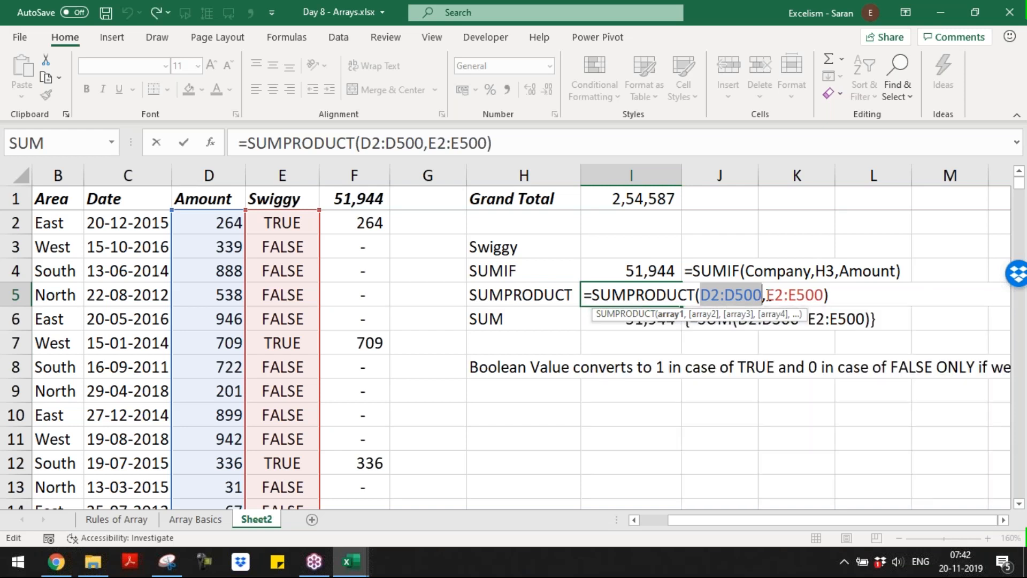
{"action": "left_click_drag", "start_coordinate": [767, 295], "coordinate": [823, 294]}
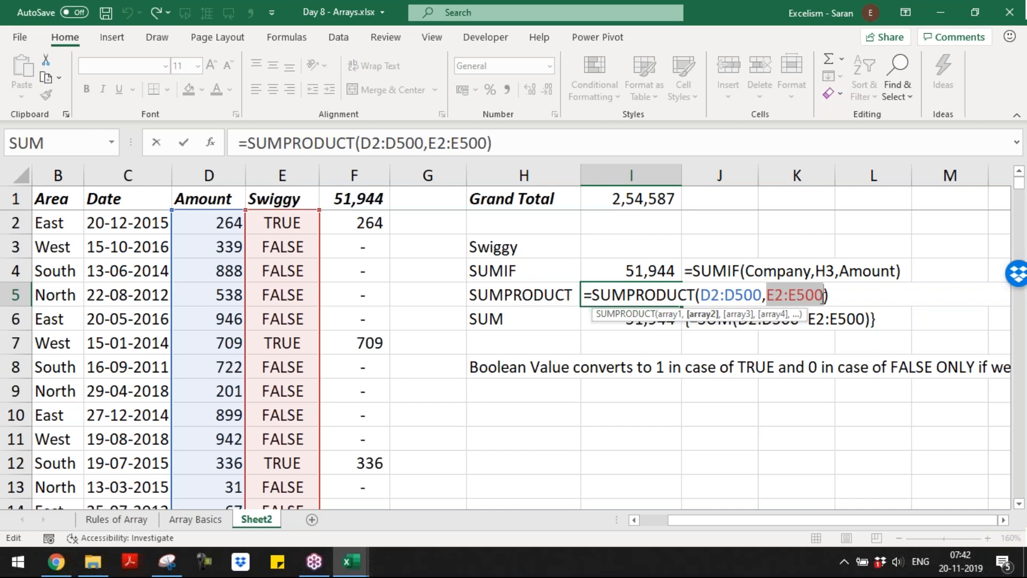
{"action": "key", "text": "F9"}
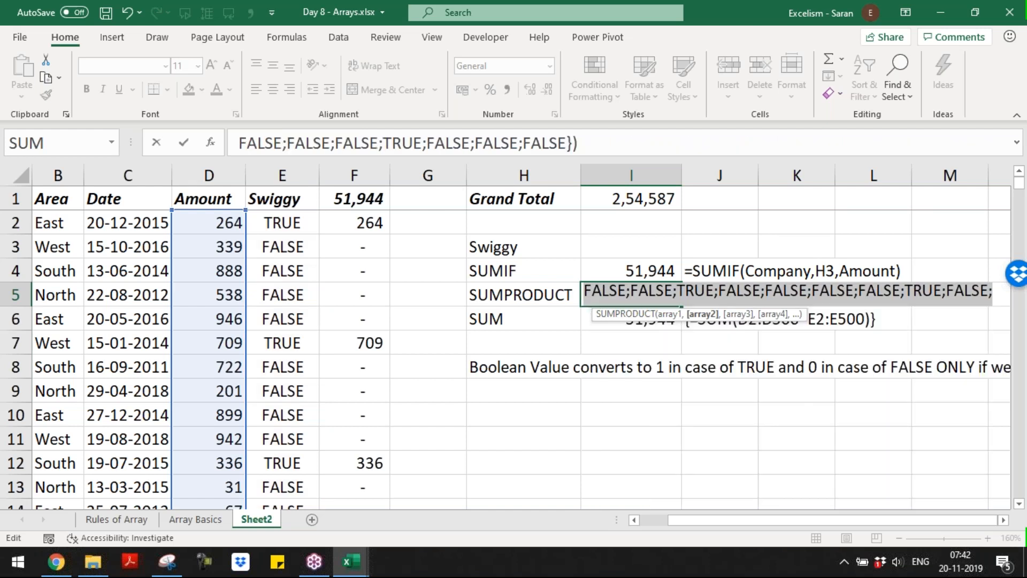
{"action": "key", "text": "ctrl+z"}
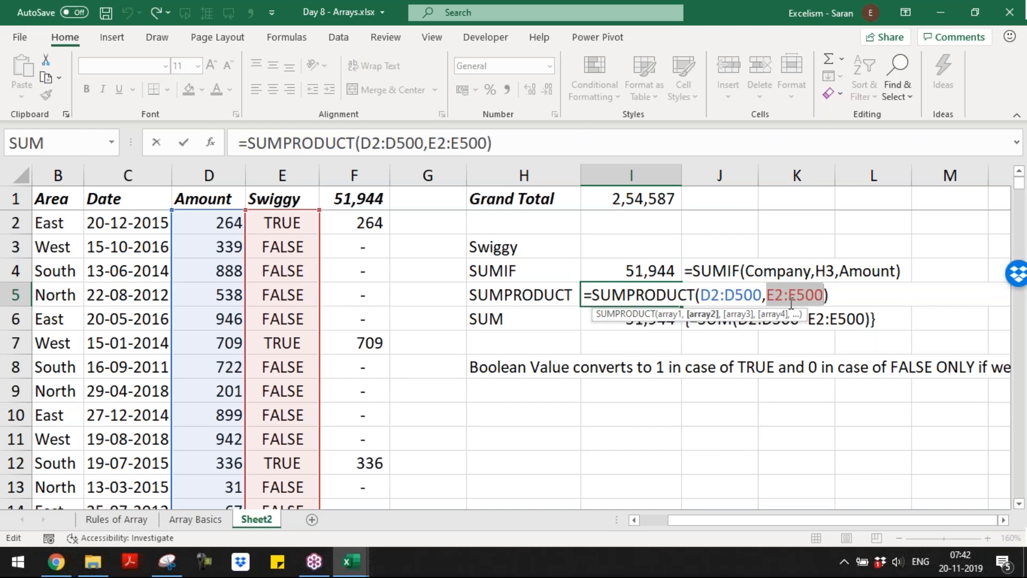
- Examine D2:D500 and E2:E500 in I5's formula as separate SUMPRODUCT arguments, including the comma that separates them
{"action": "key", "text": "shift+Left"}
{"action": "key", "text": "shift+Left"}
{"action": "key", "text": "shift+Left"}
{"action": "key", "text": "shift+Left"}
{"action": "left_click", "coordinate": [703, 294]}
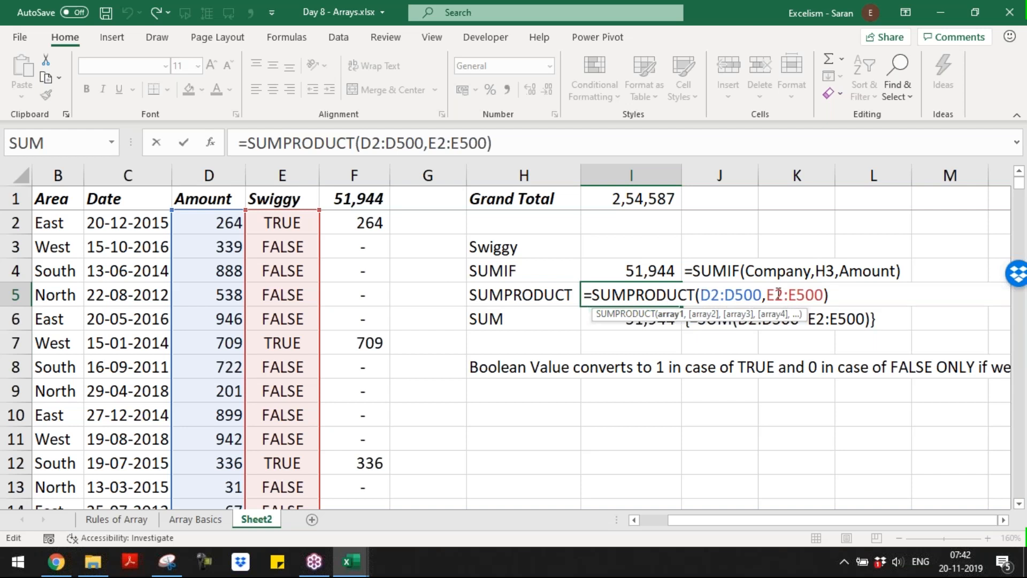
{"action": "left_click_drag", "start_coordinate": [766, 295], "coordinate": [820, 292]}
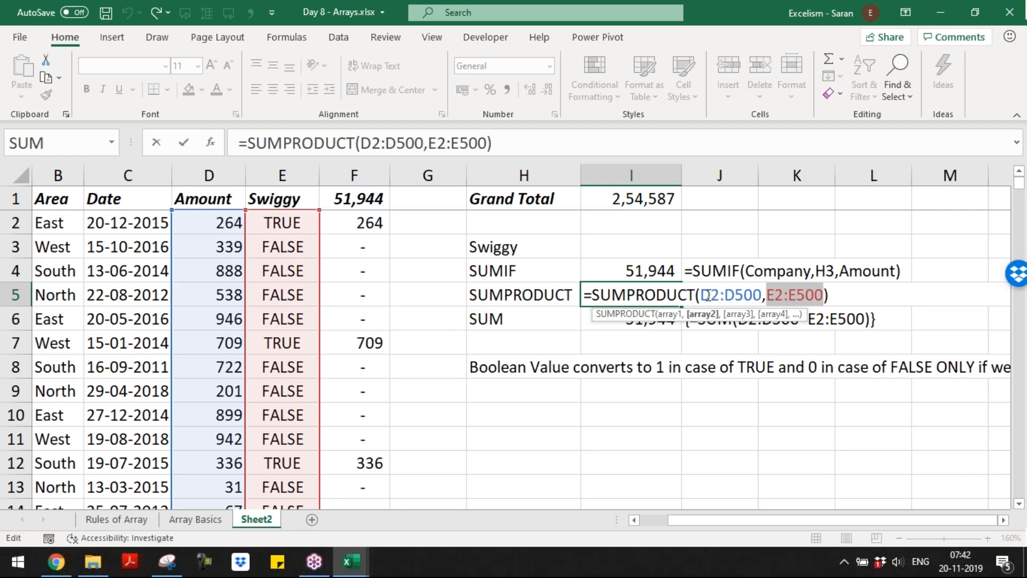
{"action": "left_click_drag", "start_coordinate": [761, 294], "coordinate": [768, 294]}
{"action": "left_click", "coordinate": [775, 295]}
{"action": "key", "text": "Left"}
{"action": "key", "text": "Left"}
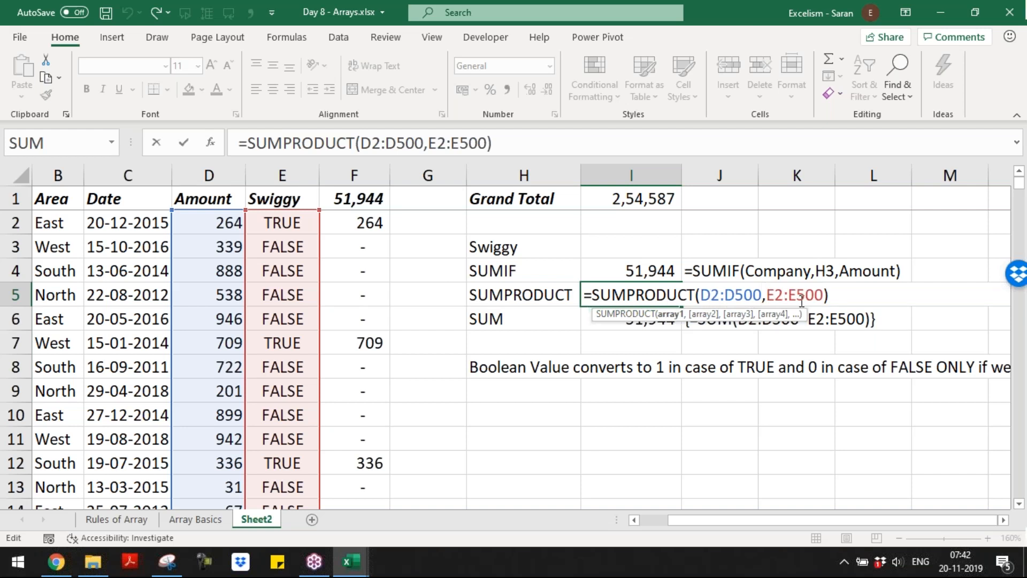
- Expand E2:E500 in I5's formula into its array values once more and undo the expansion
{"action": "double_click", "coordinate": [801, 298]}
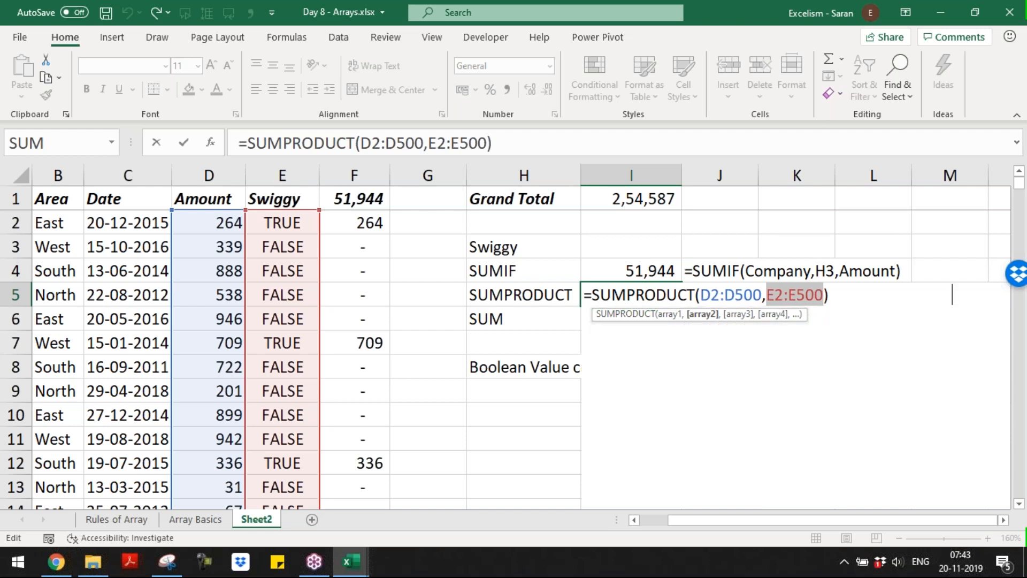
{"action": "key", "text": "F9"}
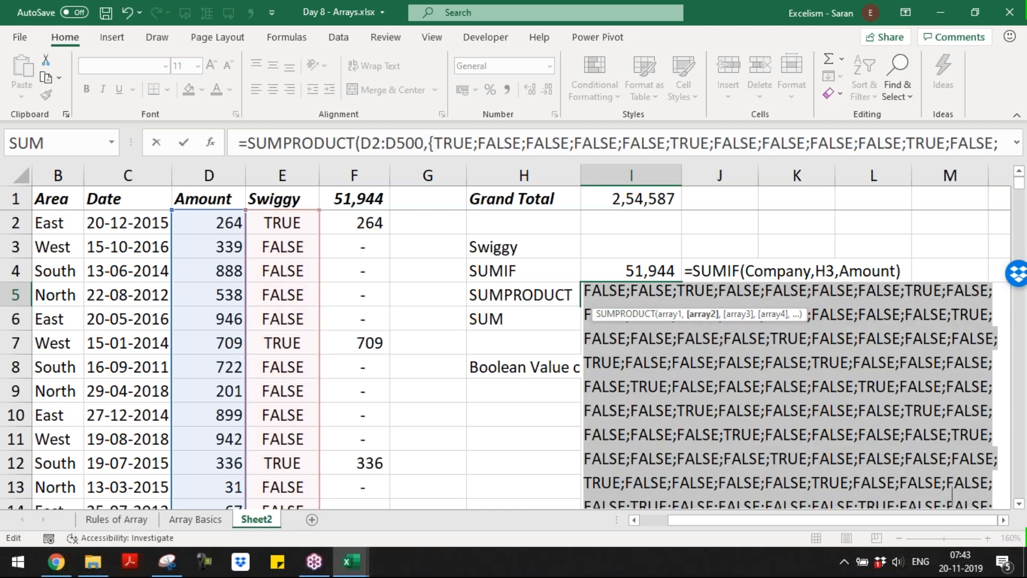
{"action": "key", "text": "ctrl+z"}
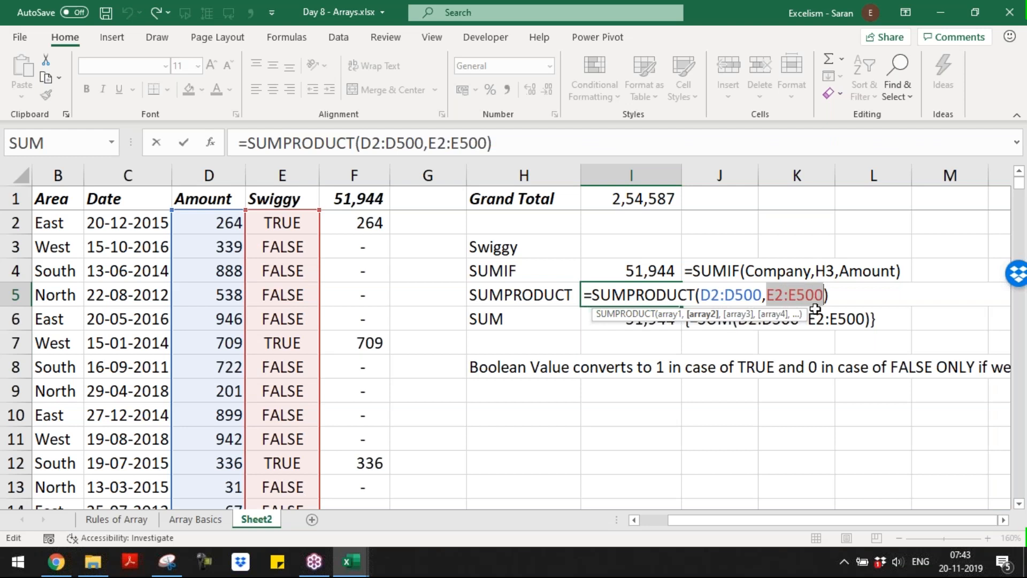
- Change I5 to =SUMPRODUCT(D2:D500,E2:E500*1), evaluating the E2:E500*1 argument and restoring it before committing the formula
{"action": "left_click", "coordinate": [823, 296]}
{"action": "type", "text": "*"}
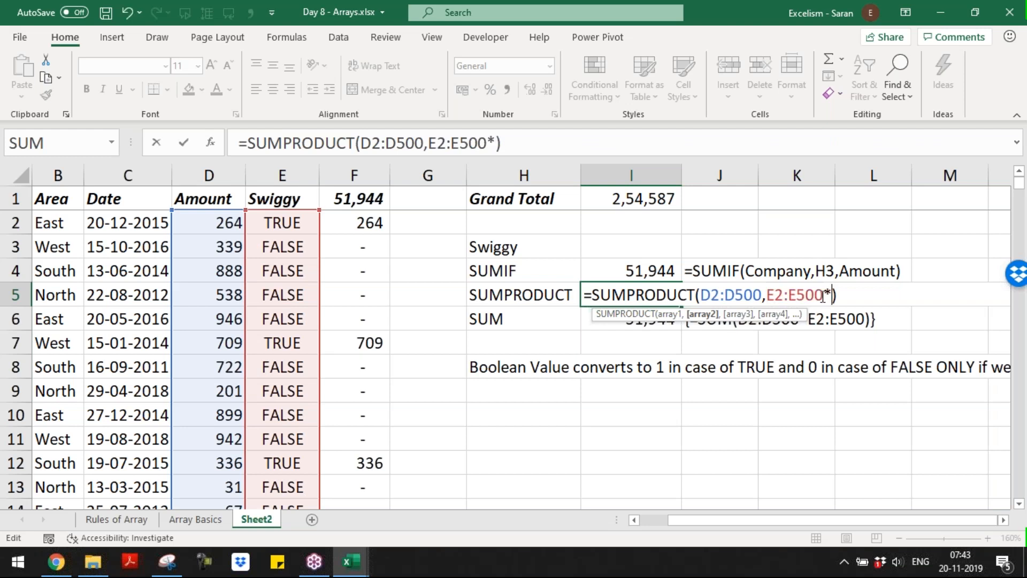
{"action": "type", "text": "1"}
{"action": "left_click_drag", "start_coordinate": [767, 295], "coordinate": [842, 294]}
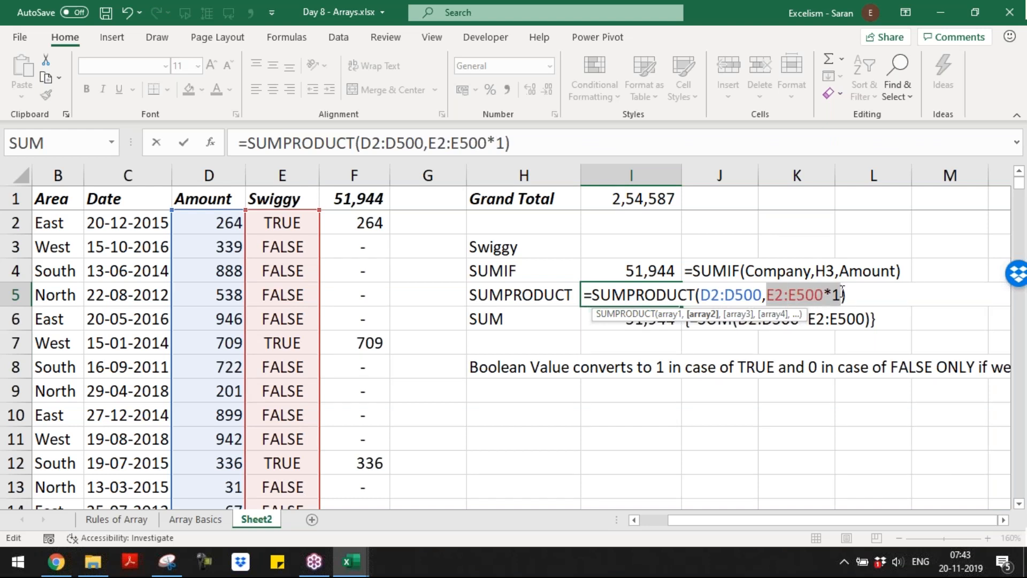
{"action": "key", "text": "F9"}
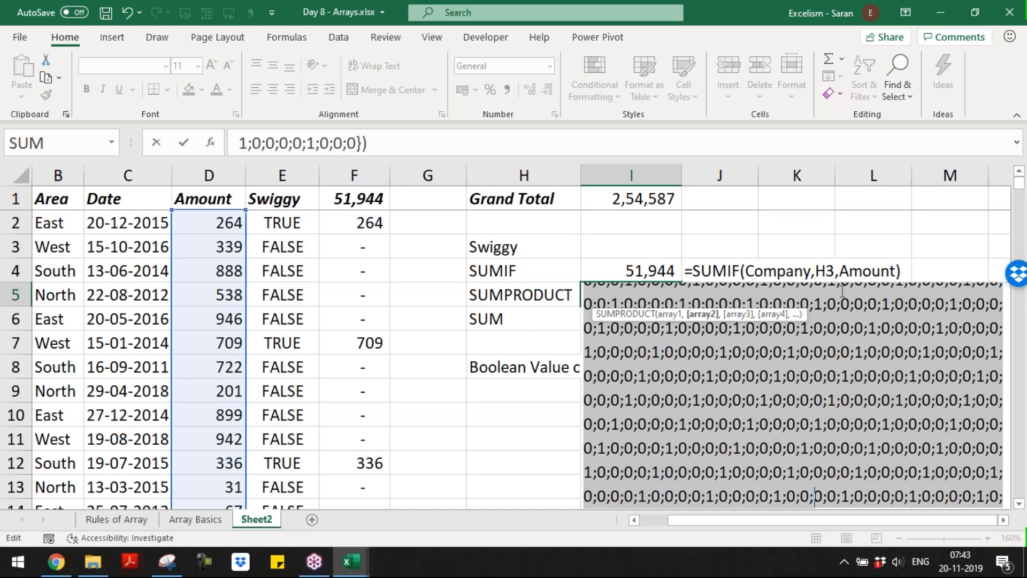
{"action": "key", "text": "ctrl+z"}
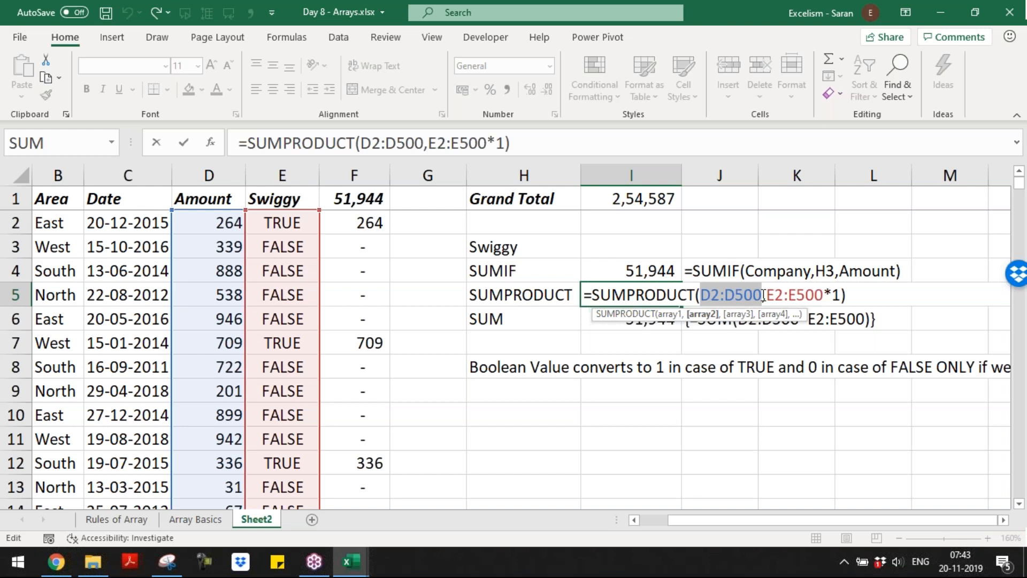
{"action": "key", "text": "F9"}
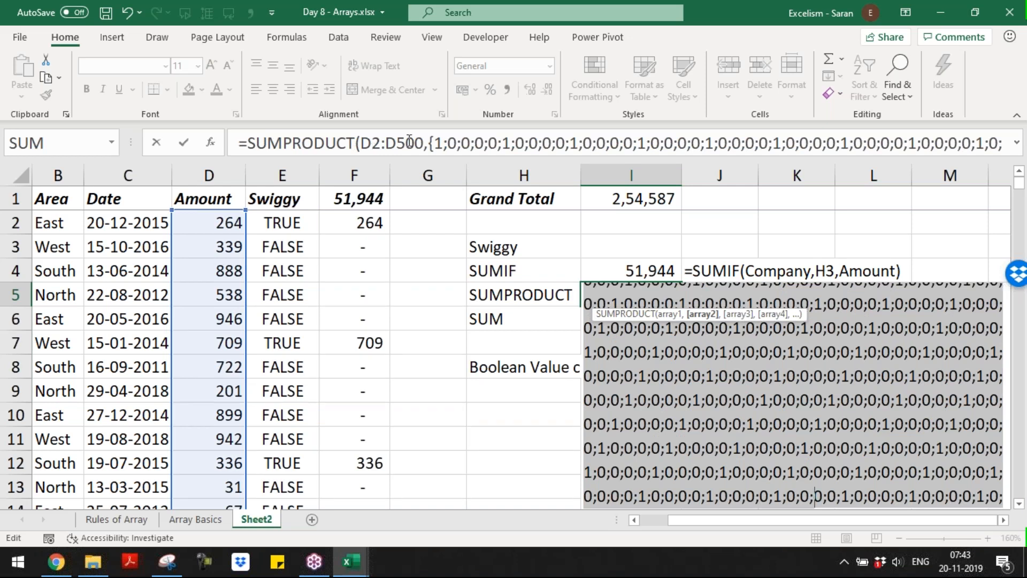
{"action": "key", "text": "ctrl+z"}
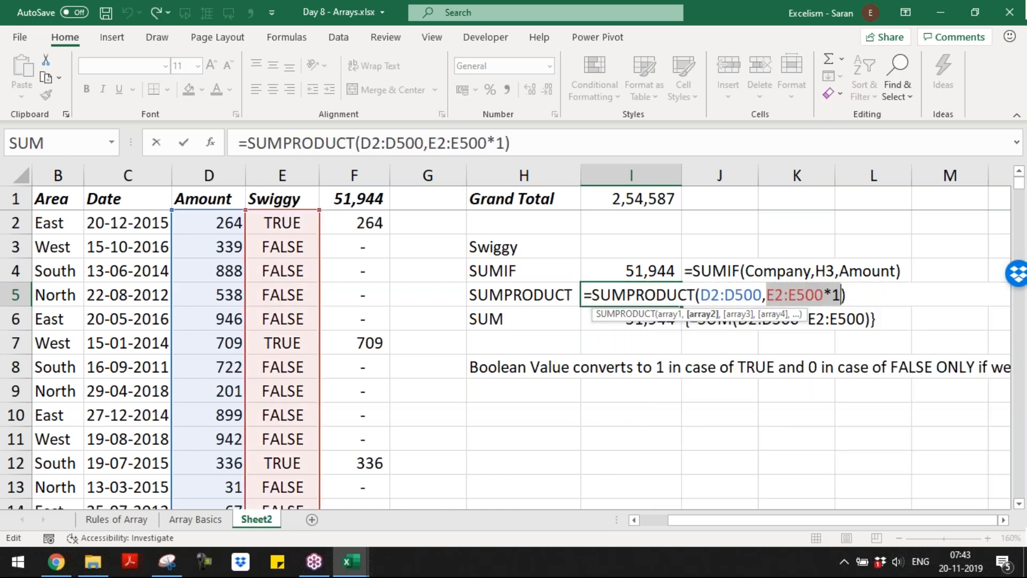
{"action": "key", "text": "ctrl+Return"}
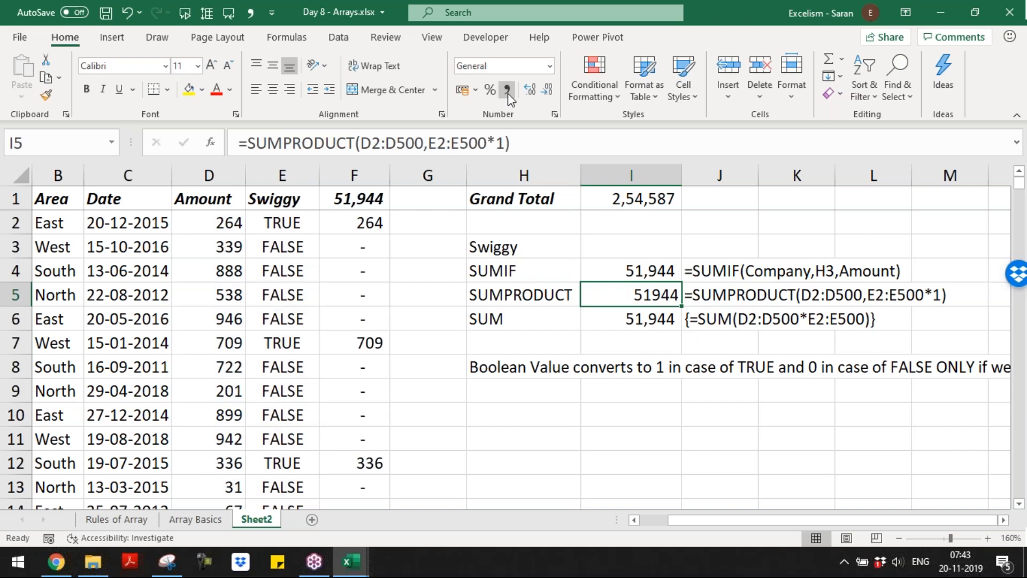
- Format the SUMPRODUCT total in I5 in comma style with no decimal places, and select the SUM row H6:J6
{"action": "left_click", "coordinate": [508, 93]}
{"action": "left_click_drag", "start_coordinate": [521, 319], "coordinate": [746, 319]}
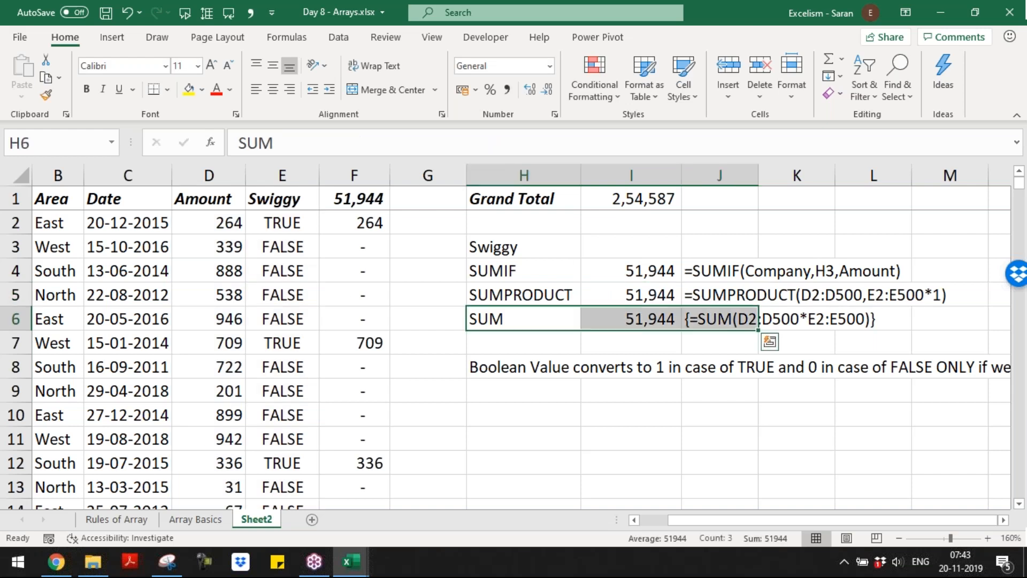
- Insert cells above the SUM row H6:J6, shifting it down, and fill the SUMPRODUCT label into H6
{"action": "key", "text": "ctrl+plus"}
{"action": "key", "text": "Return"}
{"action": "left_click", "coordinate": [523, 319]}
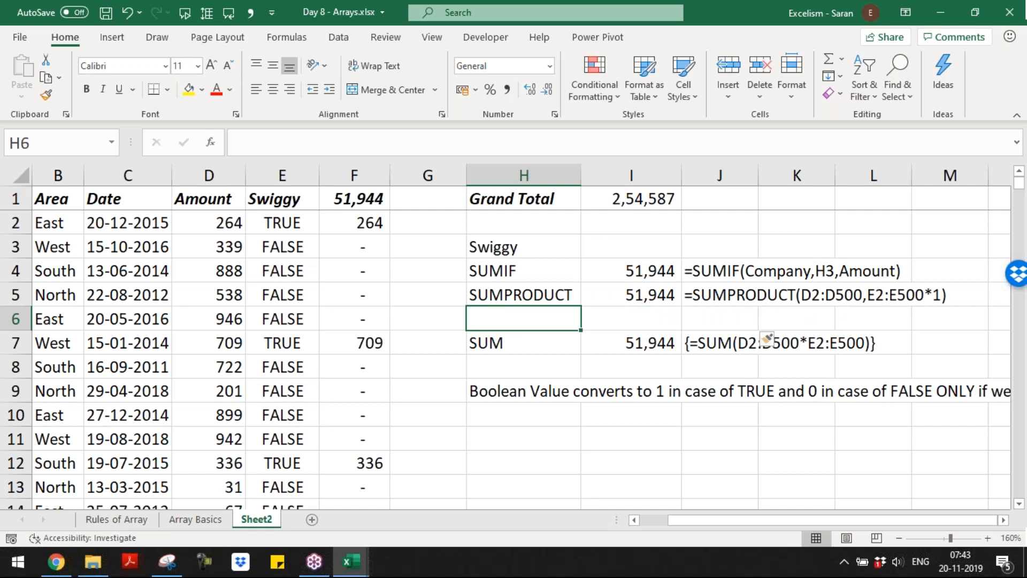
{"action": "key", "text": "ctrl+d"}
- Reproduce I5's SUMPRODUCT formula in I6 and remove the *1 from its second argument
{"action": "key", "text": "Right"}
{"action": "key", "text": "Up"}
{"action": "key", "text": "F2"}
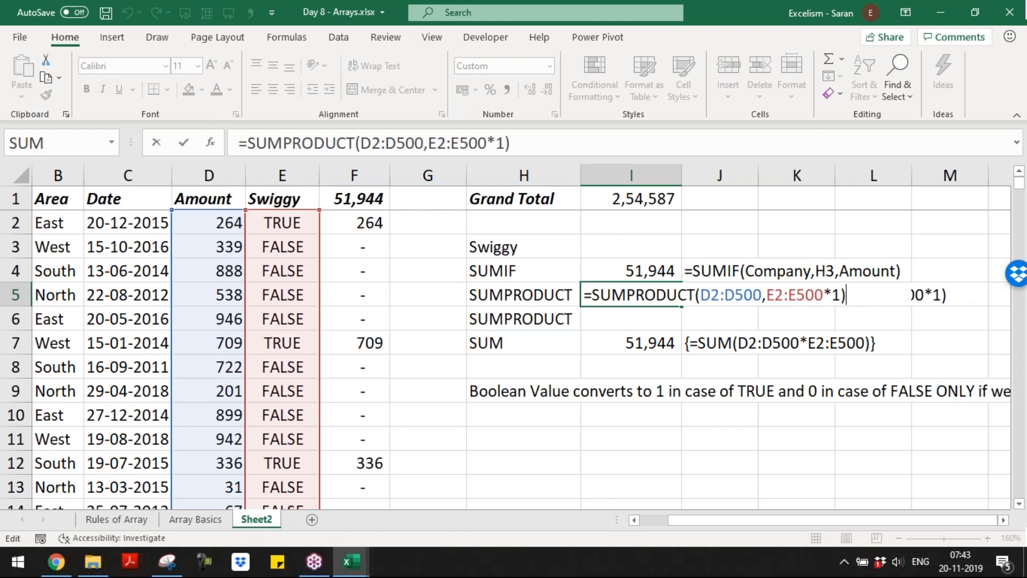
{"action": "key", "text": "Return"}
{"action": "key", "text": "ctrl+apostrophe"}
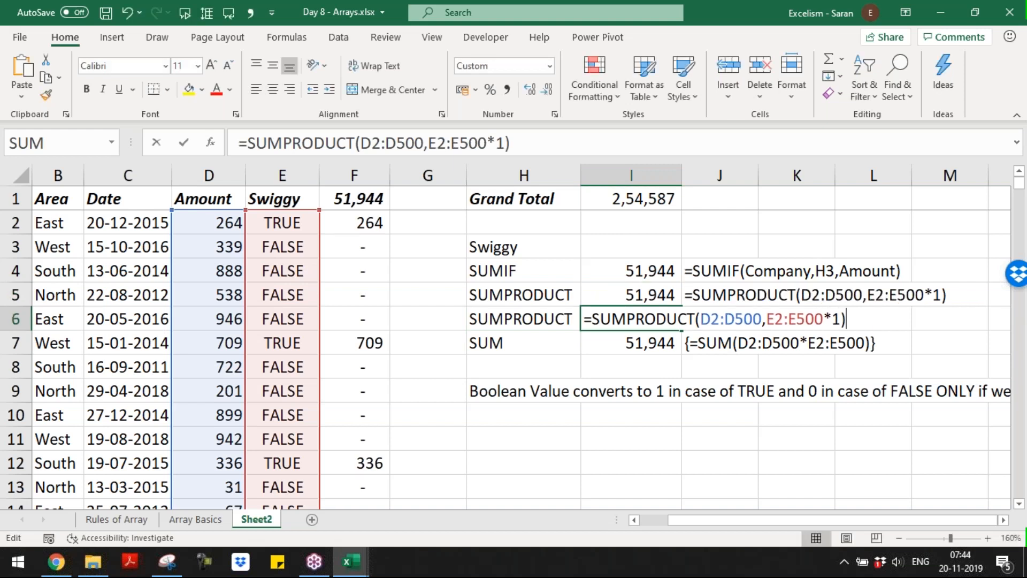
{"action": "key", "text": "Left"}
{"action": "key", "text": "BackSpace"}
{"action": "key", "text": "BackSpace"}
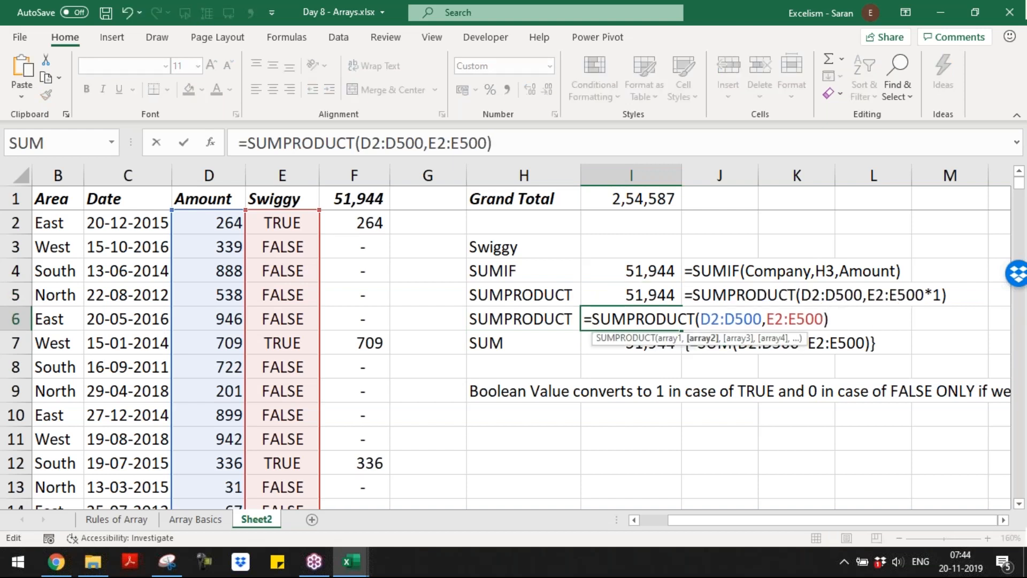
- Insert a double minus before E2:E500 in I6's formula, making it =SUMPRODUCT(D2:D500,--E2:E500)
{"action": "key", "text": "Left"}
{"action": "key", "text": "Left"}
{"action": "key", "text": "Left"}
{"action": "key", "text": "Left"}
{"action": "key", "text": "Left"}
{"action": "key", "text": "Left"}
{"action": "key", "text": "Left"}
{"action": "key", "text": "Right"}
{"action": "type", "text": "--"}
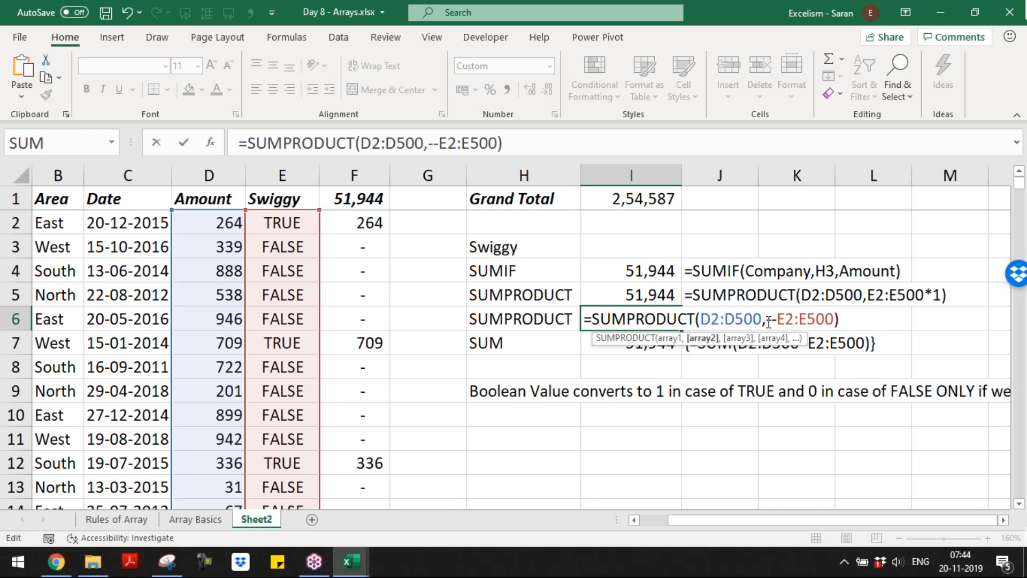
- Evaluate the --E2:E500 argument in I6's formula into its array values and undo the expansion
{"action": "double_click", "coordinate": [769, 322]}
{"action": "left_click", "coordinate": [776, 320]}
{"action": "left_click_drag", "start_coordinate": [767, 319], "coordinate": [830, 318]}
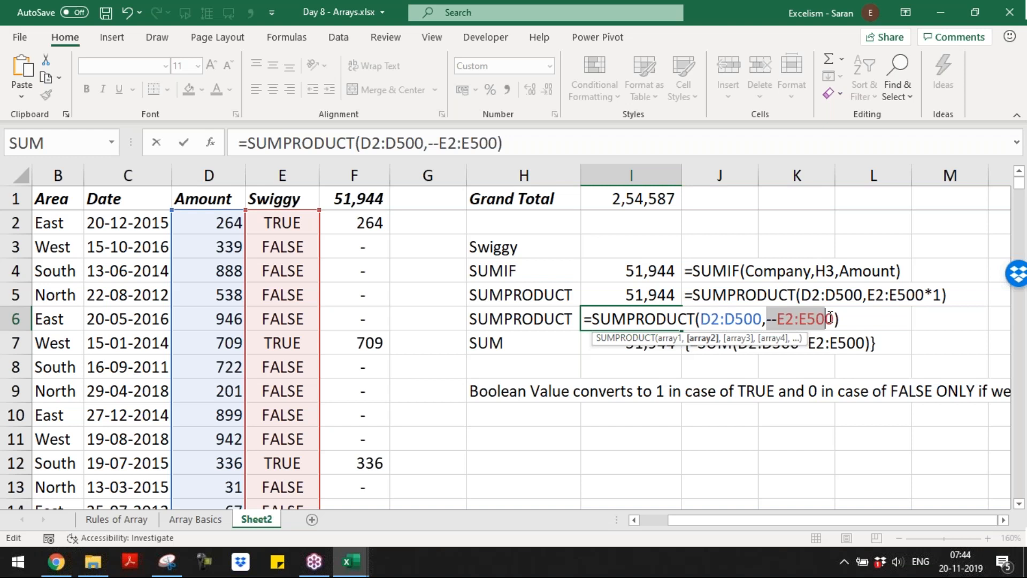
{"action": "key", "text": "F9"}
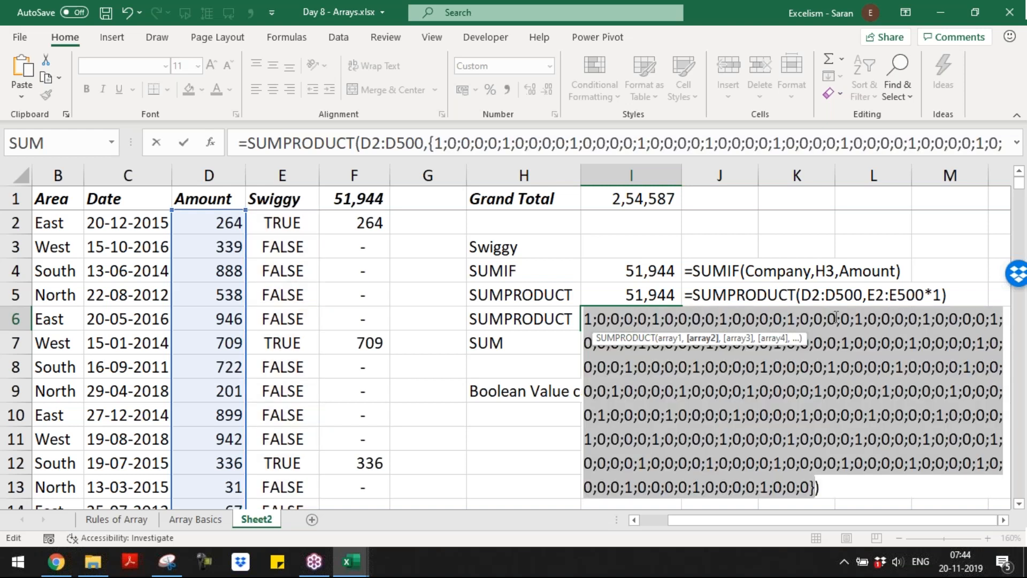
{"action": "key", "text": "ctrl+z"}
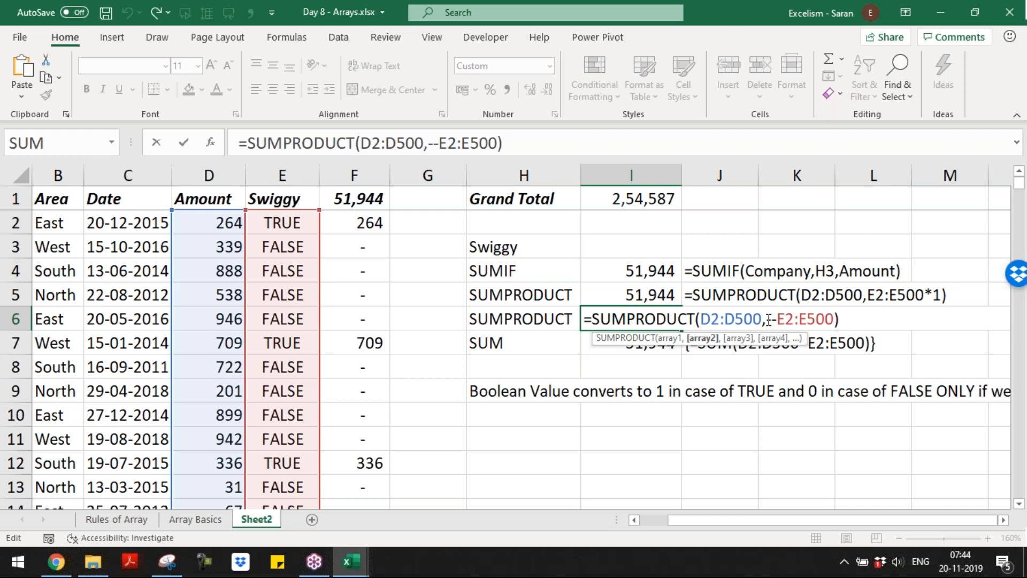
- Commit =SUMPRODUCT(D2:D500,--E2:E500) in I6 and show its formula text in J6
{"action": "left_click_drag", "start_coordinate": [768, 320], "coordinate": [777, 318]}
{"action": "key", "text": "Return"}
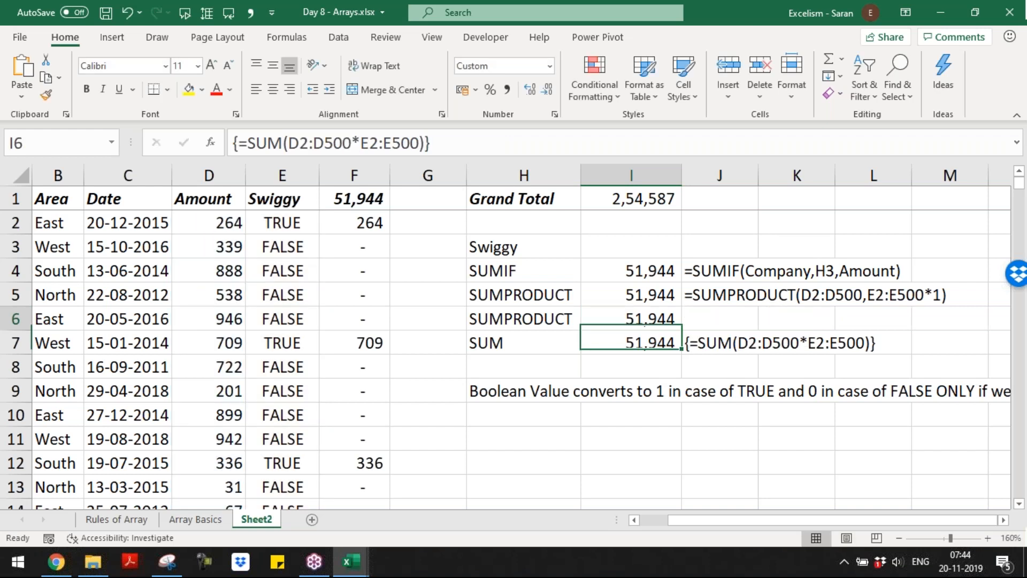
{"action": "left_click", "coordinate": [720, 366]}
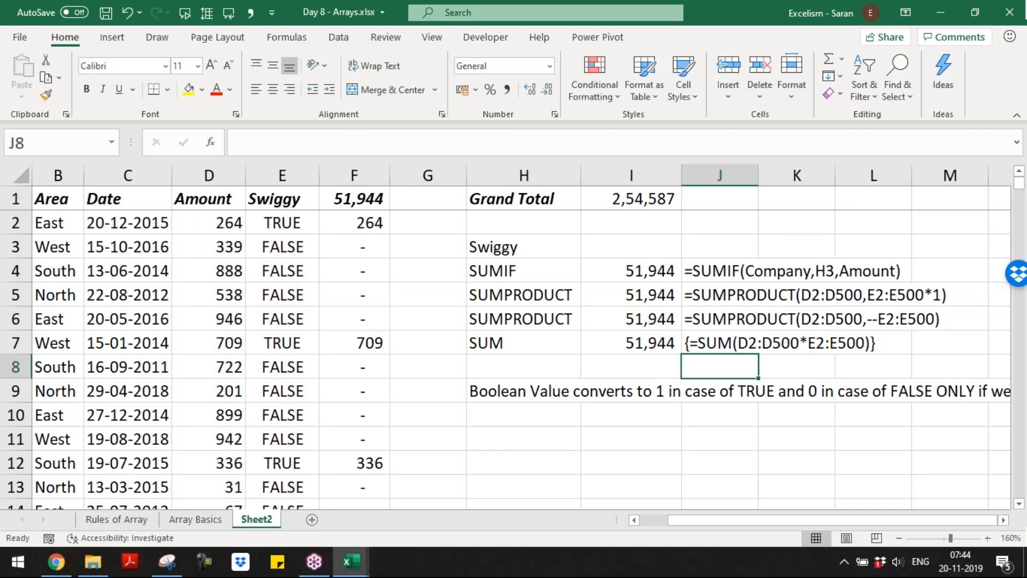
- Enter the note "In Excel Minus means -1*" in H11
{"action": "left_click", "coordinate": [523, 439]}
{"action": "type", "text": "In E"}
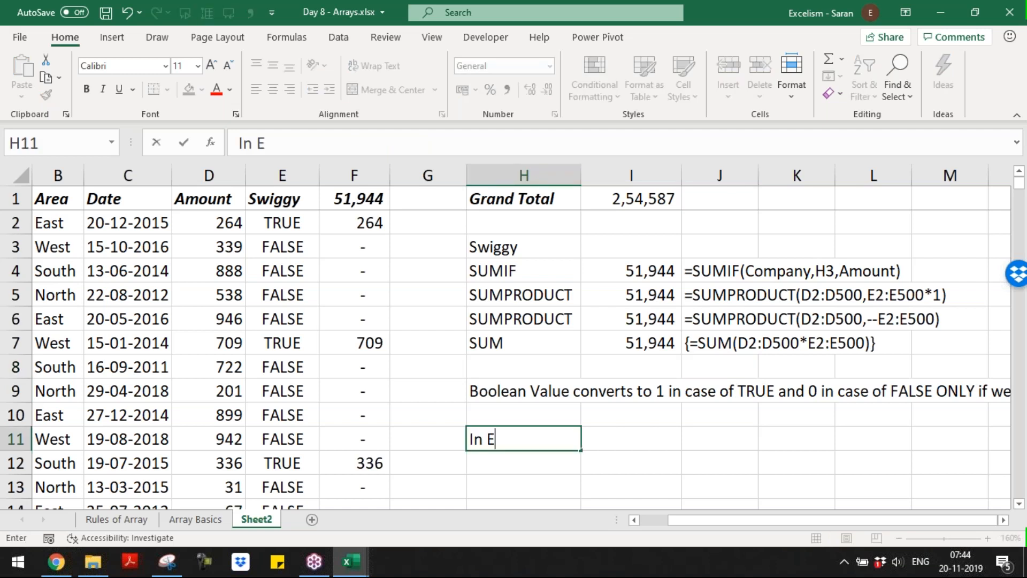
{"action": "type", "text": "xcel - men"}
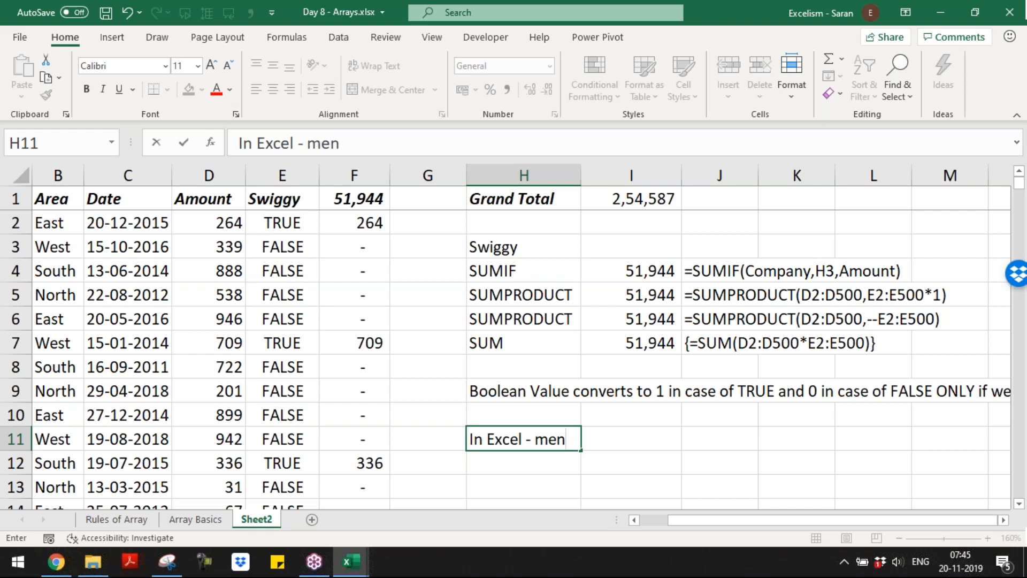
{"action": "key", "text": "BackSpace"}
{"action": "key", "text": "BackSpace"}
{"action": "key", "text": "BackSpace"}
{"action": "key", "text": "BackSpace"}
{"action": "key", "text": "BackSpace"}
{"action": "type", "text": "M"}
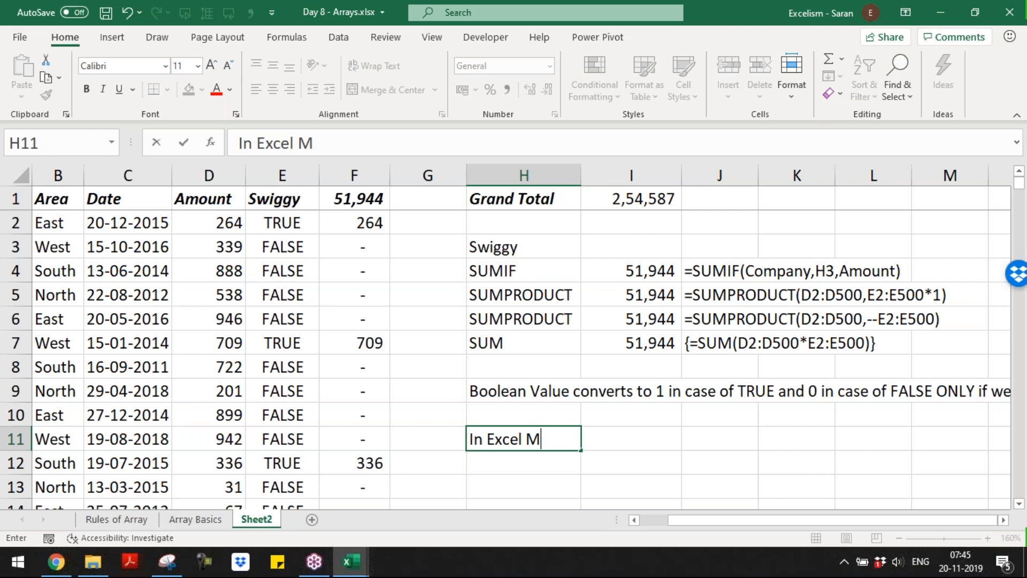
{"action": "type", "text": "inus me"}
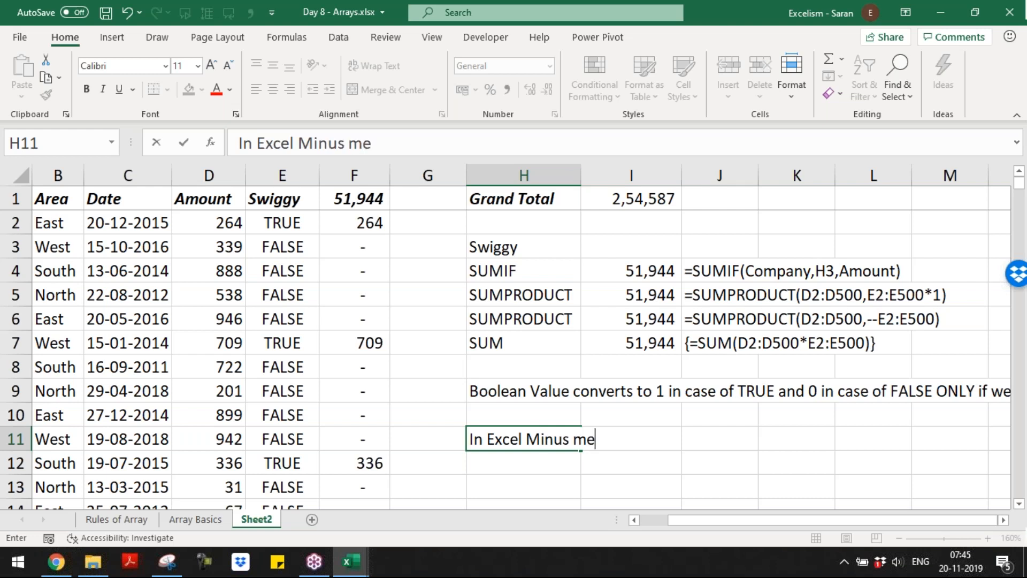
{"action": "type", "text": "ans Min"}
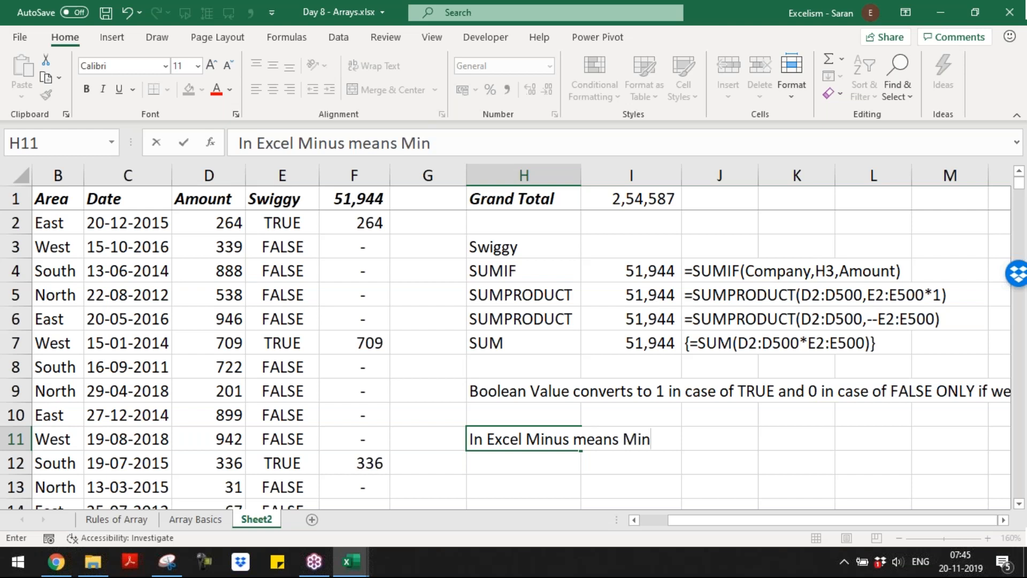
{"action": "key", "text": "BackSpace"}
{"action": "key", "text": "BackSpace"}
{"action": "key", "text": "BackSpace"}
{"action": "type", "text": "-1"}
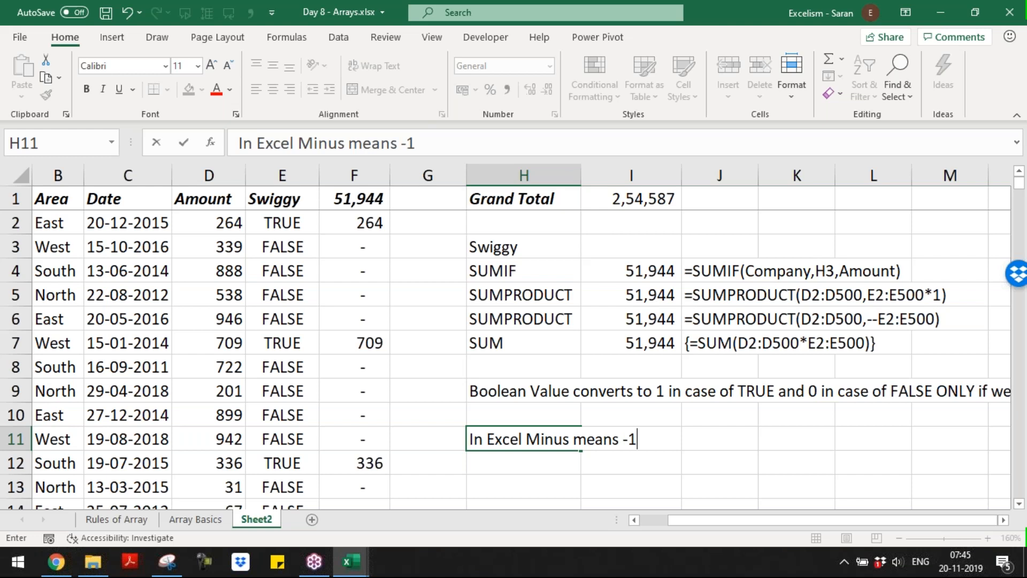
{"action": "type", "text": "*"}
{"action": "key", "text": "Return"}
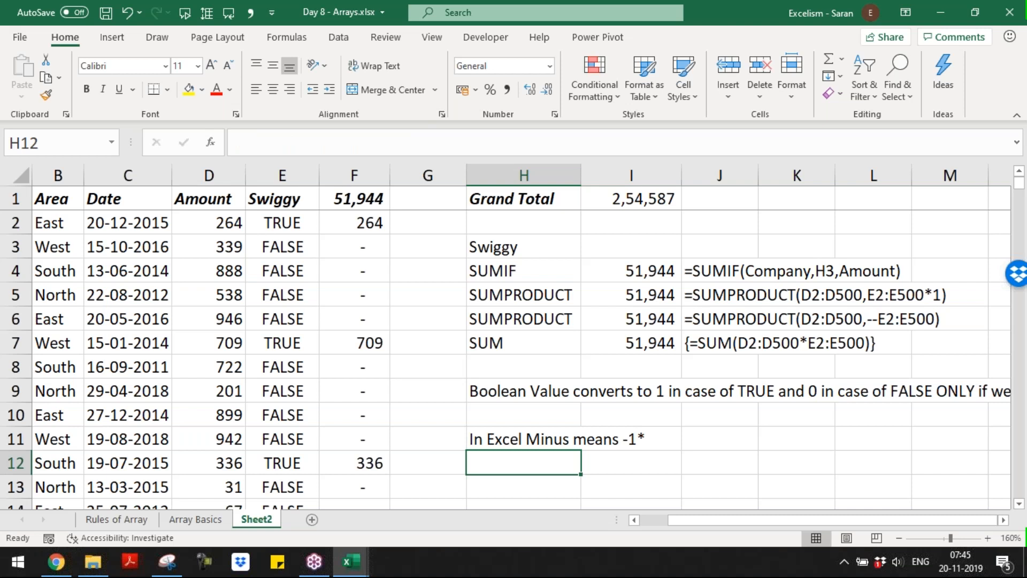
- Enter the note "In Excel -- means -1*-1 = 1" in H12
{"action": "type", "text": "In Excel Mi"}
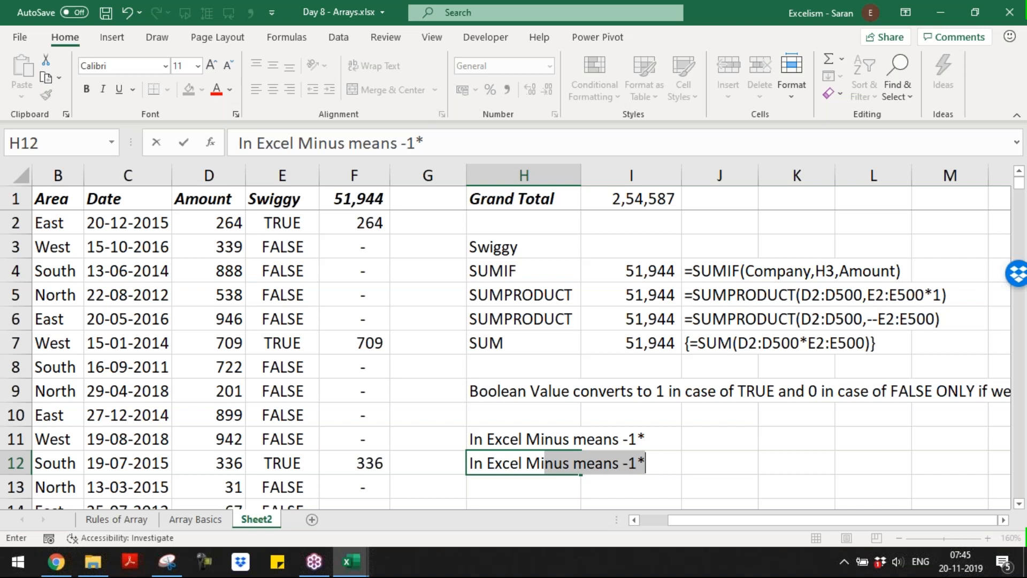
{"action": "key", "text": "BackSpace"}
{"action": "key", "text": "BackSpace"}
{"action": "key", "text": "BackSpace"}
{"action": "type", "text": "-- means -"}
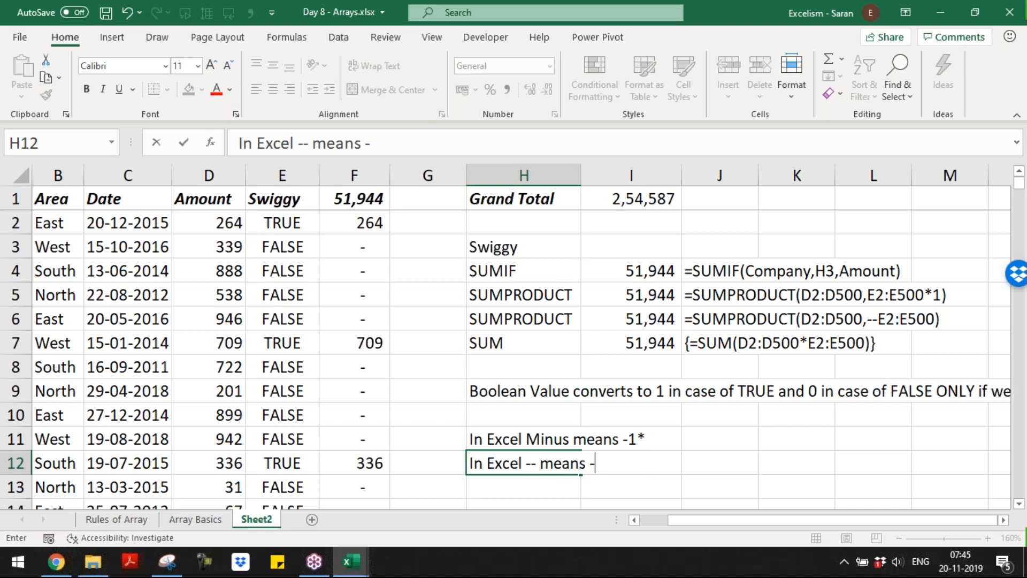
{"action": "type", "text": "1*-1 = 1"}
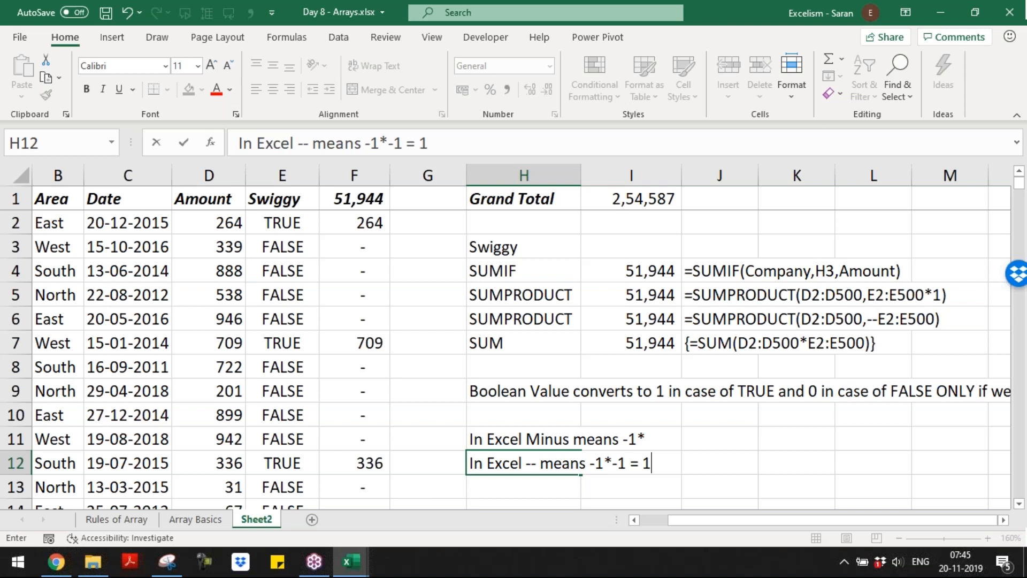
{"action": "key", "text": "Return"}
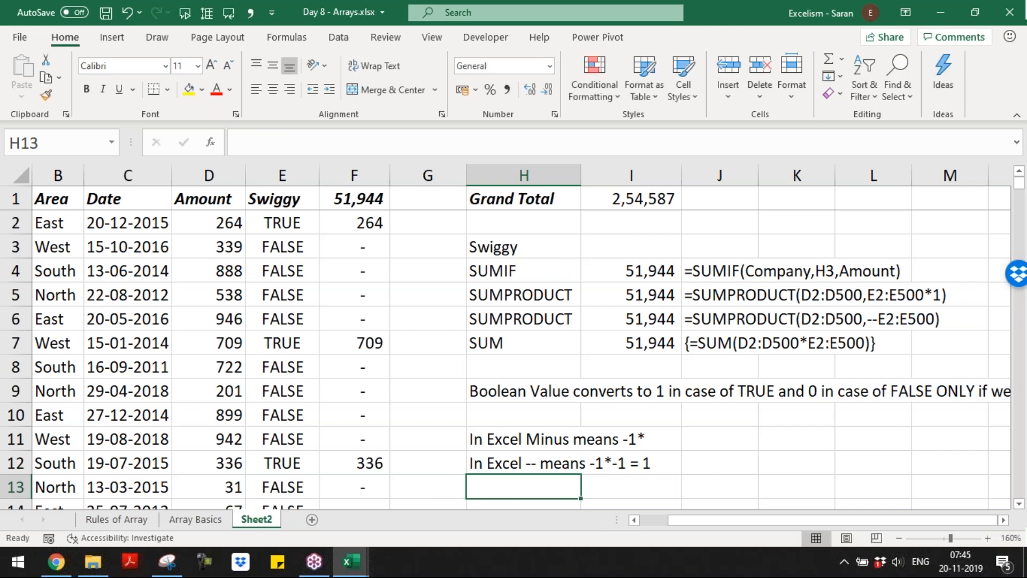
- Add the missing asterisks to H12's note so it reads "In Excel -- means -1*-1* = 1*"
{"action": "key", "text": "Up"}
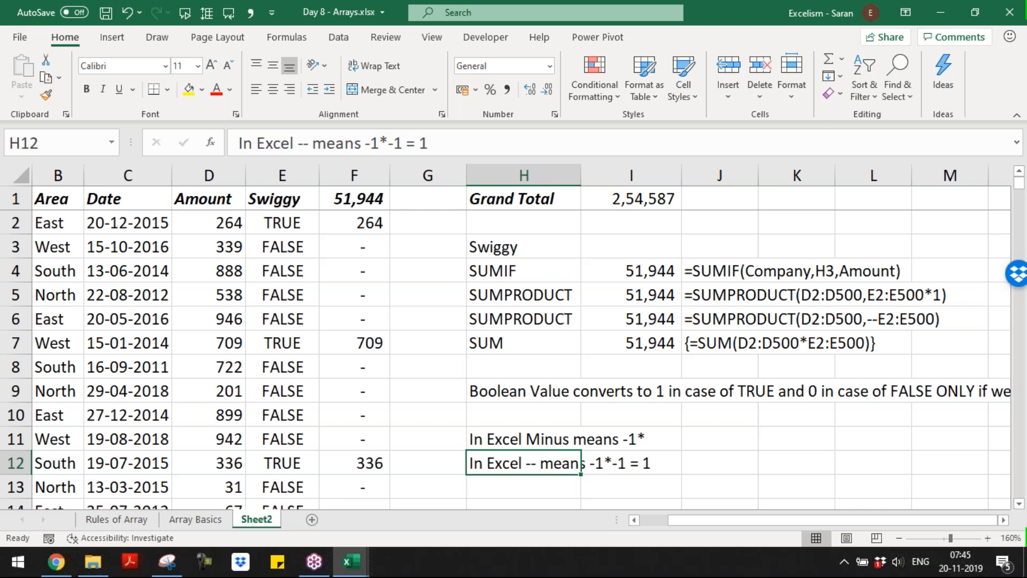
{"action": "double_click", "coordinate": [618, 463]}
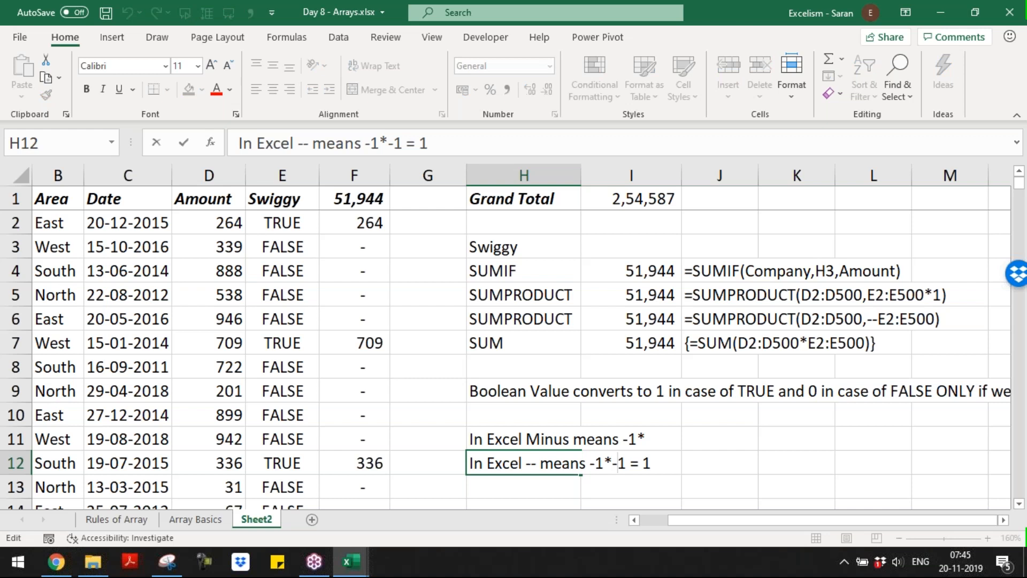
{"action": "type", "text": "*"}
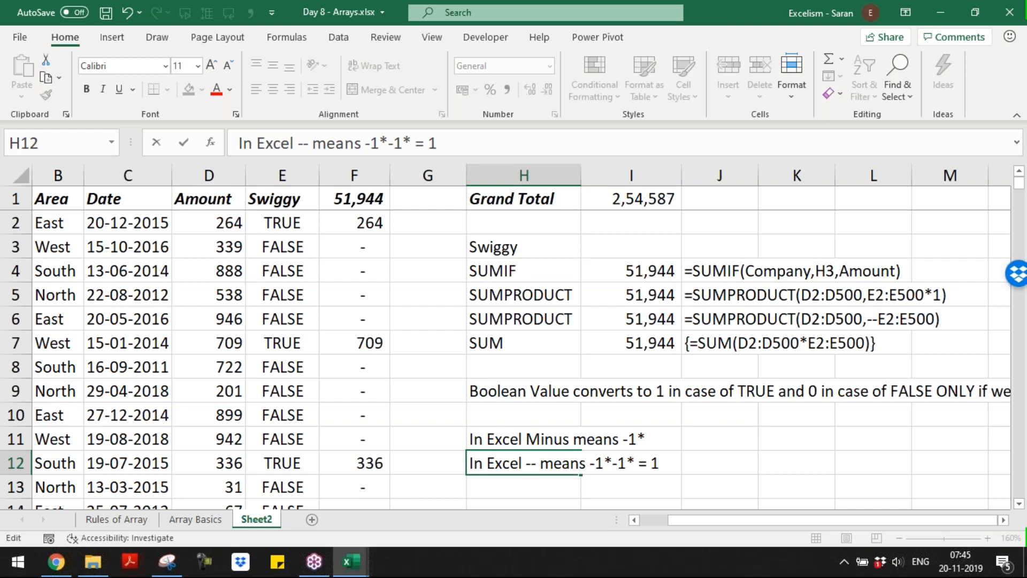
{"action": "type", "text": "*"}
{"action": "key", "text": "Return"}
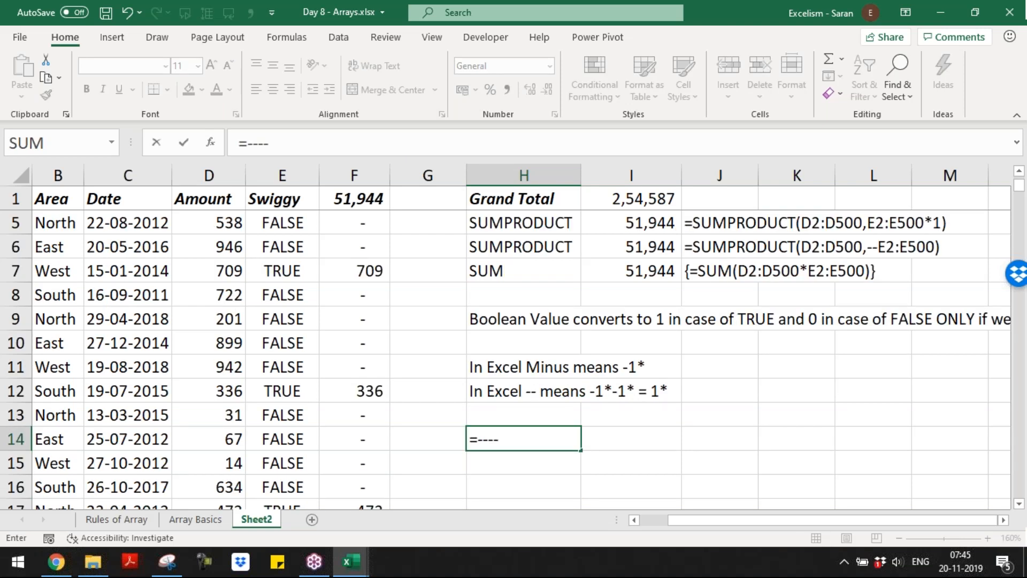
- Enter a formula in H14 consisting of a long run of minus signs followed by 100
{"action": "type", "text": "-----------------------------------------100"}
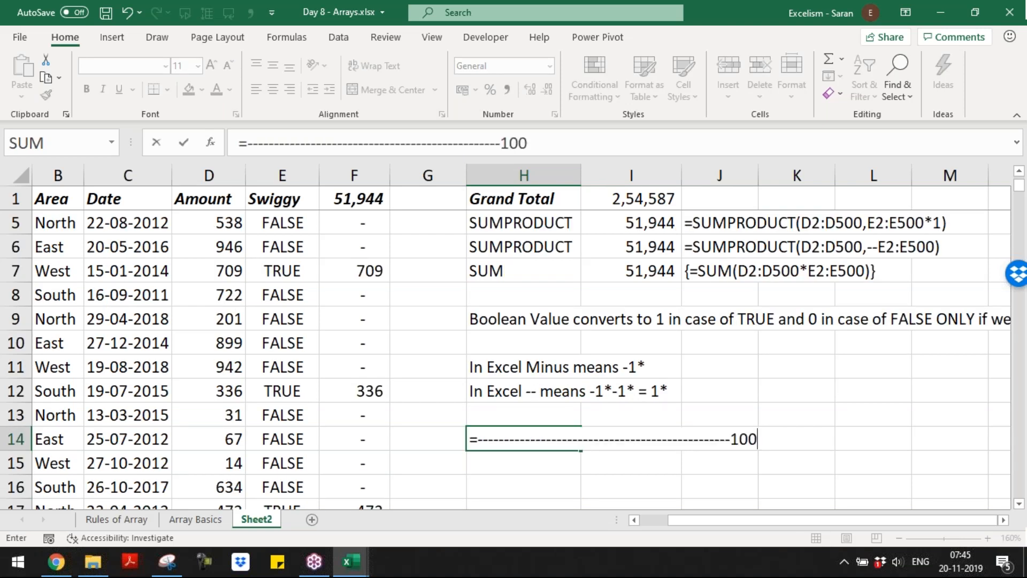
{"action": "double_click", "coordinate": [603, 439]}
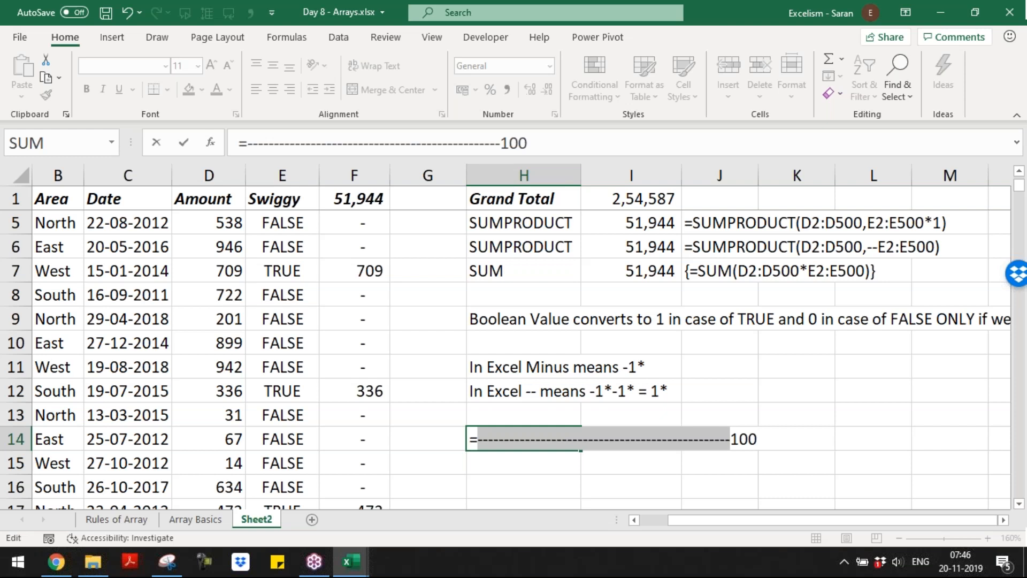
{"action": "left_click_drag", "start_coordinate": [594, 439], "coordinate": [731, 444]}
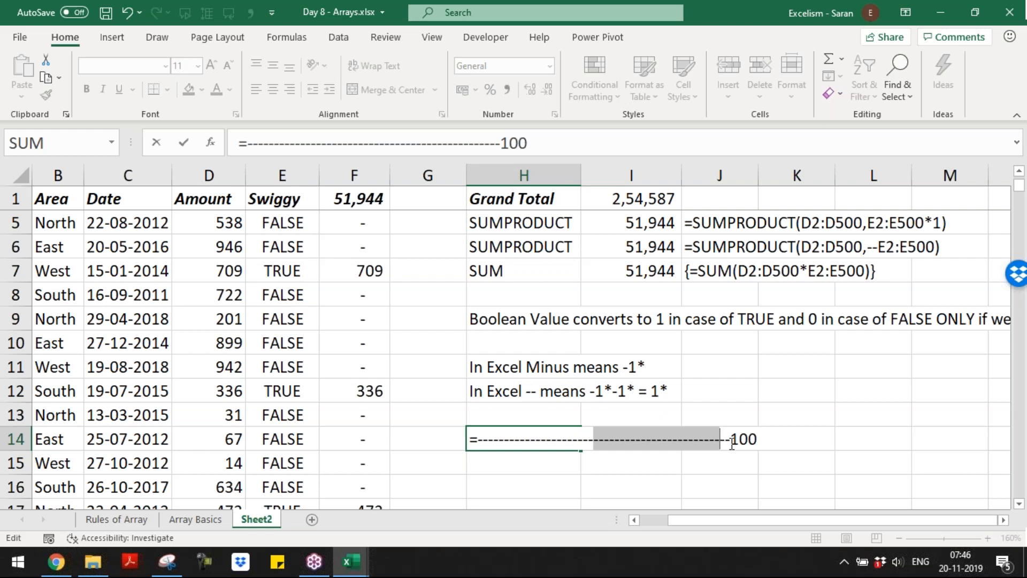
{"action": "key", "text": "ctrl+Return"}
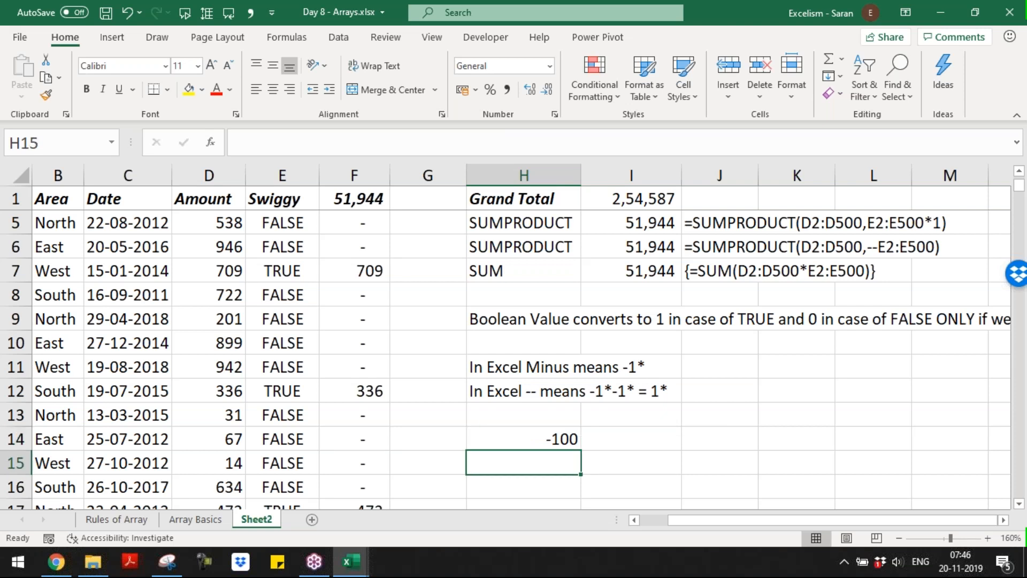
- Give H14 and H15 minus-sign formulas ending in 100 with differing sign counts, and show both formulas as text in I14:I15
{"action": "key", "text": "ctrl+z"}
{"action": "type", "text": "=-----------------------------------------------100"}
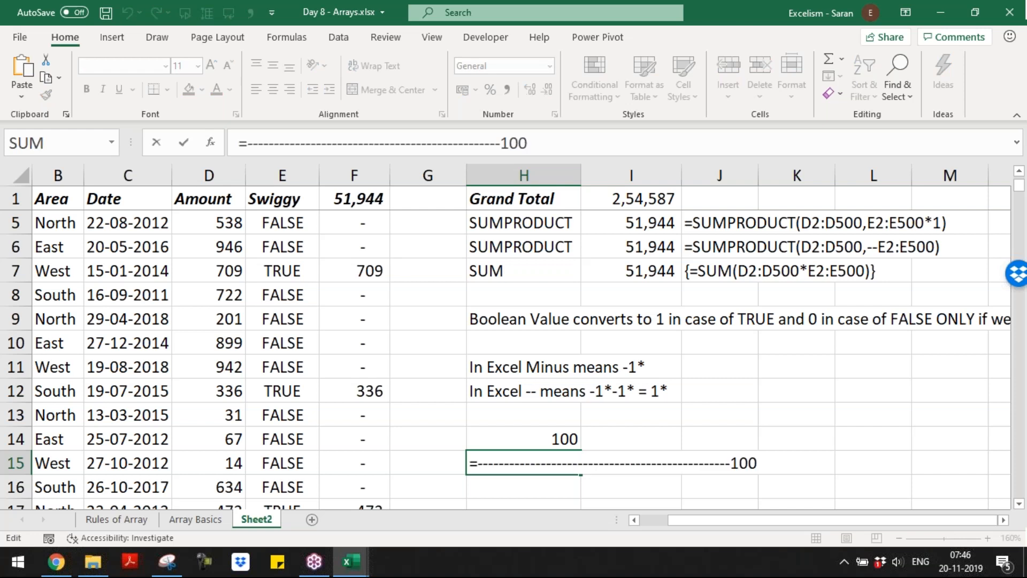
{"action": "left_click", "coordinate": [631, 439]}
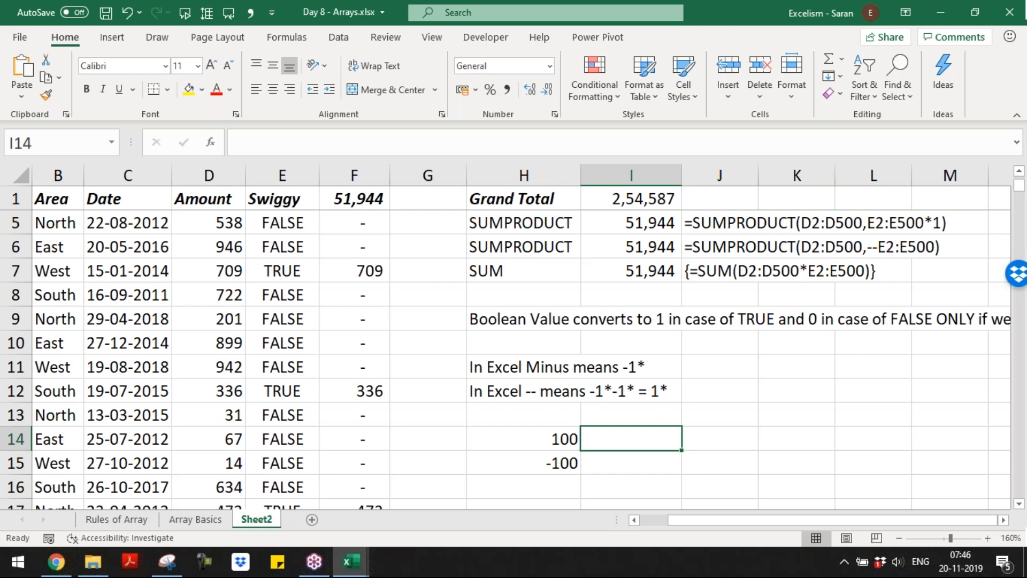
{"action": "type", "text": "=fo"}
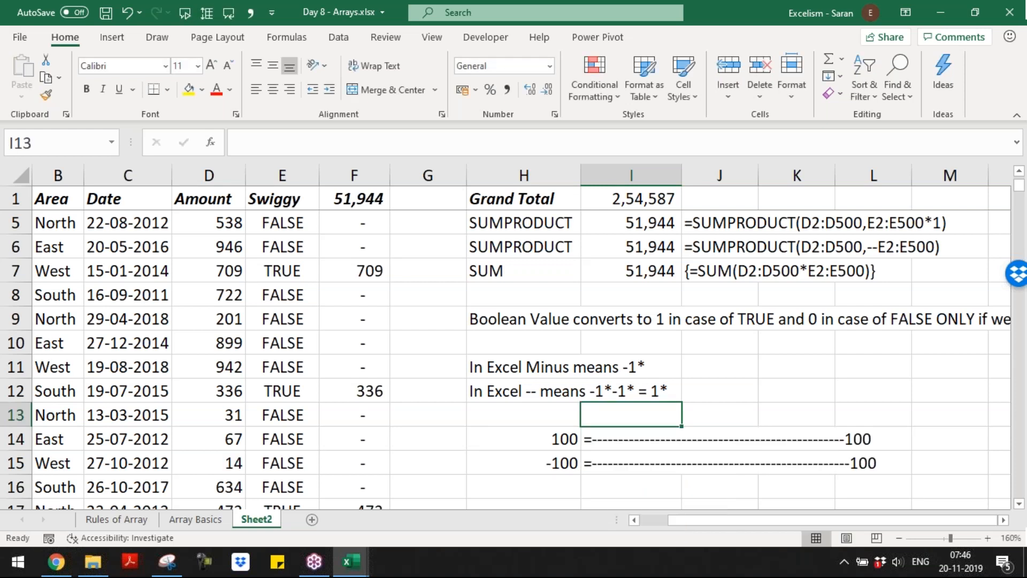
- Review I6's double-minus SUMPRODUCT formula and the SUM row among the Swiggy totals
{"action": "scroll", "coordinate": [631, 295], "scroll_direction": "up", "scroll_amount": 1}
{"action": "left_click", "coordinate": [631, 295]}
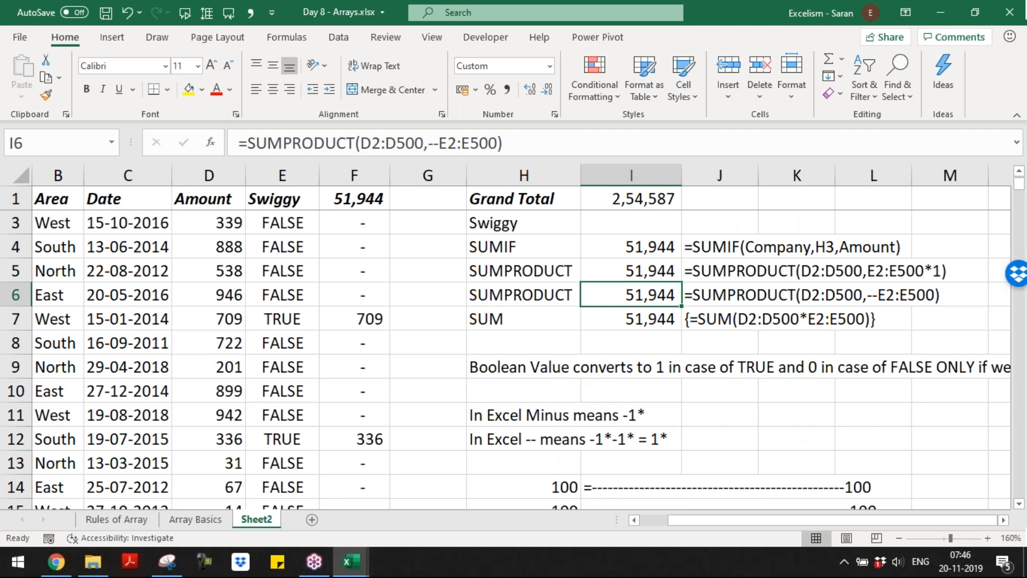
{"action": "left_click", "coordinate": [524, 319]}
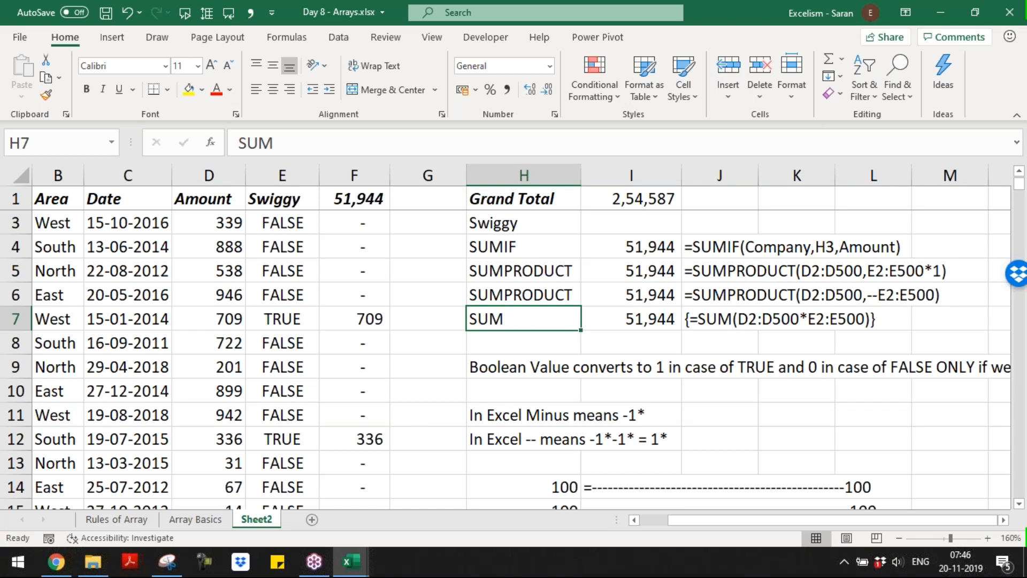
{"action": "scroll", "coordinate": [631, 239], "scroll_direction": "up", "scroll_amount": 1}
{"action": "left_click", "coordinate": [631, 240]}
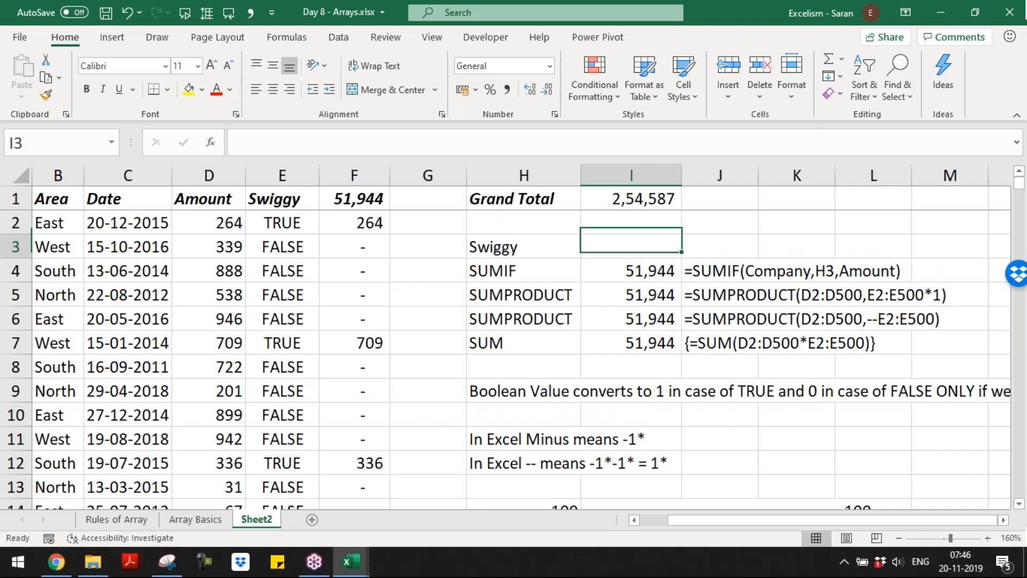
- Hide helper columns E and F, which hold the Swiggy TRUE/FALSE test and the multiplied amounts
{"action": "left_click", "coordinate": [631, 294]}
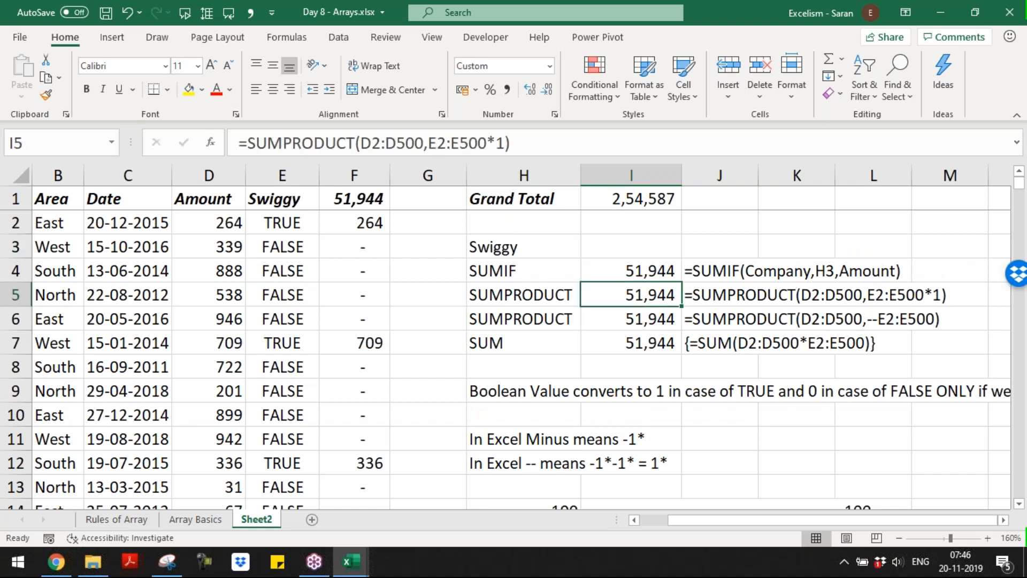
{"action": "left_click", "coordinate": [354, 270]}
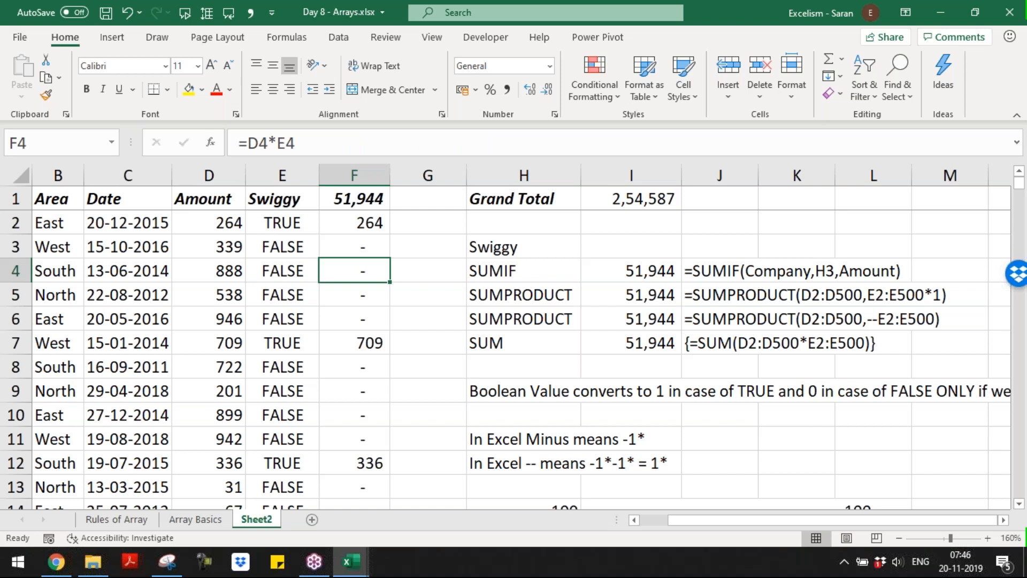
{"action": "key", "text": "Left"}
{"action": "key", "text": "shift+Right"}
{"action": "key", "text": "ctrl+space"}
{"action": "key", "text": "ctrl+0"}
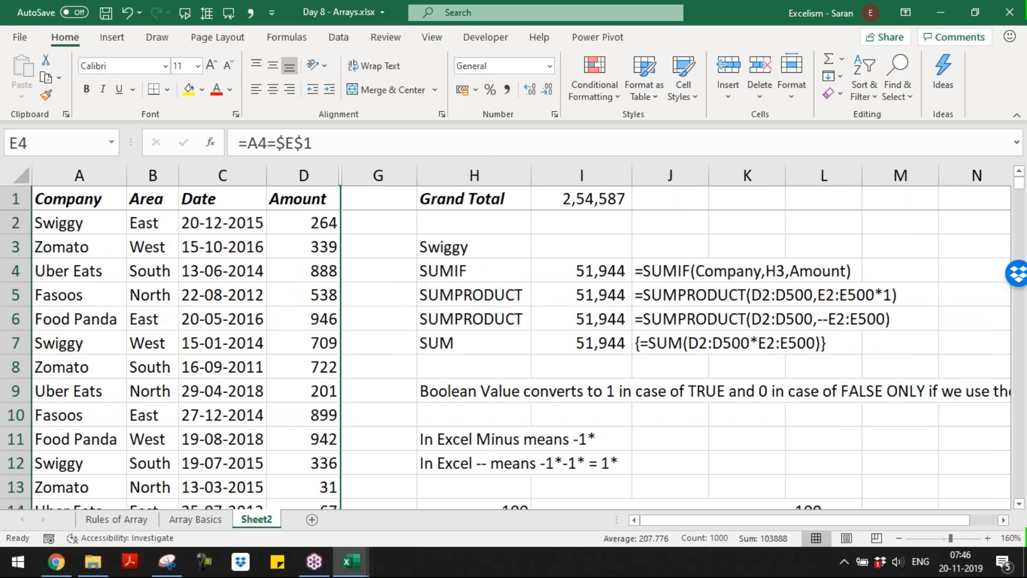
- Examine the ranges used by I5's SUMPRODUCT formula and I4's SUMIF formula, leaving both formulas unchanged
{"action": "left_click", "coordinate": [582, 295]}
{"action": "key", "text": "F2"}
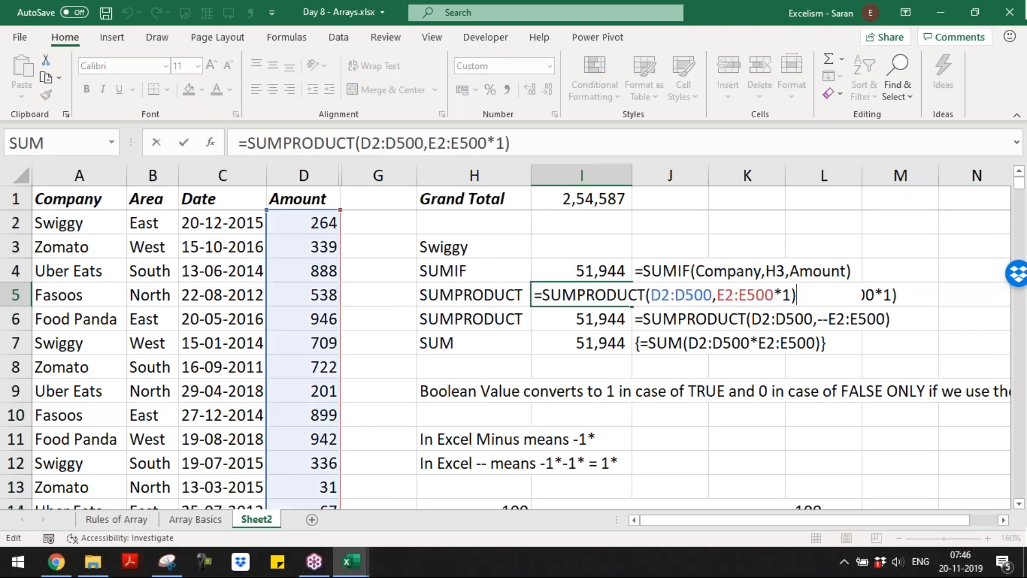
{"action": "left_click_drag", "start_coordinate": [718, 295], "coordinate": [774, 295]}
{"action": "key", "text": "Escape"}
{"action": "double_click", "coordinate": [612, 271]}
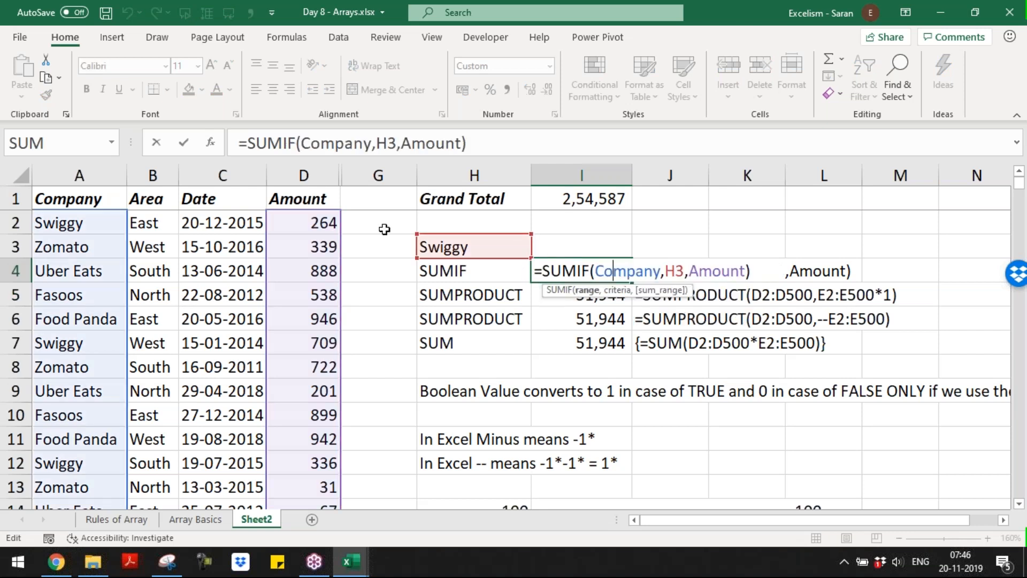
{"action": "key", "text": "Escape"}
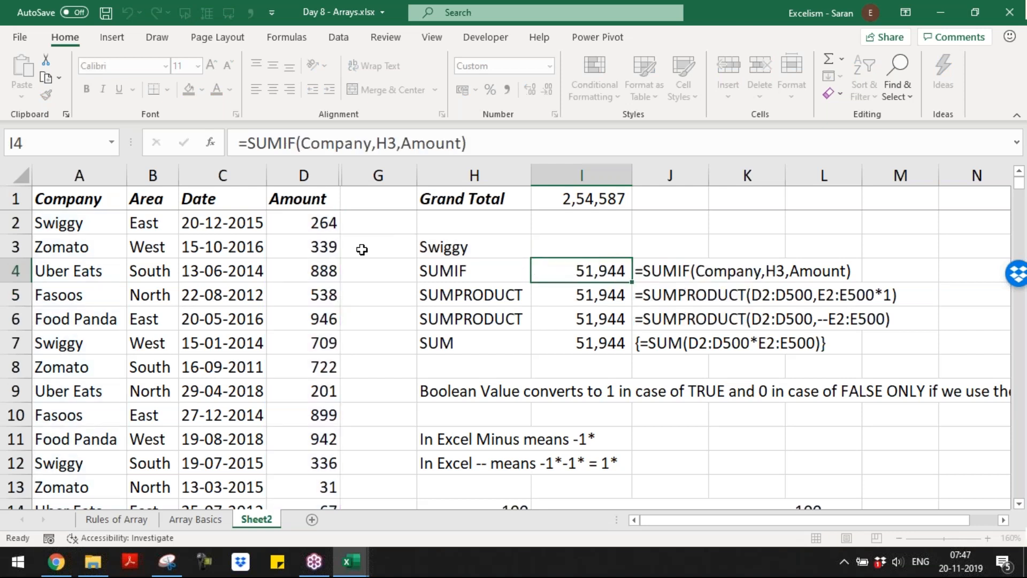
{"action": "key", "text": "Down"}
{"action": "key", "text": "F2"}
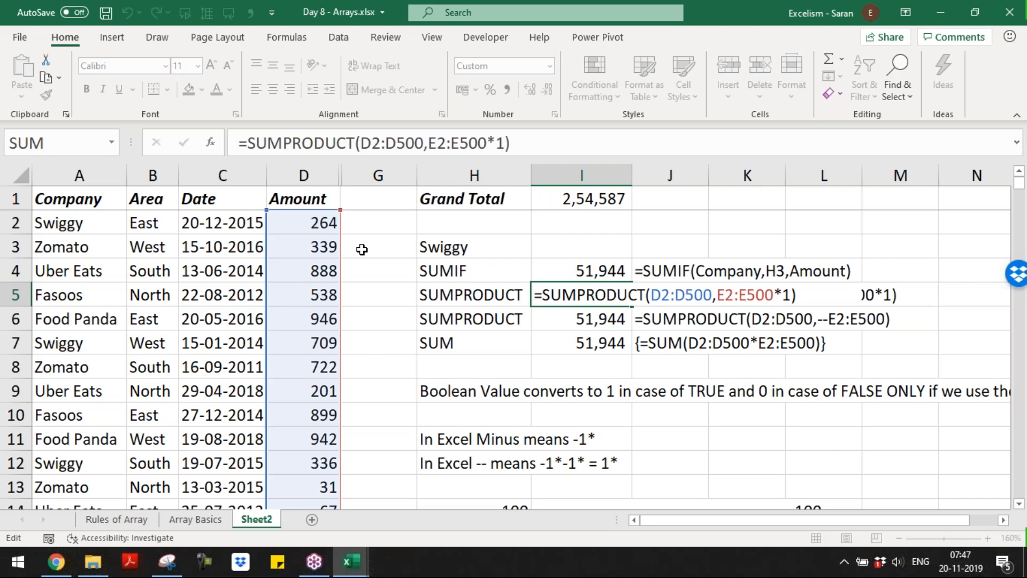
{"action": "key", "text": "Return"}
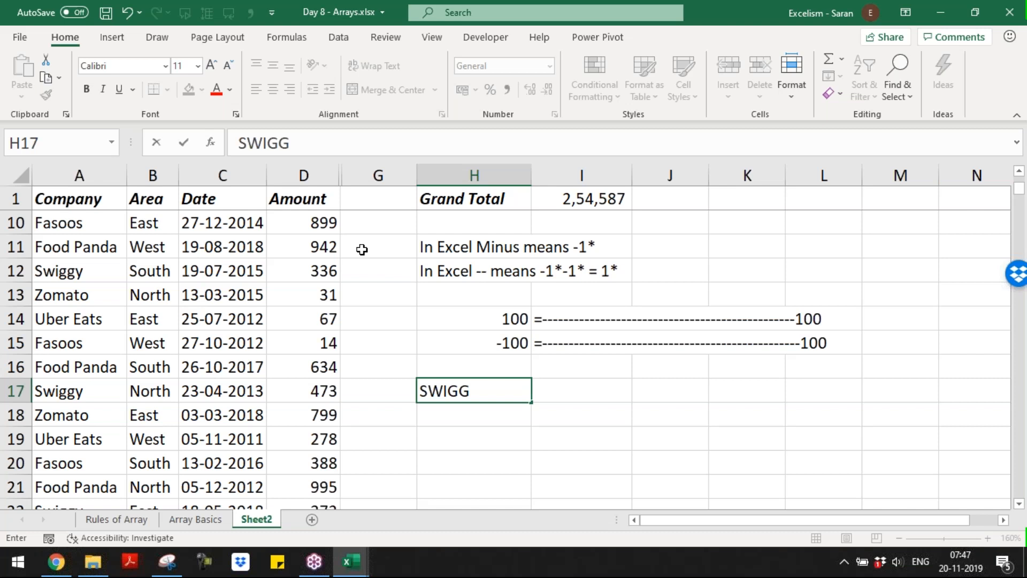
- Enter Swiggy in H17 and the label SUMIF in H18, below the minus-sign examples
{"action": "type", "text": "Y"}
{"action": "key", "text": "Return"}
{"action": "type", "text": "SU"}
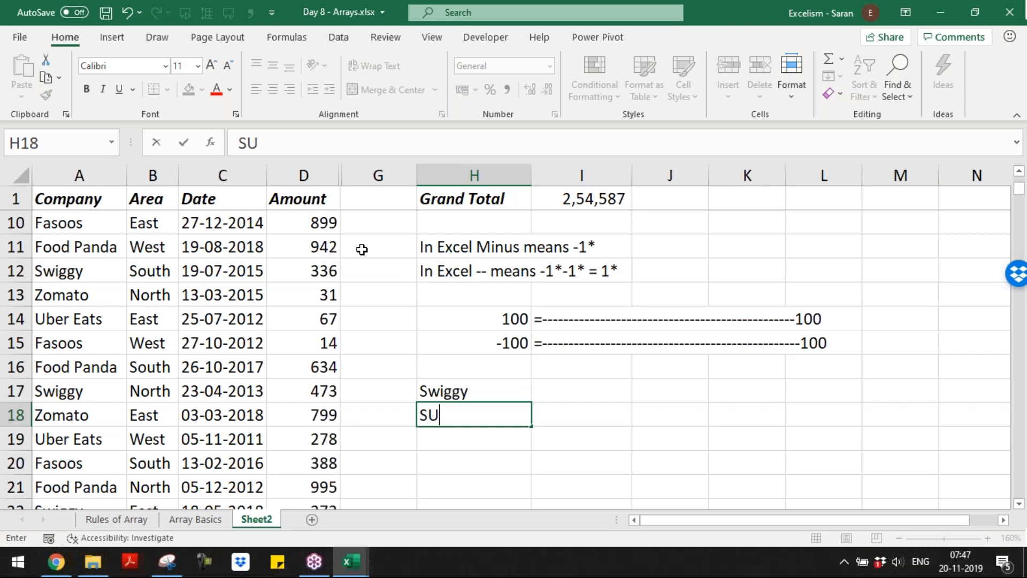
{"action": "type", "text": "MIF"}
- Total Swiggy's amounts in I18 with =SUMIF(Company,H17,Amount)
{"action": "key", "text": "Tab"}
{"action": "type", "text": "=SUMIF(Com"}
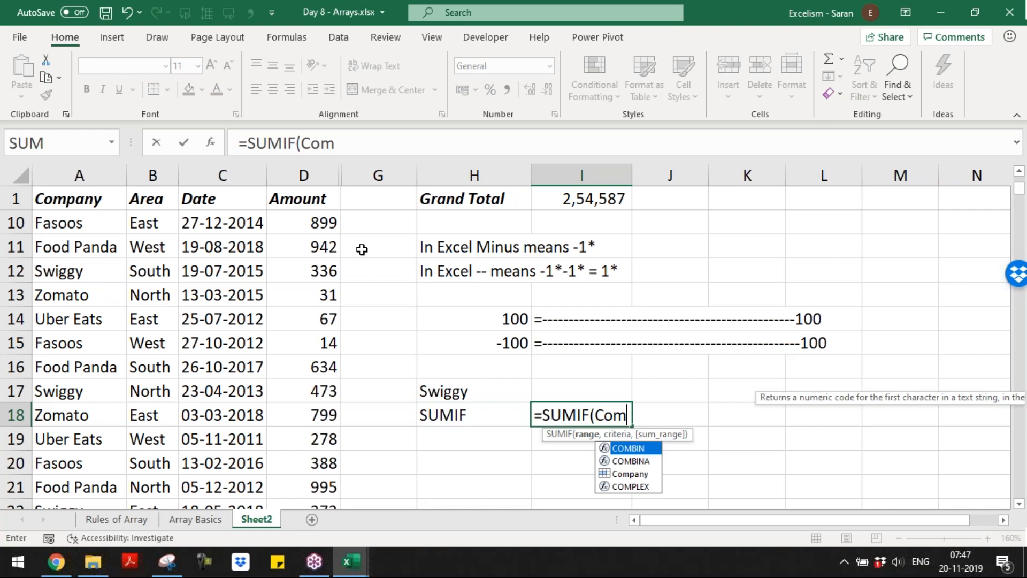
{"action": "type", "text": "pany,H17,Amount"}
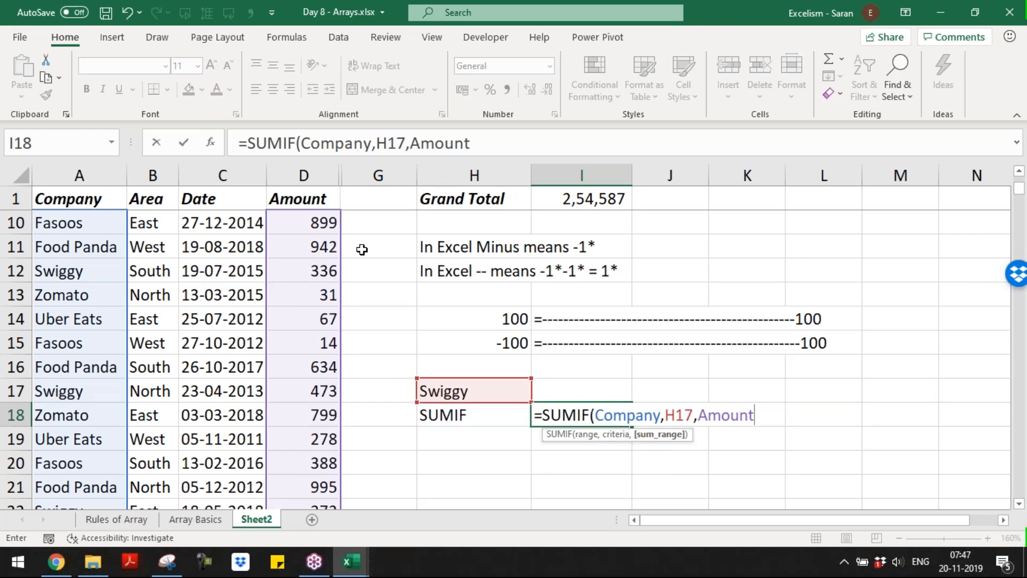
{"action": "key", "text": "Left"}
{"action": "scroll", "coordinate": [362, 249], "scroll_direction": "down", "scroll_amount": 3}
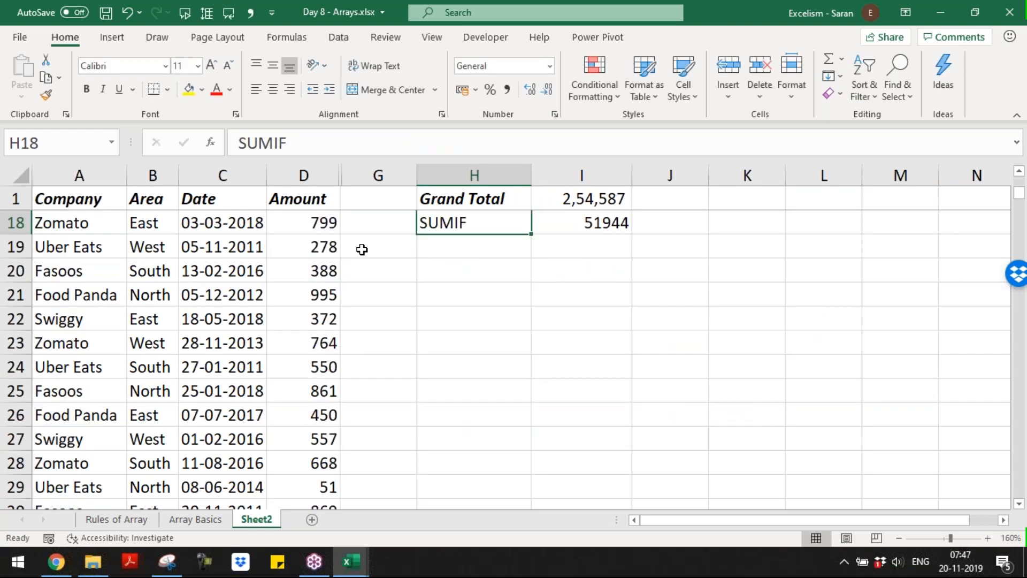
- Label H19 as SUMPRODUCT and write =SUMPRODUCT(Amount,(Company=H17)) in I19
{"action": "key", "text": "Down"}
{"action": "scroll", "coordinate": [363, 249], "scroll_direction": "up", "scroll_amount": 1}
{"action": "type", "text": "SUMPRODUCT"}
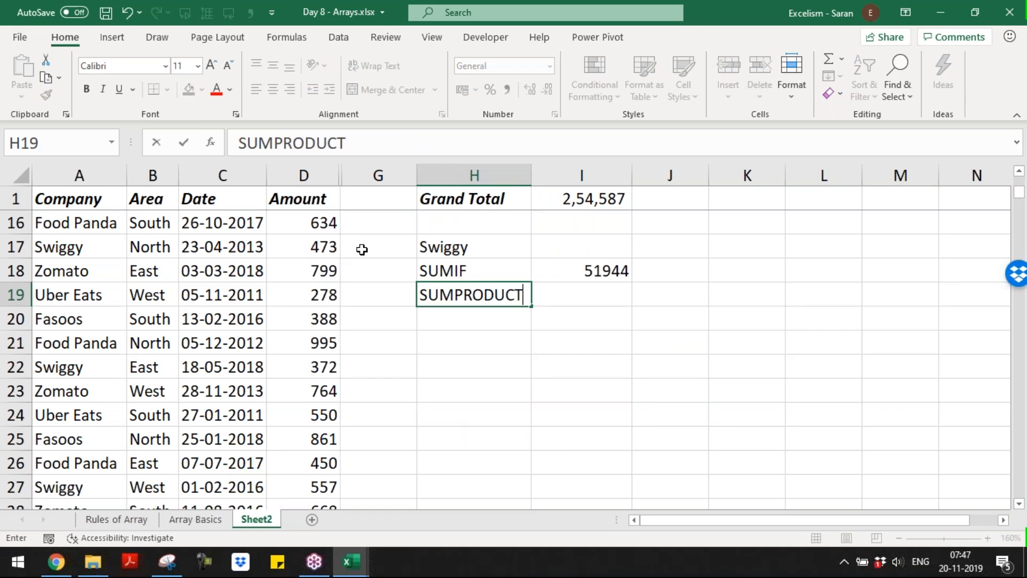
{"action": "key", "text": "Tab"}
{"action": "type", "text": "=SUMPRODUCT("}
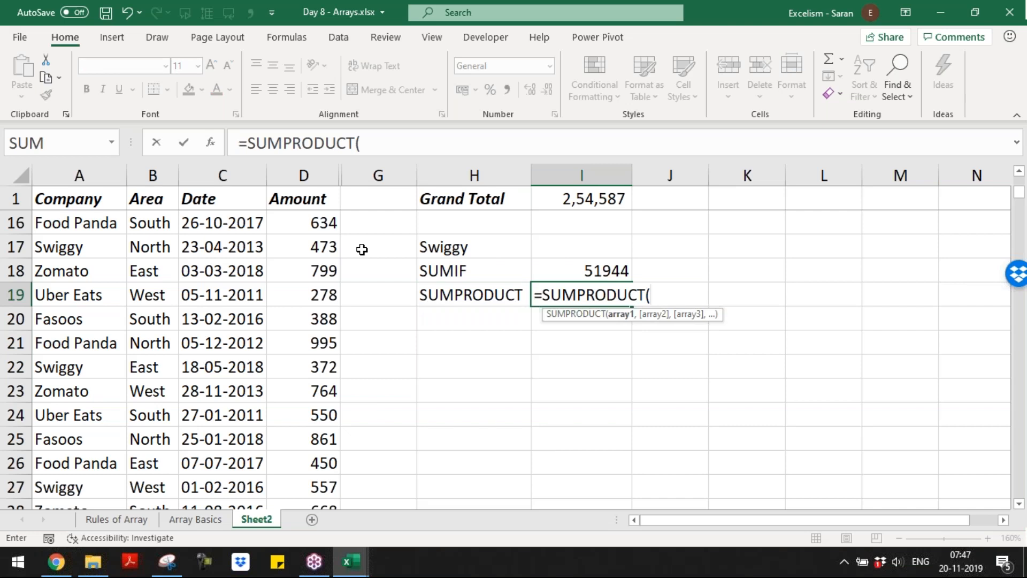
{"action": "type", "text": "Amon"}
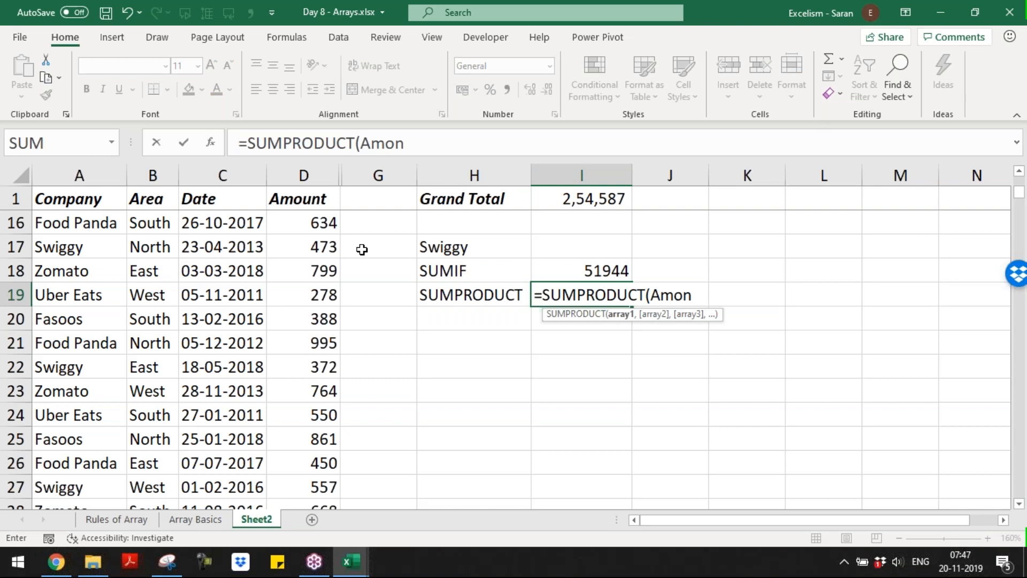
{"action": "key", "text": "BackSpace"}
{"action": "type", "text": "unt,"}
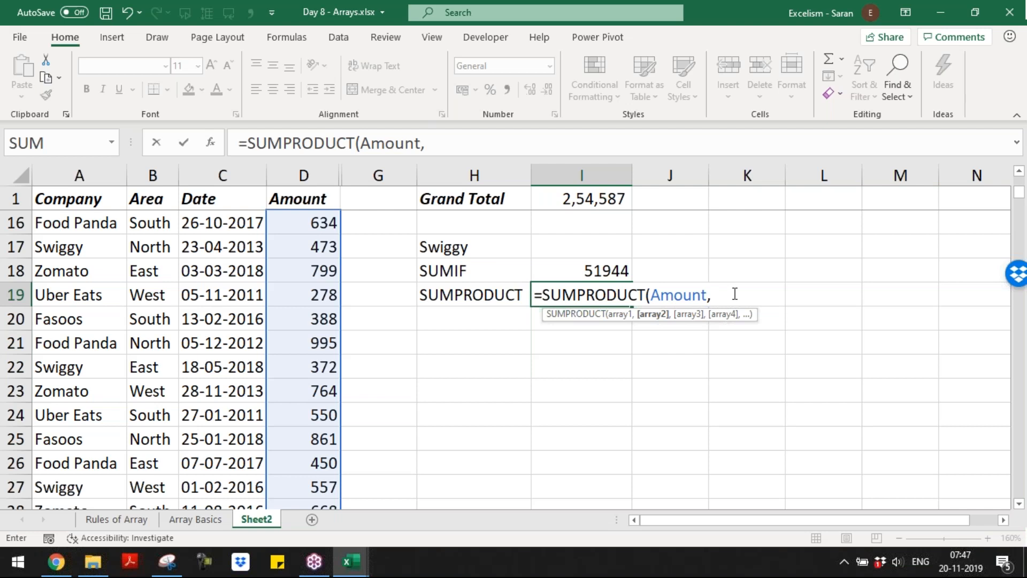
{"action": "type", "text": "(C"}
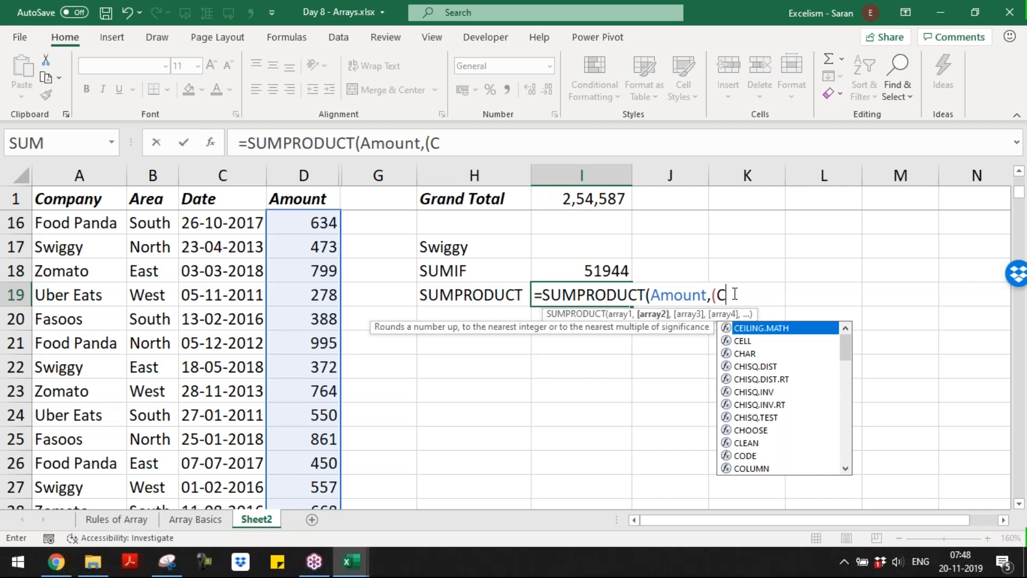
{"action": "type", "text": "ompany="}
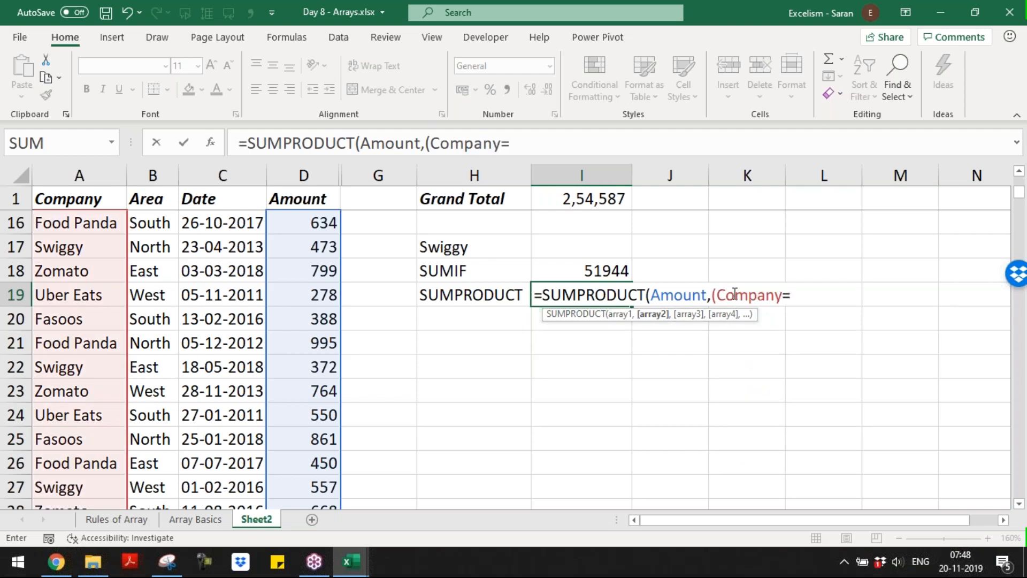
{"action": "left_click", "coordinate": [460, 247]}
{"action": "type", "text": "))"}
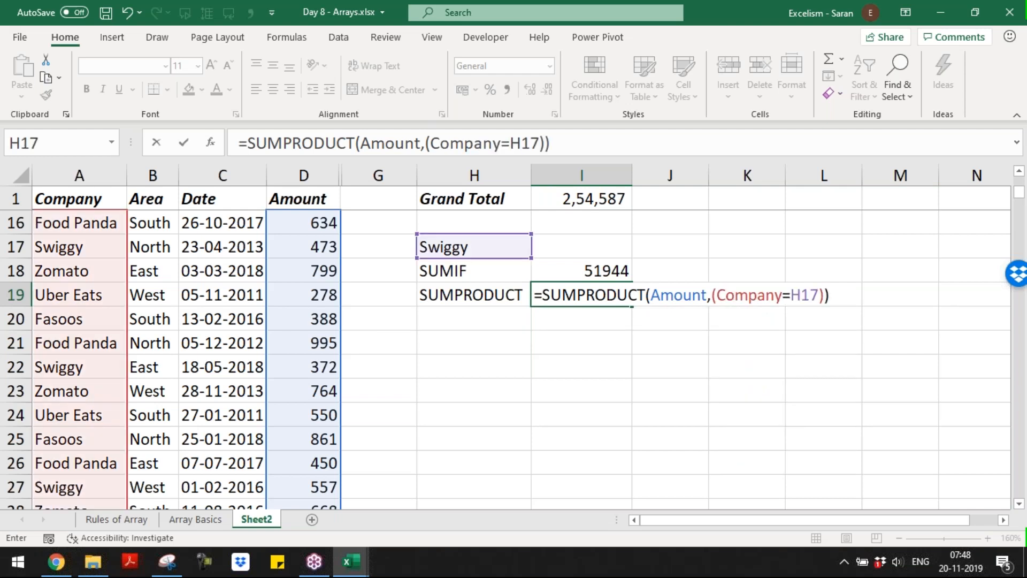
- Examine the Amount array and the Company=H17 comparison by evaluating each inside the I19 formula, restoring the formula text each time
{"action": "left_click_drag", "start_coordinate": [652, 294], "coordinate": [707, 295]}
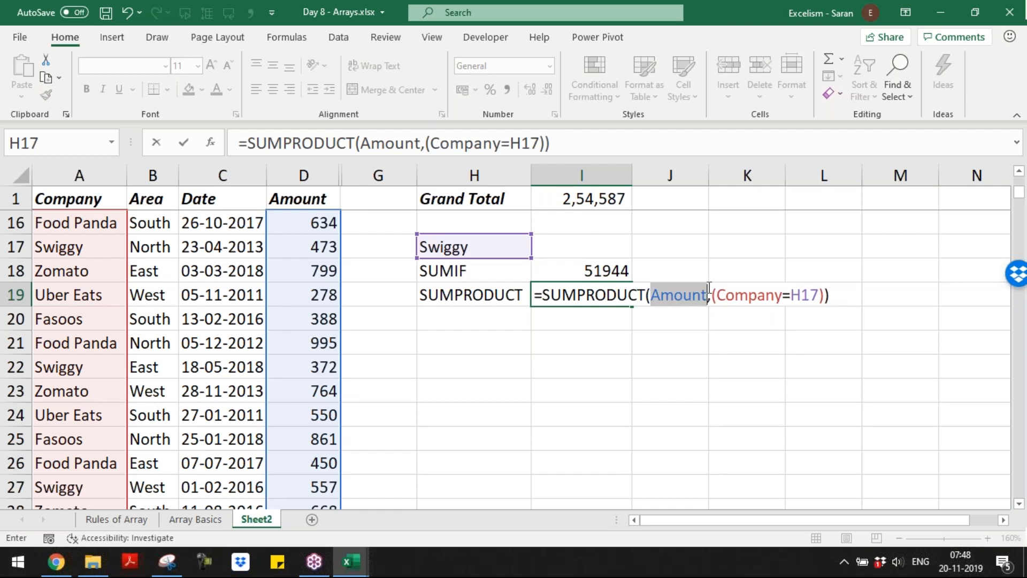
{"action": "key", "text": "F9"}
{"action": "key", "text": "ctrl+z"}
{"action": "left_click_drag", "start_coordinate": [711, 295], "coordinate": [824, 294]}
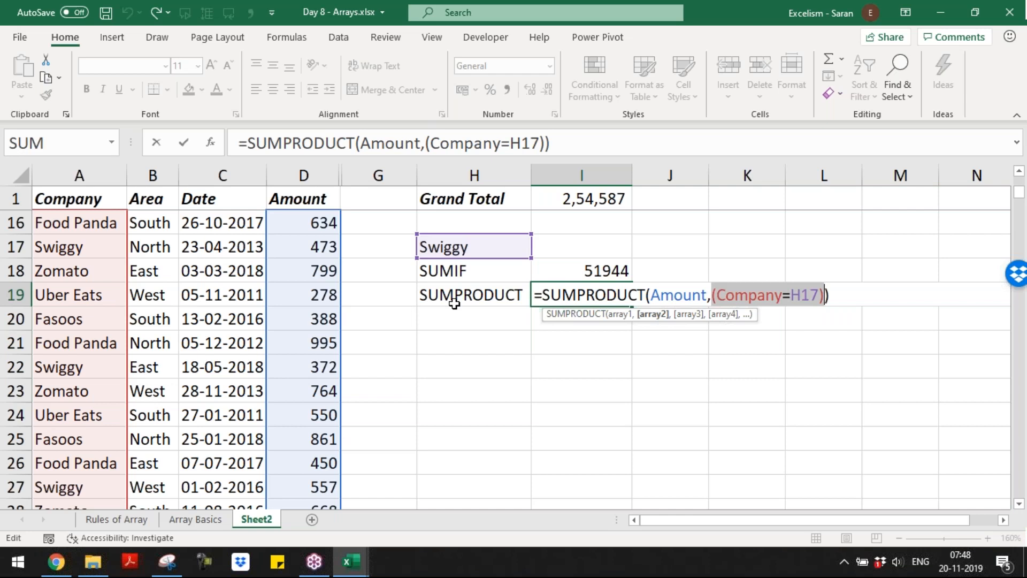
{"action": "double_click", "coordinate": [719, 294]}
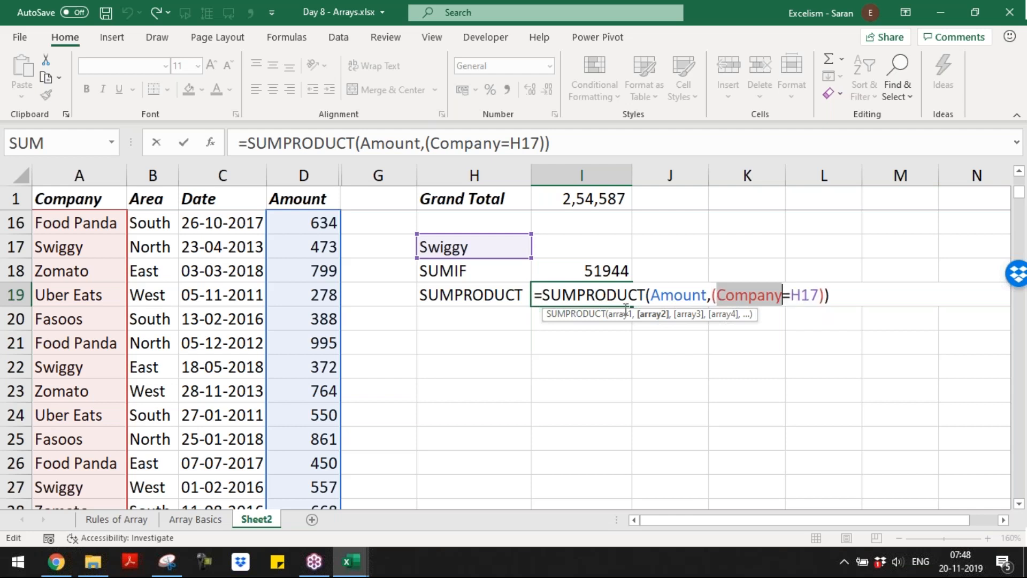
{"action": "double_click", "coordinate": [805, 295]}
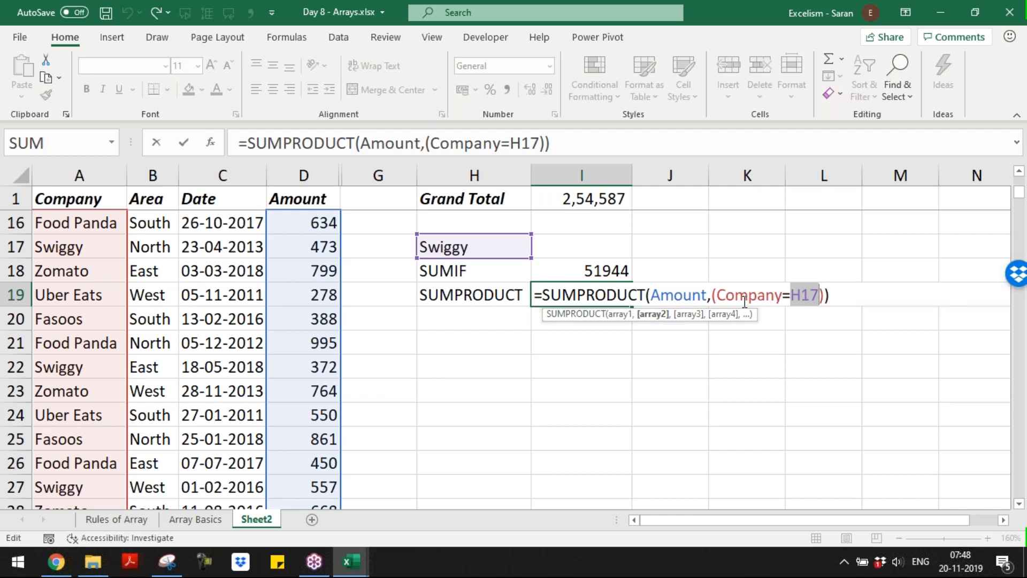
{"action": "left_click", "coordinate": [791, 295]}
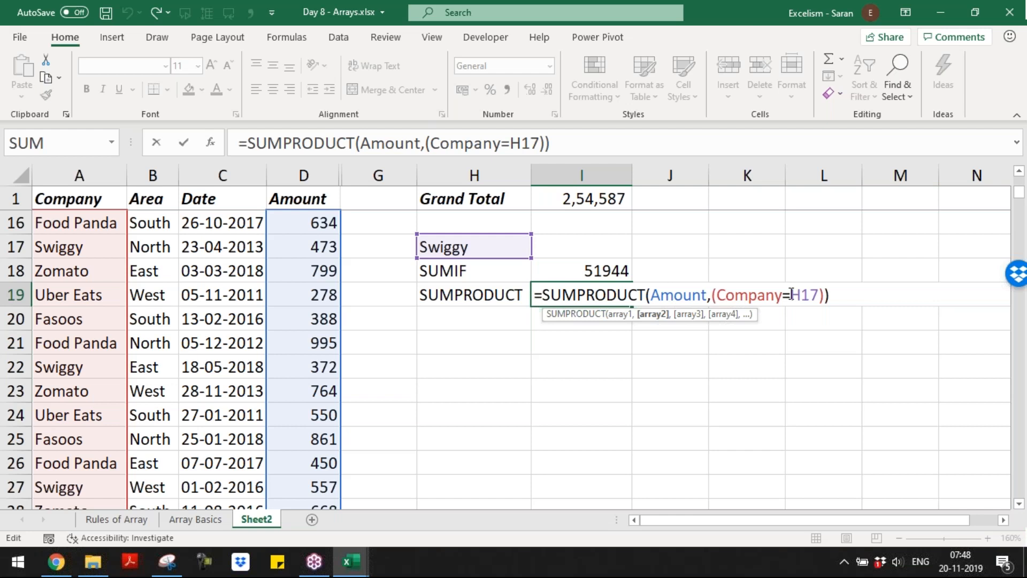
{"action": "double_click", "coordinate": [757, 292]}
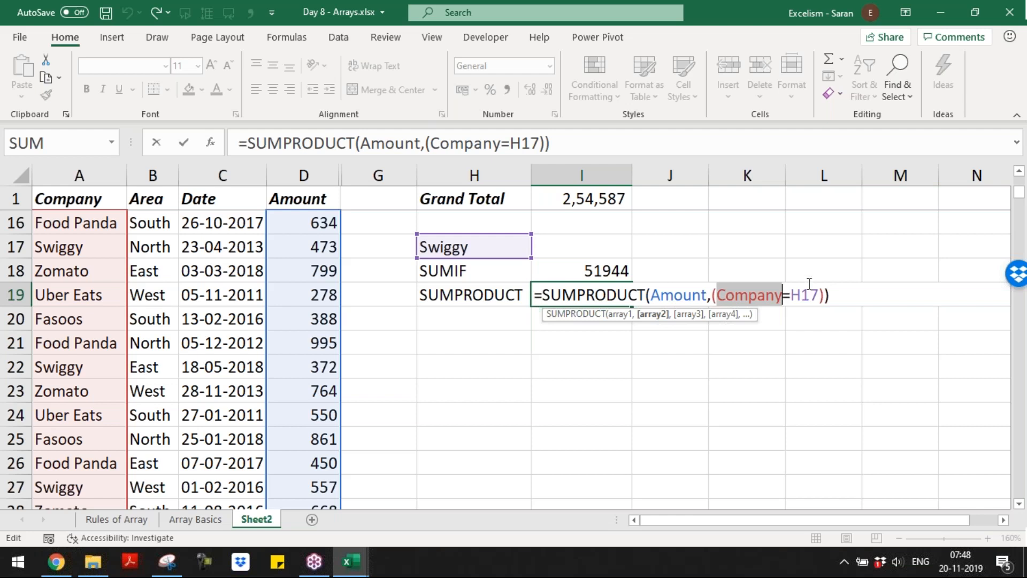
{"action": "left_click", "coordinate": [791, 294], "text": "shift"}
{"action": "key", "text": "F9"}
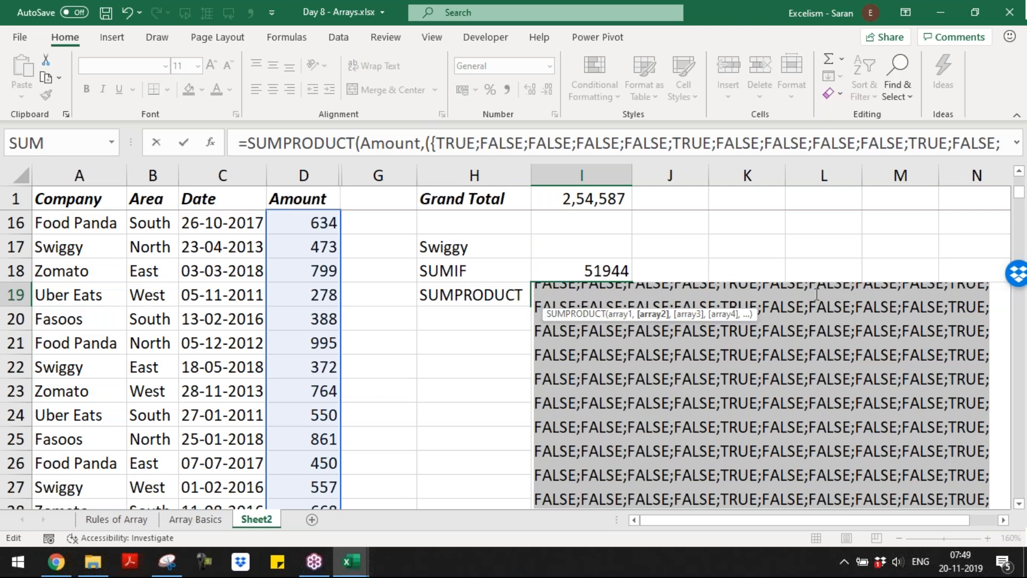
{"action": "key", "text": "ctrl+z"}
- Insert a double negative before (Company=H17), preview the converted array, and commit I19 as =SUMPRODUCT(Amount,--(Company=H17))
{"action": "key", "text": "Left"}
{"action": "type", "text": "--"}
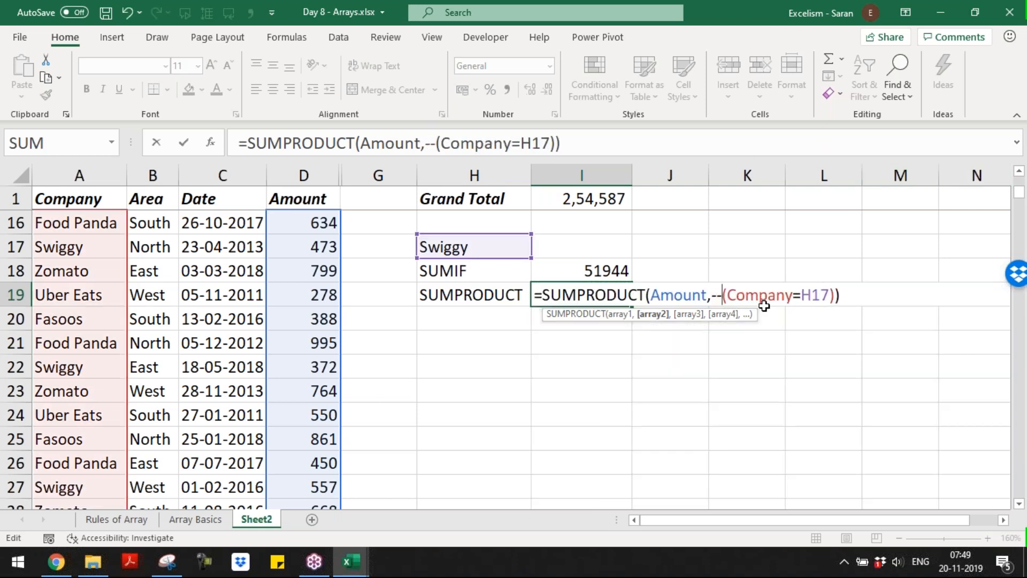
{"action": "left_click_drag", "start_coordinate": [713, 295], "coordinate": [825, 288]}
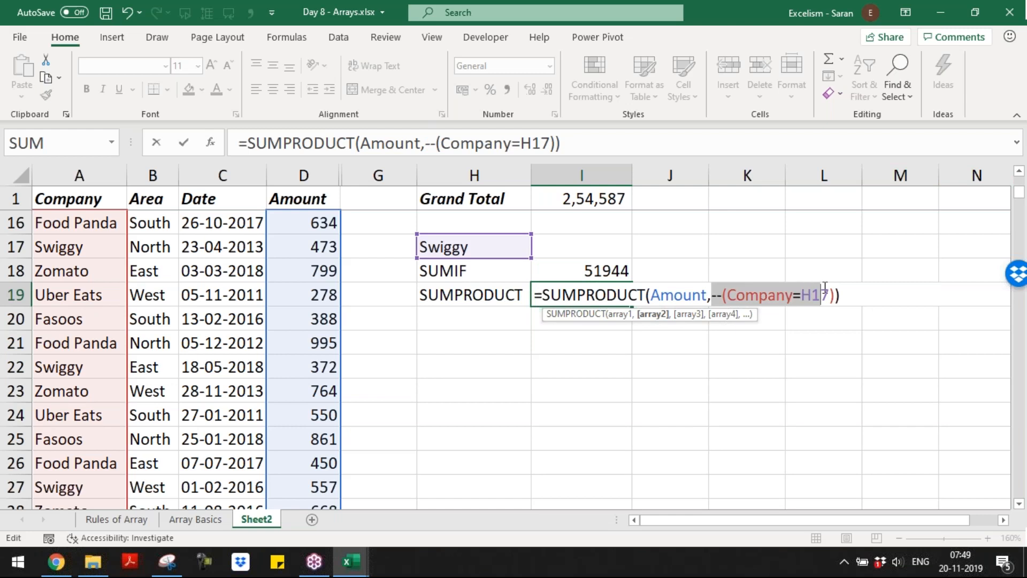
{"action": "left_click_drag", "start_coordinate": [824, 287], "coordinate": [826, 286]}
{"action": "key", "text": "F9"}
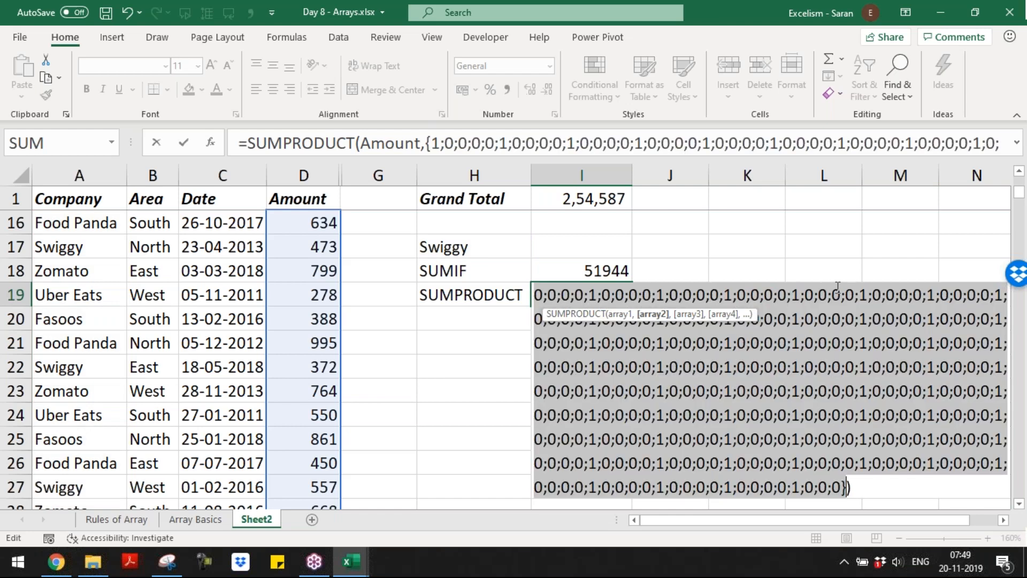
{"action": "key", "text": "ctrl+z"}
{"action": "key", "text": "Return"}
- Label H20 as SUM, removing the rest of the autocompleted word
{"action": "key", "text": "Left"}
{"action": "type", "text": "SUM"}
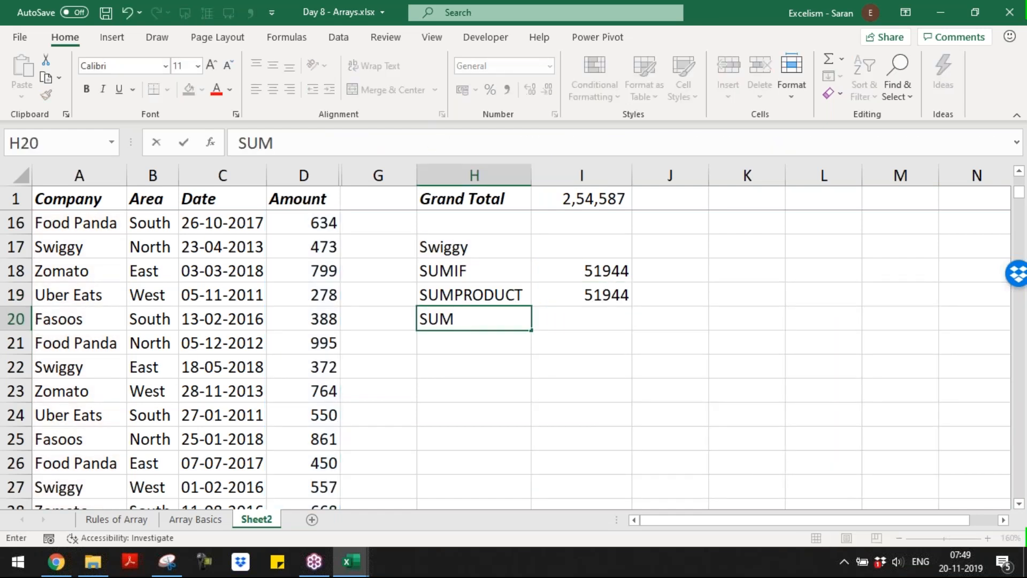
{"action": "type", "text": "PR"}
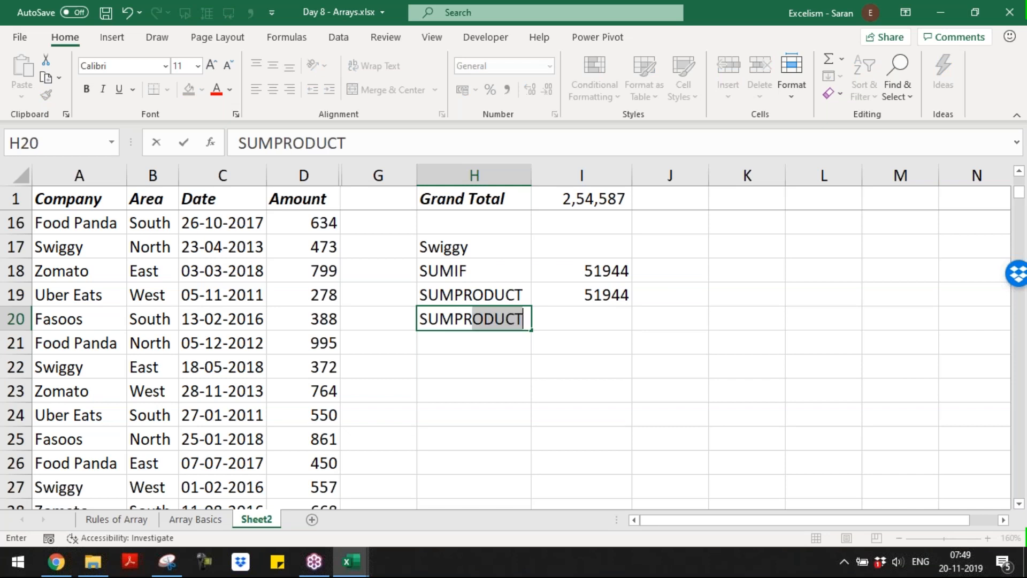
{"action": "type", "text": "ODUC"}
{"action": "key", "text": "BackSpace"}
{"action": "key", "text": "BackSpace"}
{"action": "key", "text": "BackSpace"}
{"action": "key", "text": "BackSpace"}
{"action": "key", "text": "BackSpace"}
{"action": "key", "text": "BackSpace"}
{"action": "key", "text": "BackSpace"}
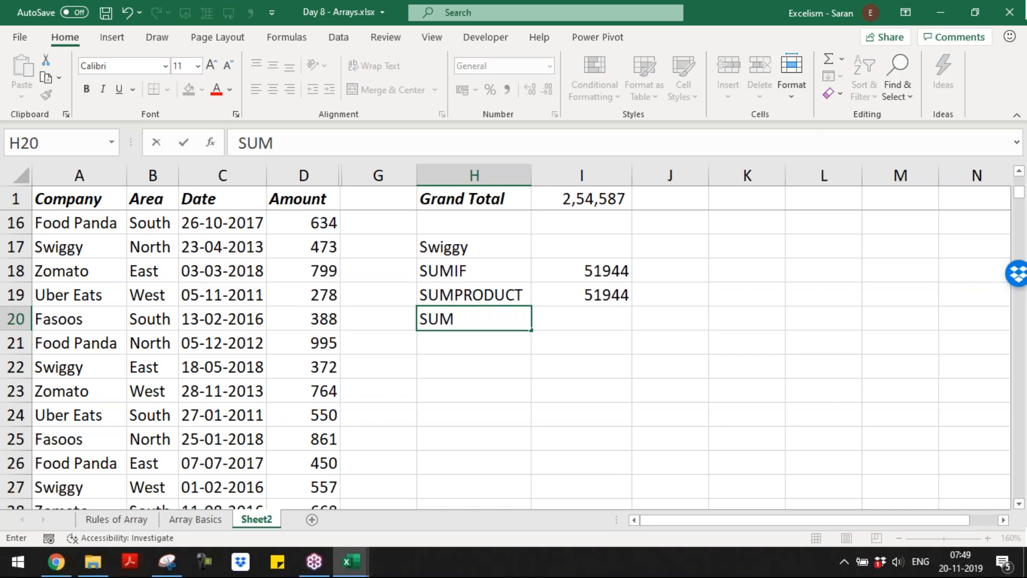
{"action": "key", "text": "Tab"}
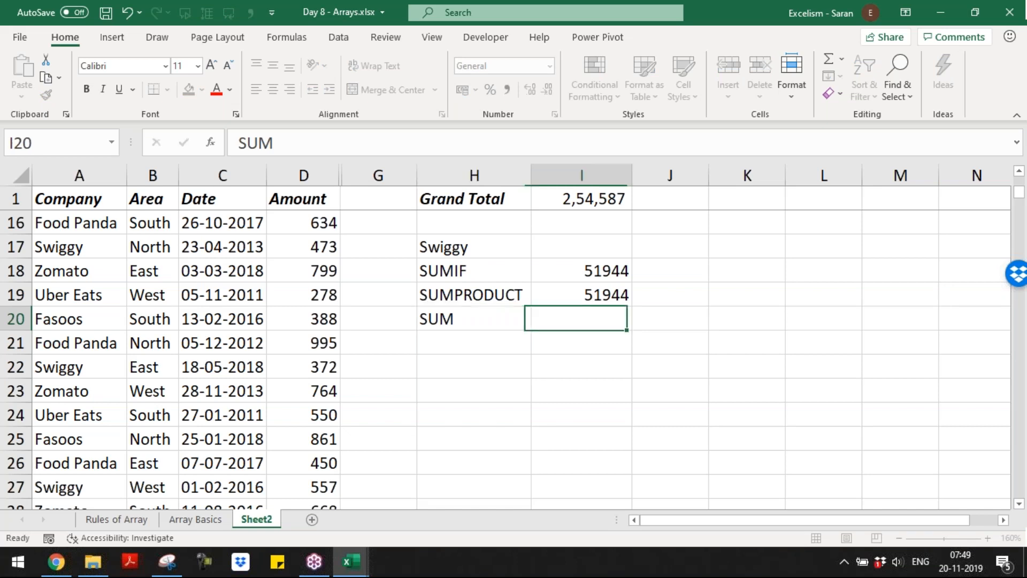
- Enter =SUM(Amount*(Company=H17)) in I20 as an array formula, checking its inner multiplication before committing
{"action": "type", "text": "=SUM("}
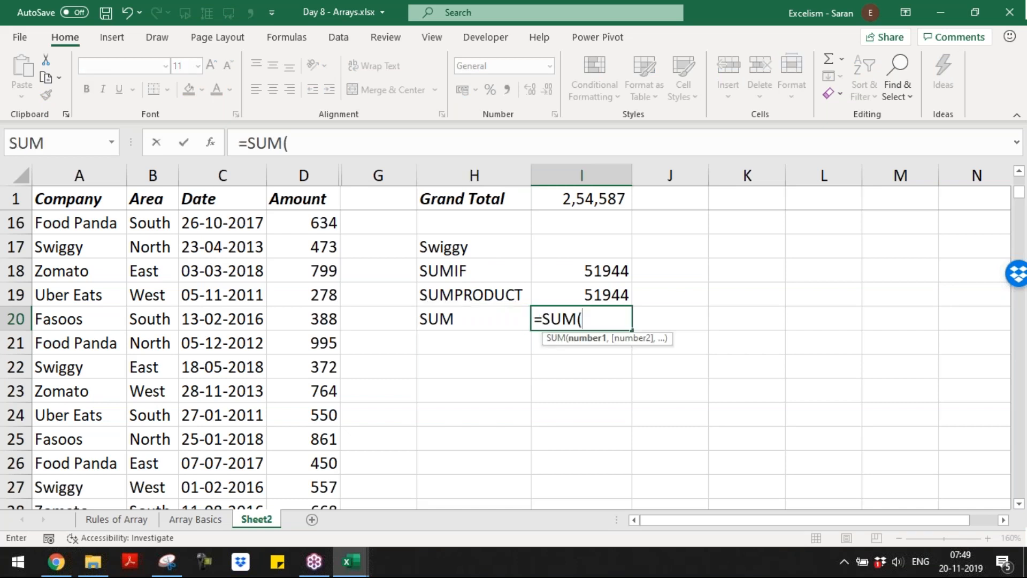
{"action": "type", "text": "Amount*"}
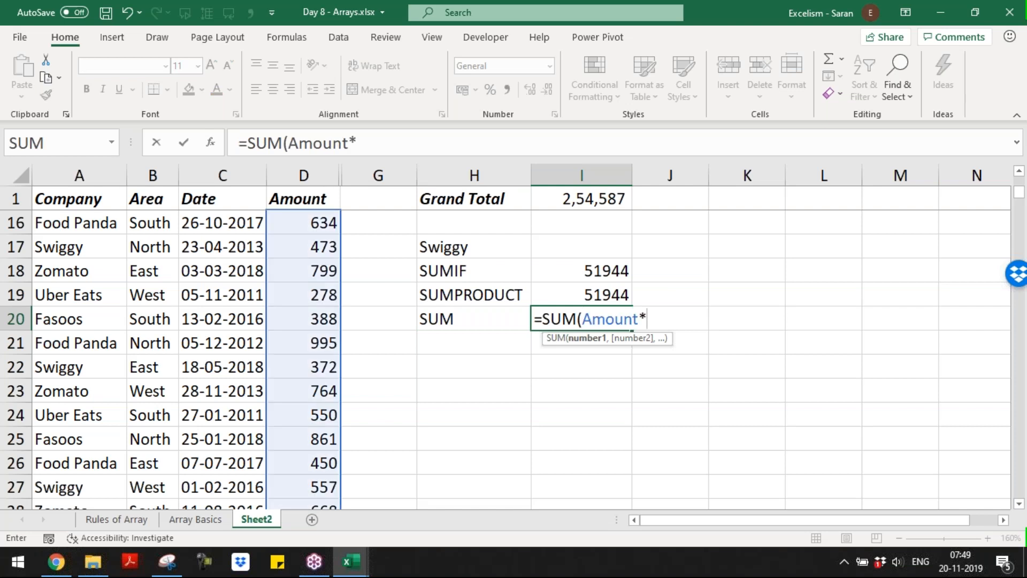
{"action": "type", "text": "(Com"}
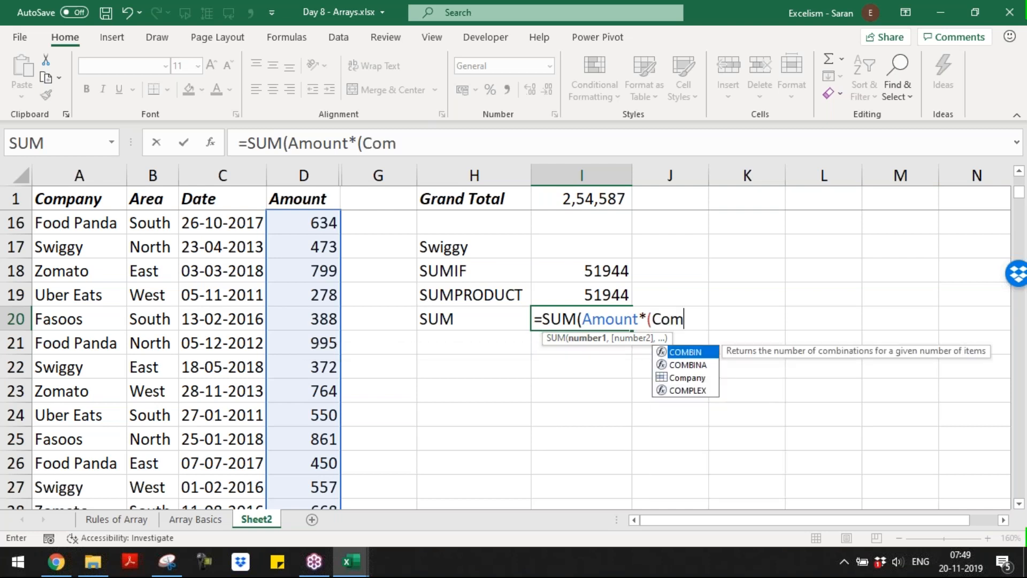
{"action": "type", "text": "pany"}
{"action": "key", "text": "Tab"}
{"action": "type", "text": "="}
{"action": "left_click", "coordinate": [487, 250]}
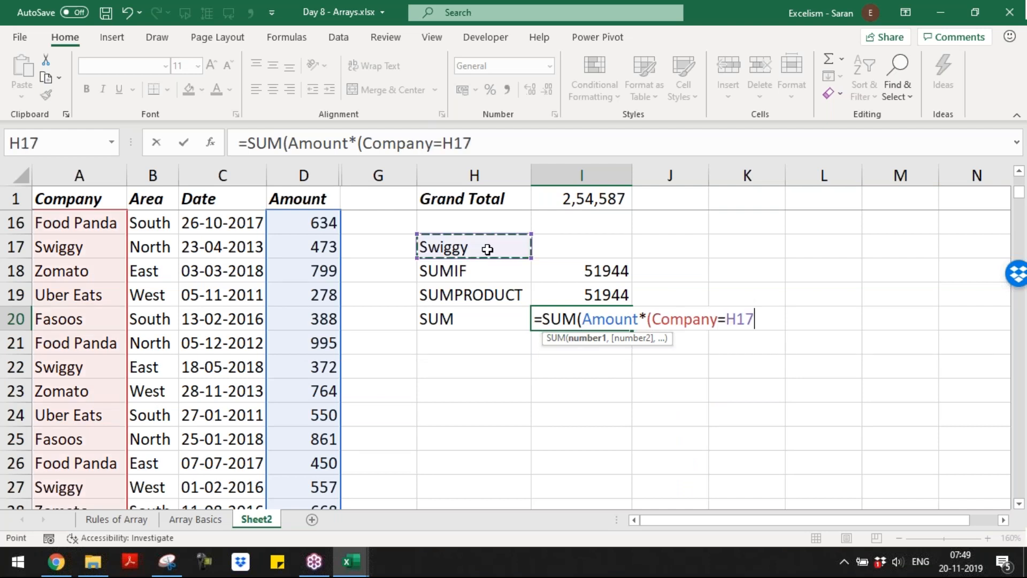
{"action": "type", "text": "))"}
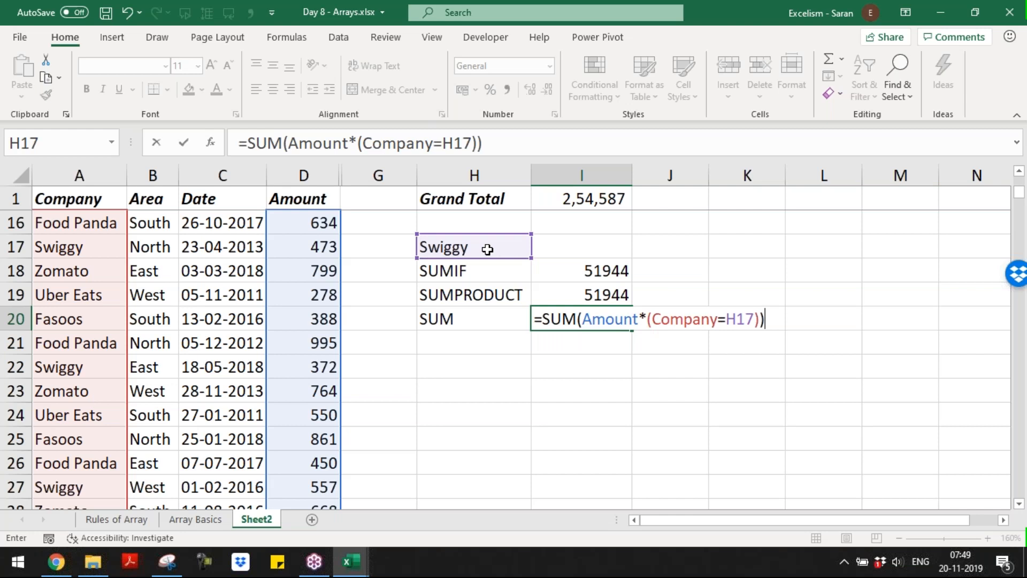
{"action": "left_click_drag", "start_coordinate": [581, 319], "coordinate": [760, 316]}
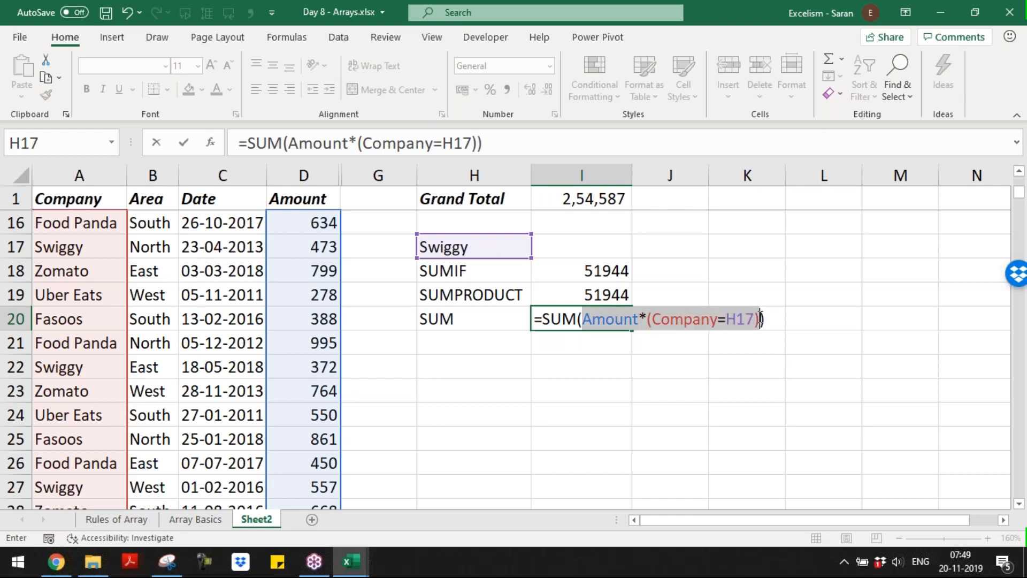
{"action": "key", "text": "F2"}
{"action": "key", "text": "F2"}
{"action": "key", "text": "F9"}
{"action": "key", "text": "ctrl+shift+Return"}
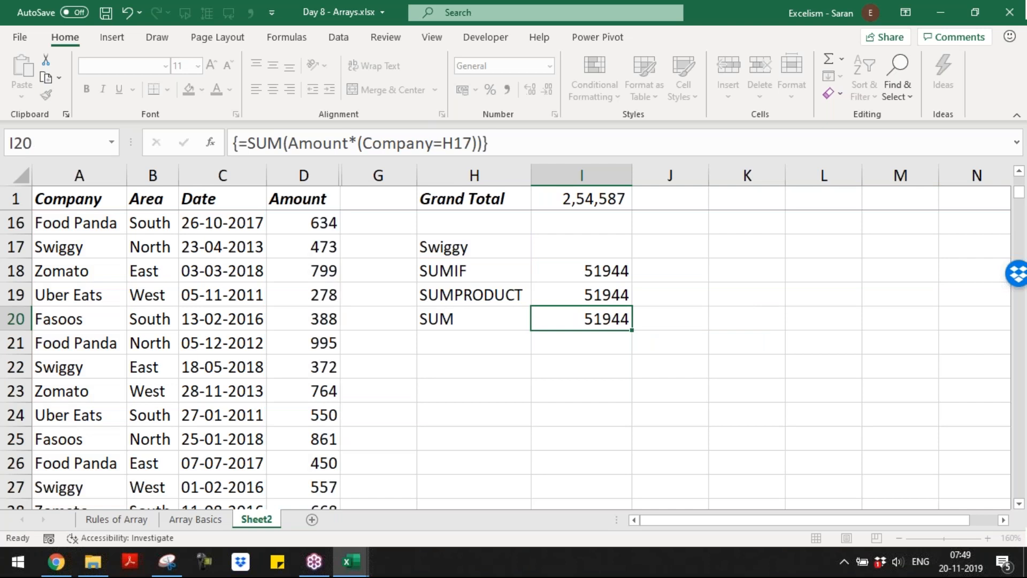
- Apply the comma number style to the three results in I18:I20
{"action": "key", "text": "Up"}
{"action": "key", "text": "Up"}
{"action": "key", "text": "Up"}
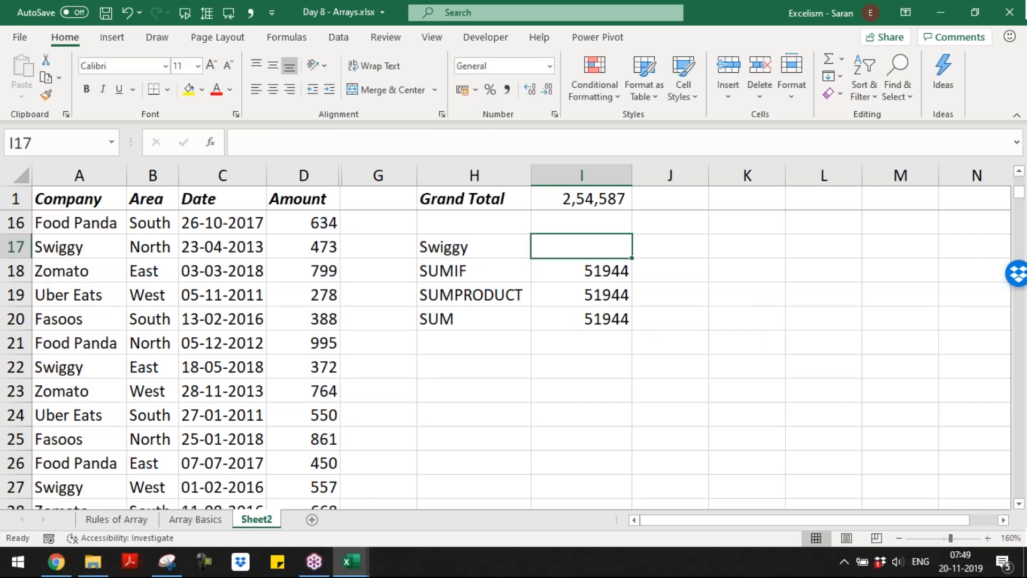
{"action": "key", "text": "Down"}
{"action": "key", "text": "ctrl+shift+Down"}
{"action": "left_click", "coordinate": [507, 90]}
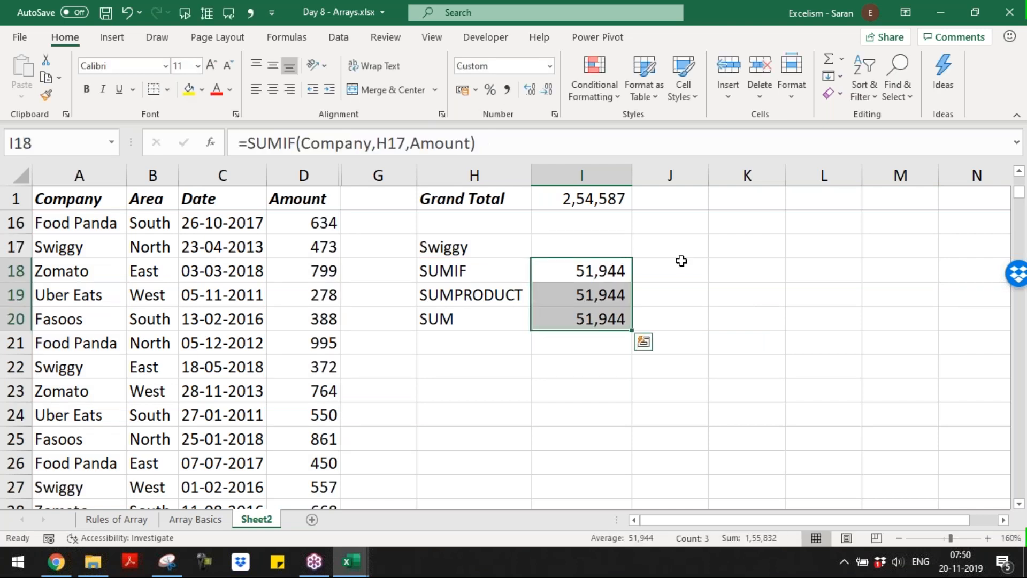
- Show the SUMIF formula as text in J18 with =FORMULATEXT(I18)
{"action": "left_click", "coordinate": [679, 264]}
{"action": "type", "text": "=formu"}
{"action": "key", "text": "Tab"}
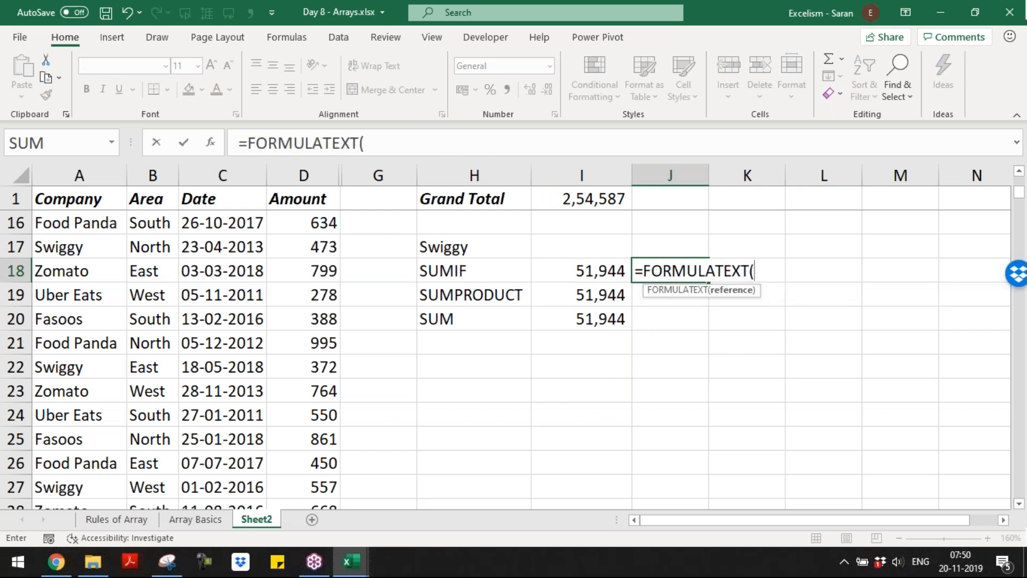
{"action": "key", "text": "Left"}
{"action": "key", "text": "Return"}
{"action": "key", "text": "Up"}
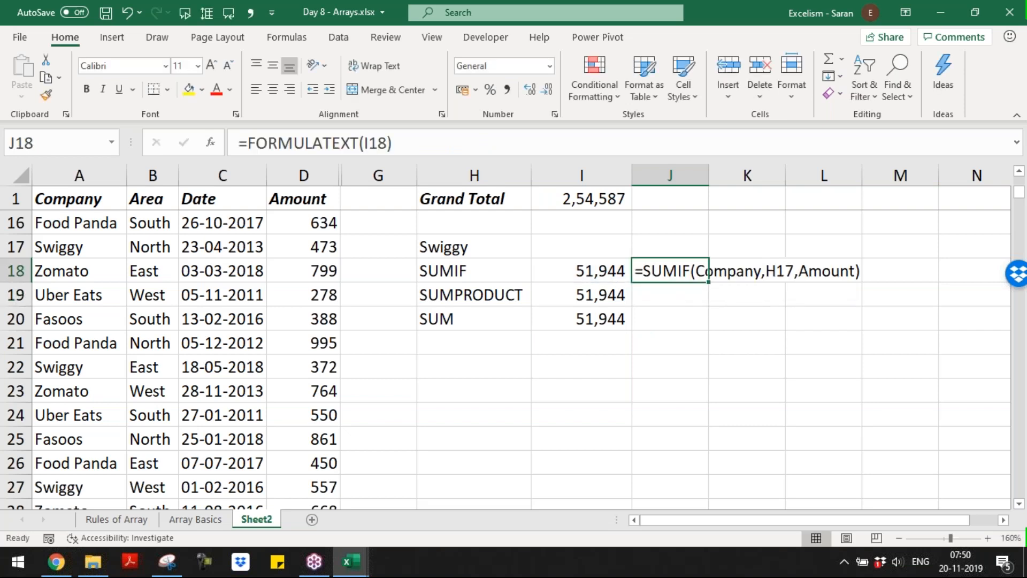
- Copy the FORMULATEXT formula from J18 into J19:J20
{"action": "key", "text": "ctrl+c"}
{"action": "key", "text": "Down"}
{"action": "key", "text": "shift+Down"}
{"action": "key", "text": "Return"}
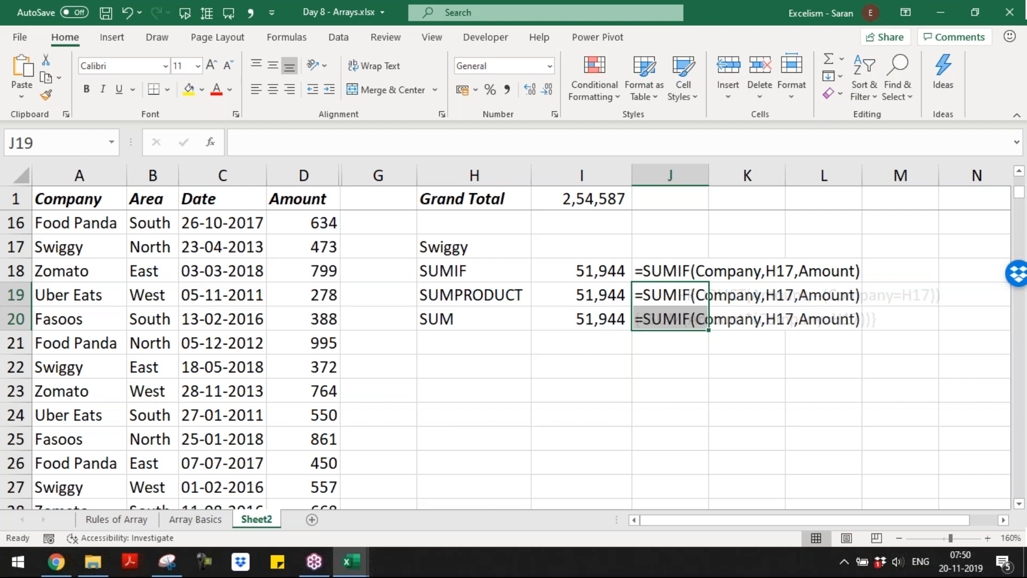
- Enter the two criteria for the next example, Swiggy in H22 and East in I22
{"action": "key", "text": "Down"}
{"action": "key", "text": "Down"}
{"action": "key", "text": "Down"}
{"action": "key", "text": "Left"}
{"action": "key", "text": "Left"}
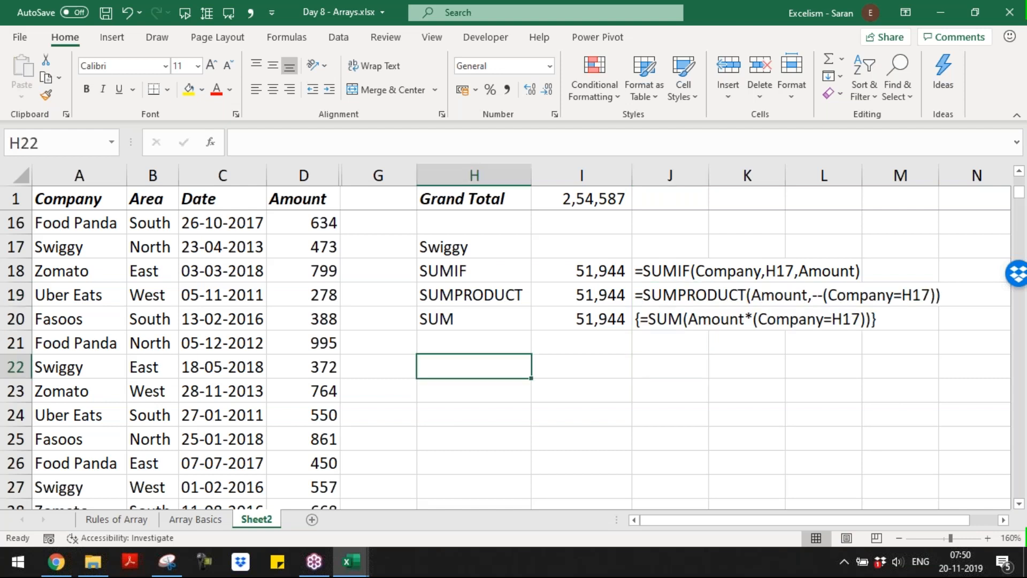
{"action": "type", "text": "S"}
{"action": "type", "text": "S"}
{"action": "type", "text": "w"}
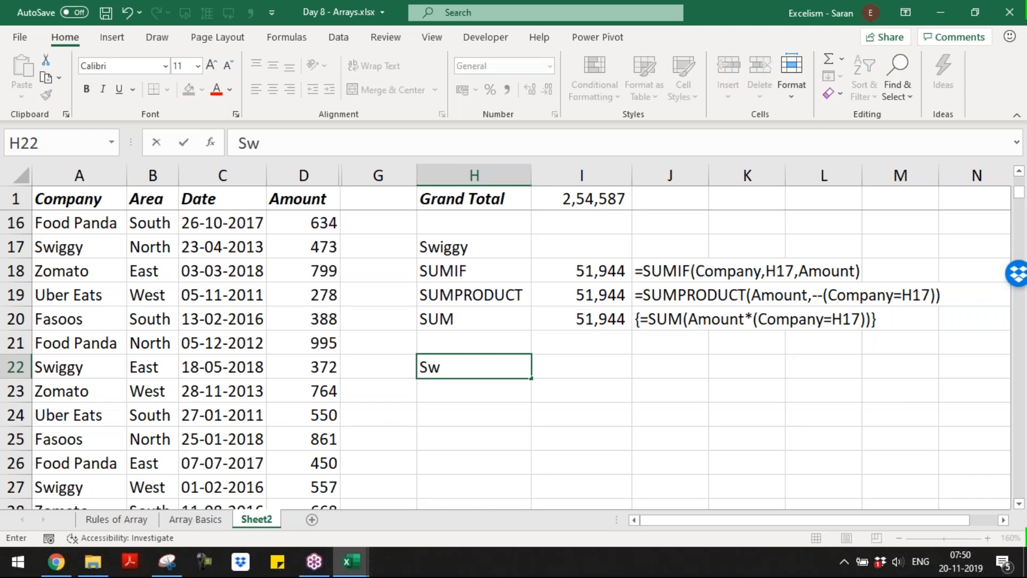
{"action": "key", "text": "Tab"}
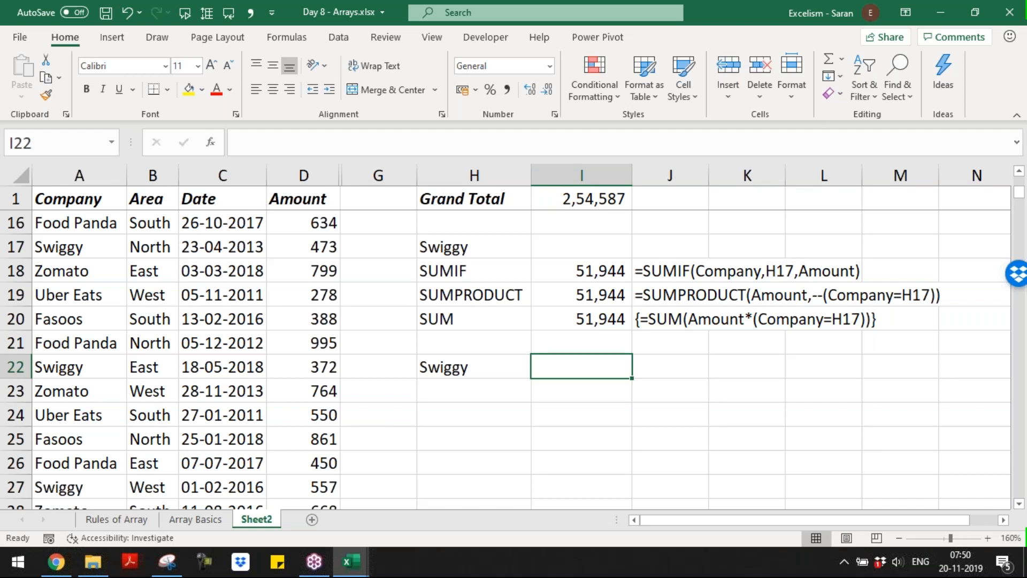
{"action": "type", "text": "East"}
{"action": "key", "text": "Return"}
{"action": "key", "text": "Return"}
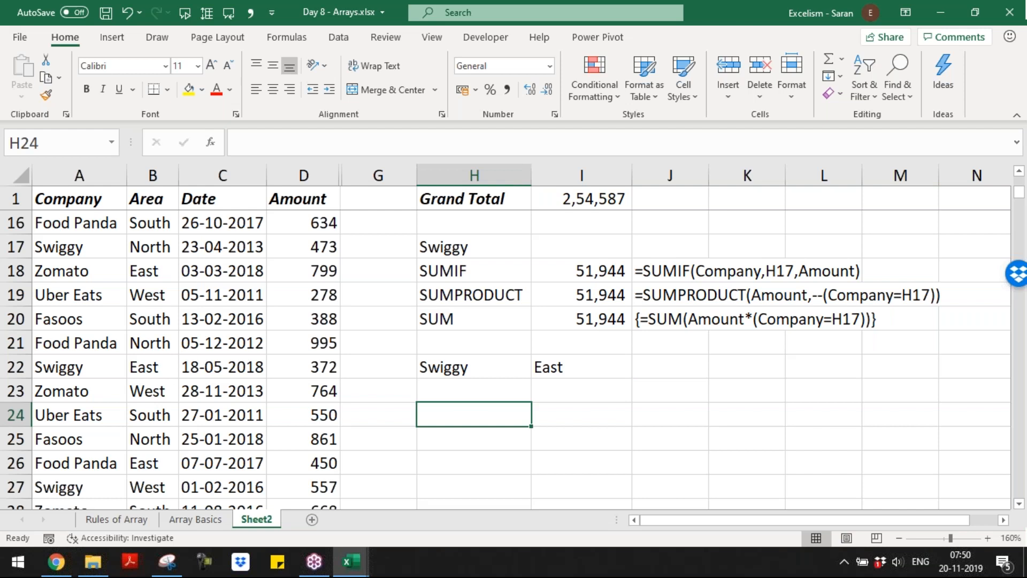
- Label H24 as SUMIFS and enter =SUMIFS(Amount,Company,H22,Area,I22) in I24
{"action": "type", "text": "SUMIFS"}
{"action": "key", "text": "Tab"}
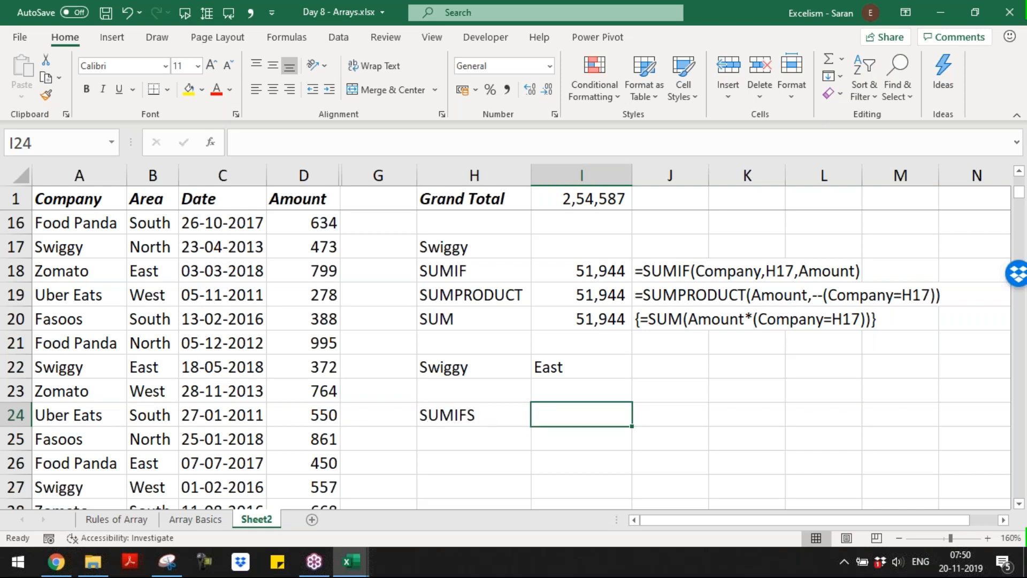
{"action": "scroll", "coordinate": [513, 343], "scroll_direction": "down", "scroll_amount": 2}
{"action": "type", "text": "="}
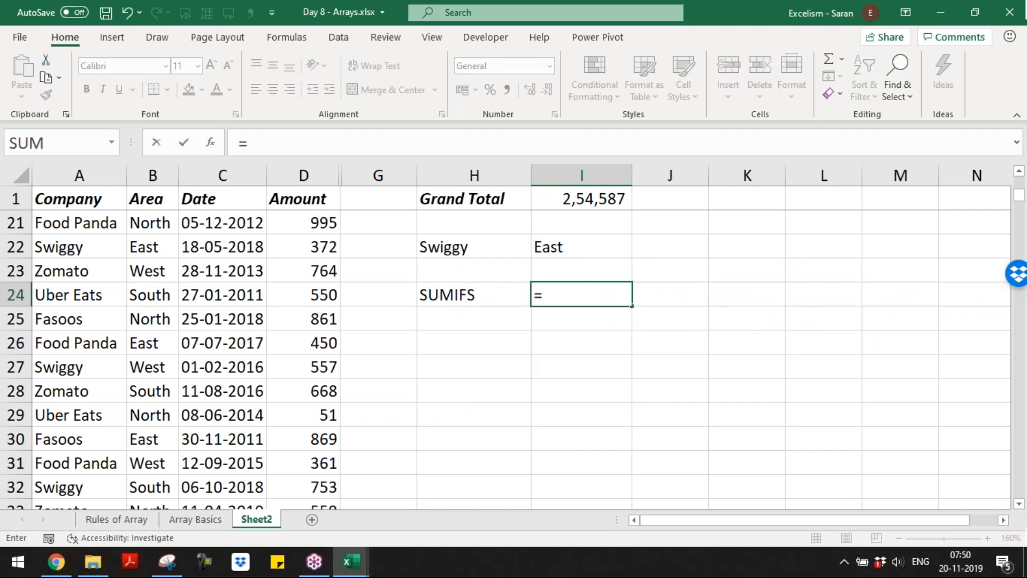
{"action": "type", "text": "SUMIFS("}
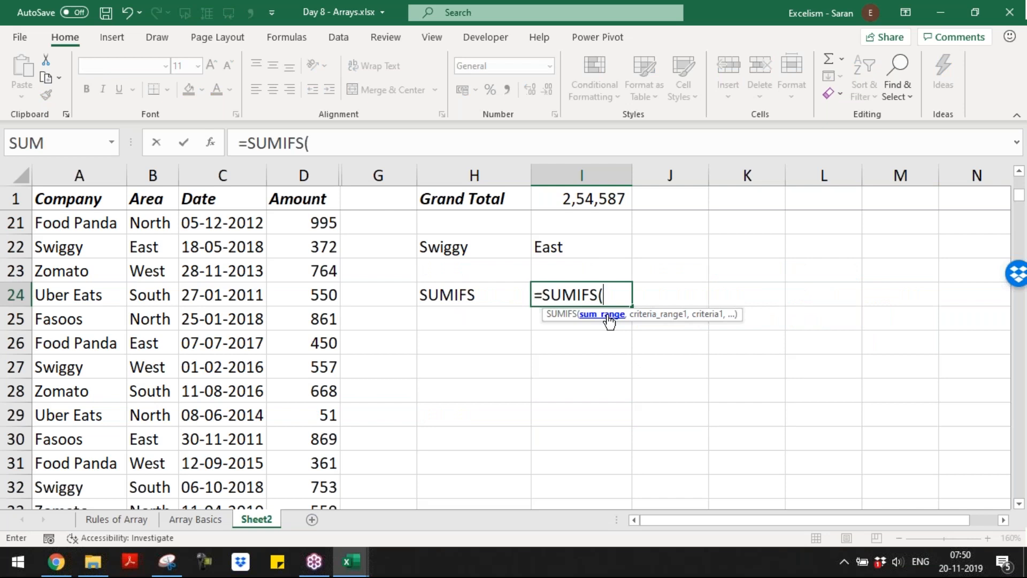
{"action": "type", "text": "Amount,"}
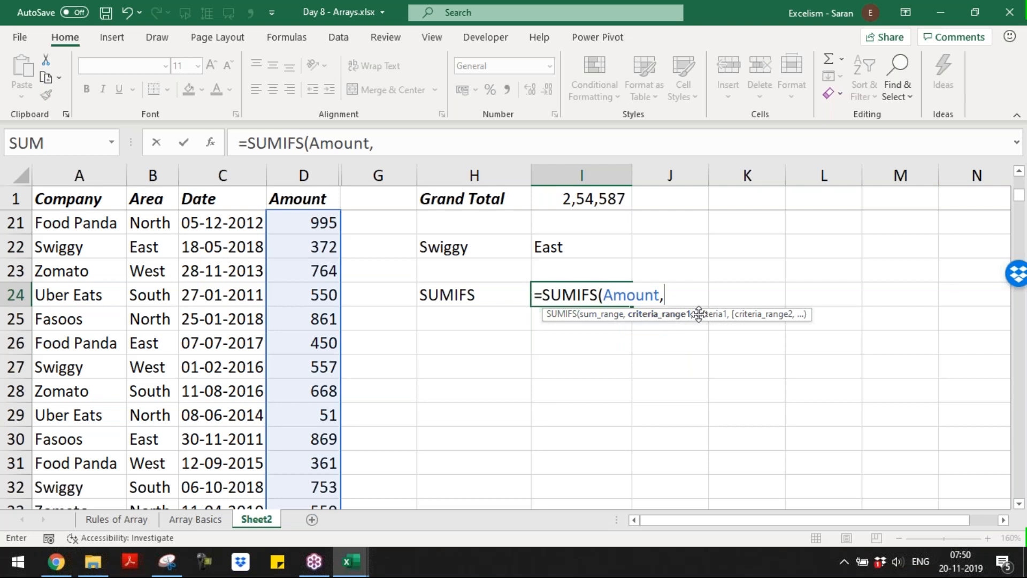
{"action": "type", "text": "C"}
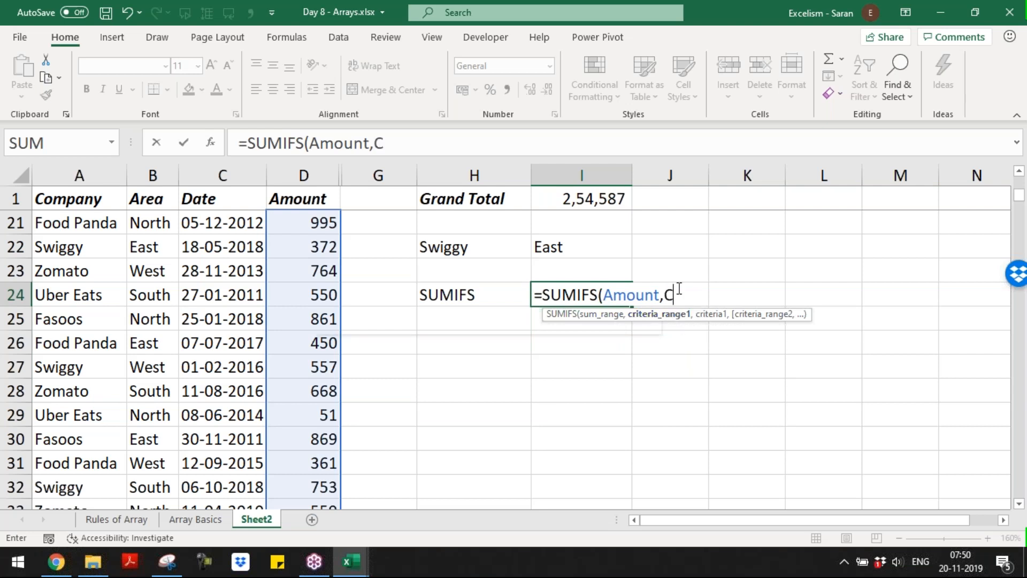
{"action": "type", "text": "omp"}
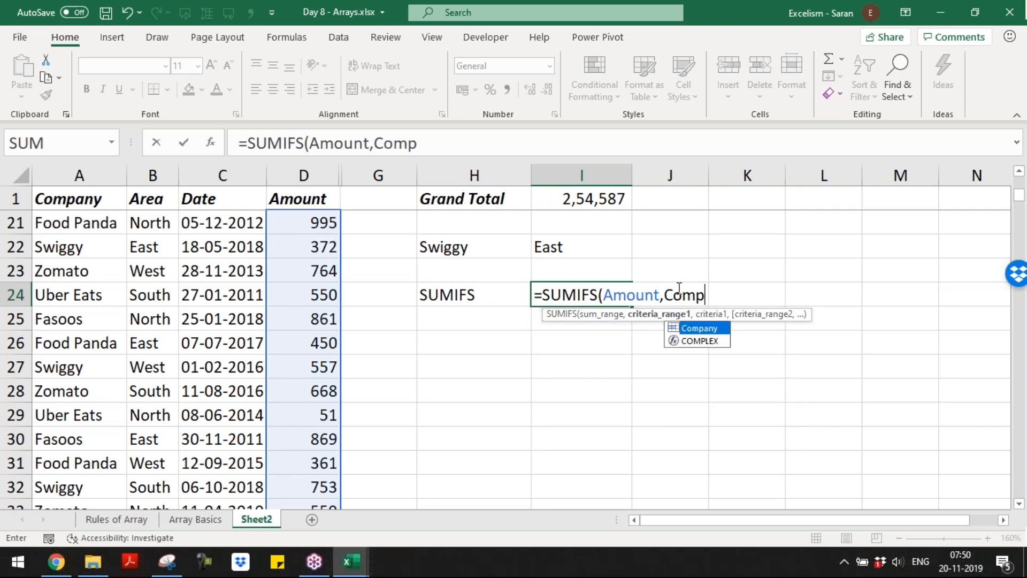
{"action": "key", "text": "Tab"}
{"action": "type", "text": ","}
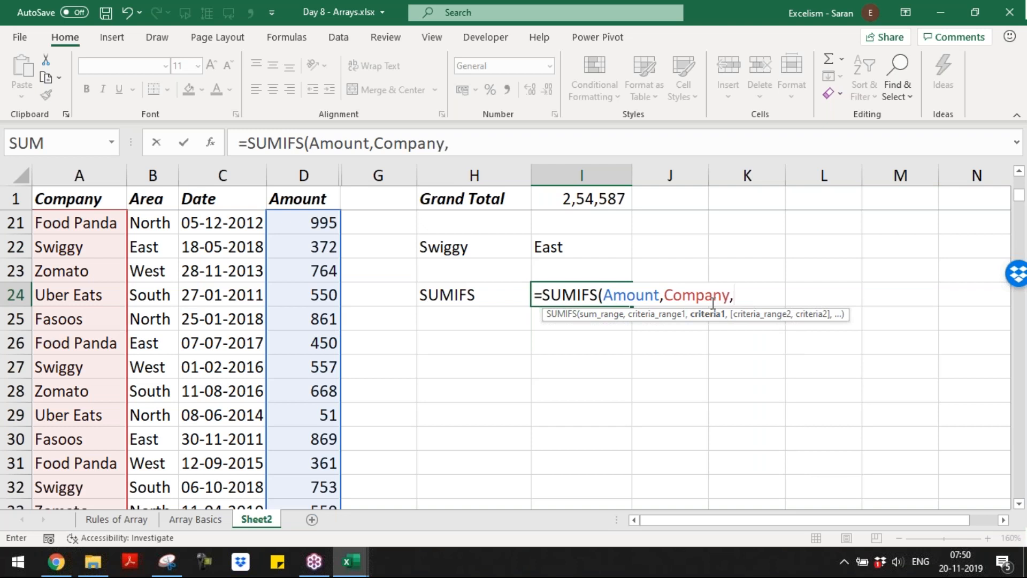
{"action": "left_click", "coordinate": [514, 253]}
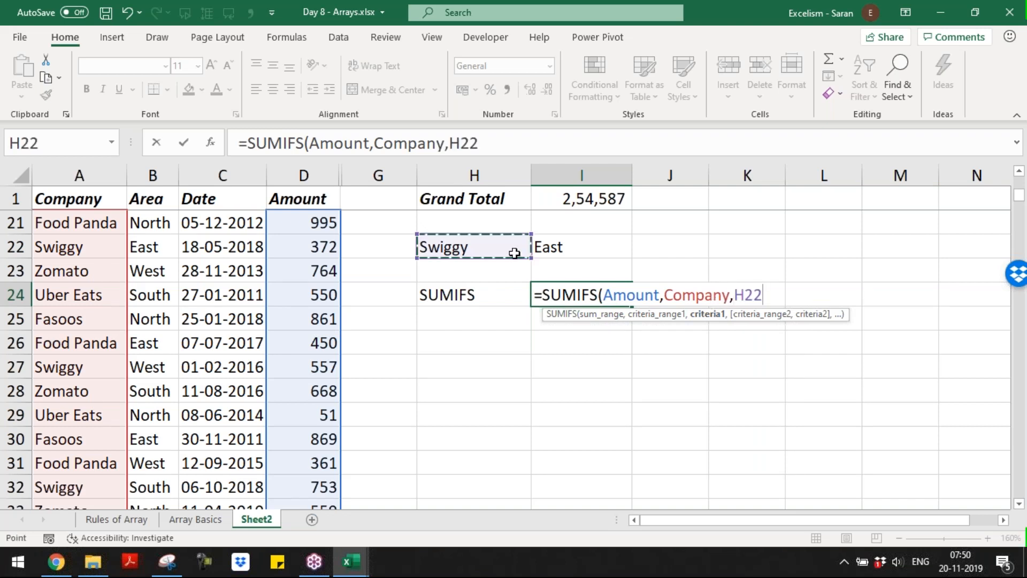
{"action": "type", "text": ","}
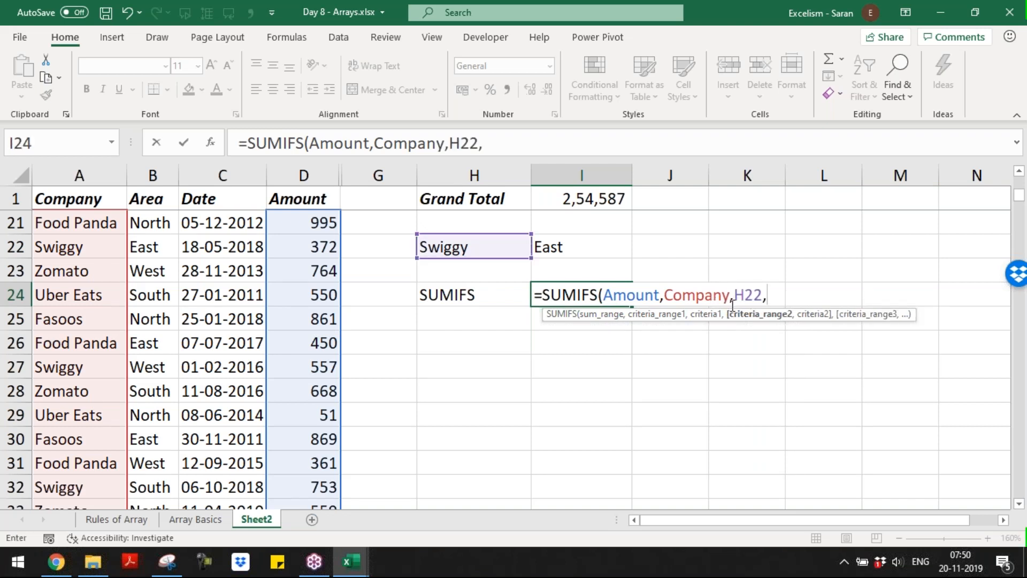
{"action": "type", "text": "Area,"}
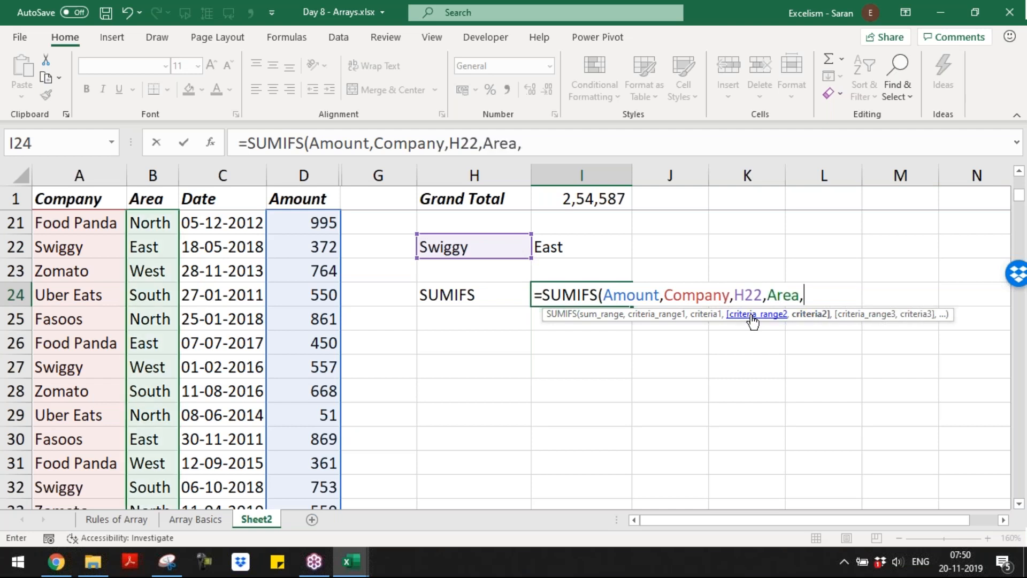
{"action": "left_click", "coordinate": [620, 252]}
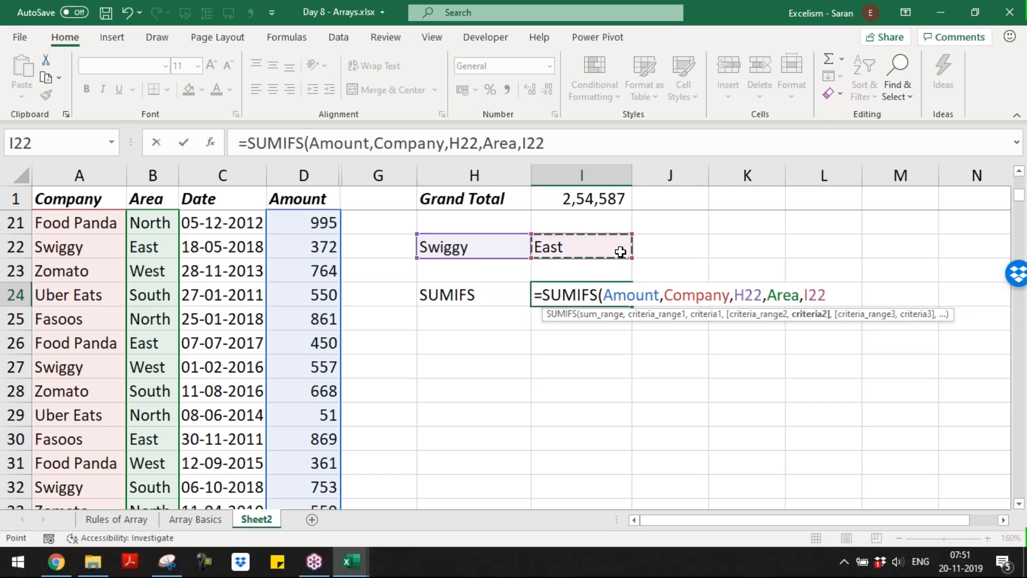
{"action": "type", "text": ")"}
{"action": "key", "text": "ctrl+Return"}
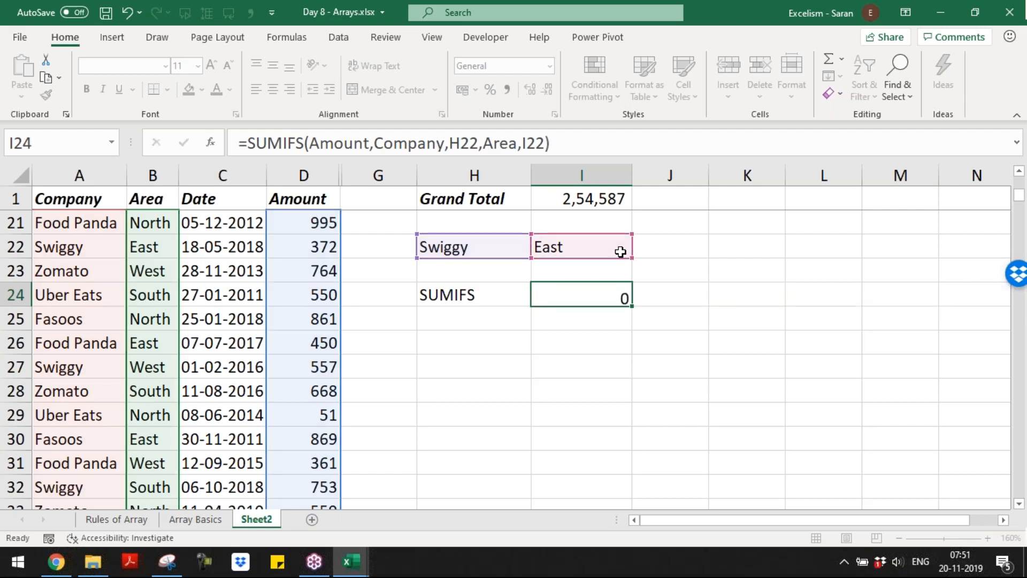
{"action": "key", "text": "Return"}
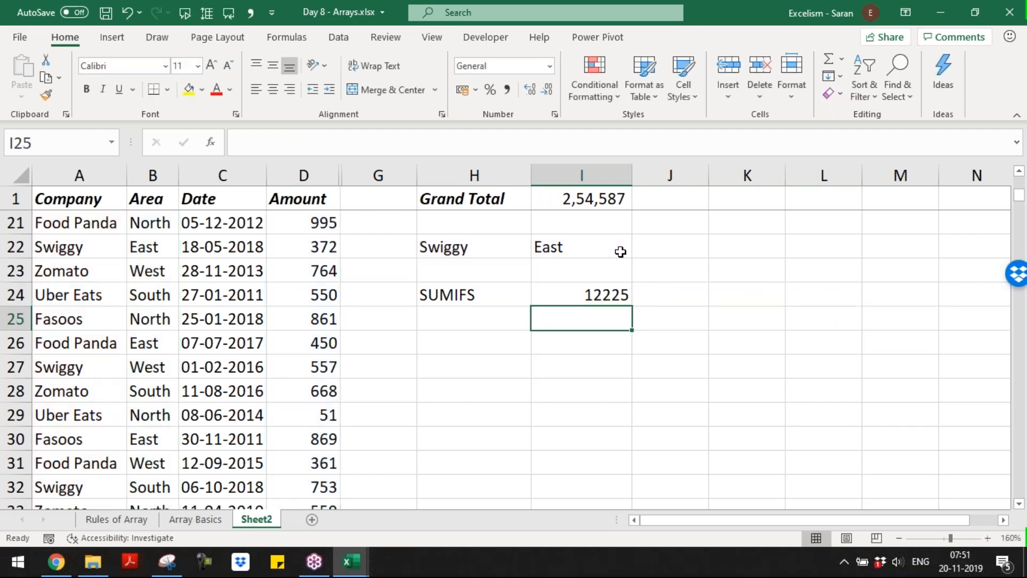
- Format the SUMIFS result in I24 with the comma number style and no decimals
{"action": "key", "text": "Up"}
{"action": "left_click", "coordinate": [506, 90]}
{"action": "left_click", "coordinate": [549, 92]}
{"action": "left_click", "coordinate": [550, 92]}
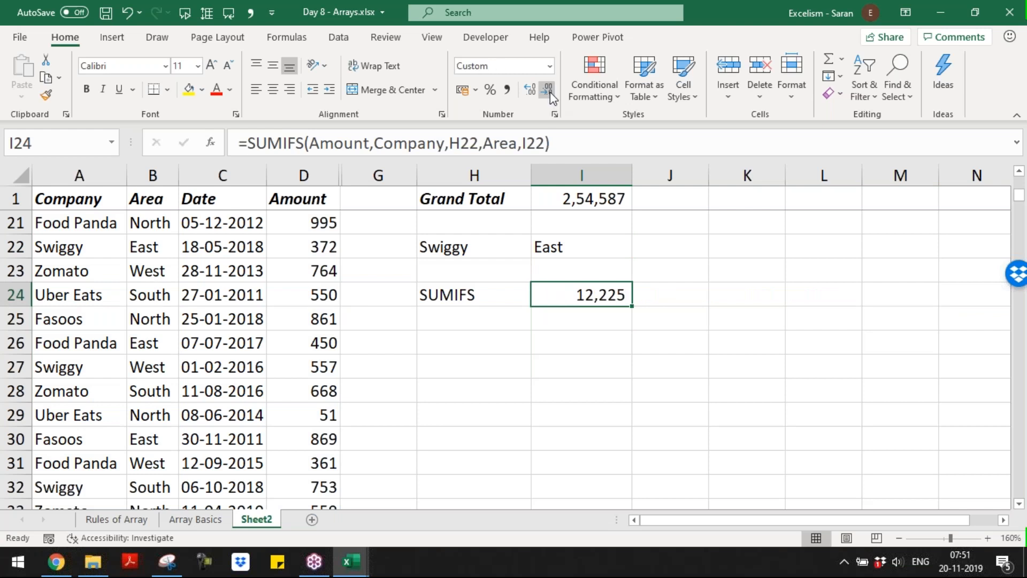
- Show the SUMIFS formula as text in J24 with FORMULATEXT referring to I24
{"action": "key", "text": "Right"}
{"action": "type", "text": "=f"}
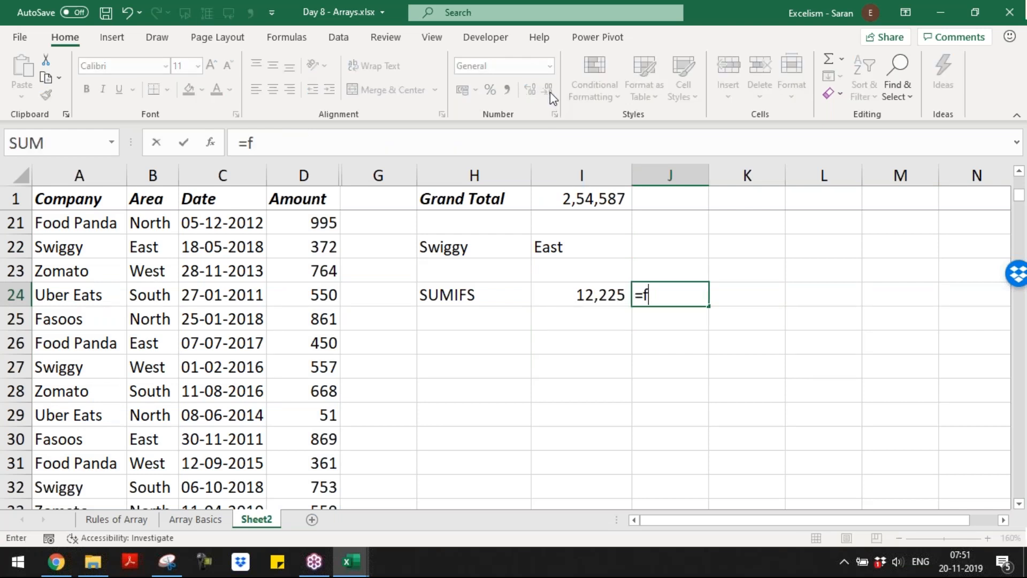
{"action": "type", "text": "orm"}
{"action": "key", "text": "Tab"}
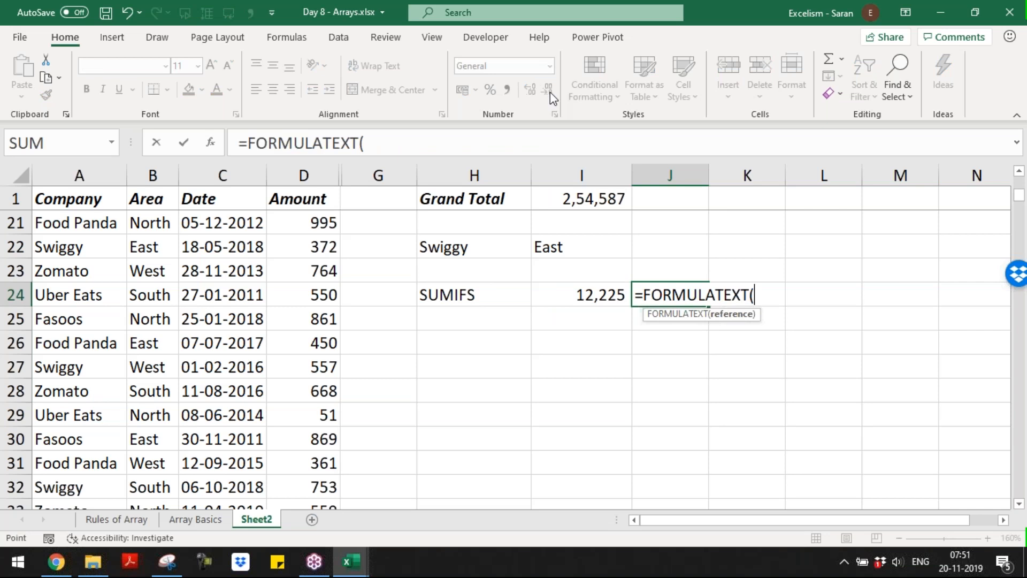
{"action": "key", "text": "Left"}
{"action": "key", "text": "Return"}
- Enter the label SUMPRODUCT in H25, below the SUMIFS label
{"action": "key", "text": "Left"}
{"action": "key", "text": "Left"}
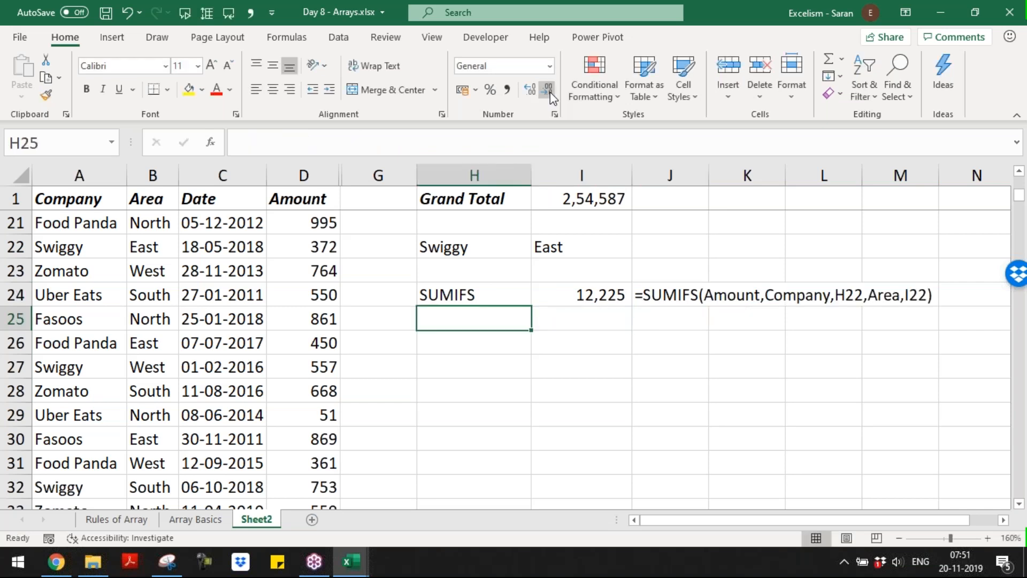
{"action": "type", "text": "SUMPRODUCT"}
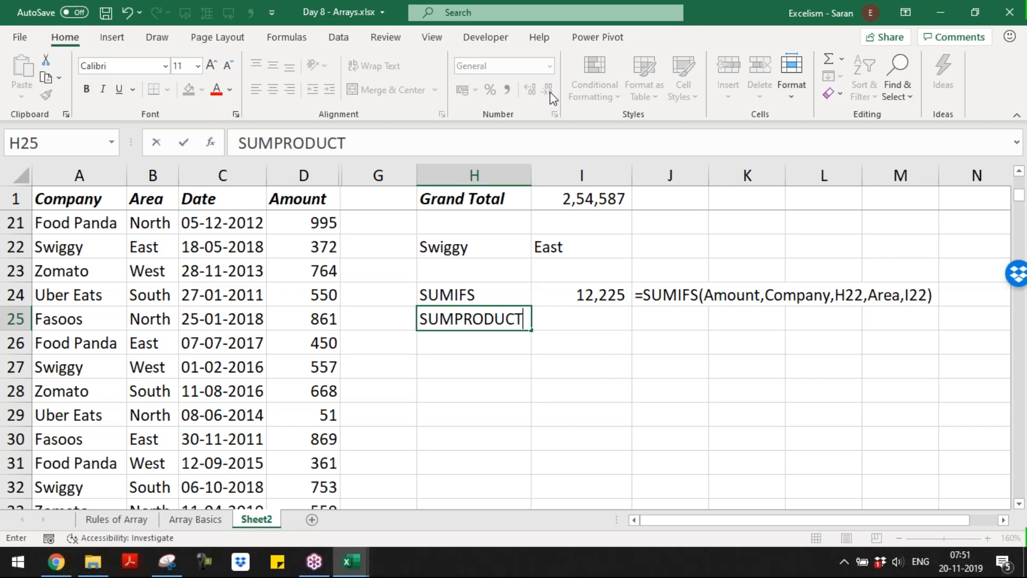
{"action": "key", "text": "ctrl+Return"}
{"action": "key", "text": "Tab"}
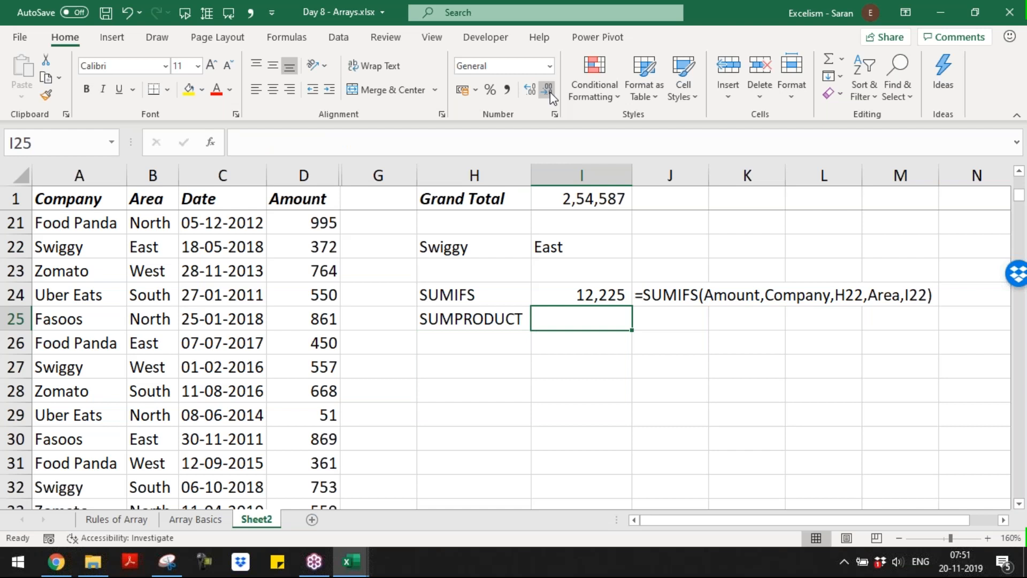
- Start a SUMPRODUCT formula in I25 with the named range Amount as its first array
{"action": "type", "text": "=sum"}
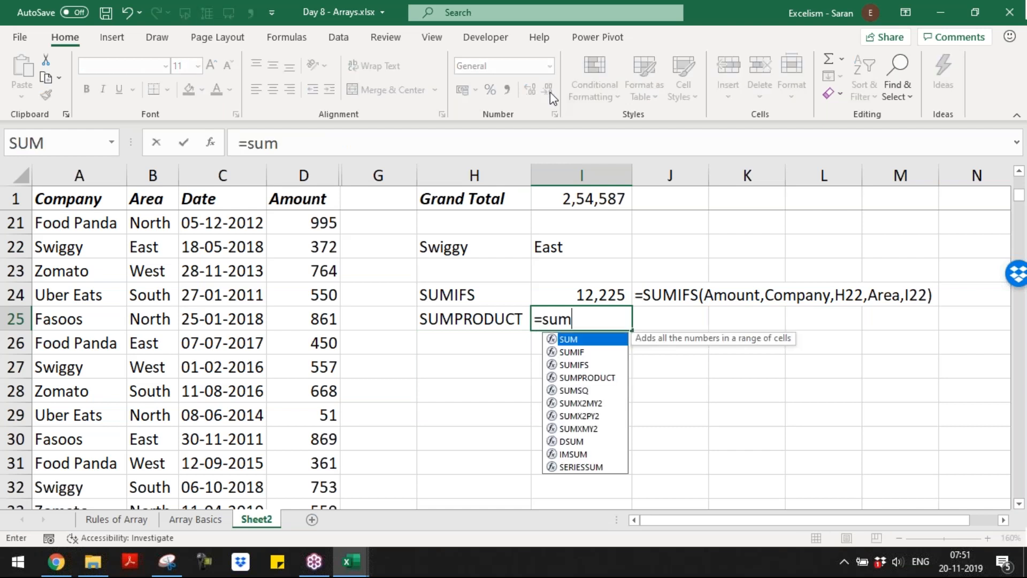
{"action": "key", "text": "Down"}
{"action": "key", "text": "Down"}
{"action": "key", "text": "Down"}
{"action": "key", "text": "Tab"}
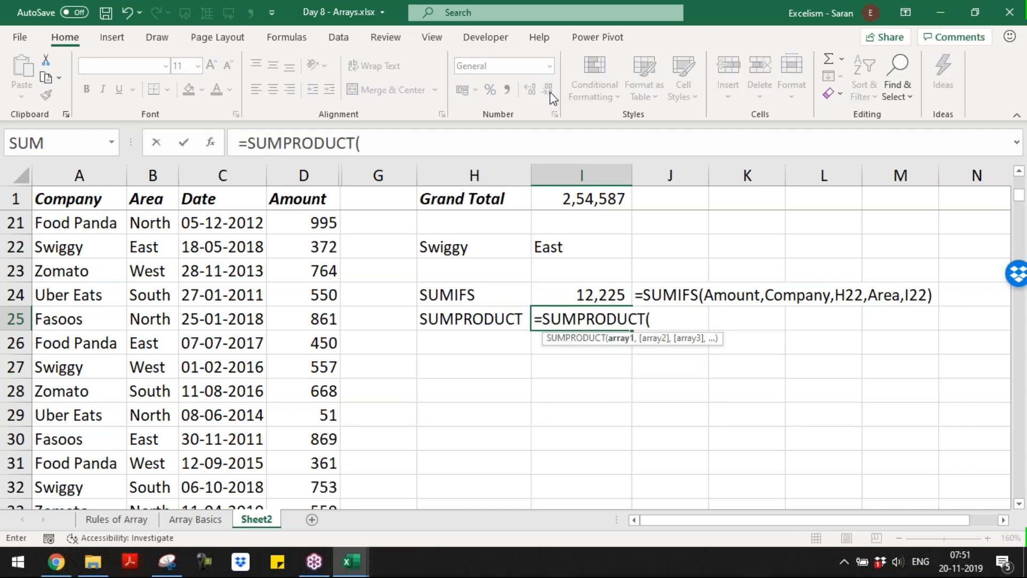
{"action": "type", "text": "A"}
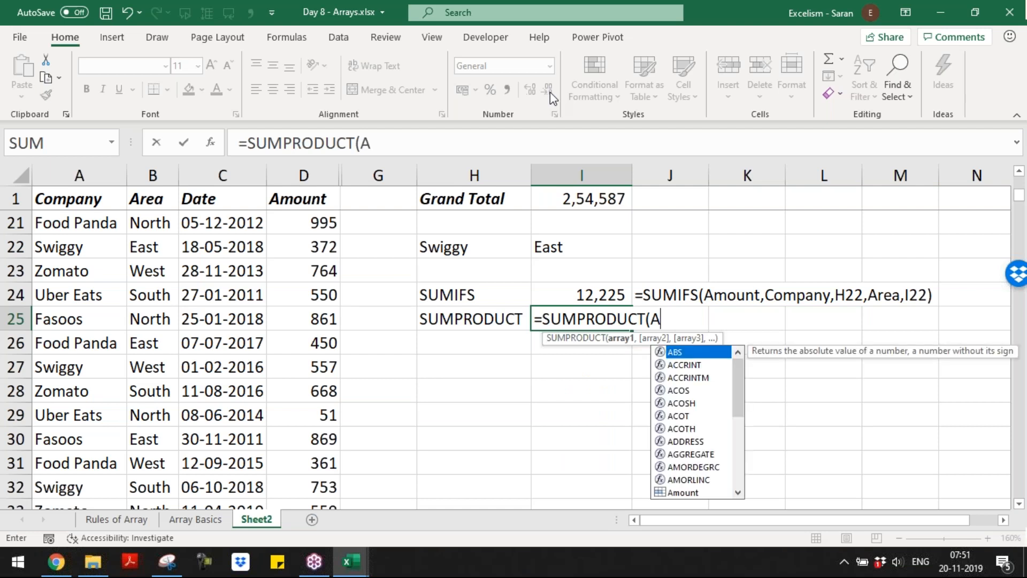
{"action": "type", "text": "mount"}
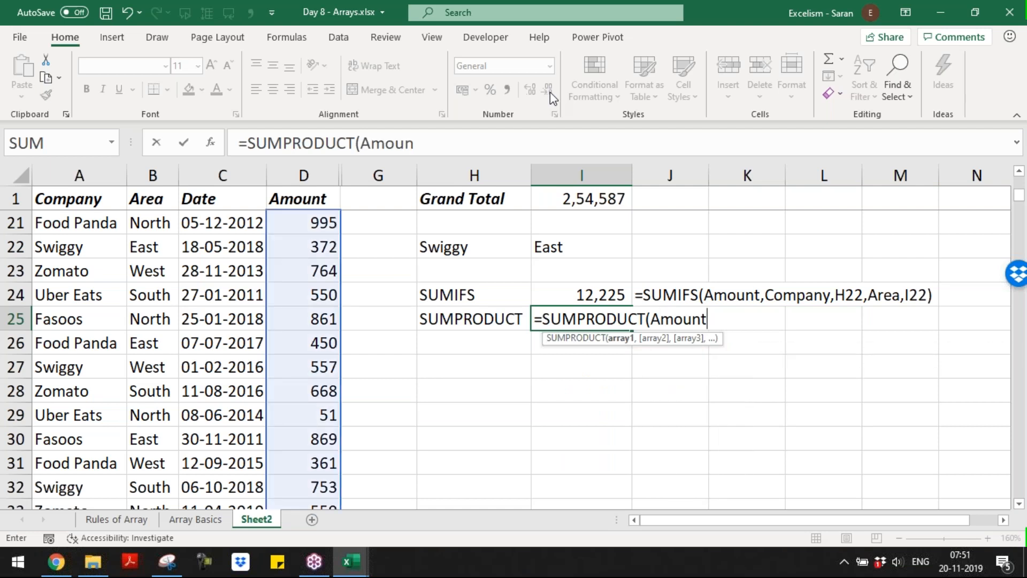
{"action": "type", "text": ","}
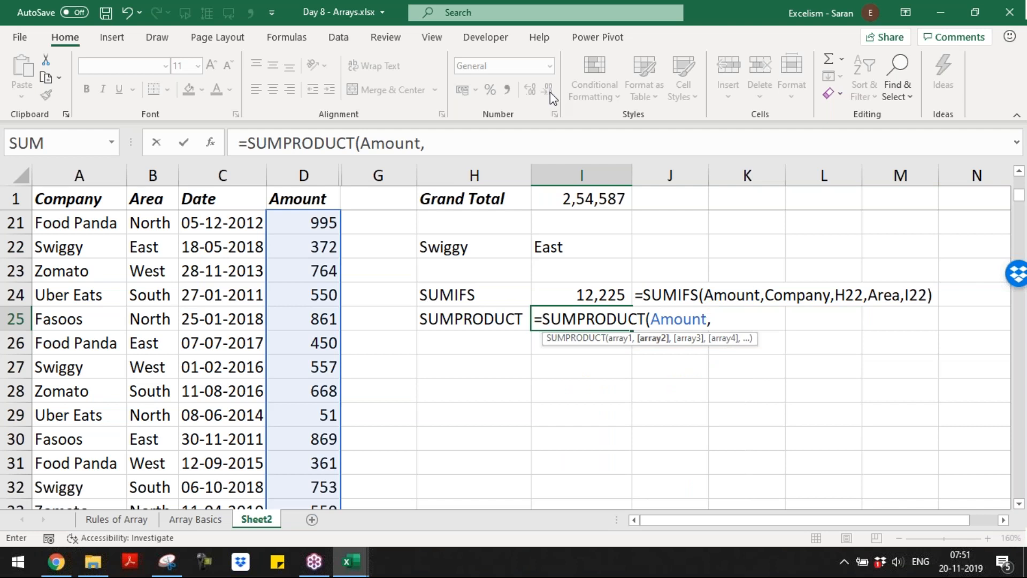
{"action": "type", "text": "("}
{"action": "key", "text": "BackSpace"}
{"action": "type", "text": ")Company"}
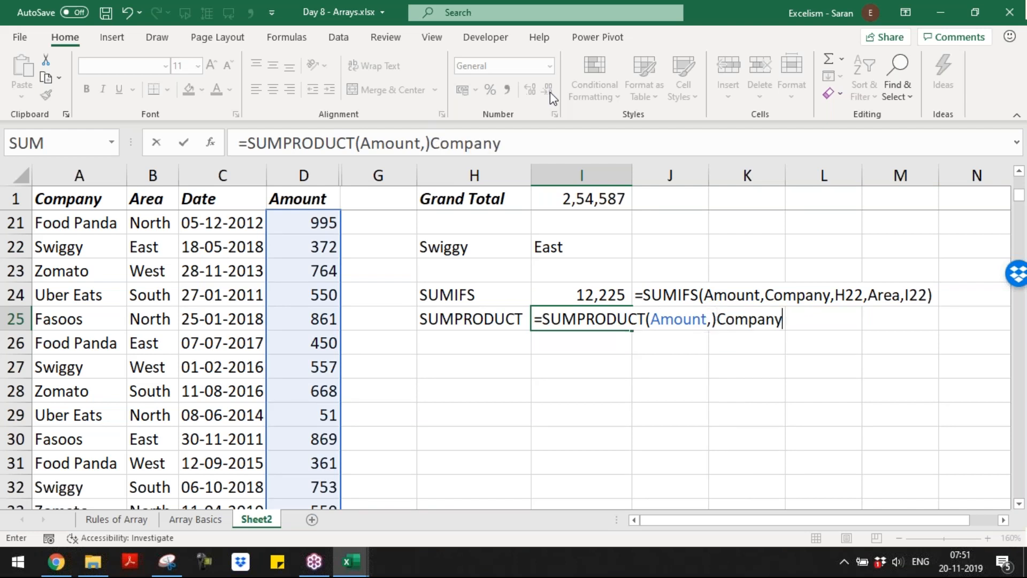
{"action": "key", "text": "BackSpace"}
{"action": "key", "text": "BackSpace"}
{"action": "key", "text": "BackSpace"}
{"action": "key", "text": "BackSpace"}
{"action": "key", "text": "BackSpace"}
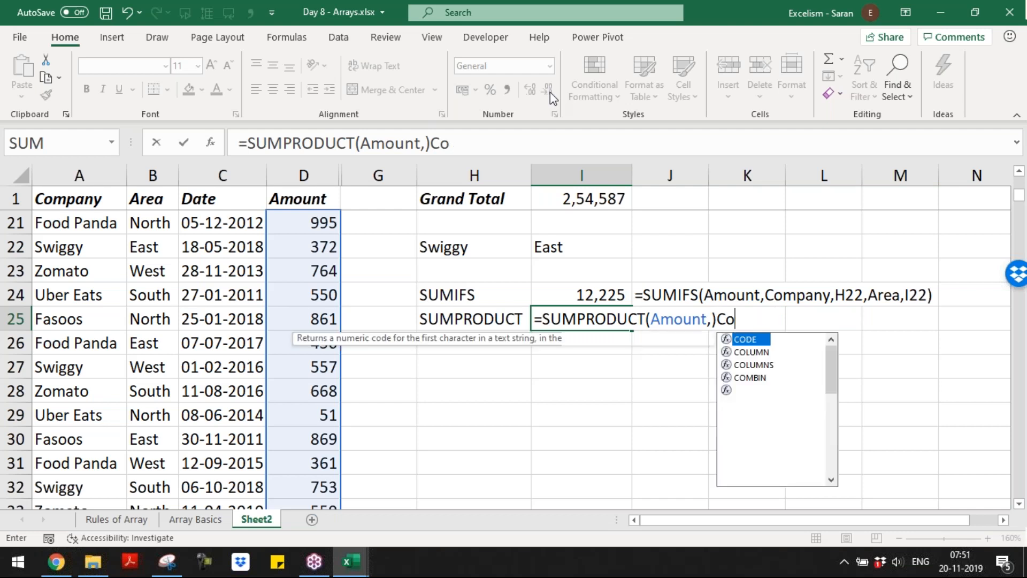
{"action": "key", "text": "BackSpace"}
{"action": "key", "text": "BackSpace"}
{"action": "key", "text": "BackSpace"}
{"action": "key", "text": "BackSpace"}
{"action": "type", "text": ","}
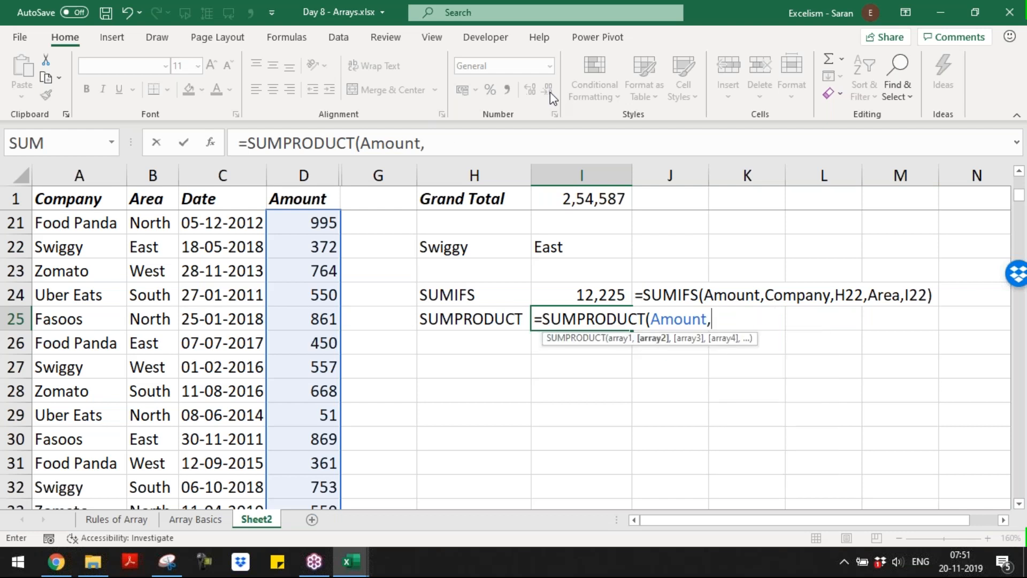
- Add the conditions (Company=H22) and (Area=I22) as the second and third SUMPRODUCT arrays and close the formula
{"action": "type", "text": "(Company="}
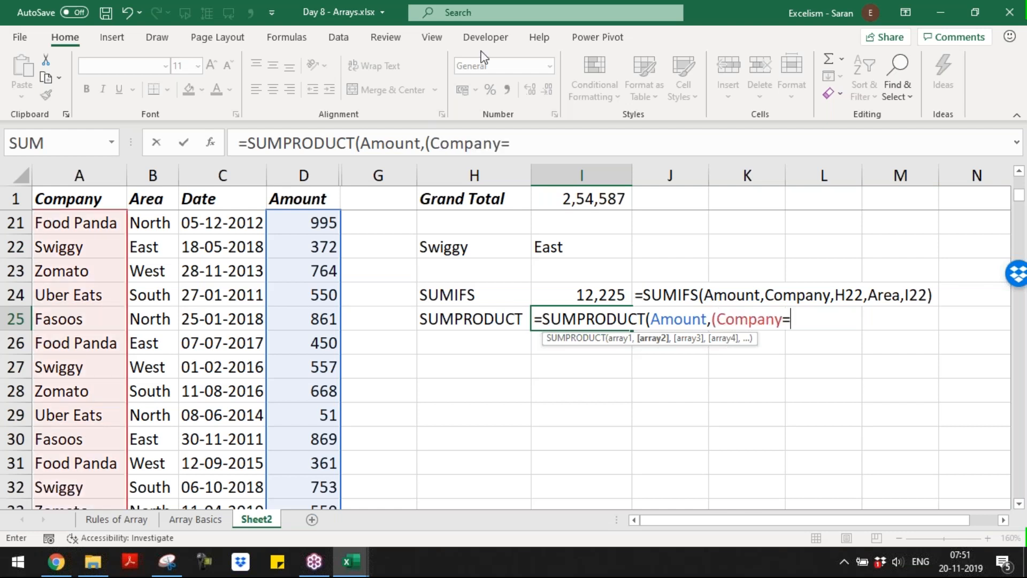
{"action": "left_click", "coordinate": [484, 252]}
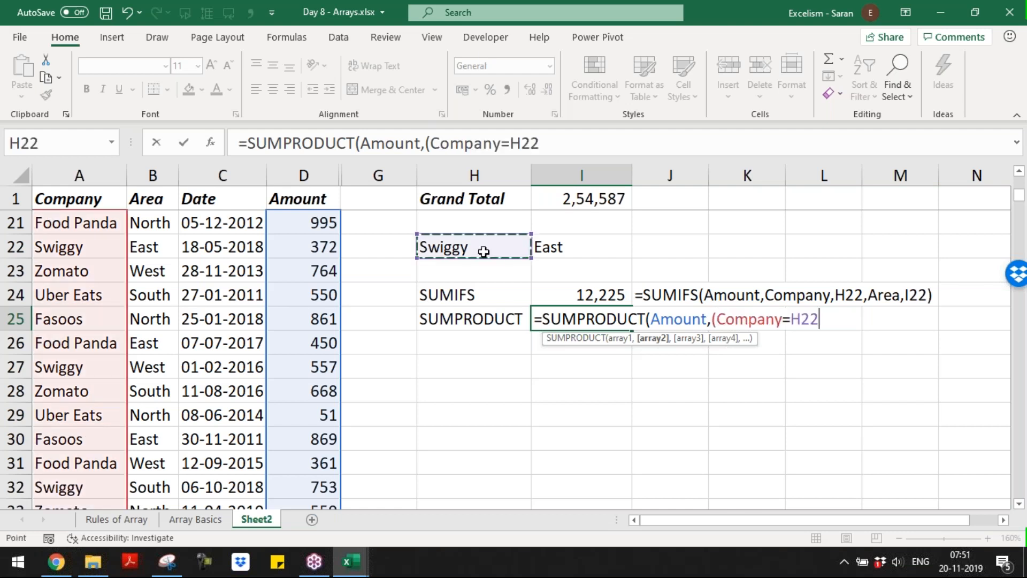
{"action": "type", "text": "),"}
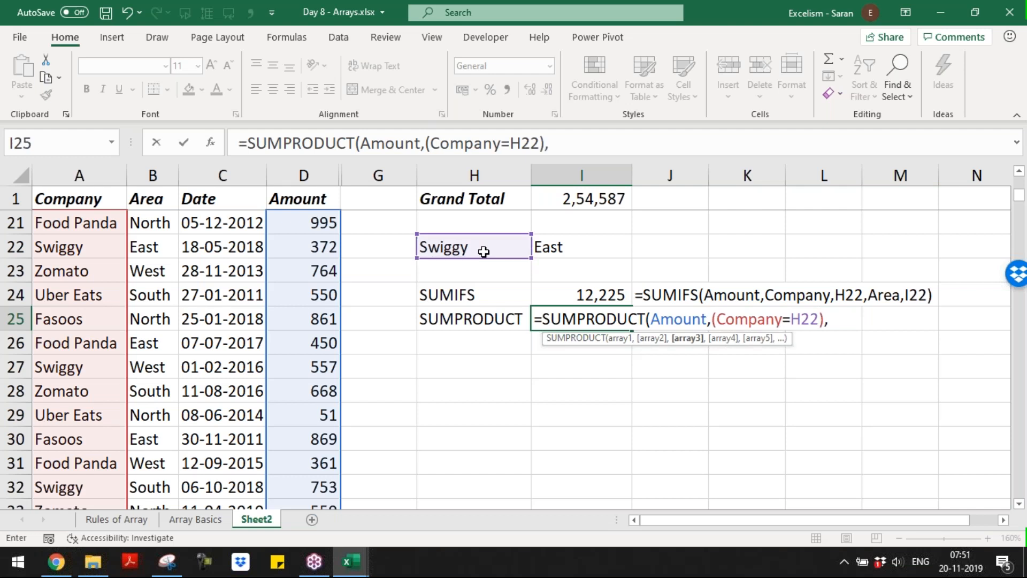
{"action": "type", "text": "(Area"}
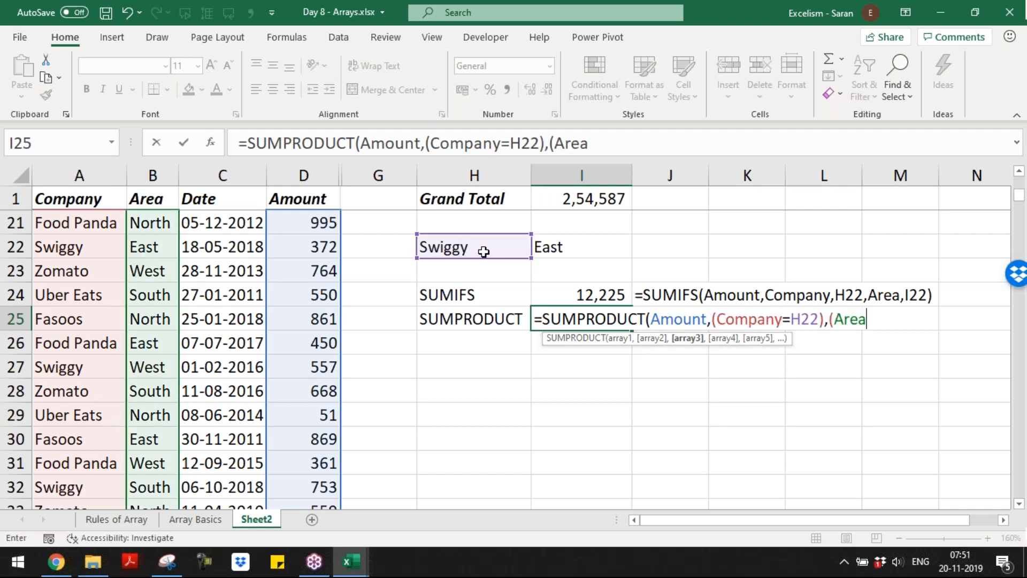
{"action": "type", "text": "="}
{"action": "left_click", "coordinate": [564, 247]}
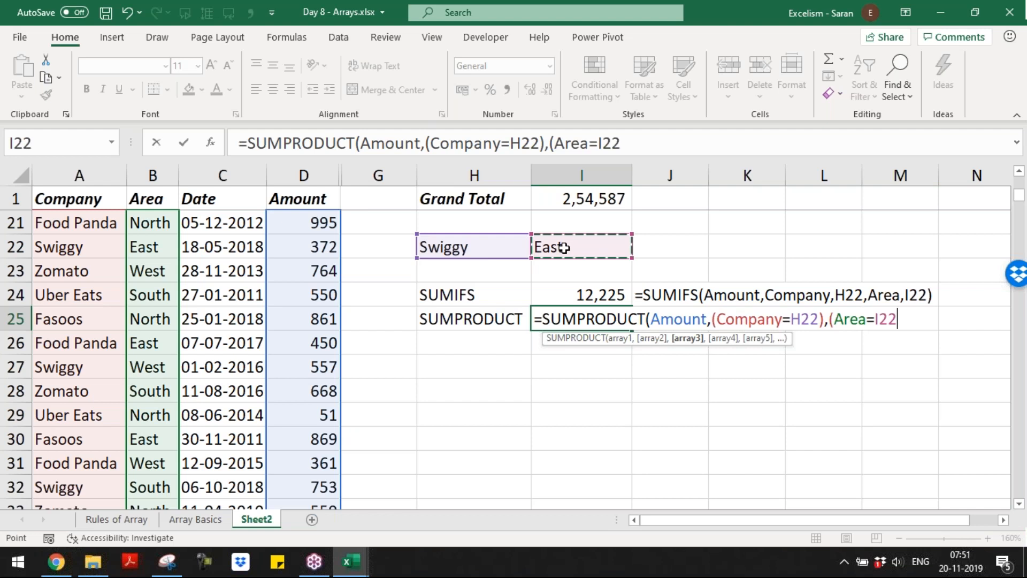
{"action": "type", "text": "))"}
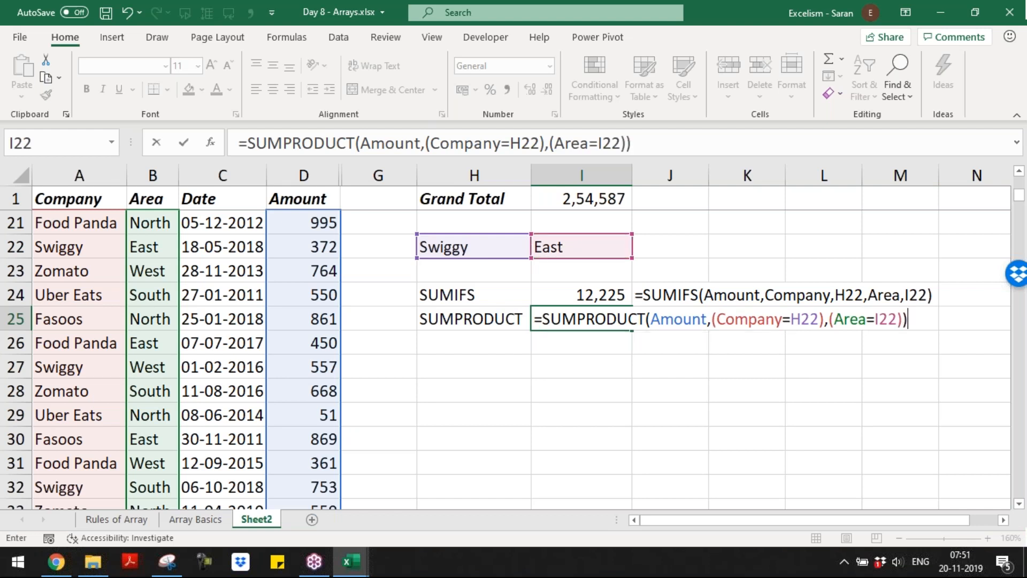
- Put a double minus before the (Company=H22) and (Area=I22) arrays to convert their TRUE/FALSE values to numbers
{"action": "left_click_drag", "start_coordinate": [651, 319], "coordinate": [689, 318]}
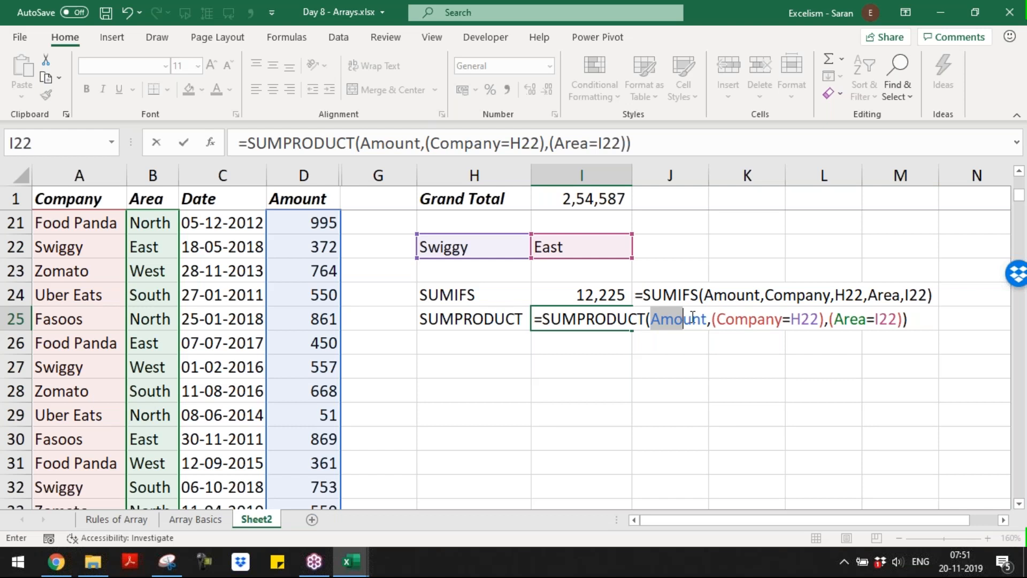
{"action": "left_click_drag", "start_coordinate": [711, 319], "coordinate": [748, 315]}
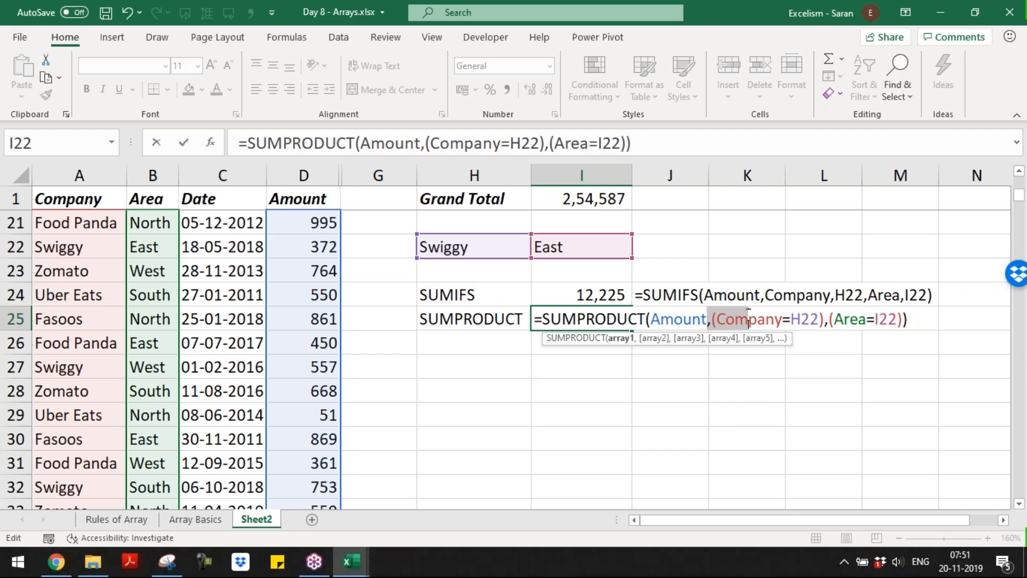
{"action": "left_click_drag", "start_coordinate": [831, 319], "coordinate": [898, 318]}
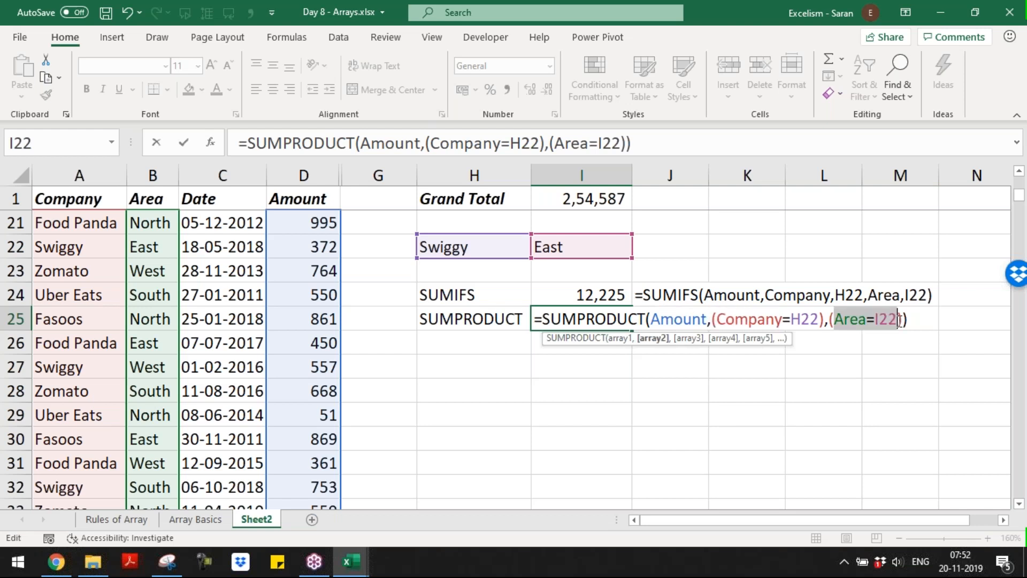
{"action": "left_click_drag", "start_coordinate": [712, 318], "coordinate": [824, 315]}
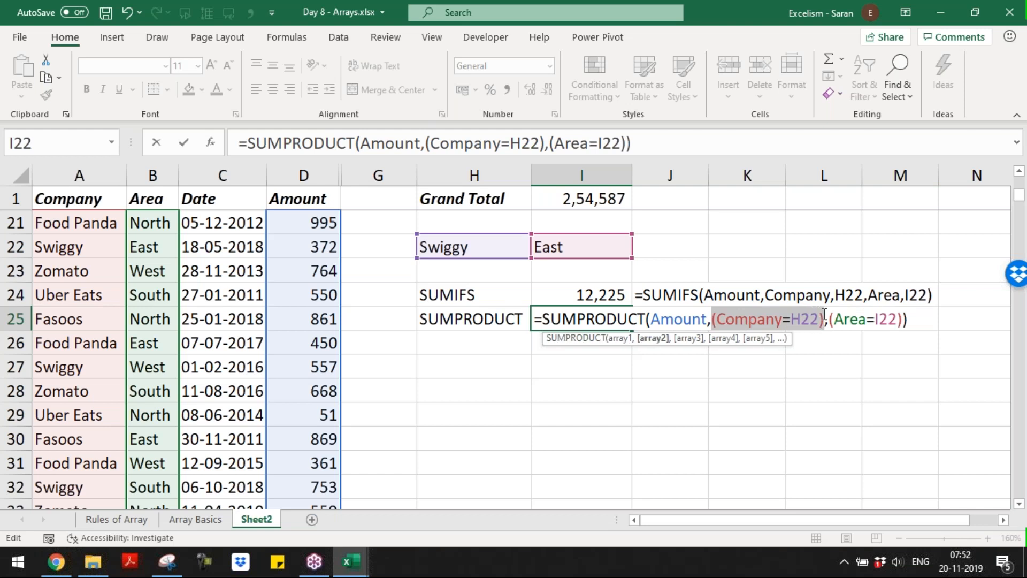
{"action": "left_click", "coordinate": [714, 320]}
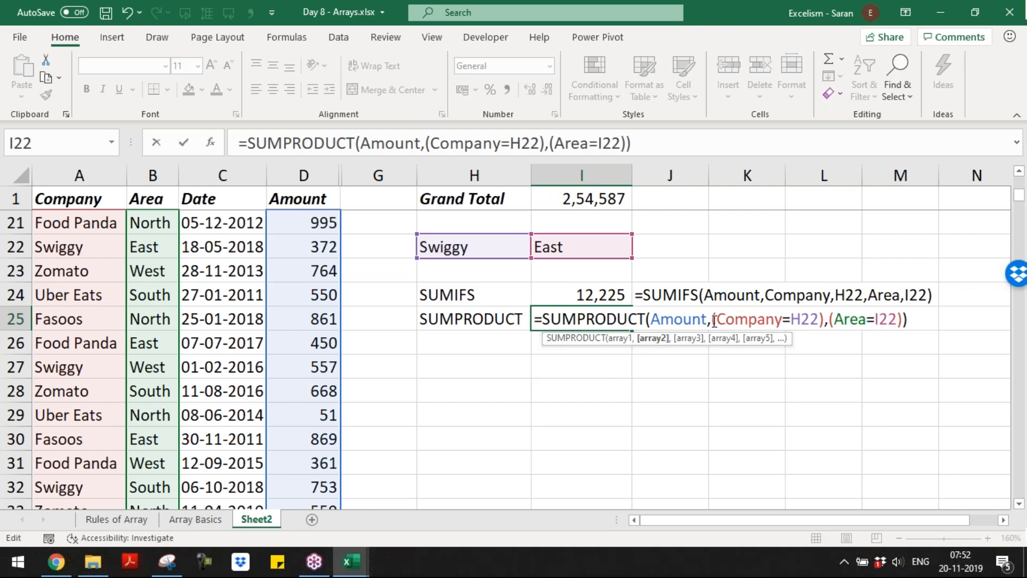
{"action": "type", "text": "--"}
{"action": "left_click", "coordinate": [839, 320]}
{"action": "type", "text": "-"}
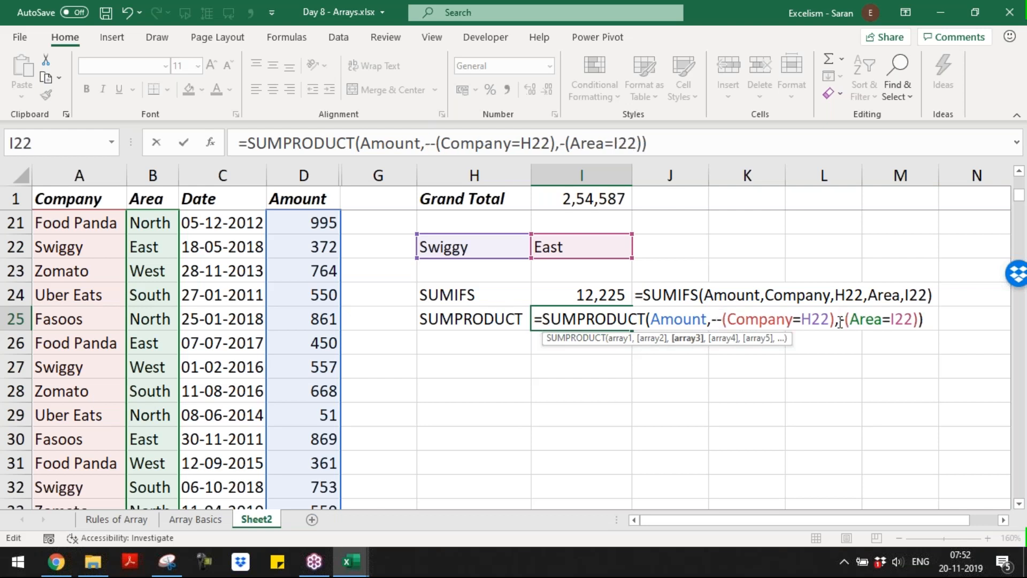
{"action": "type", "text": "-"}
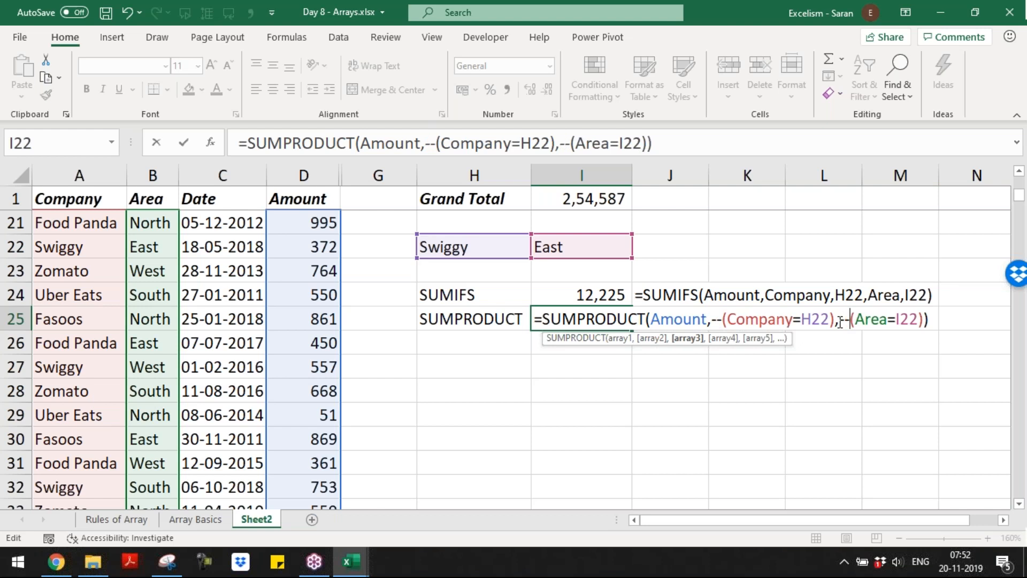
- Preview the evaluated Amount and --(Company=H22) arrays, restoring the formula each time, and review the --(Area=I22) argument
{"action": "left_click_drag", "start_coordinate": [651, 319], "coordinate": [707, 313]}
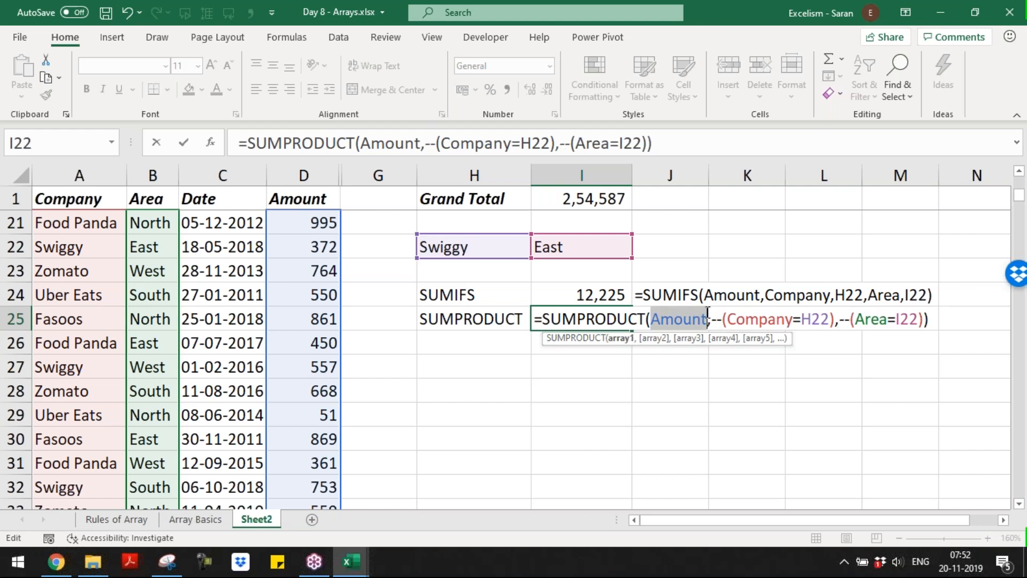
{"action": "key", "text": "F9"}
{"action": "key", "text": "ctrl+z"}
{"action": "left_click_drag", "start_coordinate": [723, 319], "coordinate": [812, 318]}
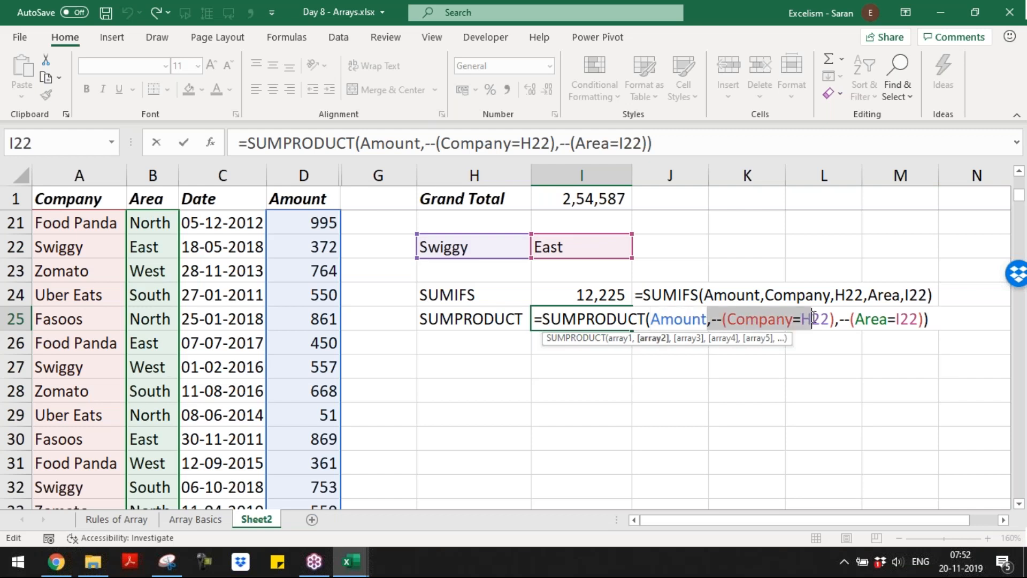
{"action": "left_click_drag", "start_coordinate": [812, 318], "coordinate": [826, 317]}
{"action": "left_click_drag", "start_coordinate": [825, 317], "coordinate": [835, 319]}
{"action": "key", "text": "F9"}
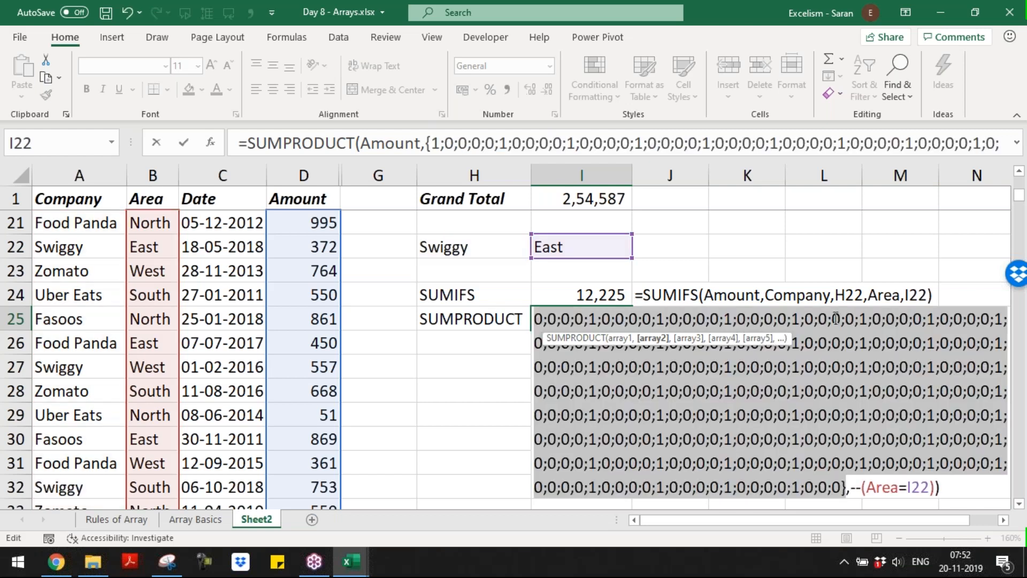
{"action": "key", "text": "ctrl+z"}
{"action": "left_click_drag", "start_coordinate": [837, 319], "coordinate": [926, 320]}
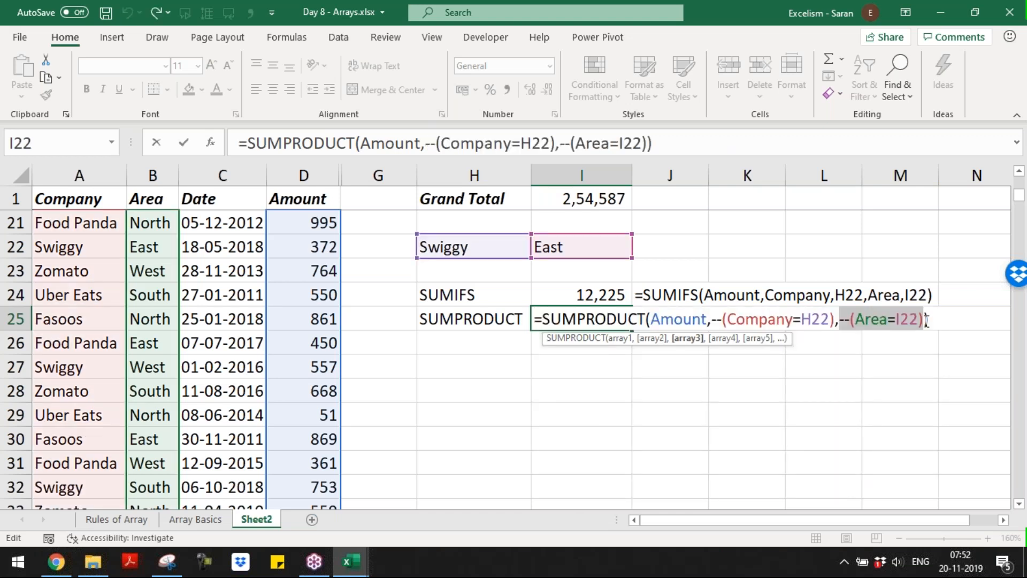
{"action": "double_click", "coordinate": [708, 319]}
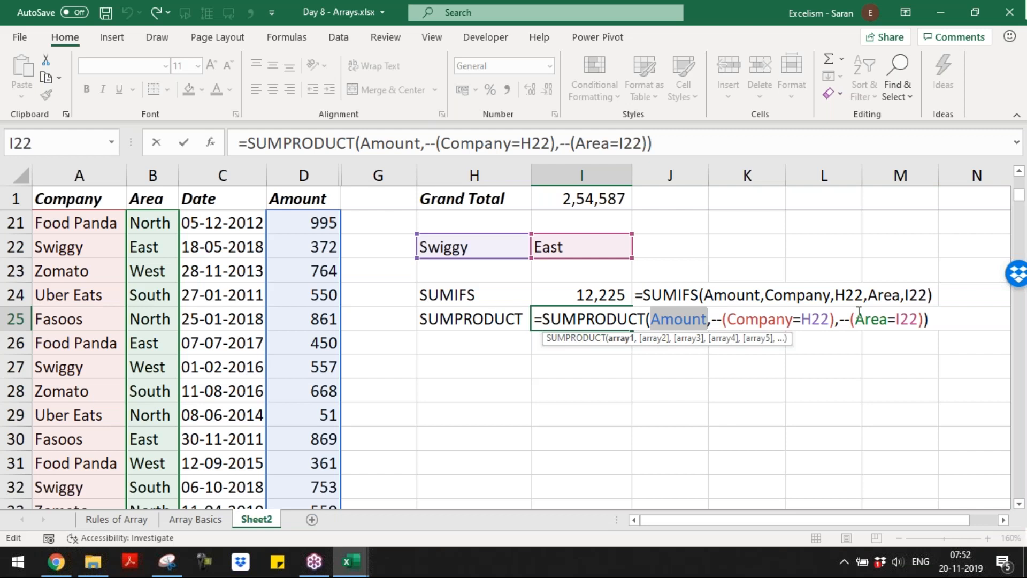
{"action": "left_click", "coordinate": [765, 313]}
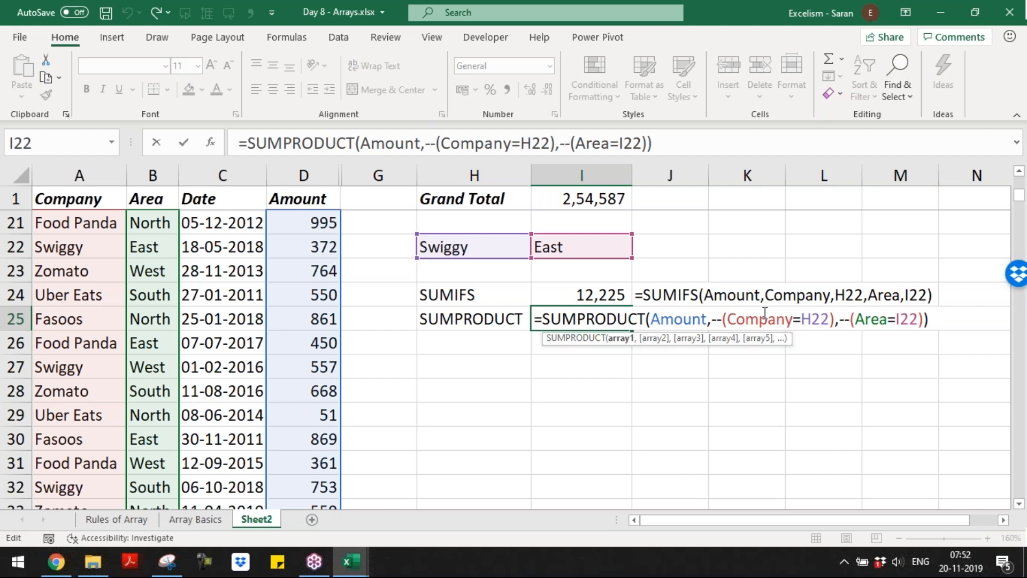
{"action": "left_click_drag", "start_coordinate": [838, 317], "coordinate": [924, 316]}
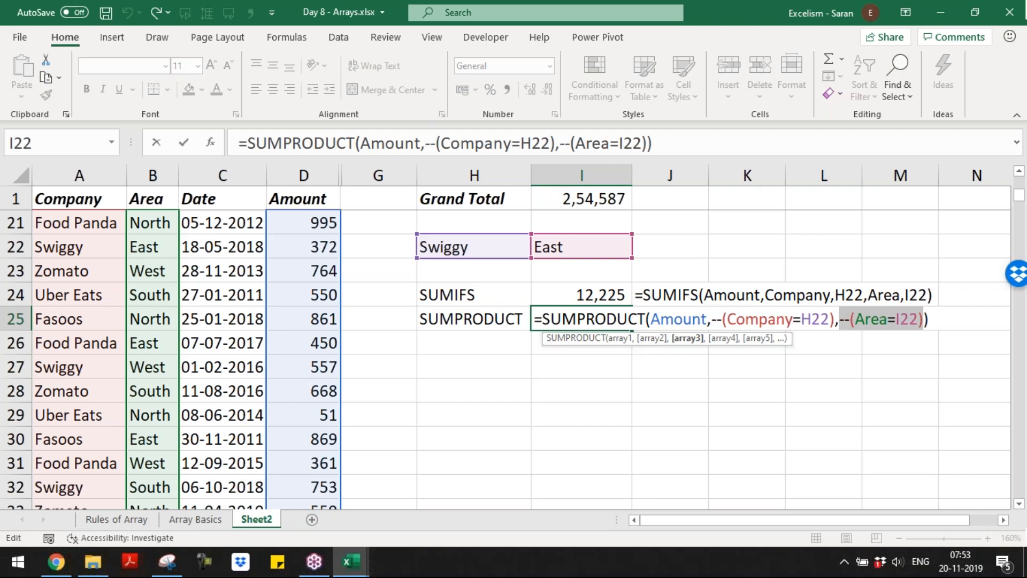
- Commit the SUMPRODUCT formula in I25 and fill the formula-text formula from J24 down into J25
{"action": "key", "text": "ctrl+Return"}
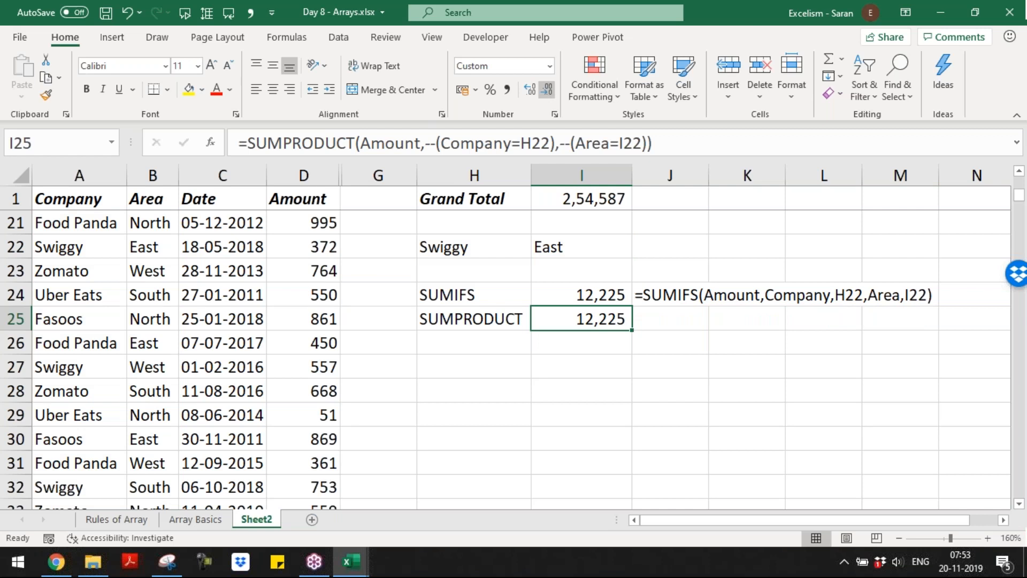
{"action": "key", "text": "Right"}
{"action": "key", "text": "ctrl+d"}
- Label H26 as SUM and write the formula =SUM(Amount*(Company=H22)*(Area=I22)) in I26
{"action": "key", "text": "Return"}
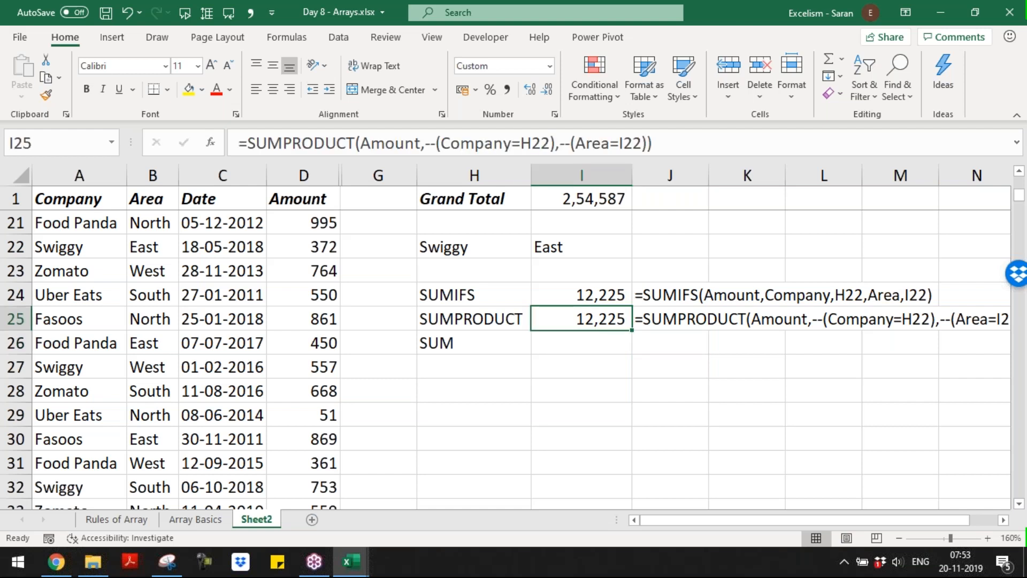
{"action": "key", "text": "Down"}
{"action": "key", "text": "ctrl+apostrophe"}
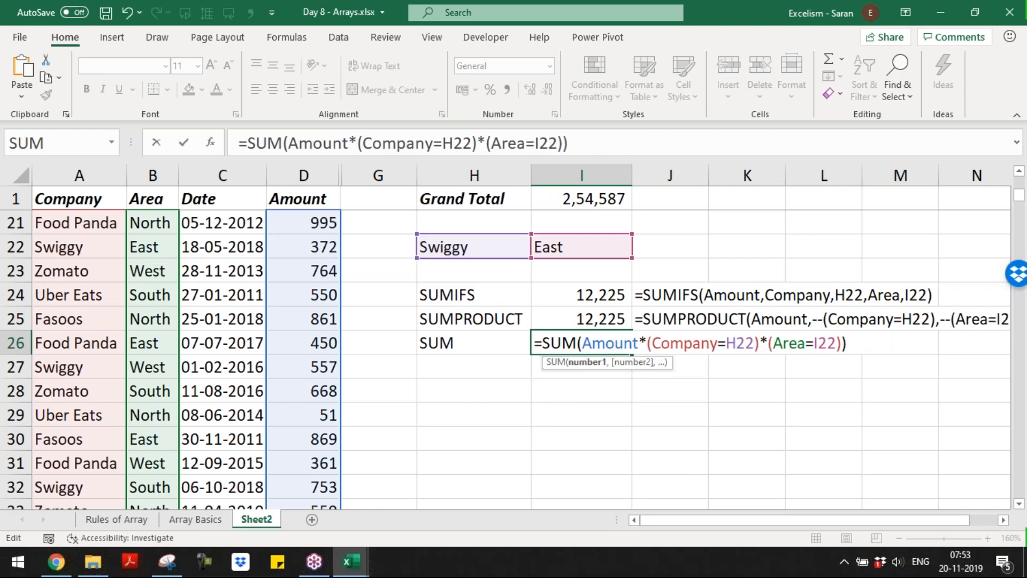
{"action": "type", "text": ")"}
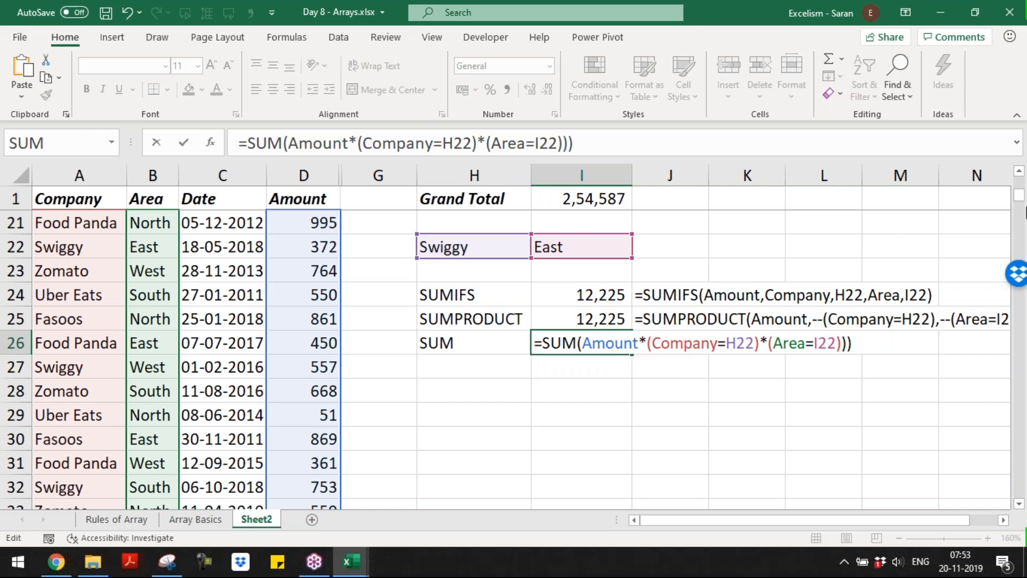
{"action": "key", "text": "BackSpace"}
- Preview the TRUE/FALSE arrays of (Area=I22) and (Company=H22) separately in the SUM formula, restoring the formula after each
{"action": "left_click_drag", "start_coordinate": [768, 343], "coordinate": [838, 343]}
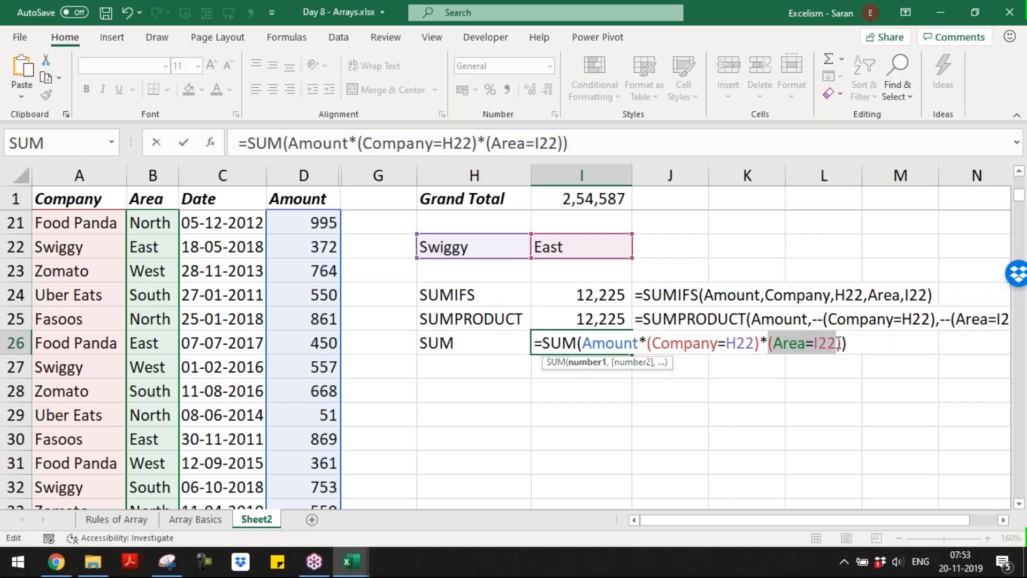
{"action": "key", "text": "F9"}
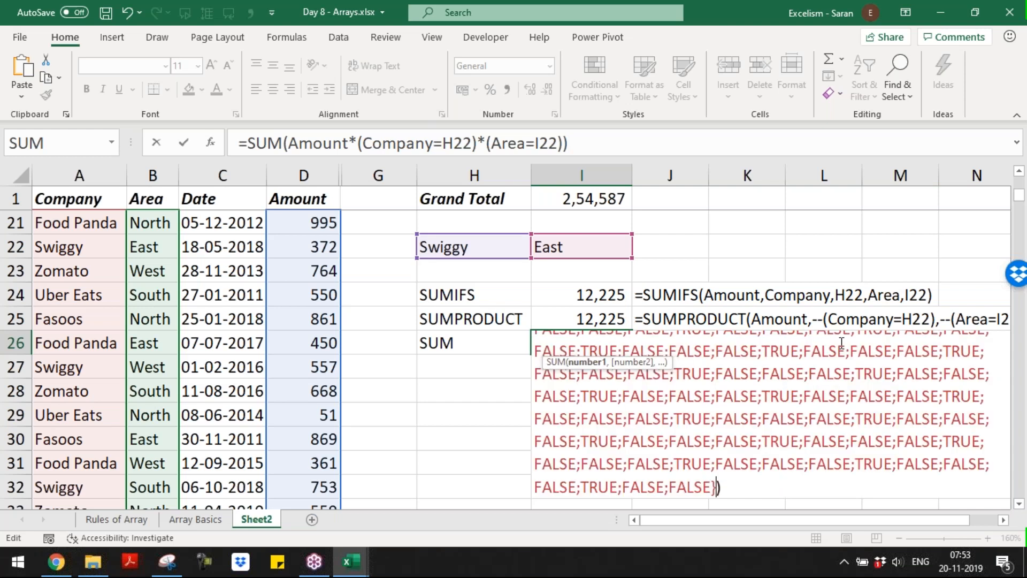
{"action": "key", "text": "ctrl+z"}
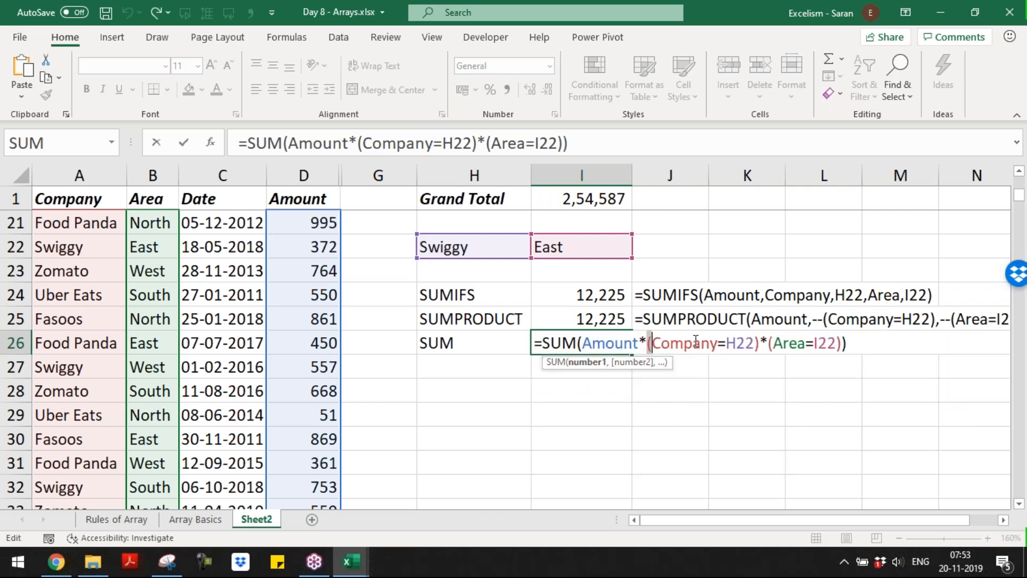
{"action": "left_click", "coordinate": [760, 341], "text": "shift"}
{"action": "key", "text": "F9"}
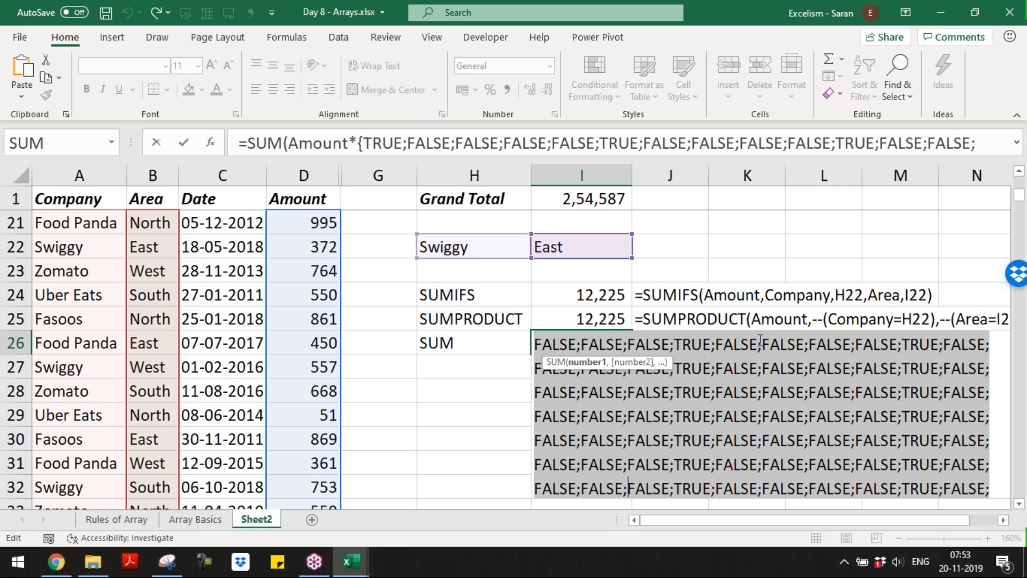
{"action": "key", "text": "ctrl+z"}
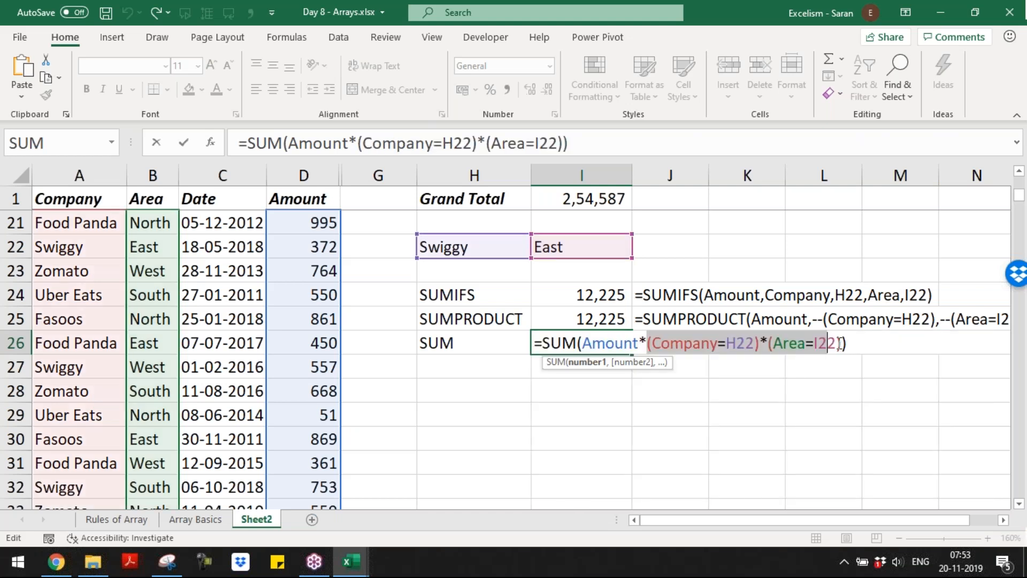
- Preview the array from multiplying both conditions, restore the formula, and evaluate the whole Amount*(Company=H22)*(Area=I22) product
{"action": "scroll", "coordinate": [838, 343], "scroll_direction": "down", "scroll_amount": 1}
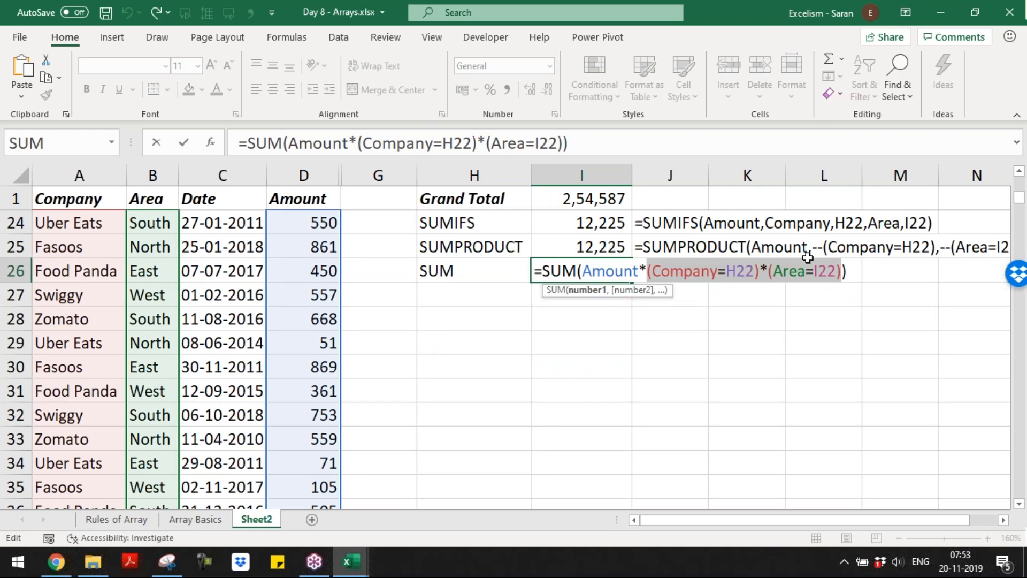
{"action": "key", "text": "F9"}
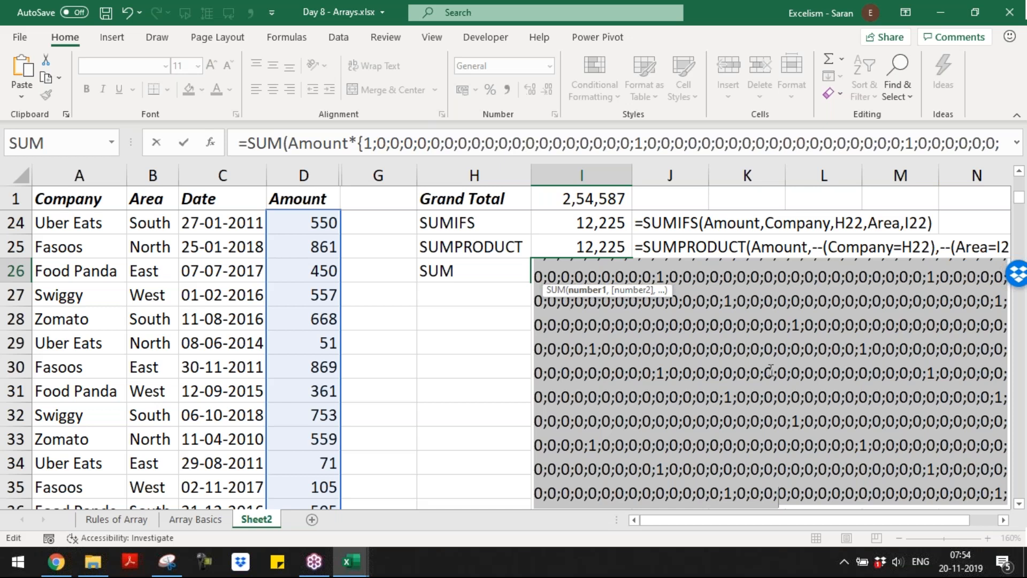
{"action": "key", "text": "ctrl+z"}
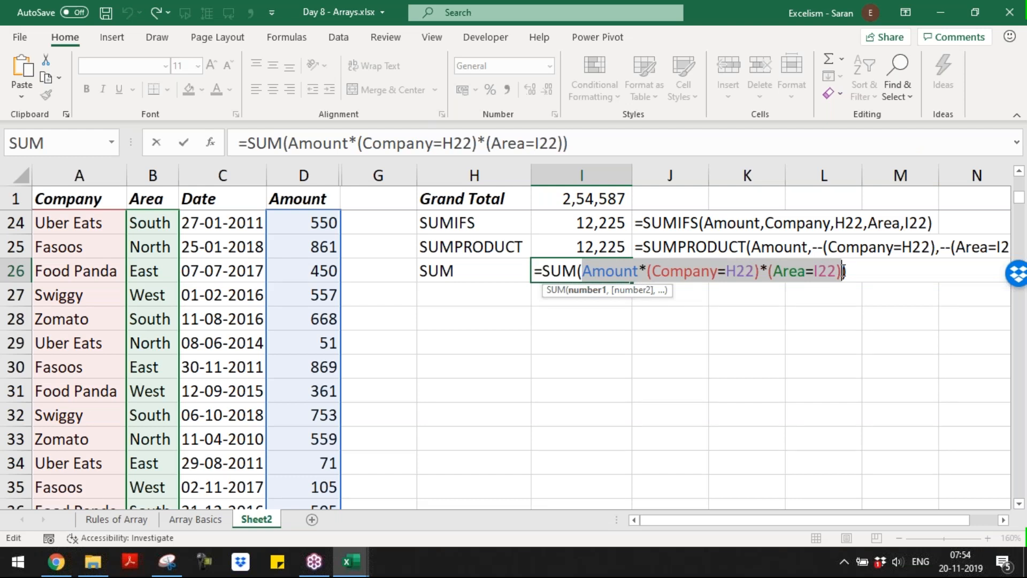
{"action": "key", "text": "F9"}
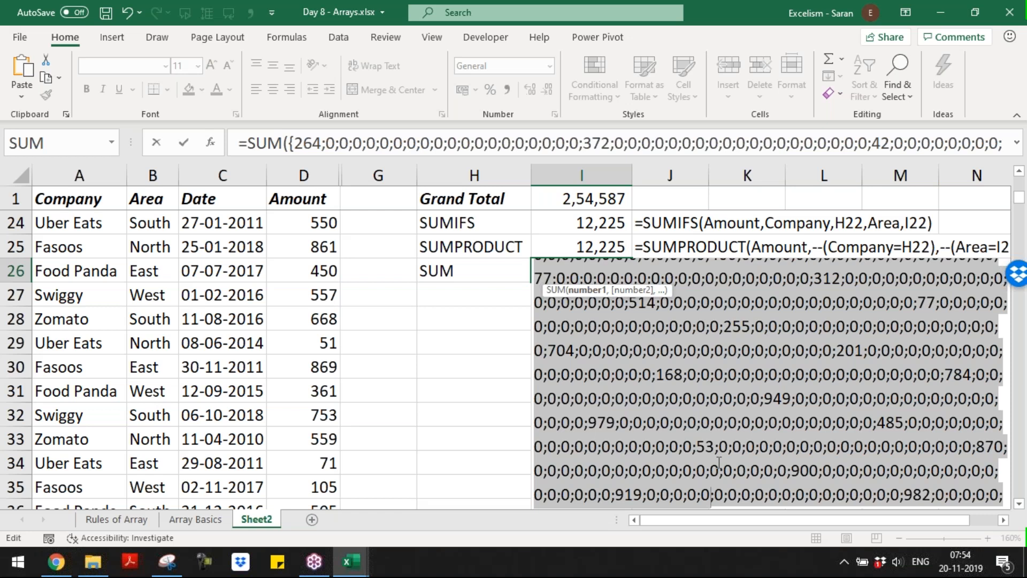
- Restore and enter I26's SUM formula as an array formula in comma style, and show it as text in J26
{"action": "key", "text": "Escape"}
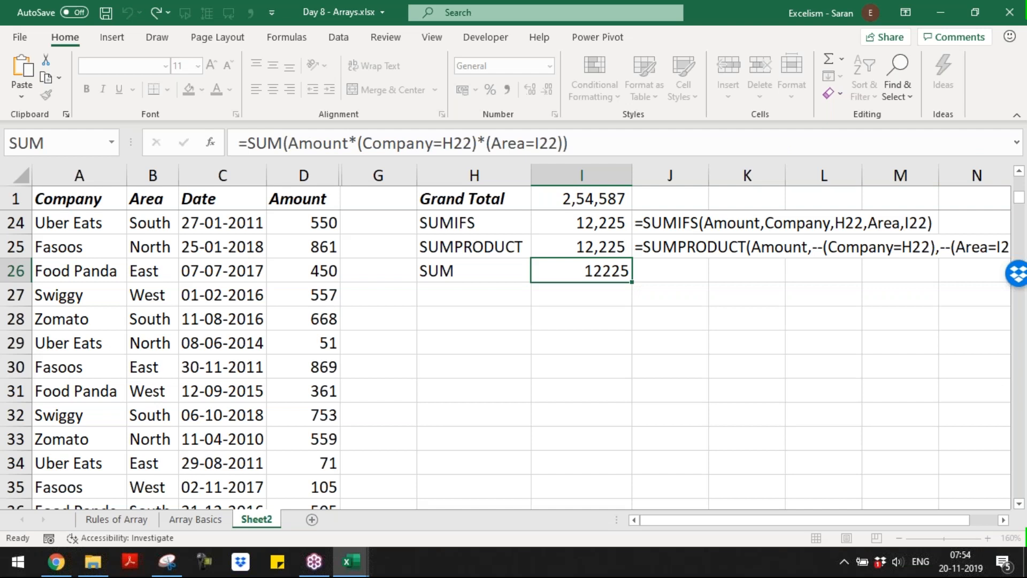
{"action": "key", "text": "ctrl+shift+Return"}
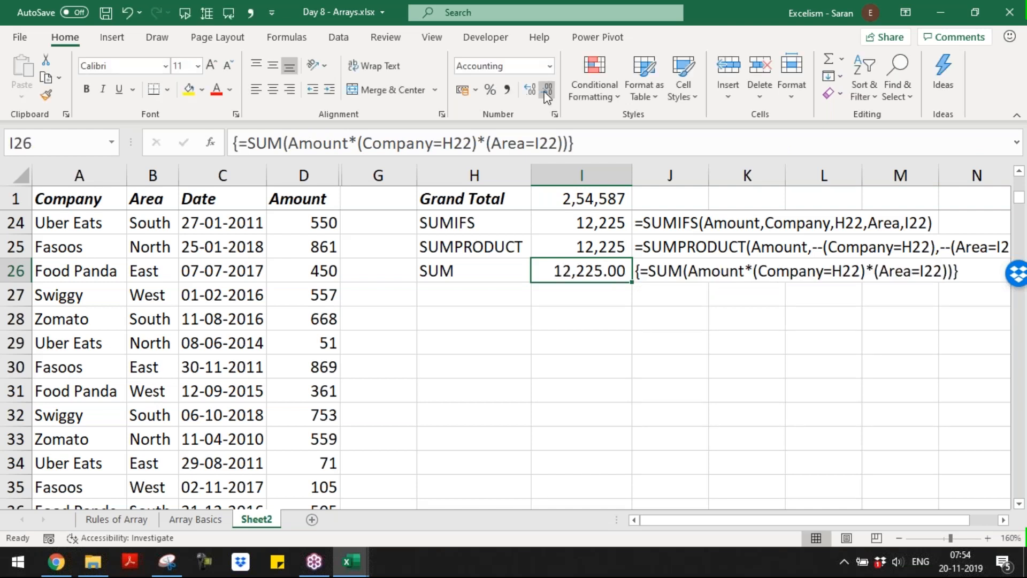
- Show I26's SUM result without decimal places
{"action": "double_click", "coordinate": [547, 92]}
{"action": "left_click", "coordinate": [494, 321]}
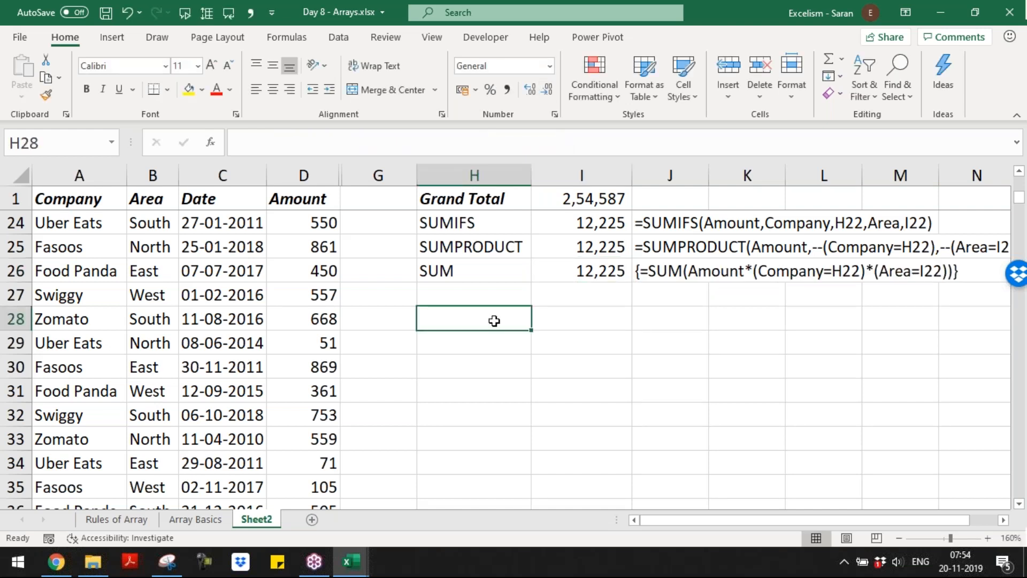
- Enter the operator <> in H28 and the company Fasoos in H29 below it
{"action": "scroll", "coordinate": [494, 320], "scroll_direction": "up", "scroll_amount": 2}
{"action": "key", "text": "Up"}
{"action": "key", "text": "Up"}
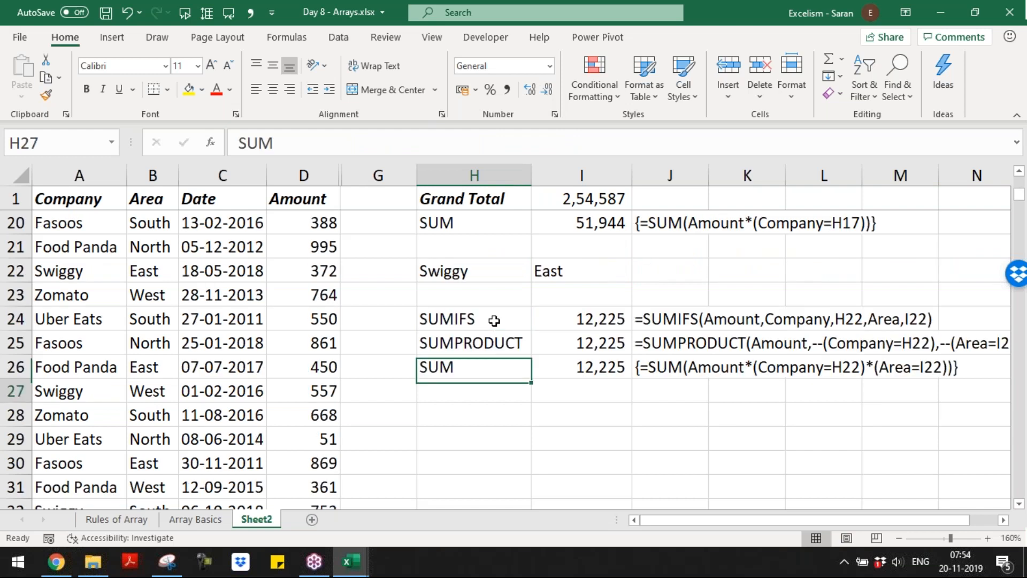
{"action": "scroll", "coordinate": [494, 321], "scroll_direction": "down", "scroll_amount": 1}
{"action": "key", "text": "Down"}
{"action": "key", "text": "Down"}
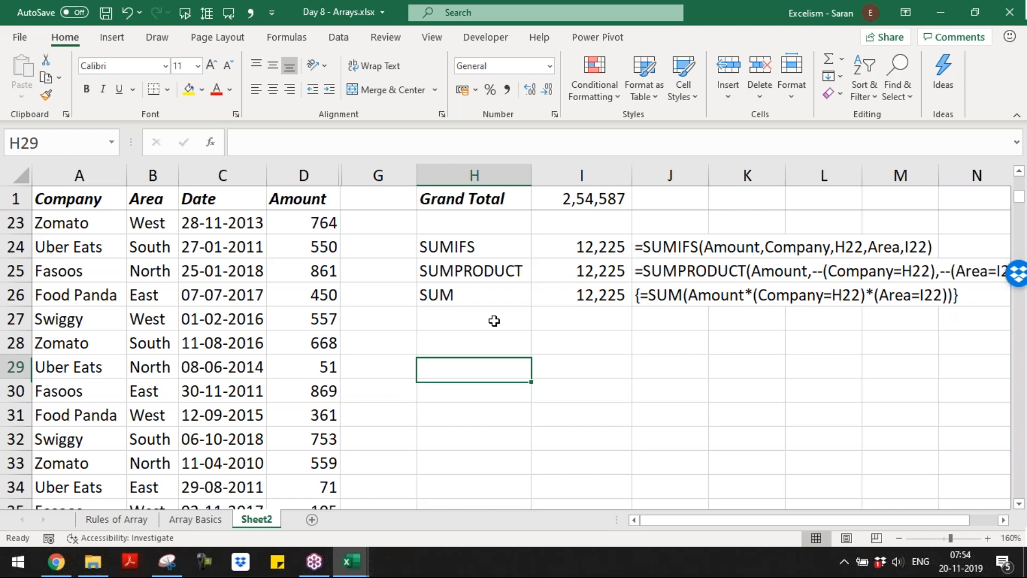
{"action": "key", "text": "Up"}
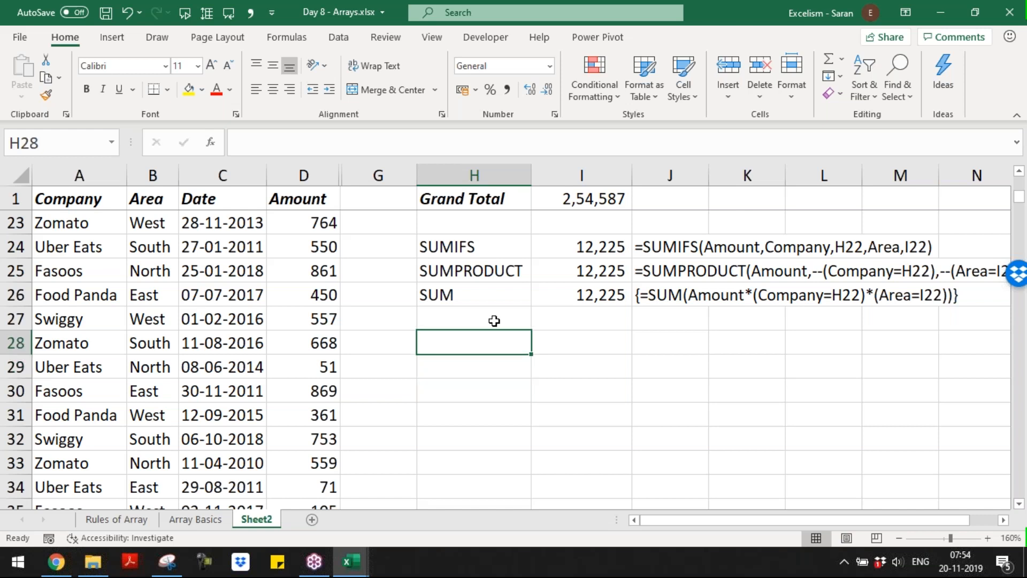
{"action": "type", "text": "<>"}
{"action": "key", "text": "Return"}
{"action": "type", "text": "East"}
{"action": "key", "text": "Tab"}
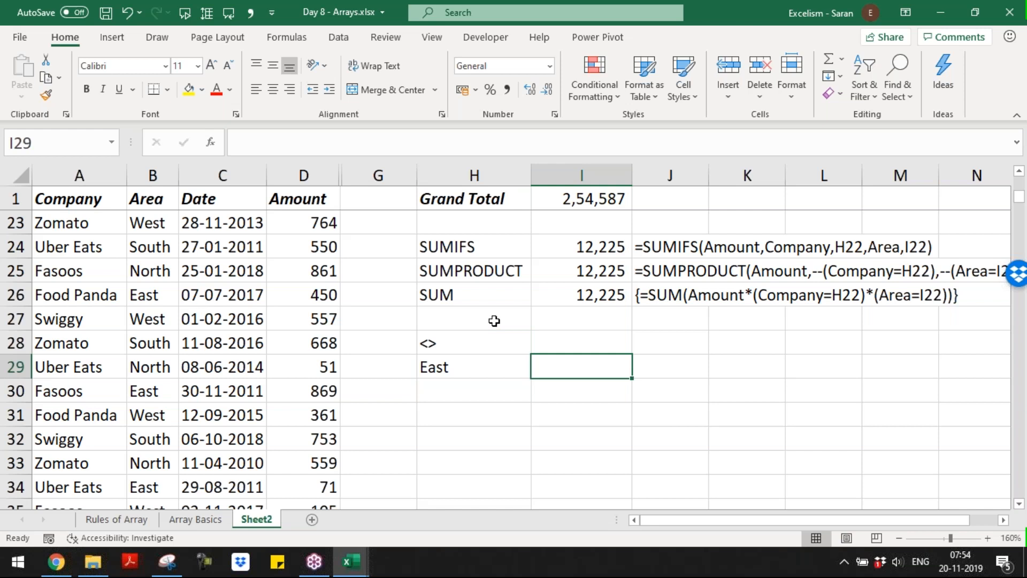
{"action": "key", "text": "shift+Tab"}
{"action": "type", "text": "Fasoos"}
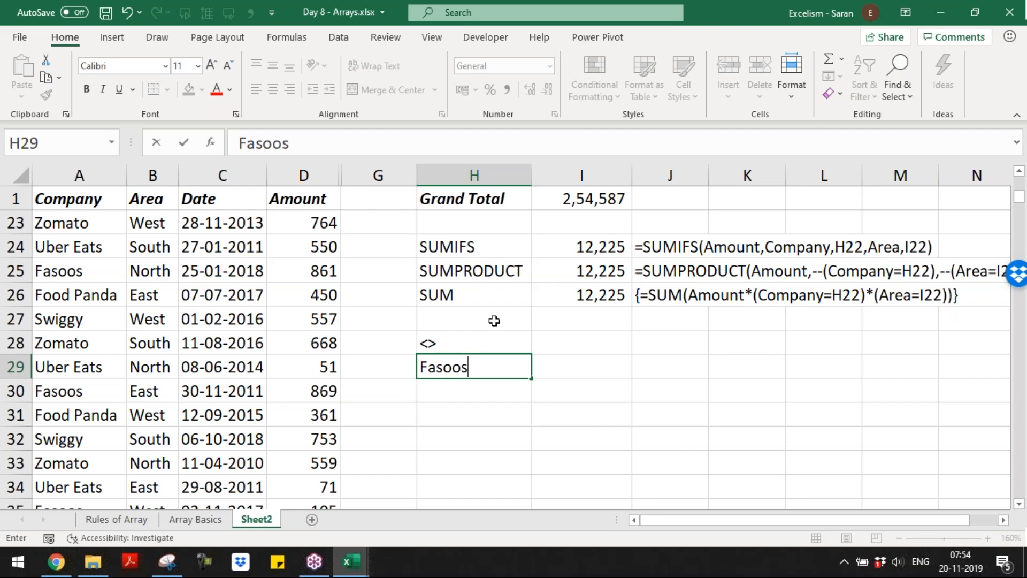
- Enter = in I28 with West in I29, and >= in J28 with the date 01/01/2018 in J29
{"action": "key", "text": "Tab"}
{"action": "key", "text": "Up"}
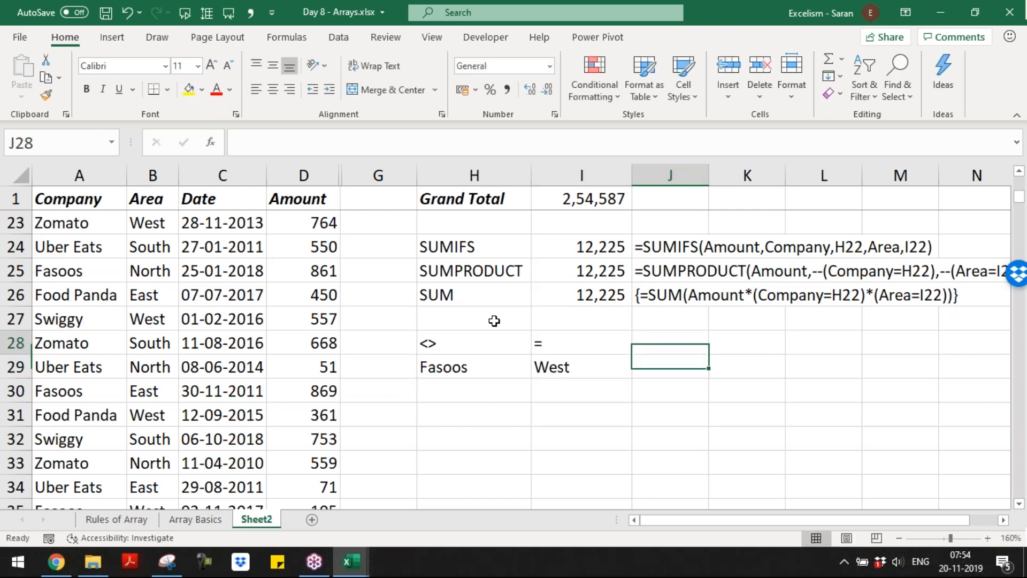
{"action": "type", "text": ">="}
{"action": "key", "text": "Return"}
{"action": "type", "text": "01/01/201"}
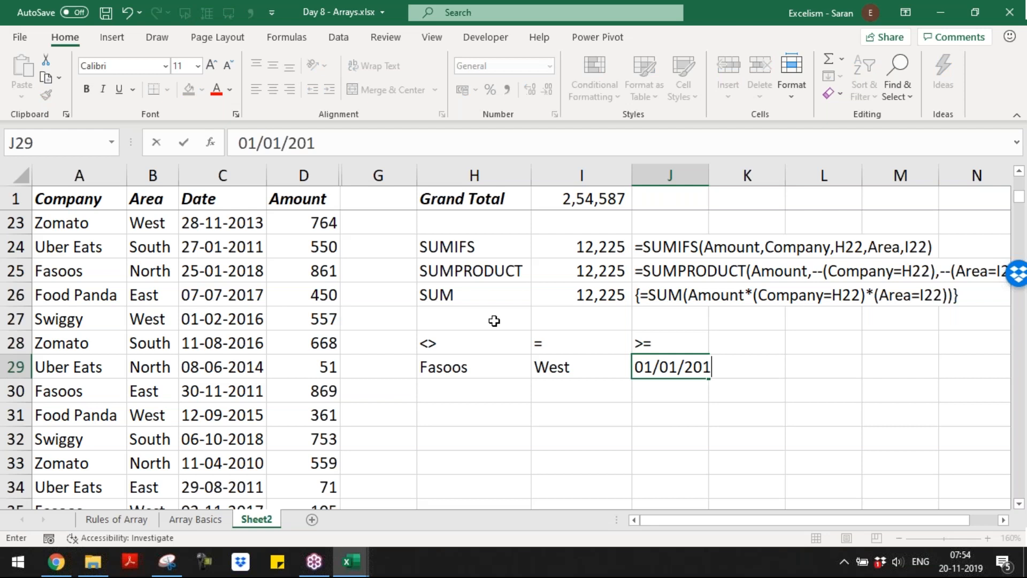
{"action": "type", "text": "8"}
- Enter <= in K28 with 300 in K29, and label H31 as SUMIFS
{"action": "key", "text": "Tab"}
{"action": "key", "text": "Up"}
{"action": "type", "text": "<="}
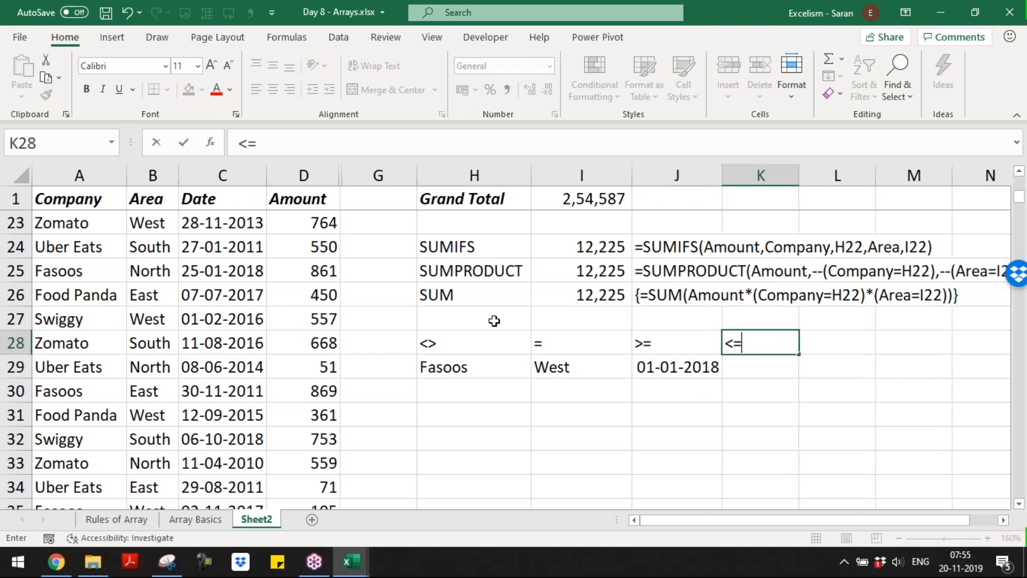
{"action": "type", "text": "300"}
{"action": "key", "text": "ctrl+Return"}
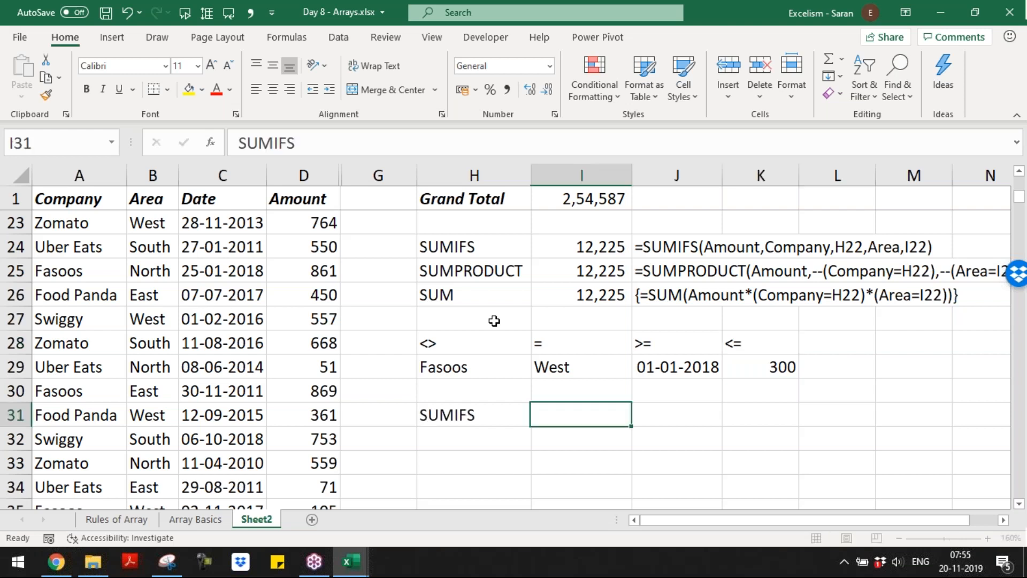
- Begin I31's SUMIFS formula with Amount as the sum range and Company matched against the criterion H28&H29
{"action": "type", "text": "=SUMIFS("}
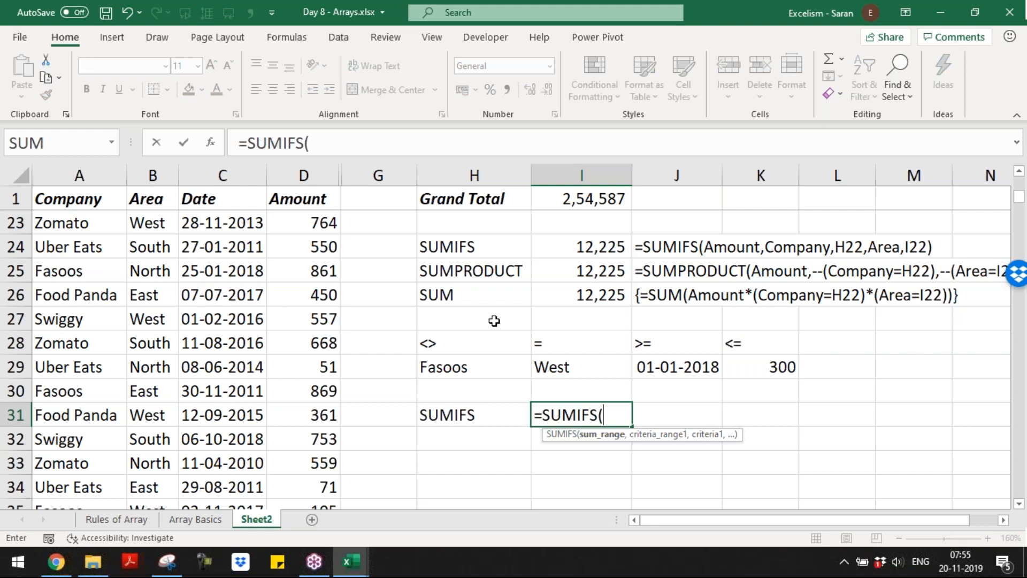
{"action": "type", "text": "Company"}
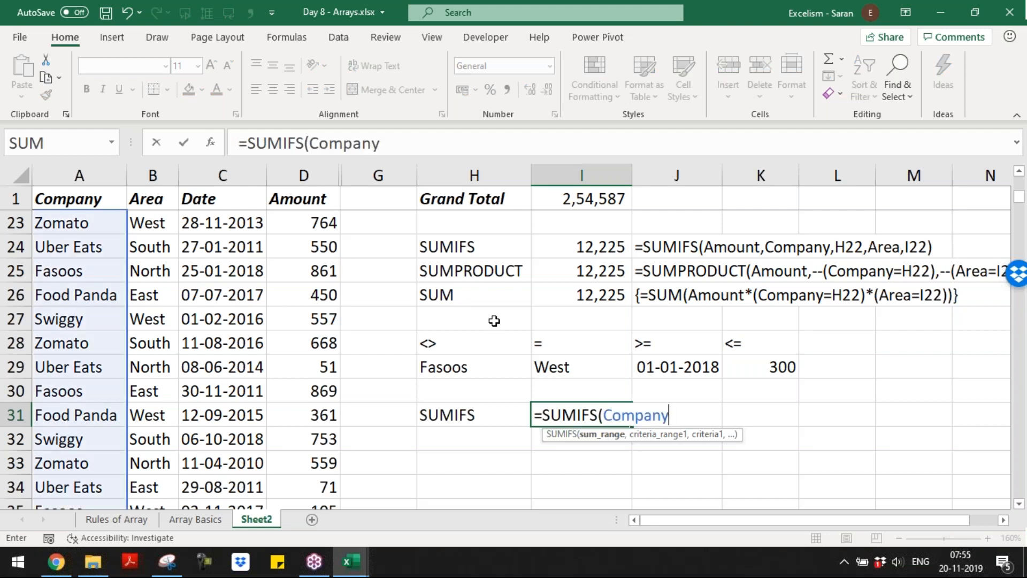
{"action": "key", "text": "BackSpace"}
{"action": "key", "text": "BackSpace"}
{"action": "key", "text": "BackSpace"}
{"action": "key", "text": "BackSpace"}
{"action": "key", "text": "BackSpace"}
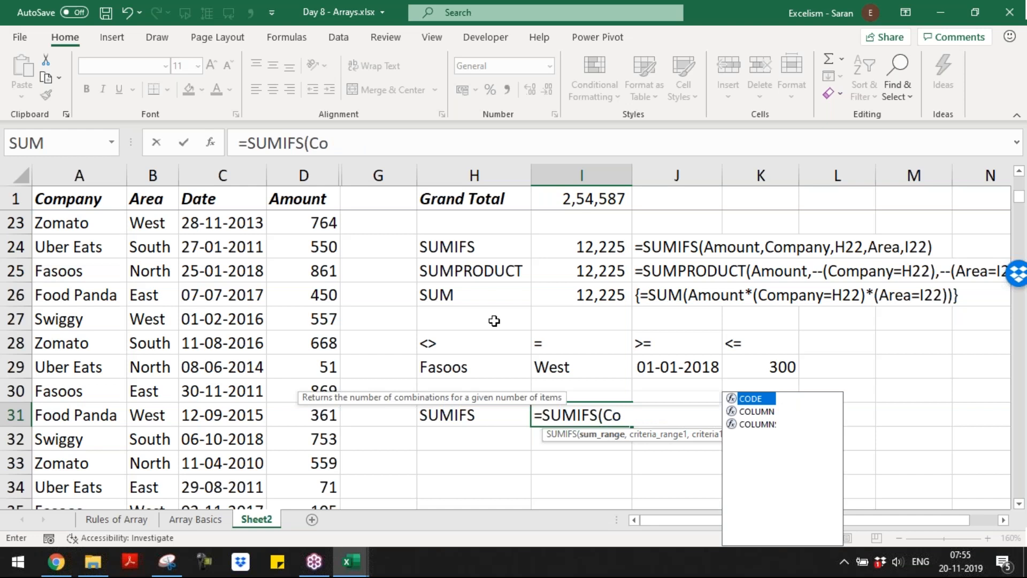
{"action": "key", "text": "BackSpace"}
{"action": "key", "text": "BackSpace"}
{"action": "type", "text": "Amount"}
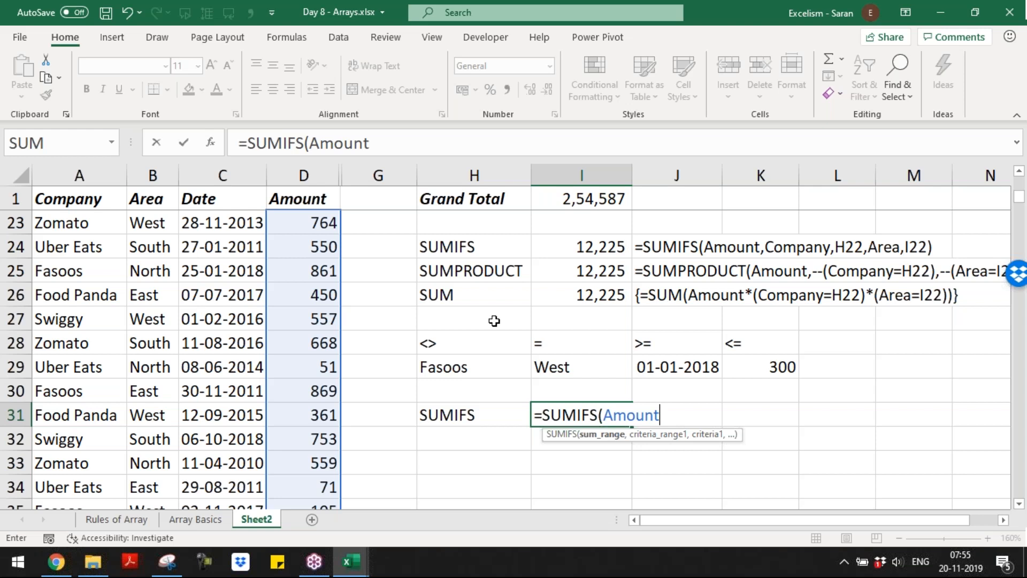
{"action": "type", "text": ",Company,"}
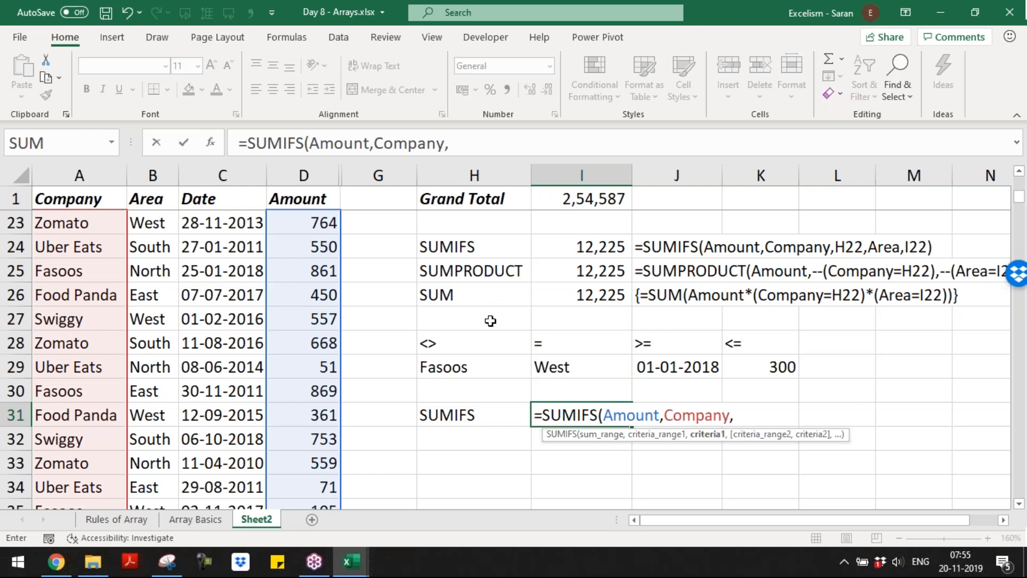
{"action": "left_click", "coordinate": [485, 342]}
{"action": "type", "text": "&"}
{"action": "left_click", "coordinate": [480, 372]}
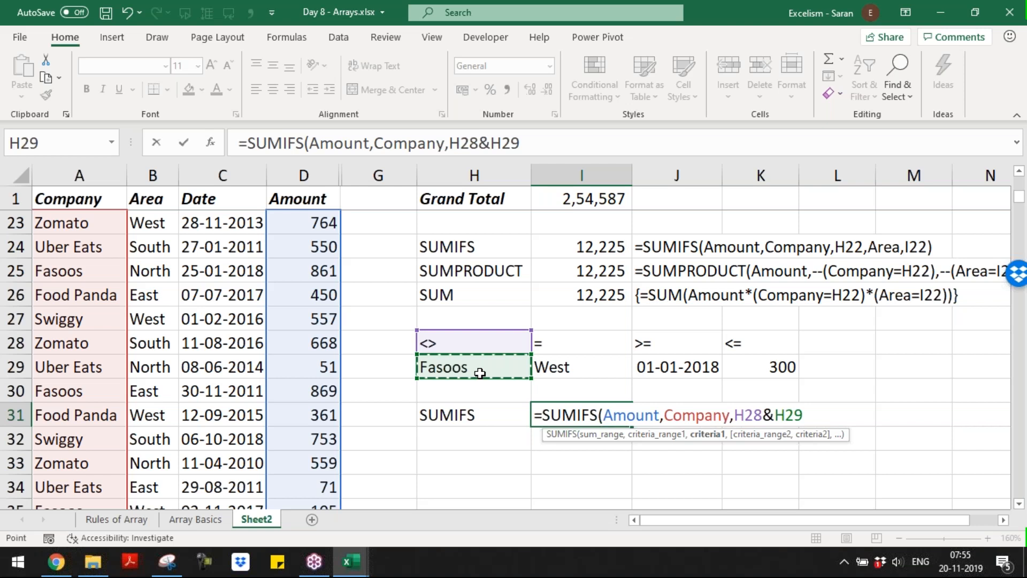
{"action": "type", "text": ","}
- Complete the SUMIFS formula in I31 with the criteria pairs Area,I28&I29, Date,J28&J29 and Amount,K28&K29
{"action": "left_click", "coordinate": [1019, 503]}
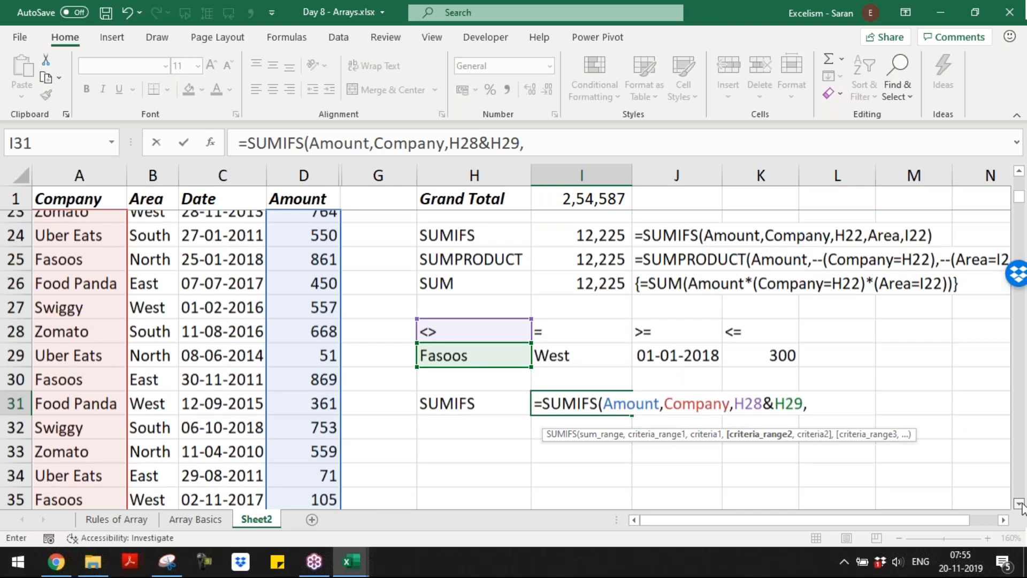
{"action": "left_click", "coordinate": [1019, 503]}
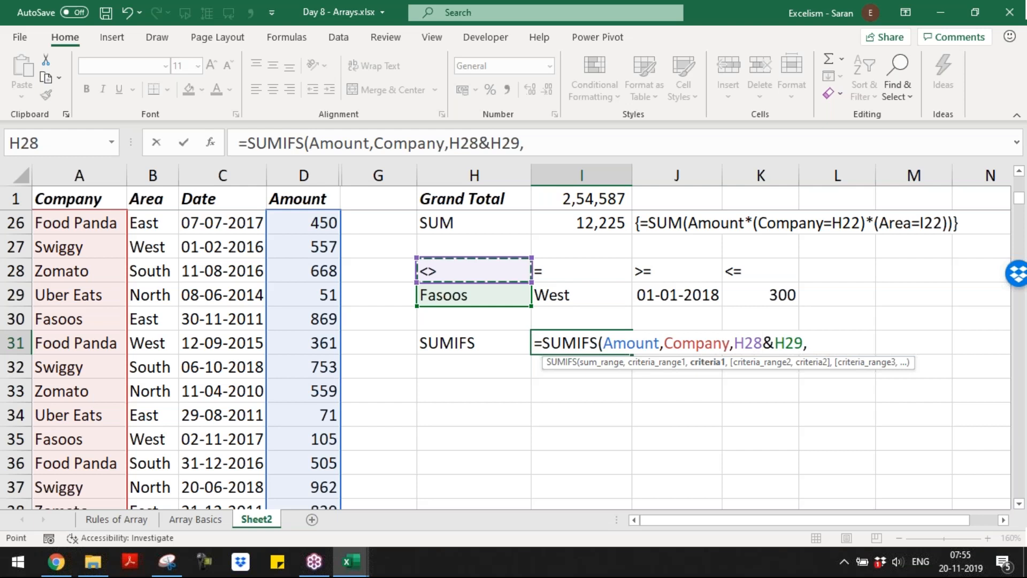
{"action": "double_click", "coordinate": [737, 343]}
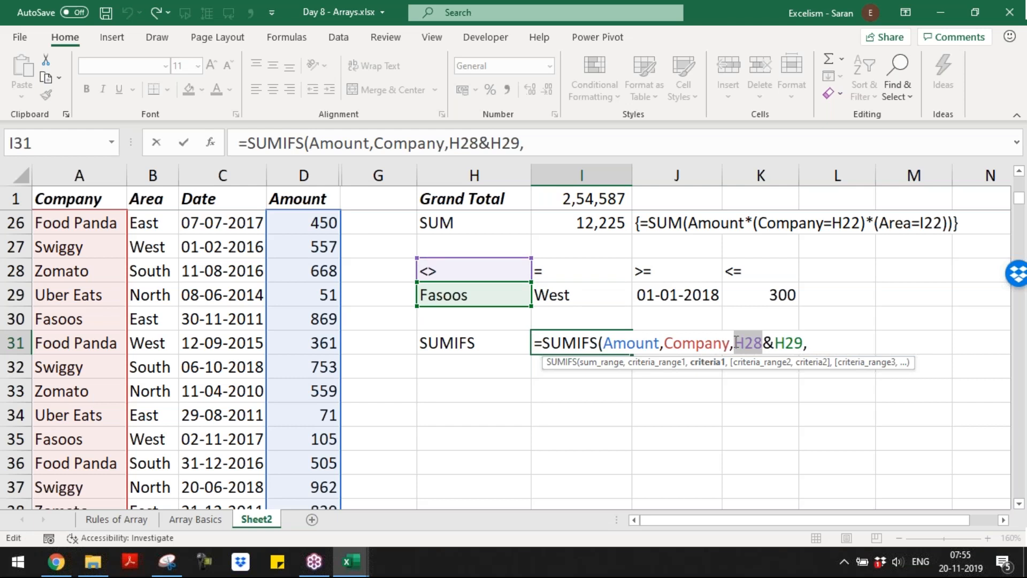
{"action": "type", "text": "Area,"}
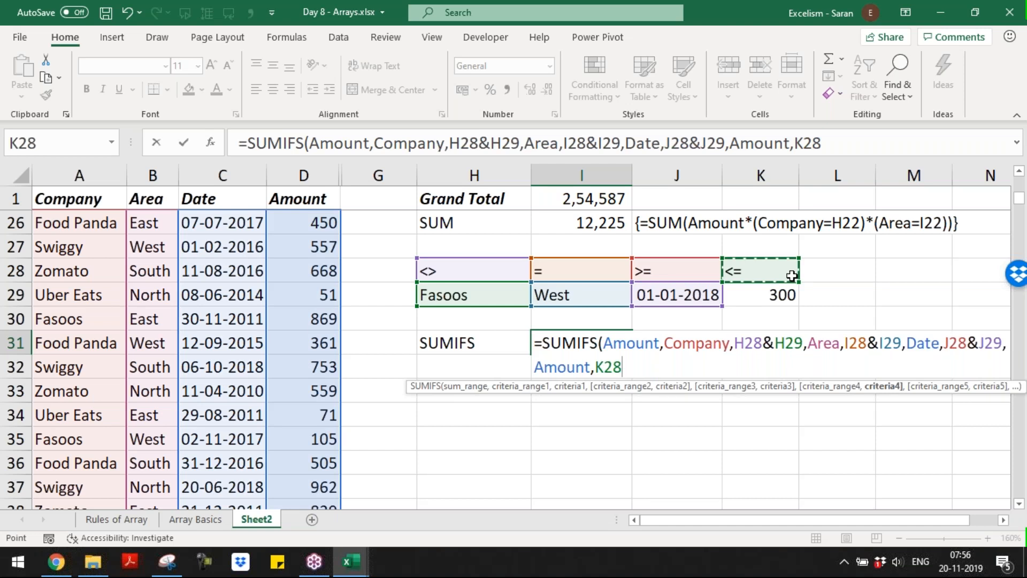
{"action": "type", "text": "&"}
{"action": "left_click", "coordinate": [784, 295]}
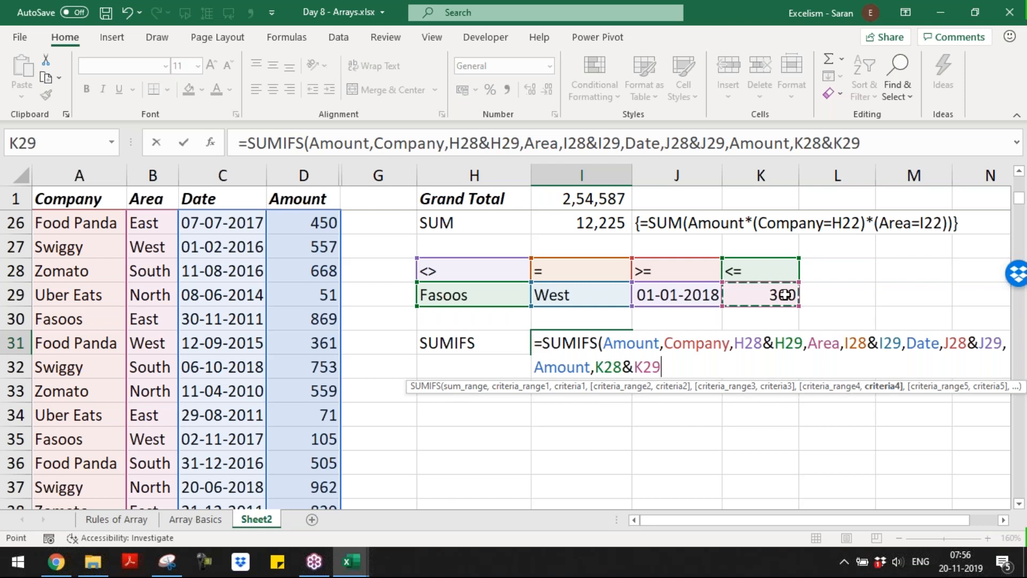
{"action": "type", "text": ")"}
- Examine the SUMIFS formula in I31 argument by argument, from the sum range through the criteria ranges to the fourth criterion
{"action": "left_click", "coordinate": [1004, 519]}
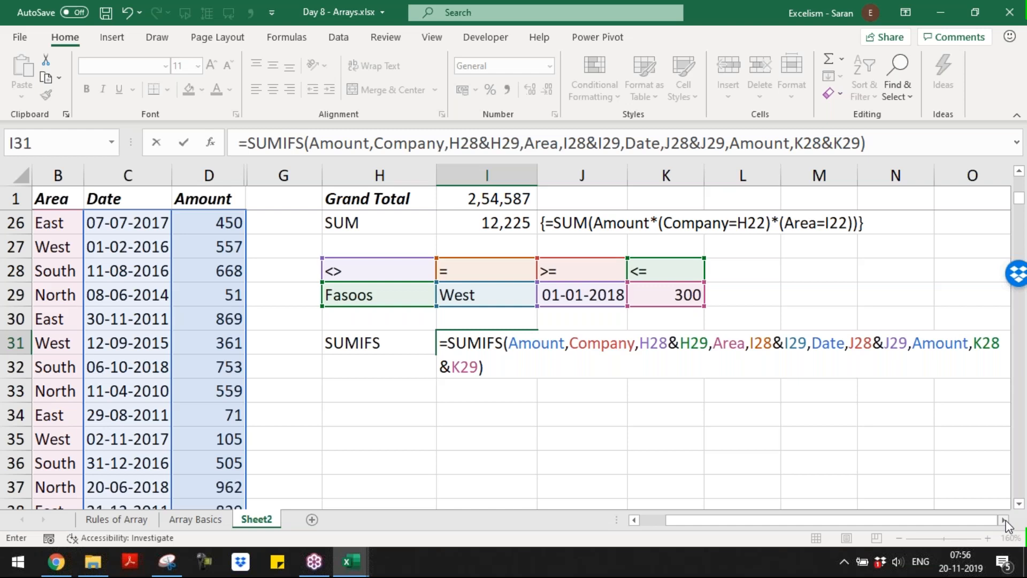
{"action": "left_click", "coordinate": [1004, 520]}
{"action": "left_click", "coordinate": [479, 343]}
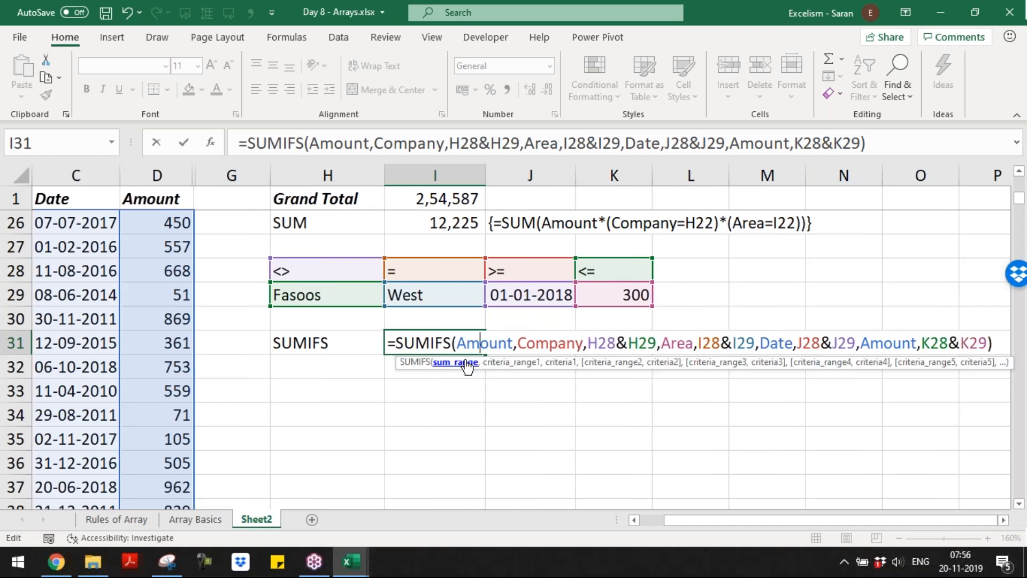
{"action": "left_click", "coordinate": [504, 364]}
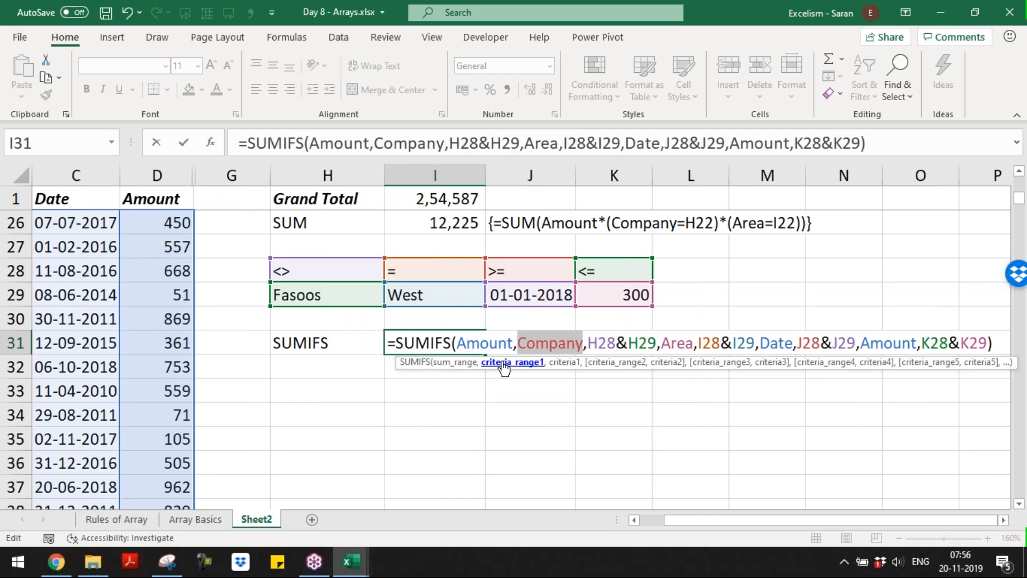
{"action": "left_click", "coordinate": [561, 362]}
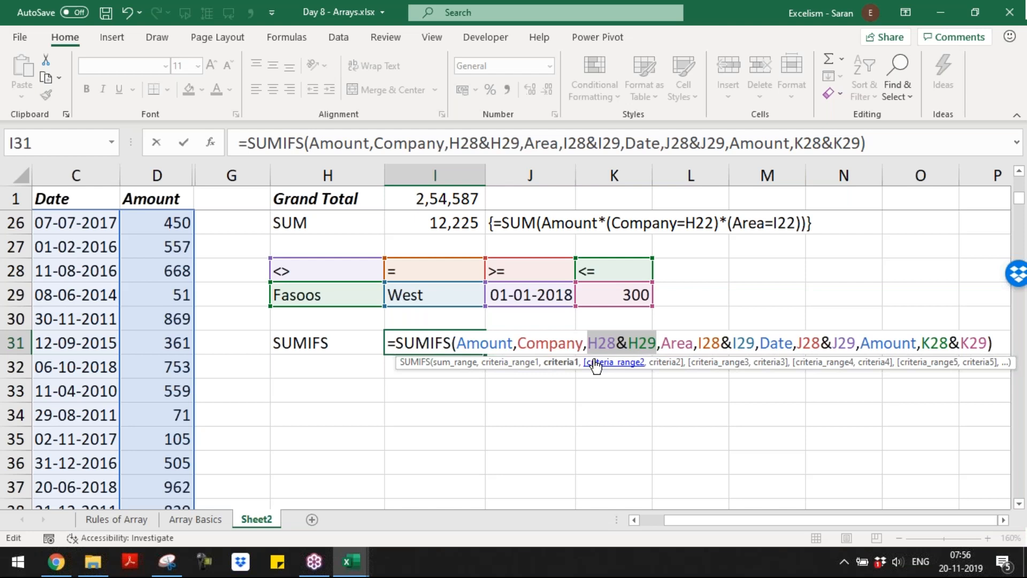
{"action": "left_click", "coordinate": [701, 363]}
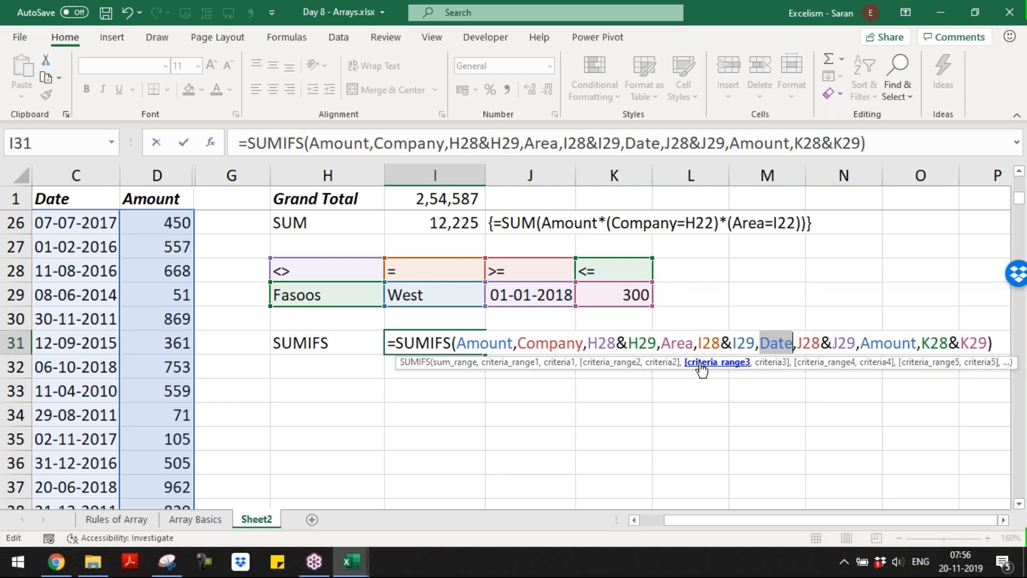
{"action": "left_click", "coordinate": [822, 362]}
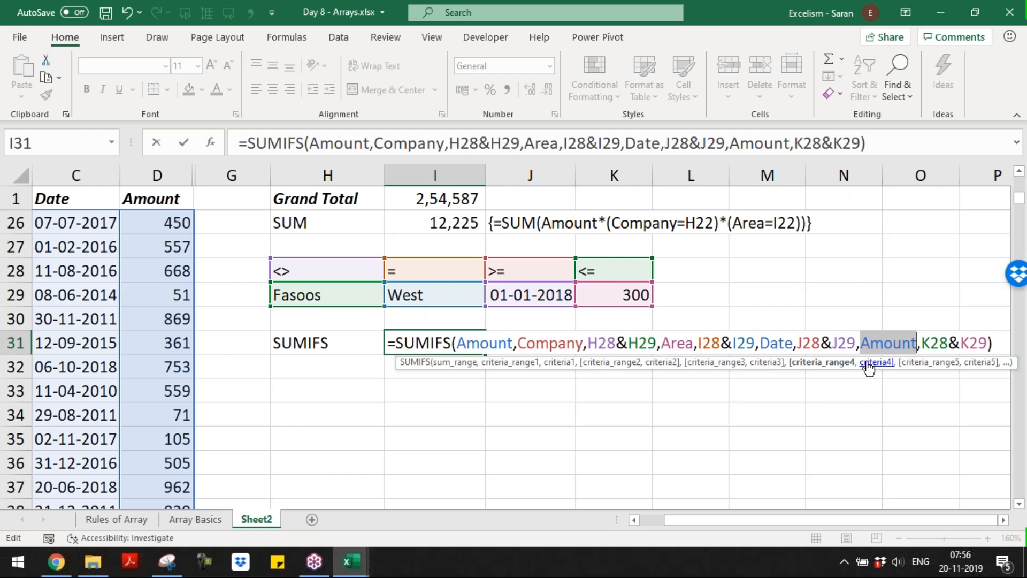
{"action": "left_click", "coordinate": [868, 364]}
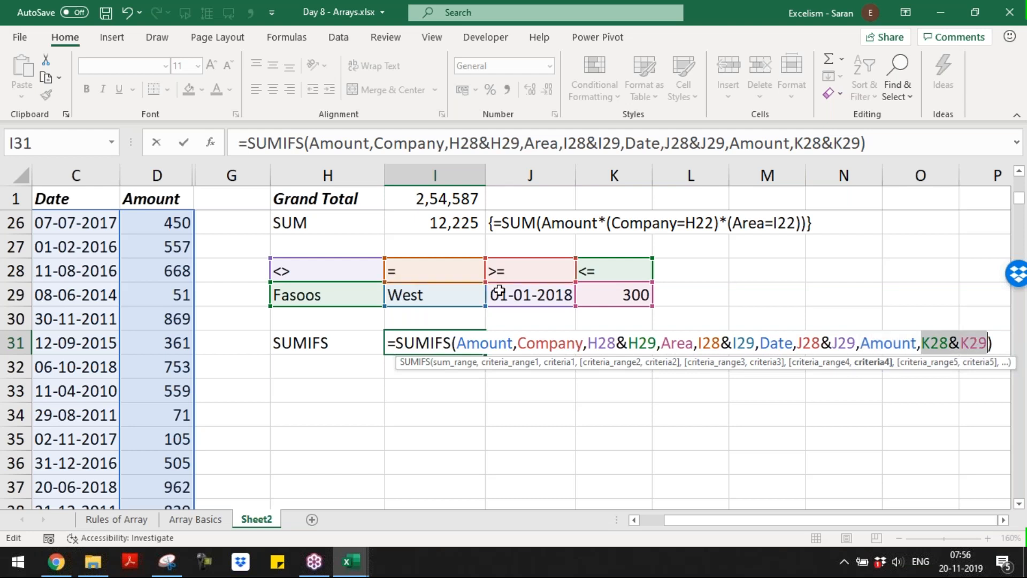
- Enter the SUMIFS formula in I31 and show it as text in J31 with =FORMULATEXT(I31)
{"action": "key", "text": "Tab"}
{"action": "type", "text": "=f"}
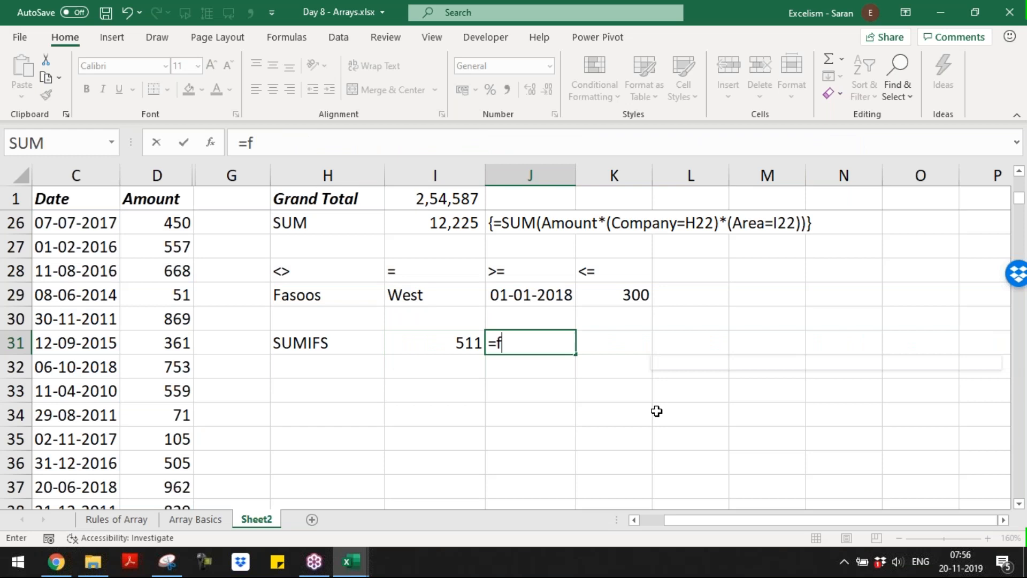
{"action": "type", "text": "ORMULATEXT(I31)"}
{"action": "key", "text": "Return"}
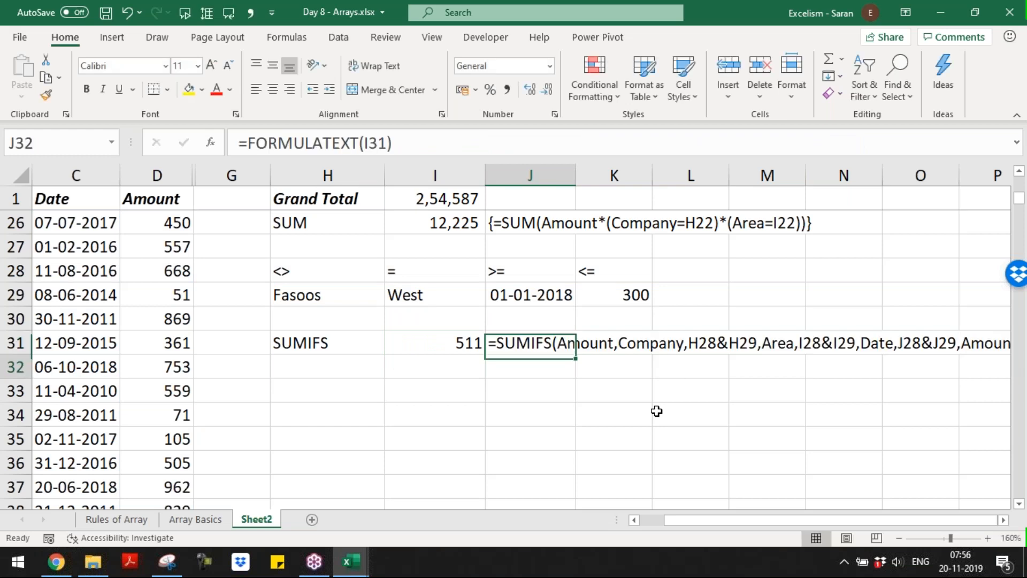
- Label cell H32 as SUMPRODUCT
{"action": "key", "text": "Left"}
{"action": "key", "text": "Left"}
{"action": "type", "text": "SUMP"}
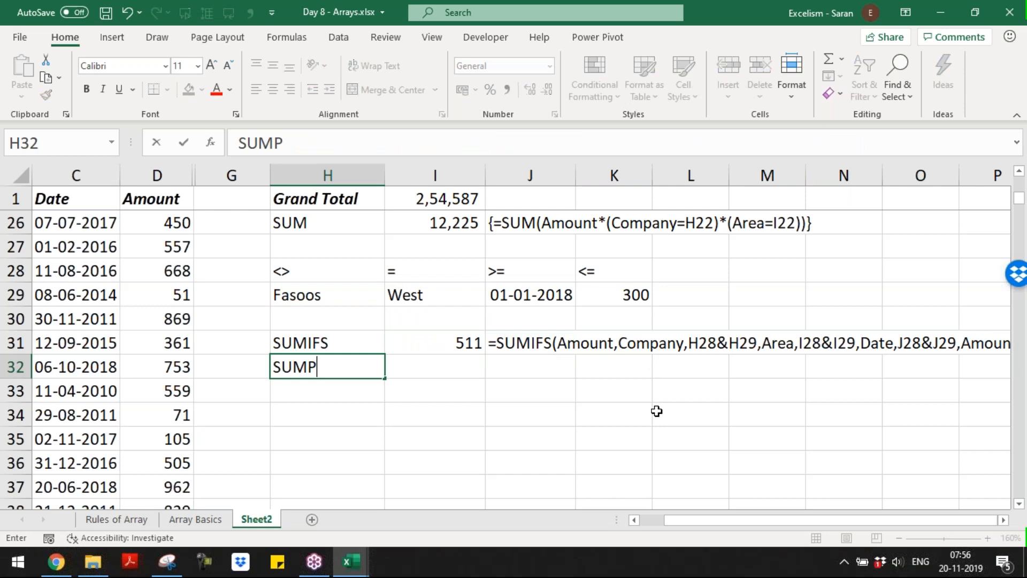
{"action": "type", "text": "RODUCT"}
{"action": "key", "text": "Tab"}
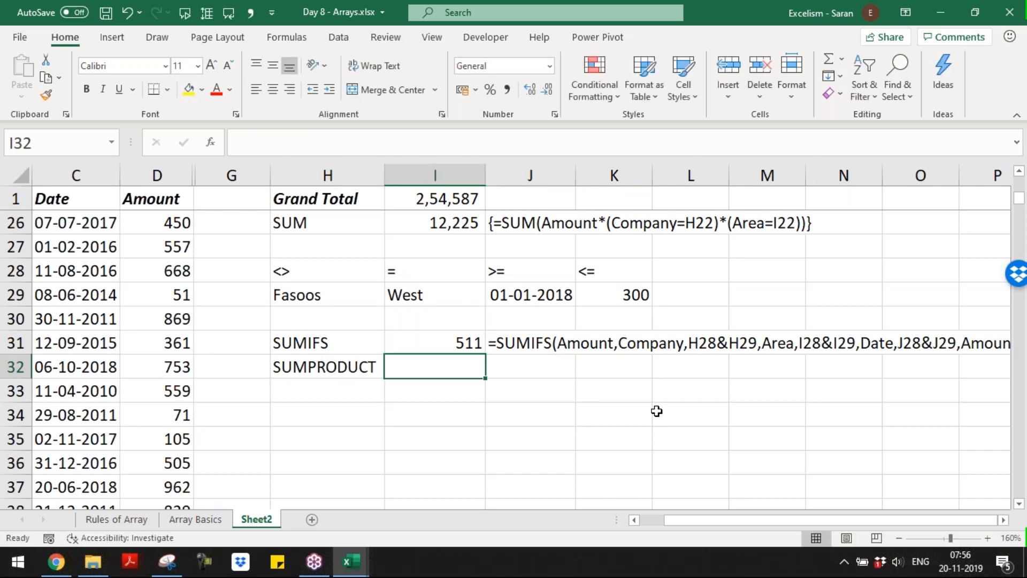
- Begin a SUMPRODUCT formula in I32 with Amount as the first array and the condition Company<>H29 as the second
{"action": "type", "text": "=sump"}
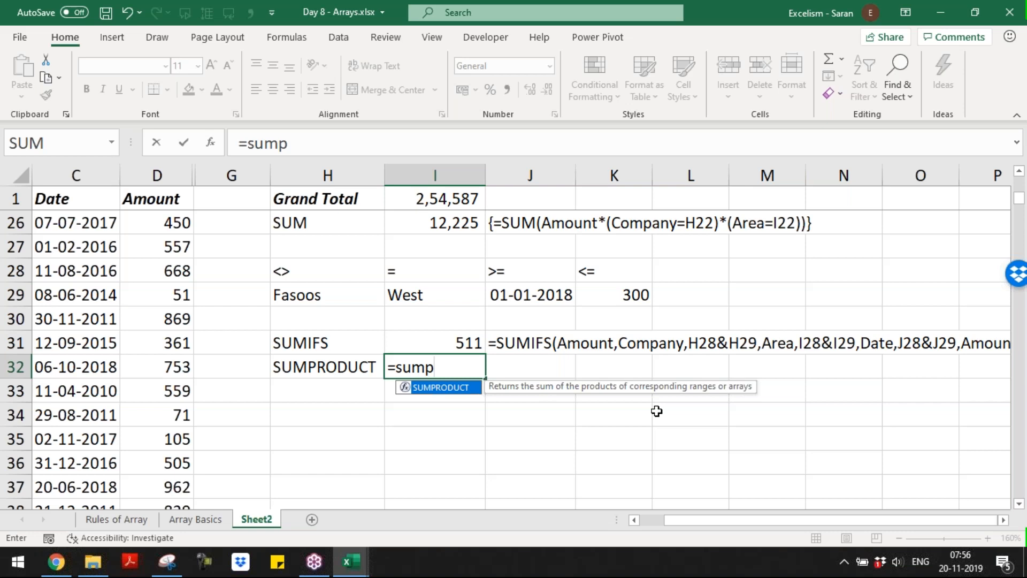
{"action": "double_click", "coordinate": [474, 388]}
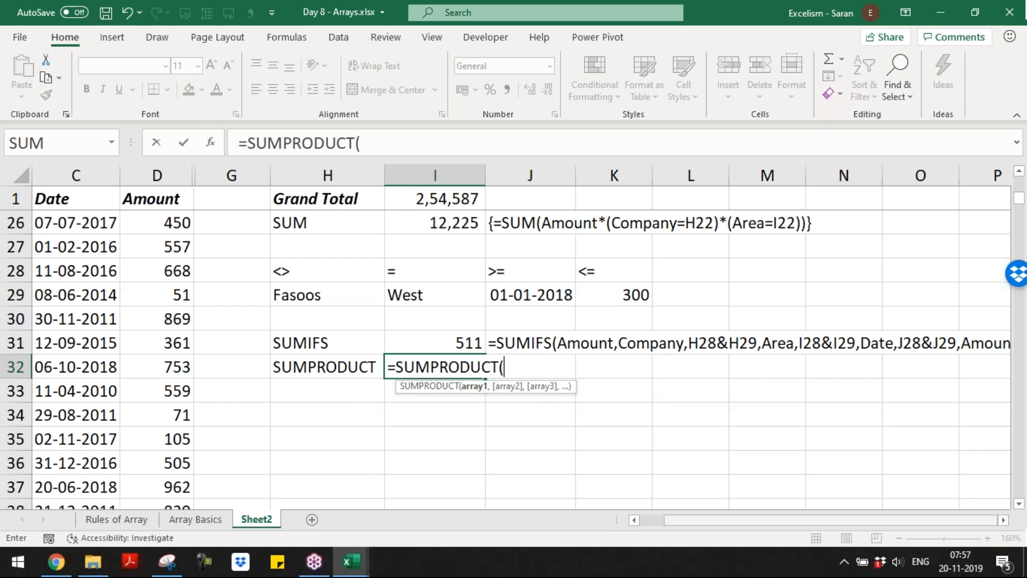
{"action": "type", "text": "Amount,"}
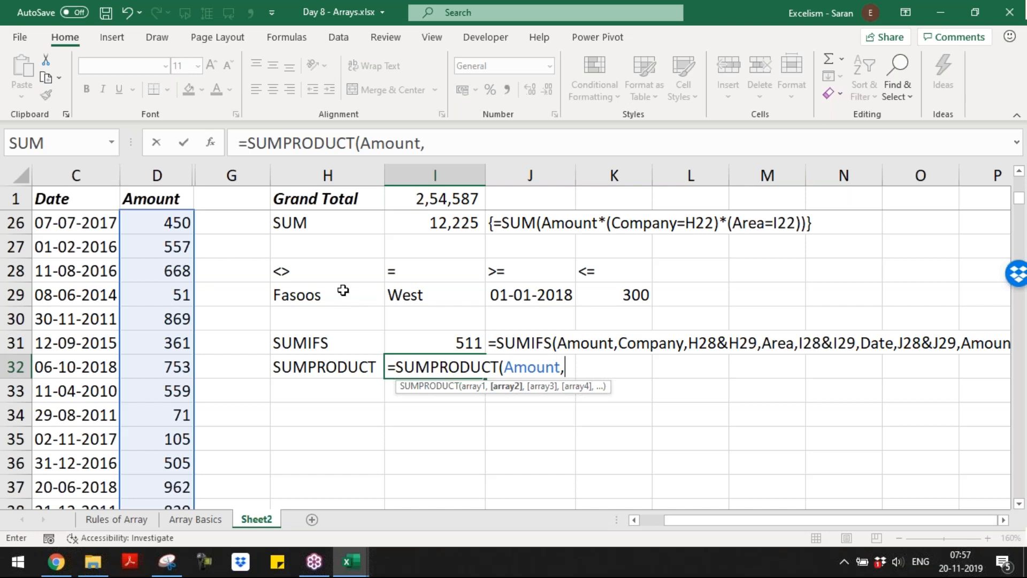
{"action": "type", "text": "Company<>"}
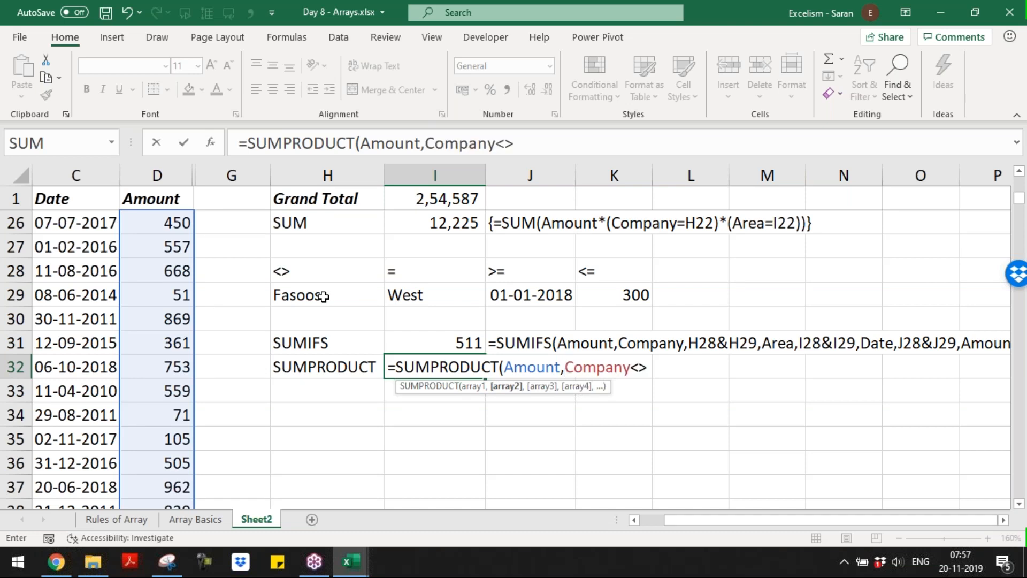
{"action": "left_click", "coordinate": [323, 297]}
{"action": "type", "text": ","}
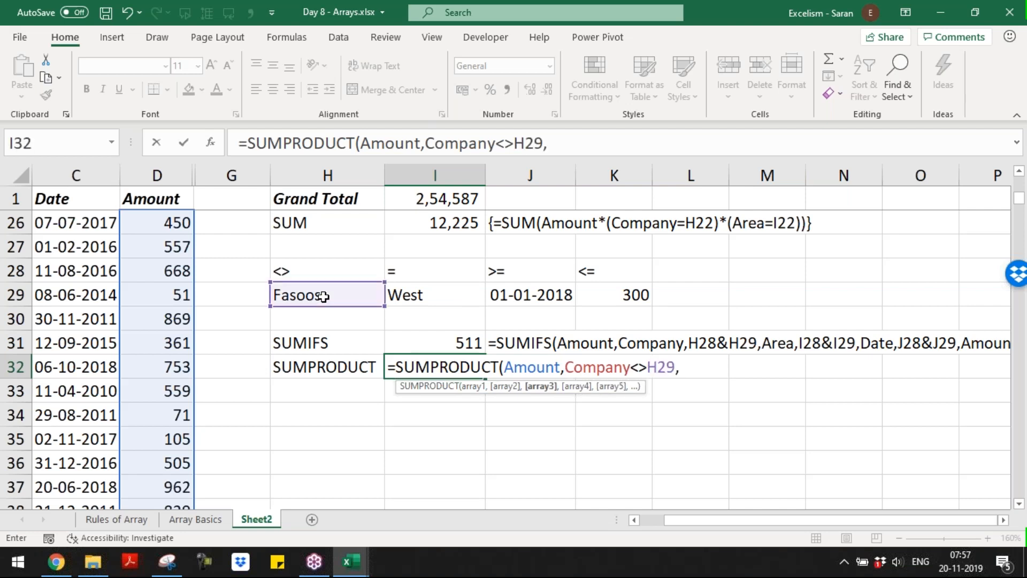
- Add the conditions Area=I29, Date>=J29 and Amount<=K29 to the SUMPRODUCT formula and close its parenthesis
{"action": "type", "text": "Area="}
{"action": "left_click", "coordinate": [433, 287]}
{"action": "type", "text": ","}
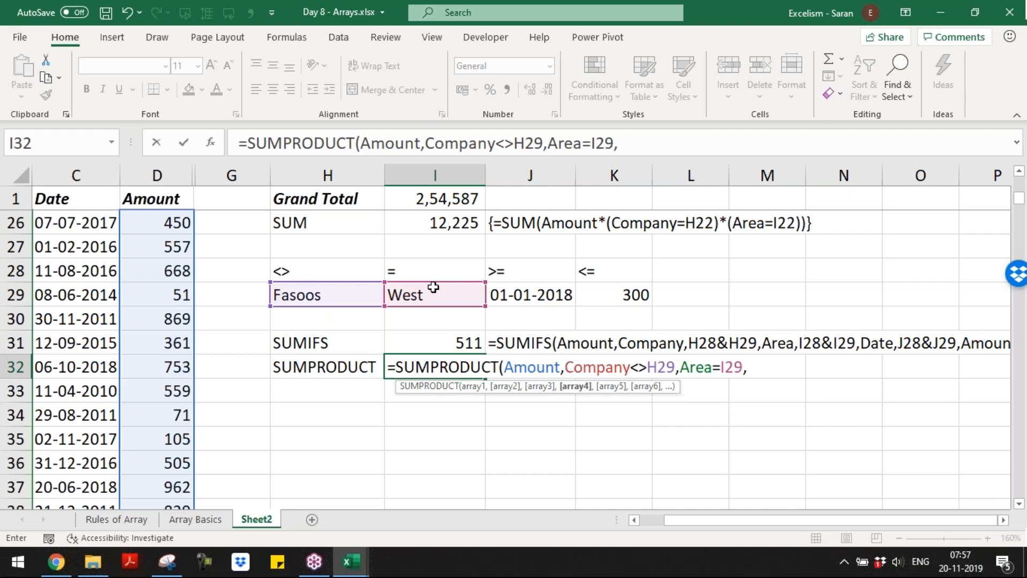
{"action": "type", "text": "Date>="}
{"action": "left_click", "coordinate": [561, 294]}
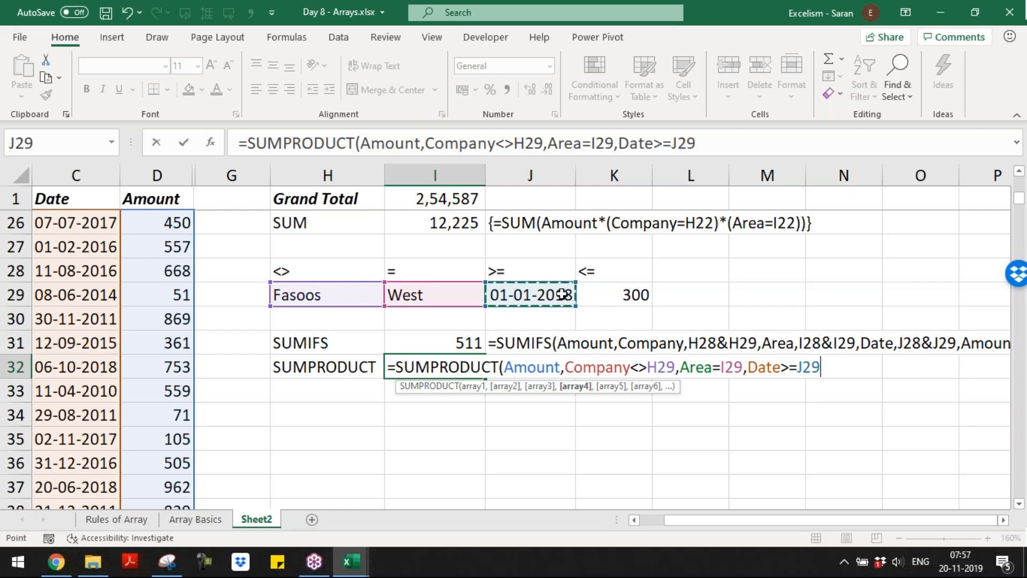
{"action": "type", "text": ",Amount"}
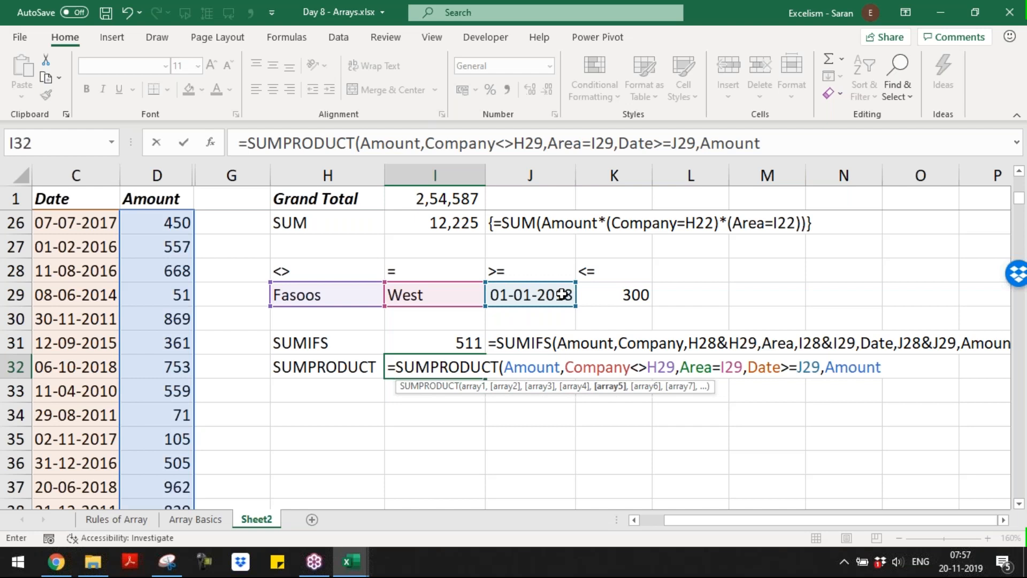
{"action": "type", "text": "<="}
{"action": "left_click", "coordinate": [603, 291]}
{"action": "type", "text": ")"}
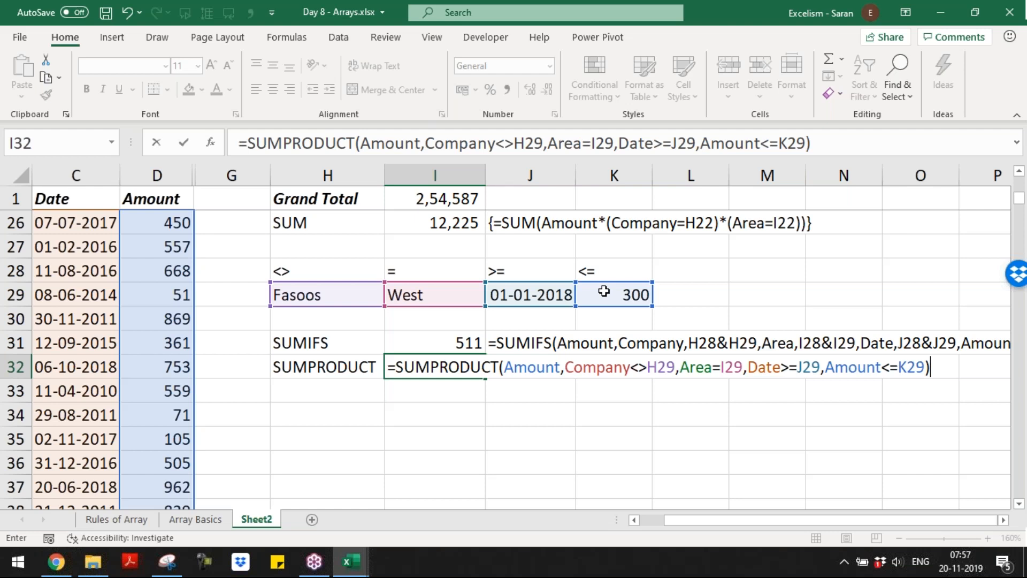
- Wrap the Company<>H29 condition in parentheses and put a double minus in front, giving --(Company<>H29)
{"action": "key", "text": "F2"}
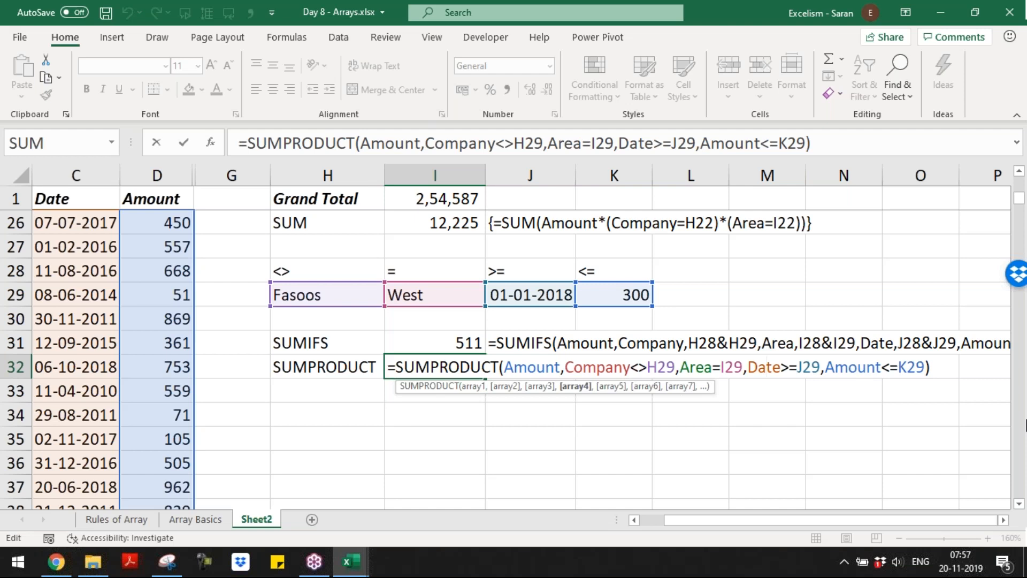
{"action": "key", "text": "ctrl+Left"}
{"action": "key", "text": "ctrl+Left"}
{"action": "key", "text": "ctrl+Left"}
{"action": "key", "text": "ctrl+Left"}
{"action": "type", "text": "("}
{"action": "key", "text": "ctrl+Right"}
{"action": "key", "text": "ctrl+Right"}
{"action": "key", "text": "Left"}
{"action": "type", "text": ")"}
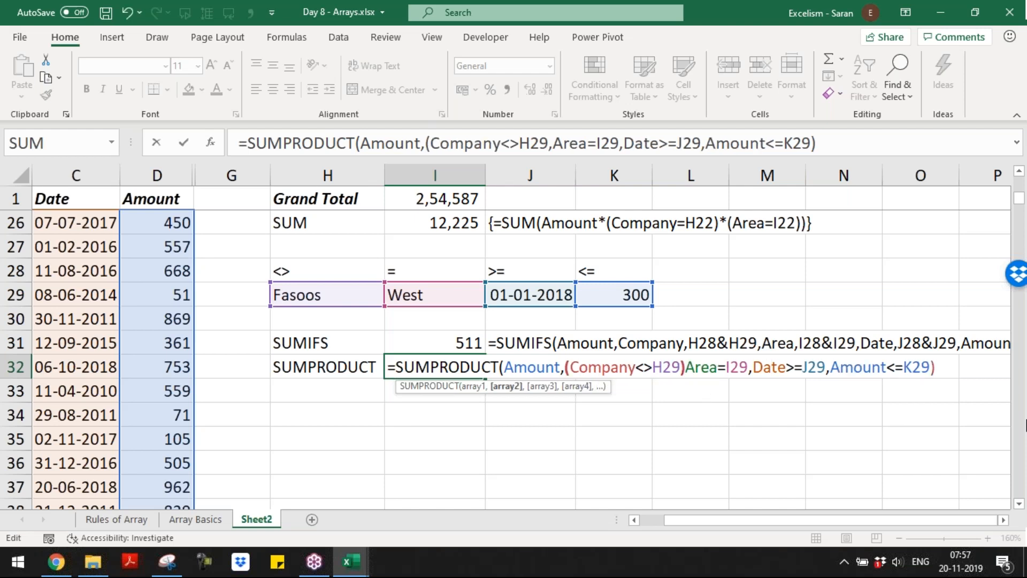
{"action": "key", "text": "ctrl+Left"}
{"action": "key", "text": "ctrl+Left"}
{"action": "key", "text": "Left"}
{"action": "type", "text": "--"}
{"action": "key", "text": "ctrl+Right"}
{"action": "key", "text": "ctrl+Right"}
- Convert the area condition in the SUMPRODUCT formula to --(Area=I29)
{"action": "type", "text": "(1"}
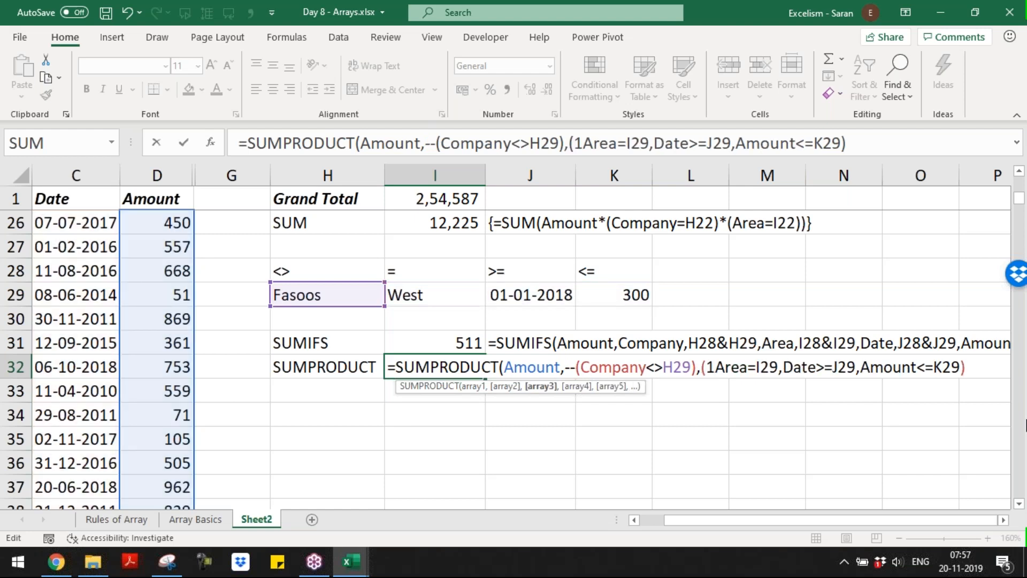
{"action": "key", "text": "BackSpace"}
{"action": "key", "text": "ctrl+Right"}
{"action": "key", "text": "ctrl+Right"}
{"action": "type", "text": ")"}
{"action": "key", "text": "Left"}
{"action": "key", "text": "Left"}
{"action": "key", "text": "Left"}
{"action": "key", "text": "Left"}
{"action": "key", "text": "Left"}
{"action": "key", "text": "Left"}
{"action": "key", "text": "Left"}
{"action": "key", "text": "Left"}
{"action": "key", "text": "Left"}
{"action": "key", "text": "Left"}
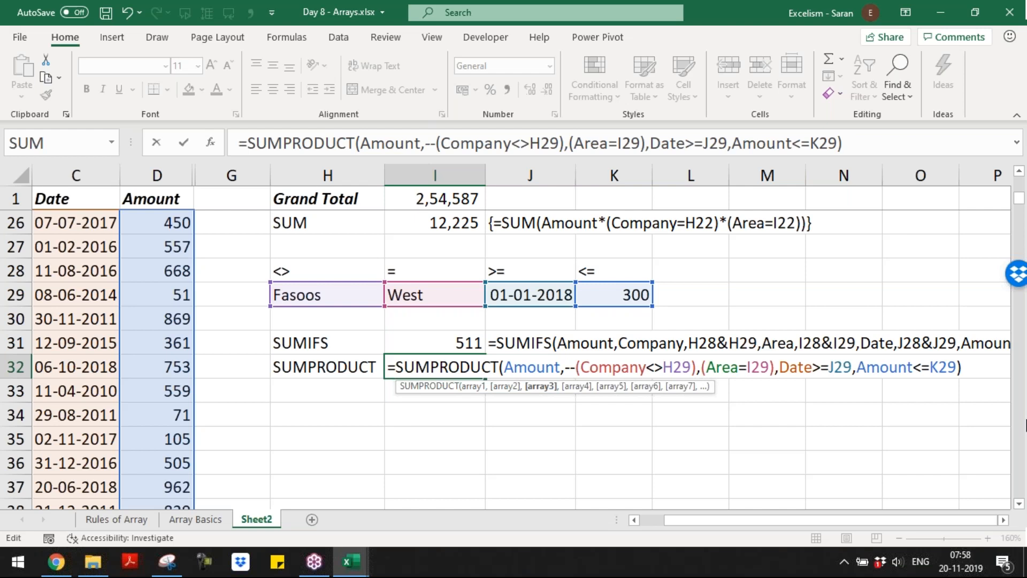
{"action": "type", "text": "-"}
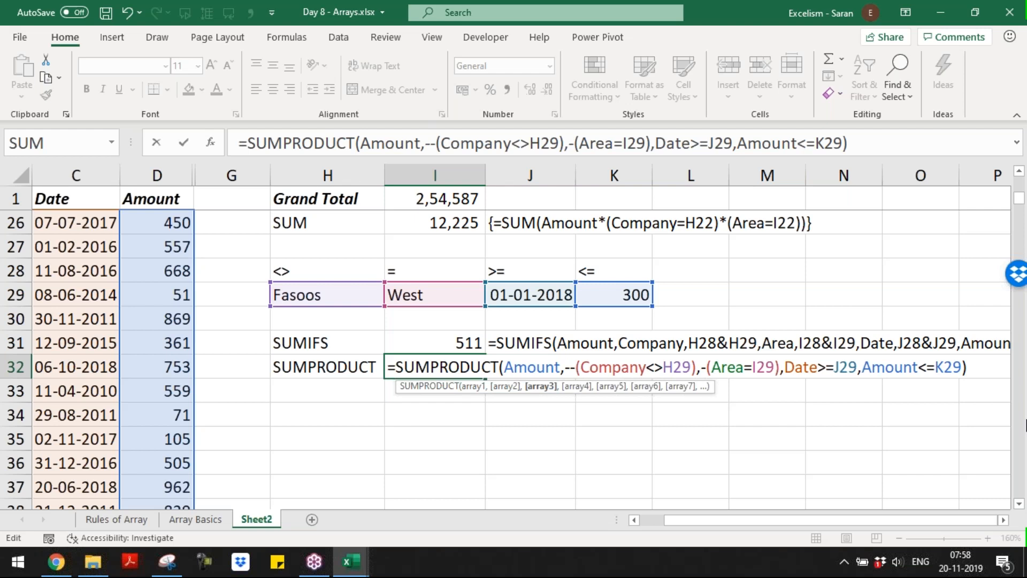
{"action": "type", "text": "-"}
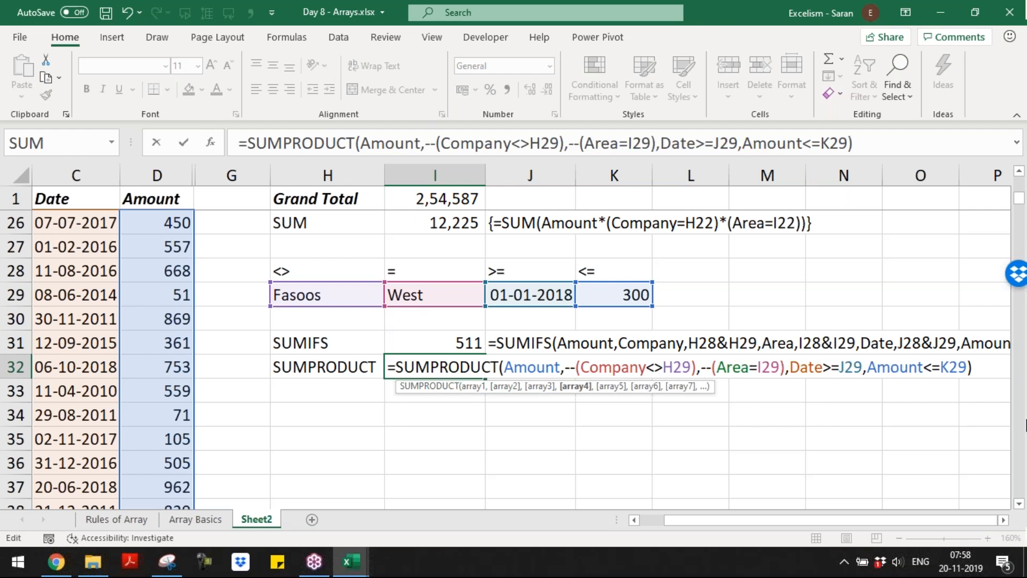
- Convert the date condition in the SUMPRODUCT formula to --(Date>=J29)
{"action": "type", "text": "--("}
{"action": "key", "text": "Right"}
{"action": "key", "text": "Right"}
{"action": "key", "text": "Right"}
{"action": "key", "text": "Right"}
{"action": "key", "text": "Right"}
{"action": "key", "text": "Right"}
{"action": "key", "text": "Right"}
{"action": "key", "text": "Right"}
{"action": "key", "text": "Right"}
{"action": "type", "text": ")"}
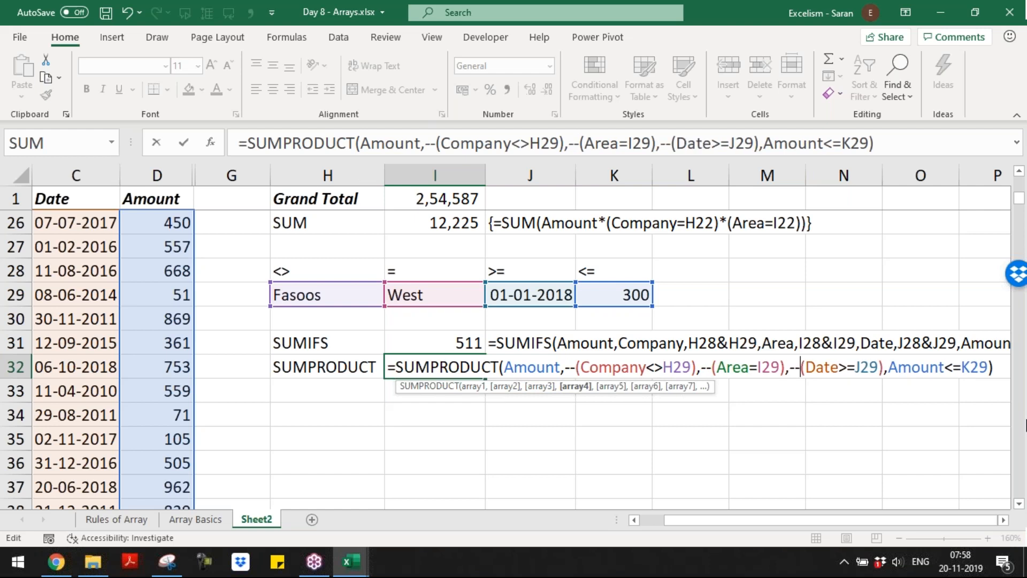
- Convert the last condition to --(Amount<=K29) and enter the SUMPRODUCT formula in I32
{"action": "key", "text": "End"}
{"action": "type", "text": "--("}
{"action": "key", "text": "Right"}
{"action": "key", "text": "Right"}
{"action": "key", "text": "Right"}
{"action": "key", "text": "Right"}
{"action": "key", "text": "Right"}
{"action": "key", "text": "Right"}
{"action": "key", "text": "Right"}
{"action": "key", "text": "Right"}
{"action": "key", "text": "Right"}
{"action": "key", "text": "Right"}
{"action": "key", "text": "Right"}
{"action": "type", "text": ")"}
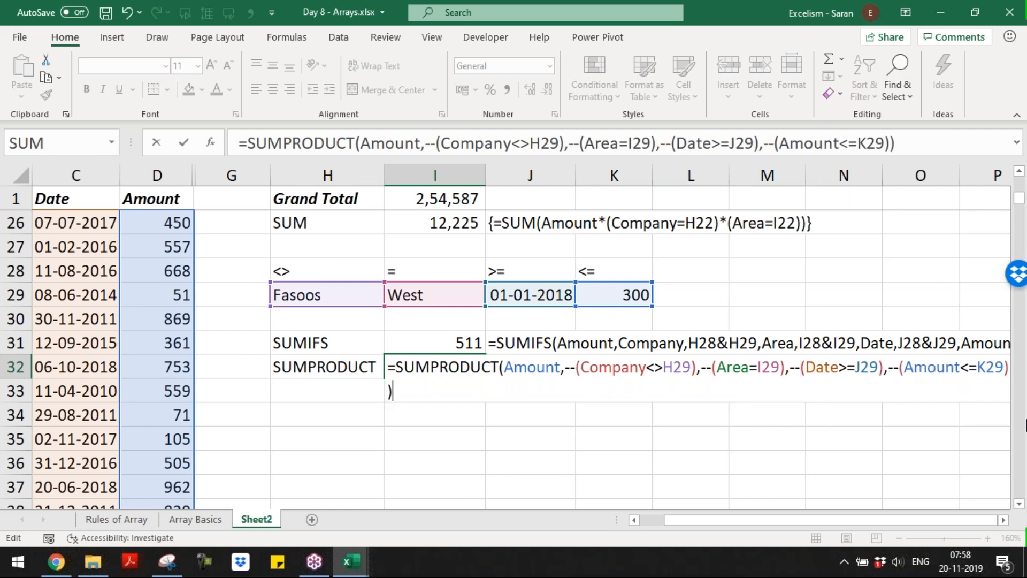
{"action": "left_click", "coordinate": [1002, 518]}
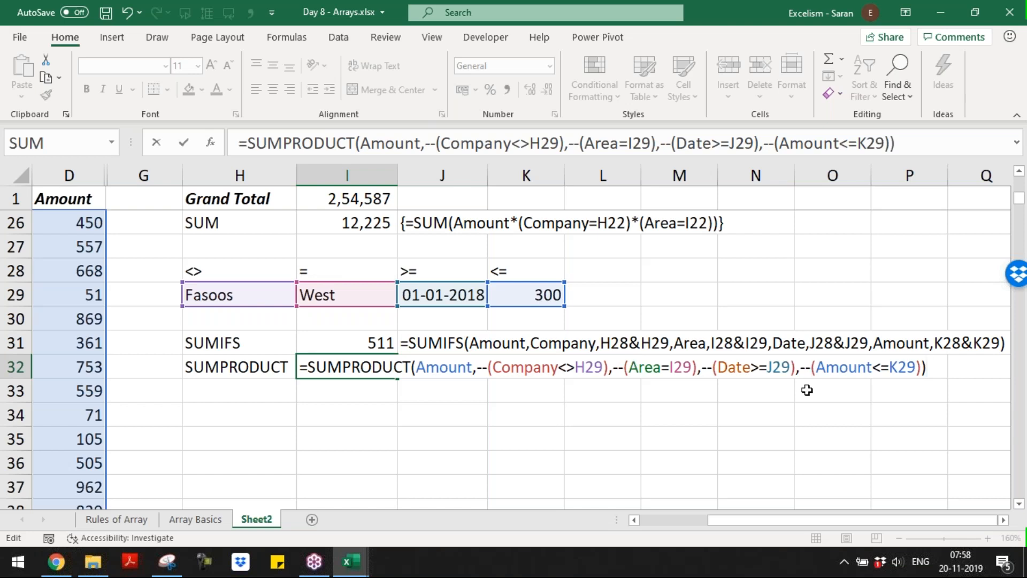
{"action": "key", "text": "Return"}
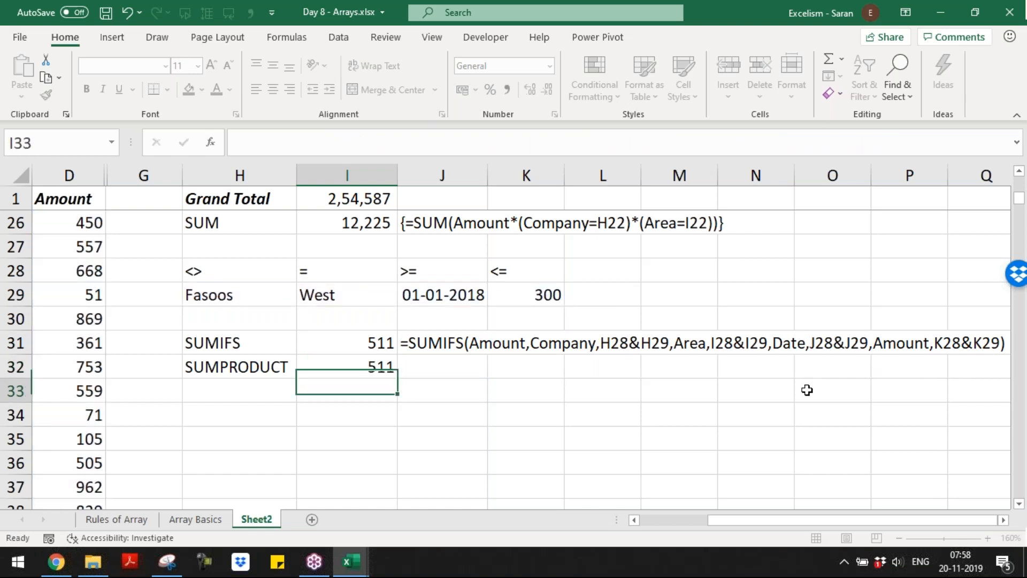
- Show the formula of I32 as text in J32 and label H33 as SUM
{"action": "key", "text": "Up"}
{"action": "key", "text": "Up"}
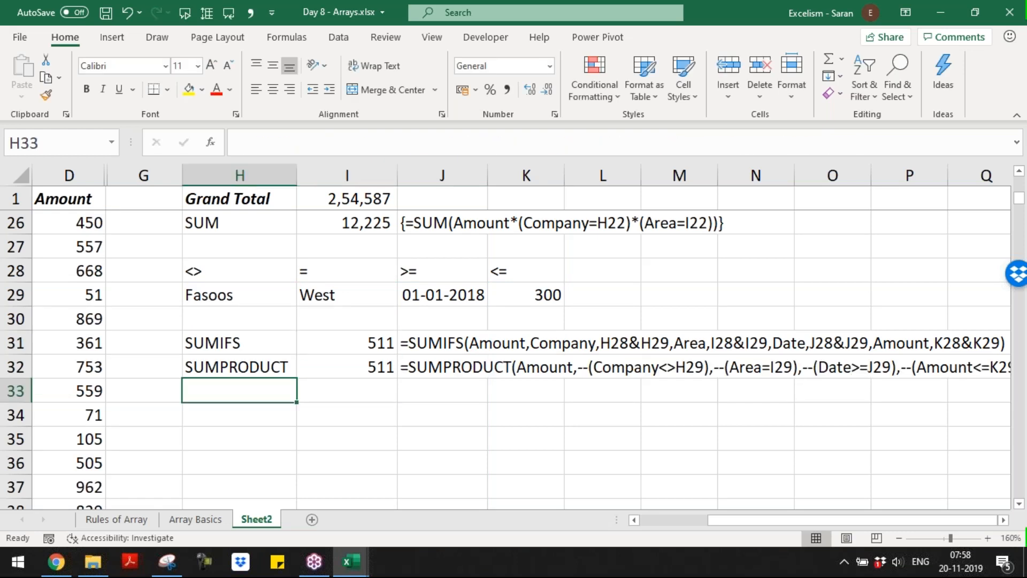
{"action": "type", "text": "SUM"}
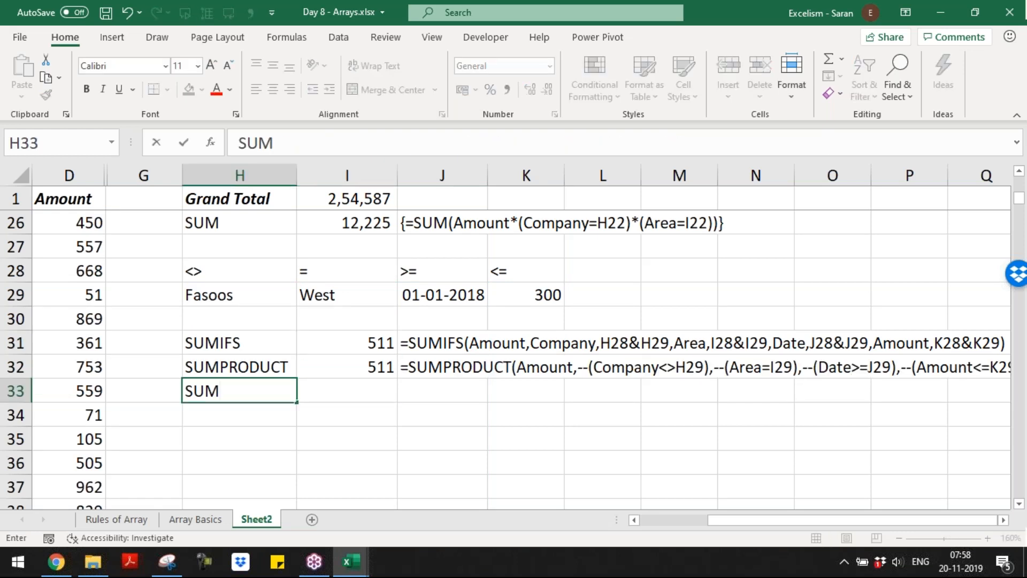
- Copy the SUMPRODUCT formula text from I32 into I33 with its references unchanged
{"action": "left_click", "coordinate": [347, 367]}
{"action": "key", "text": "F2"}
{"action": "key", "text": "shift+Home"}
{"action": "key", "text": "ctrl+c"}
{"action": "key", "text": "Escape"}
{"action": "key", "text": "Down"}
{"action": "key", "text": "F2"}
{"action": "key", "text": "ctrl+v"}
- Change the function name in the I33 formula from SUMPRODUCT to SUM
{"action": "key", "text": "Left"}
{"action": "key", "text": "Left"}
{"action": "key", "text": "Left"}
{"action": "key", "text": "Left"}
{"action": "key", "text": "Left"}
{"action": "key", "text": "Left"}
{"action": "key", "text": "Left"}
{"action": "key", "text": "Left"}
{"action": "key", "text": "Left"}
{"action": "key", "text": "Left"}
{"action": "key", "text": "Left"}
{"action": "key", "text": "Left"}
{"action": "key", "text": "Left"}
{"action": "key", "text": "Left"}
{"action": "key", "text": "Left"}
{"action": "key", "text": "Left"}
{"action": "key", "text": "Left"}
{"action": "key", "text": "Left"}
{"action": "key", "text": "Left"}
{"action": "key", "text": "Left"}
{"action": "key", "text": "Left"}
{"action": "key", "text": "Left"}
{"action": "key", "text": "Left"}
{"action": "key", "text": "Left"}
{"action": "key", "text": "Left"}
{"action": "key", "text": "Left"}
{"action": "key", "text": "Left"}
{"action": "key", "text": "Left"}
{"action": "key", "text": "Left"}
{"action": "key", "text": "Left"}
{"action": "key", "text": "Left"}
{"action": "key", "text": "Left"}
{"action": "key", "text": "Left"}
{"action": "key", "text": "Left"}
{"action": "key", "text": "Left"}
{"action": "key", "text": "Left"}
{"action": "key", "text": "Left"}
{"action": "key", "text": "Left"}
{"action": "key", "text": "Left"}
{"action": "key", "text": "Left"}
{"action": "key", "text": "Left"}
{"action": "key", "text": "Left"}
{"action": "key", "text": "Left"}
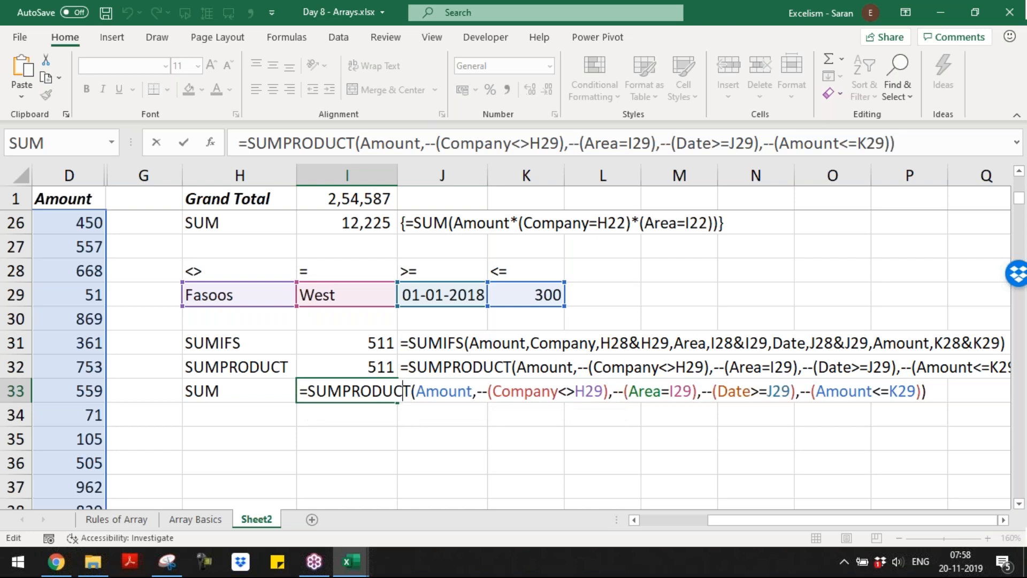
{"action": "key", "text": "BackSpace"}
{"action": "key", "text": "BackSpace"}
{"action": "key", "text": "BackSpace"}
{"action": "key", "text": "BackSpace"}
{"action": "key", "text": "BackSpace"}
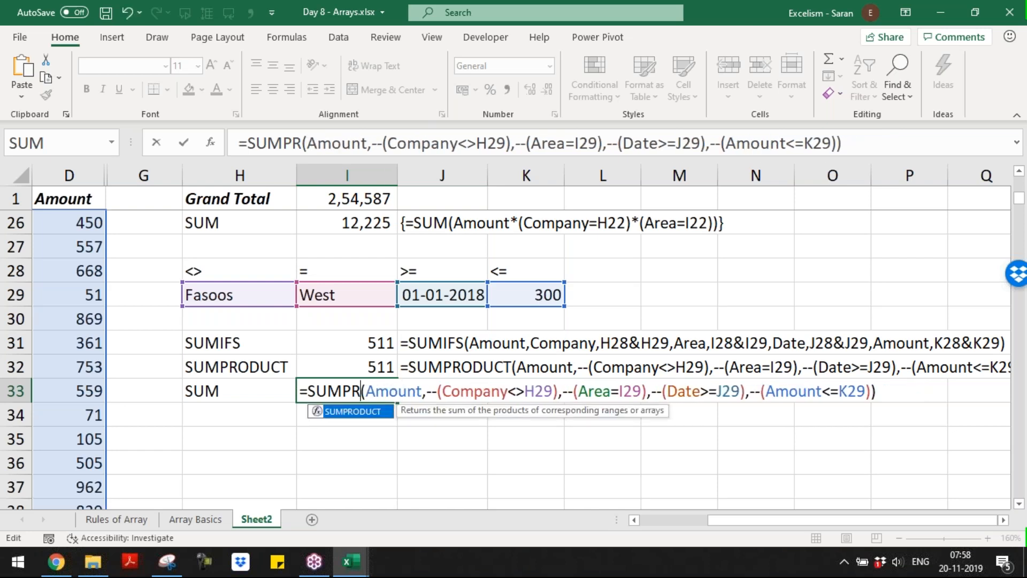
{"action": "key", "text": "BackSpace"}
{"action": "key", "text": "BackSpace"}
{"action": "key", "text": "Right"}
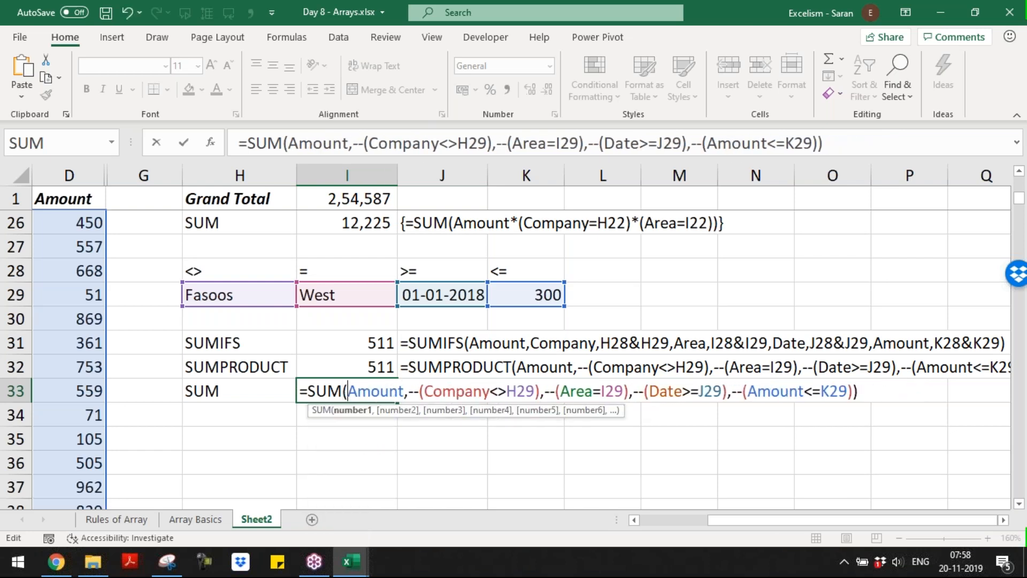
- Replace the comma and double-minus separators before the Company and Area conditions in the I33 SUM formula with *
{"action": "left_click", "coordinate": [415, 391]}
{"action": "key", "text": "shift+Left"}
{"action": "key", "text": "shift+Left"}
{"action": "type", "text": "*"}
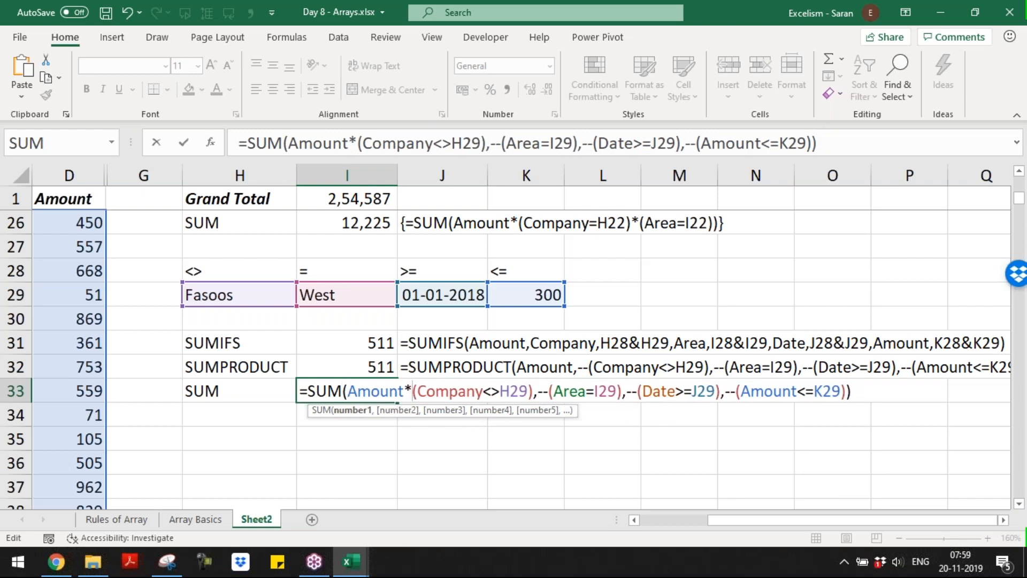
{"action": "key", "text": "End"}
{"action": "key", "text": "Left"}
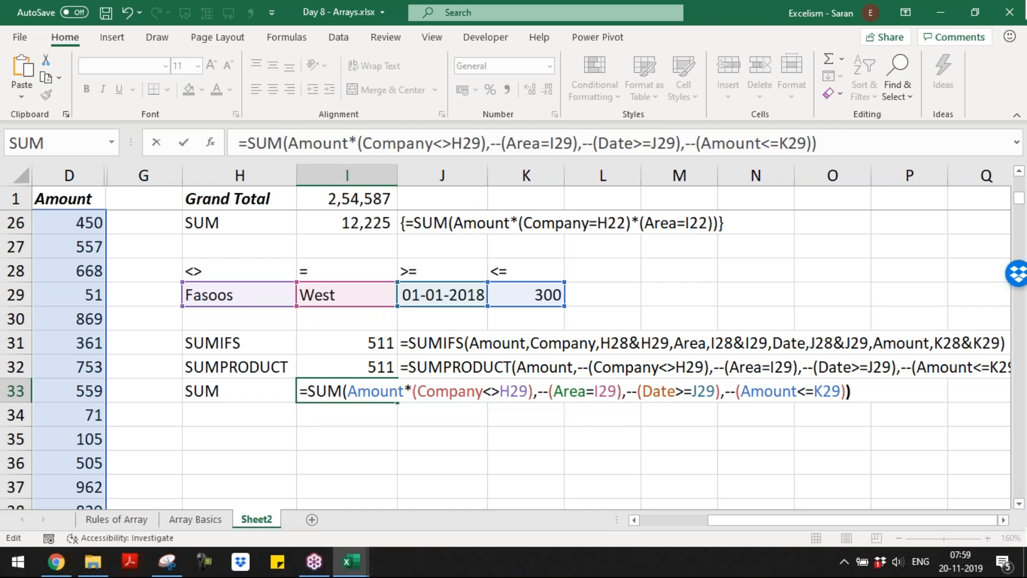
{"action": "left_click_drag", "start_coordinate": [549, 390], "coordinate": [534, 391]}
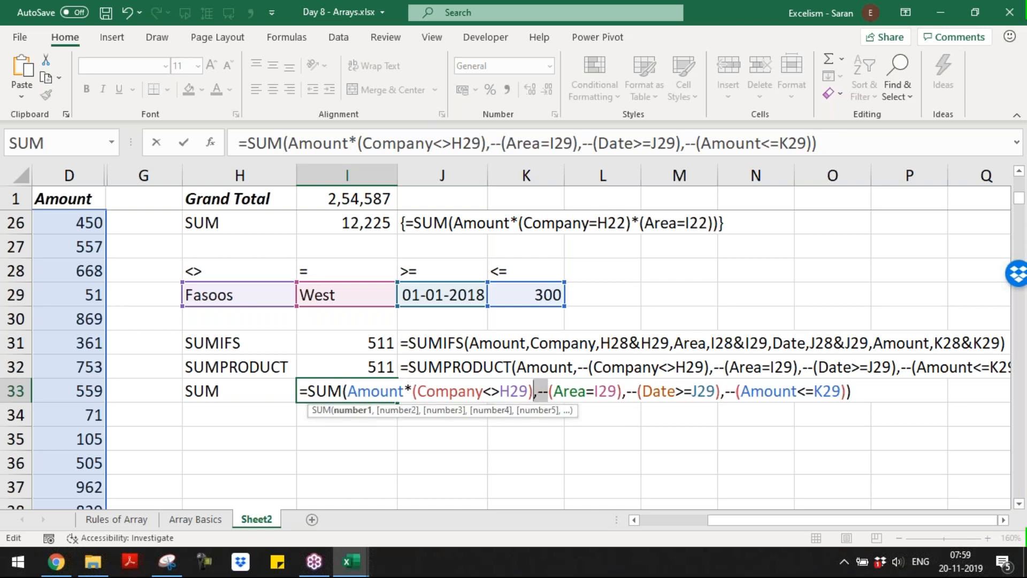
{"action": "type", "text": "*"}
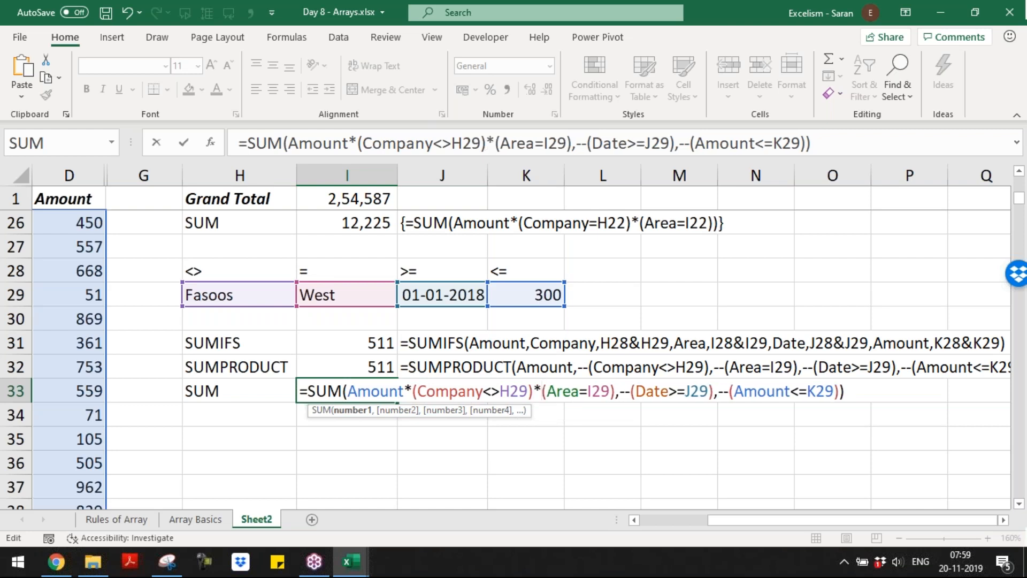
- Replace the comma and double minus before the (Date>=J29) condition in I33 with *
{"action": "key", "text": "Right"}
{"action": "key", "text": "Right"}
{"action": "key", "text": "Right"}
{"action": "key", "text": "Right"}
{"action": "key", "text": "Right"}
{"action": "key", "text": "Right"}
{"action": "key", "text": "Right"}
{"action": "key", "text": "Right"}
{"action": "key", "text": "Right"}
{"action": "key", "text": "Right"}
{"action": "key", "text": "Right"}
{"action": "key", "text": "Right"}
{"action": "key", "text": "shift+Left"}
{"action": "key", "text": "shift+Left"}
{"action": "key", "text": "shift+Left"}
{"action": "type", "text": "*"}
{"action": "key", "text": "Right"}
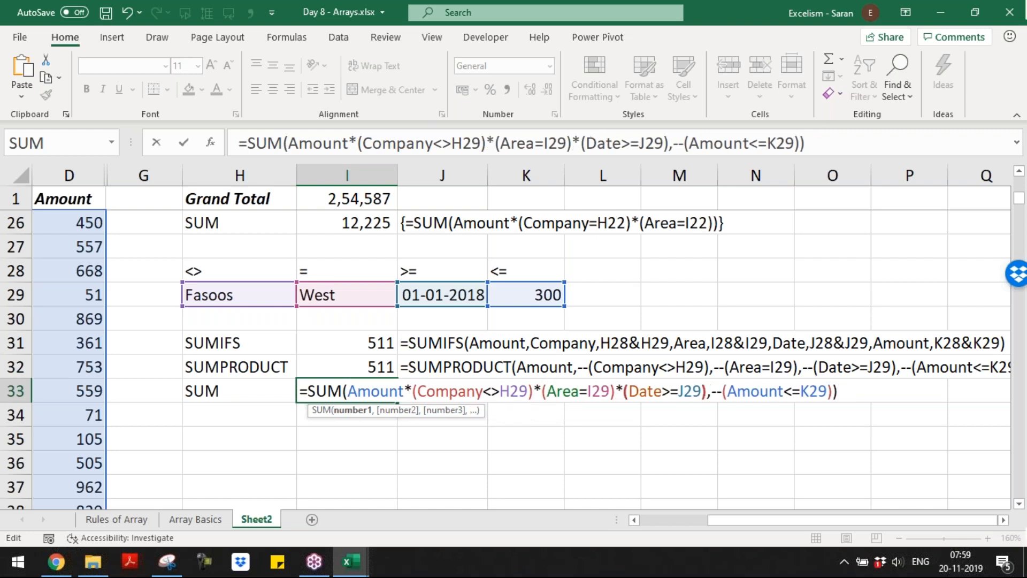
- Replace the separator before (Amount<=K29) with * and enter the I33 SUM formula as an array formula
{"action": "key", "text": "Right"}
{"action": "key", "text": "Right"}
{"action": "key", "text": "Right"}
{"action": "key", "text": "Right"}
{"action": "key", "text": "shift+Left"}
{"action": "key", "text": "shift+Left"}
{"action": "key", "text": "shift+Left"}
{"action": "type", "text": "*"}
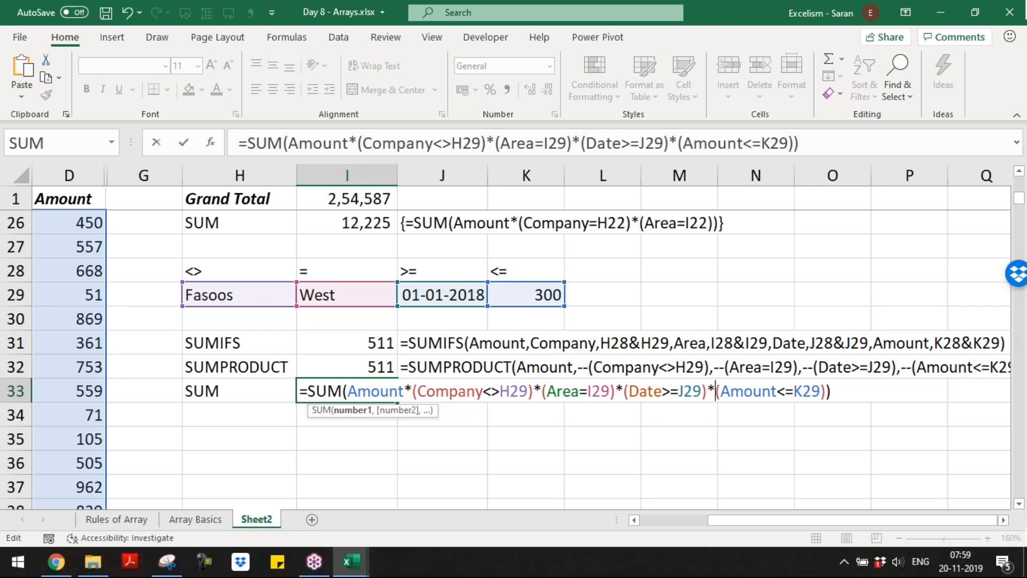
{"action": "key", "text": "ctrl+shift+Return"}
- Copy the FORMULATEXT formula from J32 to J33 to show the array SUM formula as text
{"action": "key", "text": "Up"}
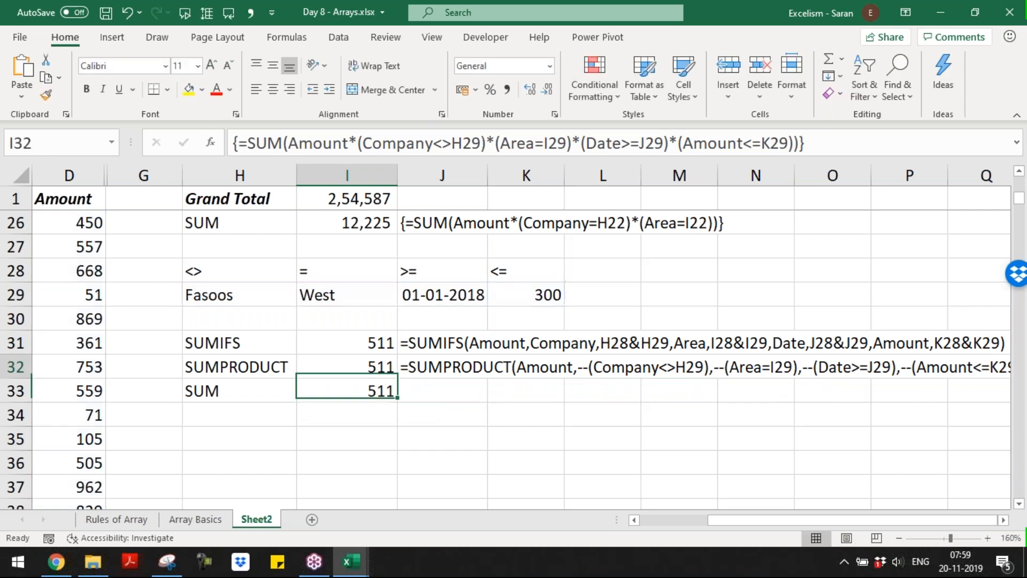
{"action": "key", "text": "Right"}
{"action": "key", "text": "ctrl+c"}
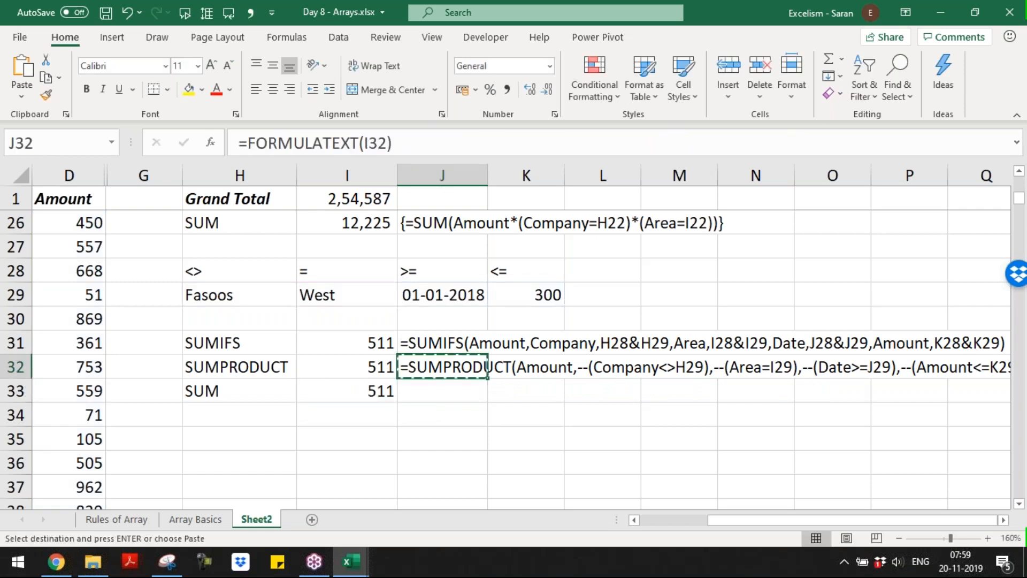
{"action": "key", "text": "Down"}
{"action": "key", "text": "Return"}
- Evaluate the (Amount<=K29) condition inside the I33 formula to inspect its array, and restore the formula
{"action": "key", "text": "Down"}
{"action": "key", "text": "Down"}
{"action": "key", "text": "Down"}
{"action": "key", "text": "Down"}
{"action": "key", "text": "Down"}
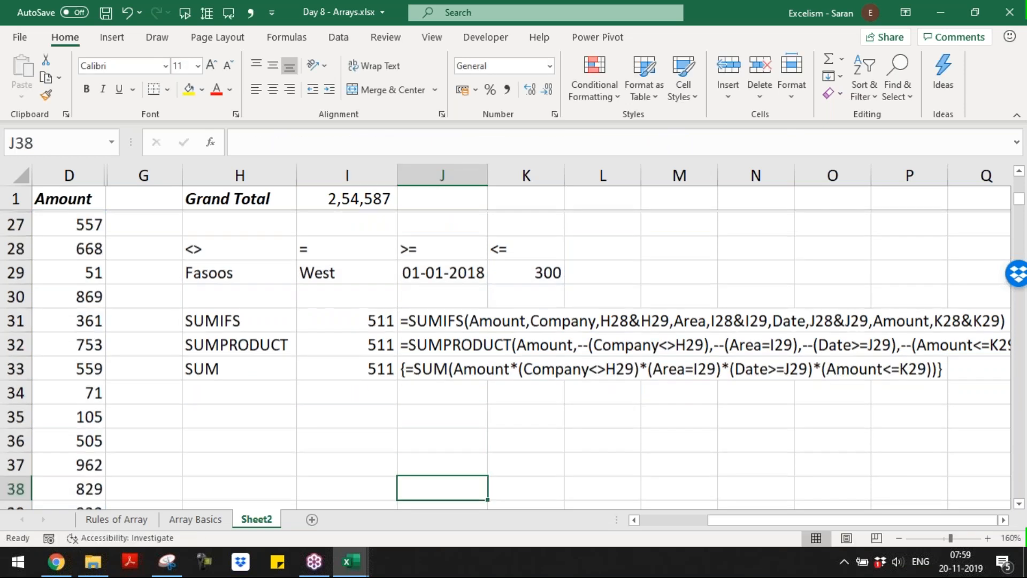
{"action": "key", "text": "ctrl+Up"}
{"action": "key", "text": "Left"}
{"action": "key", "text": "F2"}
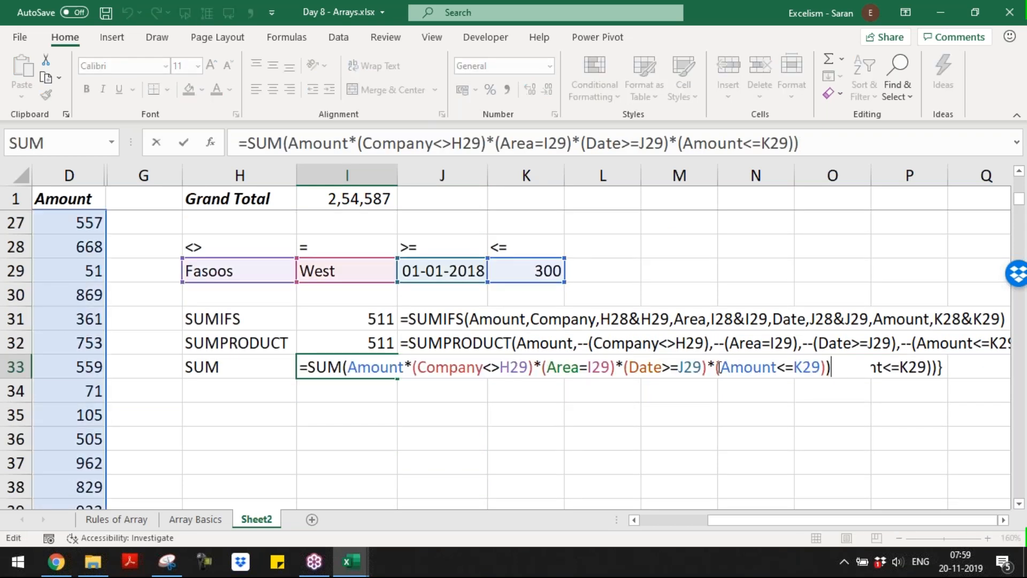
{"action": "left_click_drag", "start_coordinate": [716, 367], "coordinate": [825, 369]}
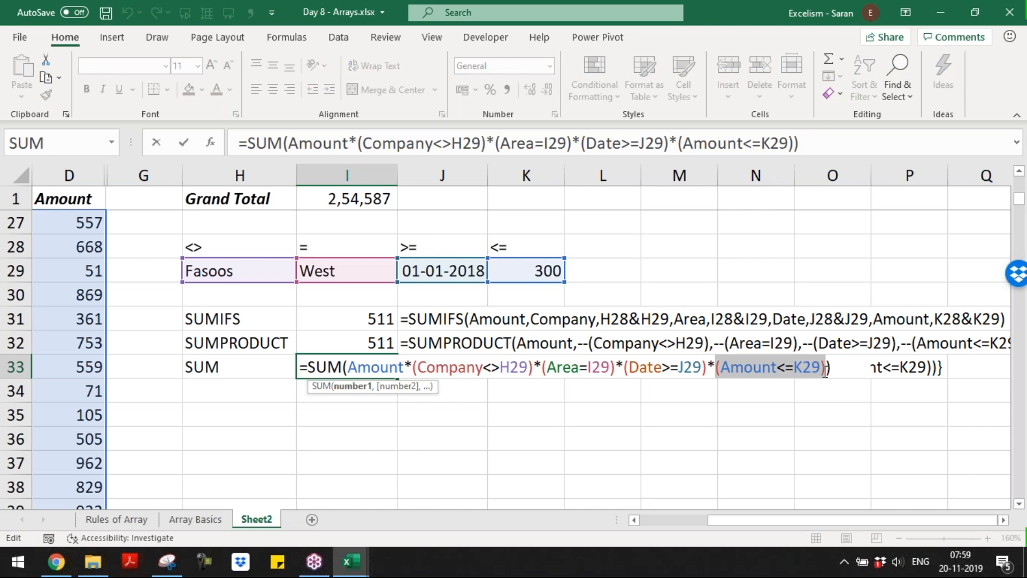
{"action": "key", "text": "F9"}
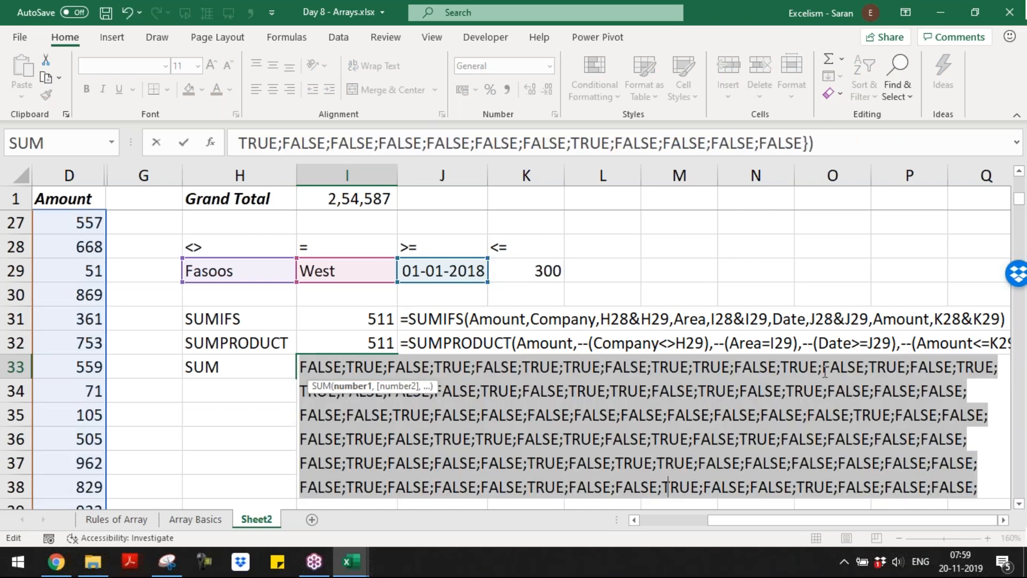
{"action": "key", "text": "ctrl+z"}
- Evaluate the (Date>=J29) and (Area=I29) conditions in I33 one at a time, restoring the formula after each
{"action": "left_click_drag", "start_coordinate": [624, 367], "coordinate": [711, 369]}
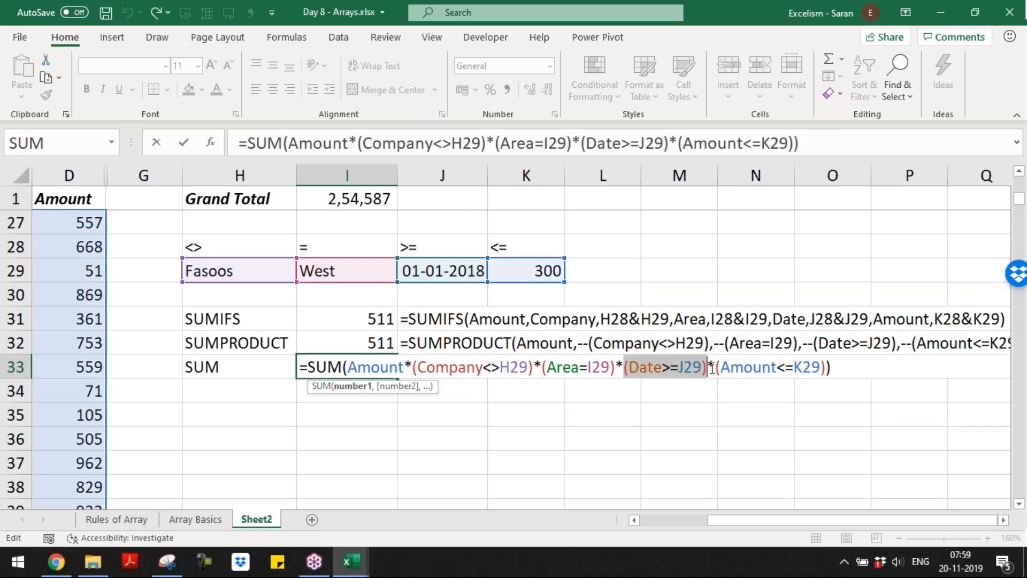
{"action": "key", "text": "F9"}
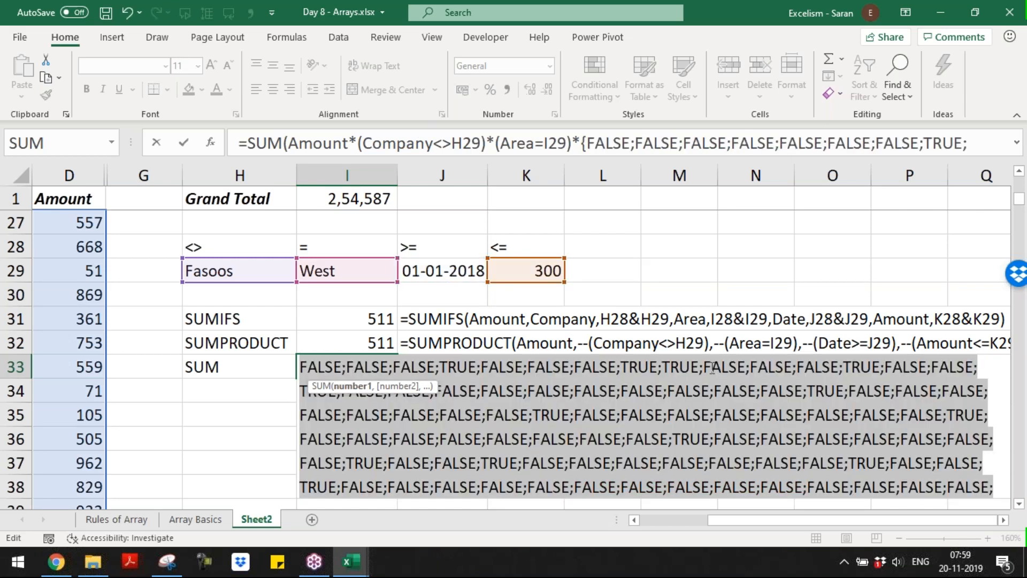
{"action": "key", "text": "ctrl+z"}
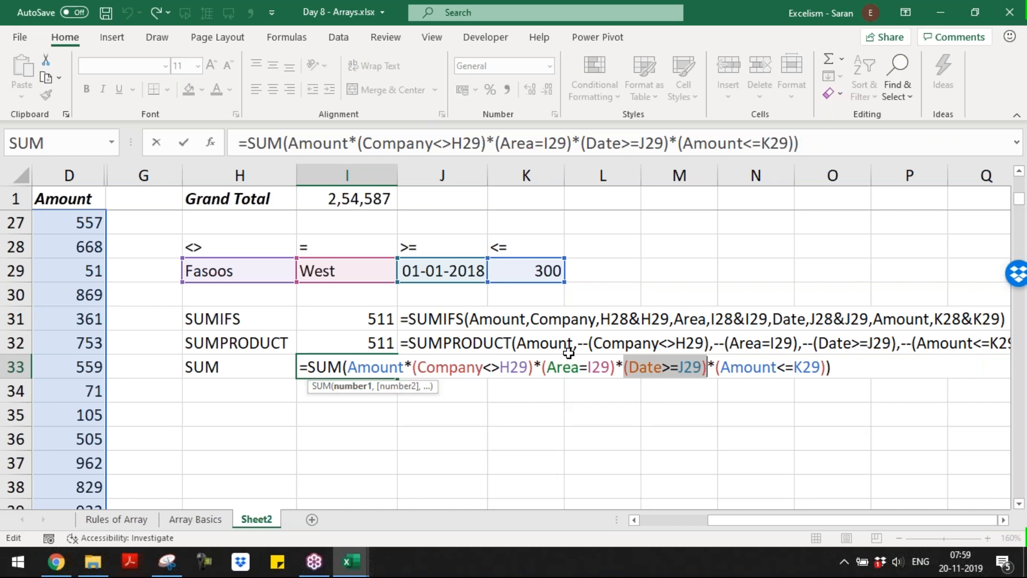
{"action": "left_click_drag", "start_coordinate": [542, 367], "coordinate": [616, 367]}
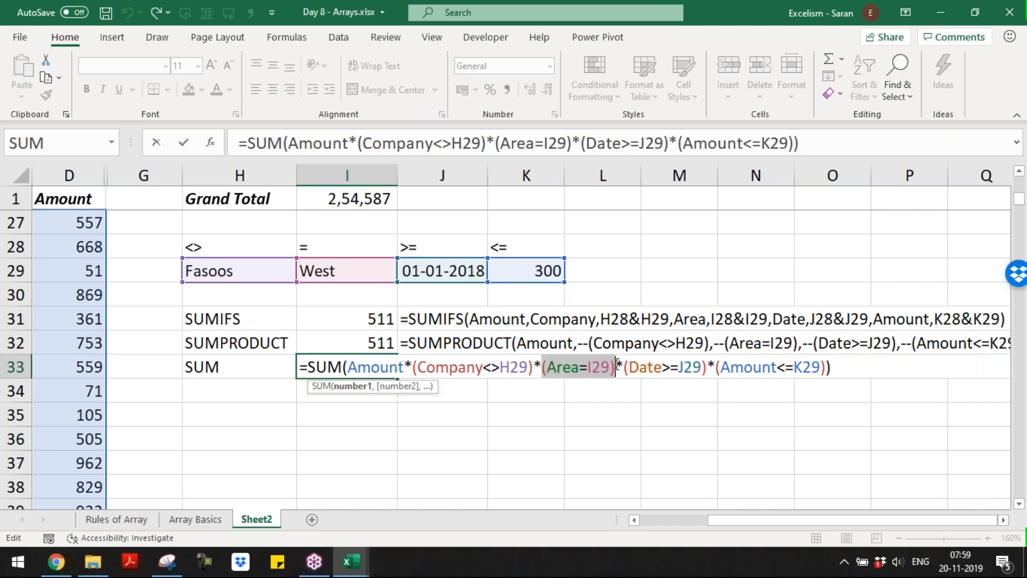
{"action": "key", "text": "F9"}
{"action": "key", "text": "ctrl+z"}
- Evaluate the product of all four conditions in the I33 formula to inspect the combined array, and restore the formula
{"action": "left_click_drag", "start_coordinate": [412, 367], "coordinate": [533, 367]}
{"action": "left_click_drag", "start_coordinate": [412, 367], "coordinate": [832, 372]}
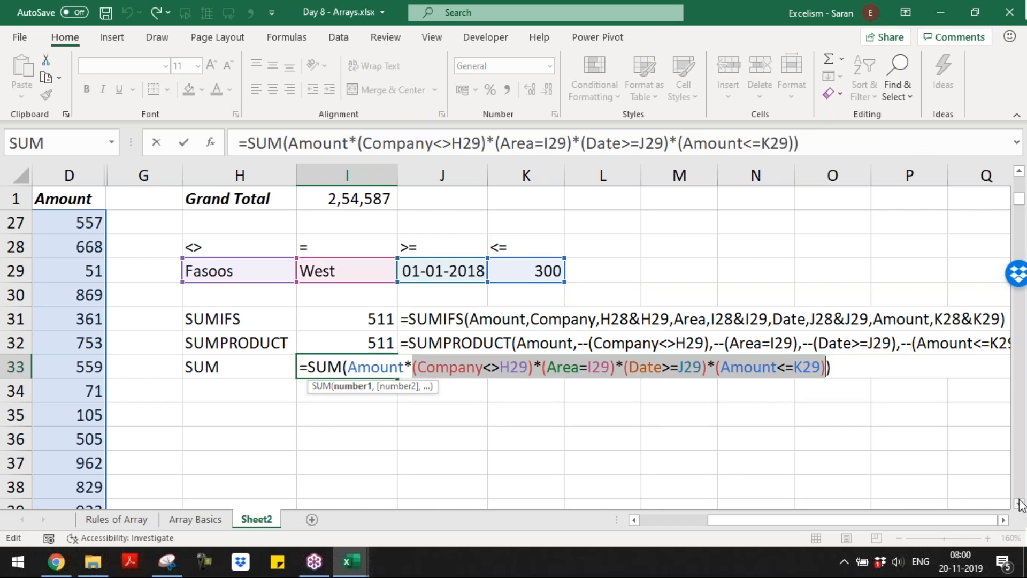
{"action": "key", "text": "ctrl+shift+Return"}
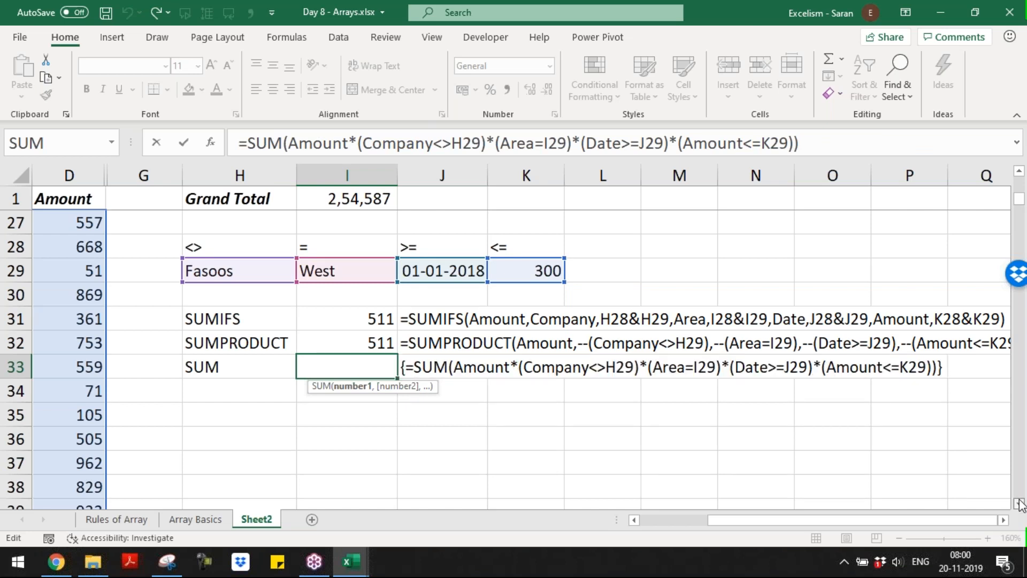
{"action": "scroll", "coordinate": [1019, 503], "scroll_direction": "down", "scroll_amount": 1}
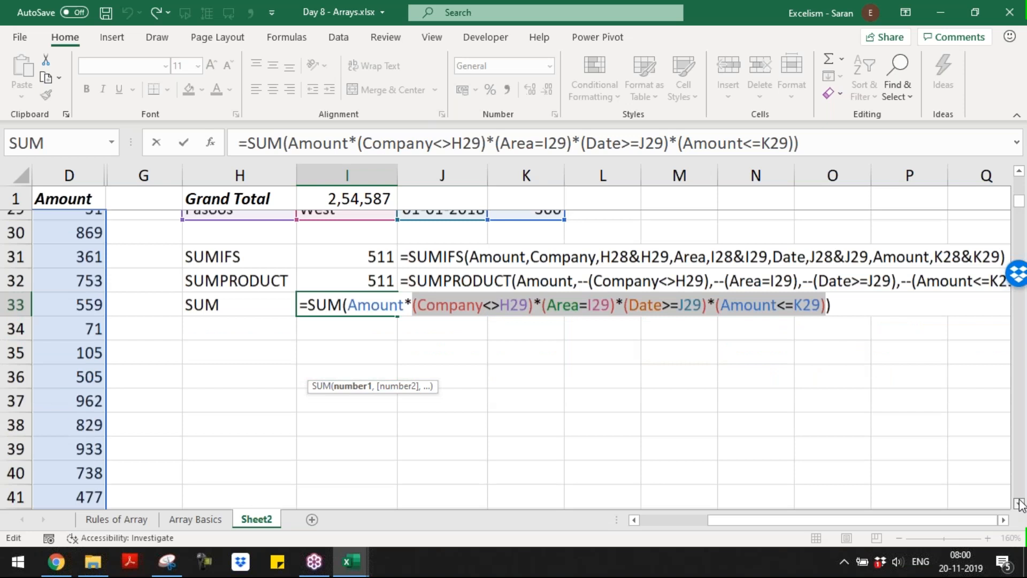
{"action": "scroll", "coordinate": [1018, 502], "scroll_direction": "down", "scroll_amount": 1}
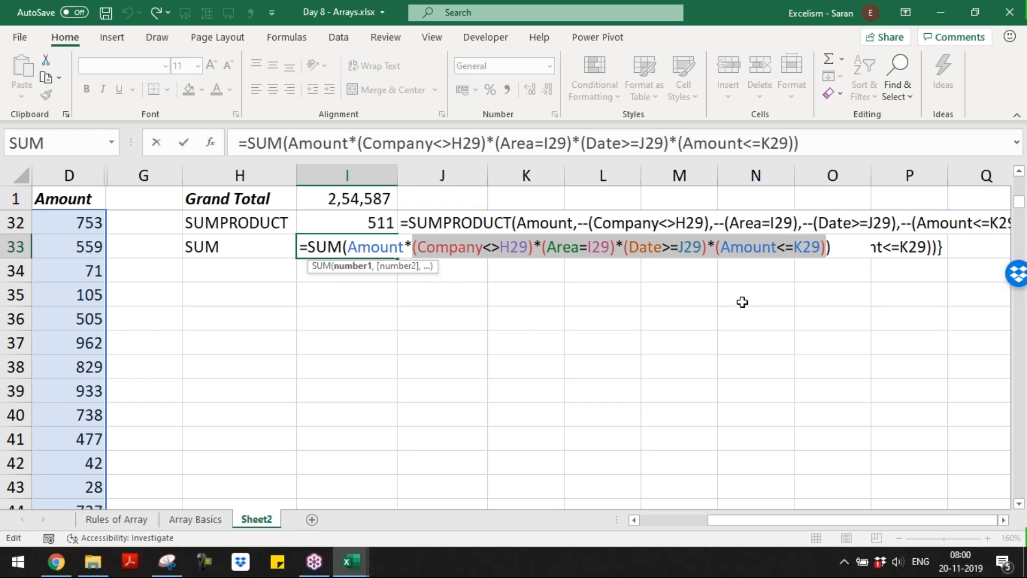
{"action": "key", "text": "F9"}
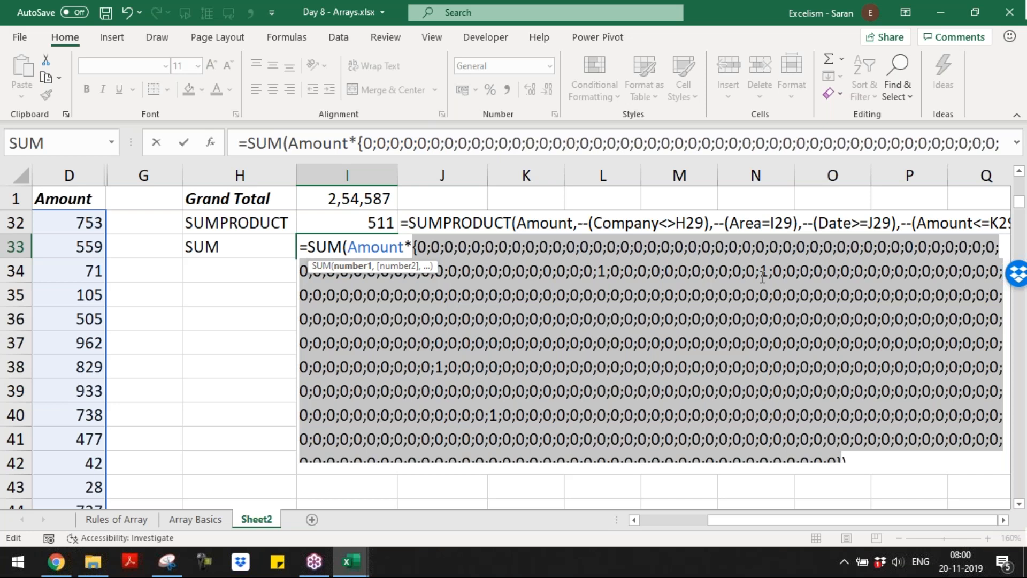
{"action": "key", "text": "ctrl+z"}
- Evaluate the whole SUM argument in I33, including Amount, restore it and re-enter the array formula
{"action": "key", "text": "ctrl+shift+Left"}
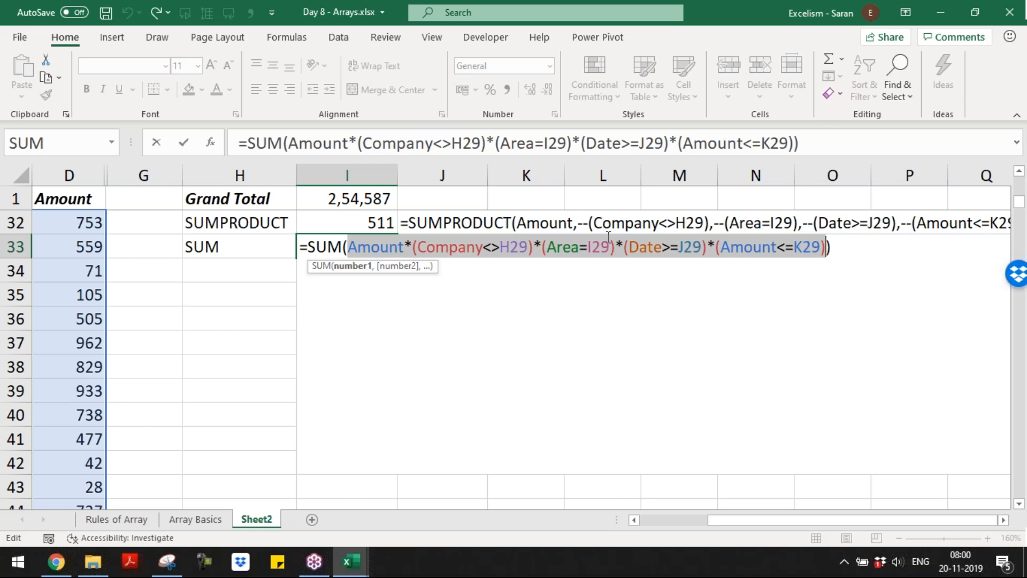
{"action": "key", "text": "F9"}
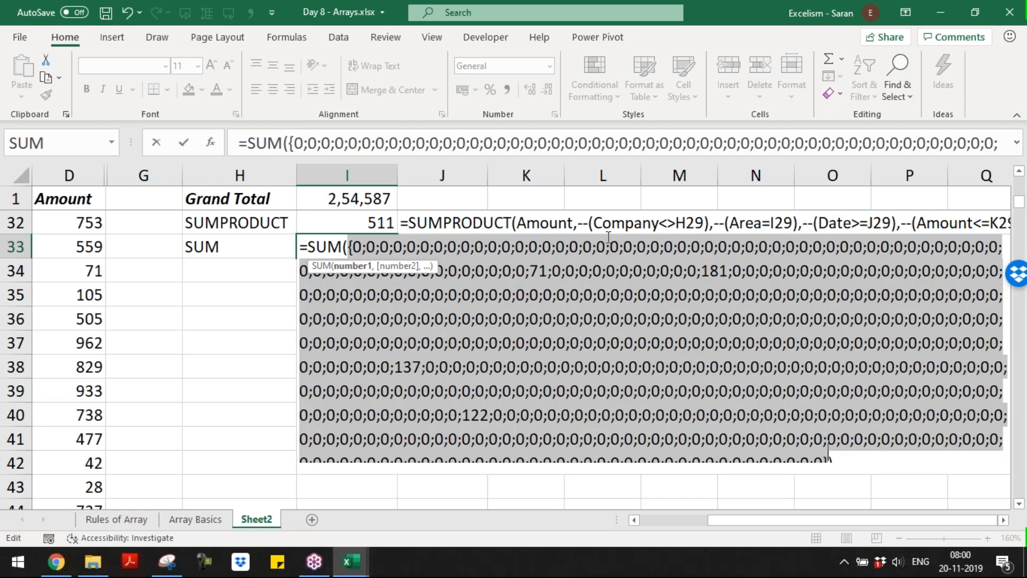
{"action": "key", "text": "ctrl+z"}
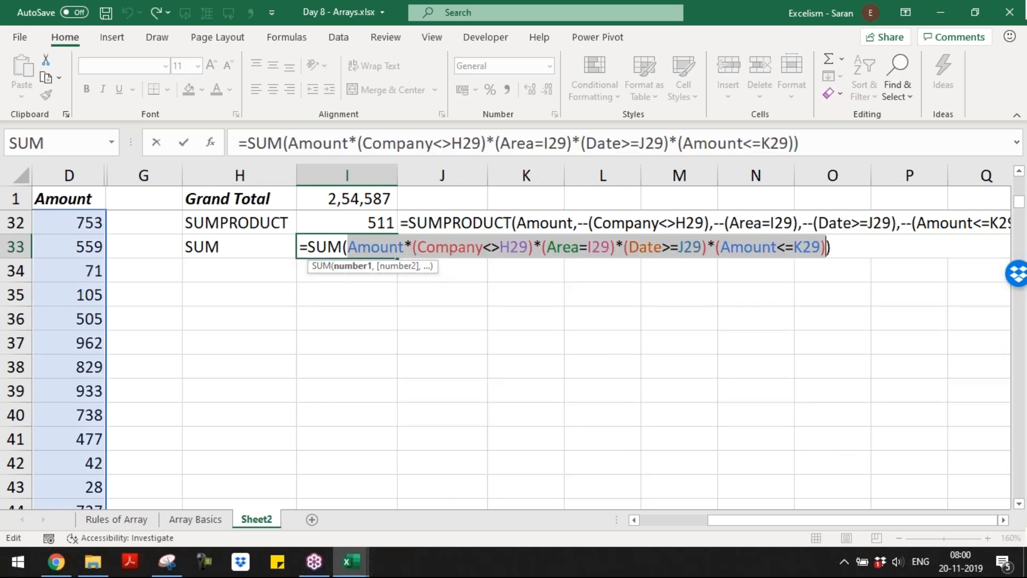
{"action": "key", "text": "ctrl+shift+Return"}
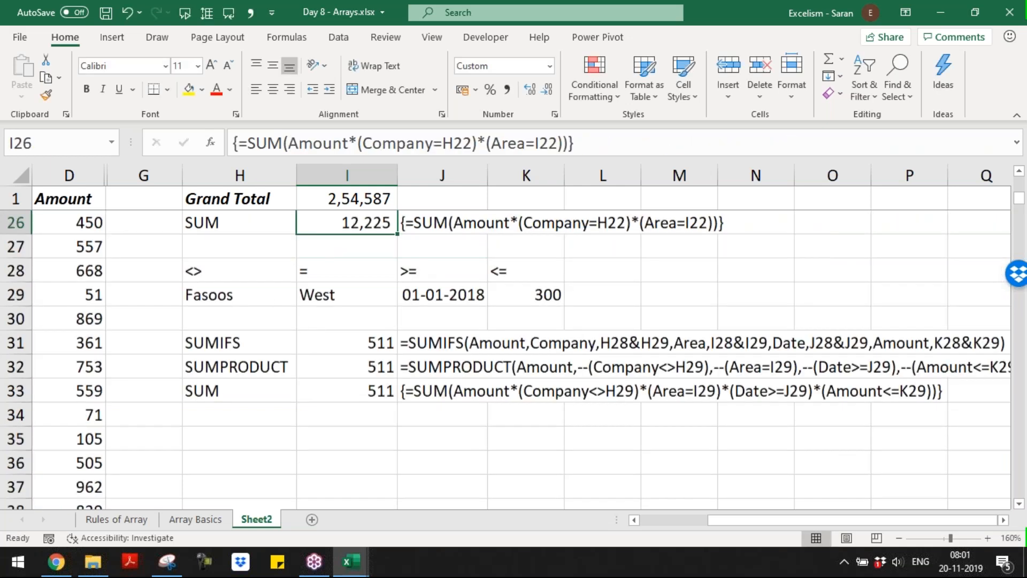
- Review the SUMIFS, SUMPRODUCT and SUM formulas in I31:I33
{"action": "key", "text": "ctrl+Down"}
{"action": "key", "text": "ctrl+Down"}
{"action": "key", "text": "ctrl+Down"}
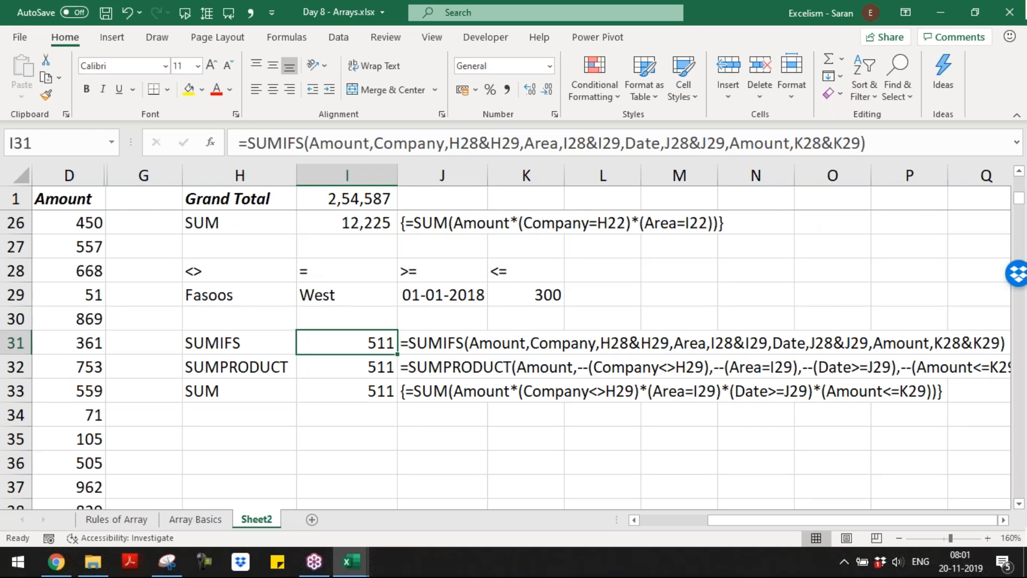
{"action": "key", "text": "Down"}
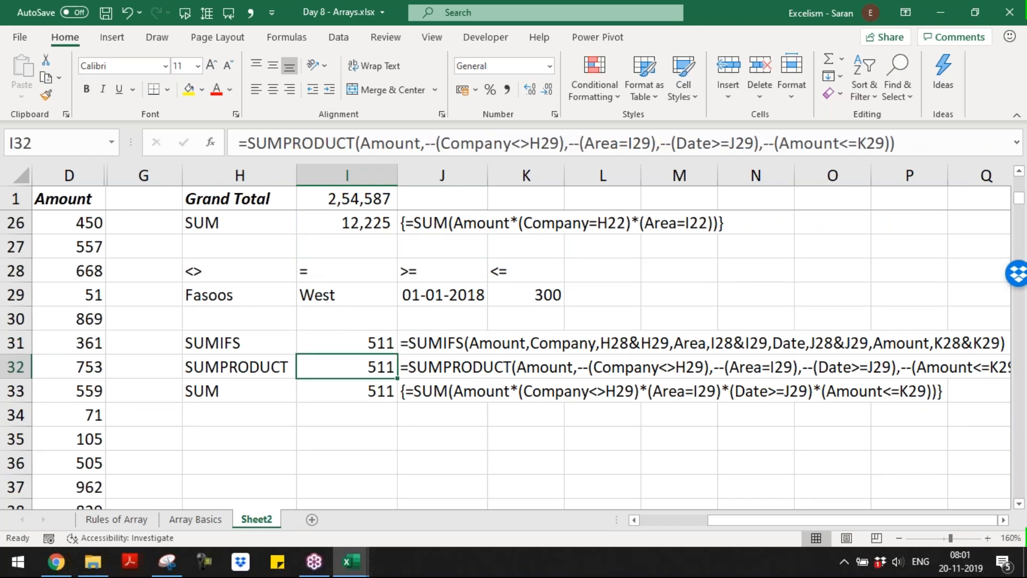
{"action": "key", "text": "Up"}
{"action": "key", "text": "Down"}
{"action": "key", "text": "Down"}
{"action": "key", "text": "Down"}
{"action": "key", "text": "Down"}
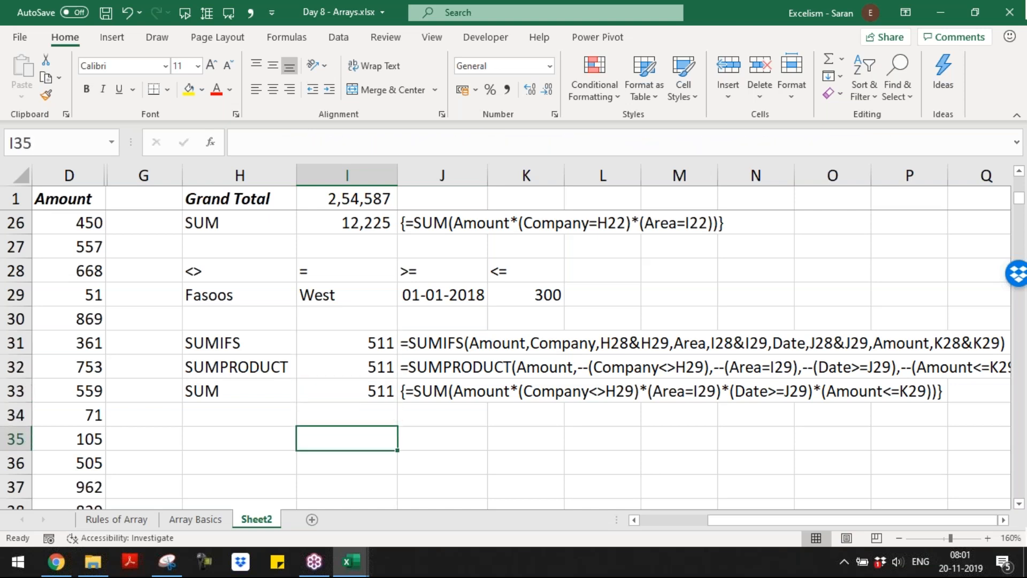
{"action": "key", "text": "Home"}
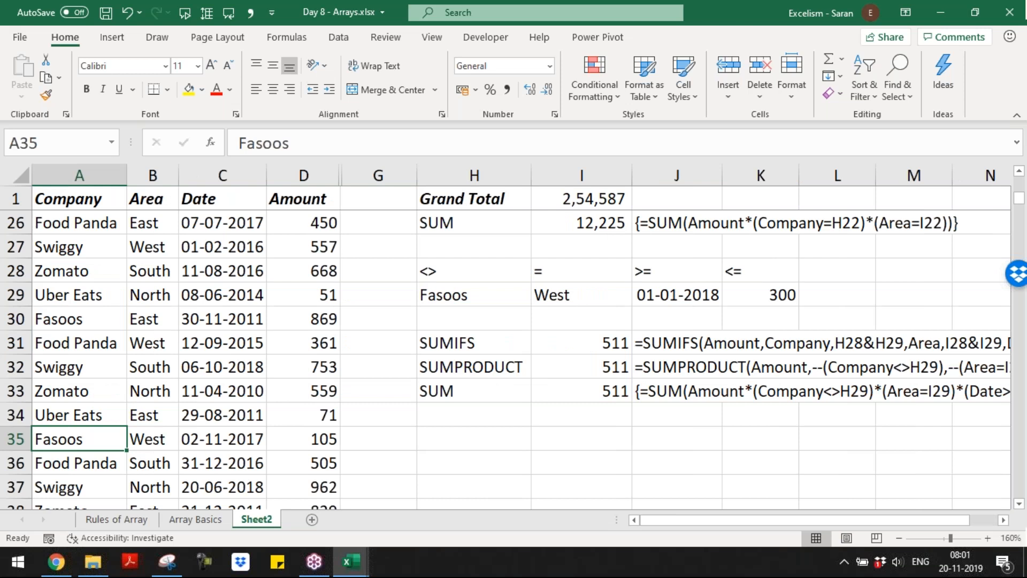
{"action": "left_click", "coordinate": [489, 430]}
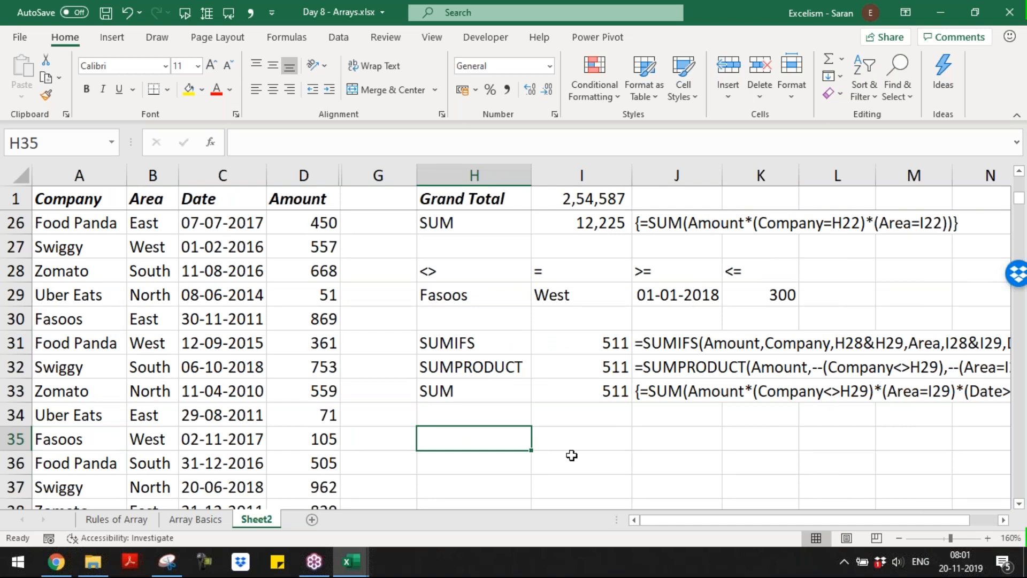
{"action": "key", "text": "Down"}
{"action": "key", "text": "Down"}
{"action": "key", "text": "Down"}
{"action": "key", "text": "Down"}
{"action": "key", "text": "Down"}
{"action": "key", "text": "Up"}
{"action": "key", "text": "Up"}
{"action": "key", "text": "Up"}
{"action": "key", "text": "Up"}
{"action": "key", "text": "Up"}
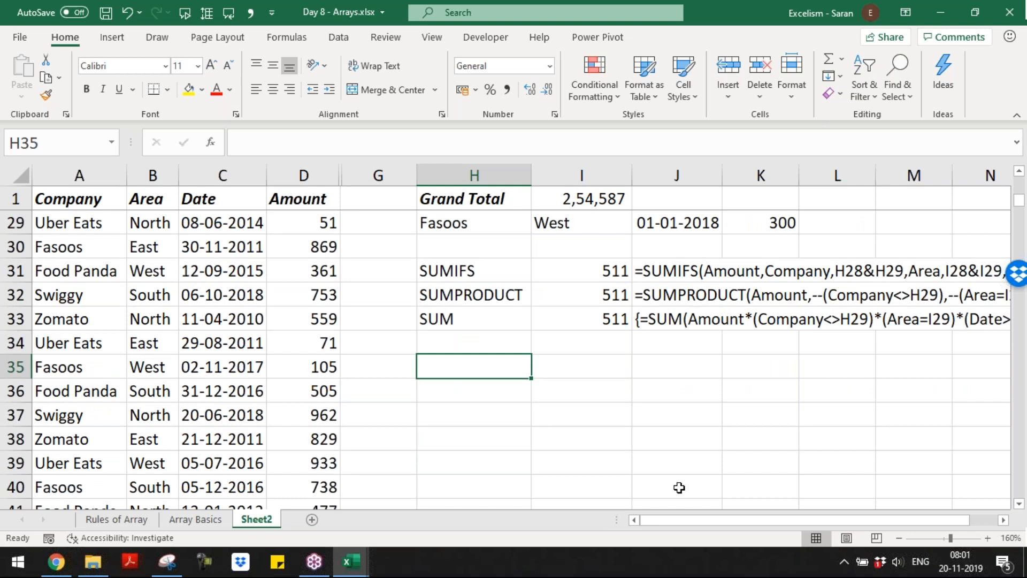
- Look through the company data and the worked conditional-sum examples from the top of the sheet down to row 41
{"action": "key", "text": "ctrl+Home"}
{"action": "key", "text": "Down"}
{"action": "key", "text": "Down"}
{"action": "key", "text": "Down"}
{"action": "key", "text": "Down"}
{"action": "key", "text": "Down"}
{"action": "key", "text": "Down"}
{"action": "key", "text": "Down"}
{"action": "key", "text": "Down"}
{"action": "key", "text": "Down"}
{"action": "key", "text": "Down"}
{"action": "key", "text": "Down"}
{"action": "key", "text": "Down"}
{"action": "key", "text": "Down"}
{"action": "key", "text": "Down"}
{"action": "key", "text": "Down"}
{"action": "key", "text": "Down"}
{"action": "key", "text": "Down"}
{"action": "key", "text": "Down"}
{"action": "key", "text": "Down"}
{"action": "key", "text": "Down"}
{"action": "key", "text": "Down"}
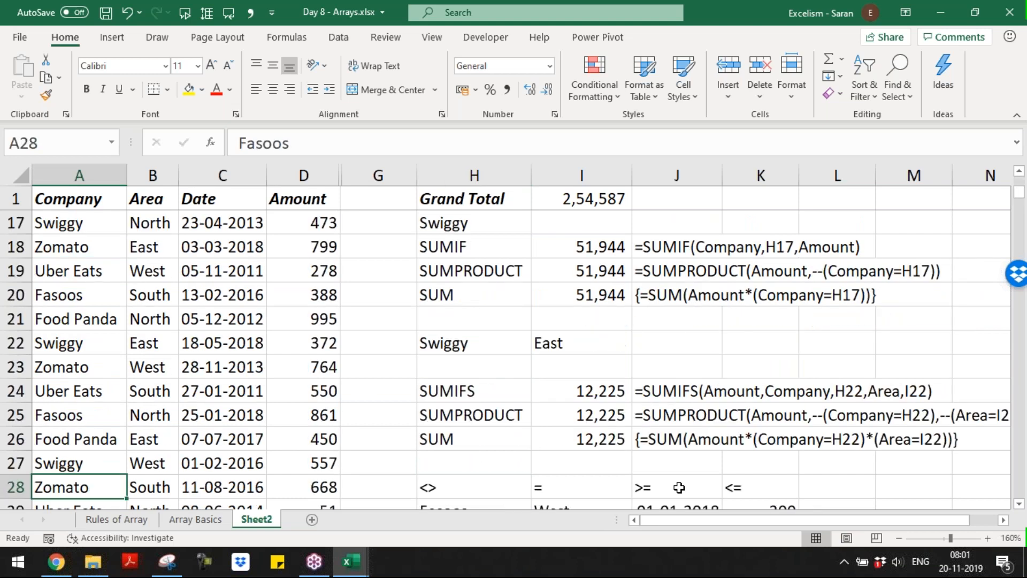
{"action": "key", "text": "Down"}
{"action": "key", "text": "Down"}
{"action": "key", "text": "Down"}
{"action": "key", "text": "Down"}
{"action": "key", "text": "Down"}
{"action": "key", "text": "Down"}
{"action": "key", "text": "Down"}
{"action": "key", "text": "Down"}
{"action": "key", "text": "Down"}
{"action": "key", "text": "Down"}
{"action": "key", "text": "Down"}
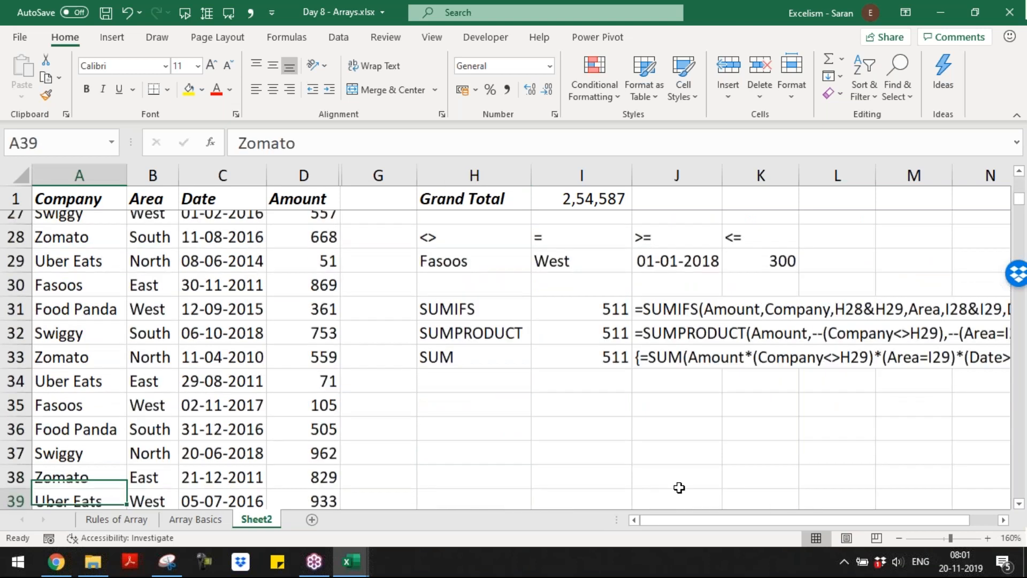
{"action": "key", "text": "Down"}
{"action": "key", "text": "Down"}
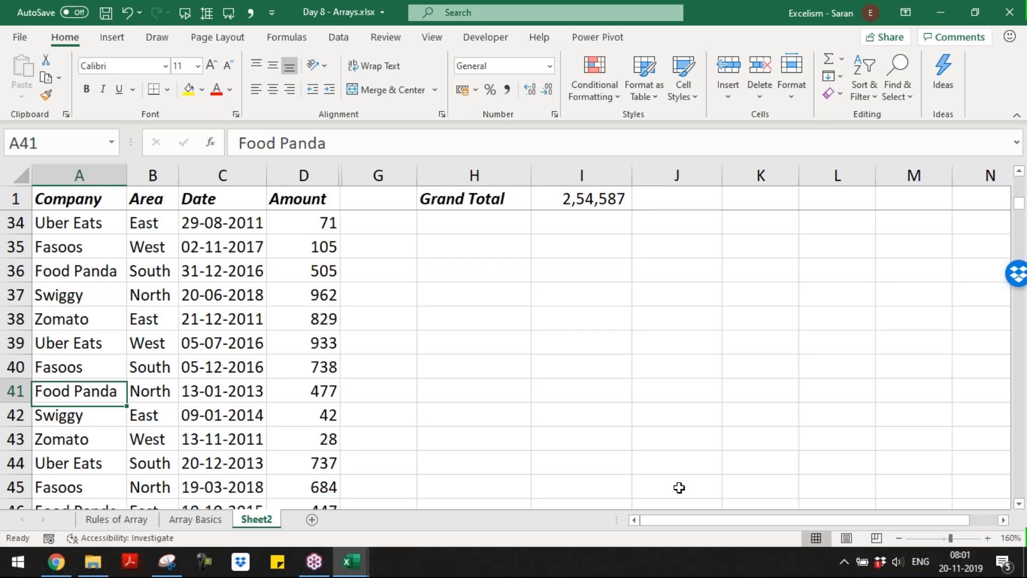
{"action": "key", "text": "Up"}
{"action": "key", "text": "Up"}
{"action": "key", "text": "Up"}
{"action": "key", "text": "Up"}
{"action": "key", "text": "Up"}
{"action": "key", "text": "Up"}
{"action": "key", "text": "Up"}
{"action": "key", "text": "Up"}
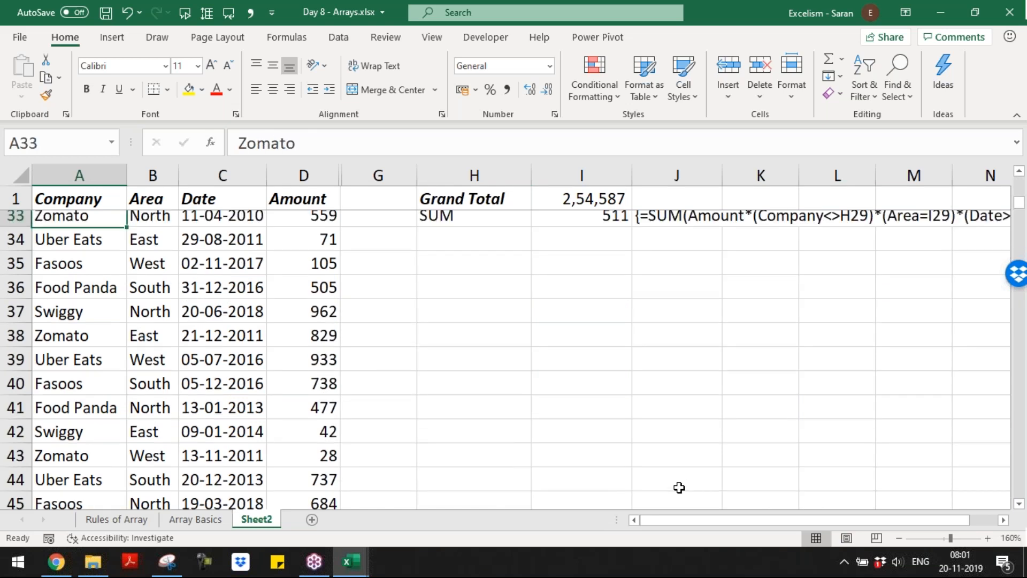
- Review the Date and Amount columns and the conditional-sum examples from the top of the sheet down to cell I33
{"action": "key", "text": "Right"}
{"action": "key", "text": "Right"}
{"action": "key", "text": "Right"}
{"action": "key", "text": "Right"}
{"action": "key", "text": "Right"}
{"action": "key", "text": "Down"}
{"action": "key", "text": "Down"}
{"action": "key", "text": "ctrl+Home"}
{"action": "key", "text": "Down"}
{"action": "key", "text": "Right"}
{"action": "key", "text": "Right"}
{"action": "key", "text": "Right"}
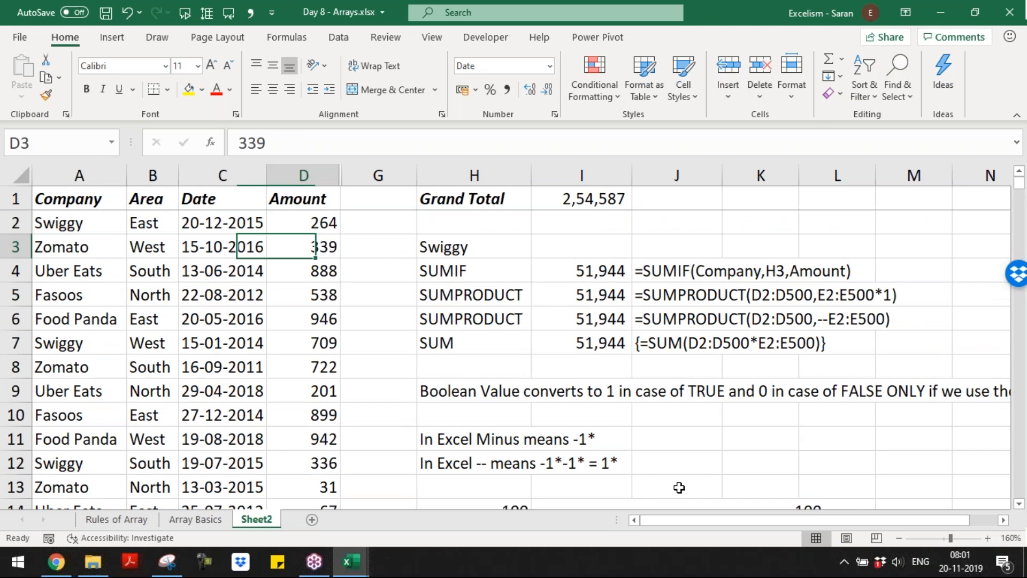
{"action": "key", "text": "Up"}
{"action": "key", "text": "Right"}
{"action": "key", "text": "Left"}
{"action": "key", "text": "Left"}
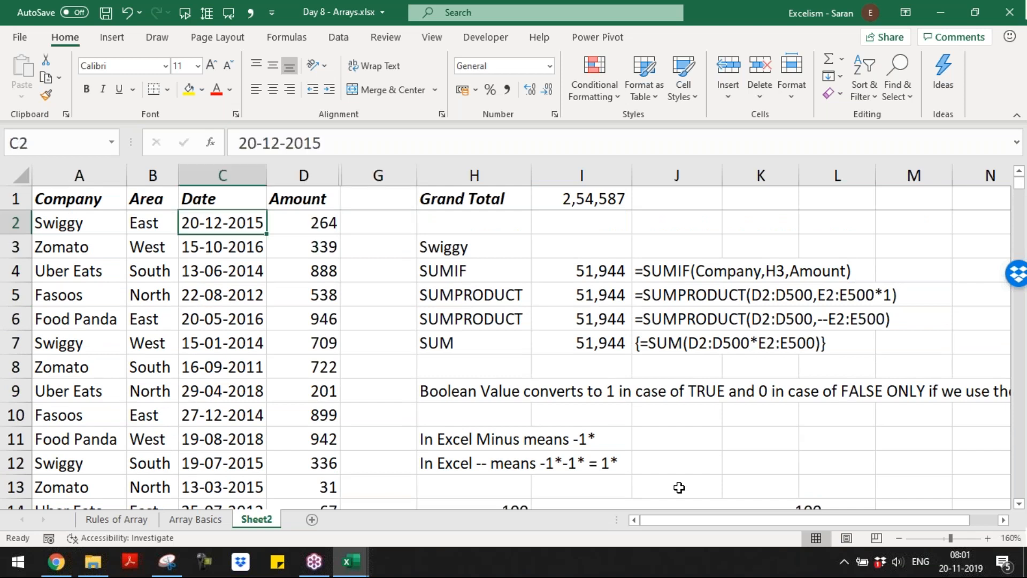
{"action": "key", "text": "ctrl+Home"}
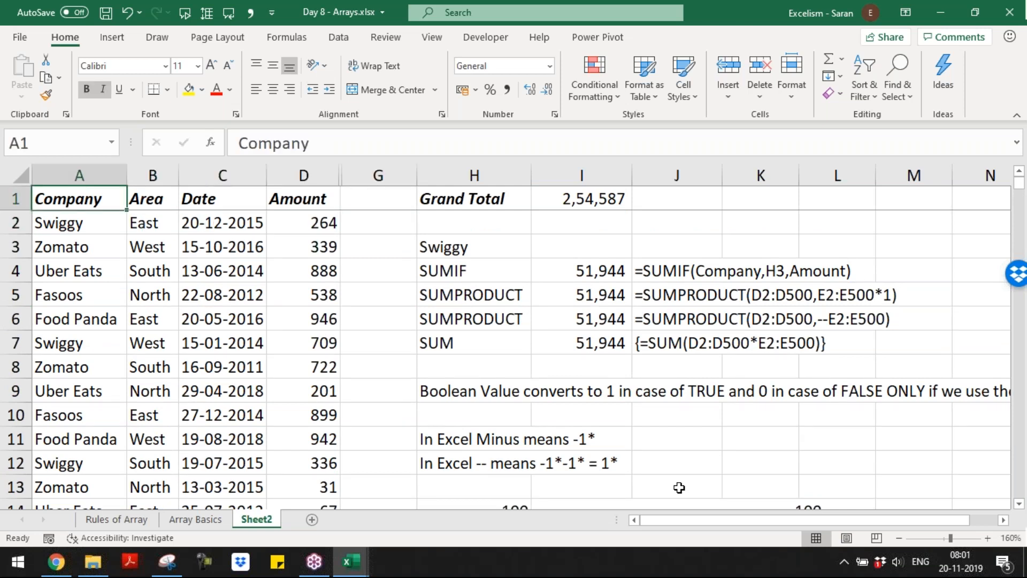
{"action": "key", "text": "ctrl+End"}
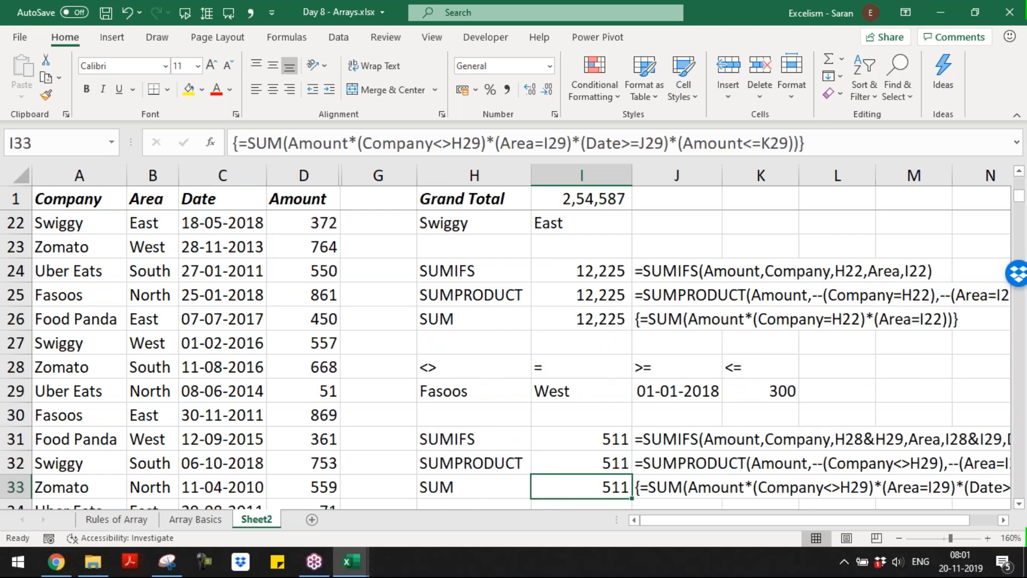
- Save the workbook and rename Sheet2 as SUMIF vs Array
{"action": "key", "text": "ctrl+z"}
{"action": "key", "text": "ctrl+s"}
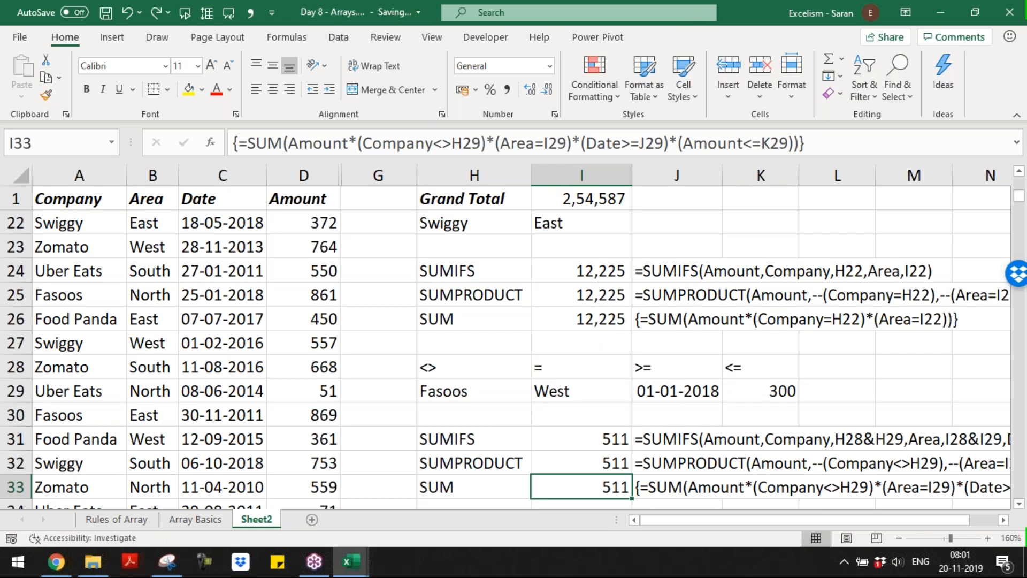
{"action": "left_click", "coordinate": [303, 487]}
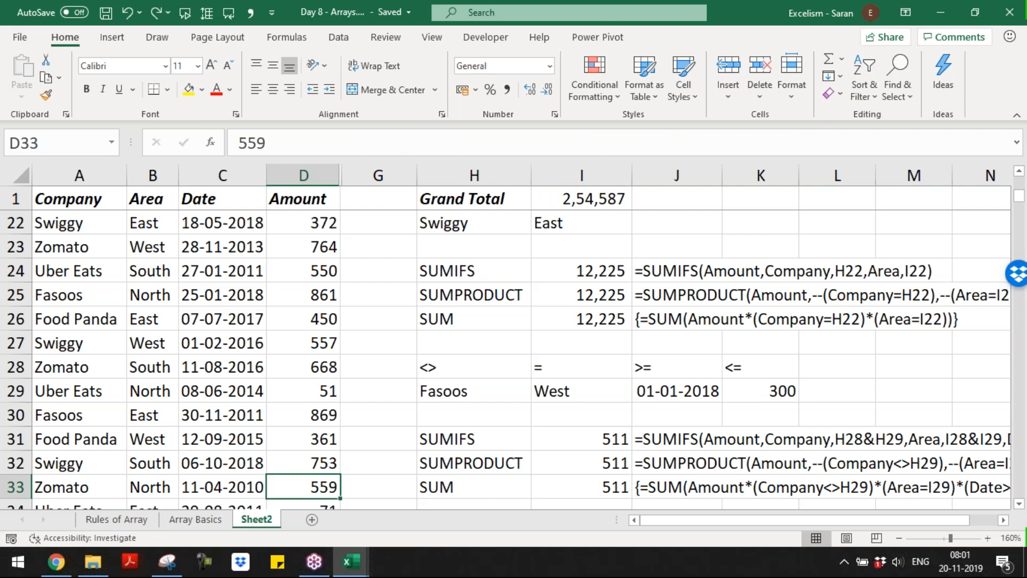
{"action": "key", "text": "alt+h"}
{"action": "type", "text": "orS"}
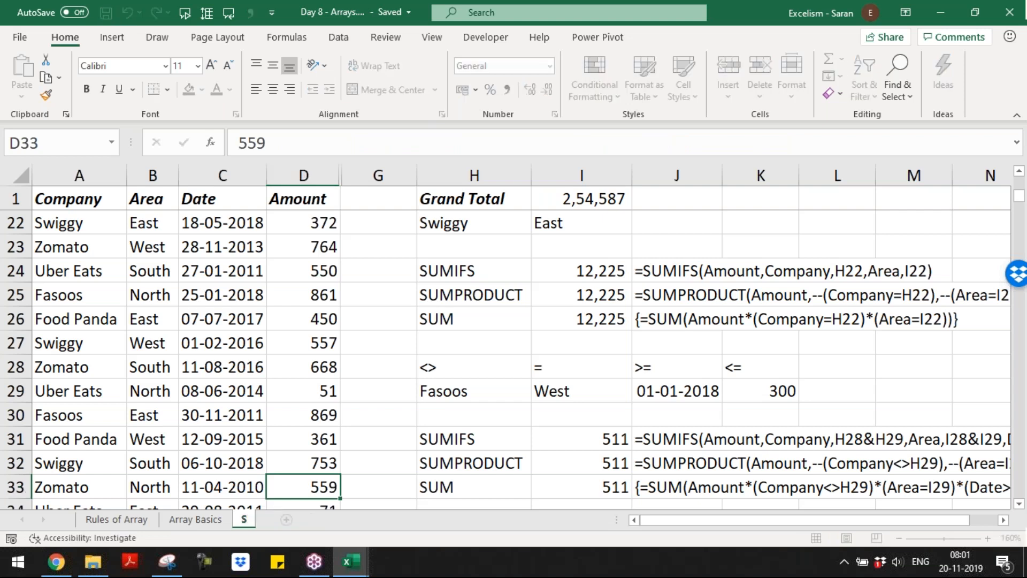
{"action": "type", "text": "UMIF v"}
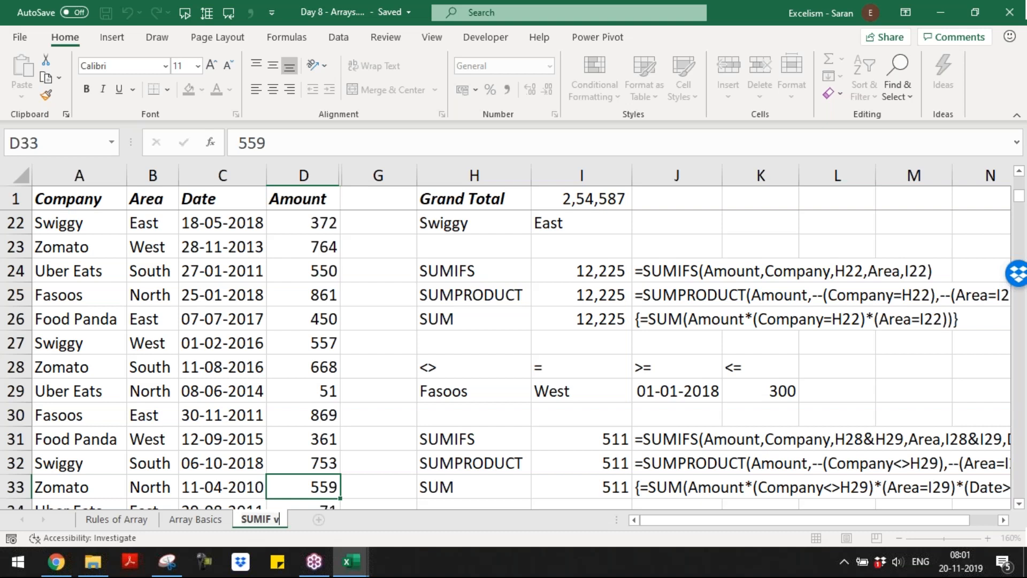
{"action": "type", "text": "s Array"}
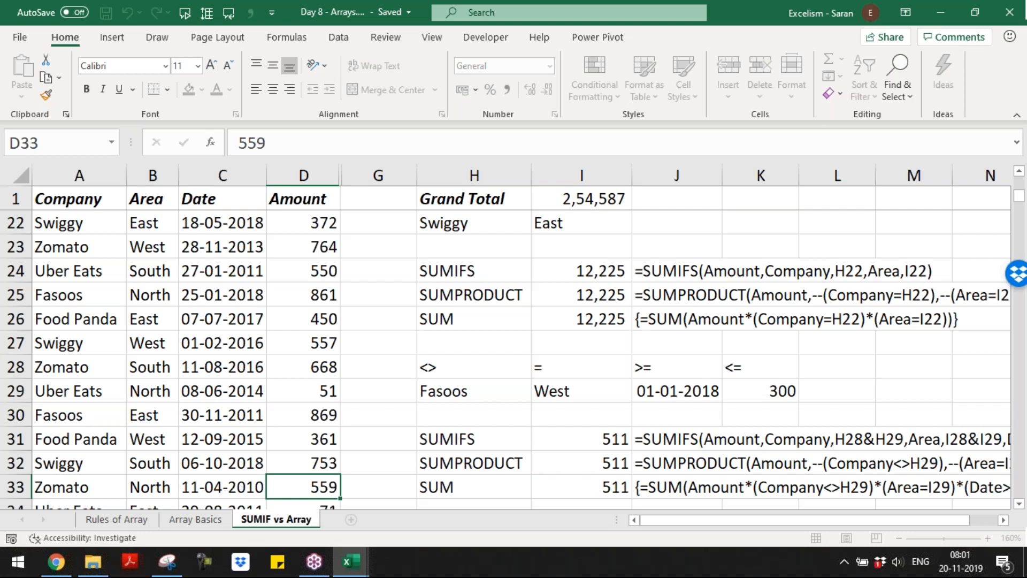
{"action": "key", "text": "Return"}
{"action": "key", "text": "ctrl+Home"}
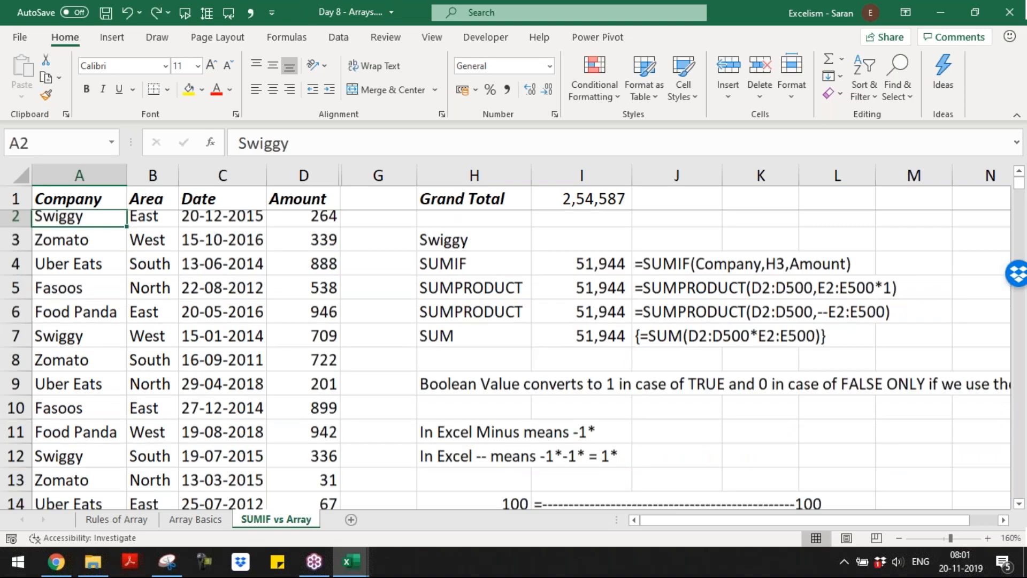
{"action": "key", "text": "Up"}
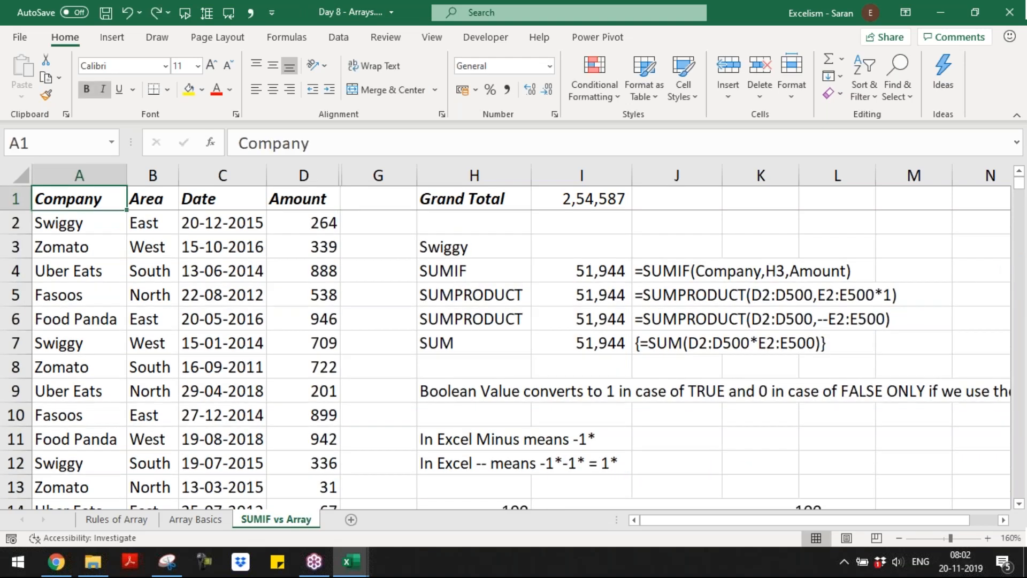
- Switch to the Book1 workbook and autofit the widths of the Company, Area, Date and Amount columns
{"action": "key", "text": "alt+Tab"}
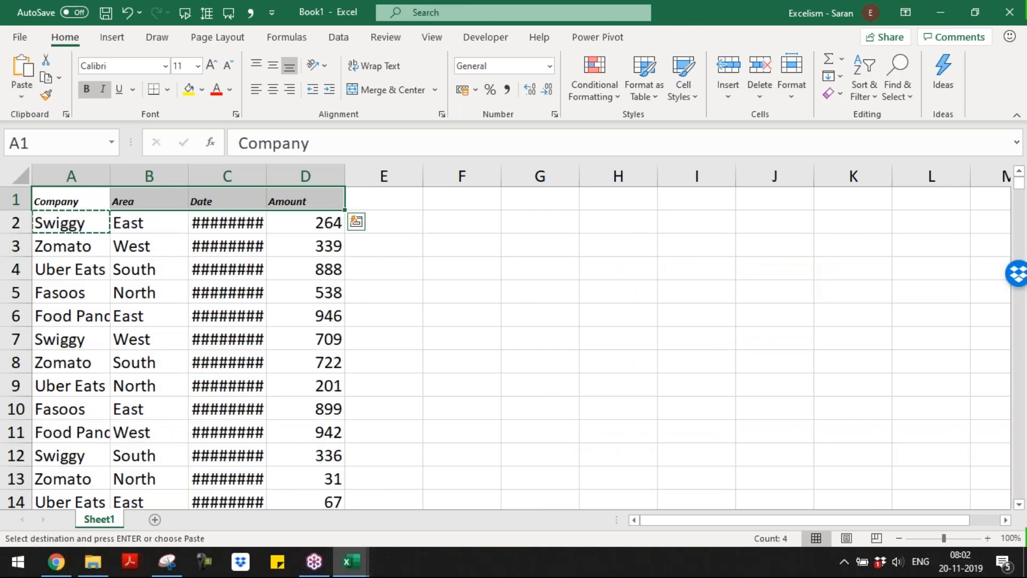
{"action": "key", "text": "ctrl+shift+Down"}
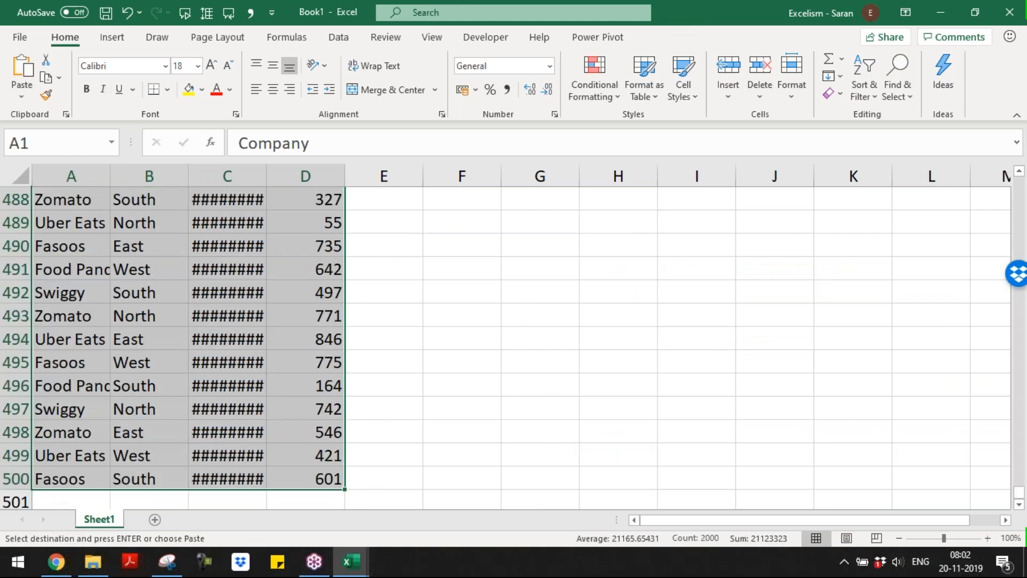
{"action": "key", "text": "alt+h"}
{"action": "key", "text": "o"}
{"action": "key", "text": "i"}
{"action": "key", "text": "ctrl+Home"}
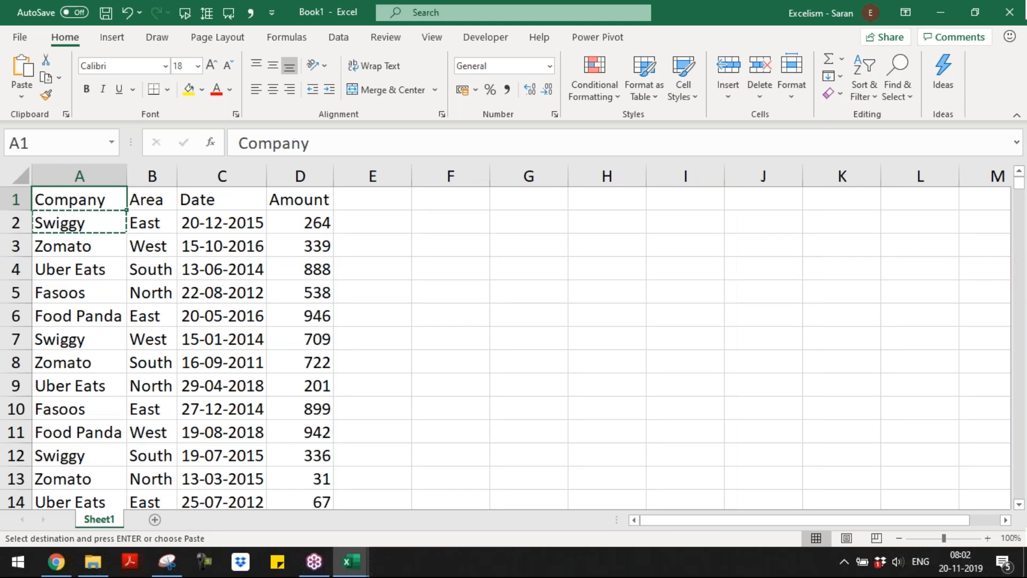
- Make the Company, Area, Date and Amount headers in A1:D1 bold
{"action": "key", "text": "Escape"}
{"action": "key", "text": "ctrl+shift+Right"}
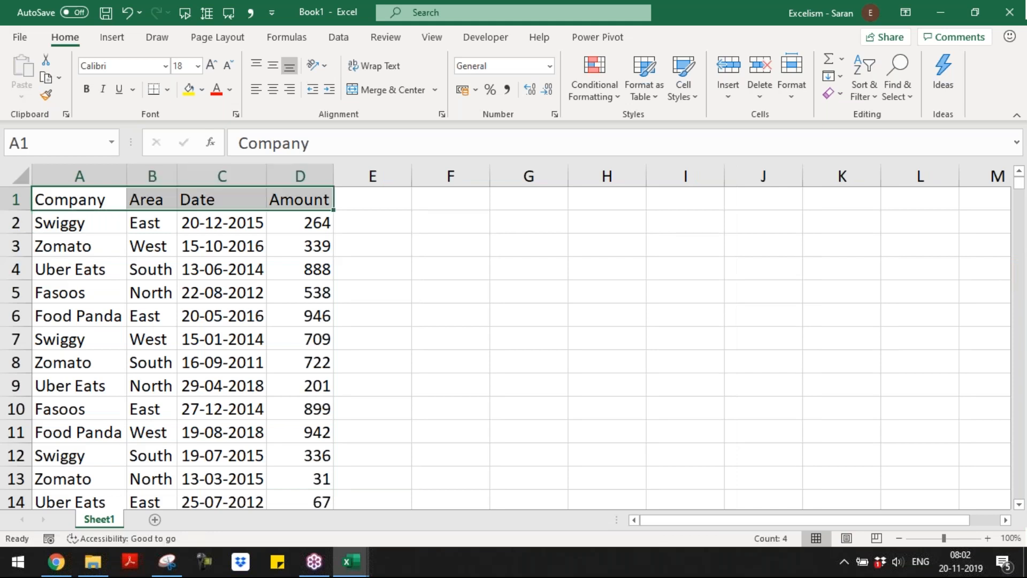
{"action": "key", "text": "ctrl+b"}
{"action": "left_click", "coordinate": [222, 223]}
{"action": "left_click", "coordinate": [451, 221]}
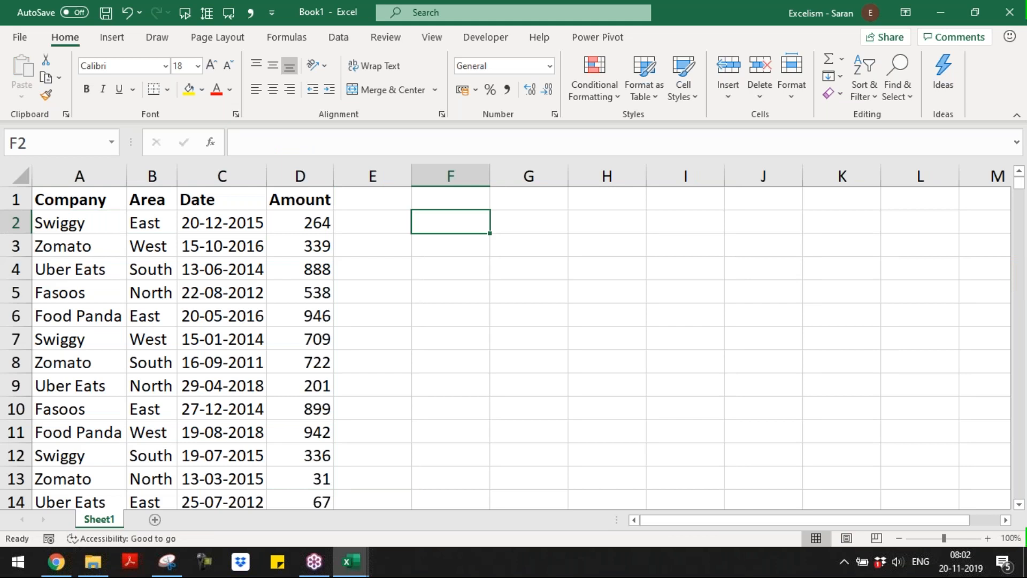
- Enter the heading Year in cell F1
{"action": "key", "text": "Up"}
{"action": "key", "text": "Down"}
{"action": "key", "text": "Up"}
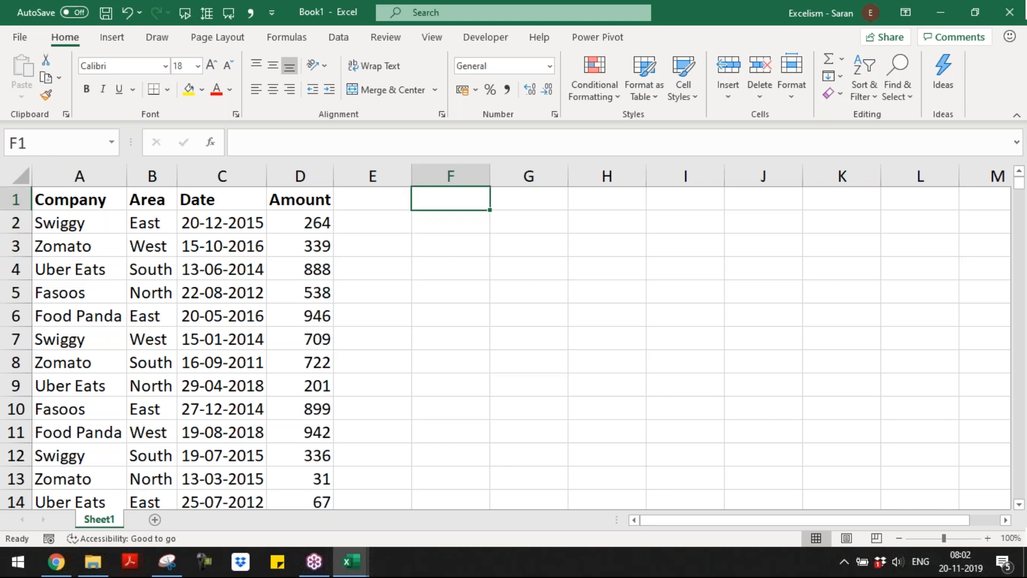
{"action": "key", "text": "Down"}
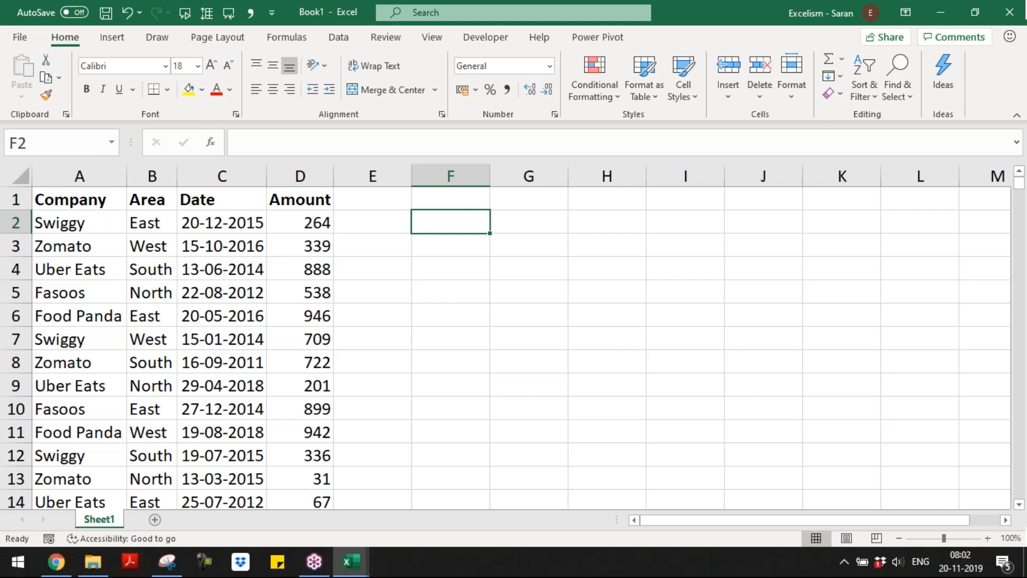
{"action": "key", "text": "Up"}
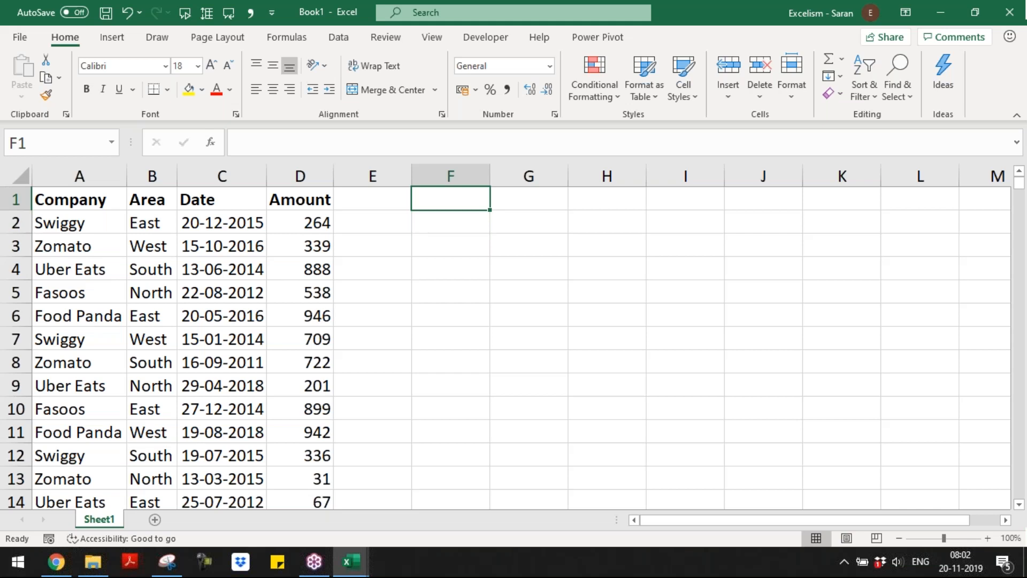
{"action": "type", "text": "Year"}
{"action": "key", "text": "ctrl+Return"}
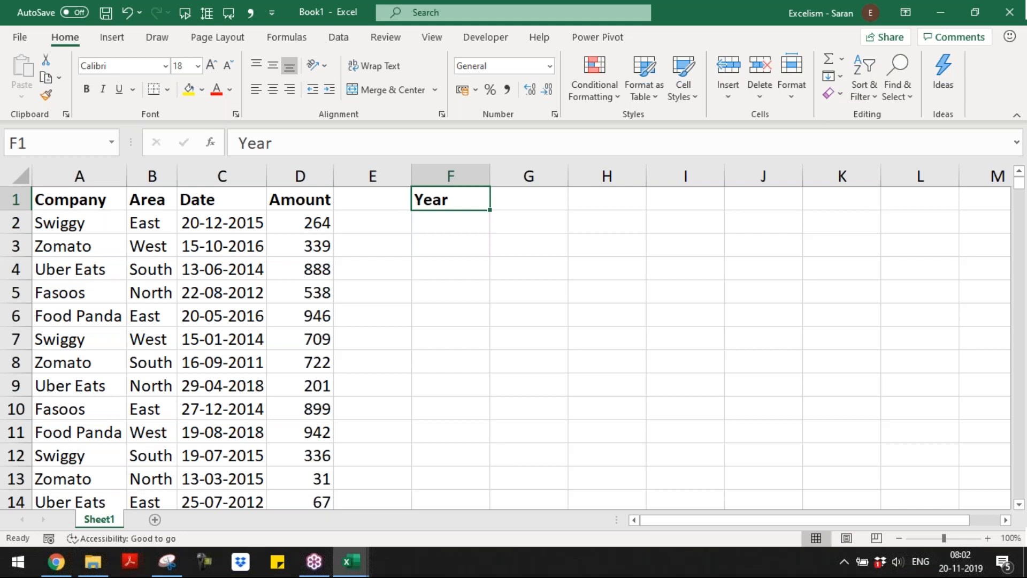
- Turn on filters for the data headers and list the years 2010 to 2018 in F2:F10
{"action": "key", "text": "ctrl+Home"}
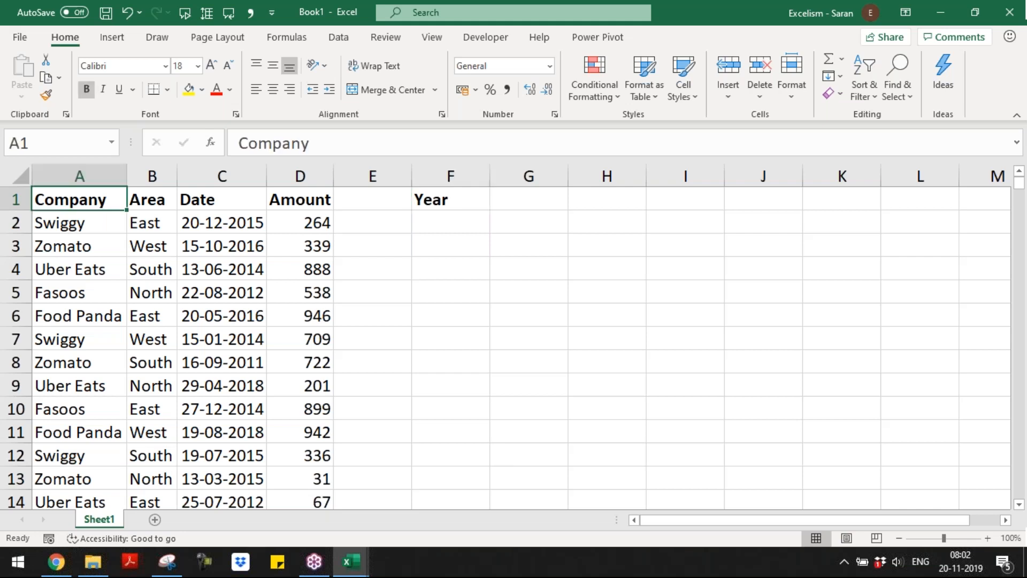
{"action": "key", "text": "Right"}
{"action": "key", "text": "Right"}
{"action": "key", "text": "ctrl+Down"}
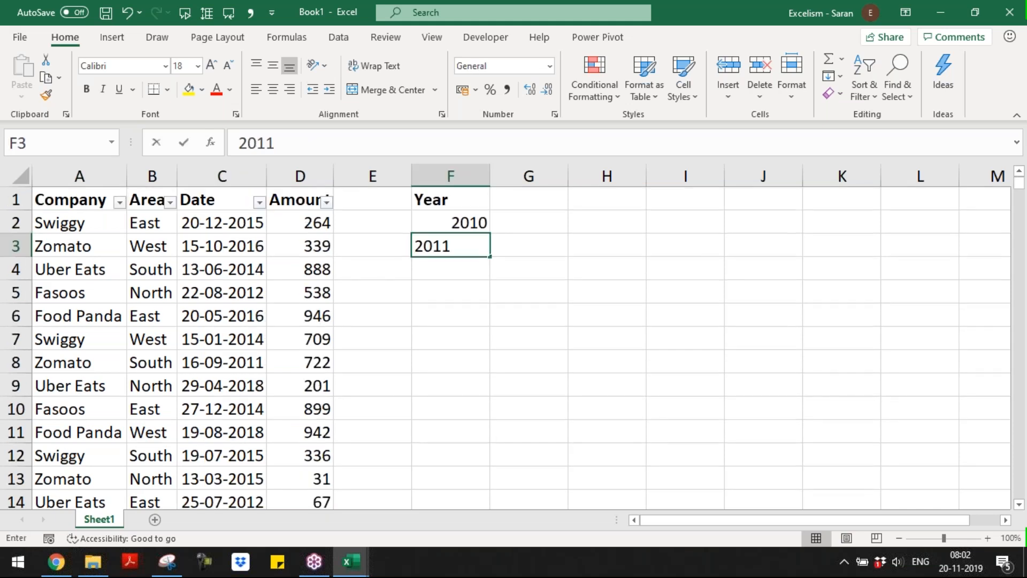
{"action": "key", "text": "ctrl+Return"}
{"action": "left_click_drag", "start_coordinate": [489, 257], "coordinate": [485, 414]}
- Enter the heading Amount in G1 beside the Year heading of the summary table
{"action": "left_click", "coordinate": [543, 202]}
{"action": "key", "text": "F2"}
{"action": "type", "text": "aMON"}
{"action": "key", "text": "BackSpace"}
{"action": "type", "text": "UNT"}
{"action": "key", "text": "Return"}
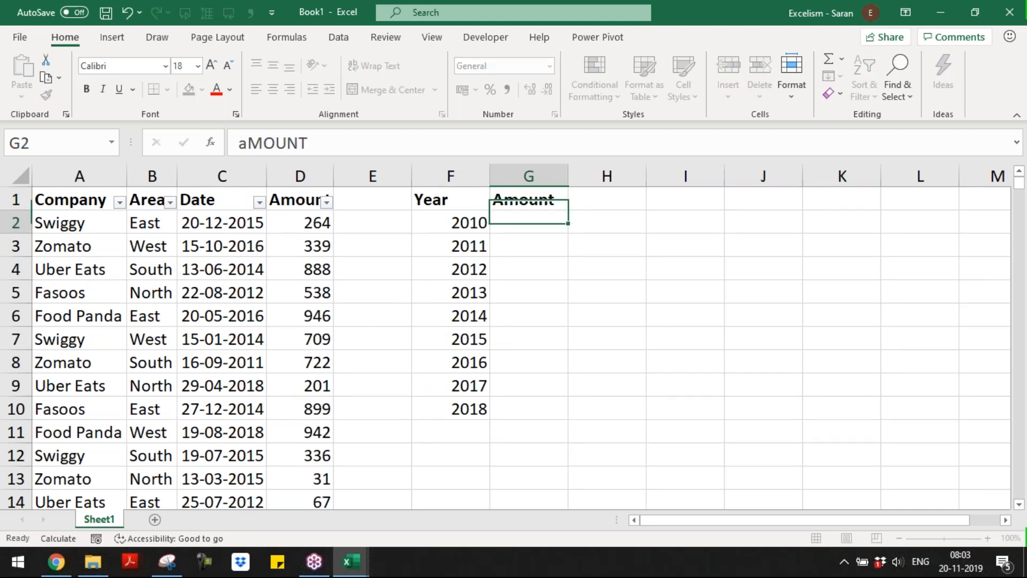
- Insert a column between Date and Amount in the data and give it the header Year
{"action": "left_click", "coordinate": [299, 176]}
{"action": "key", "text": "ctrl+shift+plus"}
{"action": "type", "text": "Year"}
{"action": "key", "text": "Return"}
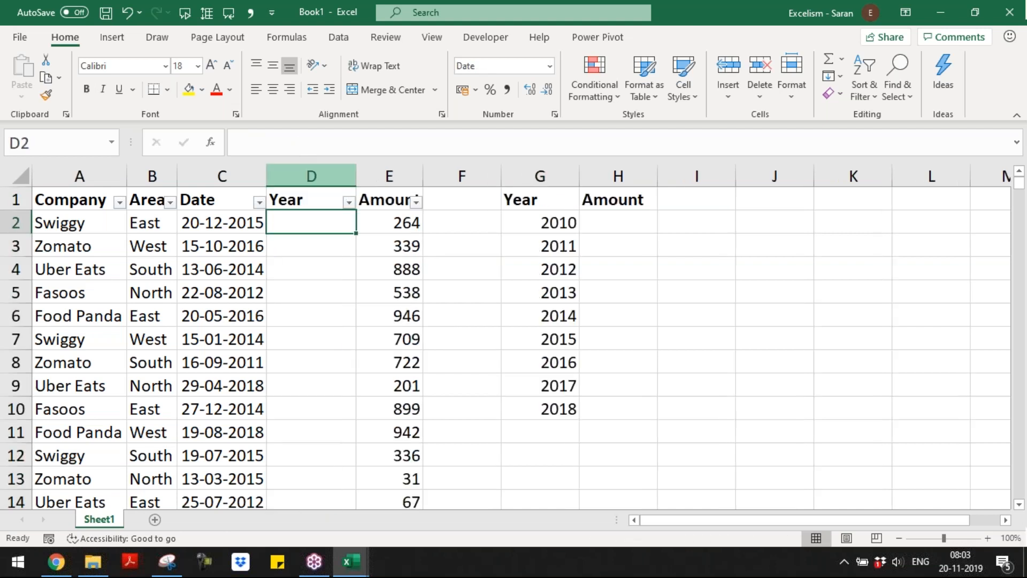
- Extract the year of each date with =YEAR(C2) in D2 and copy the formula down to D500
{"action": "type", "text": "=year"}
{"action": "key", "text": "Tab"}
{"action": "key", "text": "Left"}
{"action": "key", "text": "ctrl+Return"}
{"action": "key", "text": "ctrl+c"}
{"action": "key", "text": "Left"}
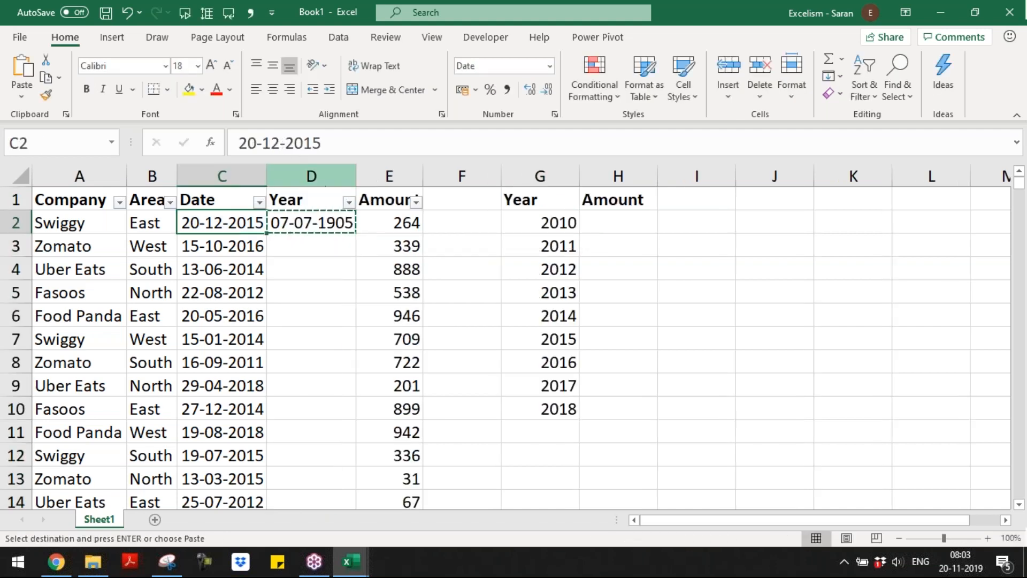
{"action": "key", "text": "ctrl+Down"}
{"action": "key", "text": "Right"}
{"action": "key", "text": "ctrl+shift+Up"}
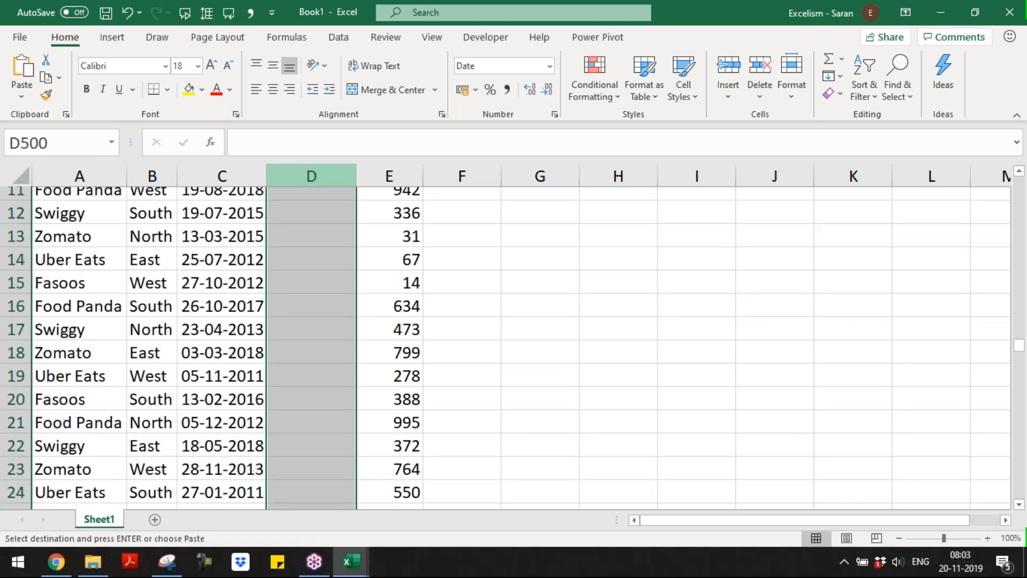
{"action": "key", "text": "Return"}
- Set the number format of the extracted years in D2:D500 to General
{"action": "key", "text": "Down"}
{"action": "key", "text": "ctrl+shift+Down"}
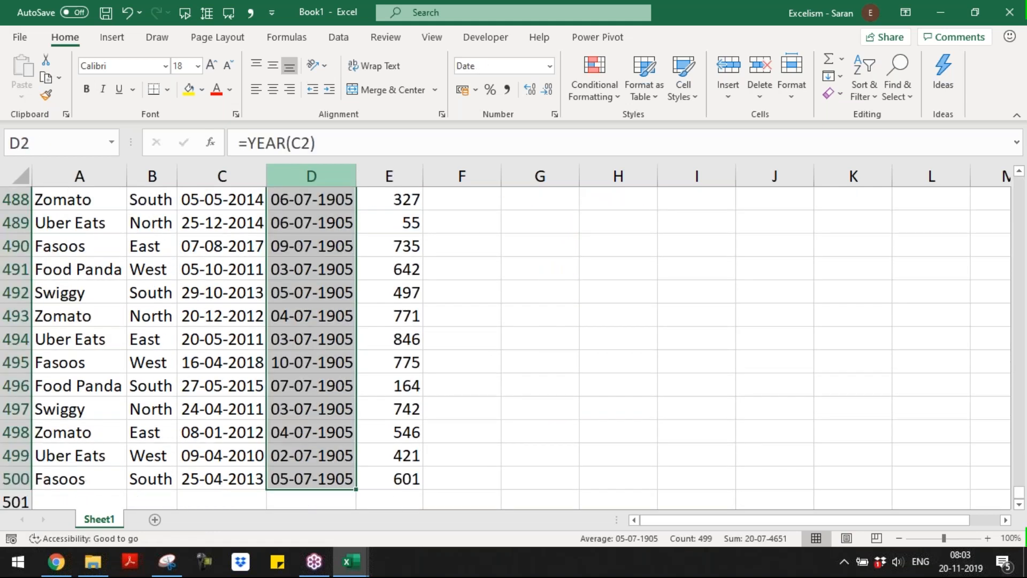
{"action": "left_click", "coordinate": [549, 65]}
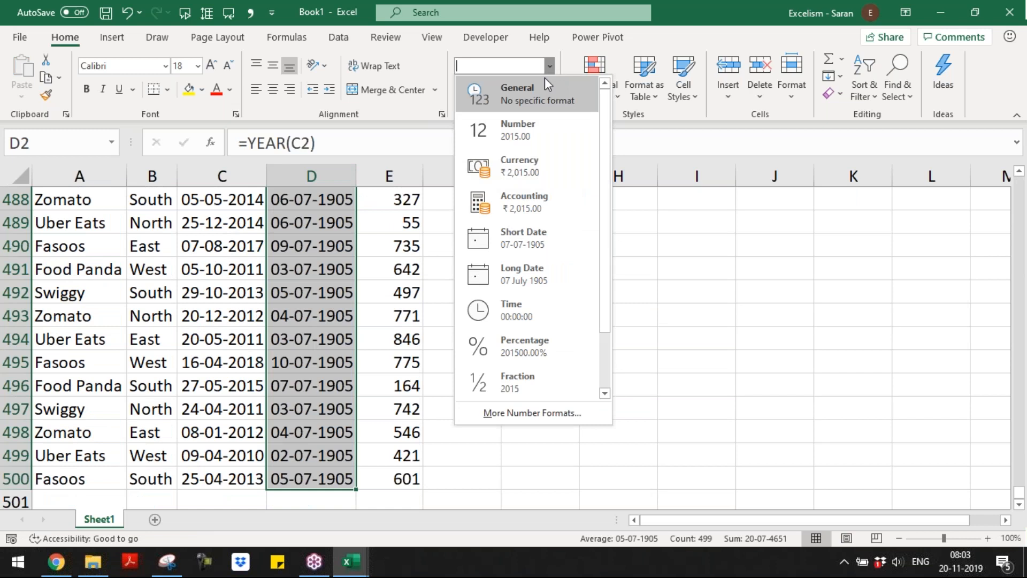
{"action": "left_click", "coordinate": [545, 78]}
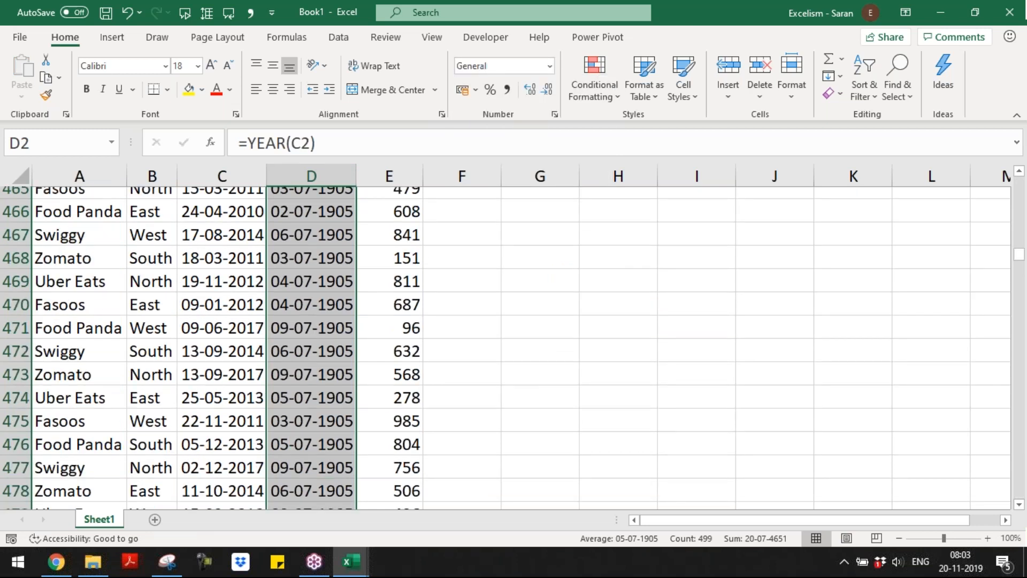
- Enter =SUMIF(D2:D500,G2,E2:E500) in H2 to total the 2010 amounts and fill it down to H10
{"action": "key", "text": "Up"}
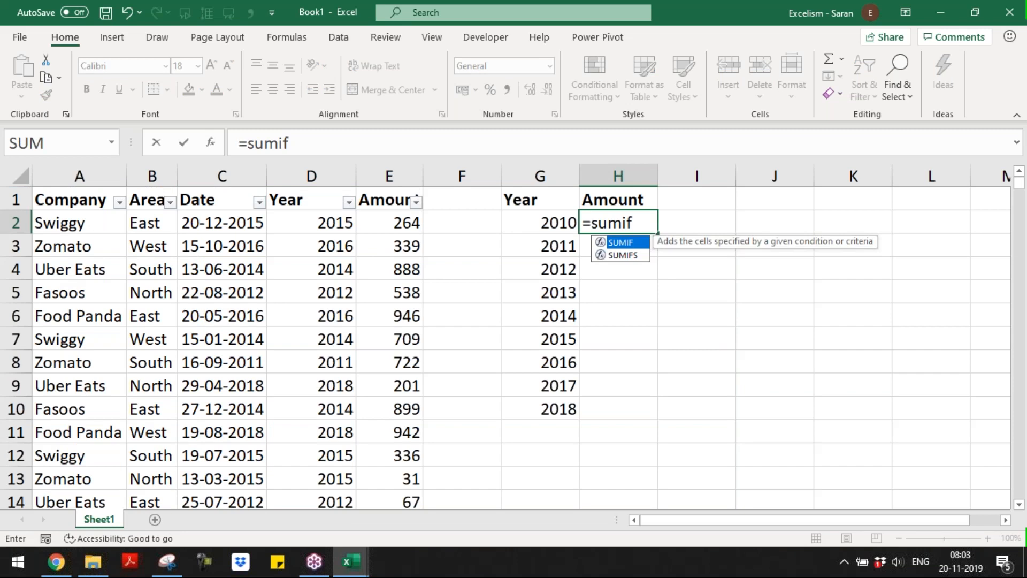
{"action": "key", "text": "Tab"}
{"action": "key", "text": "Left"}
{"action": "key", "text": "Left"}
{"action": "key", "text": "Left"}
{"action": "key", "text": "Left"}
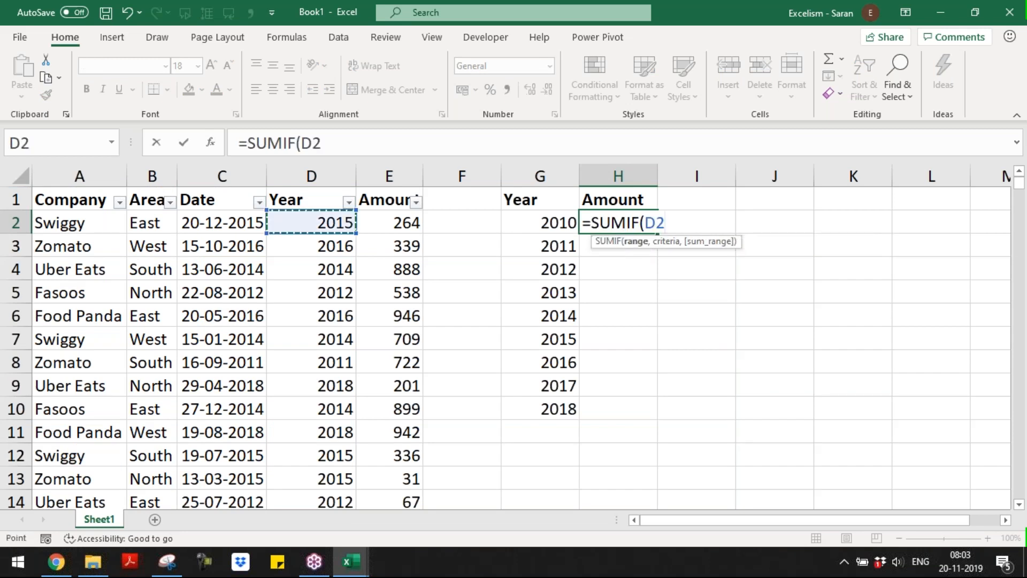
{"action": "type", "text": ":D500,G2,"}
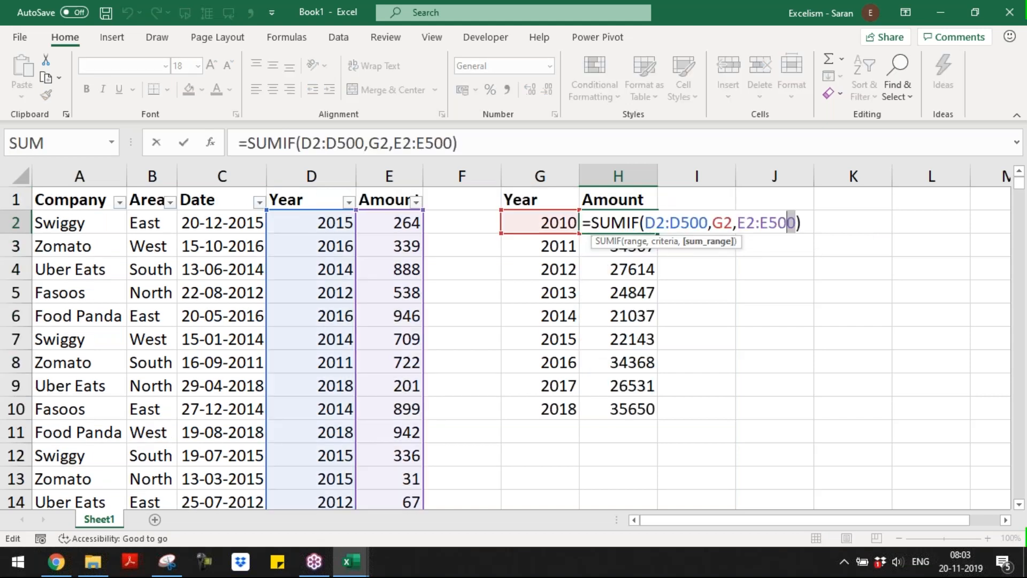
- Make the sum range E2:E500 absolute in the SUMIF formula in H2
{"action": "key", "text": "shift+Left"}
{"action": "key", "text": "shift+Left"}
{"action": "key", "text": "shift+Left"}
{"action": "key", "text": "shift+Left"}
{"action": "key", "text": "shift+Left"}
{"action": "key", "text": "shift+Left"}
{"action": "key", "text": "F4"}
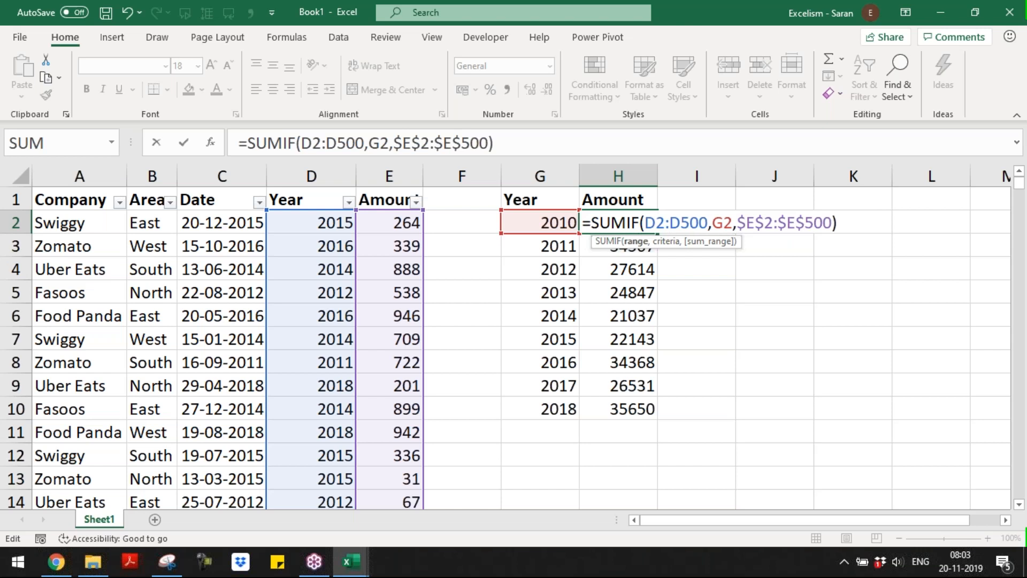
- Make the year range D2:D500 absolute in H2, refill the formula down to H10 and total the amounts in H11
{"action": "key", "text": "shift+Right"}
{"action": "key", "text": "shift+Right"}
{"action": "key", "text": "shift+Right"}
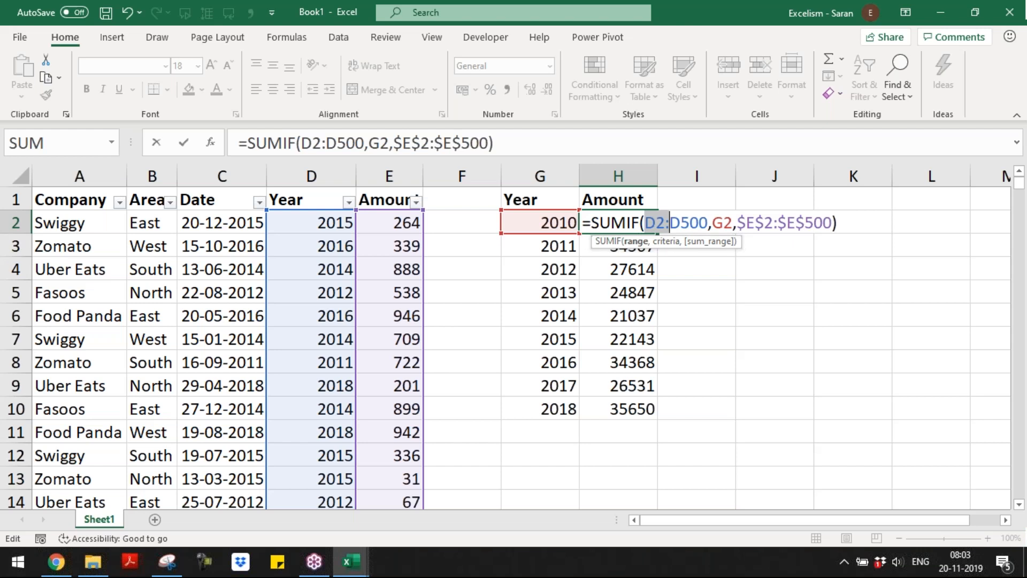
{"action": "key", "text": "shift+Right"}
{"action": "key", "text": "shift+Right"}
{"action": "key", "text": "shift+Right"}
{"action": "key", "text": "shift+Right"}
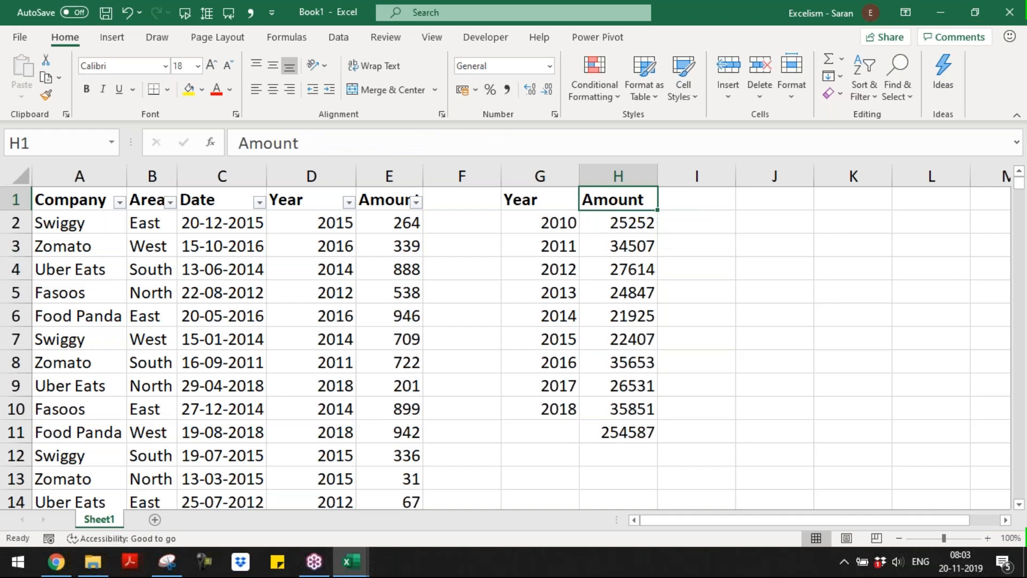
- Move the Year and Amount summary table down two rows so its headings start in G3
{"action": "key", "text": "Left"}
{"action": "key", "text": "ctrl+a"}
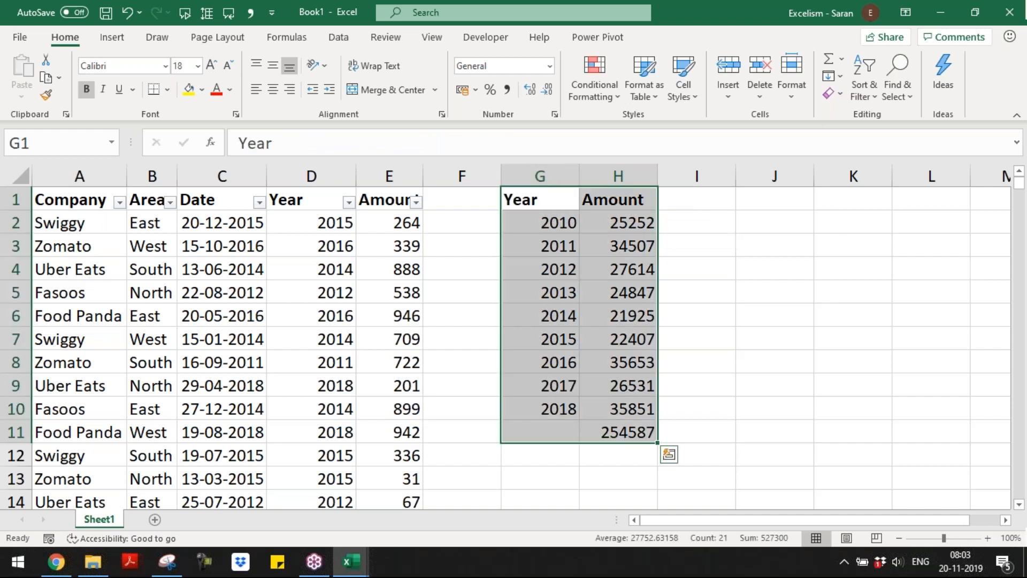
{"action": "key", "text": "Up"}
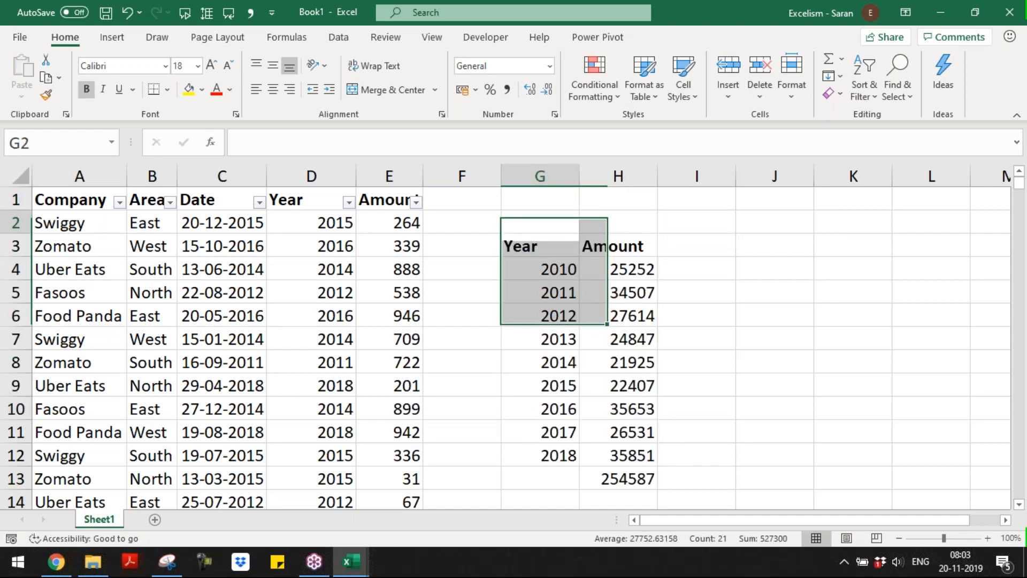
- Enter the label Grand Total in G1 above the yearly summary
{"action": "key", "text": "Up"}
{"action": "type", "text": "Gena"}
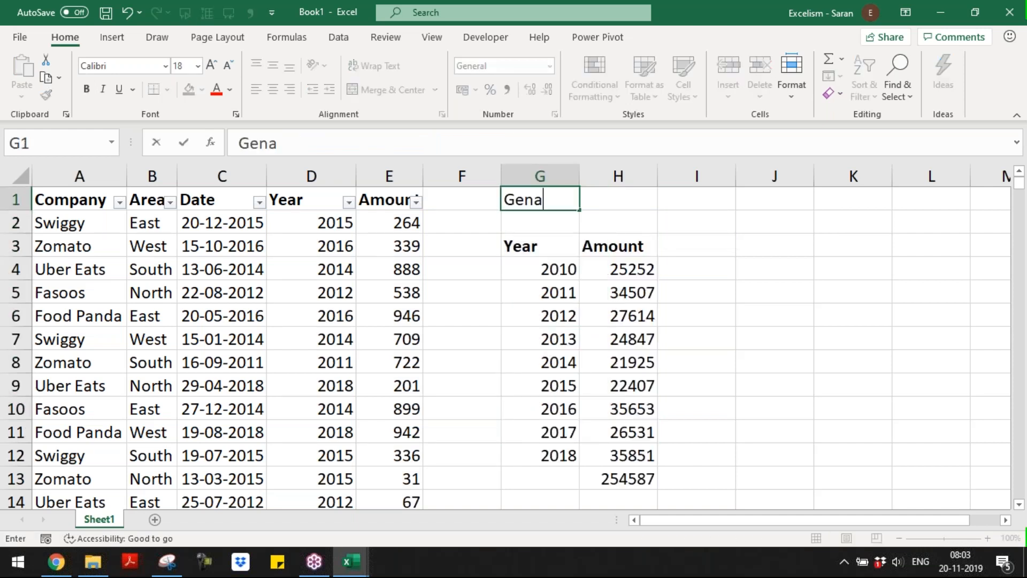
{"action": "key", "text": "BackSpace"}
{"action": "key", "text": "BackSpace"}
{"action": "key", "text": "BackSpace"}
{"action": "type", "text": "ran"}
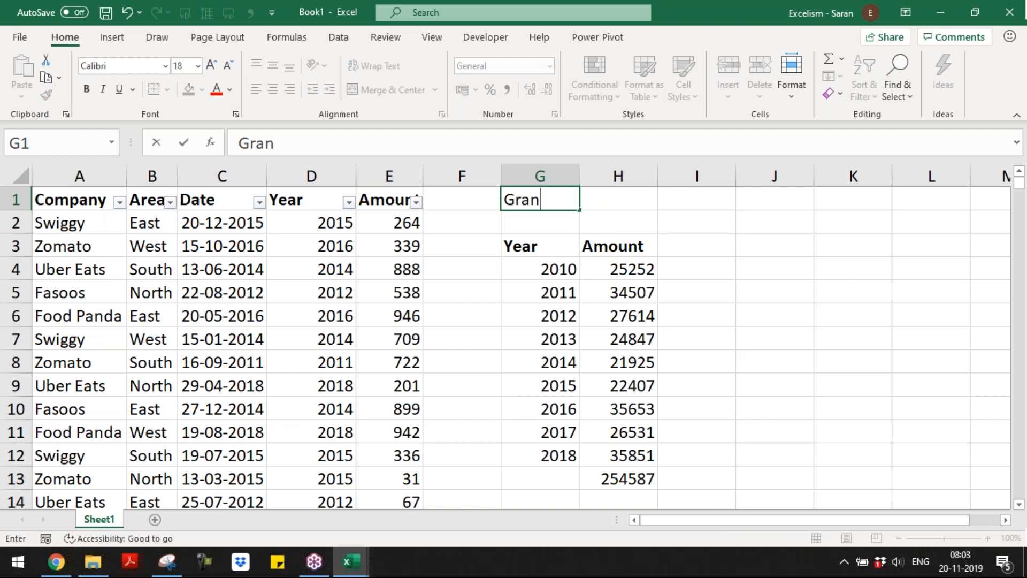
{"action": "type", "text": "d Total"}
{"action": "key", "text": "Tab"}
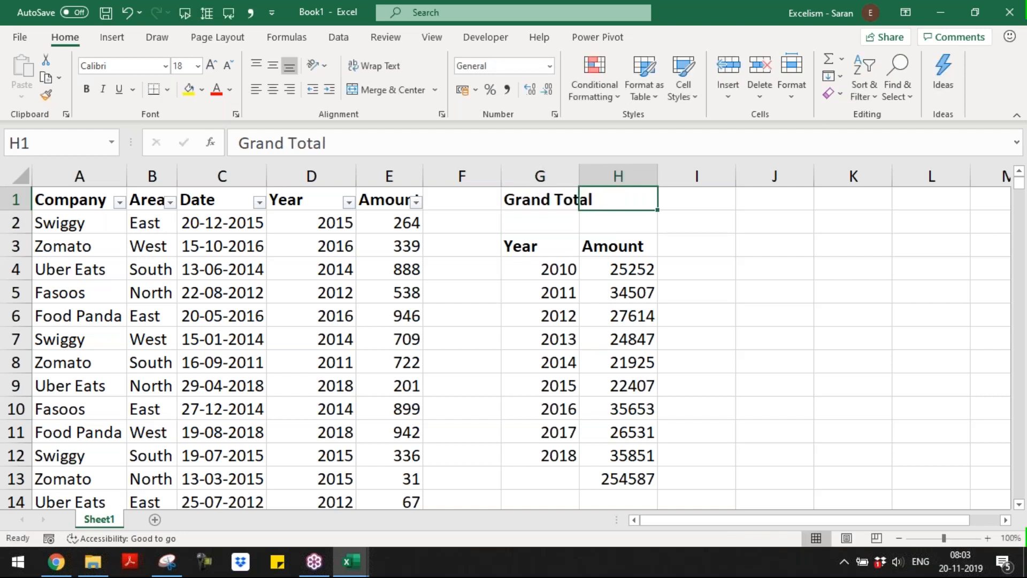
- Total the source amounts from row 2 down with SUM beside the Grand Total label, and widen the label's column
{"action": "type", "text": "=SUM(A"}
{"action": "key", "text": "BackSpace"}
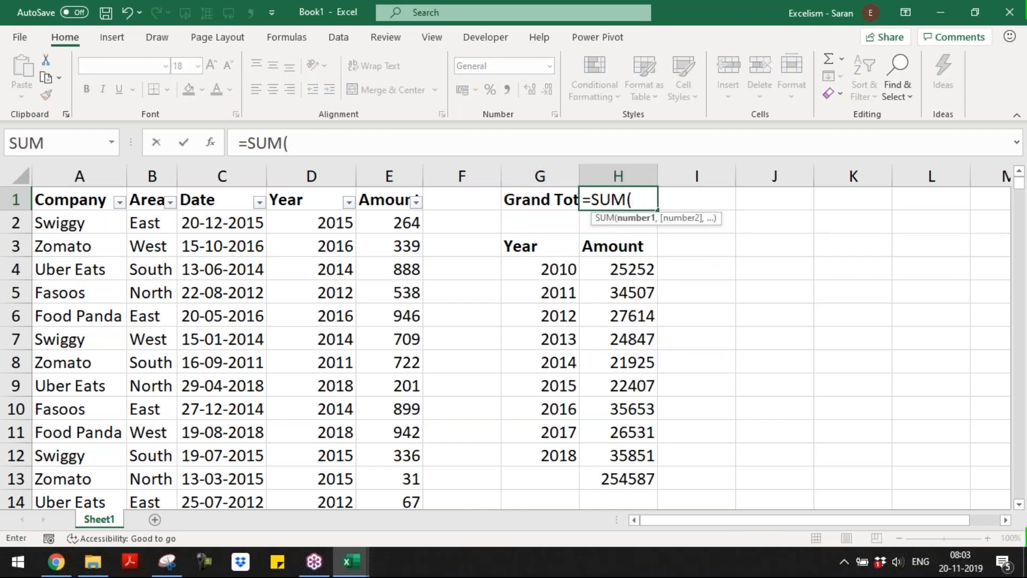
{"action": "type", "text": "E"}
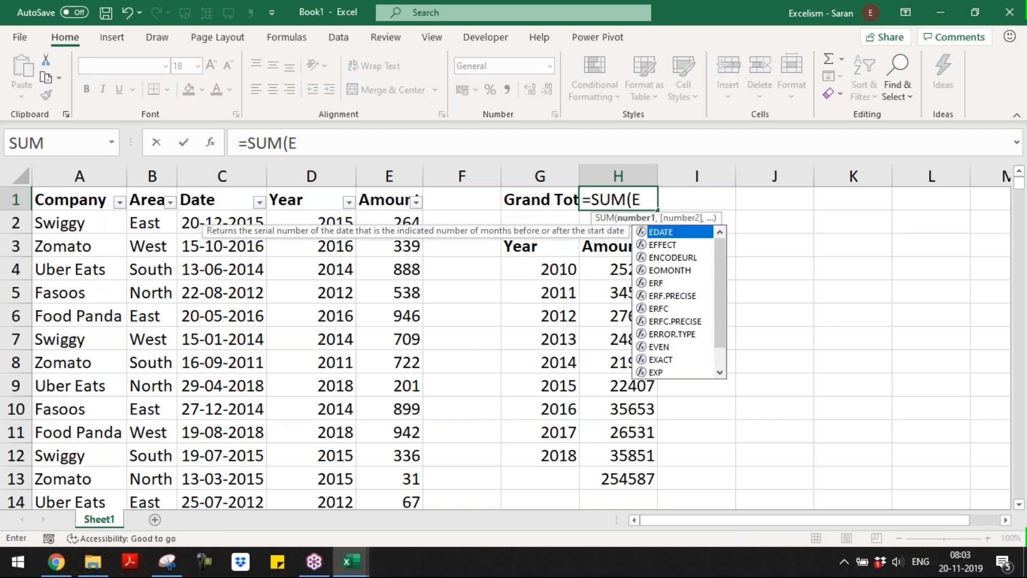
{"action": "type", "text": "2"}
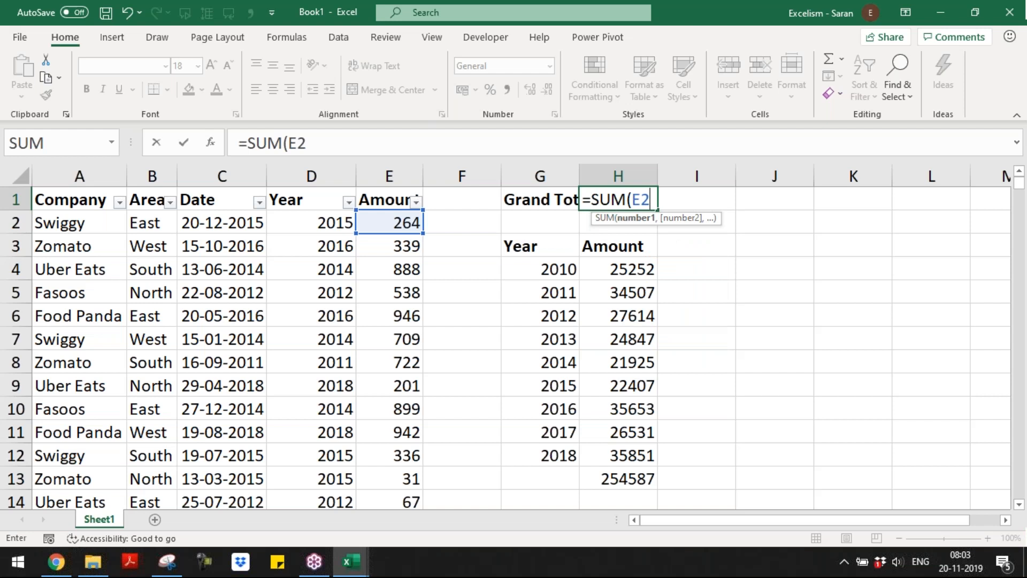
{"action": "key", "text": "Escape"}
{"action": "key", "text": "Left"}
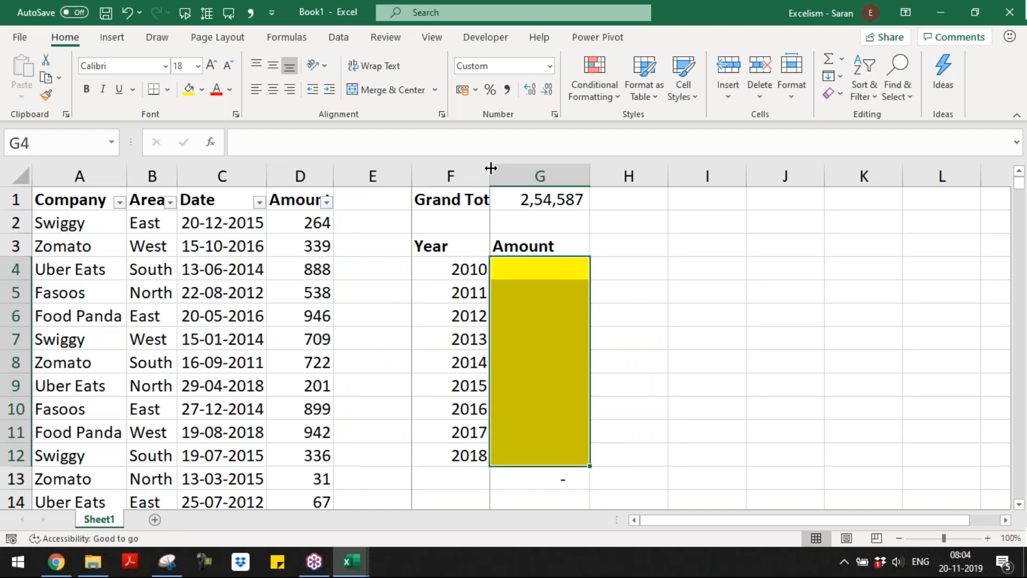
{"action": "left_click_drag", "start_coordinate": [491, 168], "coordinate": [507, 168]}
- Enter the heading Month in I3 and list the months Jan to Dec in I4:I15
{"action": "left_click", "coordinate": [713, 246]}
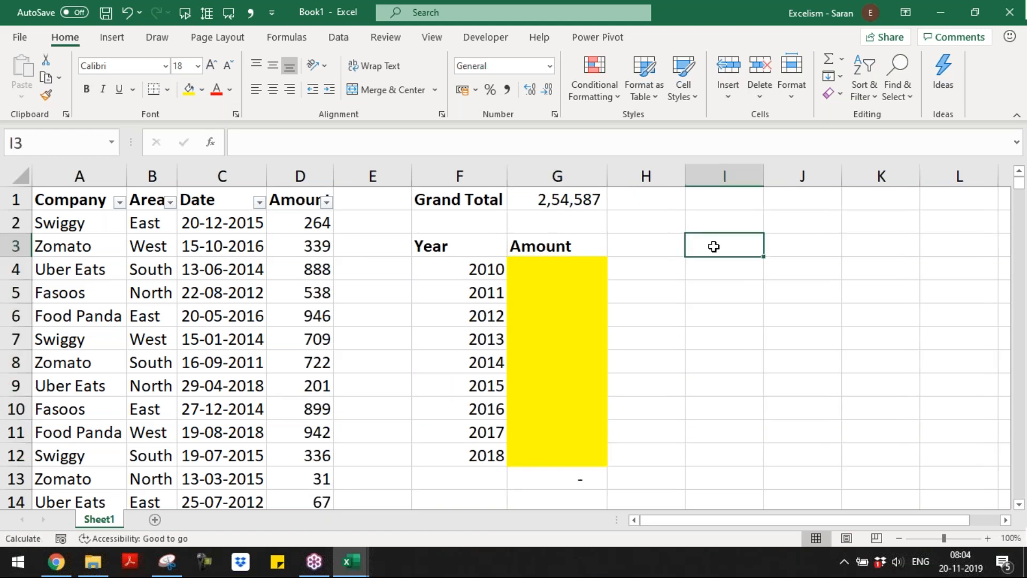
{"action": "type", "text": "Month"}
{"action": "key", "text": "Return"}
{"action": "type", "text": "Jan"}
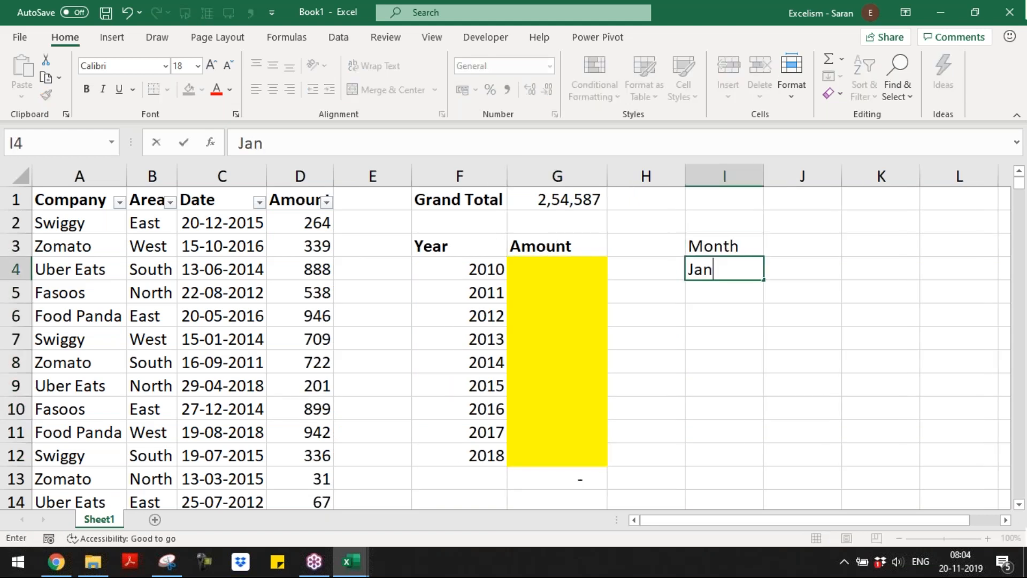
{"action": "key", "text": "Return"}
{"action": "type", "text": "Feb"}
{"action": "key", "text": "Return"}
{"action": "left_click_drag", "start_coordinate": [717, 269], "coordinate": [756, 508]}
- Make the Month heading in I3 bold and add the heading Amount in J3
{"action": "key", "text": "Up"}
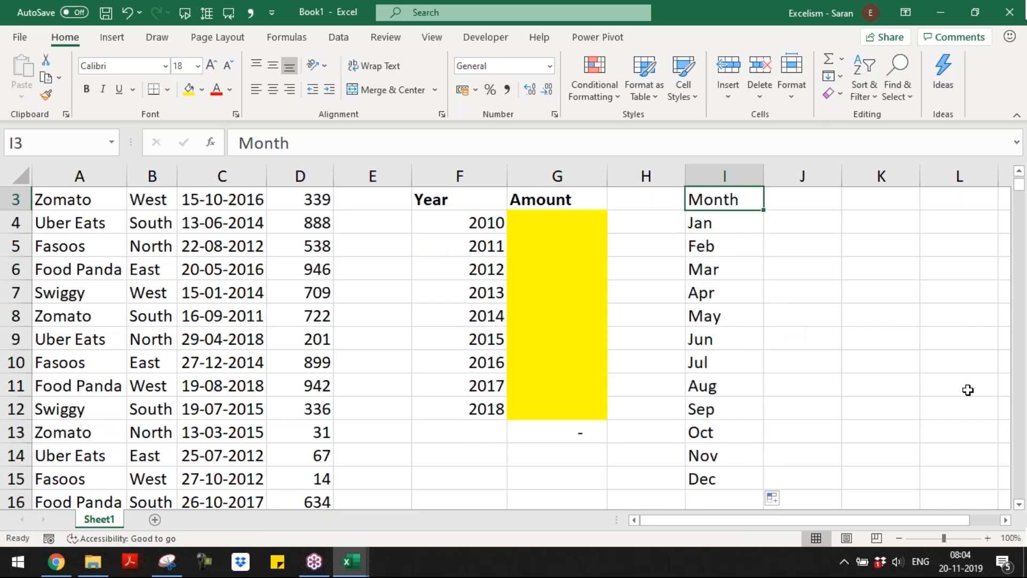
{"action": "key", "text": "ctrl+b"}
{"action": "key", "text": "Right"}
{"action": "type", "text": "A"}
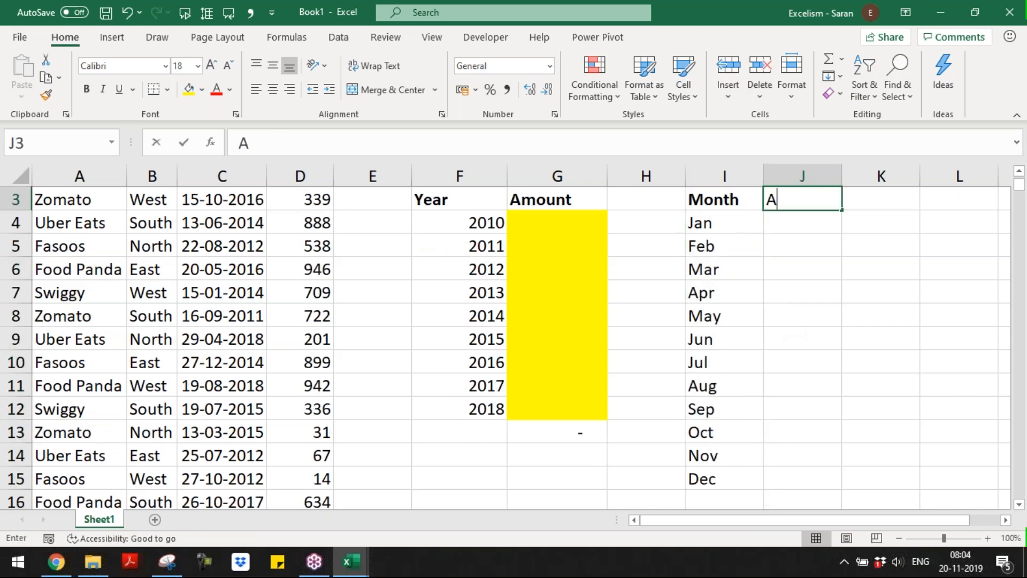
{"action": "type", "text": "mount"}
{"action": "key", "text": "Return"}
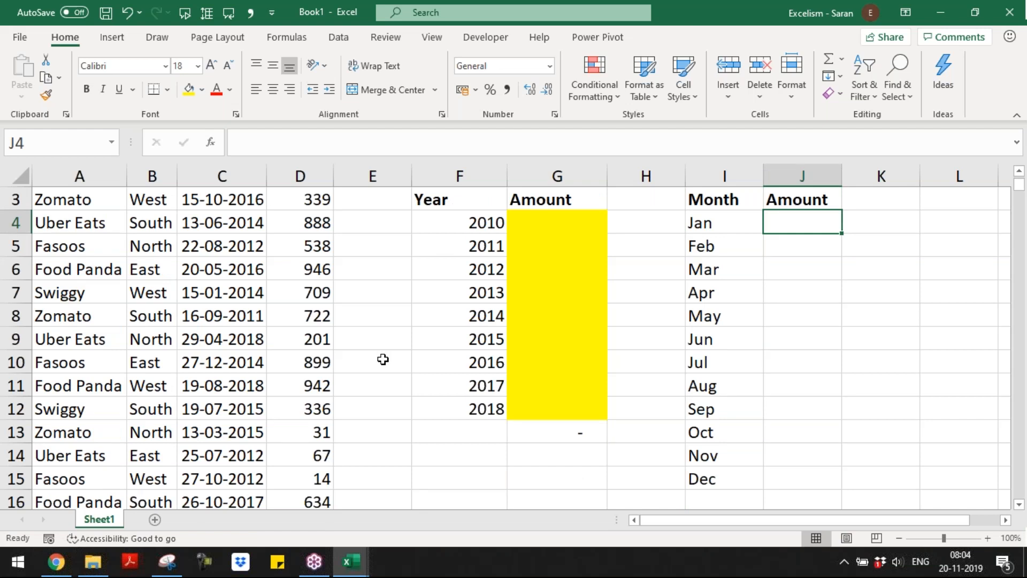
- Fill the monthly amount cells J4:J15 with yellow
{"action": "left_click", "coordinate": [236, 271]}
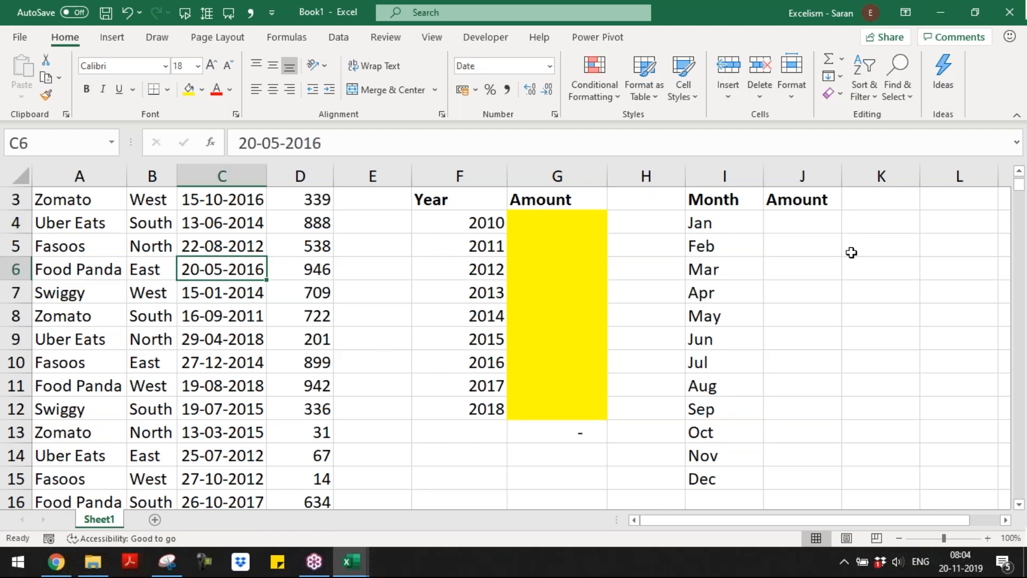
{"action": "left_click_drag", "start_coordinate": [802, 223], "coordinate": [804, 476]}
{"action": "left_click", "coordinate": [189, 90]}
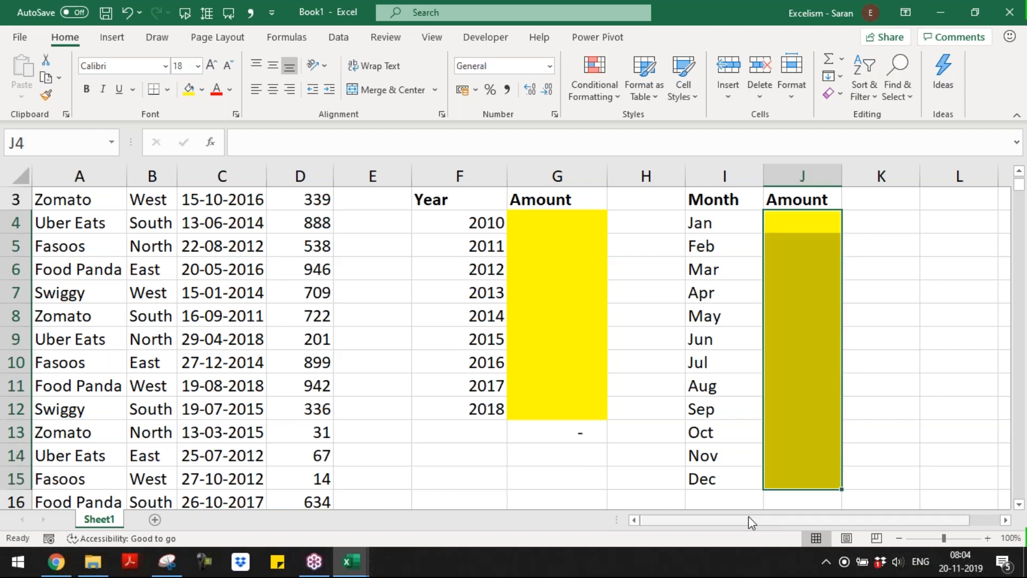
{"action": "left_click", "coordinate": [735, 502]}
- Enter the label Total under the years in F13 and under the months in I16
{"action": "left_click", "coordinate": [498, 431]}
{"action": "type", "text": "T"}
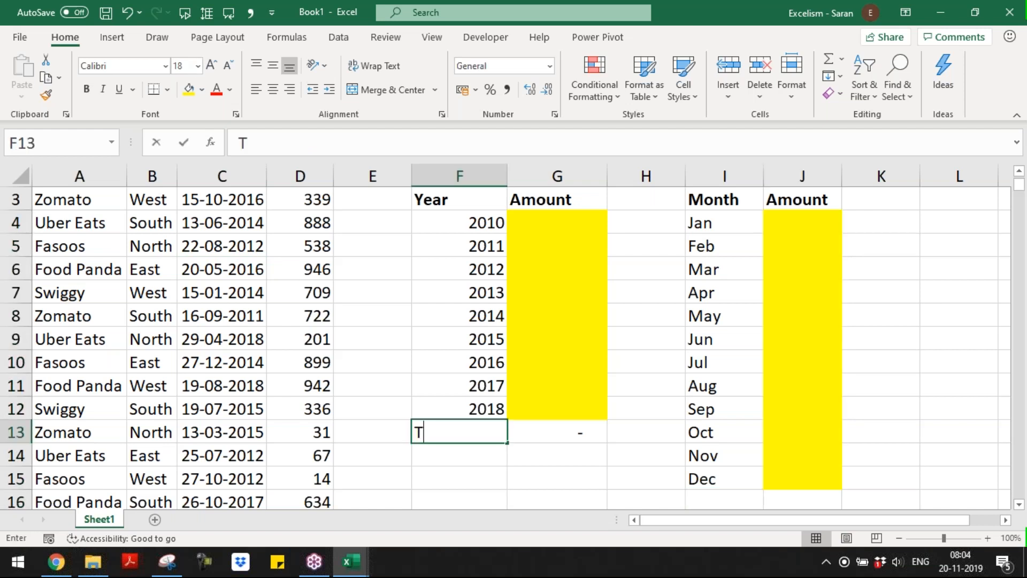
{"action": "type", "text": "otal"}
{"action": "key", "text": "Return"}
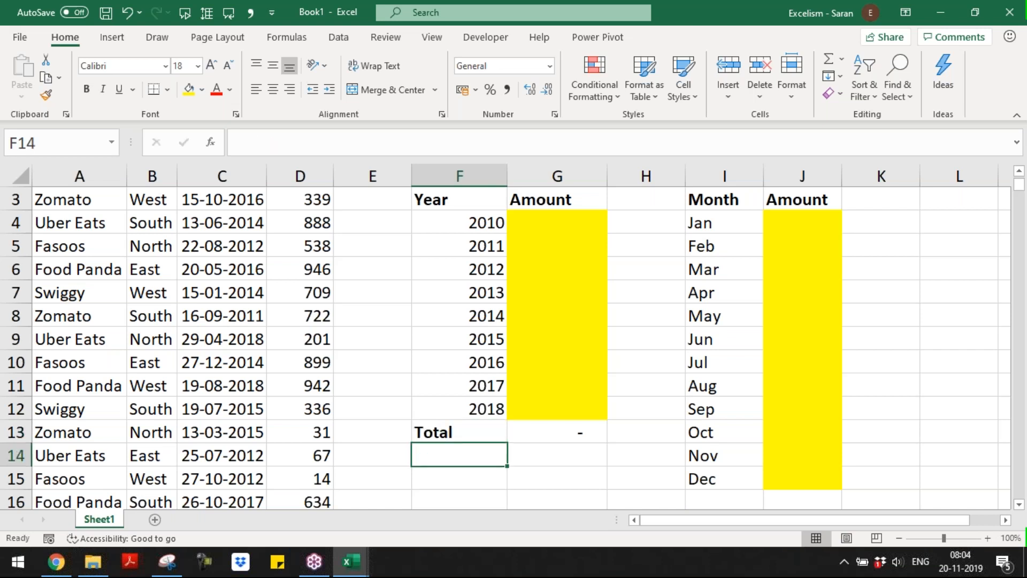
{"action": "left_click", "coordinate": [724, 501]}
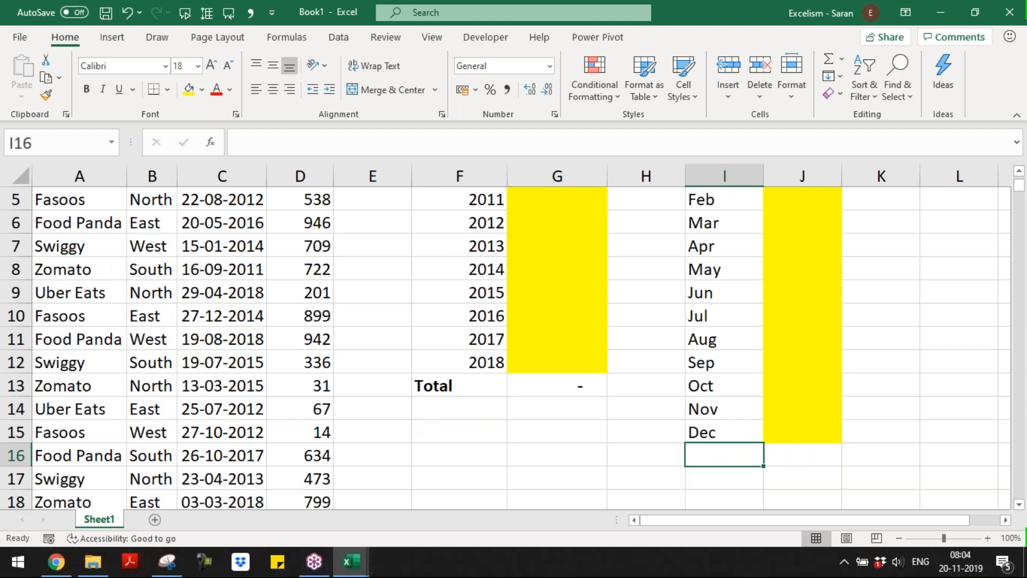
{"action": "type", "text": "Total"}
{"action": "key", "text": "Tab"}
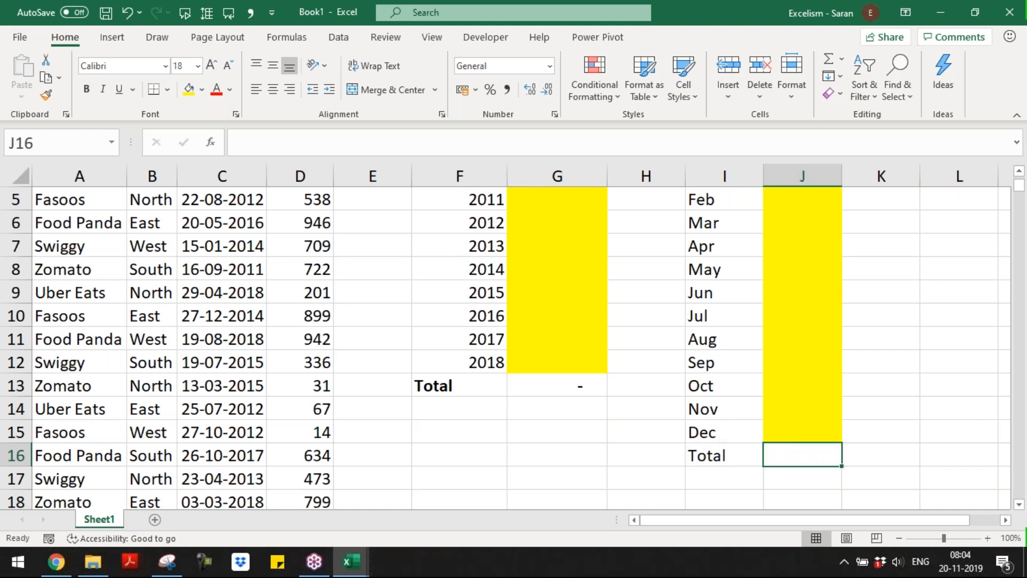
- Enter a SUM formula in J16 for the monthly amounts above it
{"action": "type", "text": "=SUM("}
{"action": "key", "text": "Up"}
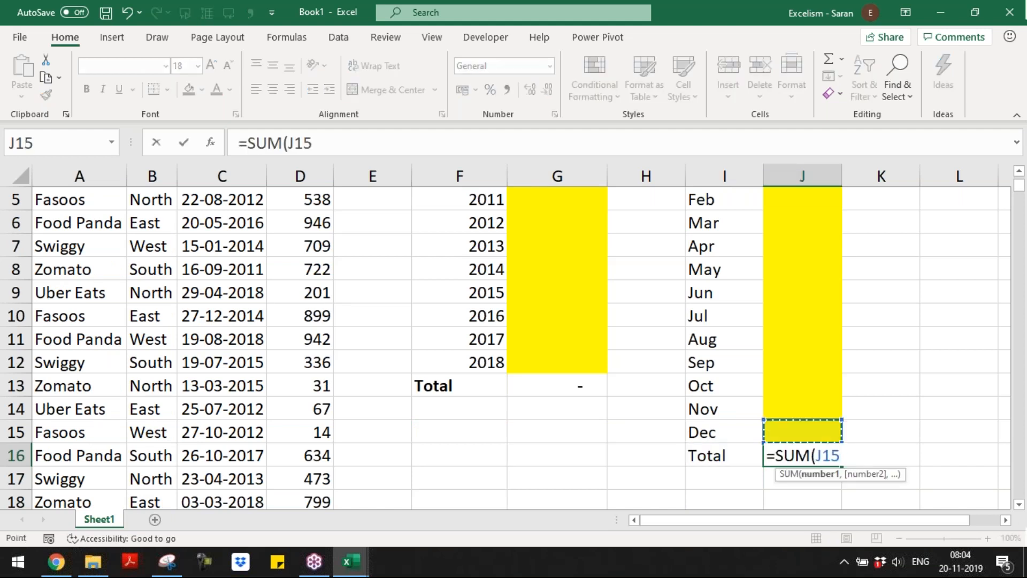
{"action": "key", "text": "Return"}
- Make the monthly total row I16:J16 bold and apply the comma number style to J16
{"action": "left_click_drag", "start_coordinate": [724, 455], "coordinate": [802, 455]}
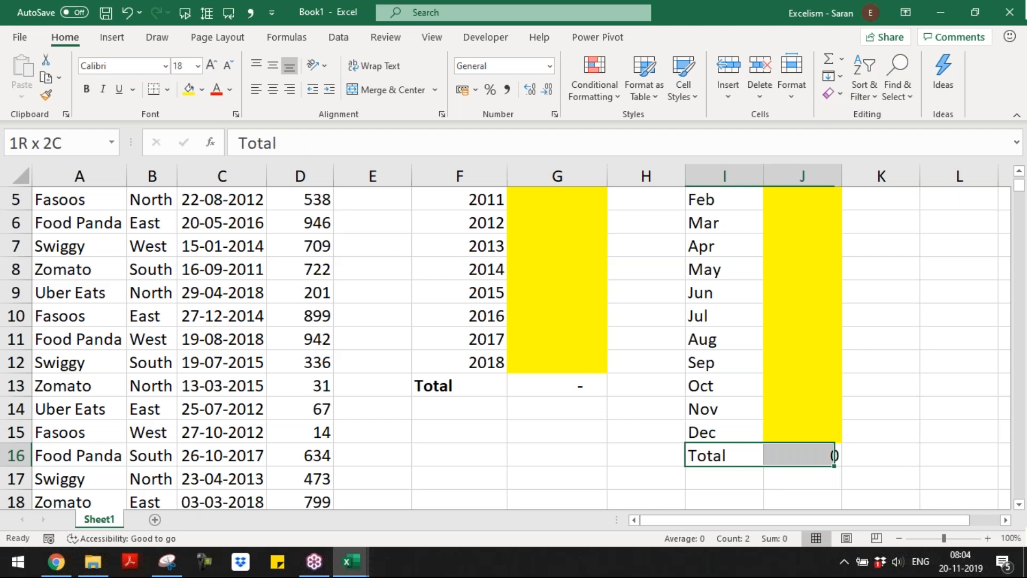
{"action": "key", "text": "ctrl+b"}
{"action": "left_click", "coordinate": [776, 455]}
{"action": "left_click", "coordinate": [506, 89]}
- Enter a bold heading Range in L3 and copy it to M3
{"action": "key", "text": "ctrl+Up"}
{"action": "key", "text": "Up"}
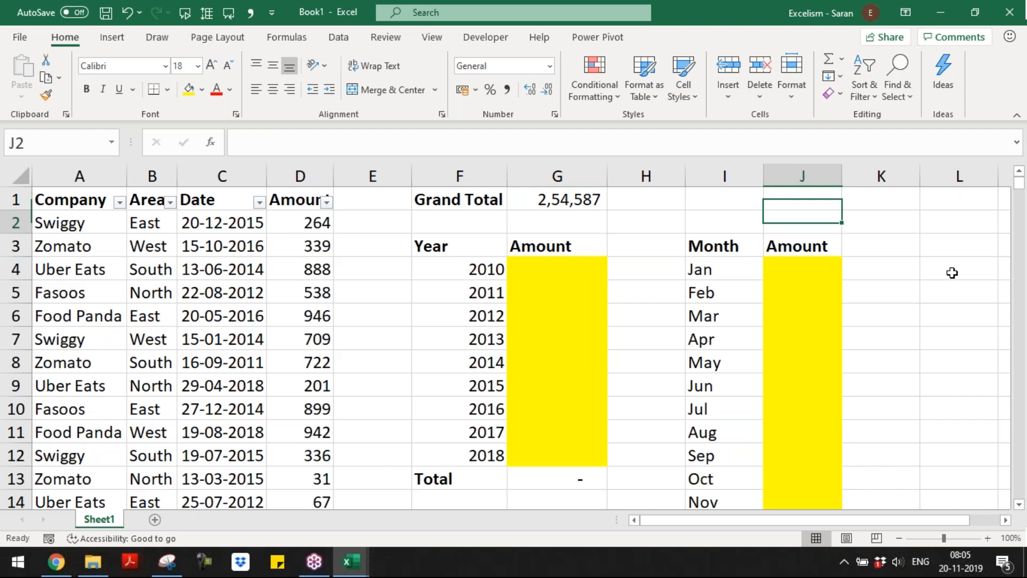
{"action": "key", "text": "Right"}
{"action": "key", "text": "Right"}
{"action": "key", "text": "Down"}
{"action": "type", "text": "Ran"}
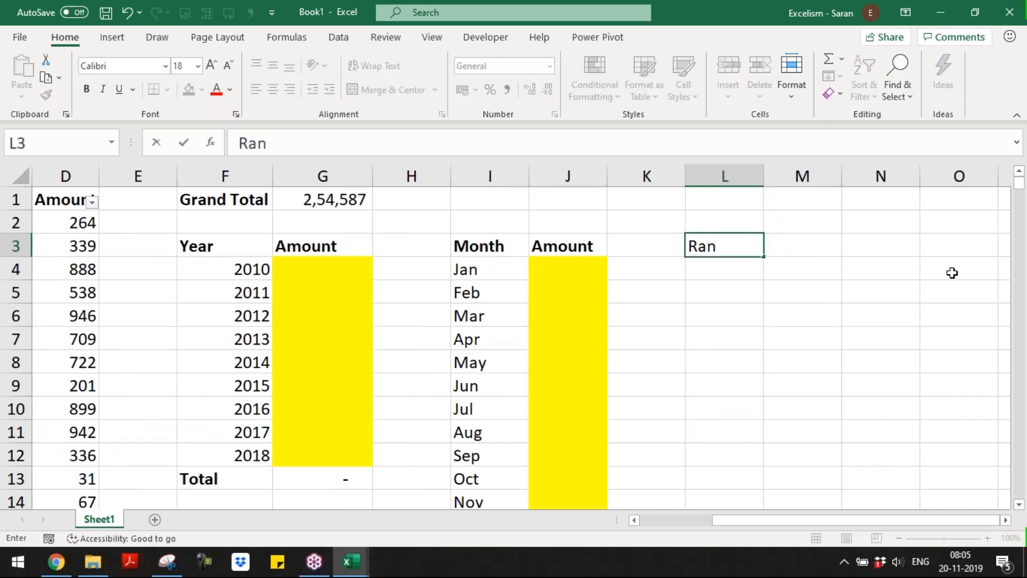
{"action": "type", "text": "ge"}
{"action": "key", "text": "Return"}
{"action": "key", "text": "Up"}
{"action": "key", "text": "ctrl+b"}
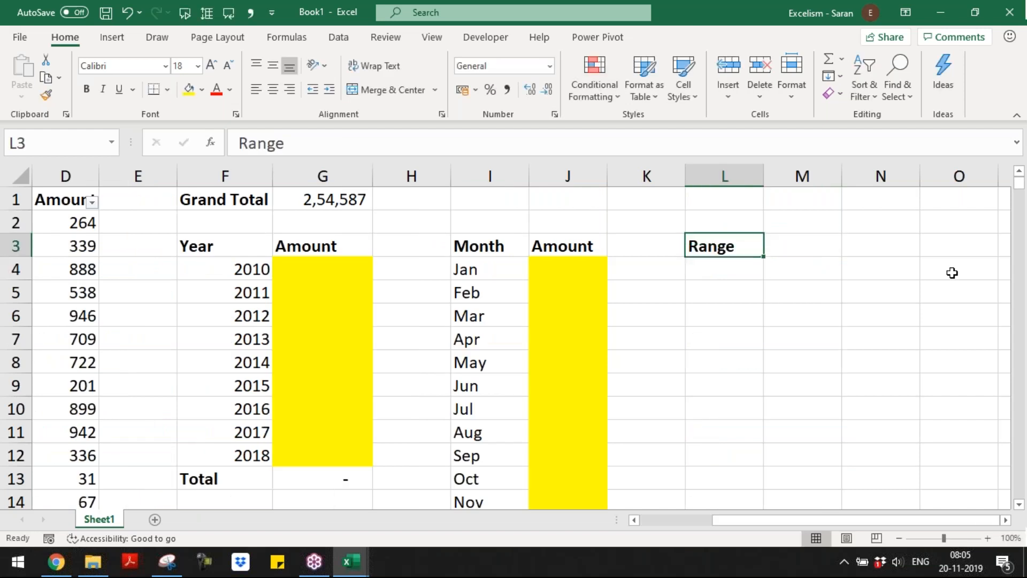
{"action": "key", "text": "ctrl+c"}
{"action": "key", "text": "Right"}
{"action": "key", "text": "Return"}
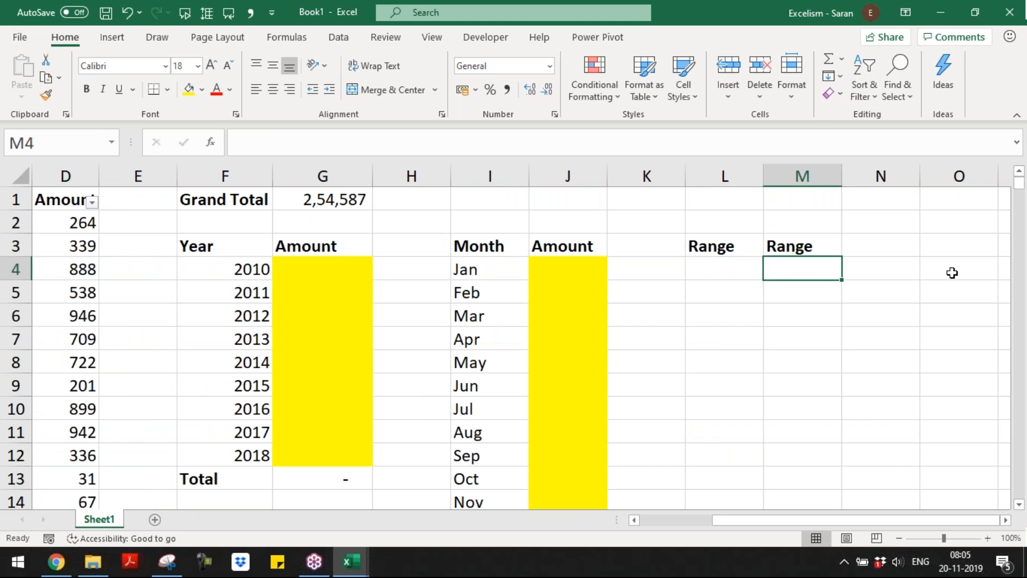
- Examine the Date and Amount columns of the source data
{"action": "key", "text": "Left"}
{"action": "key", "text": "Left"}
{"action": "key", "text": "Left"}
{"action": "key", "text": "Left"}
{"action": "key", "text": "Left"}
{"action": "key", "text": "Left"}
{"action": "key", "text": "Left"}
{"action": "key", "text": "Left"}
{"action": "key", "text": "Left"}
{"action": "key", "text": "Left"}
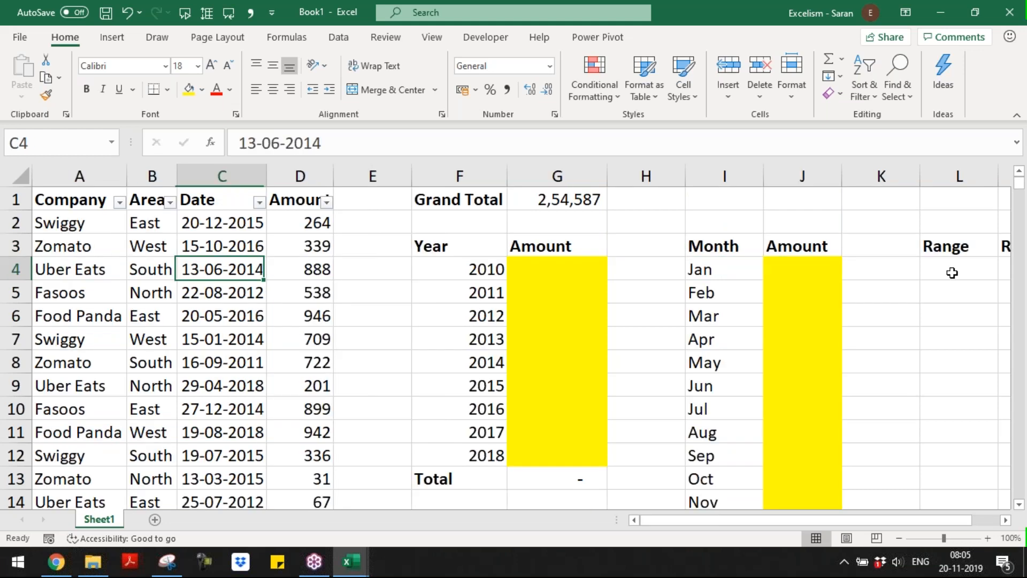
{"action": "key", "text": "Right"}
{"action": "key", "text": "Up"}
{"action": "key", "text": "Up"}
{"action": "key", "text": "Up"}
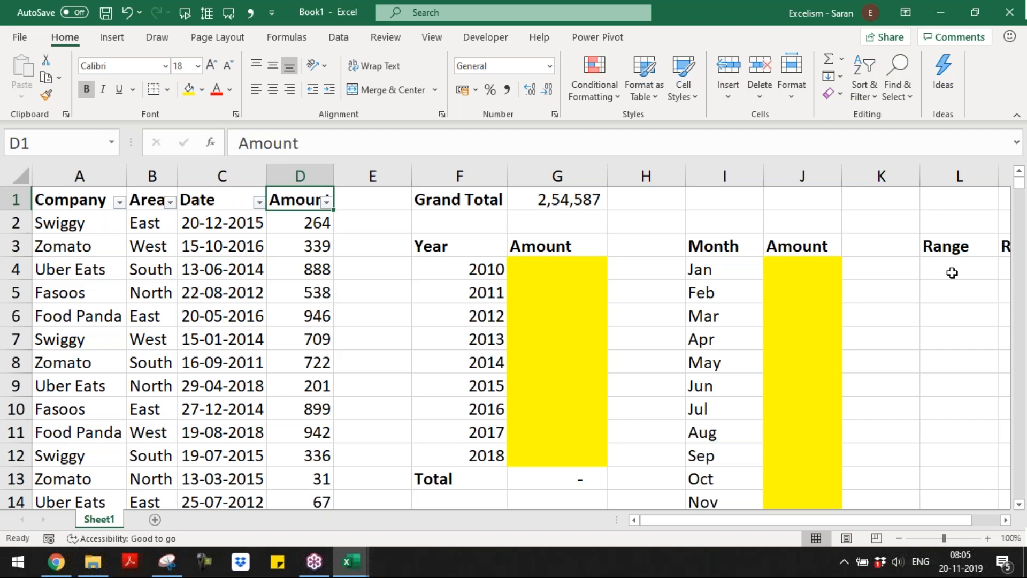
- Enter the first range's limits, 1 in L4 and 100 in M4
{"action": "key", "text": "Down"}
{"action": "key", "text": "Right"}
{"action": "key", "text": "Right"}
{"action": "key", "text": "Right"}
{"action": "key", "text": "Right"}
{"action": "key", "text": "Right"}
{"action": "key", "text": "Right"}
{"action": "key", "text": "Right"}
{"action": "key", "text": "Right"}
{"action": "key", "text": "Down"}
{"action": "key", "text": "Down"}
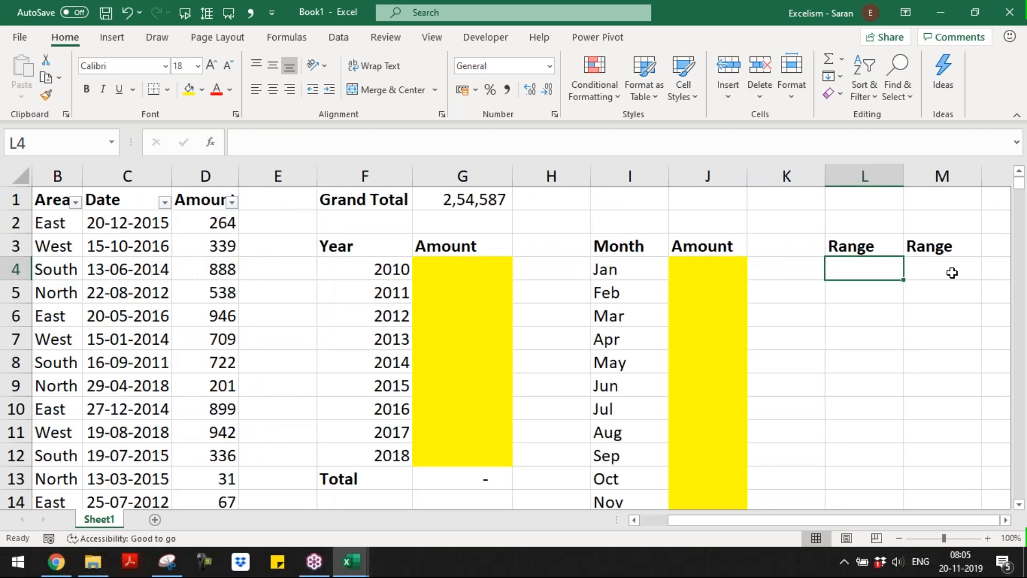
{"action": "type", "text": "0"}
{"action": "key", "text": "Right"}
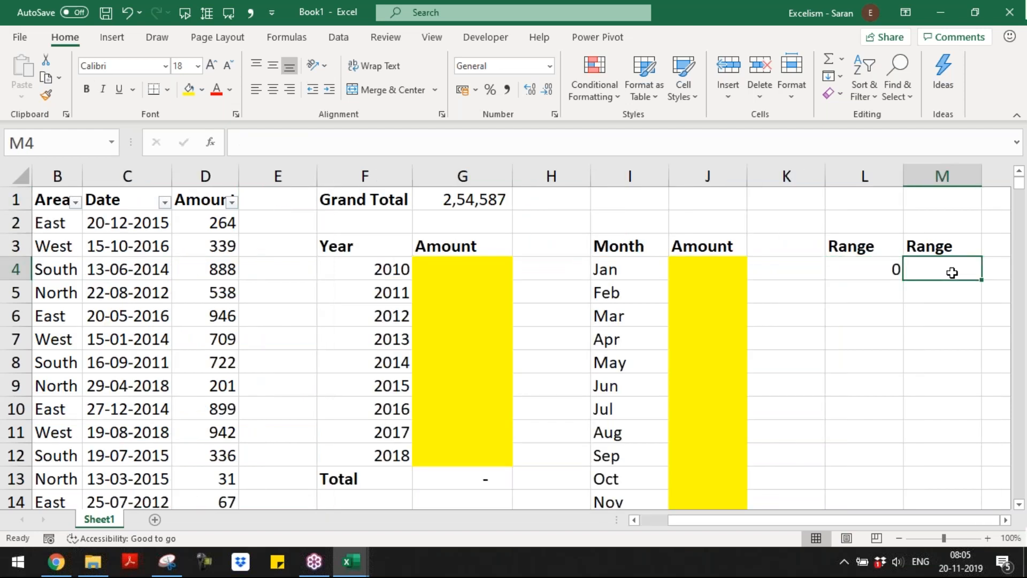
{"action": "key", "text": "Left"}
{"action": "type", "text": "1"}
{"action": "key", "text": "Right"}
{"action": "type", "text": "1"}
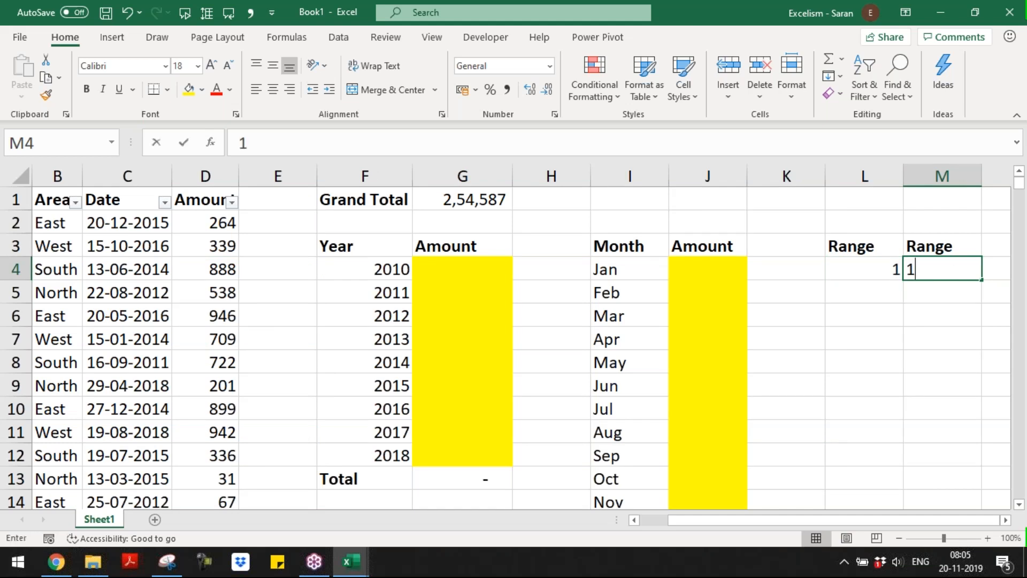
{"action": "type", "text": "00"}
{"action": "key", "text": "Right"}
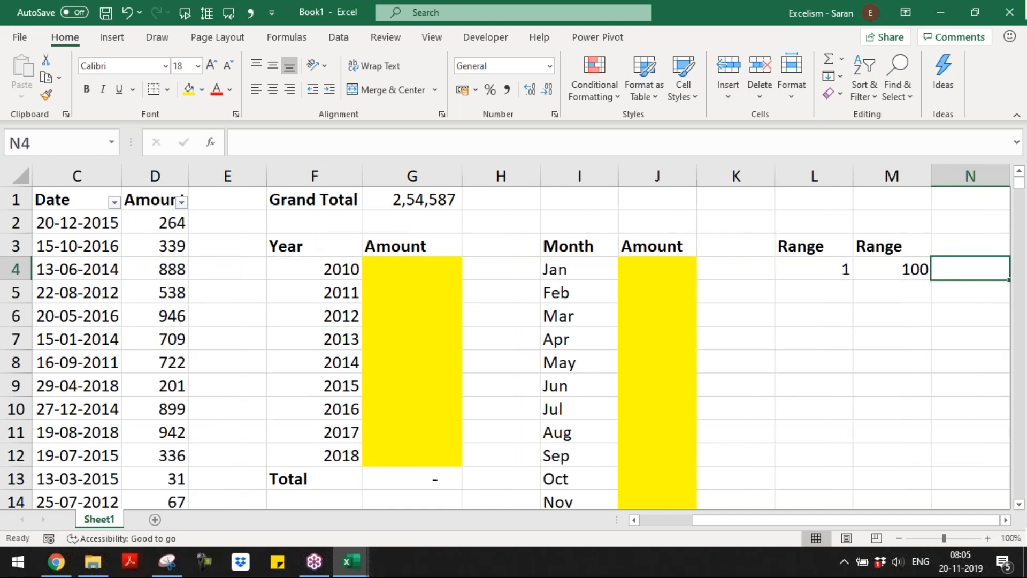
- Add the heading Amount in N3 beside the two Range headings
{"action": "key", "text": "Up"}
{"action": "type", "text": "Amount"}
{"action": "left_click", "coordinate": [892, 292]}
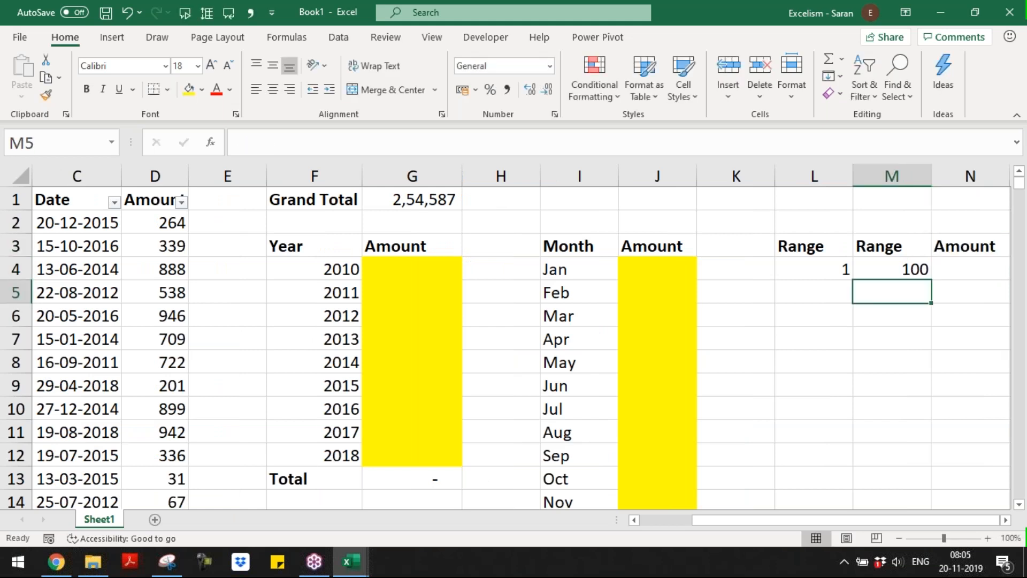
- Enter the second range's limits, 101 in L5 and 200 in M5
{"action": "key", "text": "Left"}
{"action": "type", "text": "101"}
{"action": "key", "text": "Right"}
{"action": "type", "text": "200"}
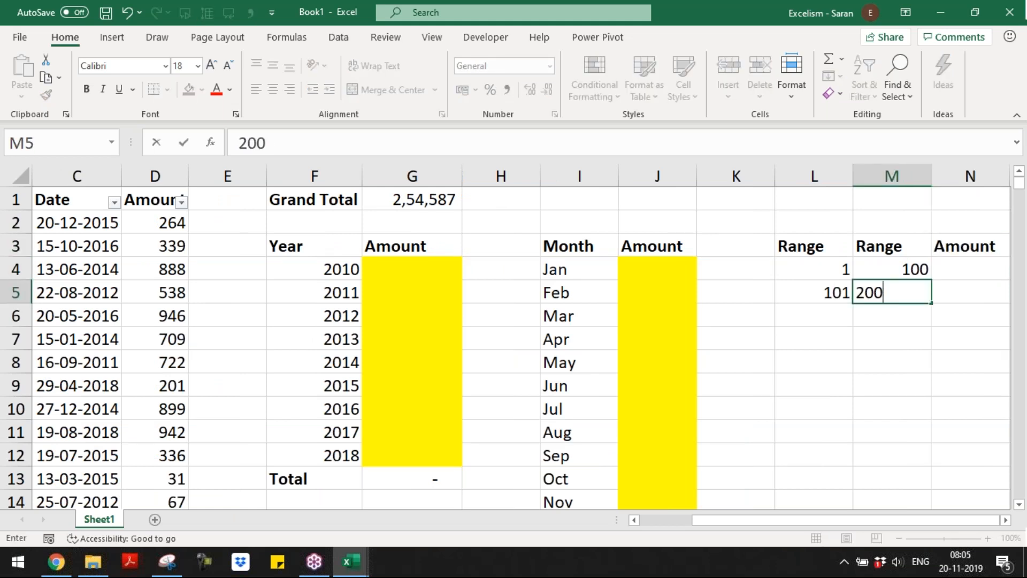
- Enter the third range's limits, 201 in L6 and 300 in M6
{"action": "key", "text": "Down"}
{"action": "key", "text": "Left"}
{"action": "type", "text": "201"}
{"action": "key", "text": "Right"}
{"action": "type", "text": "3"}
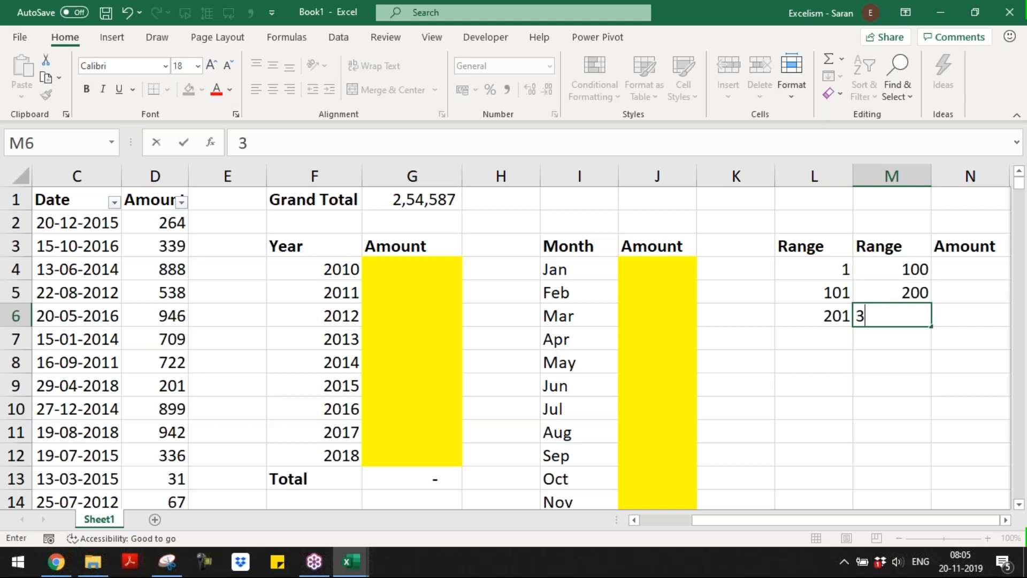
{"action": "type", "text": "00"}
- Extend both range columns as a series down to row 13, ending at 901 and 1000
{"action": "key", "text": "Down"}
{"action": "key", "text": "Left"}
{"action": "left_click_drag", "start_coordinate": [846, 284], "coordinate": [923, 483]}
- Add the label Total in M14 and sum N4:N13 in N14 with =SUM(N4:N13)
{"action": "key", "text": "Right"}
{"action": "key", "text": "Right"}
{"action": "key", "text": "Left"}
{"action": "key", "text": "ctrl+Down"}
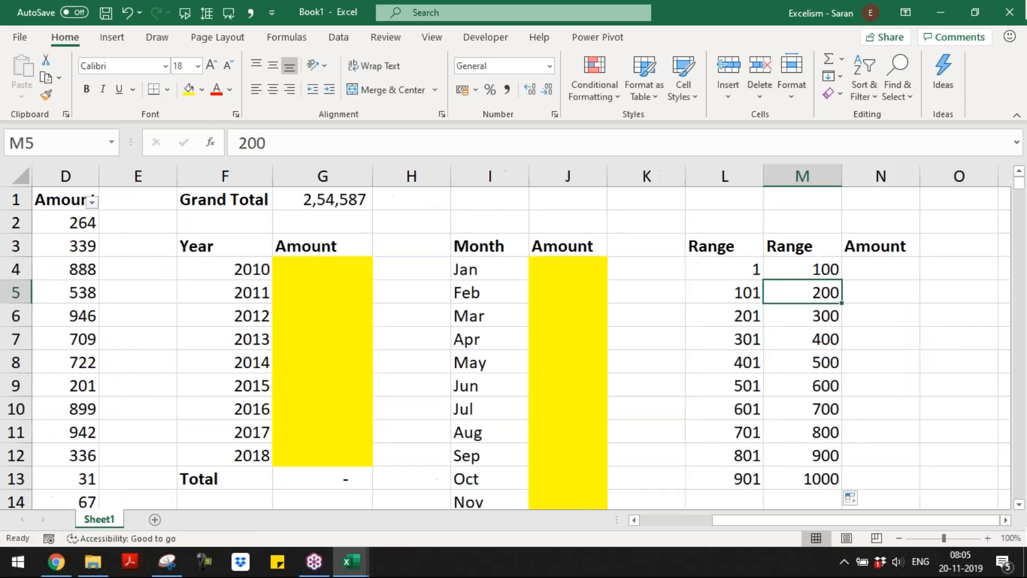
{"action": "key", "text": "Down"}
{"action": "type", "text": "Total"}
{"action": "key", "text": "Right"}
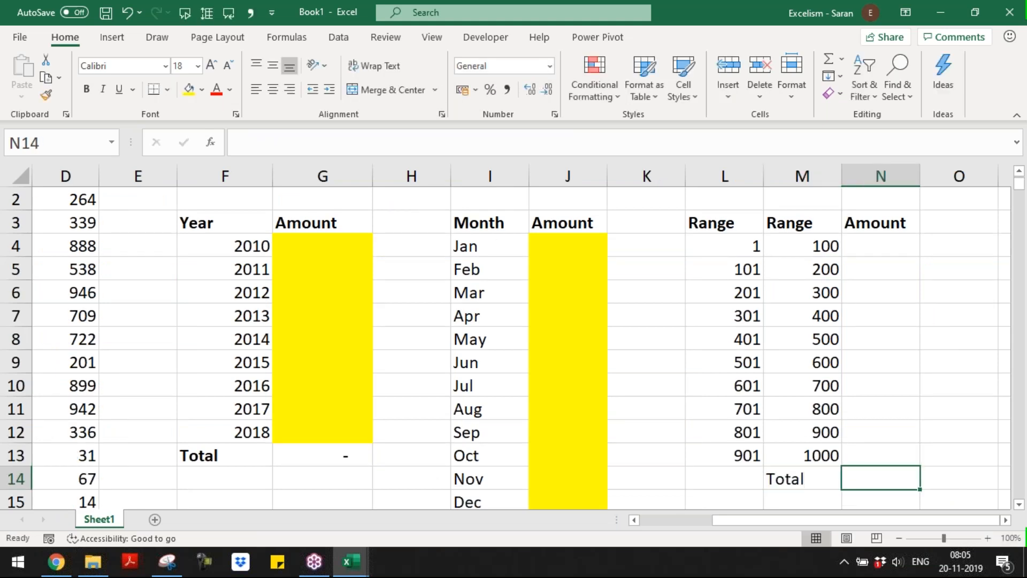
{"action": "type", "text": "=sum"}
{"action": "key", "text": "Tab"}
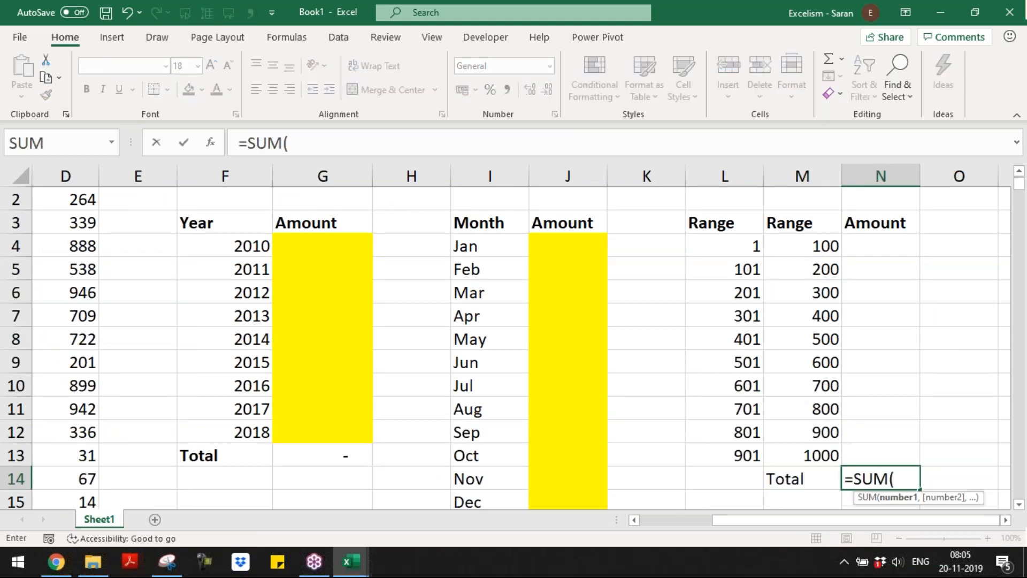
{"action": "key", "text": "Up"}
{"action": "key", "text": "ctrl+shift+Up"}
{"action": "key", "text": "Return"}
- Make the range table's Total row bold and italic, and apply an accounting number format to its sum in N14
{"action": "key", "text": "Up"}
{"action": "key", "text": "shift+Right"}
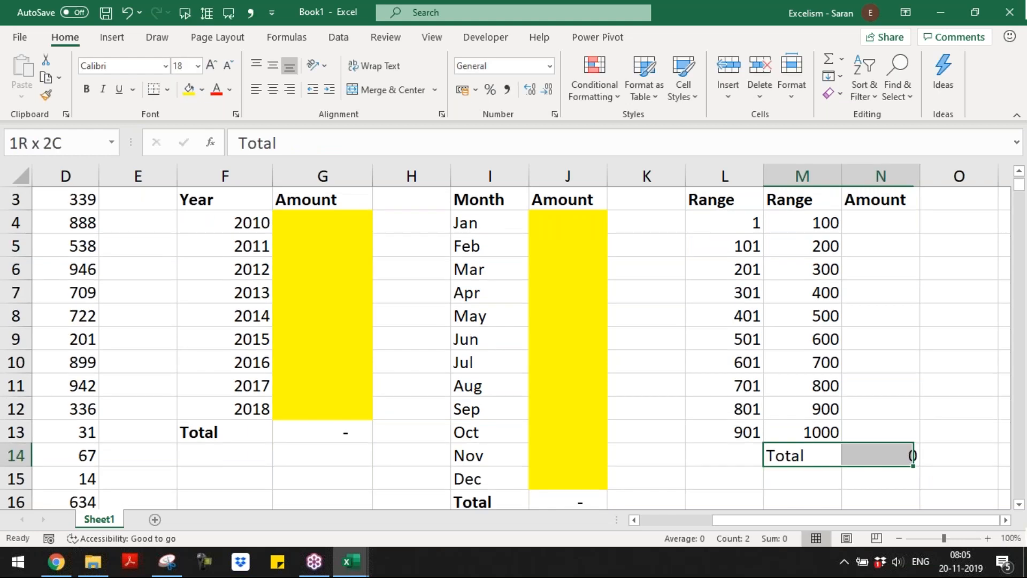
{"action": "key", "text": "ctrl+b"}
{"action": "key", "text": "ctrl+i"}
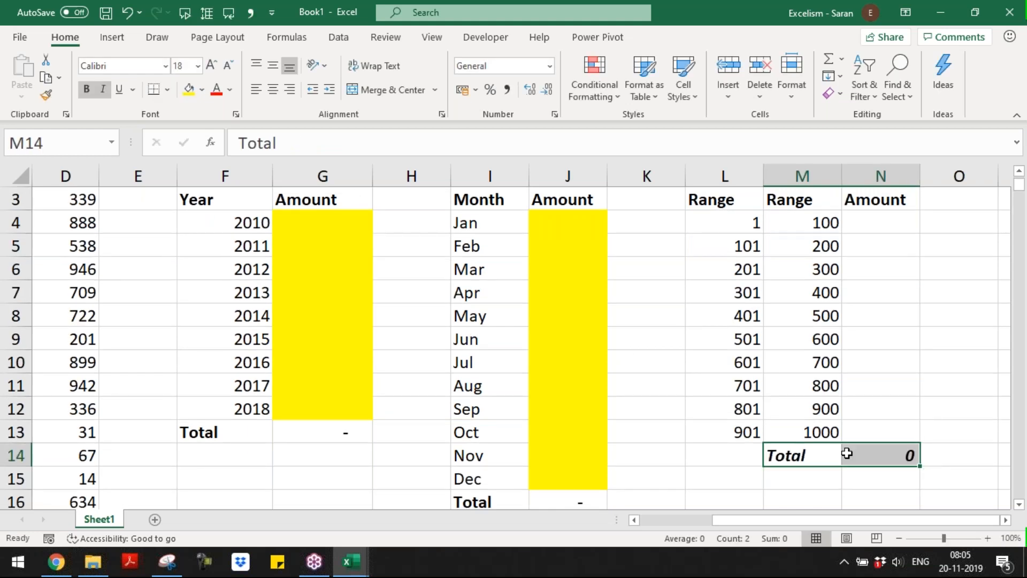
{"action": "left_click", "coordinate": [893, 459]}
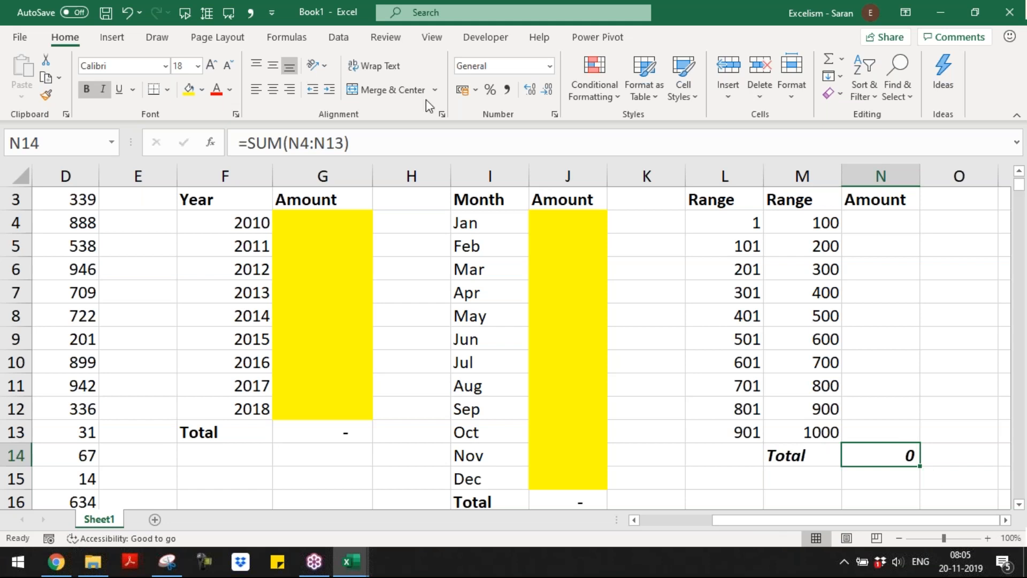
{"action": "left_click", "coordinate": [462, 90]}
- Fill the range table's empty amount cells N4:N13 with yellow
{"action": "left_click_drag", "start_coordinate": [881, 225], "coordinate": [908, 428]}
{"action": "left_click", "coordinate": [188, 91]}
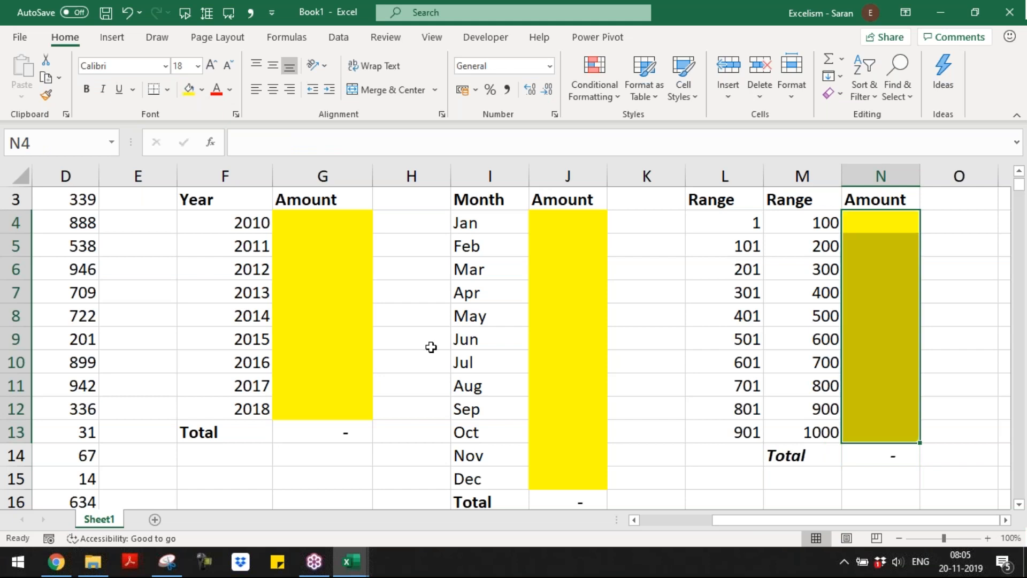
{"action": "left_click", "coordinate": [431, 348]}
- Change the year table's Amount heading in G3 to SUMIFS
{"action": "left_click", "coordinate": [337, 202]}
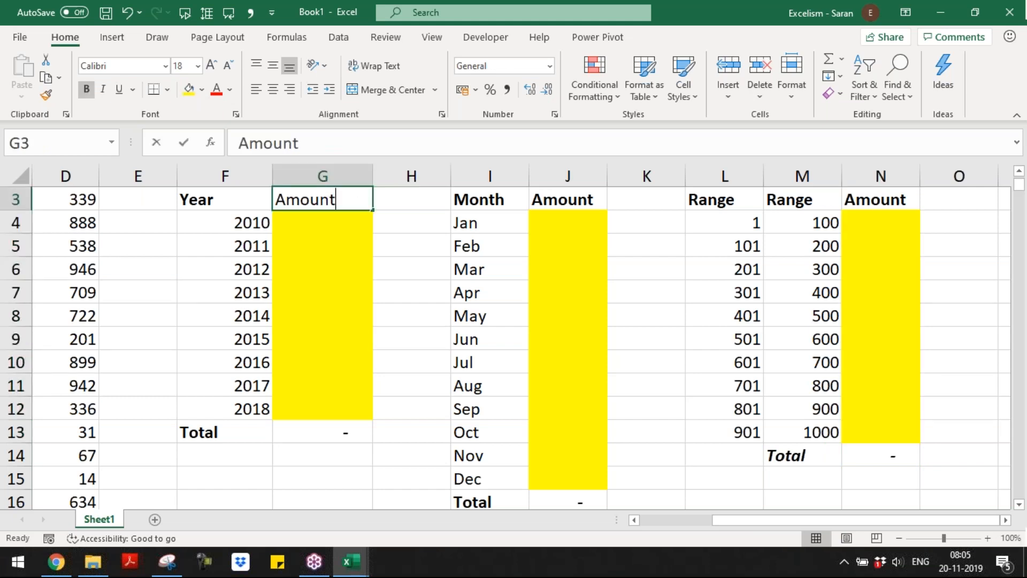
{"action": "type", "text": "SUM"}
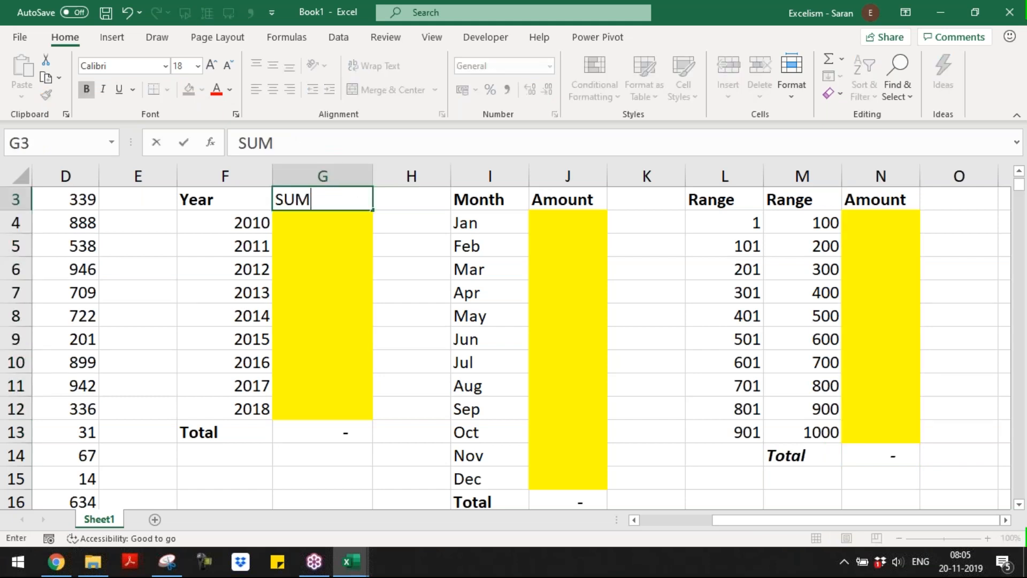
{"action": "type", "text": "IFS"}
{"action": "key", "text": "ctrl+Return"}
{"action": "key", "text": "Right"}
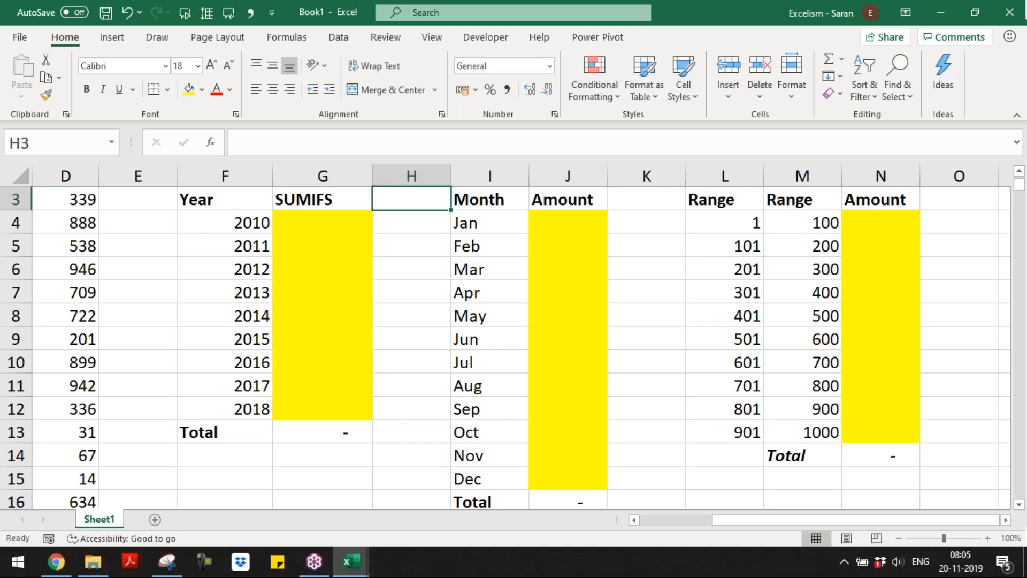
- Copy the SUMIFS heading over the Amount headings of the month and range tables in J3 and N3
{"action": "key", "text": "Left"}
{"action": "key", "text": "ctrl+c"}
{"action": "key", "text": "Right"}
{"action": "key", "text": "Right"}
{"action": "key", "text": "Right"}
{"action": "key", "text": "ctrl+v"}
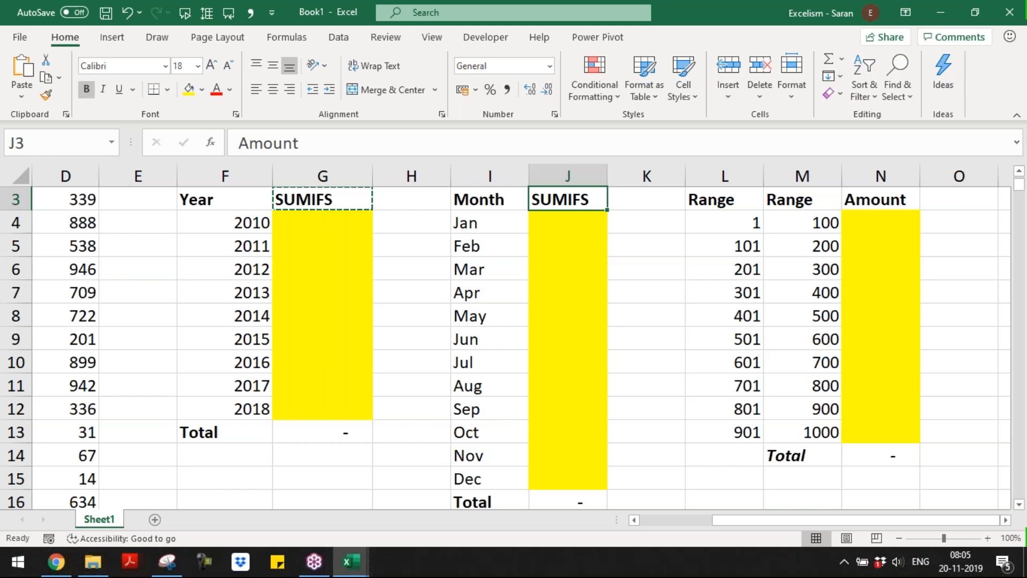
{"action": "key", "text": "ctrl+c"}
{"action": "key", "text": "Right"}
{"action": "key", "text": "Right"}
{"action": "key", "text": "Right"}
{"action": "key", "text": "Right"}
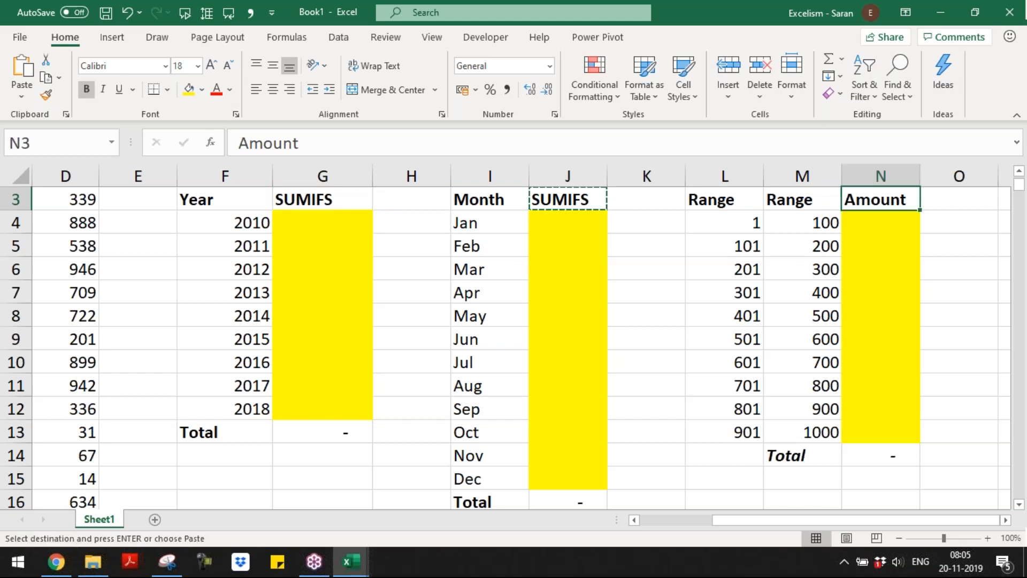
{"action": "key", "text": "Return"}
- Review the source data alongside the year, month and range summary tables
{"action": "left_click", "coordinate": [489, 246]}
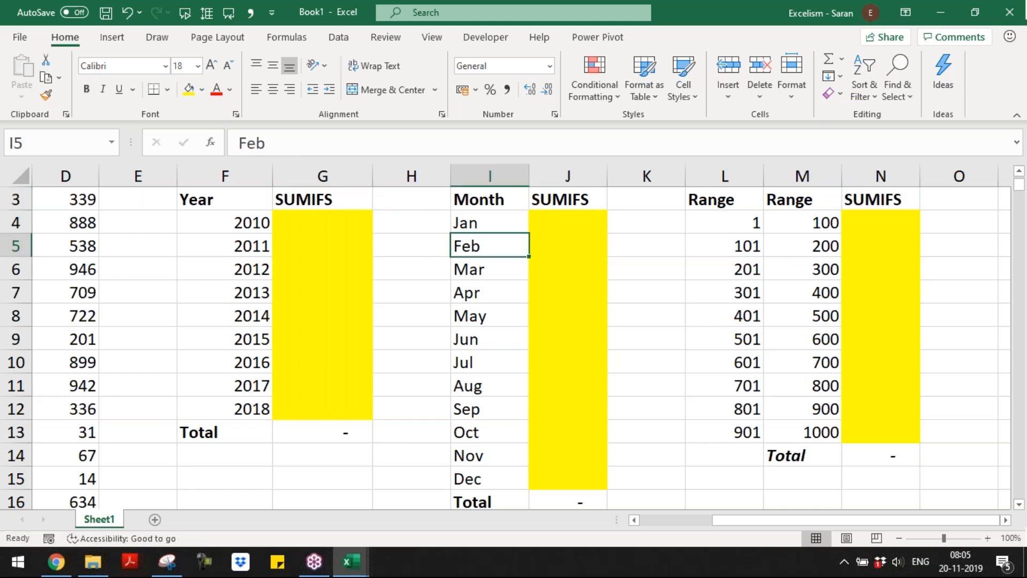
{"action": "key", "text": "ctrl+Home"}
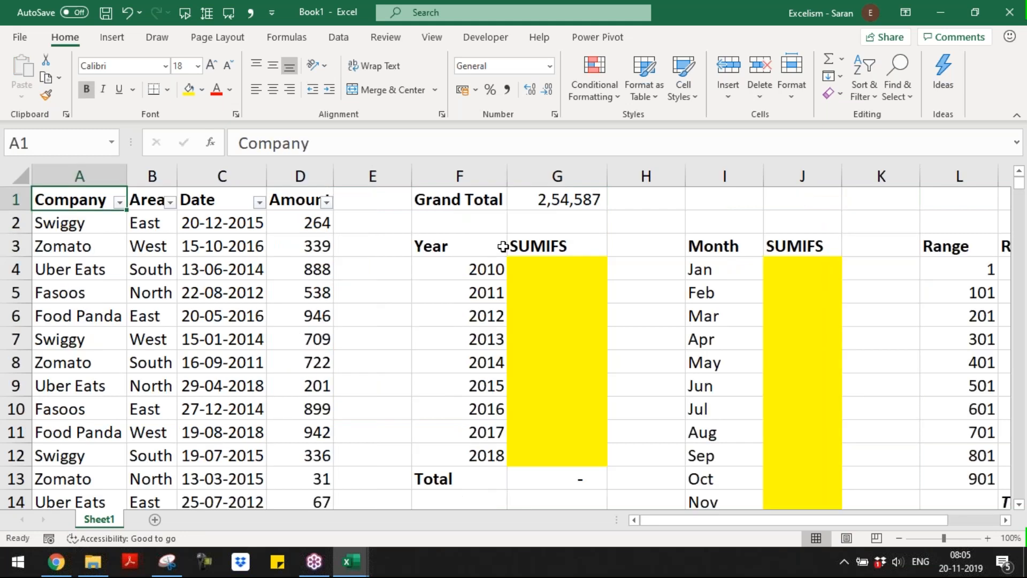
{"action": "key", "text": "Right"}
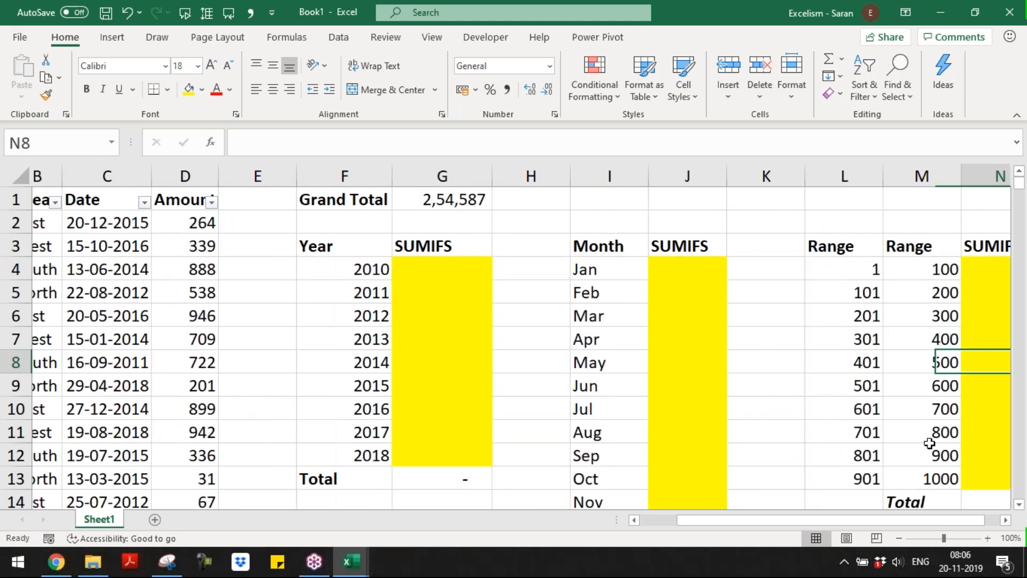
{"action": "key", "text": "ctrl+Home"}
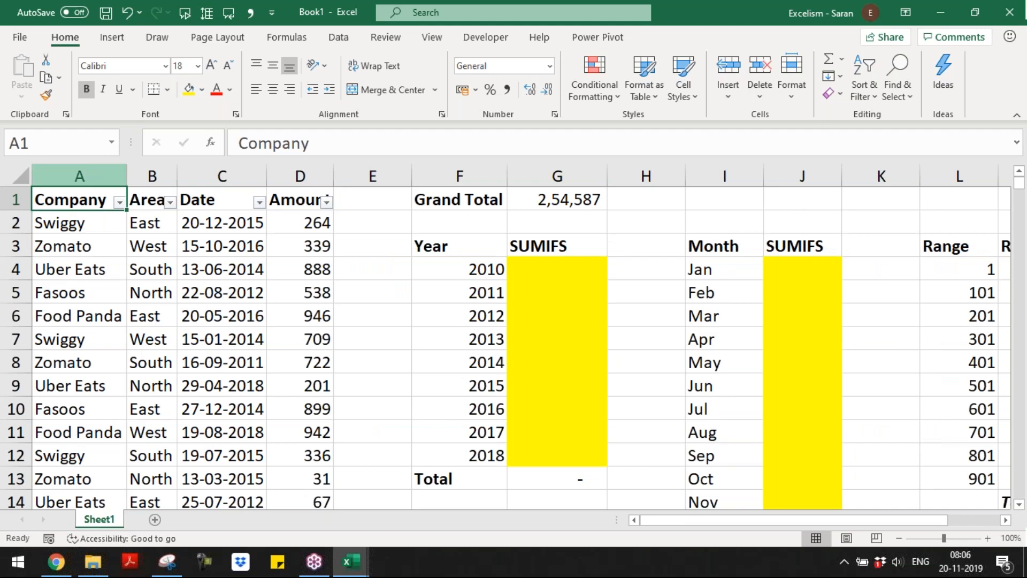
{"action": "key", "text": "ctrl+a"}
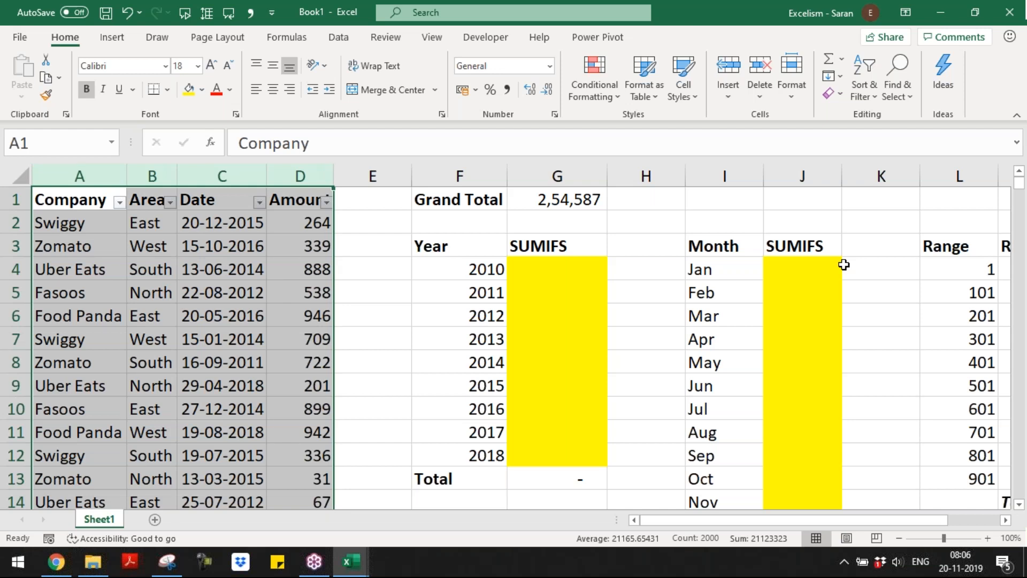
{"action": "left_click_drag", "start_coordinate": [802, 292], "coordinate": [803, 385]}
{"action": "key", "text": "ctrl+Home"}
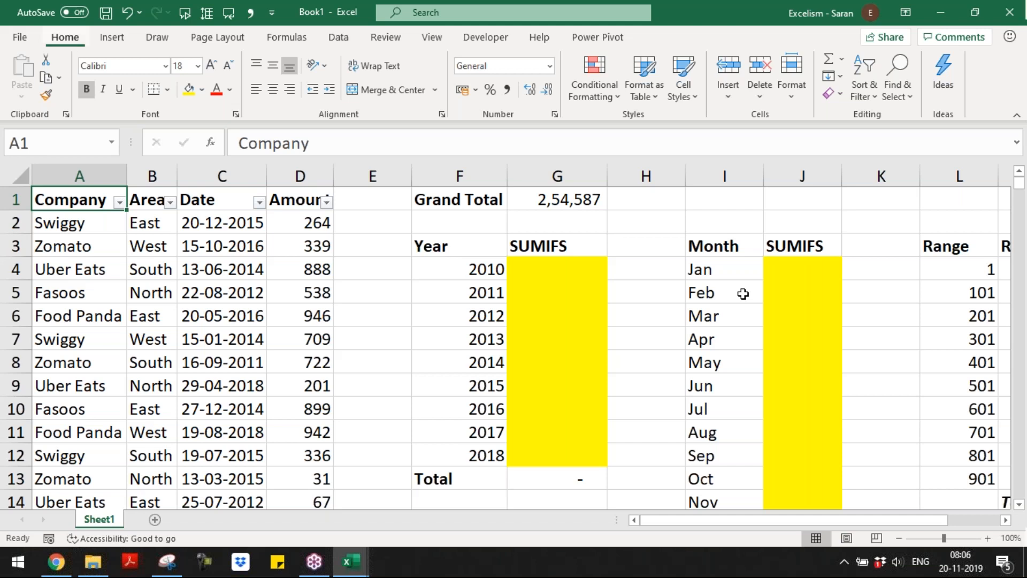
- Rename the worksheet as SUMIFS Assignment
{"action": "key", "text": "alt+h"}
{"action": "type", "text": "orSUMIFS Assin"}
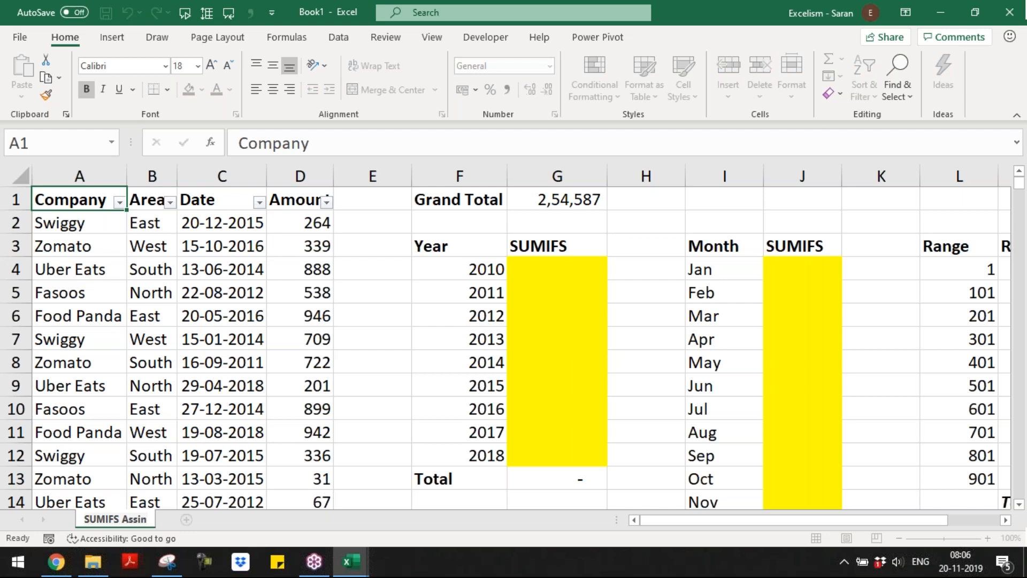
{"action": "key", "text": "BackSpace"}
{"action": "type", "text": "gnment"}
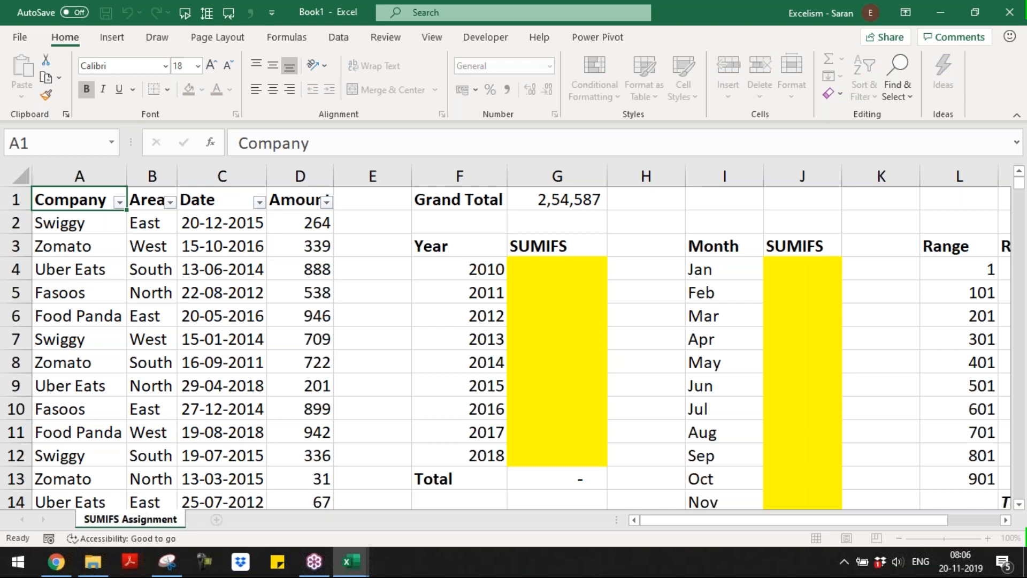
{"action": "key", "text": "Return"}
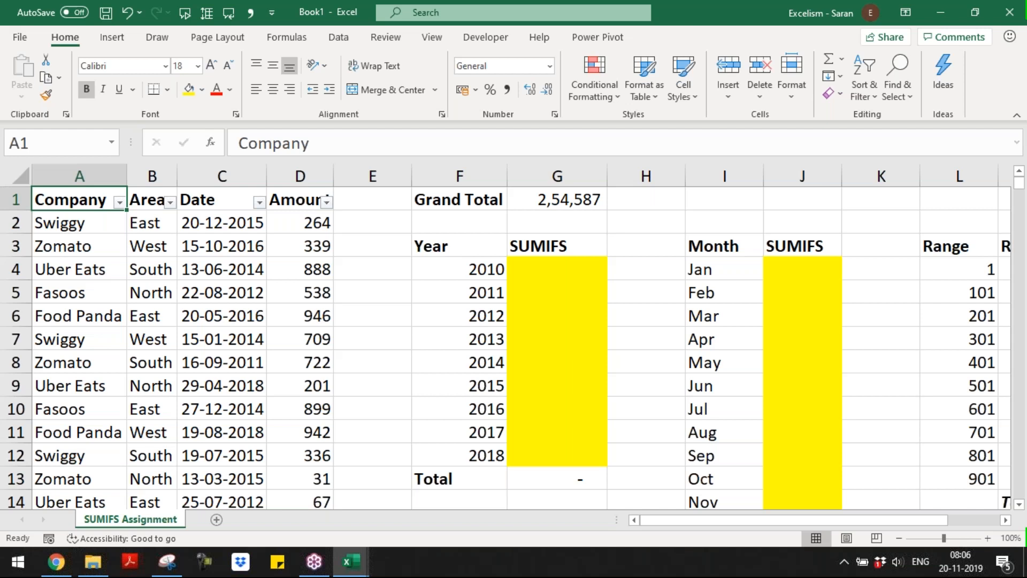
- Save the workbook as Day 8 - SUMIFS Assignment in the Batch 9 folder, in Excel Workbook format
{"action": "key", "text": "F12"}
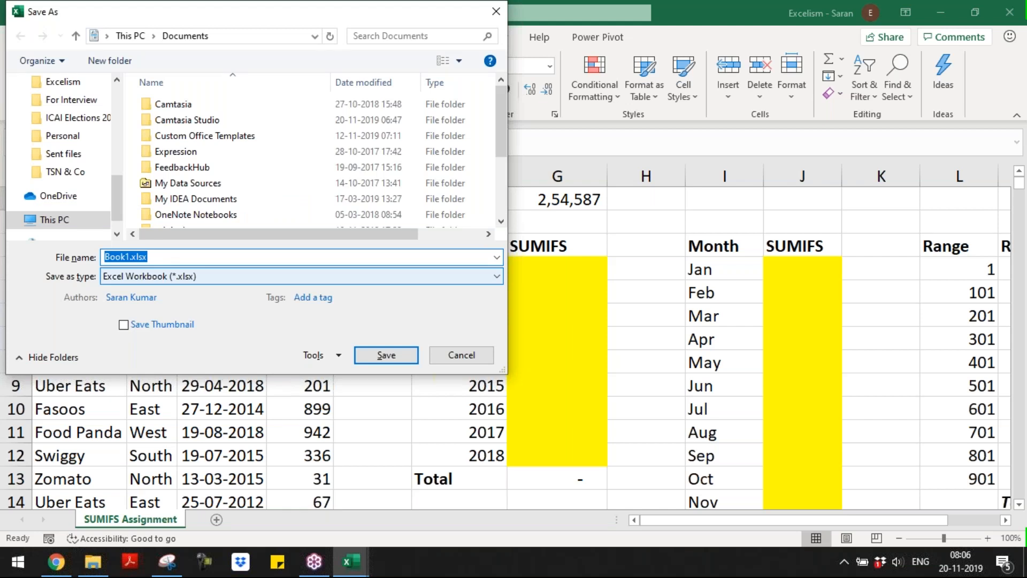
{"action": "scroll", "coordinate": [69, 148], "scroll_direction": "up", "scroll_amount": 3}
{"action": "left_click", "coordinate": [70, 147]}
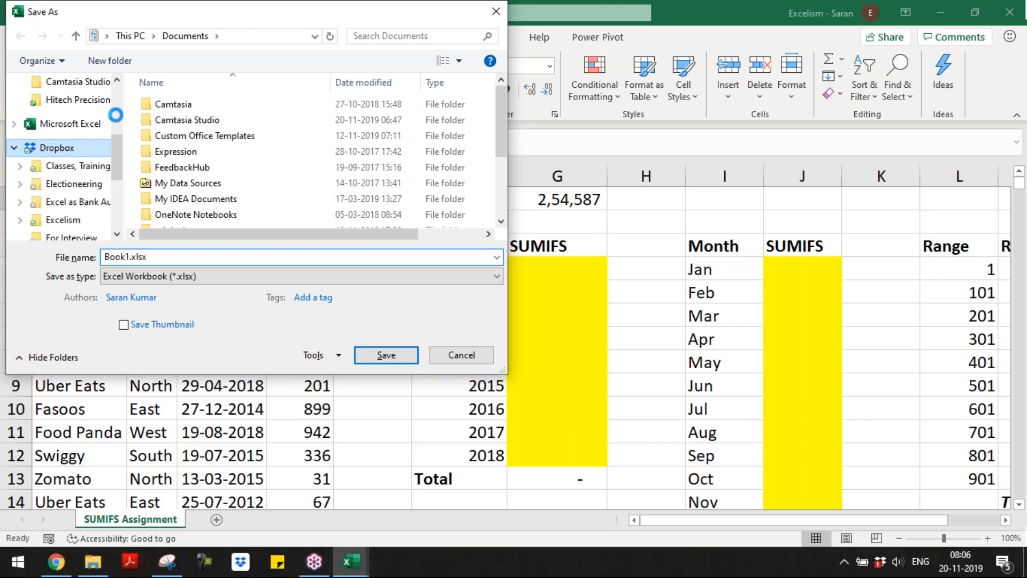
{"action": "scroll", "coordinate": [77, 208], "scroll_direction": "up", "scroll_amount": 3}
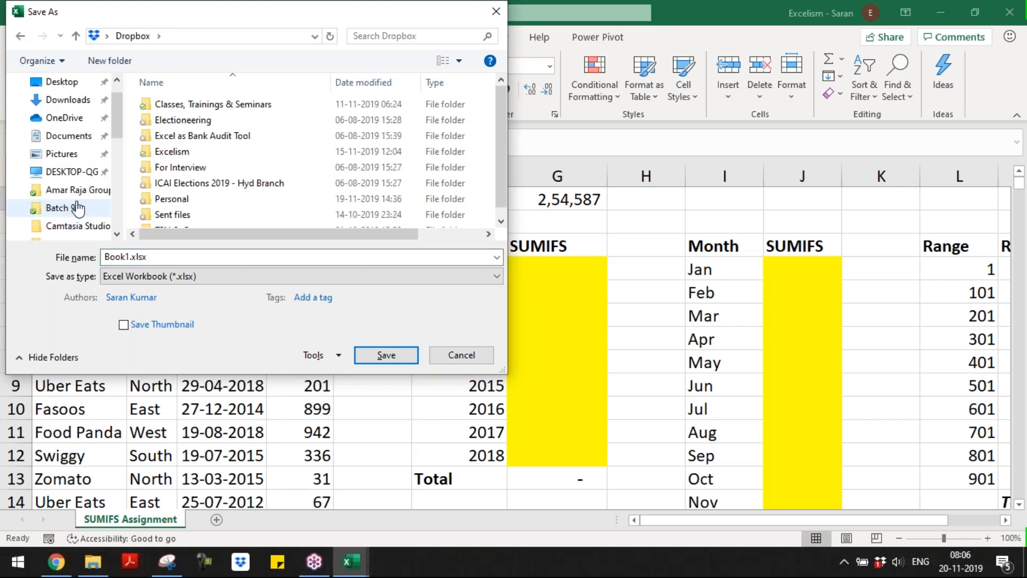
{"action": "left_click", "coordinate": [78, 208]}
{"action": "type", "text": "Day"}
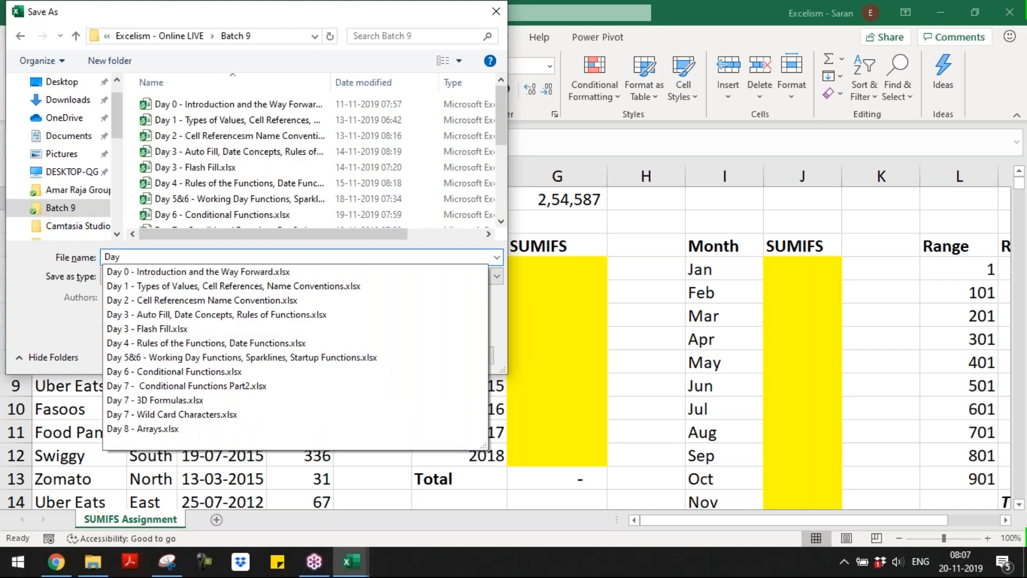
{"action": "type", "text": " 8 - SUMIFS Assignme"}
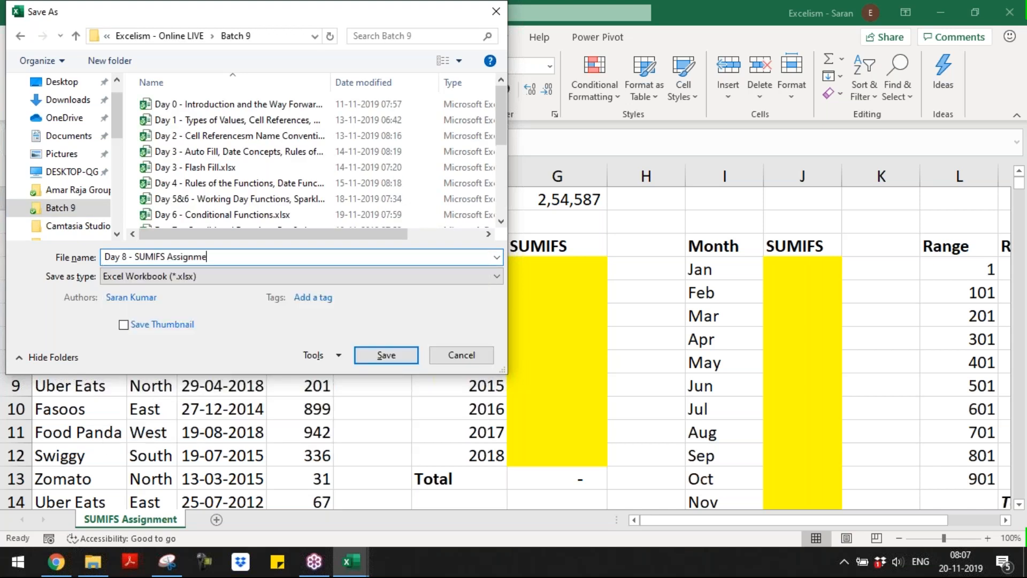
{"action": "type", "text": "nt"}
{"action": "key", "text": "Return"}
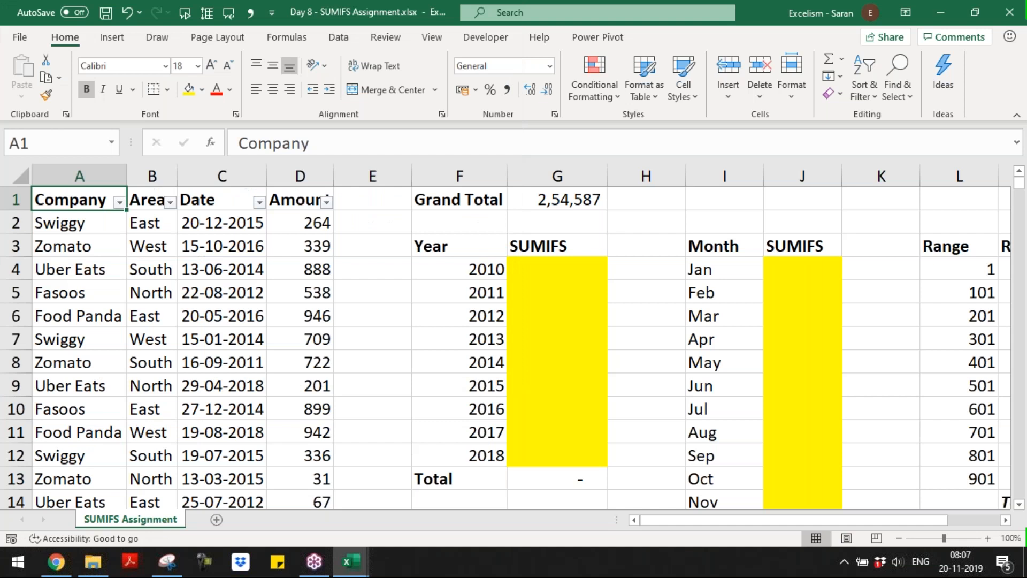
- Close the assignment workbook and return to the beginning of the SUMIF vs Array sheet in the Day 8 - Arrays workbook
{"action": "key", "text": "alt+Tab"}
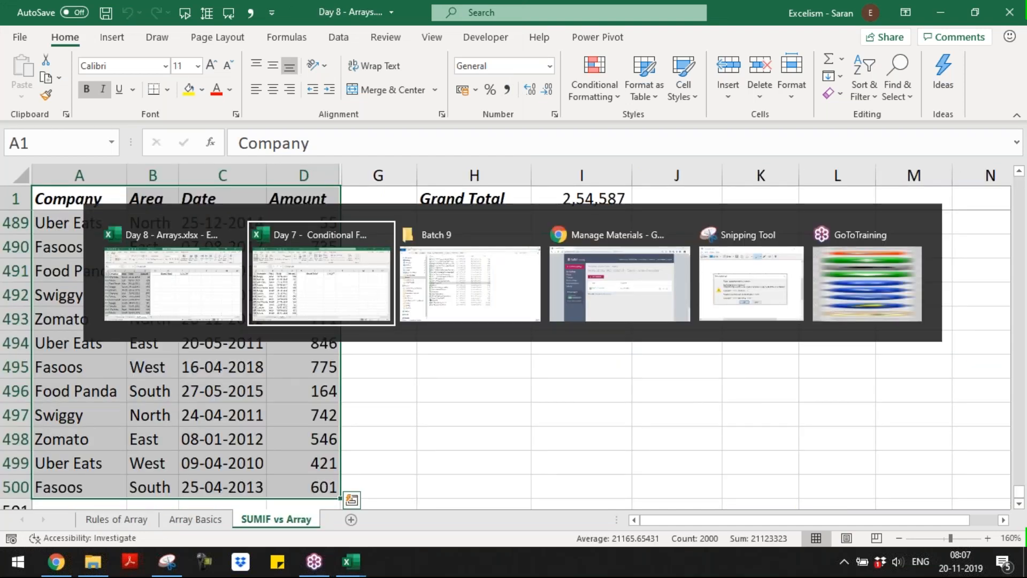
{"action": "key", "text": "Escape"}
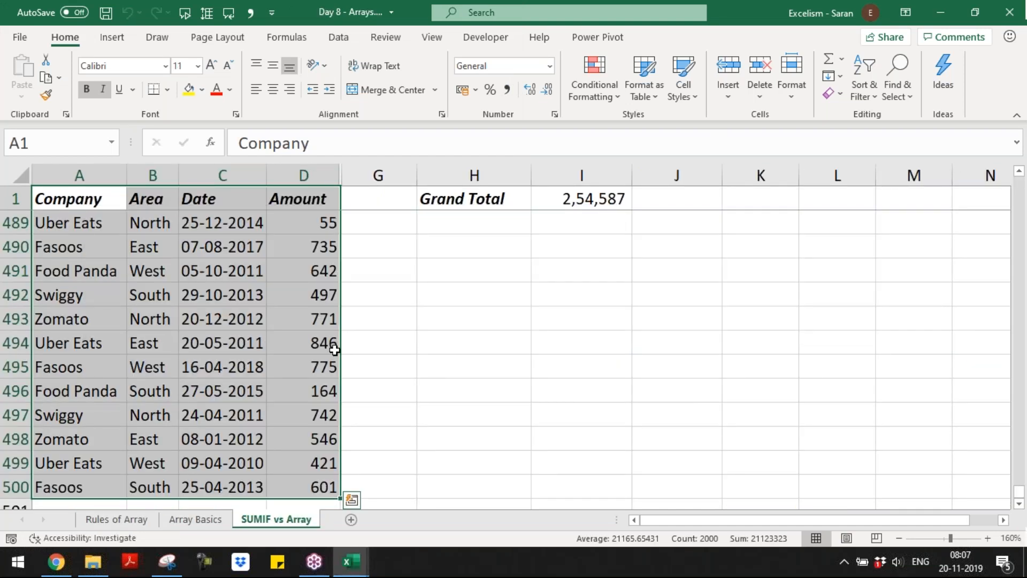
{"action": "key", "text": "ctrl+Home"}
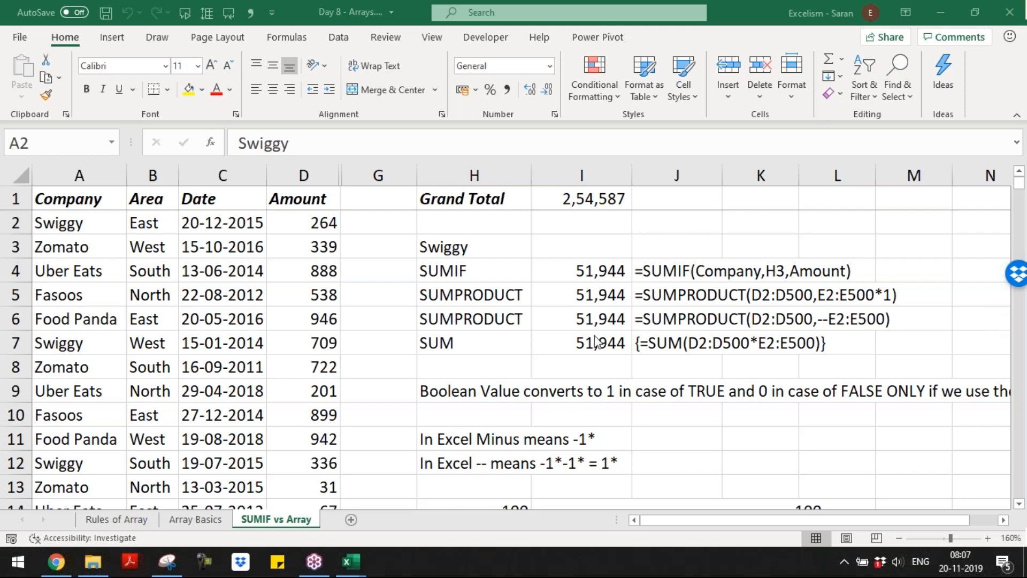
- Look at the Day 7 - Conditional Functions Part2 workbook and switch to the Batch 9 folder in File Explorer
{"action": "mouse_move", "coordinate": [350, 561]}
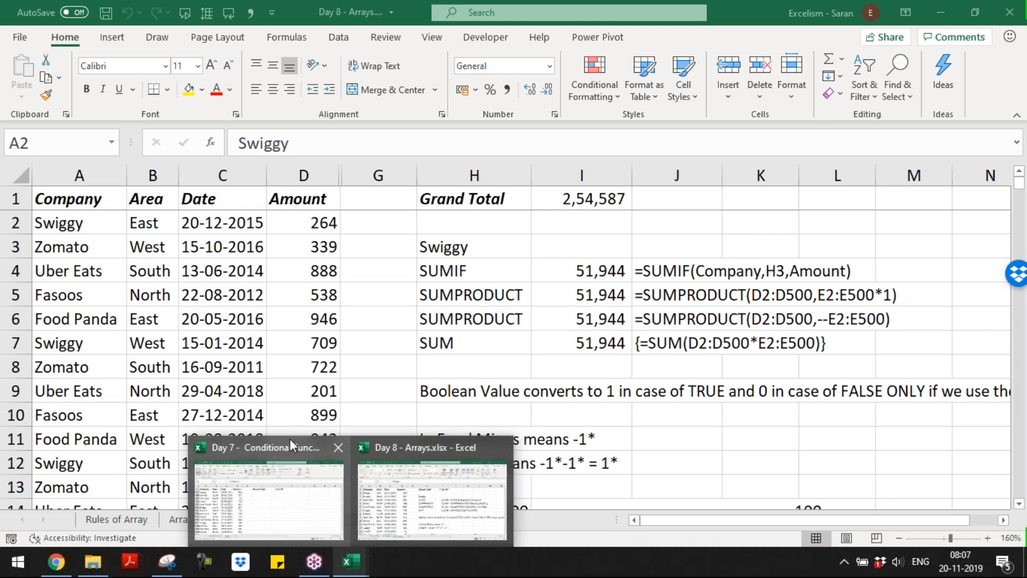
{"action": "left_click", "coordinate": [290, 439]}
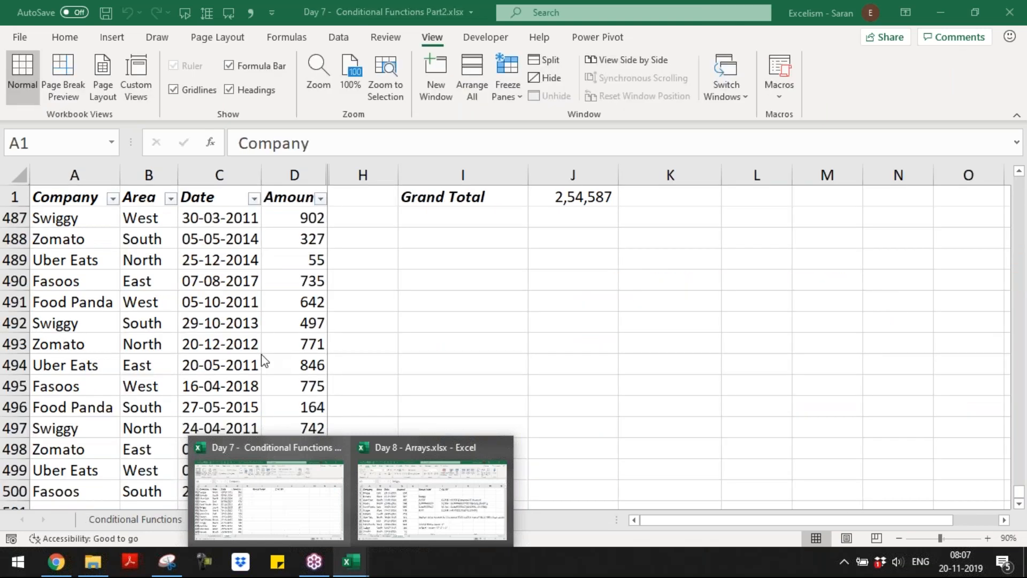
{"action": "key", "text": "ctrl+Tab"}
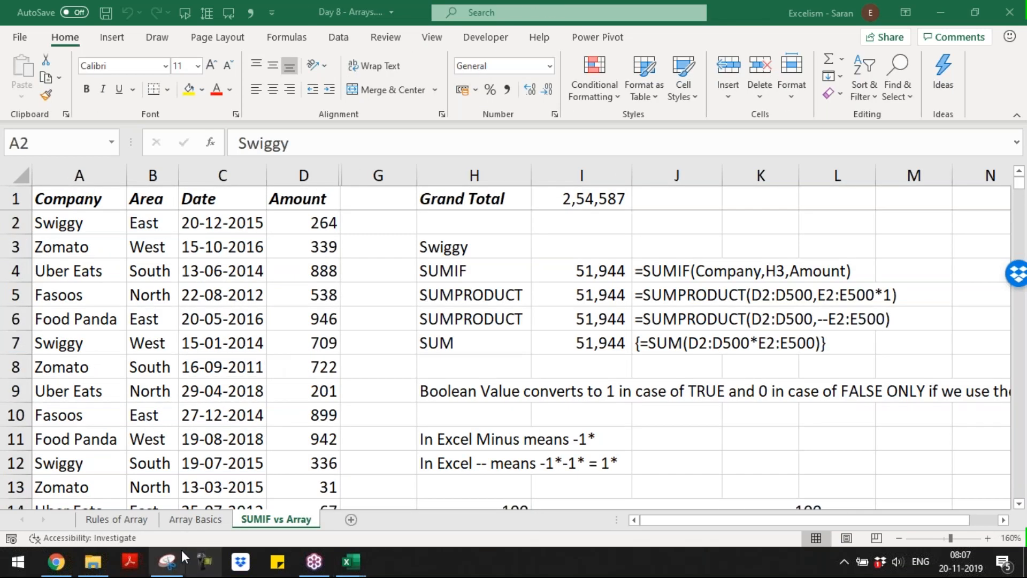
{"action": "left_click", "coordinate": [105, 566]}
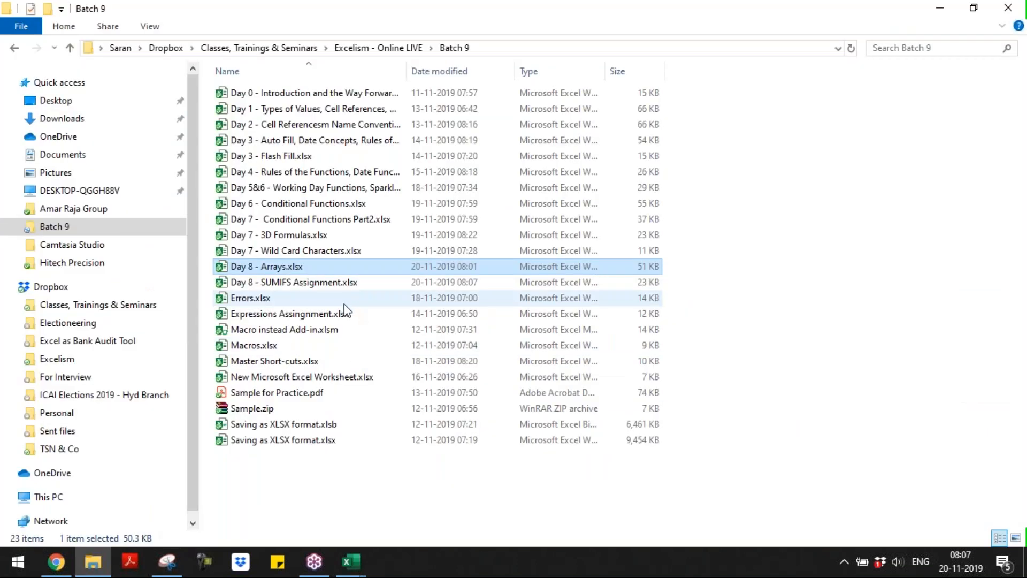
- Open the Day 7 - 3D Formulas workbook from the Batch 9 folder and show its Consol sheet
{"action": "left_click", "coordinate": [329, 236]}
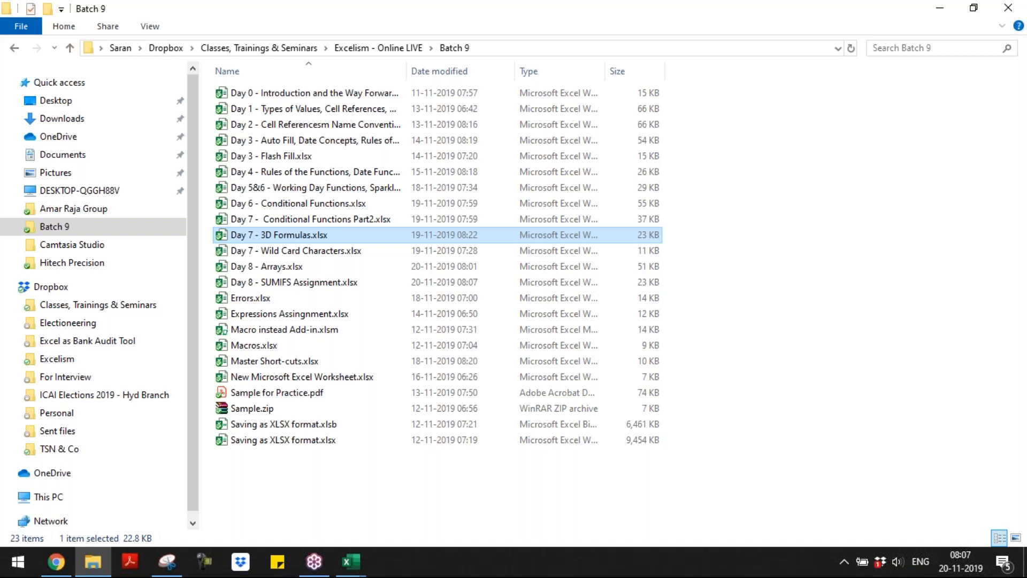
{"action": "key", "text": "alt+Tab"}
{"action": "left_click", "coordinate": [474, 294]}
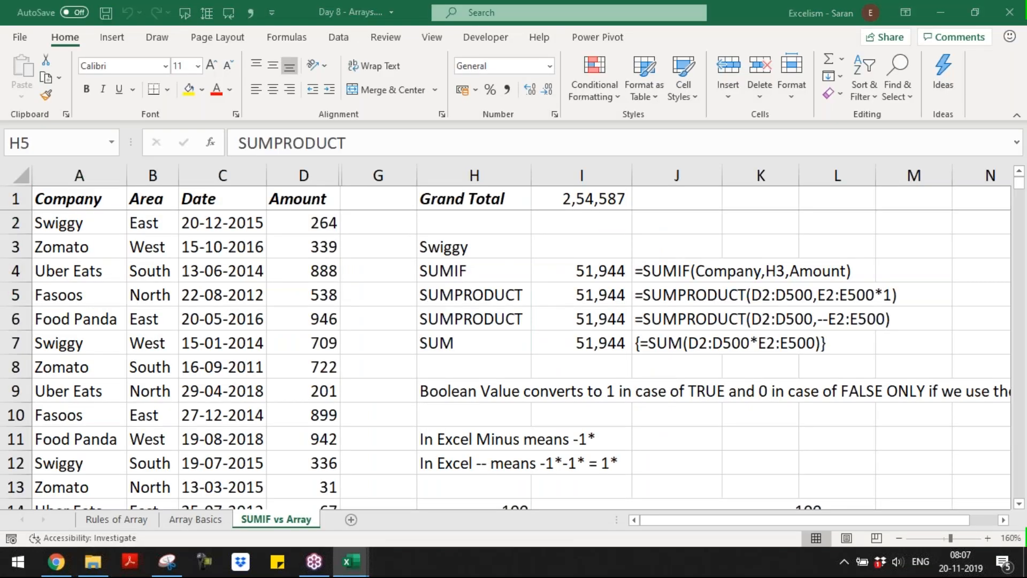
{"action": "key", "text": "alt+Tab"}
{"action": "left_click", "coordinate": [643, 519]}
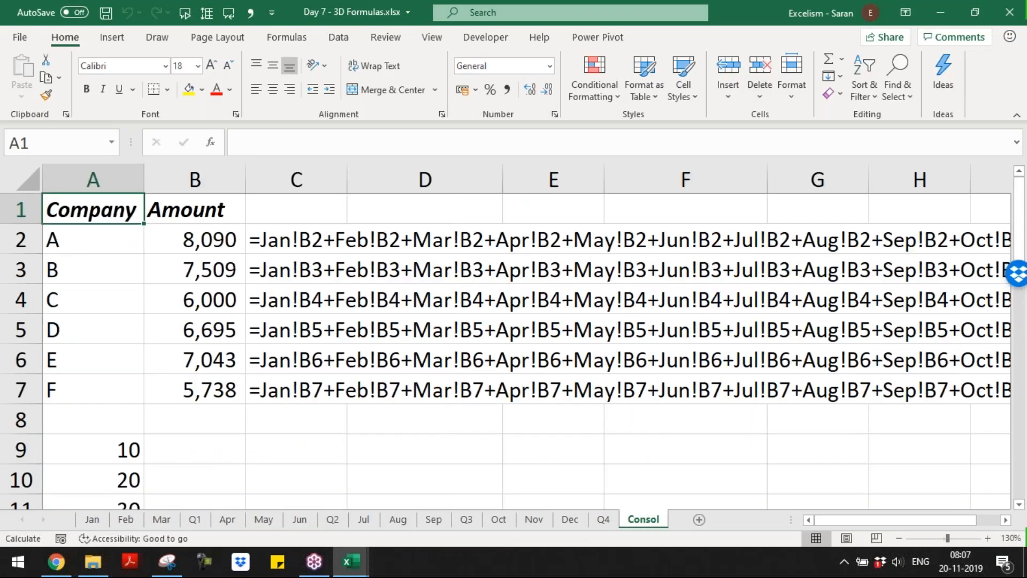
- Look through the Consol sheet's 3D consolidation formulas, sheet protection notes and wildcard SUM examples
{"action": "left_click", "coordinate": [194, 389]}
{"action": "key", "text": "Down"}
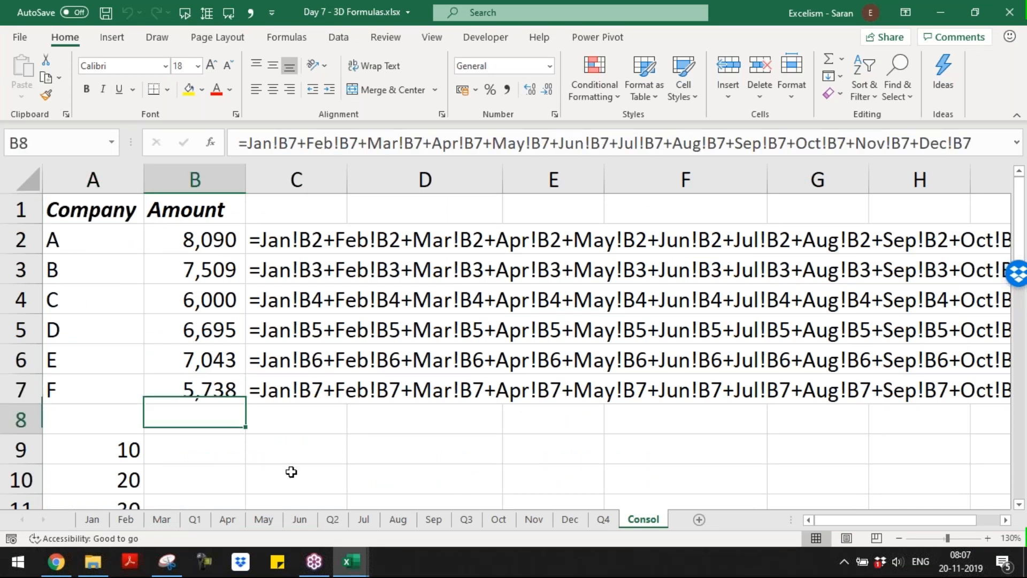
{"action": "key", "text": "Down"}
{"action": "key", "text": "Down"}
{"action": "key", "text": "Down"}
{"action": "key", "text": "Down"}
{"action": "key", "text": "Down"}
{"action": "key", "text": "Down"}
{"action": "key", "text": "Down"}
{"action": "key", "text": "Down"}
{"action": "key", "text": "Down"}
{"action": "key", "text": "Down"}
{"action": "key", "text": "Down"}
{"action": "key", "text": "Down"}
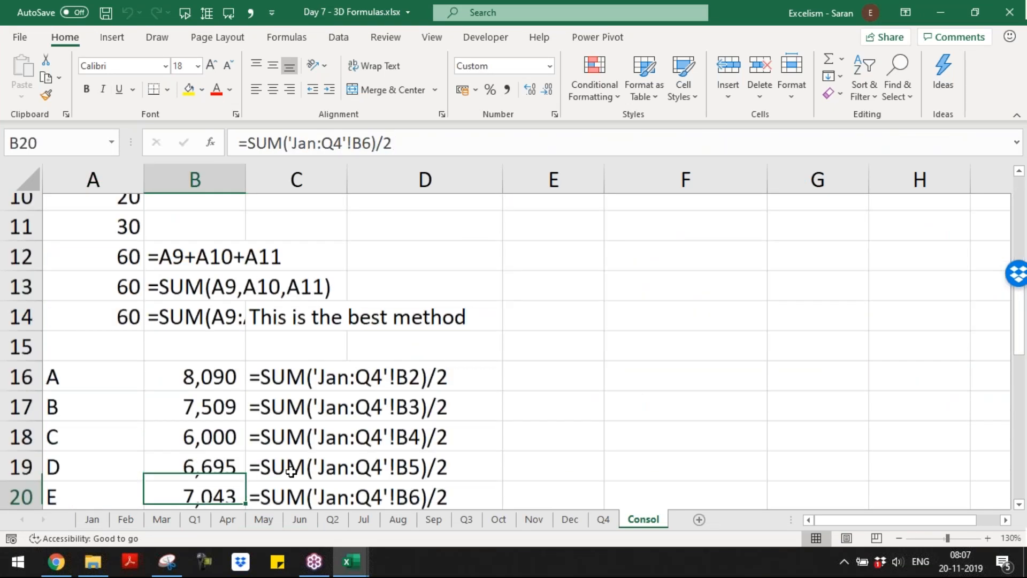
{"action": "key", "text": "Down"}
{"action": "key", "text": "Down"}
{"action": "key", "text": "Down"}
{"action": "key", "text": "Down"}
{"action": "key", "text": "Down"}
{"action": "key", "text": "Down"}
{"action": "key", "text": "Down"}
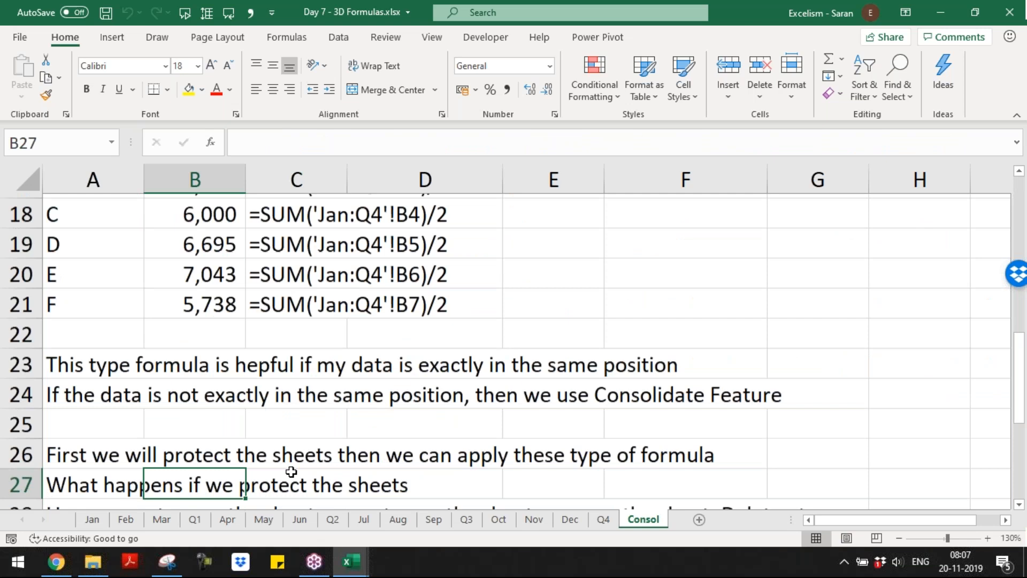
{"action": "key", "text": "Down"}
{"action": "key", "text": "Down"}
{"action": "key", "text": "Down"}
{"action": "key", "text": "Down"}
{"action": "key", "text": "Down"}
{"action": "key", "text": "Down"}
{"action": "key", "text": "Down"}
{"action": "key", "text": "Down"}
{"action": "key", "text": "Down"}
{"action": "key", "text": "Left"}
{"action": "key", "text": "Up"}
{"action": "key", "text": "Up"}
{"action": "key", "text": "Up"}
{"action": "key", "text": "Up"}
{"action": "key", "text": "Up"}
{"action": "key", "text": "Up"}
{"action": "key", "text": "Up"}
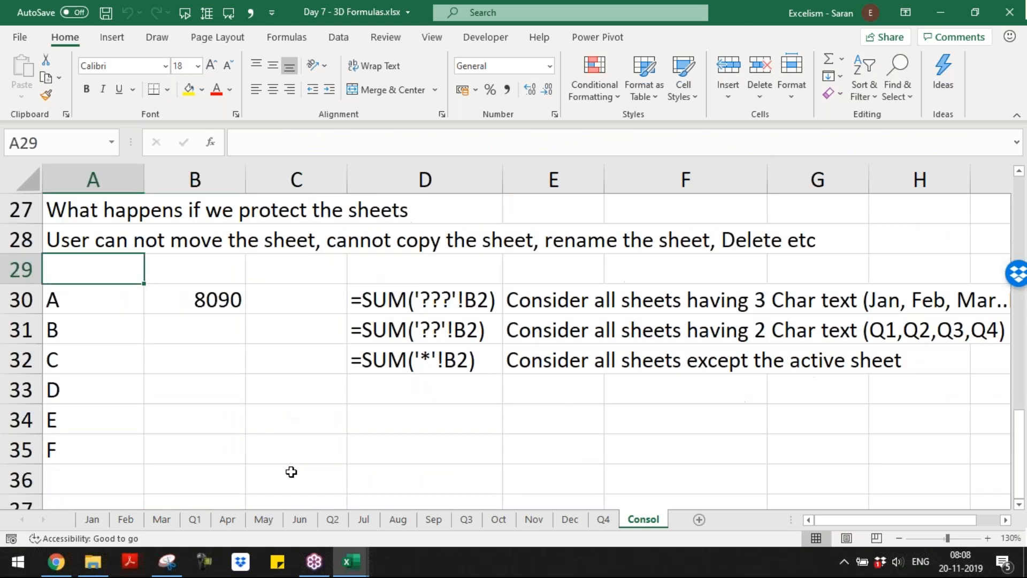
{"action": "key", "text": "Down"}
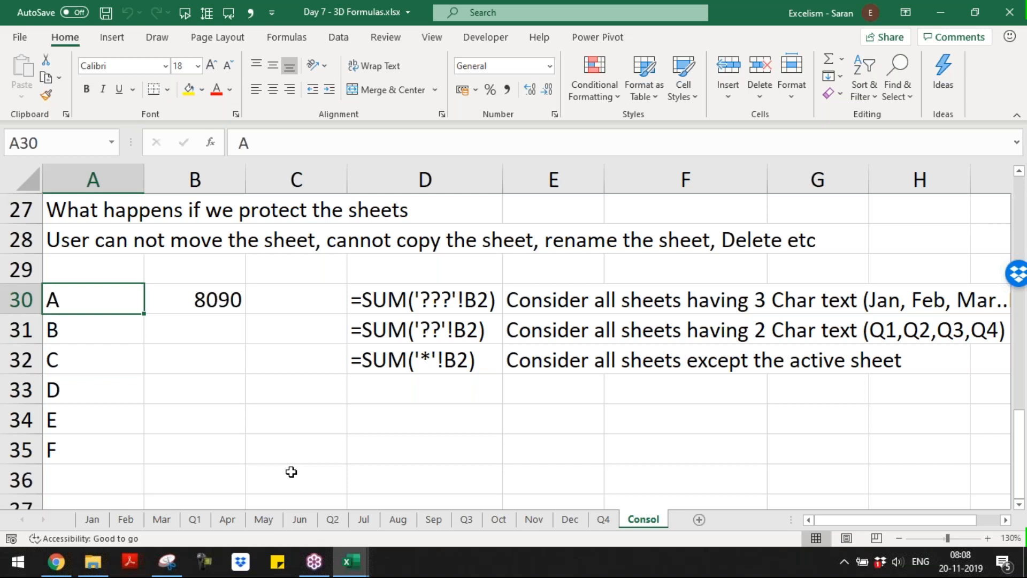
- Return to the start of the Consol sheet and look through the quarterly and monthly sheets back to Jan
{"action": "key", "text": "ctrl+Home"}
{"action": "key", "text": "ctrl+Page_Up"}
{"action": "key", "text": "ctrl+Page_Up"}
{"action": "key", "text": "ctrl+Page_Up"}
{"action": "key", "text": "ctrl+Page_Up"}
{"action": "key", "text": "ctrl+Page_Up"}
{"action": "key", "text": "ctrl+Page_Up"}
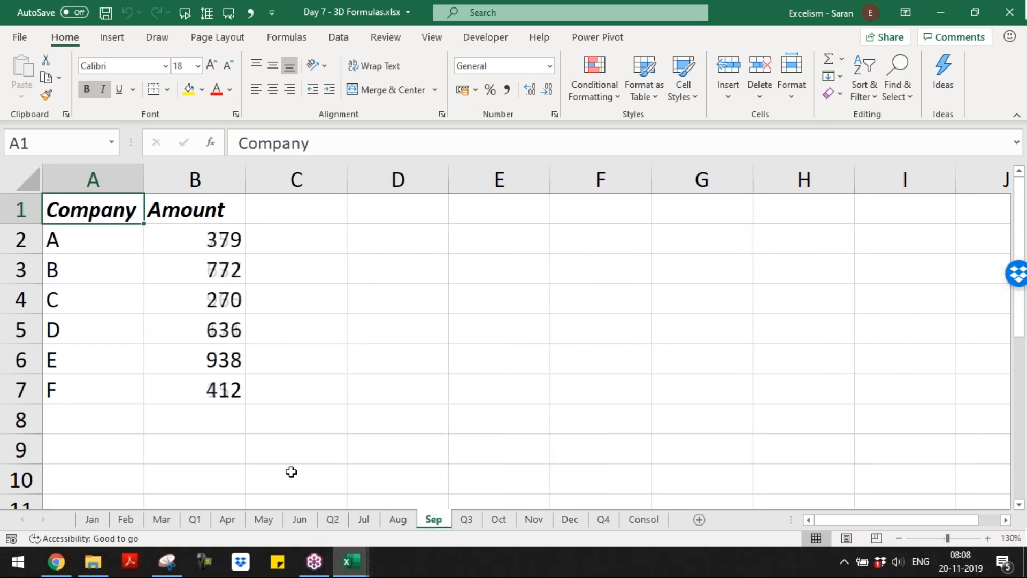
{"action": "key", "text": "ctrl+Page_Up"}
{"action": "key", "text": "ctrl+Page_Up"}
{"action": "key", "text": "ctrl+Page_Up"}
{"action": "key", "text": "ctrl+Page_Up"}
{"action": "key", "text": "ctrl+Page_Up"}
{"action": "key", "text": "ctrl+Page_Up"}
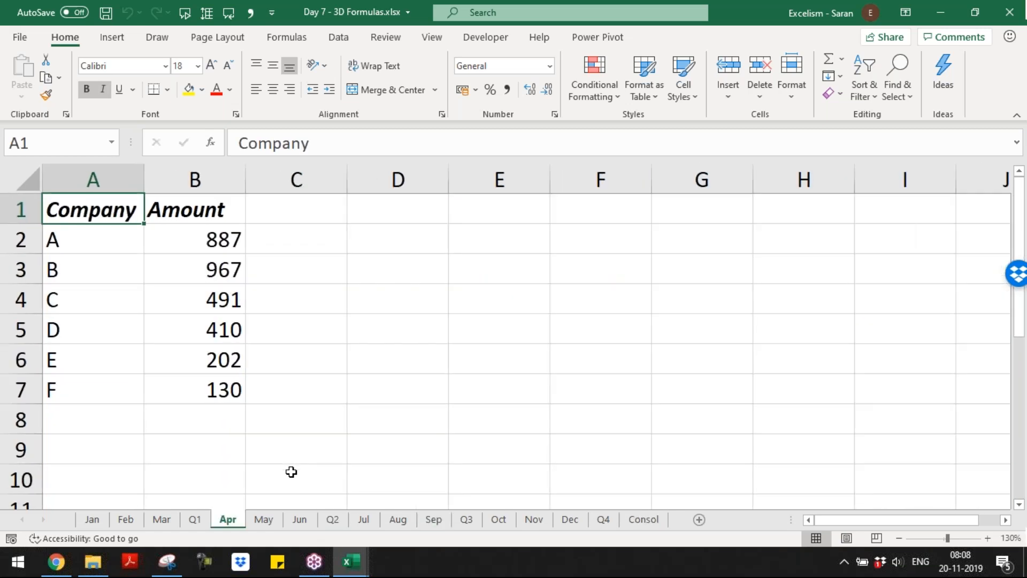
{"action": "key", "text": "ctrl+Page_Up"}
{"action": "key", "text": "ctrl+Page_Up"}
{"action": "key", "text": "ctrl+Page_Up"}
{"action": "key", "text": "ctrl+Page_Up"}
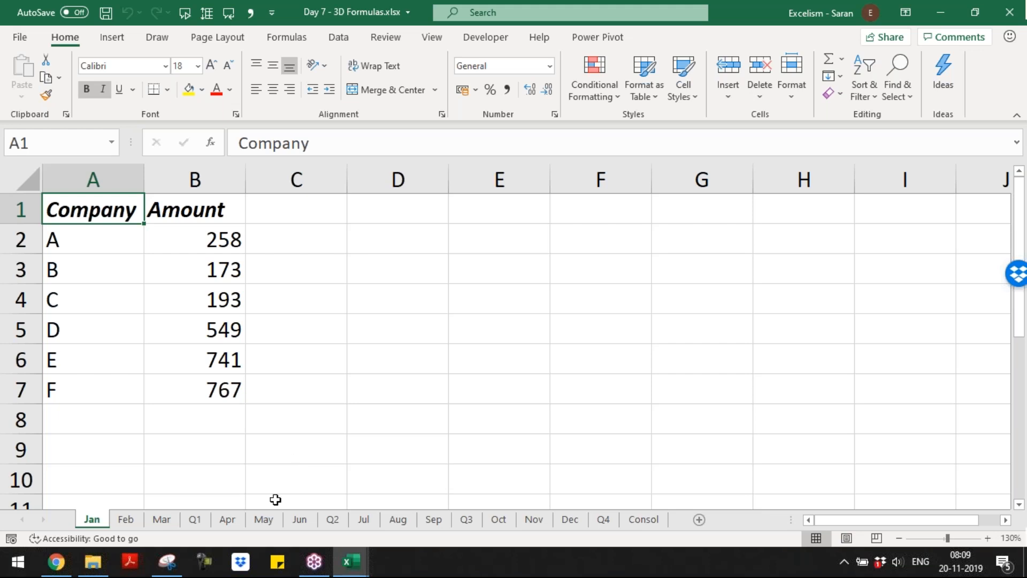
- Switch to the Day 8 - Arrays workbook, return to the beginning of the Rules of Array sheet and save the workbook
{"action": "key", "text": "ctrl+1"}
{"action": "key", "text": "alt+Tab"}
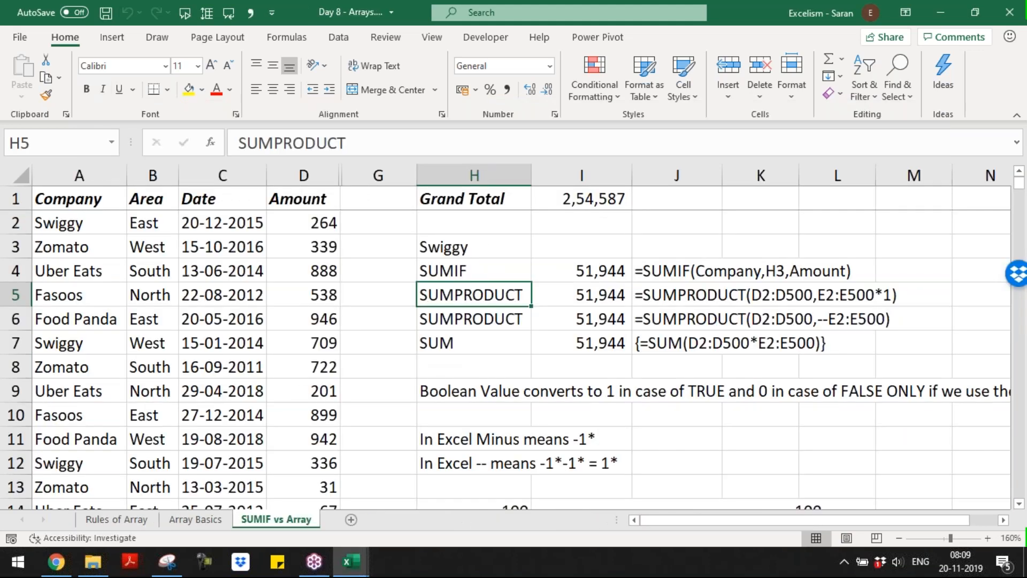
{"action": "key", "text": "ctrl+Home"}
{"action": "key", "text": "ctrl+Page_Up"}
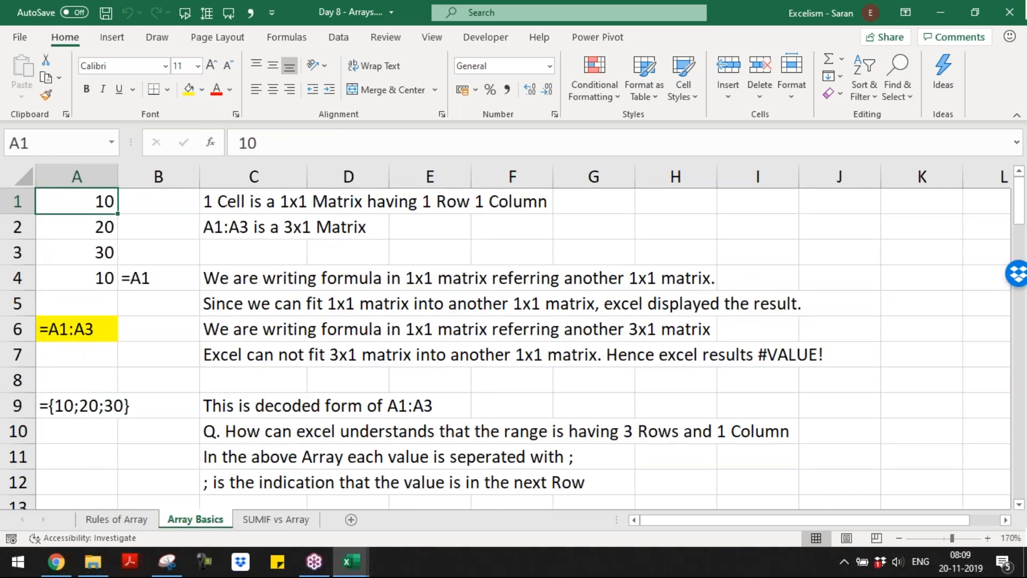
{"action": "key", "text": "ctrl+Page_Up"}
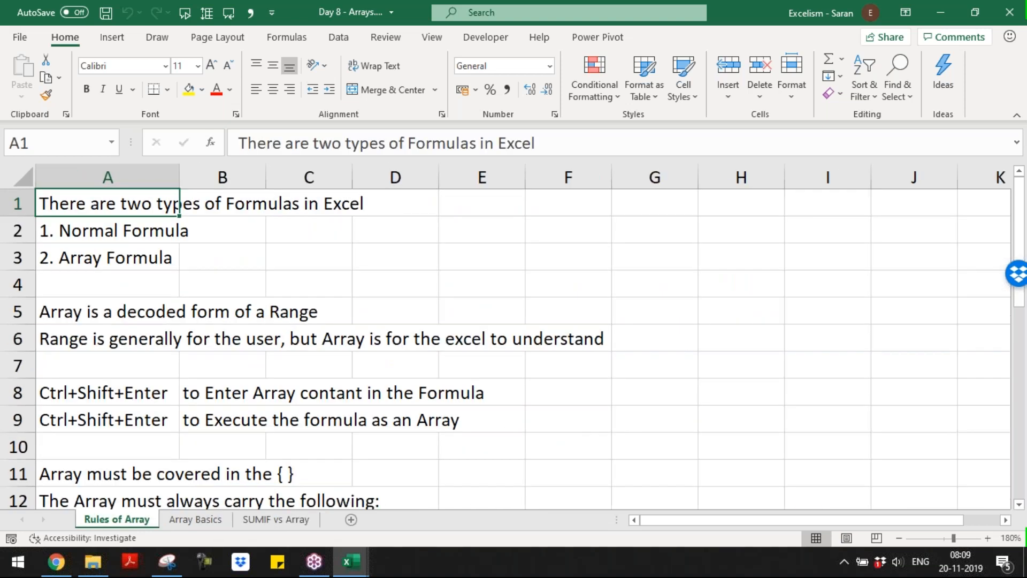
{"action": "key", "text": "ctrl+s"}
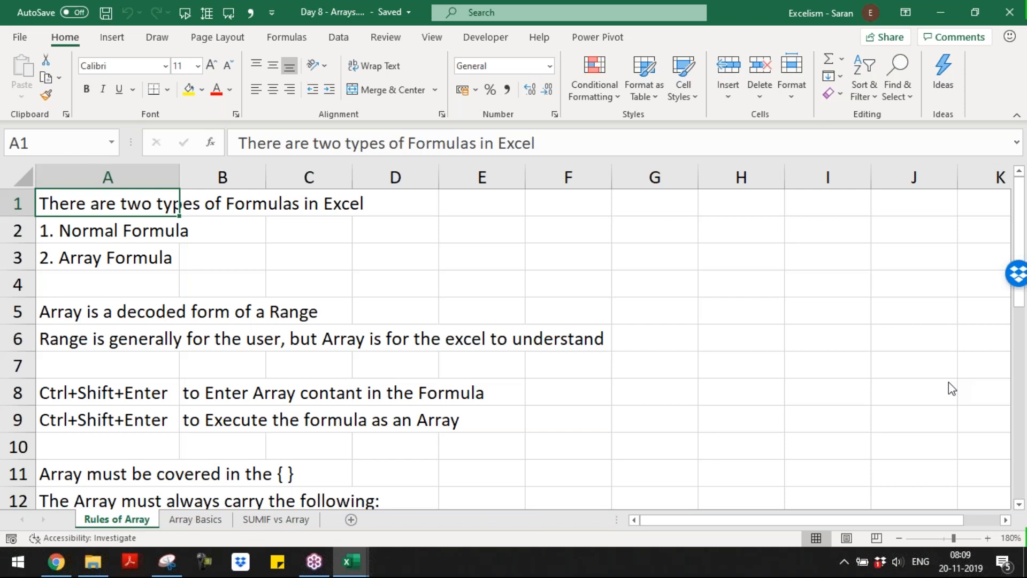
{"action": "left_click", "coordinate": [1021, 300]}
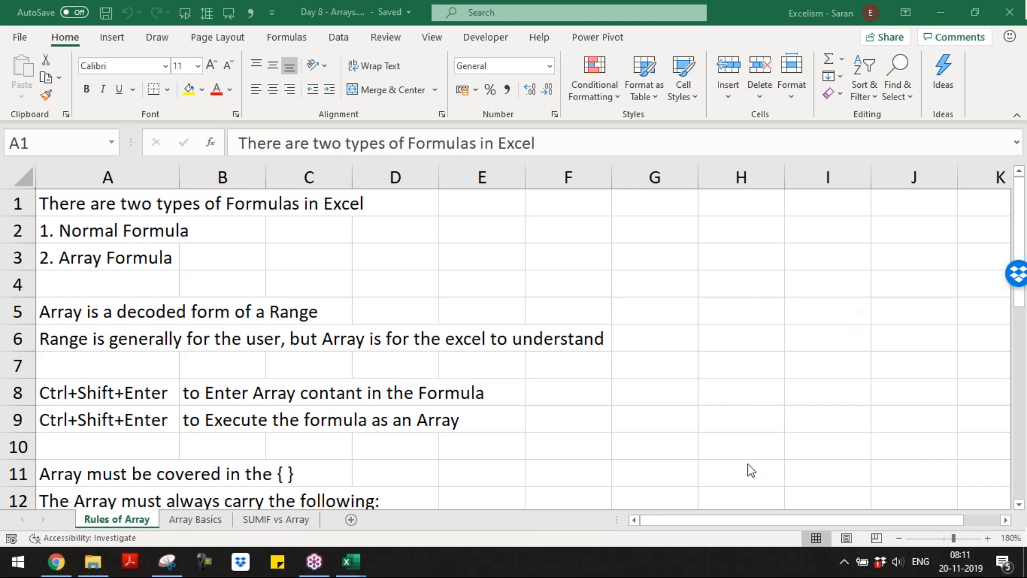
- Raise the system volume to 82
{"action": "key", "text": "XF86AudioRaiseVolume"}
{"action": "key", "text": "XF86AudioRaiseVolume"}
{"action": "key", "text": "XF86AudioRaiseVolume"}
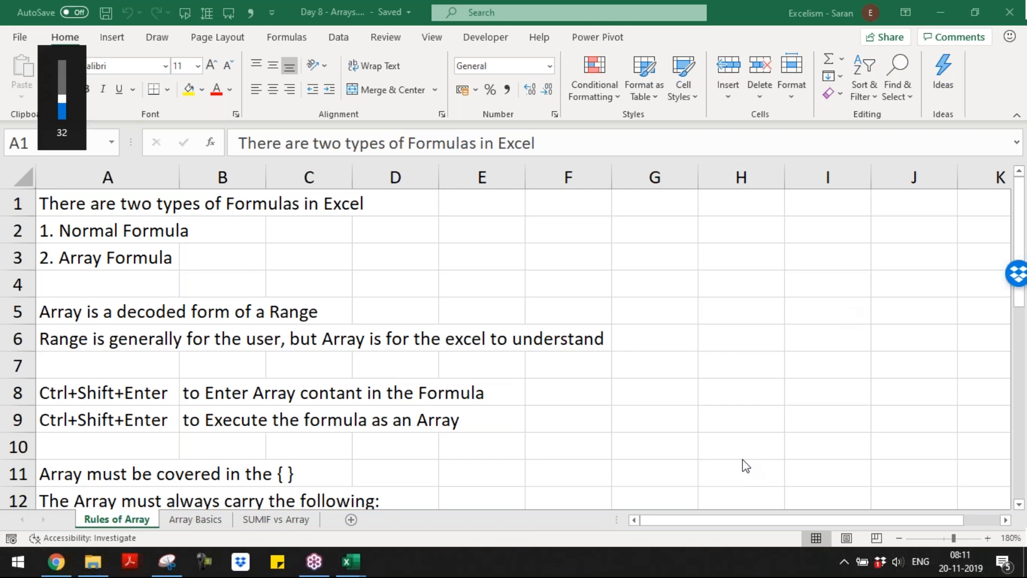
{"action": "key", "text": "XF86AudioRaiseVolume"}
{"action": "key", "text": "XF86AudioRaiseVolume"}
{"action": "key", "text": "XF86AudioRaiseVolume"}
{"action": "key", "text": "XF86AudioRaiseVolume"}
{"action": "key", "text": "XF86AudioRaiseVolume"}
{"action": "key", "text": "XF86AudioRaiseVolume"}
{"action": "key", "text": "XF86AudioRaiseVolume"}
{"action": "key", "text": "XF86AudioRaiseVolume"}
{"action": "key", "text": "XF86AudioRaiseVolume"}
{"action": "key", "text": "XF86AudioRaiseVolume"}
{"action": "key", "text": "XF86AudioRaiseVolume"}
{"action": "key", "text": "XF86AudioRaiseVolume"}
{"action": "key", "text": "XF86AudioRaiseVolume"}
{"action": "key", "text": "XF86AudioRaiseVolume"}
{"action": "key", "text": "XF86AudioRaiseVolume"}
{"action": "key", "text": "XF86AudioRaiseVolume"}
{"action": "key", "text": "XF86AudioRaiseVolume"}
{"action": "key", "text": "XF86AudioRaiseVolume"}
{"action": "key", "text": "XF86AudioRaiseVolume"}
{"action": "key", "text": "XF86AudioRaiseVolume"}
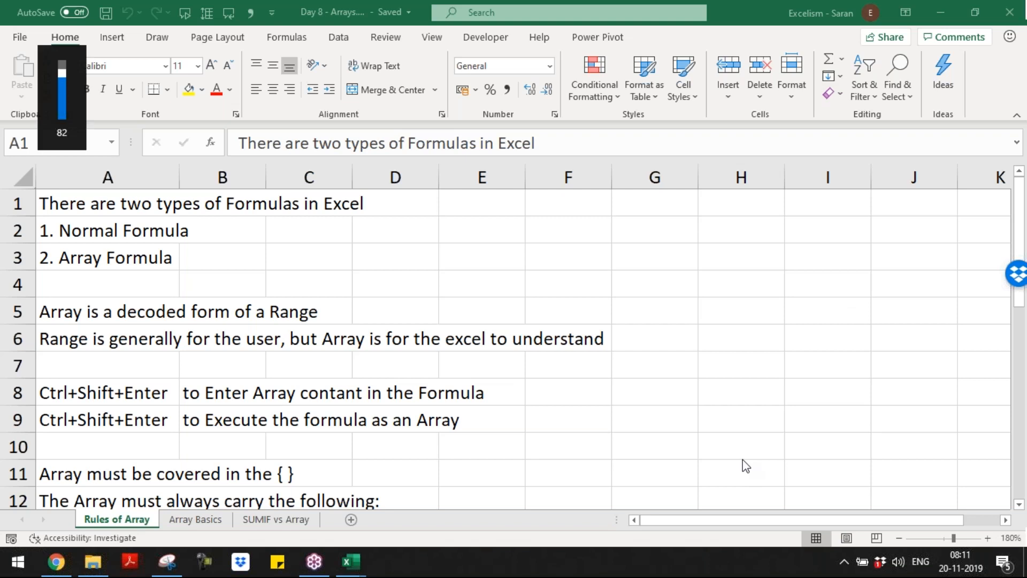